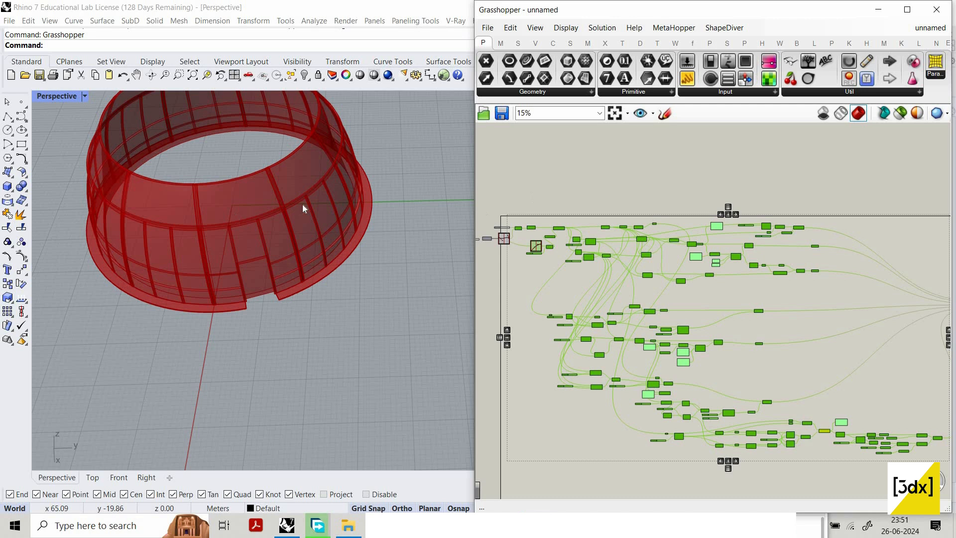
Step: Inspect the red panelled dome geometry in the perspective view
scroll(324, 224, up, 2)
scroll(303, 208, down, 4)
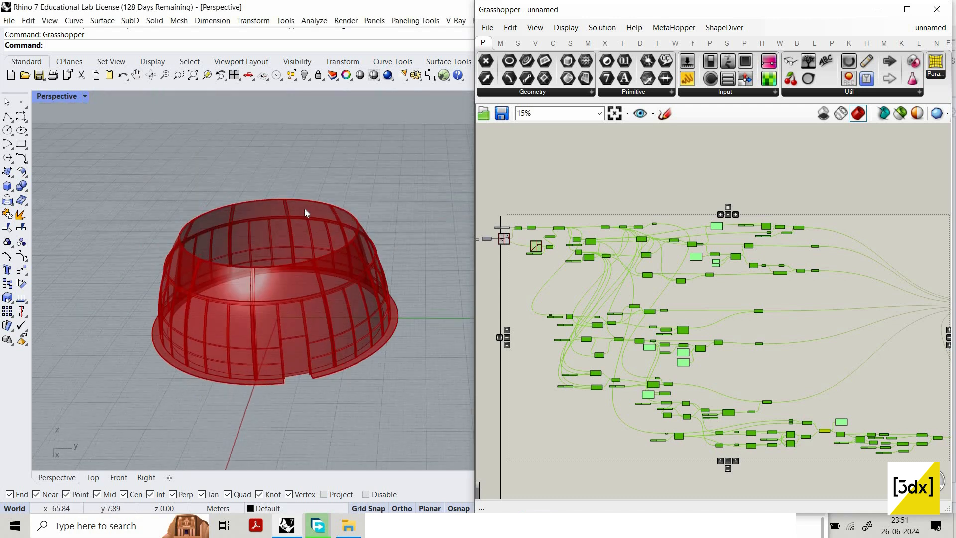
scroll(348, 236, up, 1)
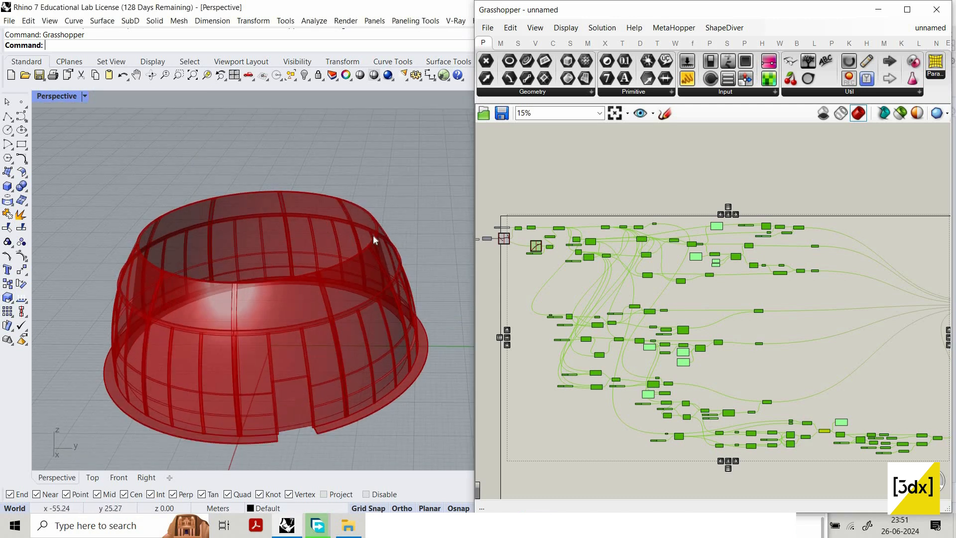
scroll(368, 240, up, 2)
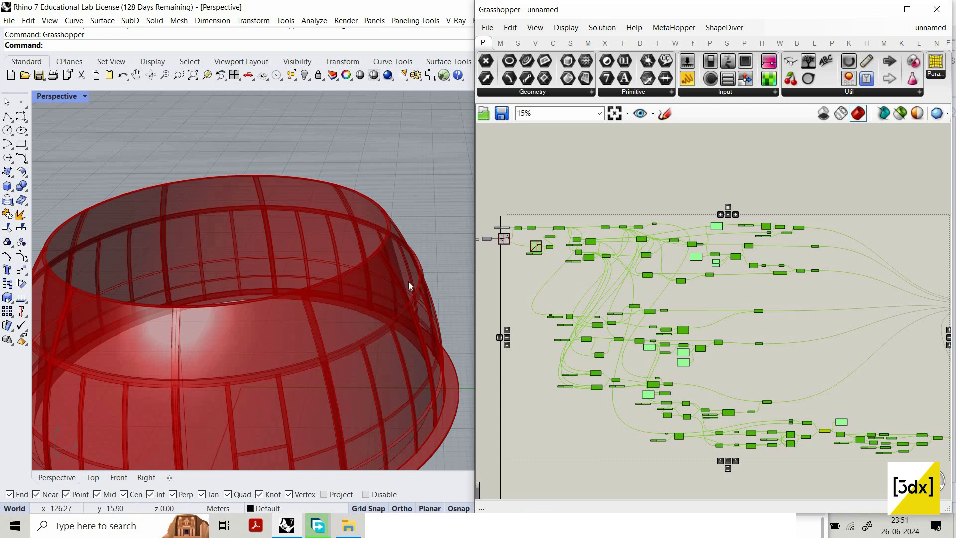
scroll(379, 289, down, 2)
scroll(308, 295, up, 1)
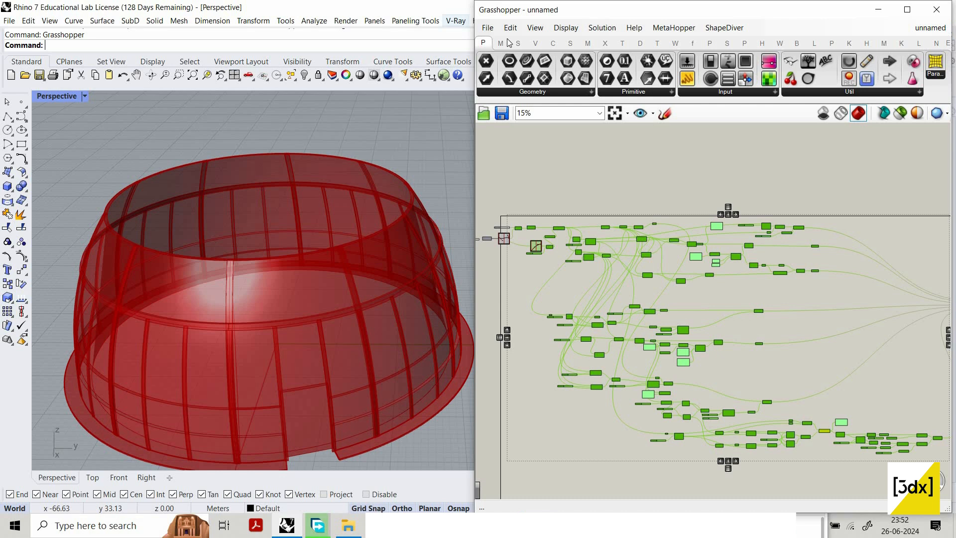
Step: Start a new Grasshopper document and add a Series component near the canvas origin
click(488, 28)
click(520, 40)
scroll(618, 209, down, 4)
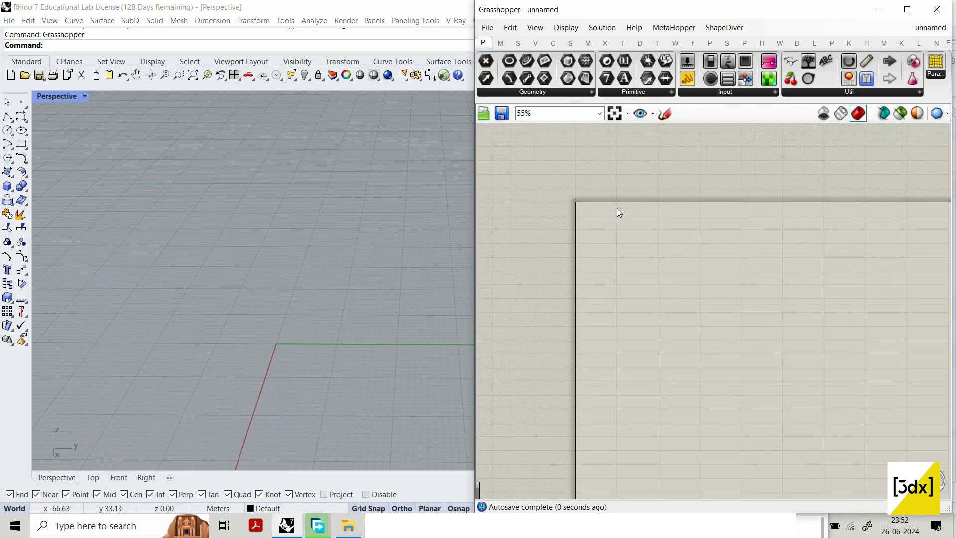
scroll(622, 211, up, 2)
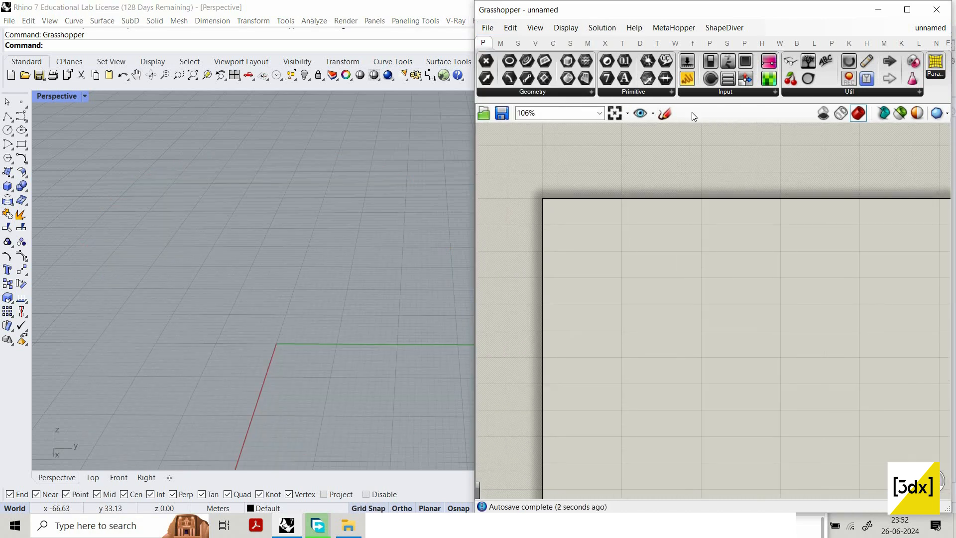
double_click(597, 226)
text(series)
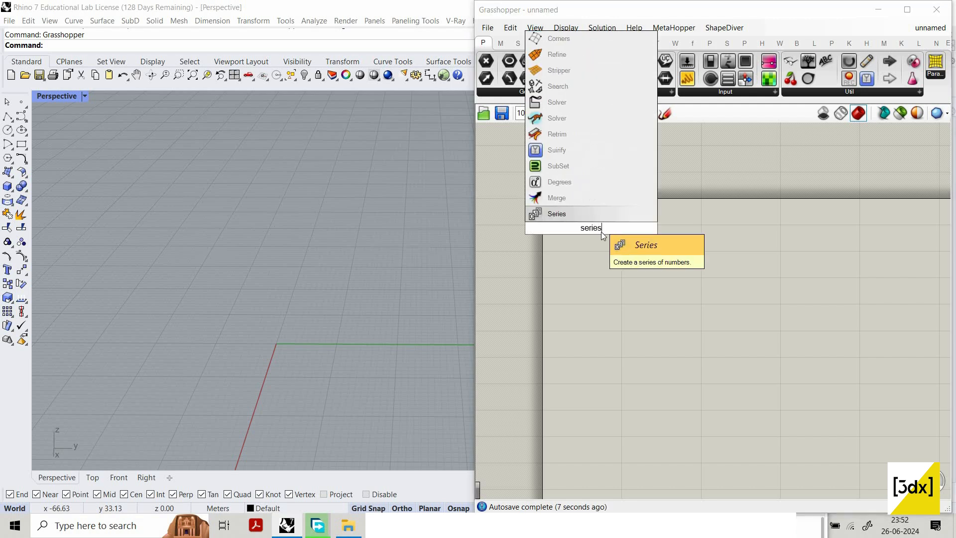
key(Return)
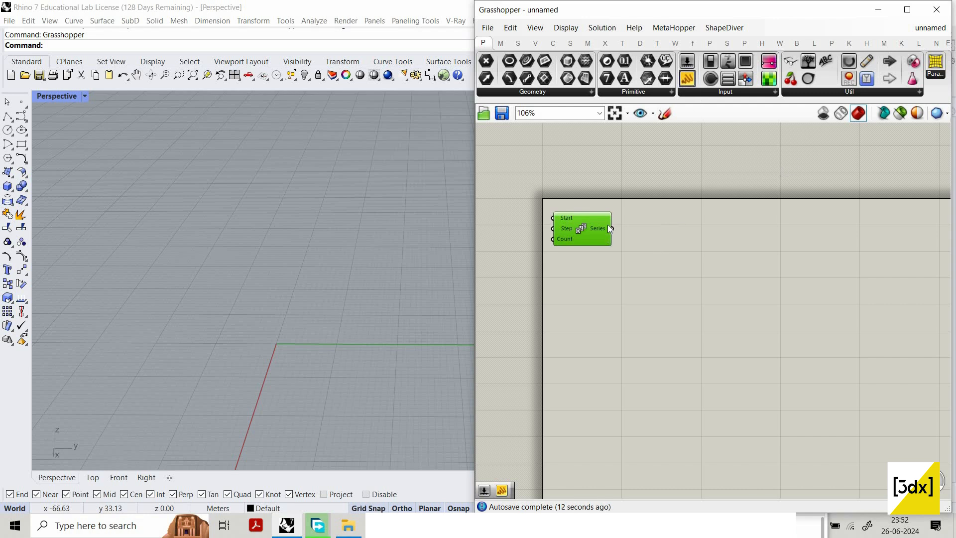
Step: Add a Panel beside the Series component and wire the Series output into it
drag(686, 78, 792, 165)
drag(612, 229, 721, 294)
key(ctrl+z)
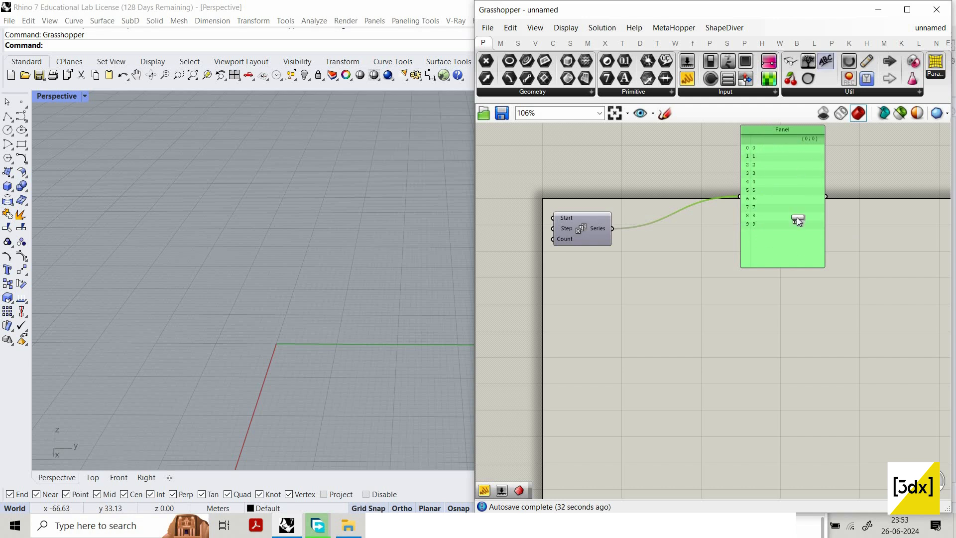
Step: Place a Param Viewer below the panel, feed it the Series output and examine the data's branch structure
click(792, 283)
drag(615, 230, 707, 283)
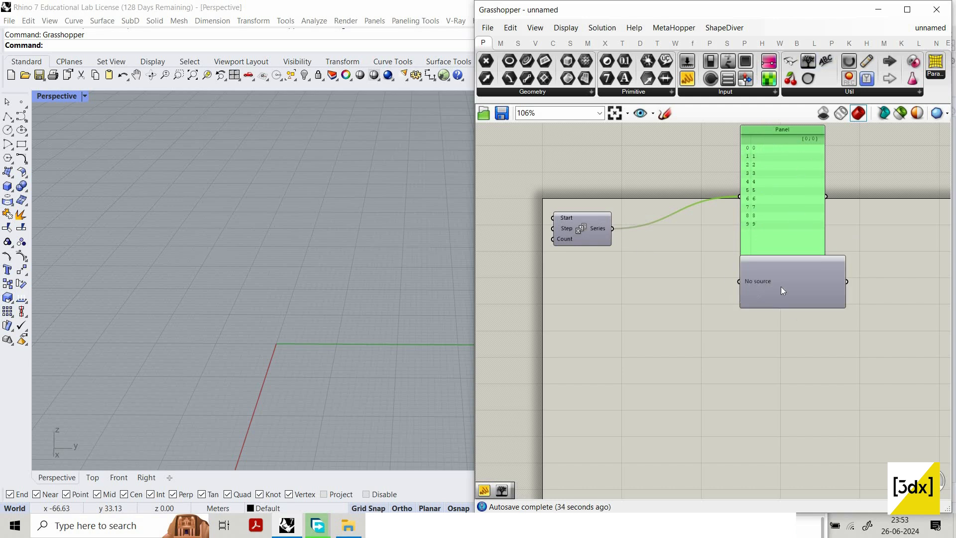
drag(803, 289, 801, 303)
scroll(846, 310, up, 3)
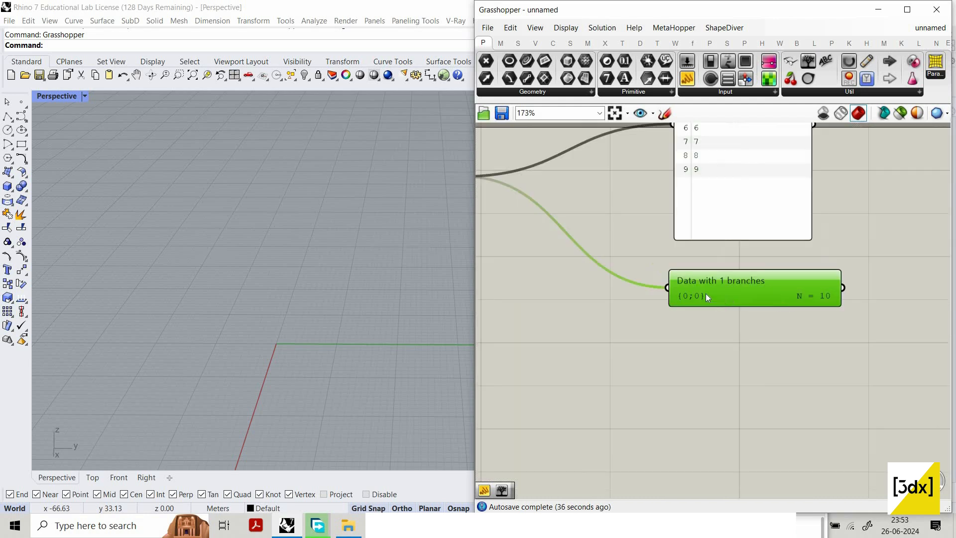
scroll(705, 293, up, 1)
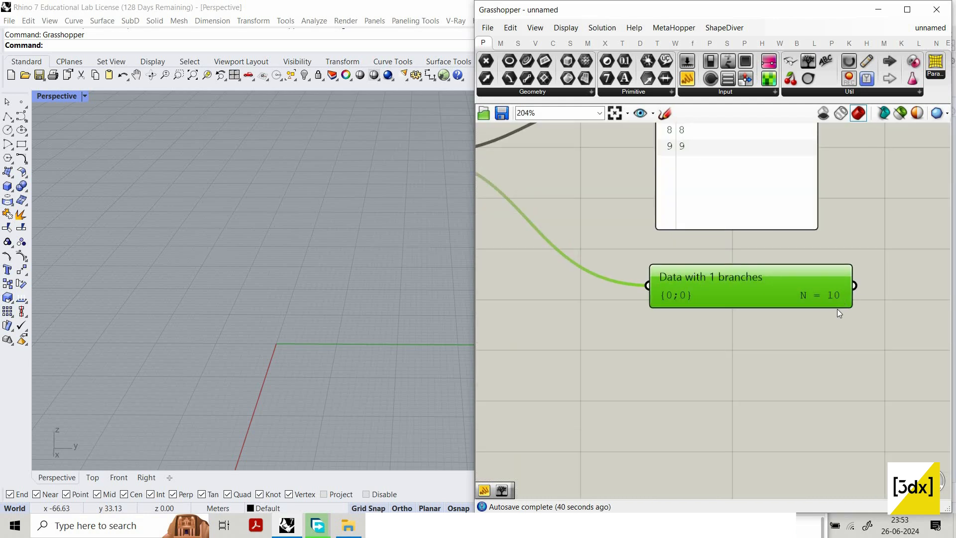
scroll(857, 244, down, 2)
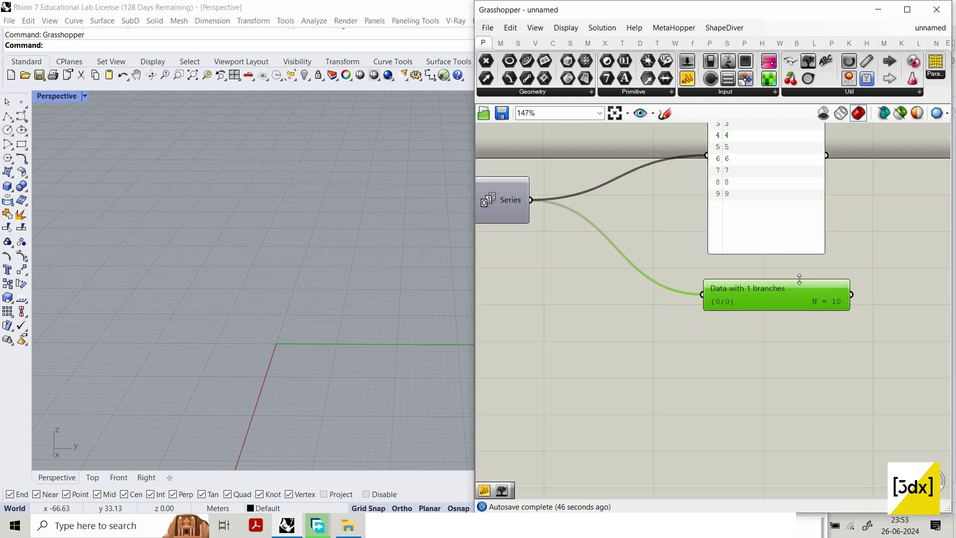
scroll(715, 322, down, 2)
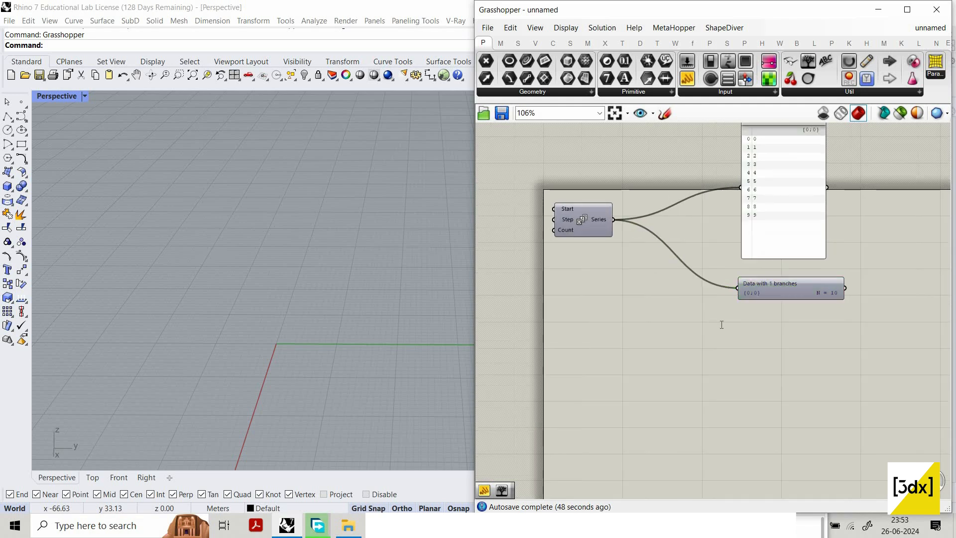
Step: Add a Partition List component and connect the Series output to its List input
double_click(715, 322)
text(part)
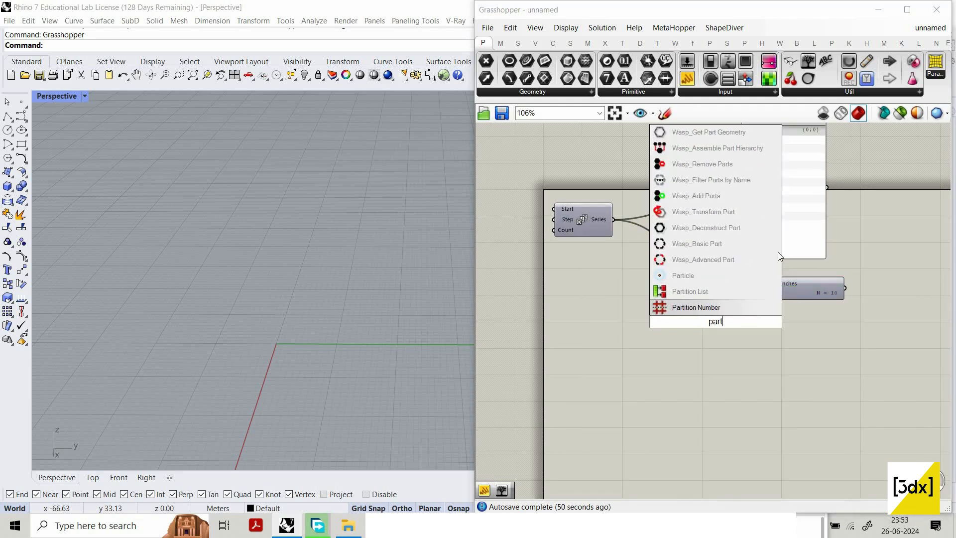
click(718, 293)
scroll(647, 274, up, 3)
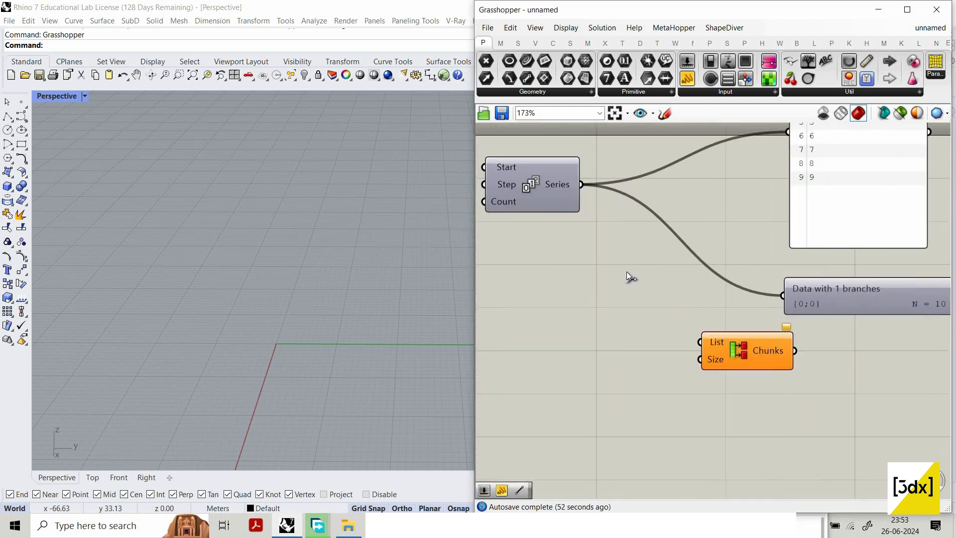
drag(708, 345, 581, 184)
scroll(580, 354, up, 1)
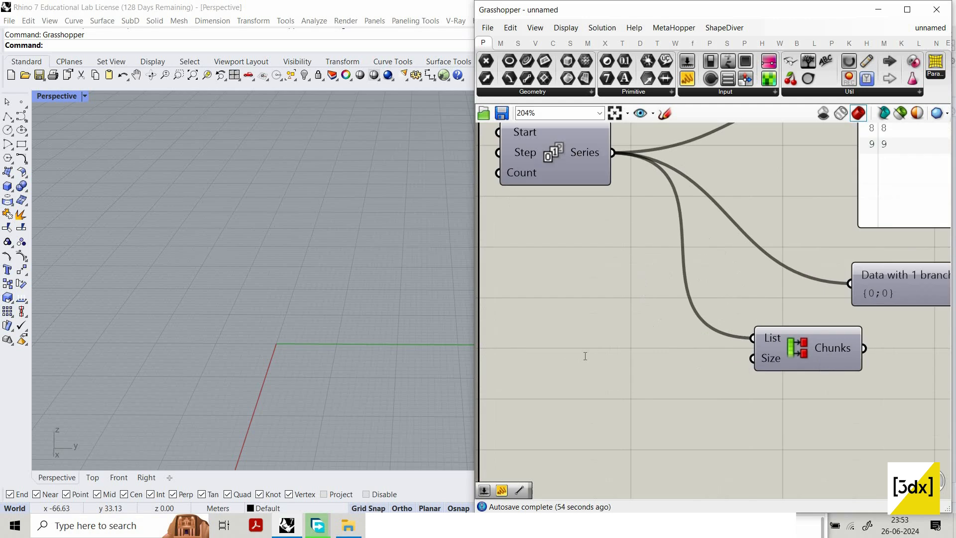
Step: Create a number slider set to 2 and connect it to the Partition List's Size input
double_click(582, 355)
text(2)
key(Return)
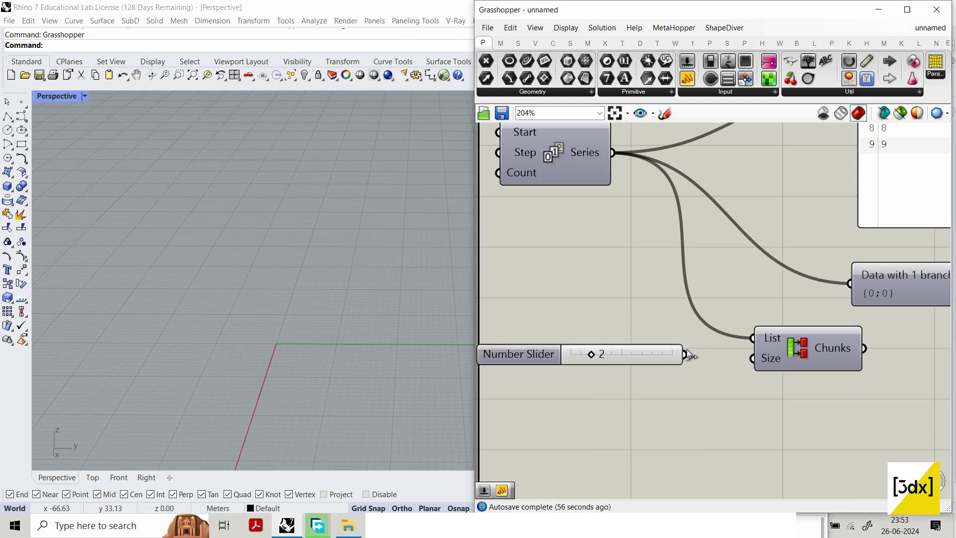
drag(745, 365, 686, 355)
Step: Add a second Panel fed by the Chunks output, enlarge it to show all branches and place it beside the Partition List
scroll(798, 332, down, 2)
right_drag(798, 333, 669, 351)
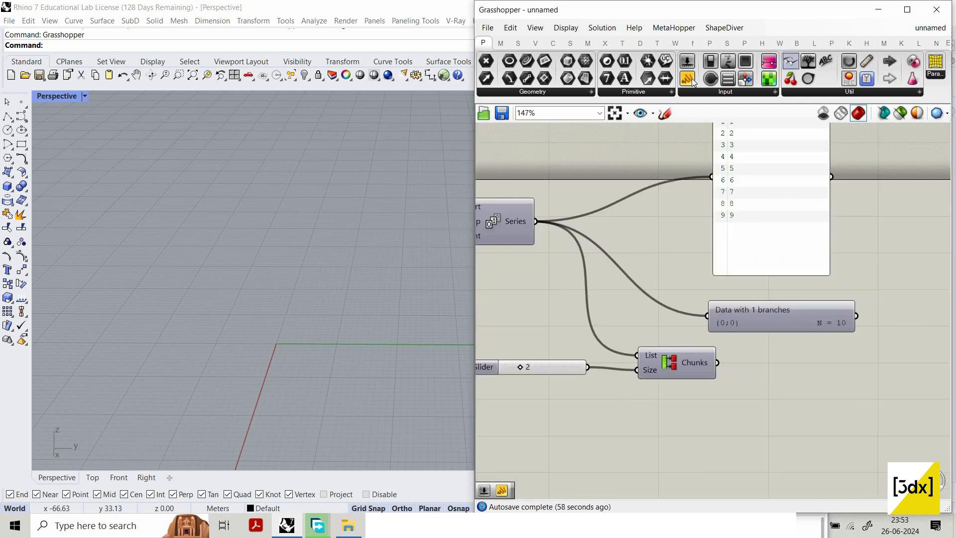
click(687, 79)
click(805, 444)
drag(717, 363, 745, 446)
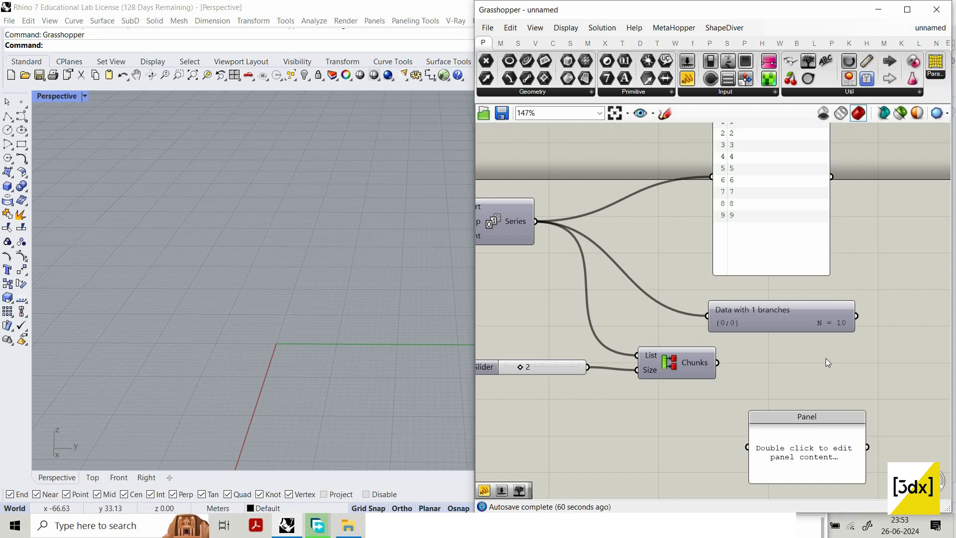
drag(822, 417, 819, 269)
drag(826, 334, 863, 535)
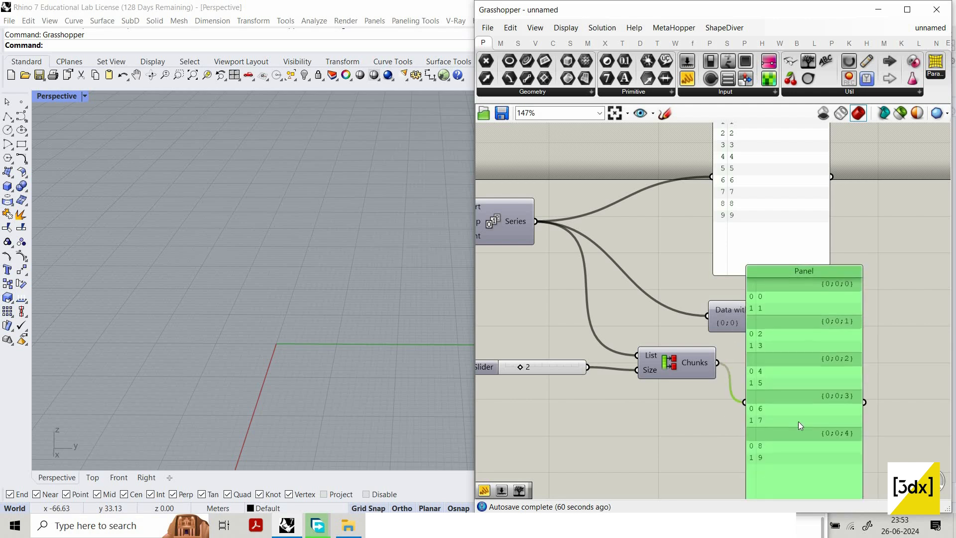
scroll(841, 396, down, 2)
scroll(728, 435, up, 1)
drag(834, 423, 880, 407)
Step: Add a Path Mapper component below the Partition List
double_click(711, 420)
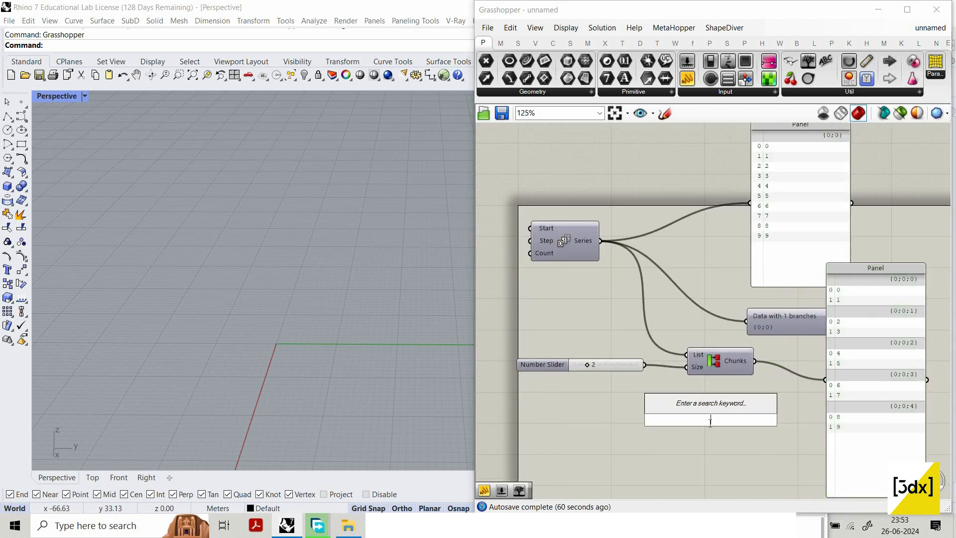
text(path)
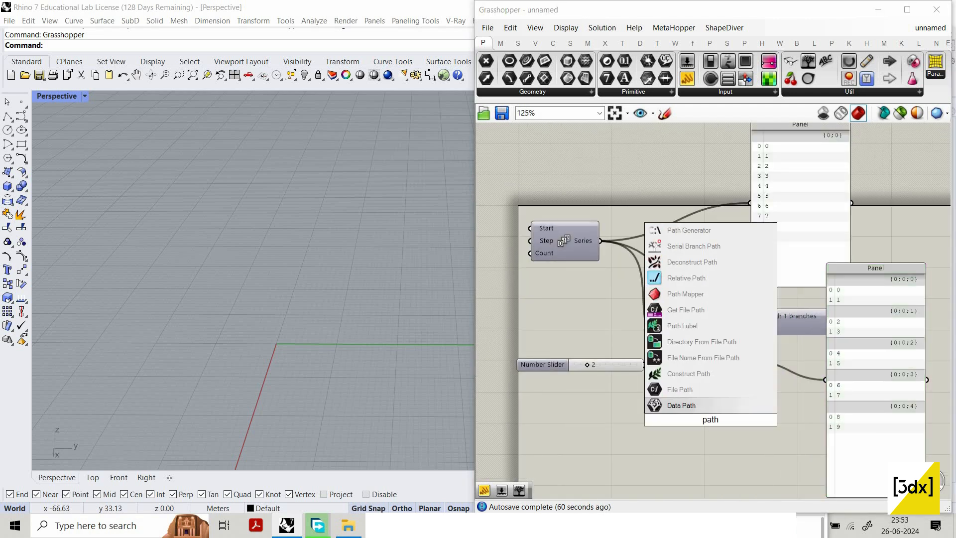
text( mapp)
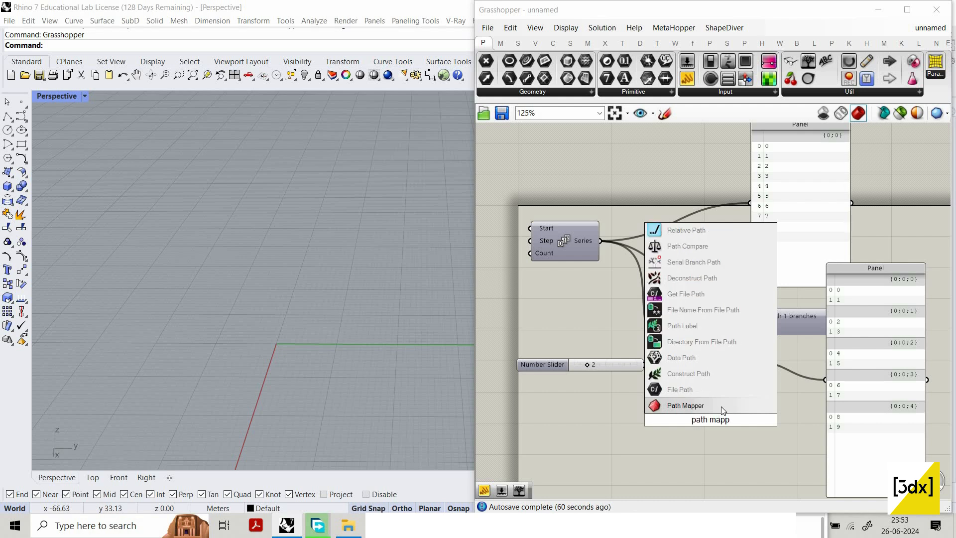
click(718, 404)
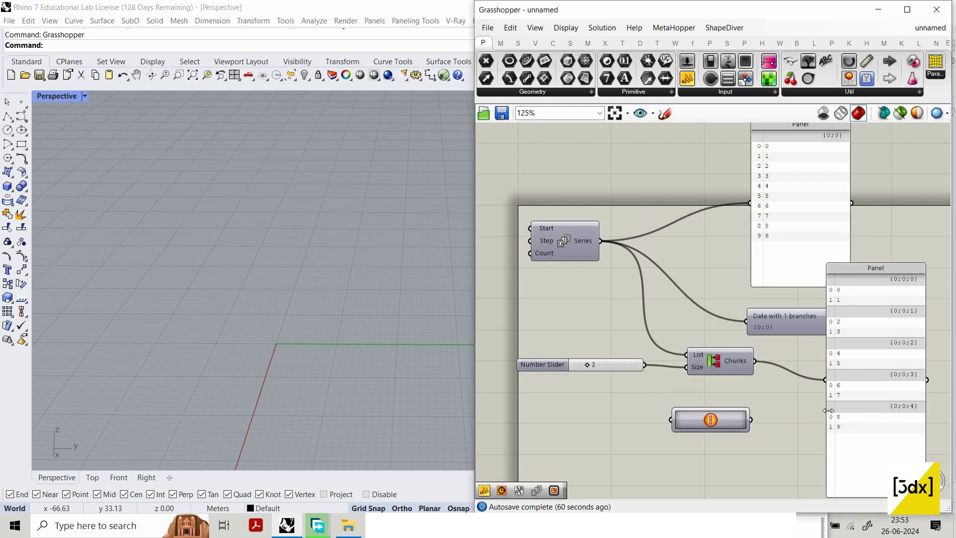
scroll(670, 421, up, 4)
scroll(612, 178, down, 2)
scroll(587, 173, up, 1)
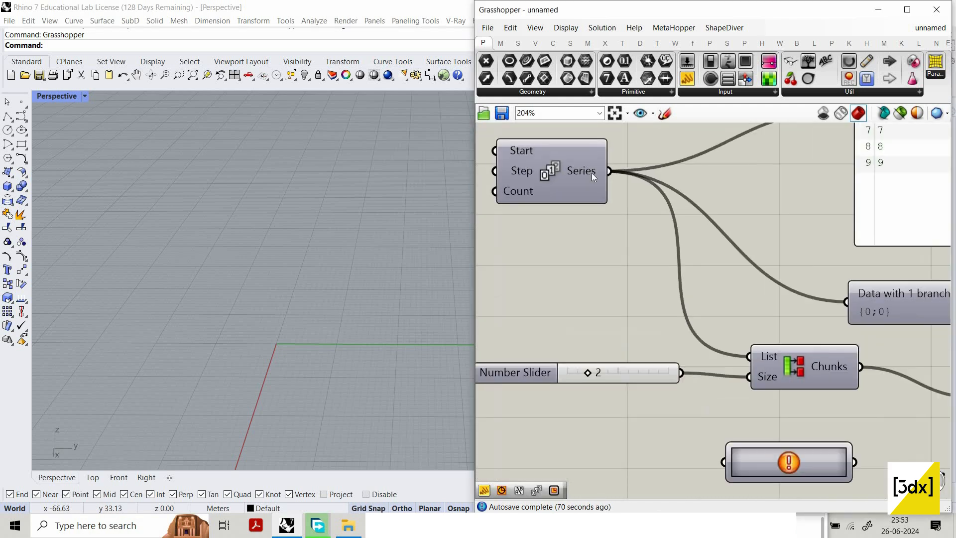
right_click(591, 172)
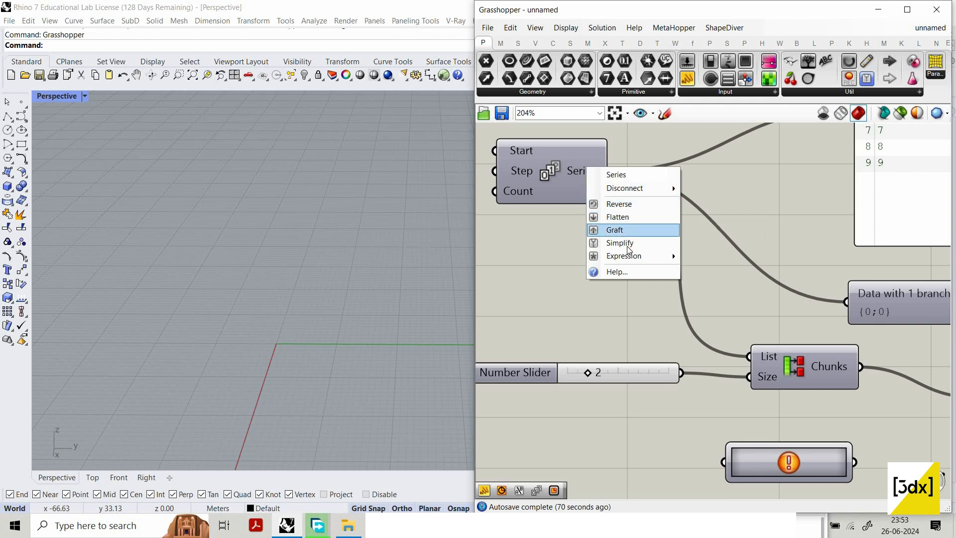
scroll(760, 383, down, 2)
scroll(784, 380, up, 2)
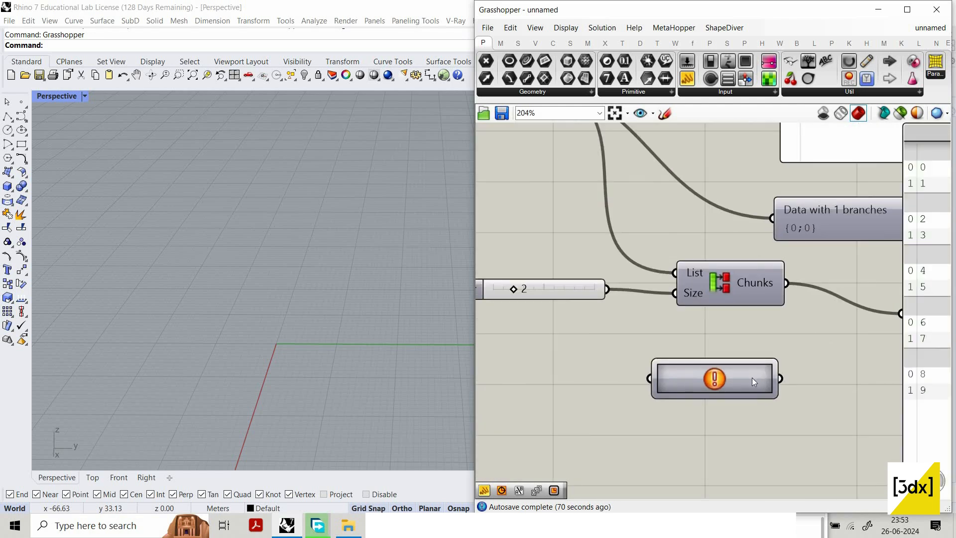
Step: Connect the Series output to the Path Mapper's input
scroll(614, 196, down, 1)
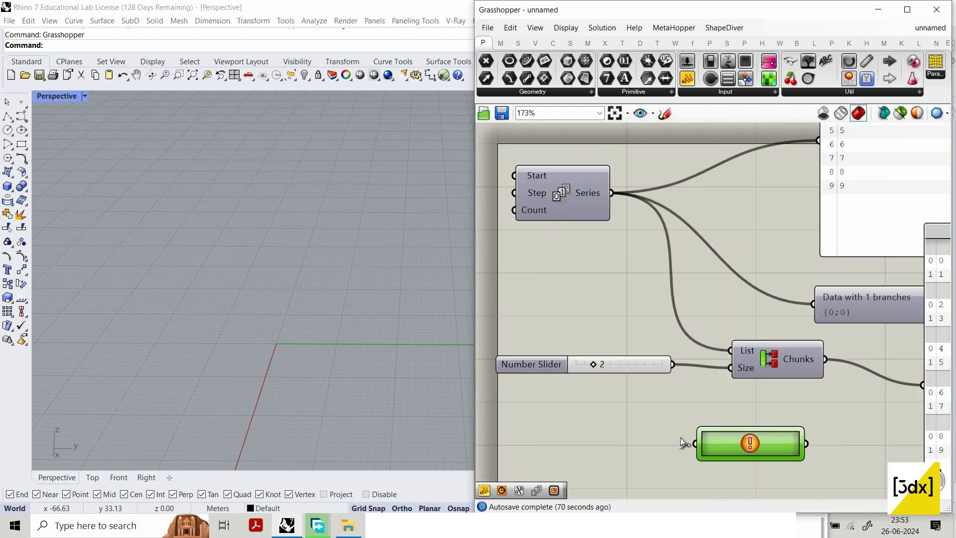
drag(697, 414, 695, 442)
scroll(665, 386, down, 3)
scroll(789, 443, up, 1)
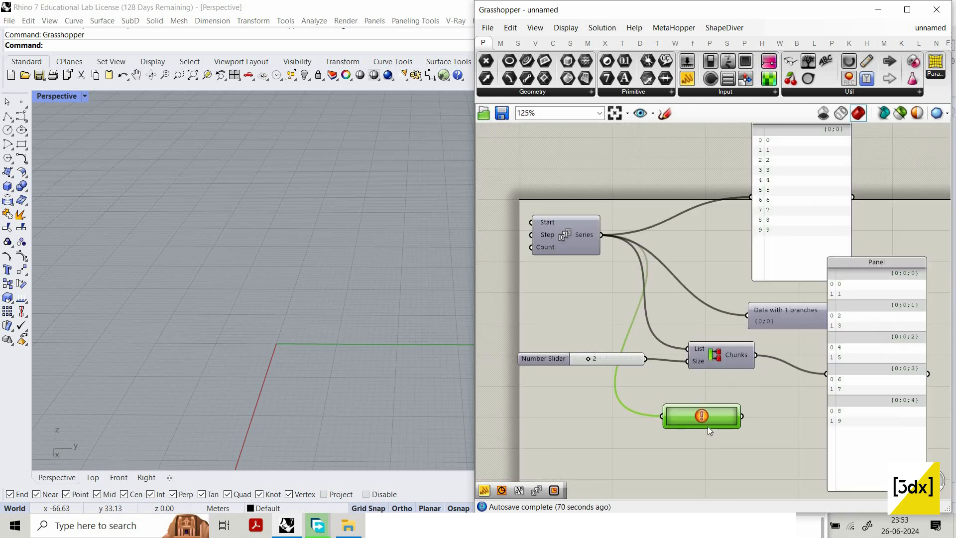
Step: Set the Path Mapper's source to {a;b}(i) and its target to {a;i\2}
scroll(709, 429, up, 3)
double_click(709, 429)
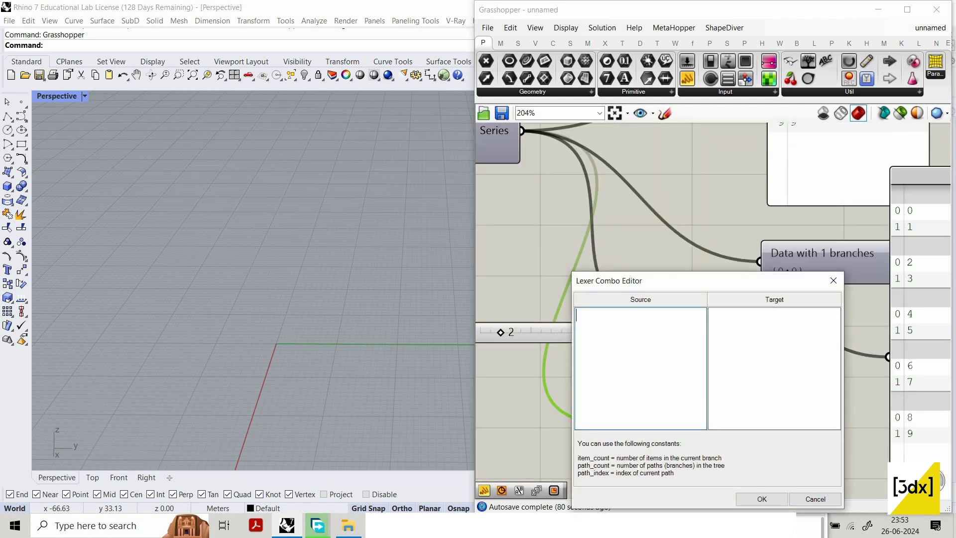
text({a;b}(i))
click(754, 331)
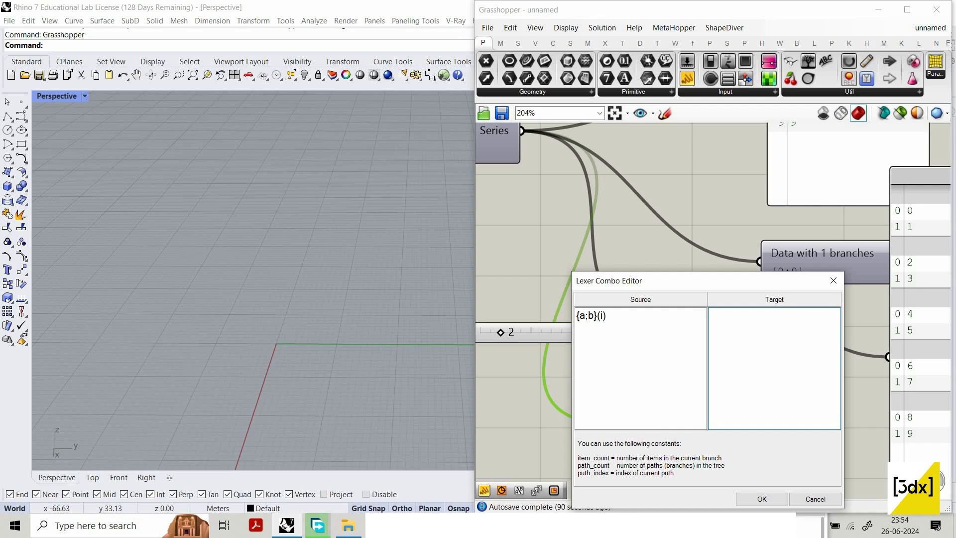
text({a;)
text(\2})
click(760, 497)
Step: Compare the branch paths in the Chunks panel with those in the original Series panel
scroll(659, 373, down, 5)
scroll(774, 319, up, 5)
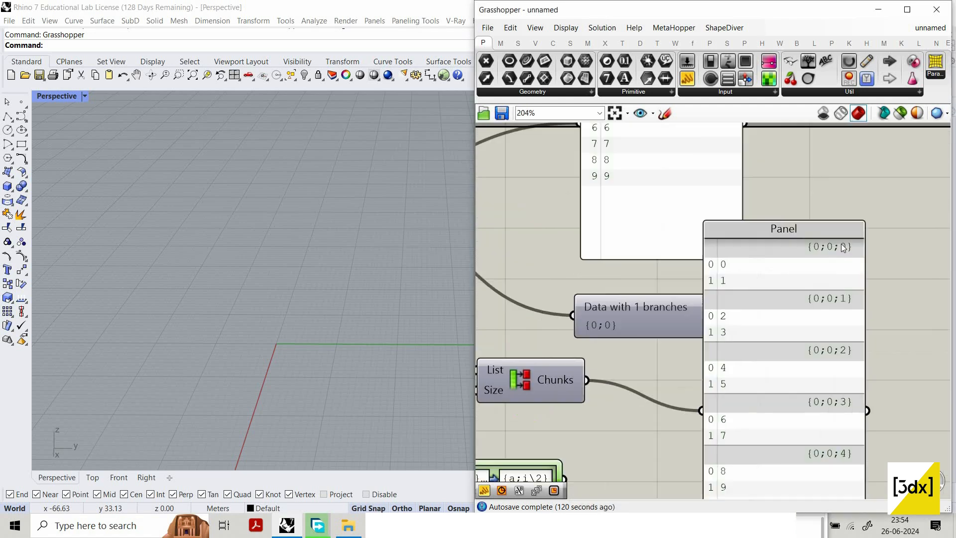
scroll(841, 247, down, 2)
scroll(662, 328, down, 2)
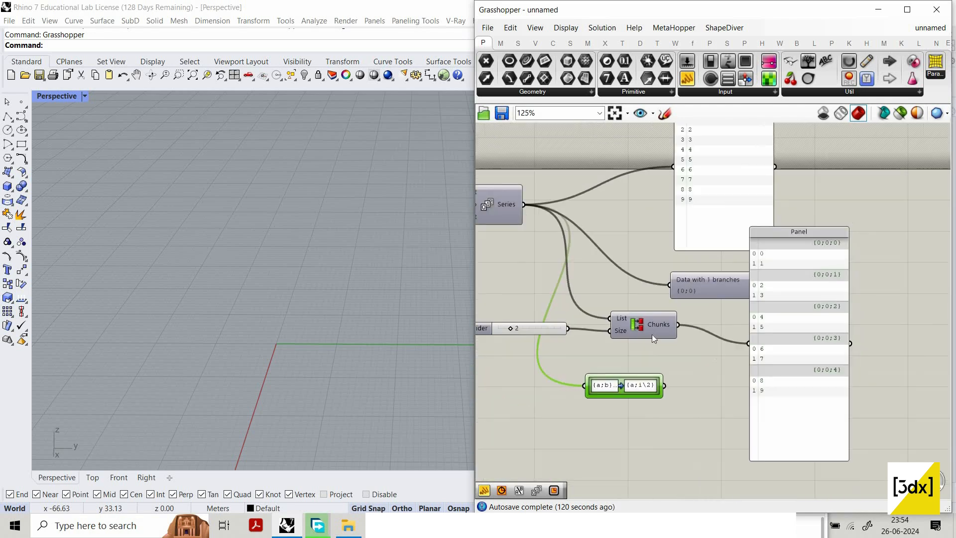
scroll(692, 311, up, 3)
scroll(734, 209, down, 1)
scroll(737, 219, down, 4)
scroll(702, 183, up, 4)
scroll(657, 229, down, 4)
scroll(733, 188, up, 4)
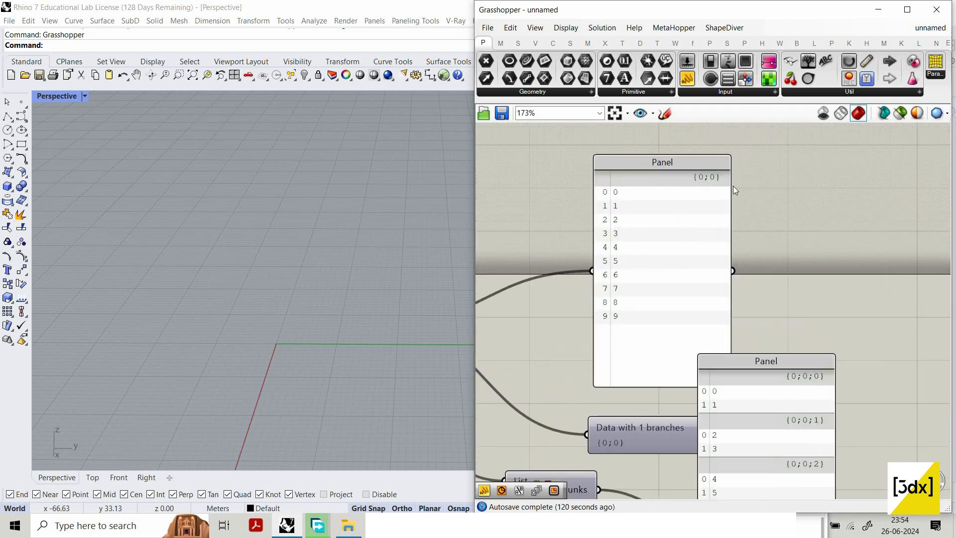
Step: Examine the branch path and item indices in the original Series panel
scroll(737, 185, up, 6)
scroll(731, 192, down, 4)
scroll(747, 196, up, 3)
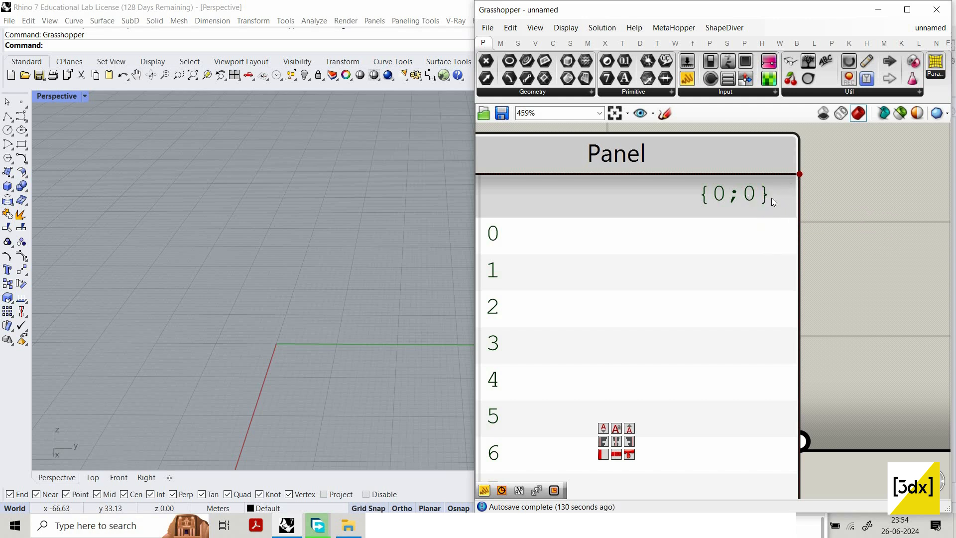
scroll(757, 191, down, 2)
scroll(765, 192, up, 2)
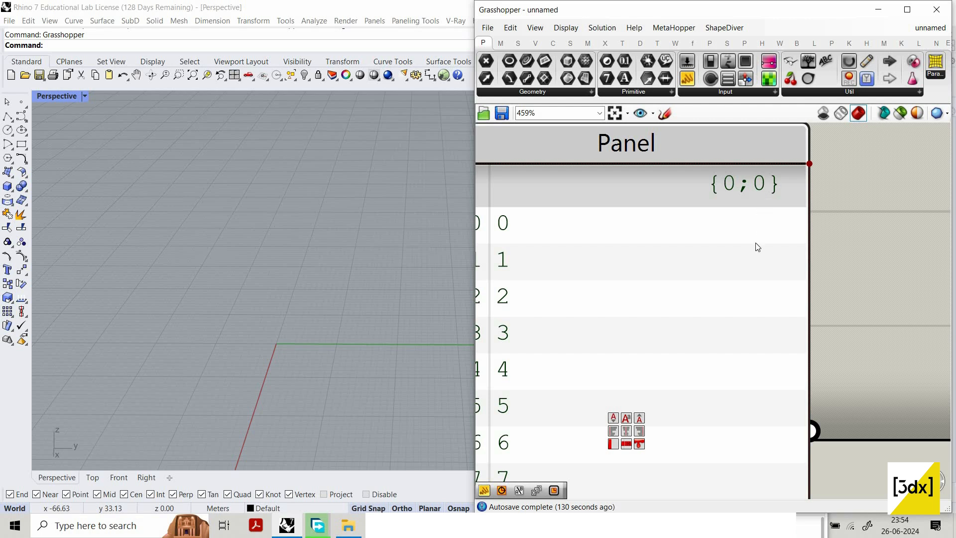
scroll(756, 198, down, 3)
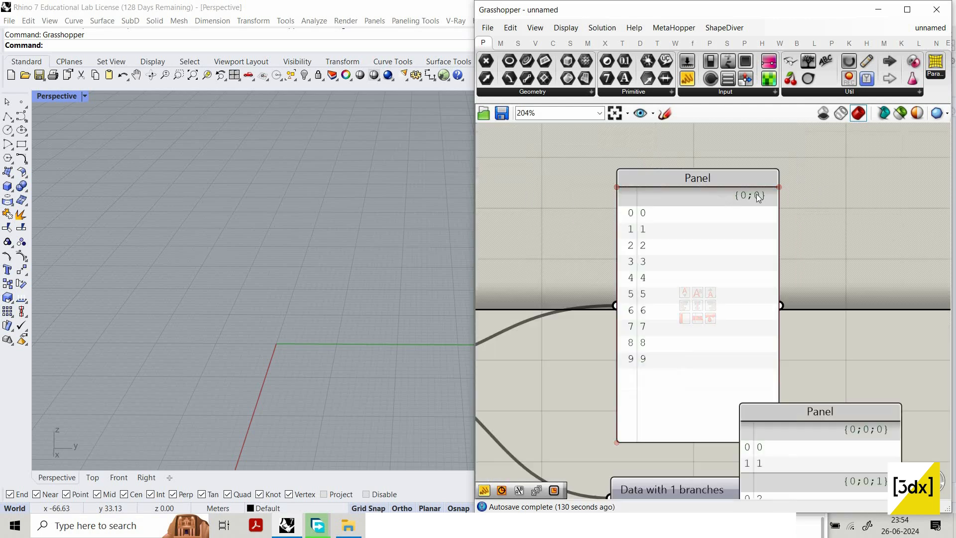
scroll(756, 197, up, 1)
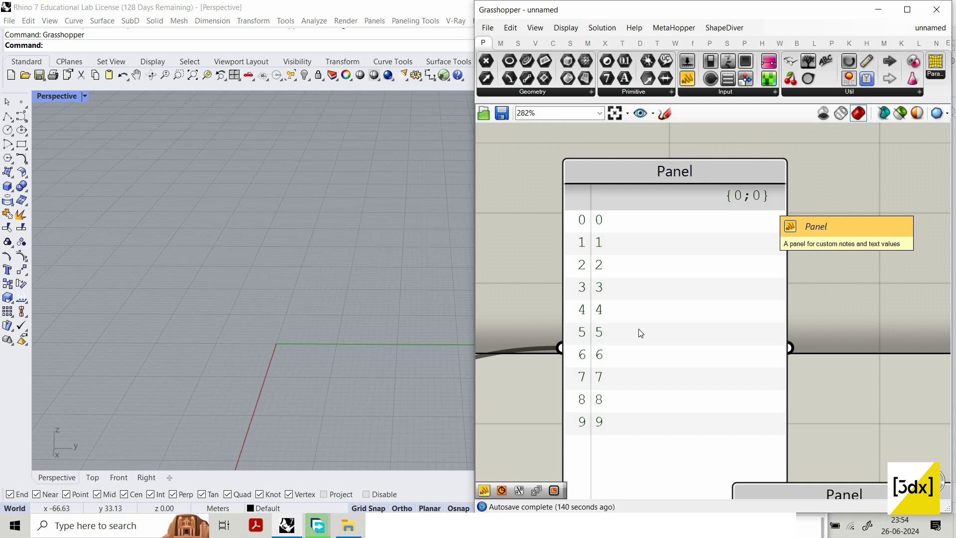
Step: Add a panel beside the Path Mapper, connect the mapper's output to it, and enlarge it to fit all the branches
scroll(639, 331, down, 8)
scroll(633, 324, up, 5)
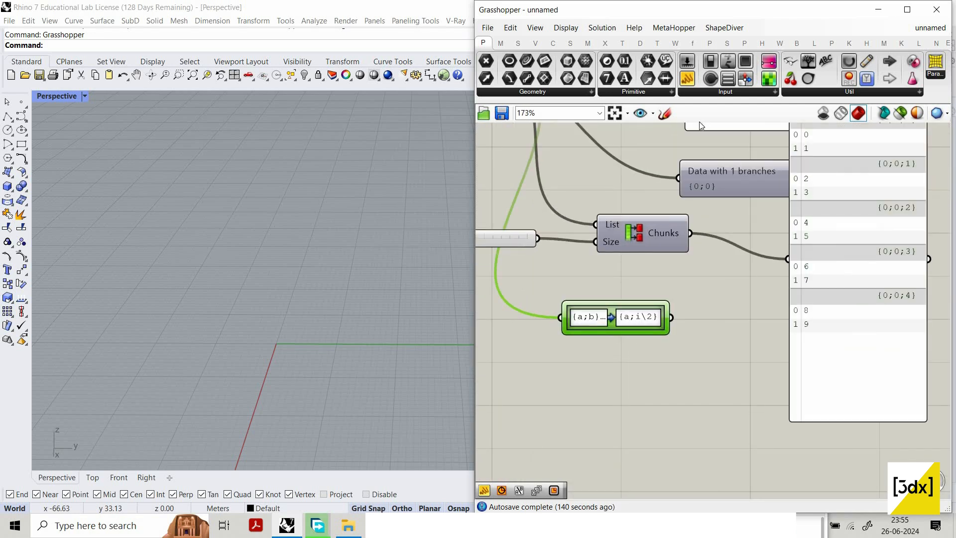
click(694, 327)
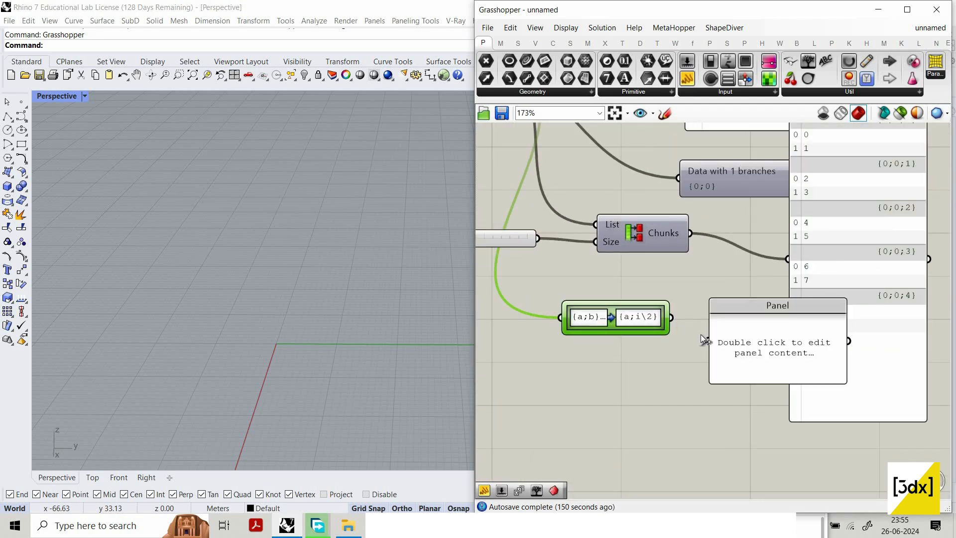
scroll(770, 349, down, 1)
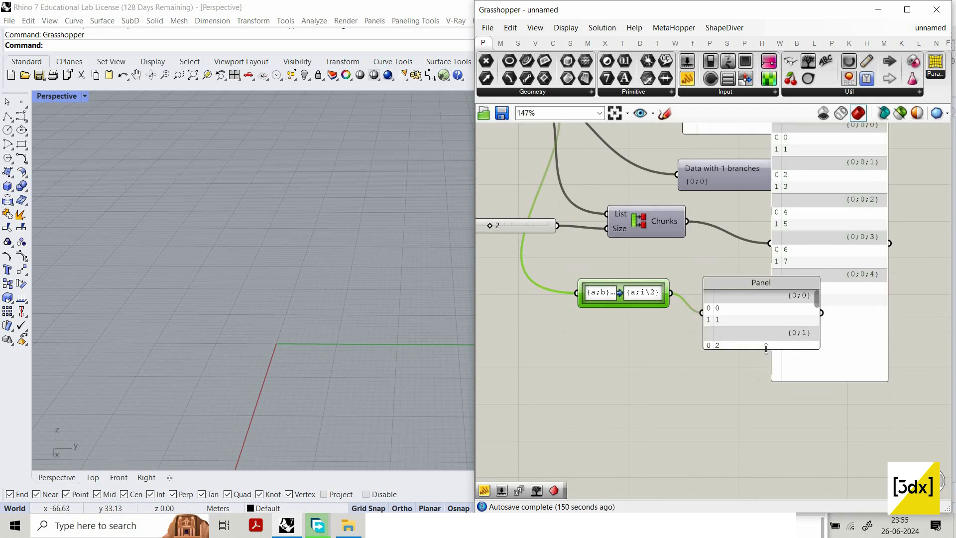
scroll(814, 369, down, 1)
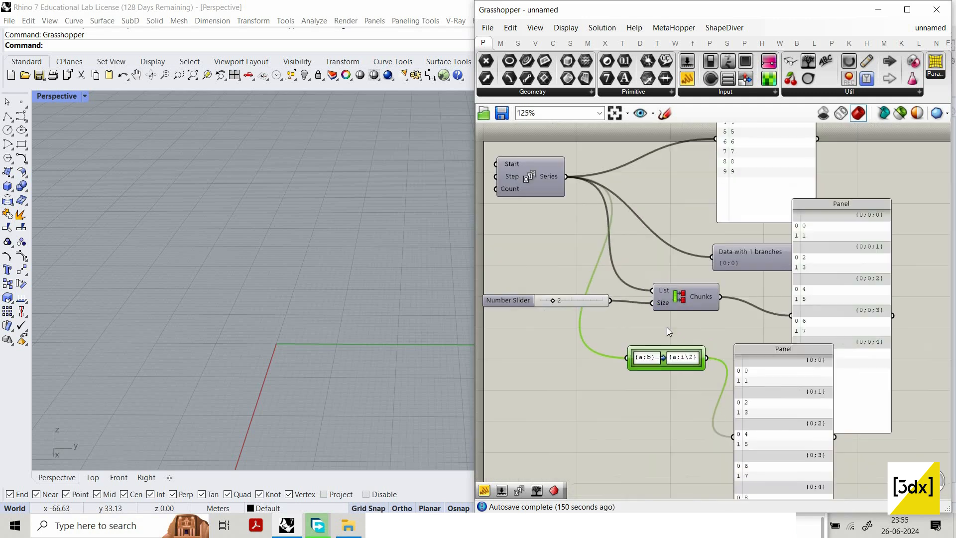
Step: Move the original Series panel beside the Path Mapper's input
drag(572, 429, 579, 385)
scroll(579, 385, up, 5)
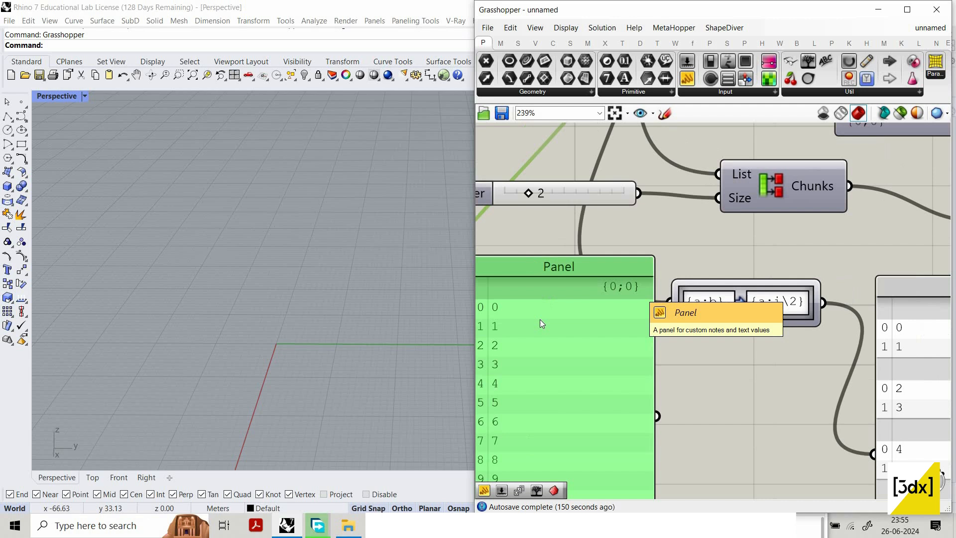
scroll(540, 324, down, 8)
scroll(647, 277, up, 7)
scroll(647, 278, down, 6)
scroll(629, 277, up, 5)
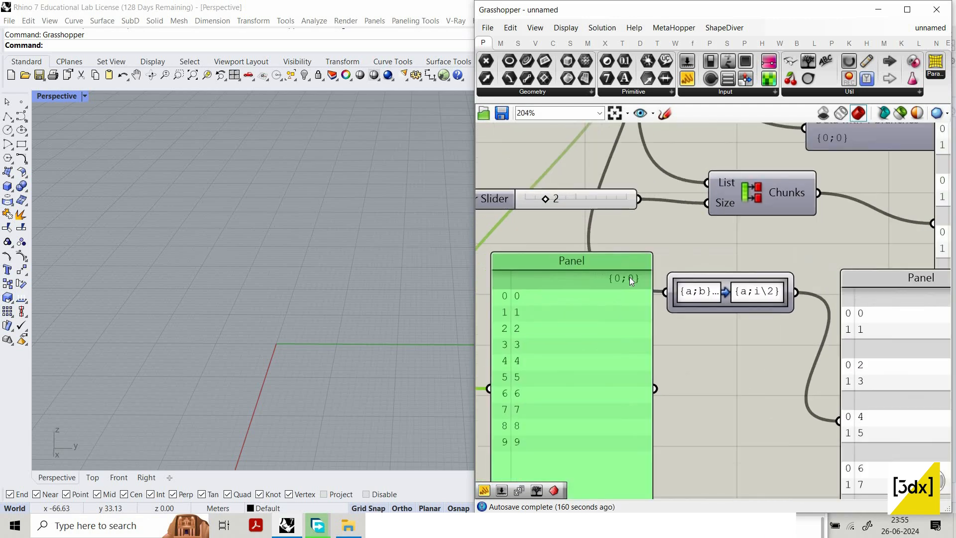
Step: Compare the Series panel's path and indices with the Path Mapper's {a;i\2} target and the branches in its output panel
scroll(601, 282, up, 2)
scroll(884, 315, down, 3)
scroll(874, 309, up, 2)
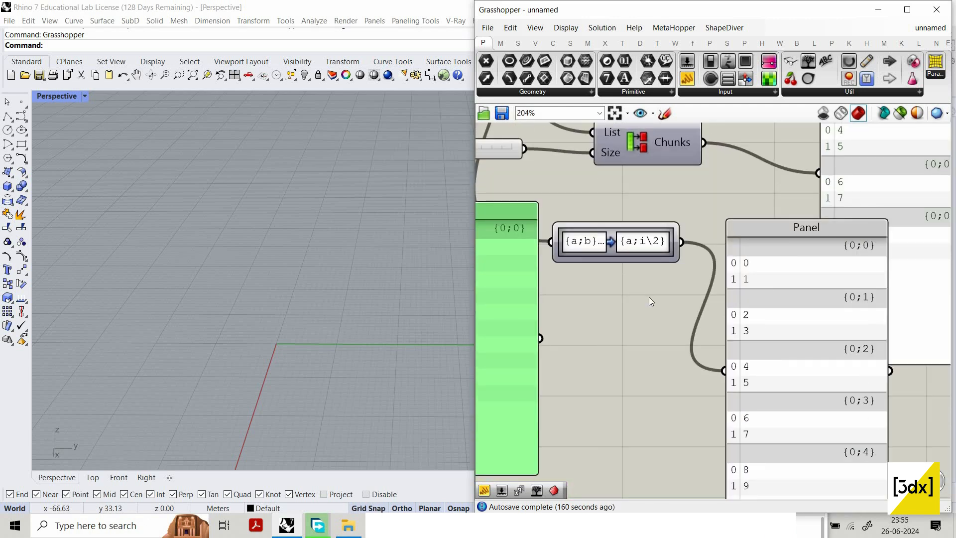
scroll(649, 297, down, 3)
scroll(671, 301, up, 3)
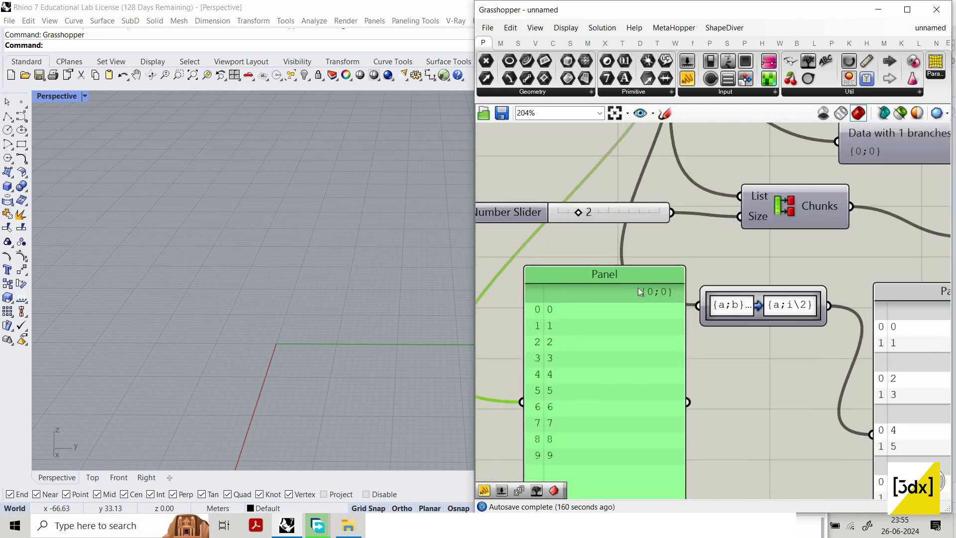
scroll(549, 329, down, 2)
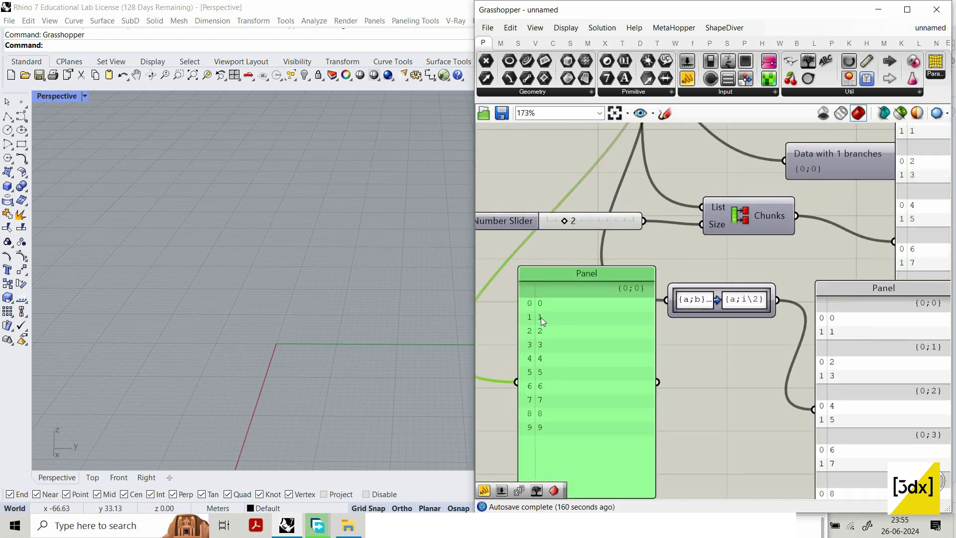
scroll(541, 318, up, 1)
scroll(803, 271, up, 1)
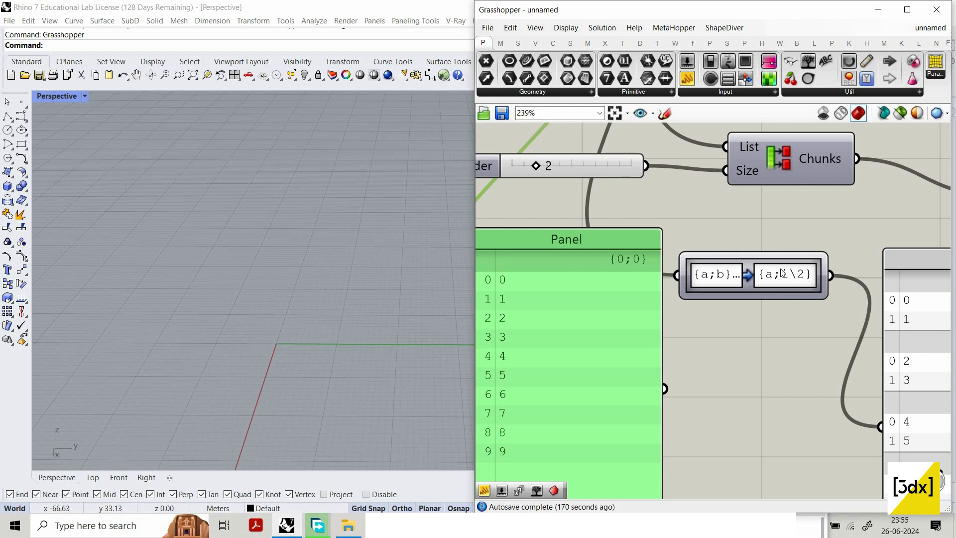
scroll(744, 285, down, 1)
scroll(745, 286, up, 1)
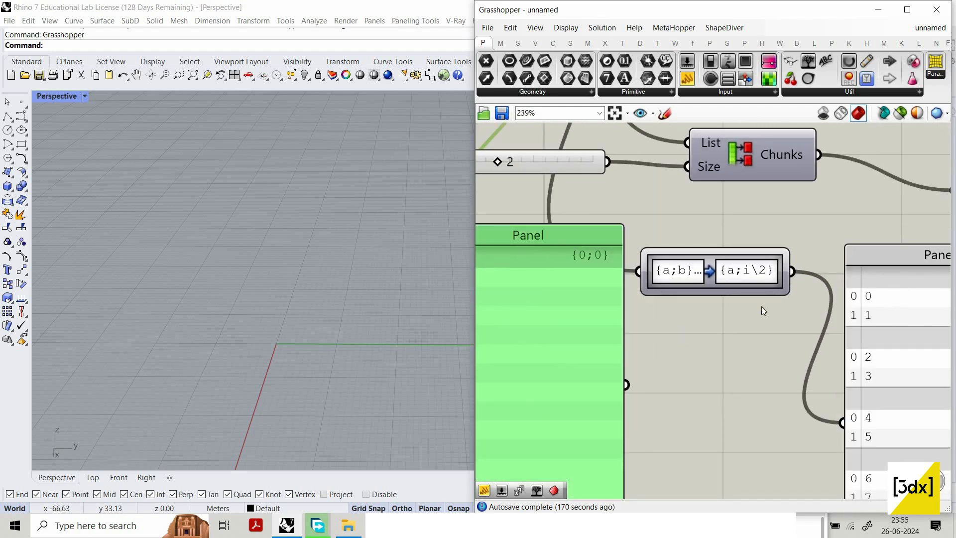
scroll(803, 277, down, 2)
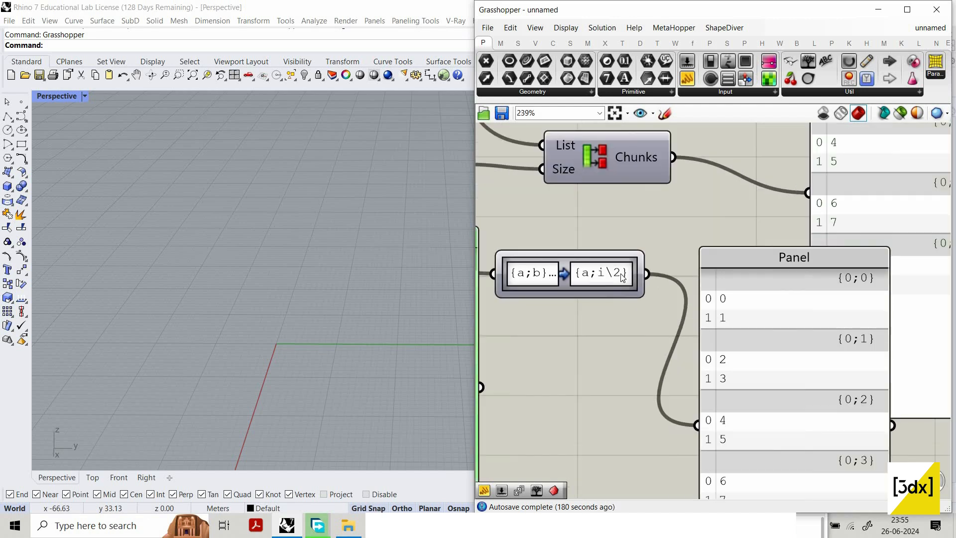
scroll(603, 261, up, 2)
scroll(565, 241, down, 3)
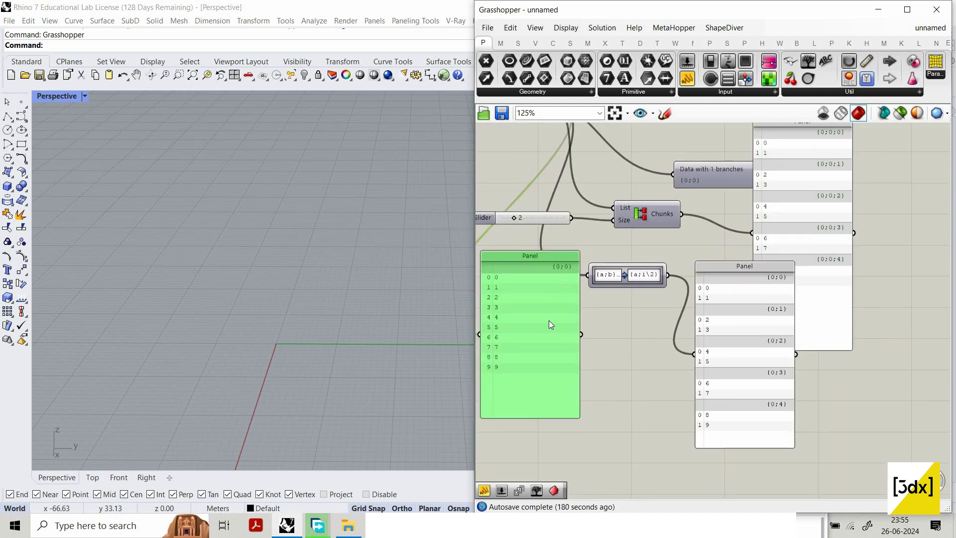
scroll(727, 340, down, 2)
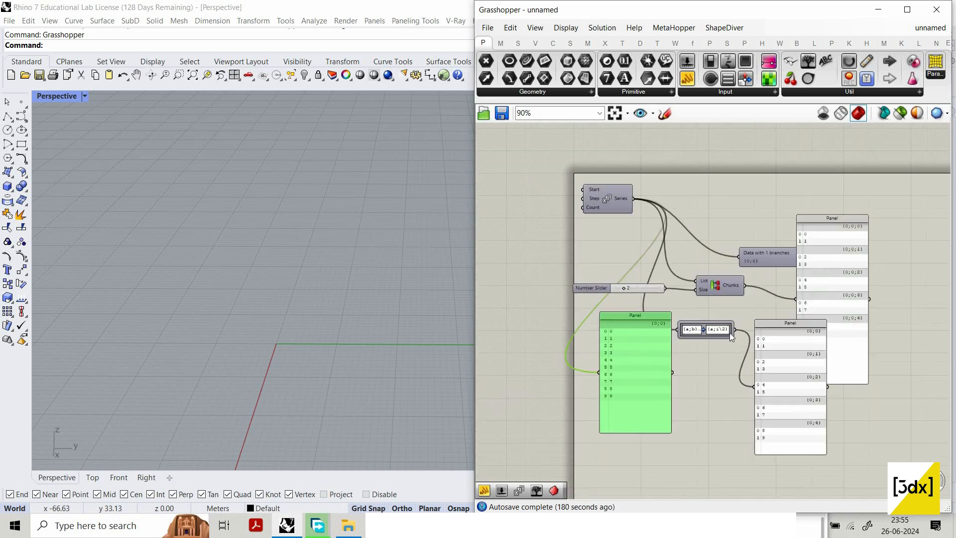
scroll(796, 348, up, 2)
Step: Move the Path Mapper's output panel beside the Chunks panel and compare the path depth of their branches
click(813, 311)
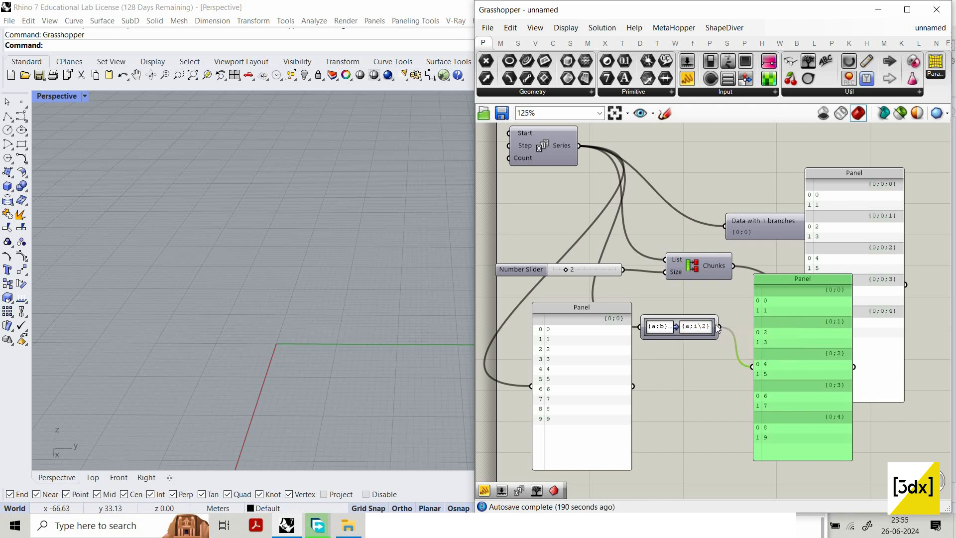
scroll(728, 357, up, 1)
scroll(728, 356, up, 2)
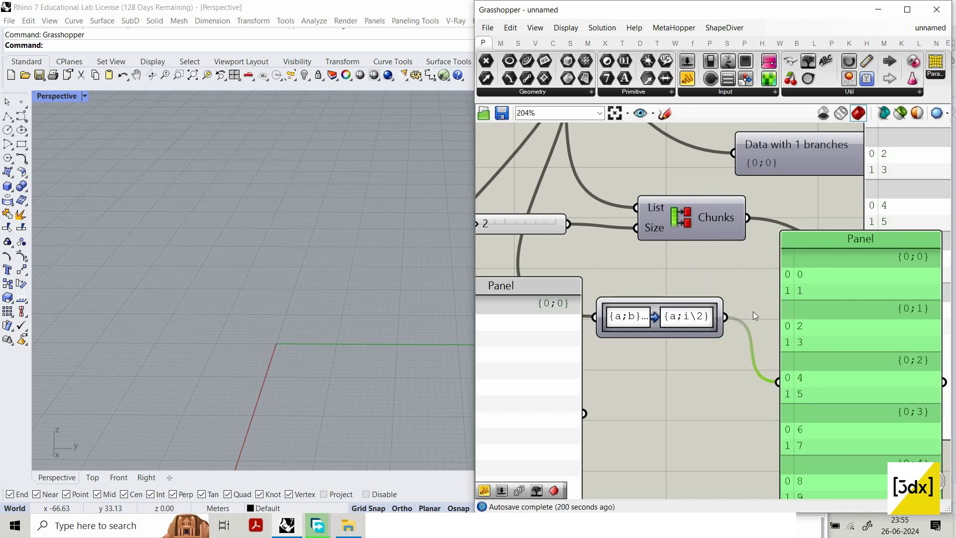
scroll(789, 406, down, 4)
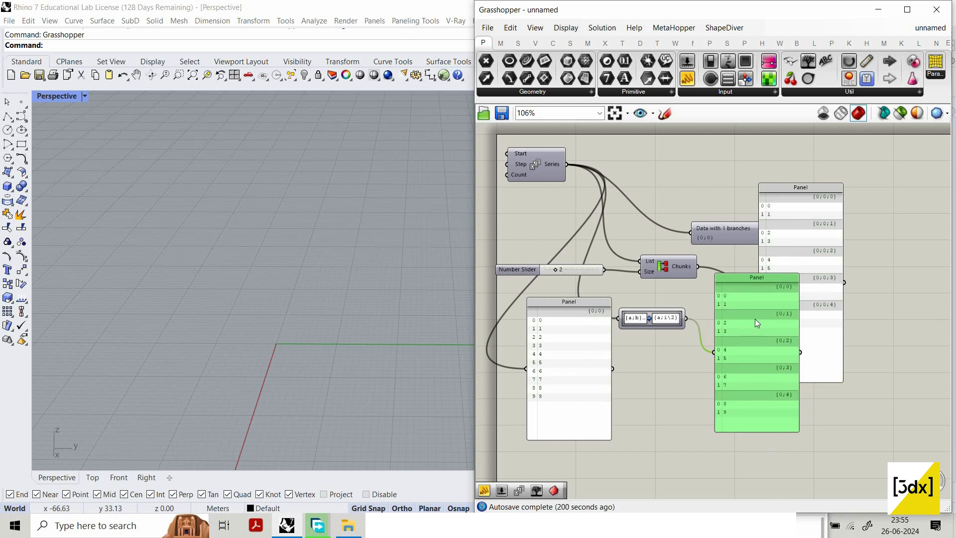
drag(764, 283, 794, 246)
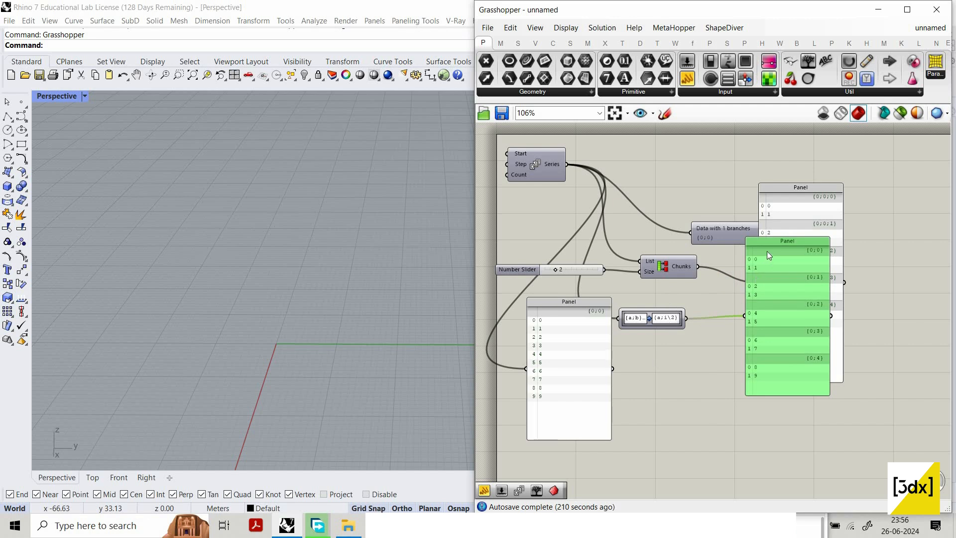
scroll(766, 251, up, 1)
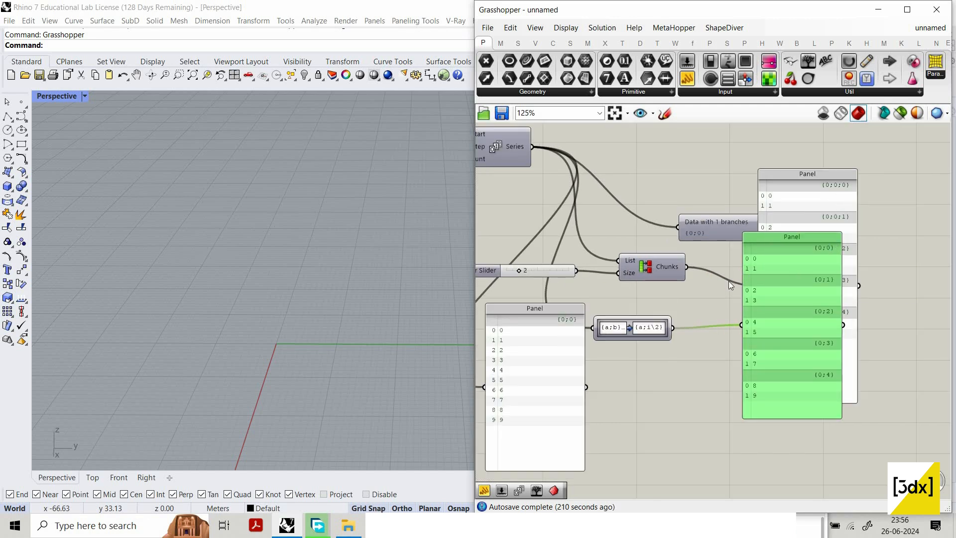
key(ctrl+z)
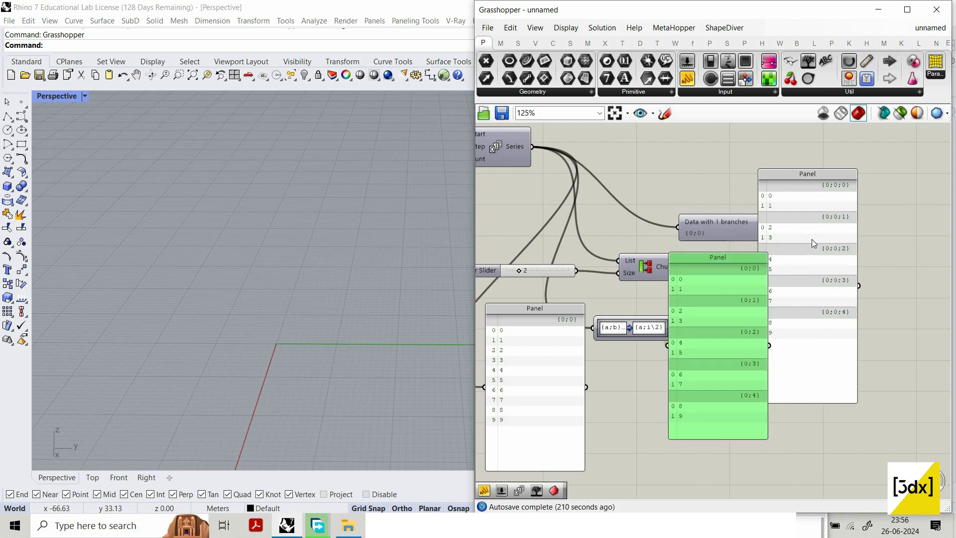
scroll(725, 206, up, 3)
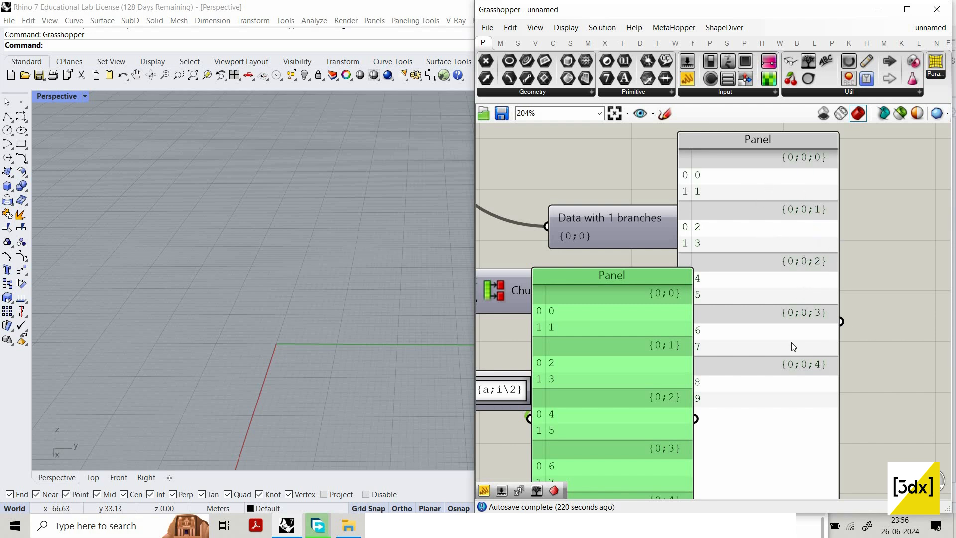
Step: Delete every component and panel from the canvas
scroll(820, 248, down, 5)
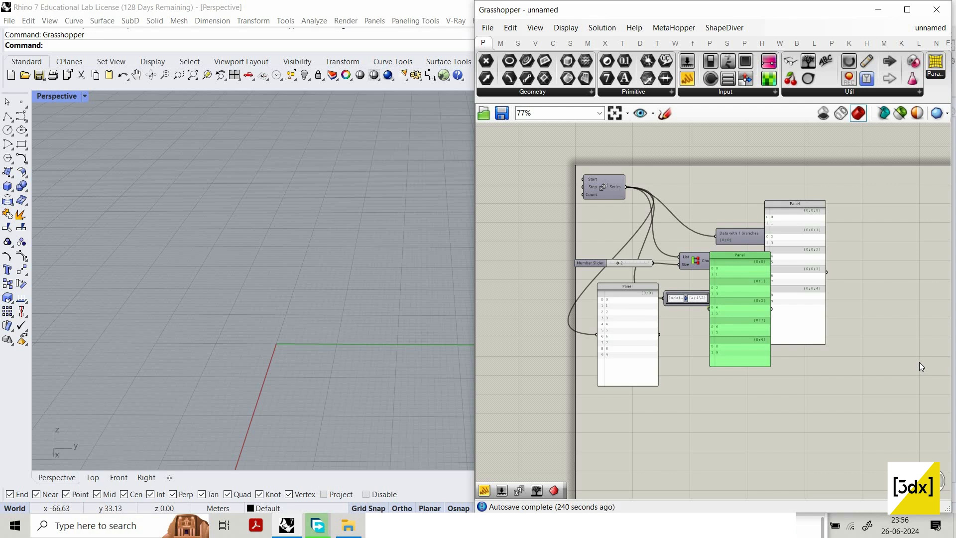
key(ctrl+a)
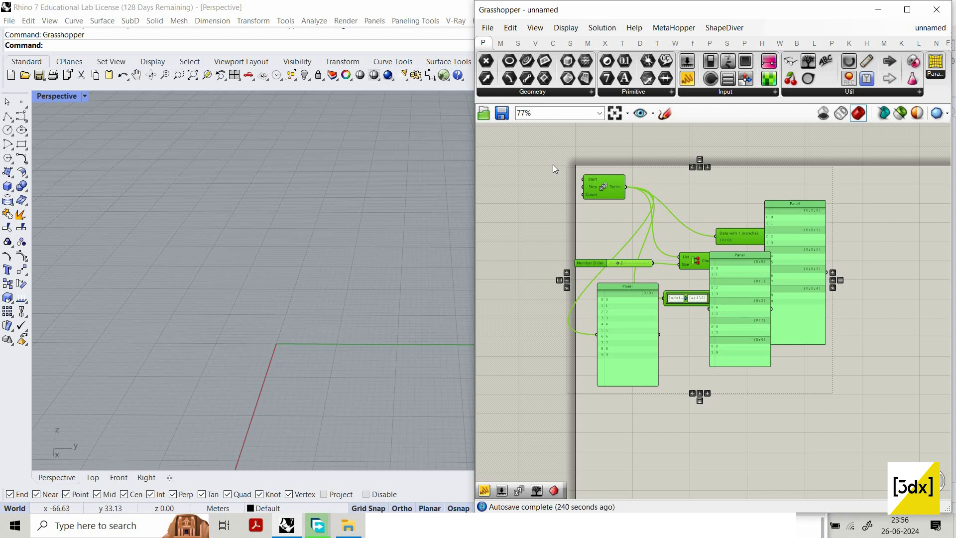
key(Delete)
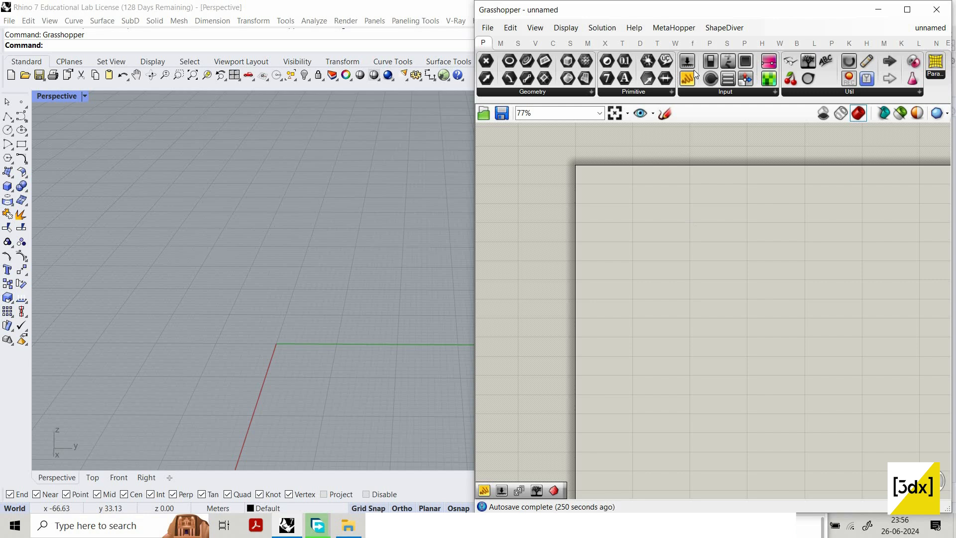
click(664, 115)
scroll(642, 233, up, 2)
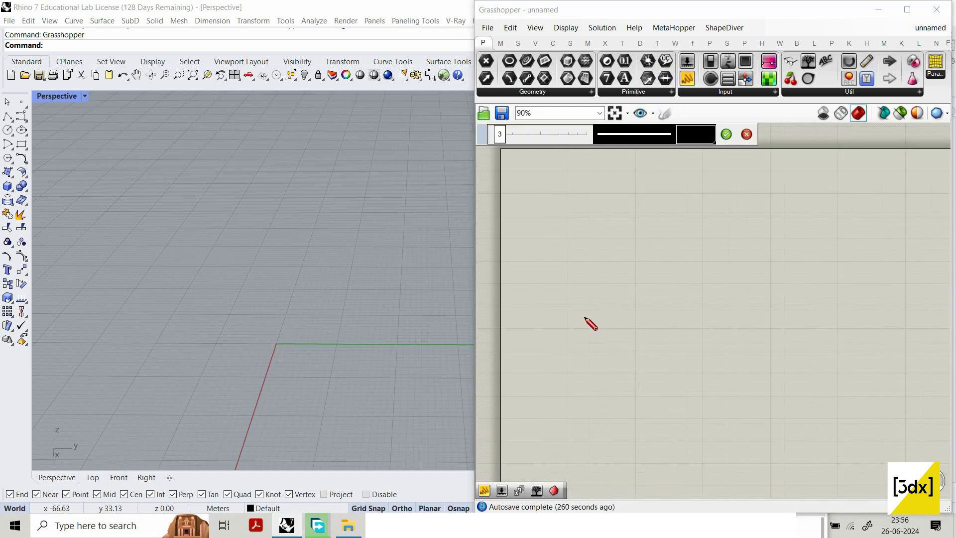
drag(571, 317, 951, 338)
mouse_move(605, 305)
mouse_down()
mouse_move(807, 210)
mouse_move(843, 332)
mouse_up()
click(747, 134)
scroll(631, 219, down, 4)
scroll(647, 219, up, 1)
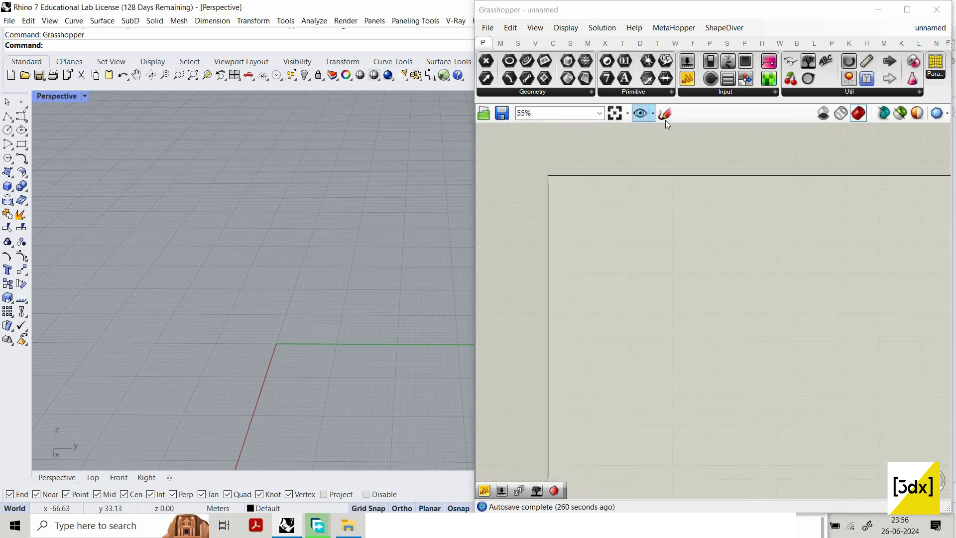
Step: Start a freehand canvas sketch and write the words "Point" and "Curve" side by side
click(665, 117)
scroll(572, 230, up, 1)
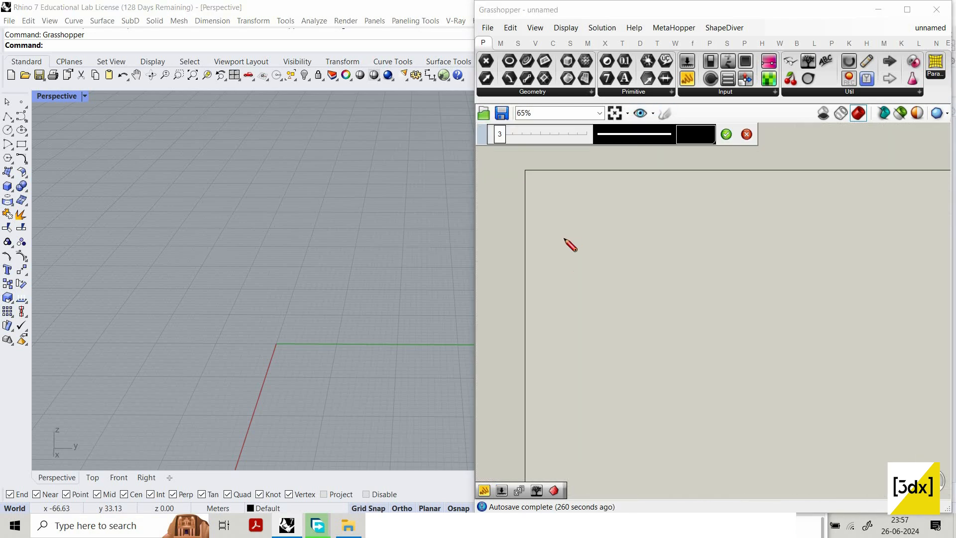
mouse_move(568, 227)
mouse_down()
mouse_move(567, 261)
mouse_move(570, 227)
mouse_move(596, 248)
mouse_move(656, 262)
mouse_up()
mouse_move(667, 210)
mouse_down()
mouse_move(672, 261)
mouse_move(713, 252)
mouse_up()
scroll(662, 264, down, 1)
drag(716, 243, 732, 254)
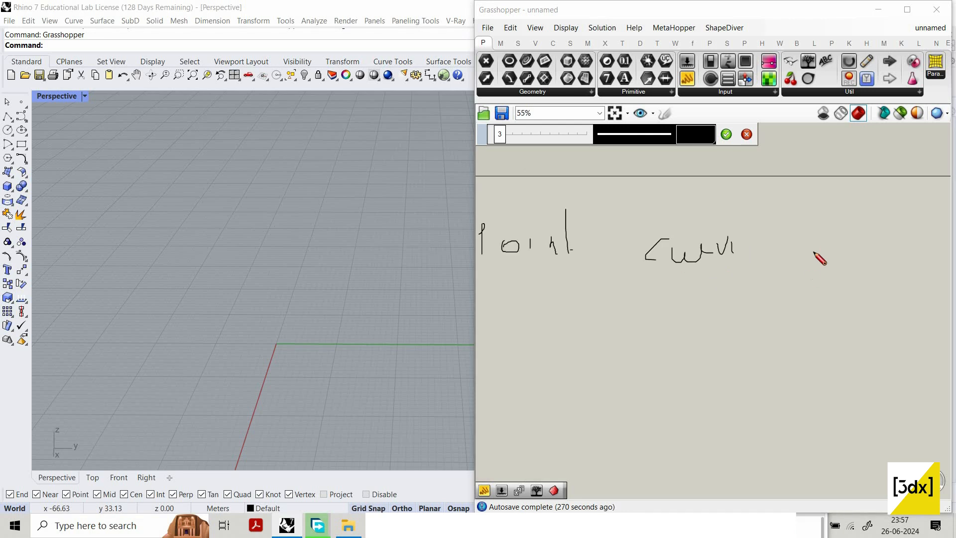
Step: Handwrite "Surface" after the word "Curve" in the canvas sketch
scroll(814, 252, down, 2)
right_drag(813, 252, 762, 259)
mouse_move(766, 248)
mouse_down()
mouse_move(755, 269)
mouse_move(808, 268)
mouse_up()
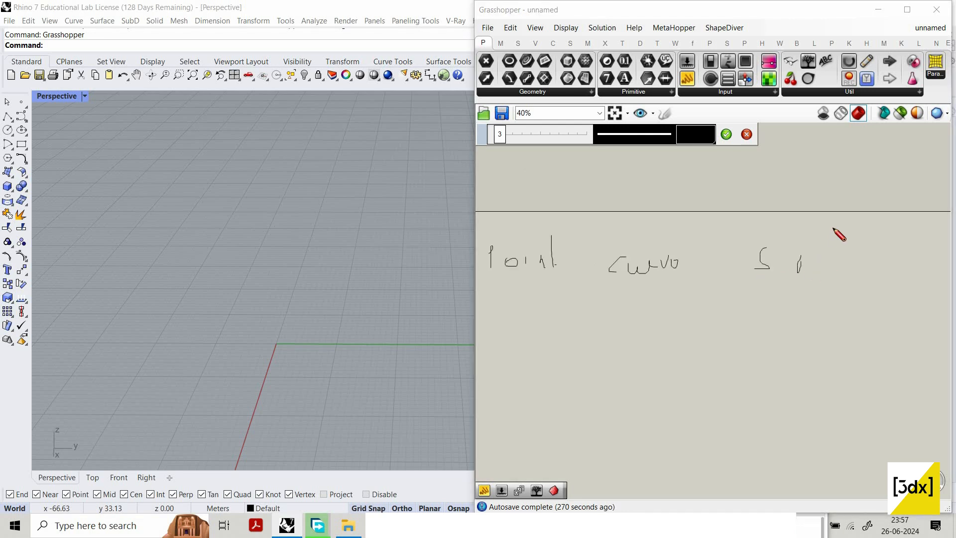
mouse_move(832, 229)
mouse_down()
mouse_move(833, 264)
mouse_move(858, 260)
mouse_move(884, 275)
mouse_move(871, 254)
mouse_move(890, 265)
mouse_up()
Step: Handwrite "Brep" after the word "Surface" in the canvas sketch
scroll(824, 254, down, 2)
right_drag(925, 256, 811, 249)
scroll(817, 249, up, 2)
drag(811, 257, 815, 272)
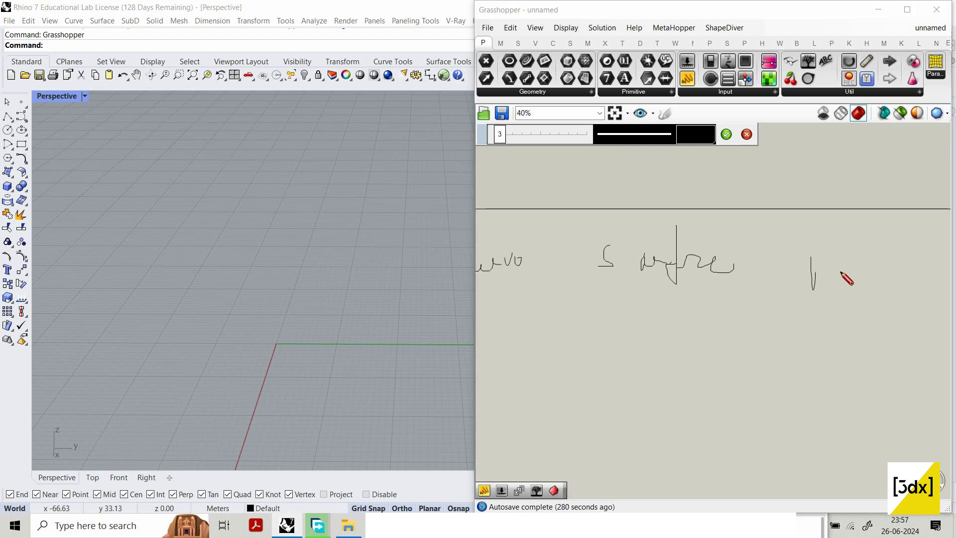
drag(813, 234, 825, 276)
mouse_move(841, 271)
mouse_down()
mouse_move(859, 261)
mouse_move(881, 275)
mouse_move(892, 266)
mouse_up()
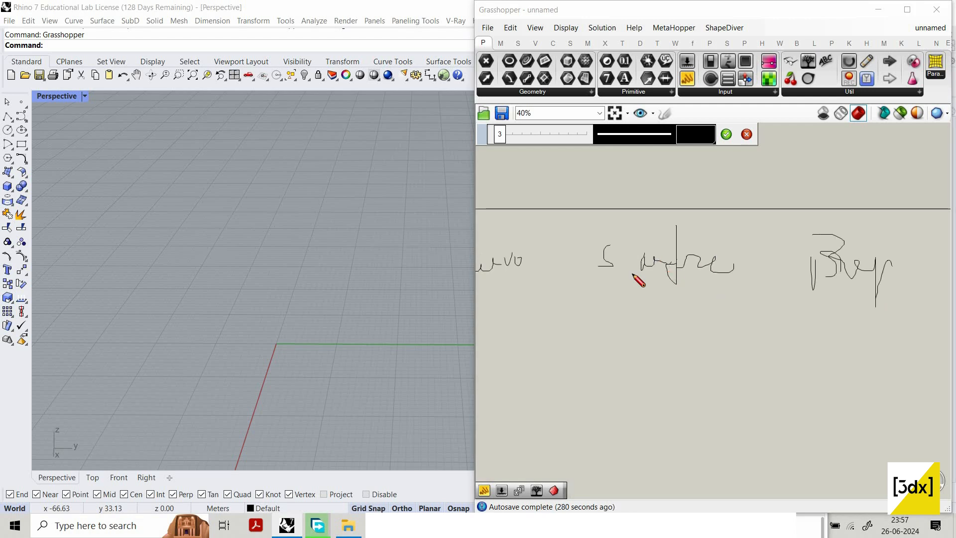
Step: Draw connecting arcs beneath the words from "Point" to "Curve", "Curve" to "Surface", and "Surface" to "Brep"
scroll(647, 229, down, 3)
scroll(752, 294, up, 2)
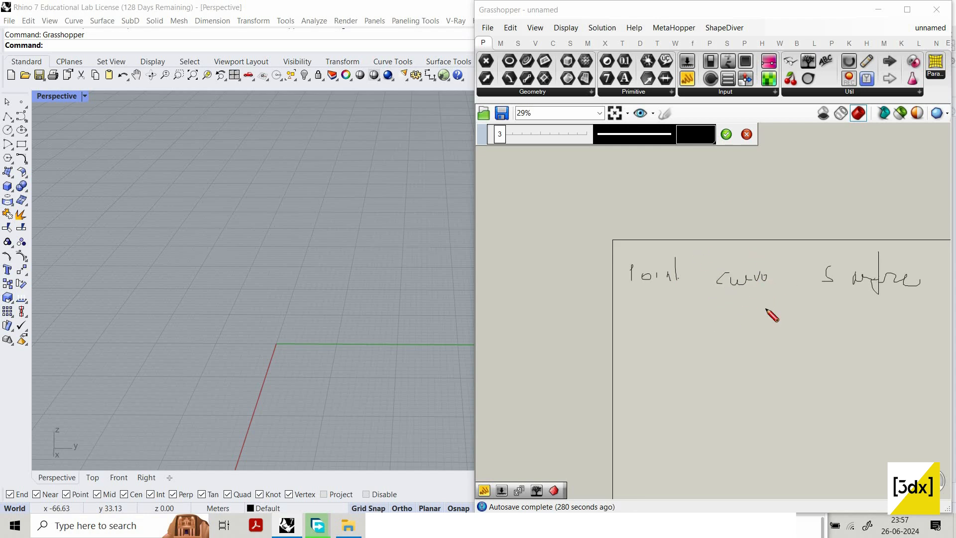
scroll(715, 273, down, 2)
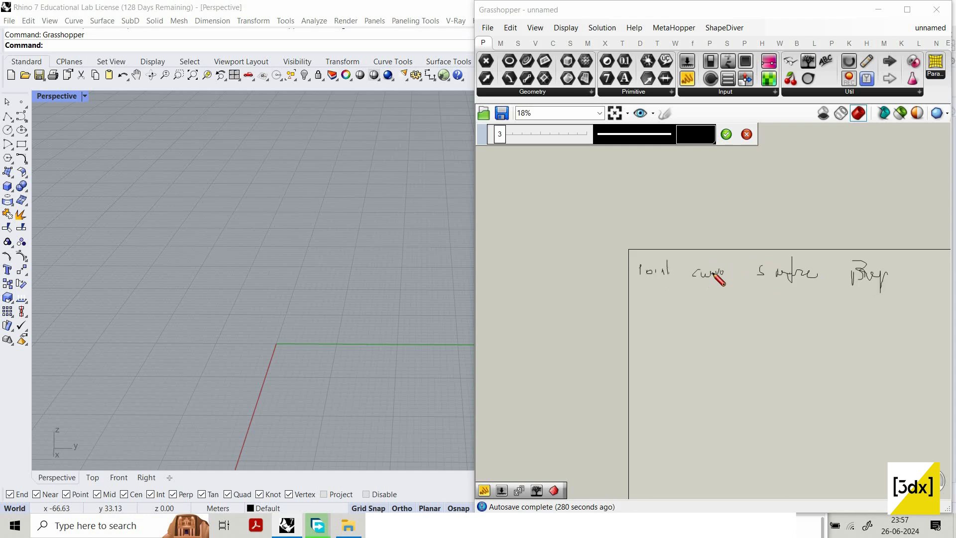
scroll(713, 275, up, 2)
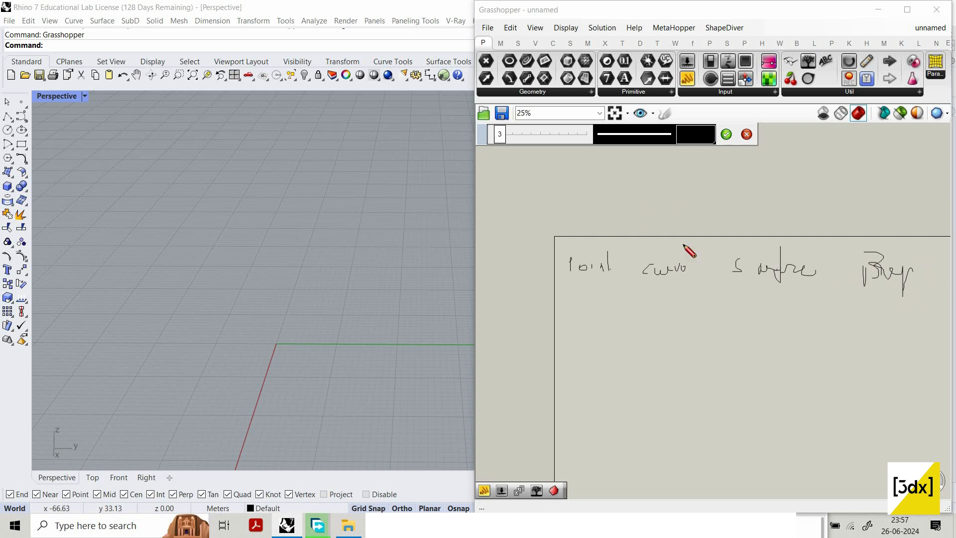
scroll(668, 247, up, 3)
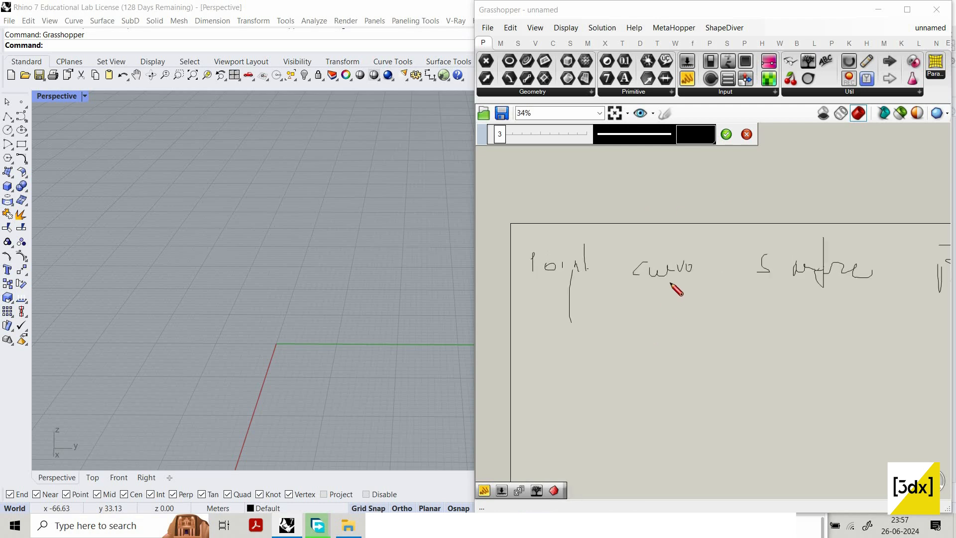
drag(572, 269, 670, 284)
scroll(628, 291, down, 2)
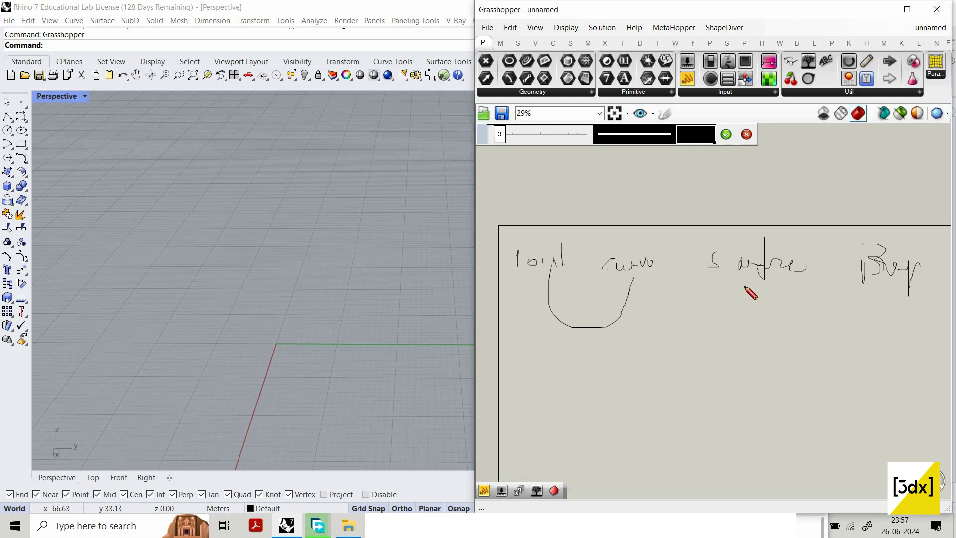
mouse_move(631, 275)
mouse_down()
mouse_move(748, 279)
mouse_move(752, 290)
mouse_up()
scroll(701, 278, down, 1)
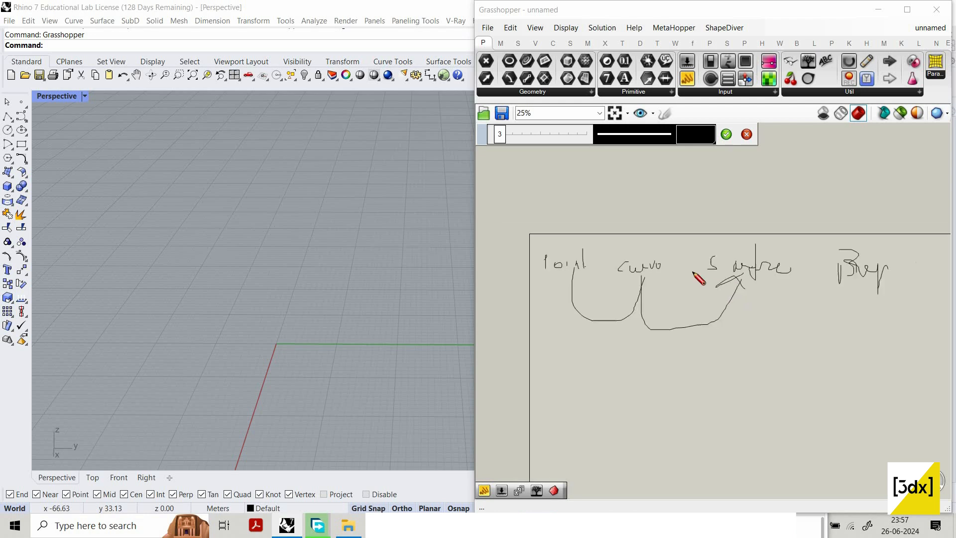
scroll(692, 273, up, 1)
drag(687, 270, 794, 269)
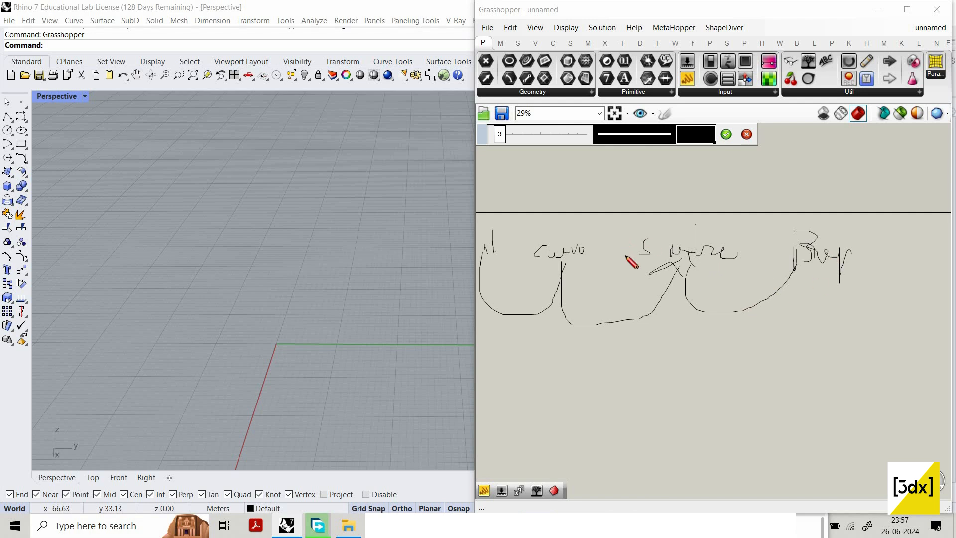
Step: Draw return arcs beneath the words from "Brep" back through "Surface" and "Curve" to "Point"
scroll(642, 271, down, 1)
scroll(776, 276, down, 1)
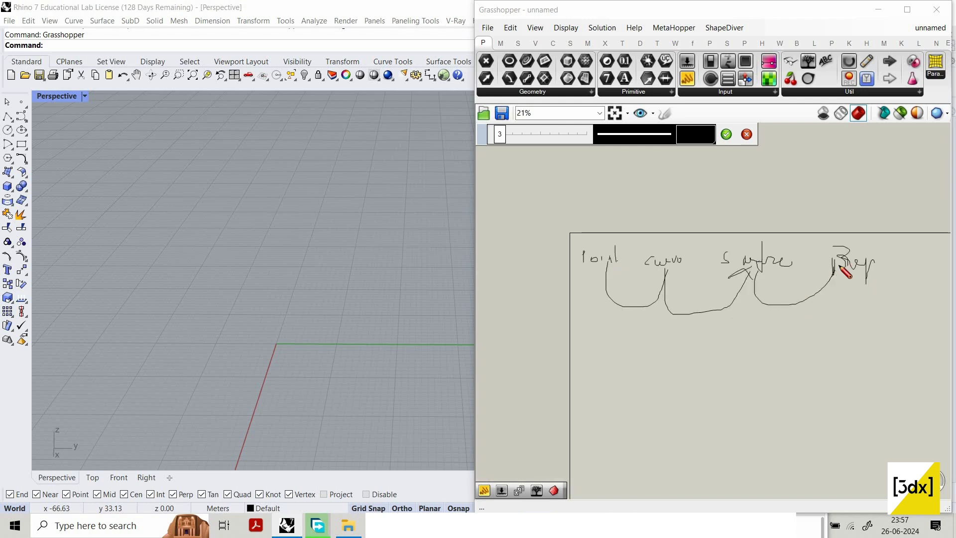
scroll(840, 267, up, 2)
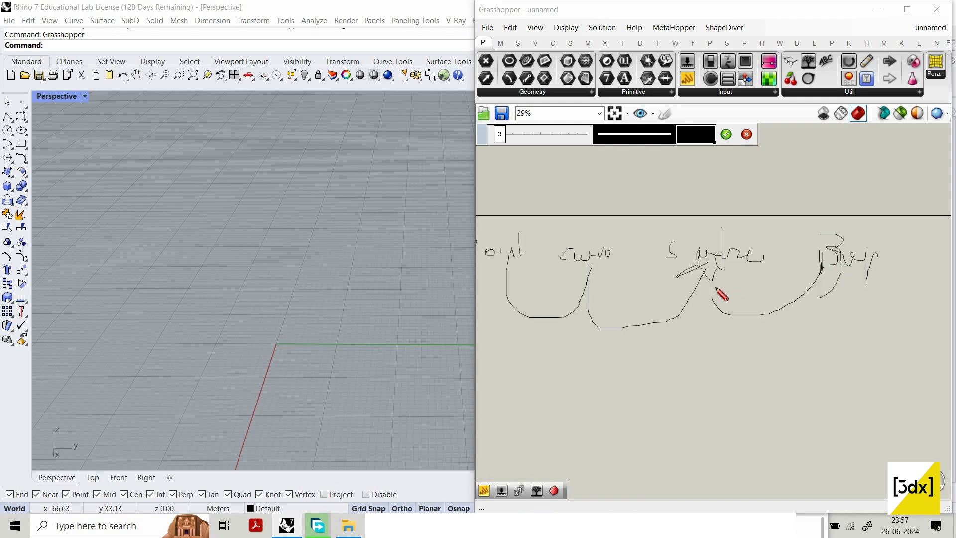
mouse_move(715, 288)
mouse_down()
mouse_move(729, 279)
mouse_move(625, 285)
mouse_move(619, 265)
mouse_move(633, 269)
mouse_up()
scroll(756, 277, down, 2)
scroll(736, 278, up, 2)
scroll(603, 263, down, 1)
scroll(530, 264, up, 1)
drag(520, 265, 631, 265)
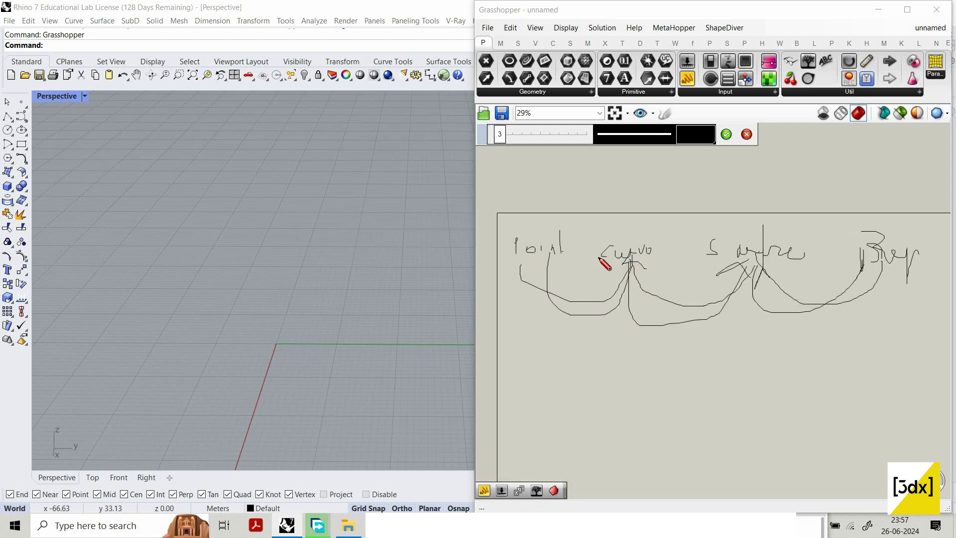
Step: Loop a freehand outline around "Point", "Curve" and "Surface", and discard the whole sketch
scroll(799, 300, down, 2)
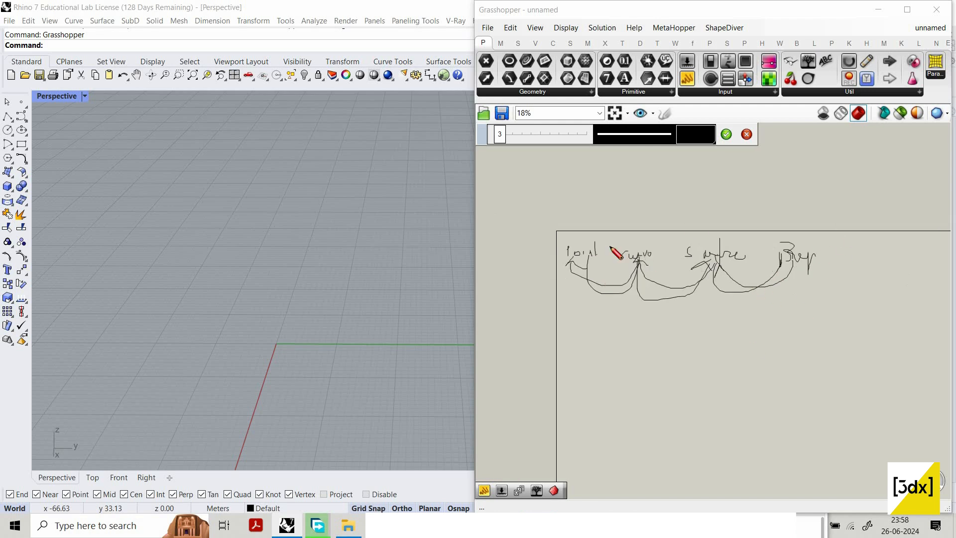
mouse_move(660, 232)
mouse_down()
mouse_move(721, 319)
mouse_move(627, 218)
mouse_move(703, 239)
mouse_up()
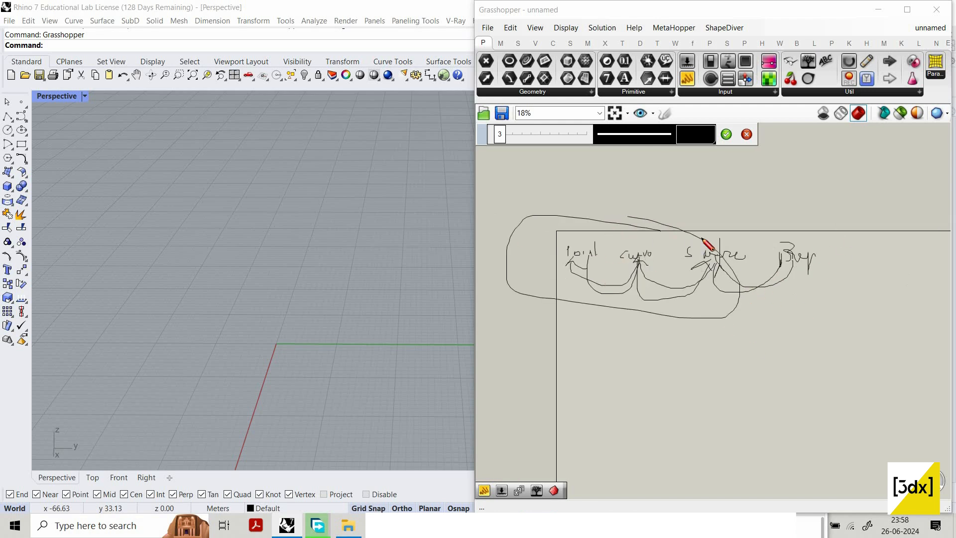
key(Escape)
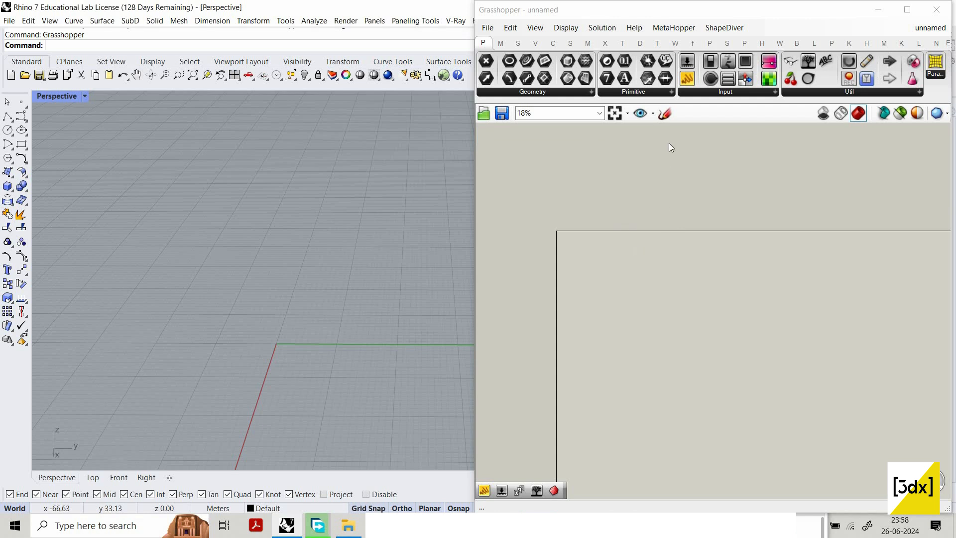
Step: Start a new canvas sketch, handwrite "Curve" and "Surf" side by side, and draw long lines above and below them
click(664, 113)
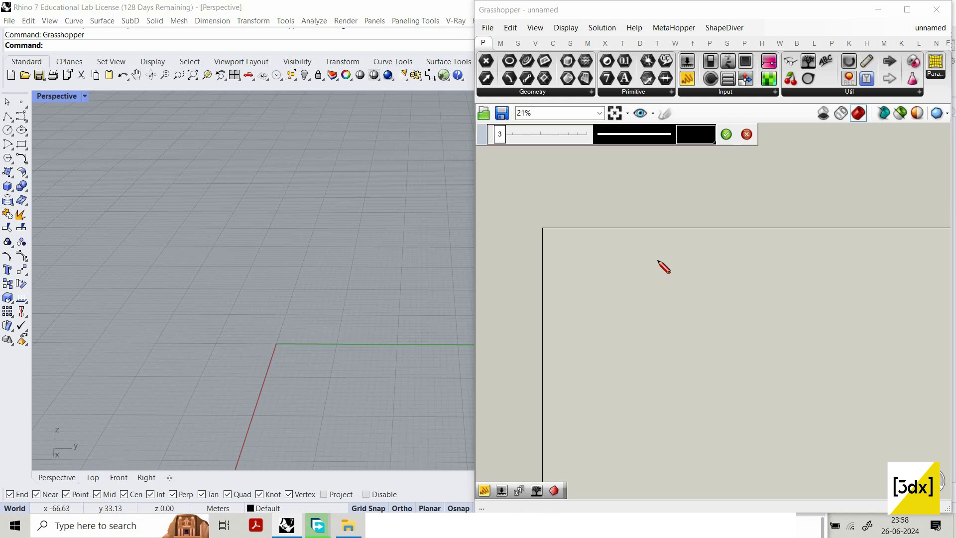
mouse_move(630, 248)
mouse_down()
mouse_move(619, 279)
mouse_move(627, 281)
mouse_move(779, 264)
mouse_move(773, 286)
mouse_move(834, 292)
mouse_move(838, 279)
mouse_move(793, 329)
mouse_move(767, 316)
mouse_up()
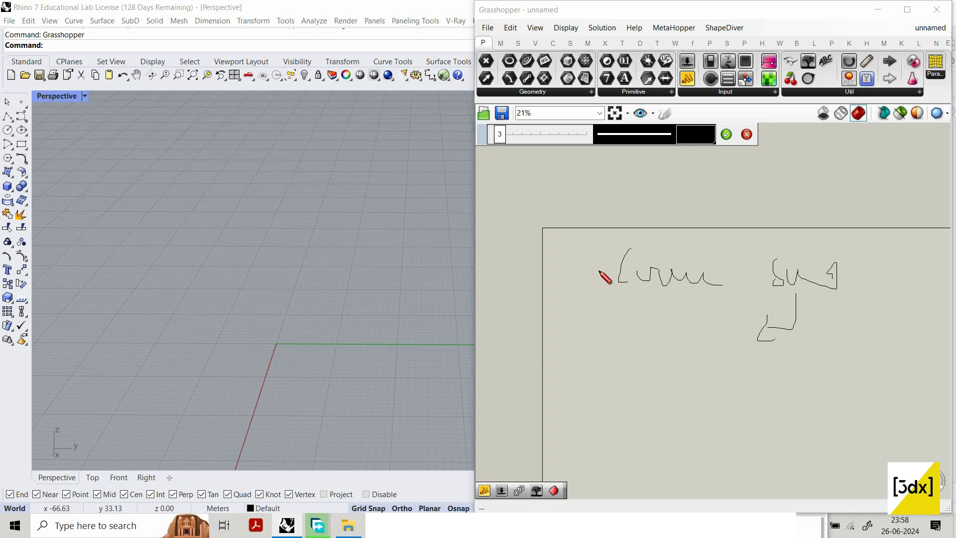
drag(561, 209, 803, 215)
drag(541, 286, 778, 316)
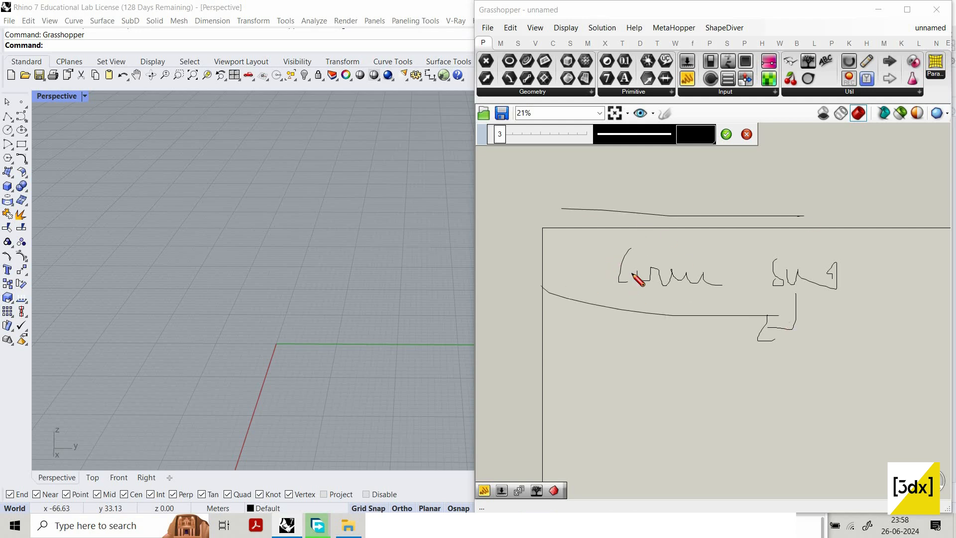
Step: Add short freehand strokes over and around the word "Curve", and discard the sketch
drag(629, 273, 622, 295)
drag(637, 213, 632, 290)
drag(606, 232, 599, 250)
drag(606, 225, 606, 290)
click(734, 253)
drag(637, 204, 632, 243)
drag(734, 252, 758, 252)
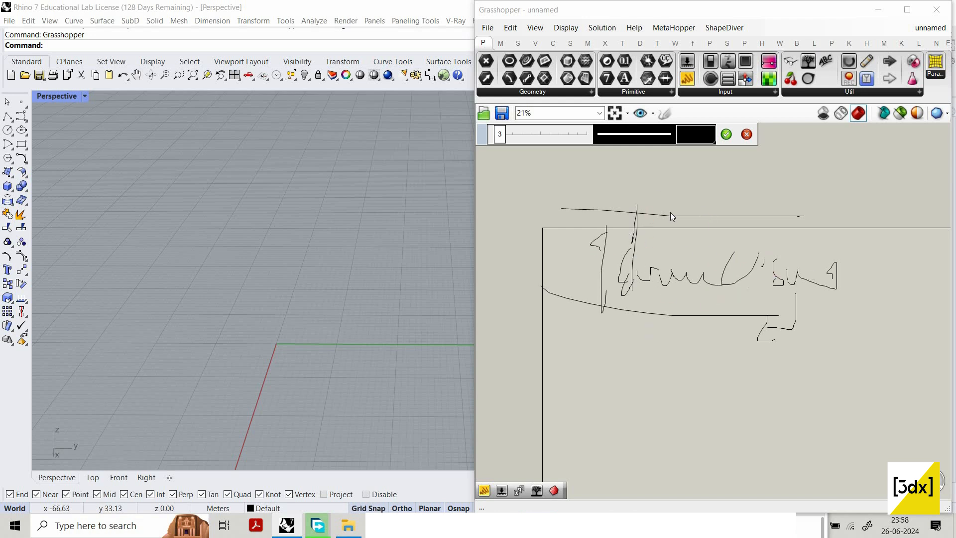
key(Escape)
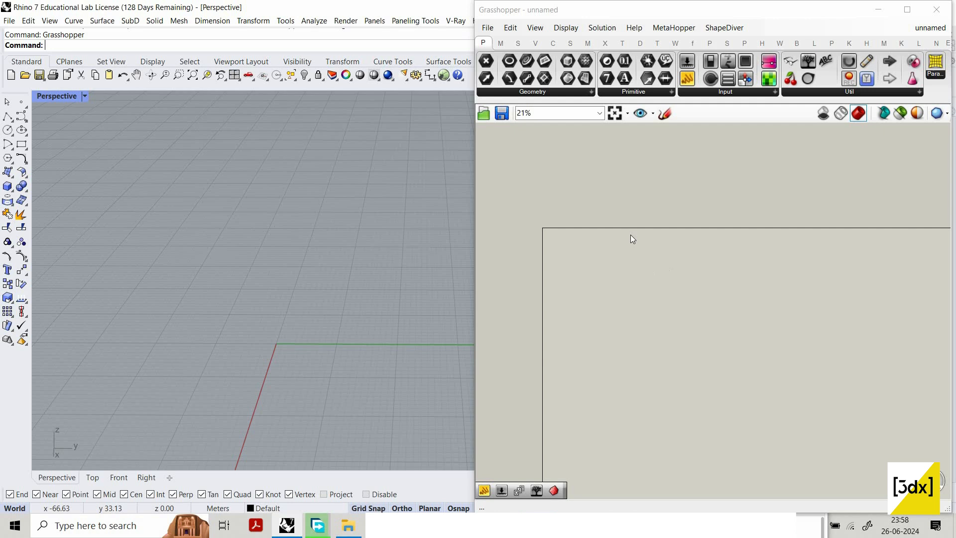
Step: Start a new canvas sketch and draw three stacked, roughly horizontal lines with an upward arrow beside them
click(667, 118)
scroll(573, 304, up, 2)
drag(531, 309, 790, 311)
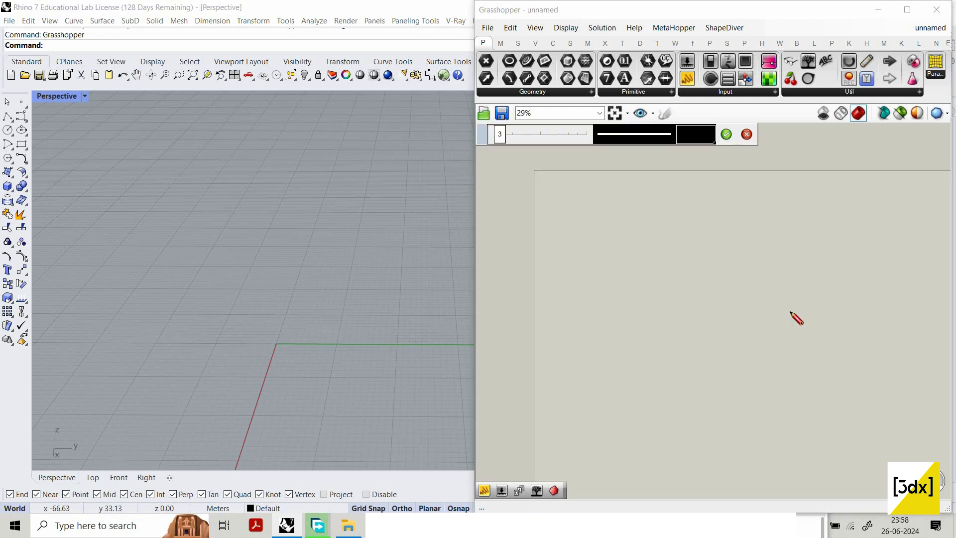
scroll(566, 280, up, 2)
drag(554, 217, 757, 234)
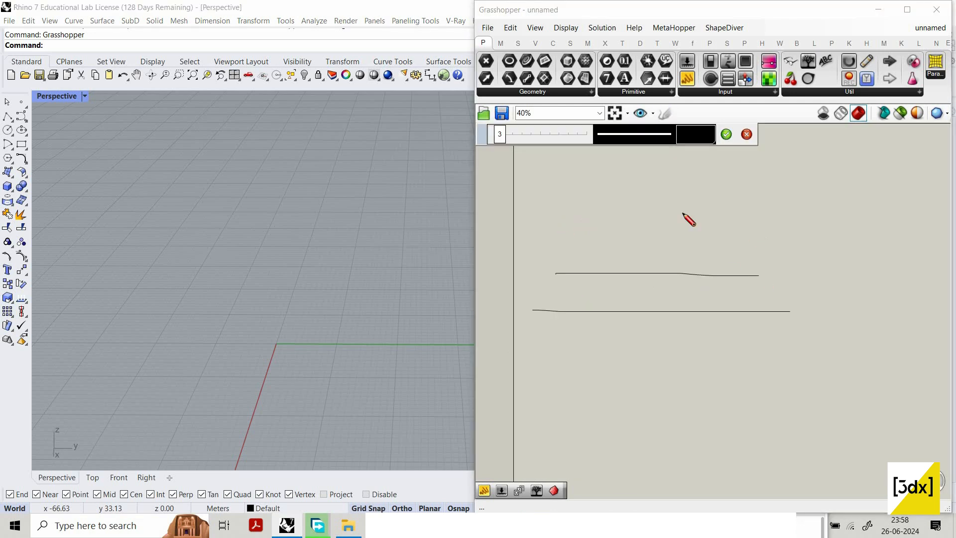
drag(554, 273, 758, 275)
drag(801, 233, 802, 311)
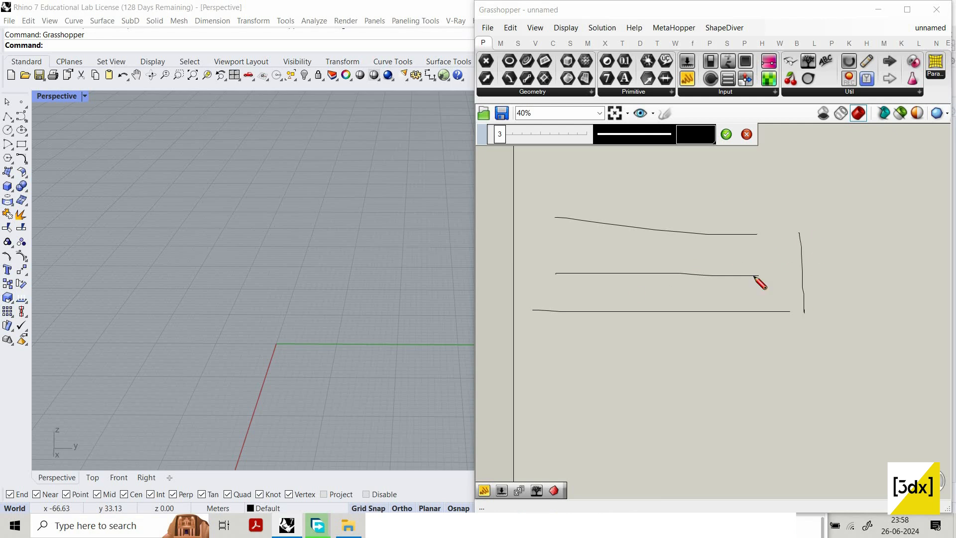
drag(785, 261, 809, 253)
Step: Draw linking strokes between the ends of the three lines, and discard the sketch
scroll(802, 318, down, 2)
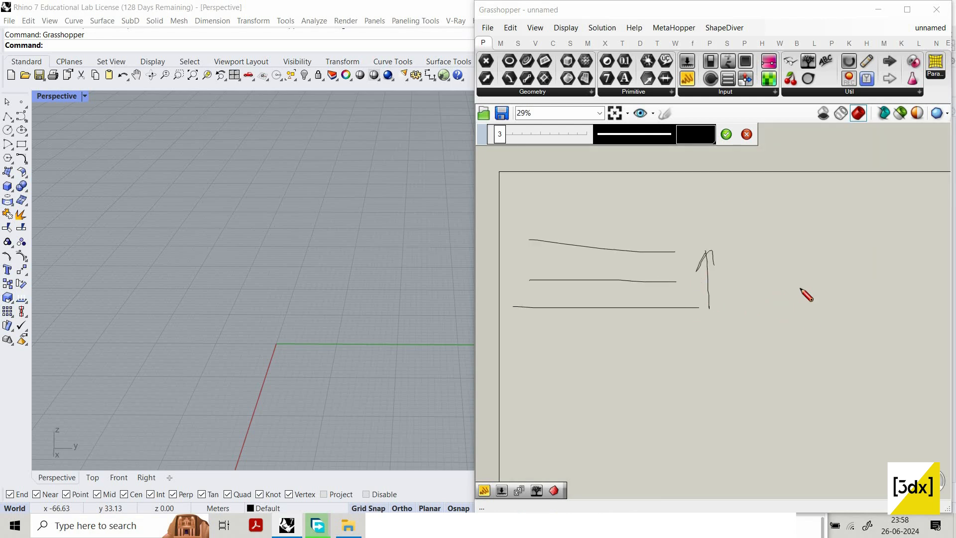
drag(676, 249, 694, 307)
drag(675, 250, 678, 294)
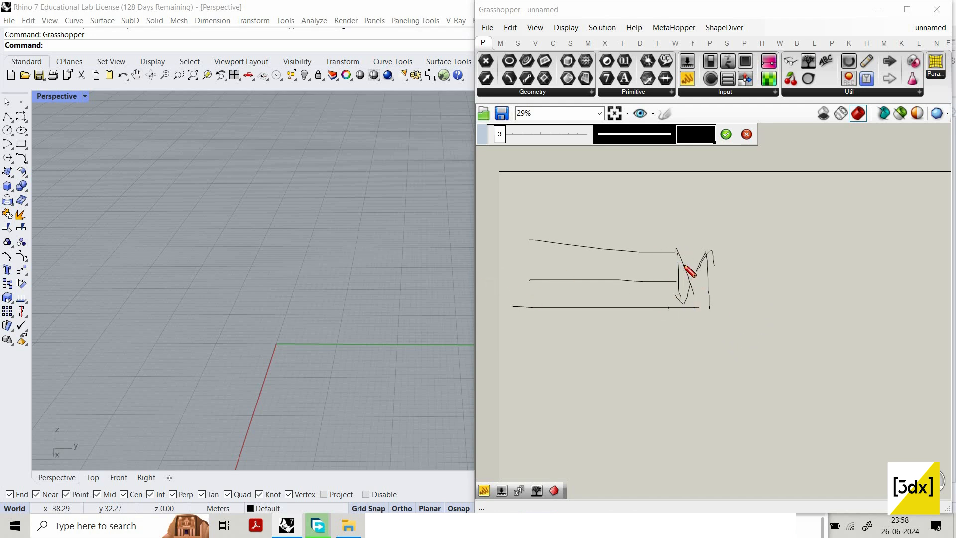
key(Escape)
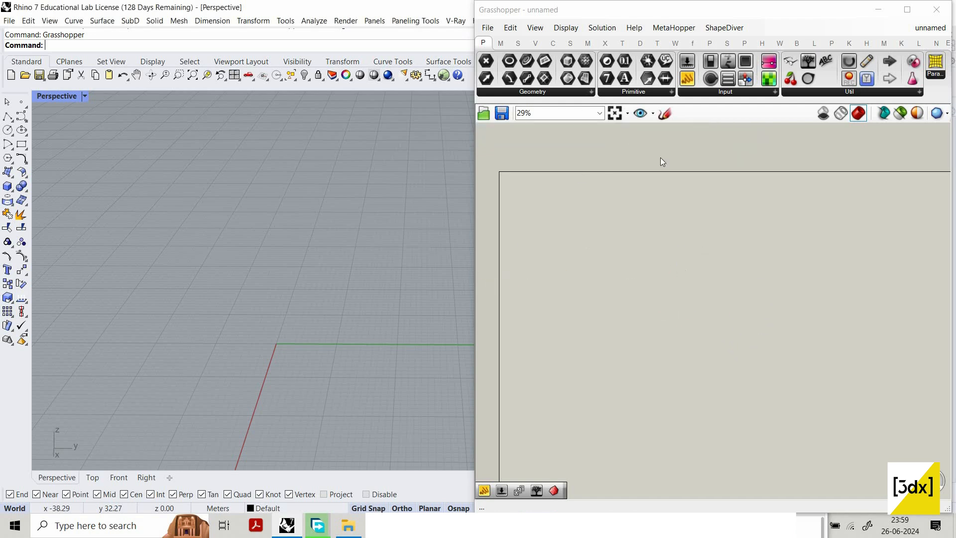
Step: Start a new canvas sketch with three nested freehand loops and handwrite a word beside them
click(666, 115)
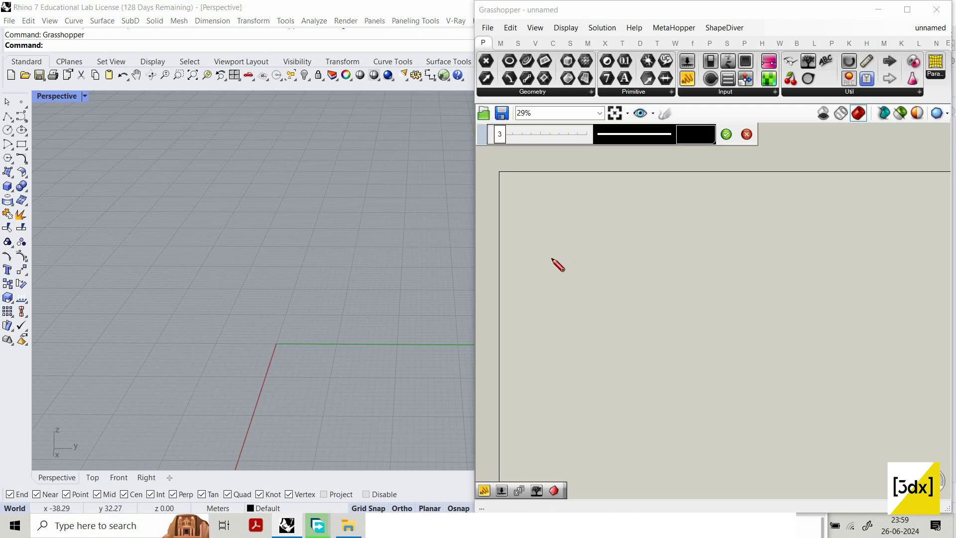
mouse_move(584, 228)
mouse_down()
mouse_move(551, 312)
mouse_move(603, 190)
mouse_move(723, 242)
mouse_move(552, 200)
mouse_up()
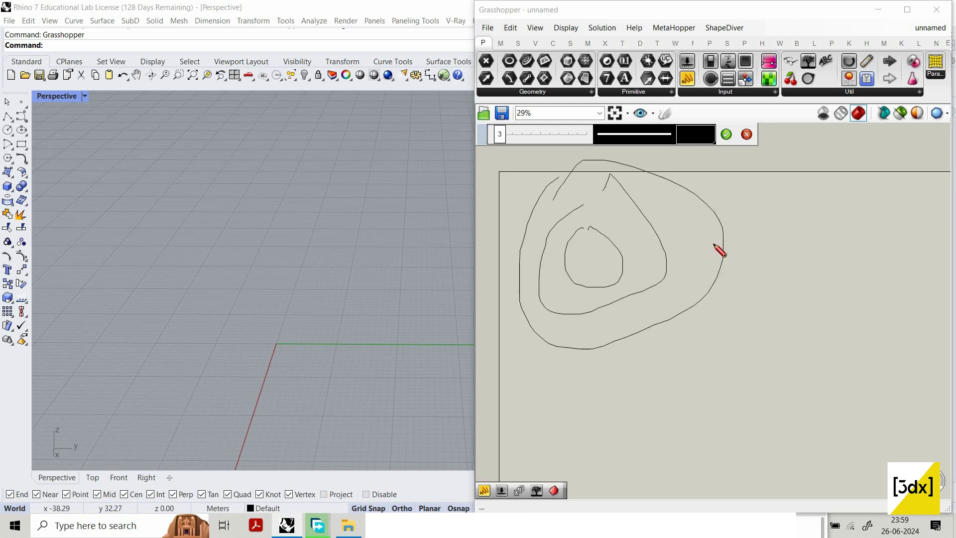
drag(788, 185, 764, 264)
mouse_move(750, 217)
mouse_down()
mouse_move(801, 249)
mouse_move(846, 212)
mouse_move(849, 235)
mouse_move(900, 240)
mouse_up()
Step: Draw an arrow outward from the middle loop and handwrite a note starting with "3" below the loops
drag(646, 281, 698, 293)
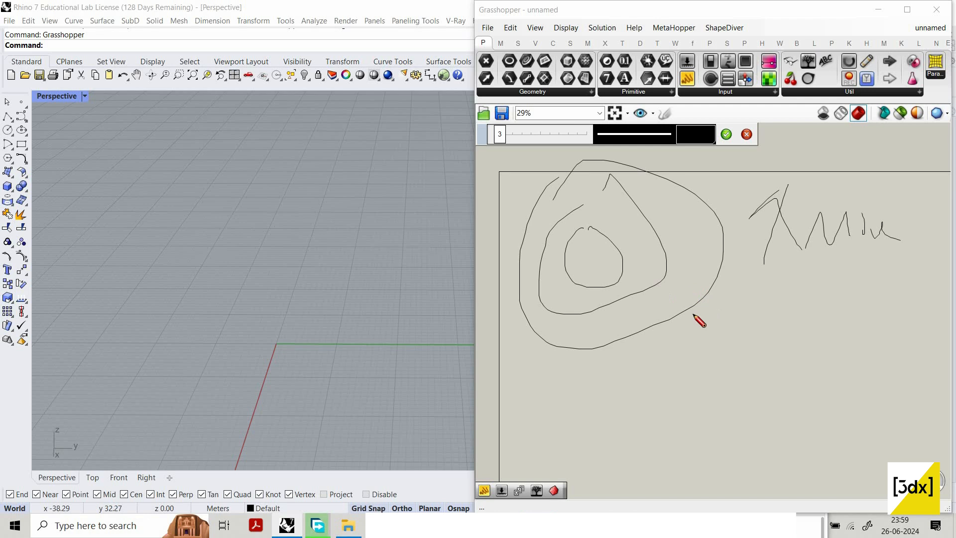
drag(671, 345, 674, 373)
mouse_move(731, 361)
mouse_down()
mouse_move(723, 339)
mouse_move(756, 382)
mouse_move(767, 340)
mouse_up()
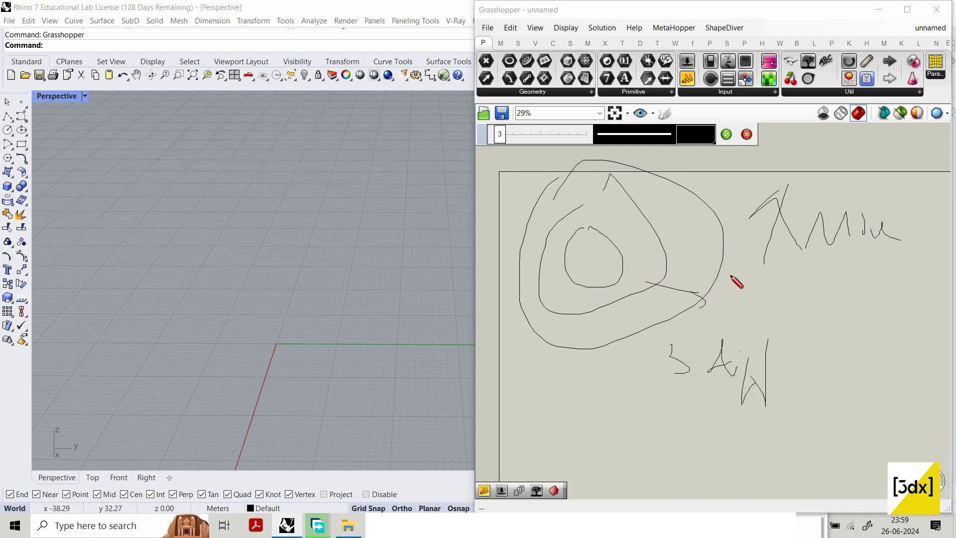
Step: Draw a horizontal arrow under the handwritten word and write a second short note below the arrow
scroll(924, 257, down, 2)
right_drag(926, 257, 810, 275)
mouse_move(730, 274)
mouse_down()
mouse_move(802, 295)
mouse_move(799, 344)
mouse_up()
drag(827, 296, 845, 338)
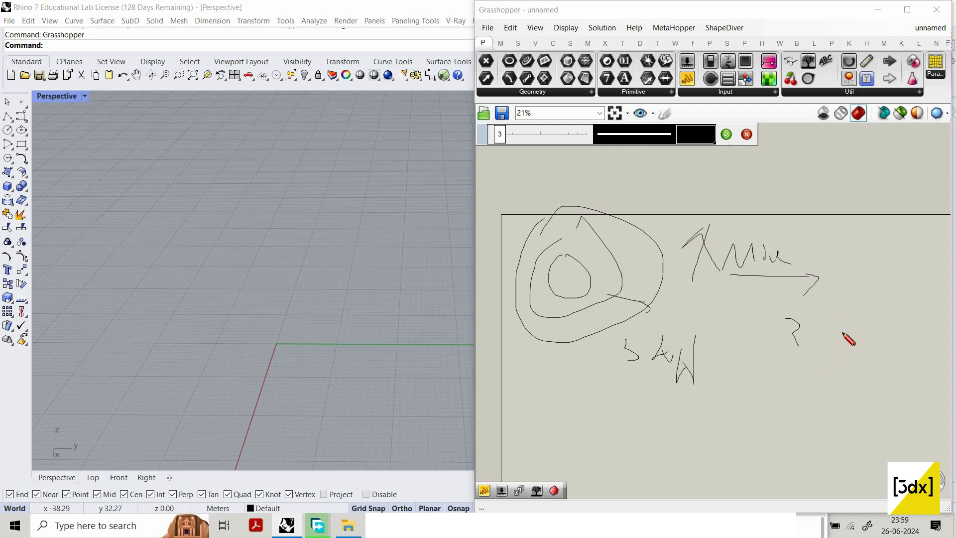
drag(827, 297, 831, 355)
drag(856, 305, 857, 387)
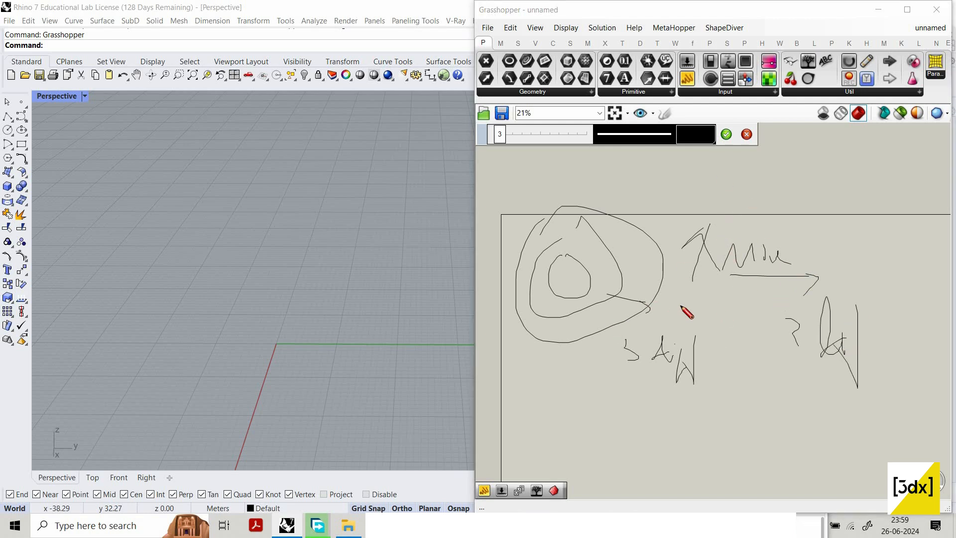
Step: Circle the two handwritten notes below the loops, and discard the sketch
mouse_move(692, 320)
mouse_down()
mouse_move(573, 407)
mouse_move(639, 325)
mouse_up()
drag(786, 314, 798, 403)
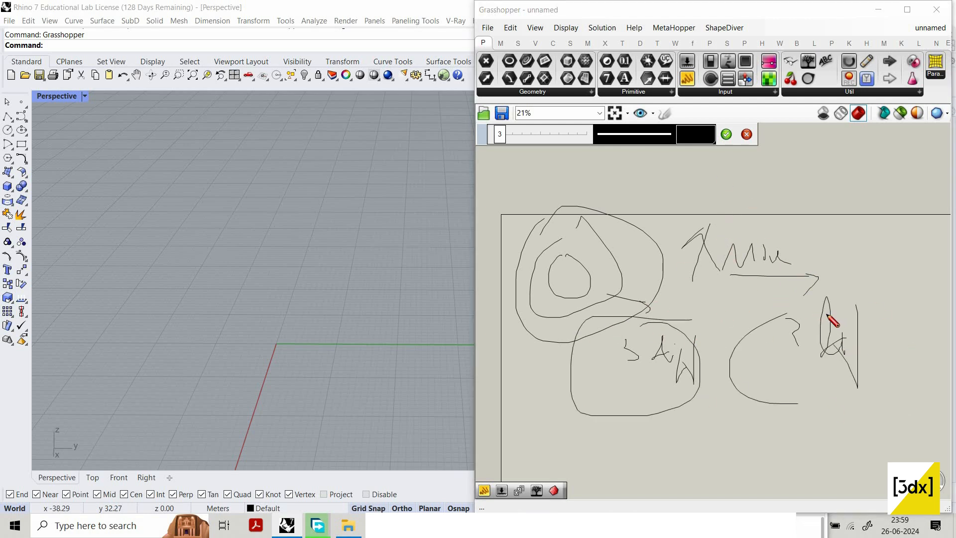
drag(827, 317, 832, 307)
key(Escape)
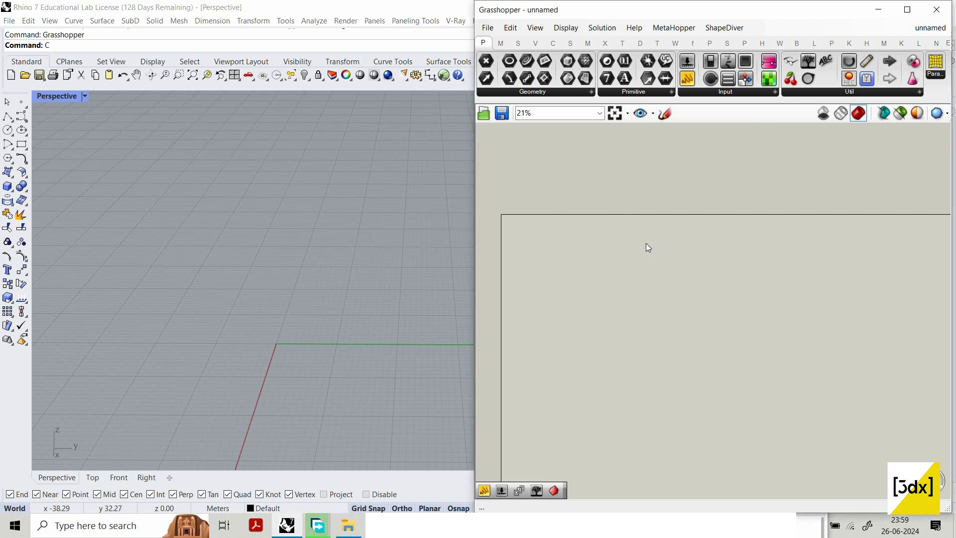
Step: Place a Circle component with Plane and Radius inputs on the empty canvas
scroll(643, 243, up, 3)
key(Escape)
right_drag(633, 229, 665, 317)
scroll(656, 254, up, 2)
right_drag(613, 276, 614, 288)
click(615, 277)
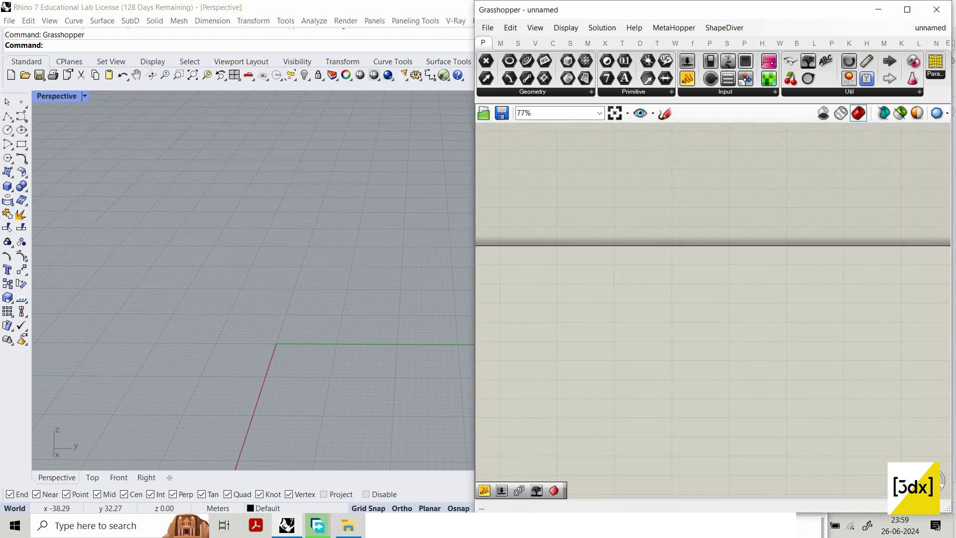
double_click(614, 278)
text(circle)
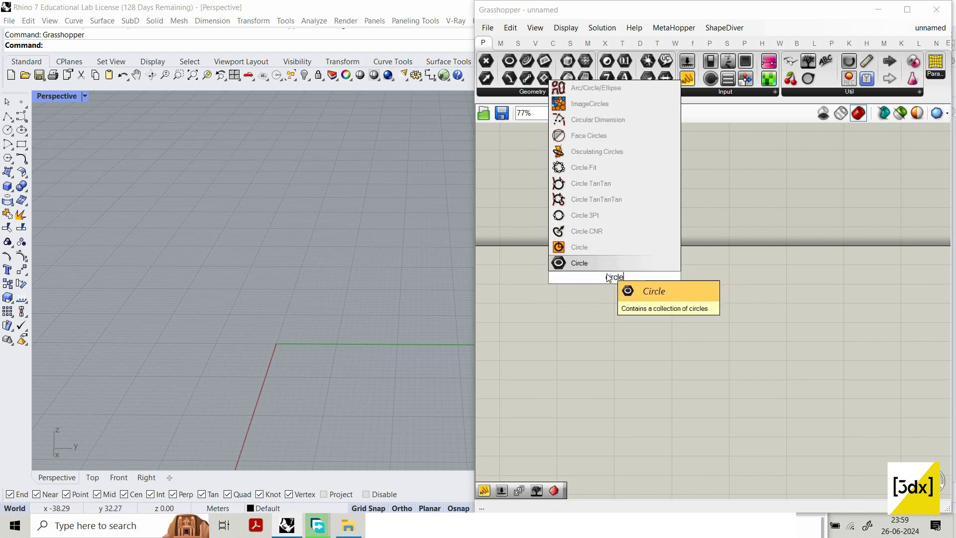
click(606, 260)
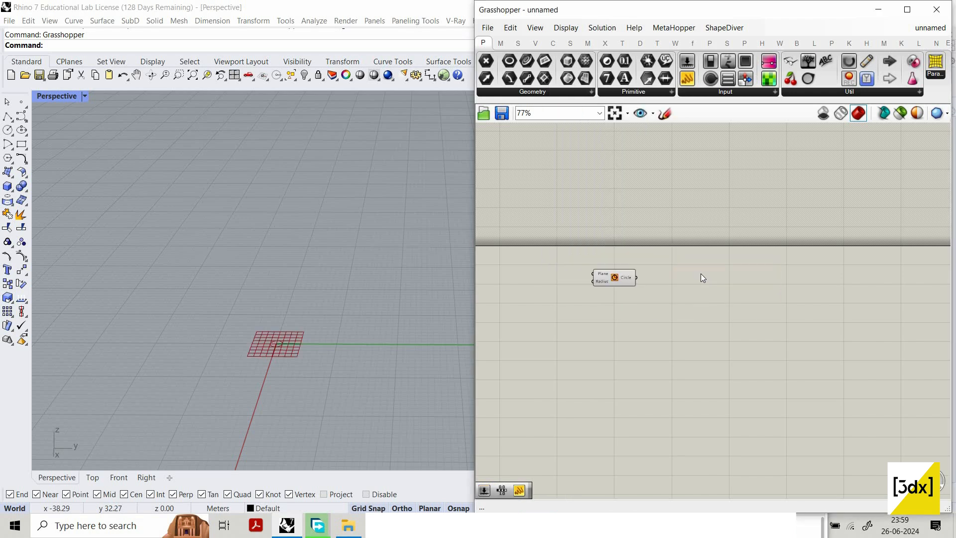
Step: Place a Range component on the canvas, below and to one side of the Circle component
scroll(725, 289, up, 1)
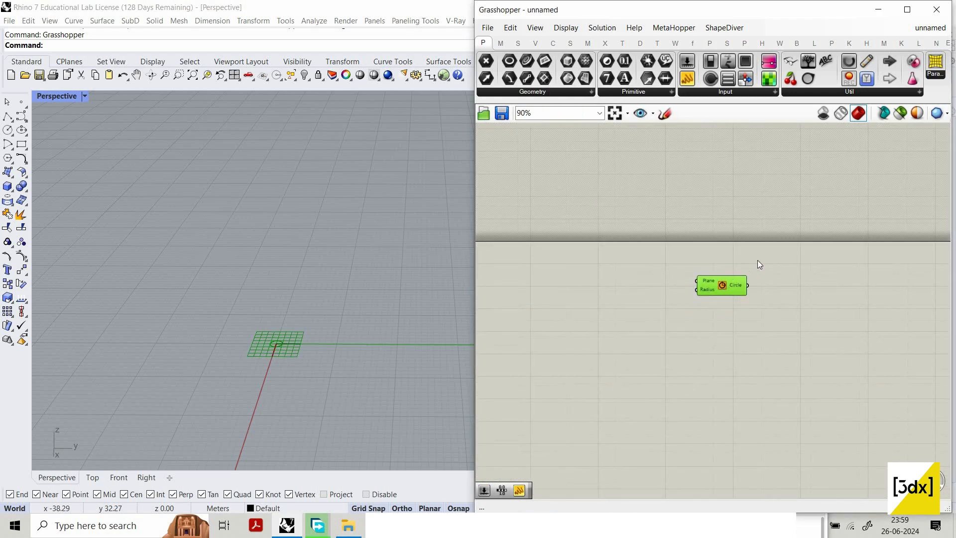
scroll(741, 273, down, 2)
scroll(699, 279, up, 2)
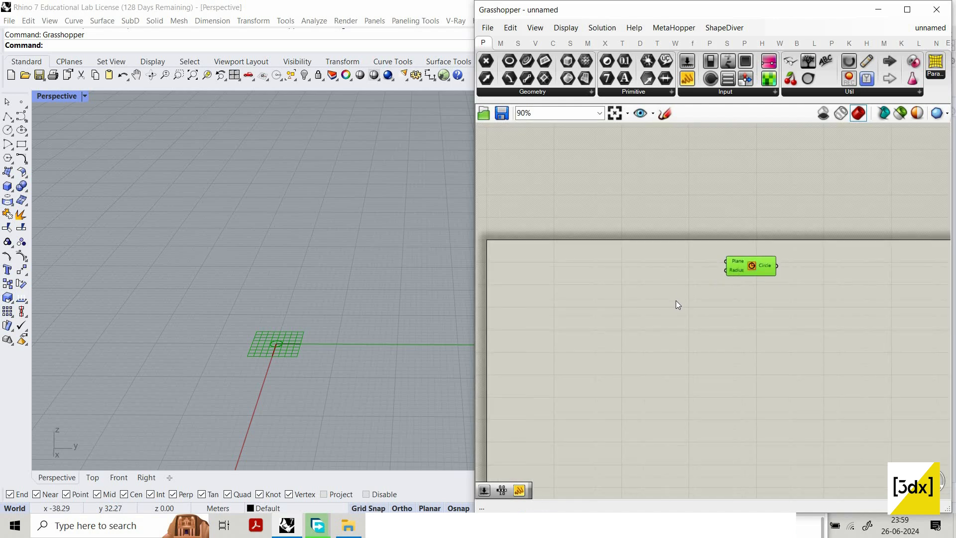
double_click(626, 351)
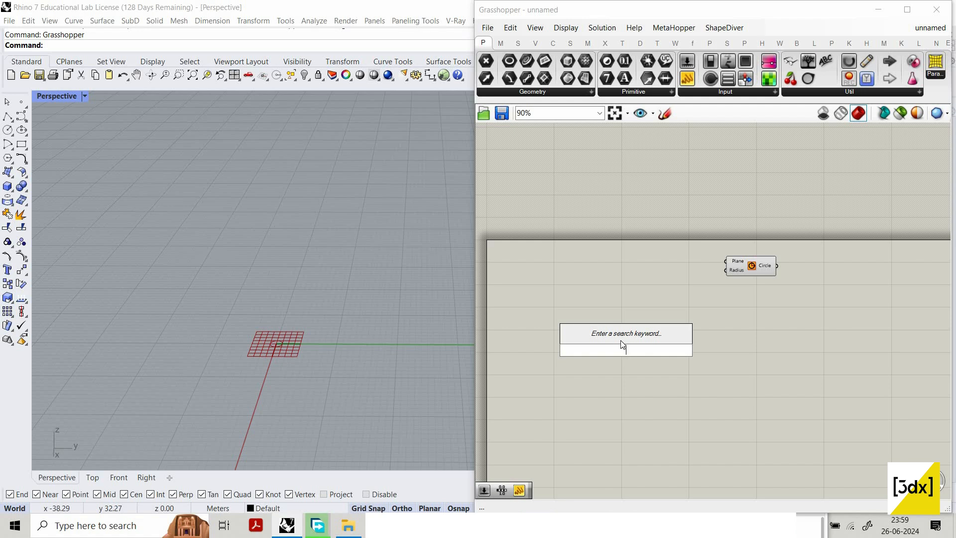
text(range)
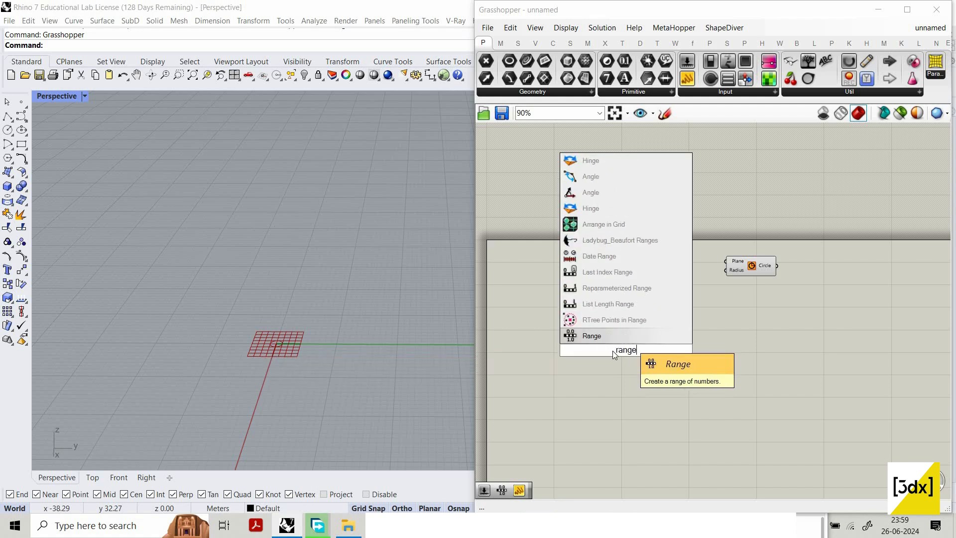
key(Return)
drag(616, 350, 556, 319)
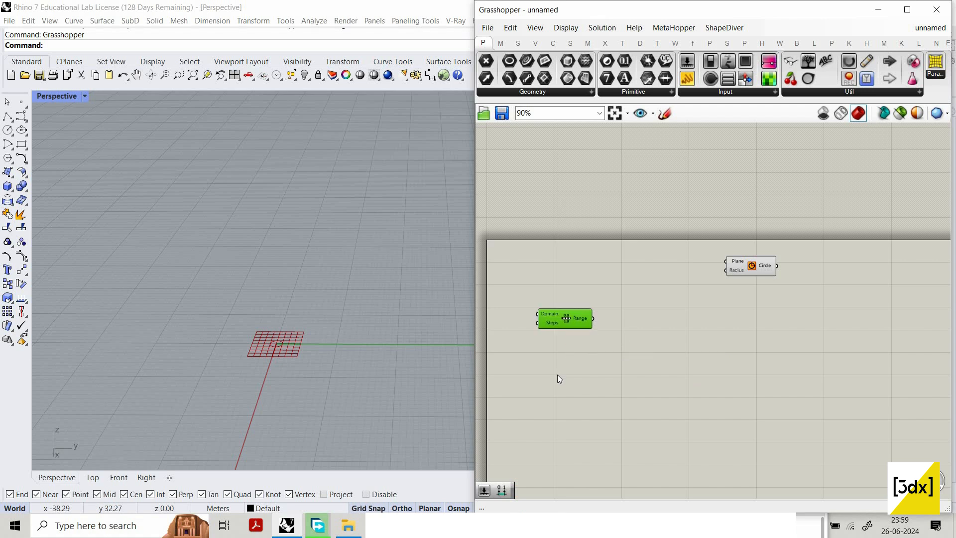
Step: Place a Series component below the Range component and select both for comparison
click(557, 375)
text(sese)
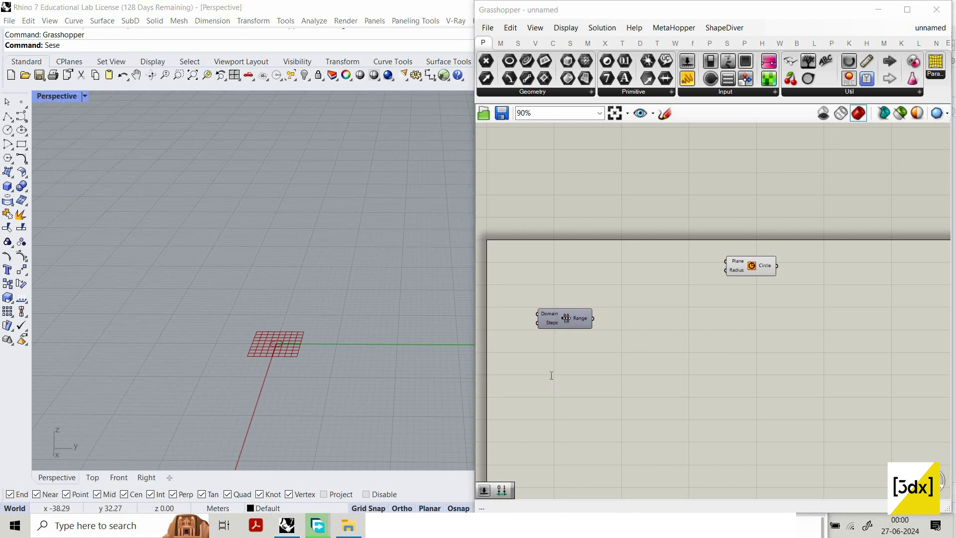
double_click(550, 374)
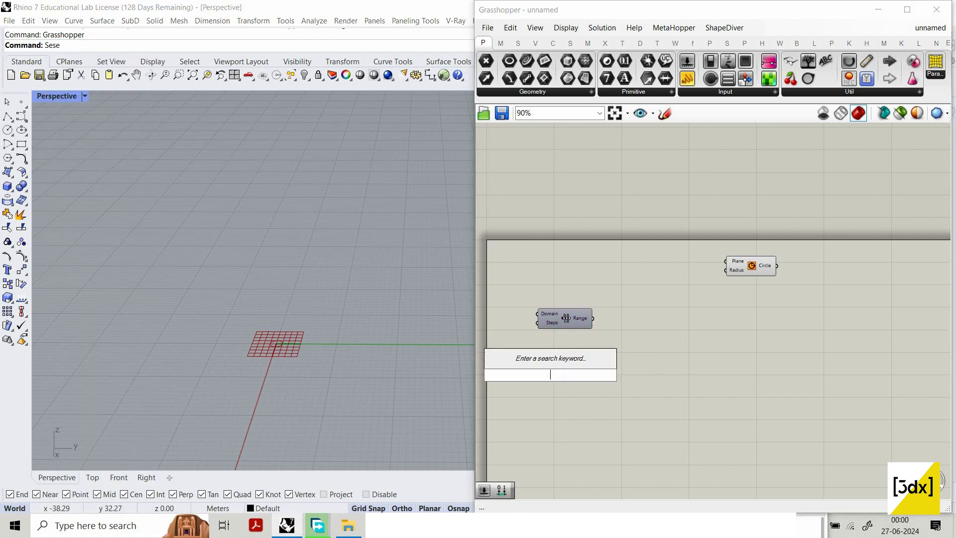
text(series)
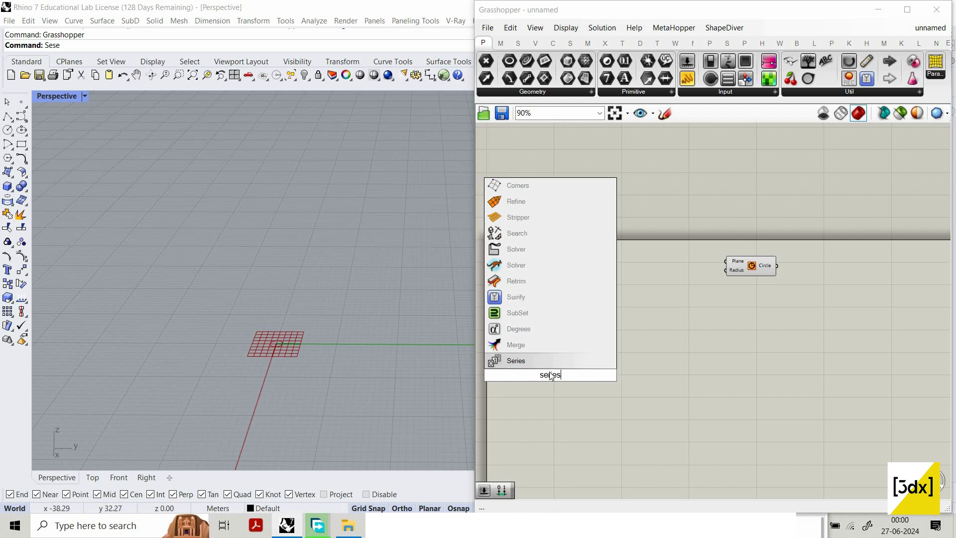
click(559, 362)
scroll(551, 371, up, 2)
click(553, 372)
drag(580, 382, 596, 369)
drag(622, 292, 576, 387)
key(ctrl+z)
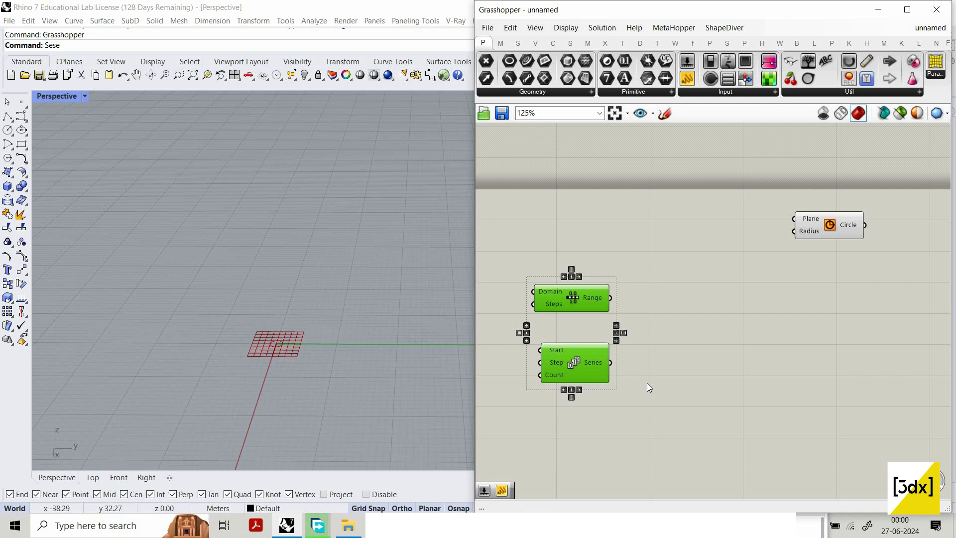
Step: Sketch a 0 and a curved loop above the components, with a horizontal double-headed arrow between them
click(666, 113)
scroll(664, 234, down, 2)
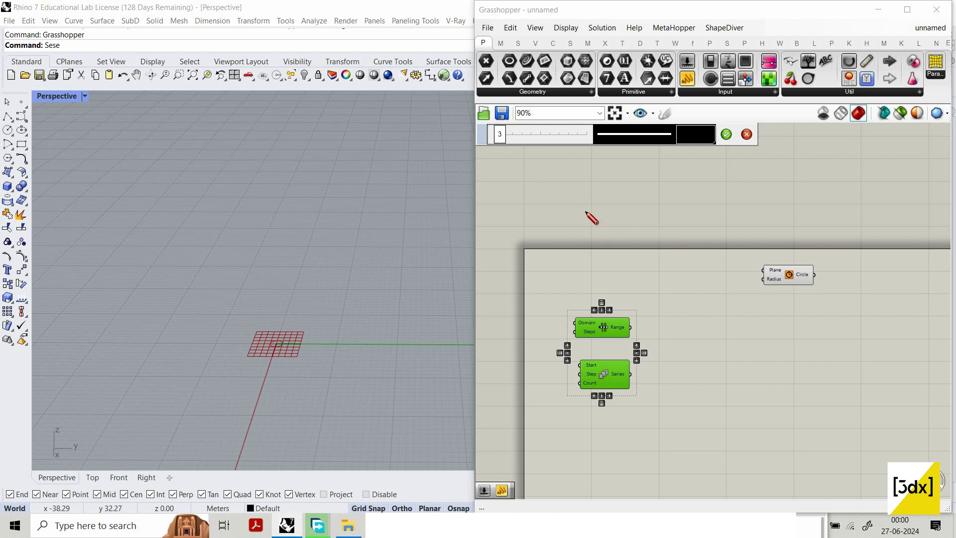
drag(581, 204, 582, 211)
mouse_move(810, 198)
mouse_down()
mouse_move(810, 183)
mouse_move(790, 180)
mouse_up()
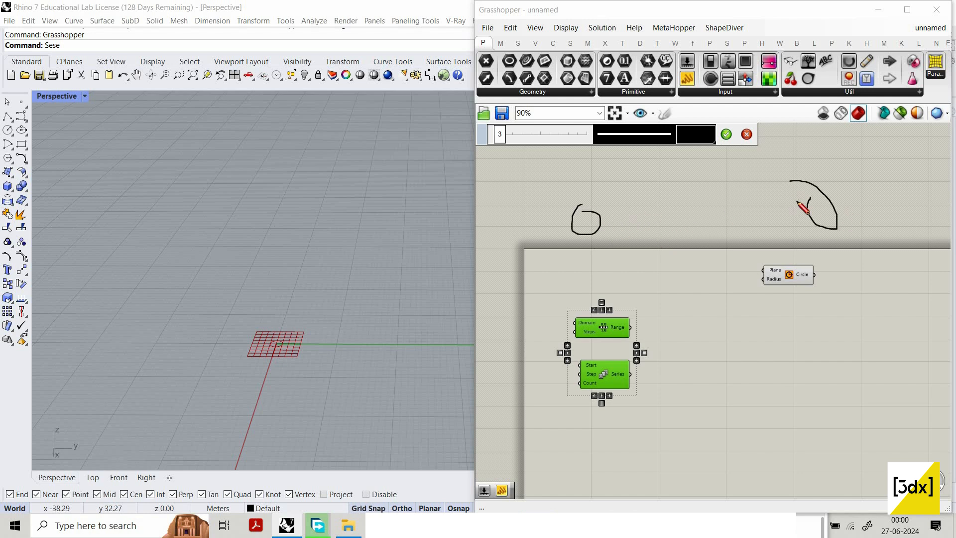
drag(620, 215, 847, 213)
drag(808, 205, 756, 226)
drag(654, 199, 670, 228)
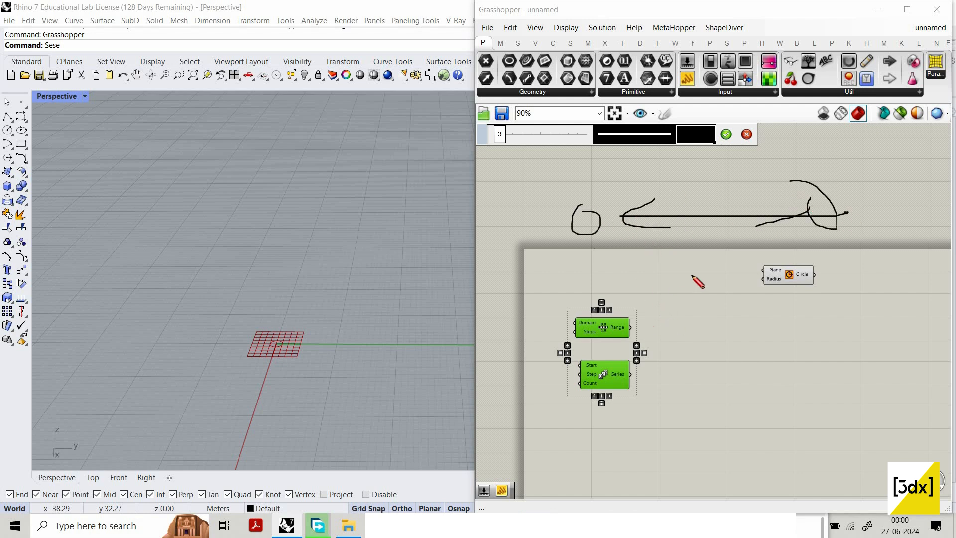
Step: Mark four vertical divisions along the arrow, add horizontal strokes beneath it, and discard the sketch
drag(662, 218, 659, 261)
drag(727, 225, 723, 259)
drag(769, 217, 770, 254)
drag(801, 225, 801, 263)
mouse_move(612, 245)
mouse_down()
mouse_move(888, 245)
mouse_move(778, 258)
mouse_up()
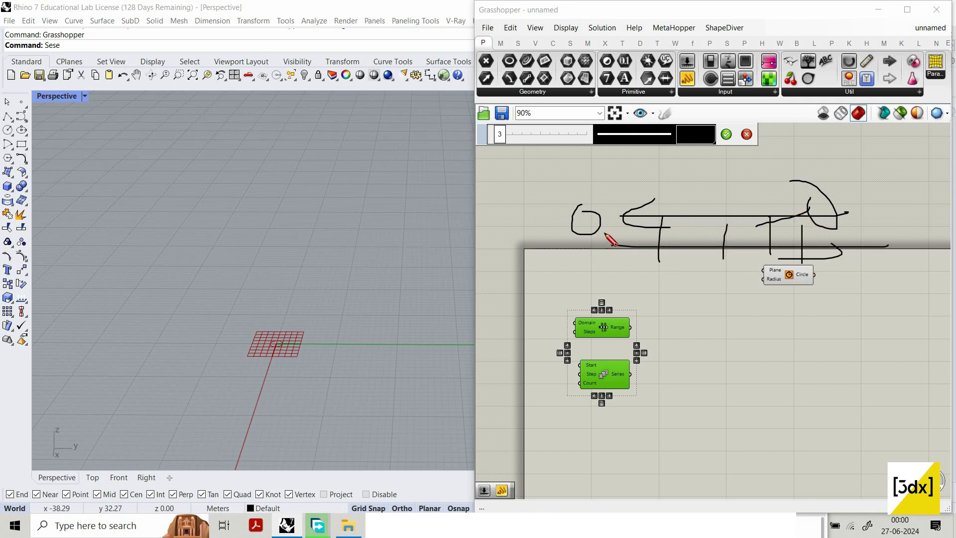
drag(590, 195, 595, 198)
mouse_move(849, 223)
mouse_down()
mouse_move(871, 198)
mouse_move(847, 215)
mouse_up()
key(Escape)
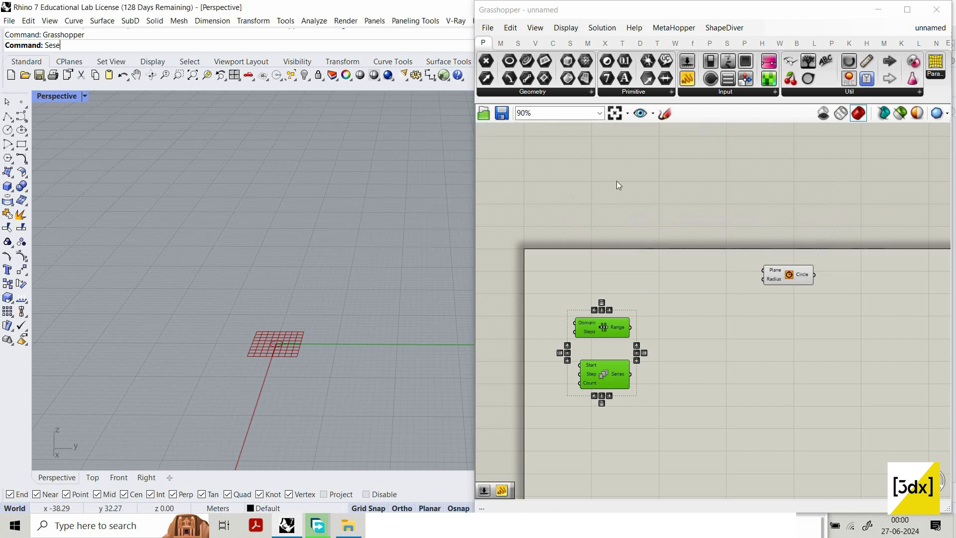
Step: Handwrite a short note with small step marks and a long horizontal line ending in a curve, and discard the sketch
click(664, 114)
drag(548, 187, 541, 209)
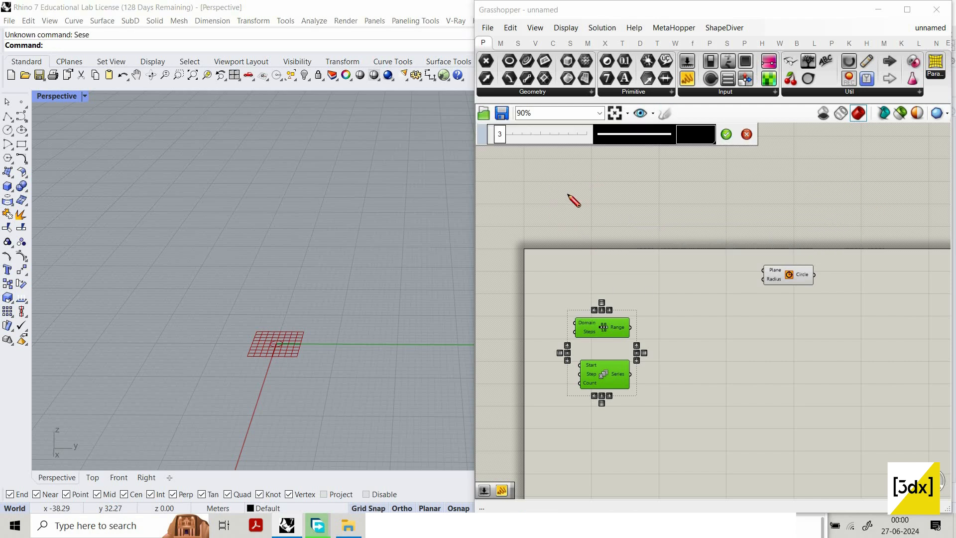
mouse_move(567, 173)
mouse_down()
mouse_move(568, 197)
mouse_move(584, 191)
mouse_up()
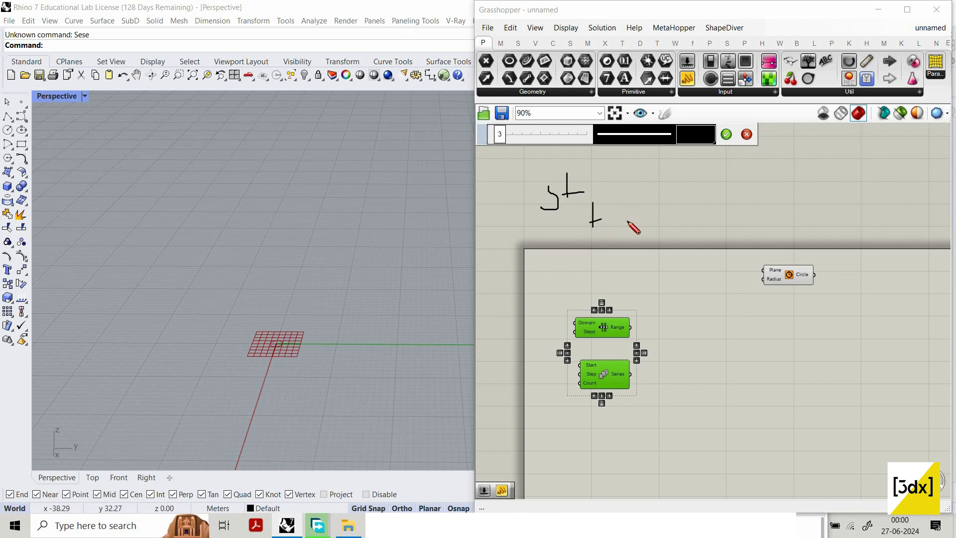
drag(628, 222, 625, 214)
drag(626, 207, 626, 219)
drag(583, 232, 822, 227)
drag(838, 229, 809, 248)
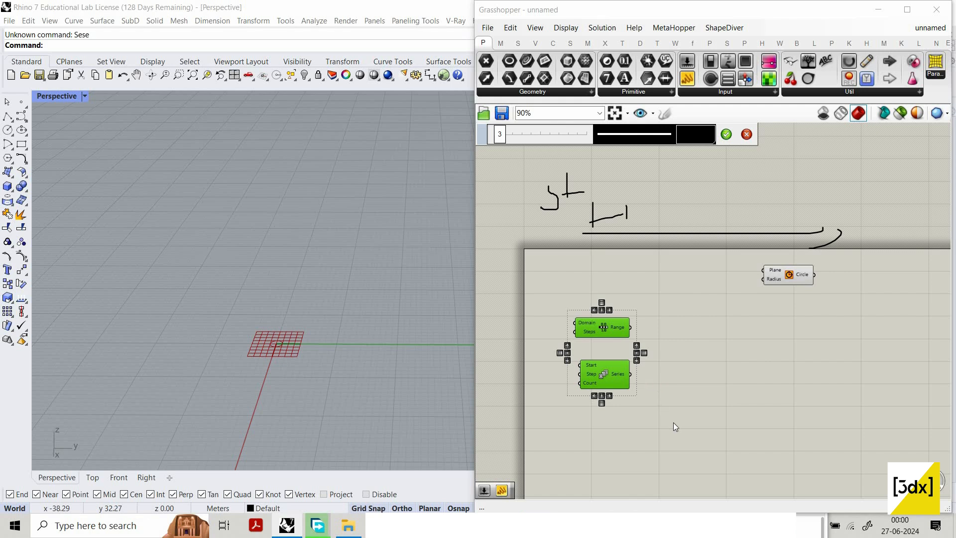
key(Escape)
Step: Delete the Series component, keeping the Range component
scroll(645, 384, up, 3)
drag(639, 416, 577, 374)
key(Delete)
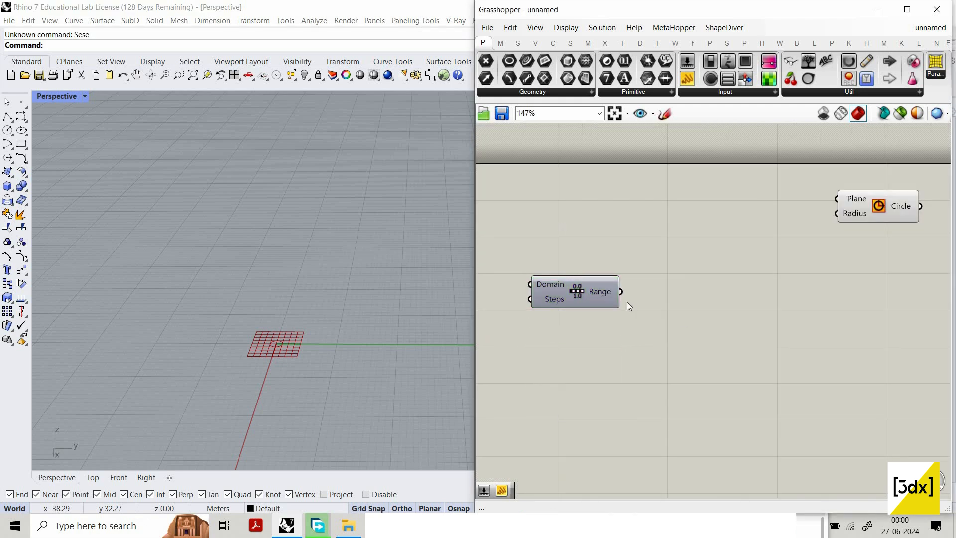
Step: Place a Graph Mapper component on the output side of the Range component
scroll(602, 301, down, 1)
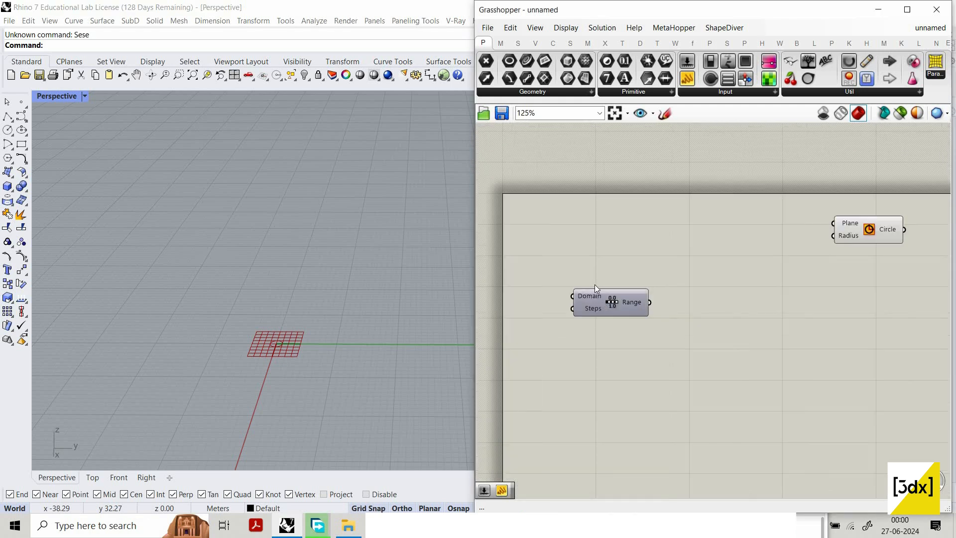
double_click(734, 316)
text(graph)
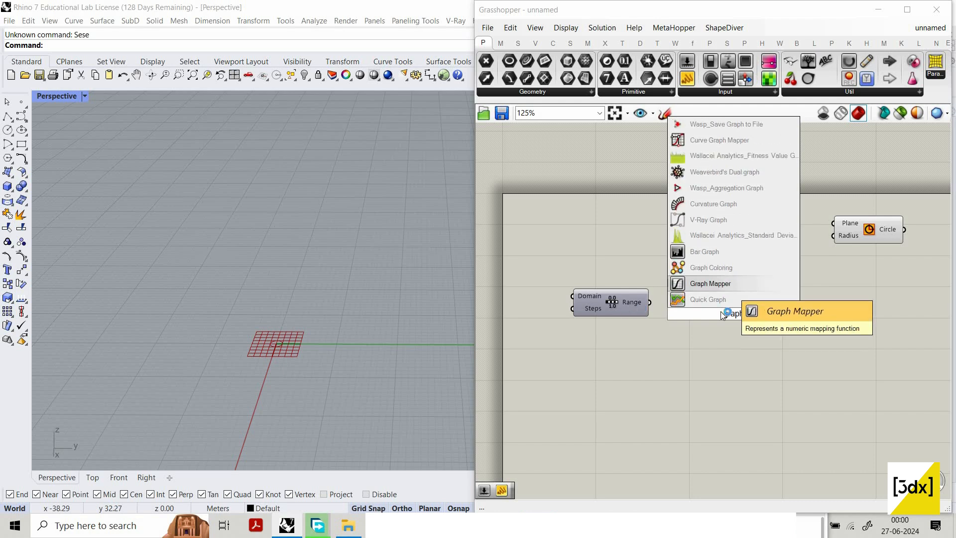
click(727, 283)
scroll(545, 335, down, 2)
scroll(545, 335, up, 3)
Step: Place a number slider and connect it to the Steps input of the Range component
double_click(545, 333)
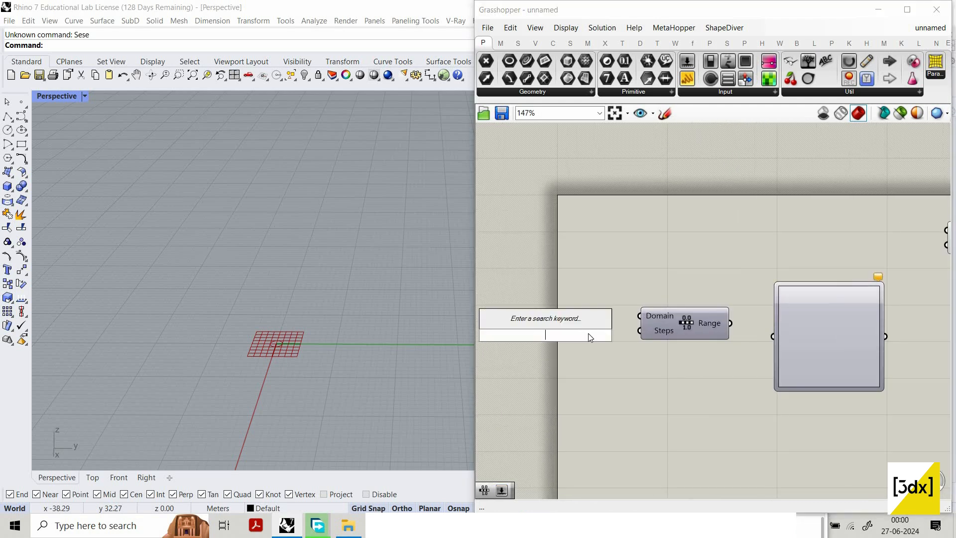
text(Number Slider)
key(Return)
drag(621, 334, 652, 331)
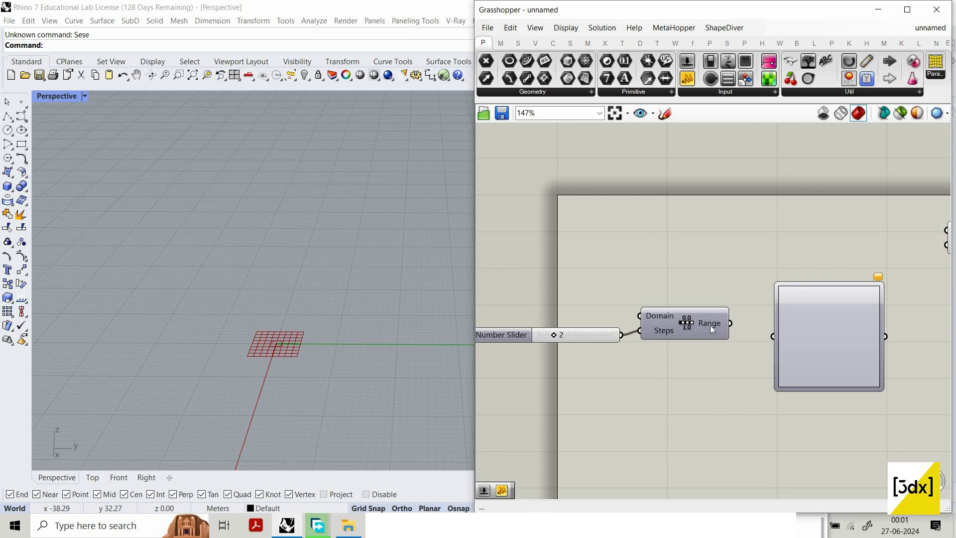
Step: Set the number slider feeding the Range steps to 3
mouse_move(709, 324)
click(566, 334)
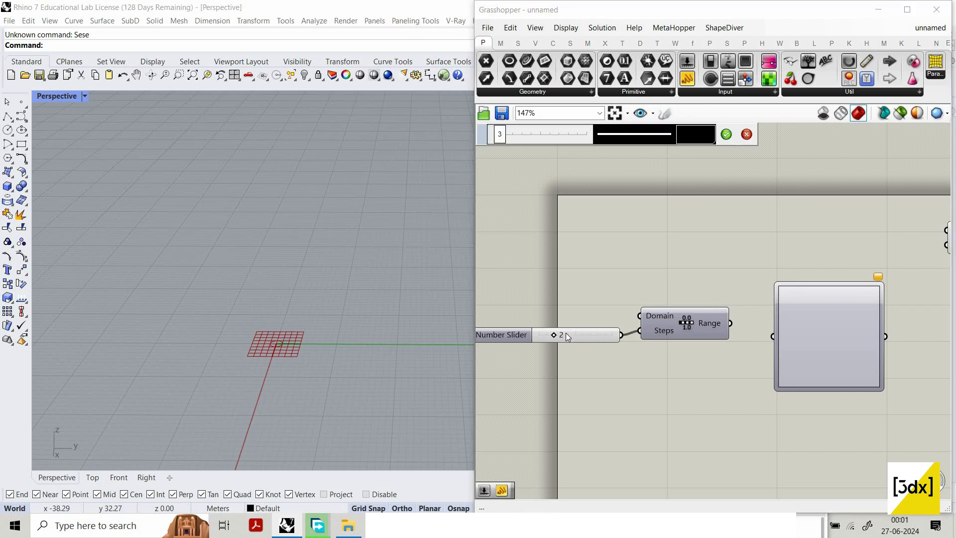
double_click(565, 333)
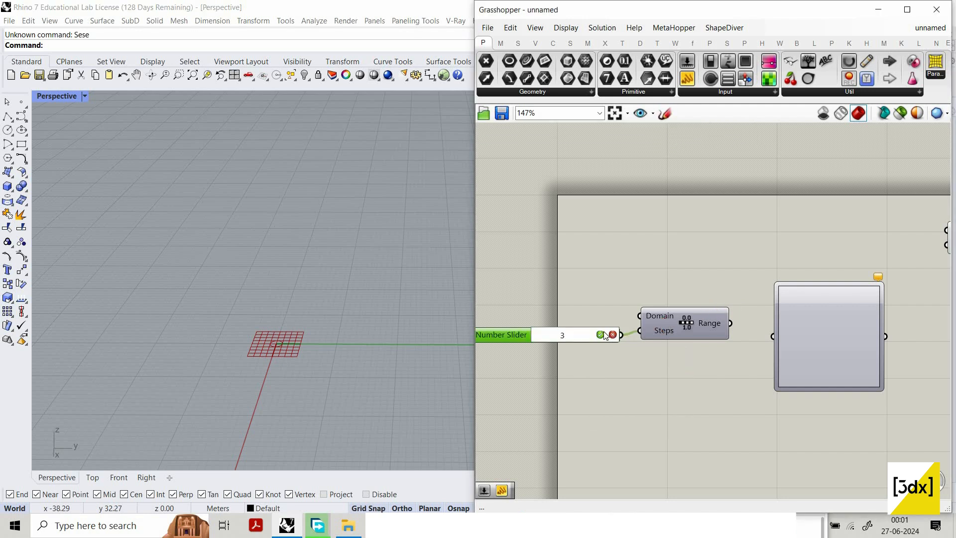
text(3)
key(Return)
Step: Apply the expression x-1 to the Steps input of the Range component
scroll(653, 332, up, 3)
right_click(644, 329)
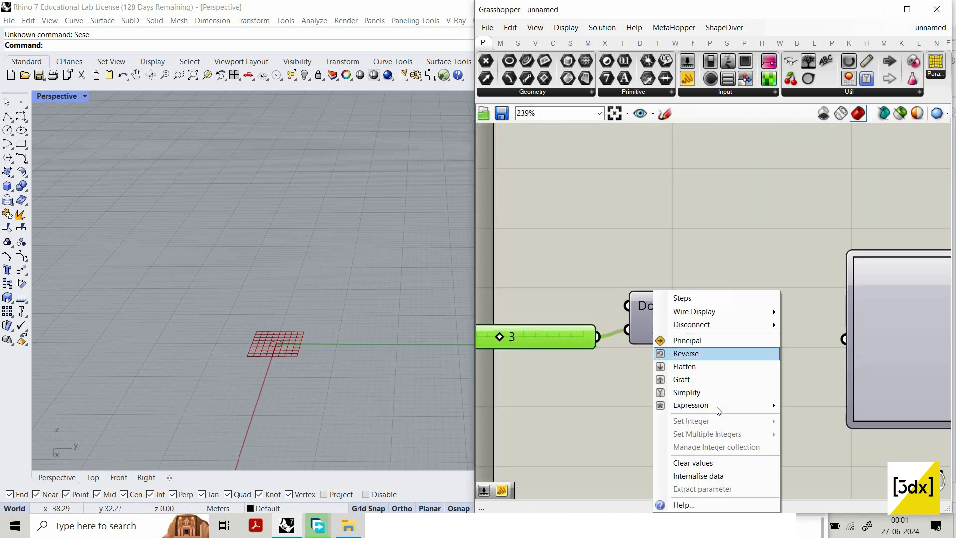
mouse_move(767, 405)
click(823, 421)
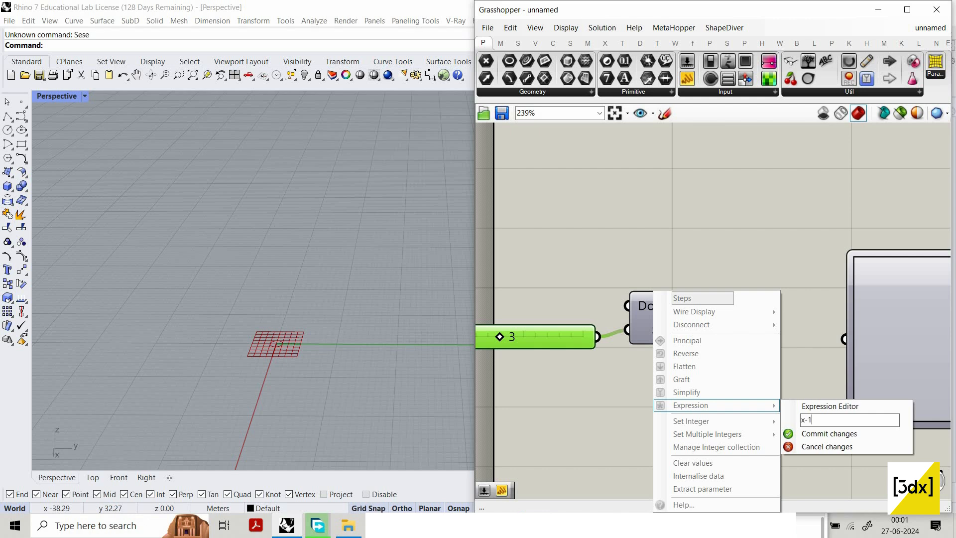
click(829, 433)
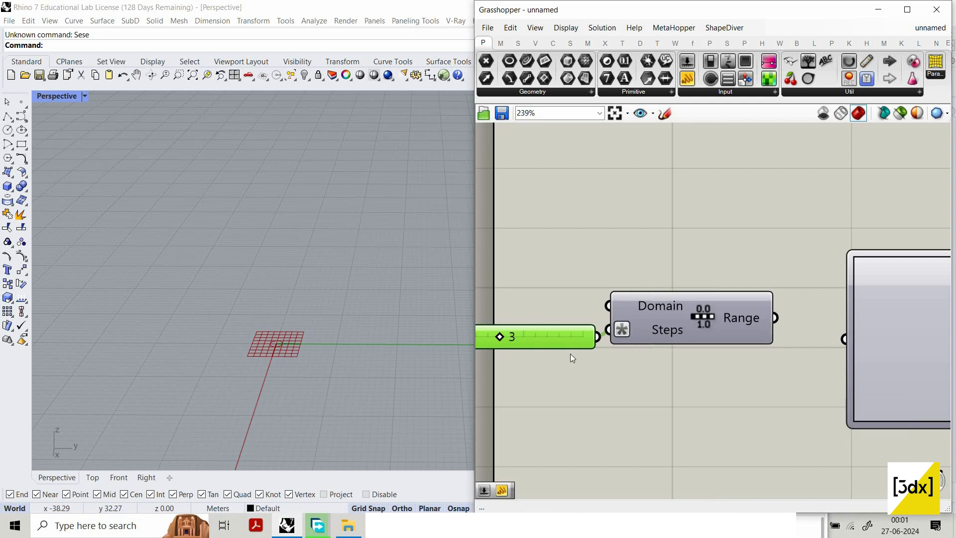
Step: Raise the number slider to 7 and inspect the values in the Range output
scroll(569, 352, down, 2)
drag(591, 346, 612, 348)
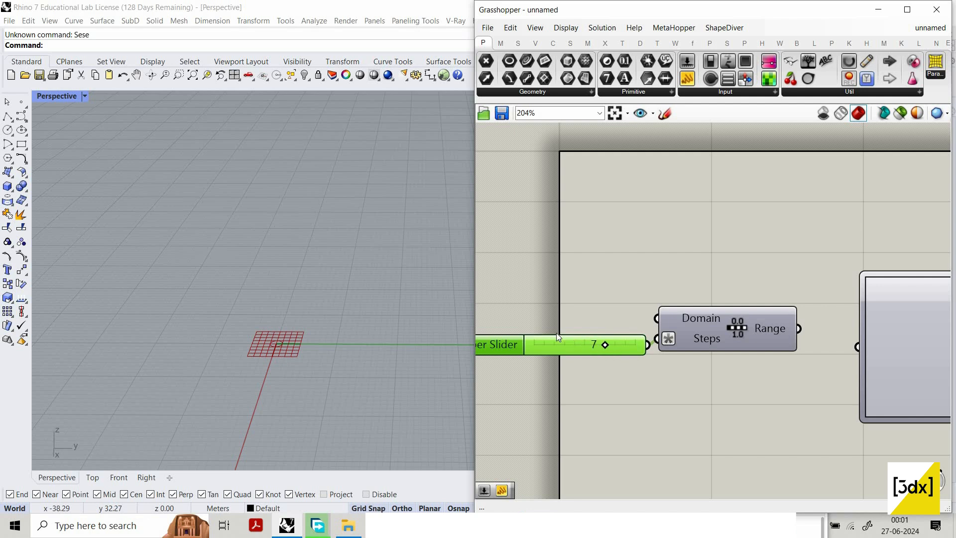
scroll(732, 330, down, 2)
mouse_move(733, 331)
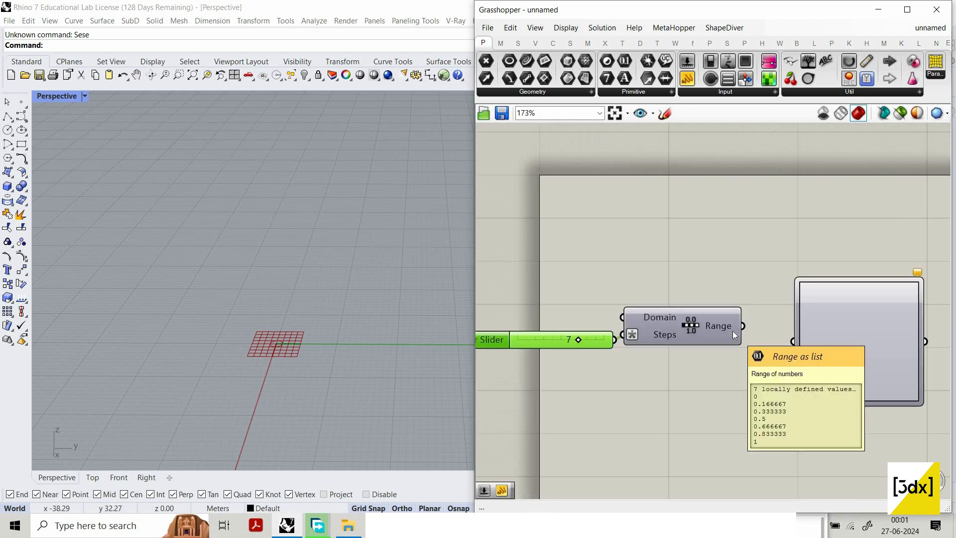
mouse_move(664, 338)
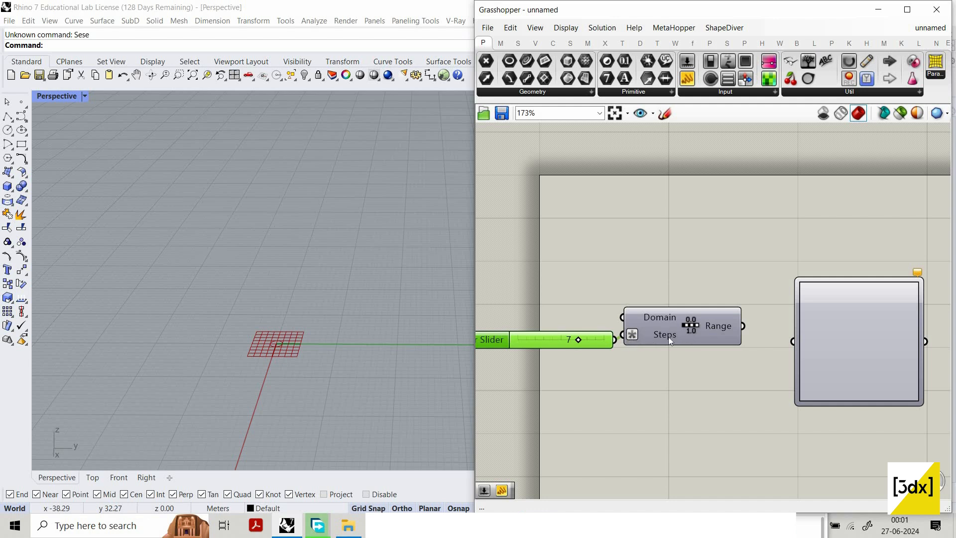
Step: Set the number slider back to 3 and inspect the values in the Range output
scroll(596, 347, down, 1)
double_click(595, 343)
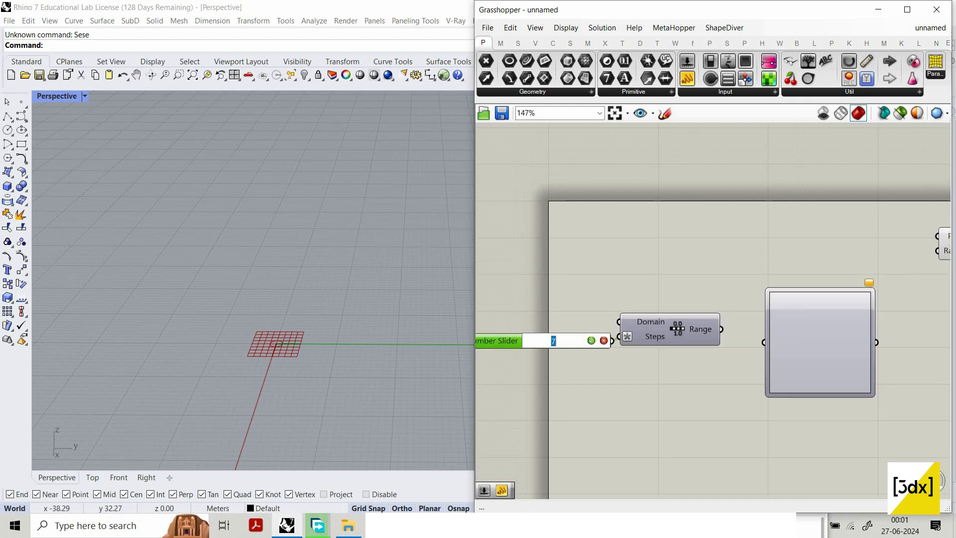
text(3)
click(591, 340)
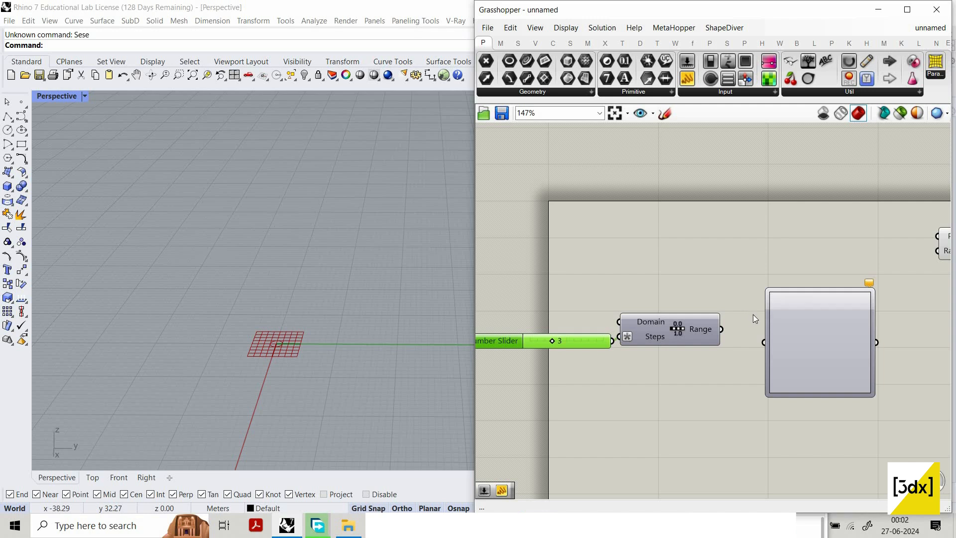
mouse_move(703, 334)
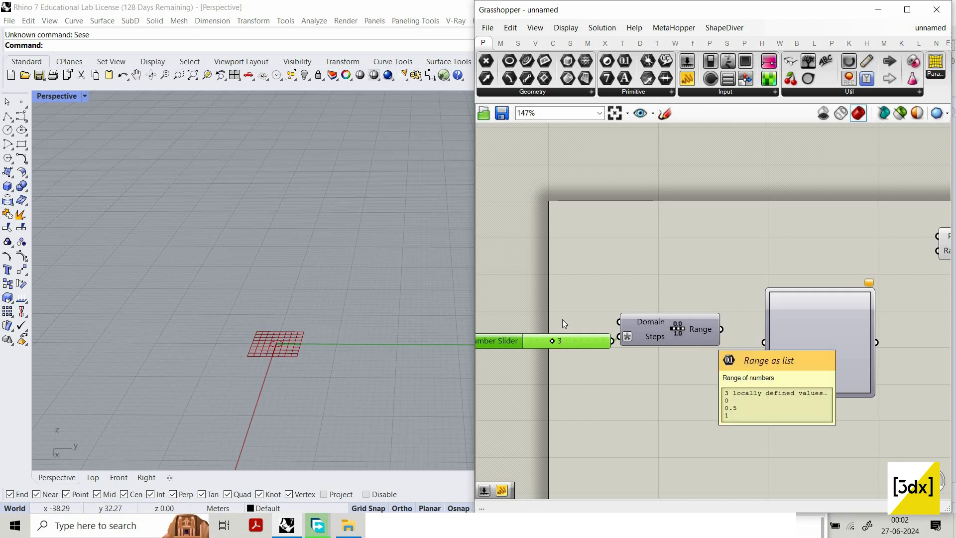
Step: Connect the Range output to the Graph Mapper input and check the Range component's Domain input
drag(526, 335, 501, 328)
drag(722, 329, 764, 342)
scroll(626, 320, up, 2)
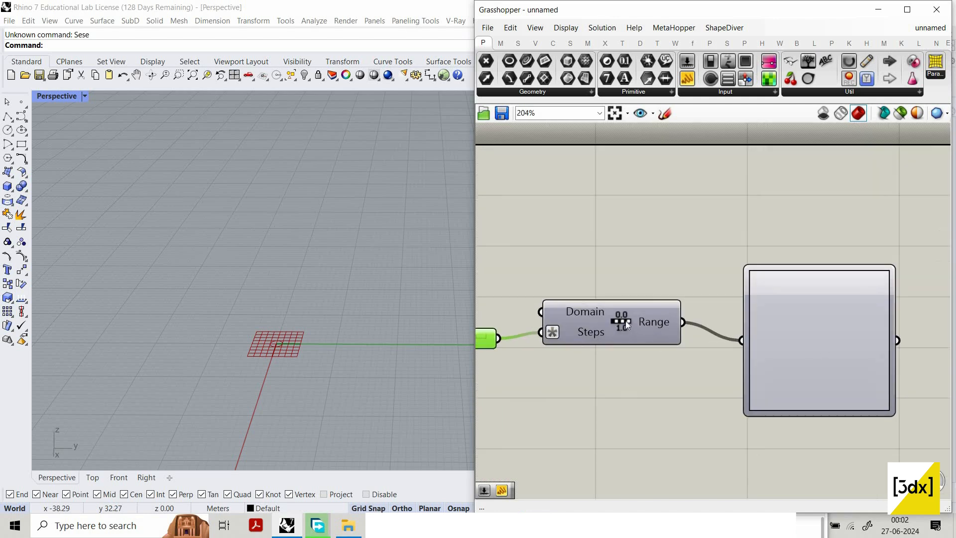
scroll(625, 319, down, 1)
scroll(625, 318, up, 3)
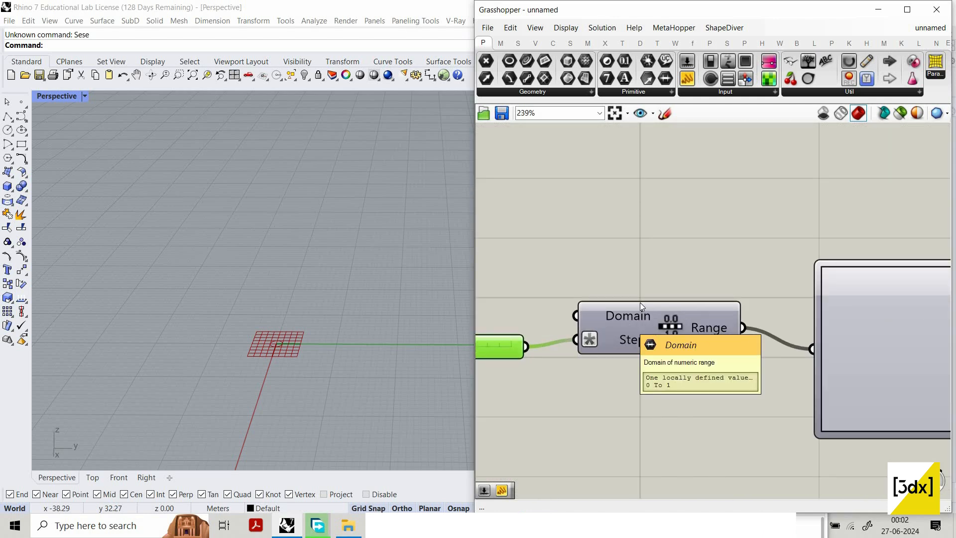
Step: Align the Graph Mapper with the Range component and set its graph type to Bezier
scroll(365, 308, down, 4)
right_drag(337, 294, 275, 252)
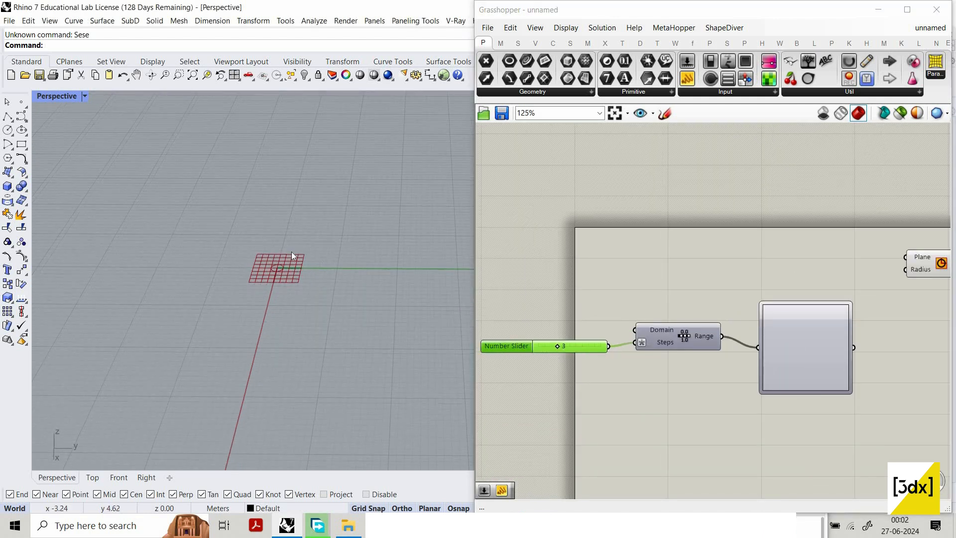
drag(805, 345, 807, 334)
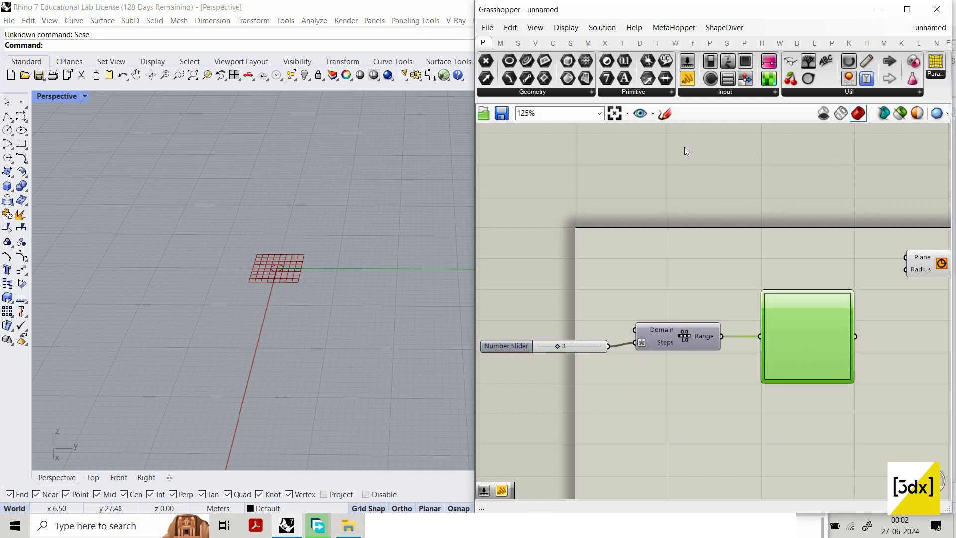
scroll(662, 298, down, 2)
scroll(815, 343, up, 3)
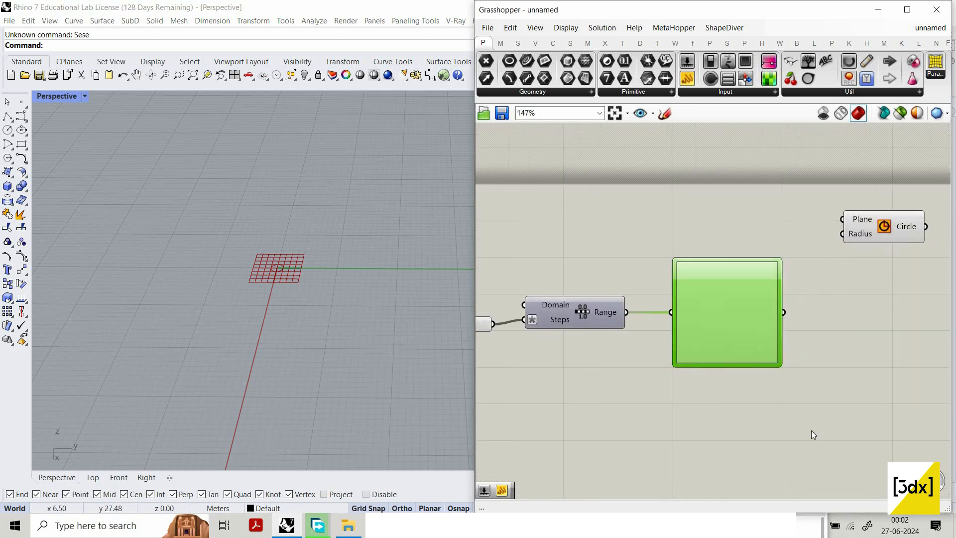
right_click(728, 301)
mouse_move(814, 441)
click(866, 414)
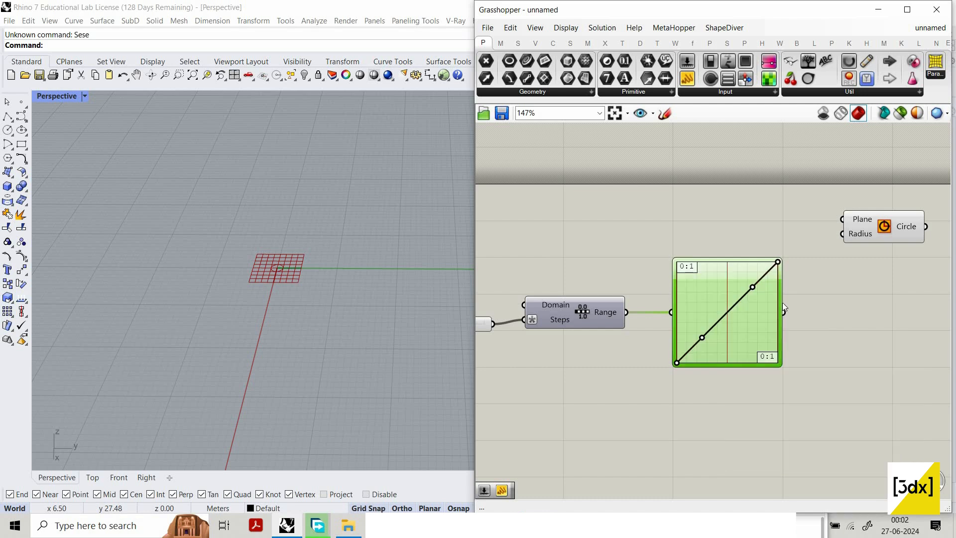
Step: Add a Panel beside the Graph Mapper and connect the Graph Mapper output to it
scroll(632, 288, down, 4)
scroll(749, 308, up, 3)
click(687, 80)
click(810, 316)
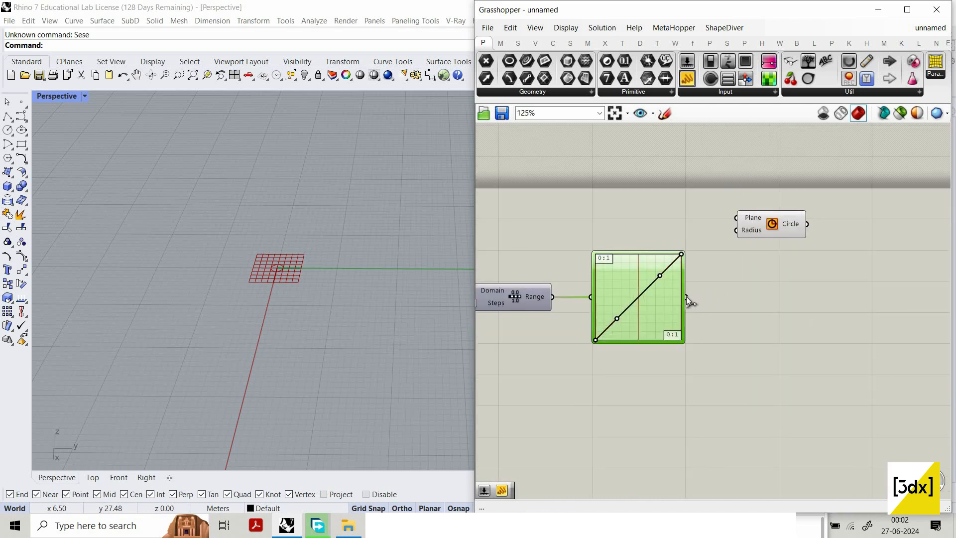
drag(687, 298, 735, 329)
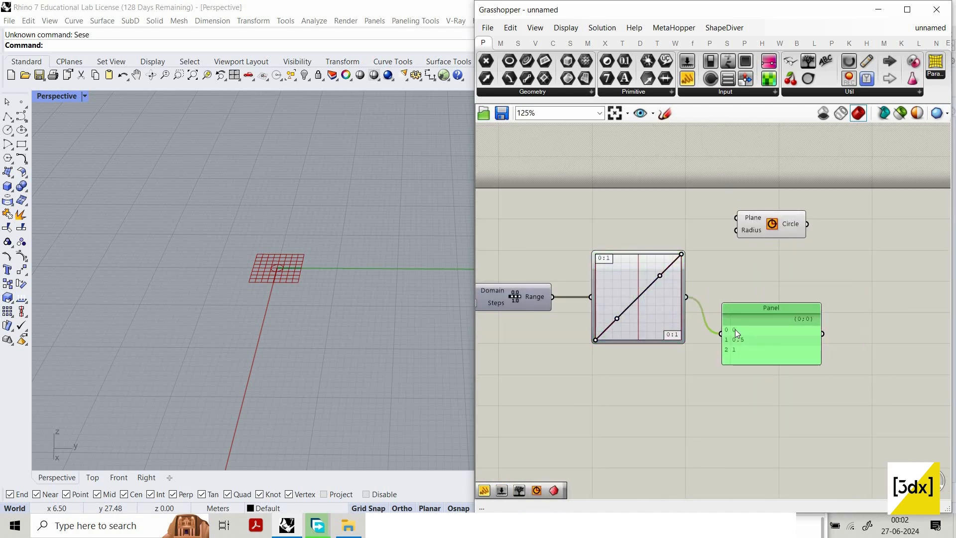
scroll(735, 329, up, 3)
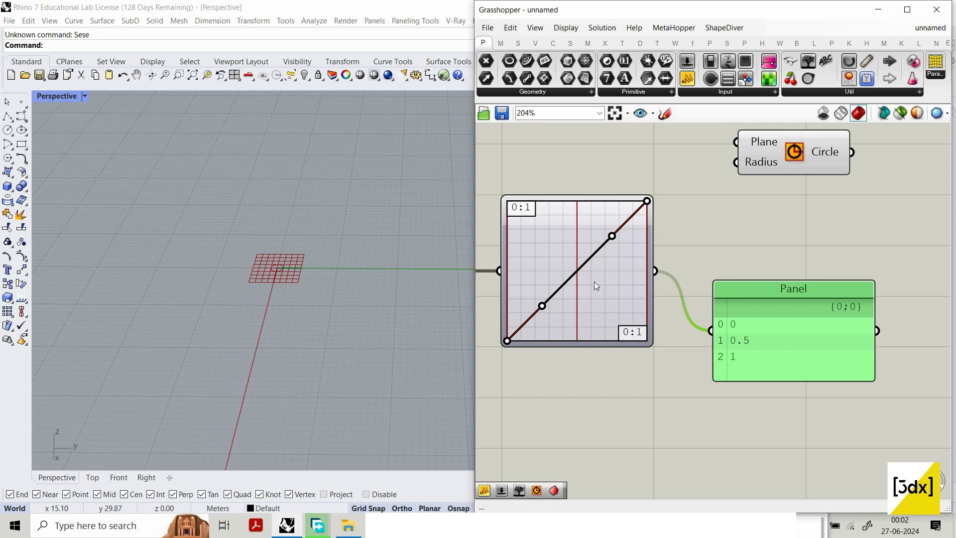
Step: Try raising the start point of the Graph Mapper's Bezier curve, and undo the change
scroll(610, 289, down, 1)
right_drag(538, 269, 602, 328)
scroll(602, 329, up, 1)
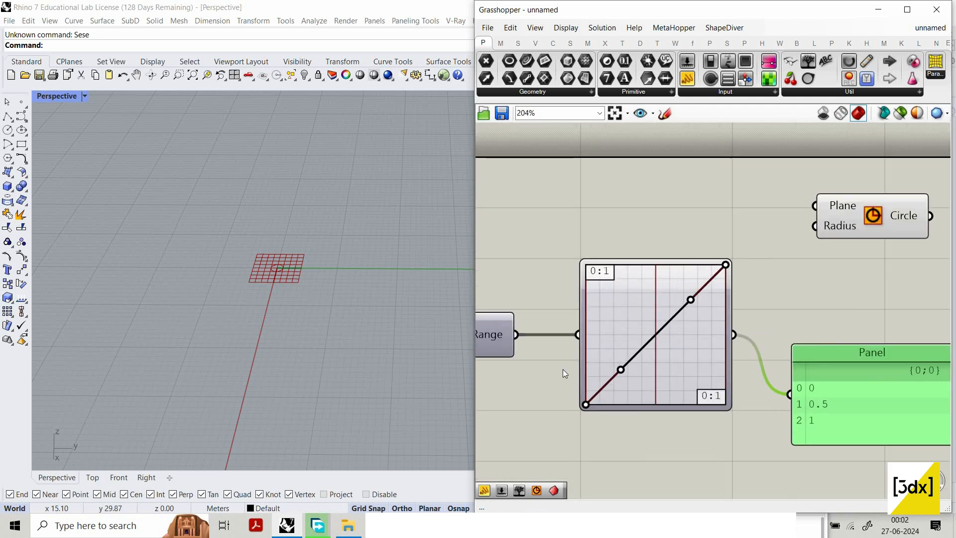
scroll(568, 373, up, 2)
scroll(584, 371, down, 1)
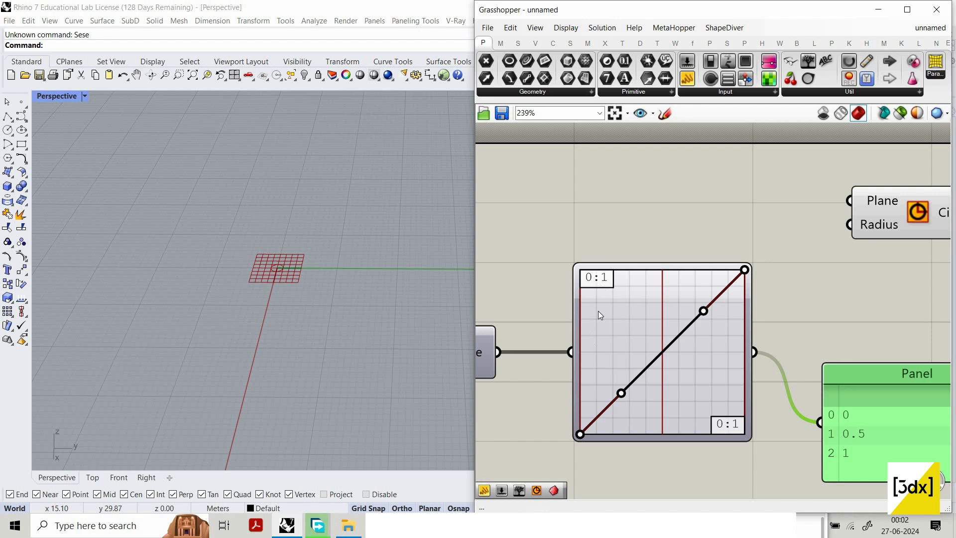
drag(598, 311, 616, 406)
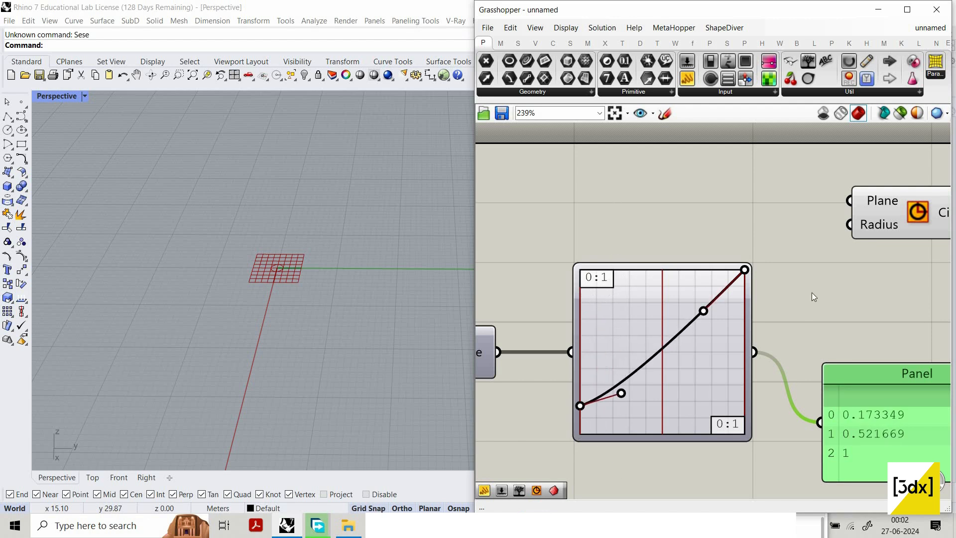
key(ctrl+z)
key(ctrl+z)
Step: Connect the Graph Mapper output to the Circle component's Radius input and inspect the circles in the Perspective viewport
drag(757, 352, 847, 228)
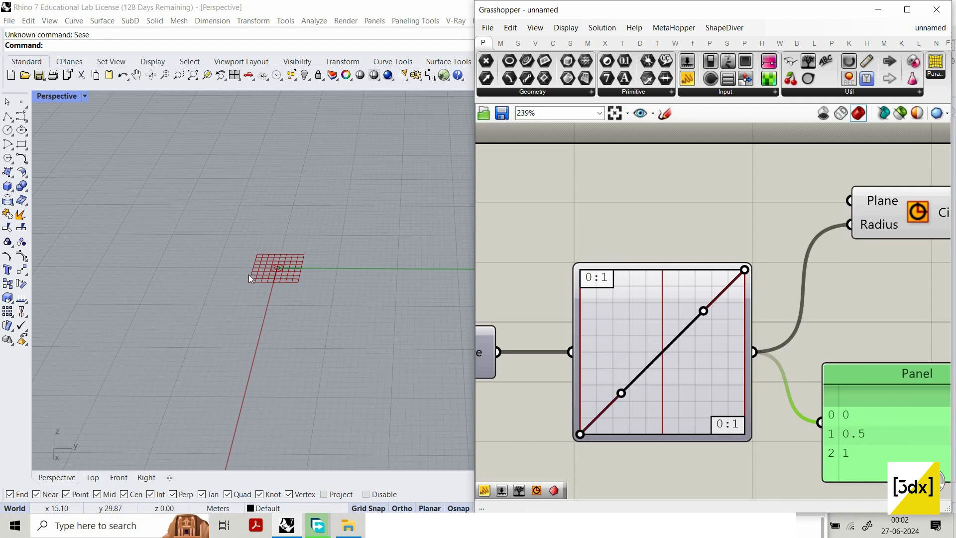
scroll(251, 276, up, 2)
scroll(818, 343, down, 4)
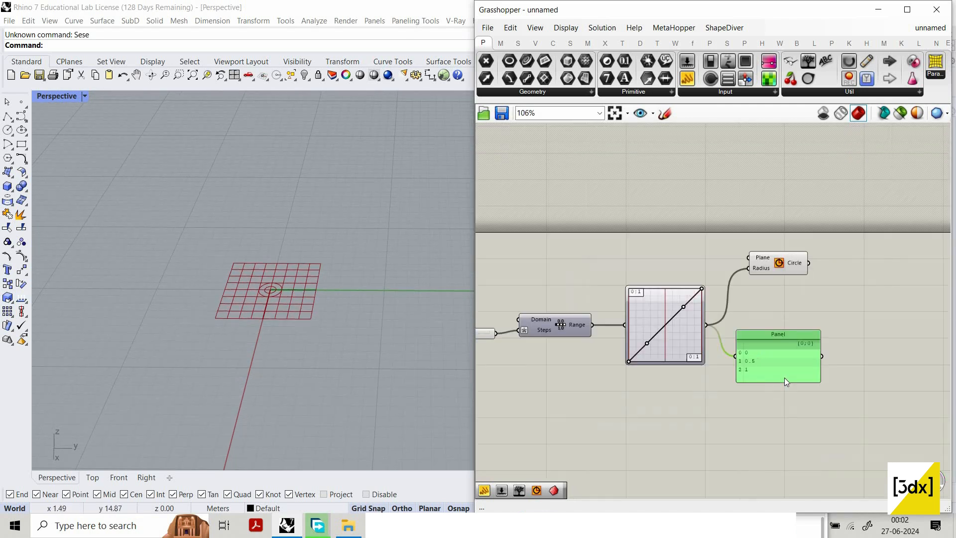
scroll(784, 378, up, 2)
double_click(680, 312)
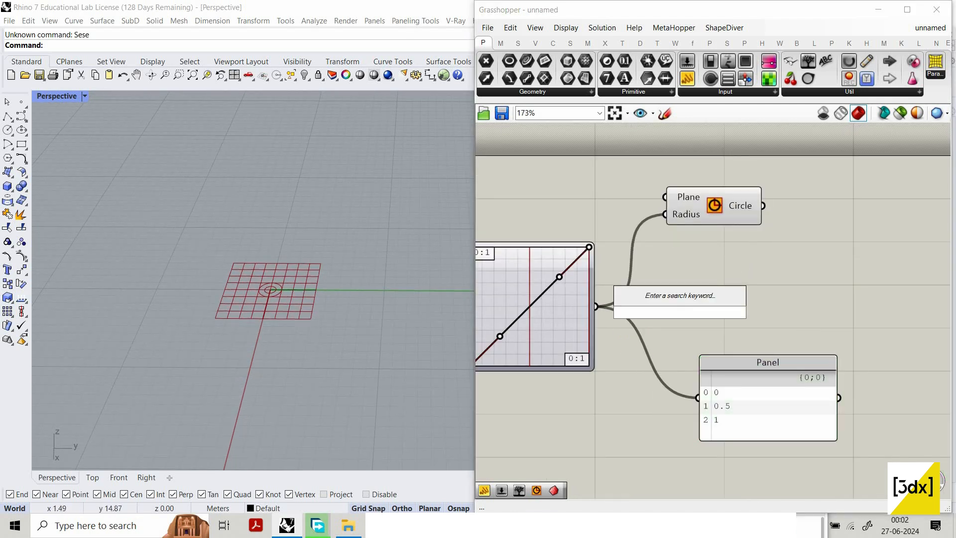
text(mult)
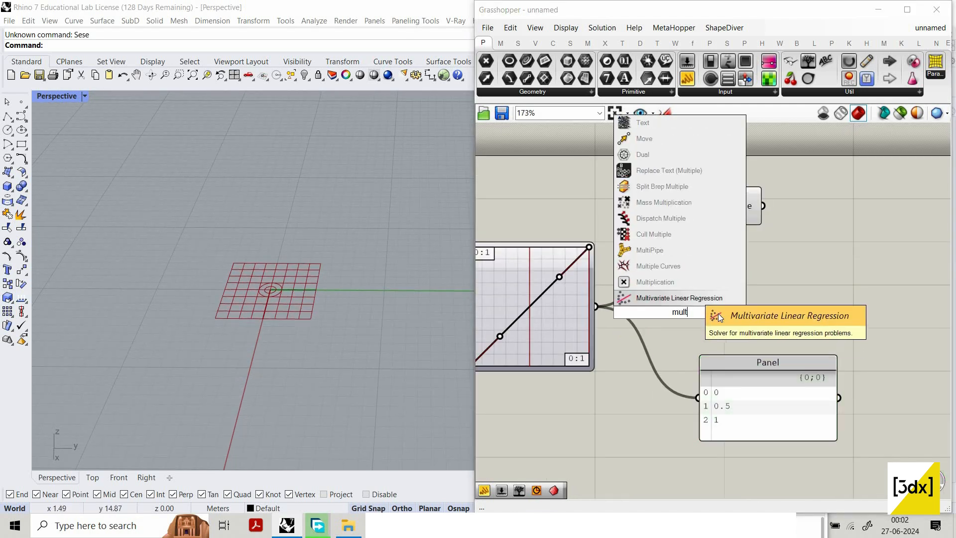
key(Return)
key(Delete)
Step: Add a Multiplication component below the Circle component and connect the Graph Mapper output to its A input
double_click(711, 311)
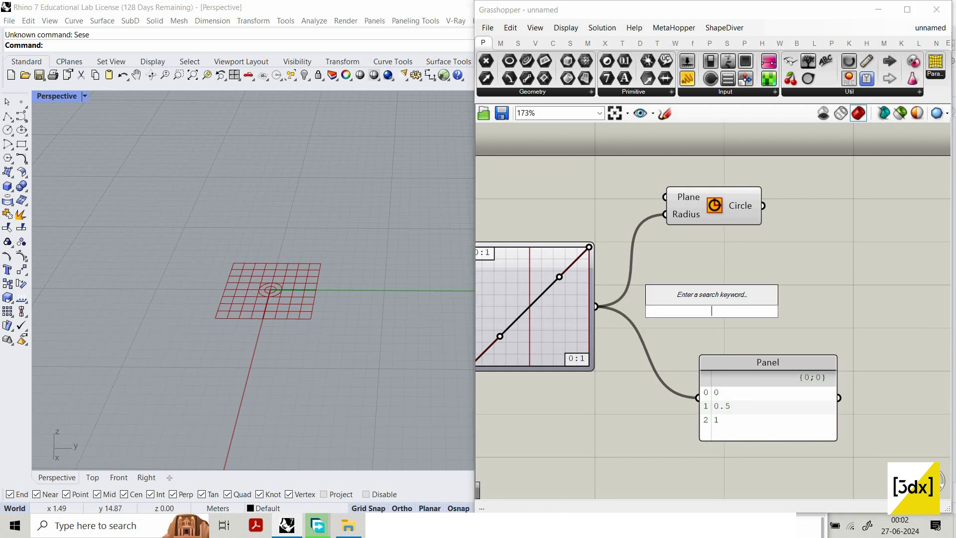
text(mult)
click(692, 267)
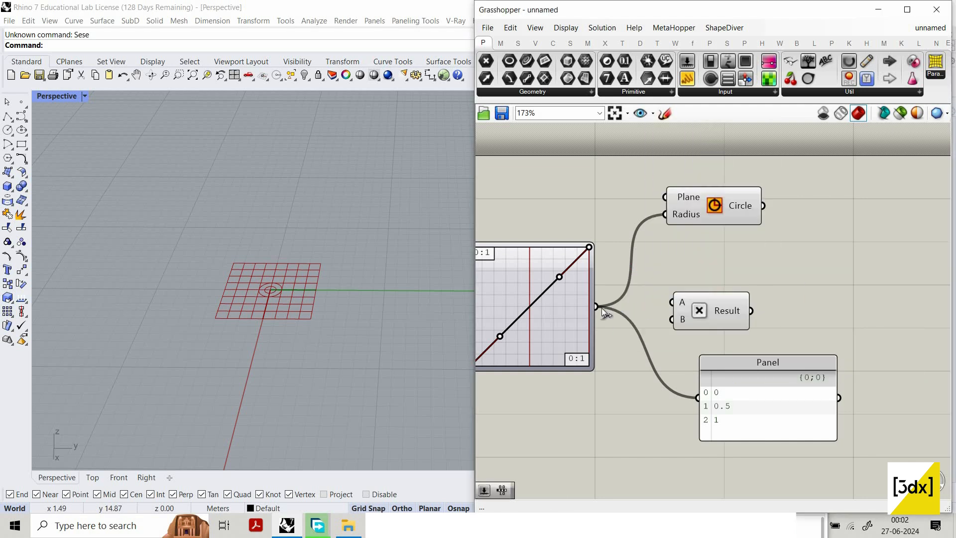
drag(601, 307, 670, 302)
Step: Create a number slider with the value 50 below the Graph Mapper and connect it to the Multiplication's B input
right_drag(579, 396, 625, 351)
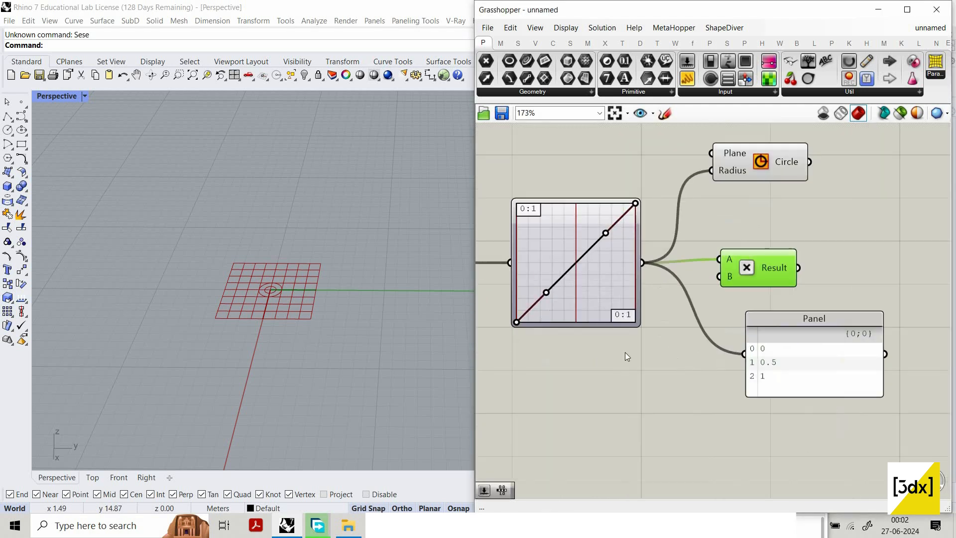
double_click(625, 352)
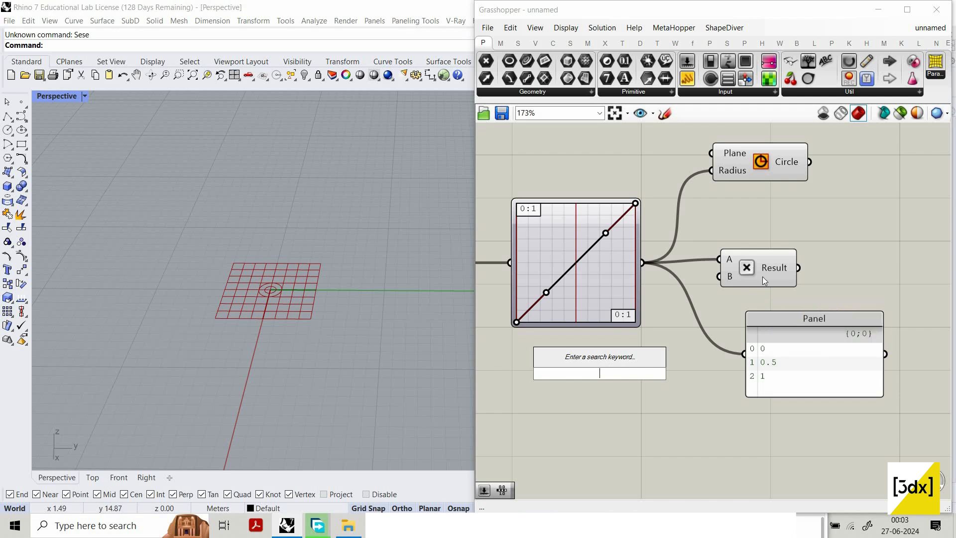
text(50)
key(Return)
drag(730, 273, 689, 373)
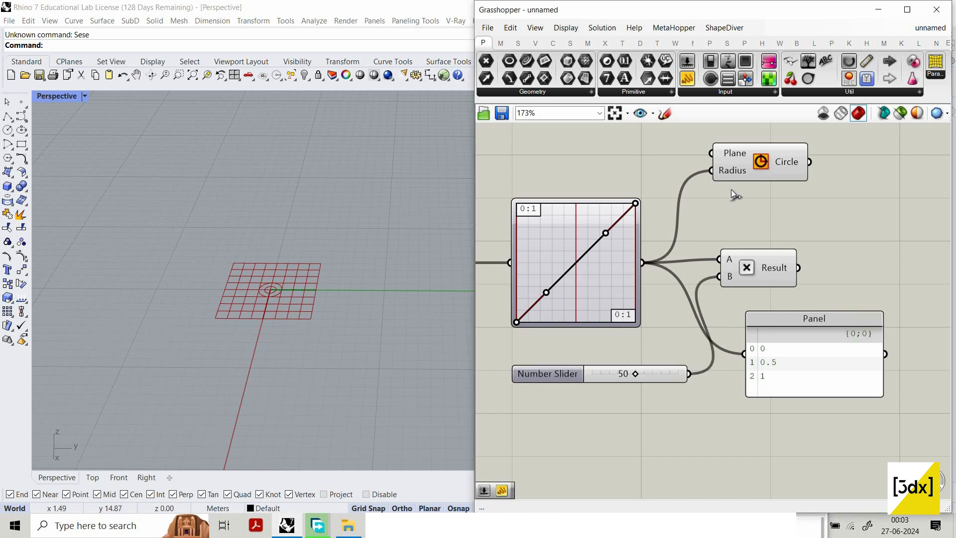
Step: Feed the Multiplication result into the Circle's Radius input in place of the Graph Mapper, and inspect the scaled circles
drag(719, 175, 797, 269)
drag(781, 169, 817, 174)
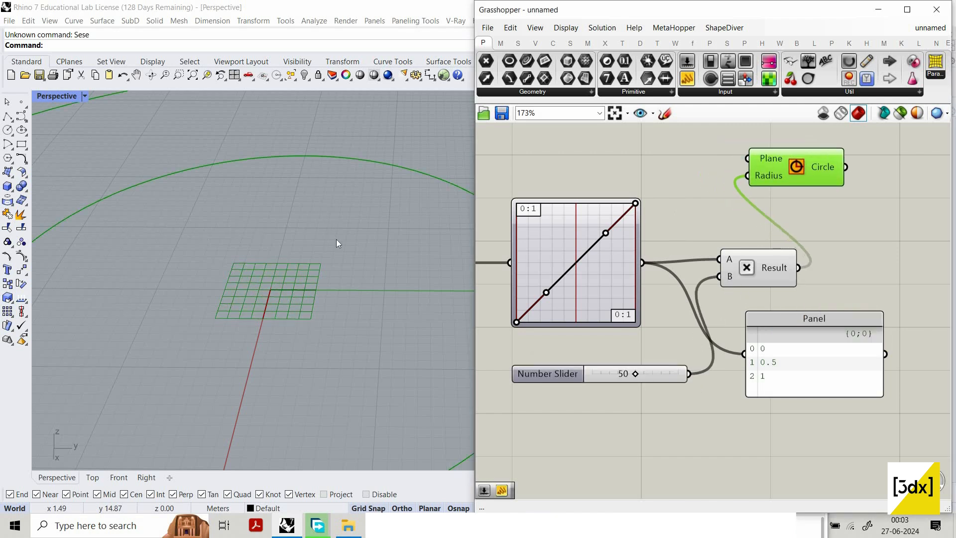
right_drag(336, 239, 336, 241)
scroll(336, 241, down, 6)
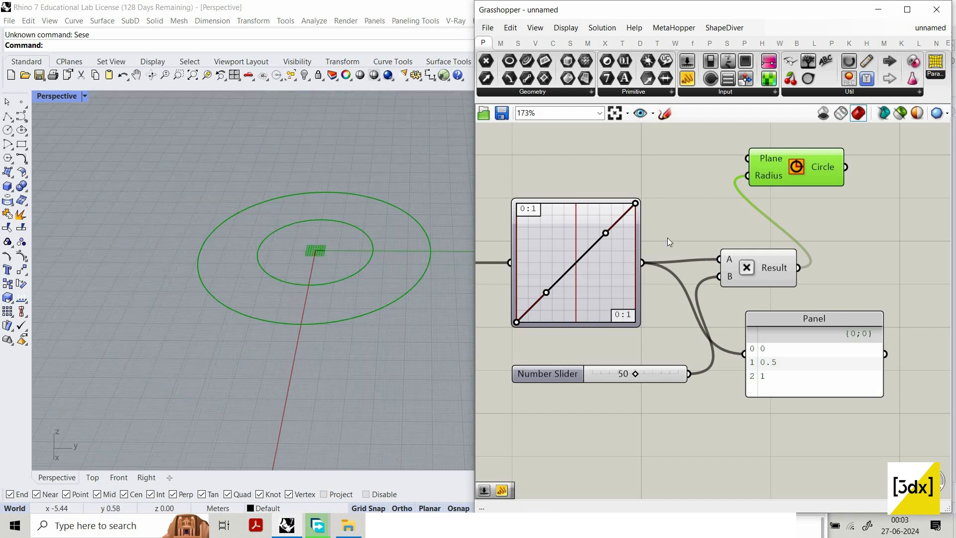
scroll(353, 234, up, 1)
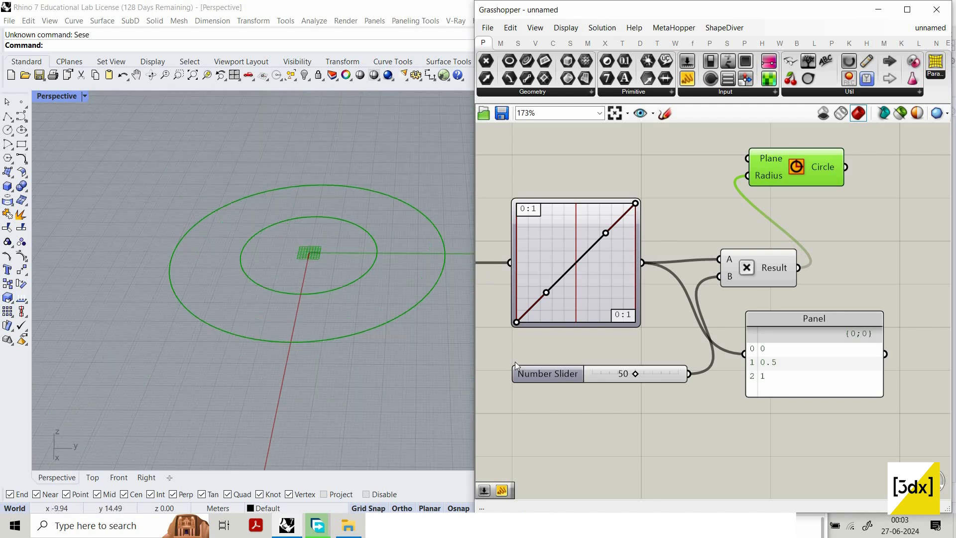
Step: Try raising the Graph Mapper curve's start point to alter the circle radii, and restore the straight diagonal
mouse_move(515, 322)
mouse_down()
mouse_move(522, 229)
mouse_move(505, 330)
mouse_up()
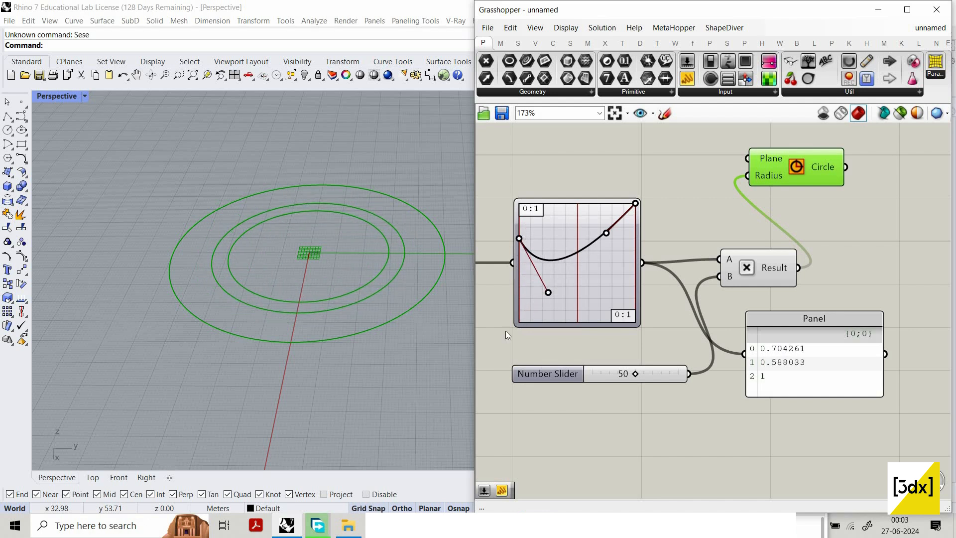
scroll(647, 300, down, 2)
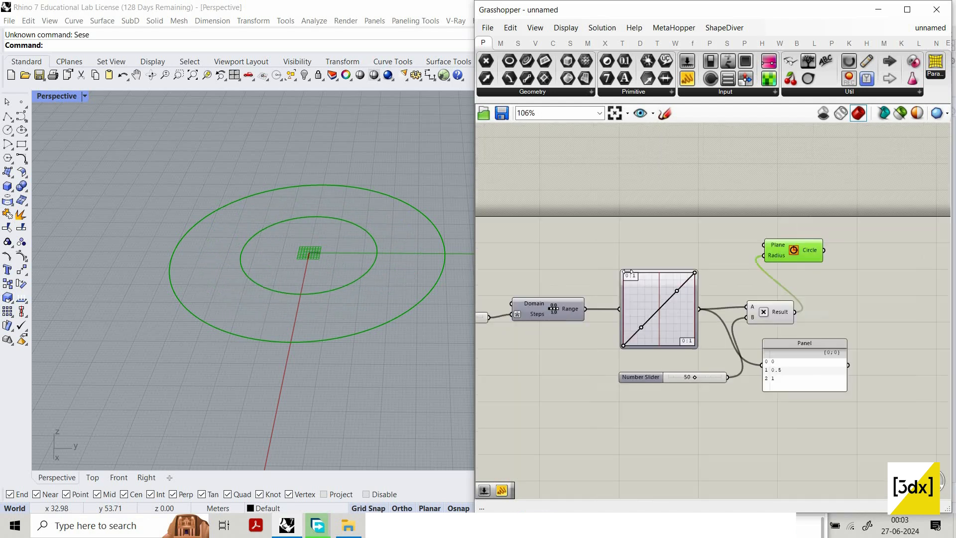
scroll(653, 268, up, 4)
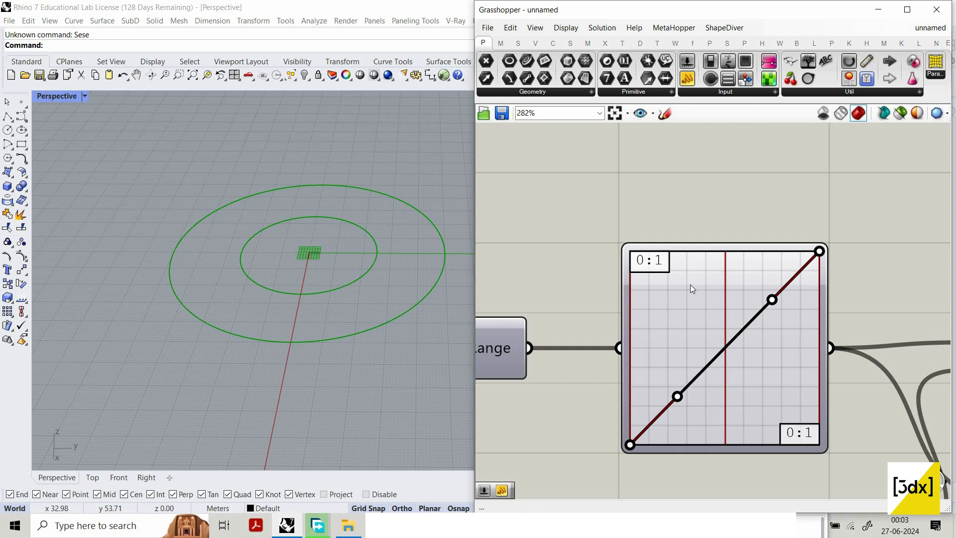
scroll(689, 285, down, 1)
scroll(664, 270, up, 1)
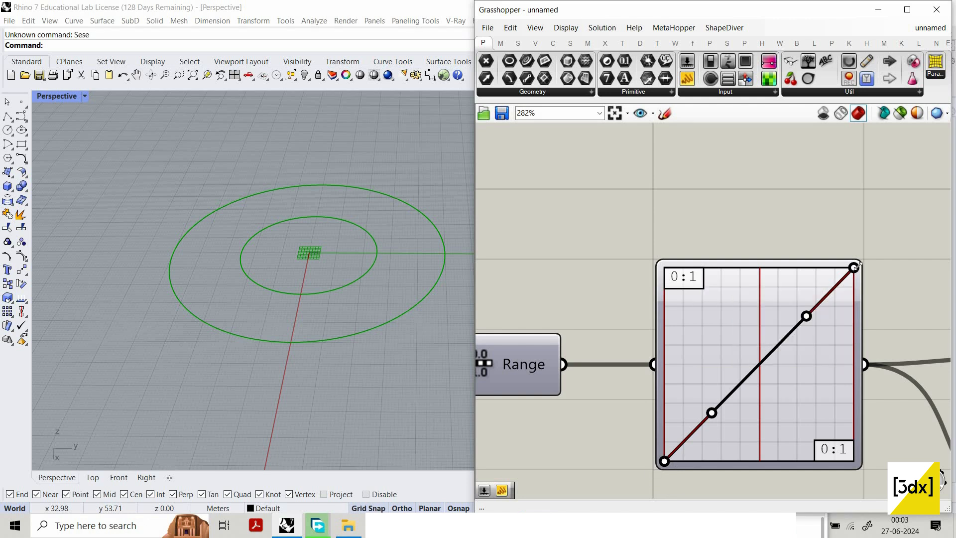
Step: Widen the Graph Mapper slightly, raise its curve's start point to about 0.3, and check the output values in the Panel
drag(864, 315, 878, 316)
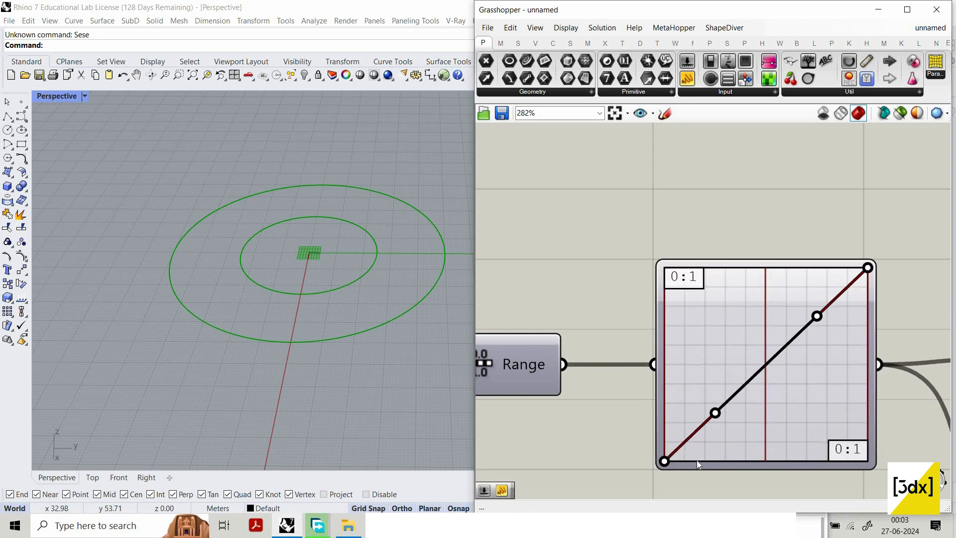
drag(666, 462, 649, 474)
drag(666, 228, 658, 246)
drag(641, 425, 661, 405)
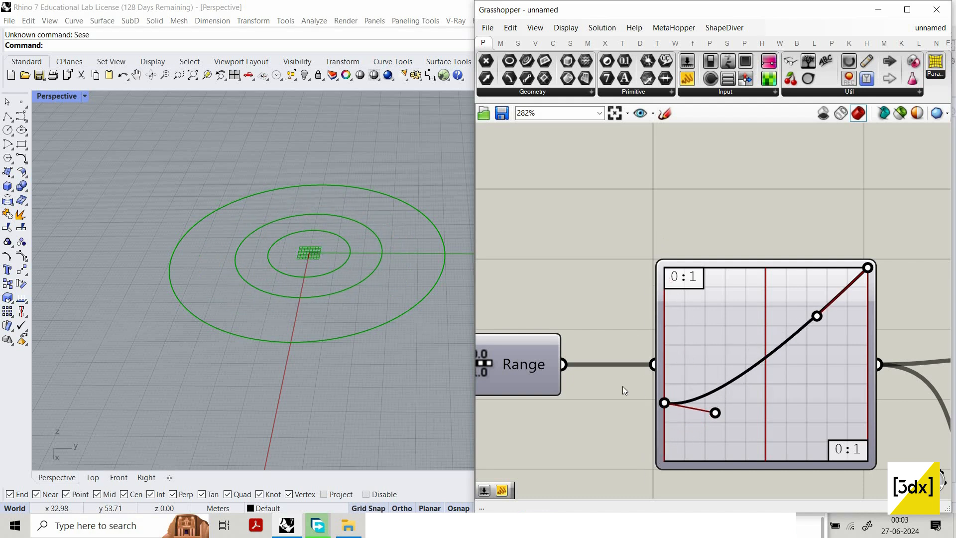
scroll(627, 386, down, 3)
scroll(806, 418, up, 3)
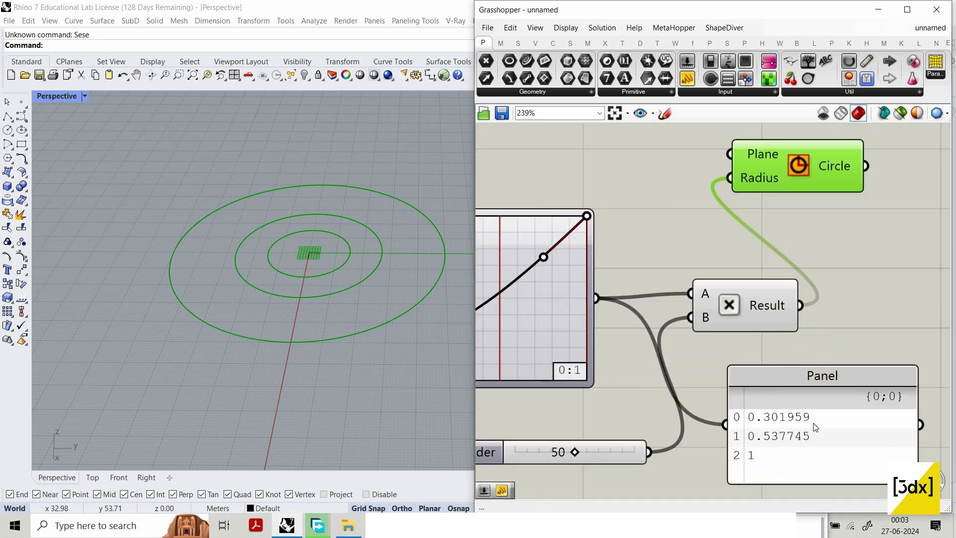
Step: Raise the Graph Mapper curve's start point to about 0.39 and lower its end point to about 0.42
scroll(632, 374, down, 1)
right_drag(632, 374, 832, 427)
scroll(649, 398, up, 3)
drag(649, 399, 650, 380)
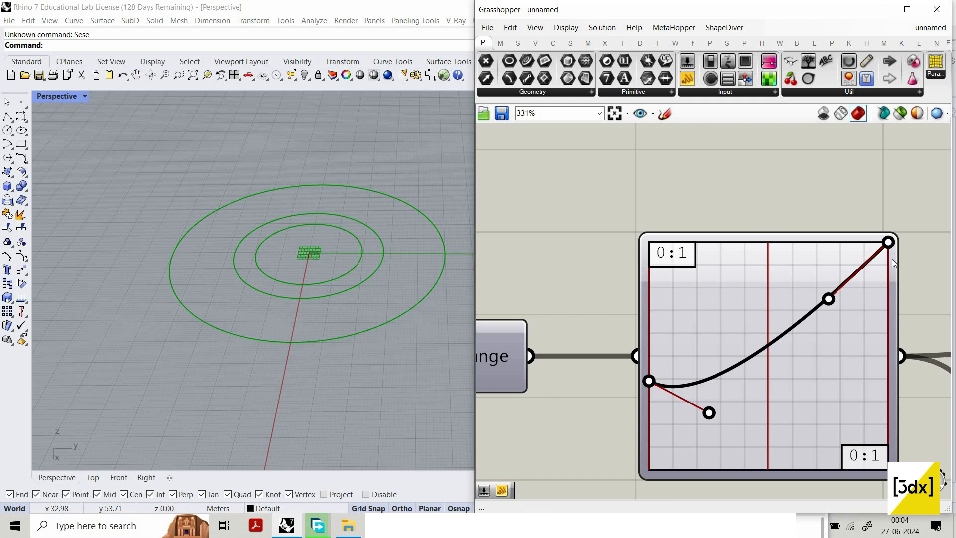
drag(892, 396, 889, 373)
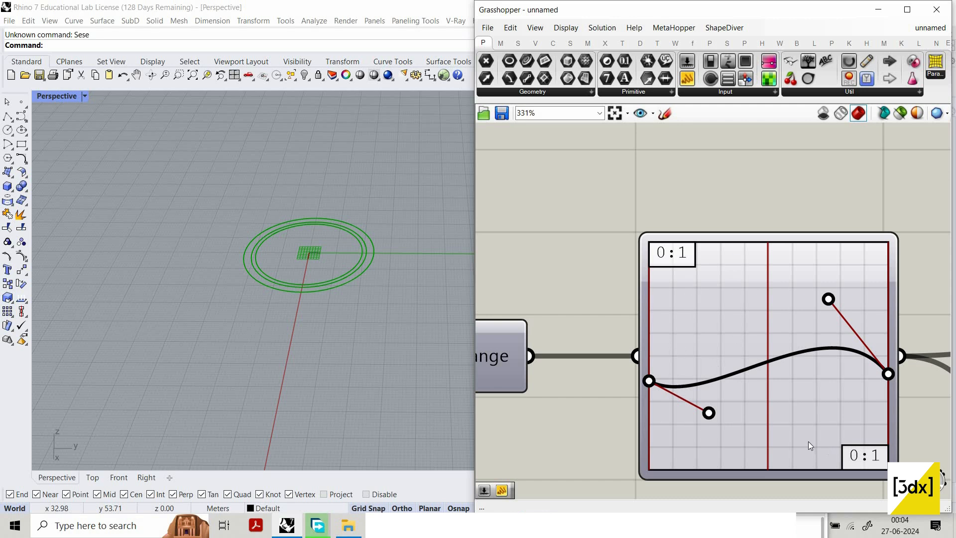
Step: Raise the Bezier curve's start point above its end point and move the end point's control handle up and outward
scroll(842, 388, down, 7)
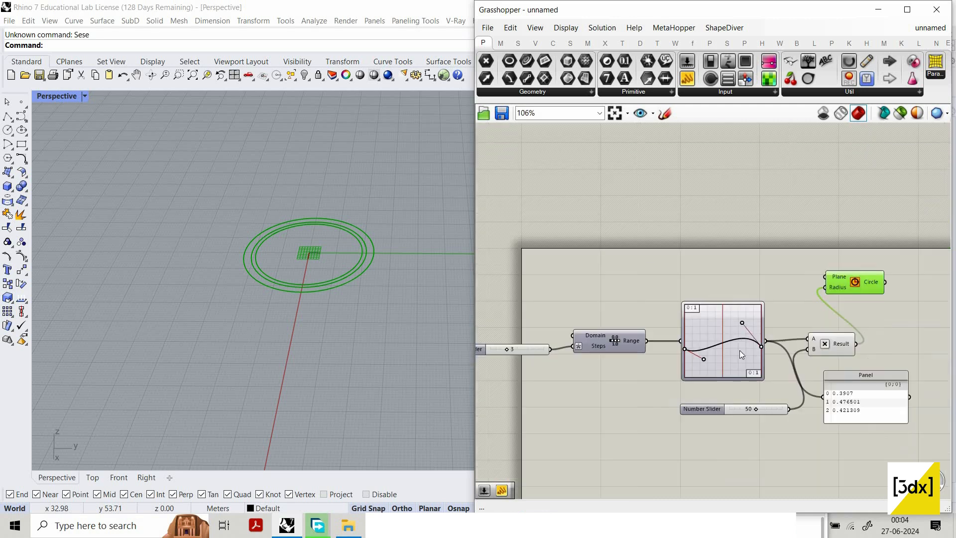
scroll(739, 350, up, 3)
scroll(657, 346, down, 2)
scroll(656, 346, up, 5)
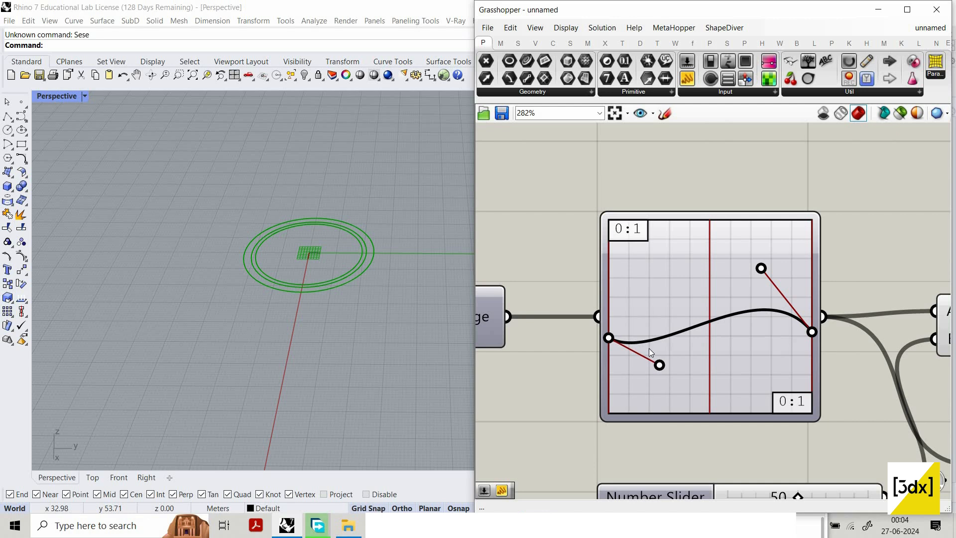
scroll(602, 329, up, 3)
drag(601, 329, 596, 267)
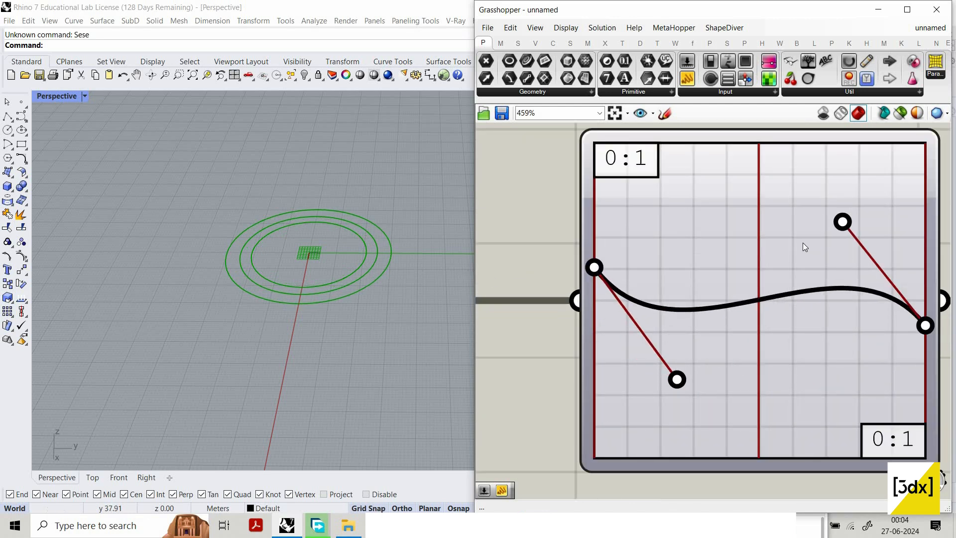
drag(845, 216, 881, 195)
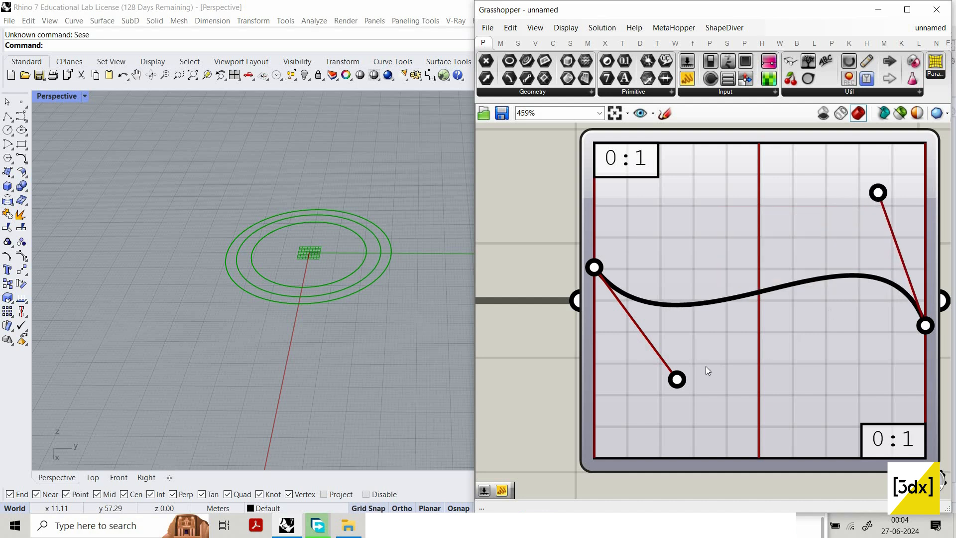
Step: Move the control handle of the Bezier curve's start point farther inward across the graph, slightly above its current height
drag(678, 380, 717, 377)
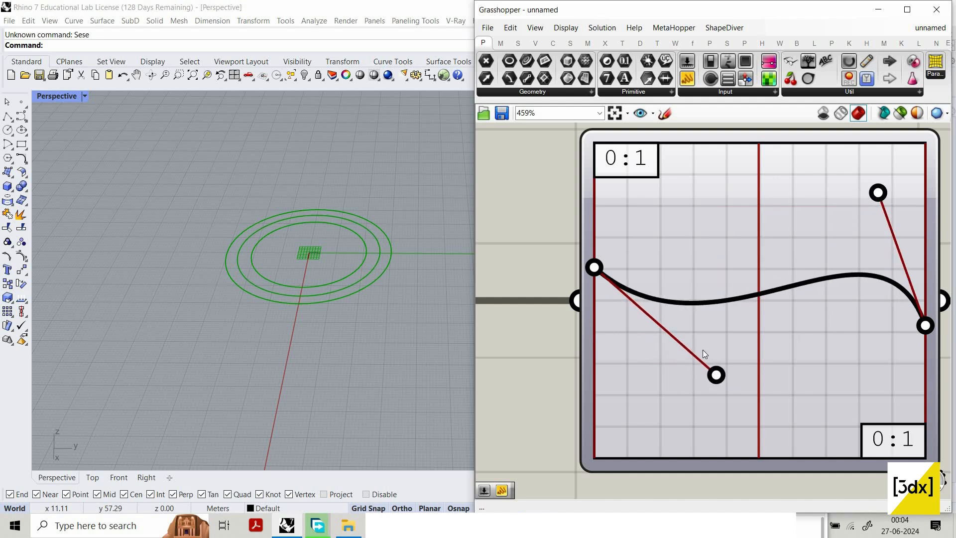
scroll(722, 293, down, 5)
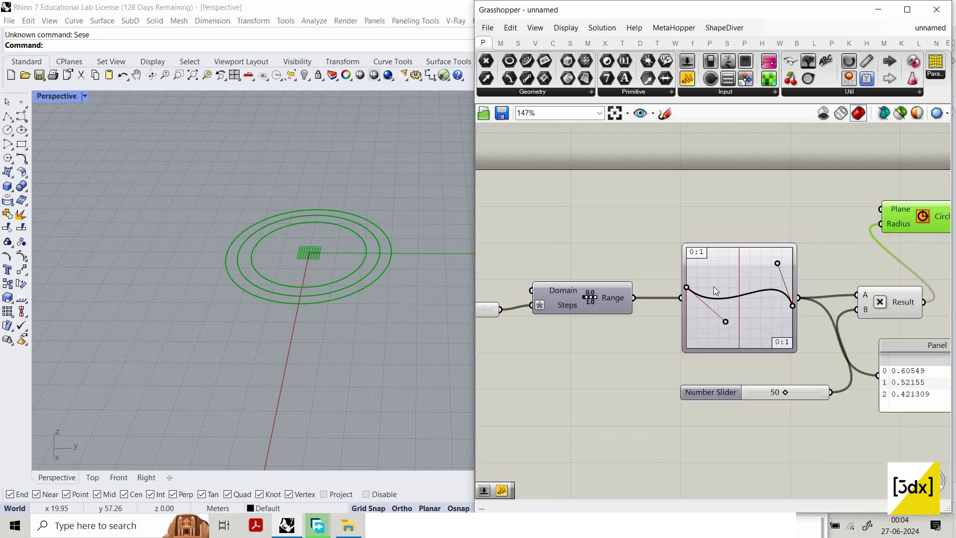
scroll(712, 286, down, 1)
right_drag(713, 286, 484, 291)
drag(658, 220, 677, 224)
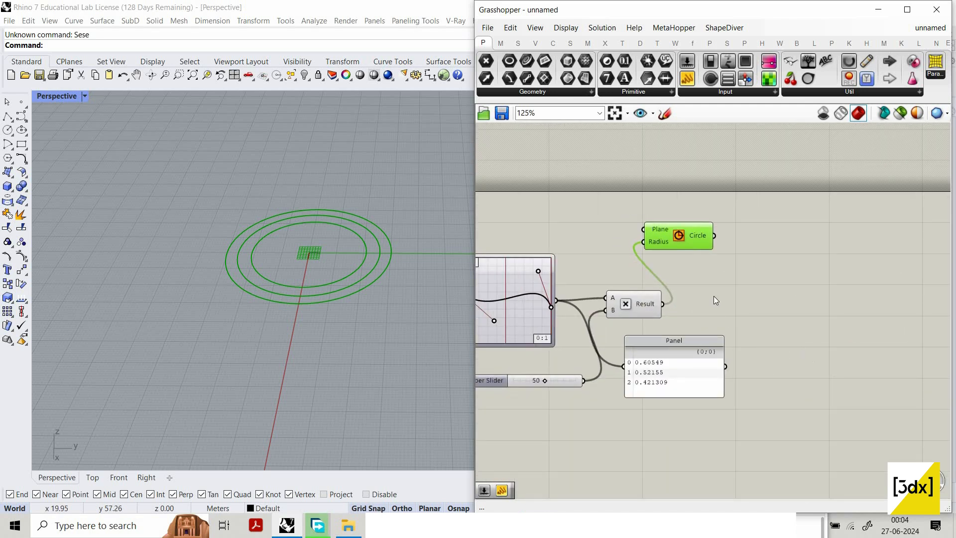
double_click(764, 306)
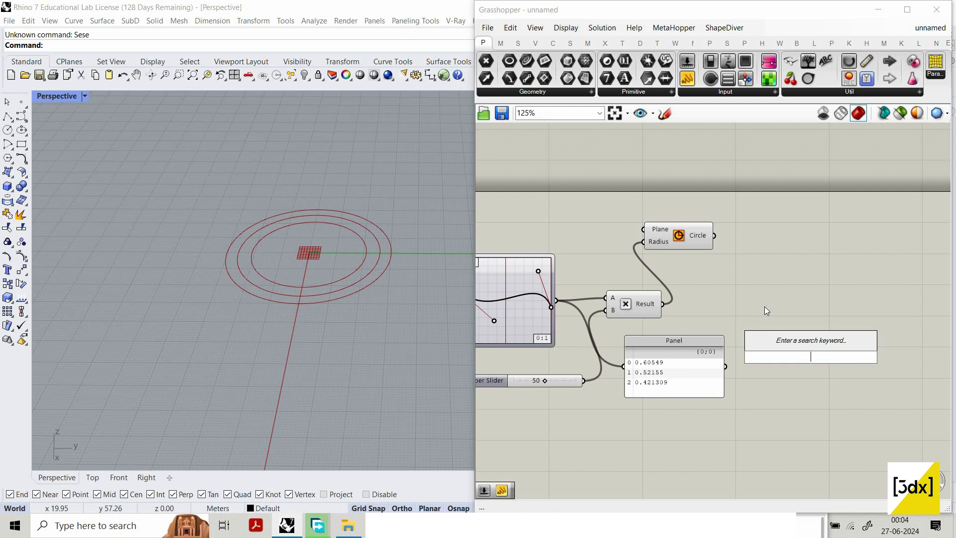
click(792, 318)
double_click(793, 318)
Step: Duplicate the Bezier Graph Mapper and place the copy beyond the Panel and Circle components
click(513, 264)
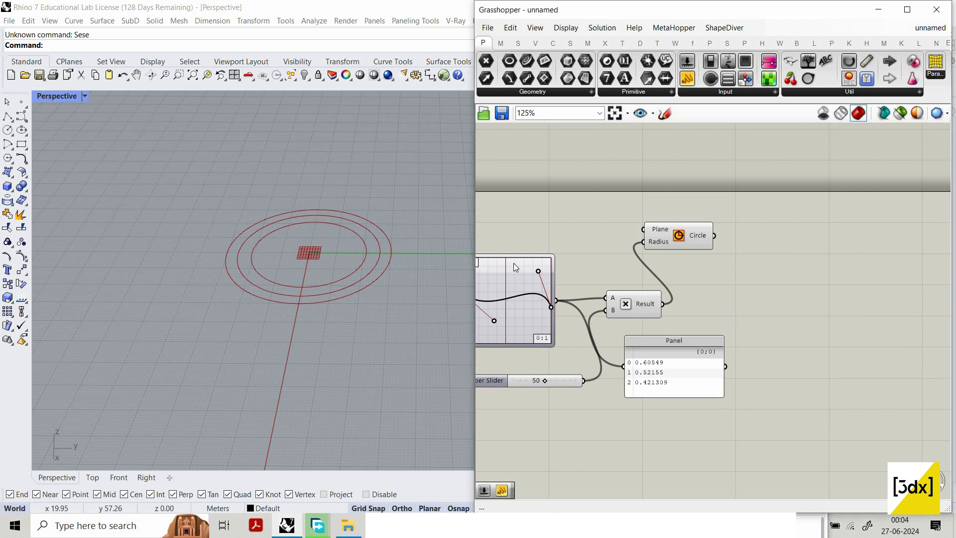
click(513, 270)
key(ctrl+c)
key(ctrl+v)
click(788, 326)
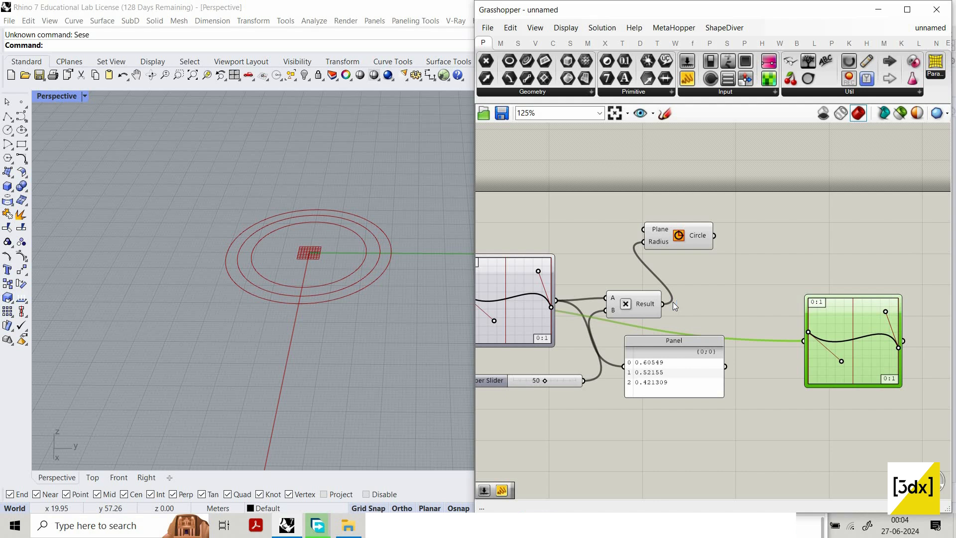
drag(809, 347, 809, 346)
drag(849, 306, 840, 282)
scroll(753, 328, down, 2)
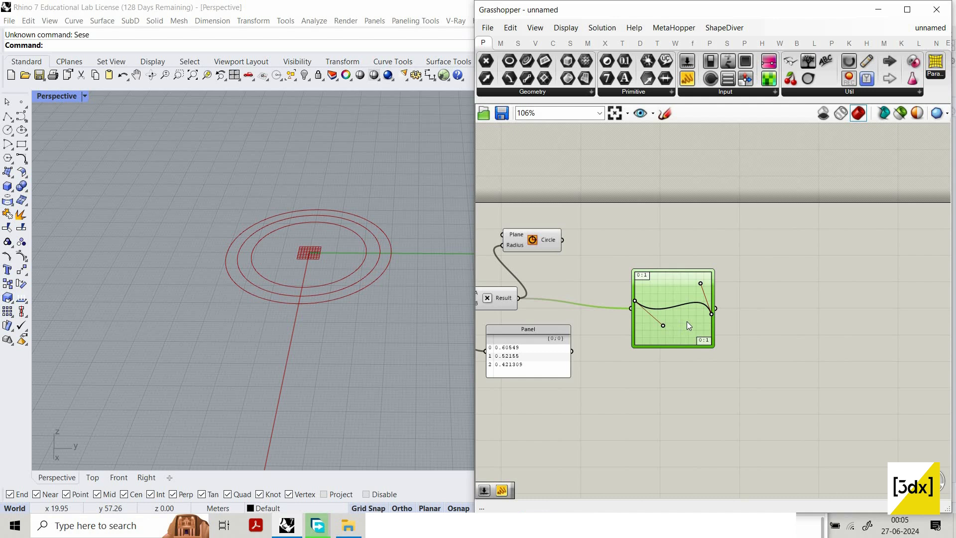
Step: Connect the first Graph Mapper's output to the input of the duplicated Graph Mapper
scroll(600, 344, down, 1)
right_drag(600, 343, 736, 348)
scroll(736, 348, down, 1)
scroll(688, 325, up, 3)
drag(719, 337, 539, 319)
drag(792, 343, 808, 325)
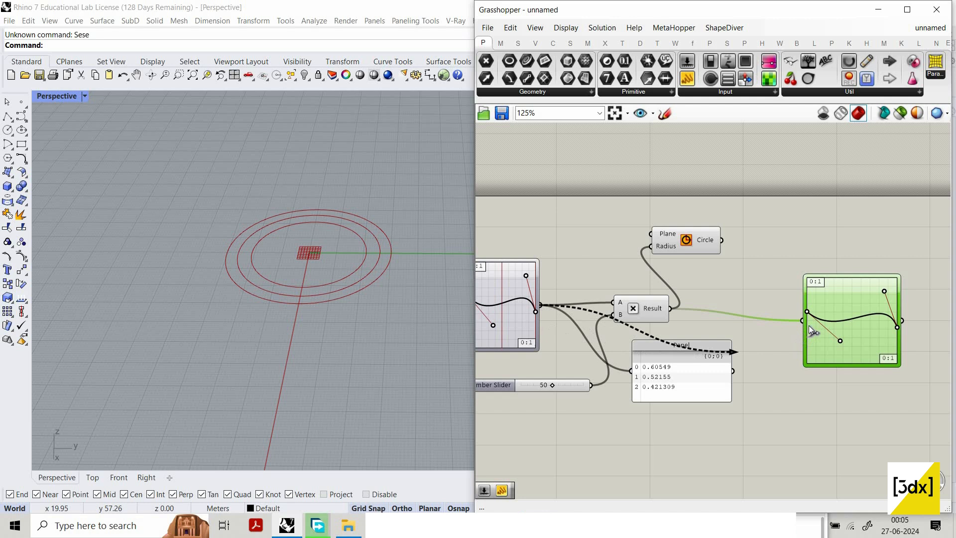
Step: Move the Multiplication component up beside the Circle component and bring the duplicated Graph Mapper closer to the Panel
click(631, 312)
drag(632, 311, 613, 257)
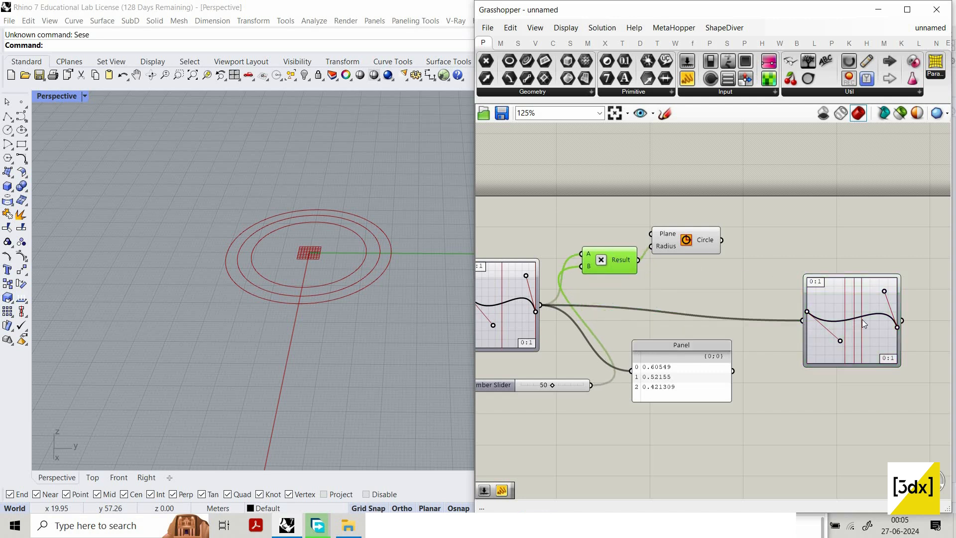
drag(872, 337, 825, 349)
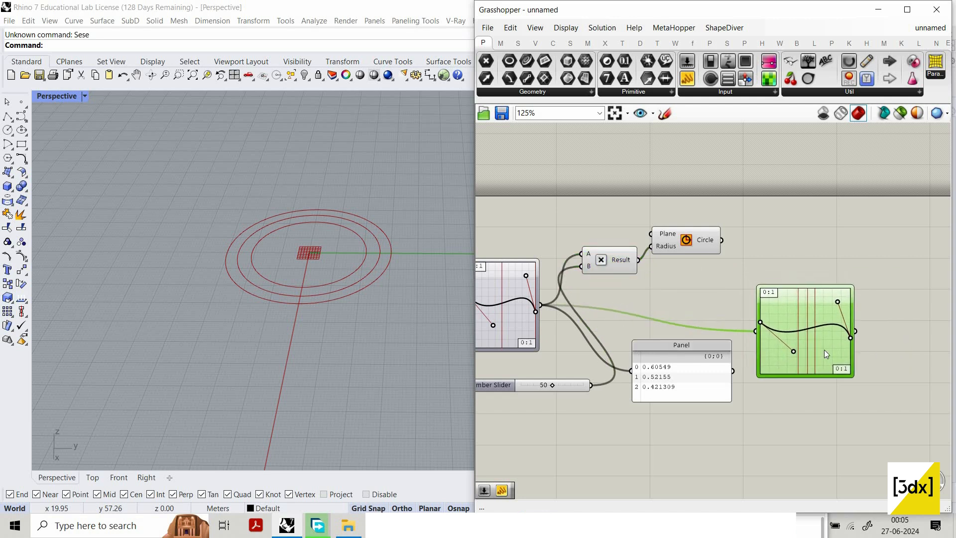
Step: Check the duplicated Graph Mapper's connection and values, and delete the duplicate
scroll(783, 340, down, 3)
scroll(676, 321, up, 4)
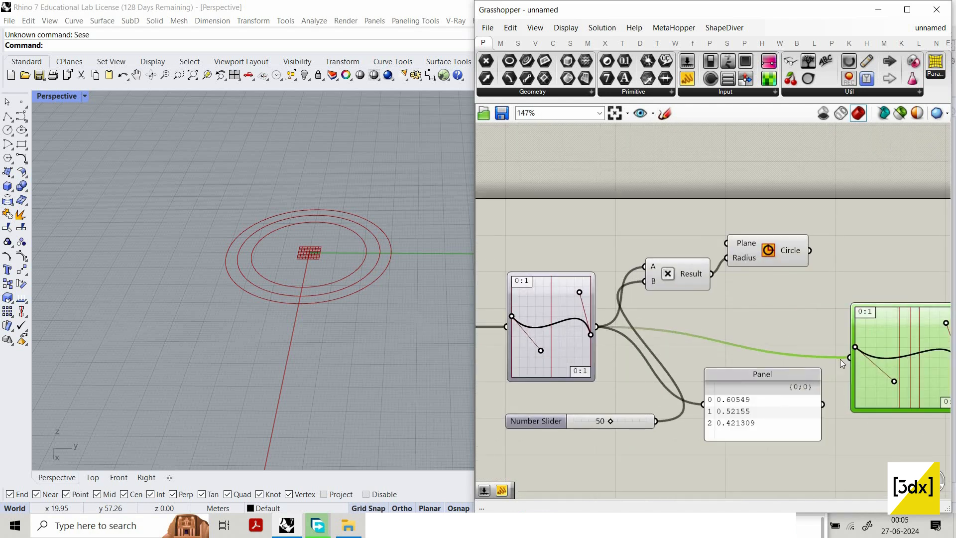
scroll(876, 370, up, 1)
drag(799, 368, 857, 375)
scroll(783, 353, down, 4)
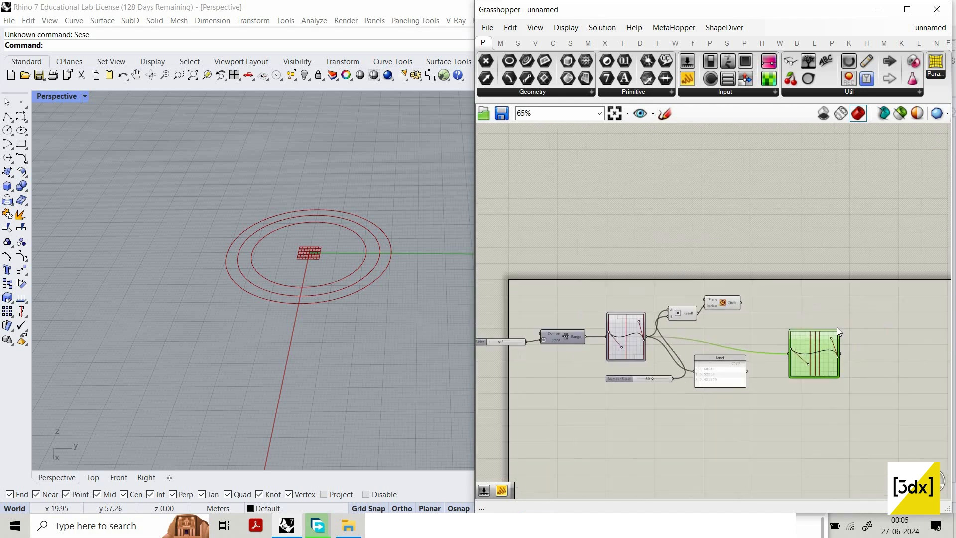
scroll(828, 343, up, 4)
scroll(821, 305, up, 4)
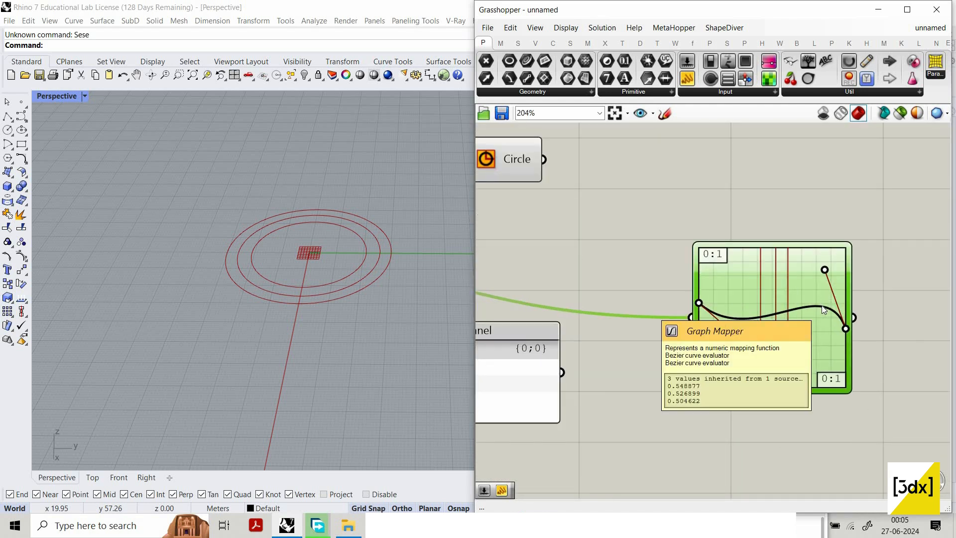
scroll(748, 324, down, 3)
scroll(760, 329, up, 1)
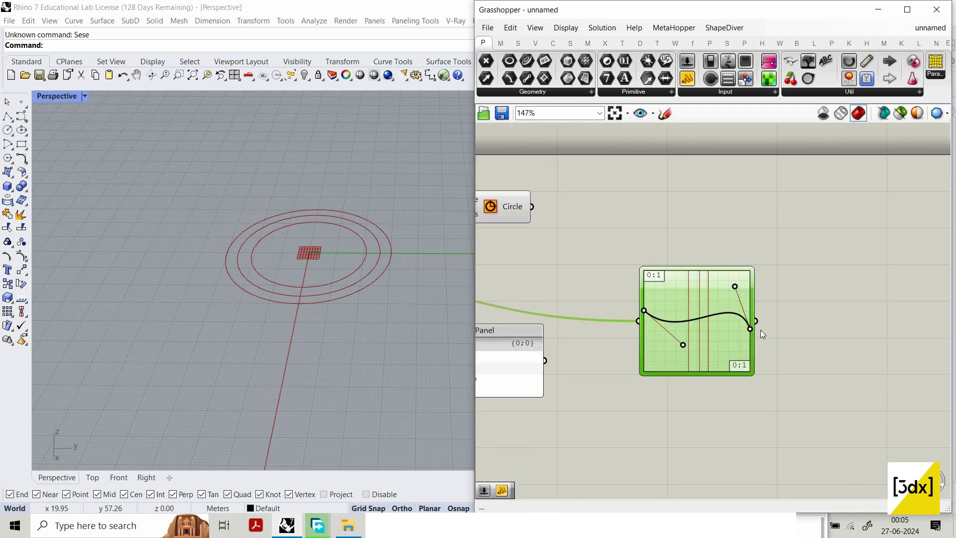
key(Delete)
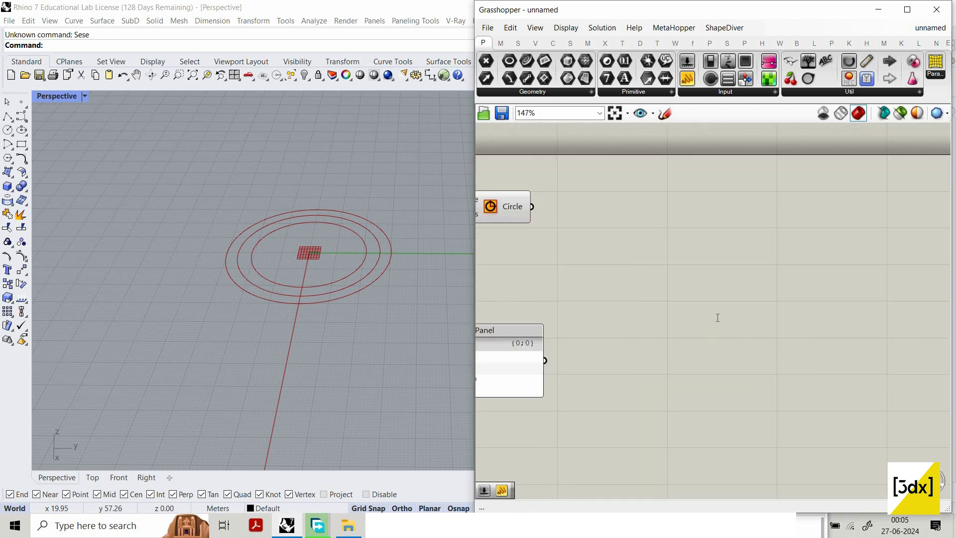
Step: Add a new Graph Mapper beyond the Circle component and connect the Range output to its input
double_click(715, 317)
text(gra)
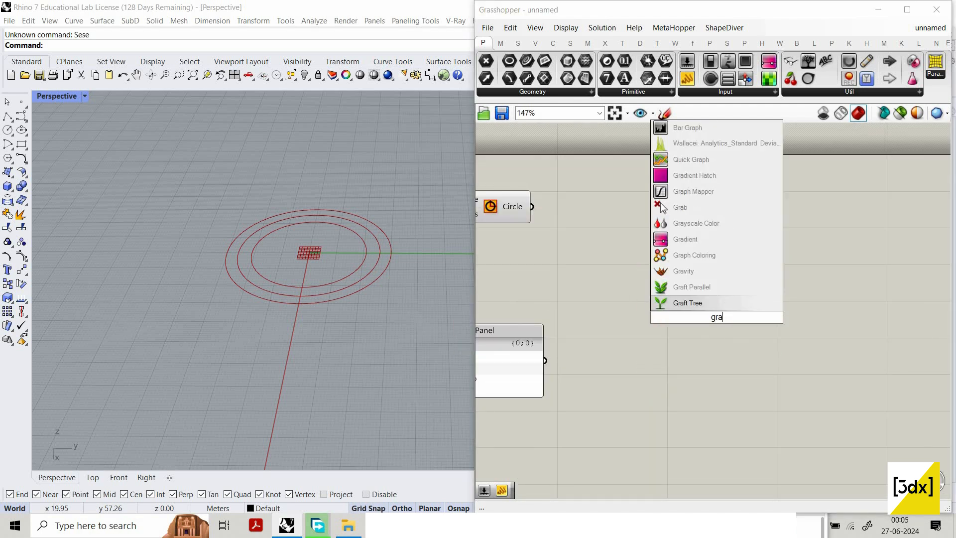
text(ph)
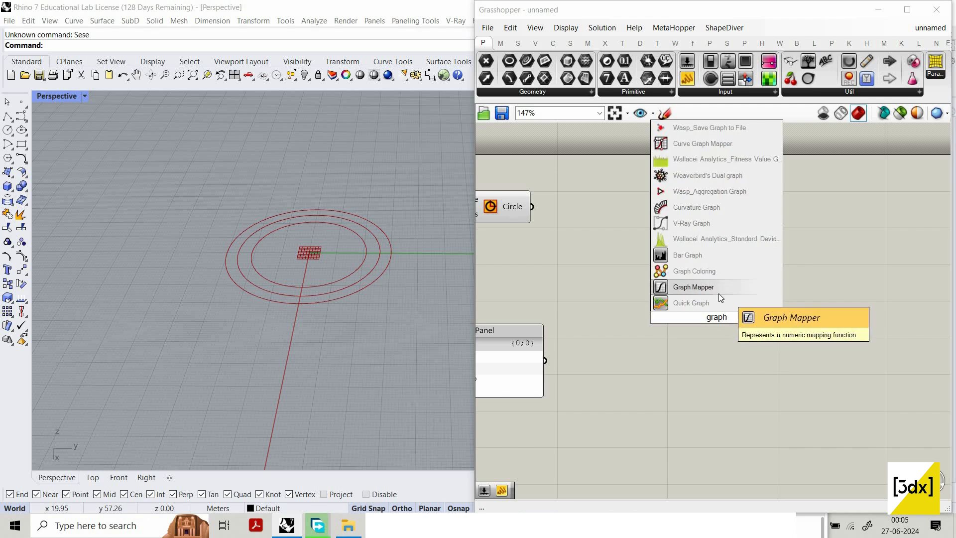
click(718, 292)
scroll(584, 314, down, 1)
right_drag(583, 315, 698, 329)
right_drag(529, 334, 703, 367)
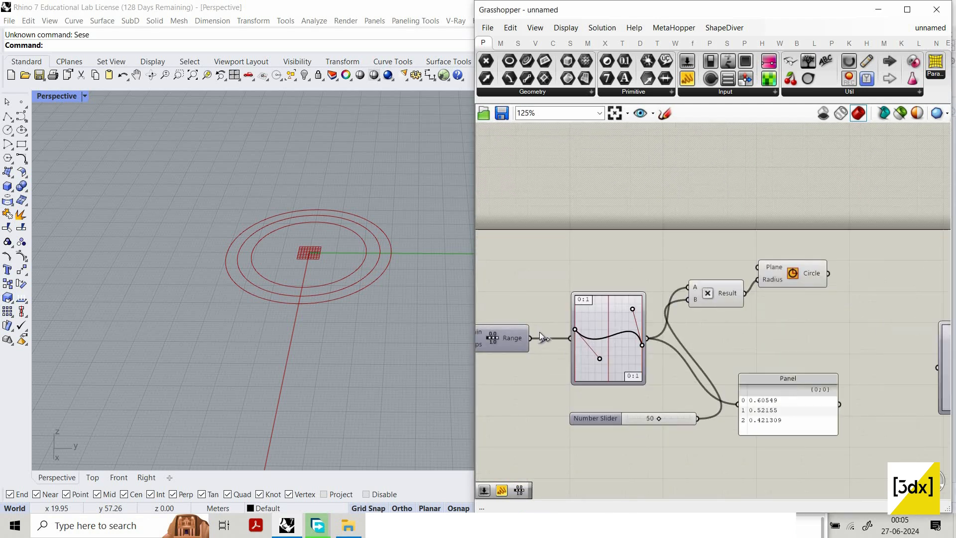
drag(540, 334, 842, 355)
Step: Set the new Graph Mapper's graph type to Bezier
scroll(678, 349, down, 2)
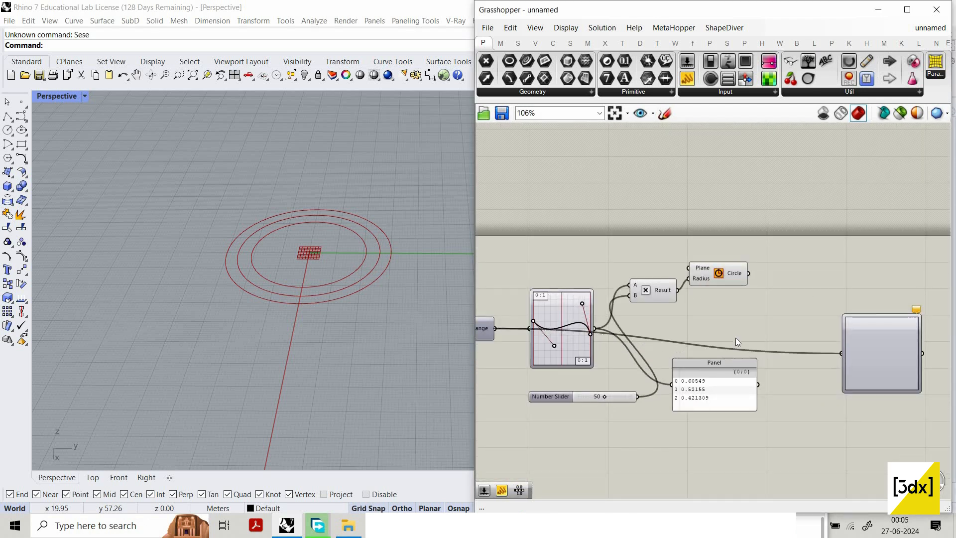
scroll(746, 335, down, 1)
right_drag(791, 337, 690, 330)
scroll(796, 357, up, 1)
scroll(777, 341, up, 1)
right_click(757, 332)
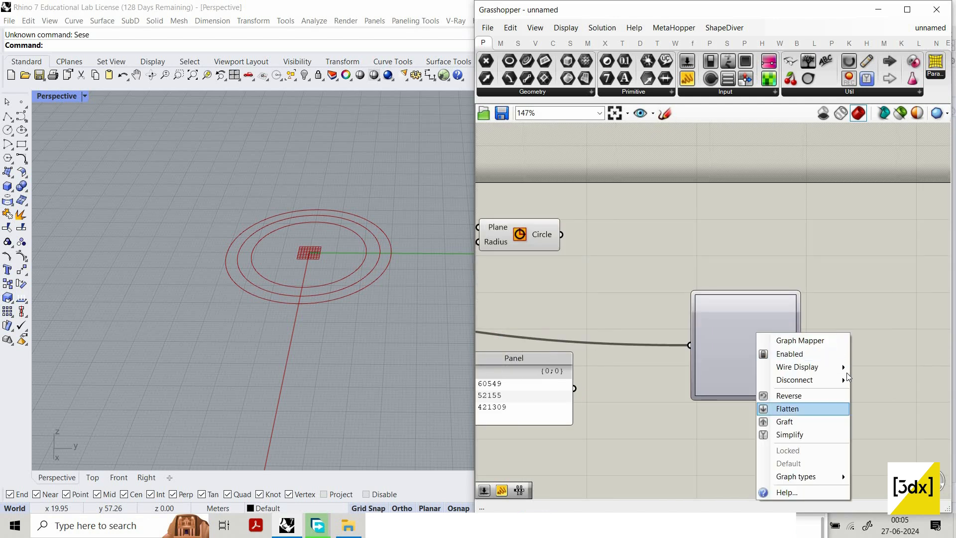
mouse_move(796, 476)
click(881, 375)
scroll(747, 329, down, 2)
right_drag(746, 330, 662, 323)
scroll(685, 322, up, 2)
scroll(683, 261, up, 2)
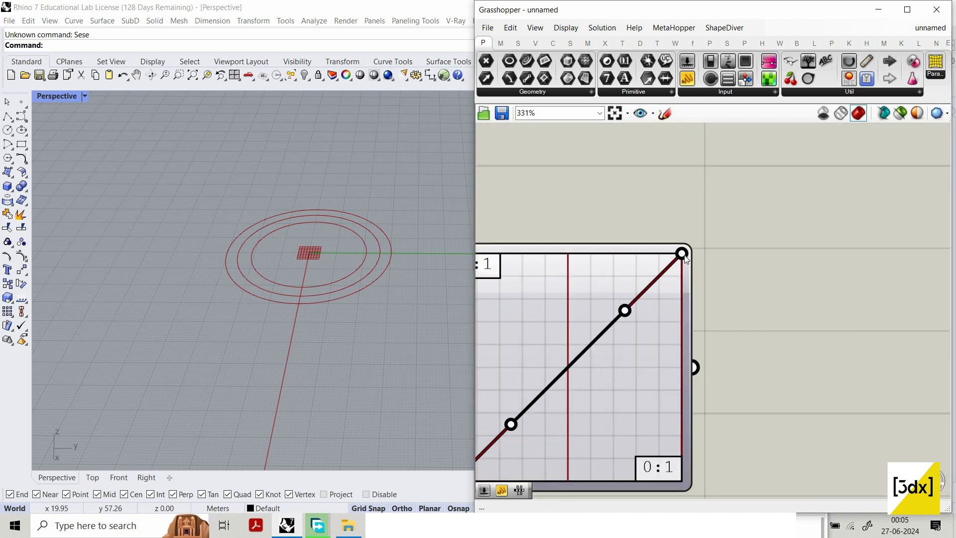
Step: Lower the new Bezier curve's end point to about 0.57 and adjust both control handles so the curve rises and flattens out
drag(681, 253, 746, 351)
scroll(525, 417, down, 2)
right_drag(524, 416, 661, 386)
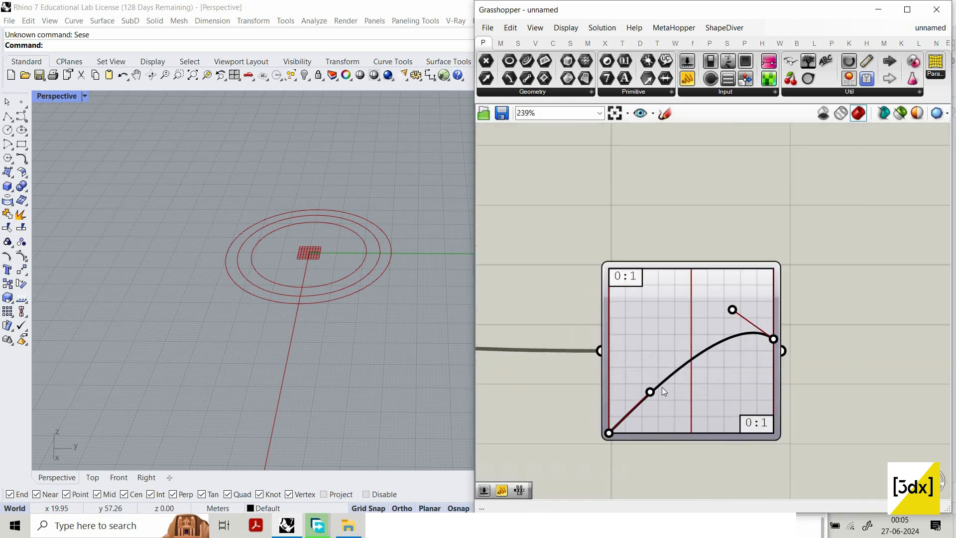
scroll(661, 387, up, 1)
drag(661, 385, 689, 351)
drag(758, 288, 712, 318)
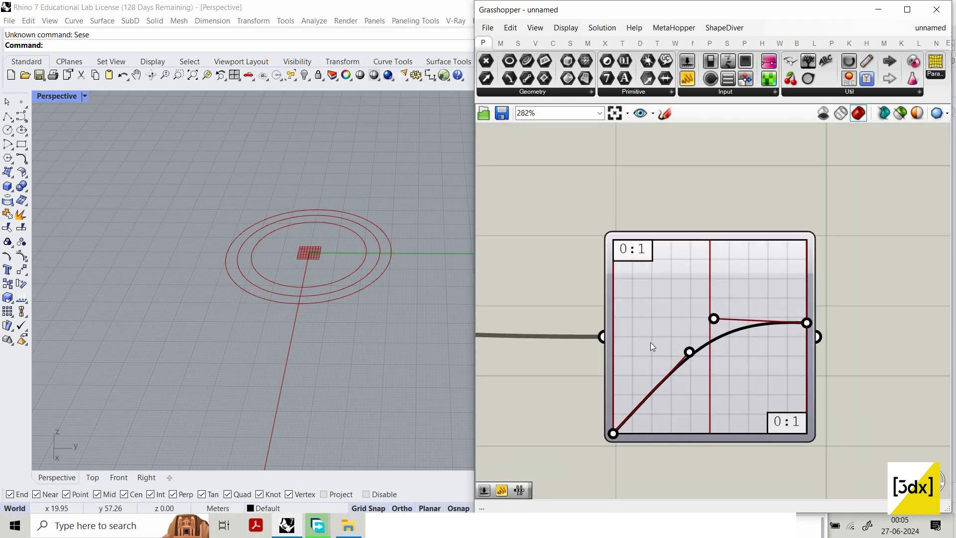
Step: Add a Multiplication component and connect the second Graph Mapper's output to its A input
scroll(872, 369, down, 2)
scroll(871, 371, up, 1)
double_click(869, 373)
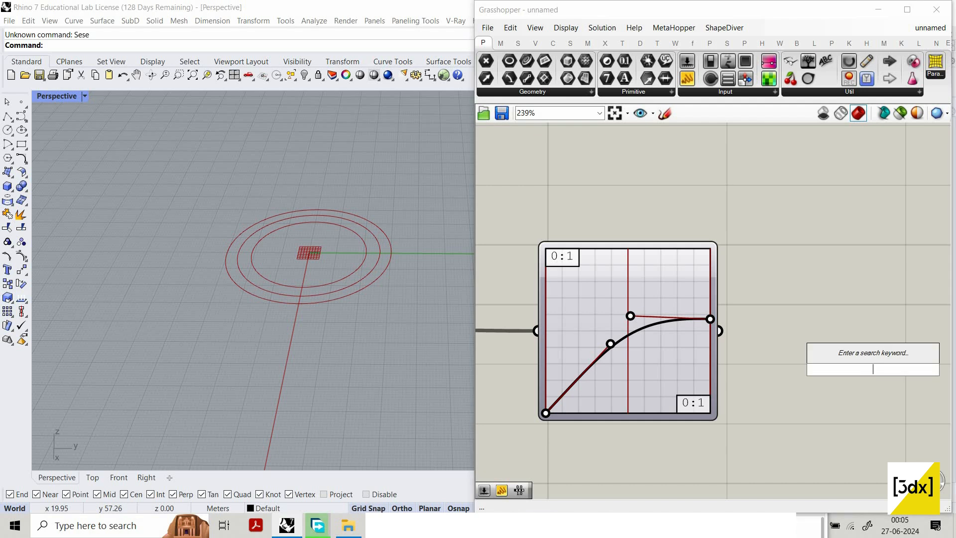
text(mul)
key(Return)
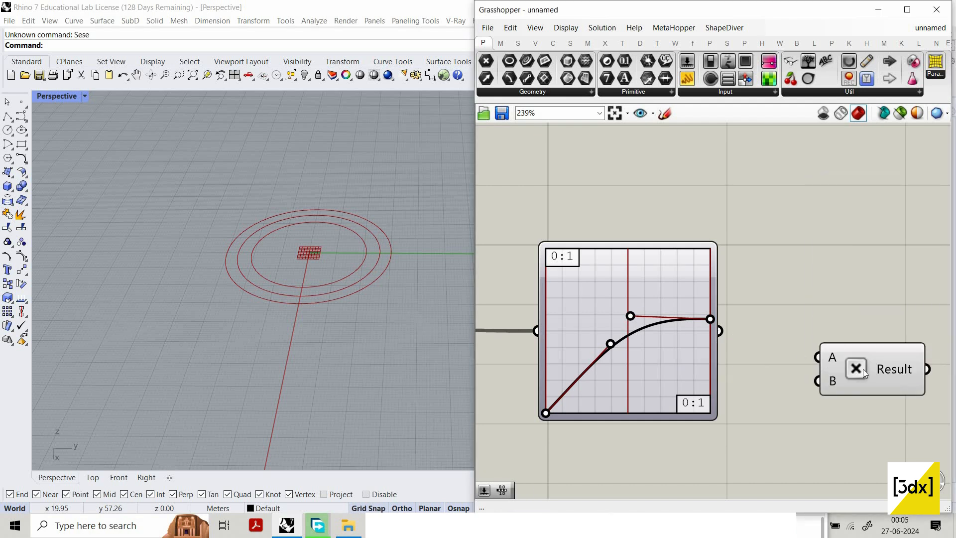
drag(719, 330, 821, 354)
scroll(700, 429, down, 1)
scroll(701, 428, up, 1)
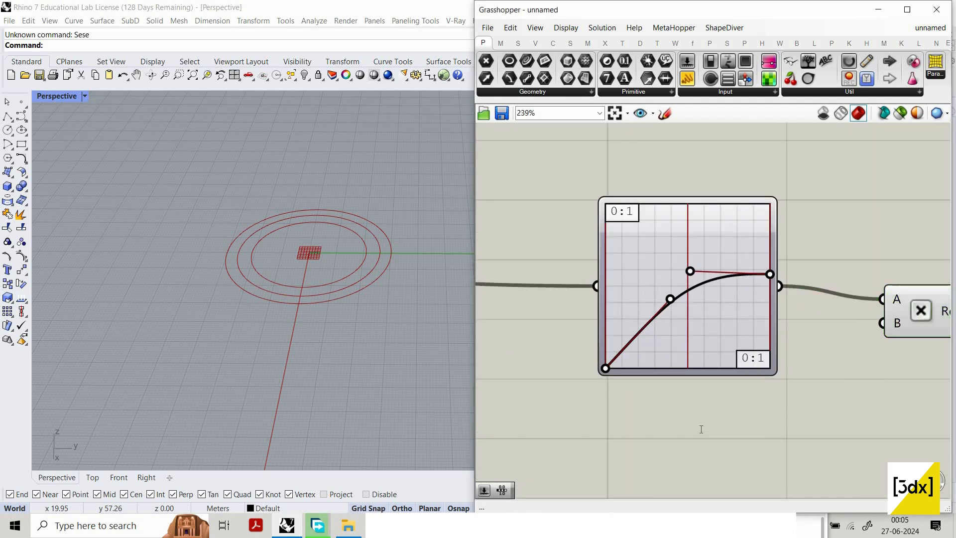
Step: Add a Number Slider with value 37 below the second Graph Mapper and connect it to the new Multiplication's B input
double_click(701, 429)
text(37)
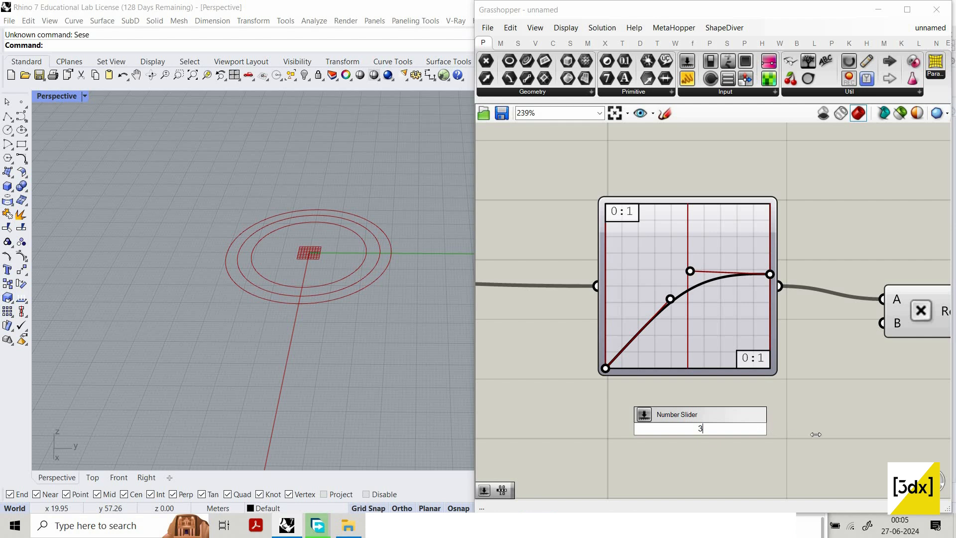
key(Return)
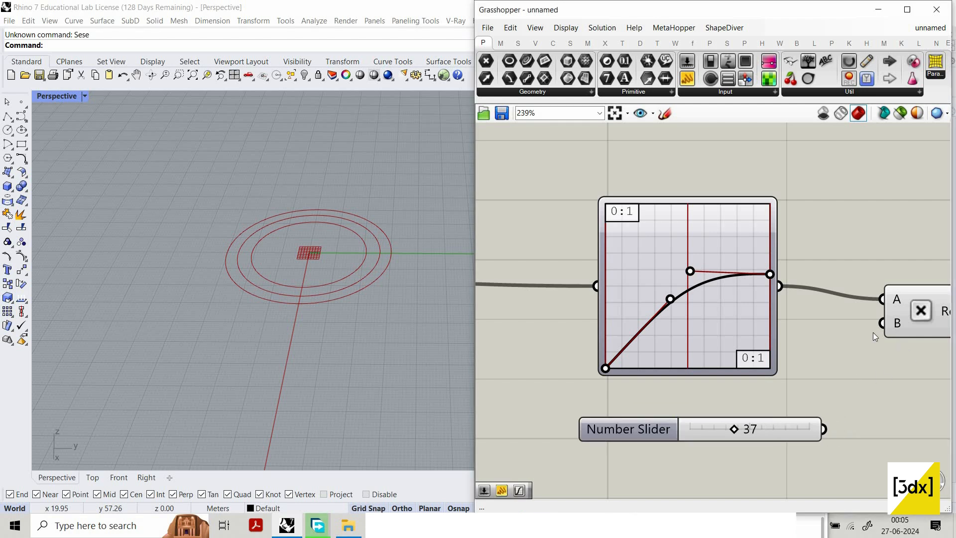
drag(873, 332, 824, 428)
scroll(825, 315, down, 3)
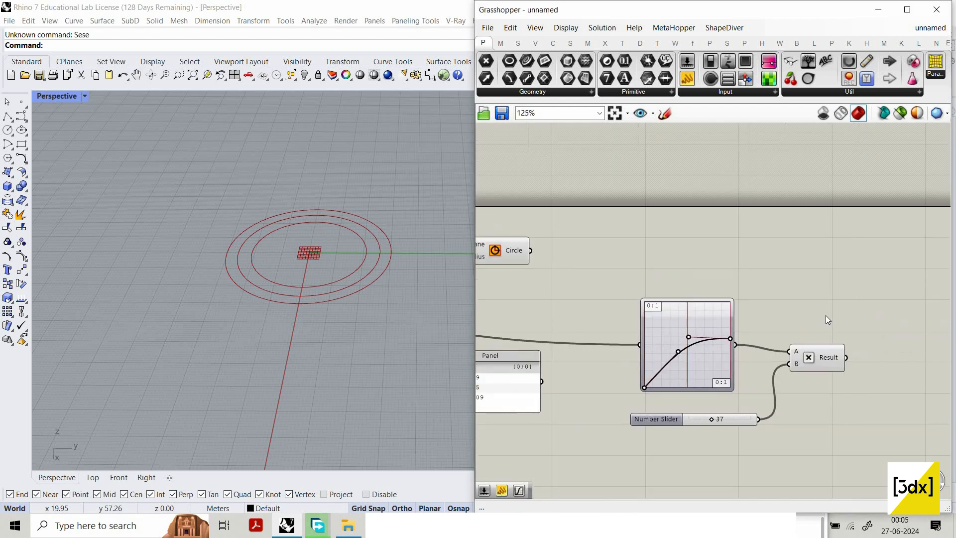
Step: Add a Move component above and beyond the second Multiplication component
right_drag(802, 296, 752, 328)
double_click(801, 296)
text(motion)
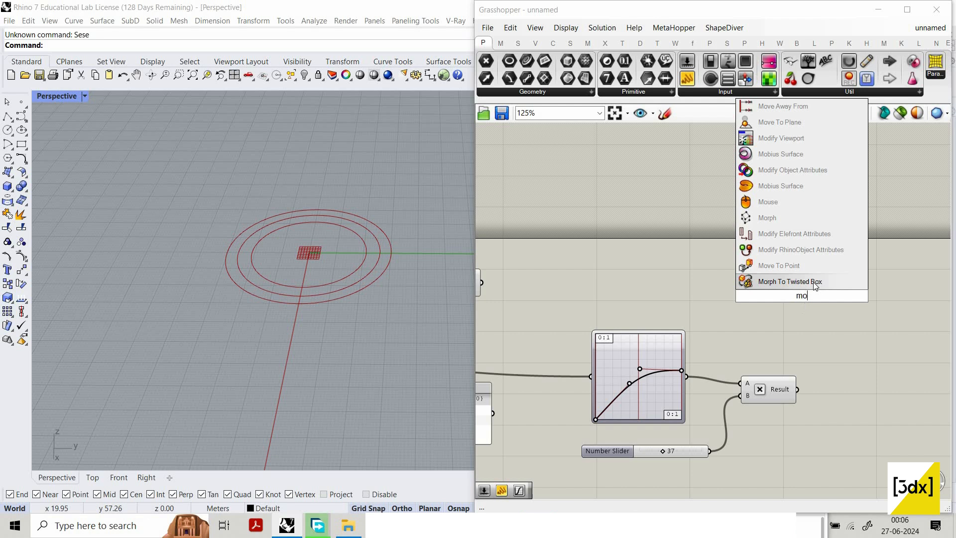
key(Return)
mouse_move(830, 292)
mouse_down()
mouse_move(856, 273)
mouse_move(845, 281)
mouse_up()
click(856, 317)
Step: Connect the Circle output to the Move component's Geometry input
scroll(829, 322, down, 3)
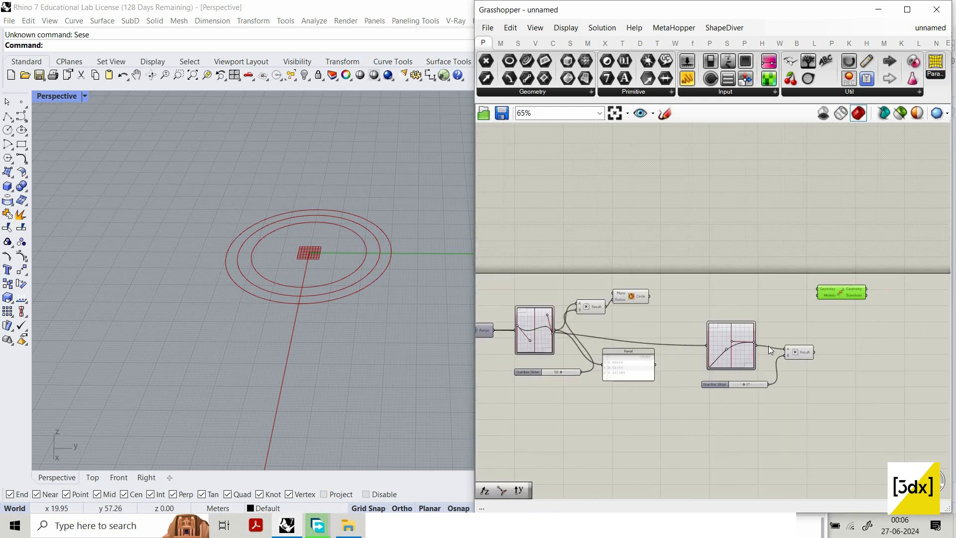
scroll(822, 321, up, 3)
double_click(769, 345)
drag(491, 282, 845, 300)
scroll(846, 301, down, 3)
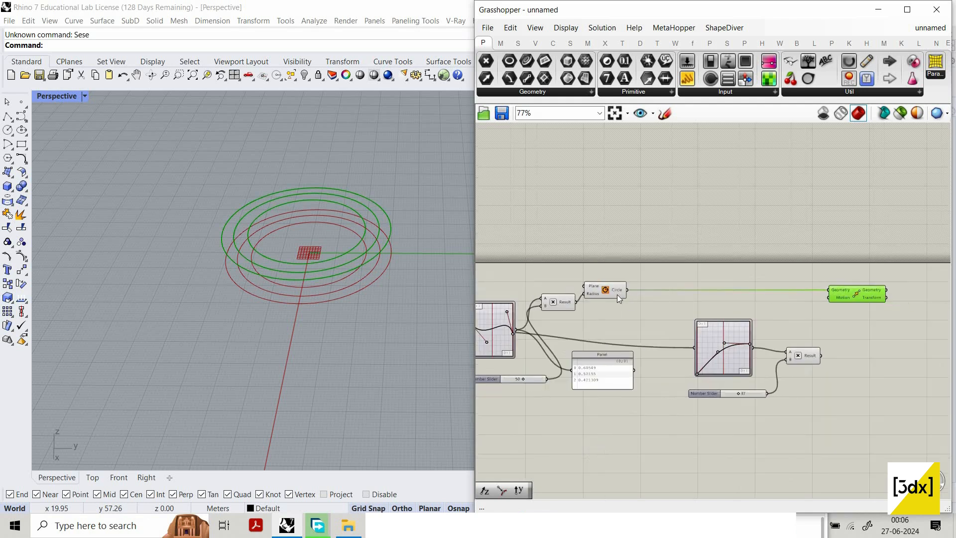
Step: Add a Unit Z vector component between the second Multiplication and the Move component
scroll(626, 298, up, 2)
right_drag(857, 327, 818, 330)
scroll(817, 330, up, 2)
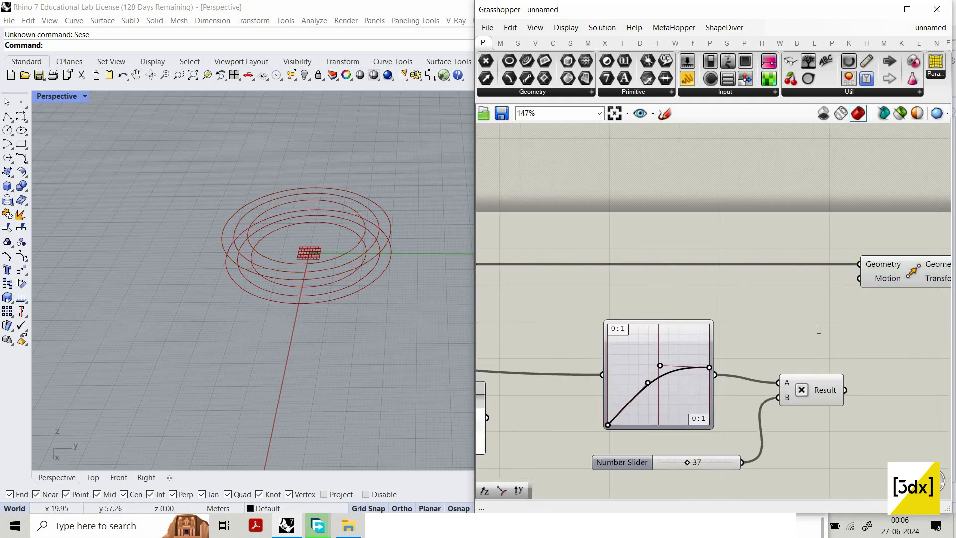
double_click(818, 329)
text(un)
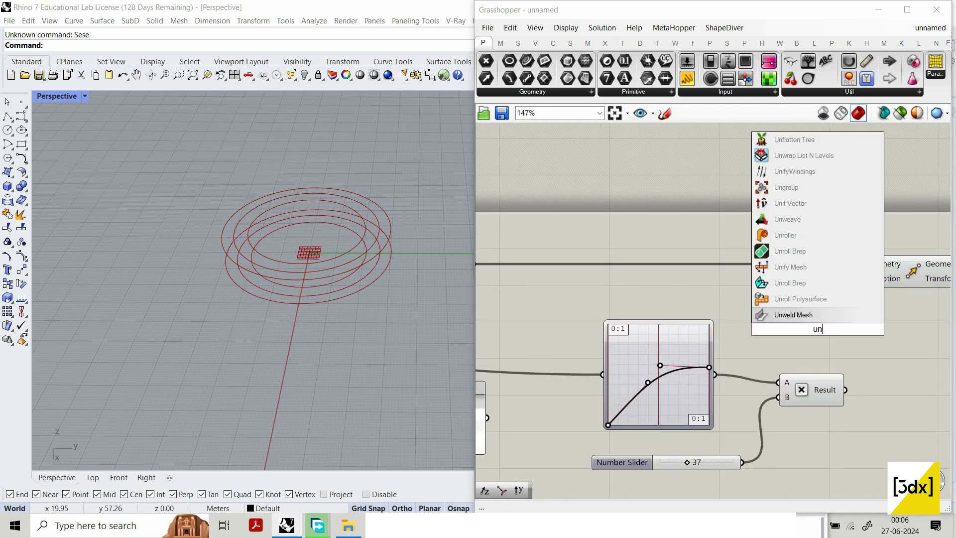
text(itz)
key(Return)
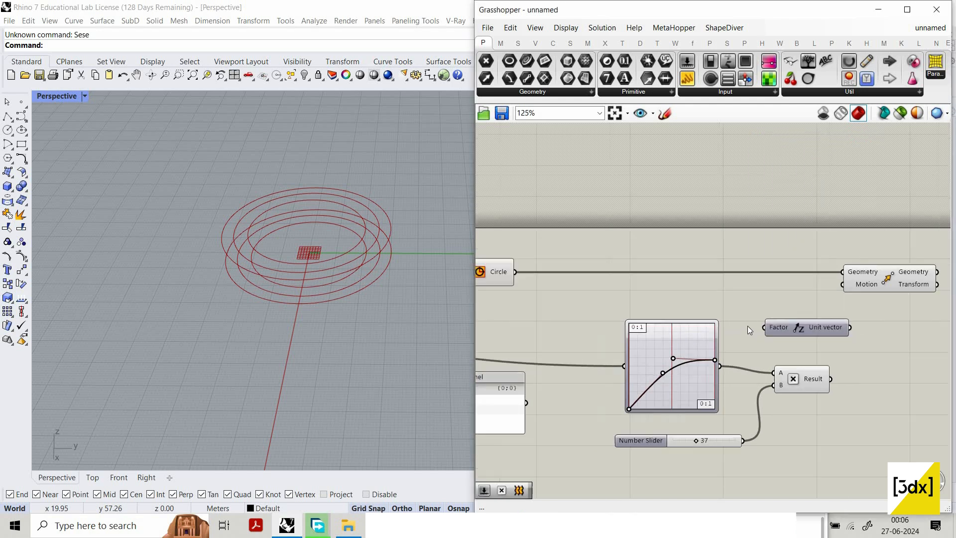
scroll(748, 326, down, 1)
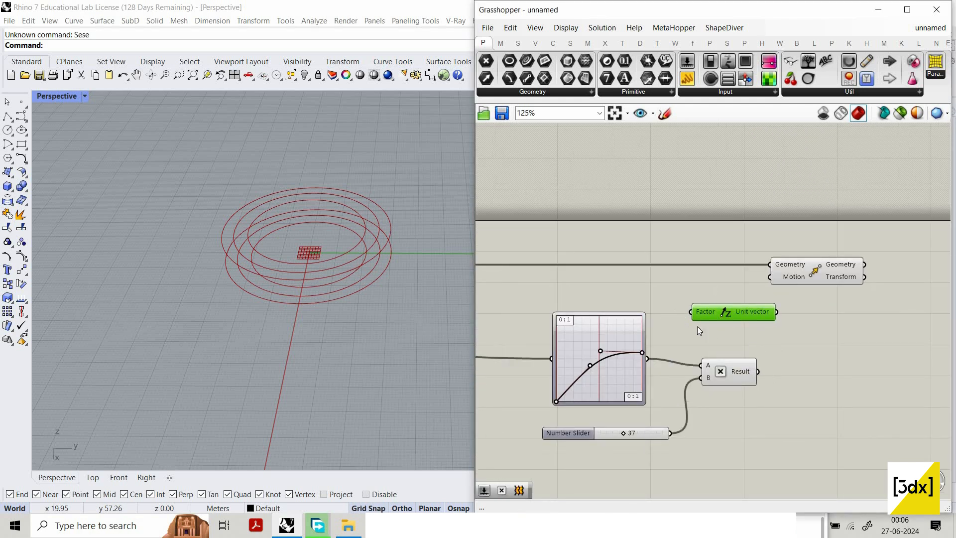
scroll(749, 345, down, 3)
scroll(700, 361, up, 3)
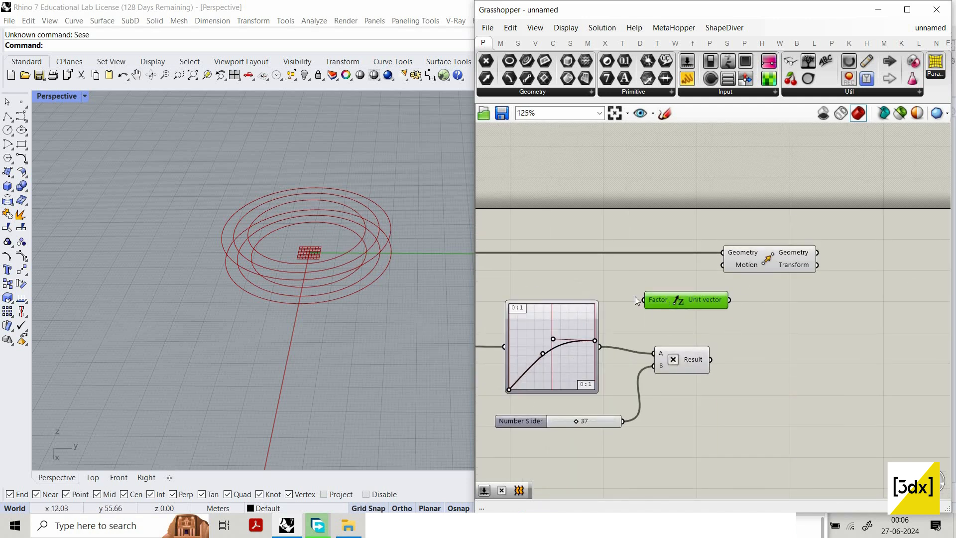
scroll(657, 294, down, 1)
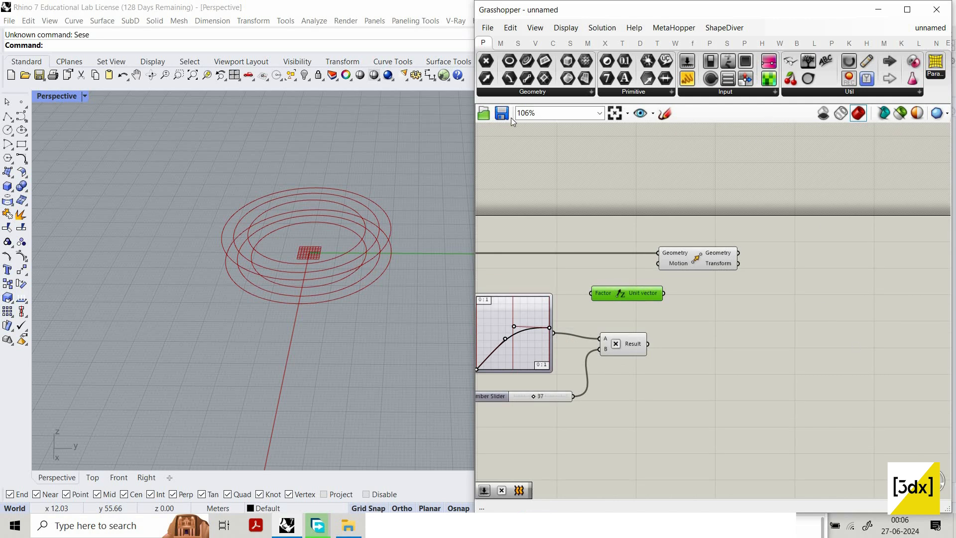
drag(826, 261, 829, 332)
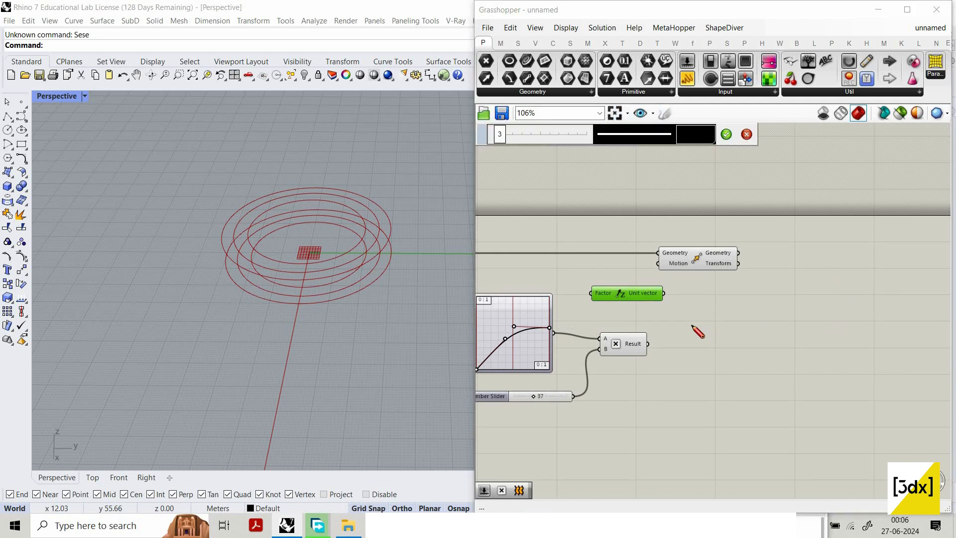
scroll(754, 307, down, 1)
scroll(772, 305, up, 1)
mouse_move(797, 312)
right_down()
mouse_move(839, 294)
mouse_move(742, 293)
right_up()
scroll(772, 305, down, 1)
drag(748, 272, 772, 304)
drag(766, 281, 740, 303)
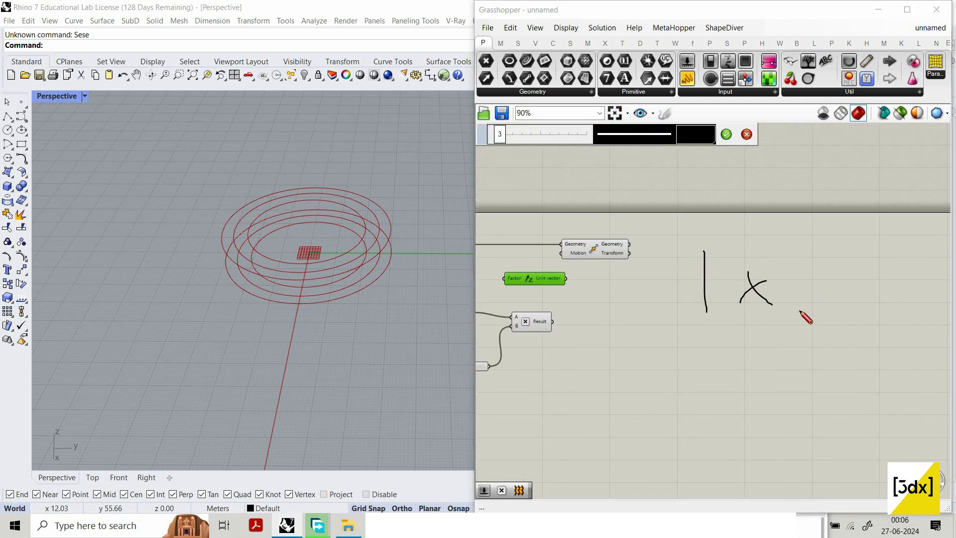
drag(824, 277, 825, 302)
drag(713, 351, 736, 379)
drag(750, 361, 764, 360)
drag(740, 366, 777, 368)
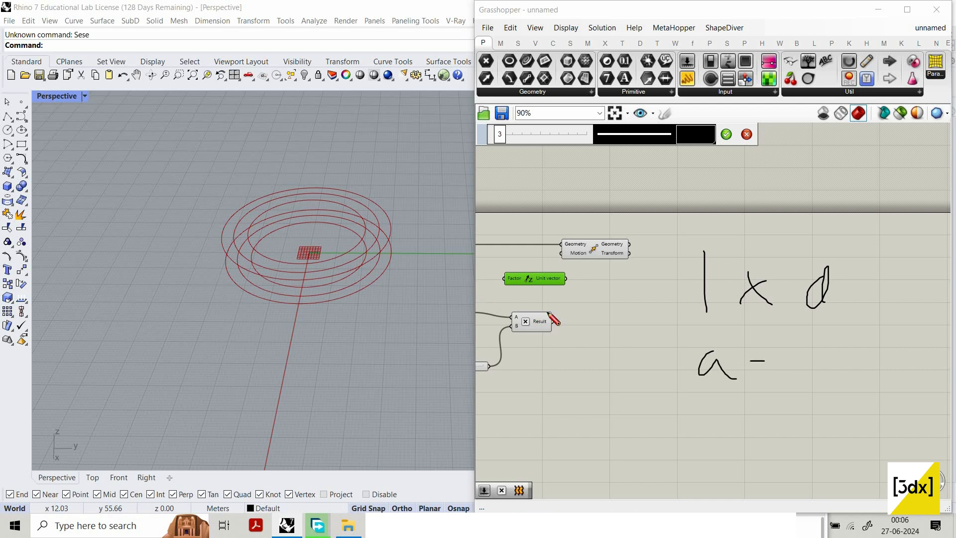
mouse_move(559, 313)
mouse_down()
mouse_move(563, 328)
mouse_move(596, 336)
mouse_up()
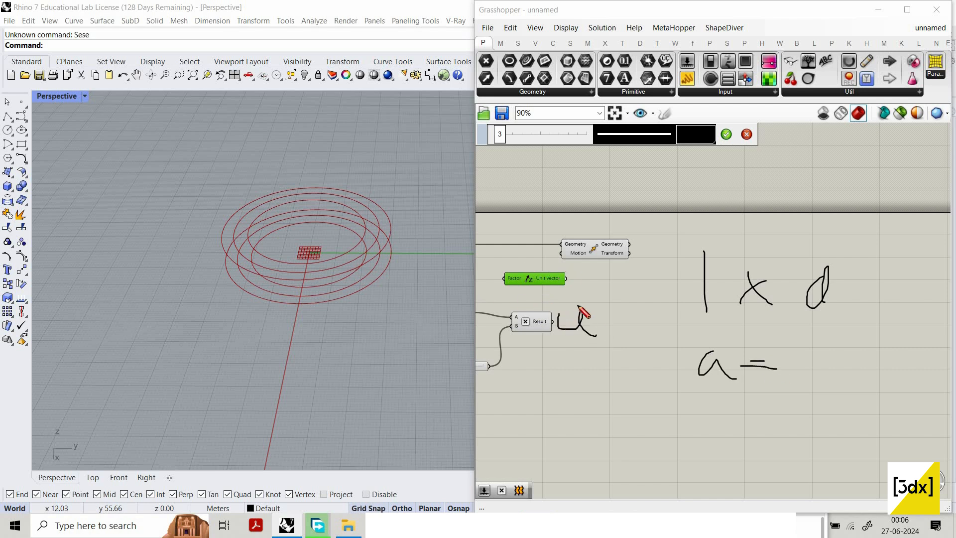
drag(742, 238, 752, 280)
drag(716, 253, 743, 248)
drag(752, 246, 763, 269)
drag(784, 245, 785, 267)
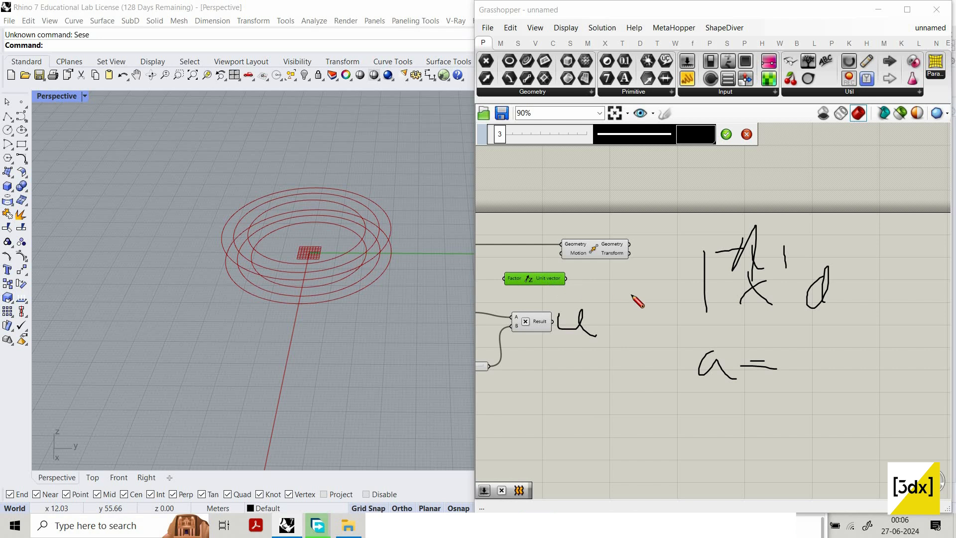
mouse_move(823, 278)
mouse_down()
mouse_move(848, 234)
mouse_move(885, 269)
mouse_move(909, 267)
mouse_up()
click(889, 257)
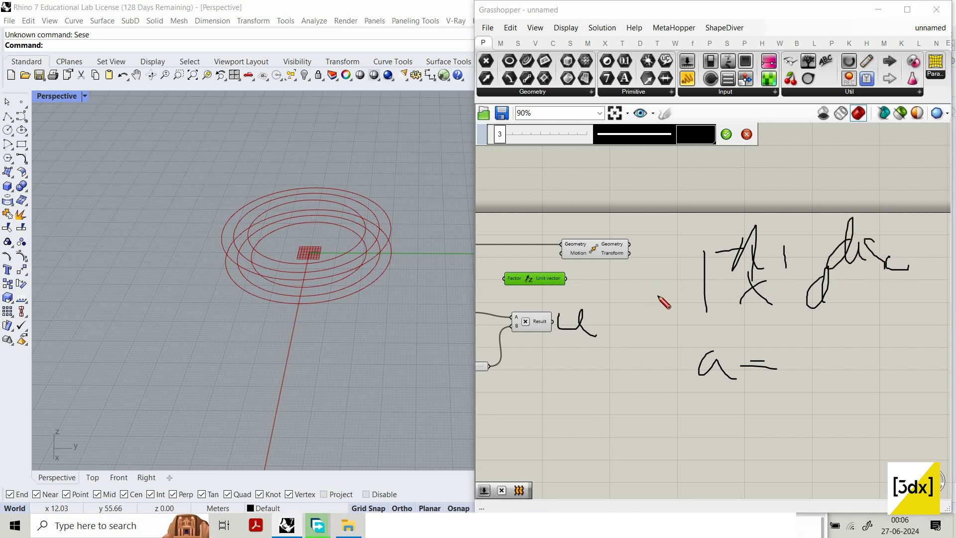
key(Escape)
Step: Connect the second Multiplication's Result to the Unit Z Factor and the Unit vector output to the Move component's Motion input
scroll(590, 321, down, 2)
scroll(555, 323, up, 4)
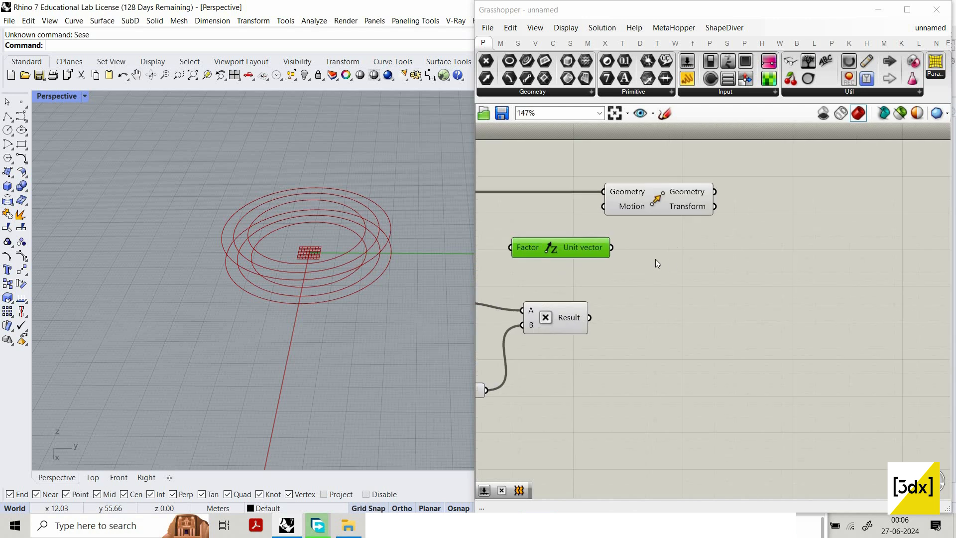
drag(589, 317, 510, 248)
drag(612, 247, 604, 206)
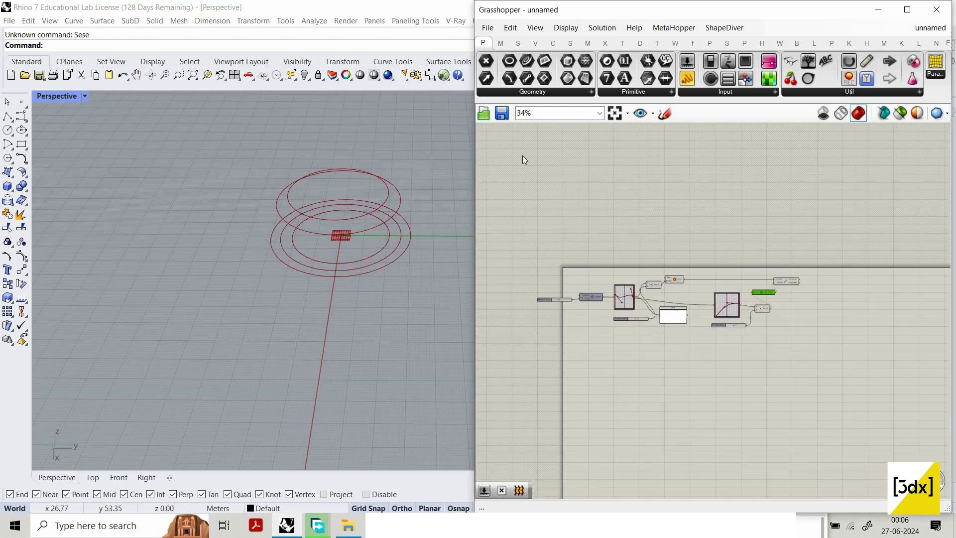
Step: Turn off the preview of all components feeding the Move component, so only the moved circles are previewed
drag(658, 263, 530, 191)
scroll(773, 254, up, 3)
shift+drag(824, 335, 699, 191)
right_click(697, 164)
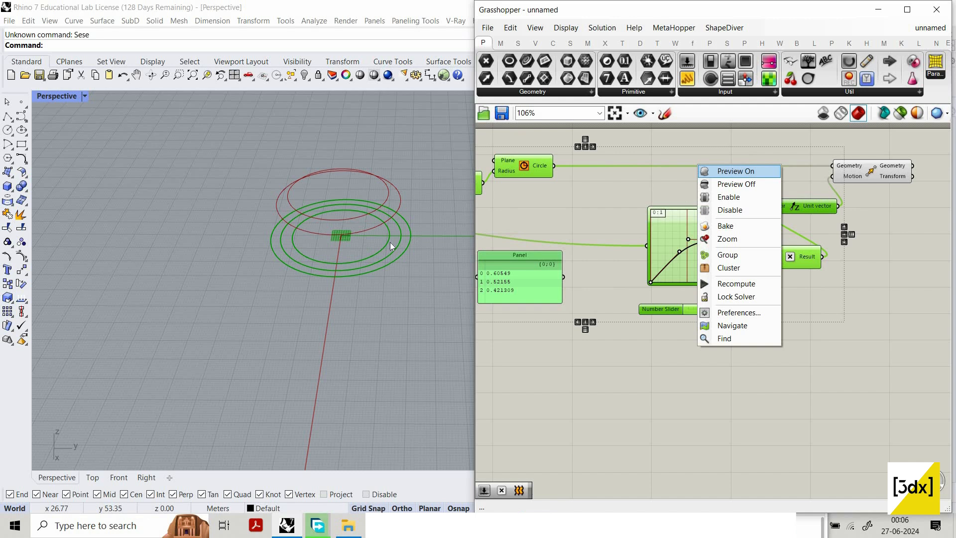
click(736, 184)
scroll(378, 229, up, 4)
right_drag(395, 198, 366, 160)
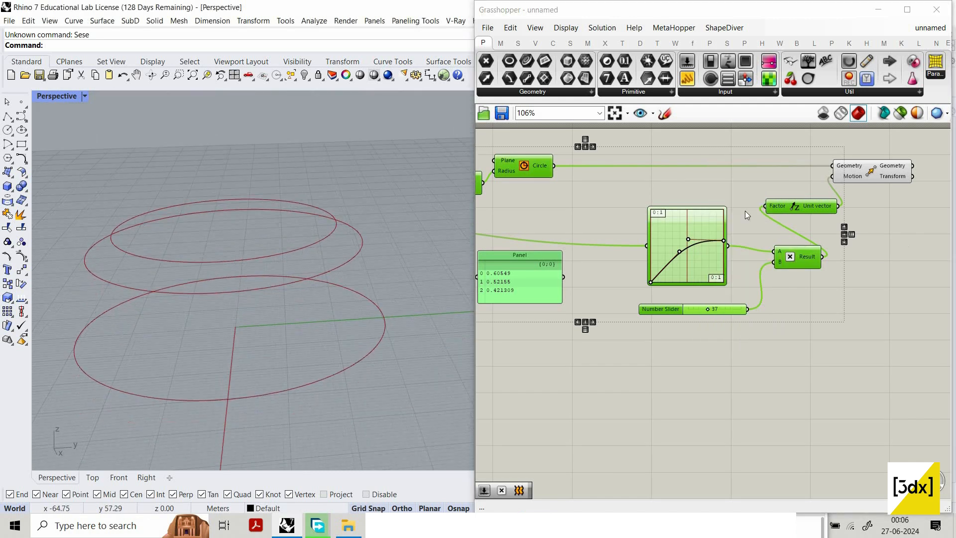
Step: Add a Loft component after the Move component and connect the moved Geometry output to its Curves input
scroll(745, 212, down, 1)
right_drag(944, 186, 746, 218)
scroll(746, 218, up, 3)
double_click(746, 218)
text(lo)
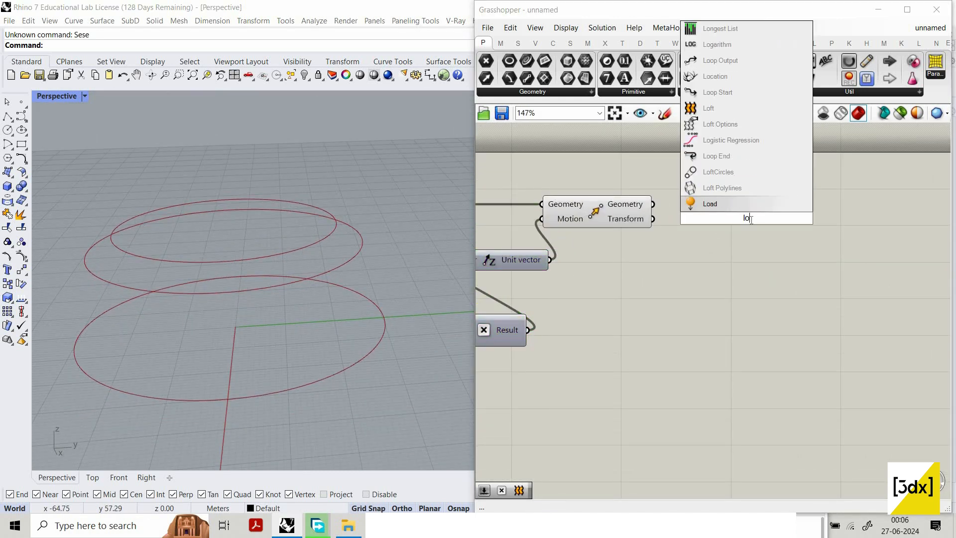
text(ft)
key(Return)
drag(652, 204, 706, 211)
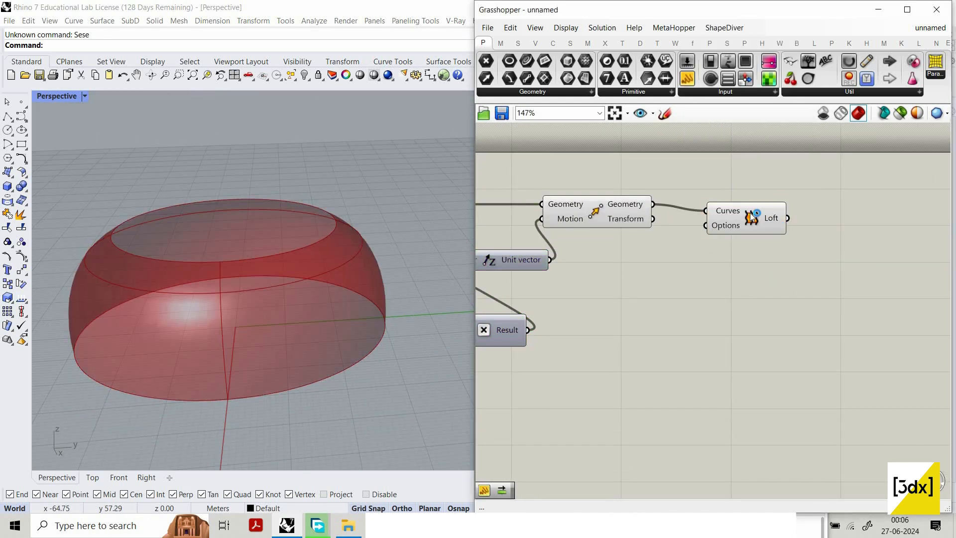
drag(765, 215, 794, 213)
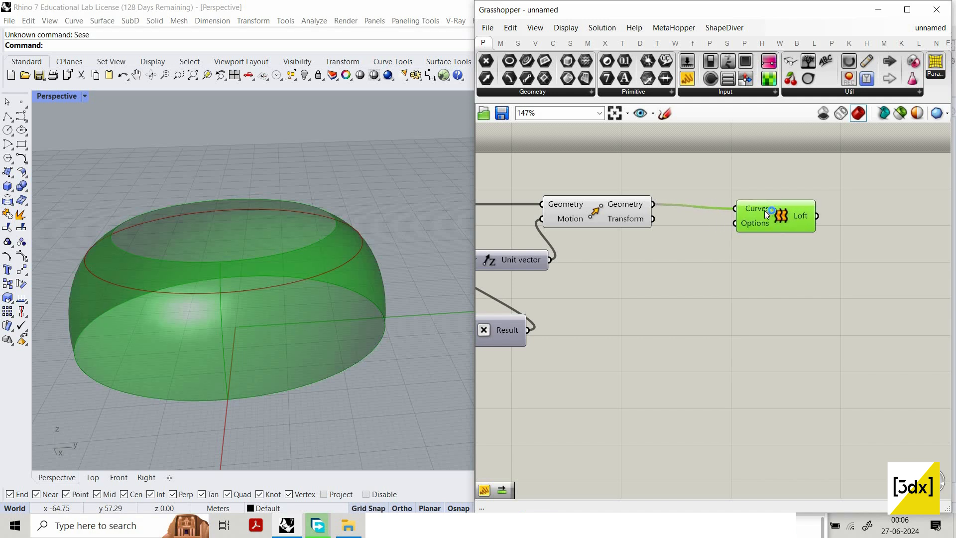
Step: Try flattening the Move component's Geometry output and undo it
right_click(642, 204)
click(667, 267)
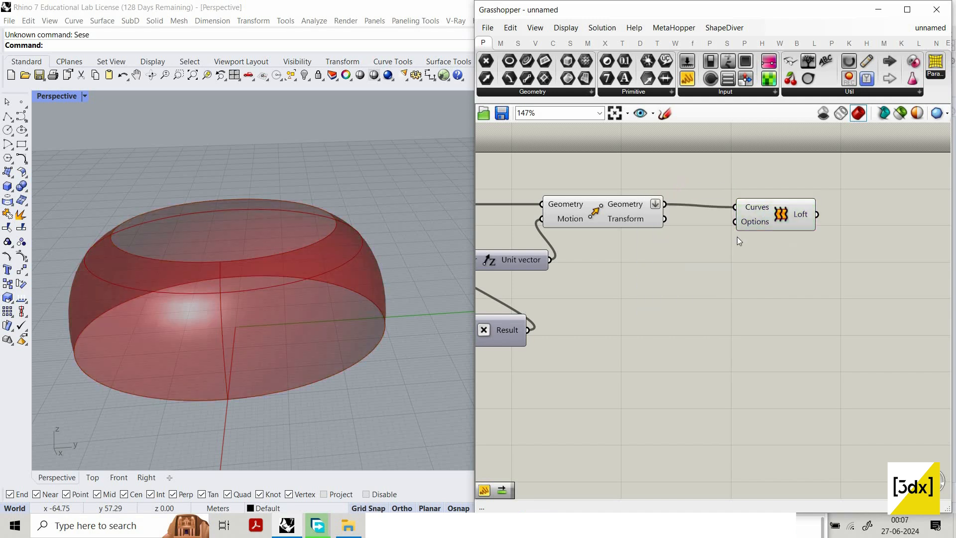
key(ctrl+z)
Step: Reshape the second Graph Mapper's Bezier curve by lowering its first handle and raising its end point slightly
scroll(824, 245, down, 3)
scroll(798, 238, up, 1)
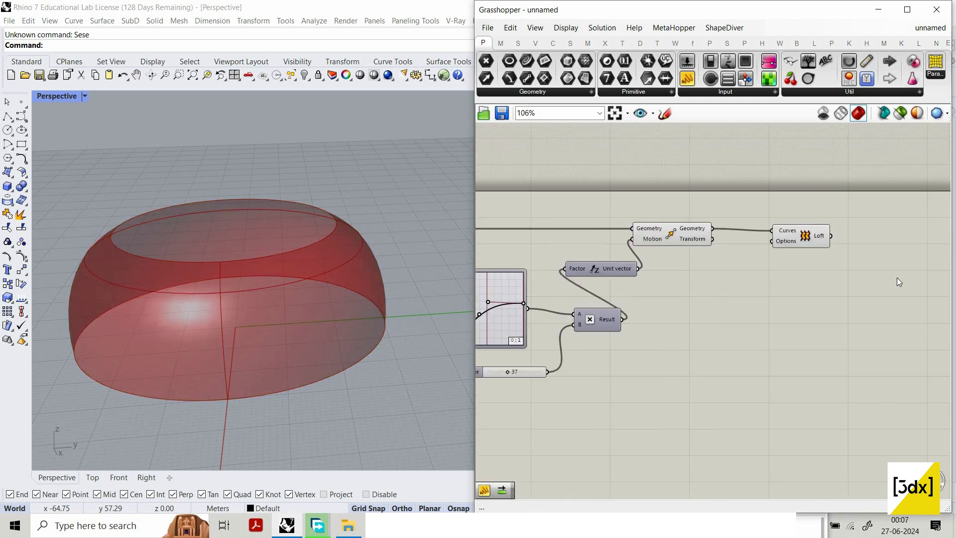
scroll(803, 233, up, 1)
drag(802, 234, 805, 231)
scroll(728, 286, down, 4)
right_drag(676, 300, 846, 288)
scroll(747, 296, up, 5)
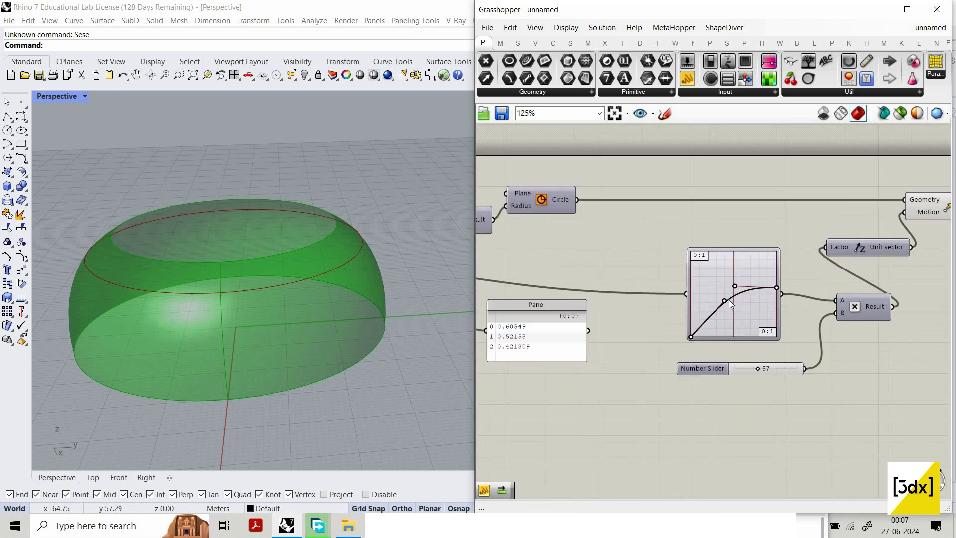
mouse_move(725, 301)
mouse_down()
mouse_move(697, 301)
mouse_move(712, 290)
mouse_move(716, 310)
mouse_up()
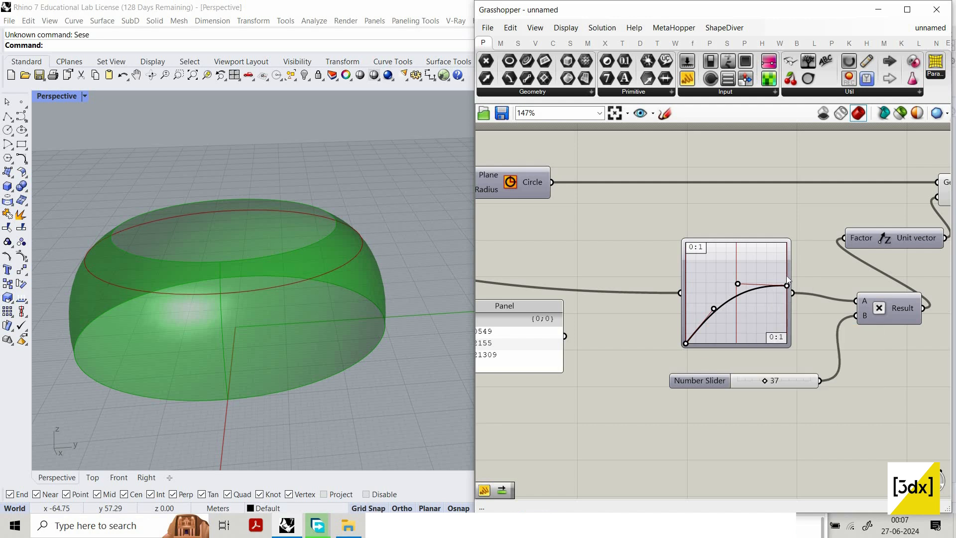
drag(786, 275, 787, 272)
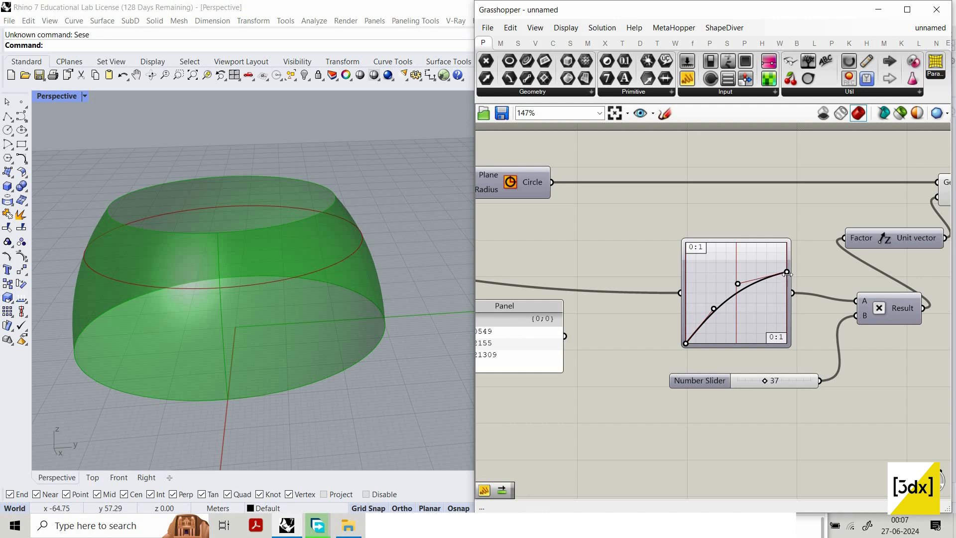
drag(787, 273, 787, 275)
scroll(766, 276, down, 8)
scroll(766, 286, up, 6)
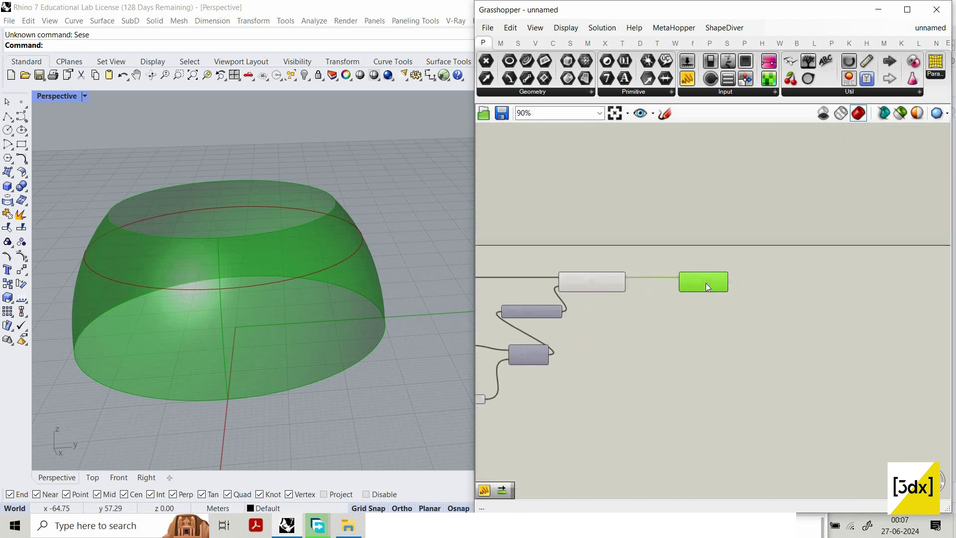
double_click(774, 286)
double_click(773, 287)
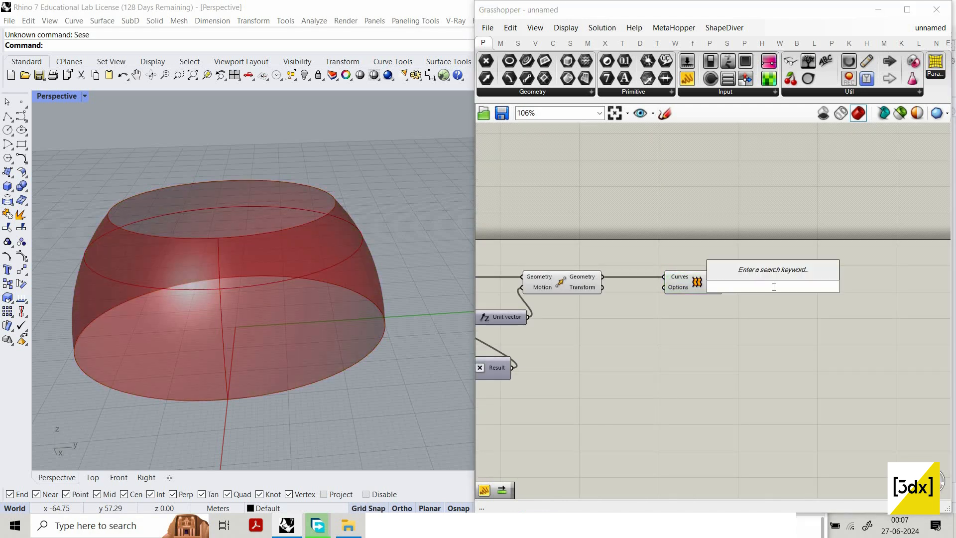
text(brep)
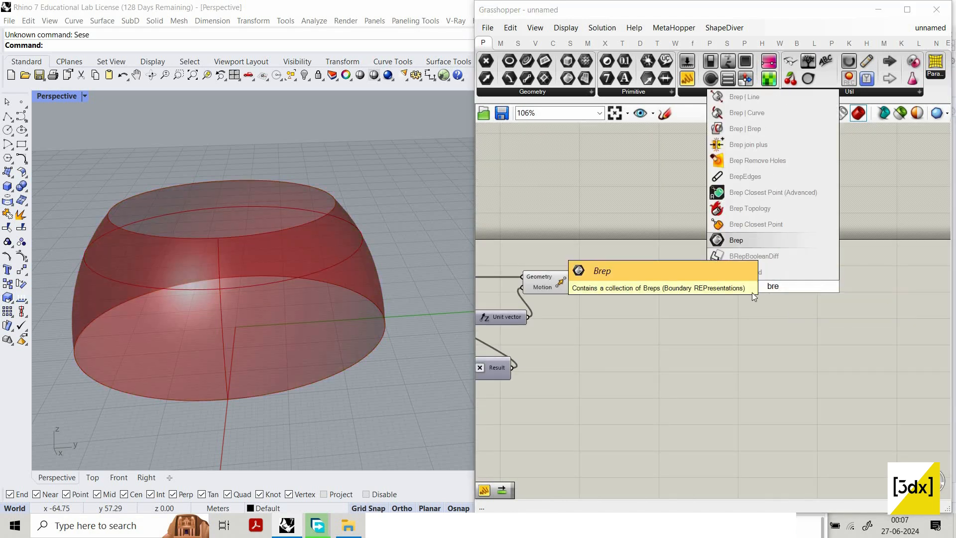
key(Return)
scroll(692, 270, up, 2)
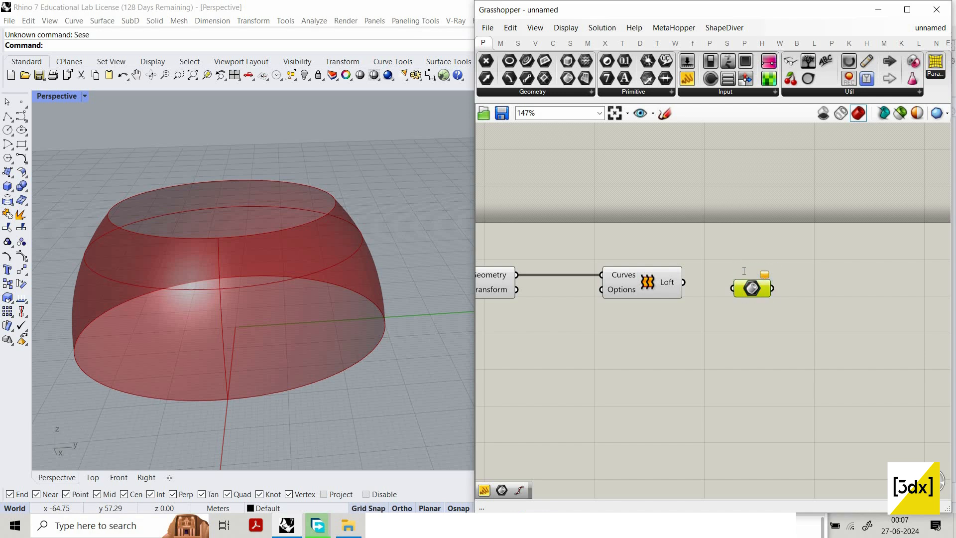
key(Delete)
double_click(743, 271)
text(c)
click(768, 302)
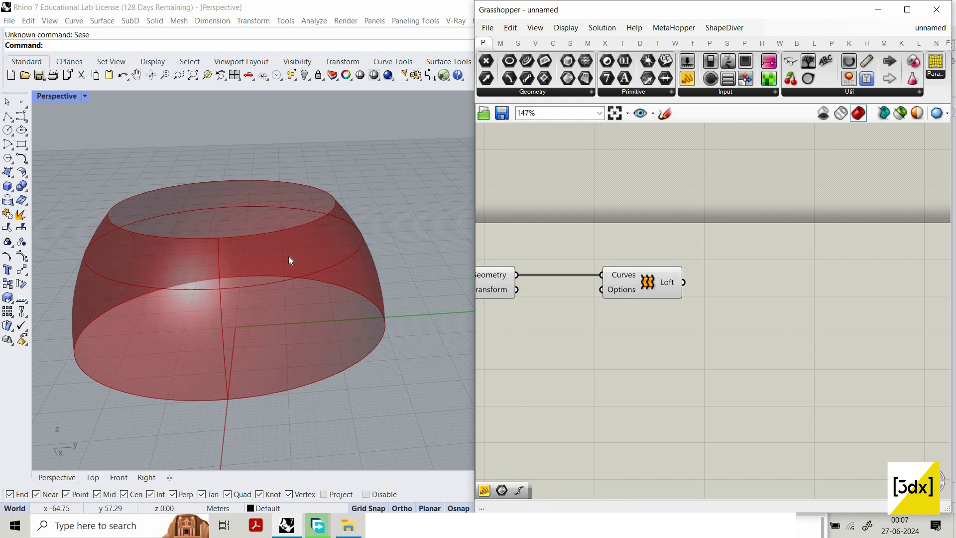
right_drag(251, 219, 271, 263)
scroll(284, 223, down, 5)
scroll(316, 222, up, 4)
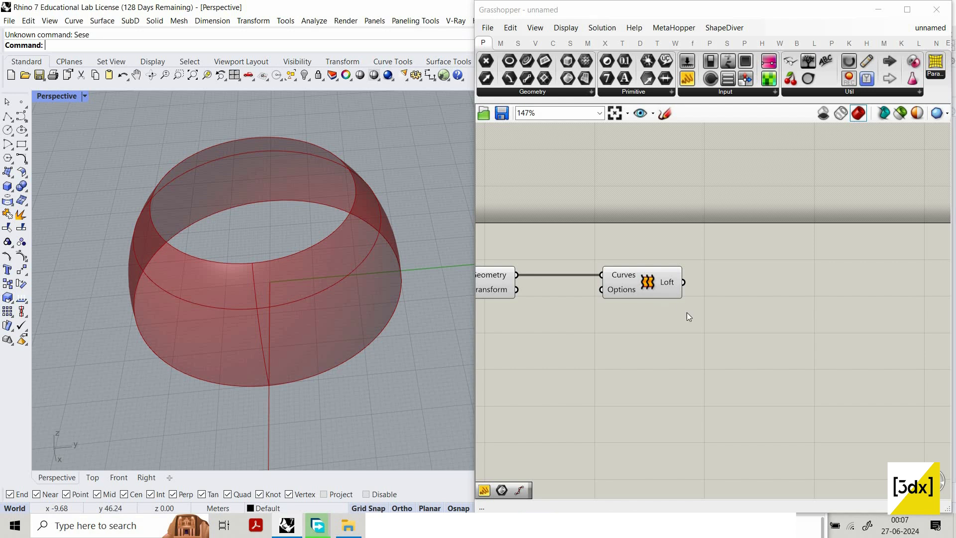
scroll(604, 382, down, 2)
double_click(604, 382)
text(lid)
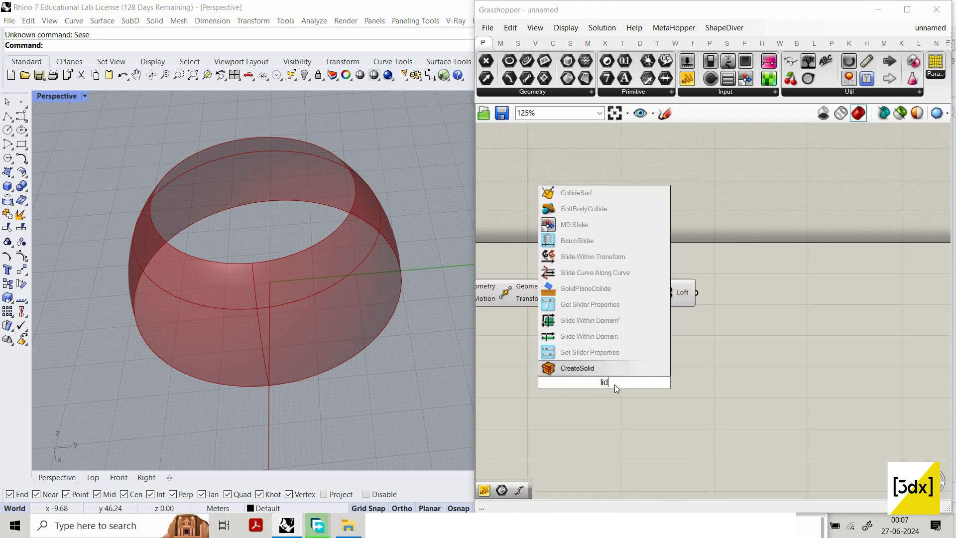
key(Escape)
Step: Add a List Item component below the Loft and connect the Move component's Geometry output to its List input
double_click(614, 384)
text(list item)
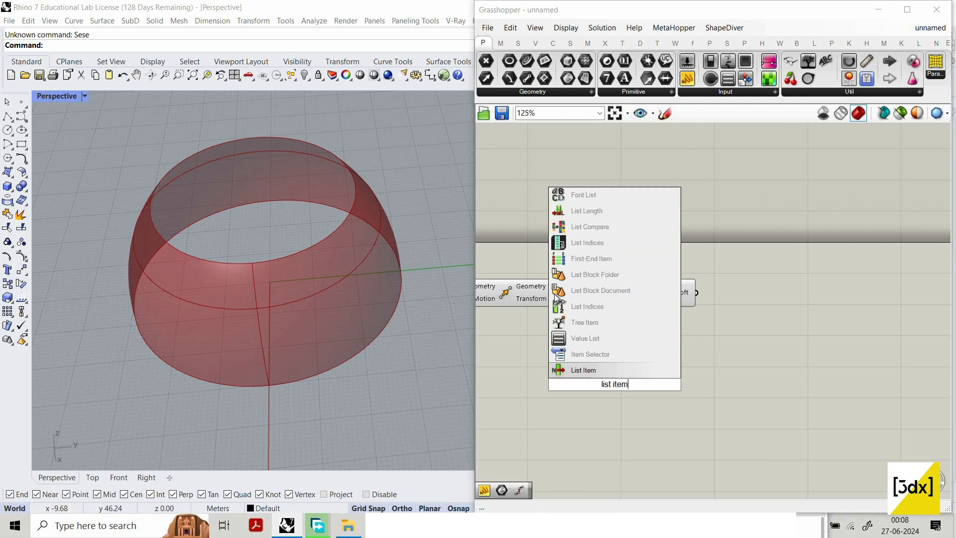
click(592, 370)
drag(554, 286, 643, 390)
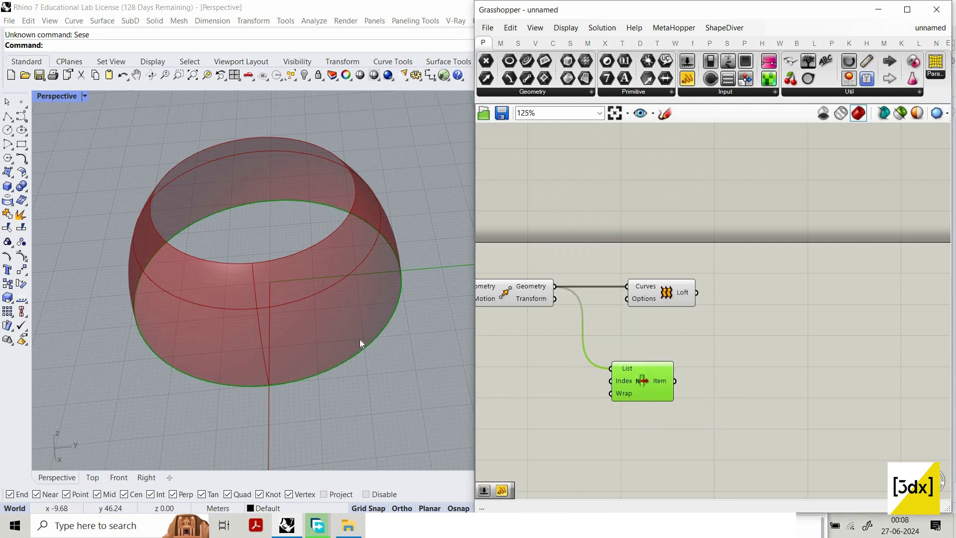
Step: Move the List Item component further down and duplicate it with its geometry connection
scroll(364, 293, down, 4)
scroll(362, 335, up, 4)
scroll(296, 296, down, 3)
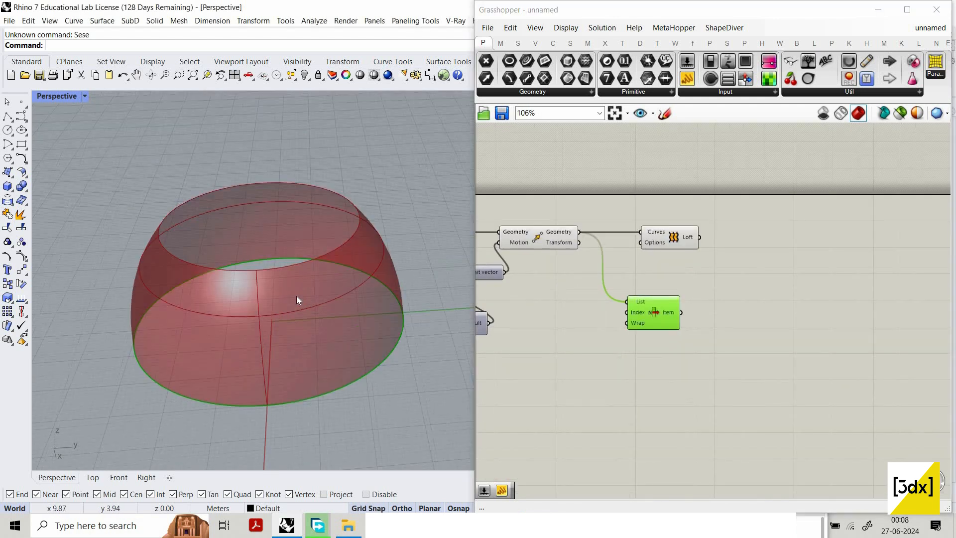
scroll(434, 330, up, 2)
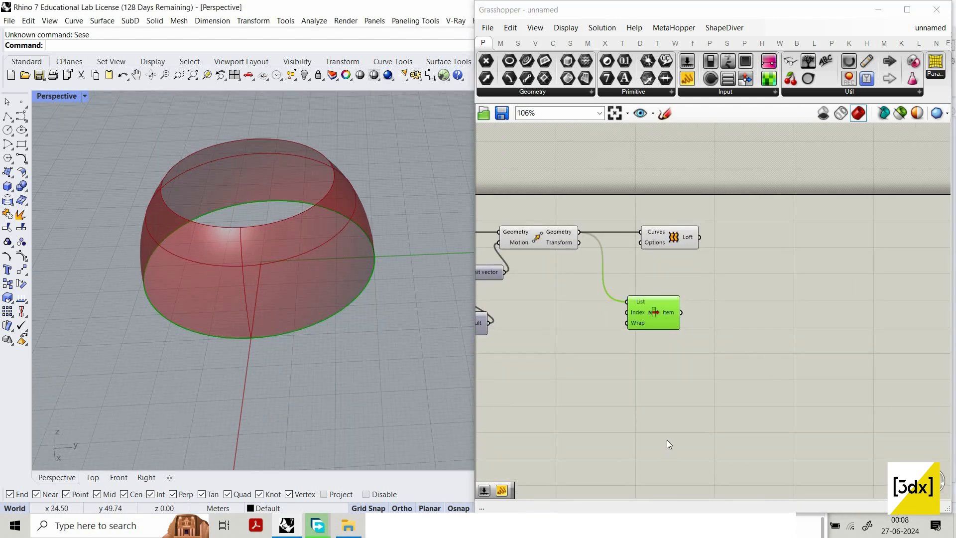
drag(657, 325, 660, 442)
key(ctrl+c)
key(ctrl+v)
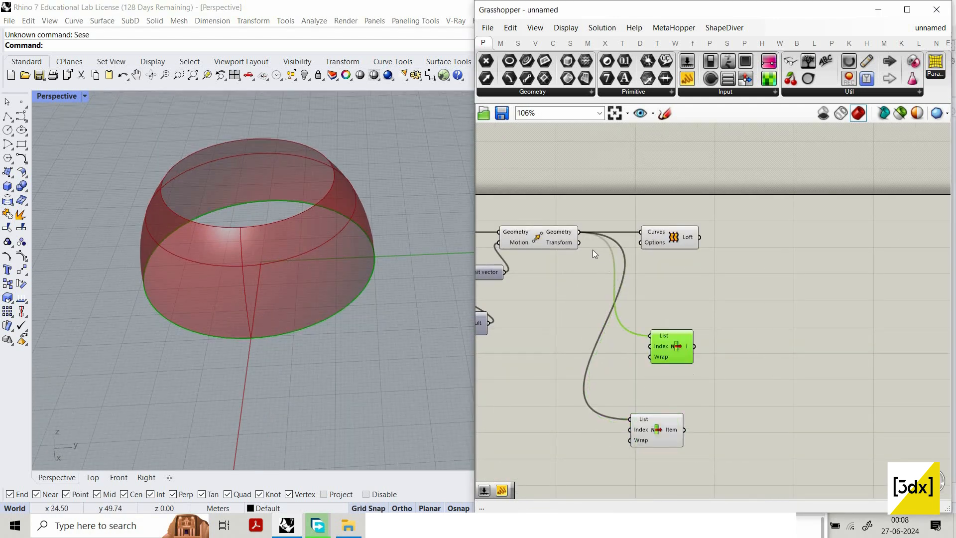
Step: Reverse the List input of the duplicated List Item so it picks the topmost circle
scroll(662, 321, up, 4)
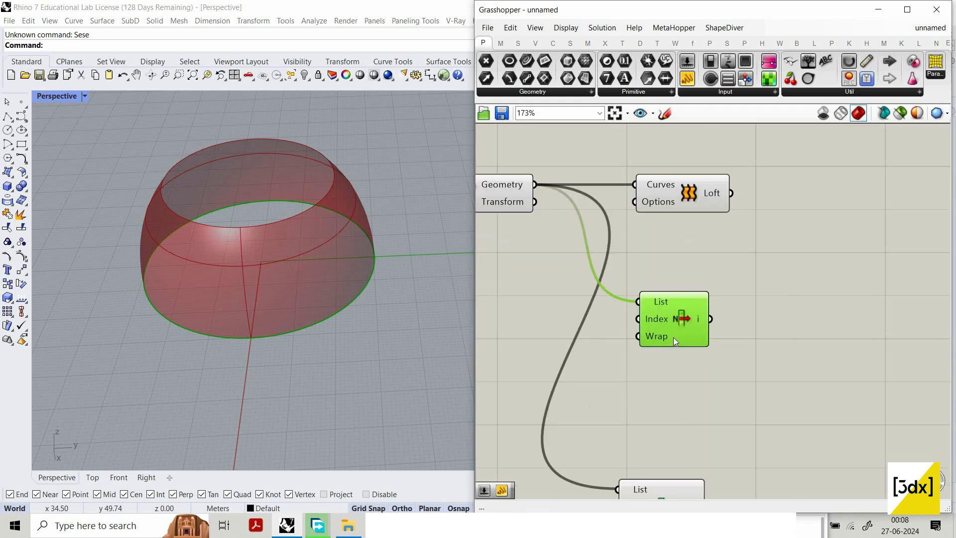
right_click(653, 293)
click(685, 367)
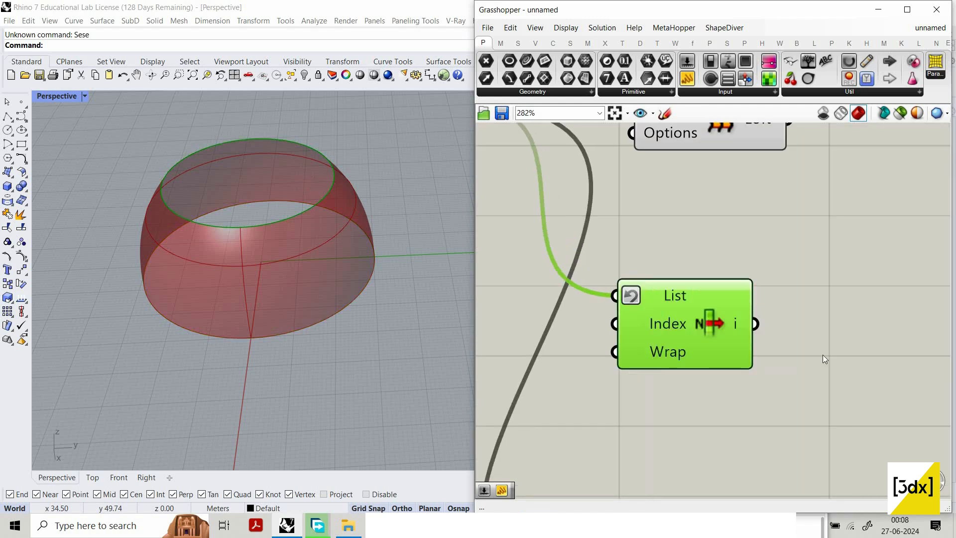
Step: Align the Loft and both List Item components along their left edges
scroll(775, 329, down, 3)
click(796, 457)
scroll(753, 327, down, 1)
drag(804, 470, 685, 294)
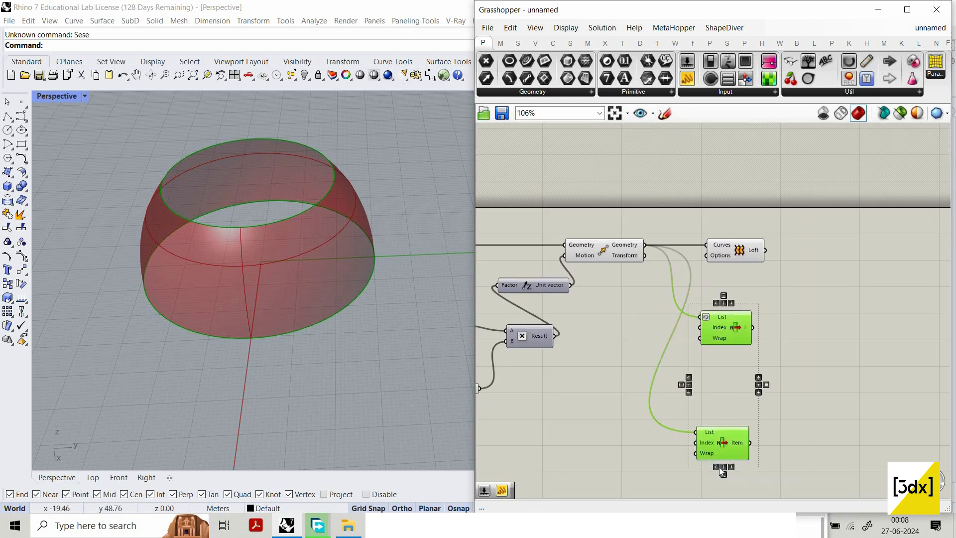
drag(722, 459, 727, 468)
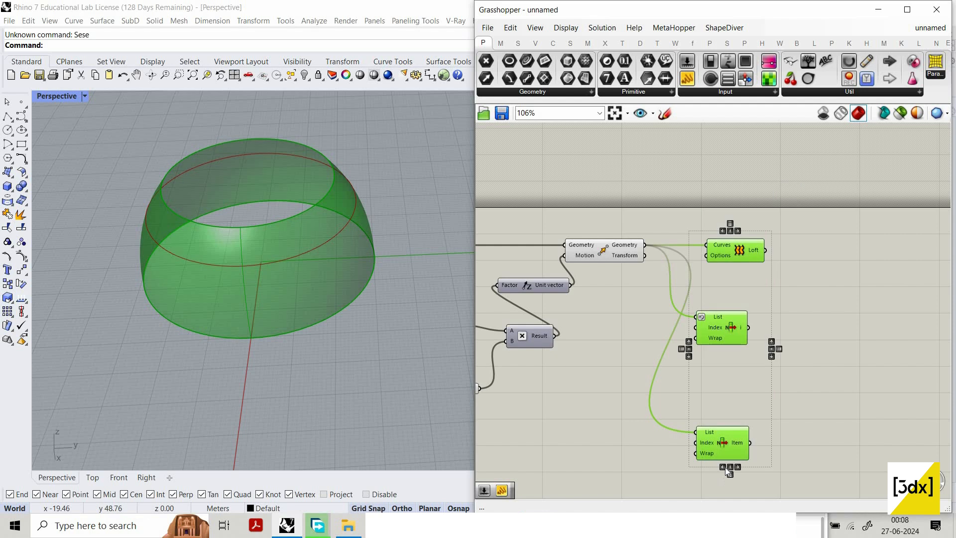
click(722, 230)
Step: Add an Offset Curve component and connect the output of the reversed List Item to its Curve input
right_drag(628, 286, 530, 251)
click(640, 330)
scroll(639, 323, up, 9)
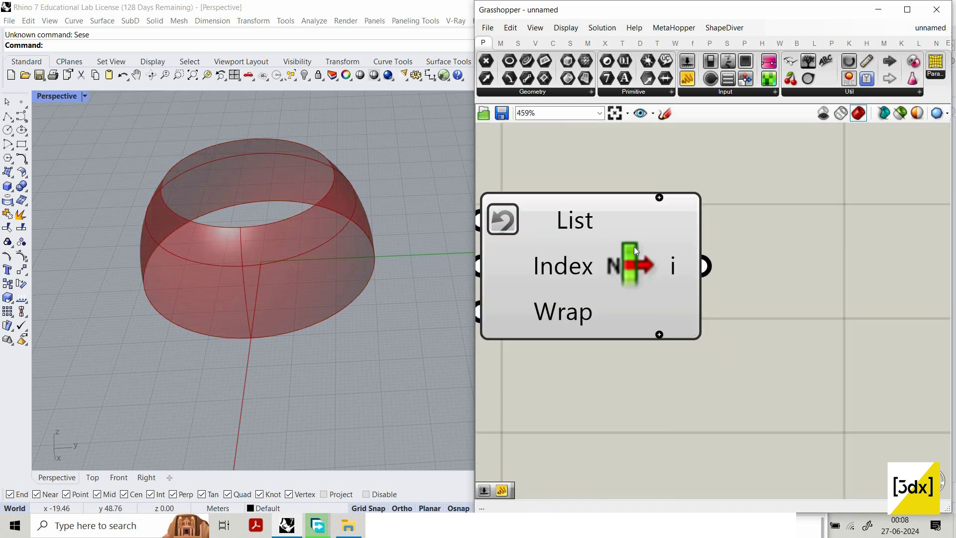
scroll(707, 340, down, 10)
double_click(716, 339)
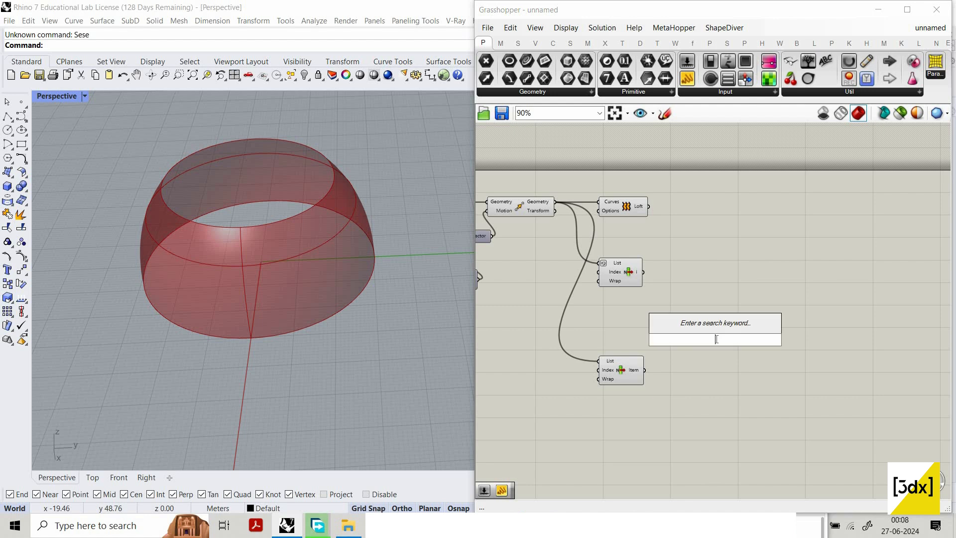
text(offse)
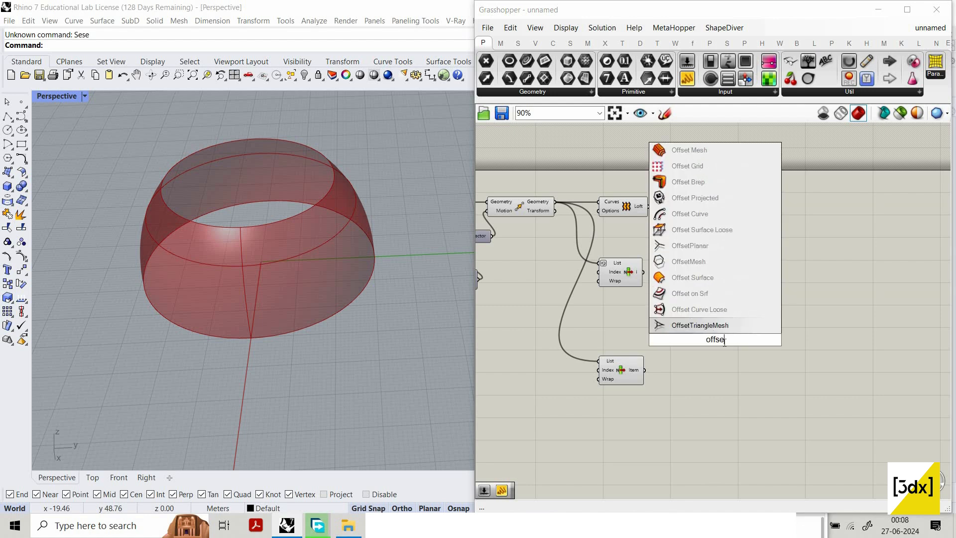
text(t)
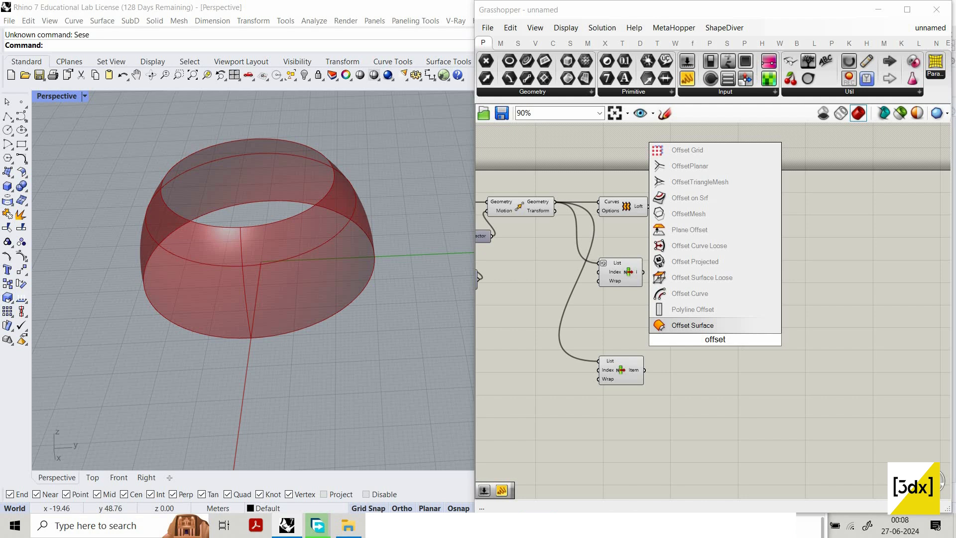
text( c)
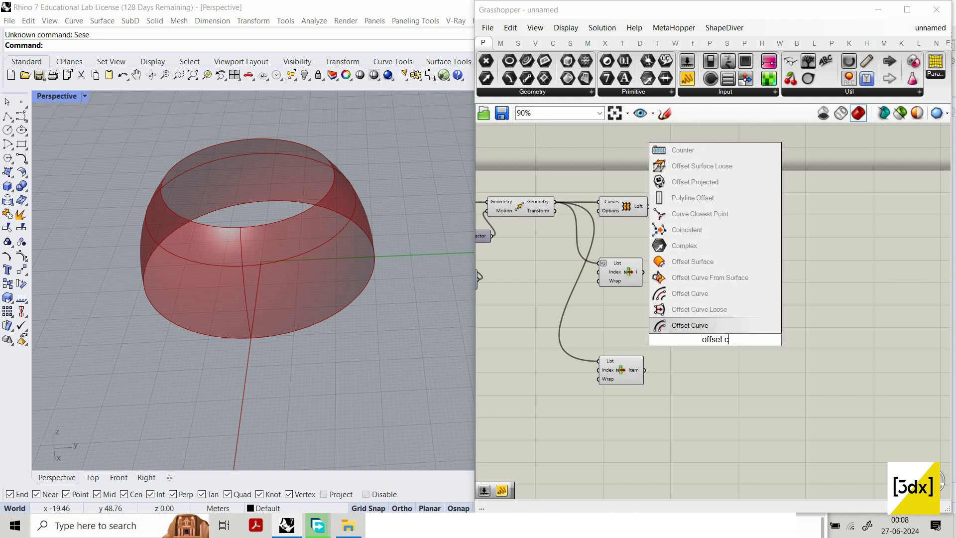
text(urve)
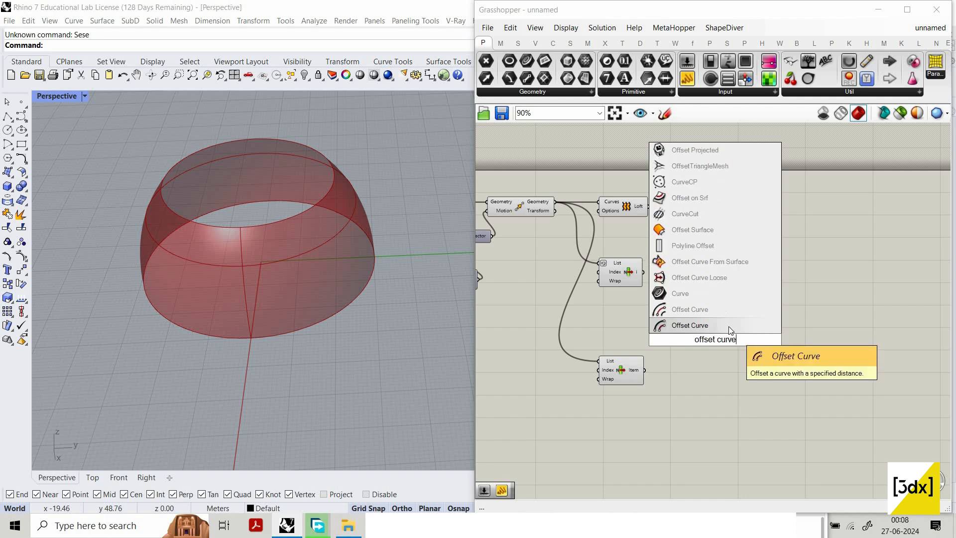
click(685, 322)
scroll(657, 321, up, 3)
drag(616, 244, 731, 279)
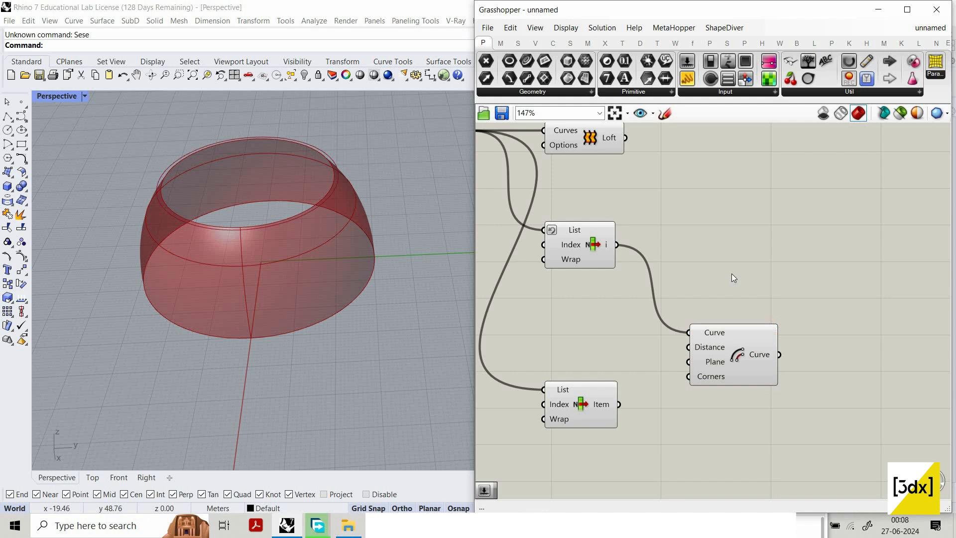
Step: Add a number slider set to 0.4 and connect it to the Offset Curve's Distance input
double_click(527, 307)
text(0.4)
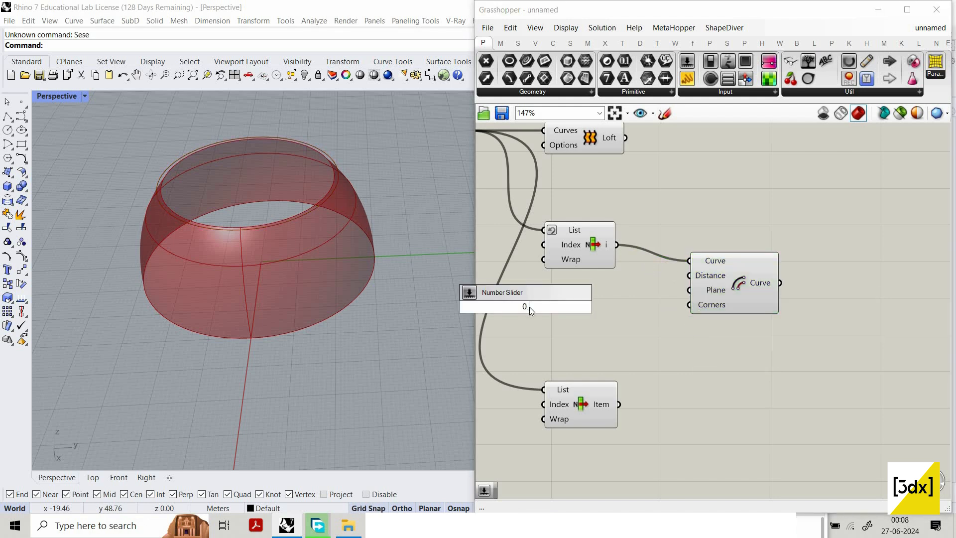
key(Return)
drag(601, 307, 689, 277)
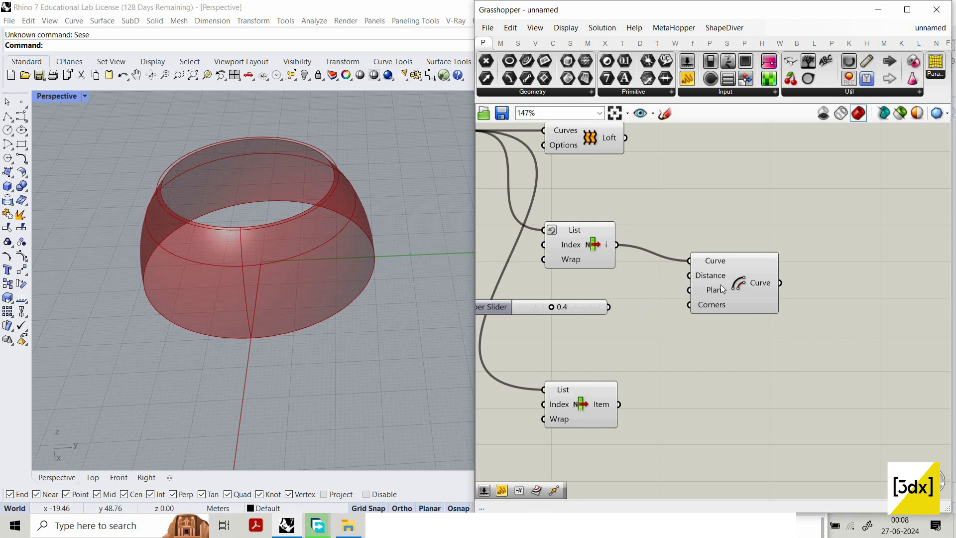
Step: Negate the Offset Curve's Distance input with an expression and inspect the offset of the top circle in the Rhino viewport
scroll(307, 165, up, 8)
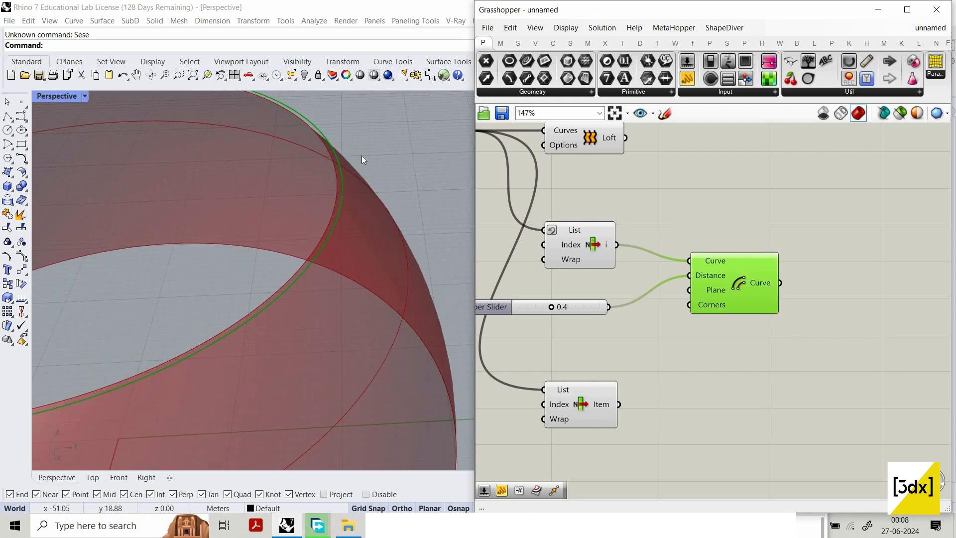
scroll(736, 268, up, 3)
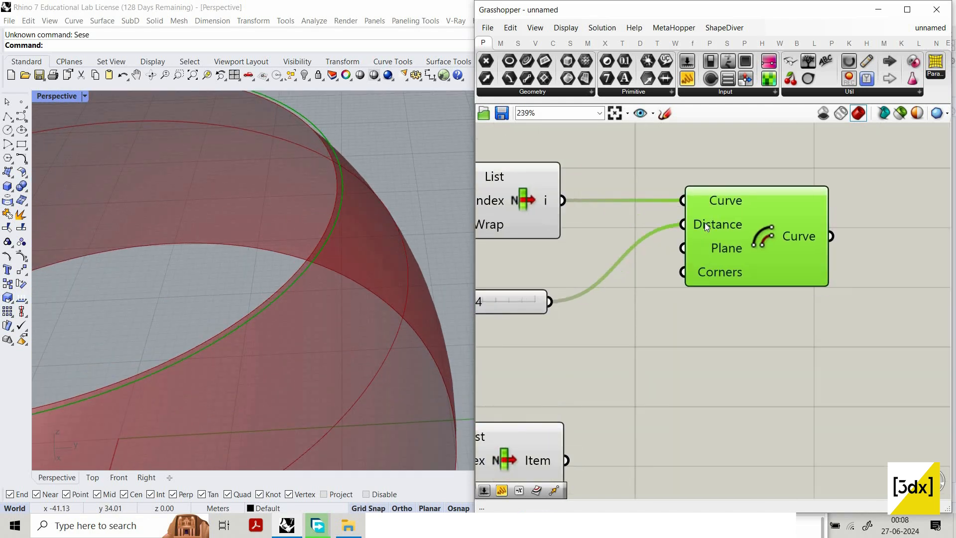
right_click(703, 224)
mouse_move(777, 338)
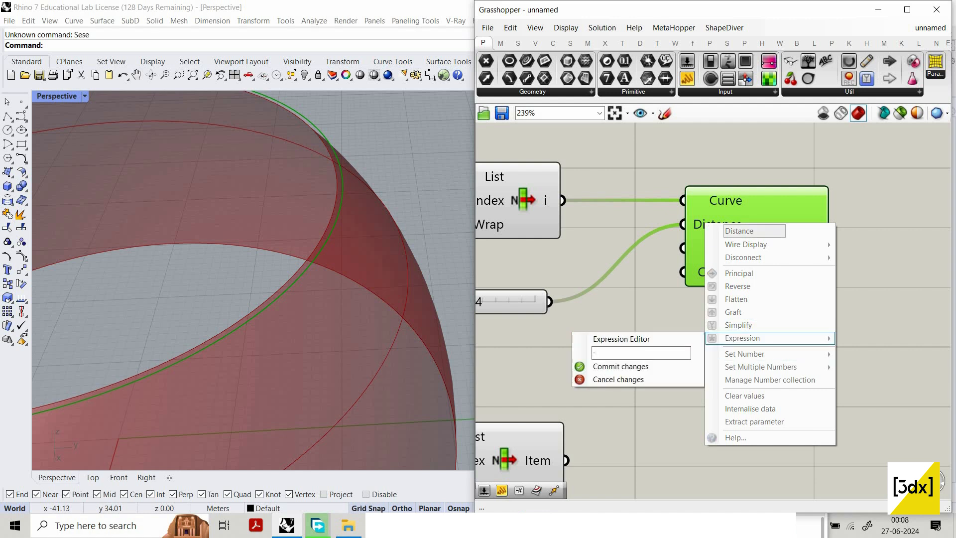
click(620, 367)
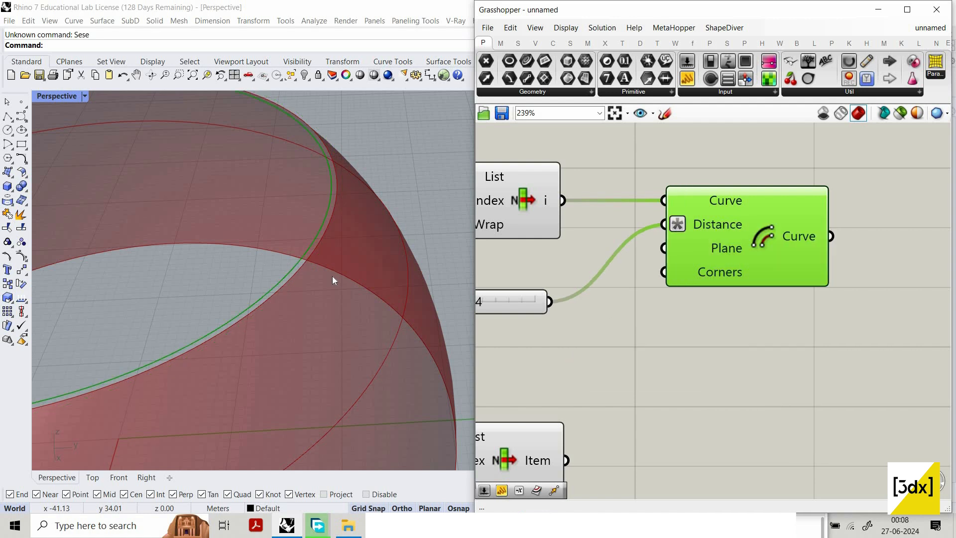
scroll(379, 288, down, 2)
scroll(304, 317, down, 4)
scroll(329, 309, up, 4)
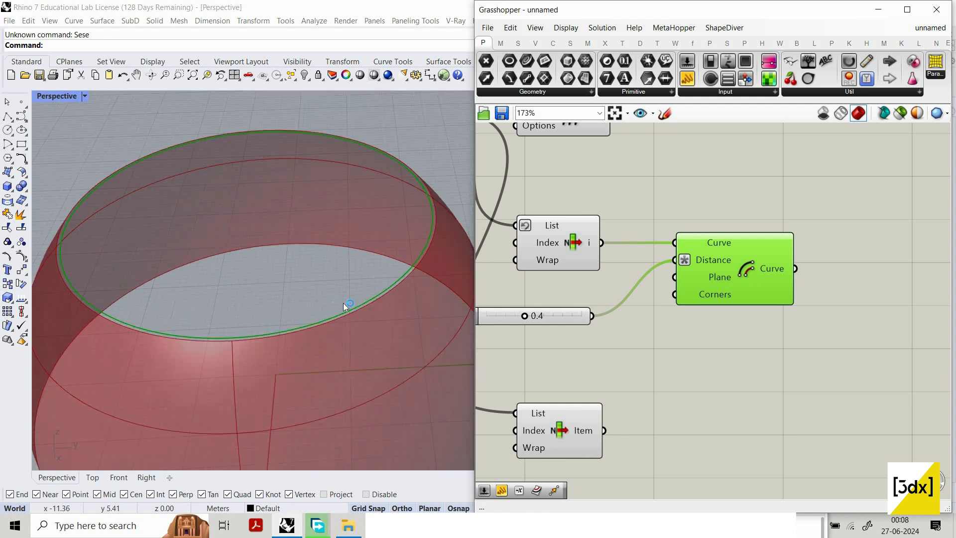
scroll(332, 305, down, 4)
scroll(405, 227, up, 3)
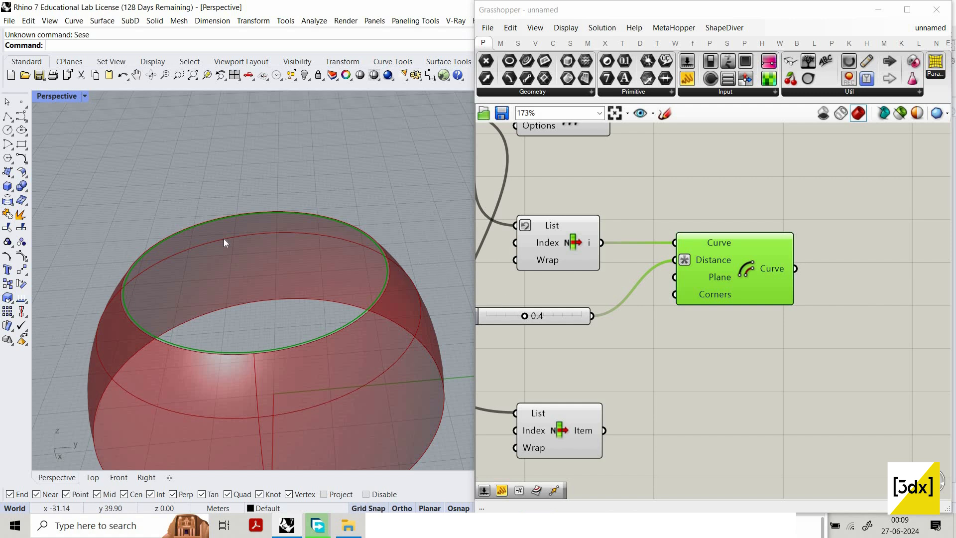
Step: Duplicate the Offset Curve beside the lower List Item and replace its Curve source with that List Item's output
scroll(647, 244, down, 2)
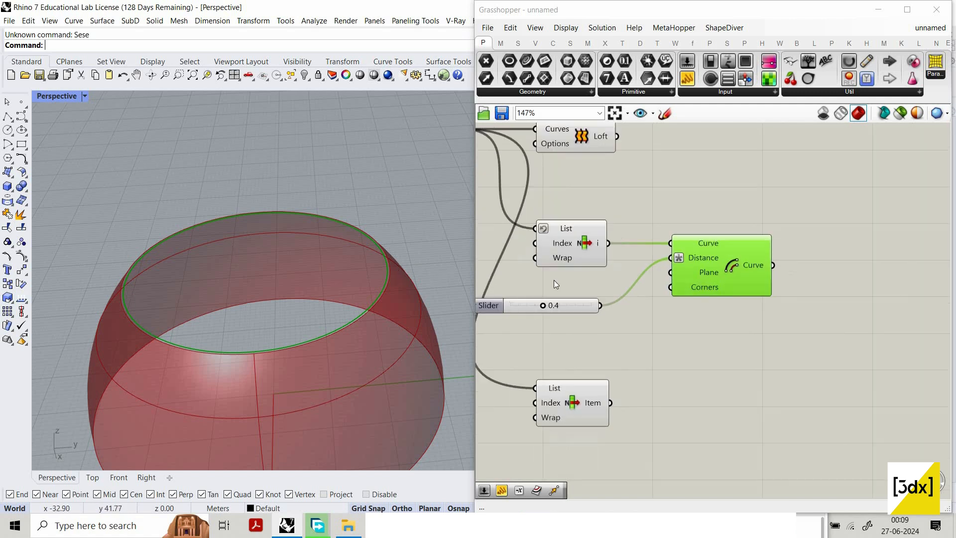
scroll(652, 280, up, 2)
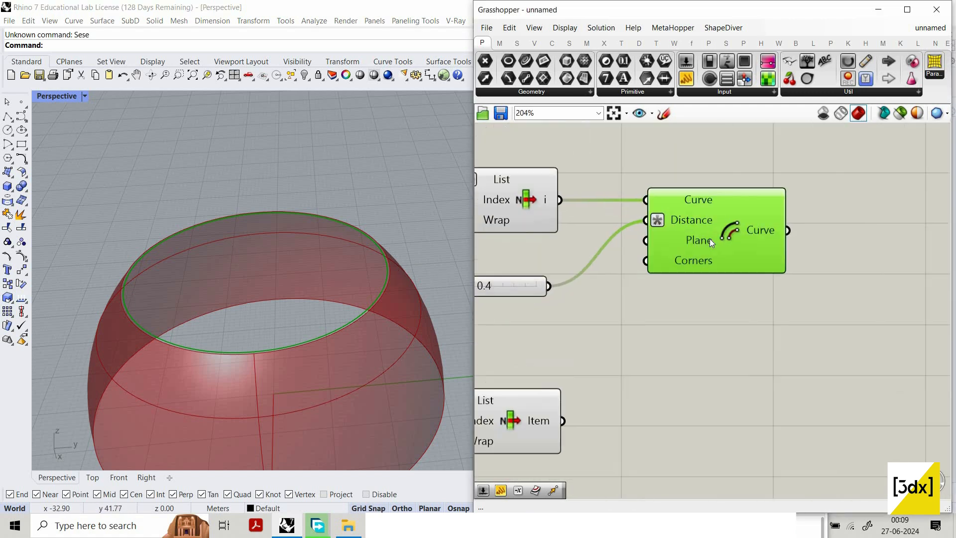
key(ctrl+c)
key(ctrl+v)
click(637, 271)
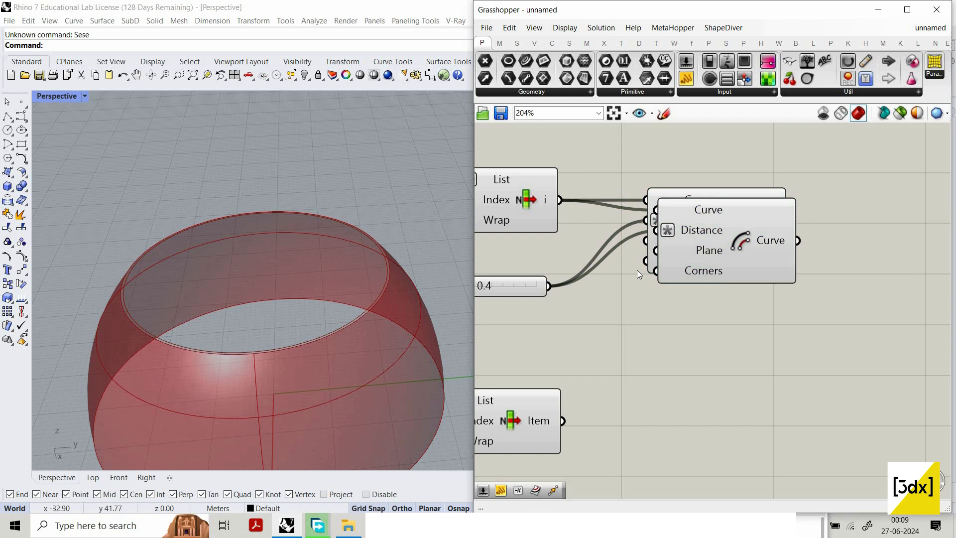
drag(697, 249, 684, 436)
scroll(592, 348, down, 2)
right_drag(597, 382, 612, 335)
scroll(597, 343, up, 2)
drag(584, 356, 663, 316)
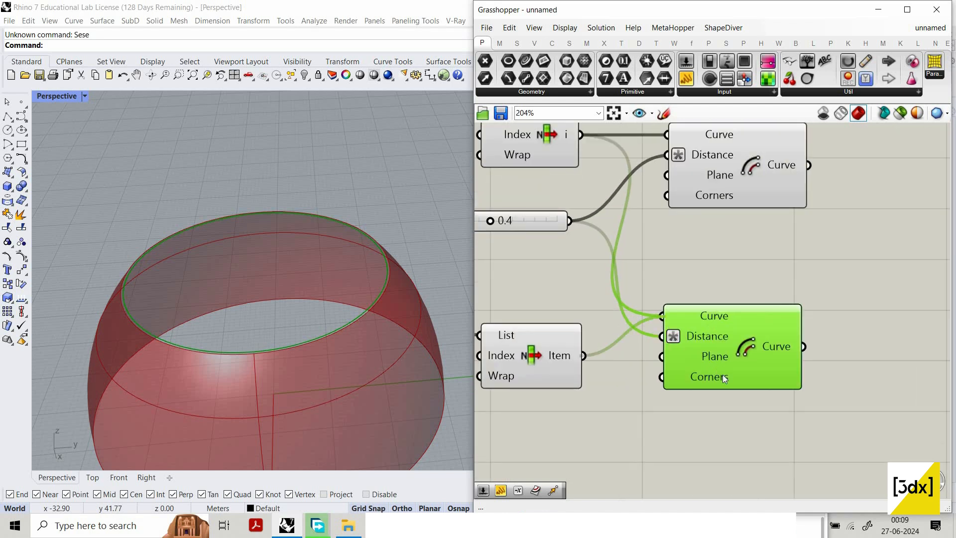
drag(721, 374, 727, 414)
drag(659, 369, 667, 376)
scroll(545, 405, down, 3)
scroll(545, 404, up, 2)
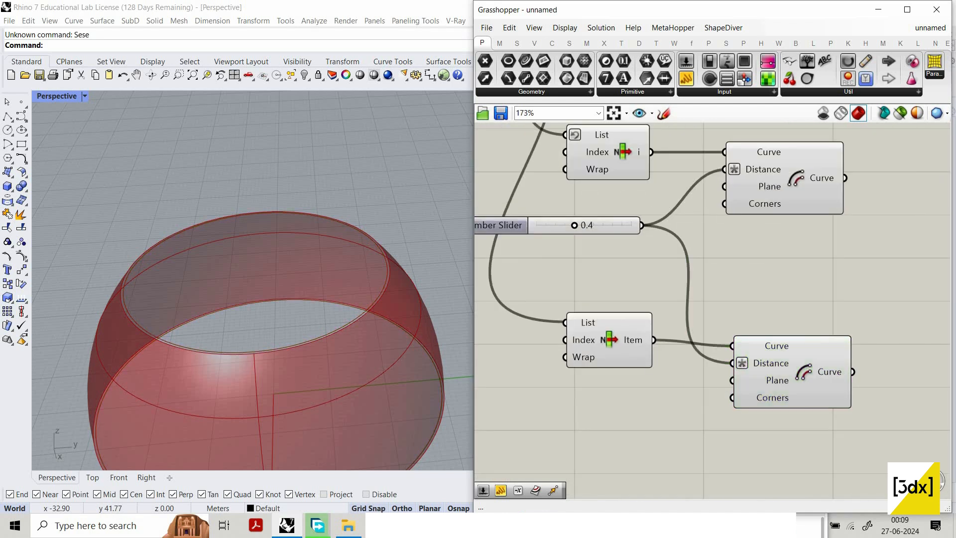
Step: Add a number slider set to 1.85 and connect it to the duplicated Offset Curve's Distance input in place of the 0.4 slider
double_click(545, 404)
text(1.85)
key(Return)
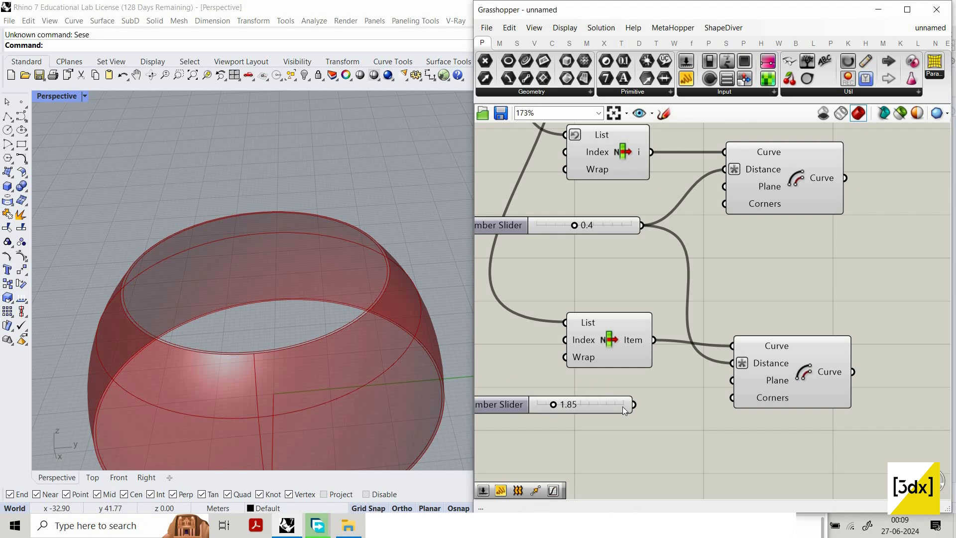
drag(633, 404, 736, 364)
click(797, 369)
Step: Add a second Loft component and connect both Offset Curve outputs to its Curves input
scroll(832, 294, down, 3)
click(833, 296)
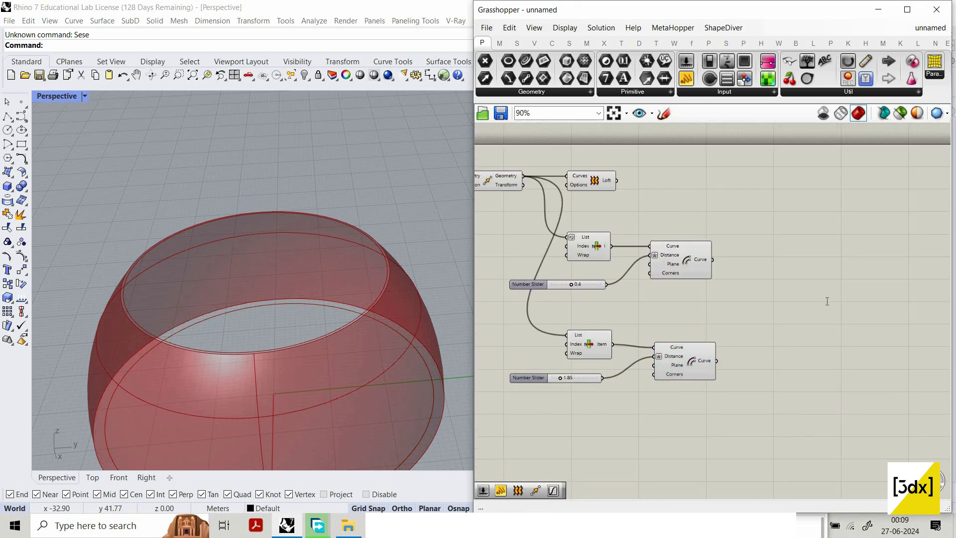
double_click(833, 297)
text(loft)
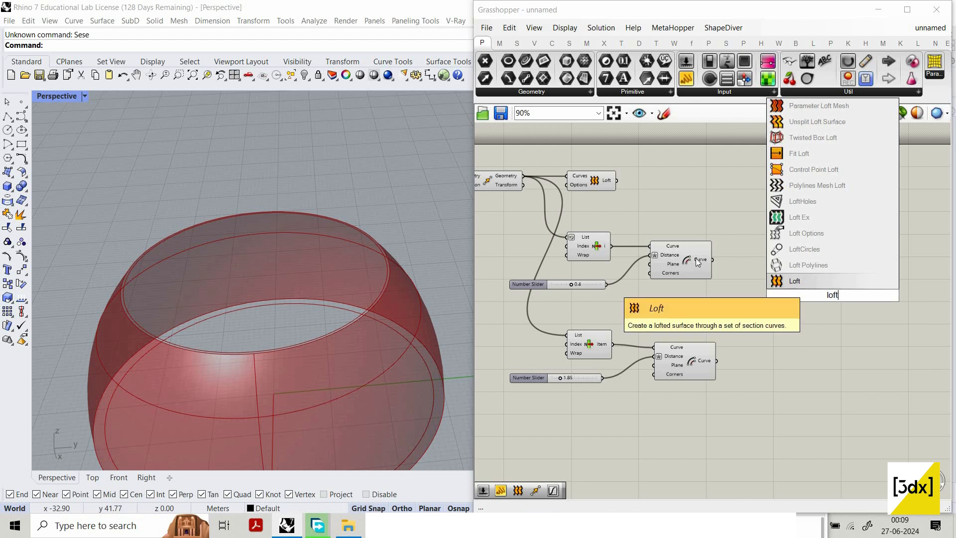
key(Return)
drag(712, 260, 696, 346)
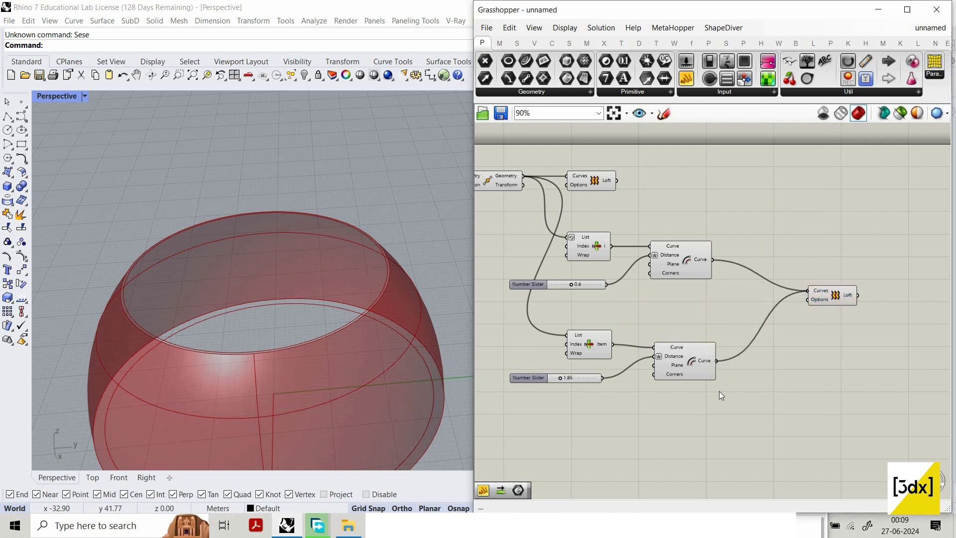
Step: Turn off the preview of both Offset Curve components
scroll(692, 344, down, 3)
scroll(721, 370, up, 3)
drag(711, 380, 642, 234)
right_click(690, 201)
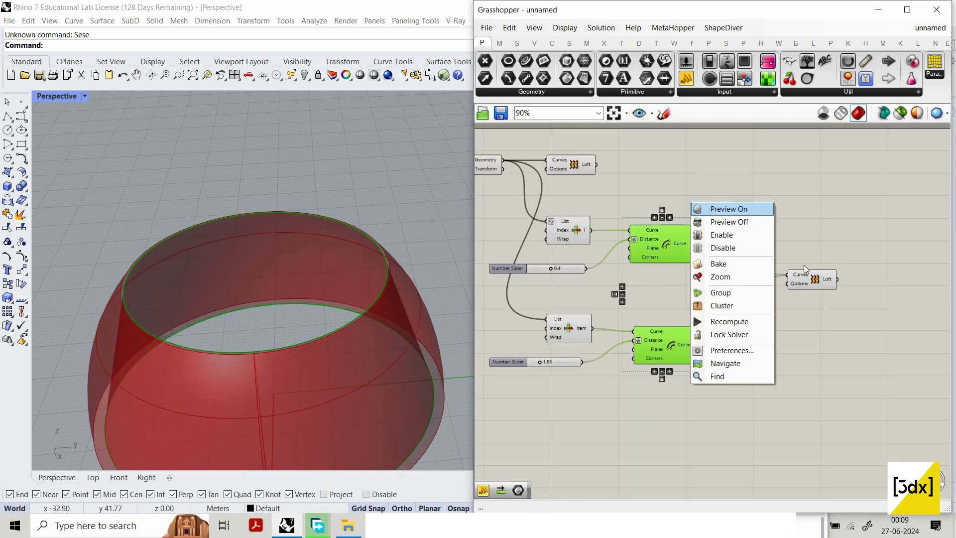
click(719, 222)
Step: Move the new Loft up and place the original Loft directly above it
drag(817, 276, 793, 180)
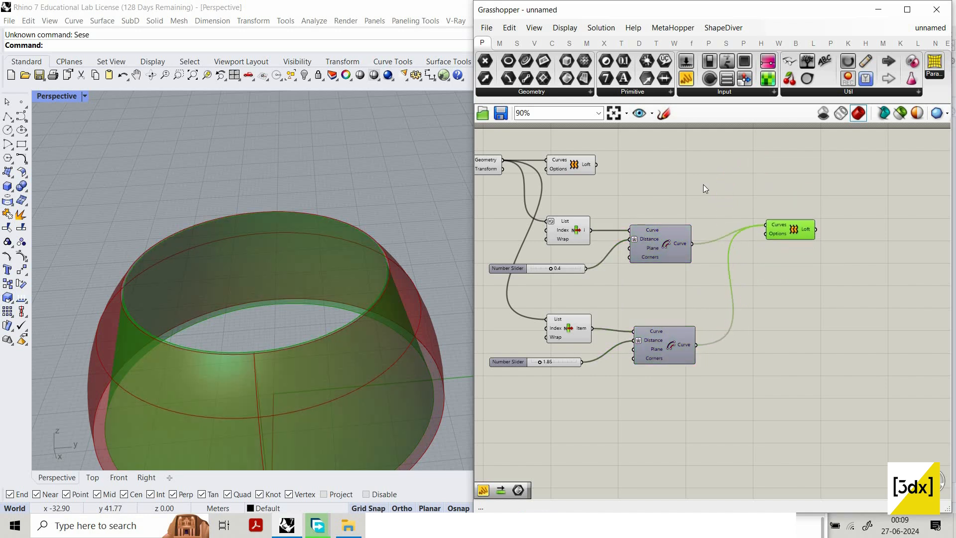
drag(580, 156, 802, 160)
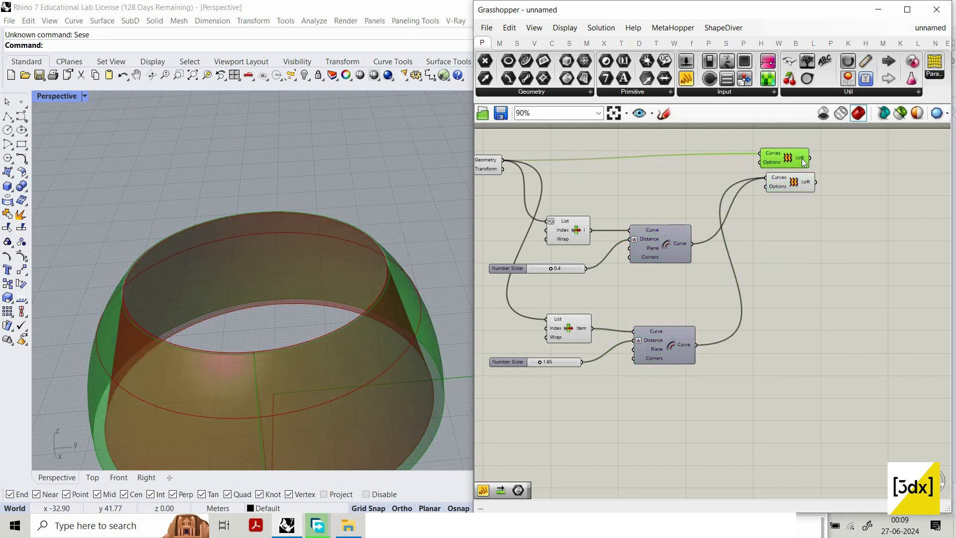
scroll(816, 162, down, 3)
scroll(836, 157, up, 5)
Step: Add a Cap Holes component for the outer Loft, then duplicate it and connect the copy to the inner Loft
double_click(790, 161)
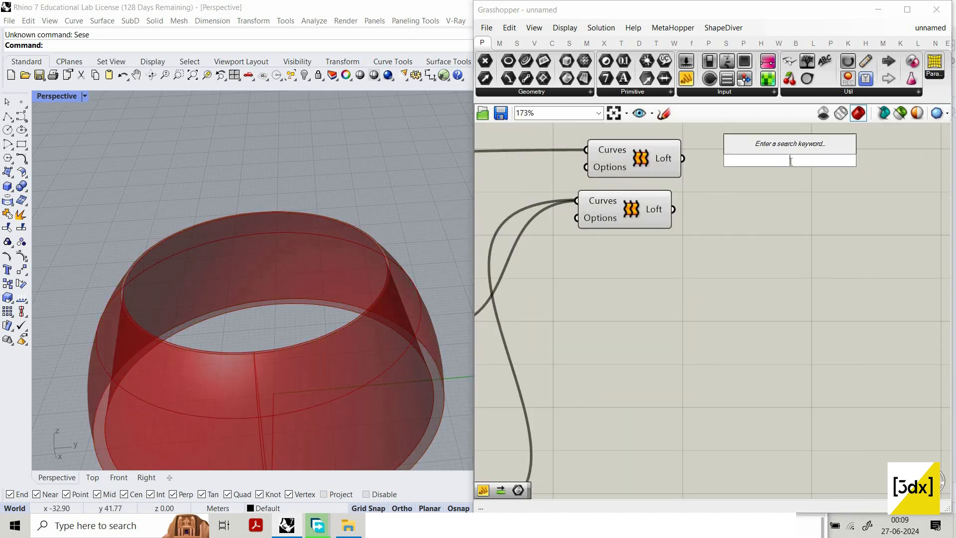
text(cap)
key(Return)
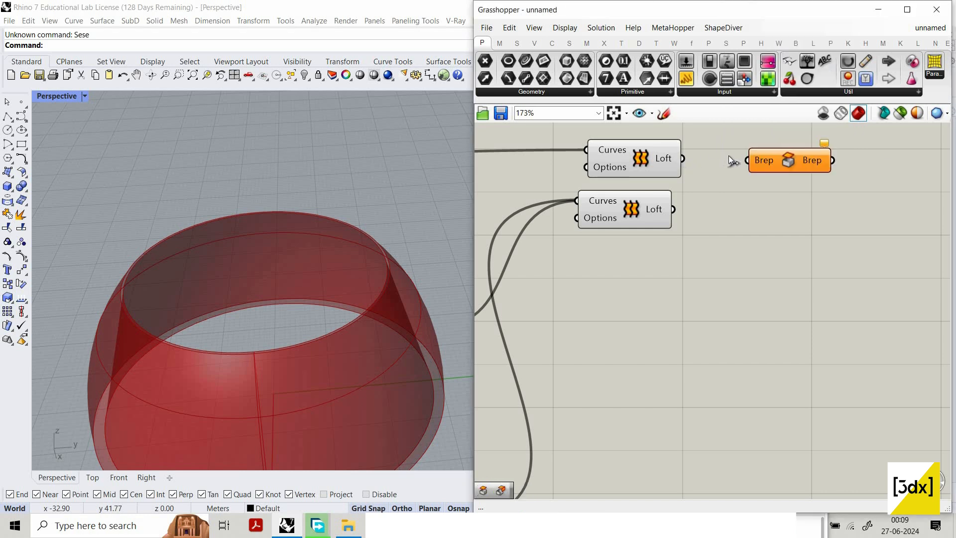
drag(683, 159, 792, 209)
click(802, 167)
key(ctrl+c)
key(ctrl+v)
drag(673, 209, 750, 210)
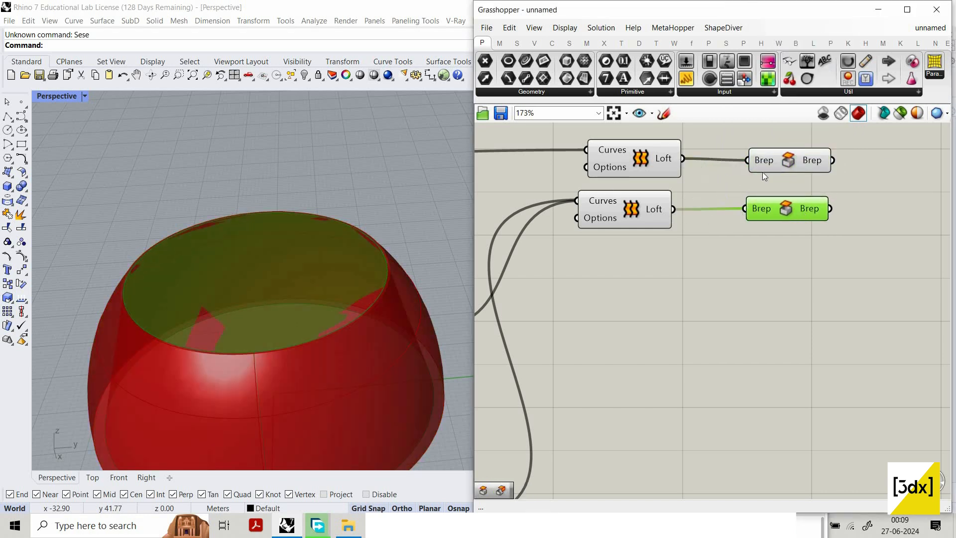
Step: Check the outer Cap Holes output with a temporary Panel, then delete the Panel
click(686, 78)
click(730, 147)
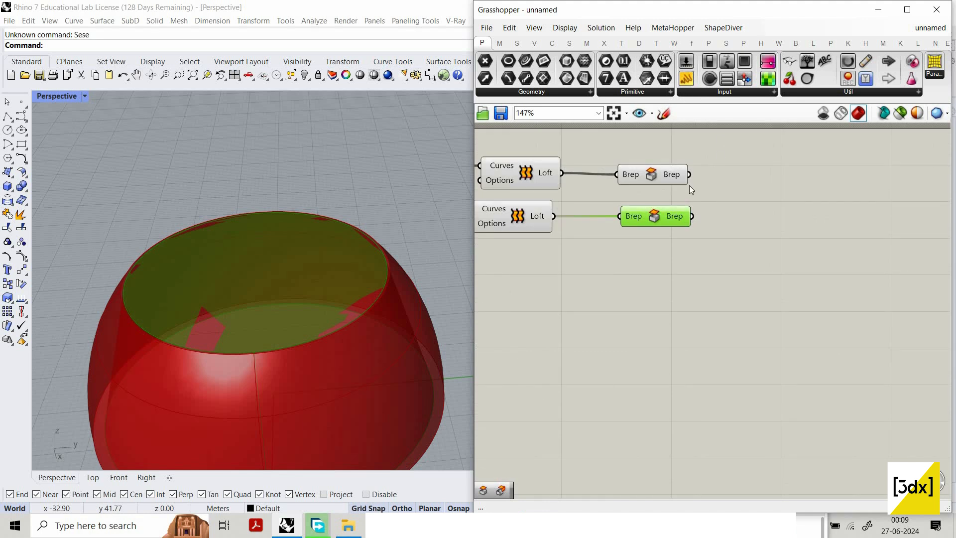
drag(689, 185, 676, 155)
mouse_move(777, 153)
mouse_down()
mouse_move(789, 149)
mouse_move(782, 163)
mouse_up()
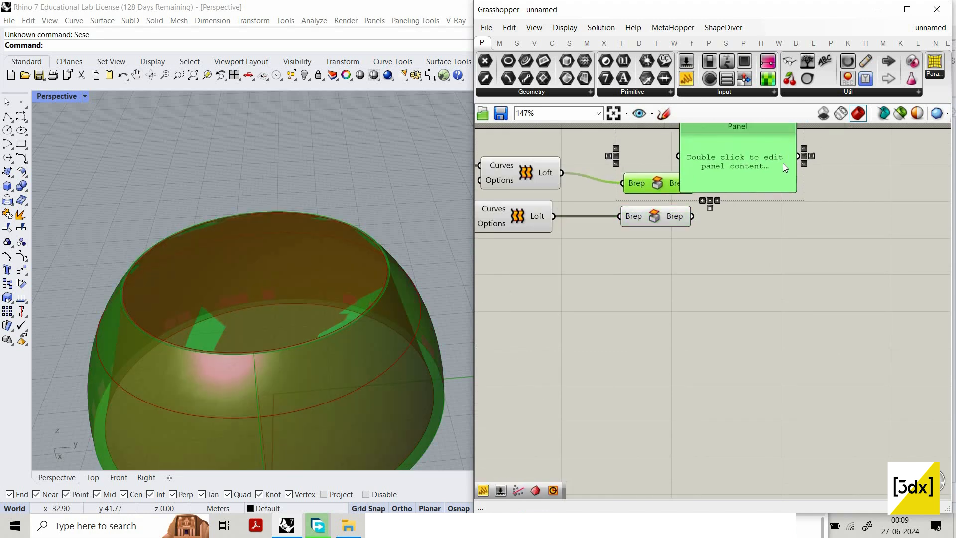
click(727, 204)
drag(700, 175, 679, 171)
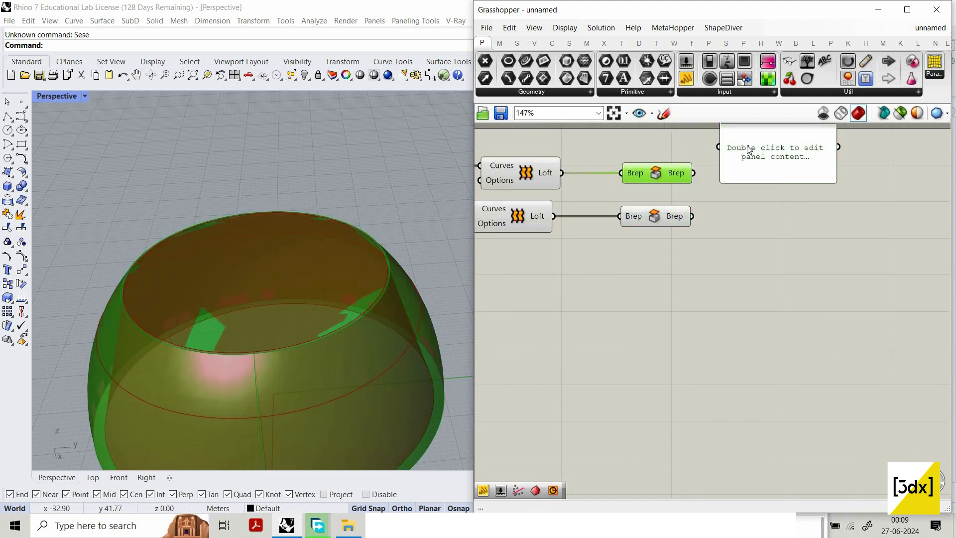
drag(718, 146, 692, 172)
drag(561, 173, 798, 216)
key(Delete)
Step: Turn off the preview of both Loft components
scroll(597, 167, down, 3)
right_drag(597, 165, 634, 161)
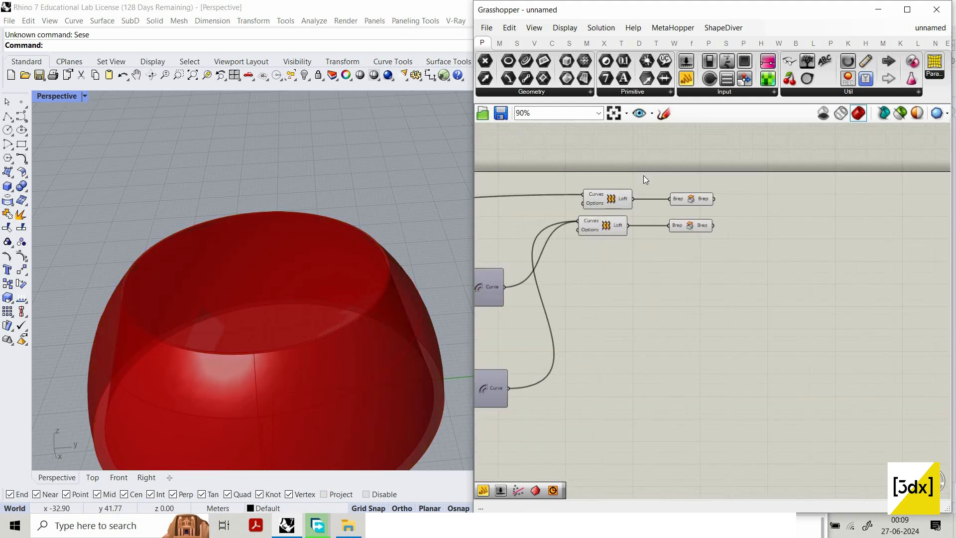
drag(645, 176, 601, 227)
middle_click(607, 204)
click(647, 181)
Step: Add a Solid Difference component with the outer Cap Holes output as Breps A and the inner Cap Holes output as Breps B
right_drag(786, 212, 704, 207)
scroll(704, 206, up, 3)
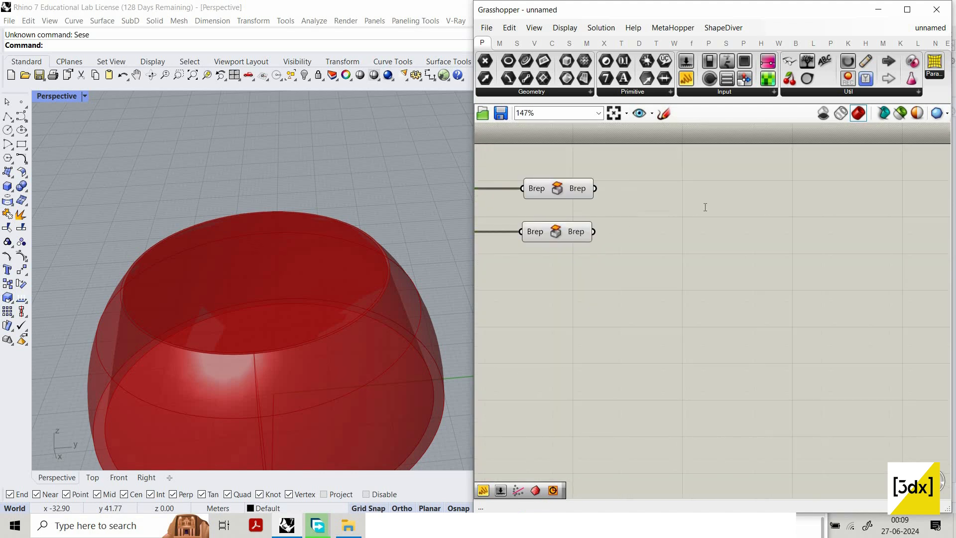
double_click(705, 207)
text(solid)
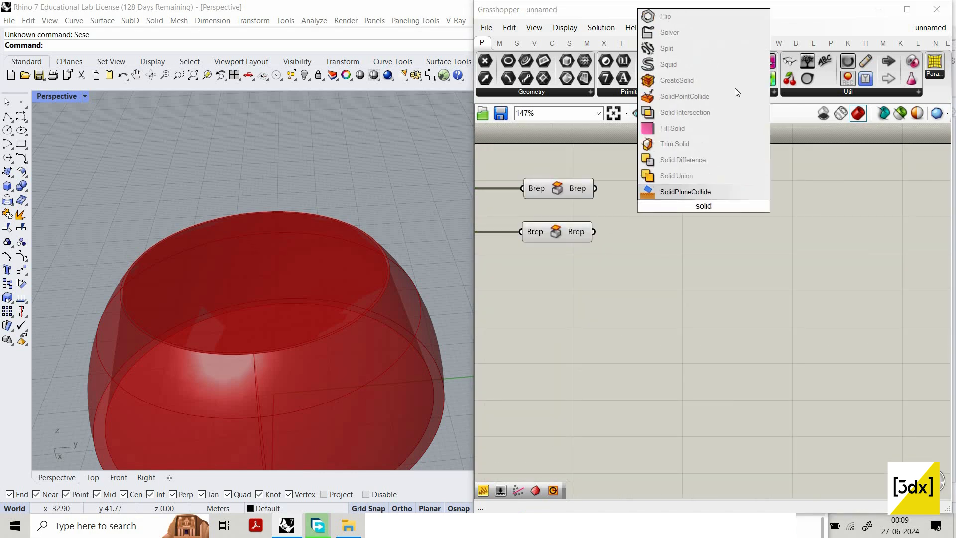
click(710, 170)
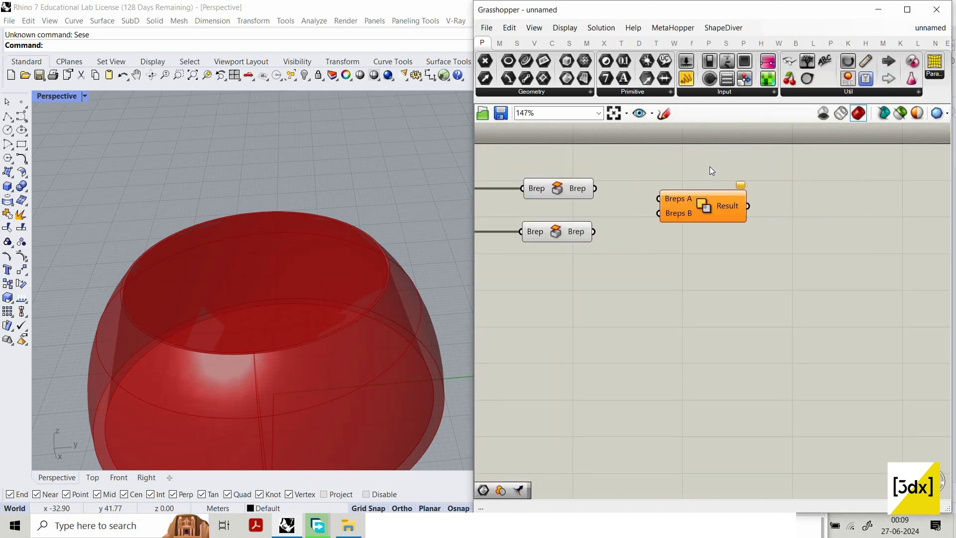
click(561, 195)
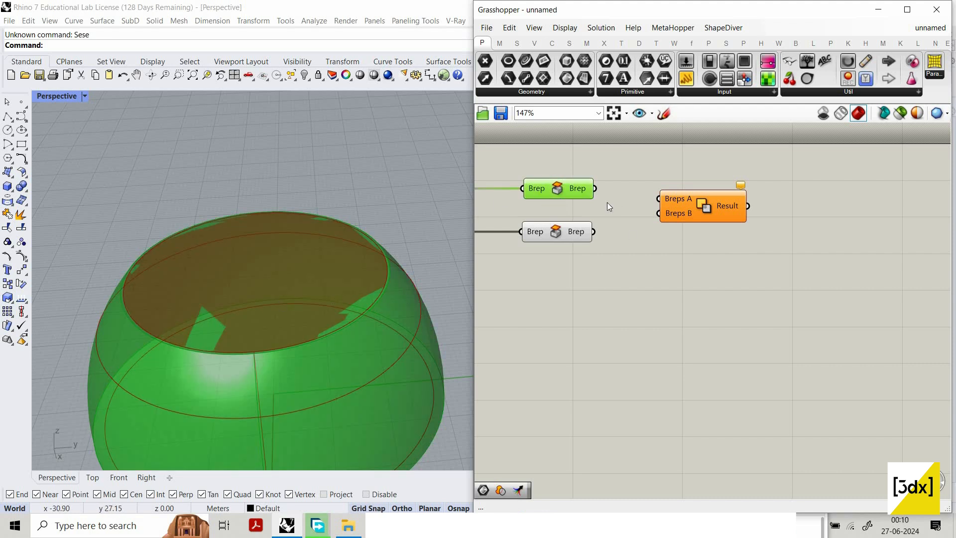
scroll(604, 203, up, 2)
drag(590, 183, 678, 196)
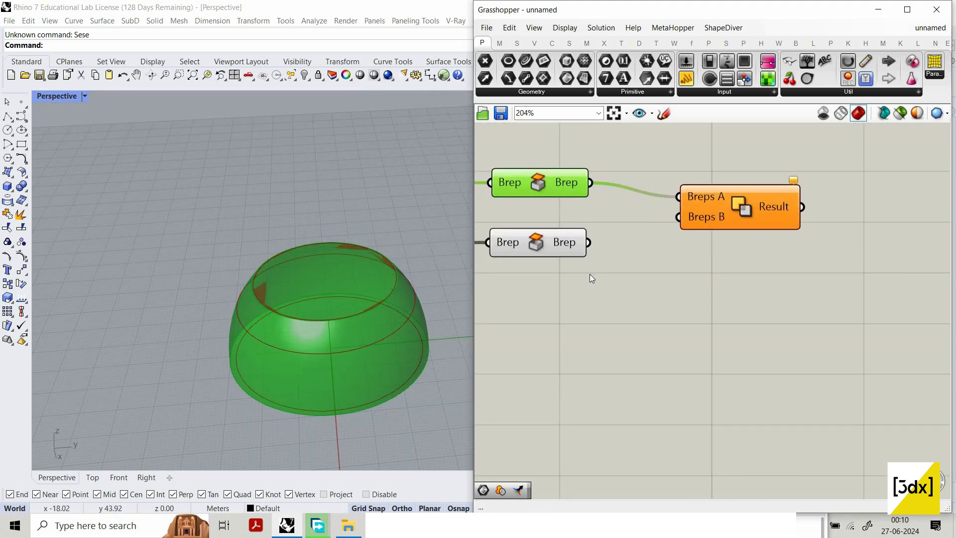
drag(589, 242, 678, 217)
Step: Turn off the preview of both Cap Holes components
drag(551, 147, 593, 282)
middle_click(584, 230)
click(624, 165)
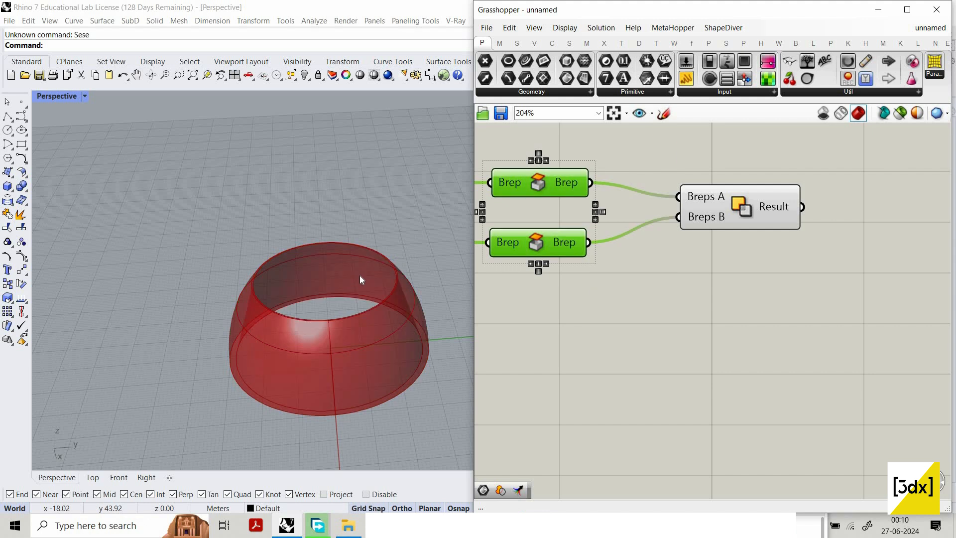
Step: Examine the Solid Difference result in the Perspective viewport from above and from the side
scroll(370, 265, up, 6)
scroll(389, 290, down, 7)
right_drag(388, 288, 389, 289)
scroll(389, 290, up, 3)
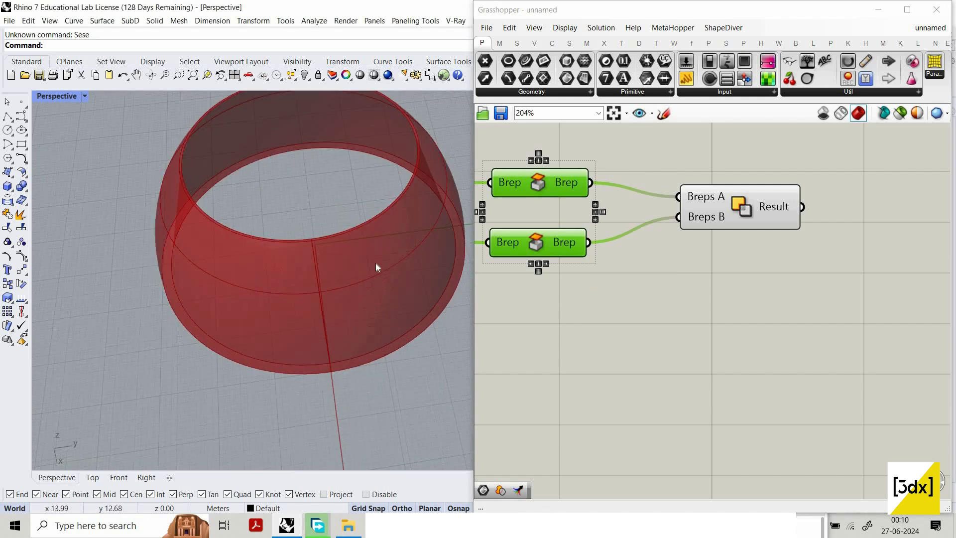
scroll(375, 264, down, 4)
scroll(453, 251, up, 3)
scroll(369, 243, up, 3)
scroll(375, 244, down, 1)
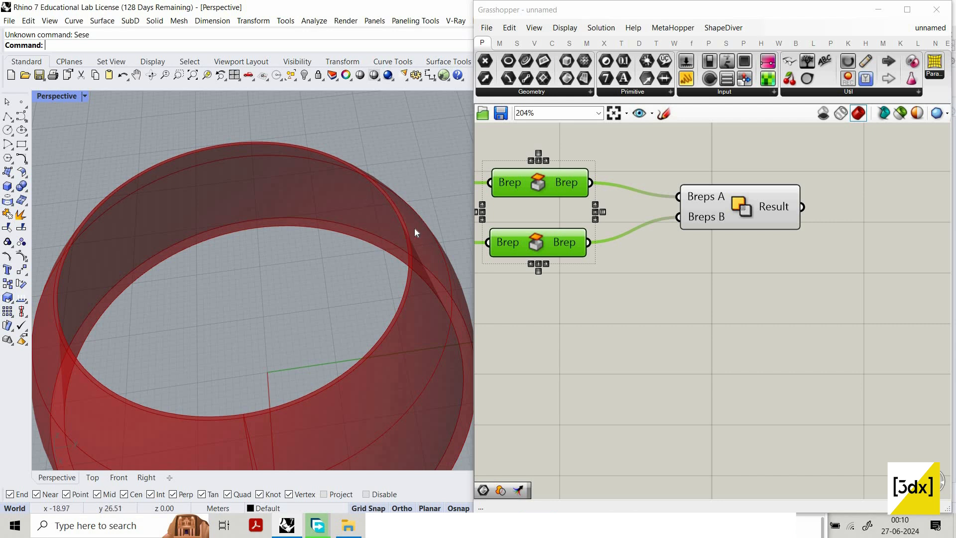
scroll(347, 294, down, 4)
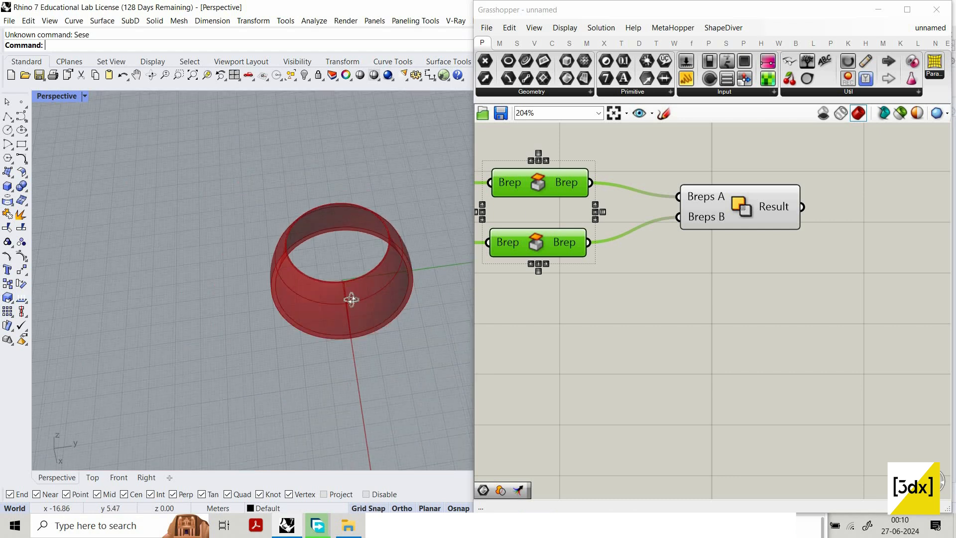
scroll(358, 257, up, 1)
mouse_move(358, 256)
right_down()
mouse_move(328, 254)
mouse_move(327, 262)
mouse_move(370, 266)
right_up()
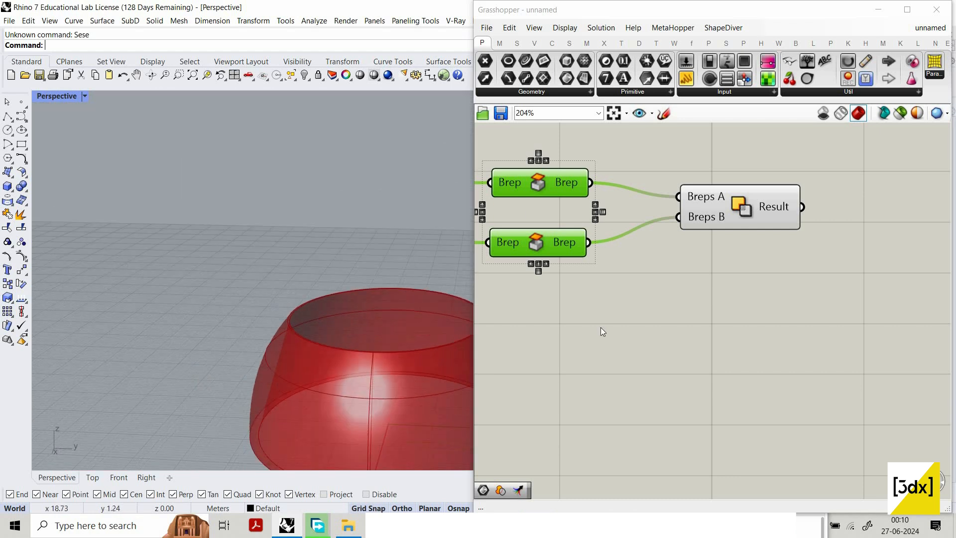
Step: Move the Solid Difference component further from the Cap Holes components and align the two Cap Holes components
drag(754, 210, 783, 213)
drag(648, 313, 550, 269)
click(802, 298)
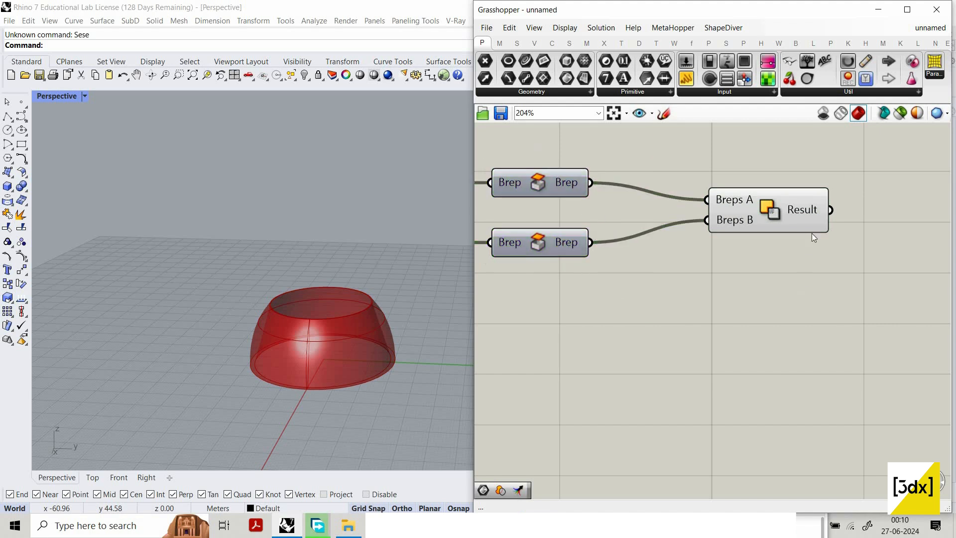
Step: Review the definition from the Offset Curve components through the Lofts and Cap Holes to Solid Difference
scroll(812, 233, down, 4)
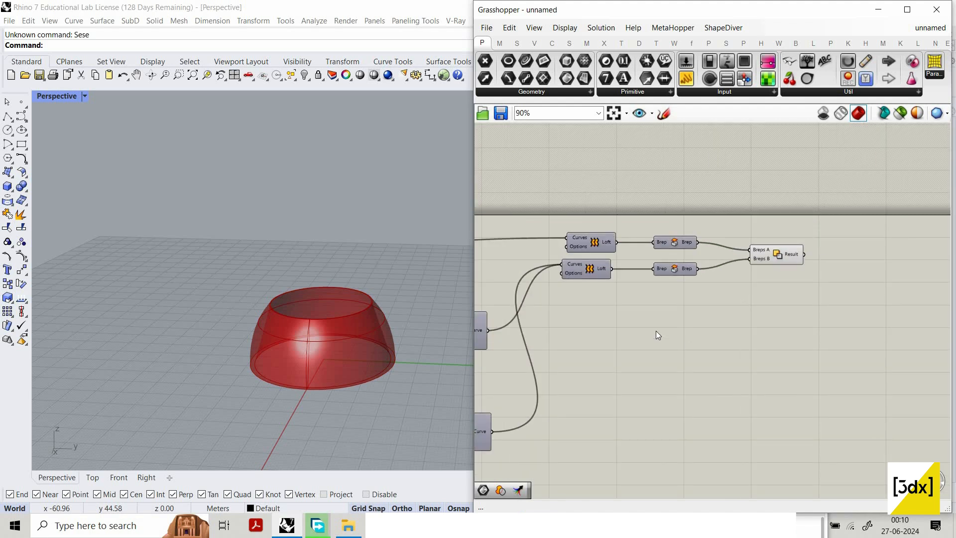
scroll(653, 327, down, 3)
scroll(672, 345, up, 4)
scroll(691, 399, down, 3)
scroll(716, 382, up, 2)
drag(672, 239, 595, 429)
scroll(568, 419, down, 4)
scroll(597, 246, up, 3)
drag(634, 276, 567, 360)
click(727, 336)
scroll(597, 333, down, 4)
scroll(712, 329, up, 4)
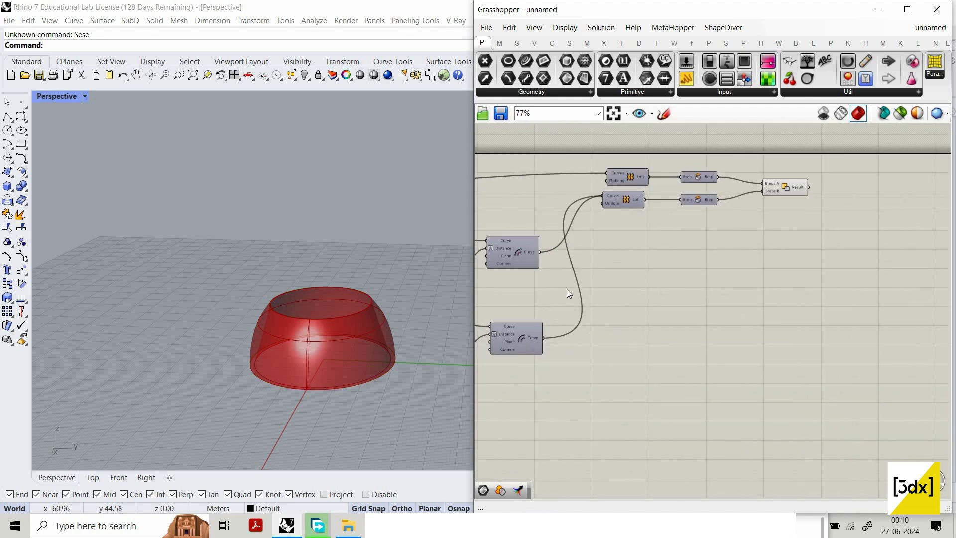
scroll(578, 248, up, 4)
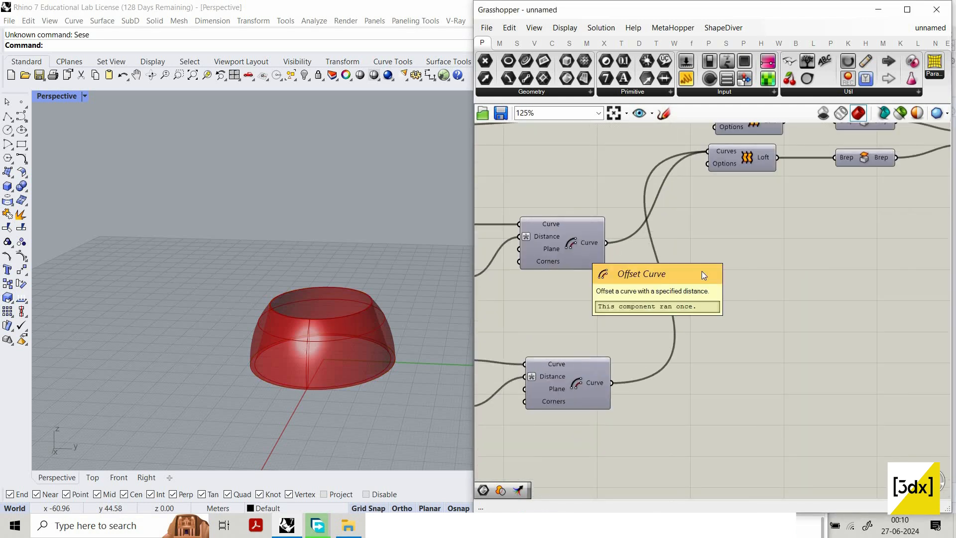
scroll(687, 269, down, 4)
scroll(684, 276, up, 2)
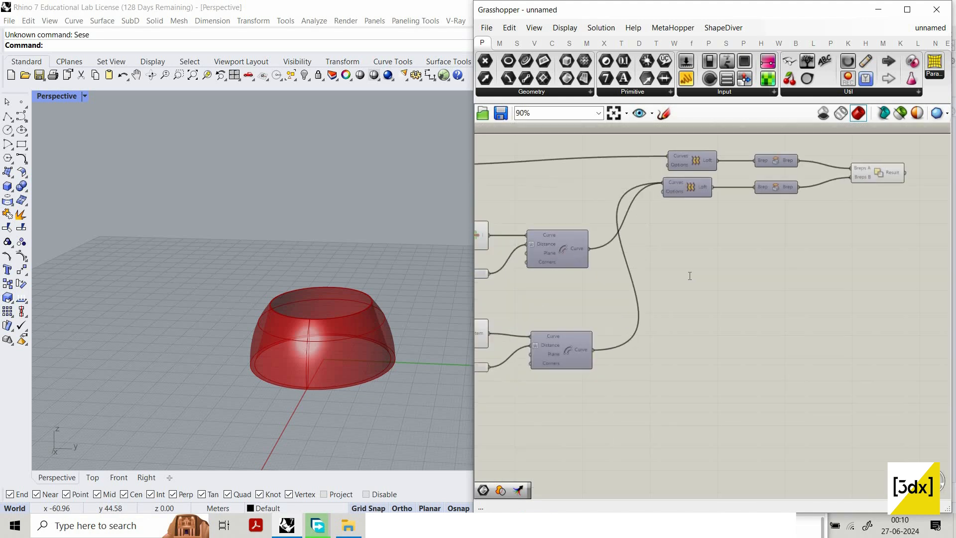
Step: Inspect the hollow shell's wall and its upper and lower rims up close in the Perspective viewport
double_click(689, 274)
key(Escape)
scroll(347, 297, up, 3)
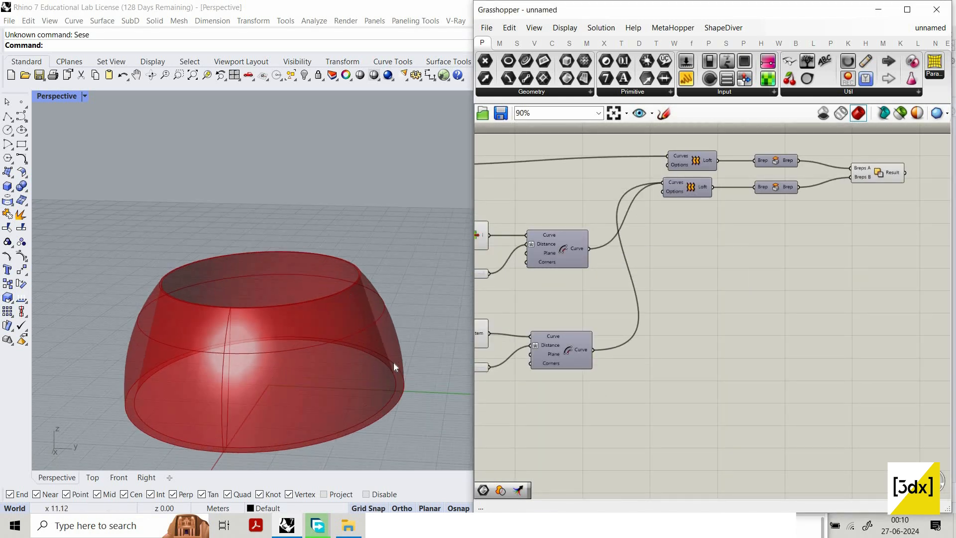
scroll(271, 320, up, 4)
scroll(280, 297, down, 6)
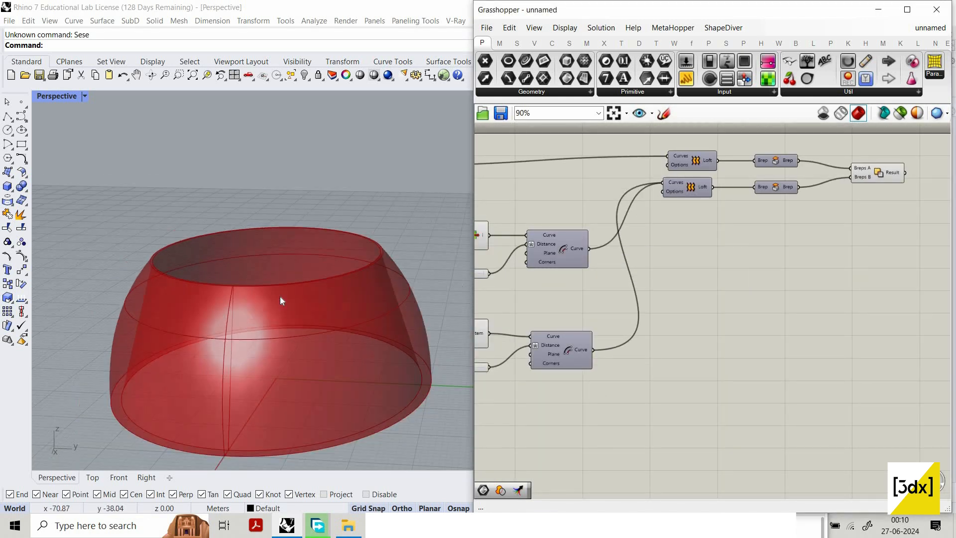
right_drag(280, 296, 289, 261)
scroll(286, 267, up, 5)
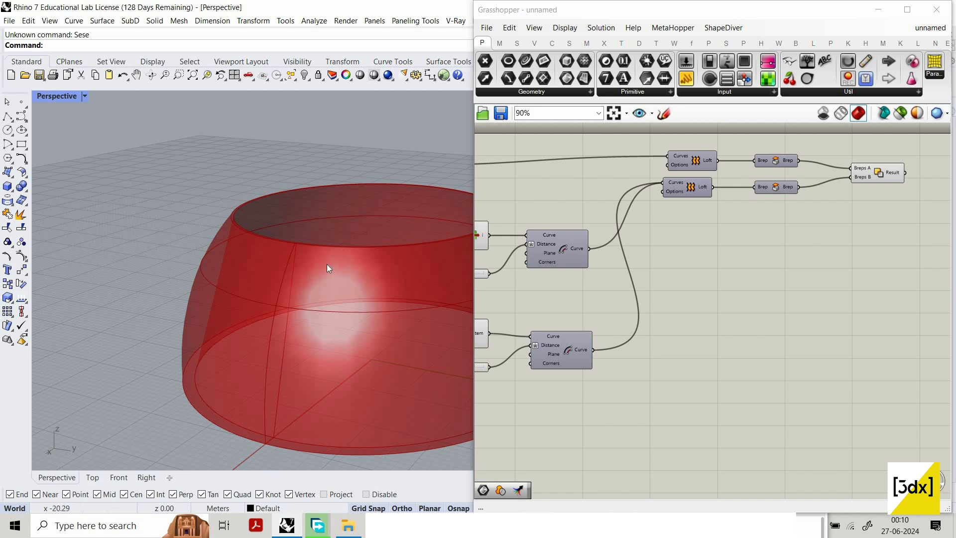
scroll(401, 302, down, 2)
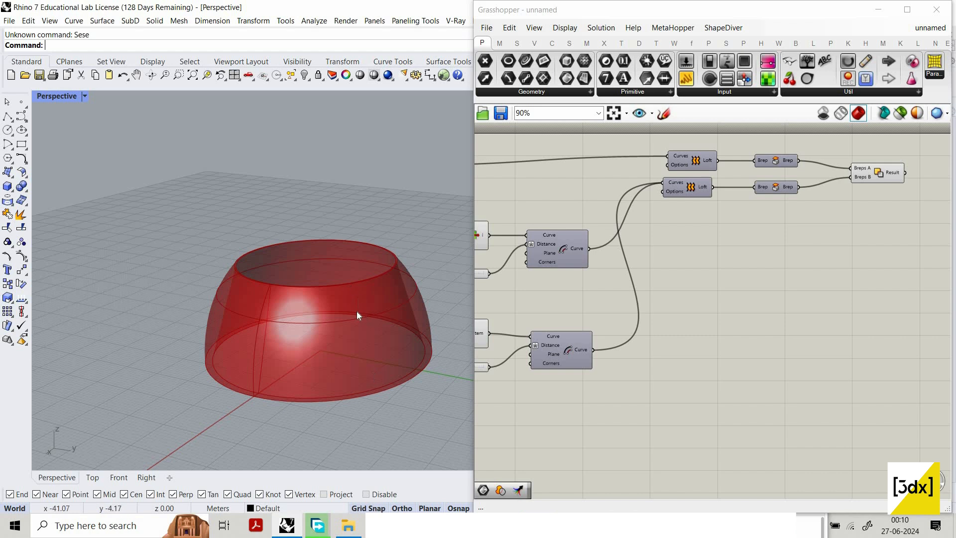
Step: Add a Line component with Start Point and End Point inputs below the Solid Difference component
double_click(757, 333)
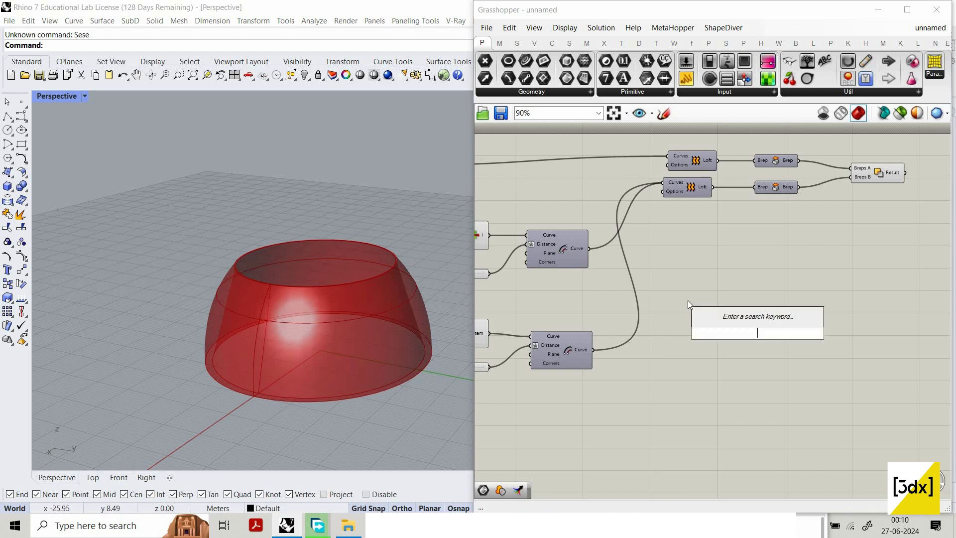
text(l)
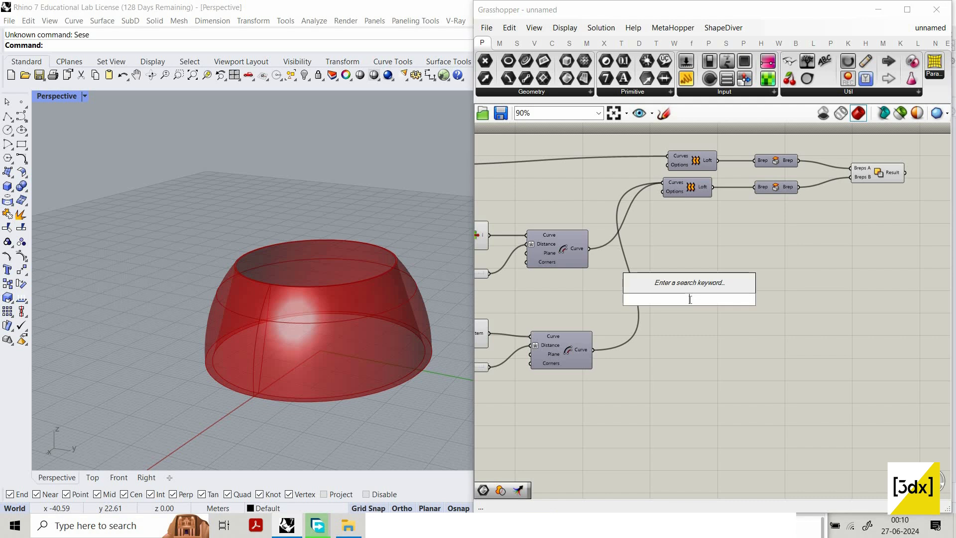
text(ine)
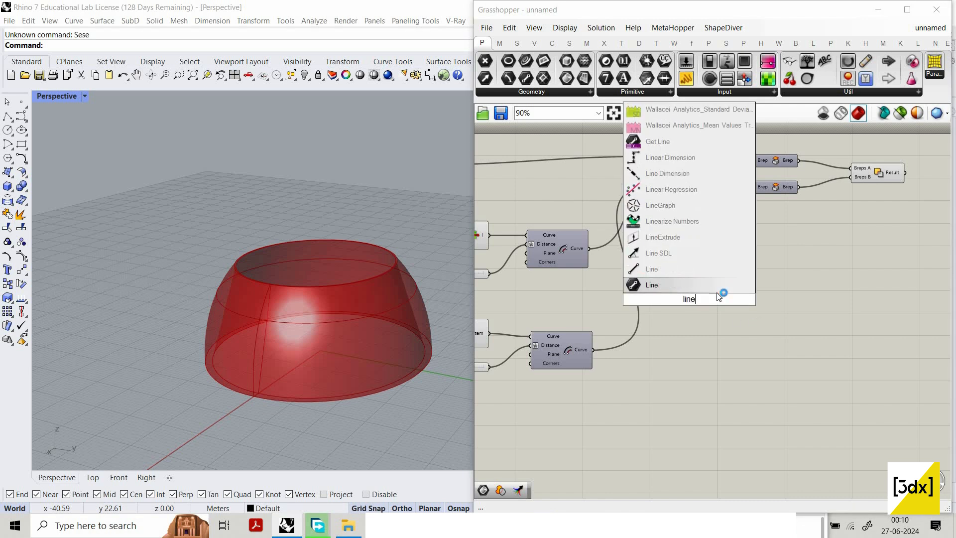
key(Return)
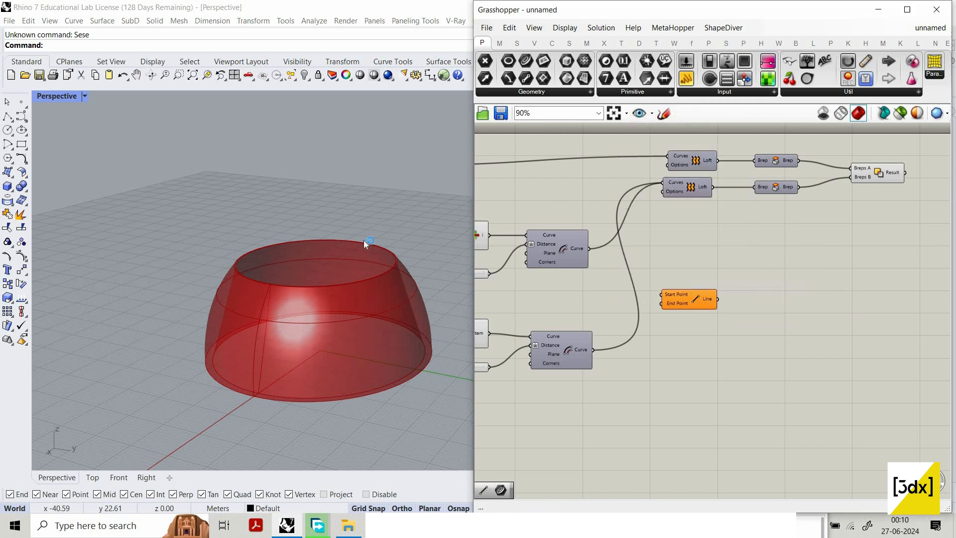
double_click(690, 292)
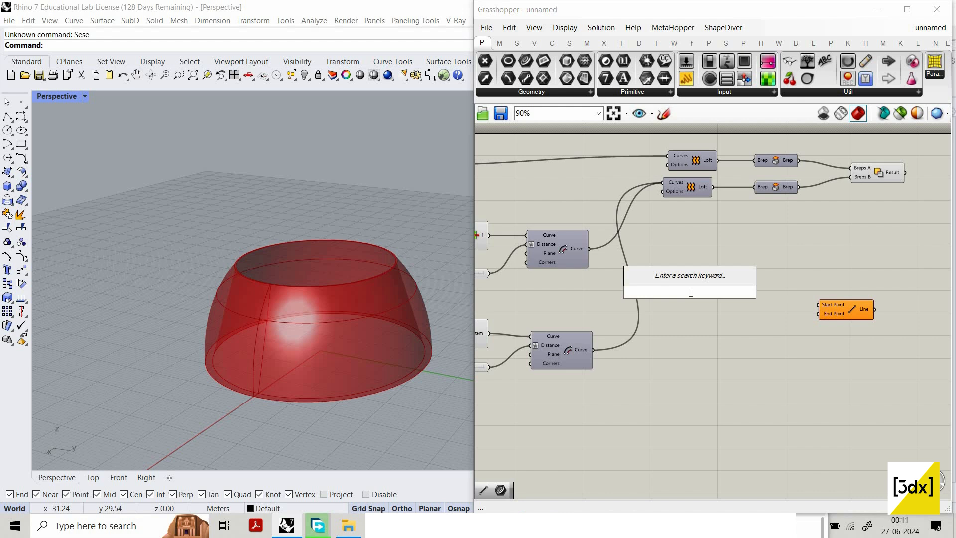
text(divi)
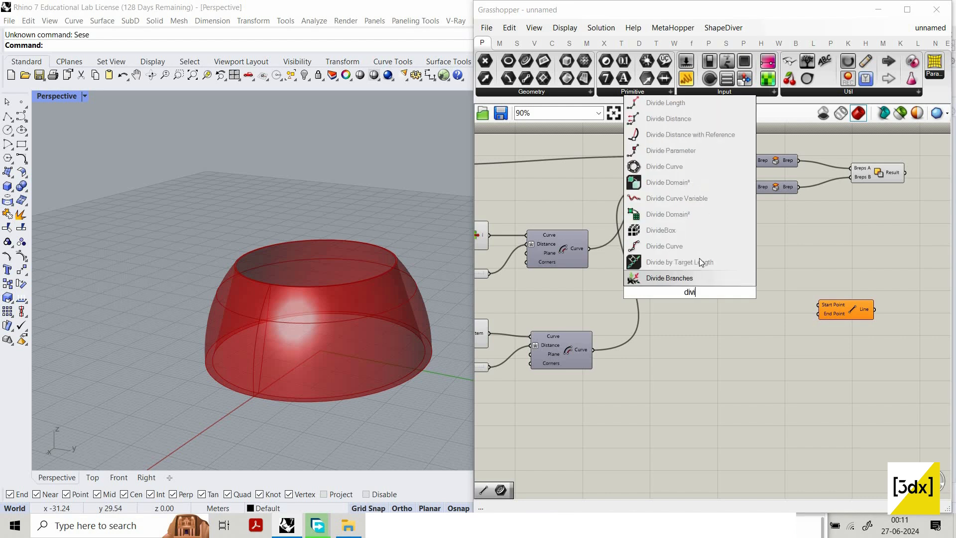
click(680, 261)
drag(689, 332, 682, 277)
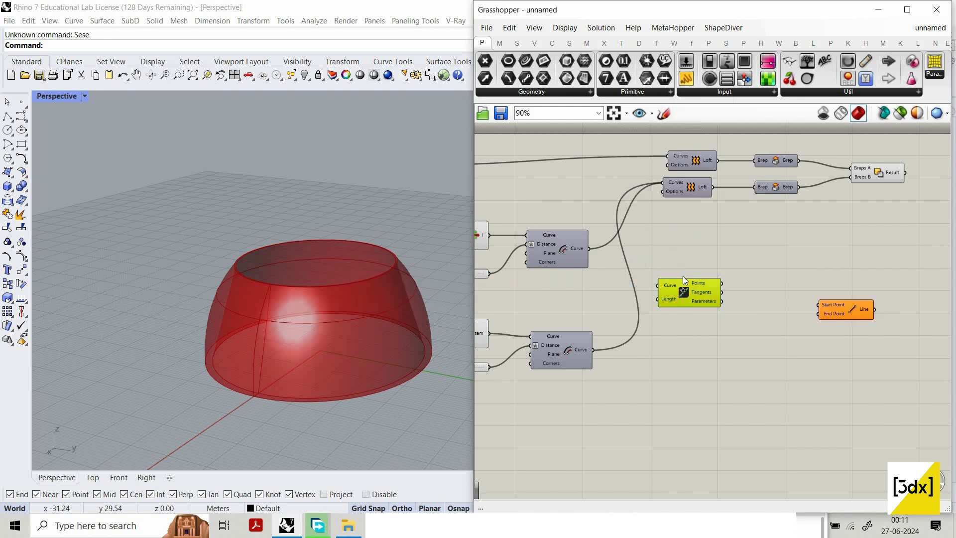
key(Delete)
Step: Add a Divide Curve component, place it beside the lower Offset Curve, and connect the lower List Item output to its Curve input
double_click(682, 277)
text(divi)
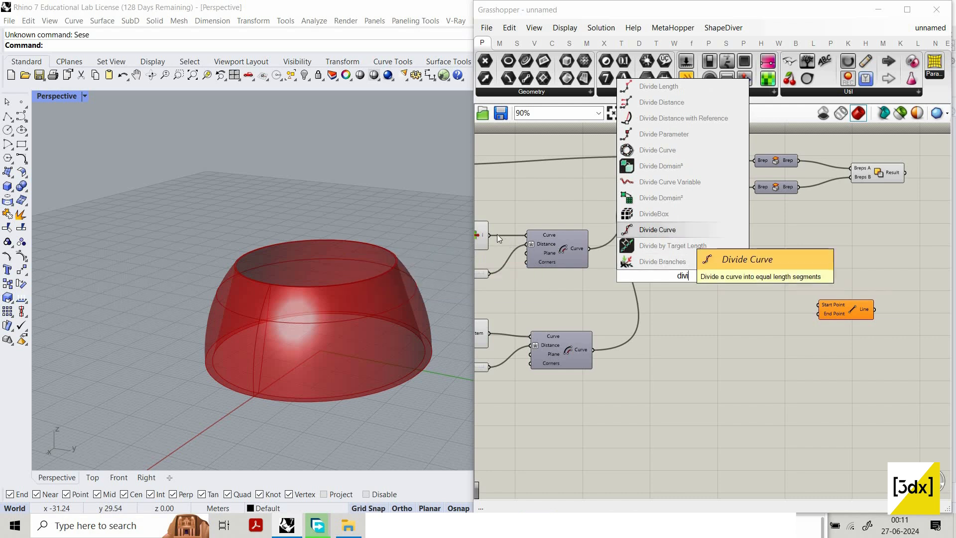
click(662, 228)
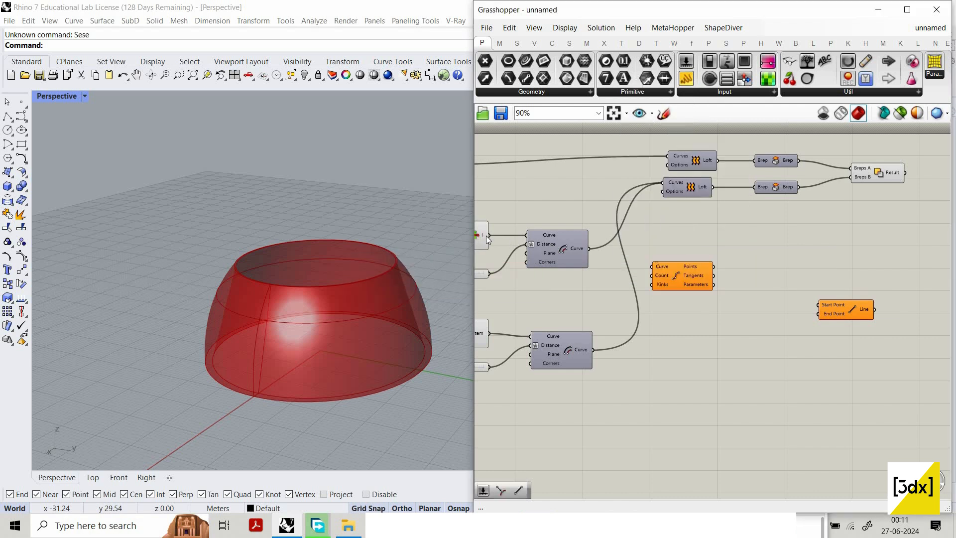
click(479, 234)
right_drag(557, 306, 642, 281)
click(566, 302)
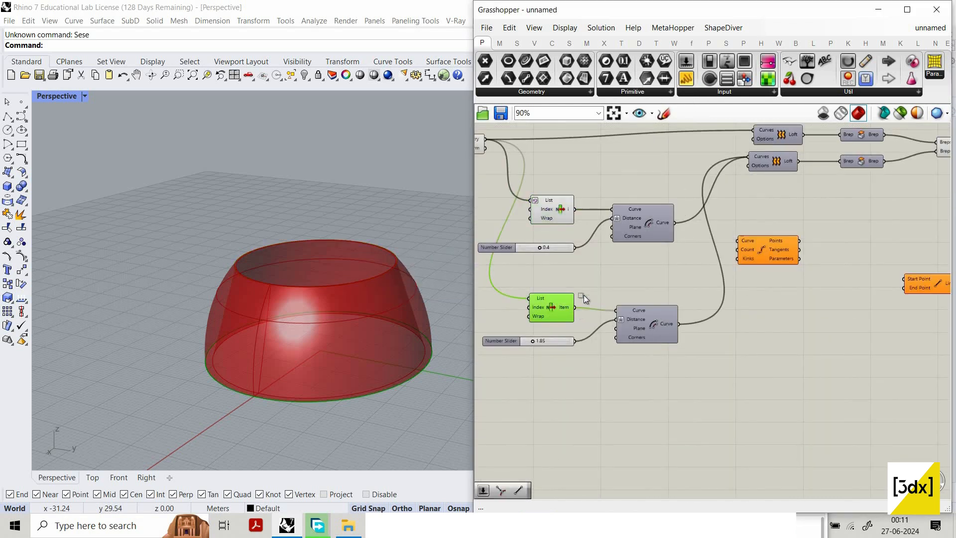
drag(690, 258, 772, 357)
Step: Duplicate the Divide Curve component beside the upper Offset Curve and feed its Curve input from the upper List Item output
key(ctrl+c)
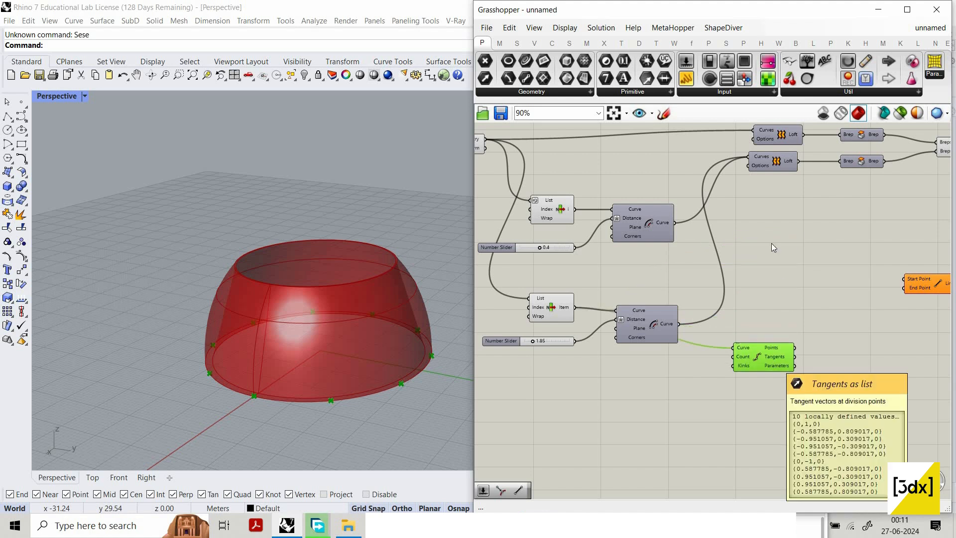
key(ctrl+v)
drag(771, 305, 675, 222)
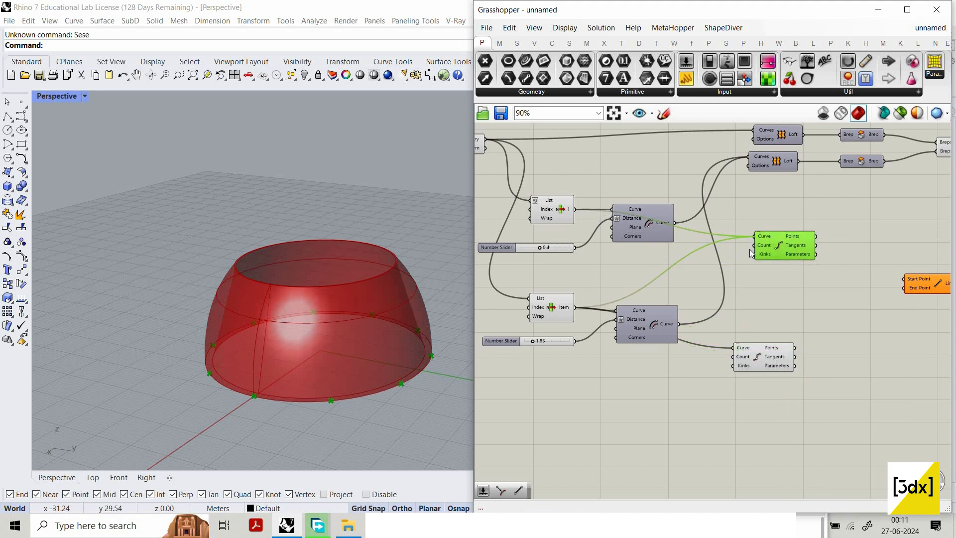
Step: Connect the upper Divide Curve's Points to the Line's Start Point and the lower one's Points to its End Point
scroll(759, 247, down, 3)
scroll(753, 240, up, 3)
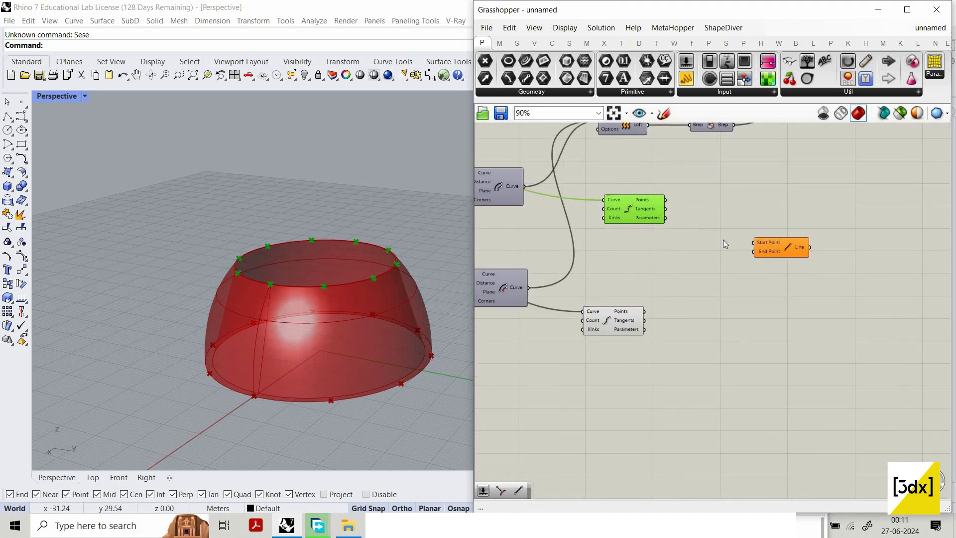
drag(665, 199, 754, 243)
drag(644, 311, 753, 251)
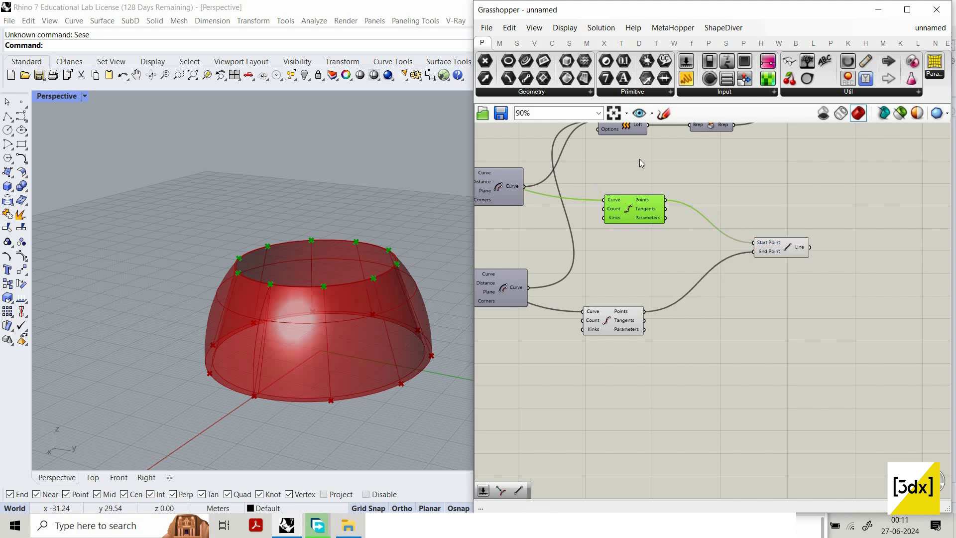
Step: Align the two Divide Curve components vertically and turn off their preview
drag(597, 192, 698, 339)
right_click(639, 157)
drag(697, 393, 607, 175)
click(621, 264)
scroll(582, 304, down, 1)
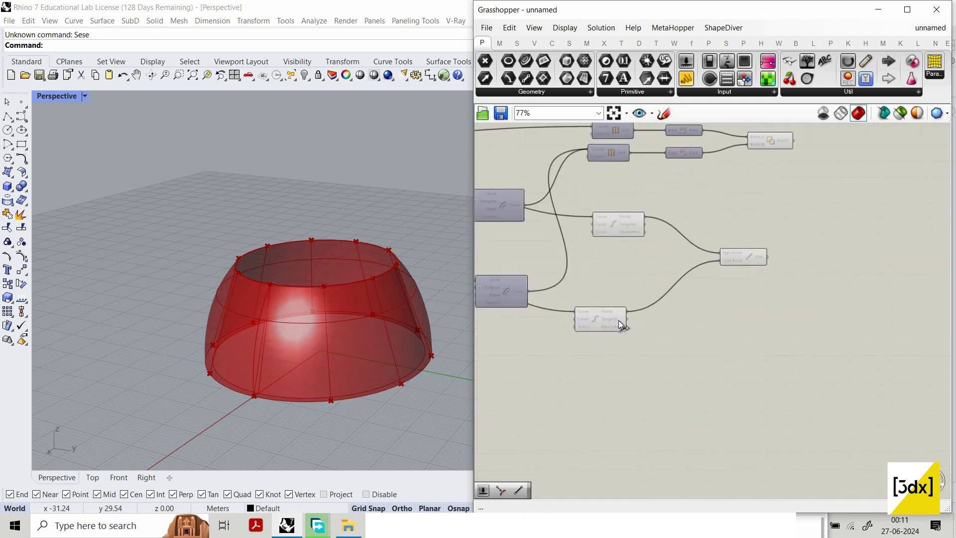
scroll(657, 348, up, 1)
drag(727, 351, 669, 353)
click(605, 334)
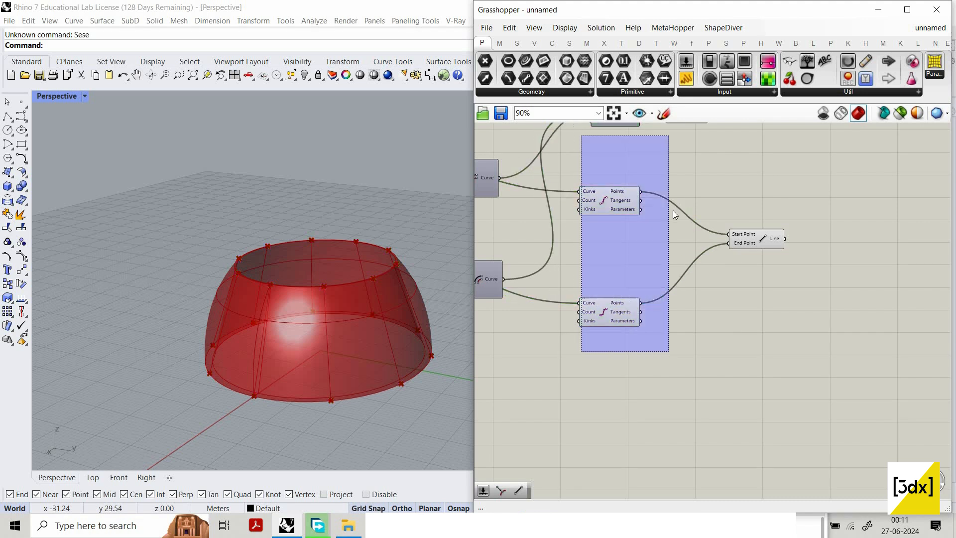
right_click(608, 169)
right_click(720, 167)
click(718, 164)
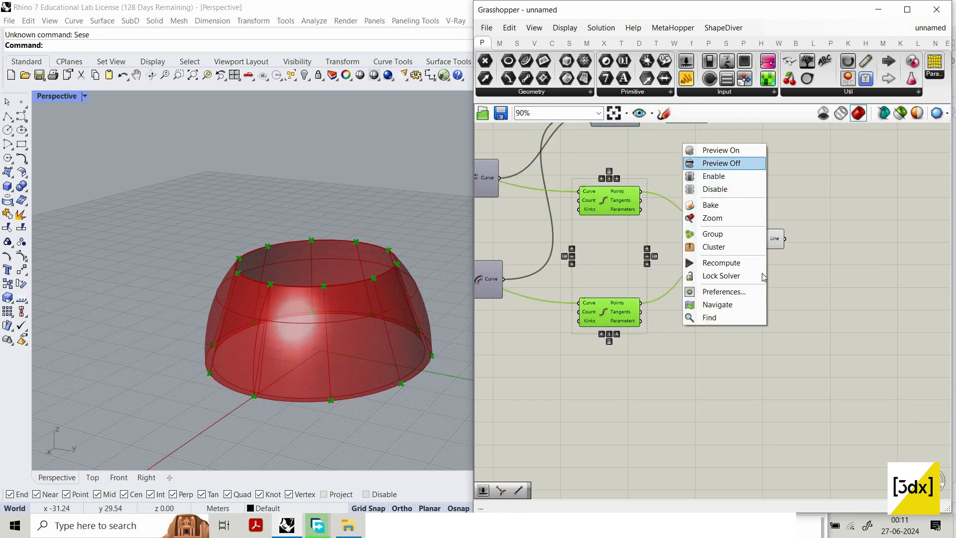
Step: Add a curve Project component beside the Line component and connect the Line output to its Curve input
scroll(764, 274, down, 1)
double_click(763, 272)
text(pr)
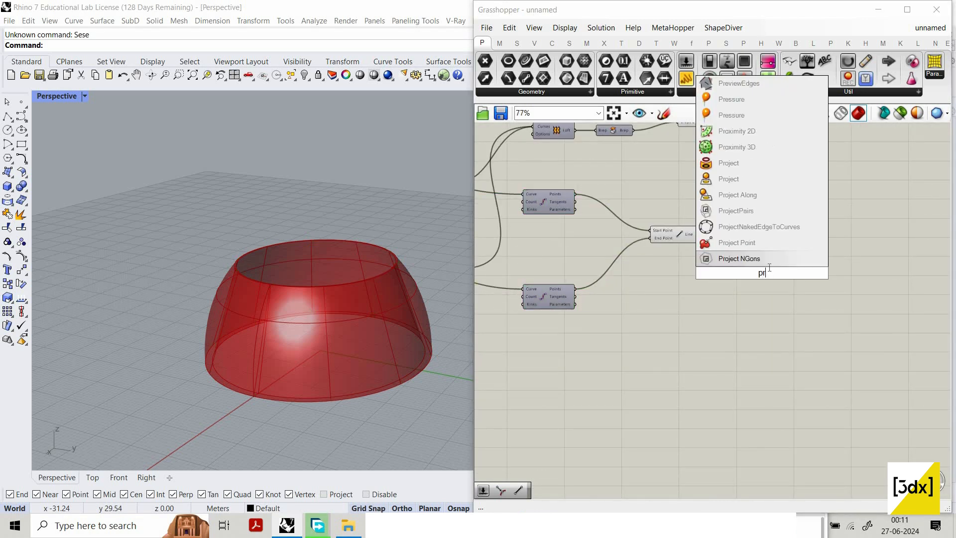
text(oject)
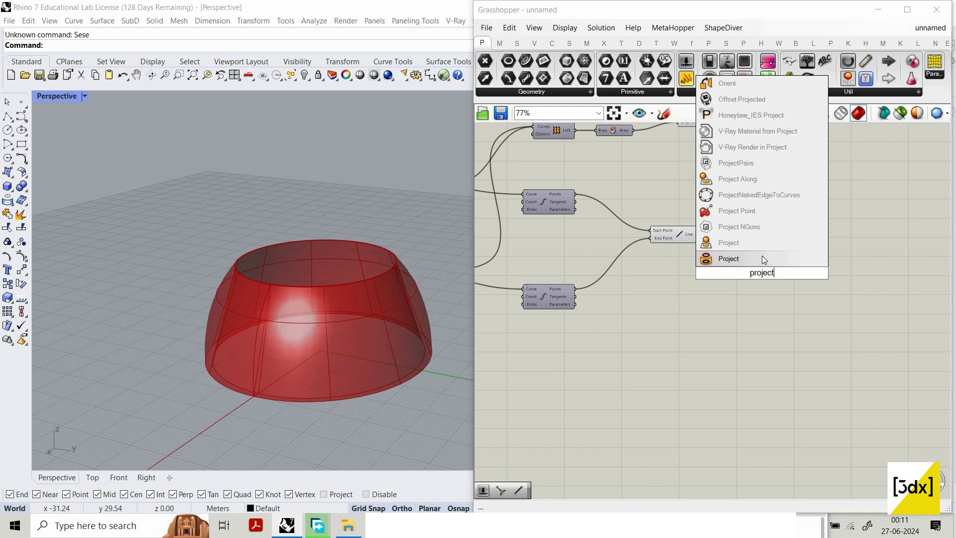
click(763, 258)
scroll(807, 302, up, 1)
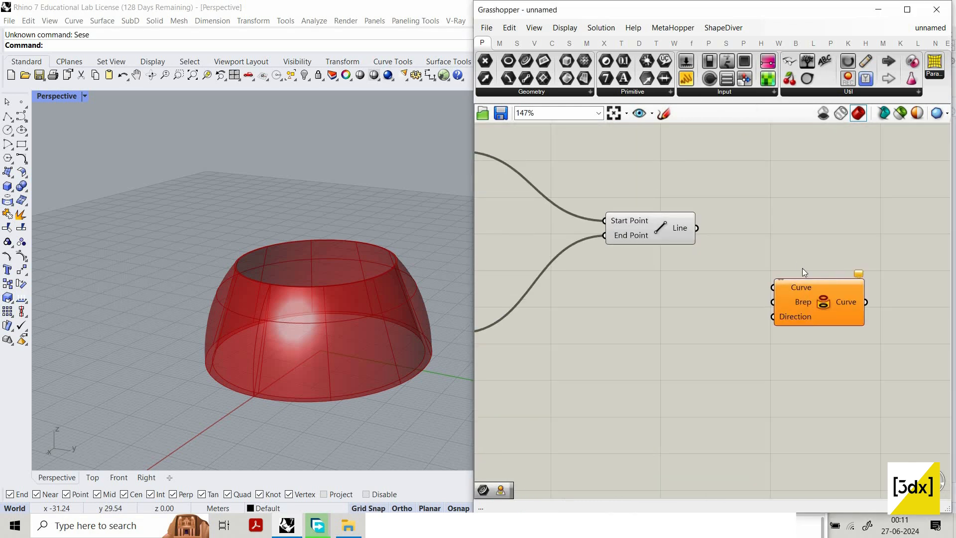
drag(804, 289, 808, 258)
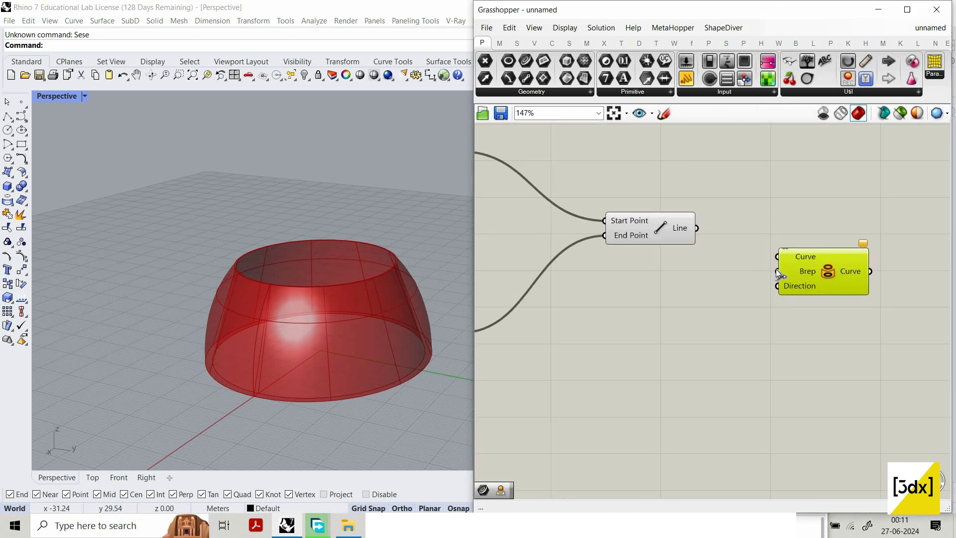
drag(697, 228, 779, 255)
Step: Turn on the preview of the upper Loft component
scroll(747, 234, down, 8)
scroll(735, 199, up, 5)
scroll(731, 257, up, 4)
click(732, 257)
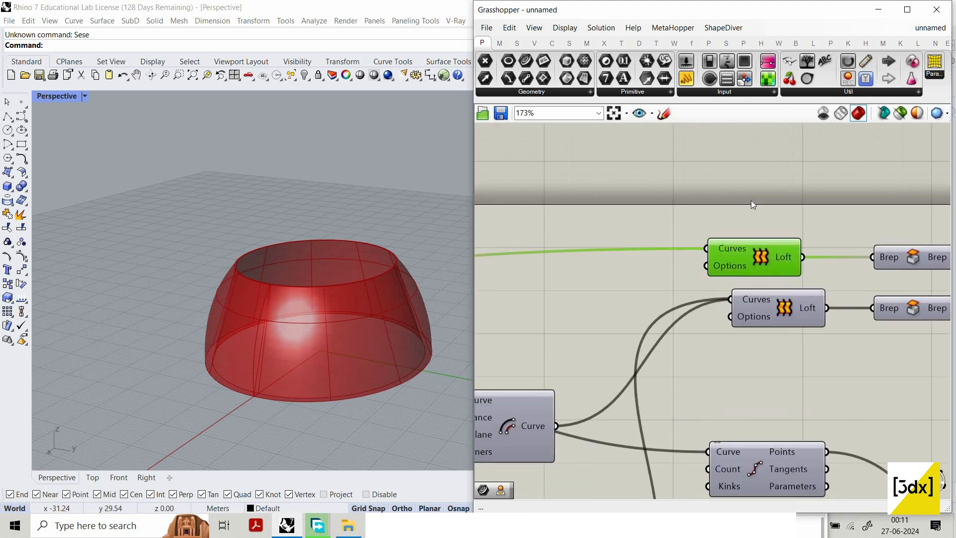
middle_click(751, 201)
click(790, 204)
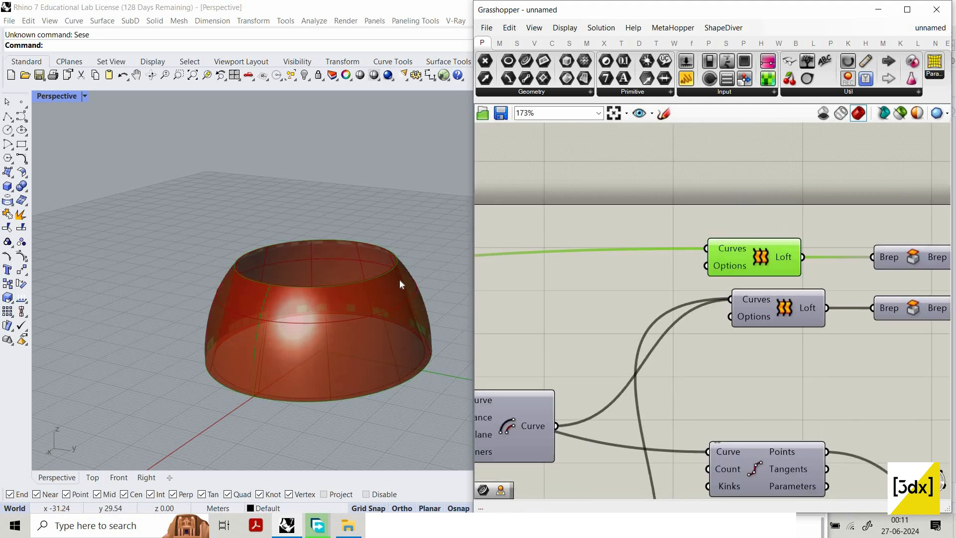
double_click(831, 234)
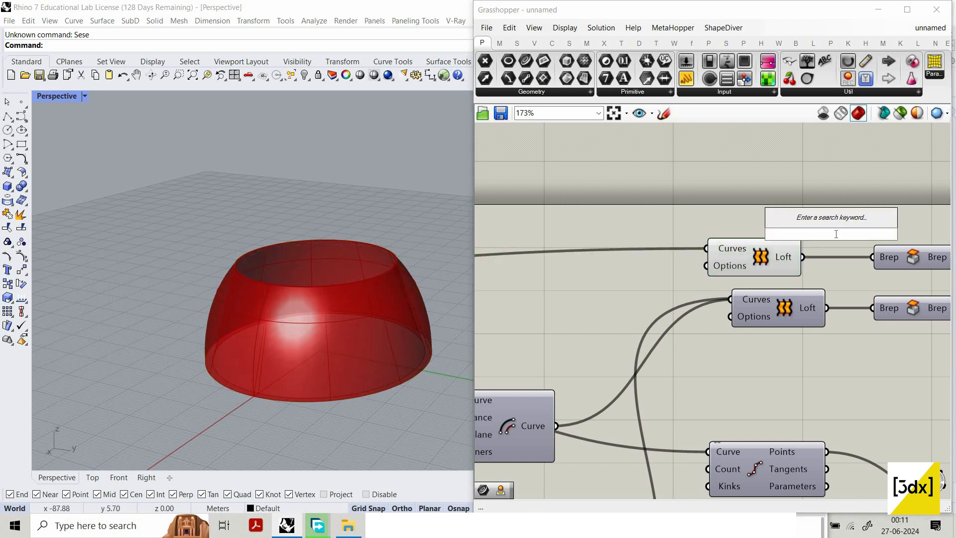
text(bre)
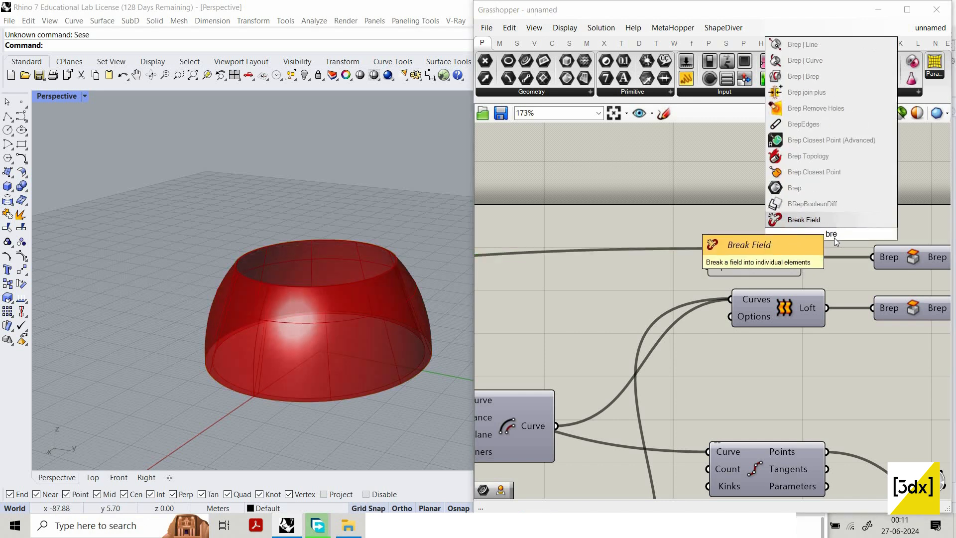
key(Escape)
double_click(828, 223)
text(srf)
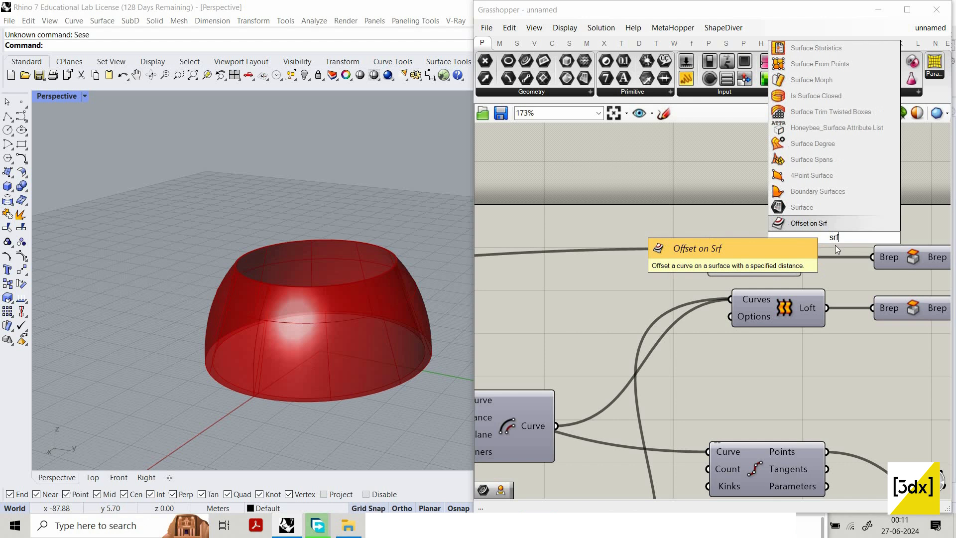
key(Escape)
Step: Add a Brep parameter and connect the upper Loft's output to it
double_click(836, 243)
text(brep)
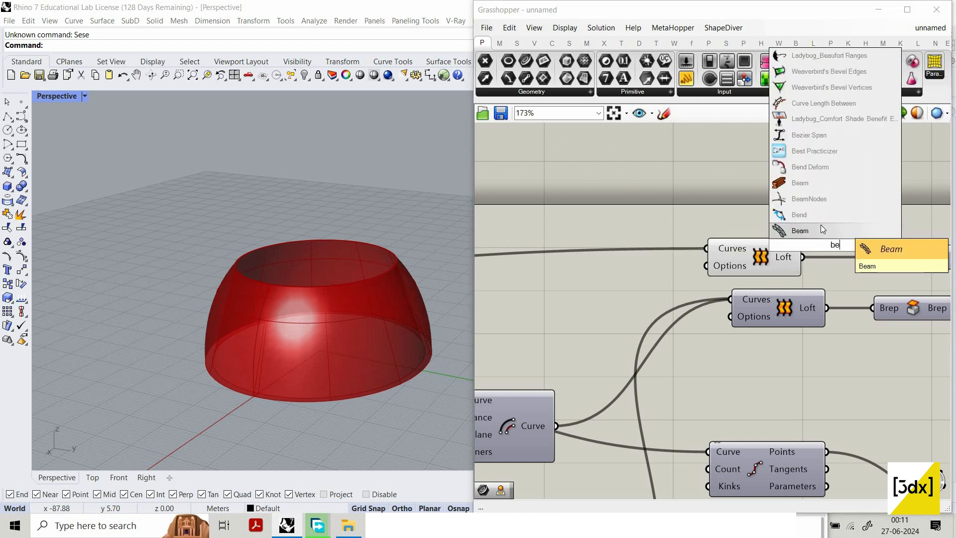
key(Return)
drag(835, 244, 757, 153)
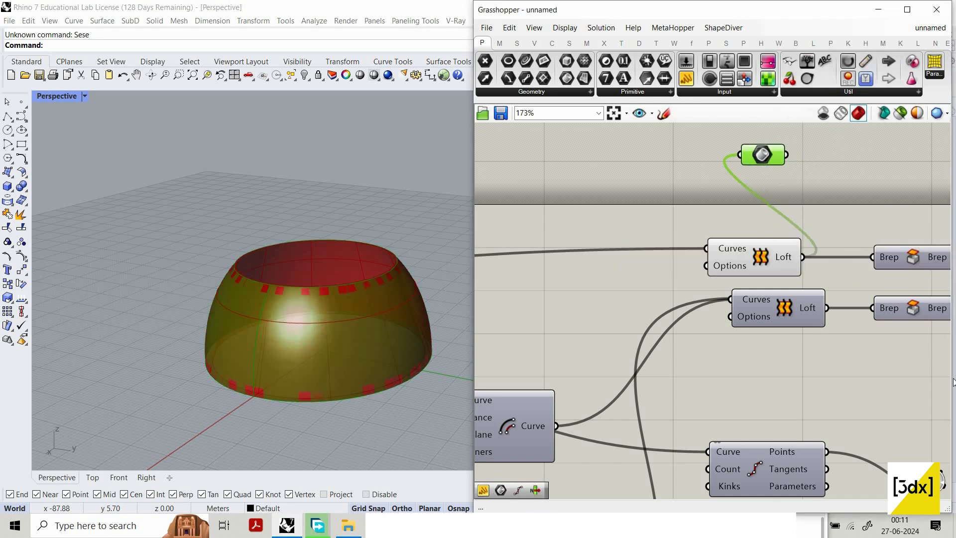
Step: Place the Brep parameter below the Line component and connect it to the Project component's Brep input
scroll(727, 255, down, 5)
scroll(760, 256, up, 5)
drag(728, 254, 811, 231)
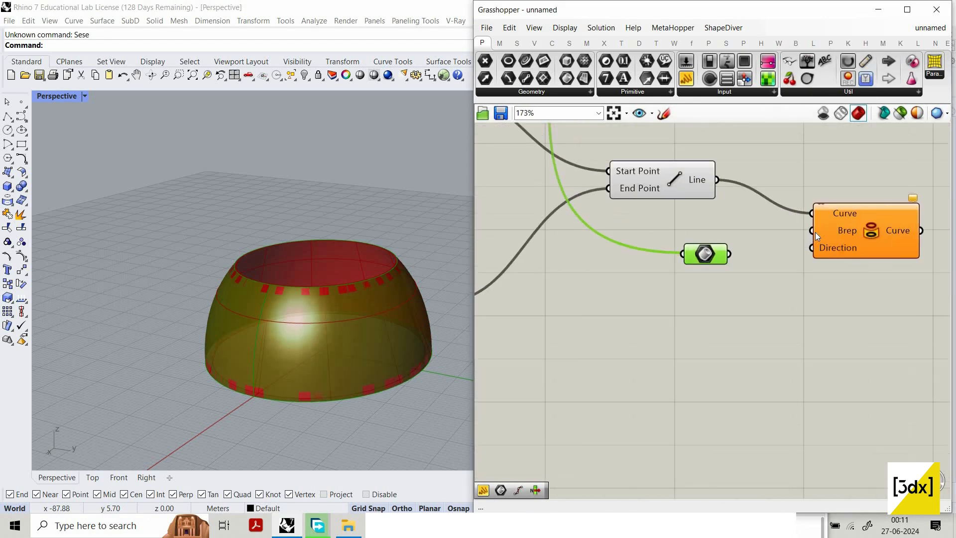
click(827, 280)
Step: Turn off the preview of the Lofts, Cap Holes, Solid Difference, Divide Curves, Line and Brep, leaving the projected curves displayed
scroll(800, 341, down, 5)
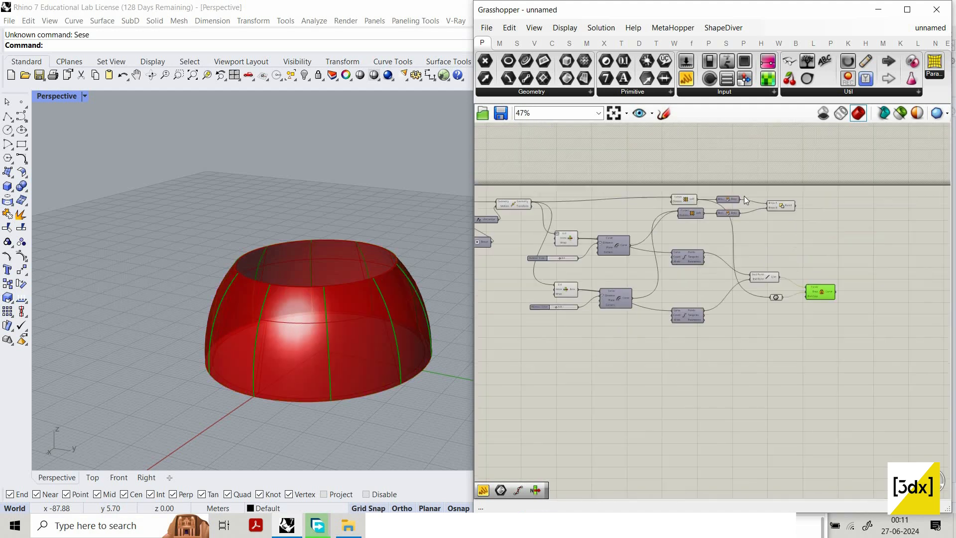
drag(655, 164, 800, 352)
right_click(747, 173)
click(769, 195)
click(684, 251)
scroll(684, 251, up, 5)
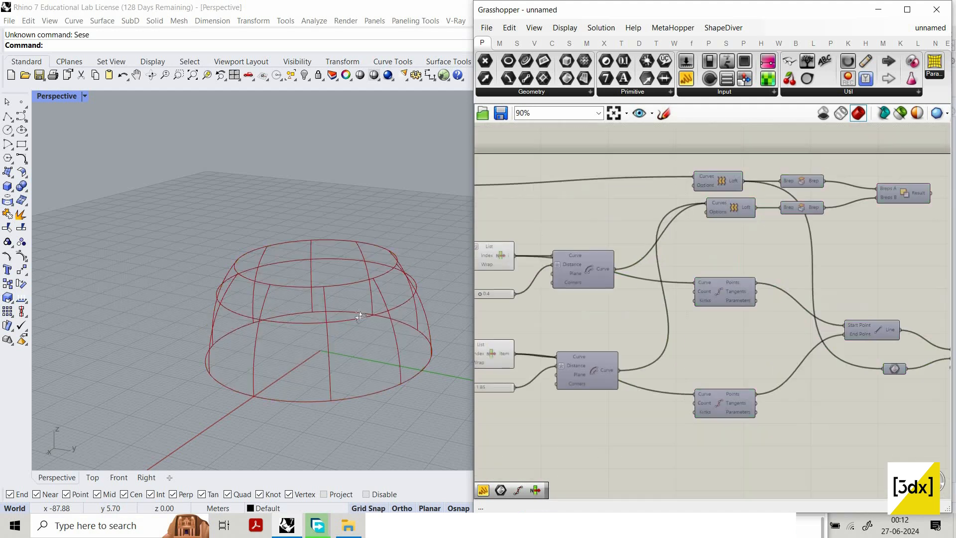
right_drag(288, 307, 256, 287)
scroll(310, 270, up, 1)
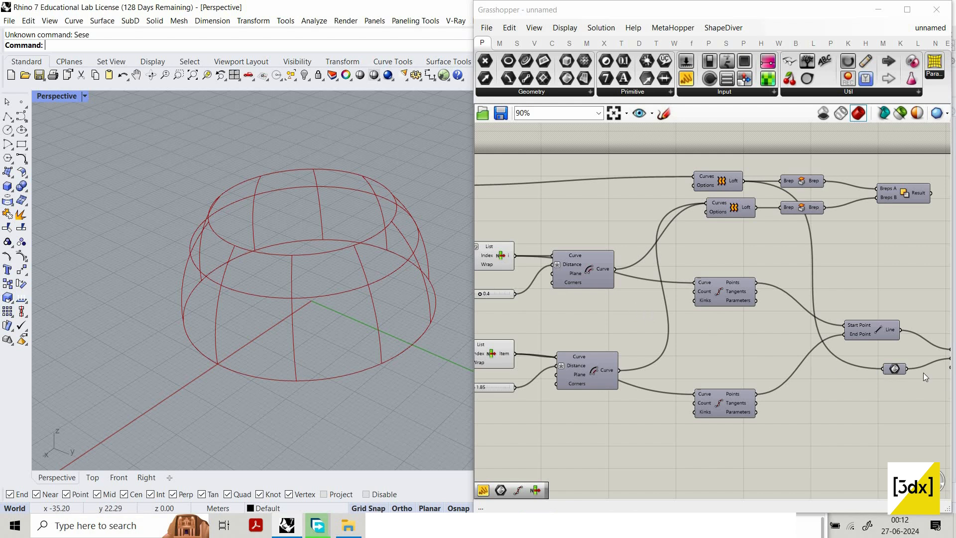
Step: Set the preview off for the two Loft components and their Cap Holes components
scroll(825, 283, down, 5)
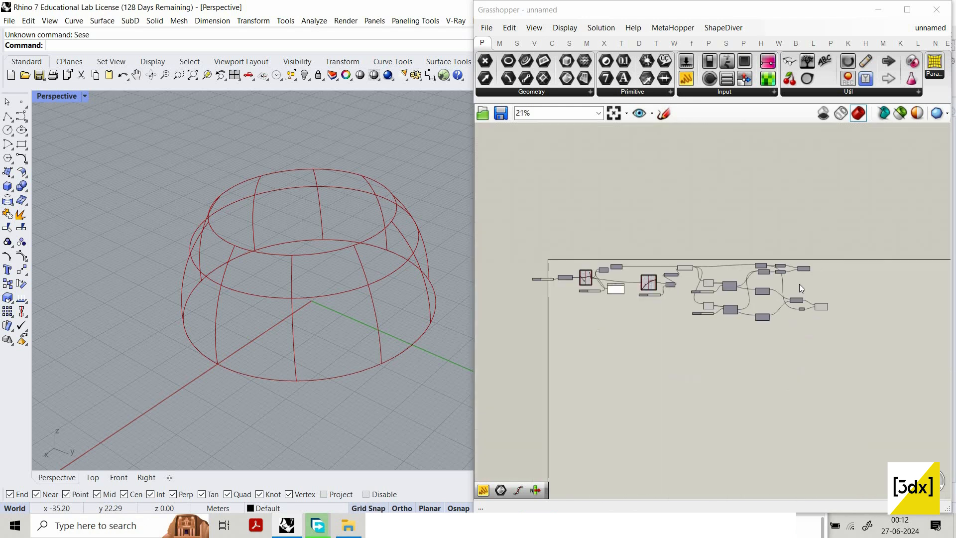
scroll(617, 211, up, 4)
drag(701, 284, 599, 227)
middle_click(635, 181)
click(636, 179)
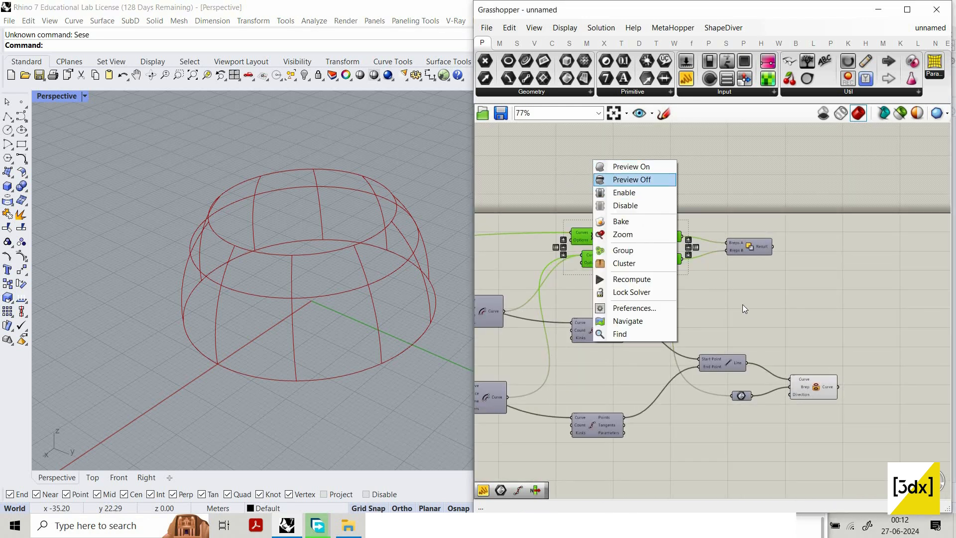
Step: Add a Curve parameter beside the Project component, connect Project's Curve output to it, and align it with that output
right_drag(808, 376, 784, 347)
click(784, 348)
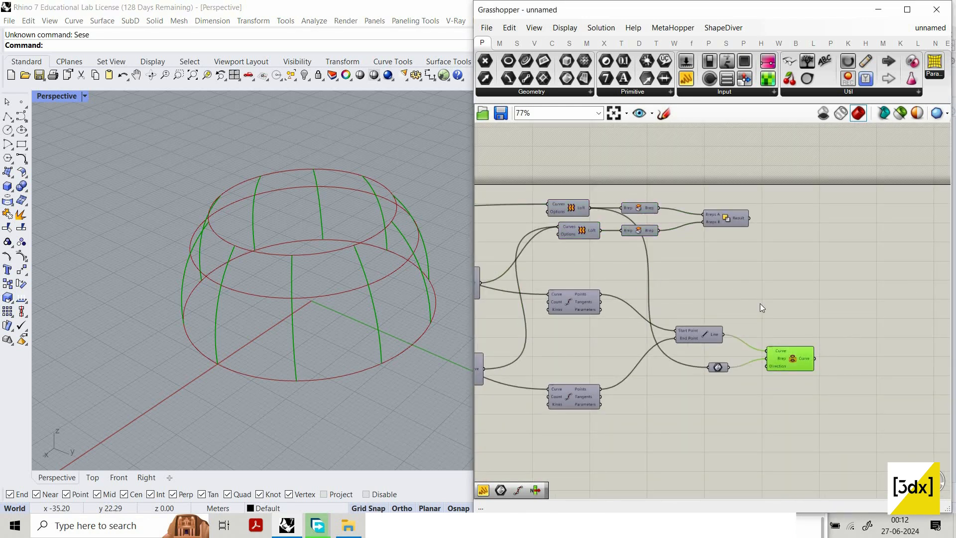
right_drag(841, 358, 754, 336)
scroll(755, 335, up, 3)
double_click(760, 333)
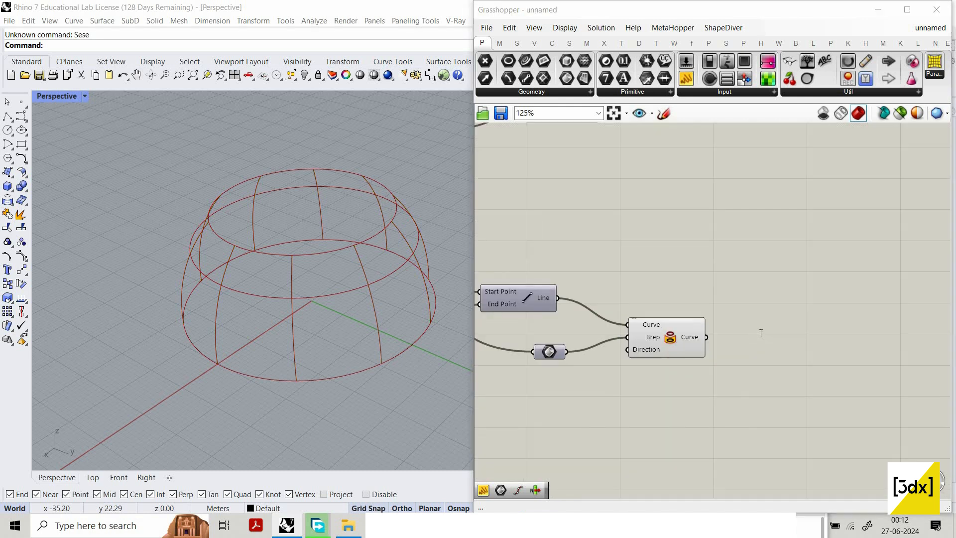
scroll(764, 331, up, 2)
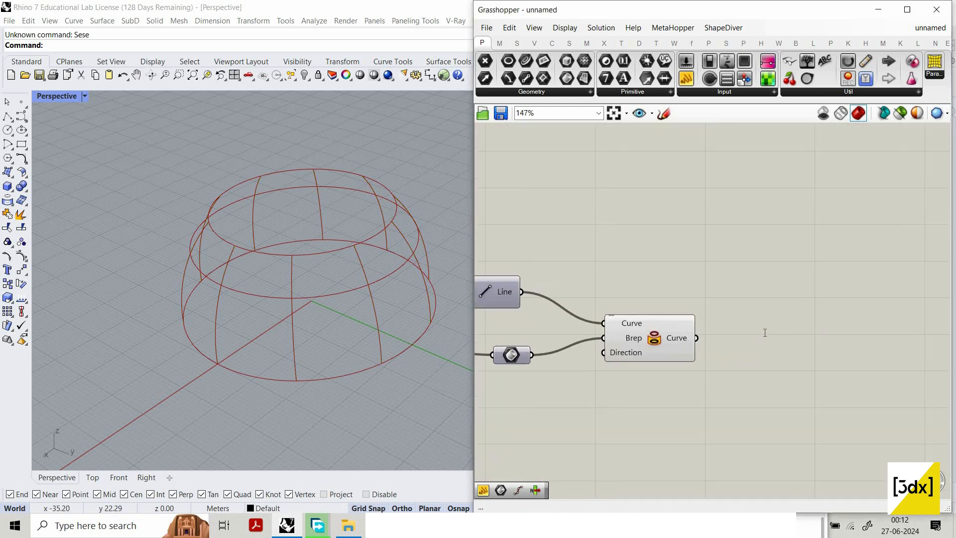
double_click(761, 331)
text(crv)
key(Return)
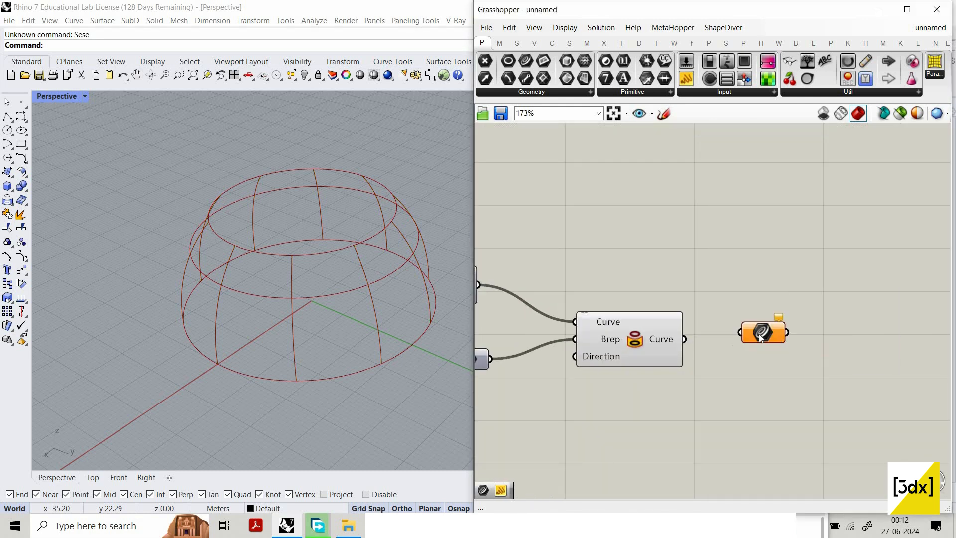
drag(684, 339, 740, 332)
drag(762, 331, 769, 339)
Step: Add a Perp Frame component beside the Curve parameter and connect the parameter to its Curve input
scroll(359, 366, up, 3)
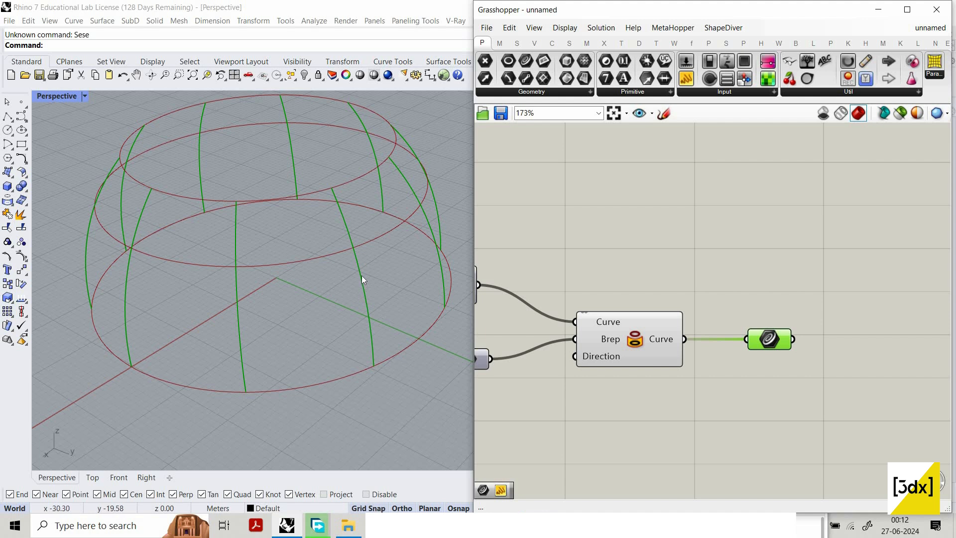
scroll(736, 344, down, 3)
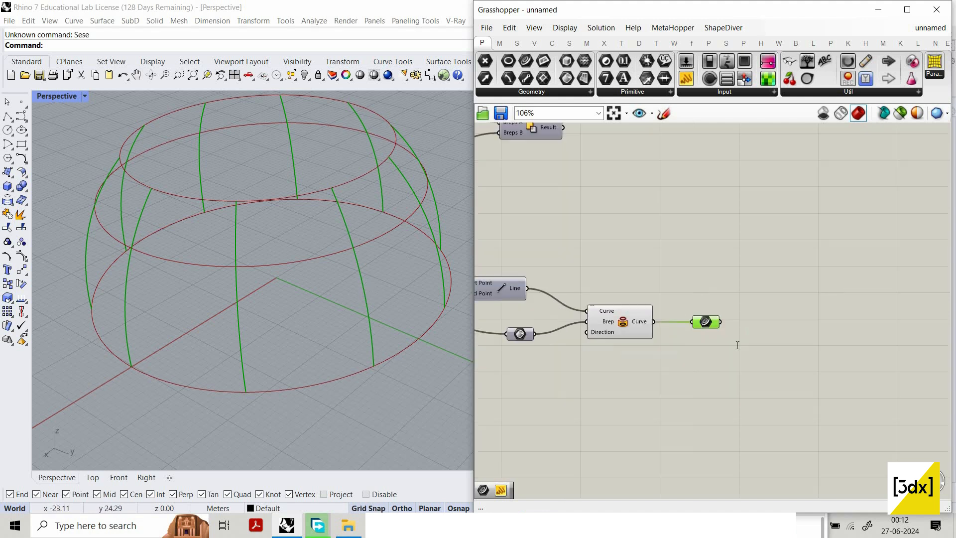
scroll(736, 345, up, 2)
double_click(737, 344)
text(perp)
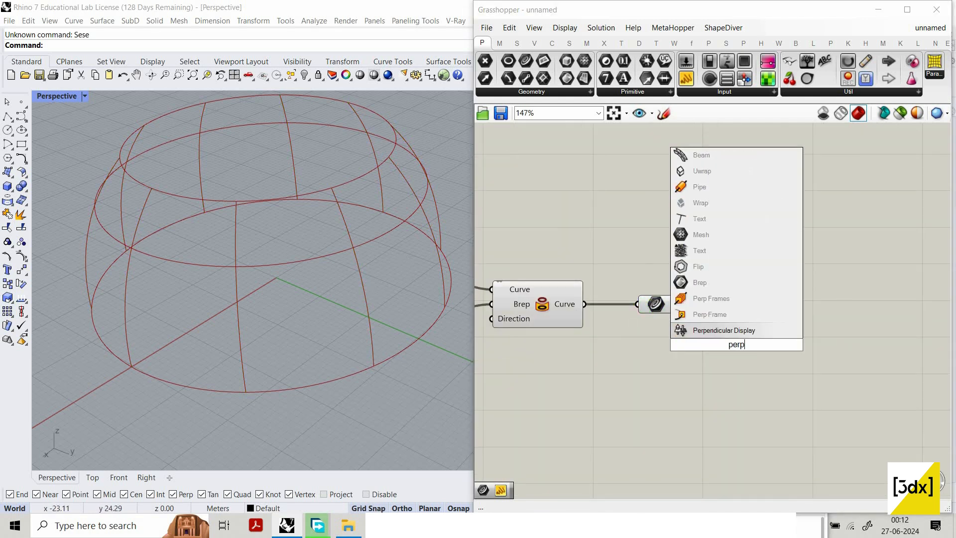
click(739, 312)
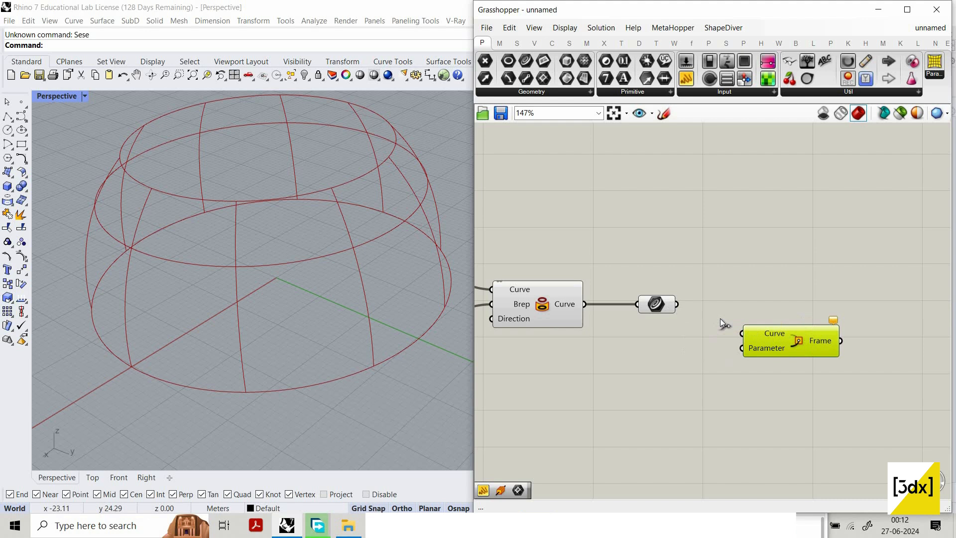
drag(677, 305, 741, 333)
drag(803, 331, 785, 322)
click(810, 311)
scroll(665, 379, up, 1)
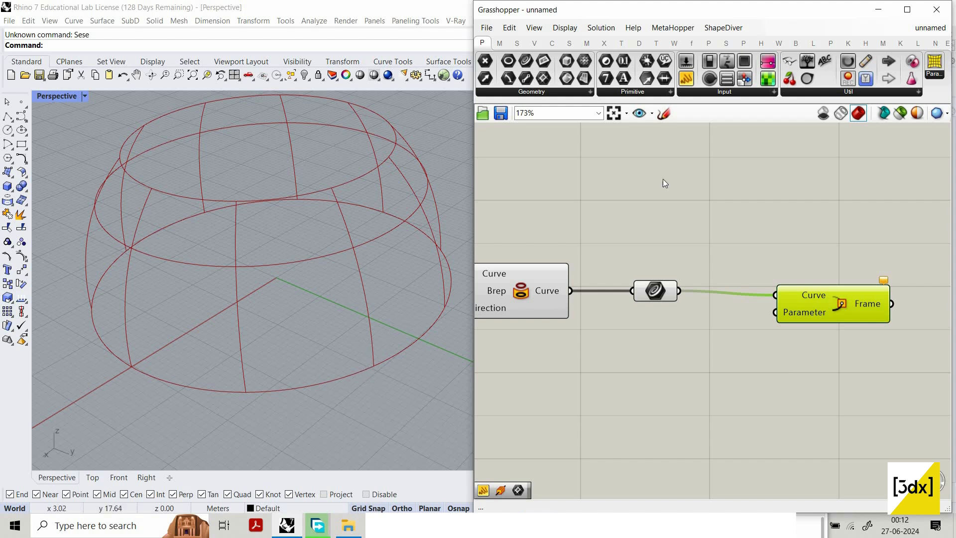
Step: Add a Panel, connect the Project component's Curve output to it, and enlarge it to list every branch
click(686, 62)
click(566, 288)
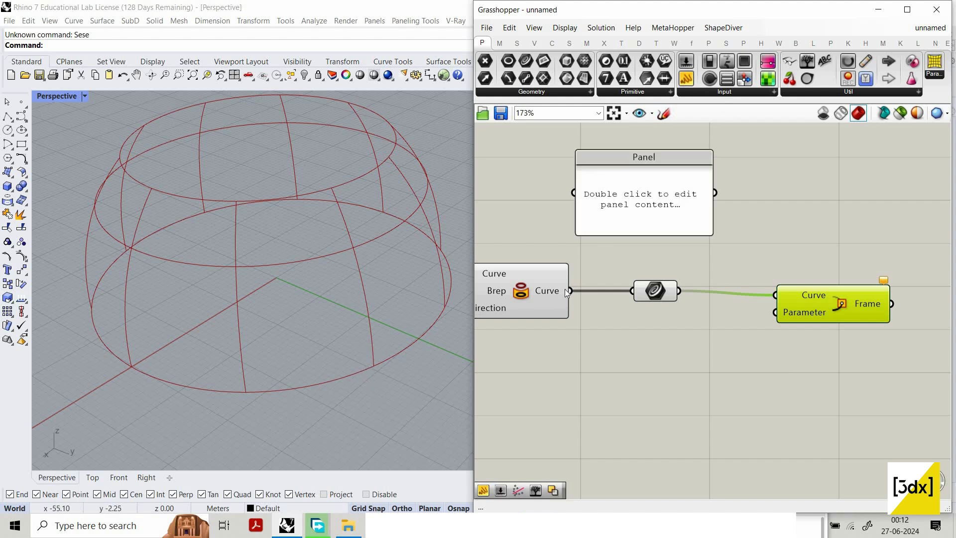
drag(574, 193, 570, 290)
drag(662, 229, 690, 476)
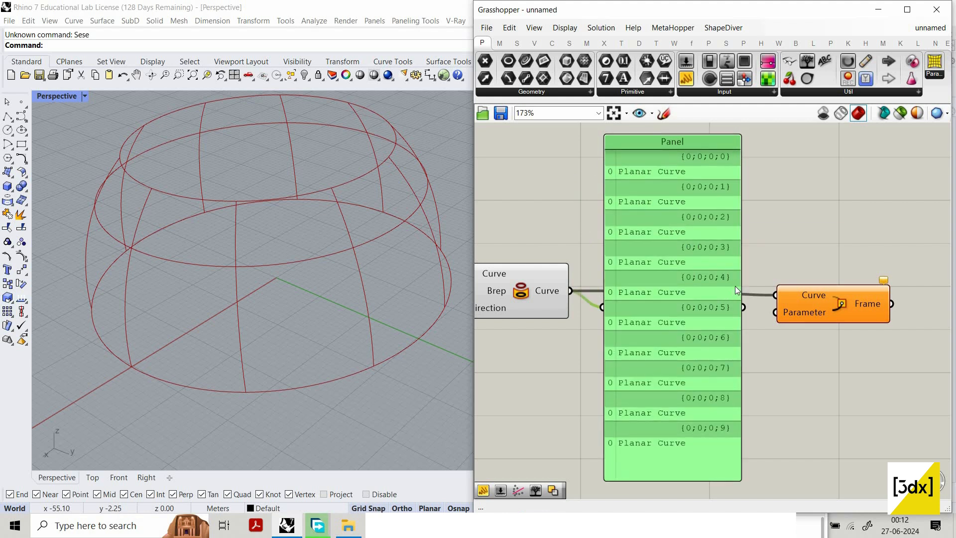
Step: Move the Panel beyond the Perp Frame component and simplify the Project component's Curve output
drag(708, 393, 747, 328)
scroll(761, 209, down, 2)
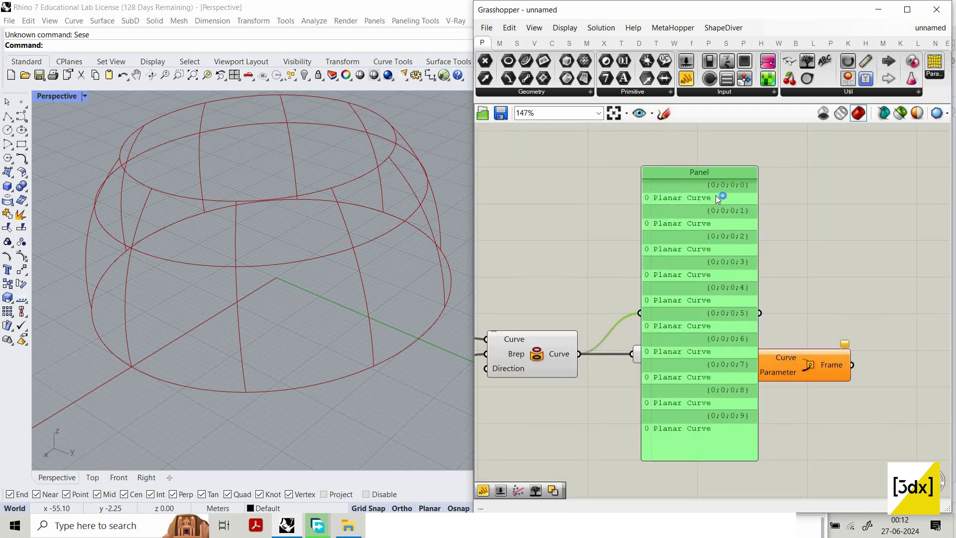
scroll(790, 303, down, 3)
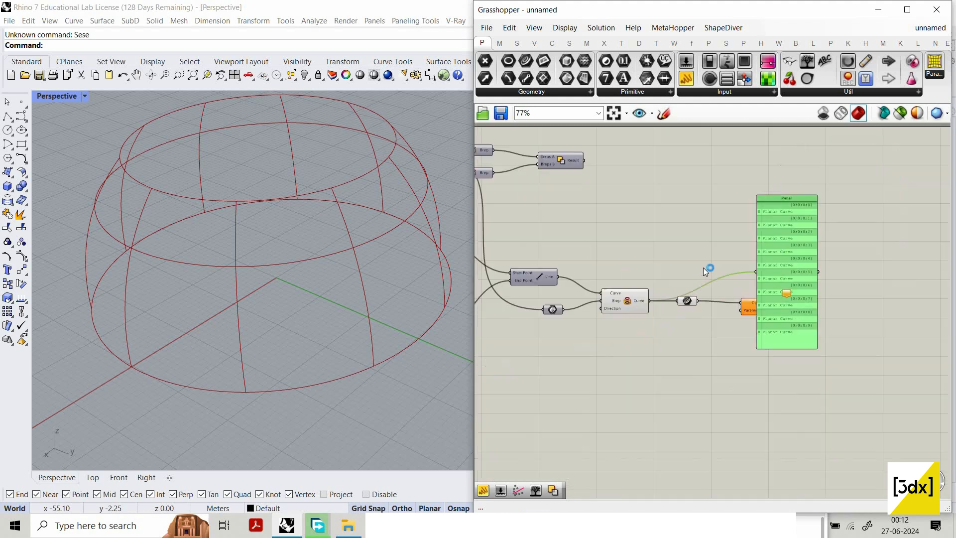
scroll(781, 294, up, 1)
scroll(793, 284, up, 3)
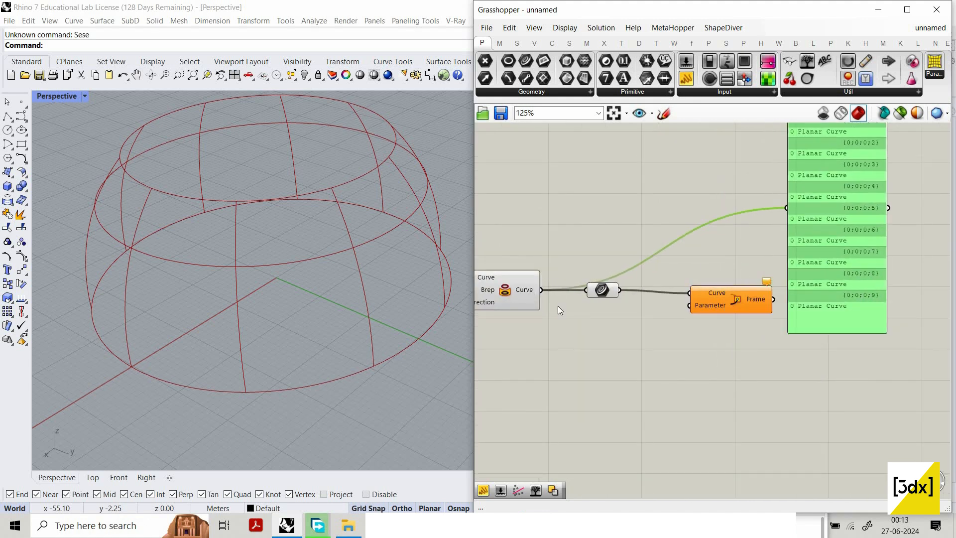
right_click(528, 289)
click(558, 377)
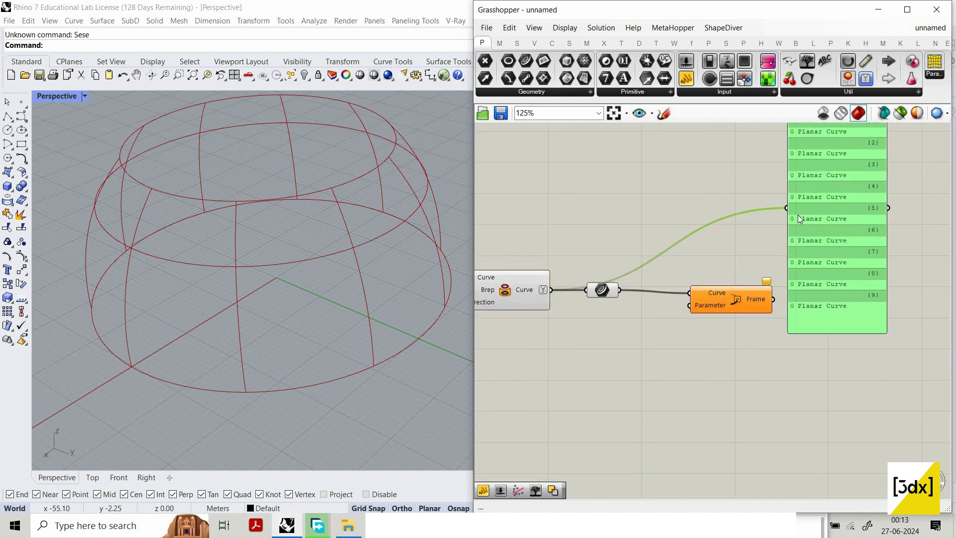
Step: Connect the solid Boolean component's Result output to the Panel in place of the curves and simplify that Result output
scroll(791, 209, down, 3)
scroll(794, 278, down, 2)
scroll(719, 219, up, 3)
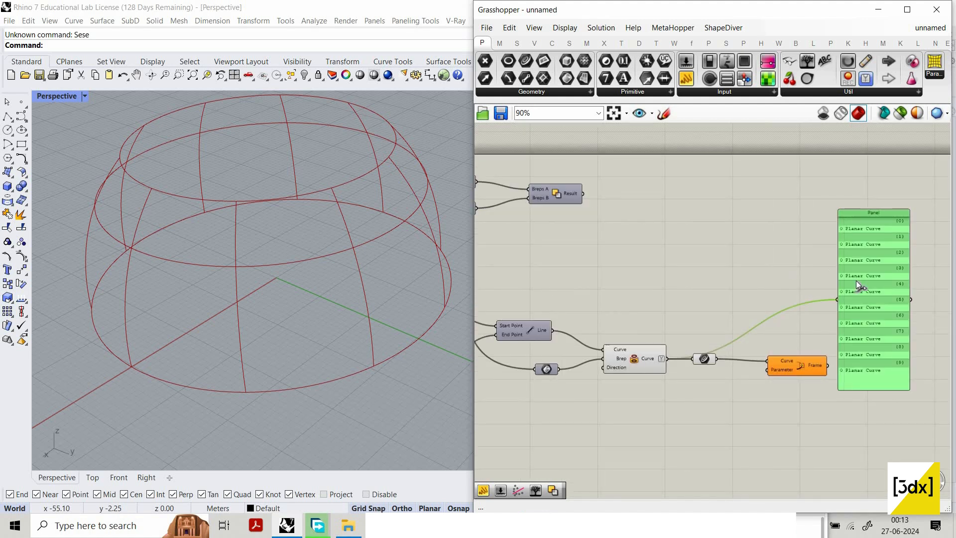
drag(840, 300, 584, 193)
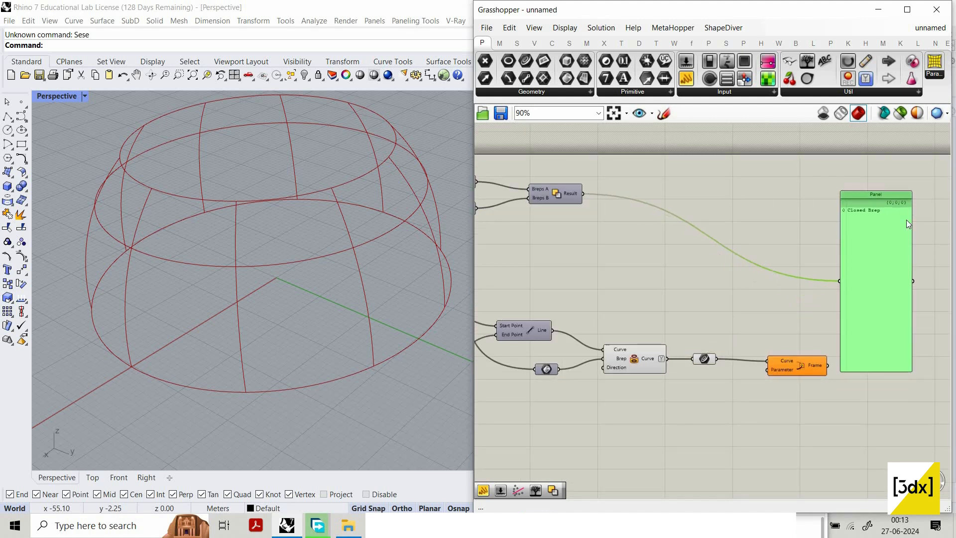
scroll(886, 199, up, 2)
scroll(633, 199, down, 5)
scroll(556, 196, up, 5)
right_click(556, 196)
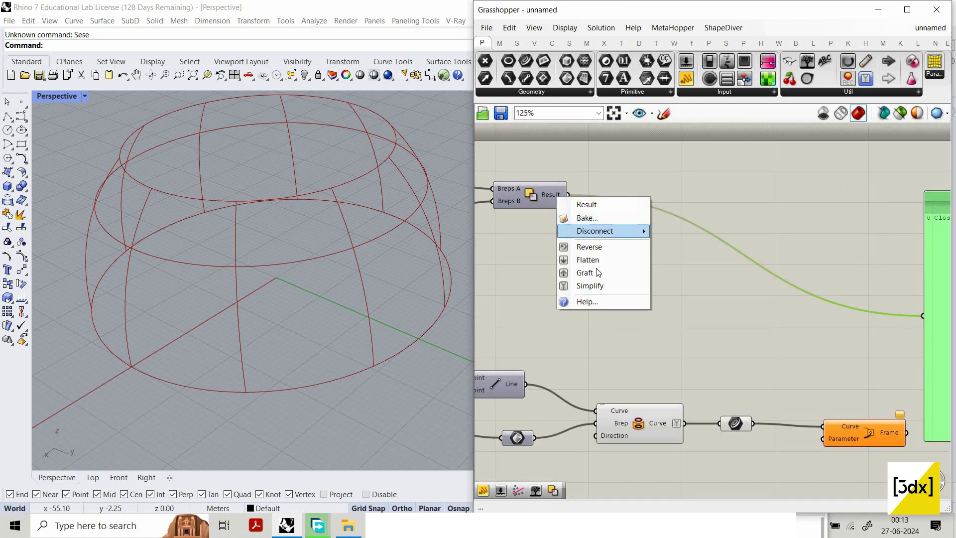
click(650, 362)
Step: Align the solid Boolean component vertically with the Project component
scroll(654, 375, down, 4)
drag(571, 188, 663, 389)
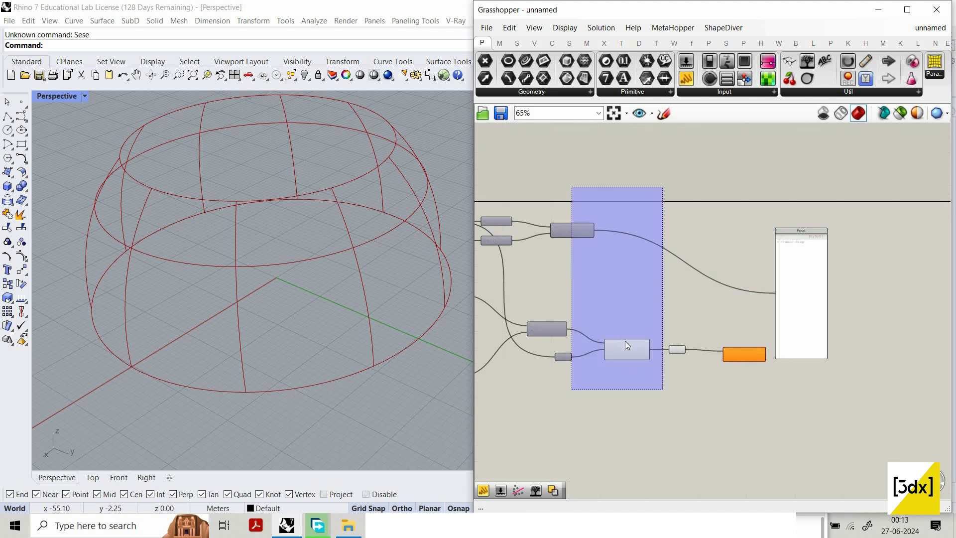
click(607, 366)
click(846, 308)
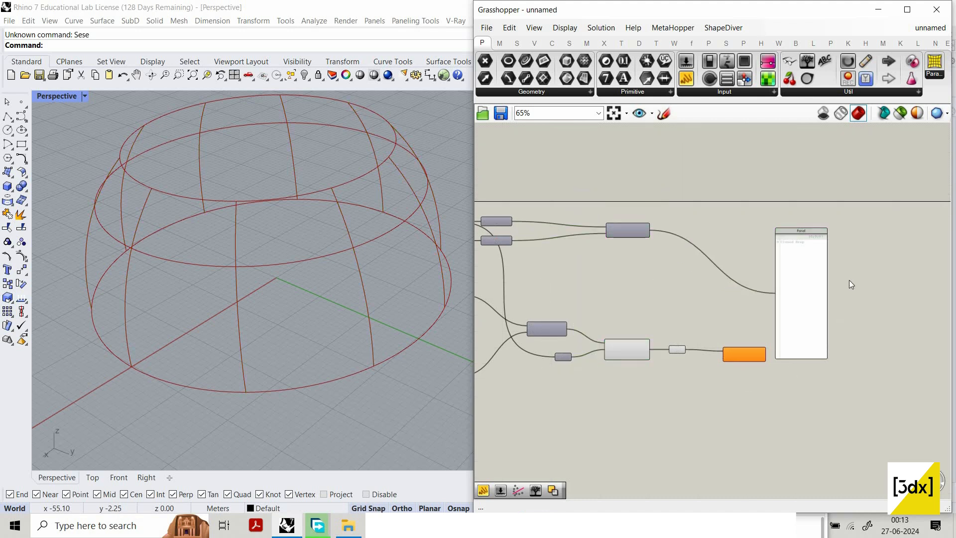
Step: Delete the Panel that is connected to the solid Boolean component's Result output
scroll(849, 279, up, 3)
drag(849, 233, 847, 211)
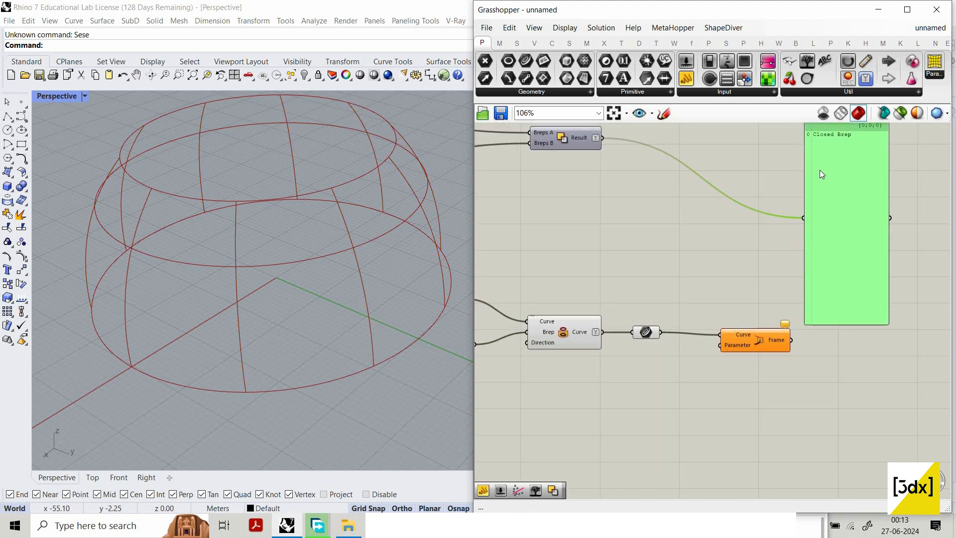
key(Delete)
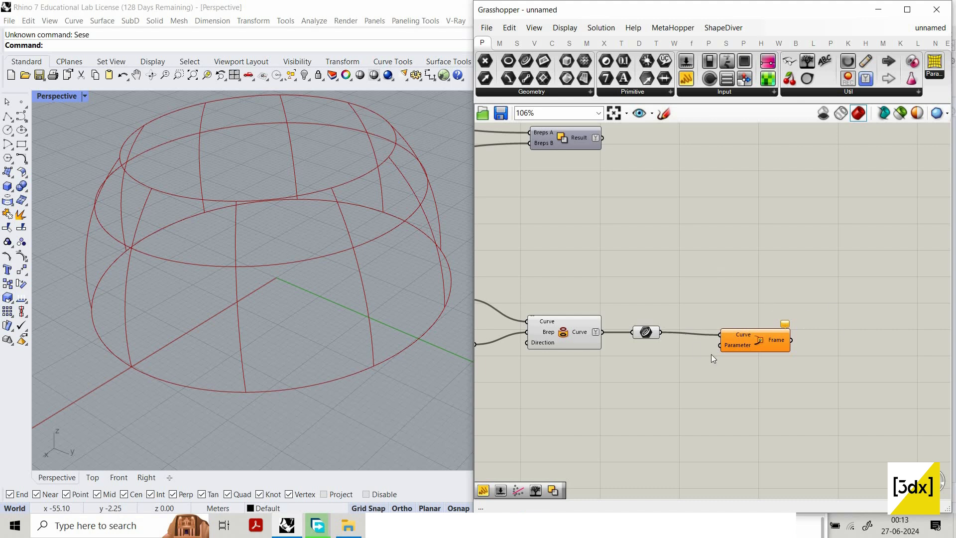
Step: Space out the Perp Frame component and the Curve parameter so their connecting wire runs straight
scroll(710, 364, up, 2)
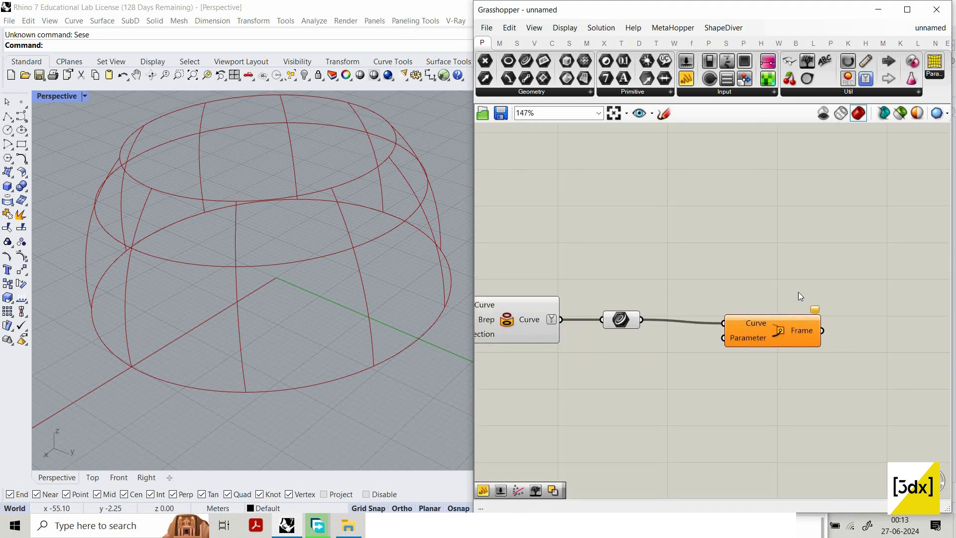
drag(811, 327, 857, 325)
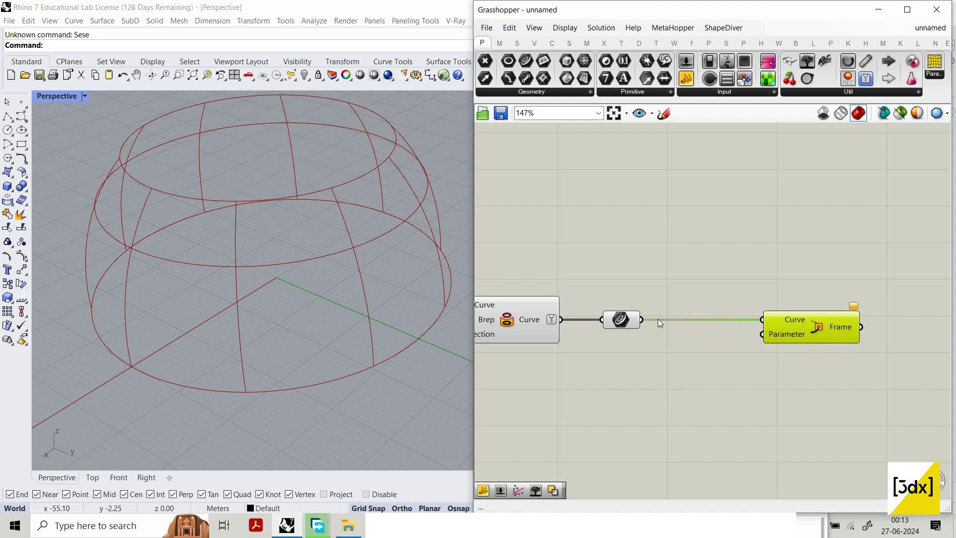
drag(630, 321, 659, 321)
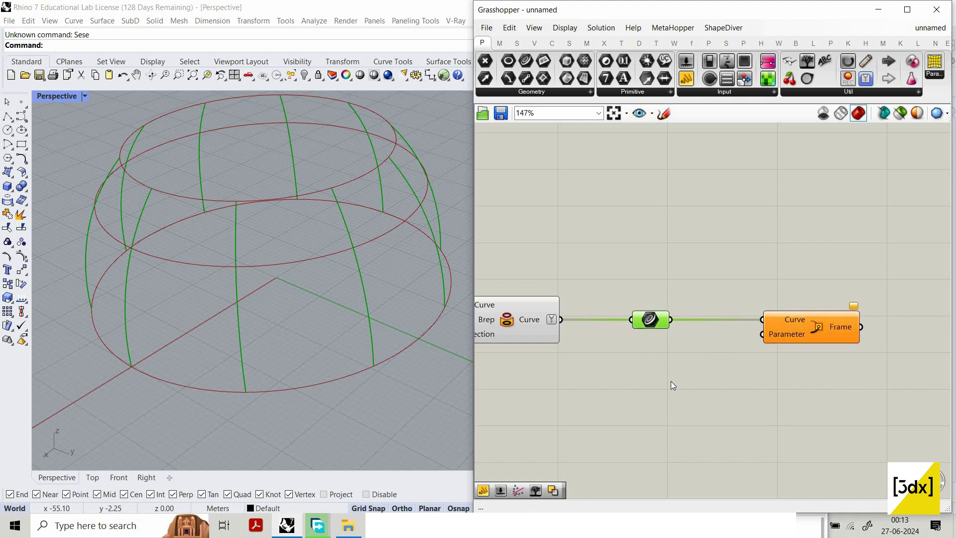
click(640, 385)
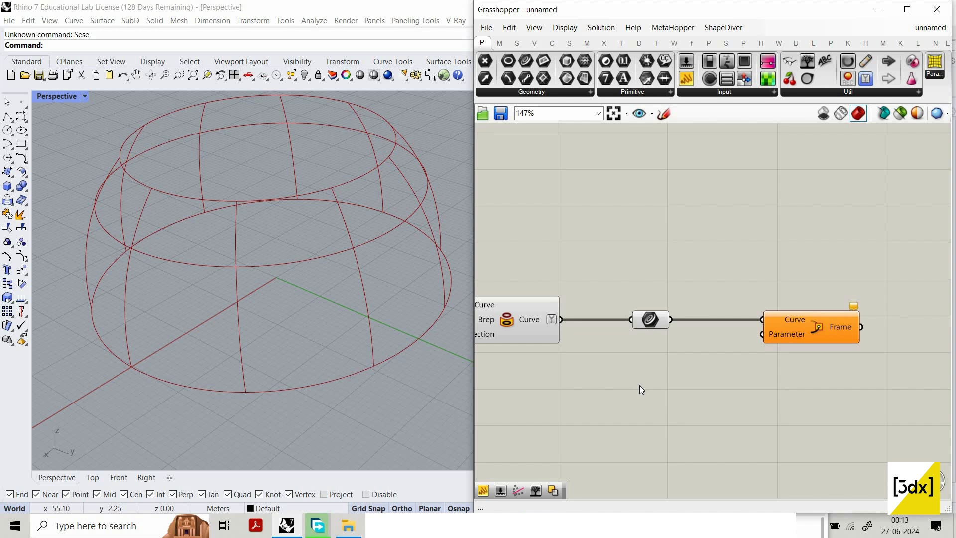
Step: Add a Panel below the Curve parameter containing the values 0, 0.5 and 1 on separate lines
drag(680, 84, 662, 396)
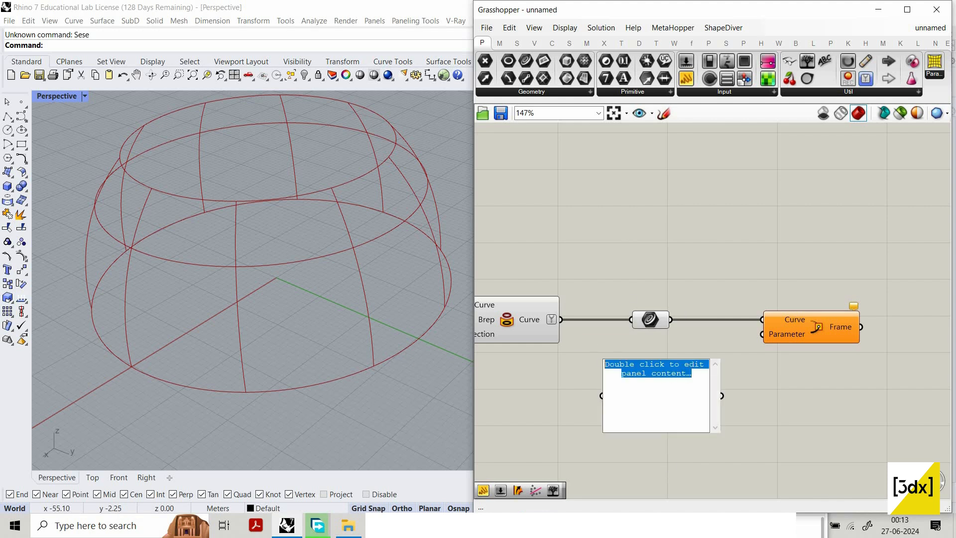
text(0)
key(Return)
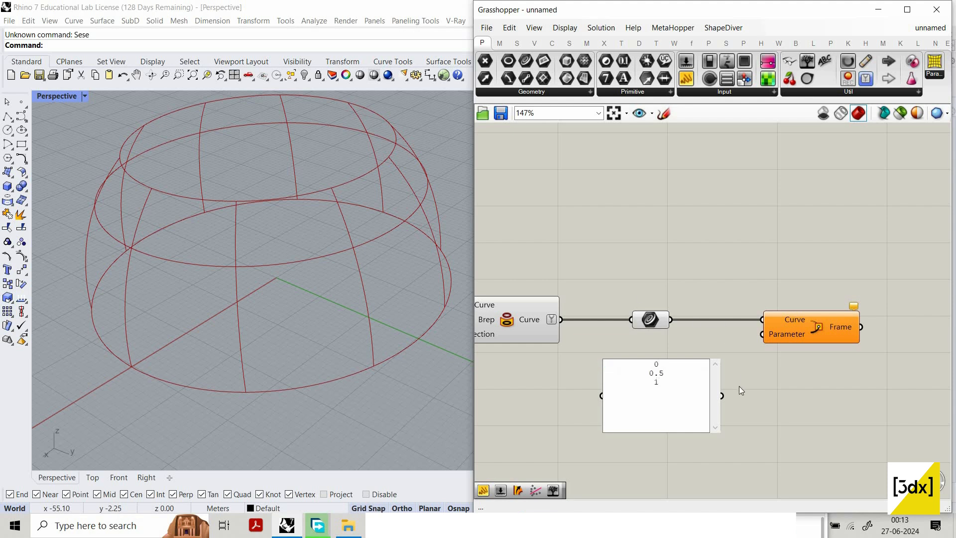
Step: Make the panel with 0, 0.5 and 1 output separate items by turning off Multiline Data, and reposition it below the Curve parameter
click(752, 257)
right_click(646, 391)
click(746, 268)
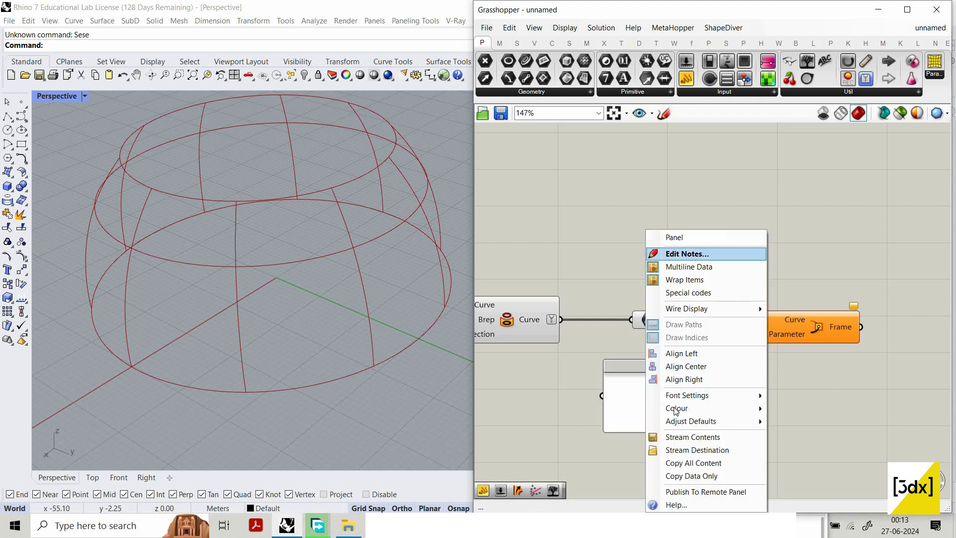
drag(686, 403, 672, 423)
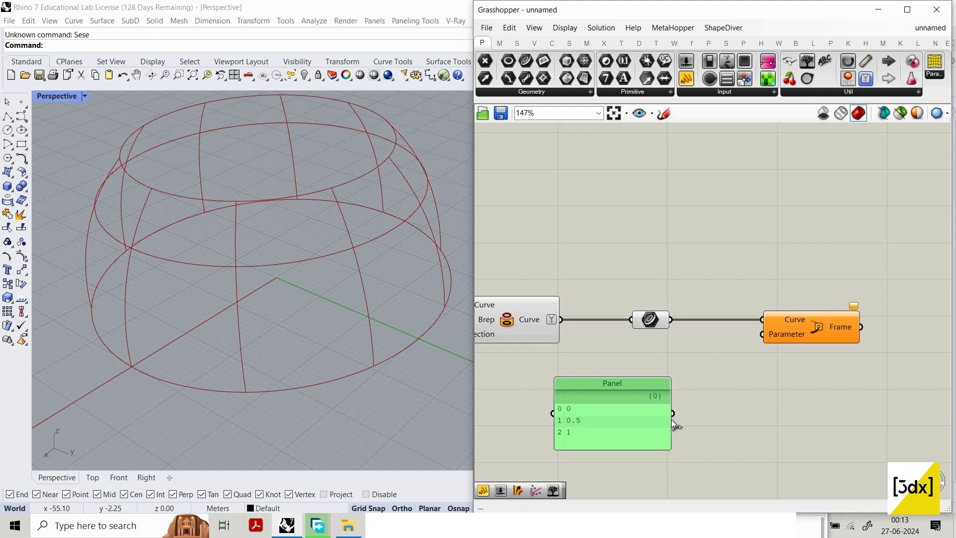
Step: Add a curve Length component above the graph and feed it from the Curve parameter
double_click(718, 272)
text(lengt)
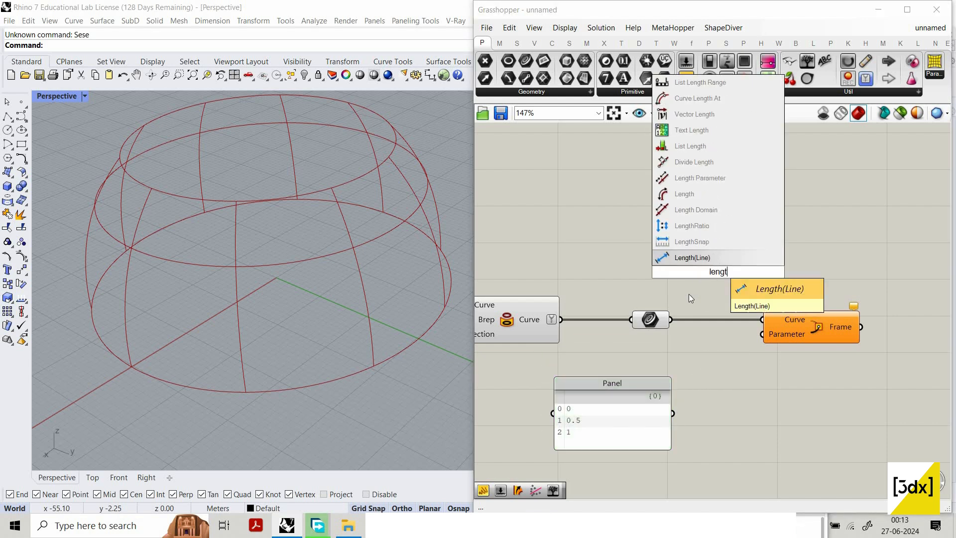
key(Return)
drag(671, 319, 675, 272)
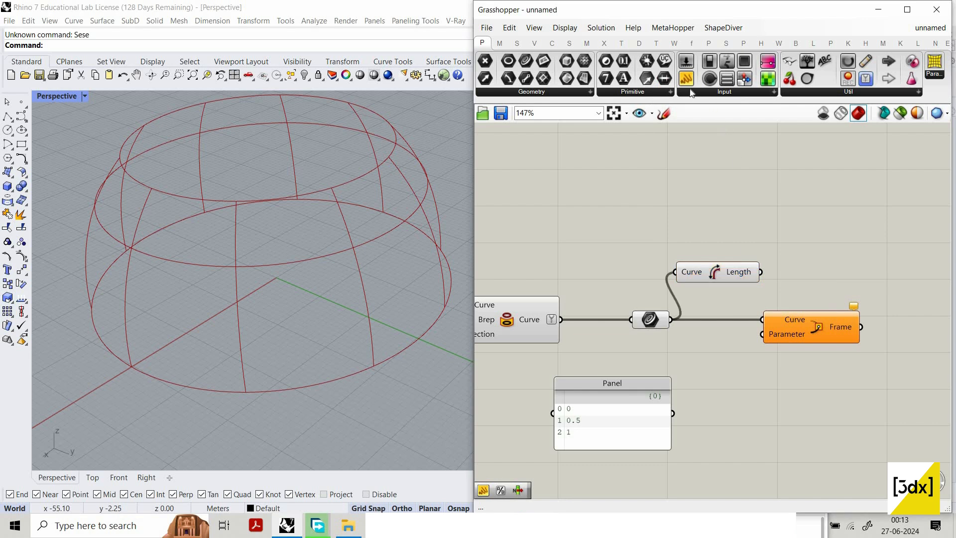
Step: Place a new panel above the Length component and connect the Length output to it
click(688, 80)
click(817, 163)
drag(760, 271, 820, 156)
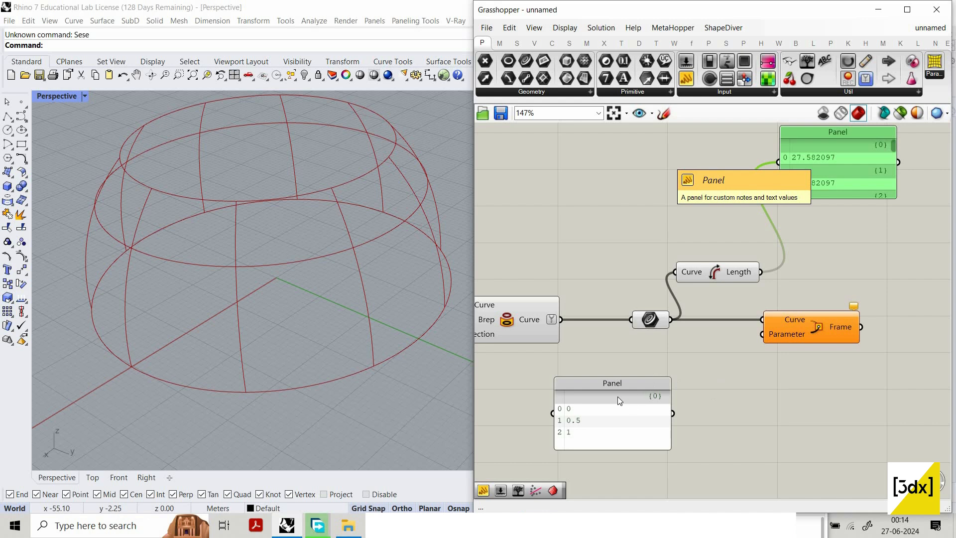
Step: Sketch a freehand diagram on the canvas mapping a 0 to 100 line onto a 0 to 1 line, and discard it
scroll(573, 415, down, 2)
scroll(595, 419, up, 4)
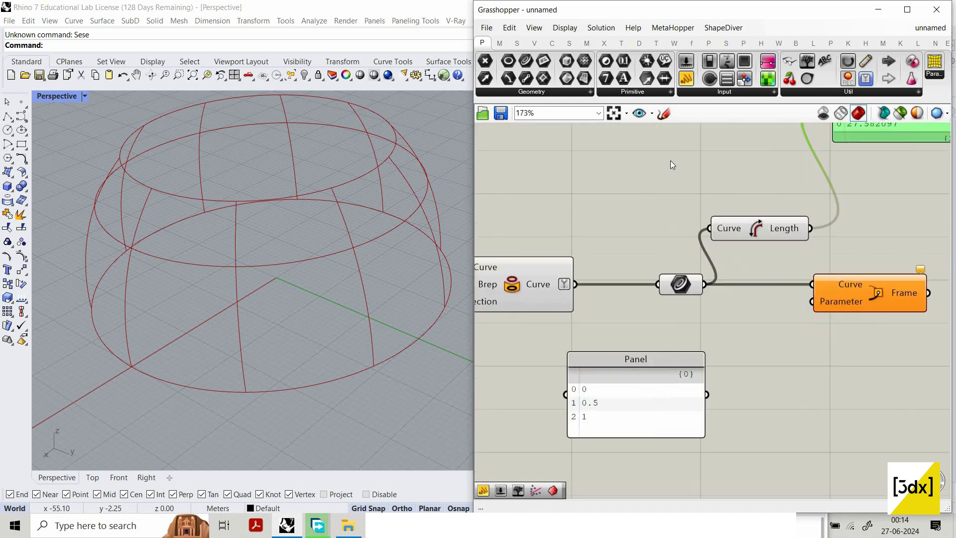
click(663, 114)
scroll(666, 309, down, 3)
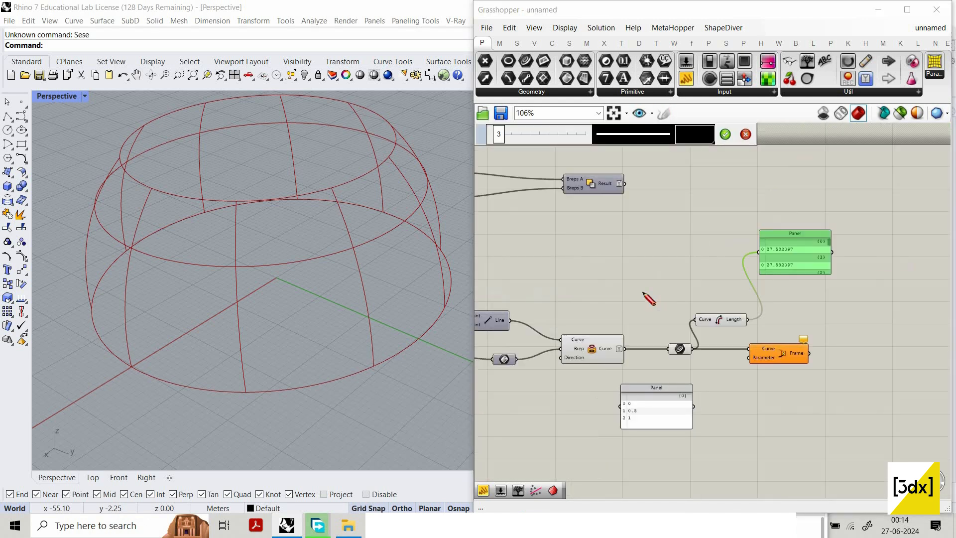
scroll(646, 298, up, 2)
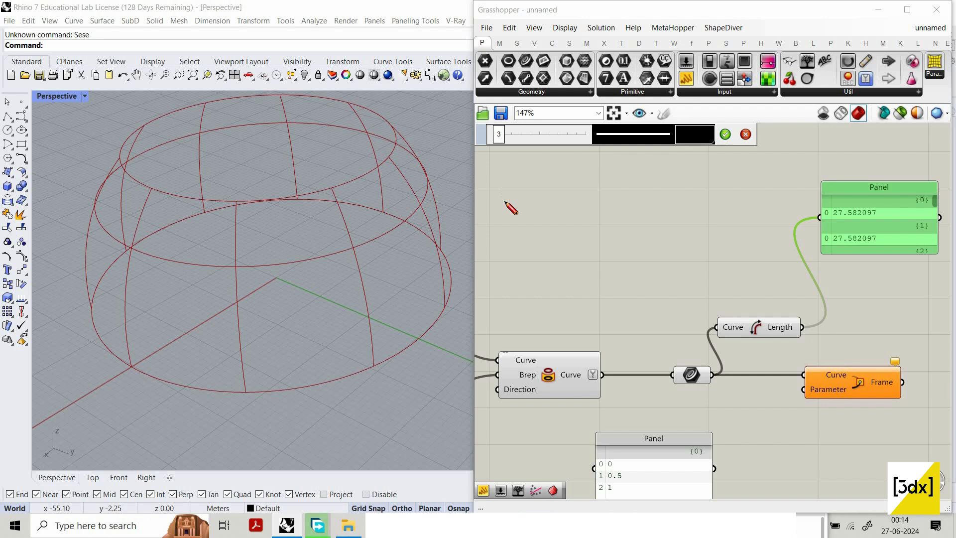
mouse_move(507, 186)
mouse_down()
mouse_move(760, 182)
mouse_move(744, 188)
mouse_up()
mouse_move(797, 171)
mouse_down()
mouse_move(795, 197)
mouse_move(841, 171)
mouse_up()
drag(810, 175, 809, 177)
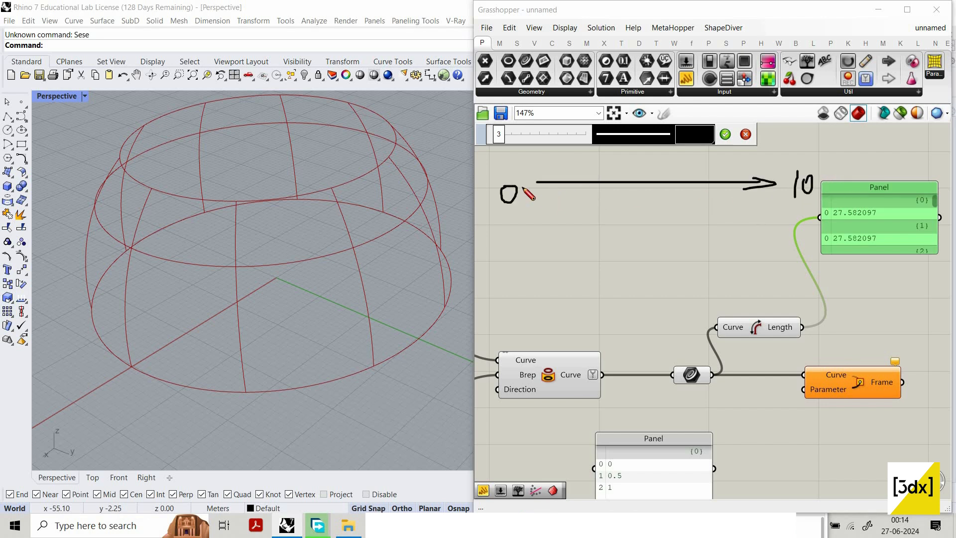
scroll(613, 213, down, 2)
mouse_move(594, 196)
mouse_down()
mouse_move(595, 243)
mouse_move(615, 218)
mouse_up()
mouse_move(554, 257)
mouse_down()
mouse_move(689, 258)
mouse_move(550, 268)
mouse_up()
drag(691, 273, 692, 288)
drag(552, 273, 550, 275)
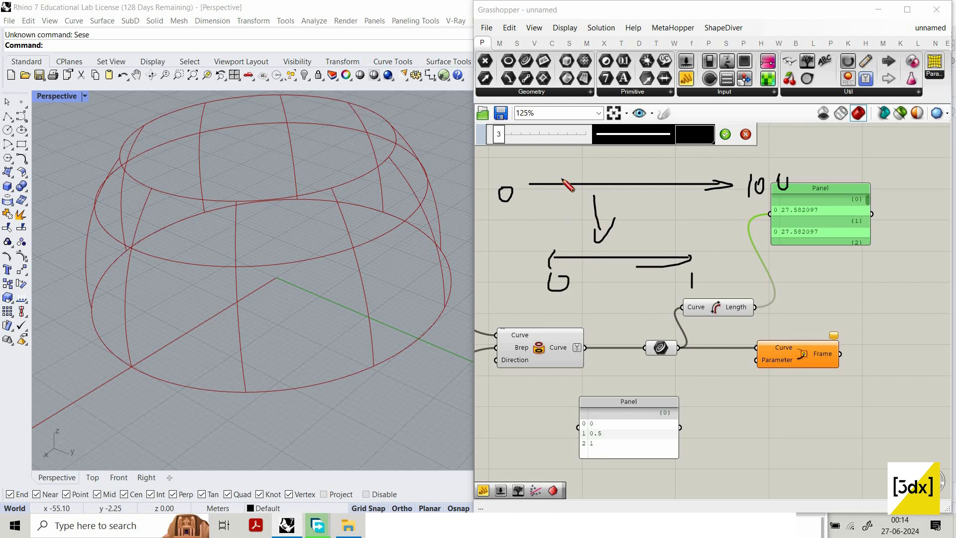
mouse_move(550, 192)
mouse_down()
mouse_move(553, 206)
mouse_move(566, 203)
mouse_up()
mouse_move(583, 265)
mouse_down()
mouse_move(594, 285)
mouse_move(587, 270)
mouse_move(608, 284)
mouse_up()
drag(592, 191, 594, 203)
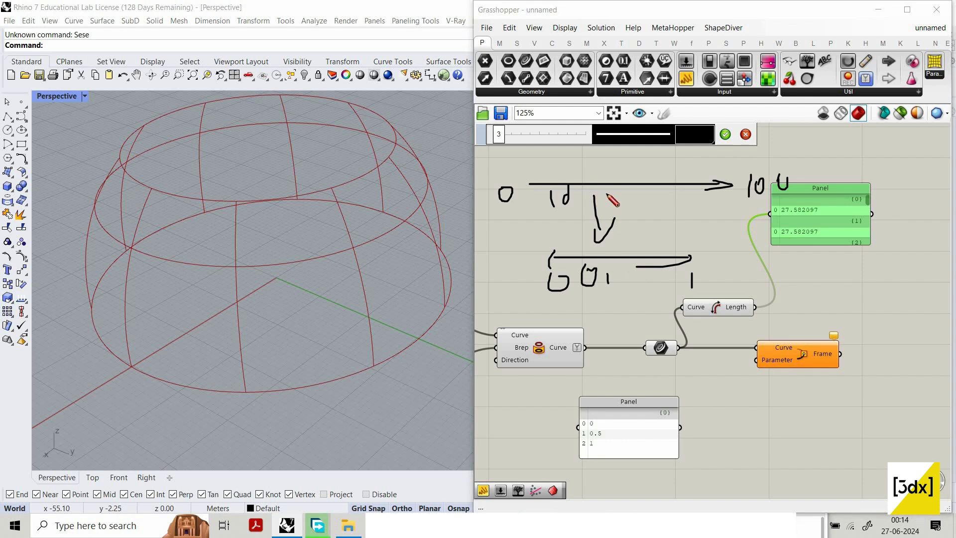
drag(617, 276, 623, 278)
click(644, 283)
click(605, 195)
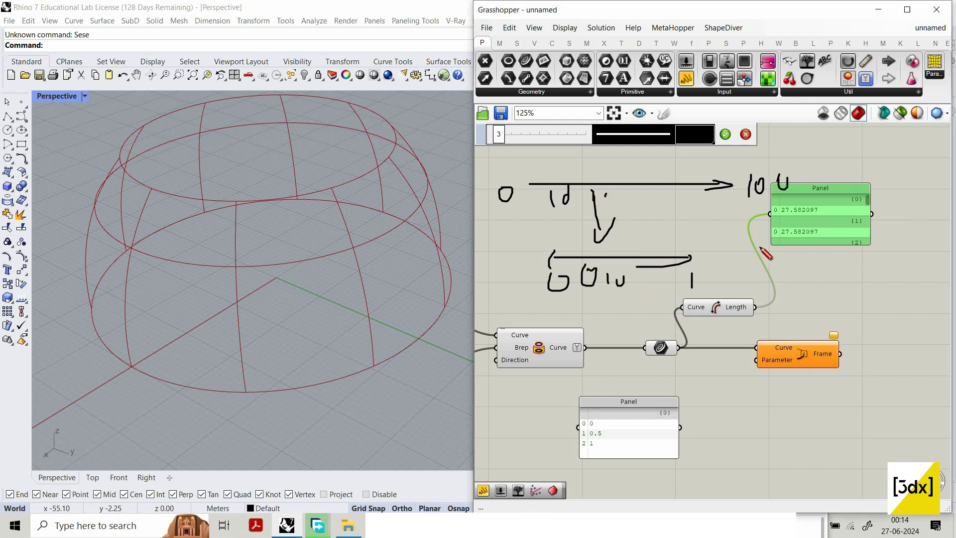
drag(680, 213, 694, 213)
mouse_move(695, 209)
mouse_down()
mouse_move(703, 229)
mouse_move(721, 230)
mouse_up()
key(Escape)
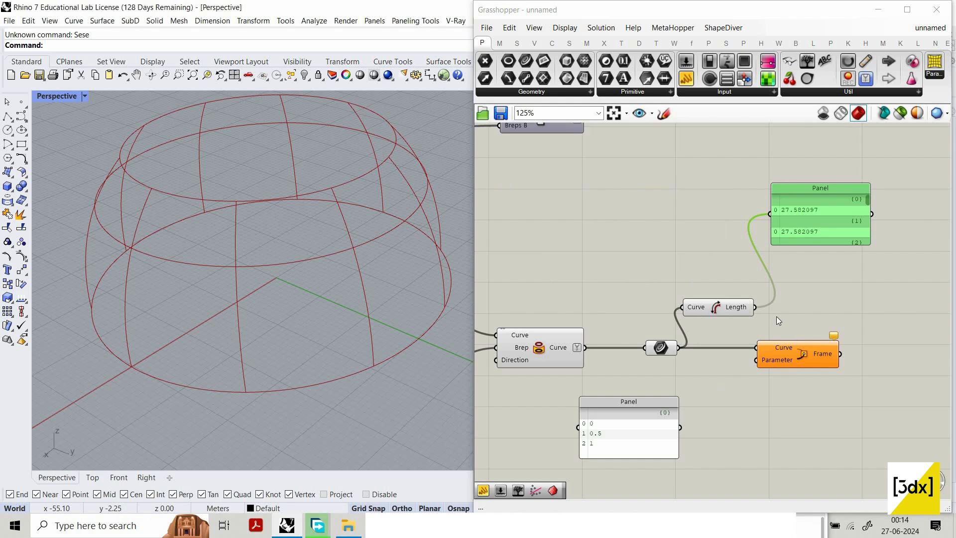
Step: Reparameterize the Curve parameter and connect the 0, 0.5, 1 panel to the Parameter input of the Frame component
scroll(632, 329, up, 4)
right_click(661, 347)
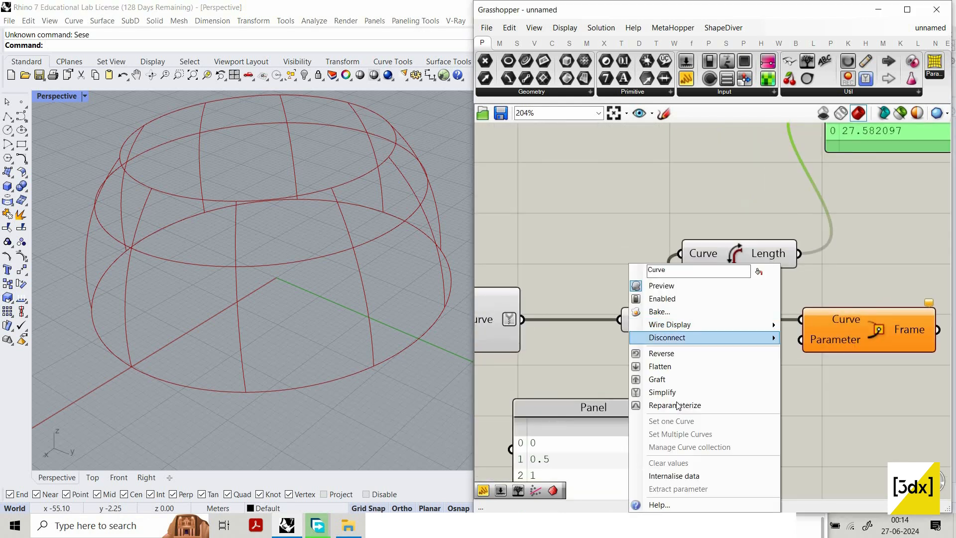
click(675, 405)
scroll(673, 411, down, 2)
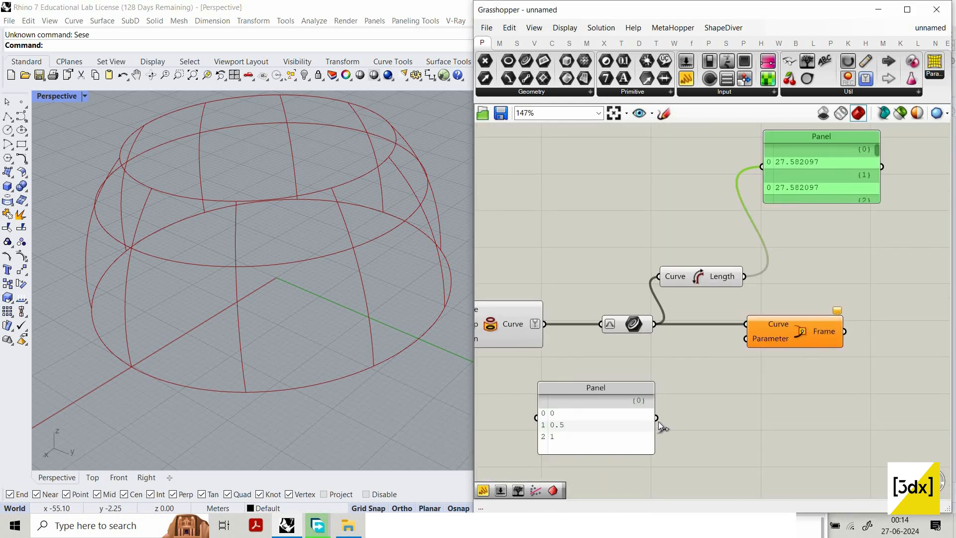
drag(656, 418, 745, 338)
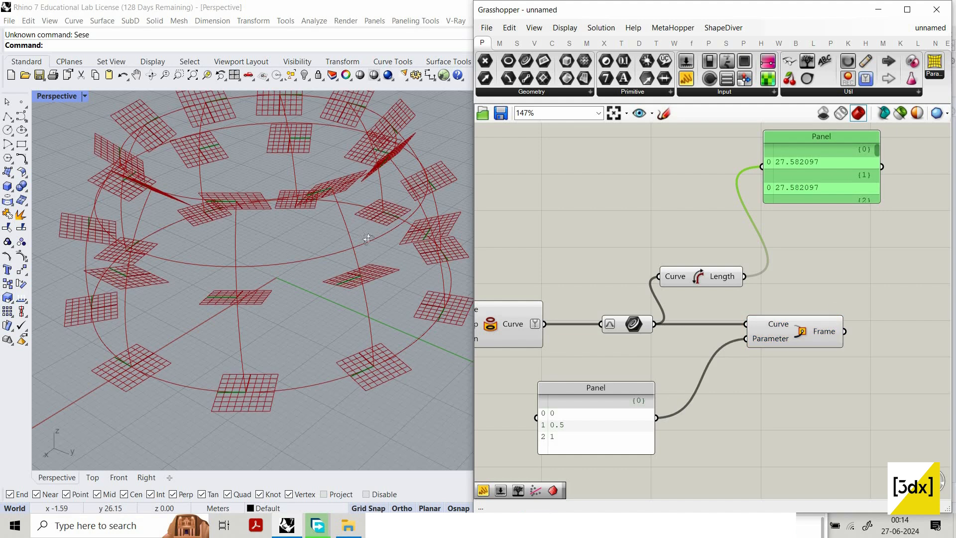
Step: Inspect the frames along the curves in the viewport and move the Frame component lower, beside the parameter values panel
scroll(350, 259, down, 5)
right_drag(350, 262, 328, 239)
scroll(339, 304, up, 4)
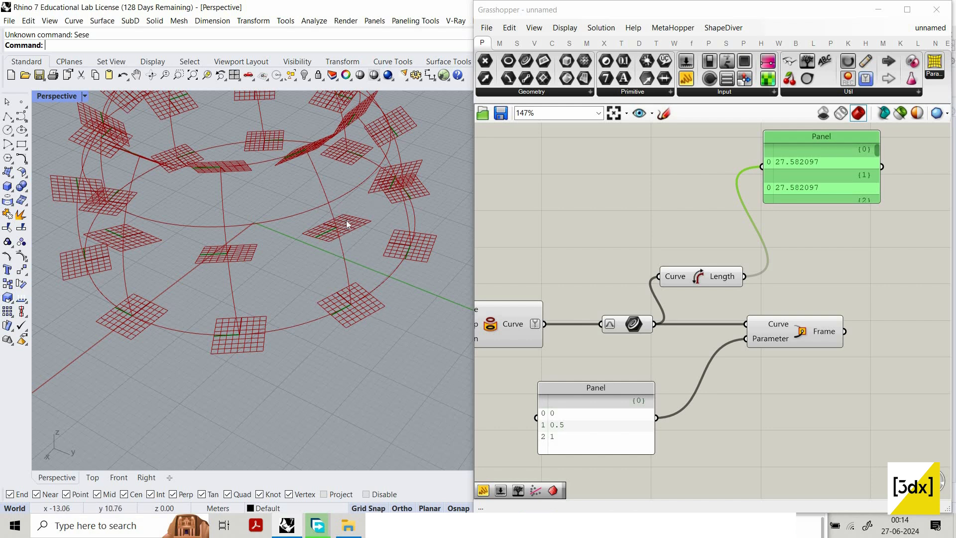
scroll(810, 309, down, 1)
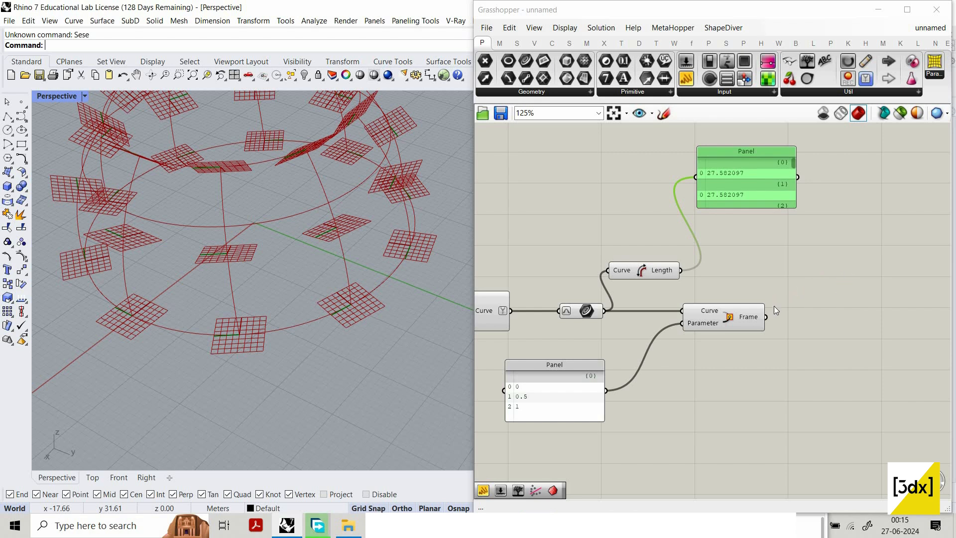
drag(739, 330, 748, 377)
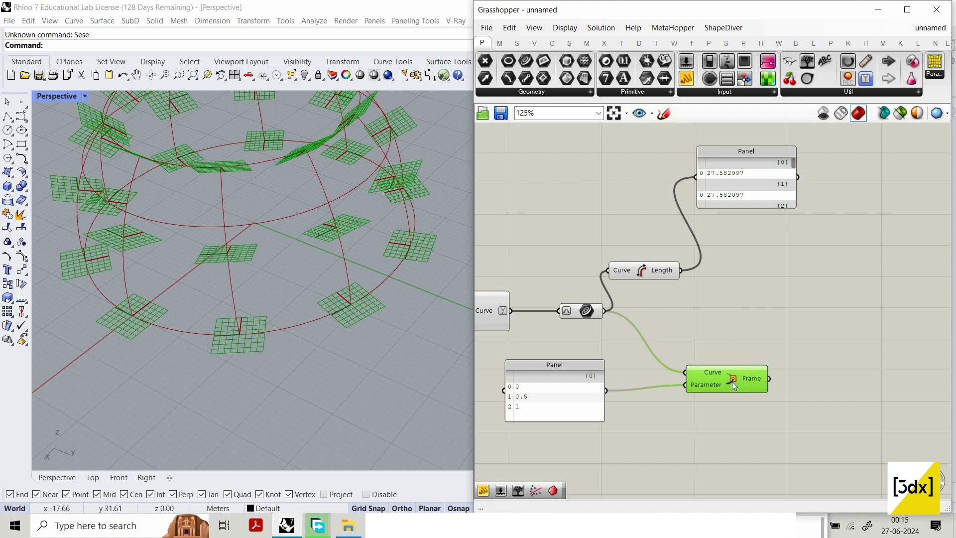
drag(731, 384, 732, 393)
scroll(772, 363, down, 3)
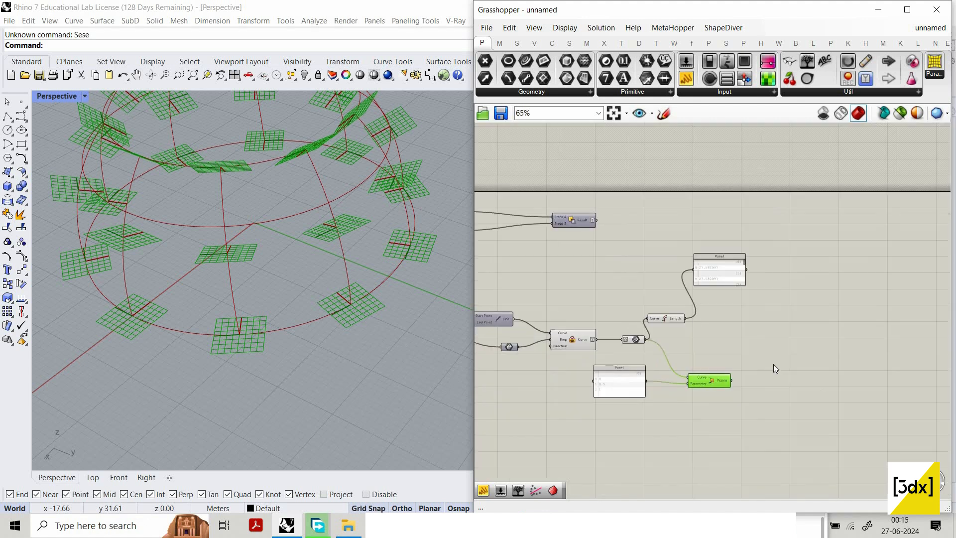
scroll(773, 366, up, 3)
click(774, 367)
text(Rec)
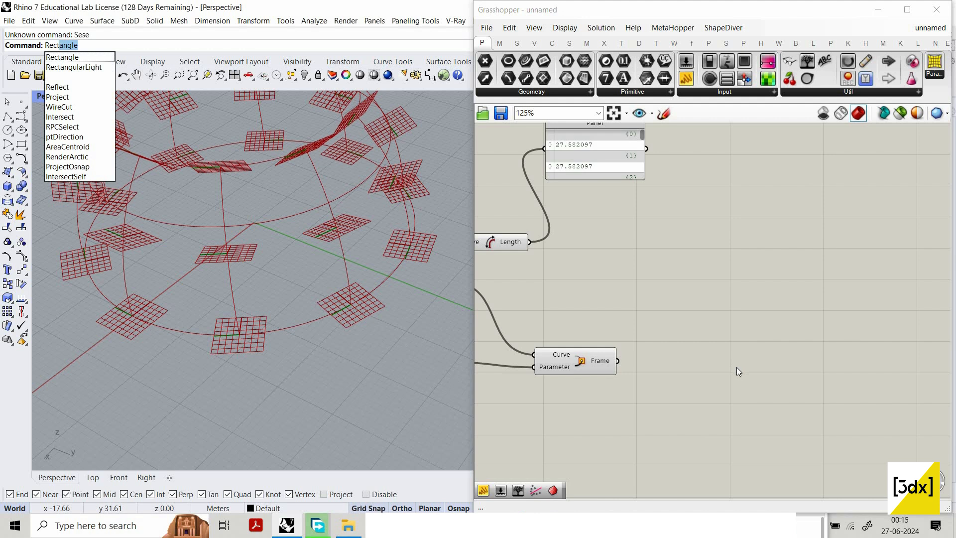
key(Escape)
double_click(736, 367)
text(recata)
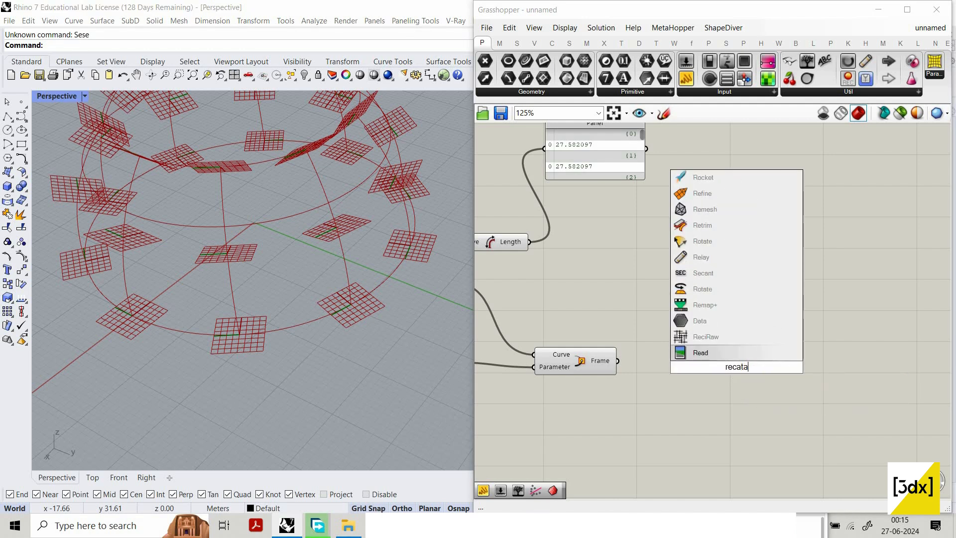
key(Escape)
Step: Add a Rectangle component beside the Frame component and connect the Frame output to its Plane input
double_click(723, 379)
text(rect)
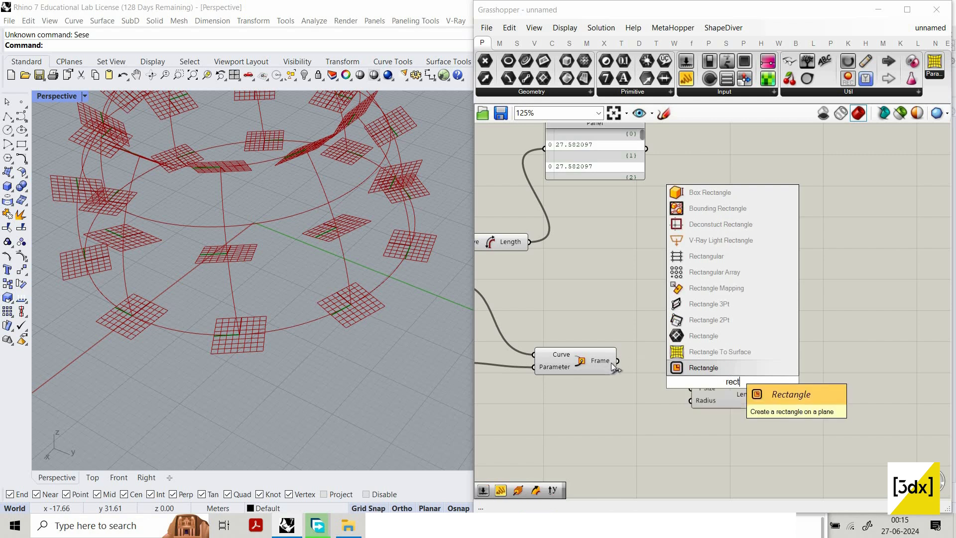
key(Return)
scroll(642, 355, up, 2)
drag(608, 364, 709, 366)
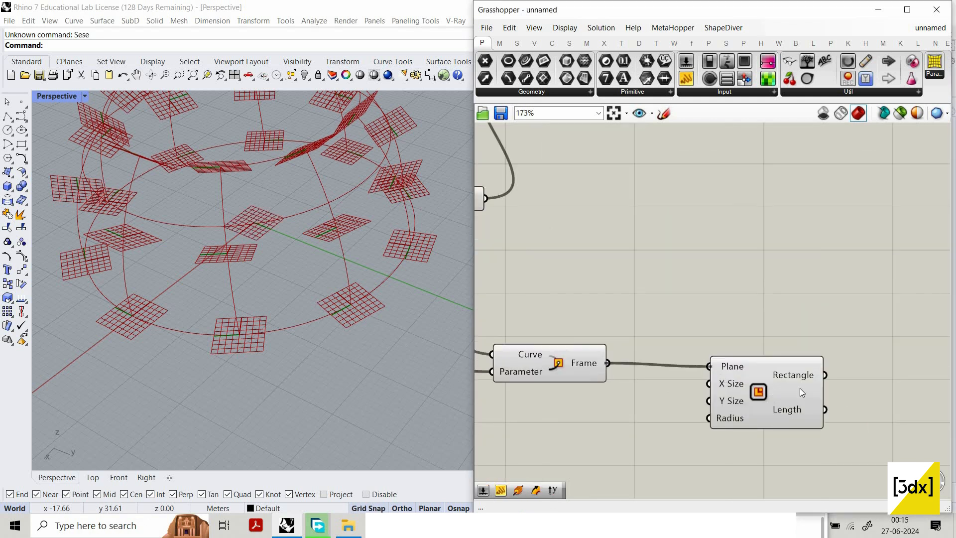
drag(776, 391, 809, 391)
scroll(714, 360, down, 1)
scroll(356, 295, up, 5)
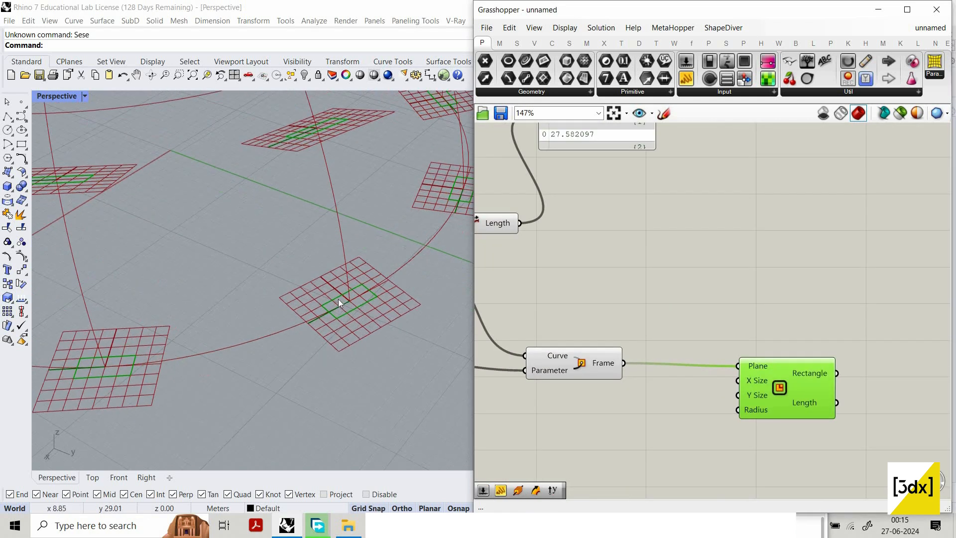
Step: Create a number slider with the value 20 and connect it to the Rectangle's X Size and Y Size inputs
double_click(587, 408)
text(20)
key(Return)
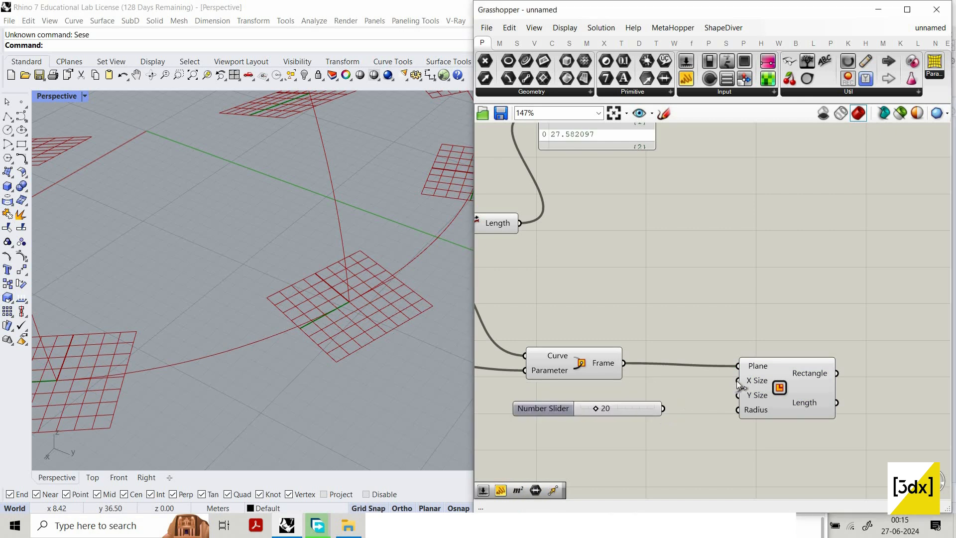
drag(738, 380, 664, 408)
drag(737, 396, 664, 408)
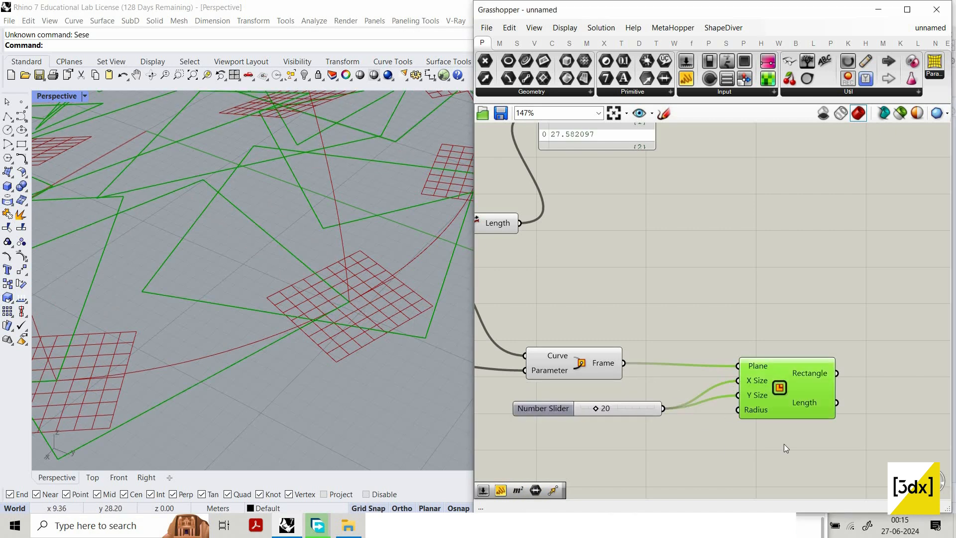
Step: Try rectangle sizes of 0 and 5 with the number slider, and delete the slider
click(598, 408)
drag(589, 408, 580, 408)
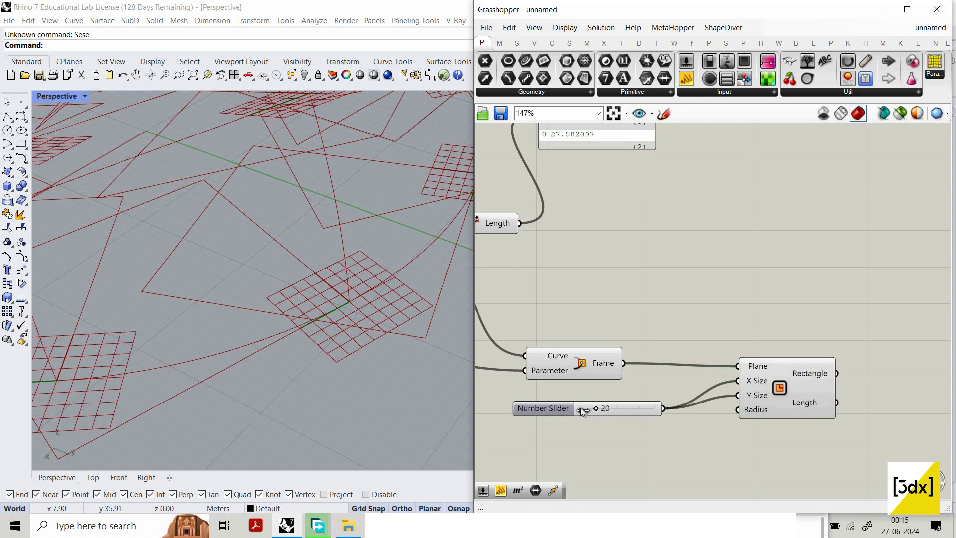
click(778, 375)
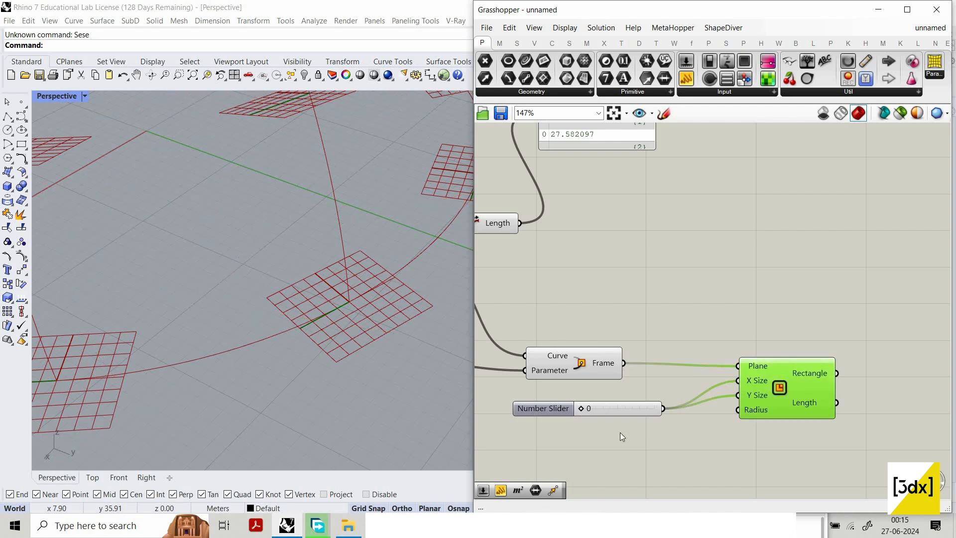
drag(584, 407, 585, 408)
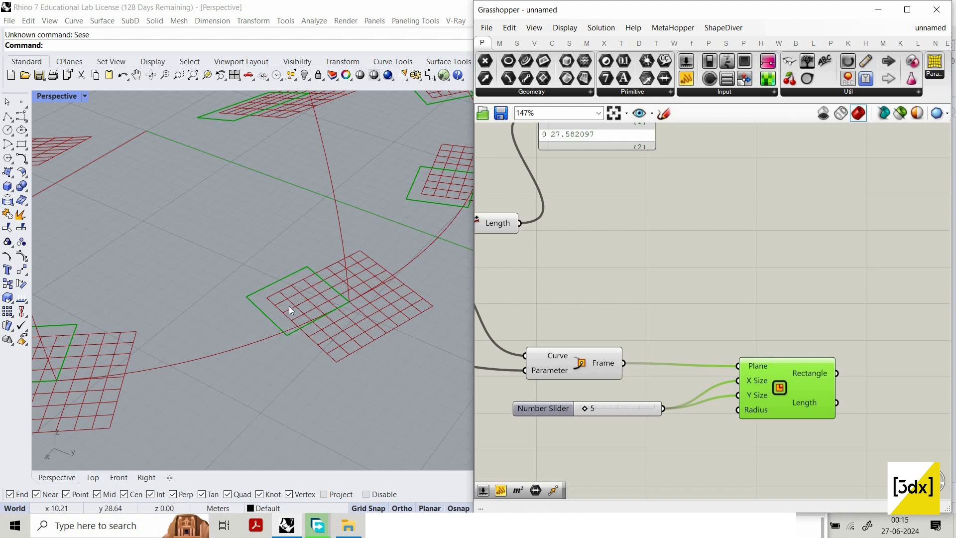
click(601, 402)
key(Delete)
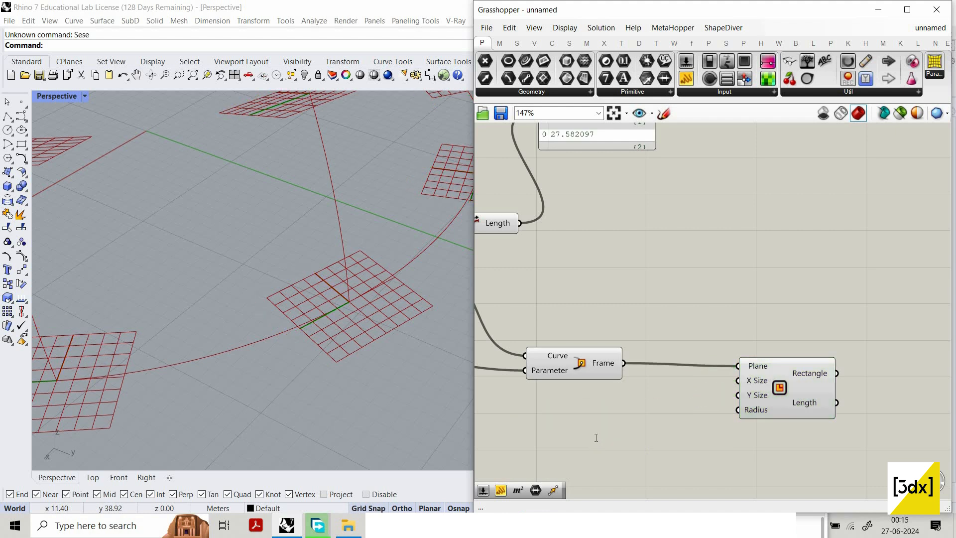
Step: Add a panel below the Frame component and enter the domain -0.10 to 0.20 in it
double_click(597, 450)
text(pane)
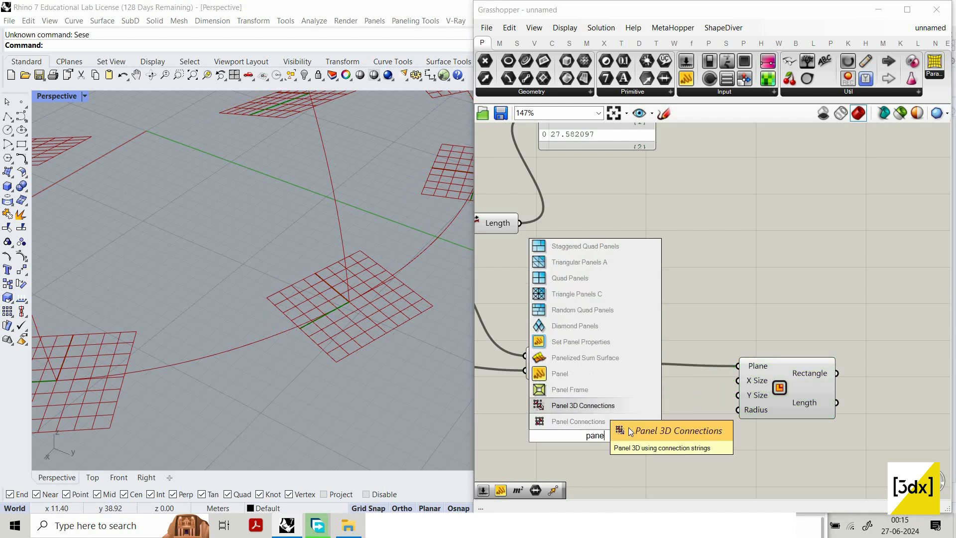
click(593, 374)
double_click(626, 418)
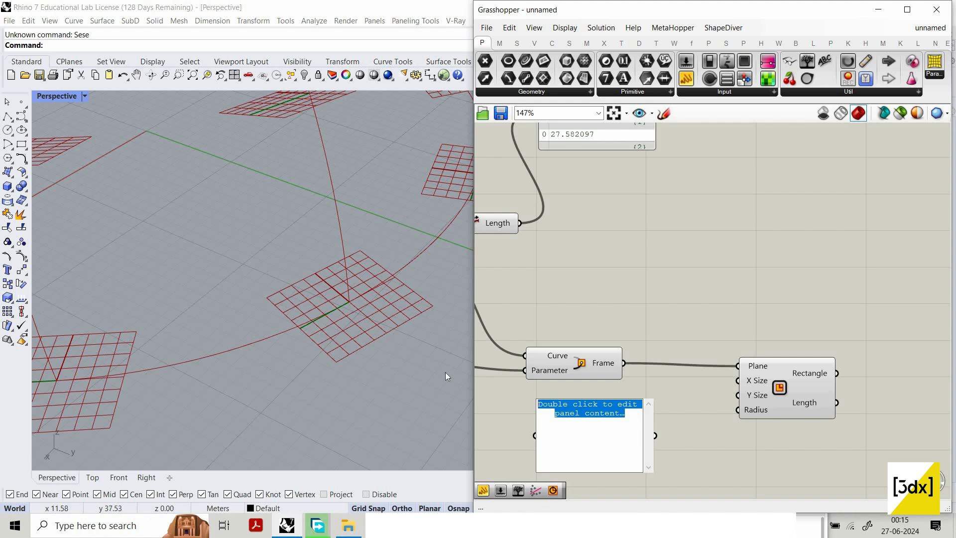
text(-0.)
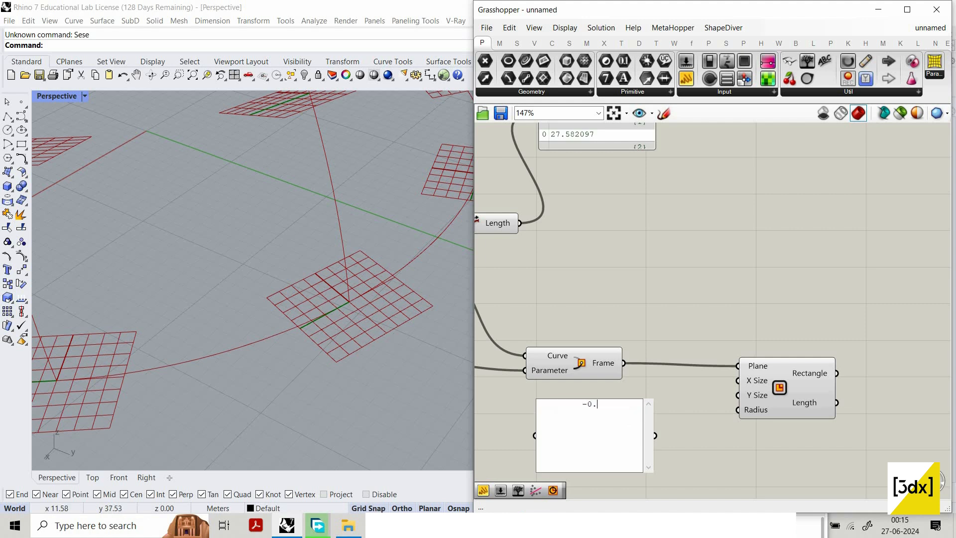
text(10 to)
text(0.20)
click(689, 298)
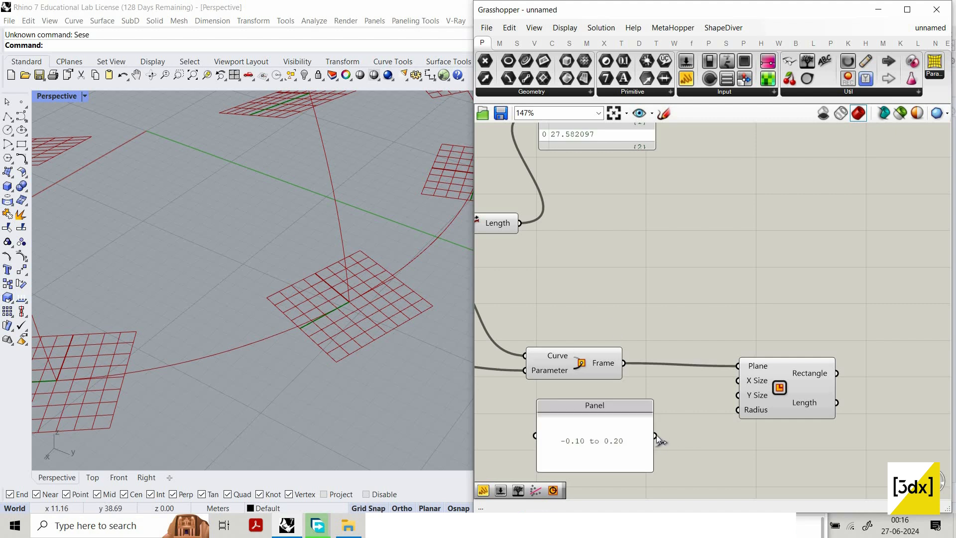
Step: Connect the existing panel to the Rectangle's X Size input, and a copy of it containing -.40 to .40 to the Y Size input
drag(655, 436, 728, 380)
drag(651, 469, 594, 448)
double_click(594, 449)
drag(570, 339, 494, 335)
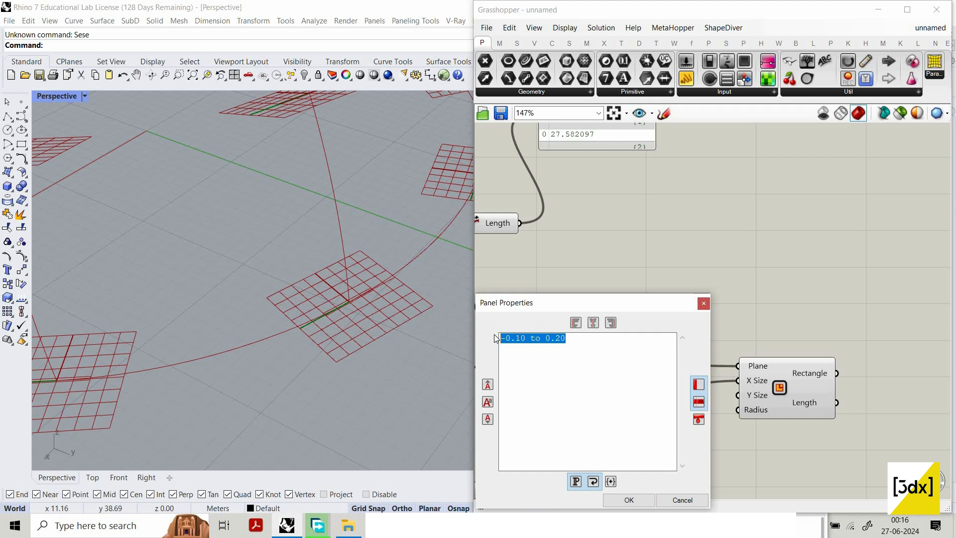
text(-)
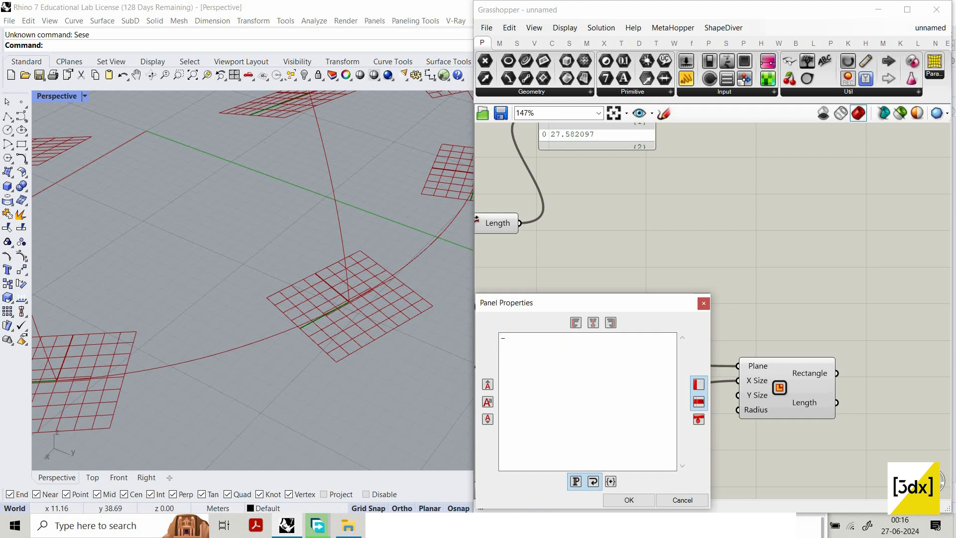
text(.40 to .40)
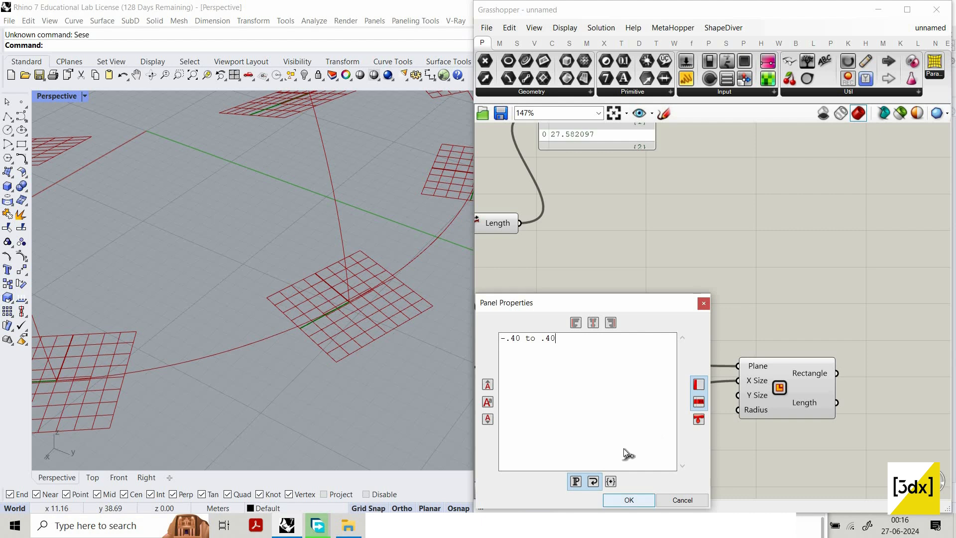
key(Return)
drag(737, 395, 625, 453)
Step: Inspect the rectangular profiles on the frames along the section curves of the dome-like form
click(814, 402)
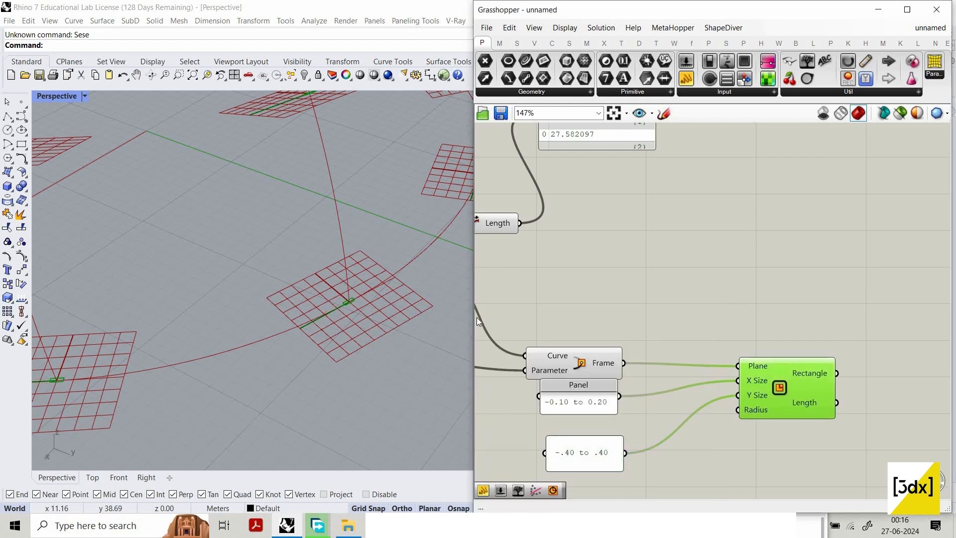
scroll(815, 402, down, 1)
middle_click(815, 401)
scroll(342, 303, down, 15)
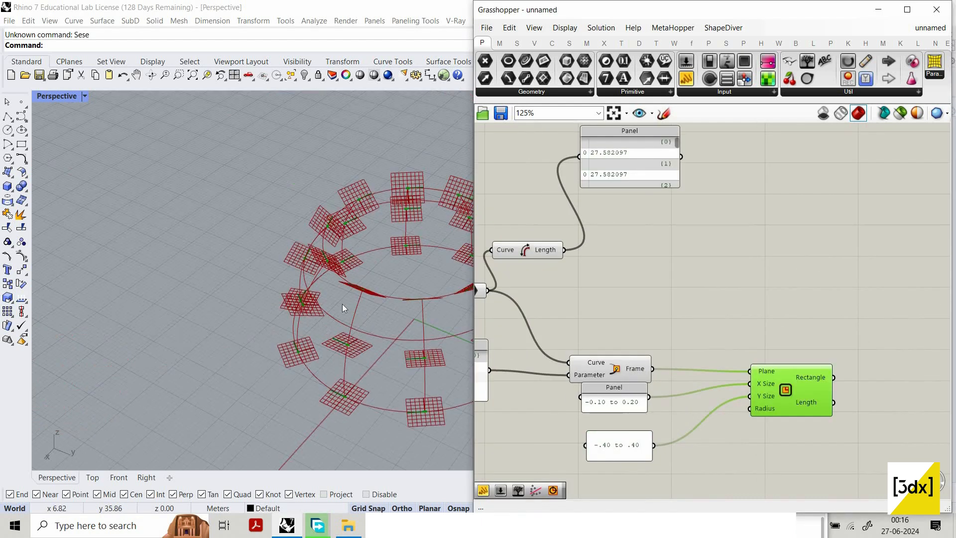
scroll(308, 343, up, 7)
scroll(269, 404, up, 5)
scroll(342, 315, up, 8)
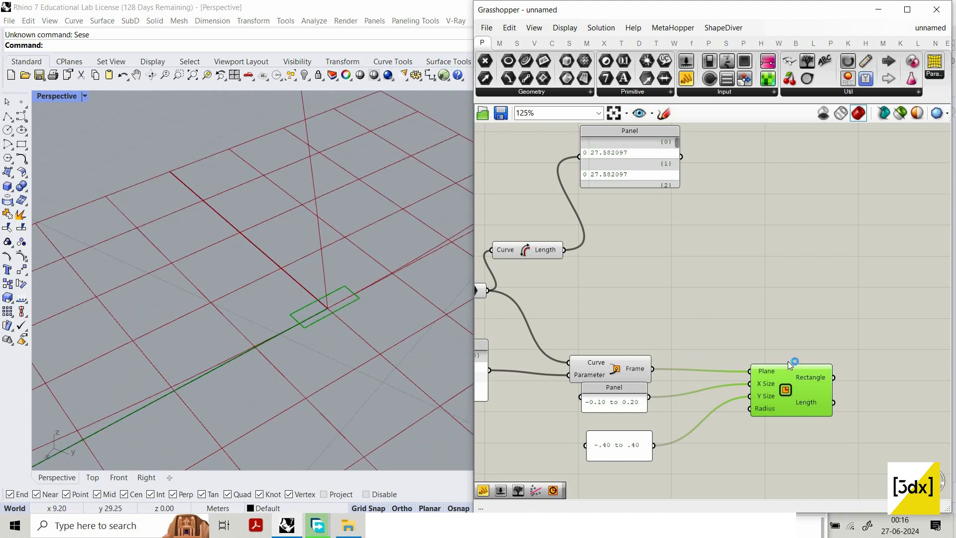
scroll(558, 351, down, 3)
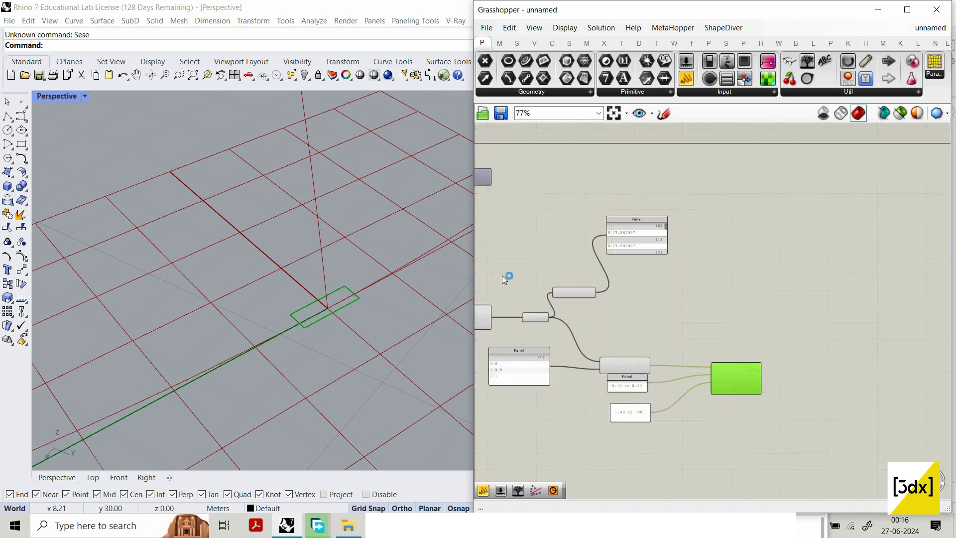
scroll(767, 332, down, 2)
scroll(771, 332, up, 2)
double_click(771, 332)
text(swe)
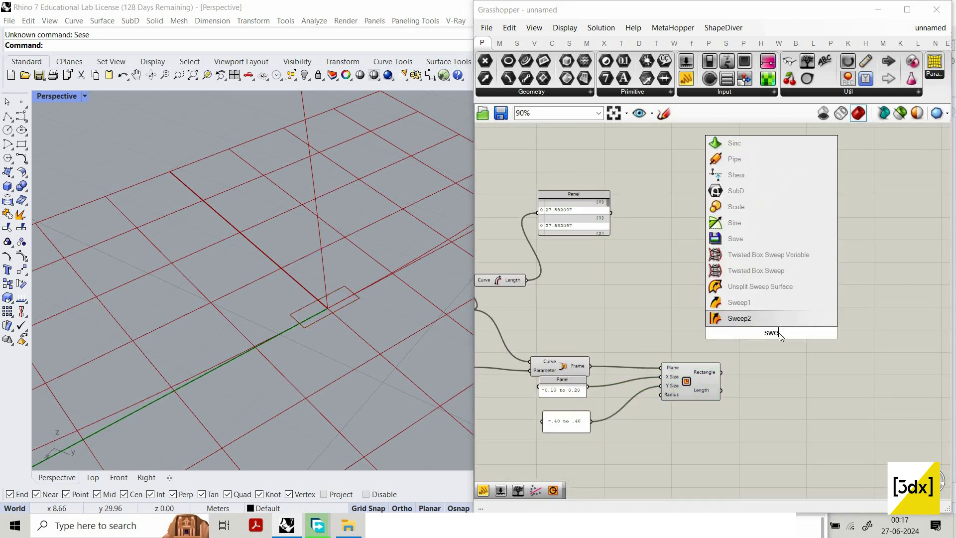
key(Return)
drag(796, 376, 757, 299)
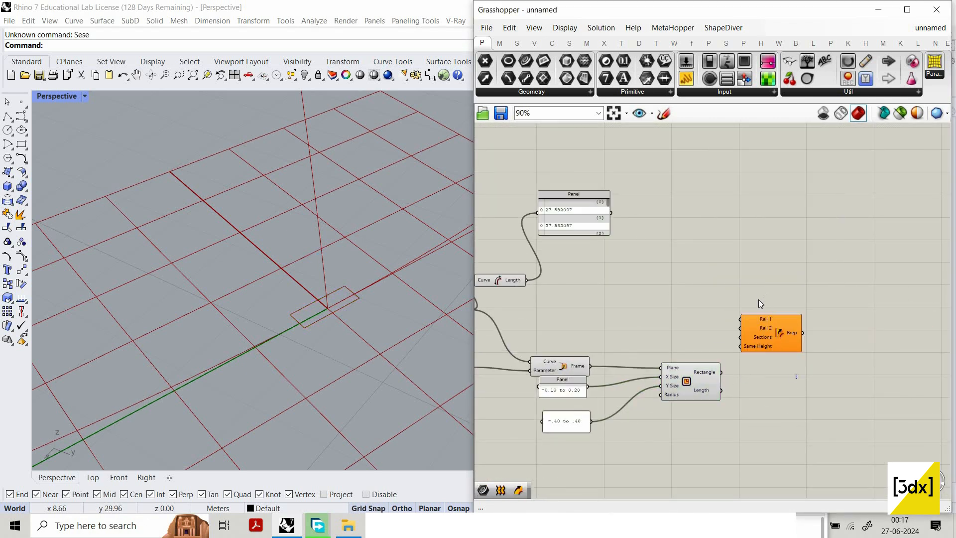
key(Delete)
Step: Add a Sweep1 component beside the Rectangle component
double_click(758, 334)
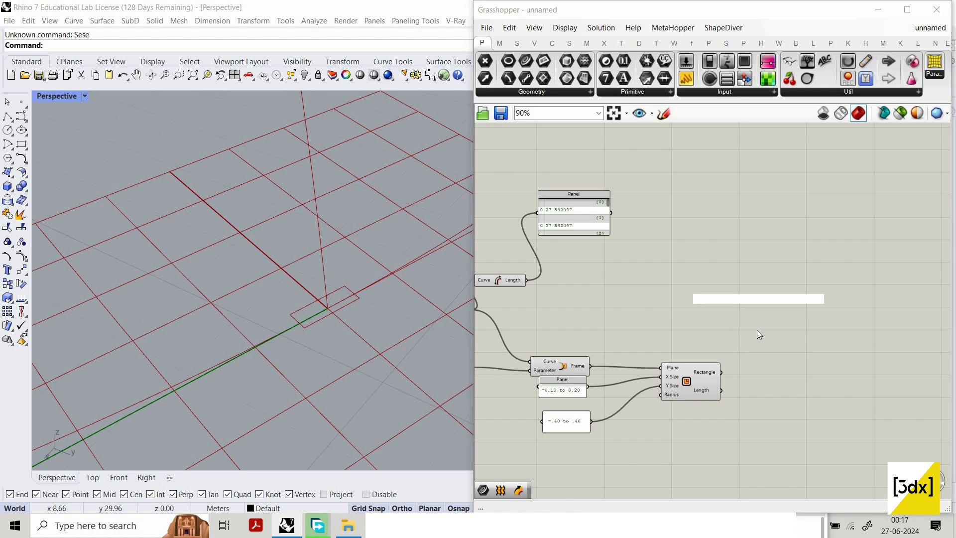
text(swe)
key(Return)
double_click(778, 335)
text(swe)
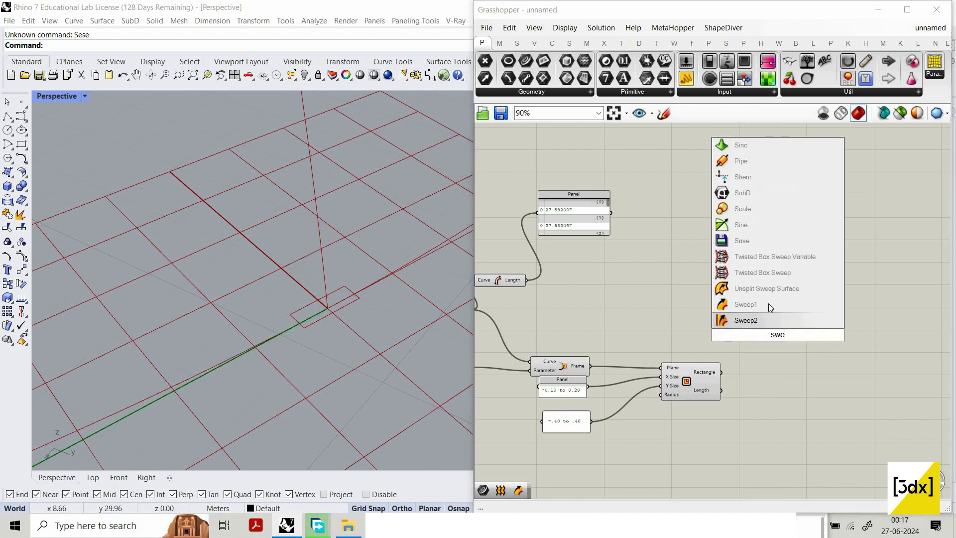
click(768, 304)
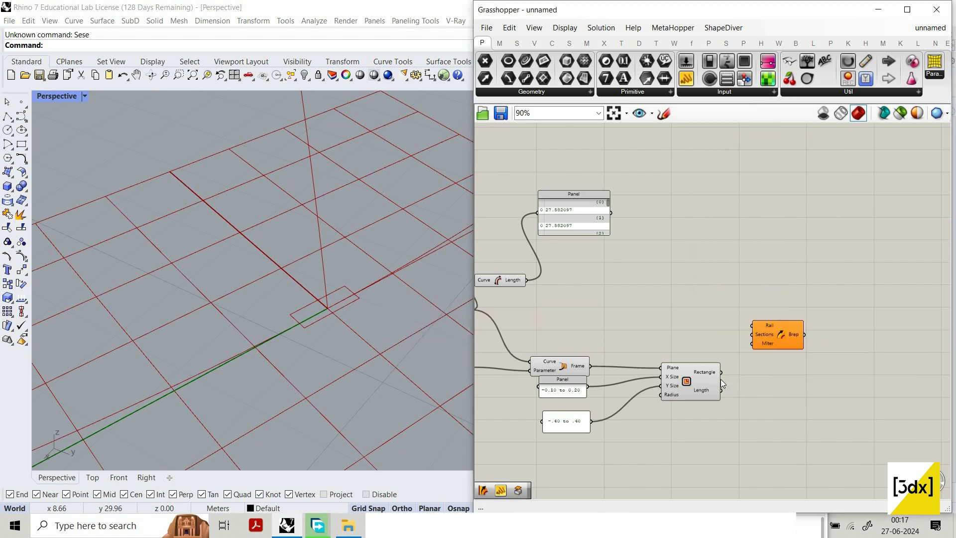
Step: Connect the Rectangle output to Sweep1's Sections input and the section curve parameter to its Rail input
scroll(717, 378, up, 1)
drag(720, 371, 565, 303)
scroll(769, 277, down, 2)
scroll(604, 280, up, 2)
scroll(338, 346, down, 5)
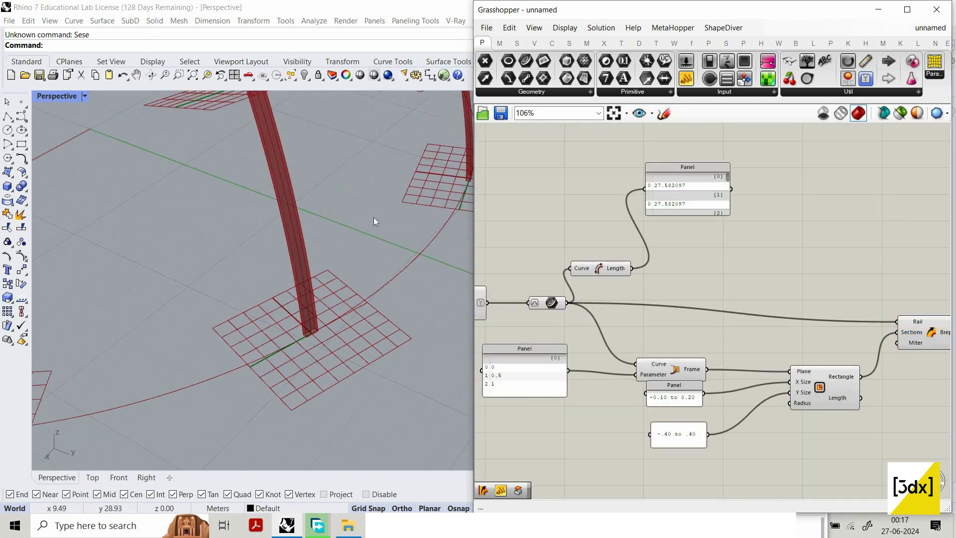
Step: Examine the swept ribs from several sides, checking how they follow the section curves and meet the frames
scroll(766, 316, down, 1)
drag(777, 306, 786, 297)
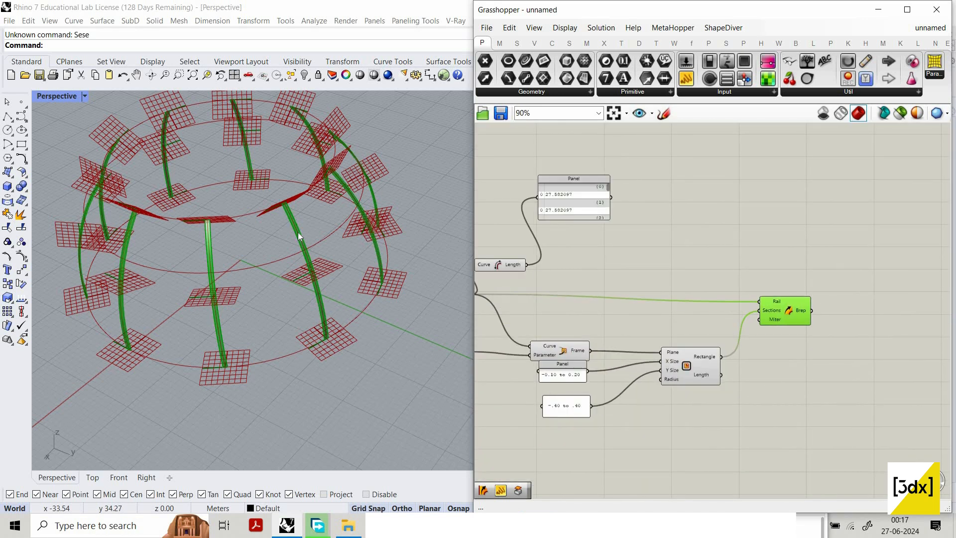
scroll(329, 214, up, 5)
scroll(357, 264, down, 5)
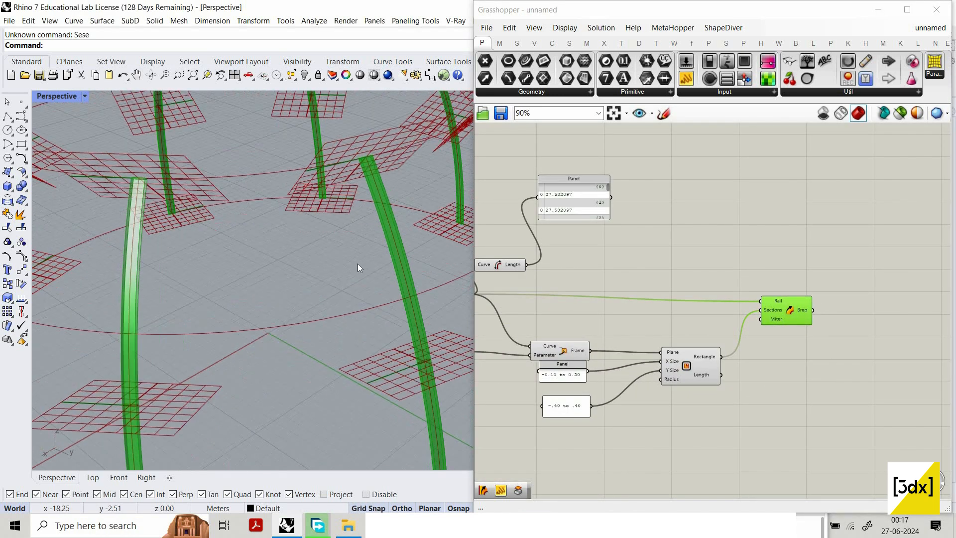
scroll(328, 264, up, 5)
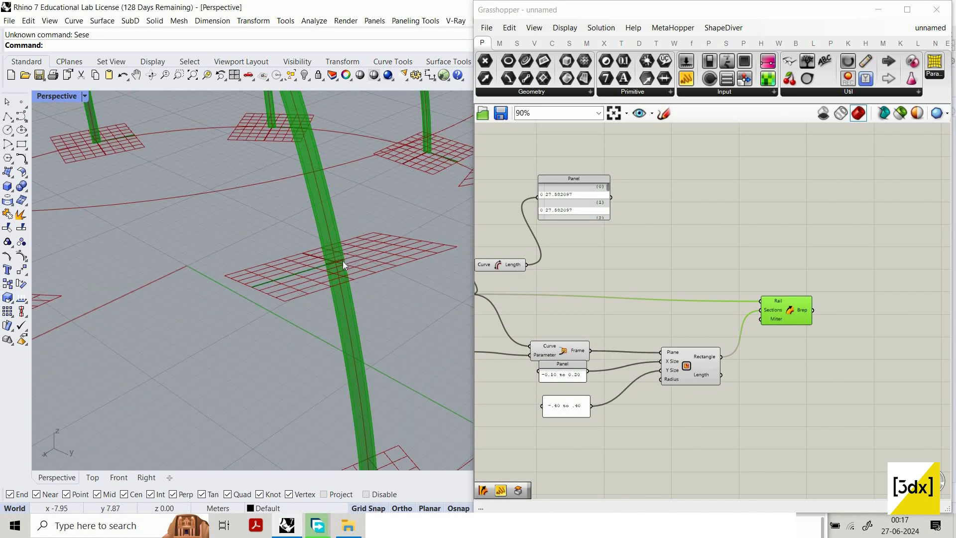
scroll(391, 368, up, 2)
scroll(357, 401, down, 5)
scroll(339, 416, up, 4)
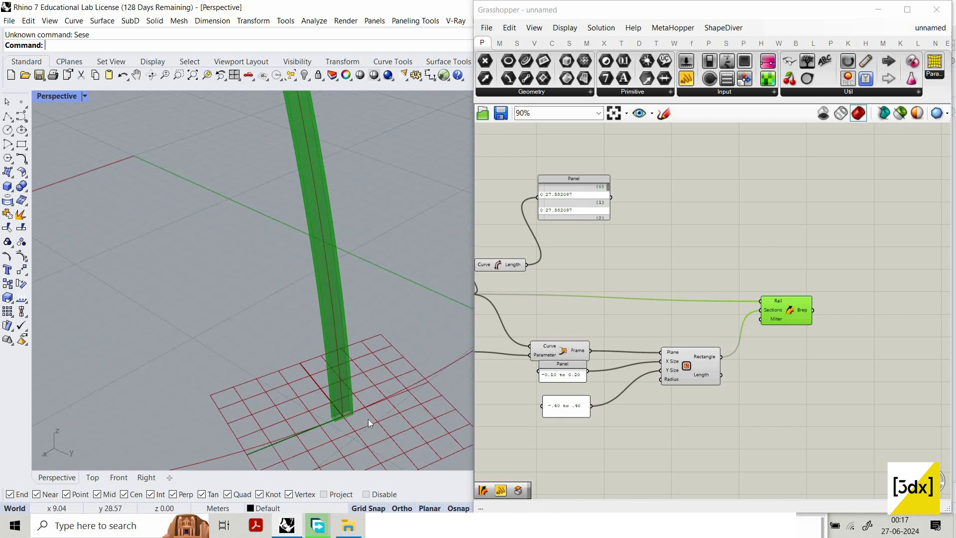
scroll(363, 411, up, 2)
scroll(360, 421, down, 5)
scroll(363, 416, up, 3)
scroll(363, 416, up, 2)
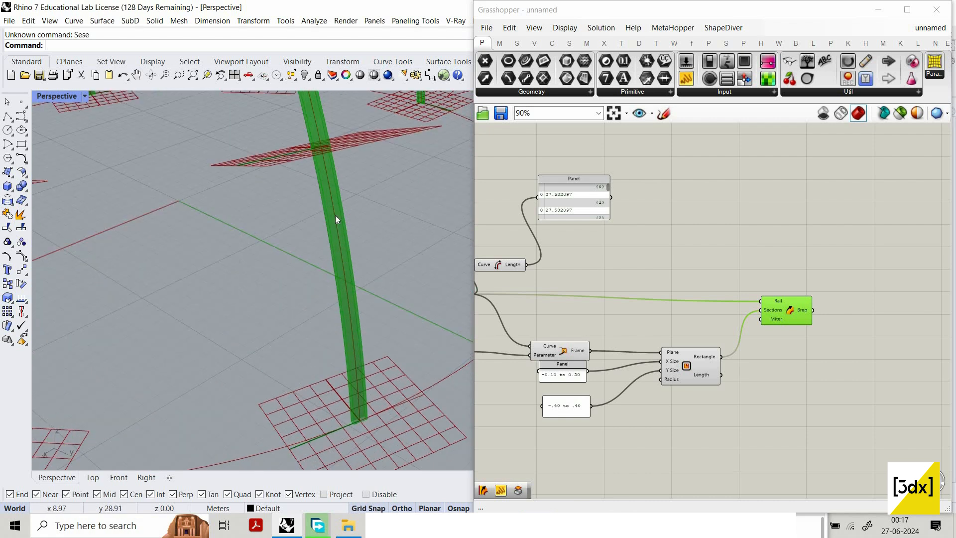
scroll(342, 248, up, 3)
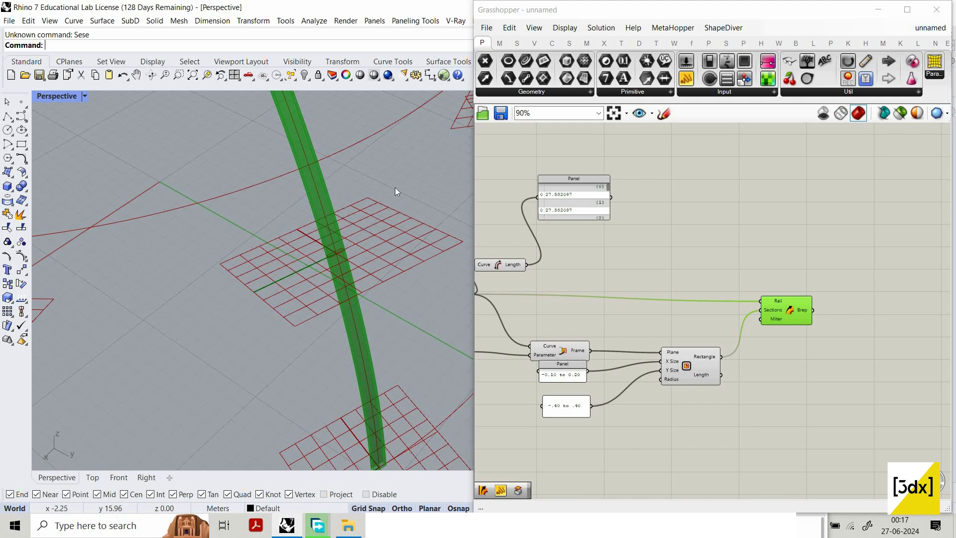
right_drag(395, 187, 374, 189)
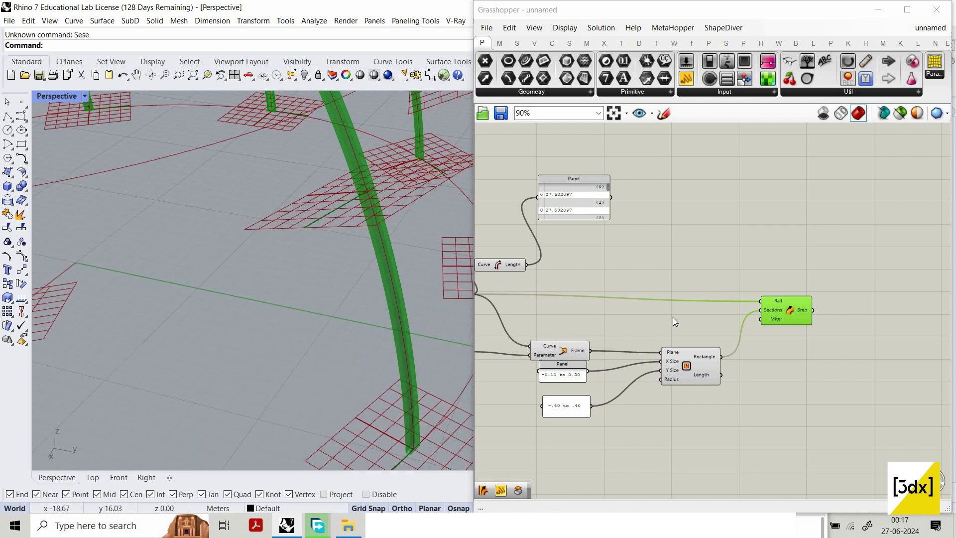
scroll(731, 354, down, 2)
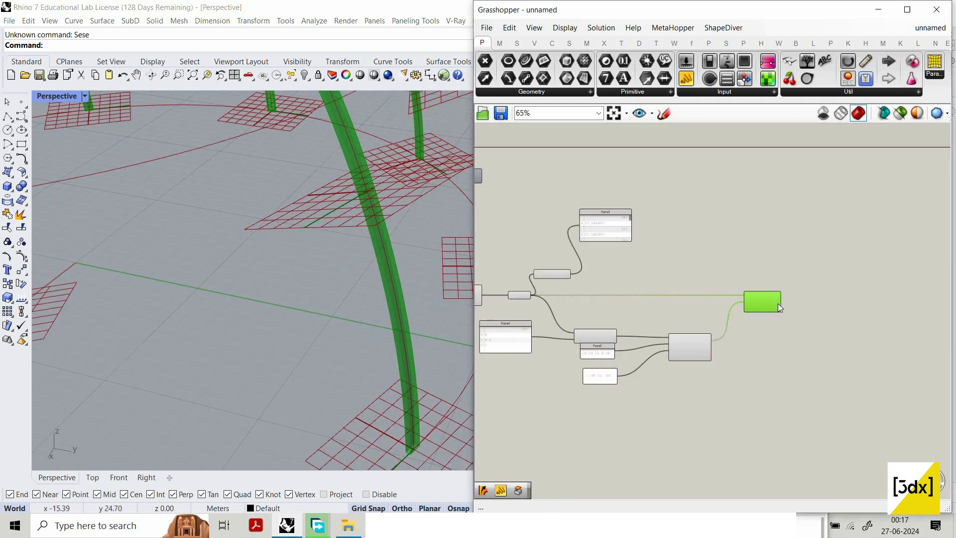
Step: Space the Sweep1 component slightly away and turn off the preview of the Frame and Rectangle components
drag(765, 306, 777, 304)
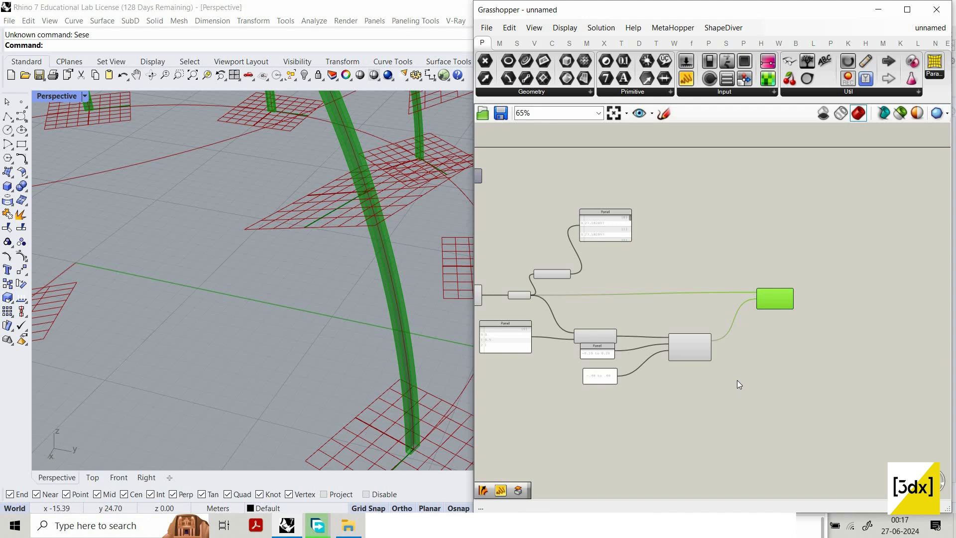
drag(720, 310, 508, 391)
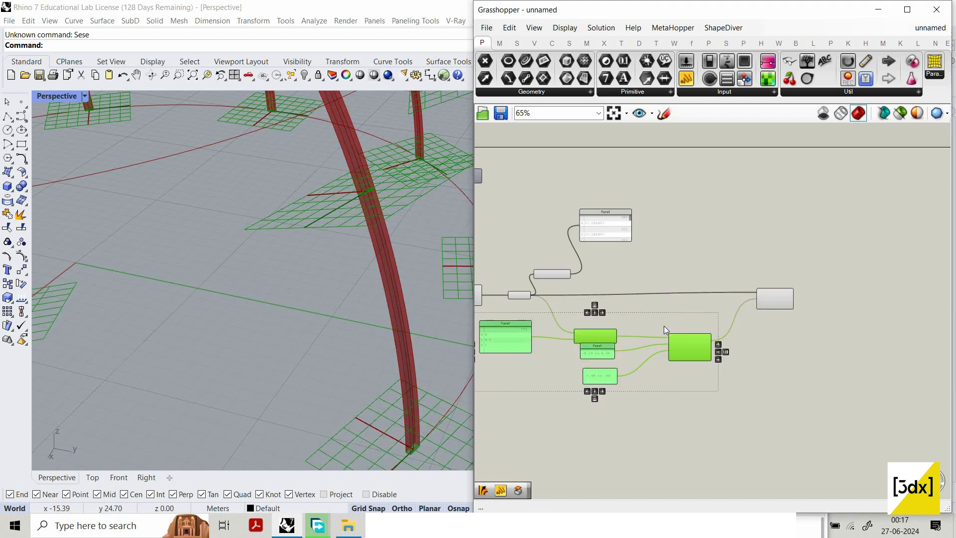
right_click(603, 307)
click(622, 324)
scroll(560, 257, up, 3)
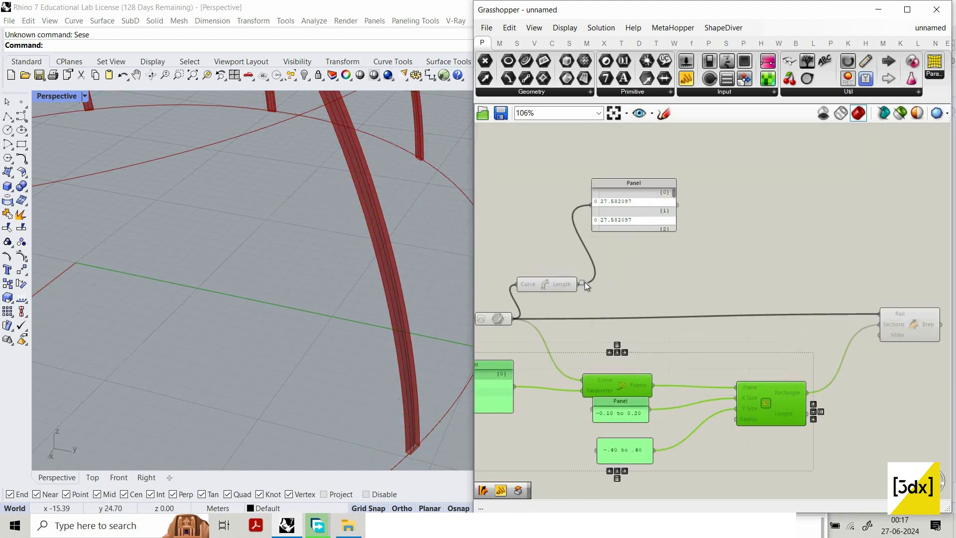
Step: Turn off the preview of the Length component, the section curve parameter and the component feeding it
click(546, 282)
right_click(549, 223)
click(595, 243)
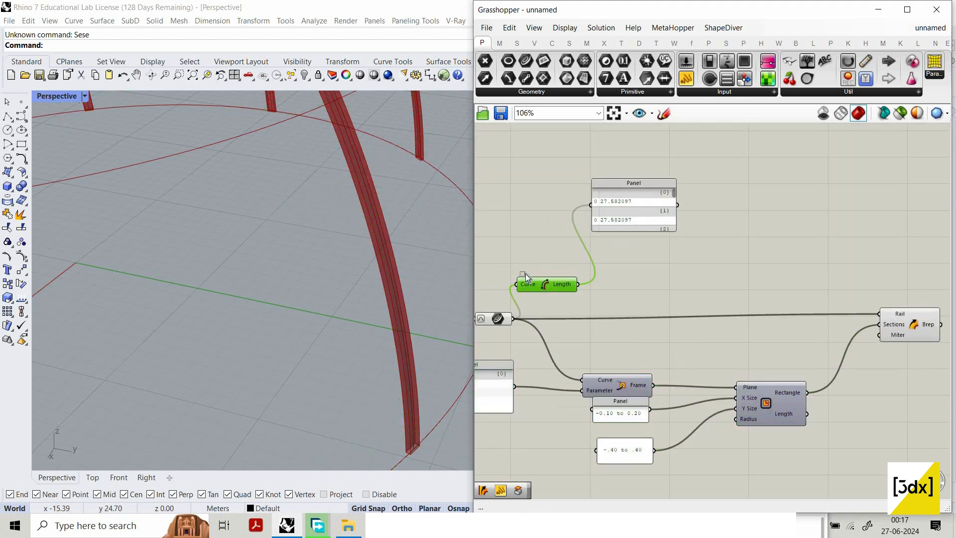
right_drag(639, 333, 692, 339)
drag(687, 364, 481, 256)
right_click(522, 242)
click(570, 264)
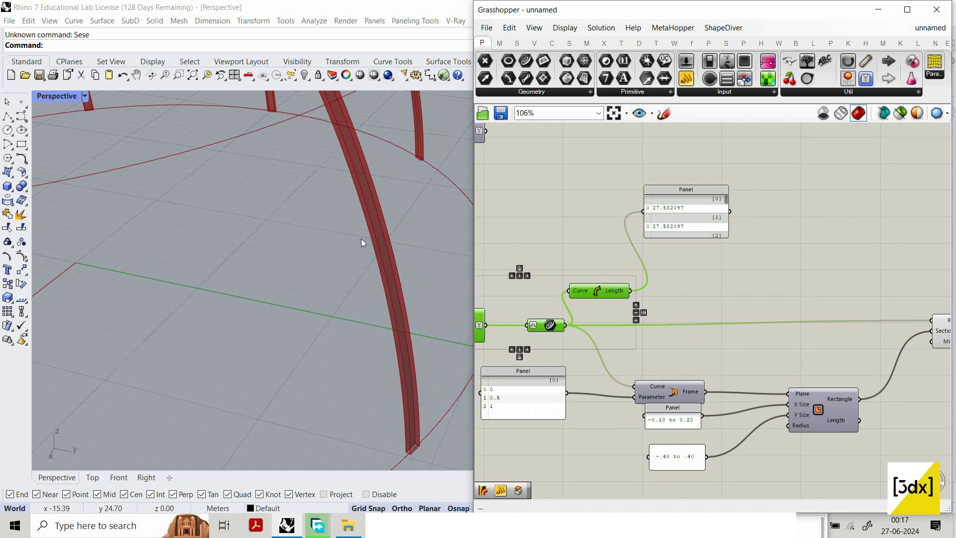
Step: Add a Cap Holes component after Sweep1 and connect Sweep1's Brep output to its Brep input
scroll(361, 235, down, 6)
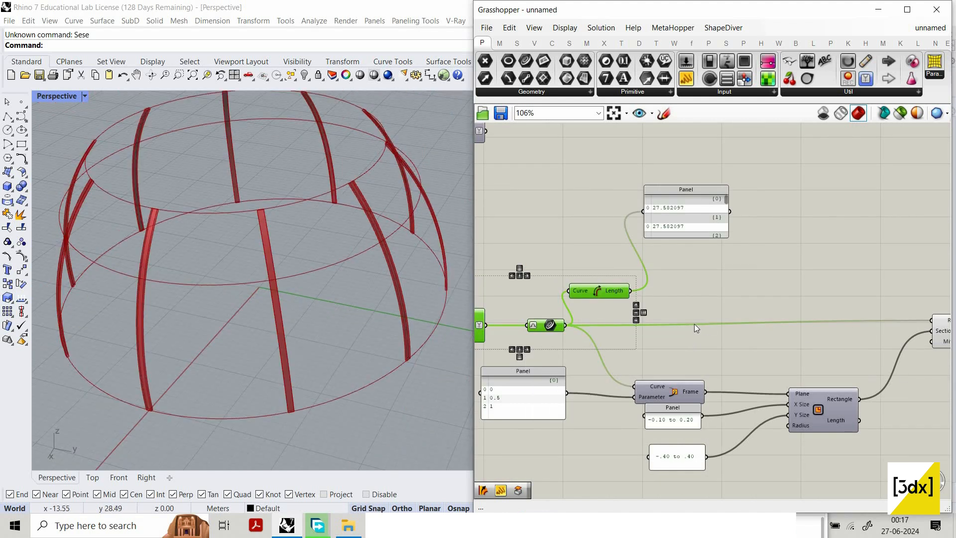
scroll(866, 351, down, 4)
double_click(767, 309)
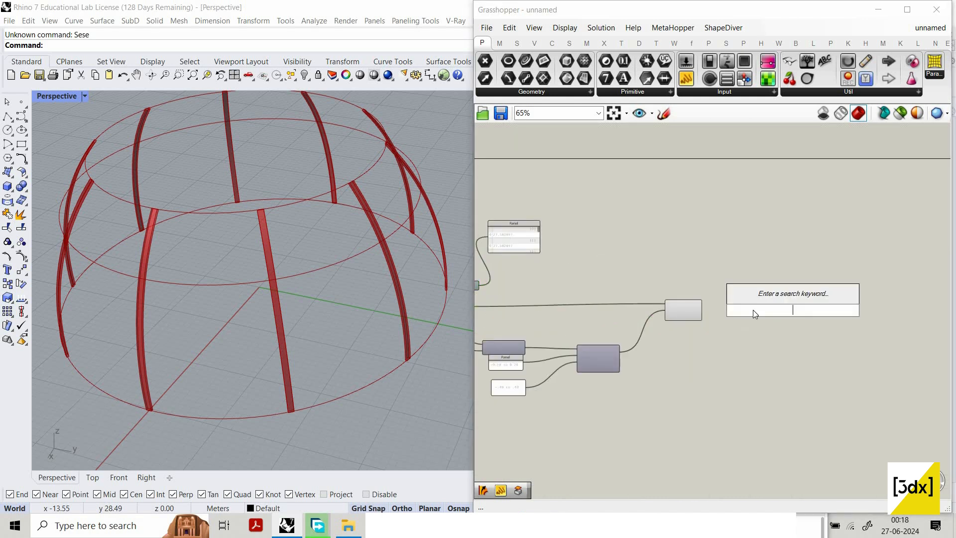
scroll(765, 319, up, 2)
double_click(766, 317)
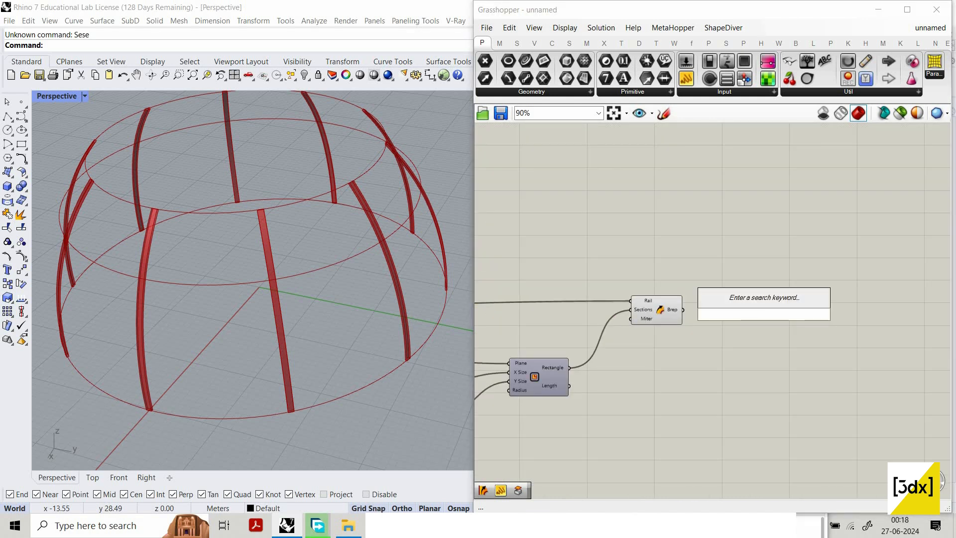
text(cap)
key(Return)
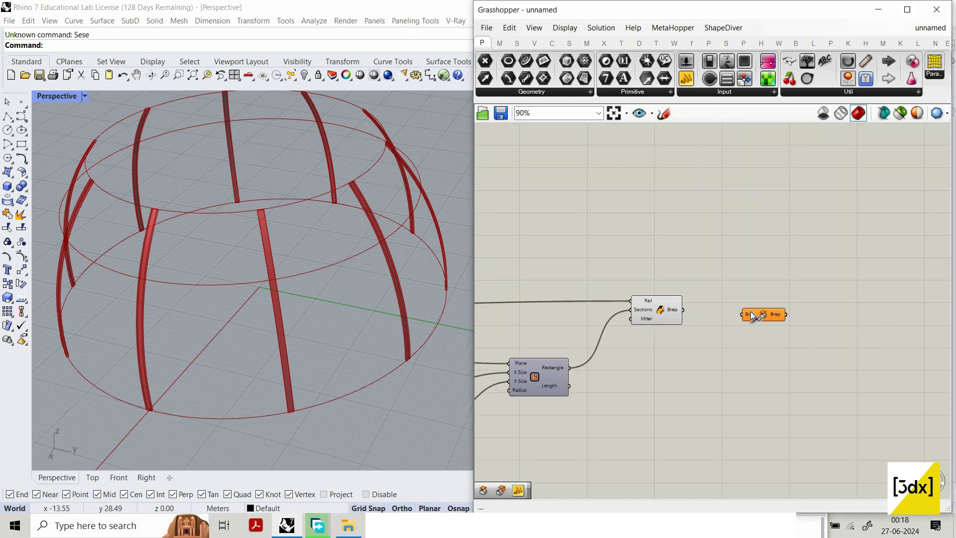
scroll(692, 310, up, 2)
drag(679, 310, 761, 316)
click(791, 316)
Step: Turn on the preview of the component that generates the dome-like surface
scroll(767, 311, down, 4)
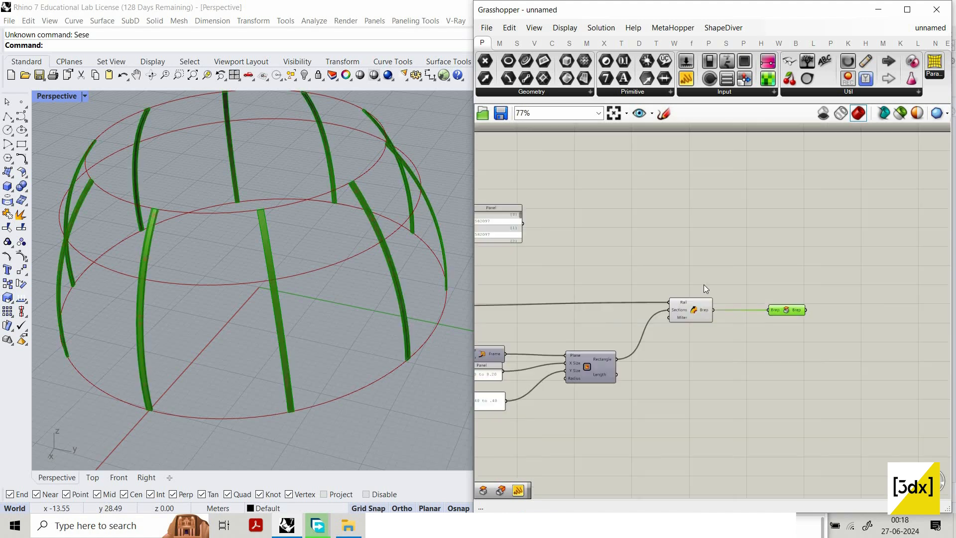
scroll(622, 258, down, 4)
scroll(618, 264, up, 2)
click(622, 267)
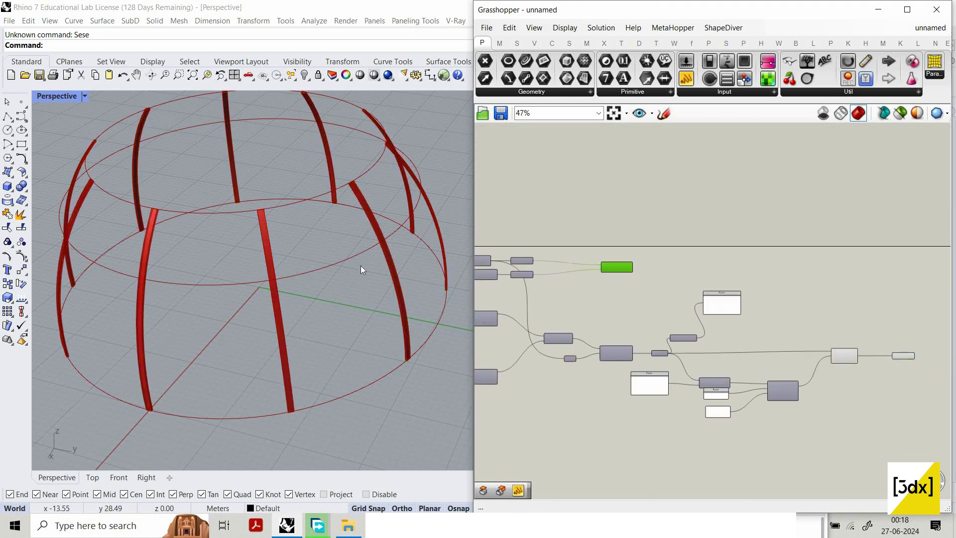
right_click(627, 266)
click(659, 271)
Step: Inspect how the capped ribs sit against the dome surface, especially along its upper edge
right_drag(402, 219, 368, 186)
scroll(370, 187, up, 8)
scroll(373, 186, down, 5)
click(545, 188)
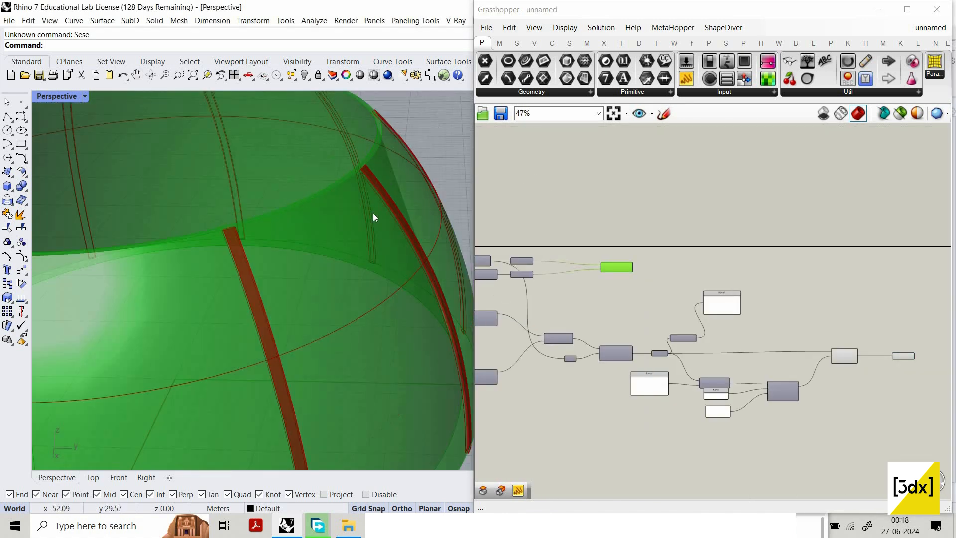
scroll(331, 218, down, 6)
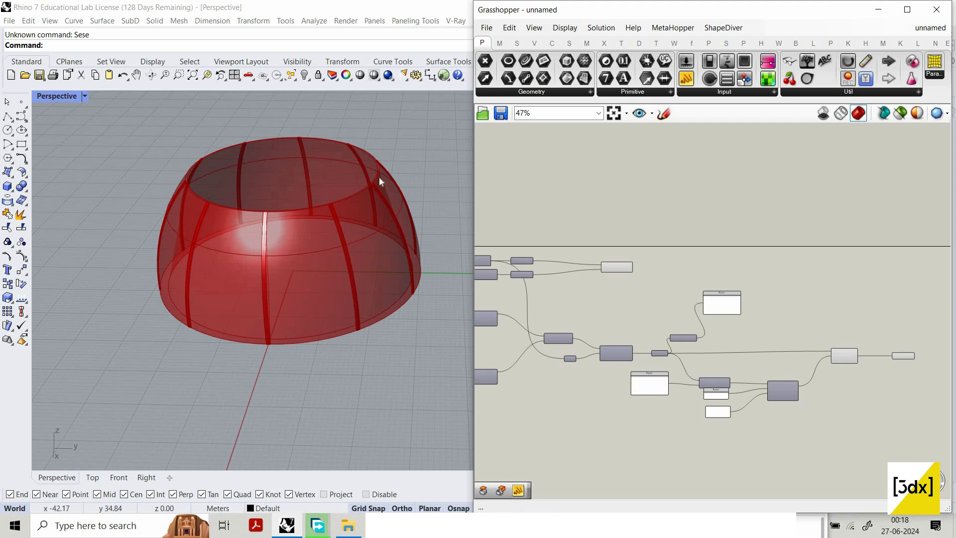
scroll(284, 222, up, 5)
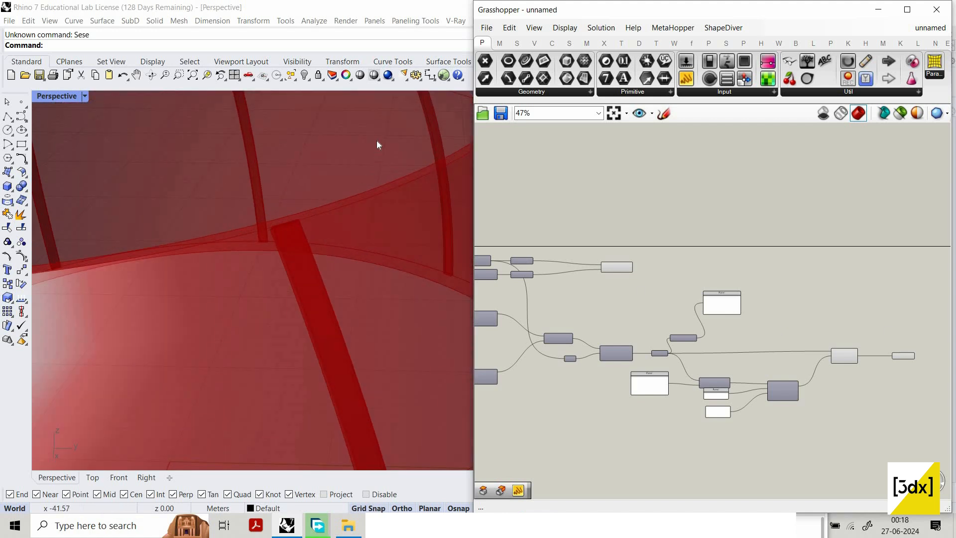
Step: Add a Curve parameter, feed it from the List Item that supplies the 0.4 offset, and place it above the length panel
scroll(398, 165, down, 2)
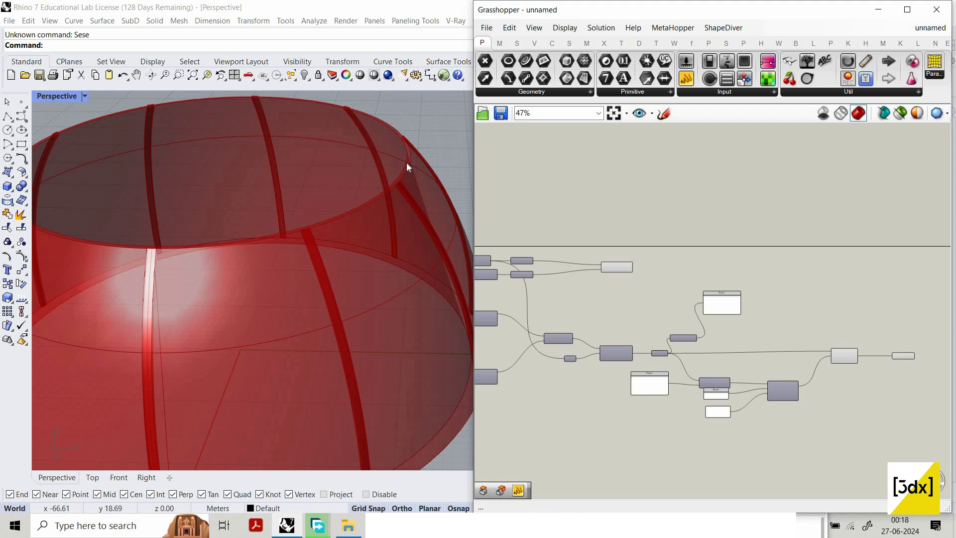
scroll(406, 163, up, 5)
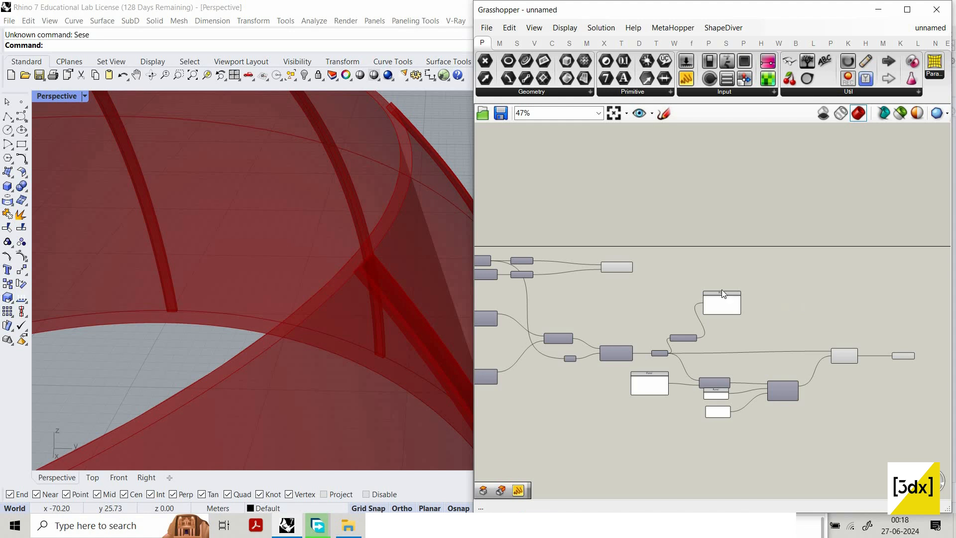
scroll(569, 321, up, 5)
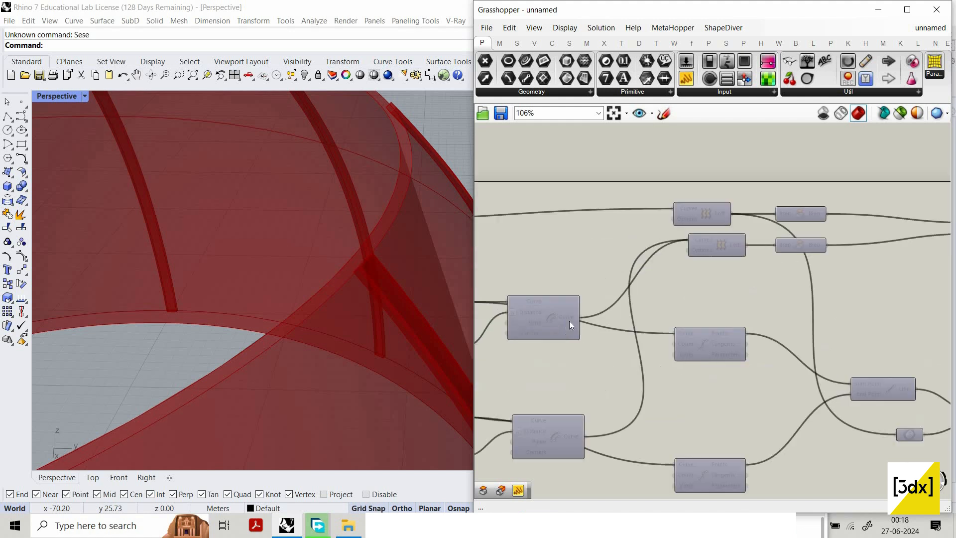
click(503, 306)
scroll(553, 318, down, 1)
right_drag(552, 301, 562, 322)
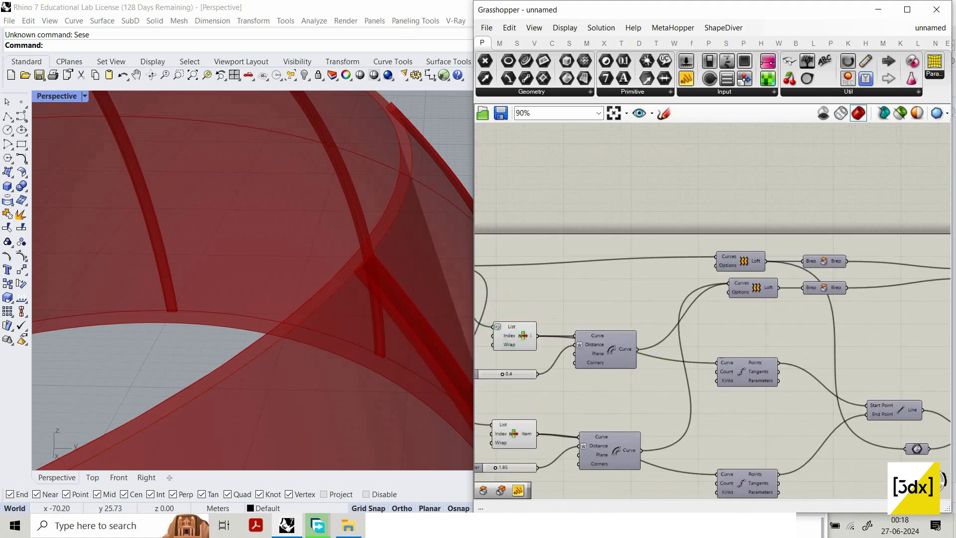
double_click(563, 308)
text(crv)
key(Return)
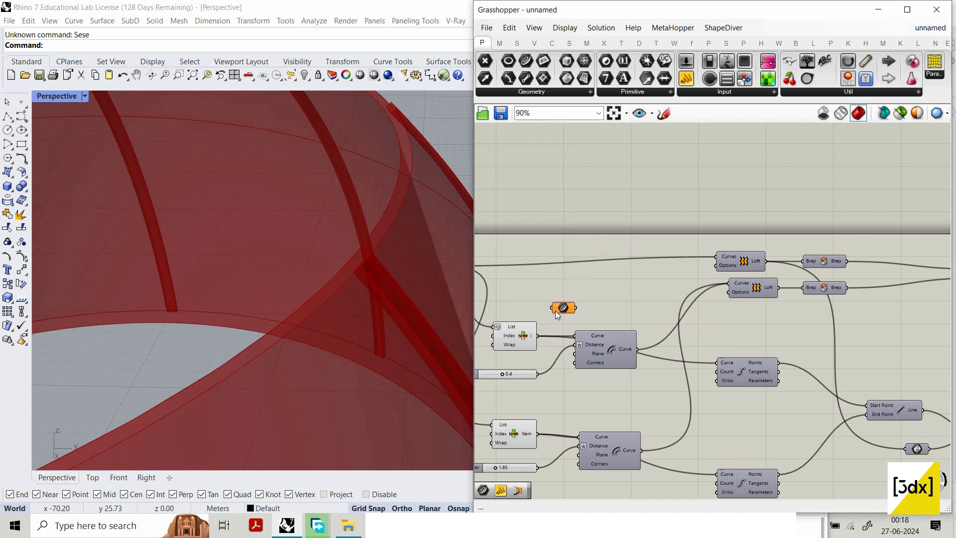
drag(537, 334, 763, 300)
scroll(563, 307, down, 7)
scroll(767, 301, up, 5)
right_drag(781, 303, 812, 312)
click(767, 312)
scroll(812, 312, up, 3)
Step: Add an Offset Curve component beside the new Curve parameter and connect the parameter to its Curve input
double_click(814, 310)
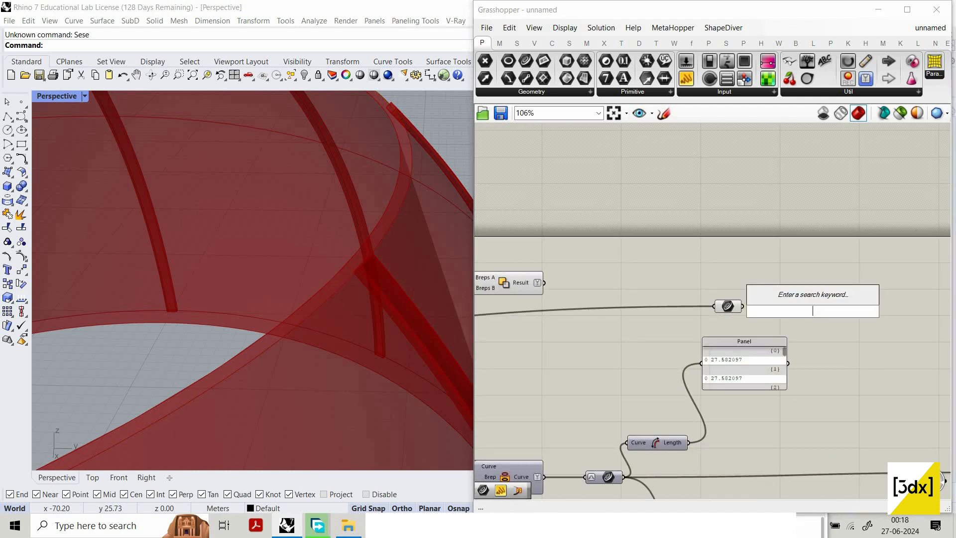
text(offset)
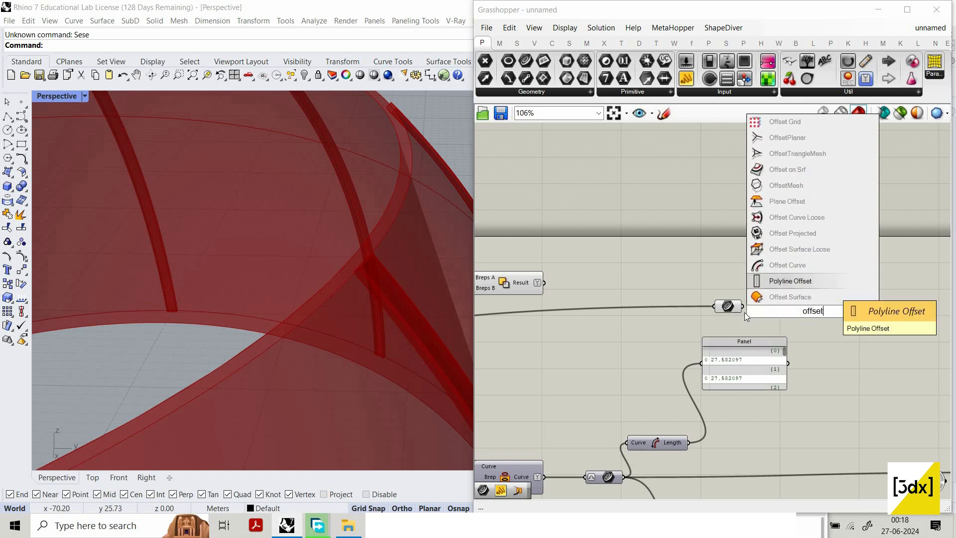
key(Return)
scroll(777, 301, up, 3)
drag(696, 308, 776, 307)
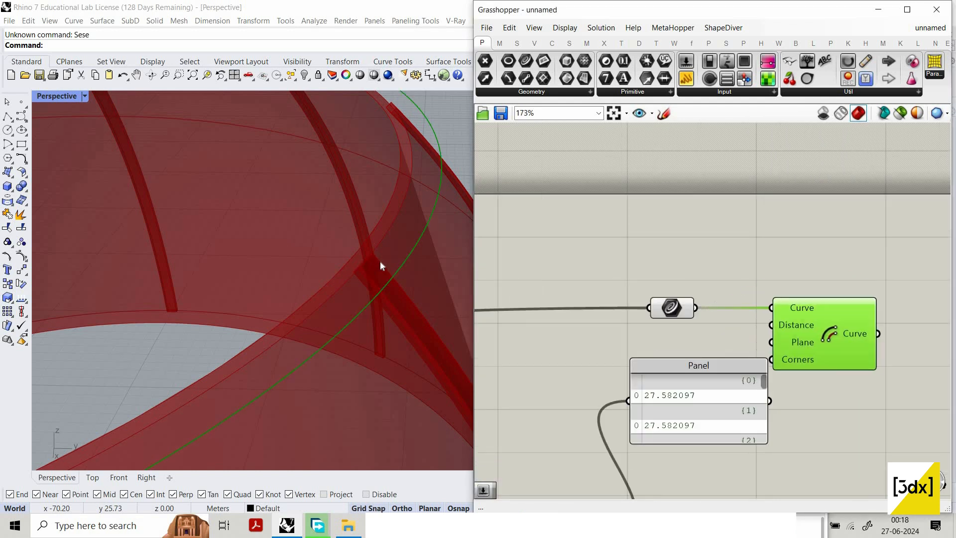
scroll(419, 253, down, 3)
drag(842, 341, 838, 349)
drag(782, 338, 783, 330)
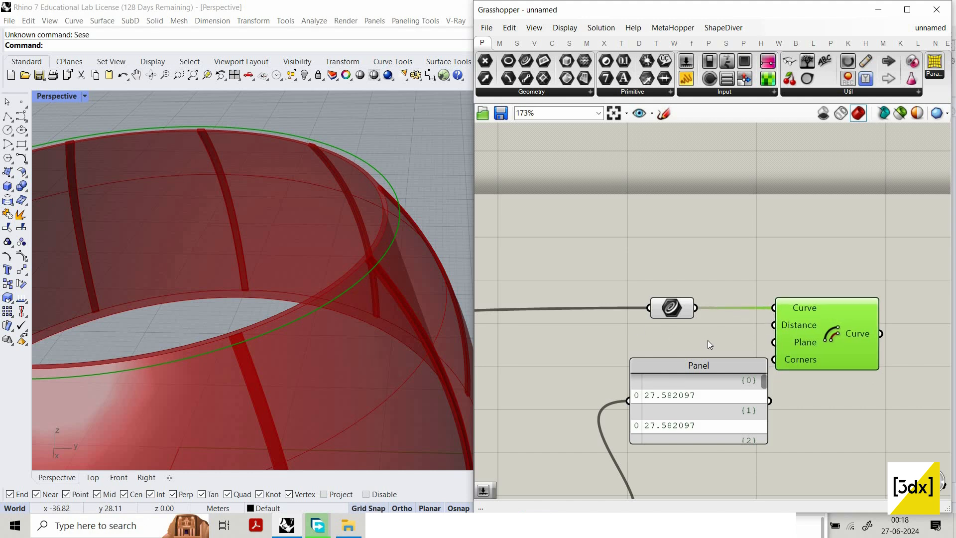
Step: Add a second Curve parameter and connect the Curve output of the original 0.4 Offset Curve component to it
scroll(692, 356, down, 4)
scroll(822, 375, up, 3)
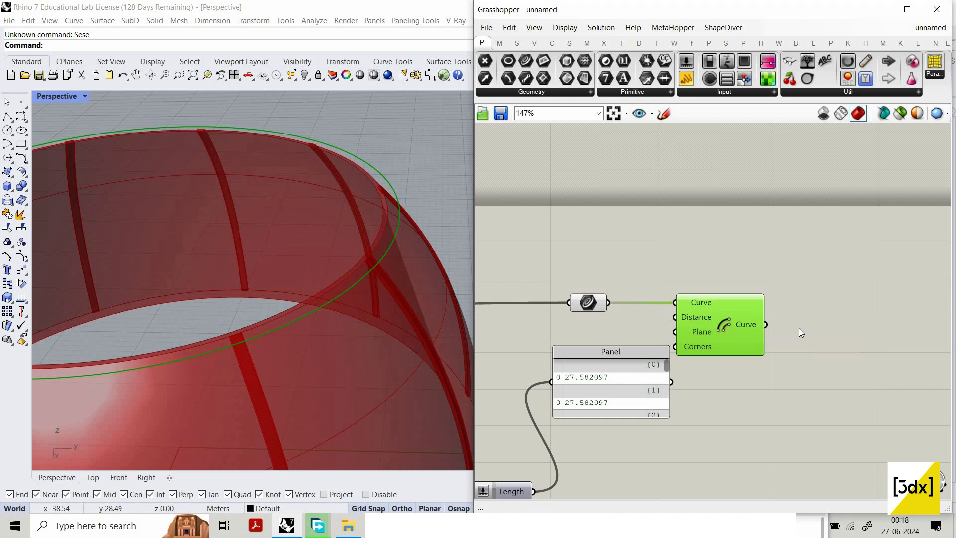
scroll(798, 327, down, 5)
scroll(602, 341, up, 5)
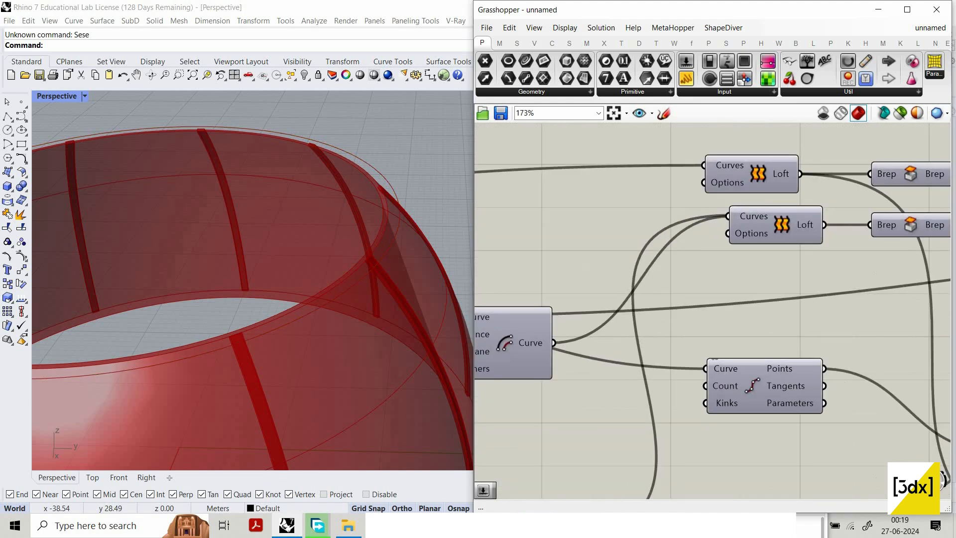
double_click(604, 340)
text(crv)
click(601, 329)
drag(554, 343, 897, 345)
scroll(896, 339, down, 6)
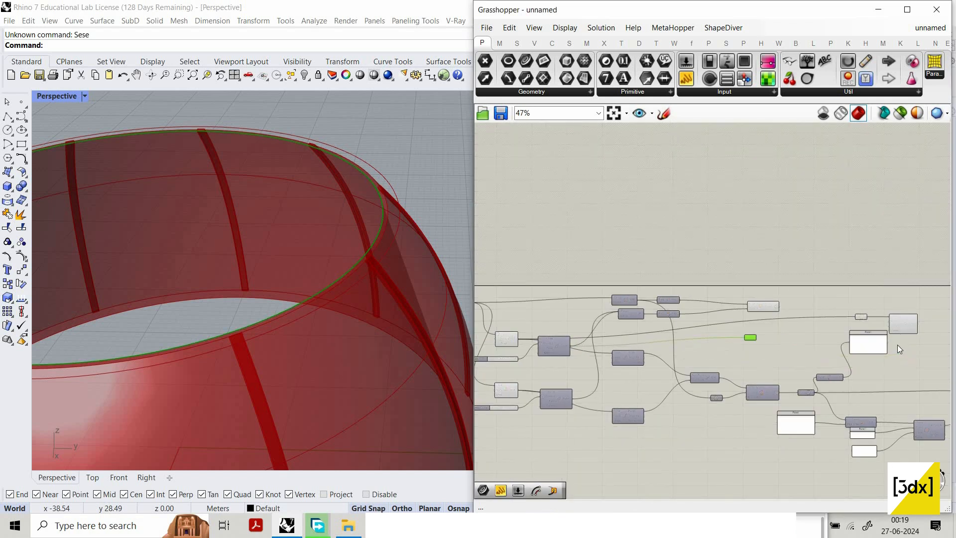
Step: Move the length panel down, place the second Curve parameter below the new Offset Curve component, and select both curve components
scroll(897, 345, up, 3)
scroll(897, 344, up, 4)
drag(696, 314, 712, 388)
scroll(783, 401, down, 1)
right_drag(926, 375, 781, 381)
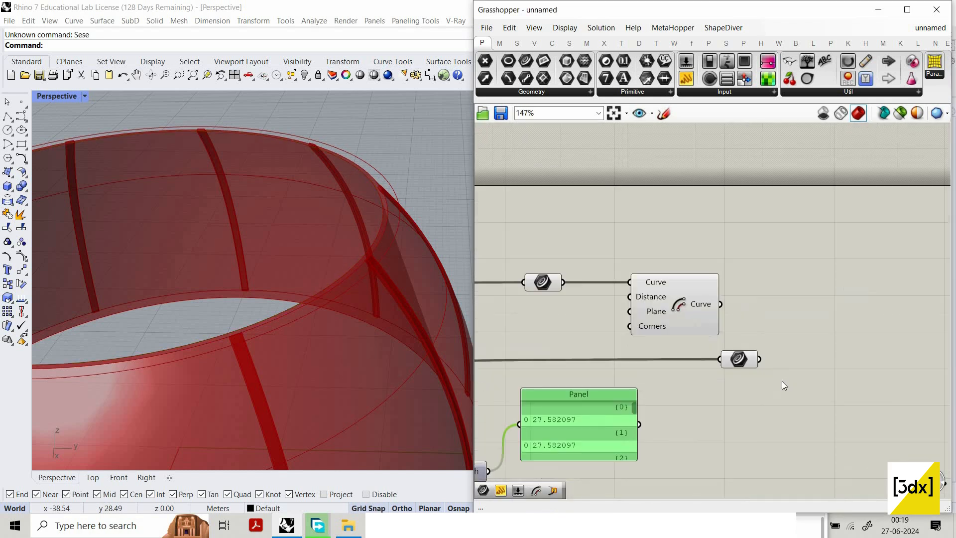
drag(782, 381, 699, 319)
click(701, 375)
scroll(807, 357, down, 6)
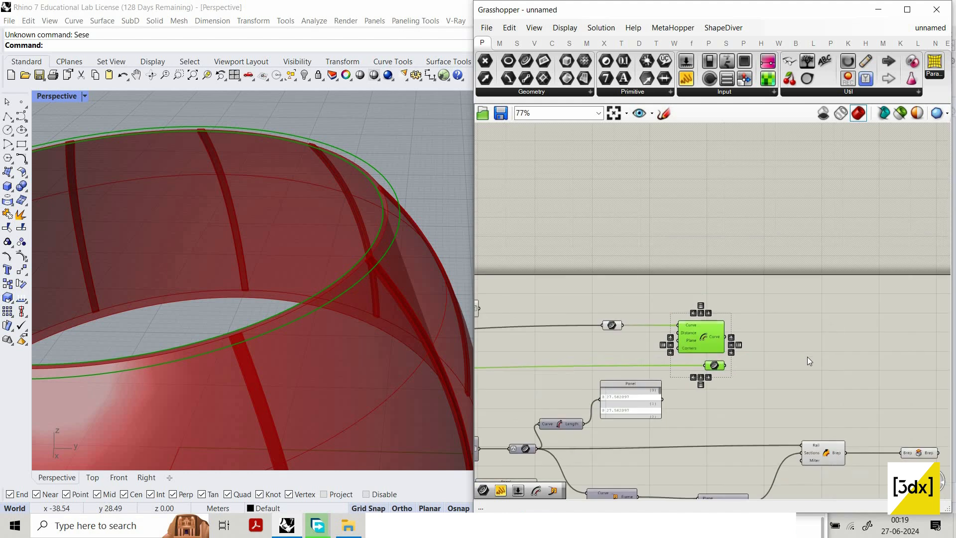
Step: Add a Loft component and connect the new Offset Curve output and the second Curve parameter to its Curves input
scroll(808, 357, up, 2)
double_click(807, 356)
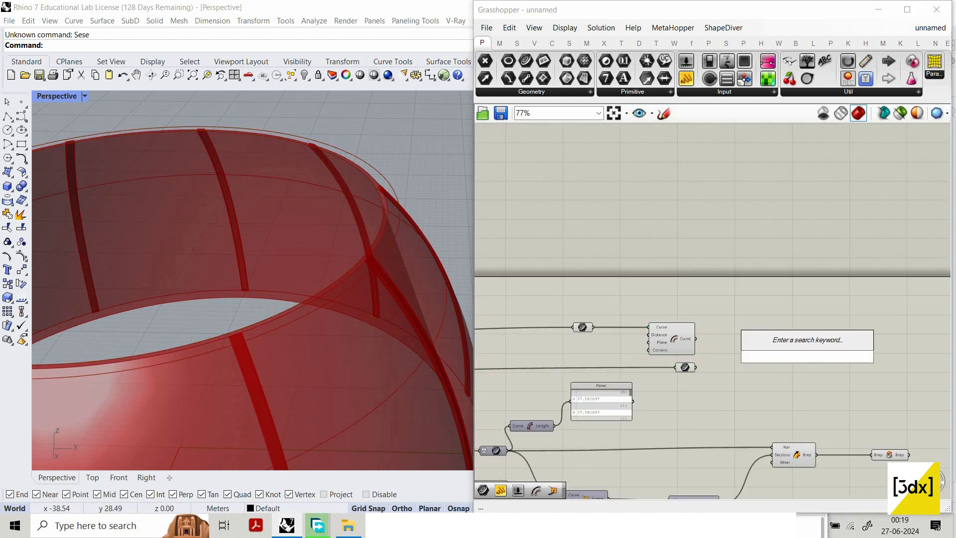
text(lo)
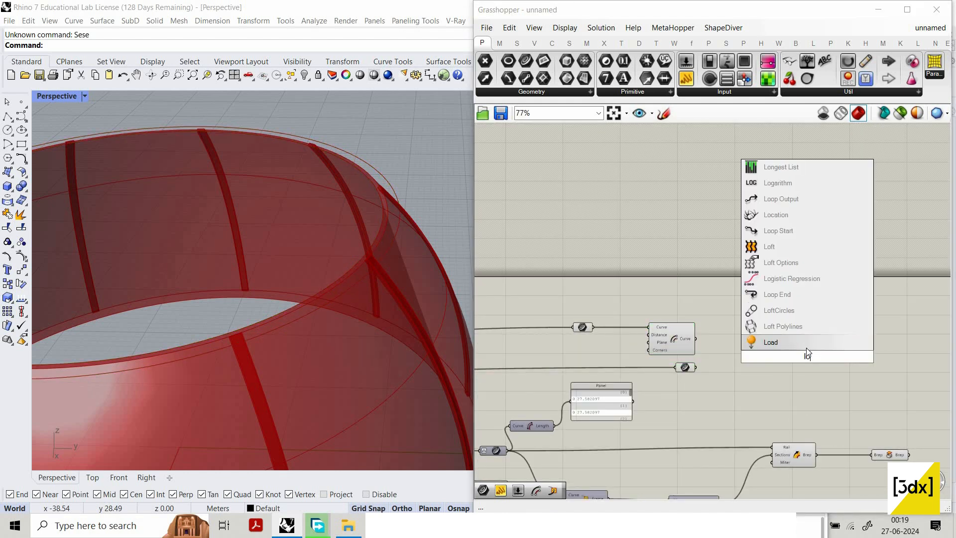
text(ft)
click(806, 344)
scroll(815, 360, up, 2)
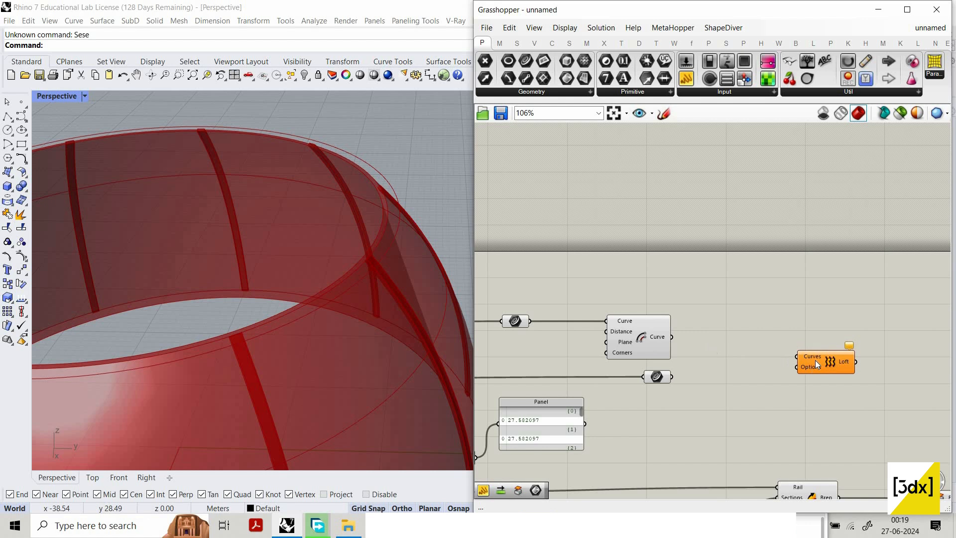
drag(671, 336, 672, 377)
click(828, 363)
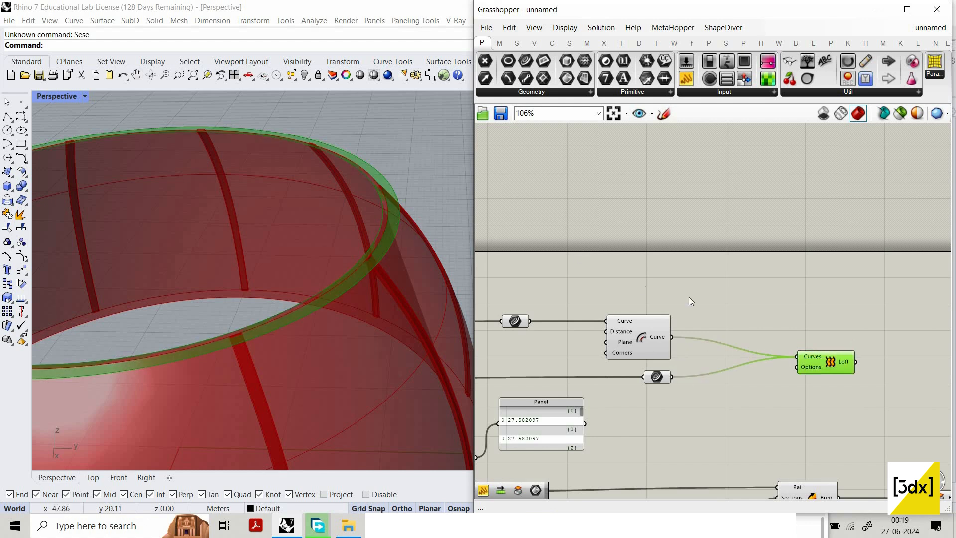
scroll(868, 339, down, 1)
right_drag(902, 338, 831, 329)
scroll(831, 329, up, 1)
double_click(831, 330)
text(ex)
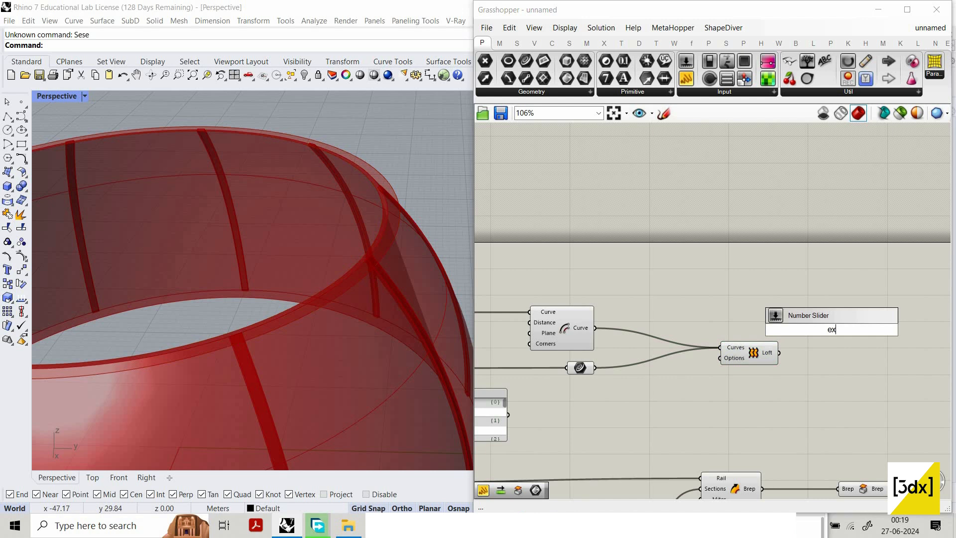
text(trude)
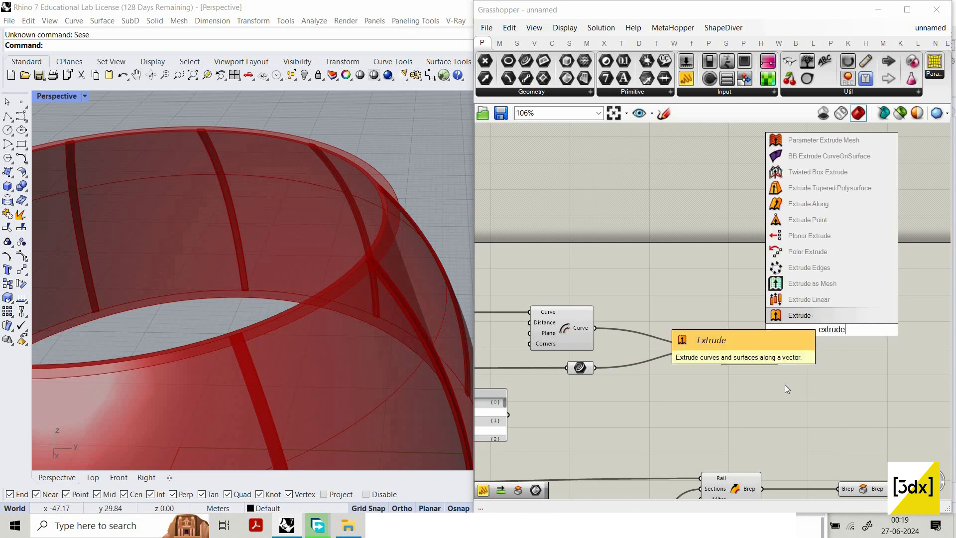
key(Escape)
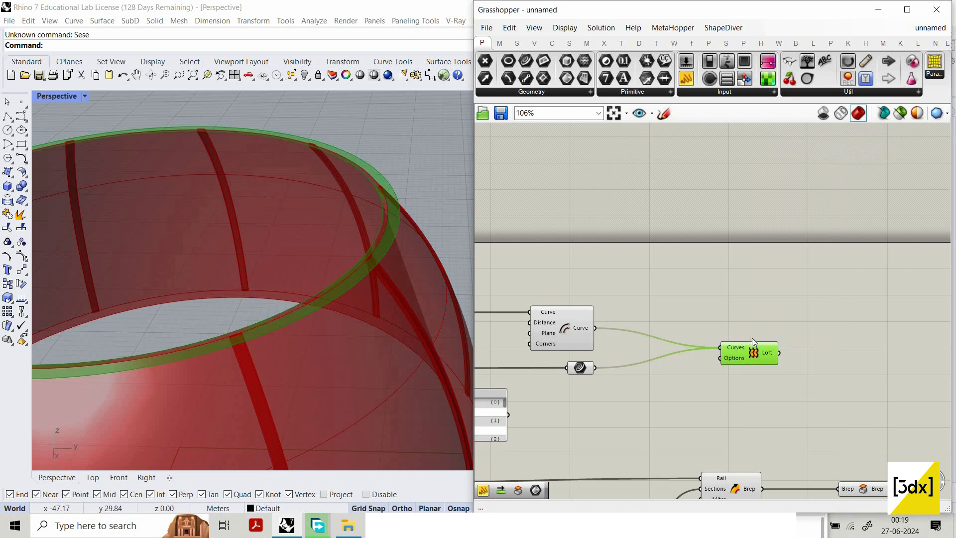
click(653, 274)
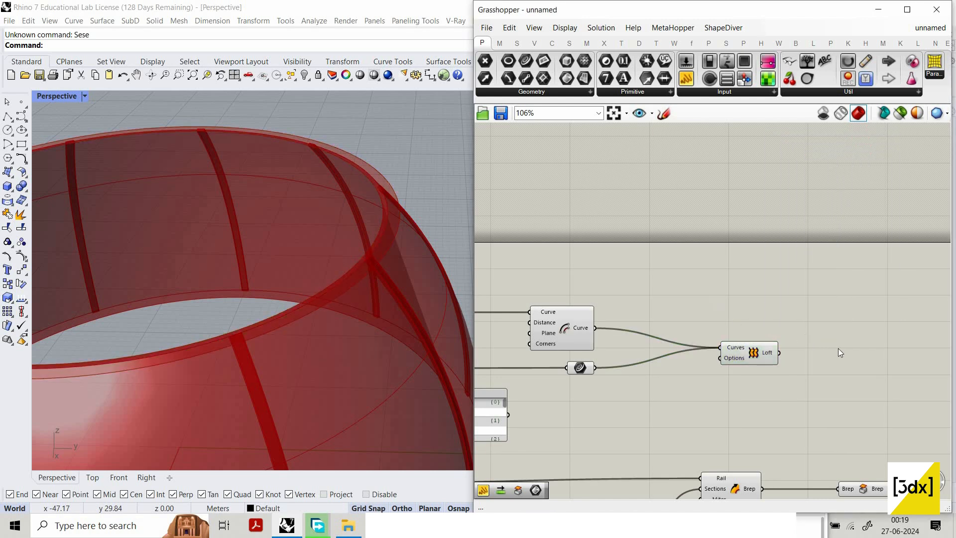
double_click(849, 340)
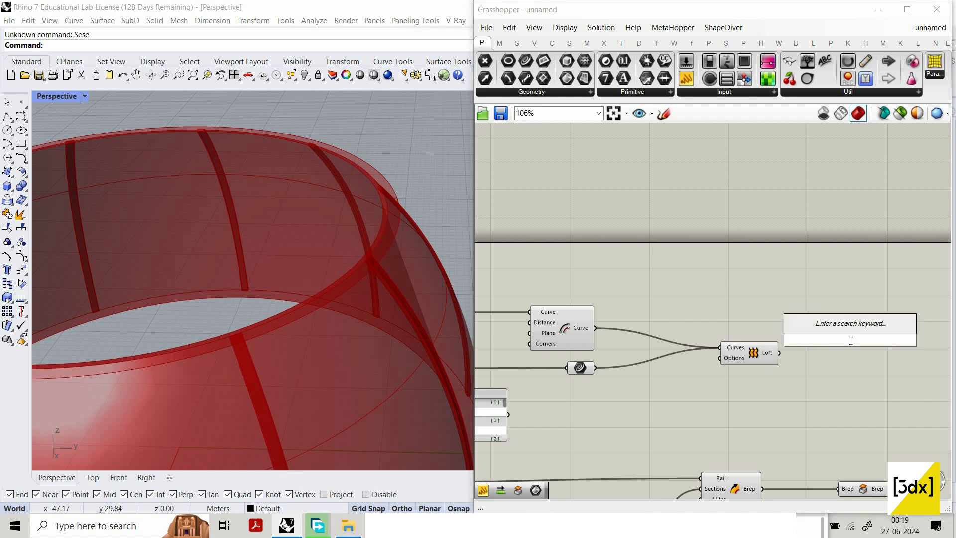
text(ex)
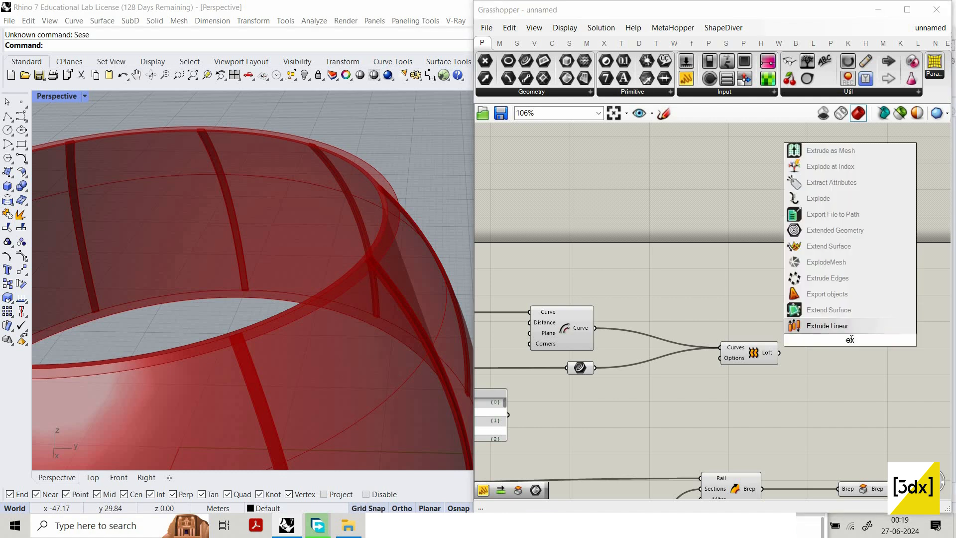
click(741, 312)
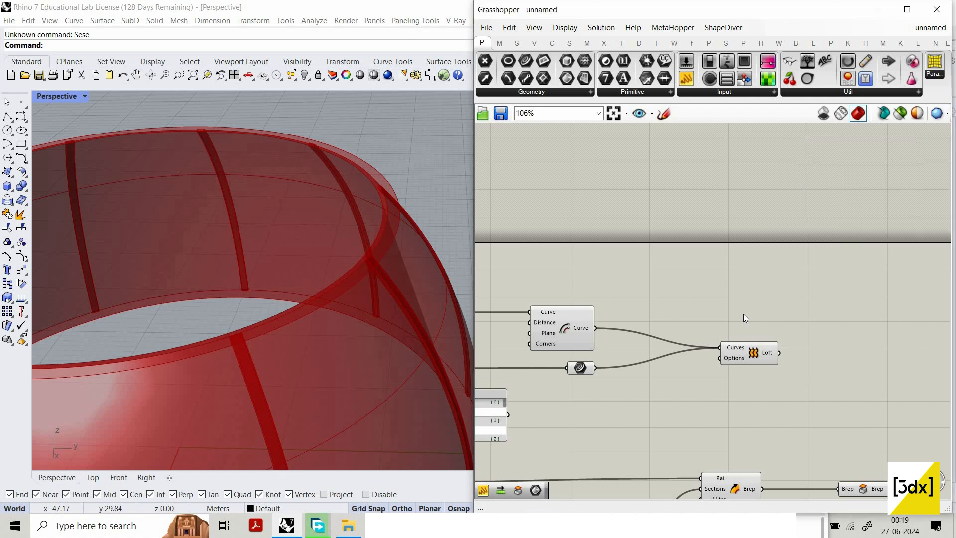
Step: Delete the Loft component joining the two upper edge curves
click(743, 347)
key(Delete)
double_click(701, 324)
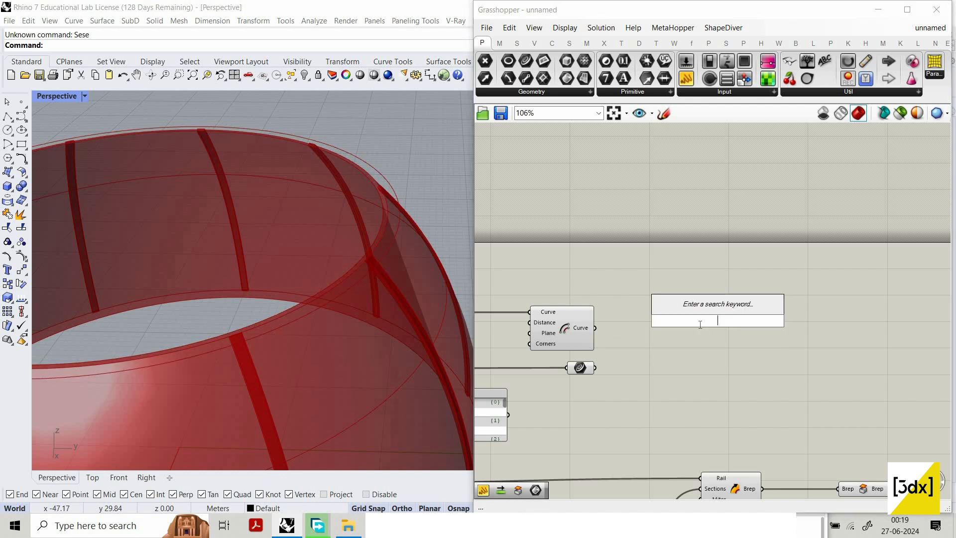
text(twe)
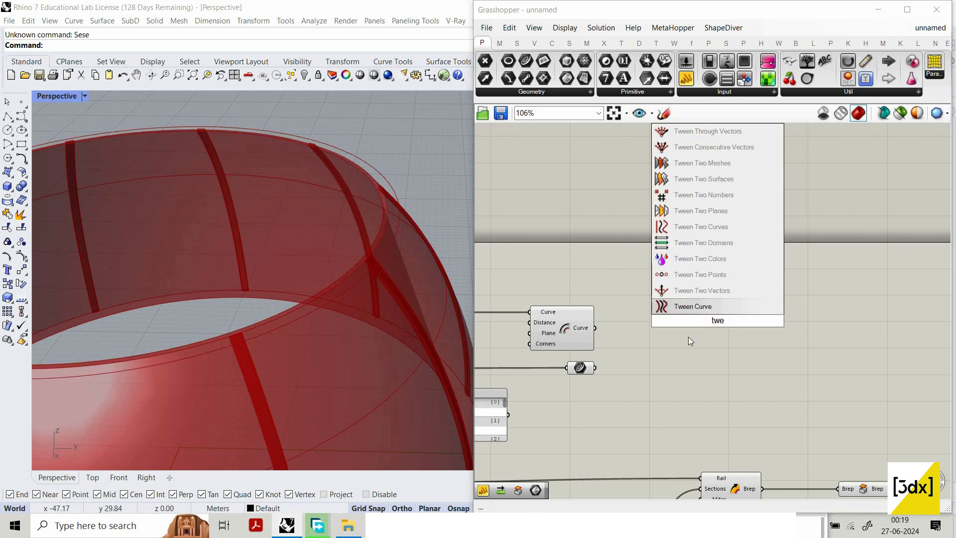
key(Return)
Step: Add a Ruled Surface component with the new Offset Curve output as Curve A and the second Curve parameter as Curve B
double_click(687, 336)
text(rul)
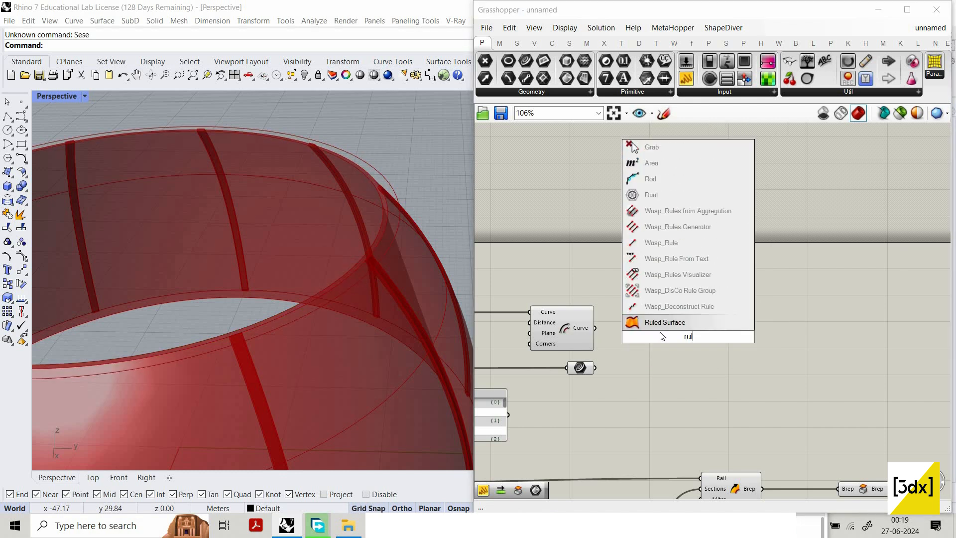
key(Return)
scroll(637, 336, up, 1)
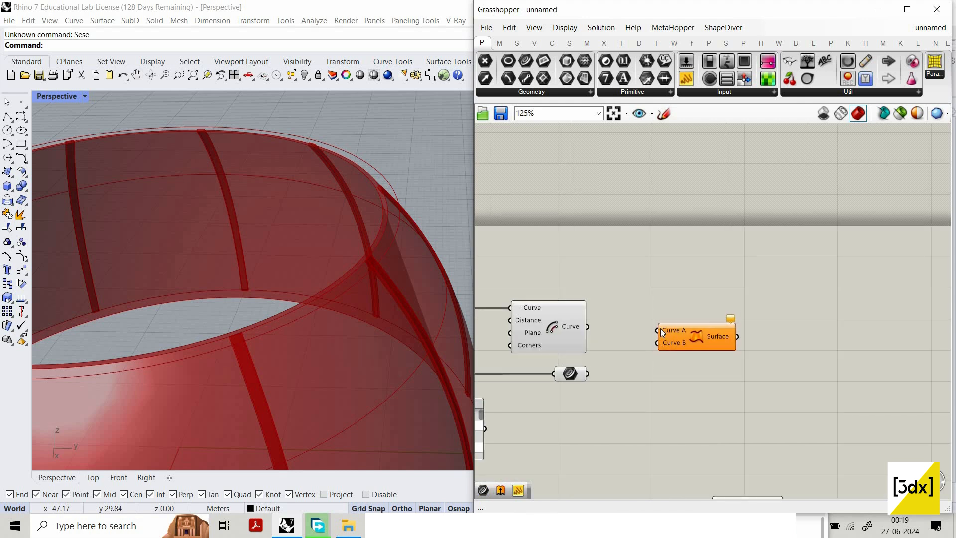
mouse_move(657, 330)
mouse_down()
mouse_move(606, 330)
mouse_move(658, 343)
mouse_up()
drag(718, 340, 730, 340)
Step: Turn off the preview of the new Offset Curve component and the second Curve parameter
scroll(731, 340, down, 4)
scroll(656, 379, up, 3)
drag(656, 377, 615, 294)
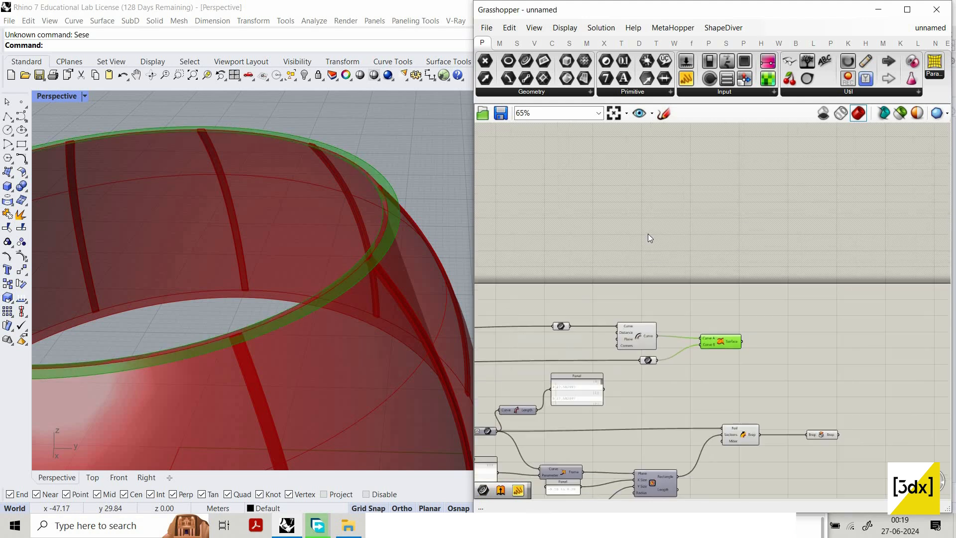
right_click(648, 234)
click(675, 253)
scroll(612, 289, down, 4)
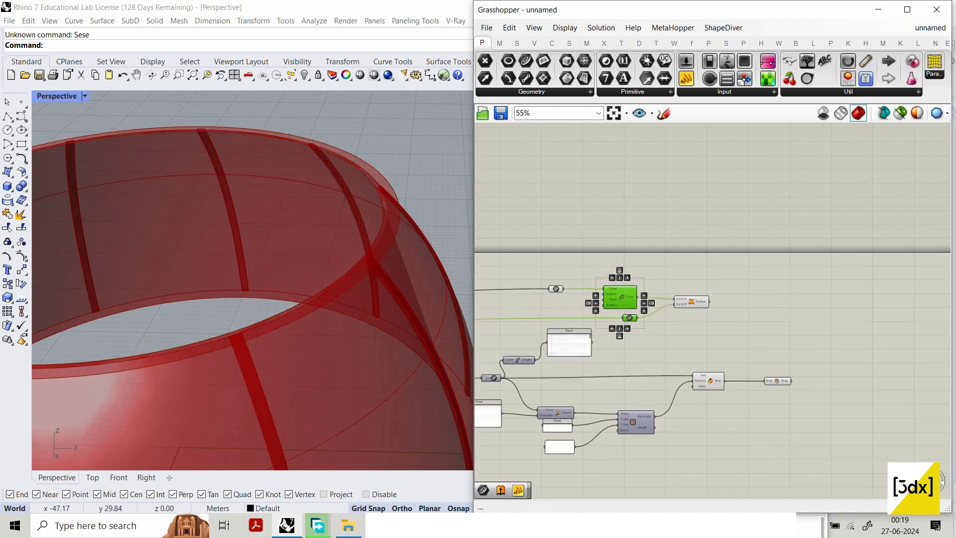
Step: Add an Extrude component after the Ruled Surface and connect the Surface output to its Base input
scroll(768, 303, up, 3)
click(737, 306)
double_click(737, 305)
text(ex)
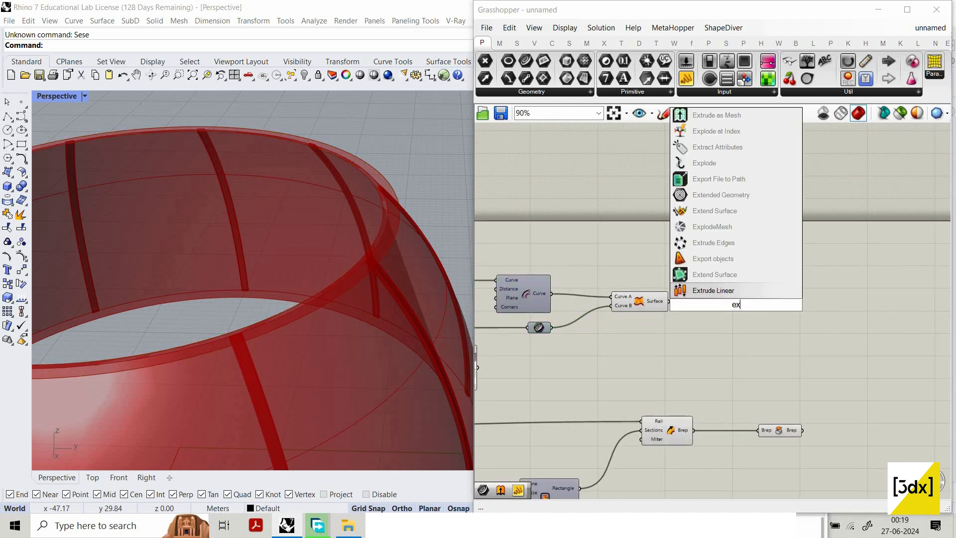
text(trude)
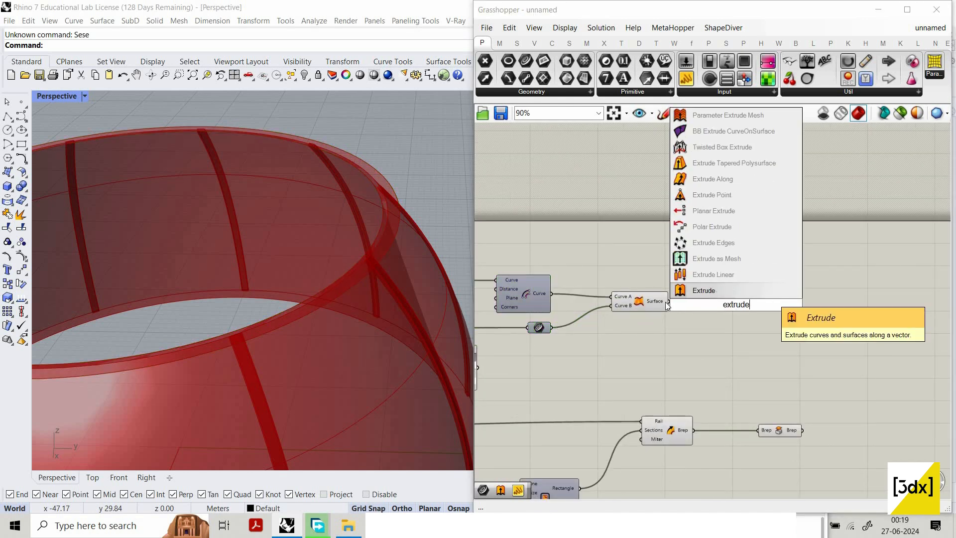
key(Return)
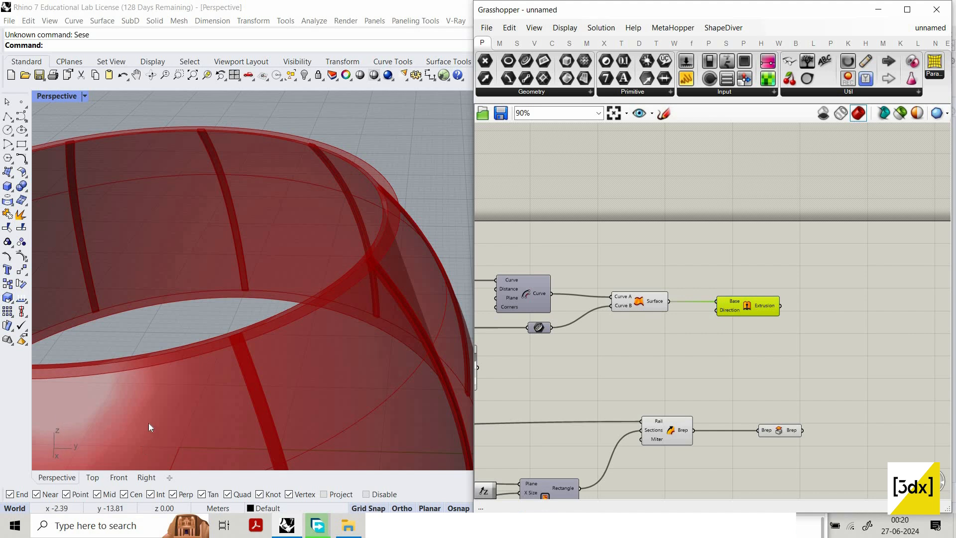
right_drag(121, 394, 470, 308)
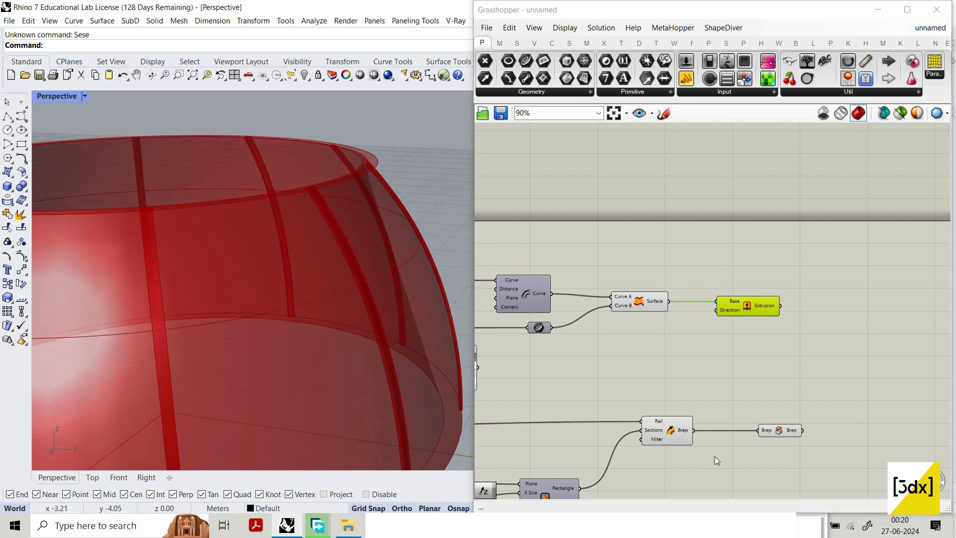
Step: Add a Unit Z vector component and connect its output to the Direction input of the Extrude component
scroll(629, 346, up, 3)
double_click(632, 343)
text(z)
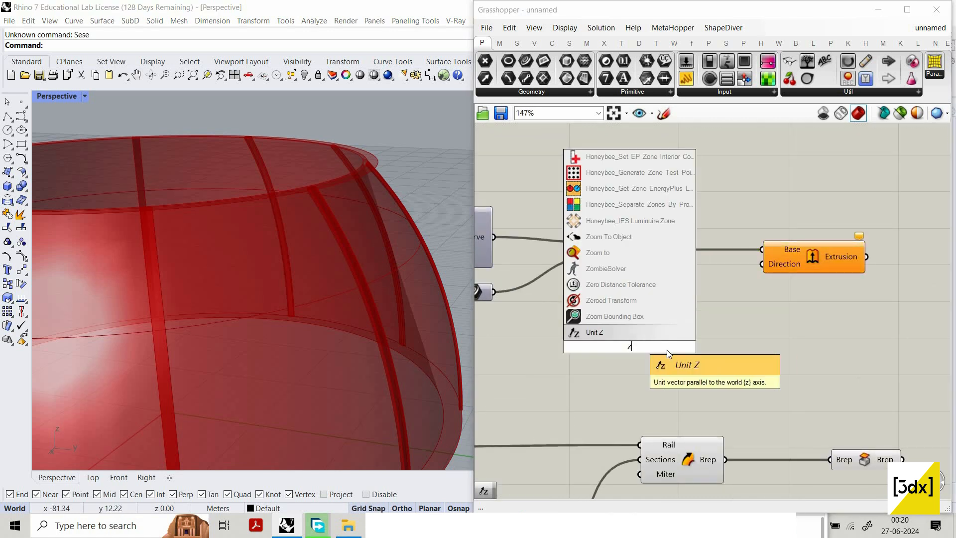
key(Return)
scroll(719, 354, down, 1)
drag(791, 280, 720, 349)
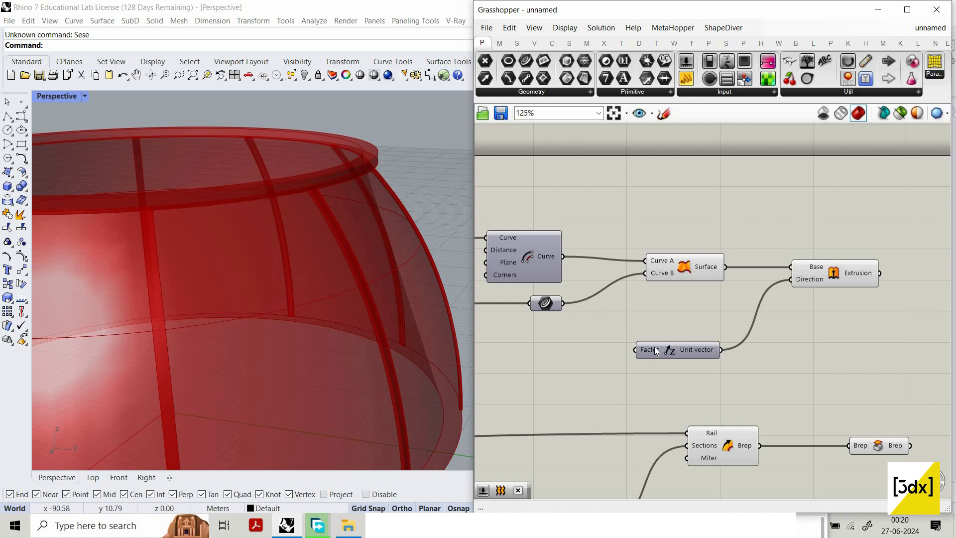
Step: Add a number slider set to 0.06 and connect it to the Factor input of the Unit Z component
mouse_move(653, 347)
scroll(558, 368, down, 1)
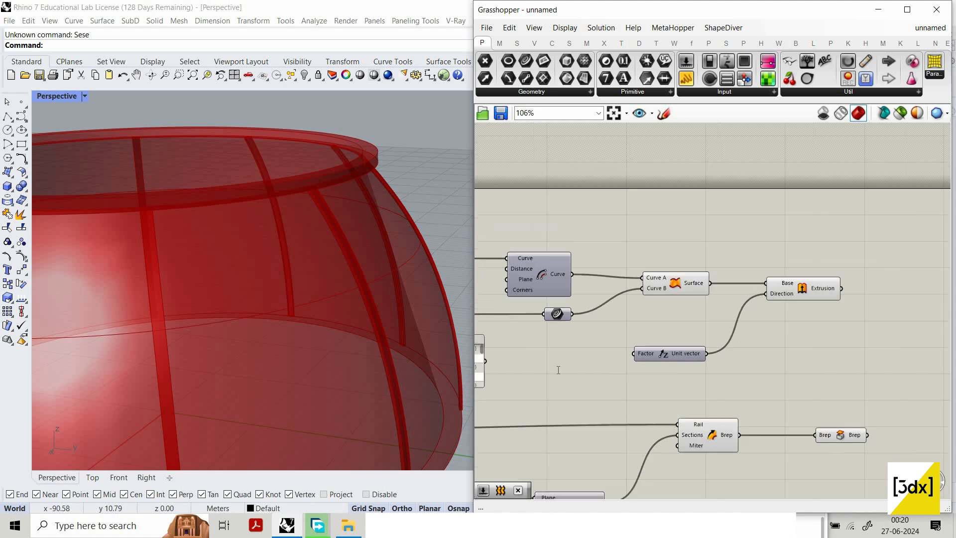
double_click(558, 368)
text(0.0)
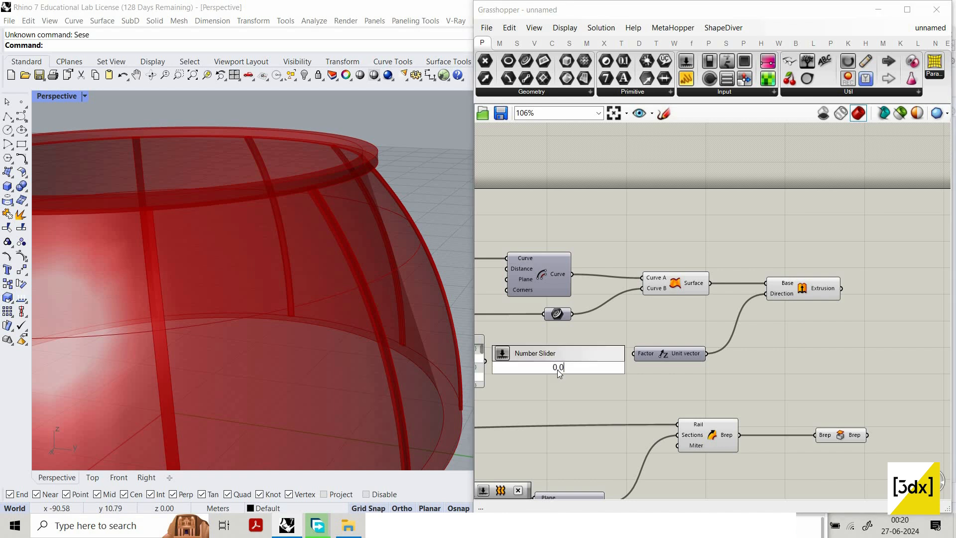
text(6)
key(Return)
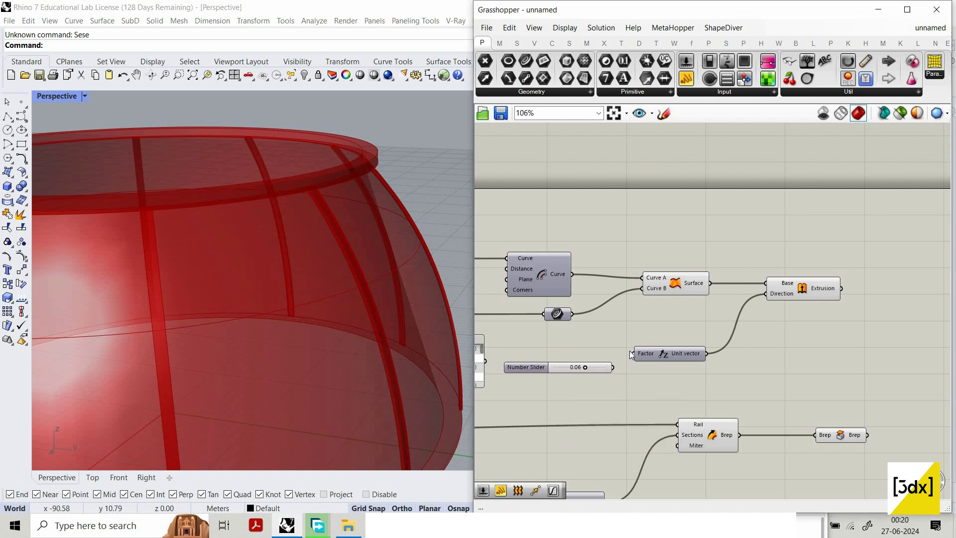
drag(613, 367, 633, 354)
scroll(349, 174, up, 5)
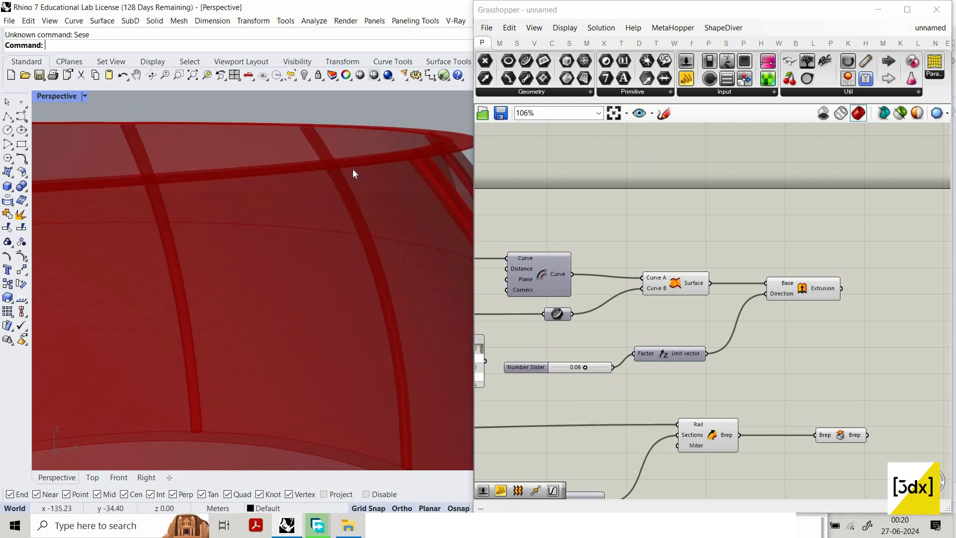
scroll(338, 189, down, 5)
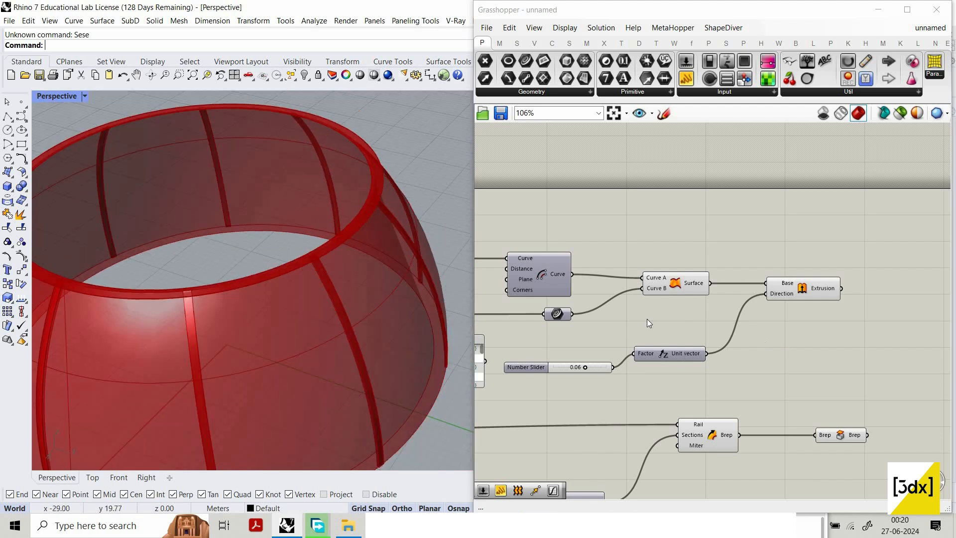
Step: Add a number slider set to 0.05 and connect it to the Distance input of the ring's Offset Curve component
scroll(563, 300, up, 5)
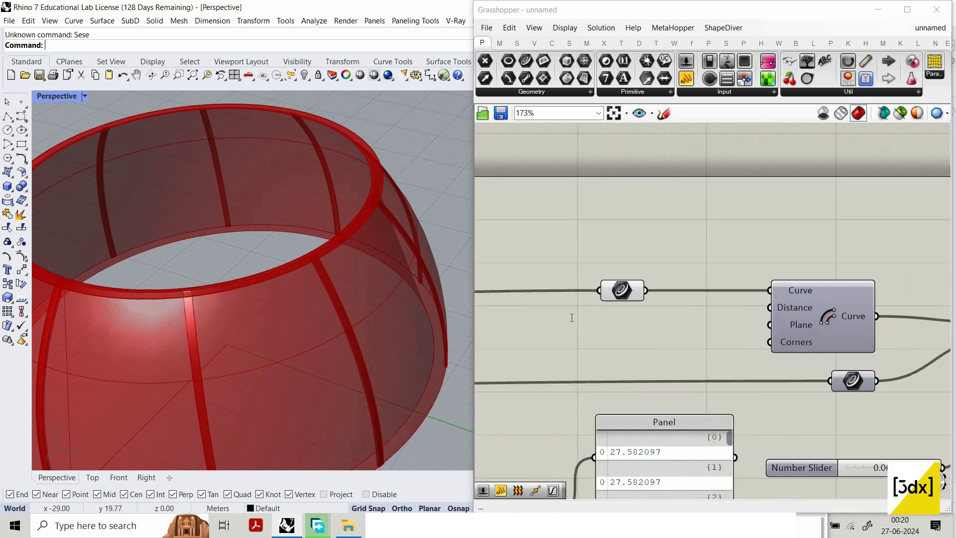
double_click(638, 324)
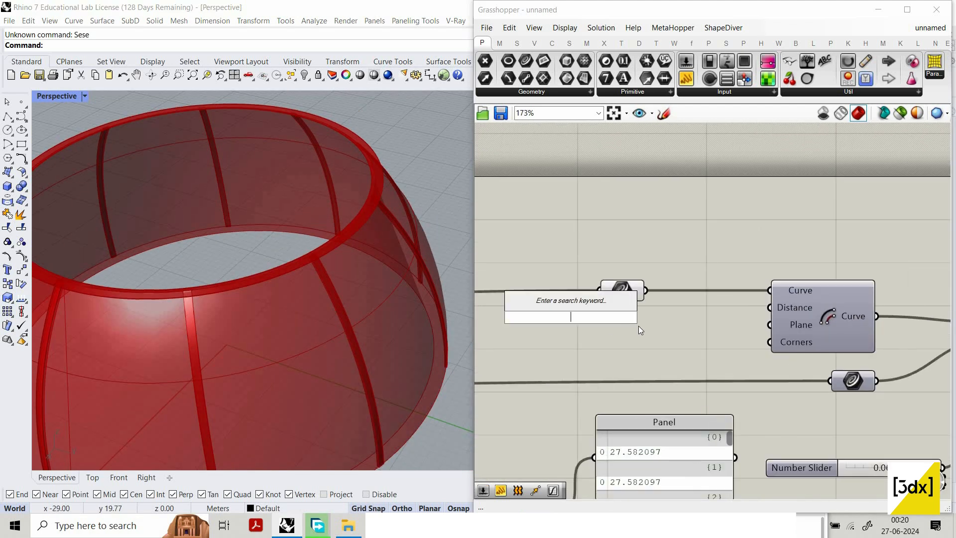
double_click(562, 328)
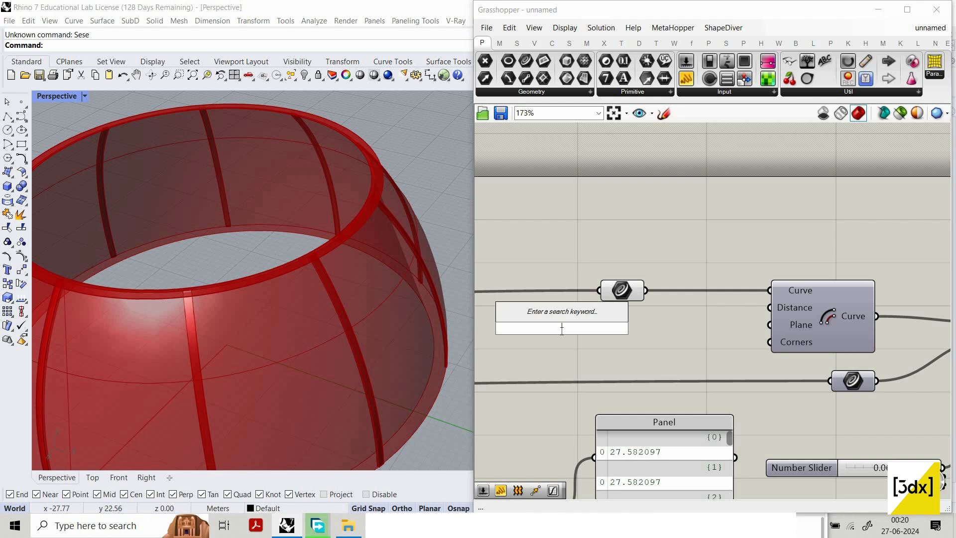
text(0.05)
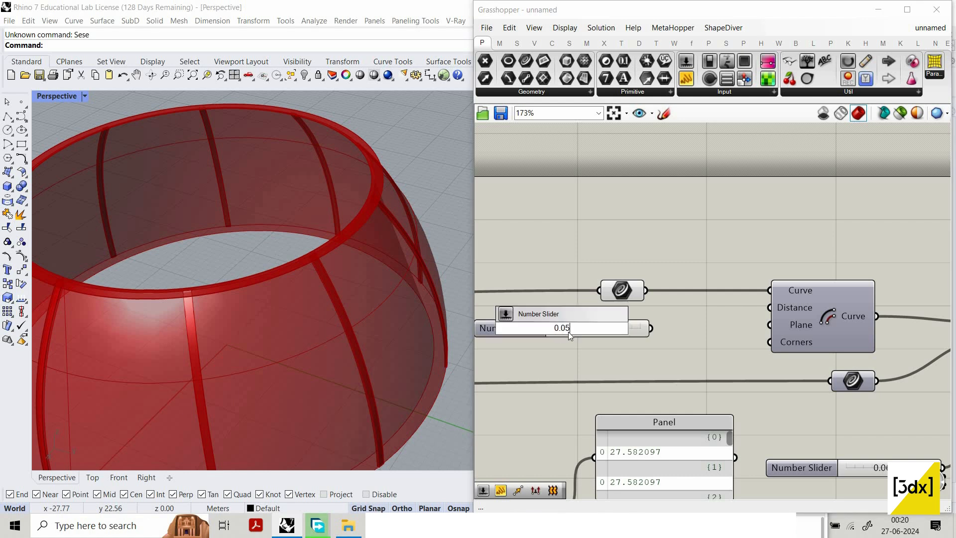
key(Return)
drag(650, 327, 769, 307)
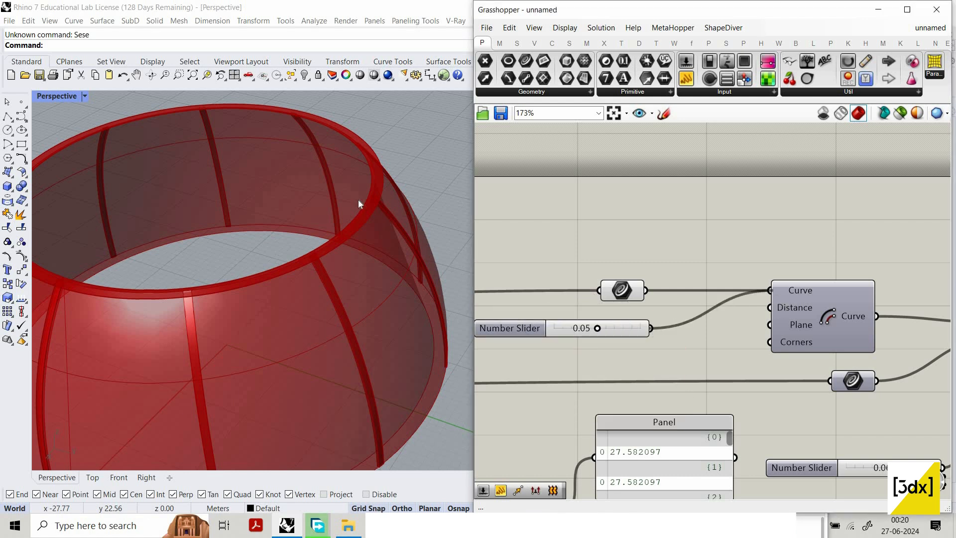
Step: Set the ring's Offset Curve distance slider to 0.09 while checking the ring against the ribs
scroll(371, 258, up, 6)
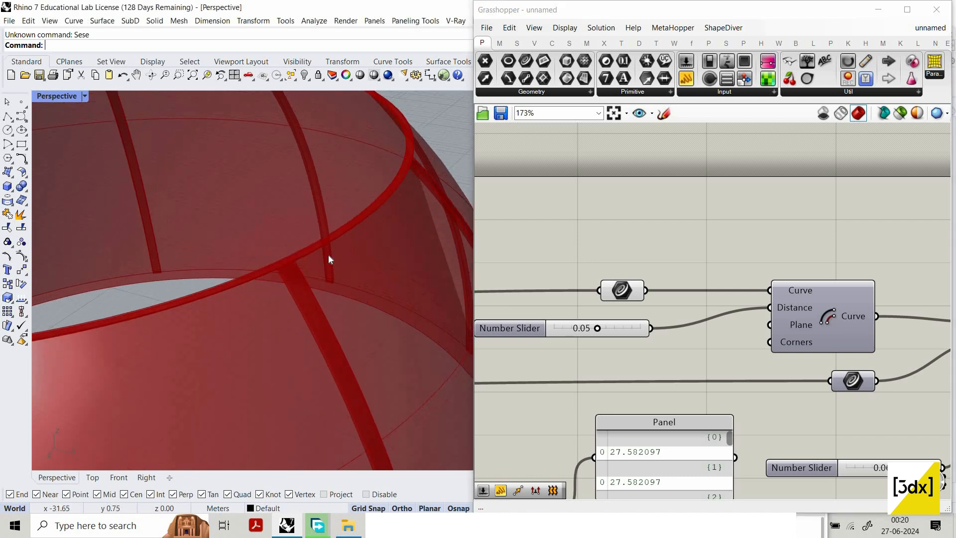
right_drag(359, 234, 377, 228)
scroll(377, 228, up, 1)
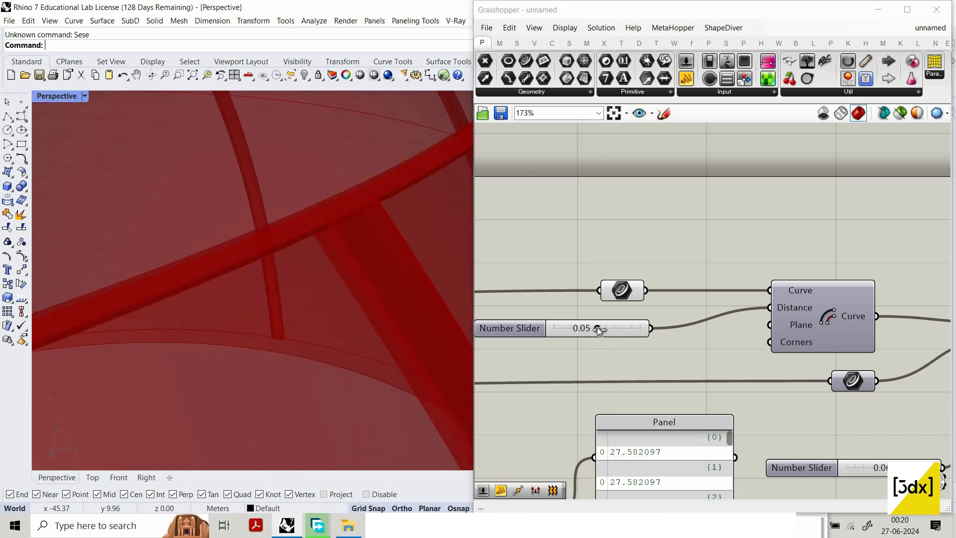
drag(619, 326, 632, 328)
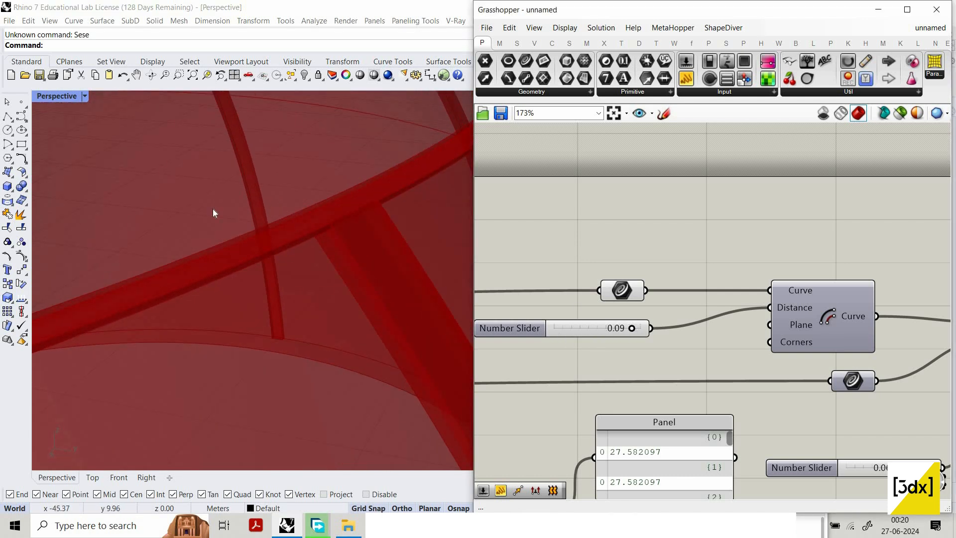
scroll(392, 288, down, 7)
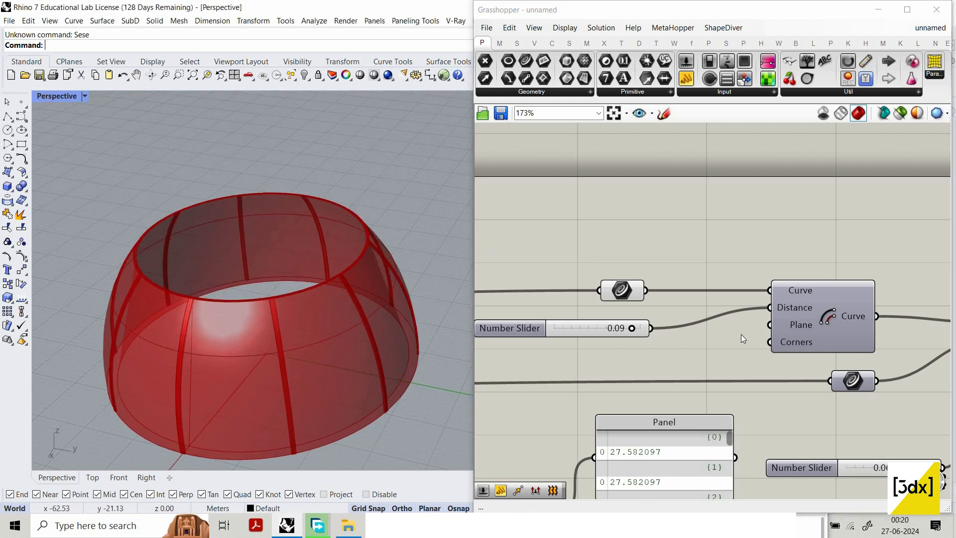
Step: Add a Brep parameter and connect the Result output of the Breps A/B boolean component to it
scroll(838, 313, down, 5)
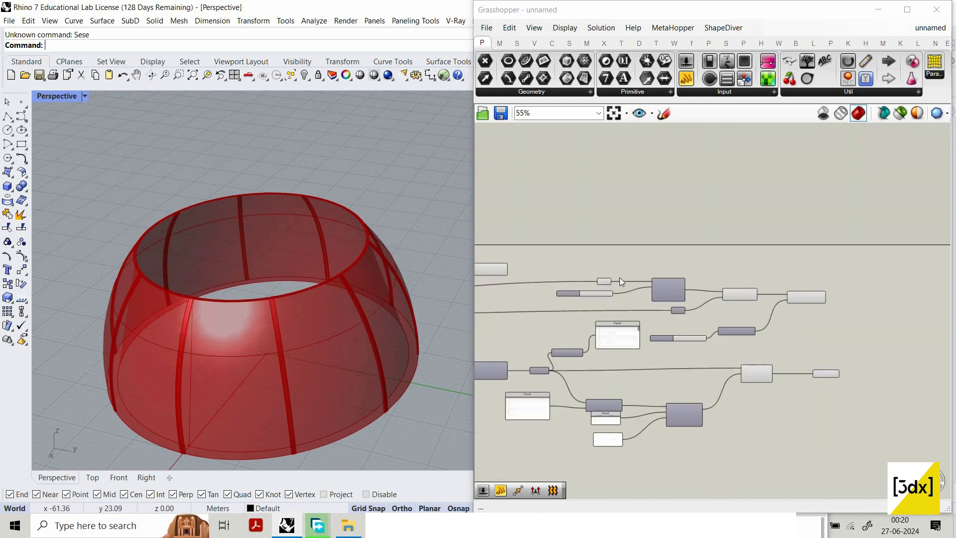
scroll(629, 294, up, 3)
drag(622, 295, 649, 291)
double_click(727, 286)
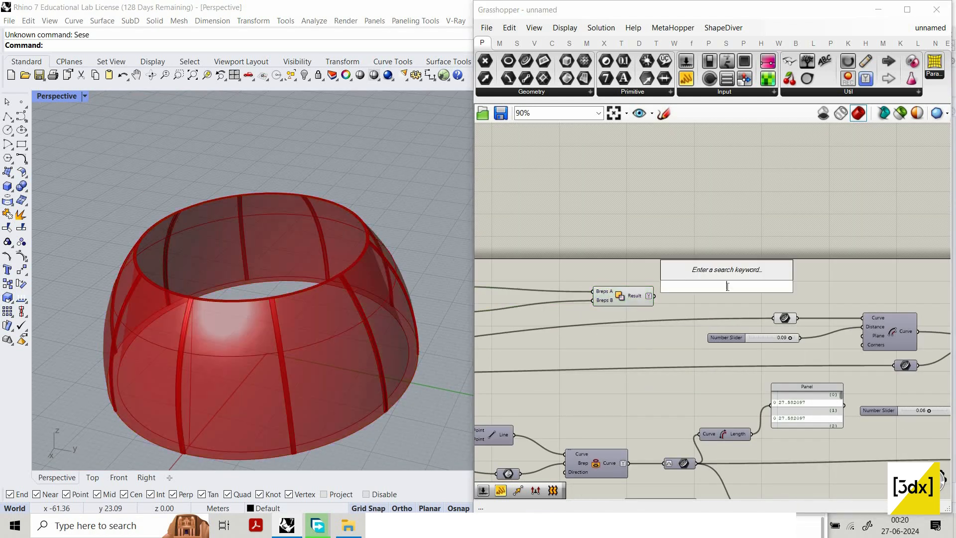
text(bre)
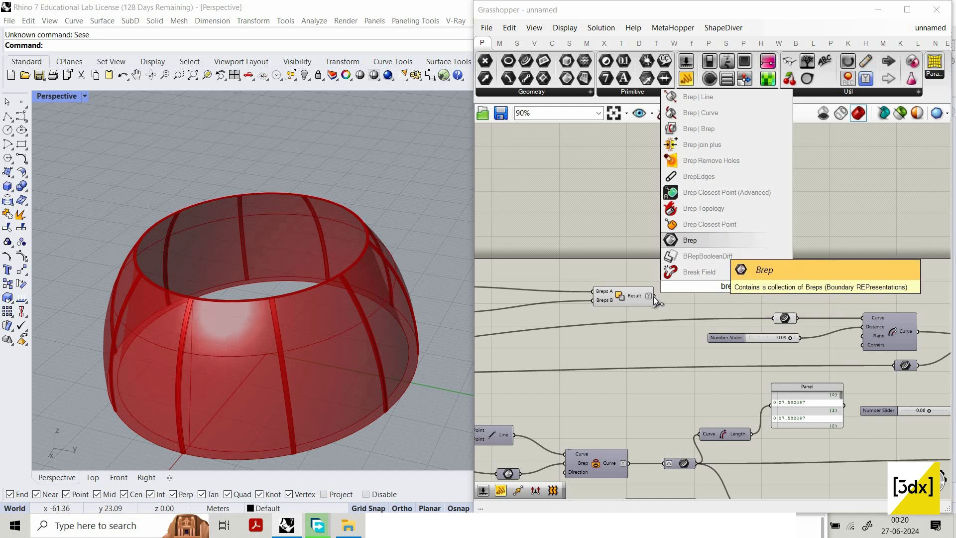
click(691, 240)
drag(715, 286, 921, 294)
scroll(643, 281, down, 4)
scroll(680, 282, up, 4)
click(637, 275)
right_drag(921, 269, 579, 224)
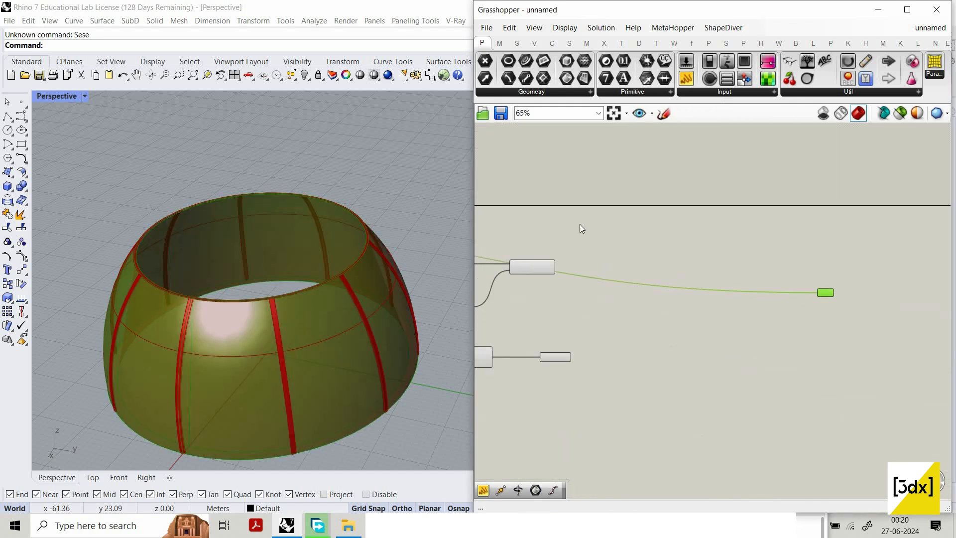
Step: Place the Brep parameter above the Extrude component and right-align it with the Extrude and the final rib Brep component
scroll(698, 263, down, 2)
drag(826, 293, 578, 222)
scroll(578, 222, up, 2)
drag(582, 225, 586, 238)
drag(699, 438, 570, 228)
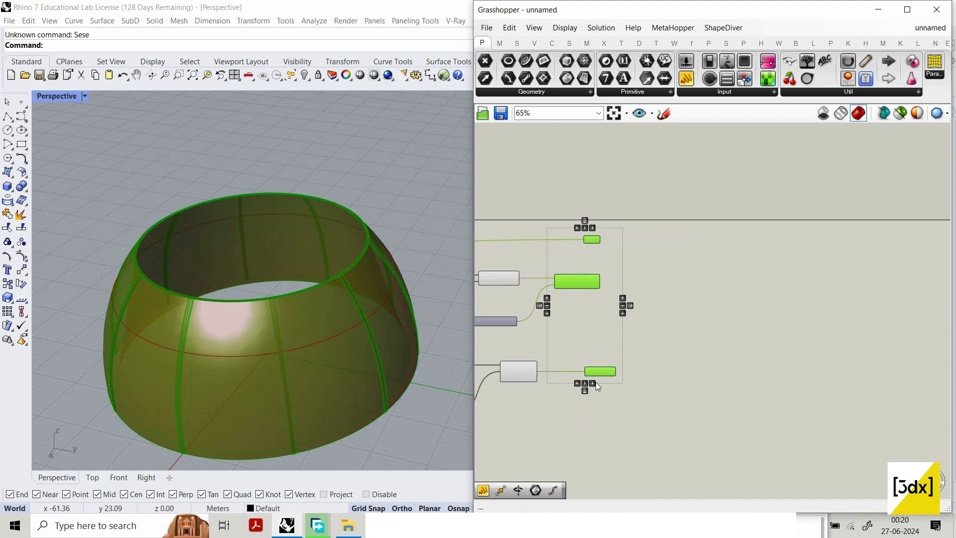
click(579, 164)
click(593, 384)
Step: Turn off the preview of the intermediate components before the aligned Brep parameter, Extrude and final rib component
scroll(729, 404, down, 4)
scroll(647, 447, down, 2)
drag(649, 452, 508, 318)
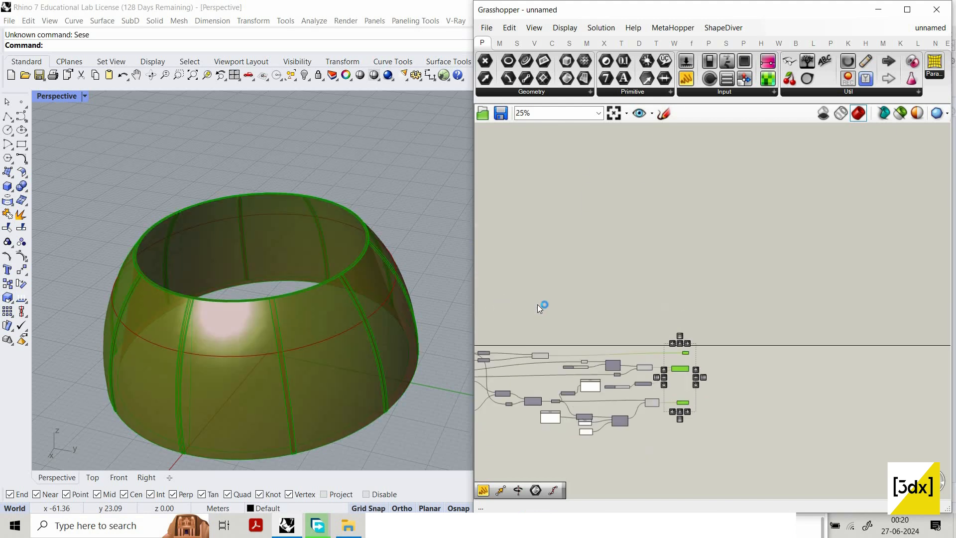
right_click(584, 303)
click(617, 326)
Step: Examine in the Perspective view how the rib ends meet the extruded ring at the upper edge
scroll(399, 278, up, 6)
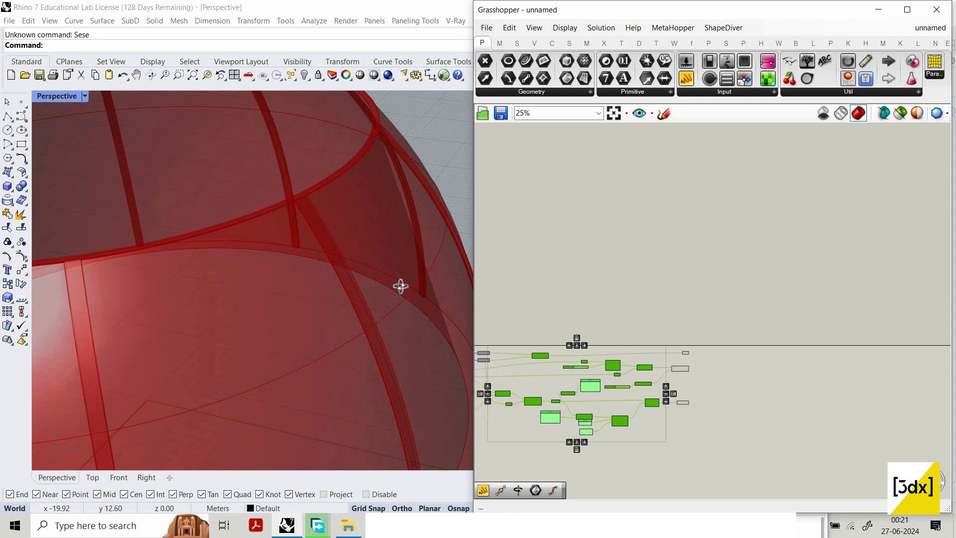
scroll(398, 284, down, 4)
mouse_move(399, 284)
right_down()
mouse_move(390, 288)
mouse_move(403, 265)
mouse_move(394, 276)
right_up()
scroll(376, 245, up, 3)
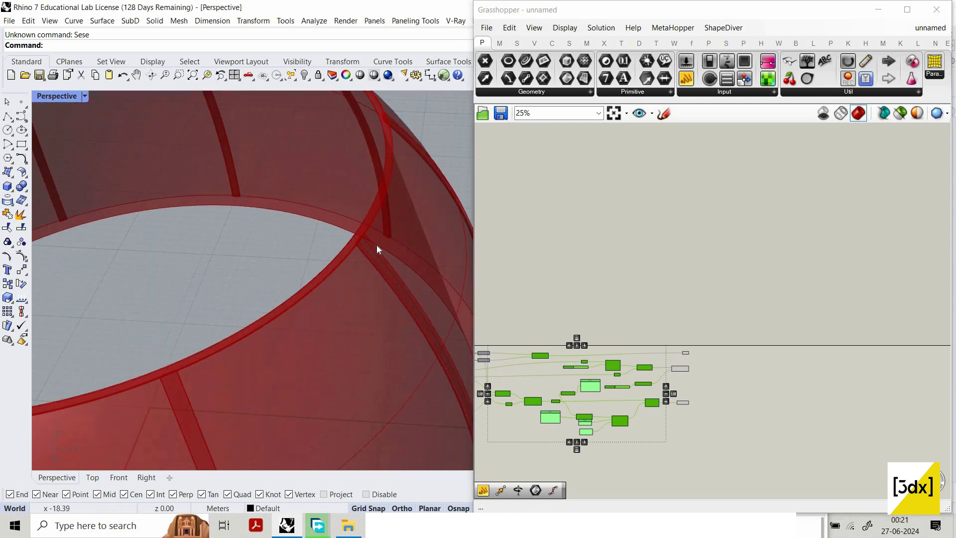
scroll(324, 202, down, 3)
scroll(324, 189, up, 5)
right_drag(318, 243, 324, 339)
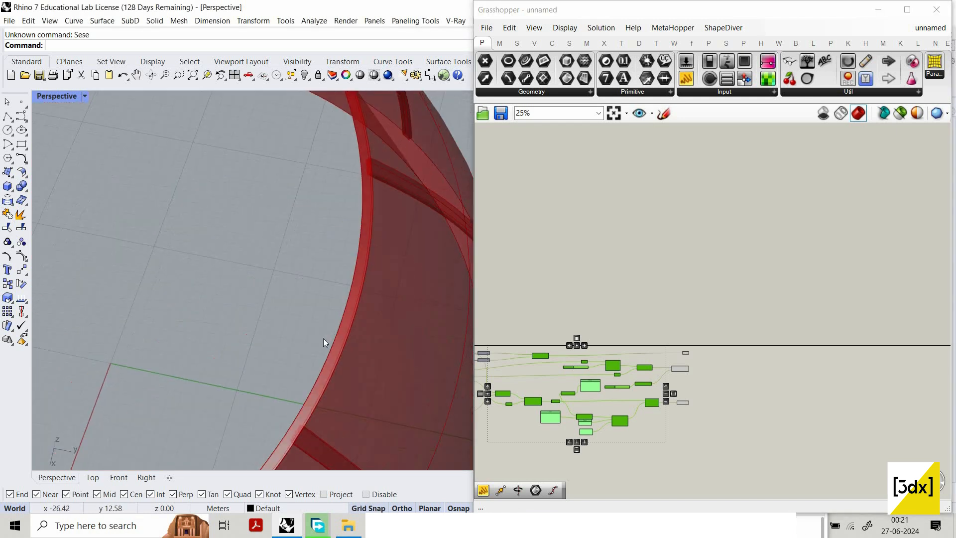
scroll(285, 354, down, 4)
scroll(288, 349, up, 3)
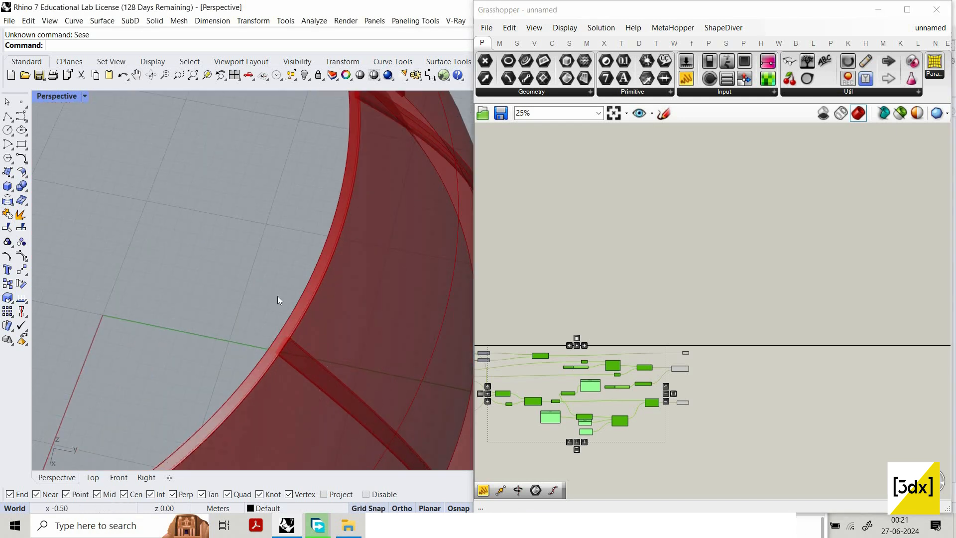
scroll(286, 350, up, 3)
scroll(292, 333, up, 1)
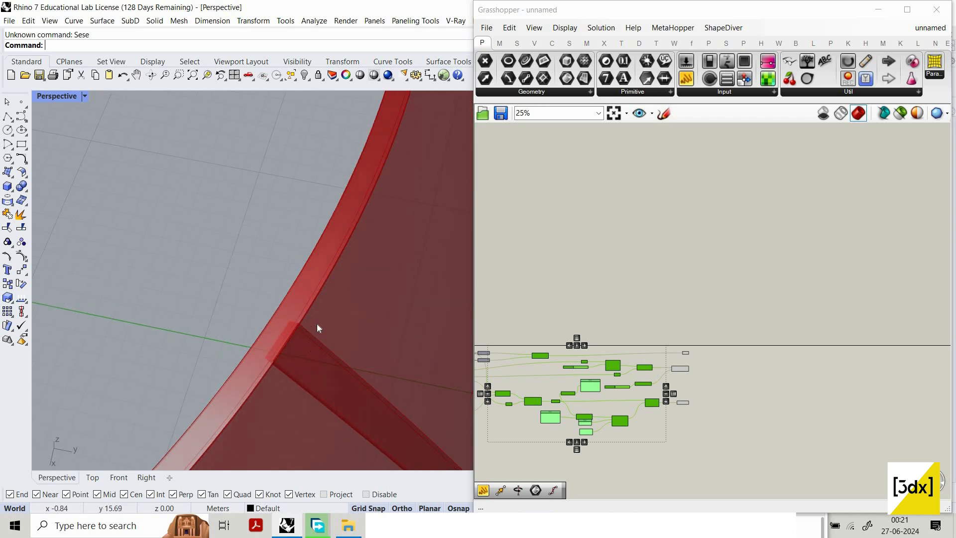
right_drag(312, 312, 305, 236)
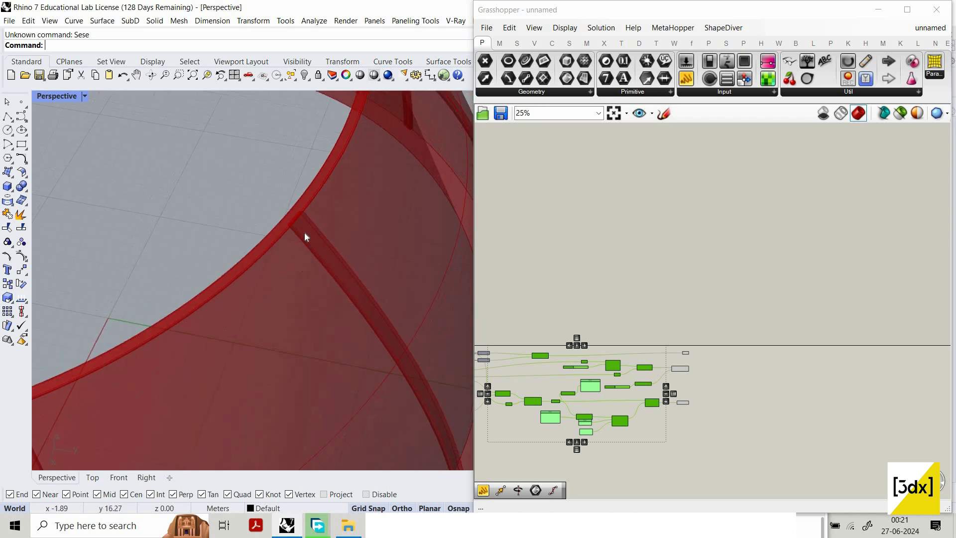
scroll(302, 249, up, 8)
scroll(304, 267, down, 5)
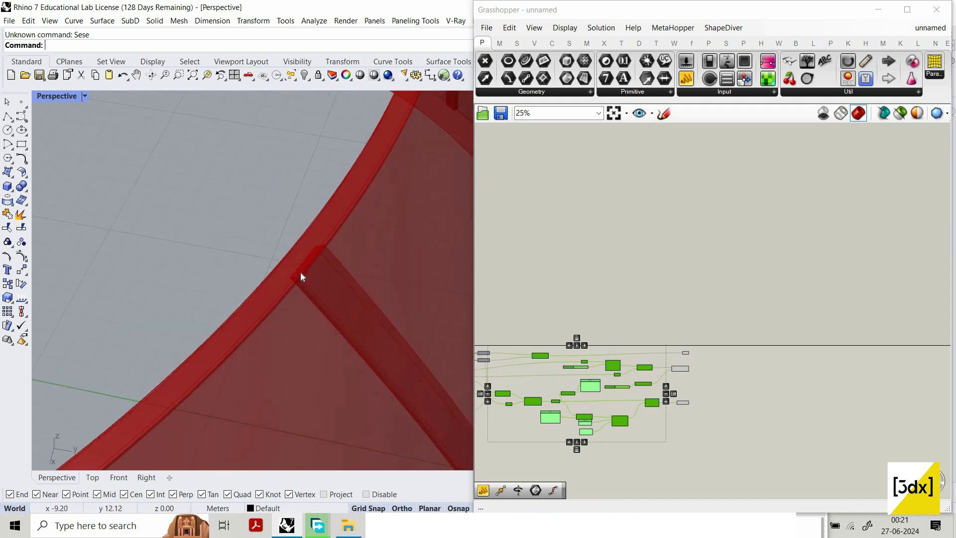
scroll(300, 273, up, 3)
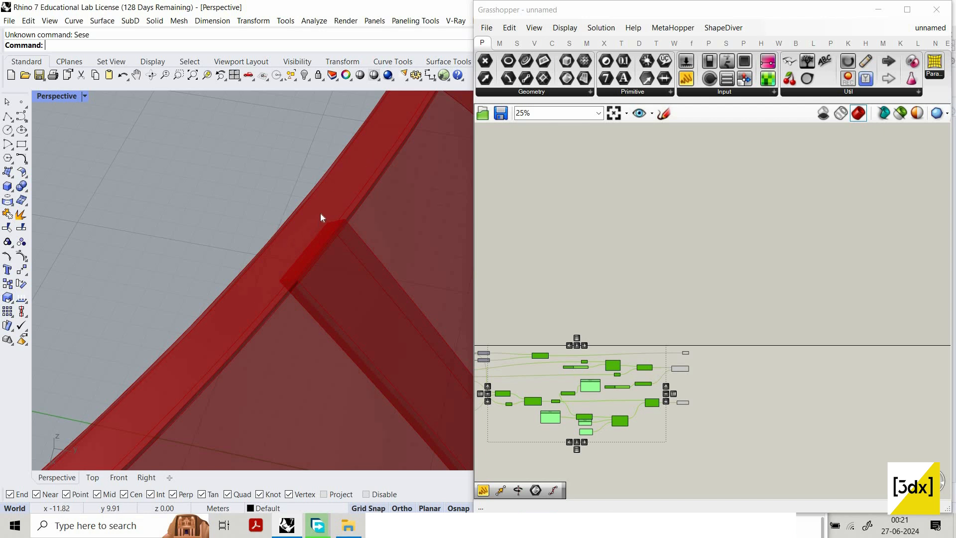
scroll(301, 209, down, 1)
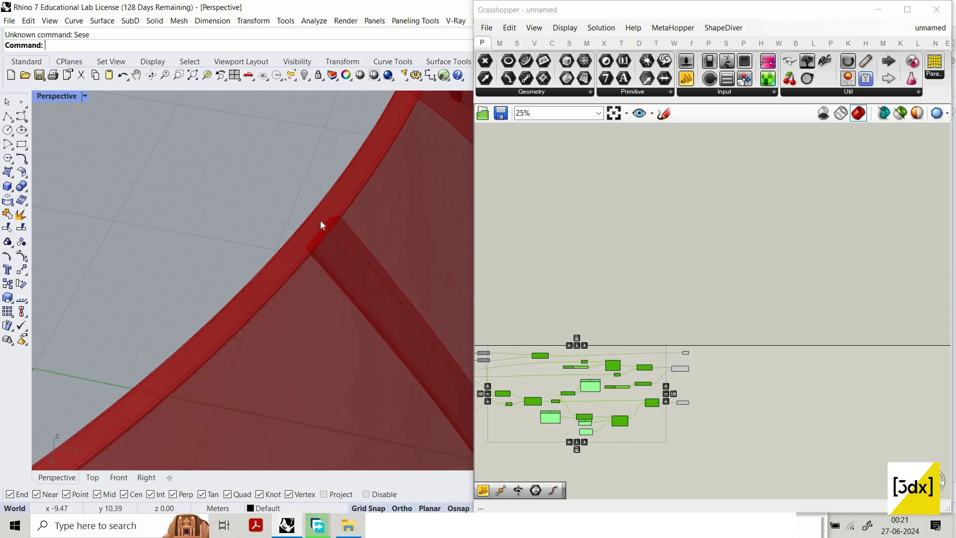
scroll(742, 351, down, 3)
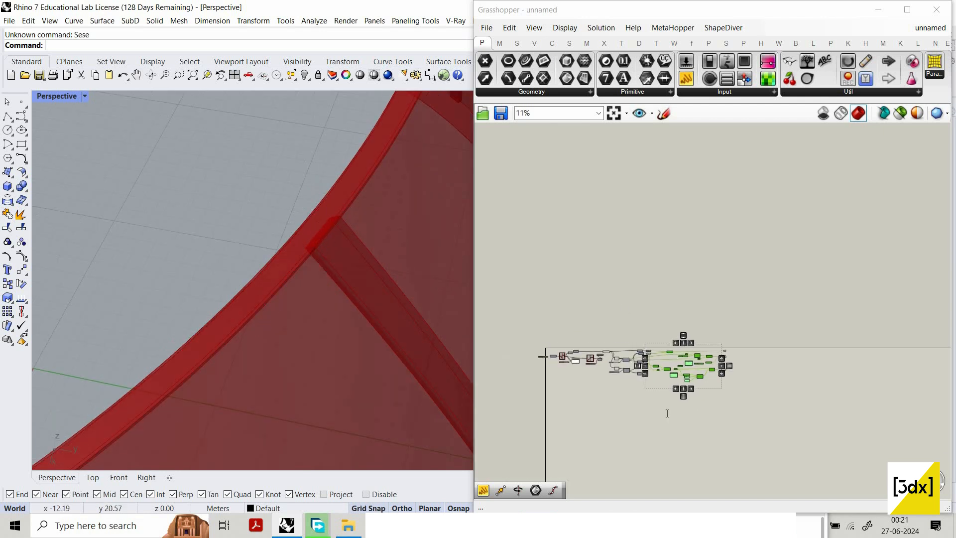
scroll(673, 414, up, 1)
double_click(667, 413)
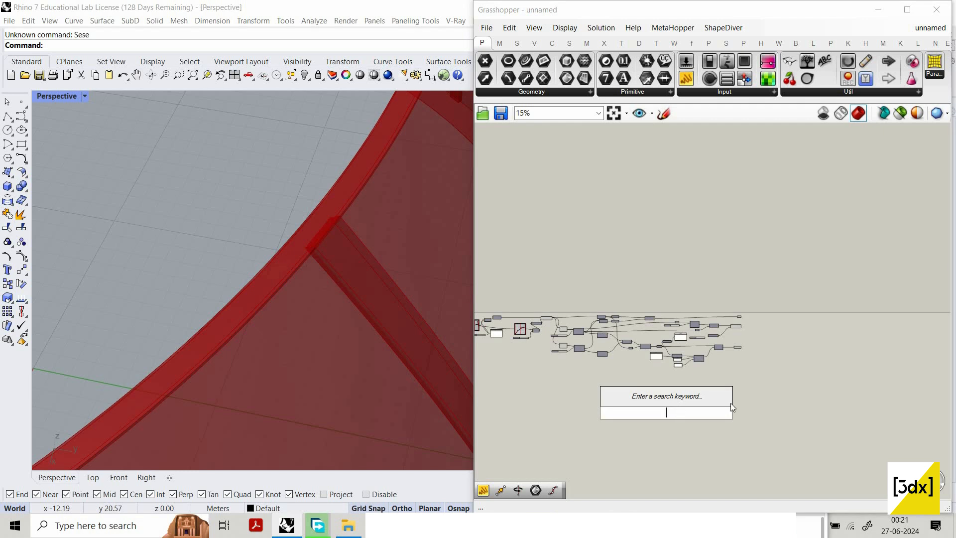
scroll(627, 393, down, 2)
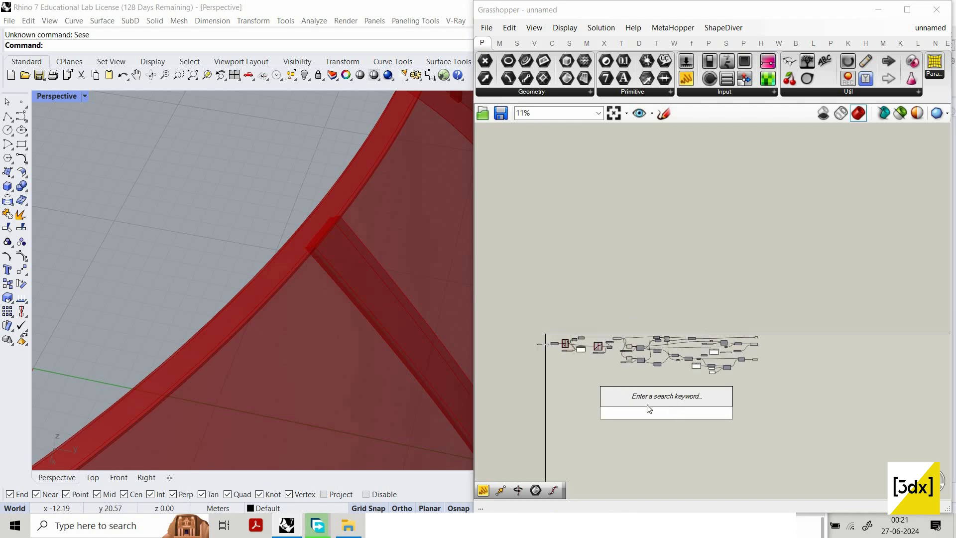
click(707, 443)
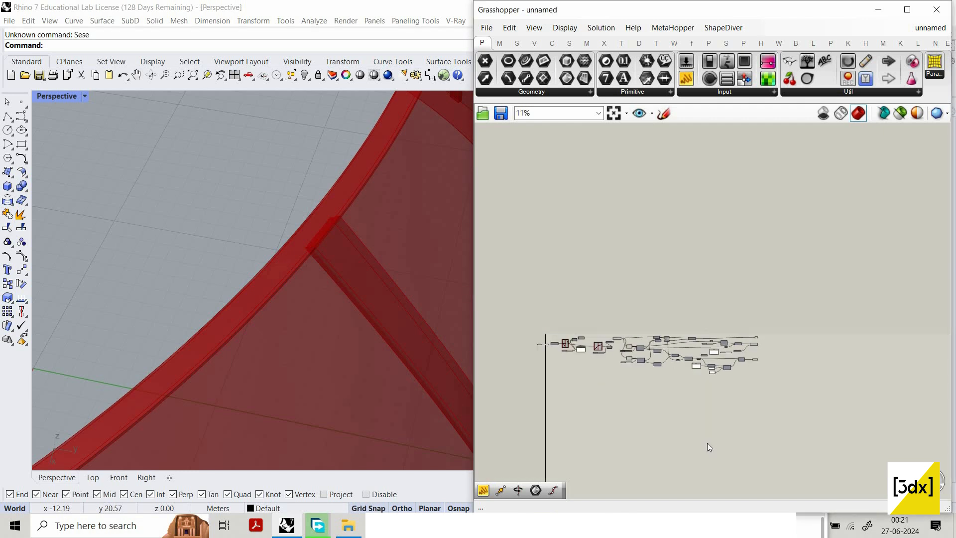
Step: Add a Curve parameter and feed it the Curve output of the Offset Curve component whose distance is 0.4
scroll(647, 351, up, 5)
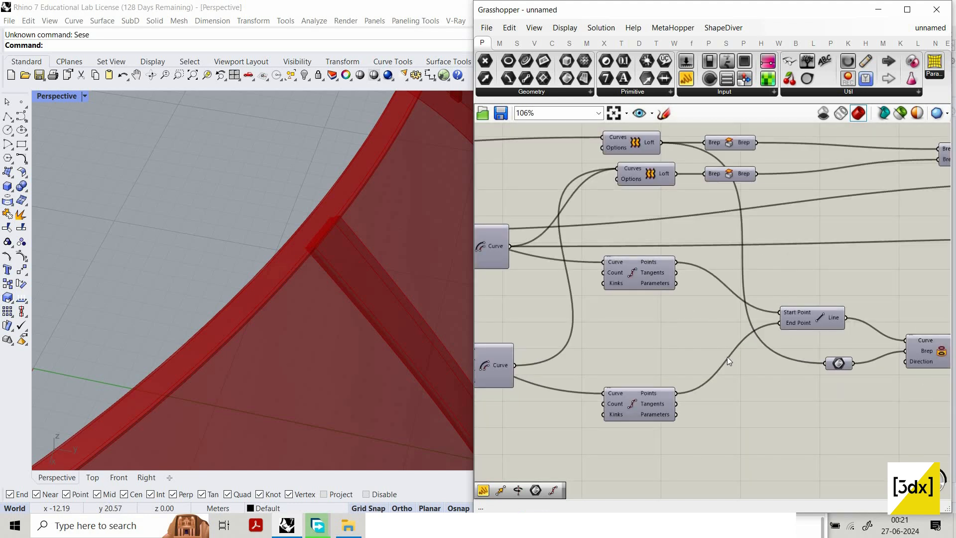
scroll(616, 305, down, 3)
scroll(640, 321, up, 3)
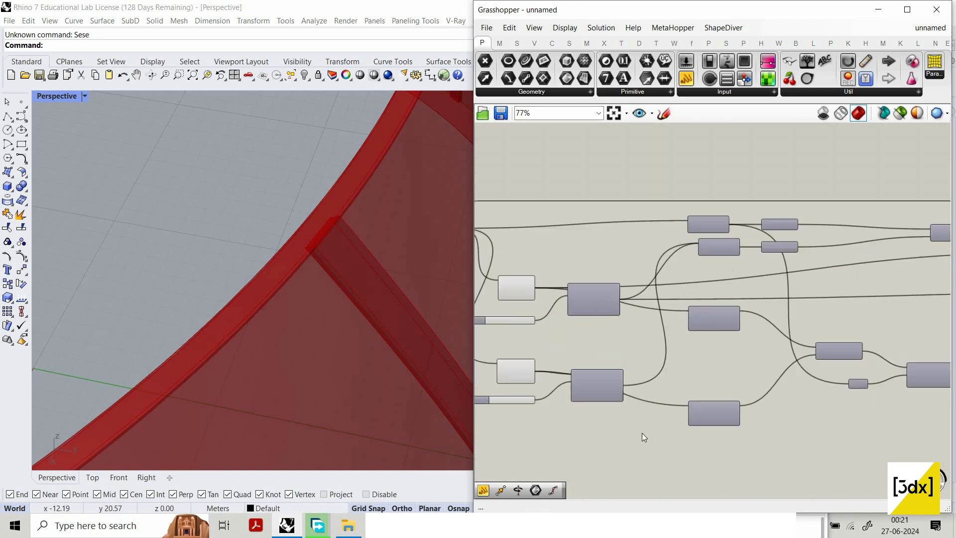
double_click(643, 480)
key(Escape)
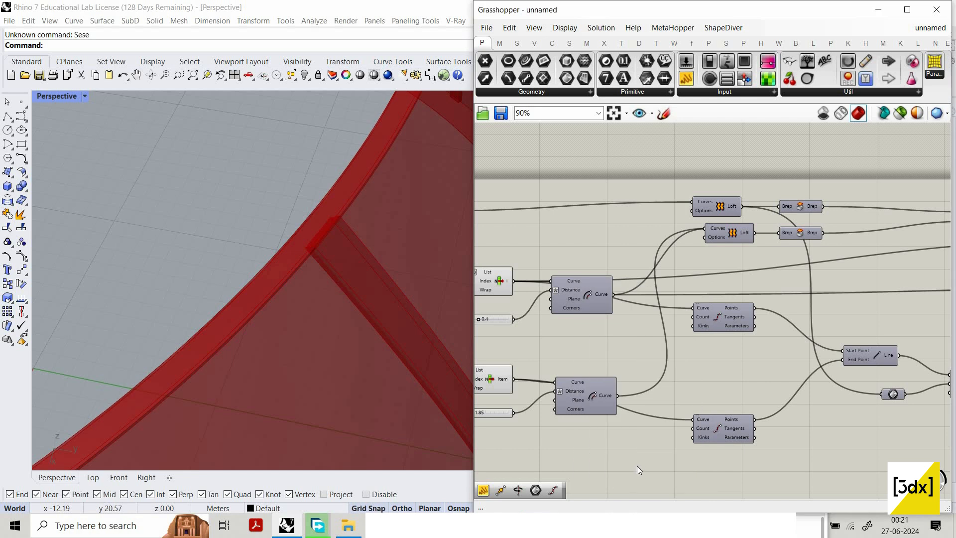
double_click(642, 487)
text(crv)
key(Return)
drag(630, 487, 613, 295)
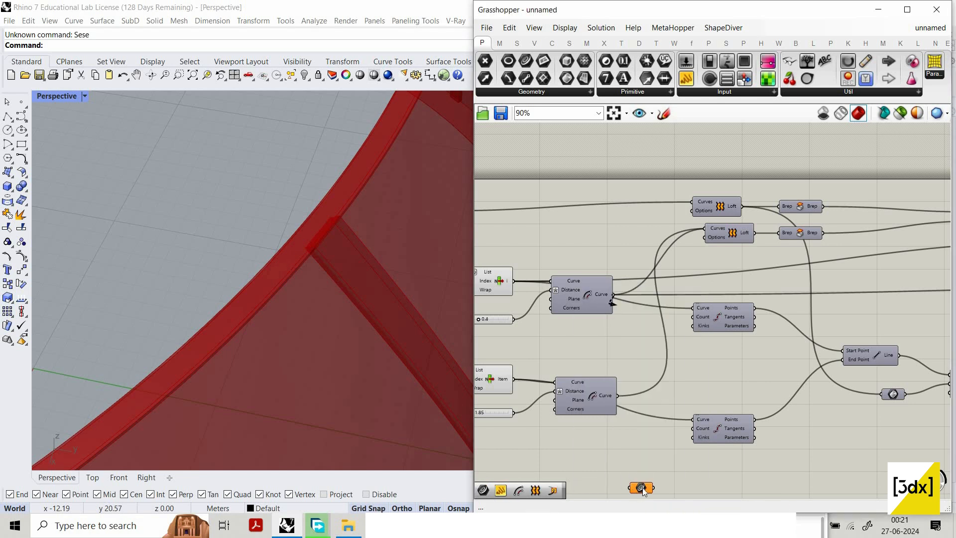
Step: Turn on the preview of the upper Divide Curve component and inspect its points on the ring
scroll(377, 255, down, 5)
right_drag(377, 255, 343, 268)
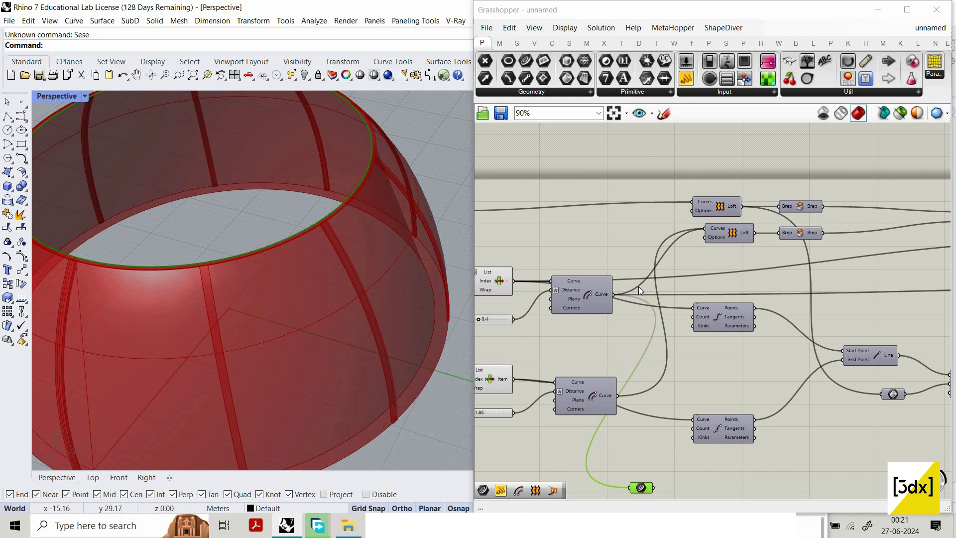
scroll(446, 316, down, 3)
scroll(714, 384, up, 1)
scroll(706, 378, down, 4)
right_drag(707, 378, 653, 324)
scroll(655, 287, up, 3)
right_drag(654, 288, 611, 238)
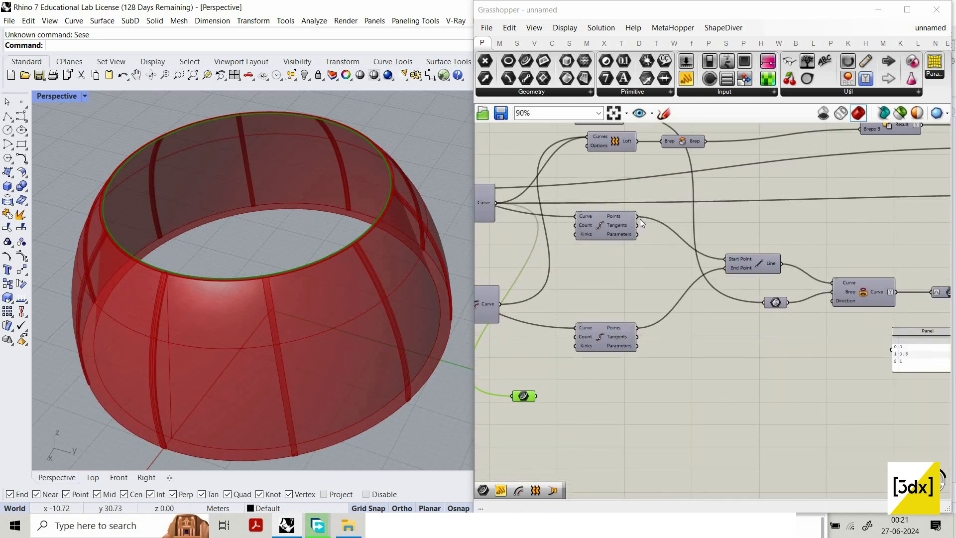
click(640, 219)
right_click(641, 219)
click(617, 219)
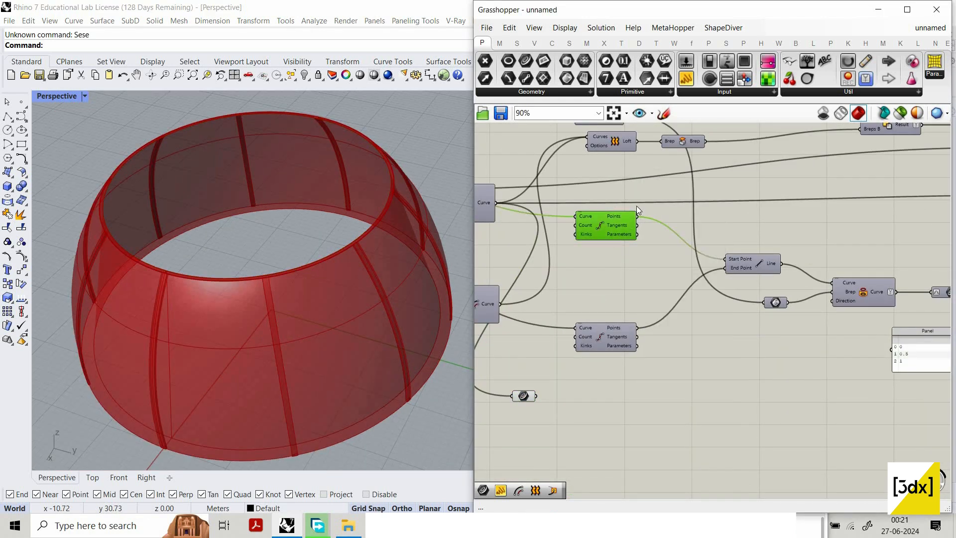
right_click(626, 192)
click(638, 198)
scroll(354, 253, up, 5)
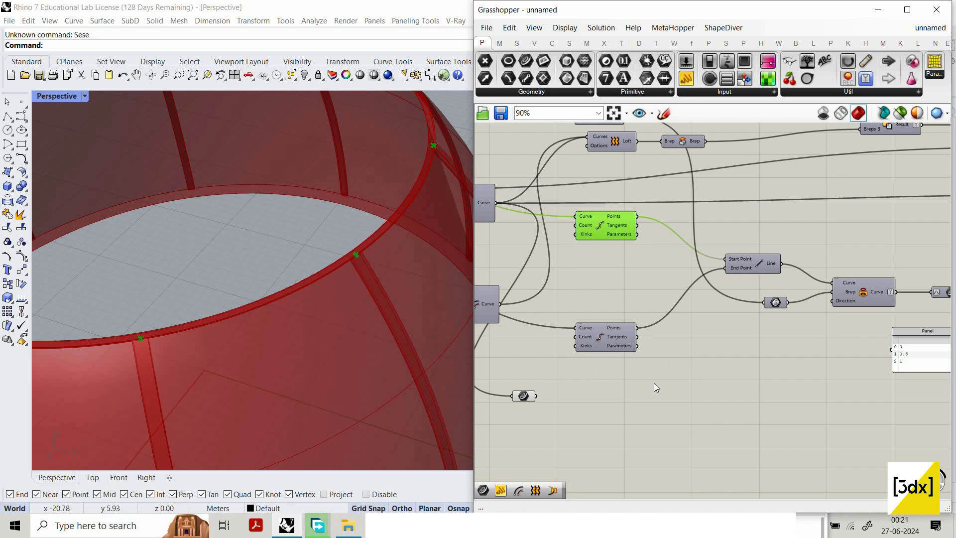
scroll(667, 398, down, 1)
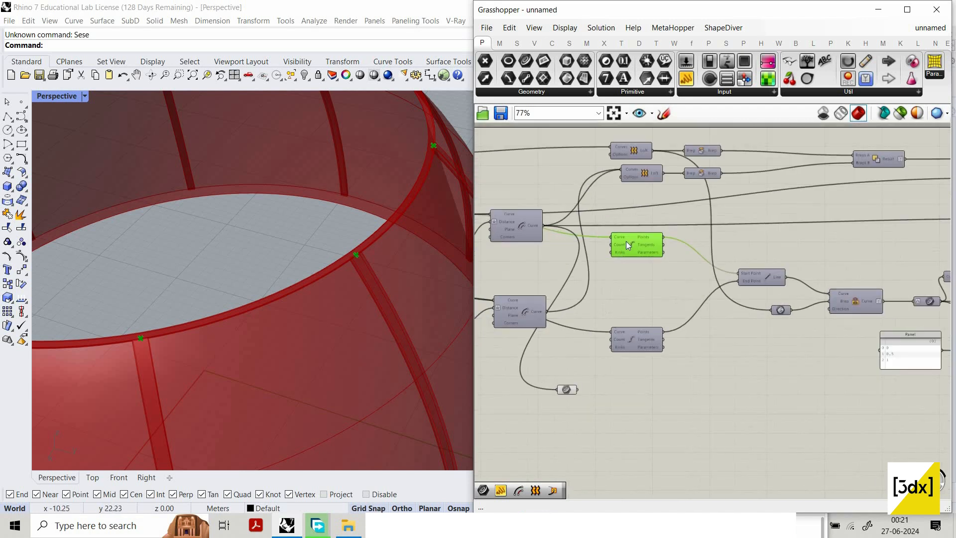
double_click(664, 426)
text(eva)
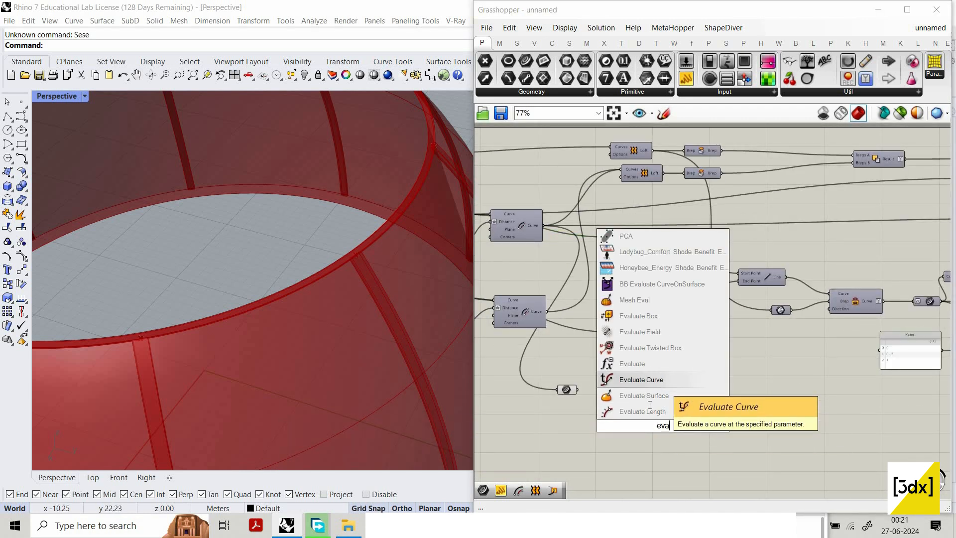
key(Escape)
Step: Add a Curve Closest Point component and connect the upper Divide Curve points to Point and the new Curve parameter to Curve
double_click(648, 403)
text(c)
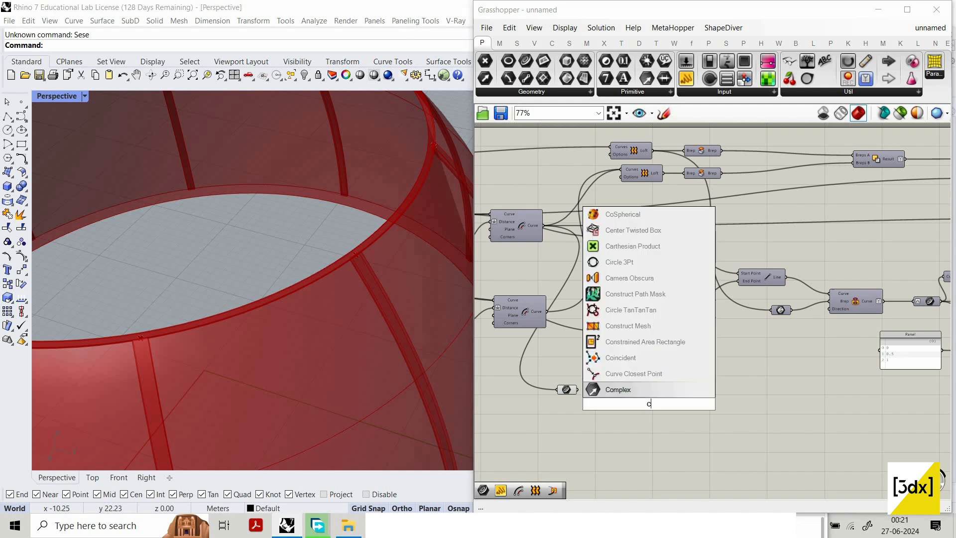
text(urve clo)
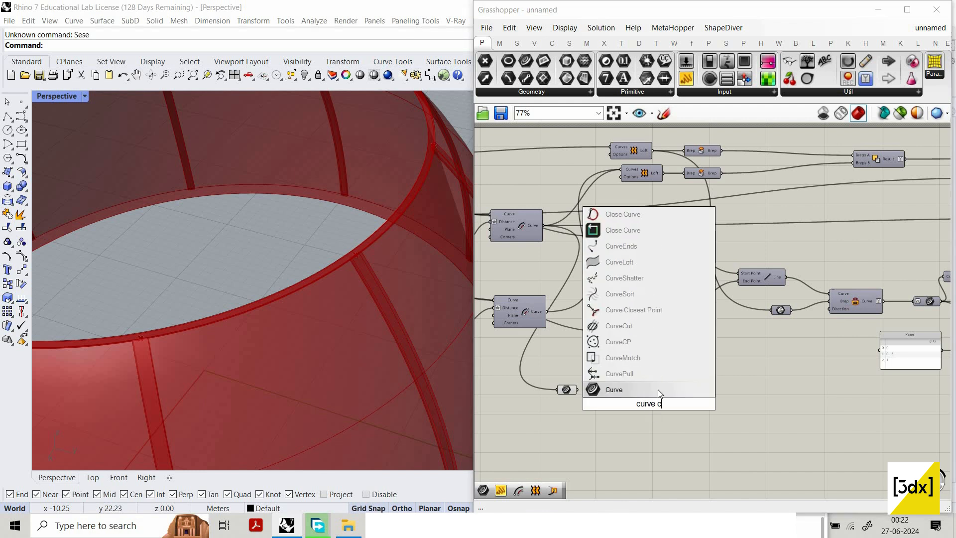
click(649, 321)
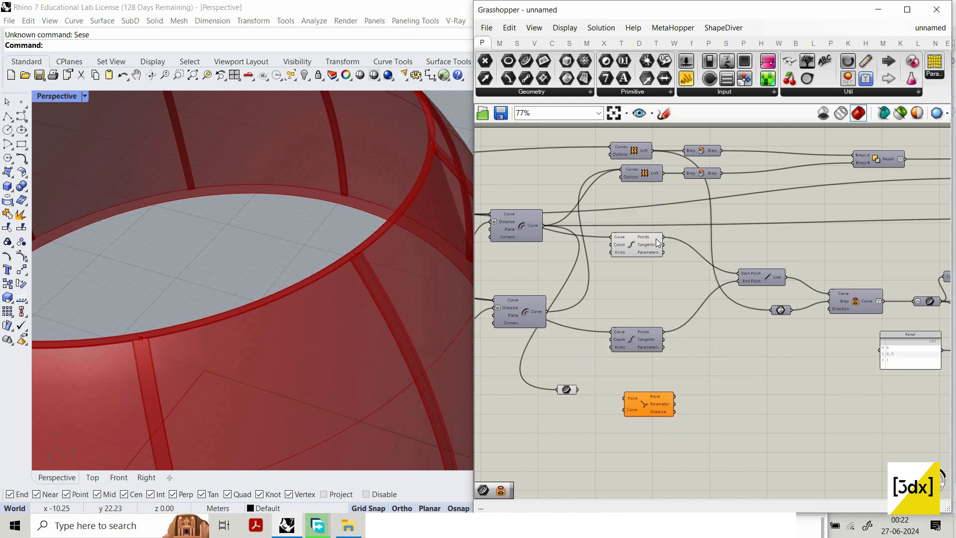
drag(626, 398, 663, 237)
drag(571, 399, 595, 414)
scroll(595, 413, up, 1)
scroll(340, 310, down, 4)
scroll(336, 304, up, 5)
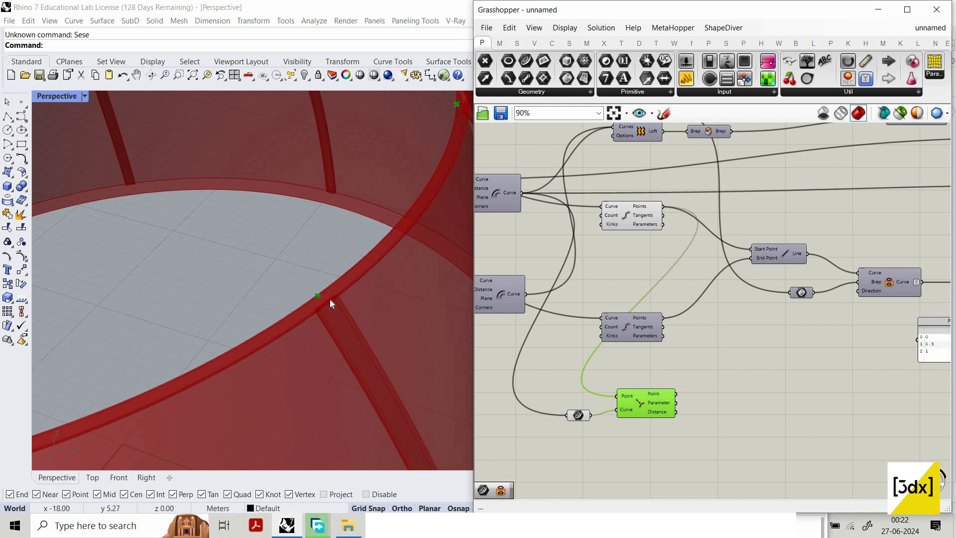
Step: Add a Vector 2Pt component beside the Curve Closest Point component
scroll(719, 426, down, 1)
double_click(721, 423)
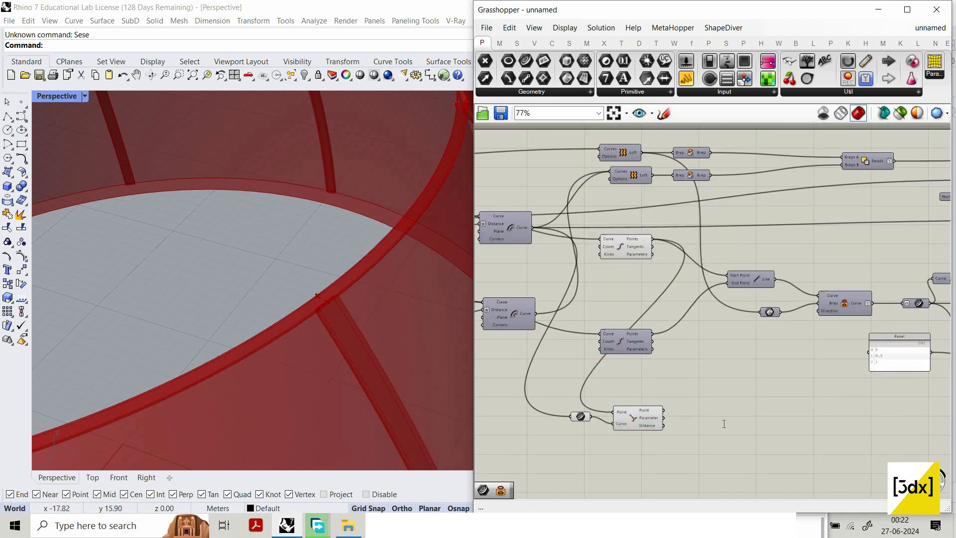
text(vec)
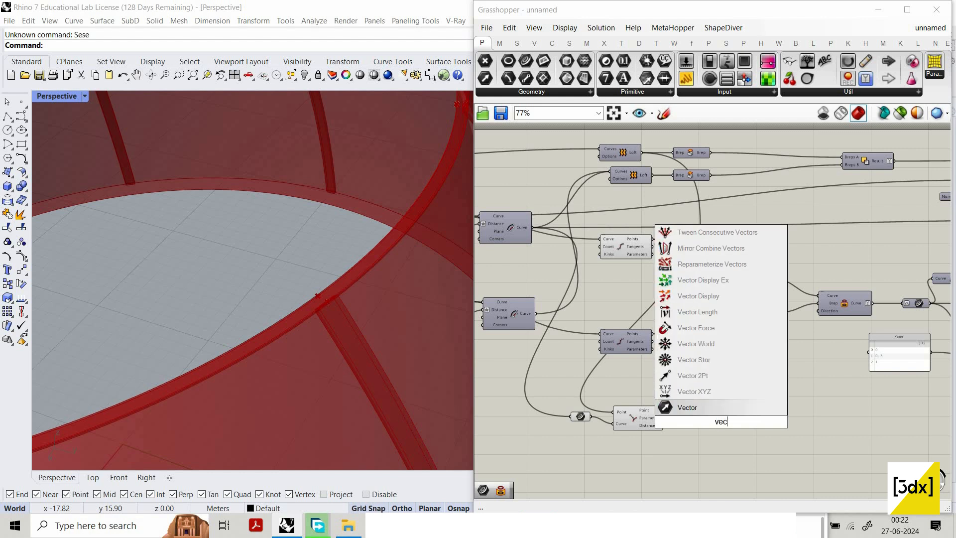
text(tor)
click(723, 361)
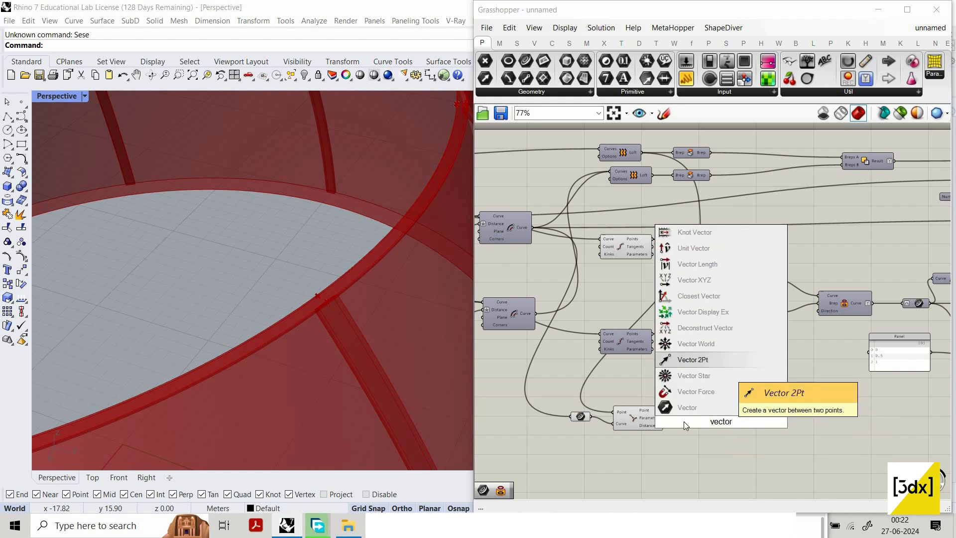
scroll(733, 421, up, 3)
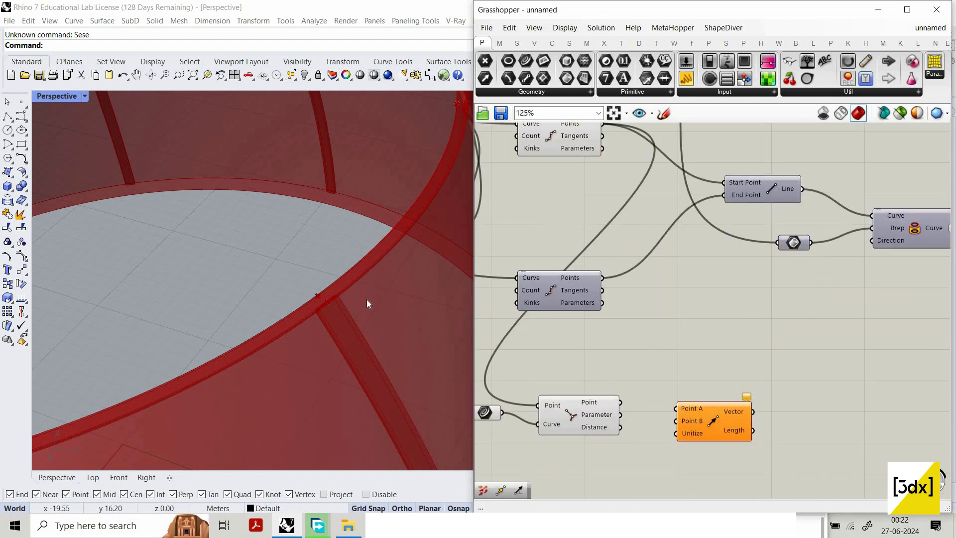
Step: Connect the closest point to Point A and the upper Divide Curve points to Point B of the Vector 2Pt component
scroll(877, 261, down, 5)
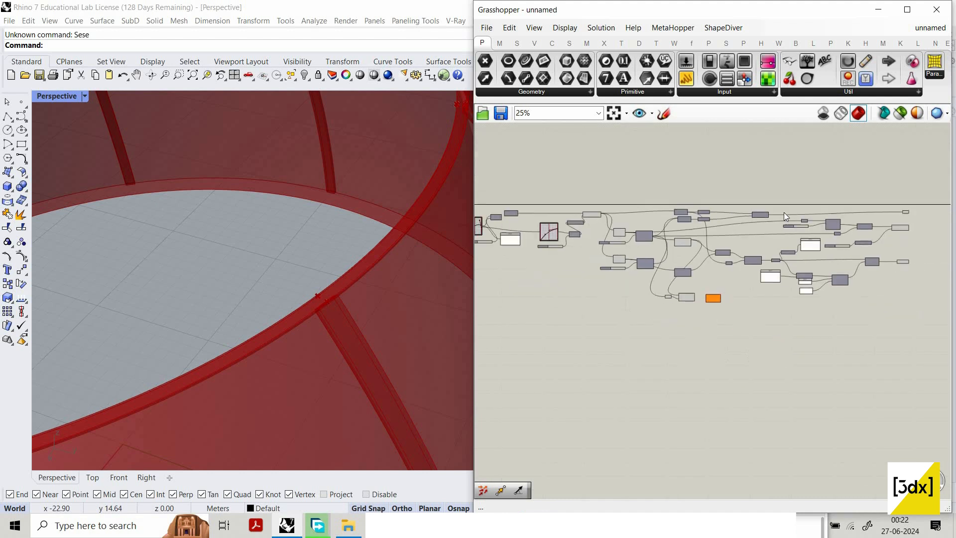
scroll(783, 212, up, 1)
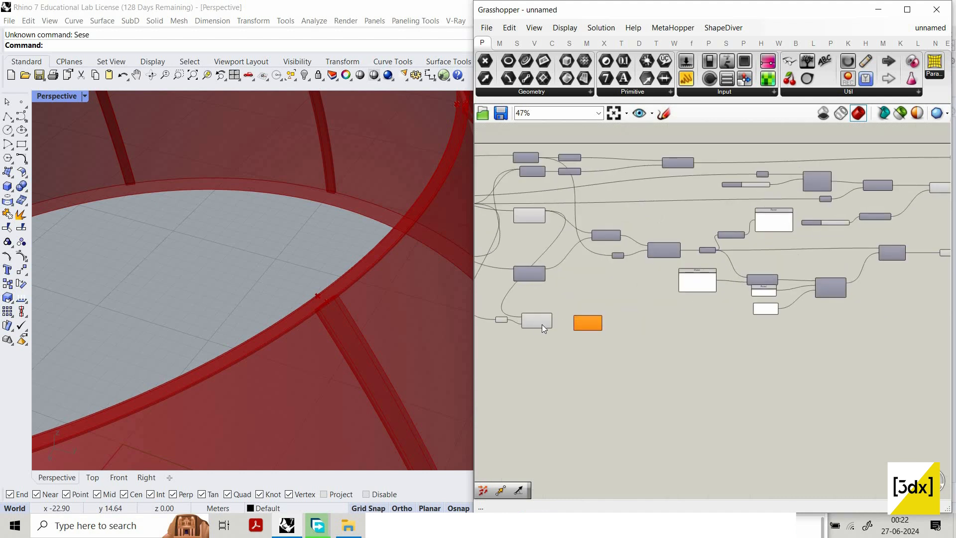
scroll(545, 327, up, 4)
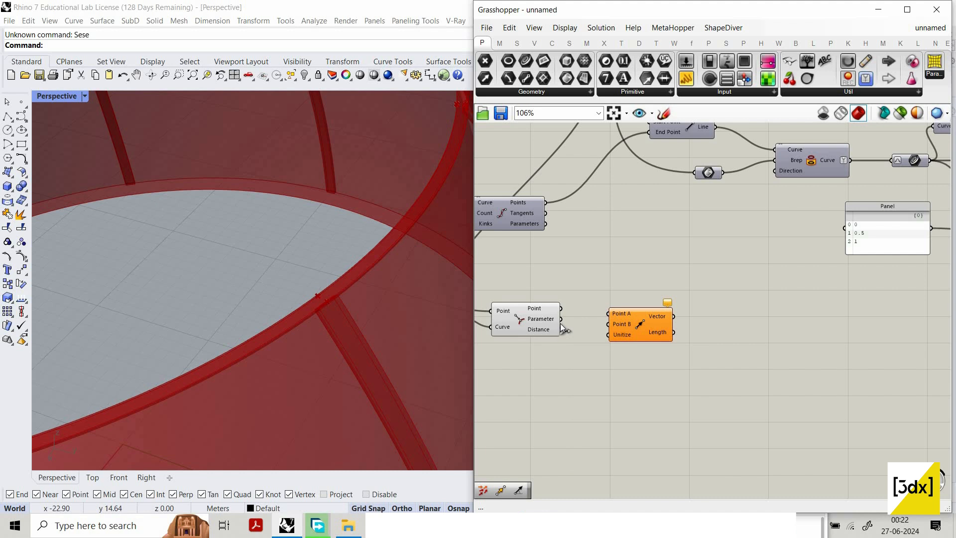
scroll(553, 318, up, 1)
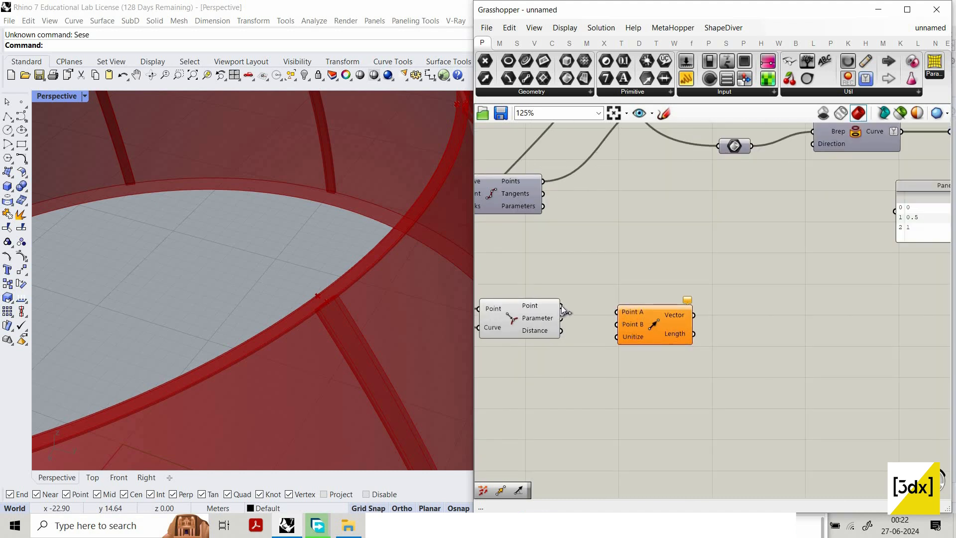
drag(562, 307, 628, 228)
scroll(717, 344, down, 3)
scroll(617, 219, up, 1)
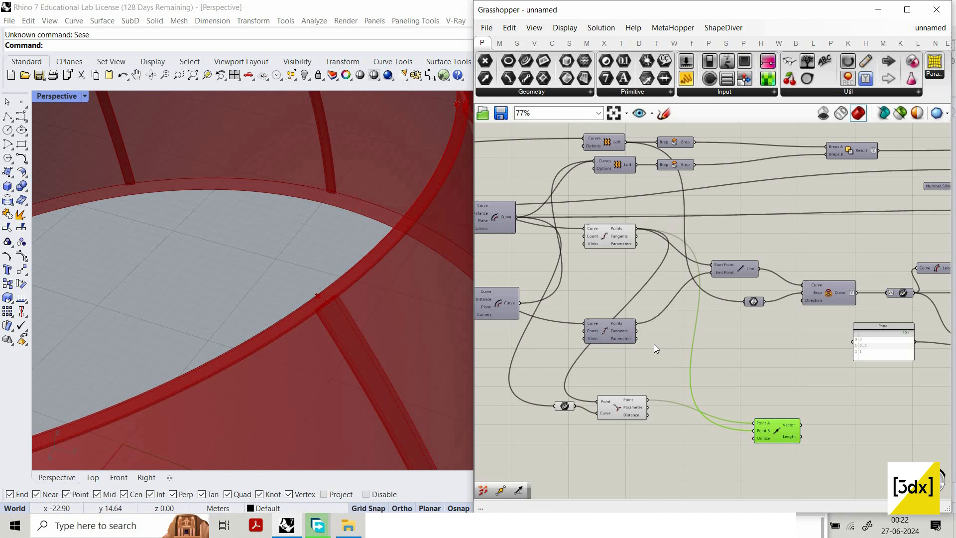
Step: Add a Vector Display component next to the Vector 2Pt component
right_drag(782, 431, 657, 352)
scroll(657, 353, down, 1)
click(651, 367)
scroll(848, 350, up, 3)
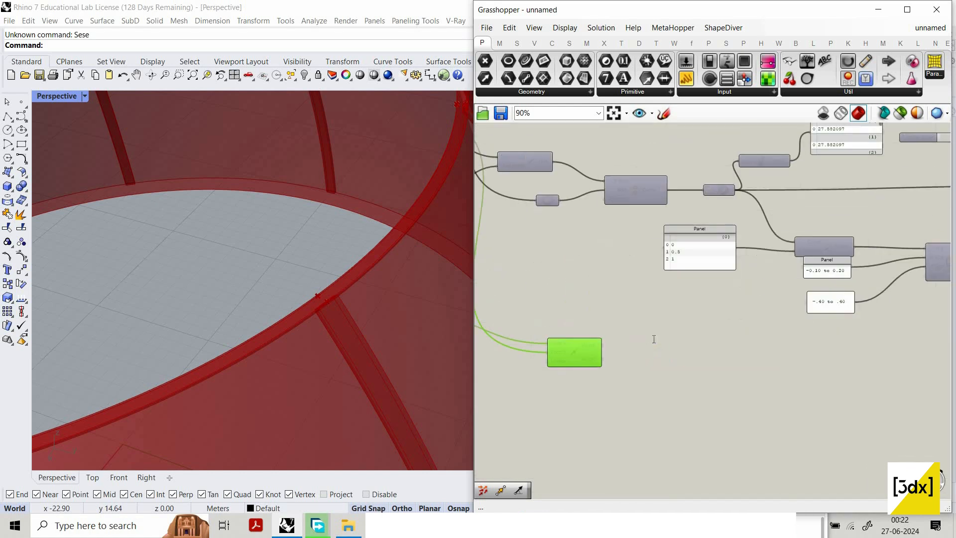
double_click(659, 339)
text(vect)
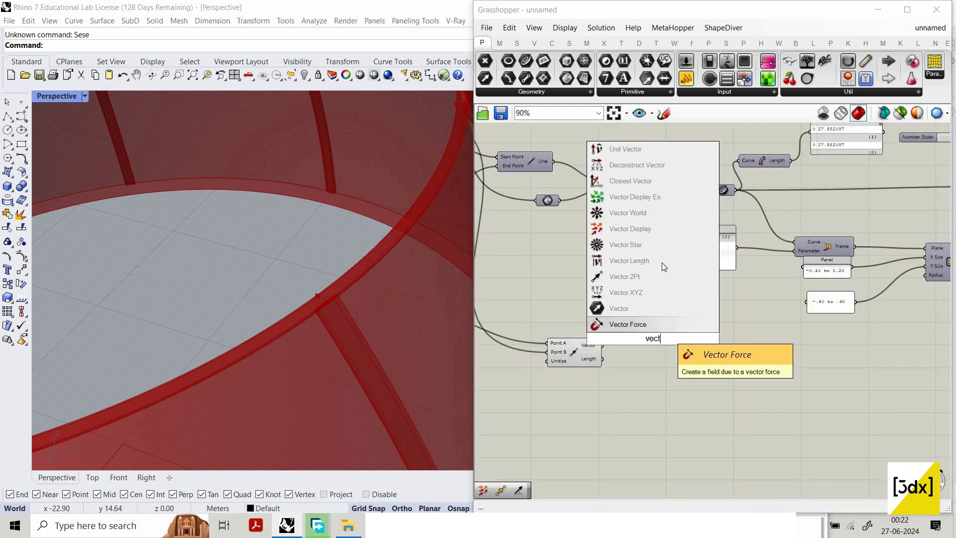
key(Up)
key(Up)
key(Return)
Step: Connect the Vector 2Pt result to the Vector Display's Vector input and the closest point to its Anchor, and check the arrows
scroll(616, 315, up, 3)
drag(593, 364, 649, 360)
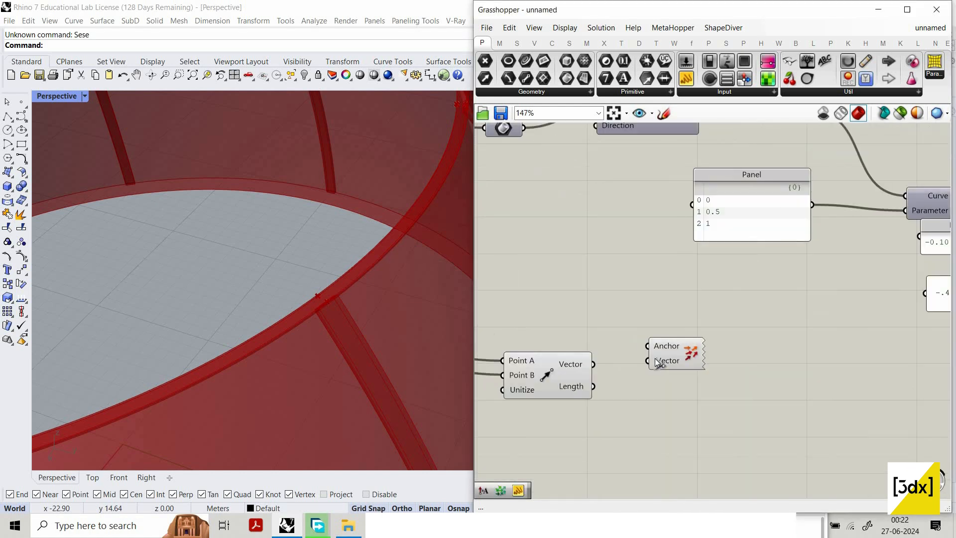
scroll(562, 312, down, 4)
scroll(509, 318, up, 3)
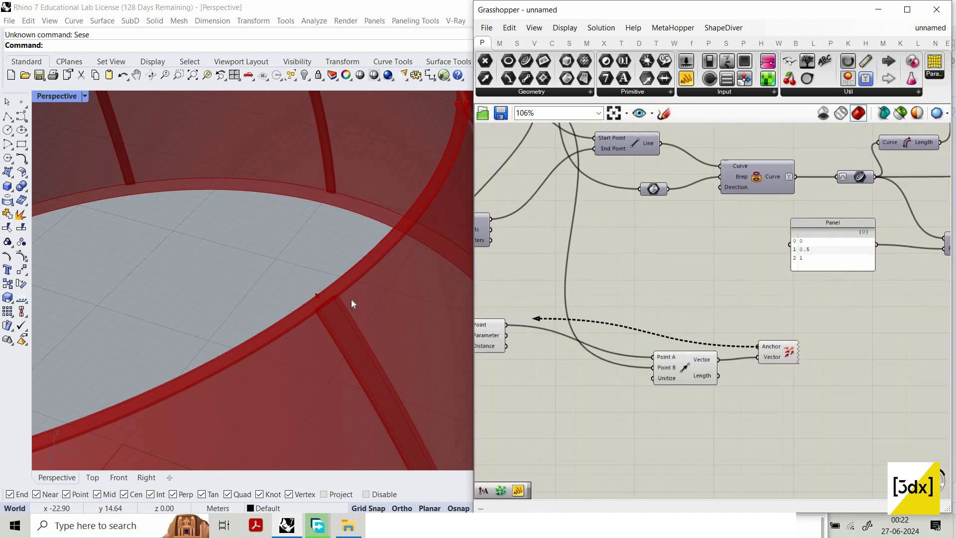
scroll(373, 291, up, 2)
scroll(373, 294, down, 4)
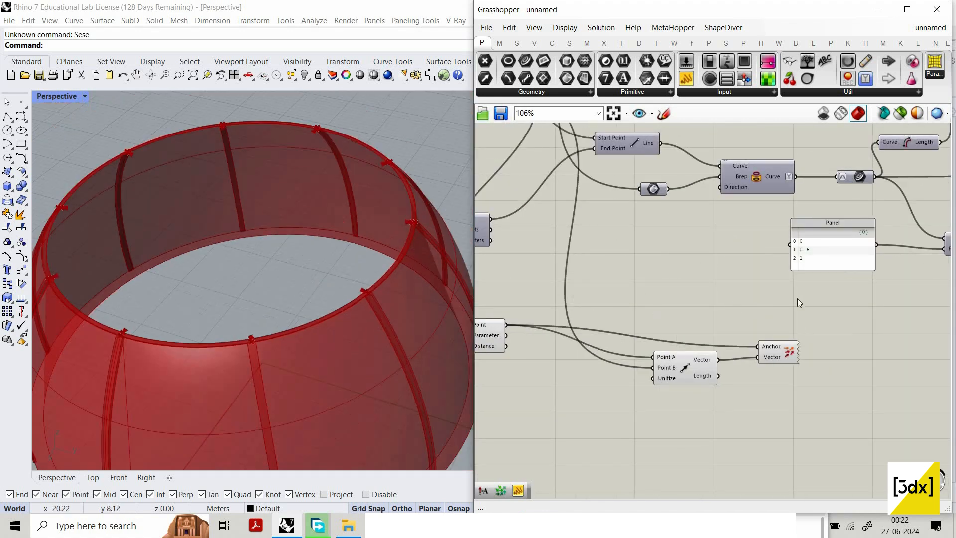
Step: Turn off the preview of all ring and rib components downstream and inspect one vector arrow between the two curves
scroll(797, 297, down, 5)
drag(895, 321, 629, 185)
right_click(668, 163)
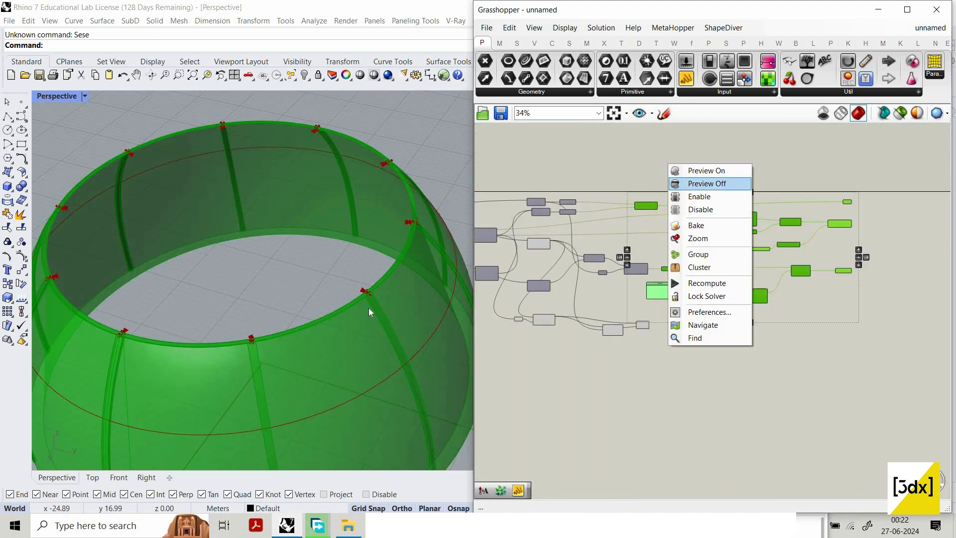
click(697, 182)
scroll(386, 301, up, 4)
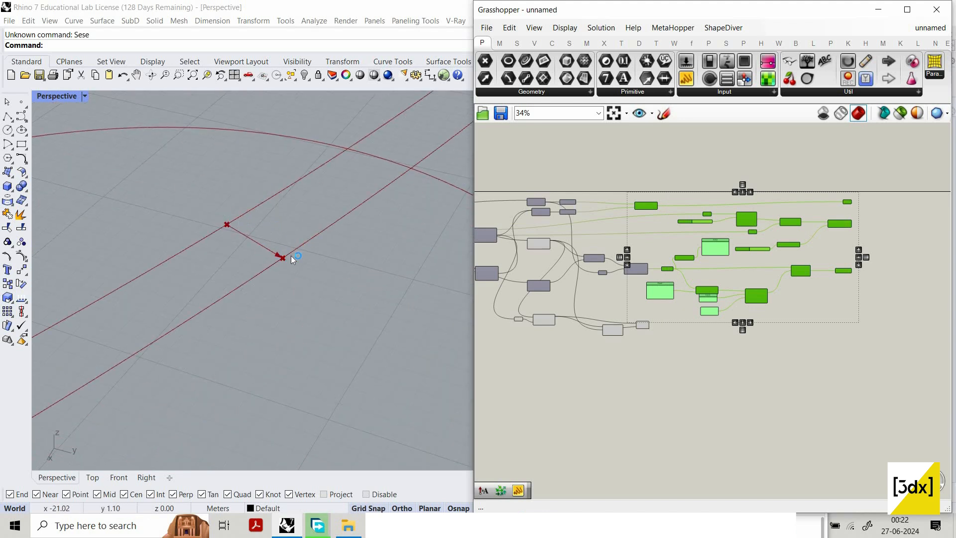
Step: Add a Plane Origin component to the right of the Vector Display component
scroll(579, 327, up, 4)
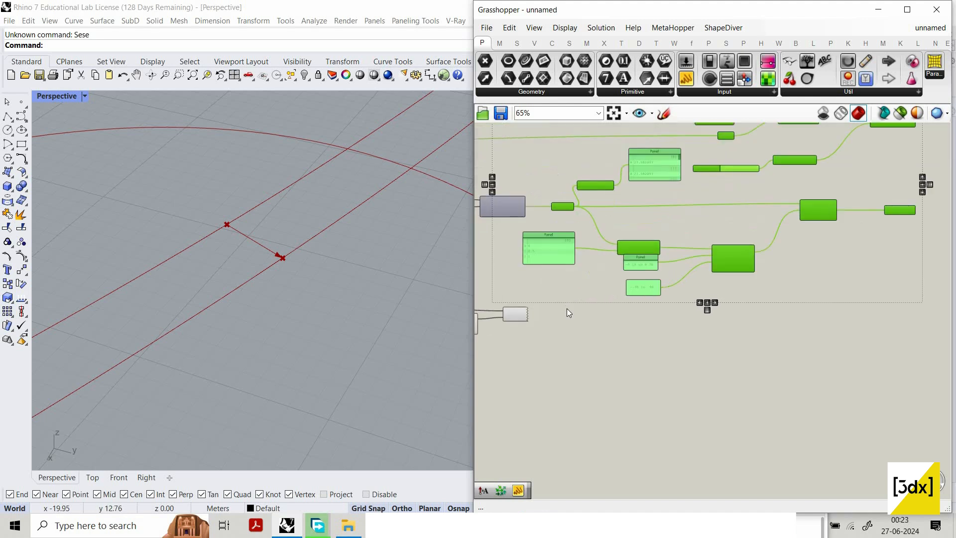
double_click(585, 304)
scroll(674, 336, up, 3)
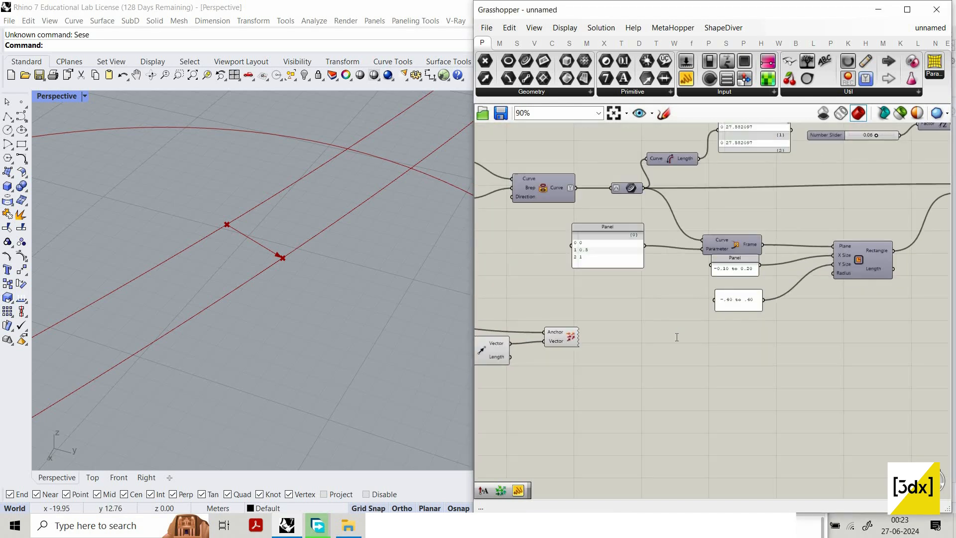
double_click(676, 337)
text(plane)
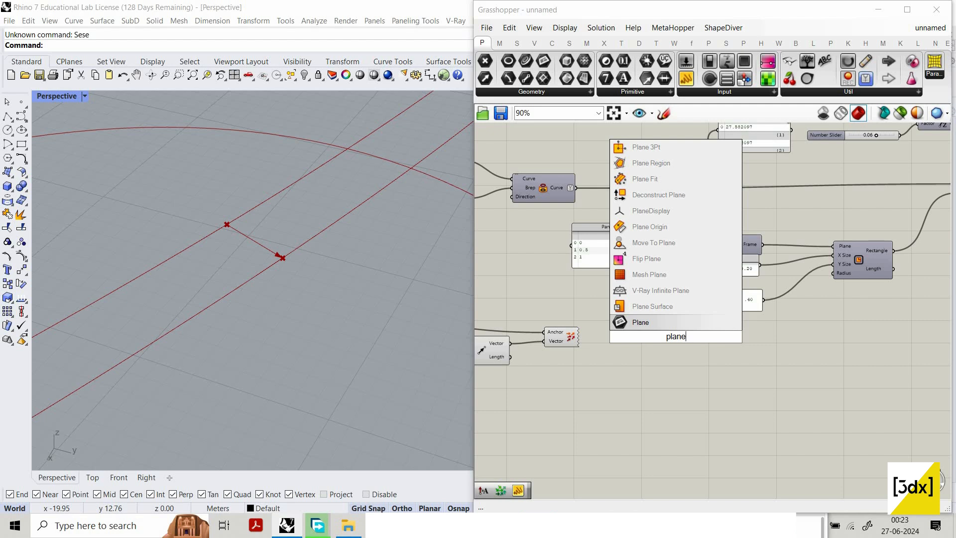
click(665, 227)
scroll(680, 344, up, 1)
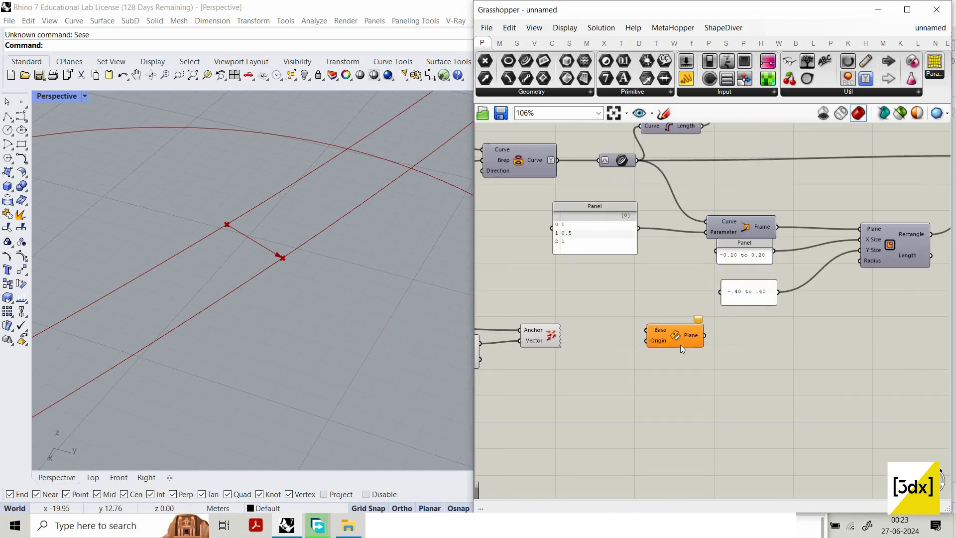
click(655, 336)
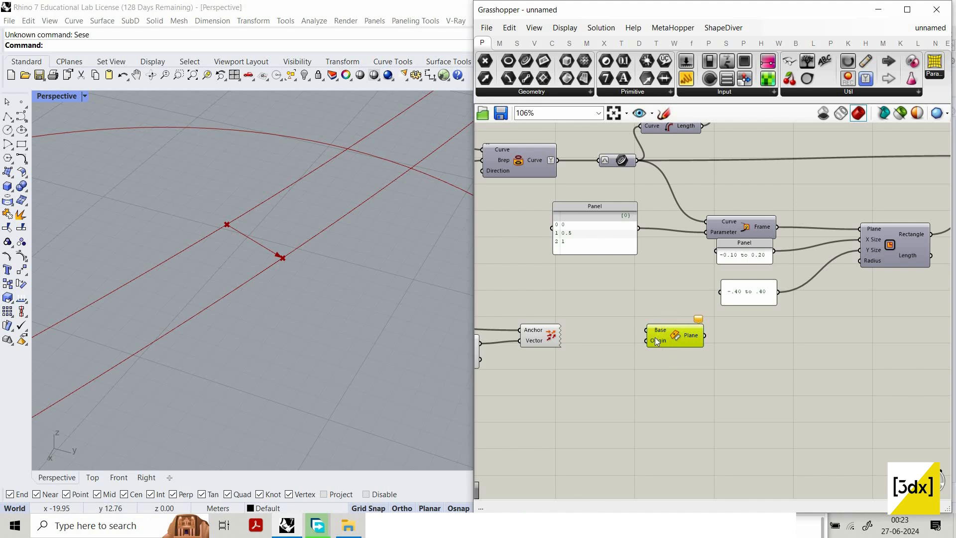
Step: Replace the Plane Origin component beside the Vector Display with an Align Plane component
key(Delete)
double_click(656, 336)
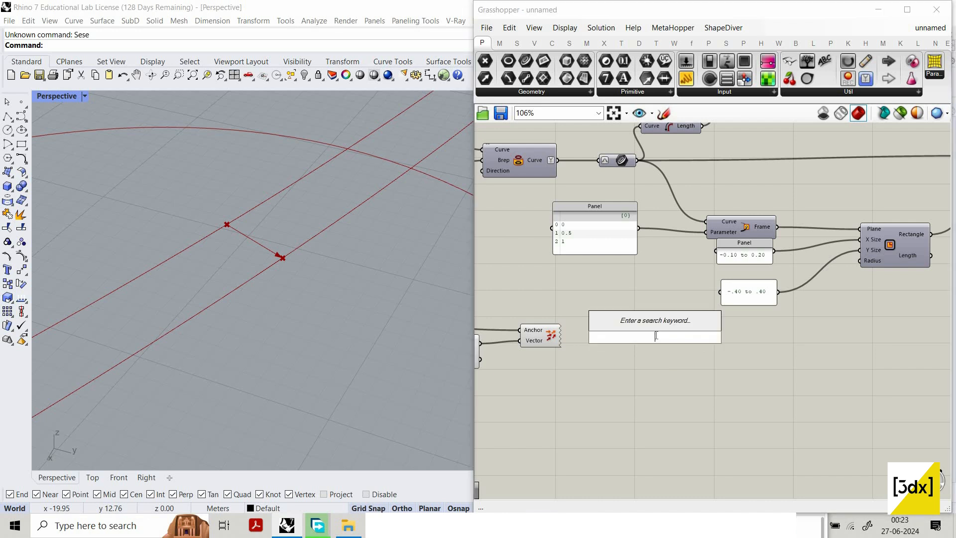
text(align)
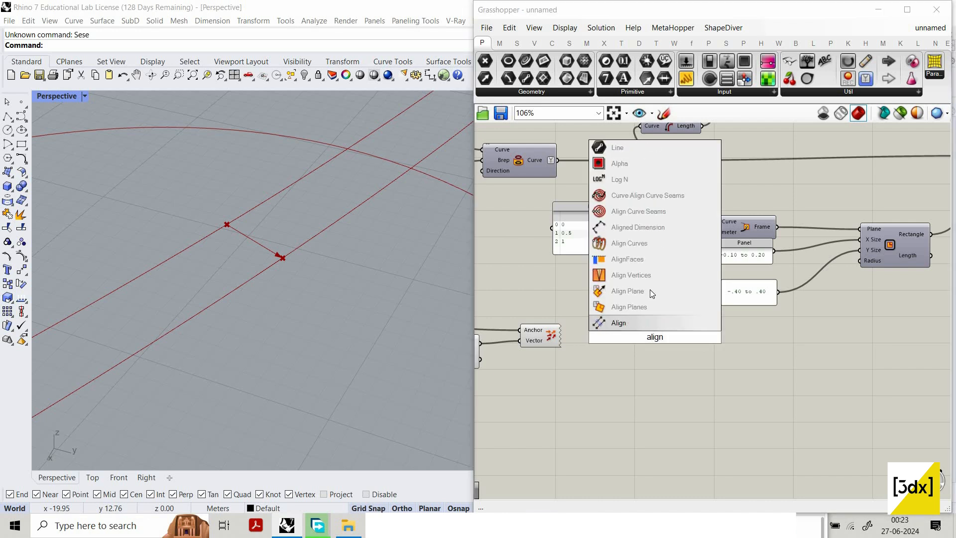
click(650, 292)
scroll(664, 312, up, 3)
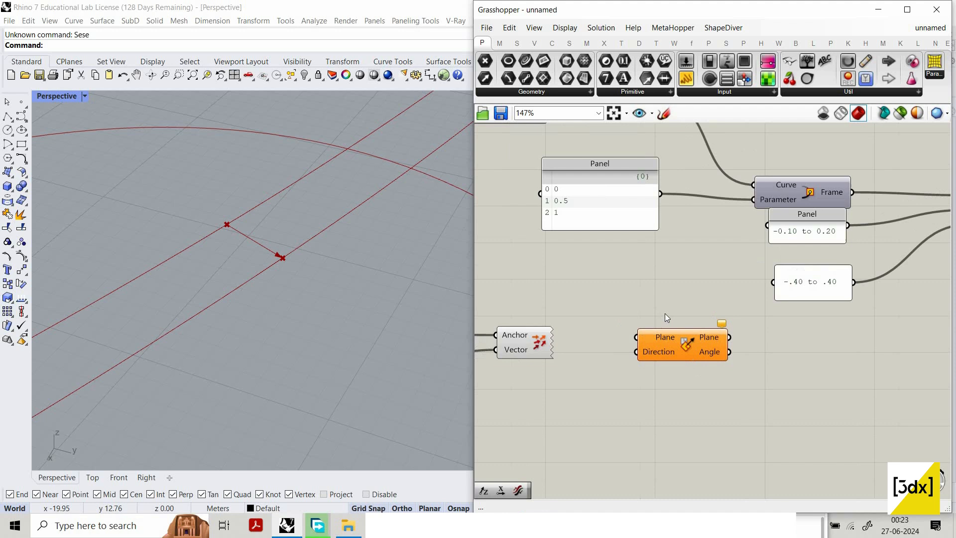
Step: Swap the Align Plane component for an Align Planes component
key(Delete)
double_click(696, 354)
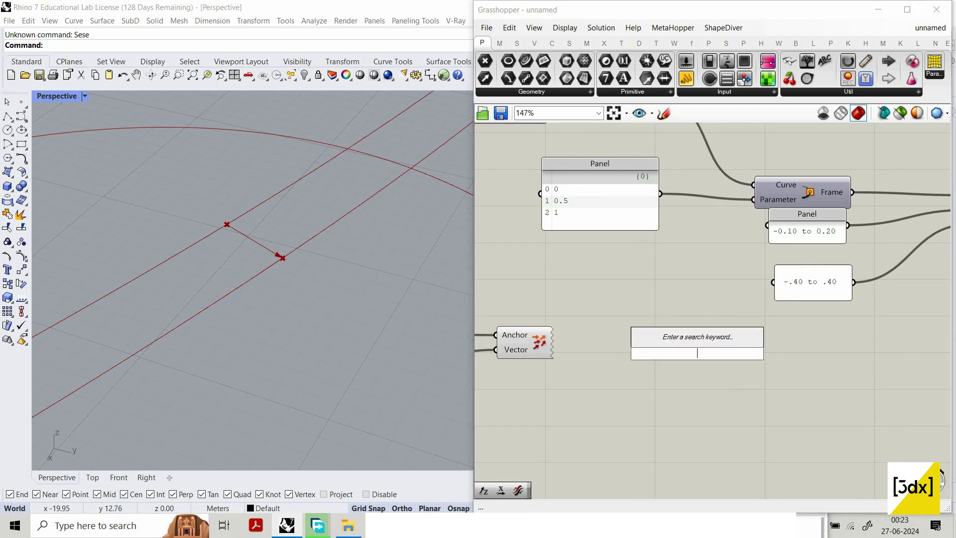
text(alig)
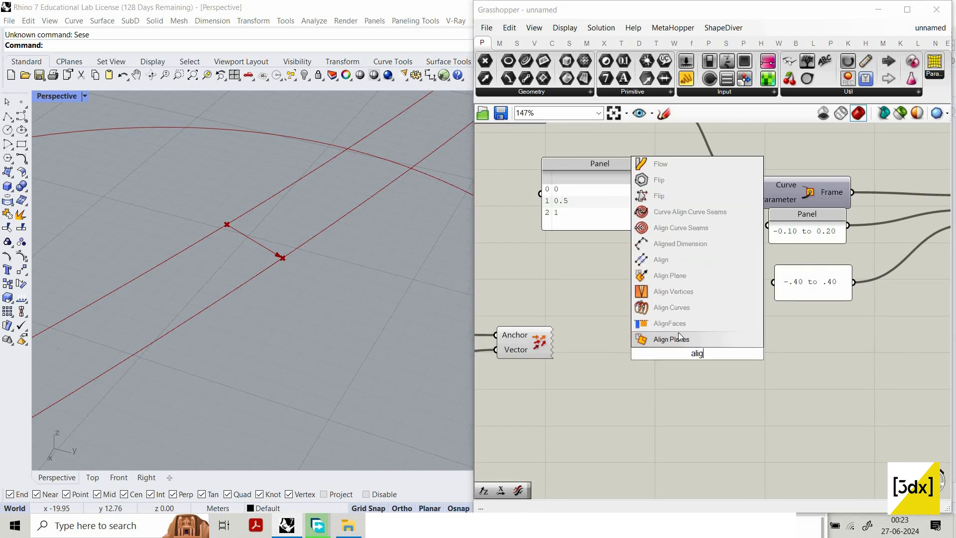
click(725, 343)
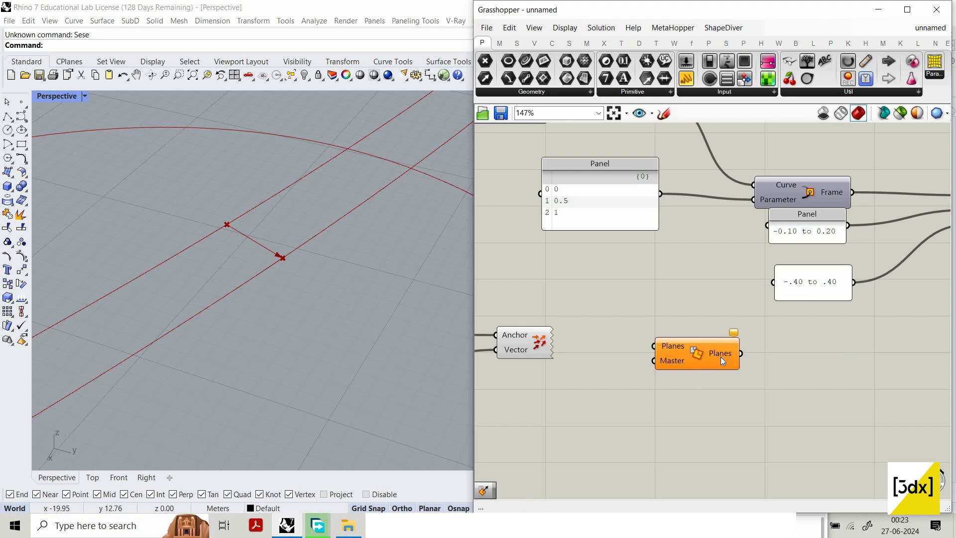
click(676, 349)
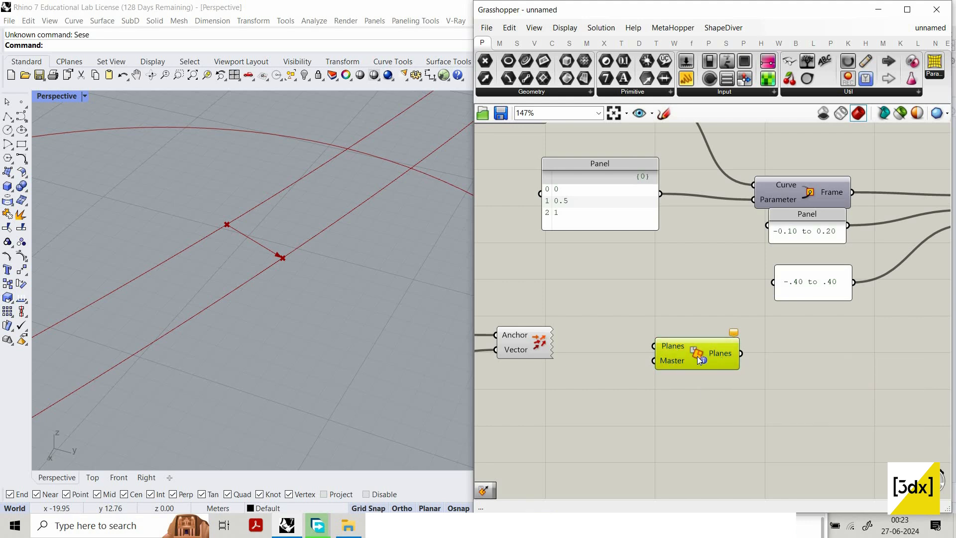
Step: Replace the Align Planes component with a Plane Normal component beside the Vector Display
ctrl+alt+click(697, 356)
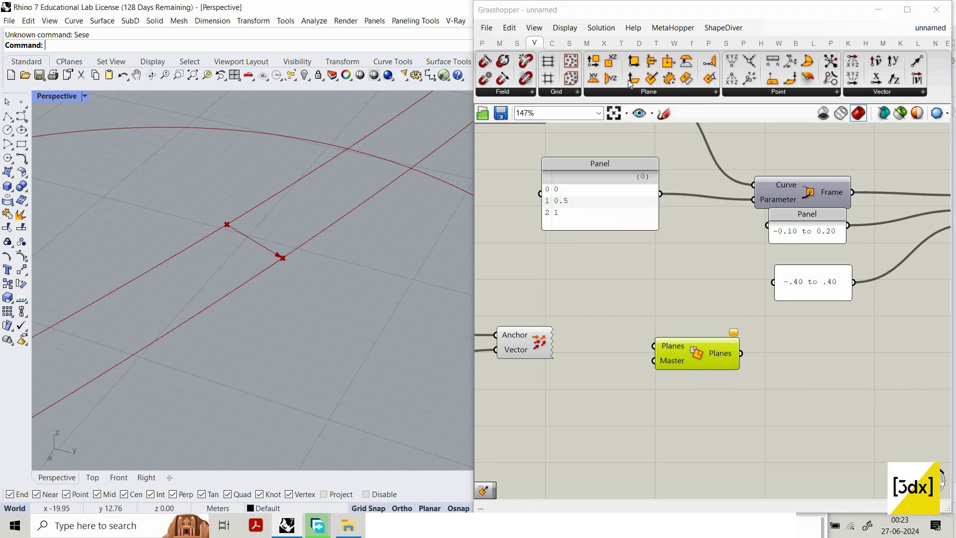
drag(631, 80, 695, 320)
key(Delete)
scroll(745, 354, down, 3)
scroll(773, 360, up, 2)
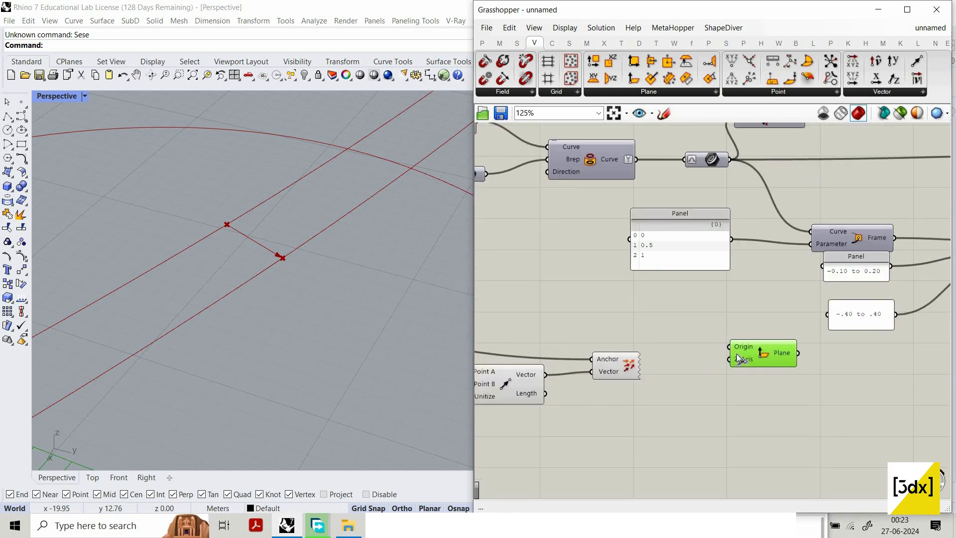
Step: Connect the Vector 2Pt vector to the Plane Normal's Z-Axis and the closest point to its Origin, and inspect the resulting planes
scroll(586, 367, up, 1)
drag(649, 365, 519, 331)
scroll(641, 342, down, 2)
scroll(531, 329, down, 1)
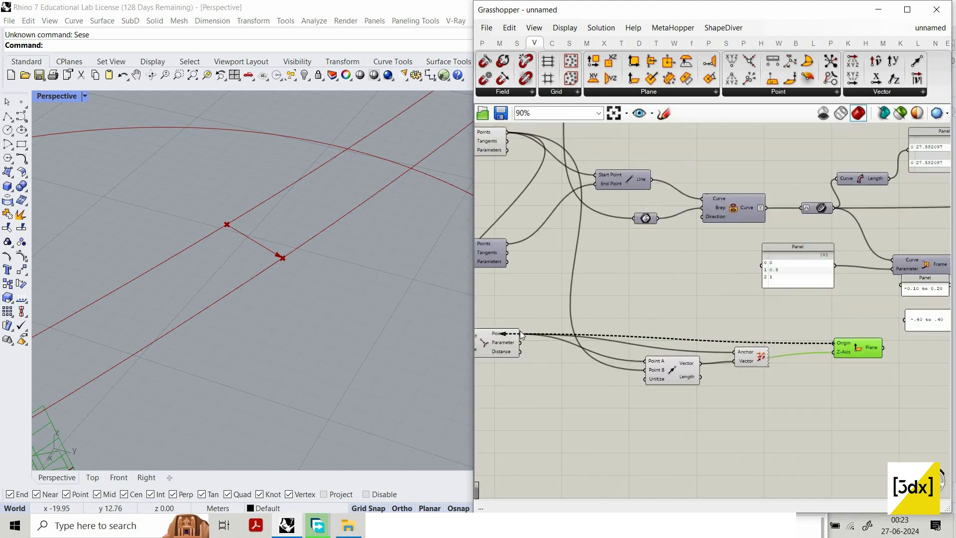
scroll(520, 331, up, 2)
scroll(782, 352, down, 6)
scroll(782, 352, up, 6)
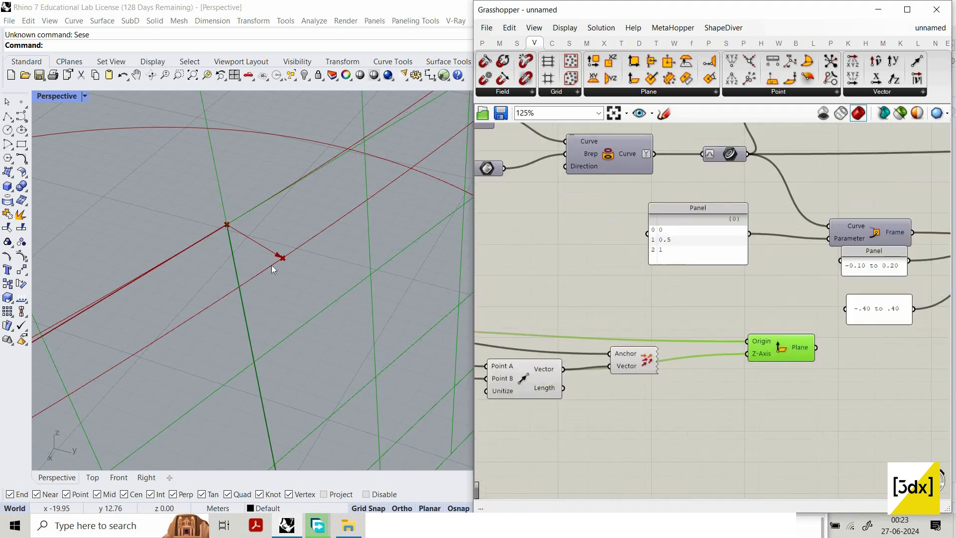
scroll(270, 265, down, 12)
right_drag(316, 268, 231, 301)
scroll(286, 276, up, 6)
scroll(231, 300, up, 4)
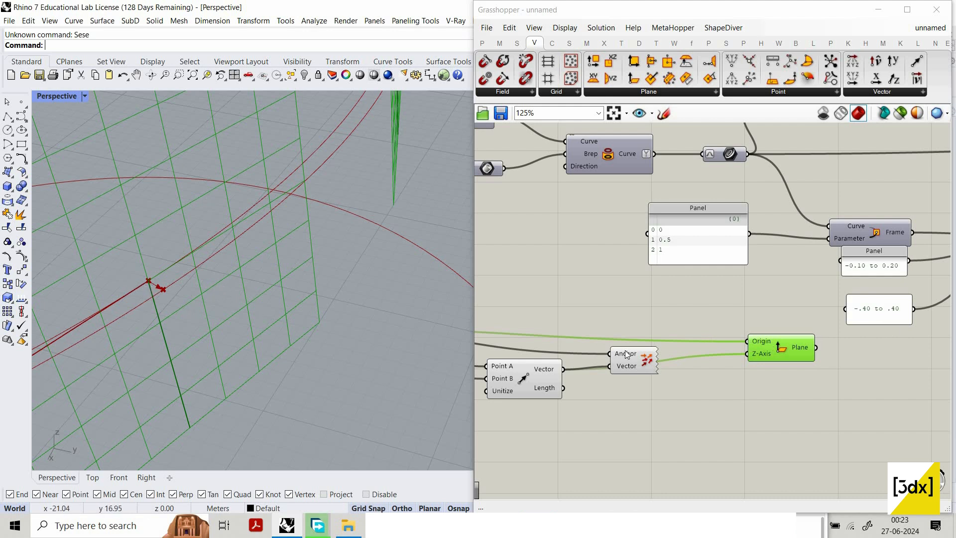
Step: Move the Vector Display component up, clear of the wires running into the Plane Normal component
drag(628, 360, 628, 301)
scroll(685, 335, down, 3)
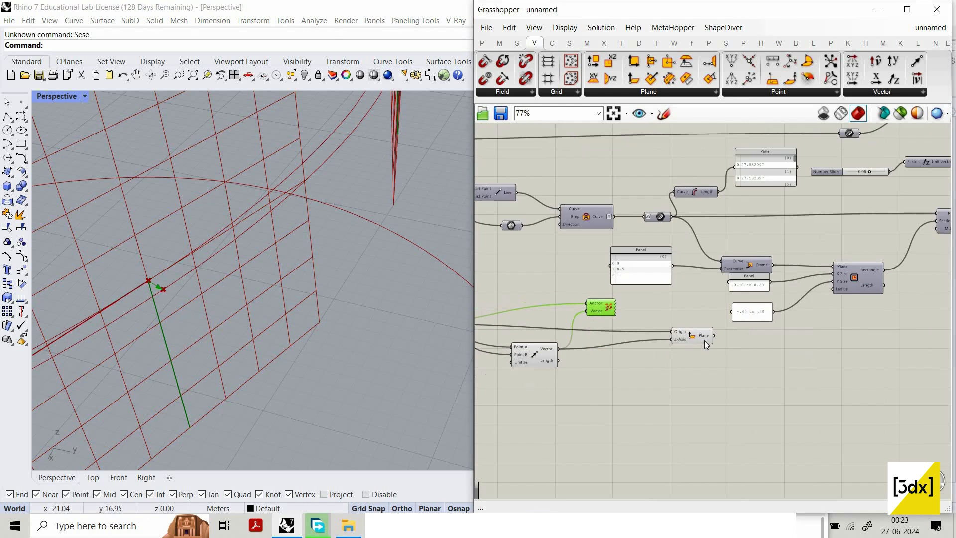
scroll(689, 332, up, 2)
scroll(699, 341, up, 5)
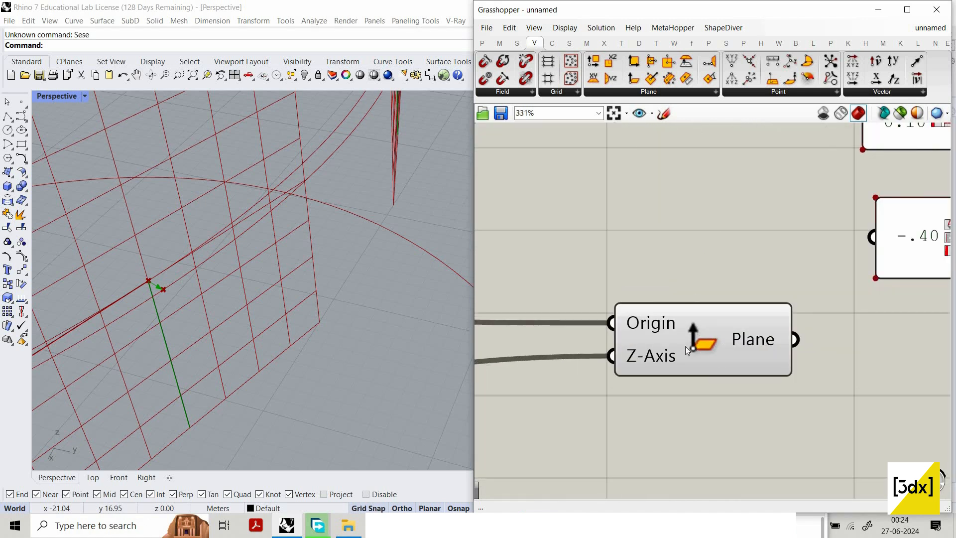
click(715, 305)
scroll(749, 336, down, 6)
click(742, 331)
scroll(742, 318, up, 2)
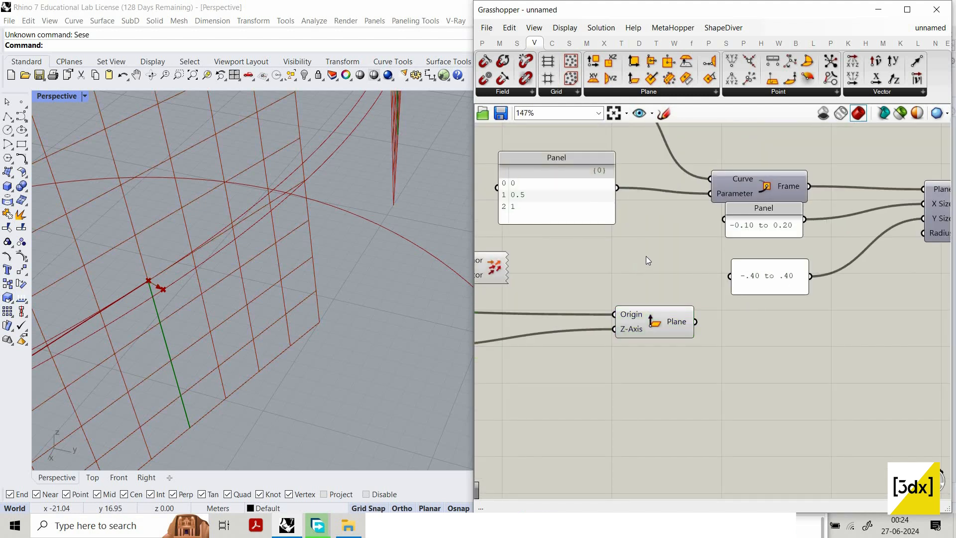
Step: Add a List Item component below and beside the Rectangle component of the ribs
scroll(801, 229, down, 3)
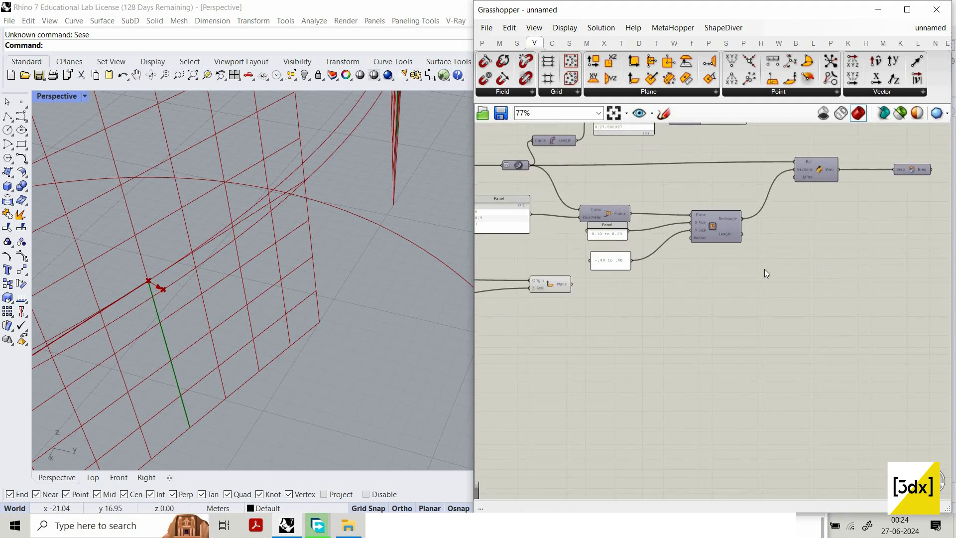
scroll(708, 258, up, 3)
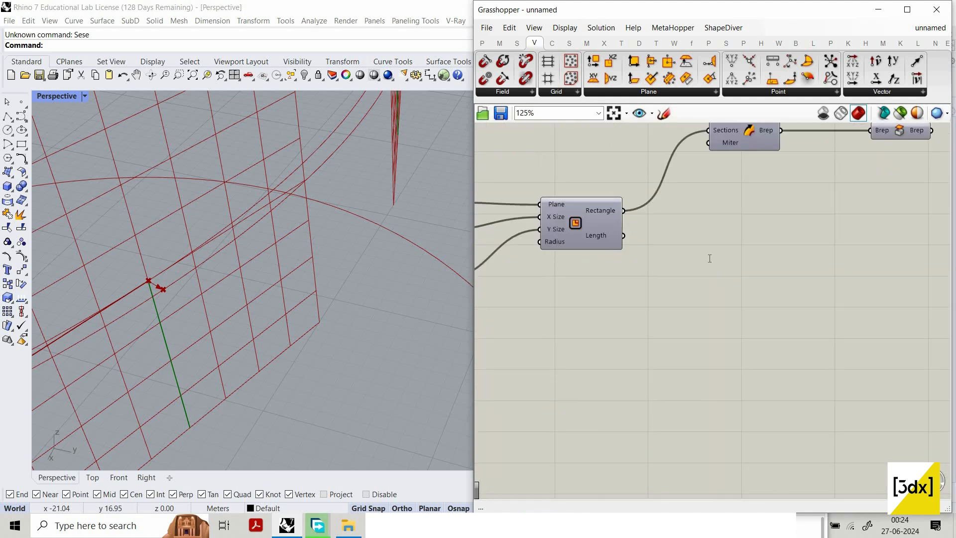
double_click(709, 258)
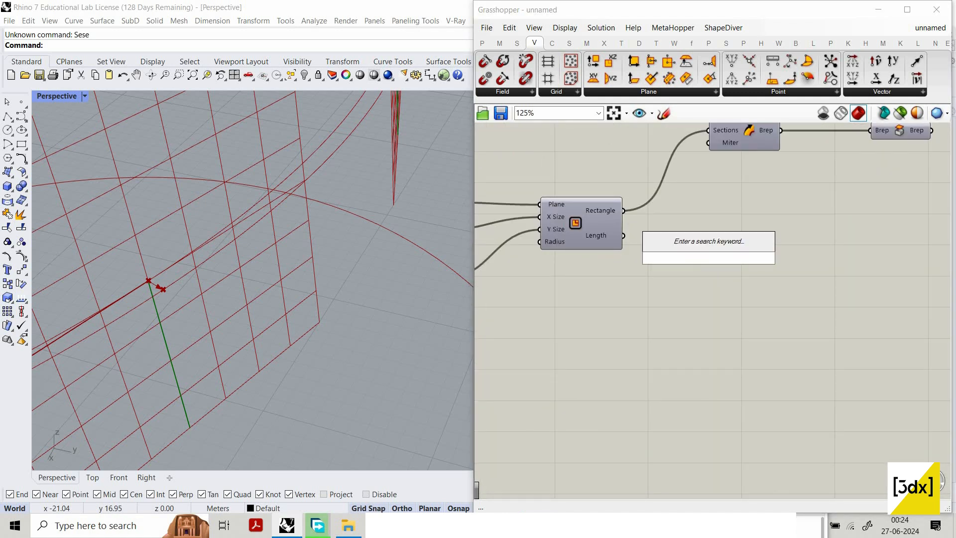
text(l)
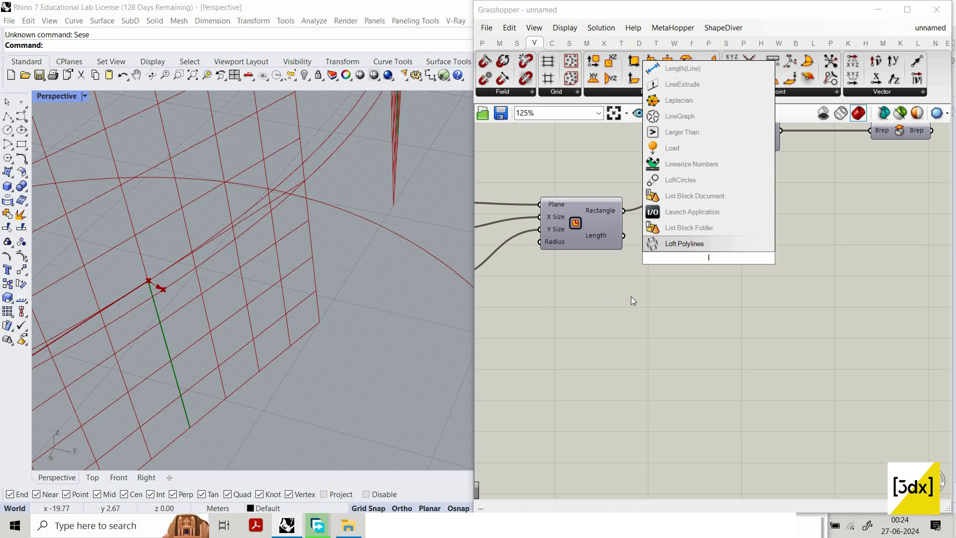
text(l)
click(691, 305)
double_click(691, 306)
text(l)
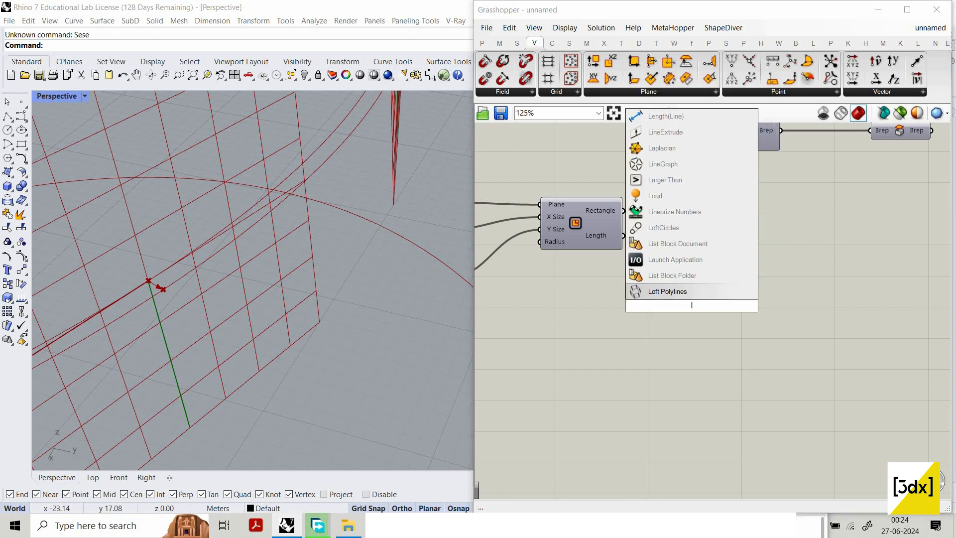
text(ist)
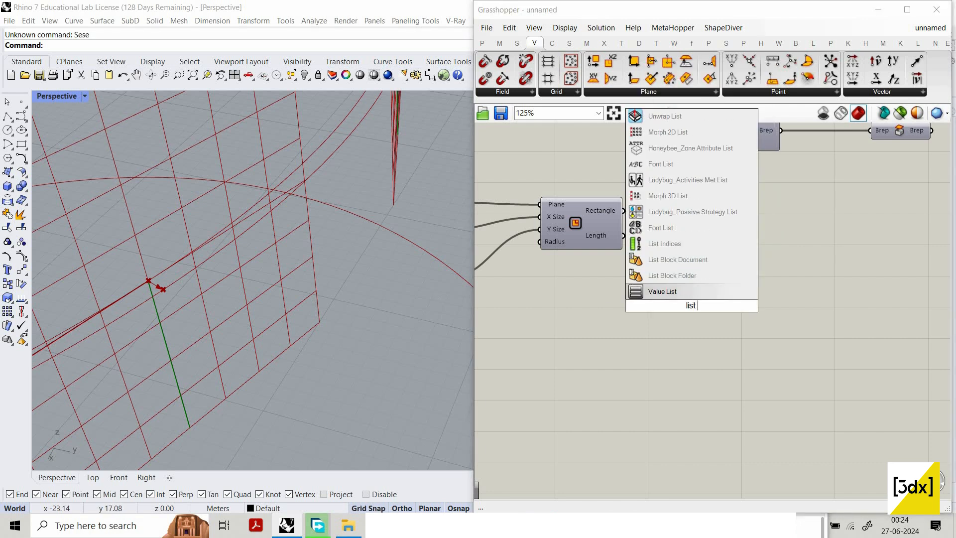
text( item)
key(Return)
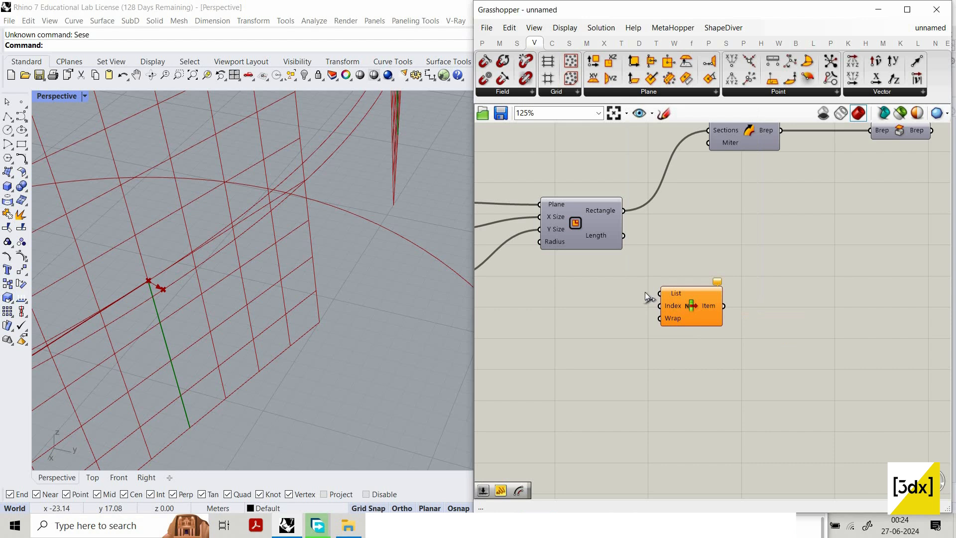
Step: Connect the Rectangle output to the List input of the List Item component
drag(623, 211, 660, 303)
key(ctrl+z)
drag(615, 212, 660, 292)
scroll(375, 351, down, 8)
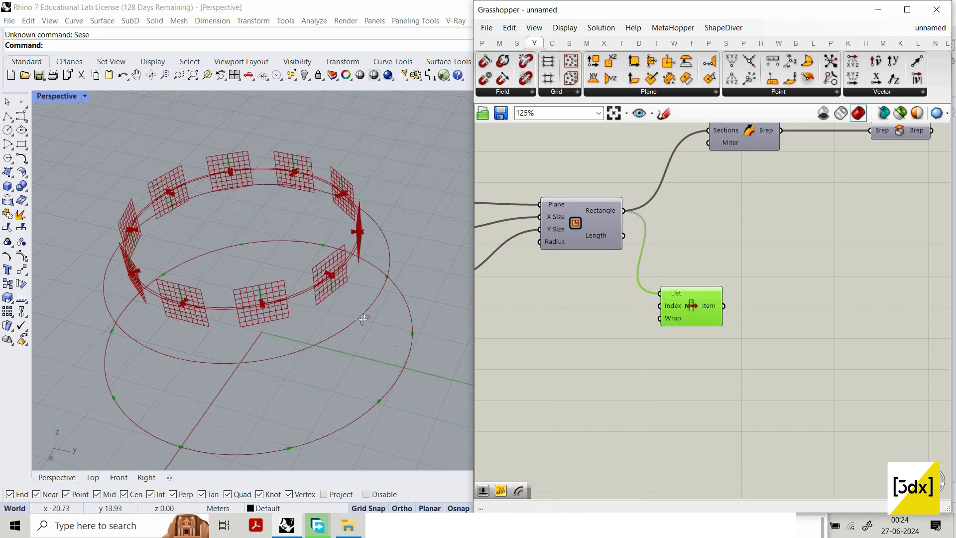
Step: Reverse the data on the List input of the List Item component
scroll(670, 309, up, 3)
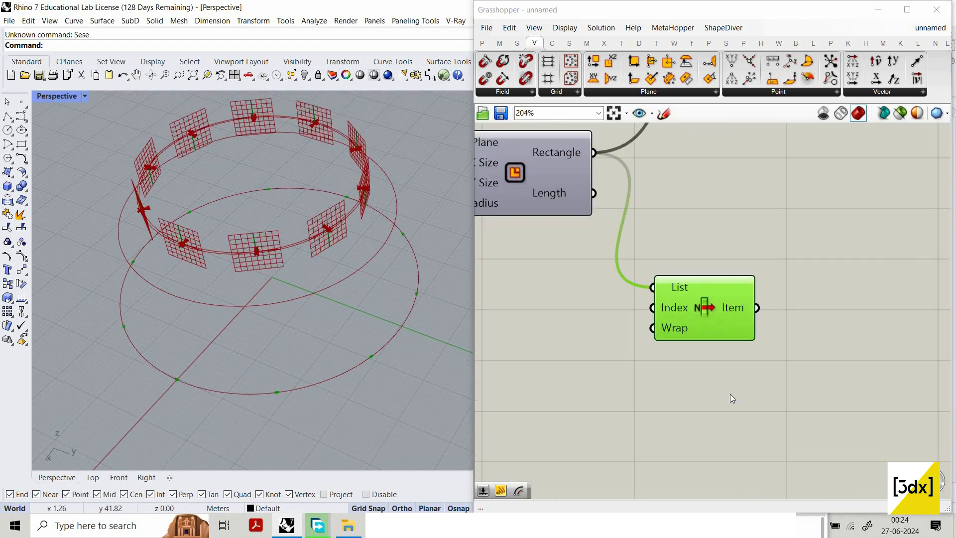
right_click(664, 288)
click(695, 362)
scroll(349, 289, up, 5)
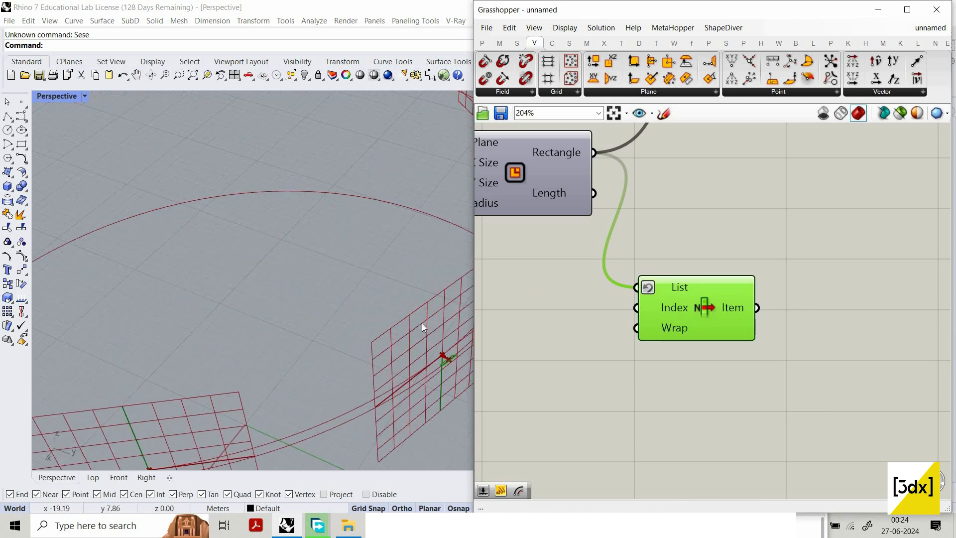
scroll(673, 294, up, 1)
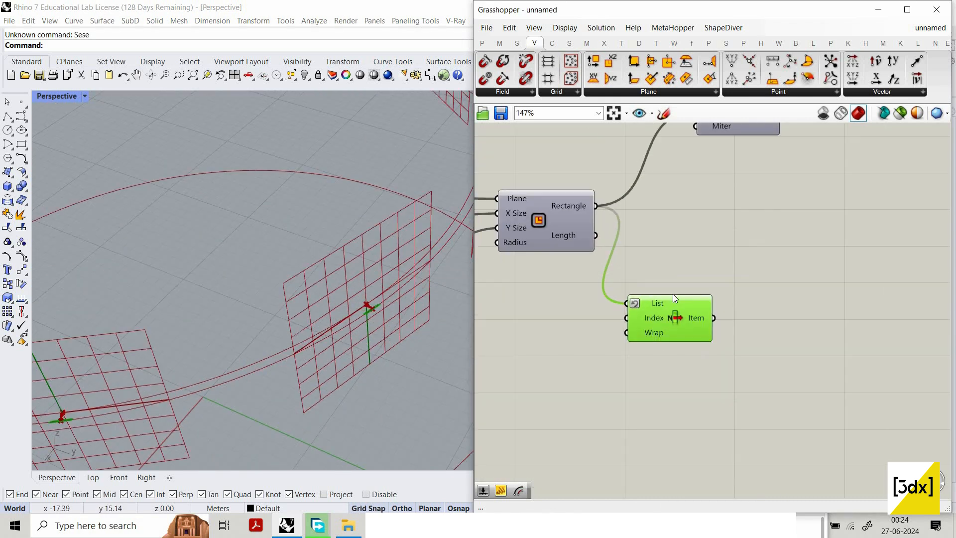
scroll(707, 348, down, 1)
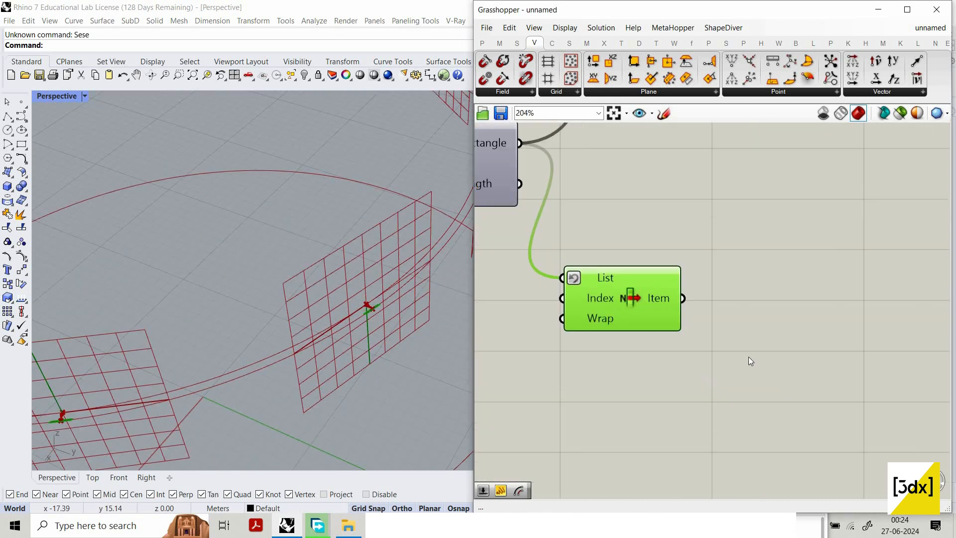
Step: Add a Curve parameter and connect the List Item's Item output to it
double_click(760, 307)
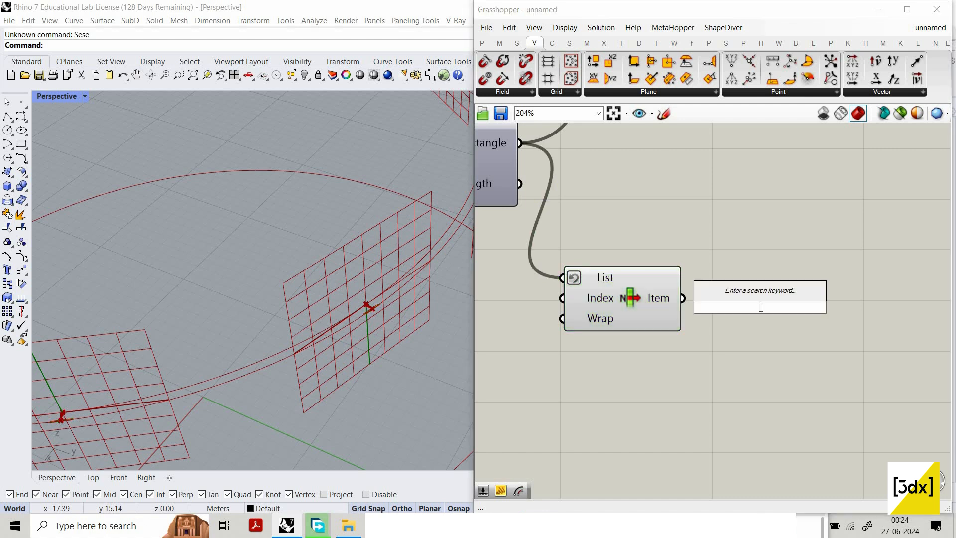
text(crv)
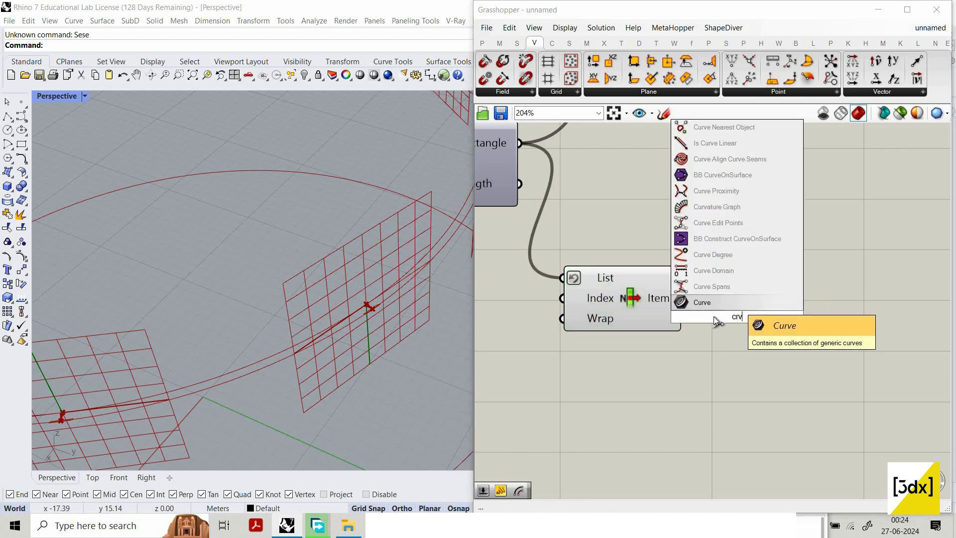
key(Return)
drag(709, 315, 755, 298)
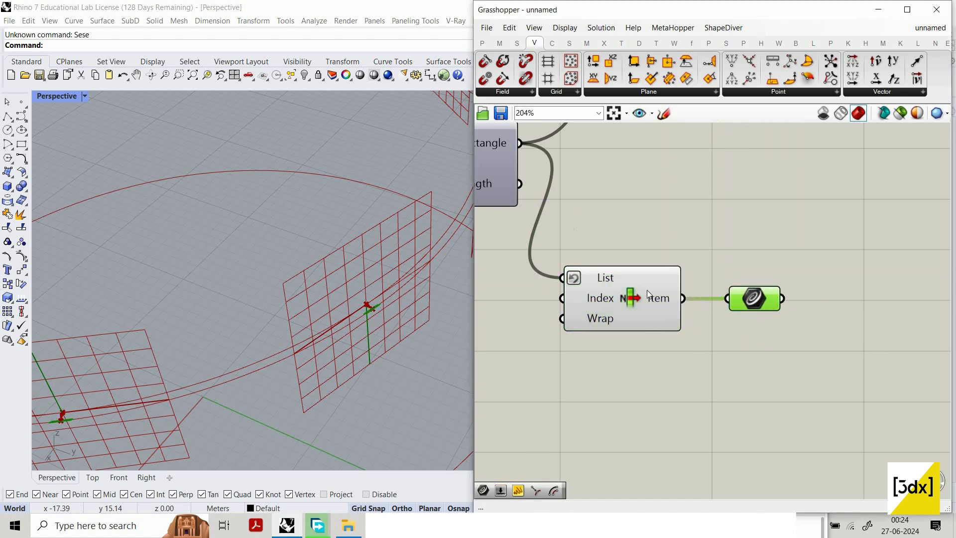
click(647, 291)
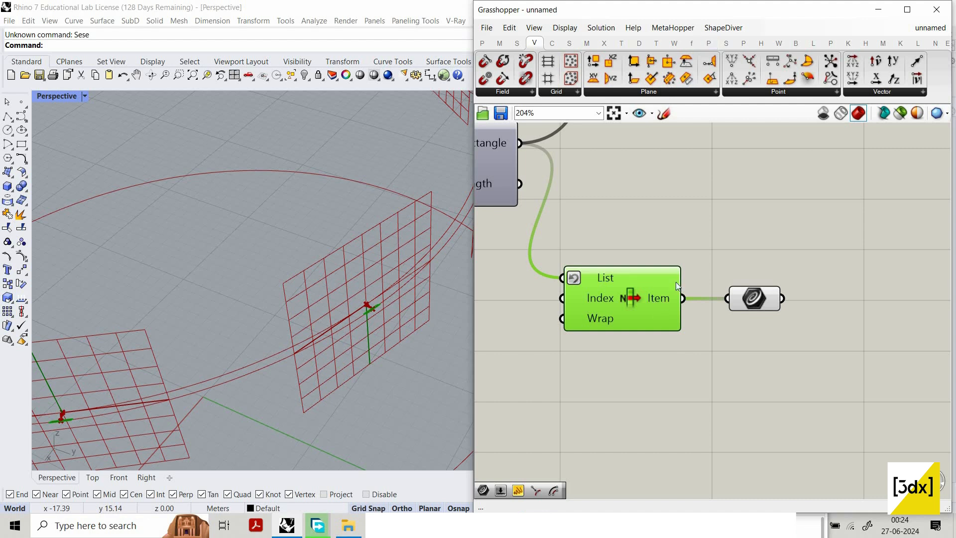
right_click(663, 301)
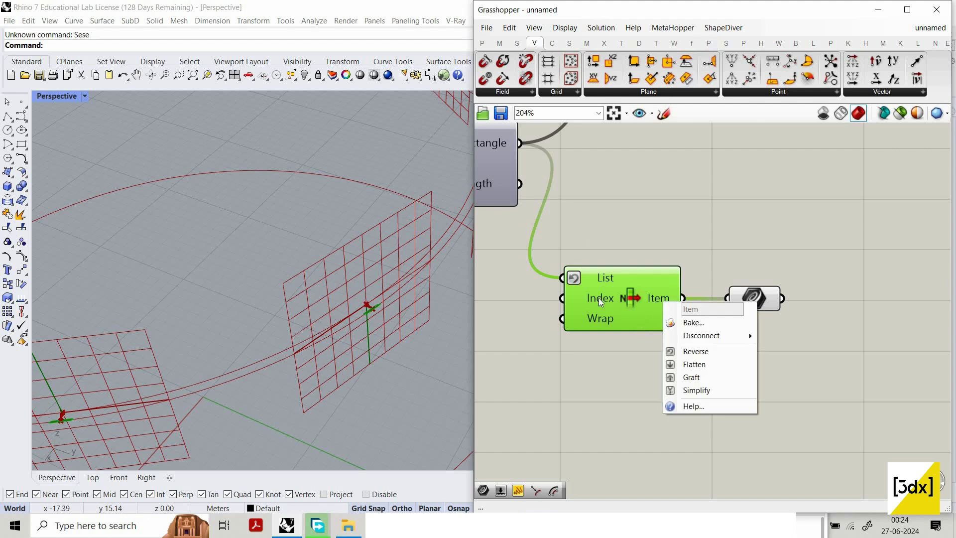
scroll(799, 366, down, 2)
scroll(798, 366, up, 1)
Step: Add a Project component with Geometry and Plane inputs near the Curve parameter
double_click(796, 360)
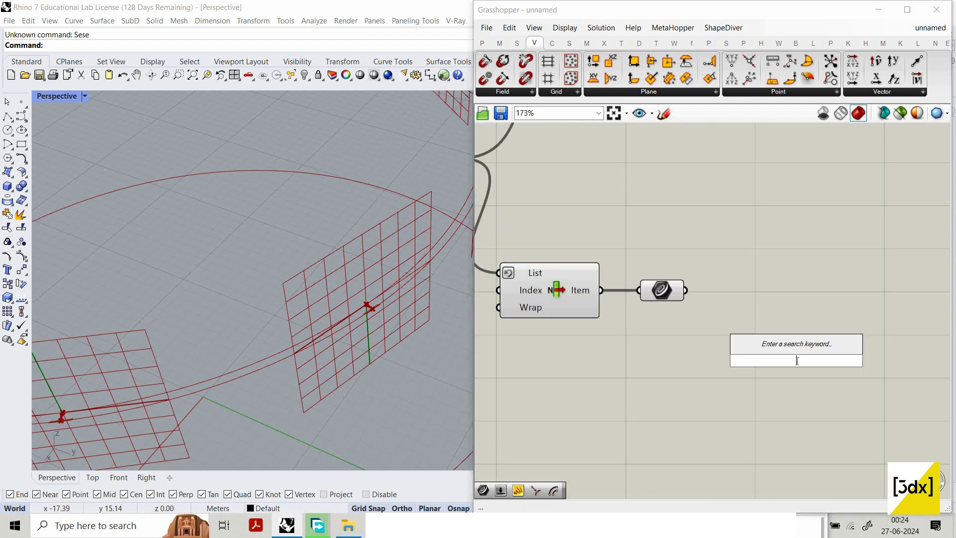
text(proje)
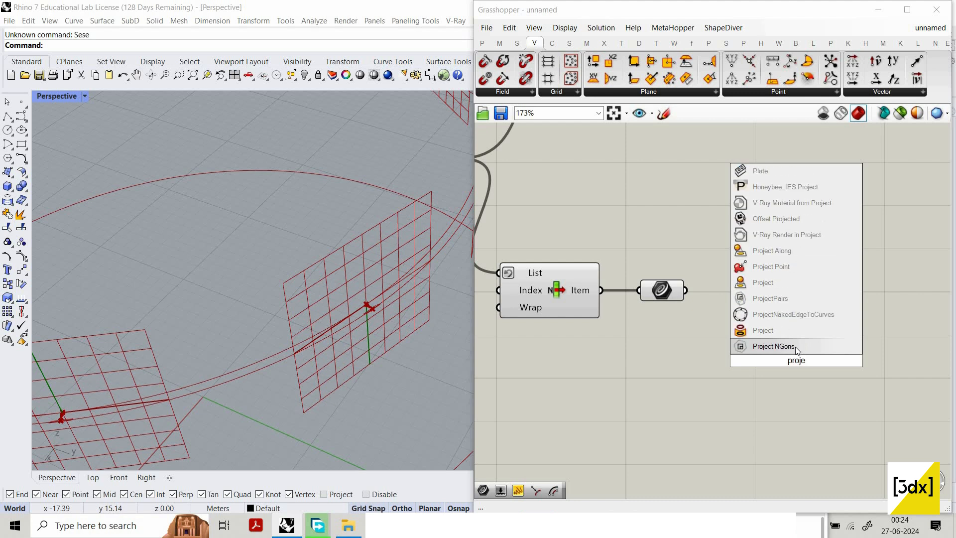
text(ct)
click(785, 340)
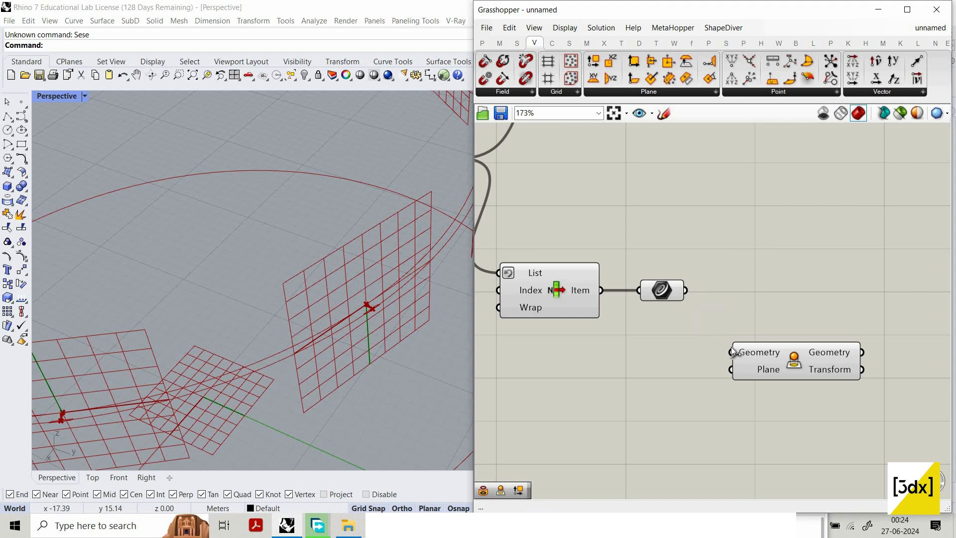
Step: Connect the Curve parameter to the Project component's Geometry input and the plane component's Plane output to its Plane input
drag(731, 351, 736, 352)
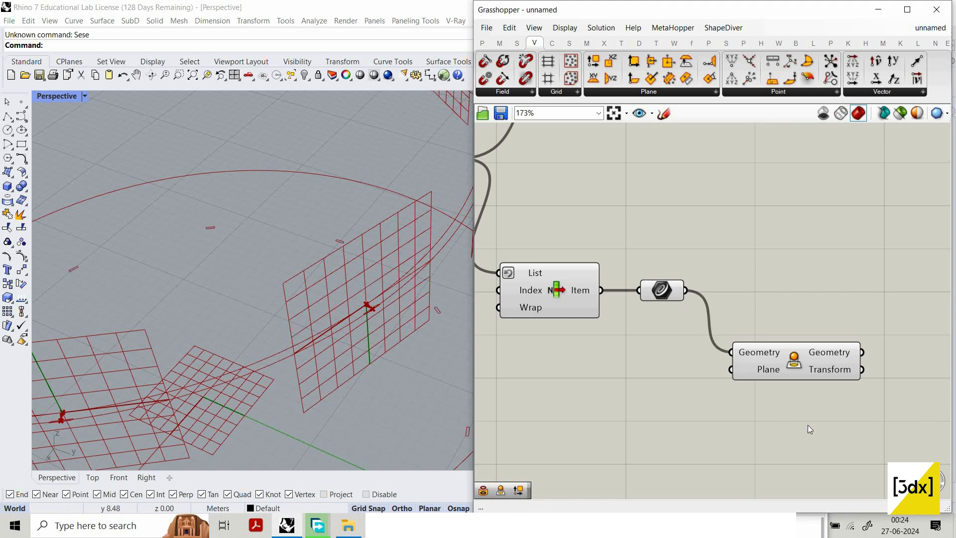
scroll(524, 354, down, 6)
drag(524, 353, 526, 345)
scroll(527, 346, up, 5)
scroll(376, 304, up, 4)
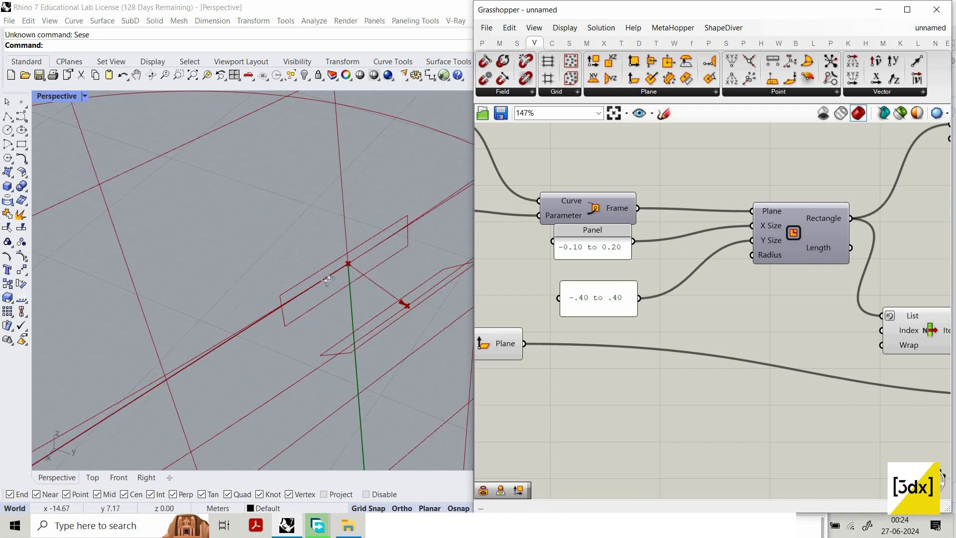
Step: Examine the rib-end planes and projected rectangles around the ring, and highlight the List Item component for comparison
scroll(326, 274, down, 8)
right_drag(326, 274, 901, 349)
scroll(651, 315, down, 4)
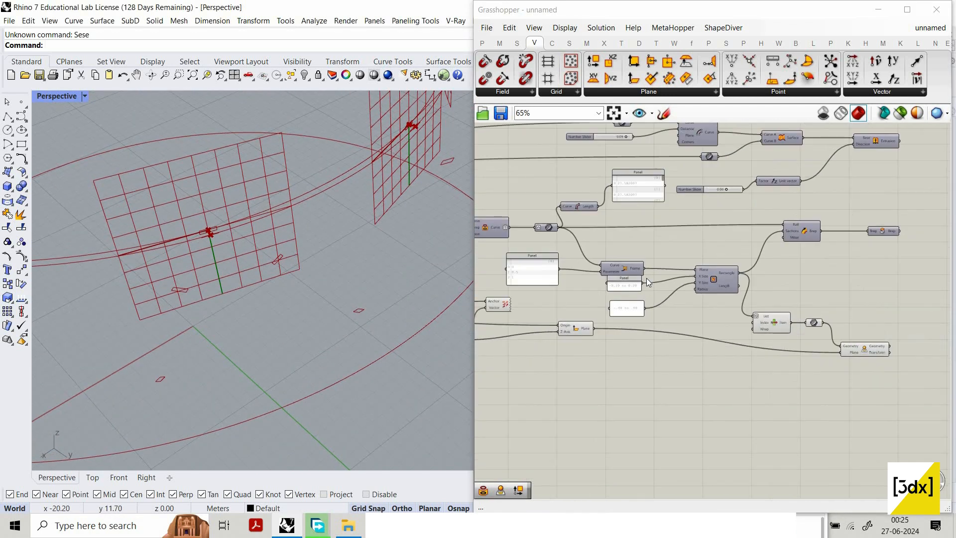
scroll(899, 345, up, 4)
click(587, 289)
scroll(338, 279, down, 3)
scroll(338, 279, down, 9)
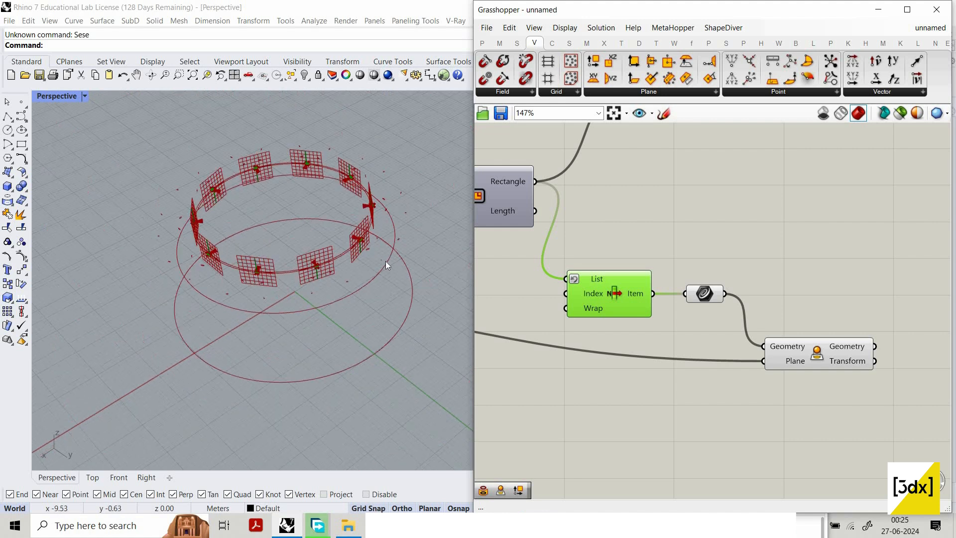
right_drag(385, 261, 408, 243)
scroll(403, 249, up, 6)
scroll(674, 258, up, 3)
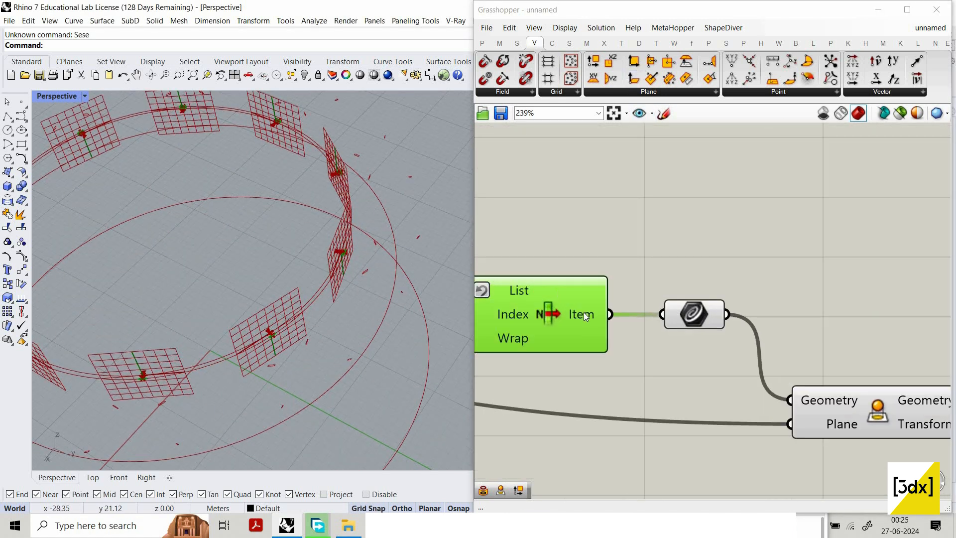
Step: Flatten the Item output of the List Item component and inspect the rectangles at one rib plane
right_click(582, 314)
click(632, 376)
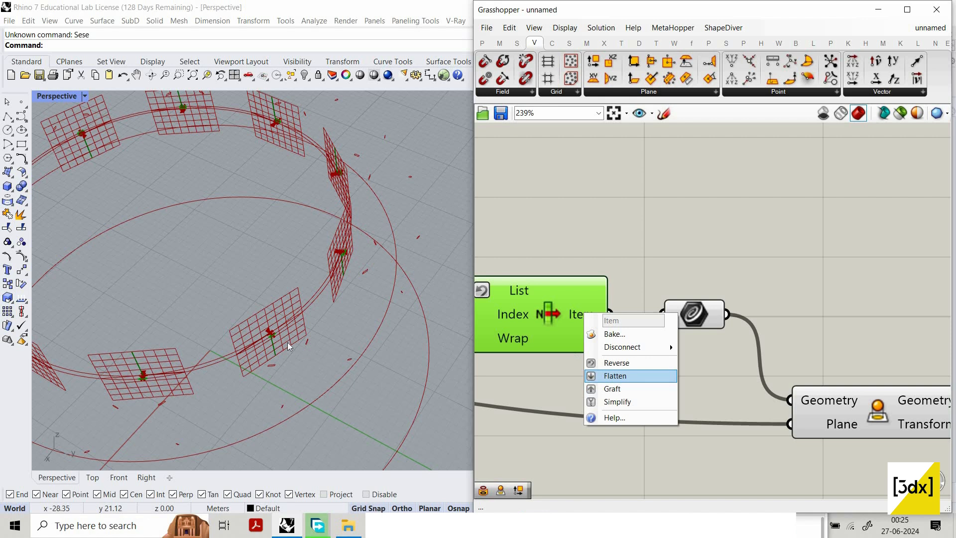
scroll(273, 336, up, 8)
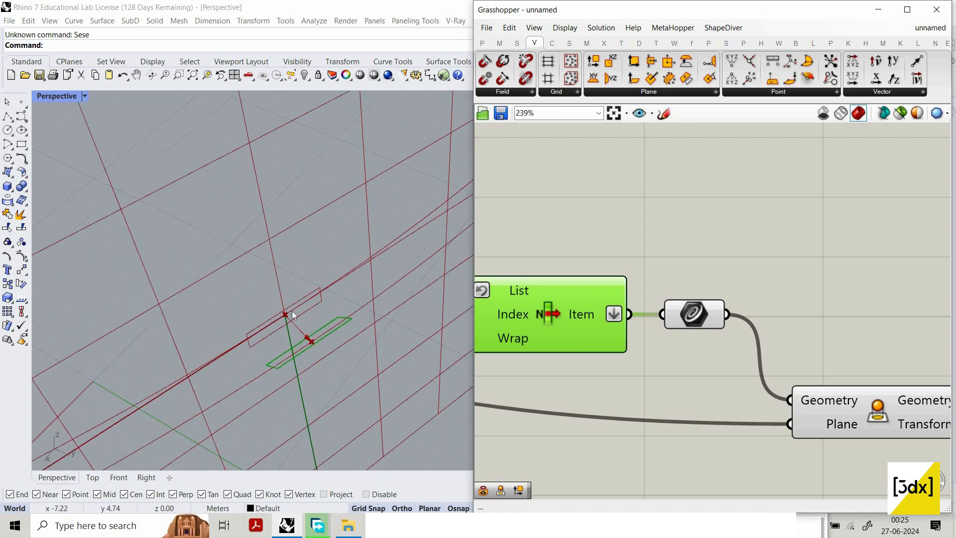
scroll(817, 407, down, 8)
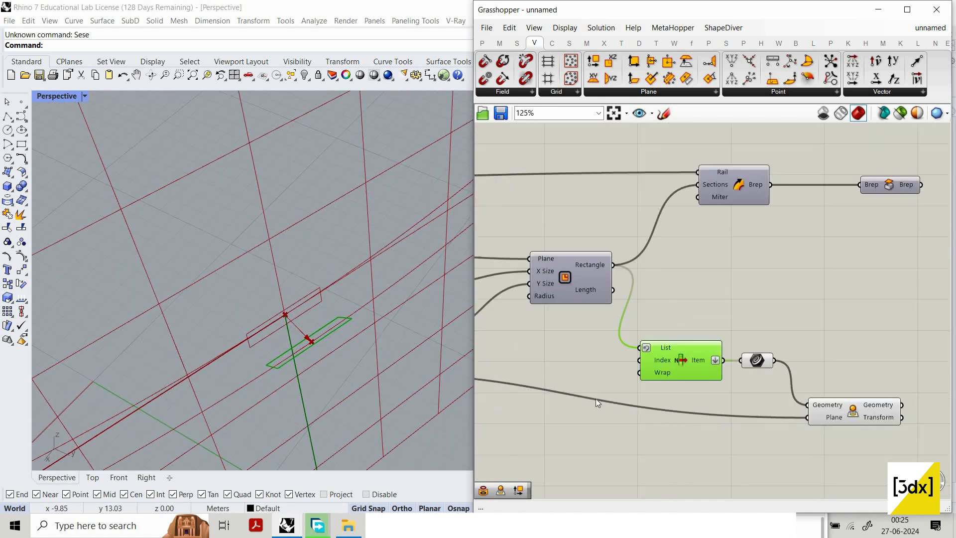
Step: Undo the flattening of the List Item's Item output
scroll(596, 398, up, 2)
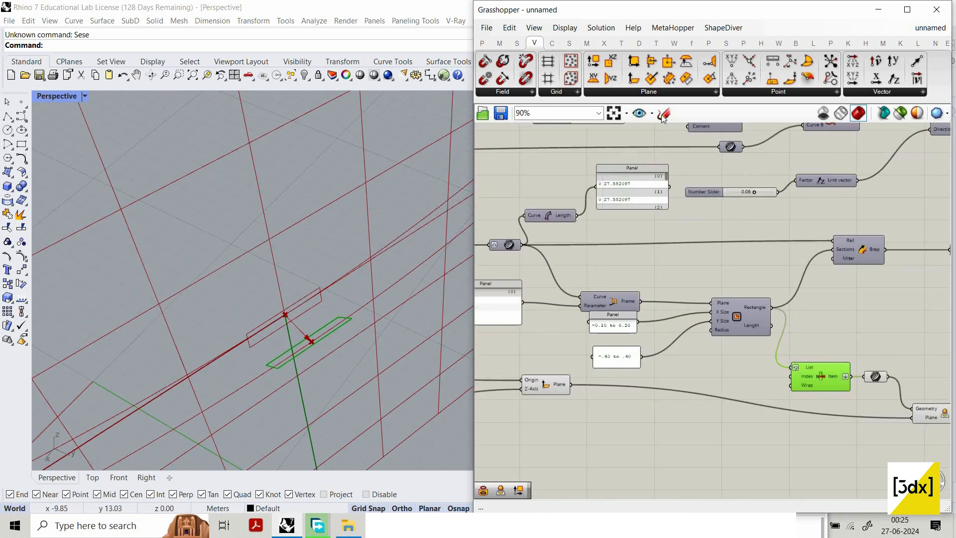
click(865, 350)
key(ctrl+z)
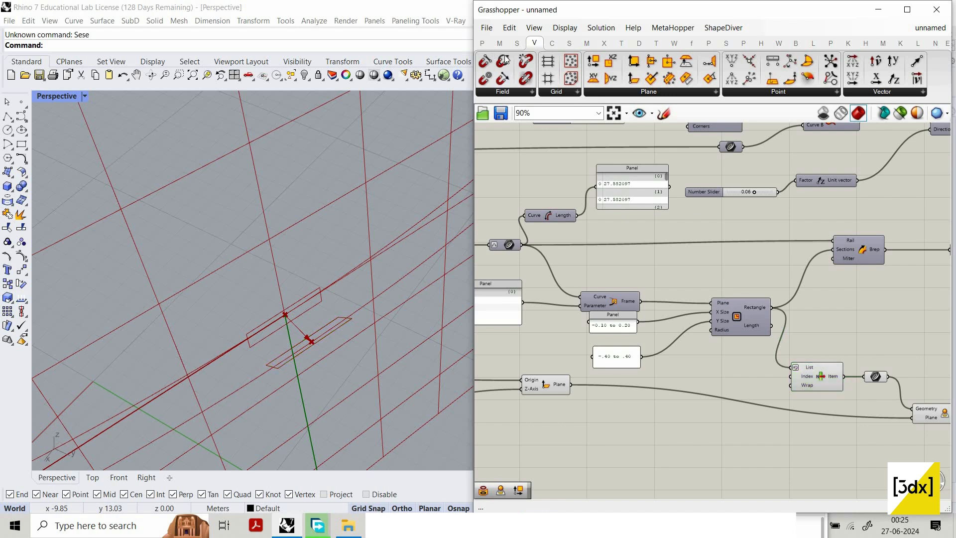
Step: Add a Panel below the plane component, connect its Plane output, and lengthen the panel to read the full plane list
click(482, 43)
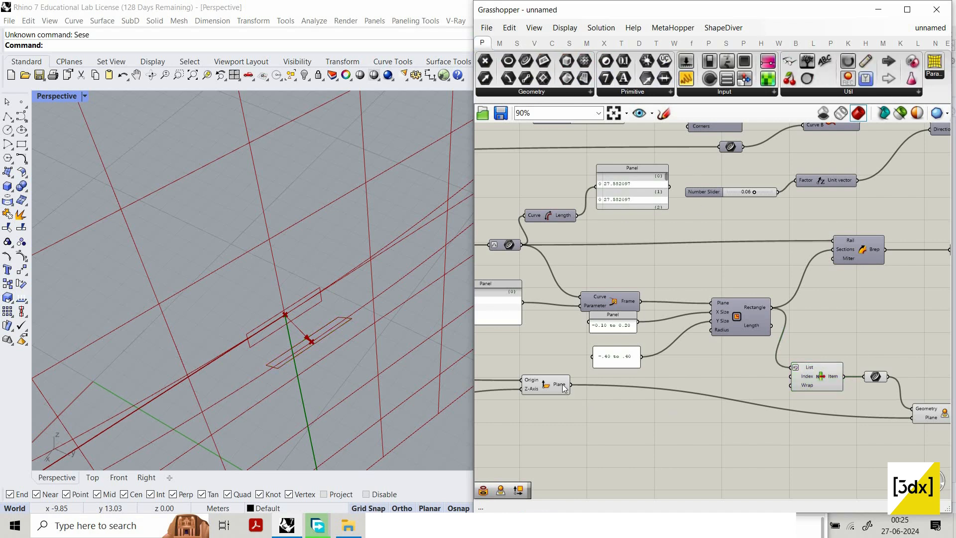
click(631, 467)
drag(571, 384, 630, 472)
scroll(650, 418, down, 1)
right_drag(649, 419, 619, 347)
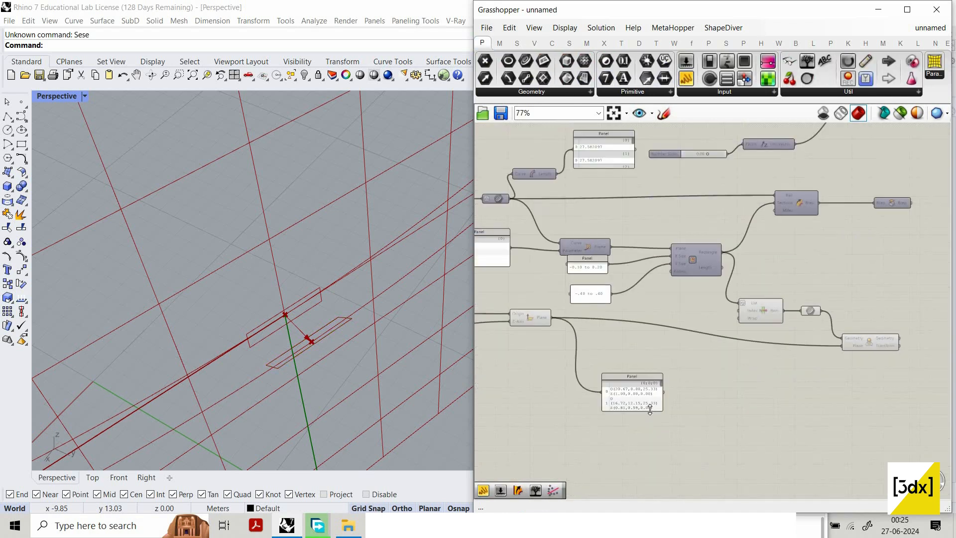
drag(649, 409, 651, 496)
right_drag(663, 391, 659, 291)
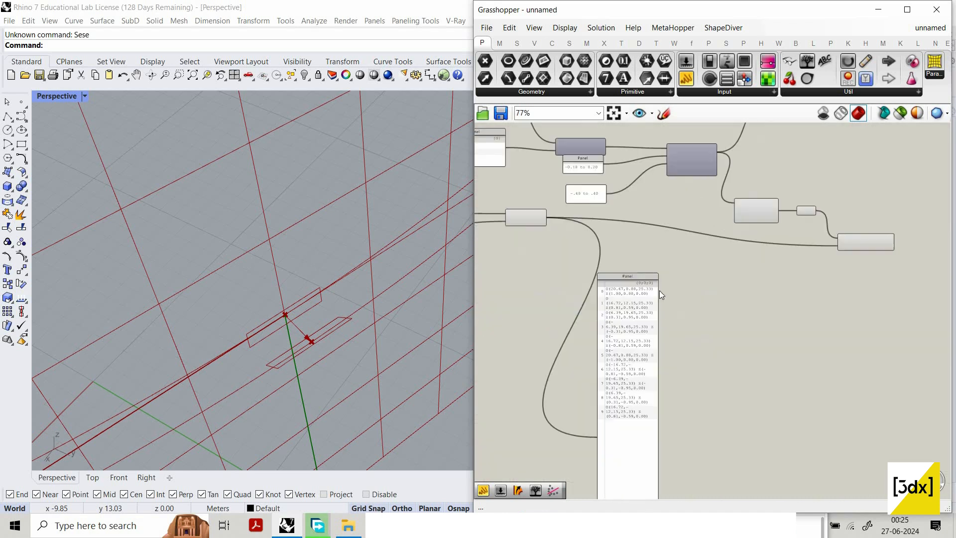
scroll(659, 290, up, 2)
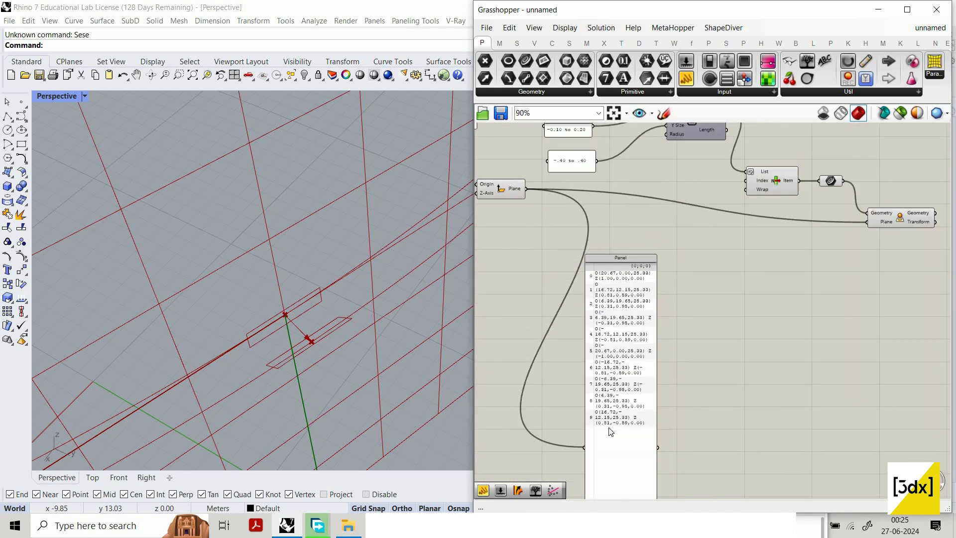
scroll(610, 431, up, 2)
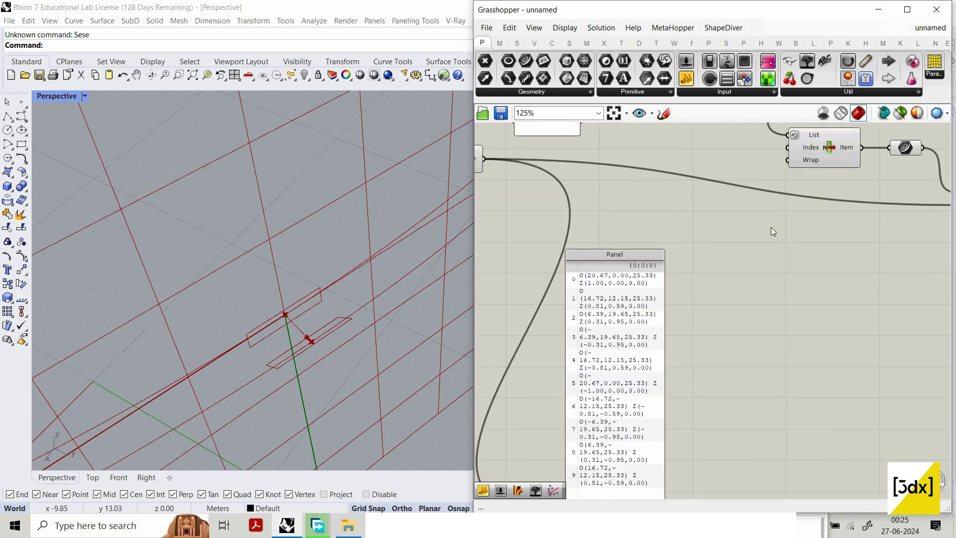
Step: Add a second Panel fed by the List Item's Item output, place it below the Curve parameter and lengthen it to show every branch
scroll(770, 231, down, 2)
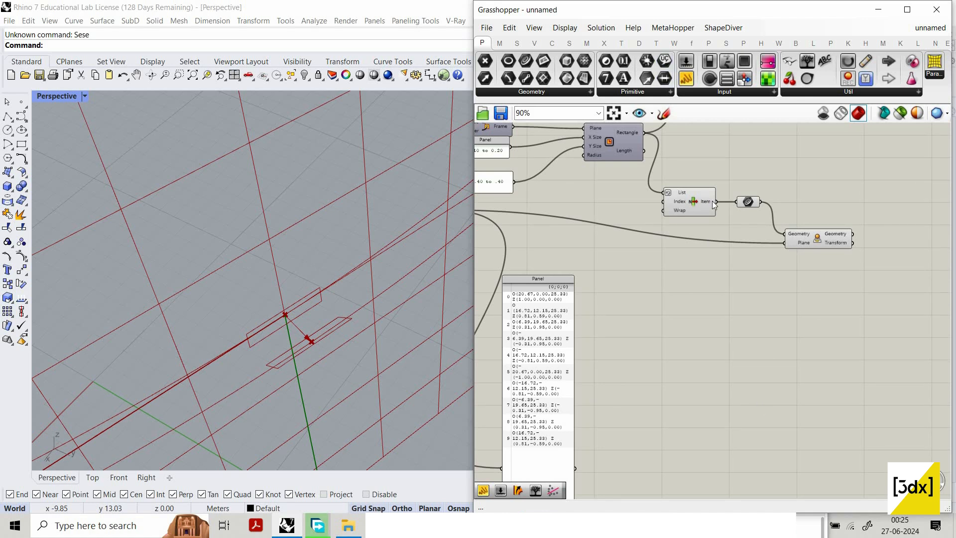
key(ctrl+v)
drag(721, 407, 716, 201)
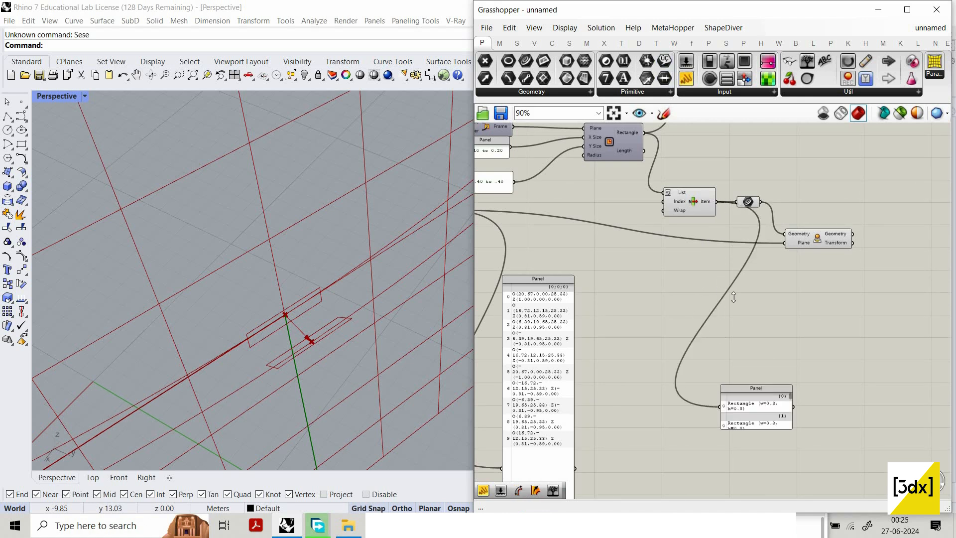
drag(755, 388, 733, 258)
drag(733, 299, 733, 499)
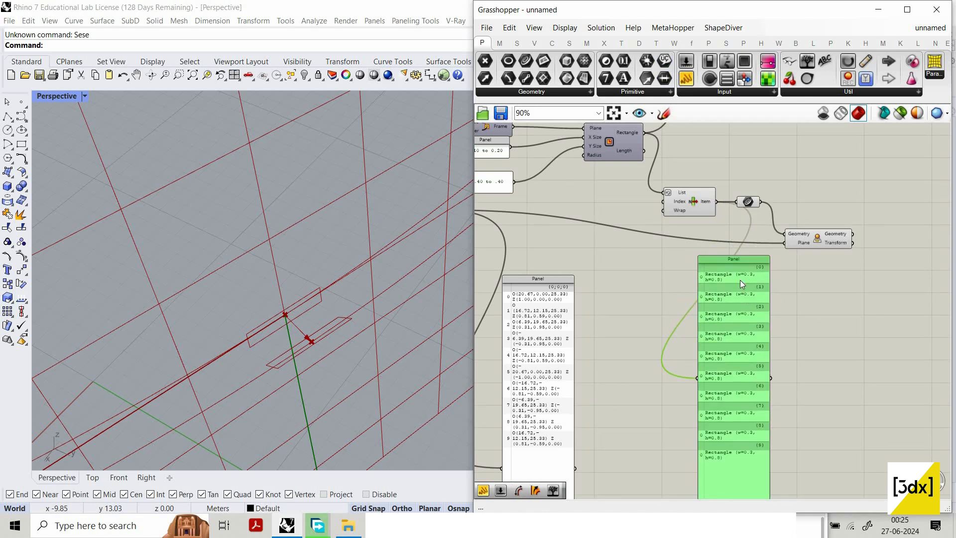
scroll(689, 279, up, 2)
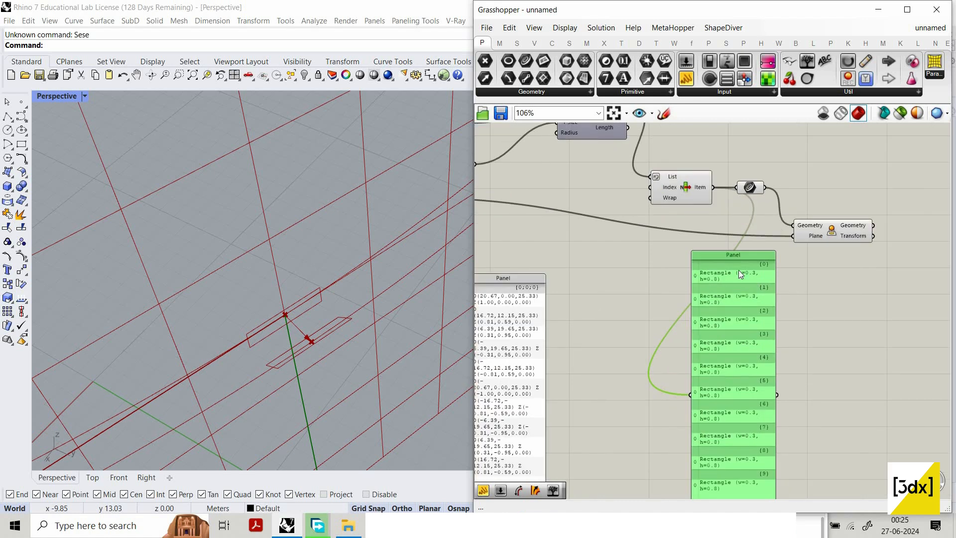
scroll(631, 320, down, 2)
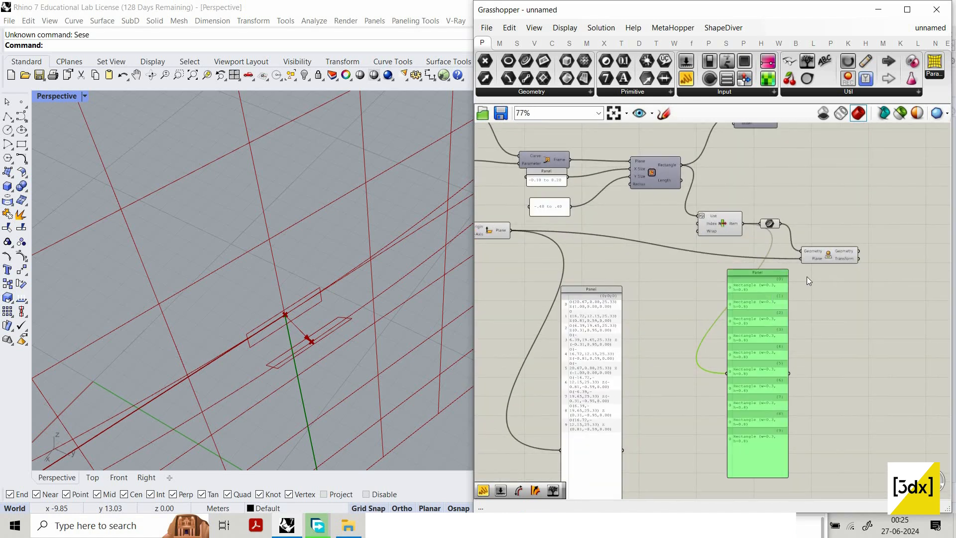
scroll(690, 281, up, 2)
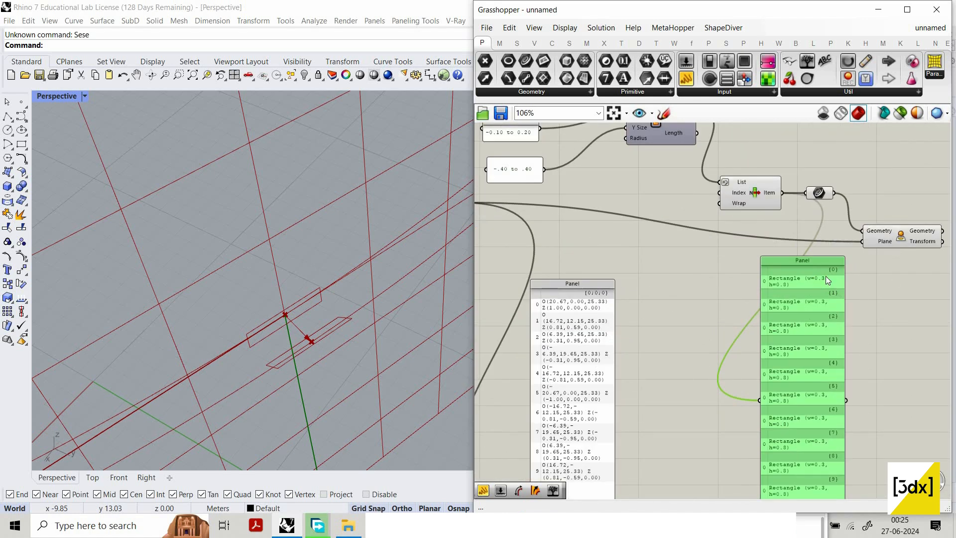
Step: Flatten the Item output of the List Item component and shift the rectangle panel further below the Project component
right_click(773, 193)
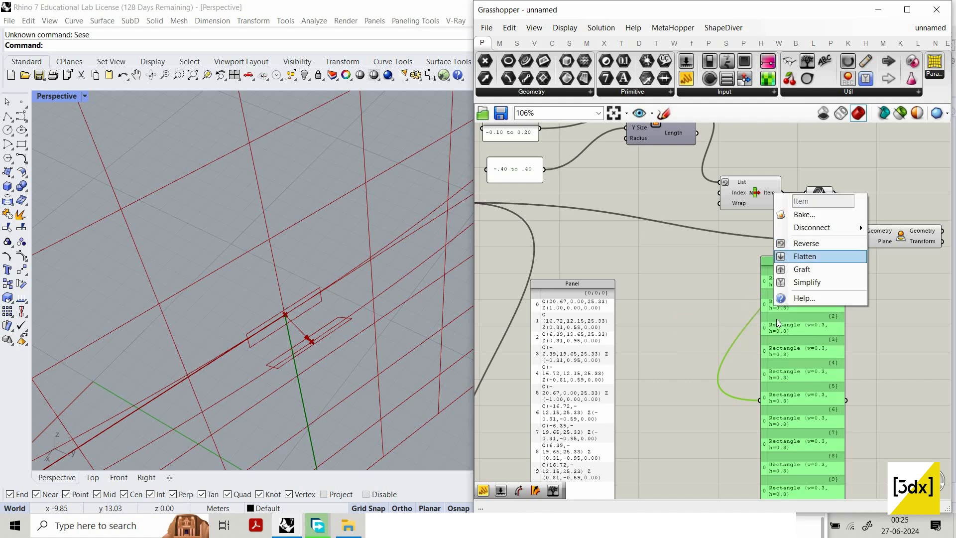
click(796, 256)
scroll(784, 282, down, 1)
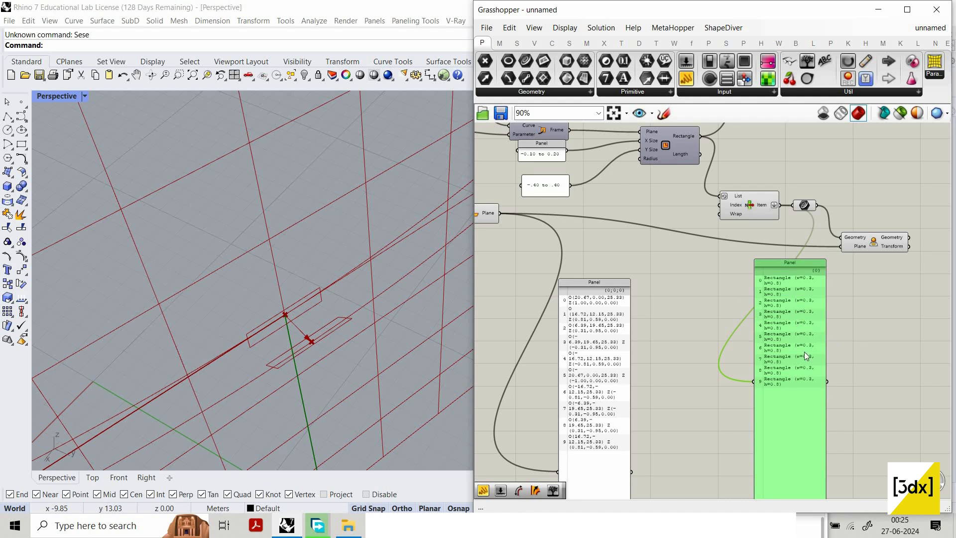
drag(825, 336, 831, 359)
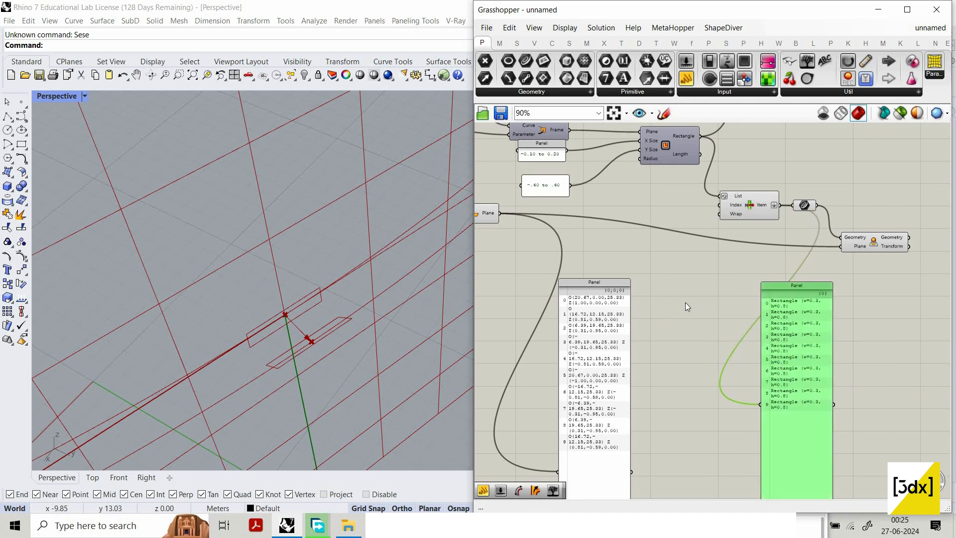
drag(786, 290, 774, 332)
scroll(770, 288, down, 4)
scroll(748, 270, up, 3)
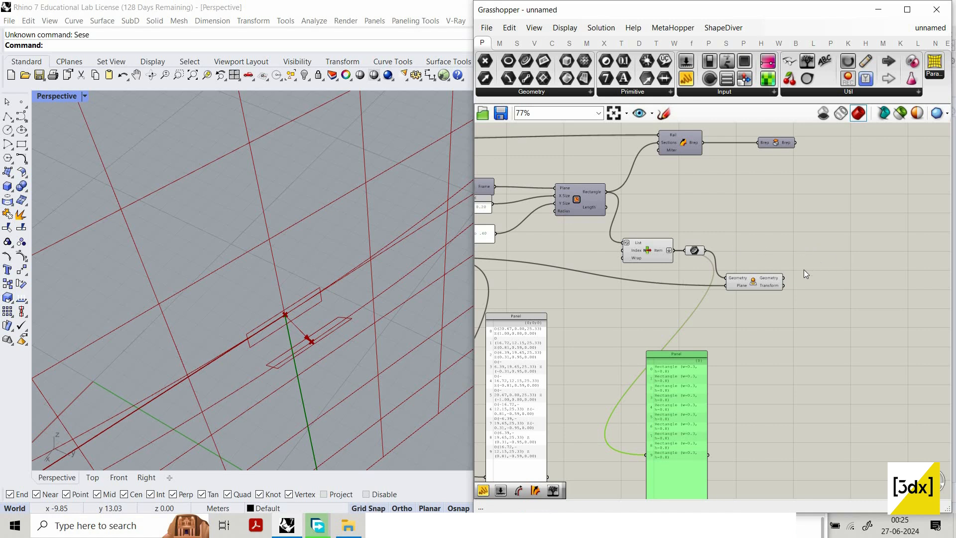
Step: Highlight the Project component and the Curve parameter in turn to compare the projected and original rectangles at a rib plane
right_drag(803, 270, 798, 271)
scroll(797, 272, down, 1)
scroll(798, 271, up, 1)
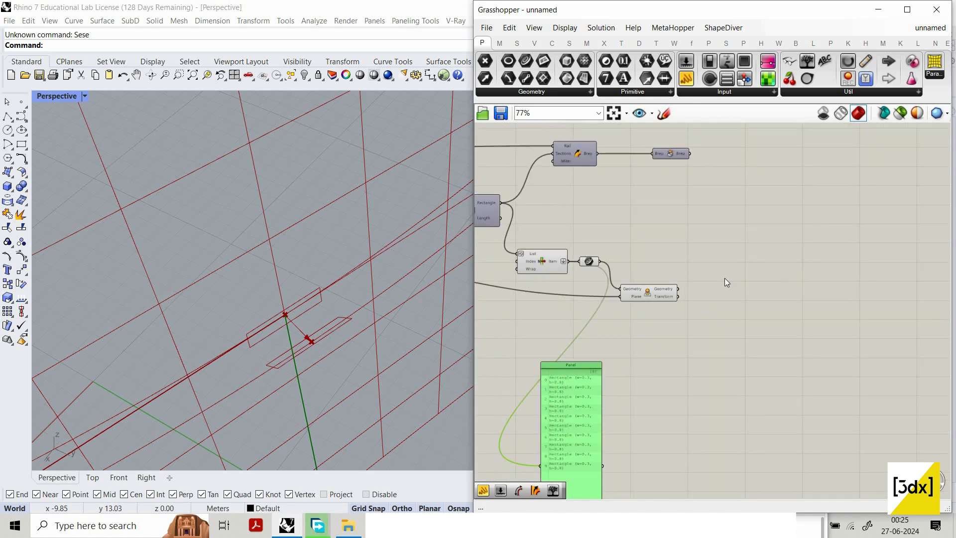
scroll(727, 273, up, 1)
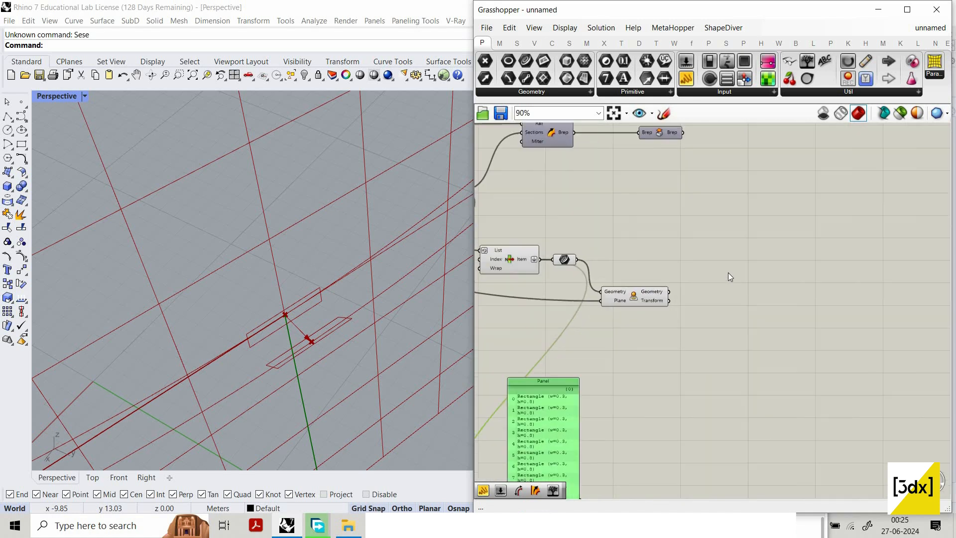
click(640, 296)
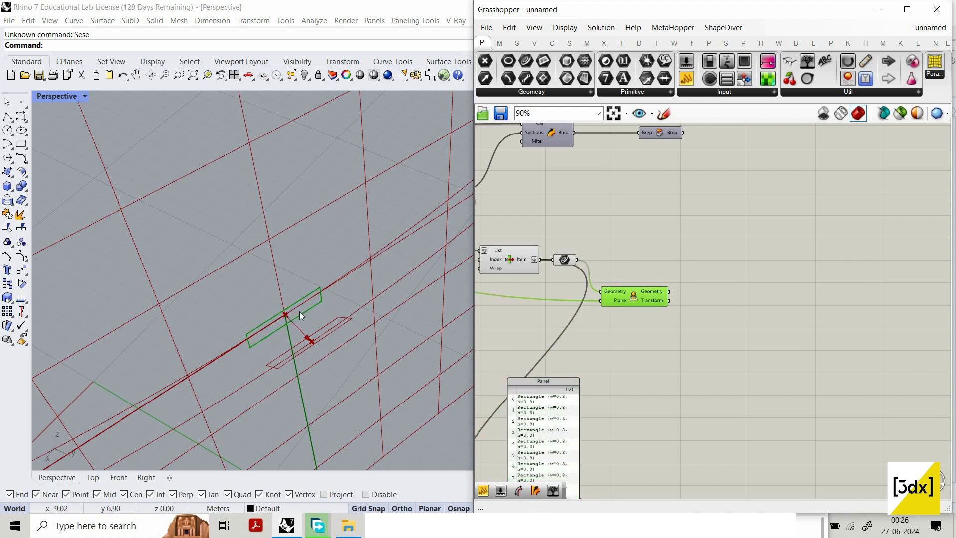
scroll(404, 299, down, 4)
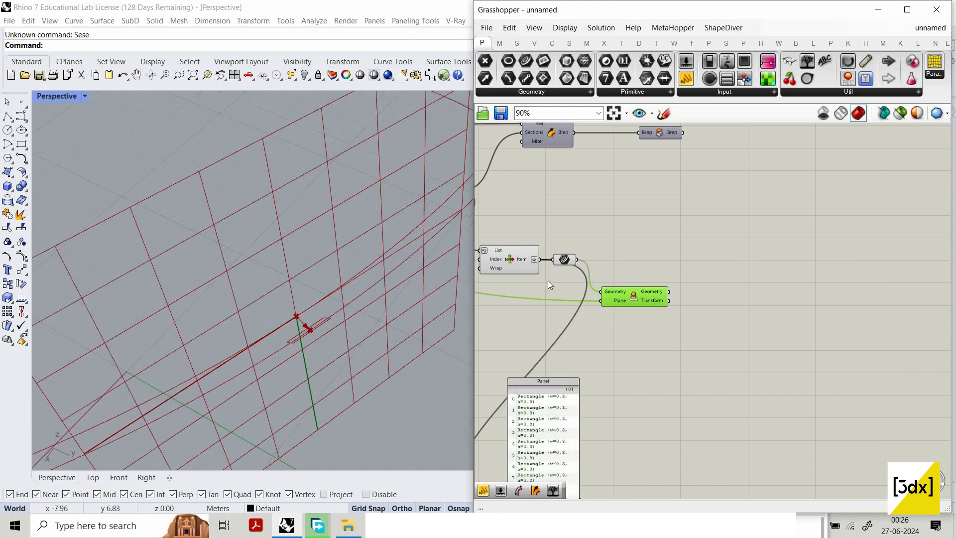
click(567, 258)
scroll(212, 306, up, 3)
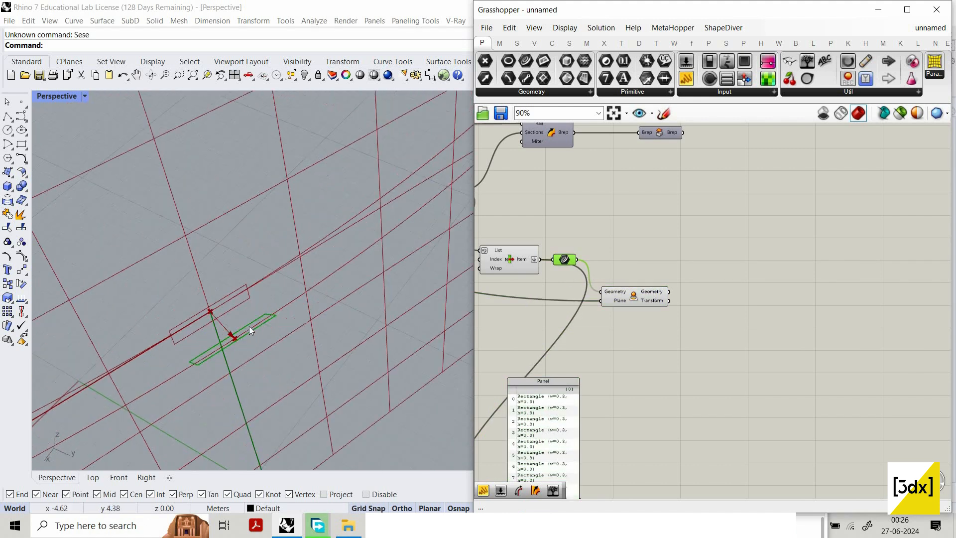
Step: Add another Curve parameter beyond the existing one and connect the existing Curve parameter's output to it
double_click(705, 271)
key(Escape)
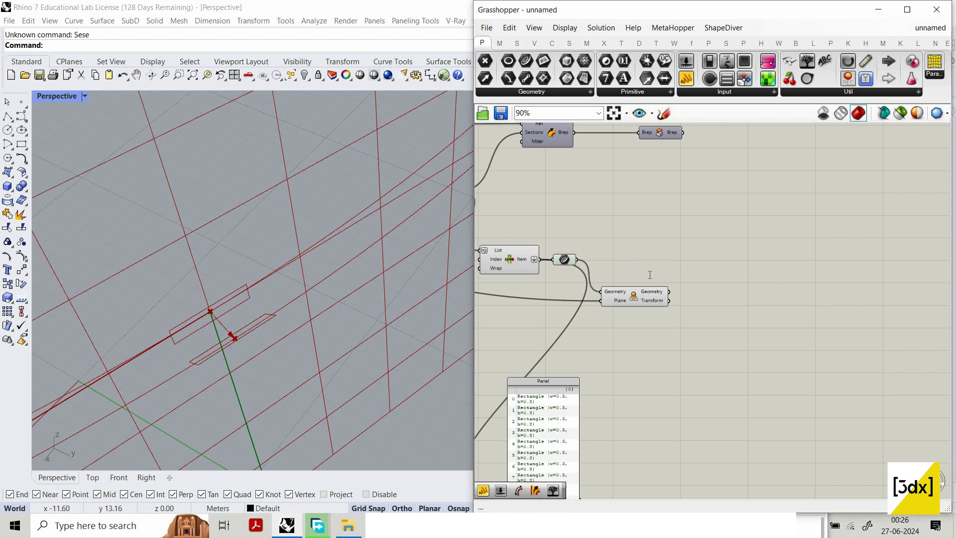
double_click(693, 270)
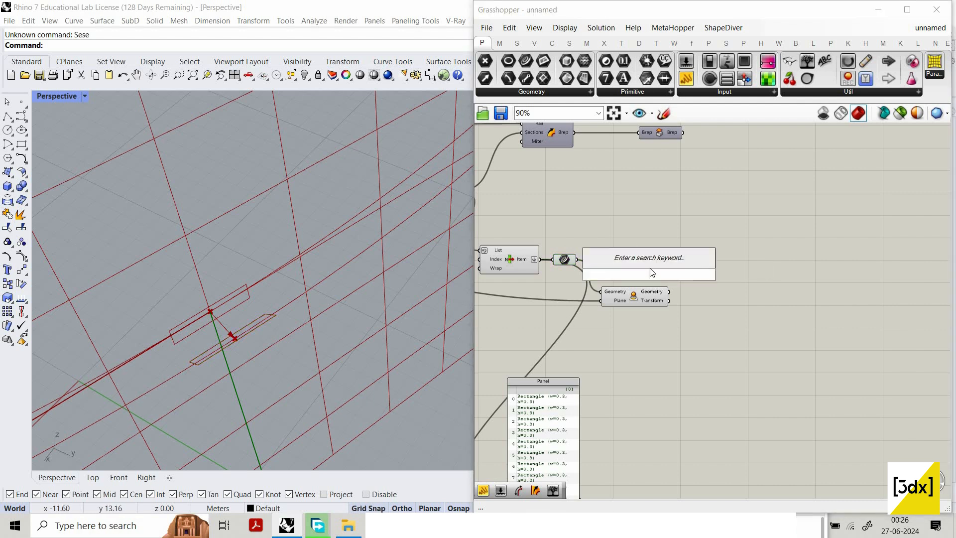
scroll(650, 265, up, 1)
double_click(650, 265)
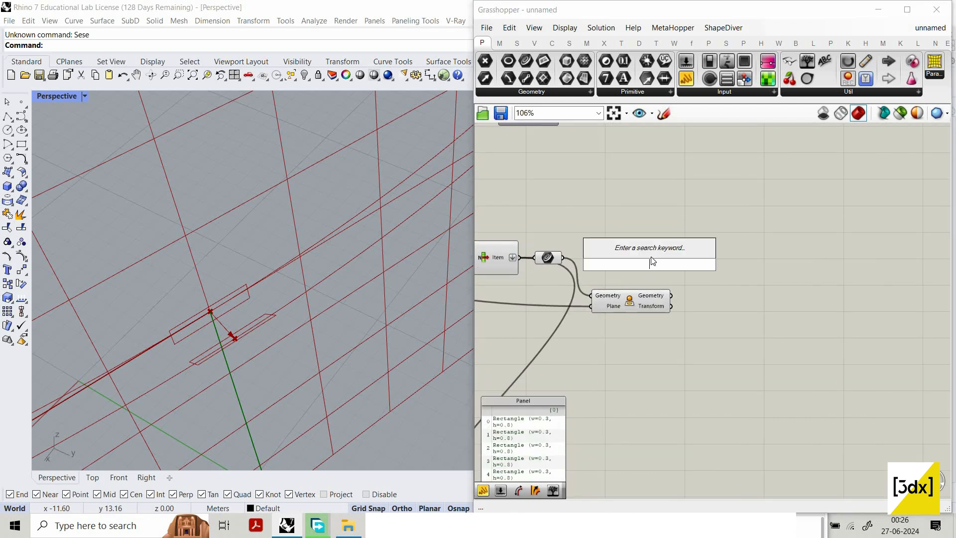
text(cur)
click(616, 254)
drag(562, 257, 674, 253)
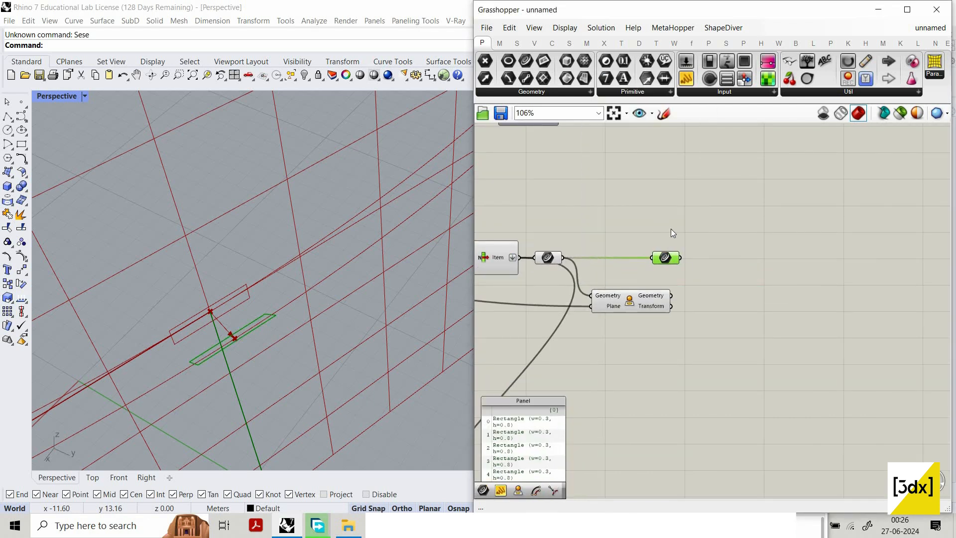
Step: Add a Loft component and feed its Curves input from both the new Curve parameter and the Project component's Geometry output
double_click(703, 273)
text(li)
key(BackSpace)
key(BackSpace)
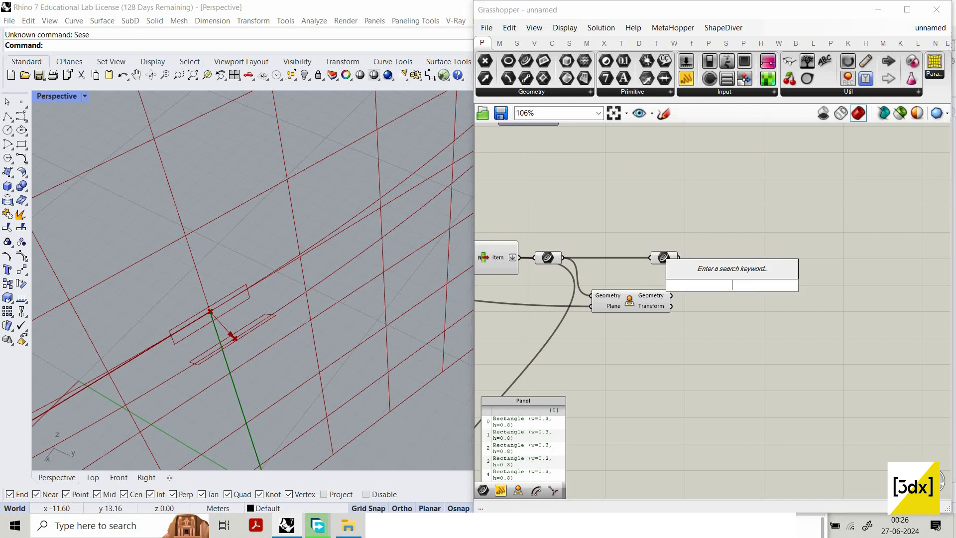
text(loft)
key(Return)
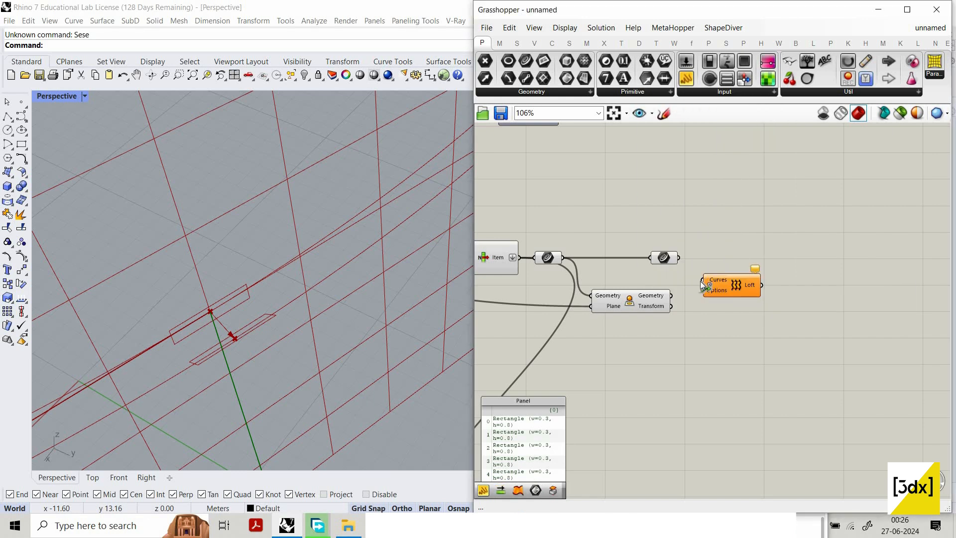
drag(702, 279, 671, 295)
scroll(321, 312, down, 3)
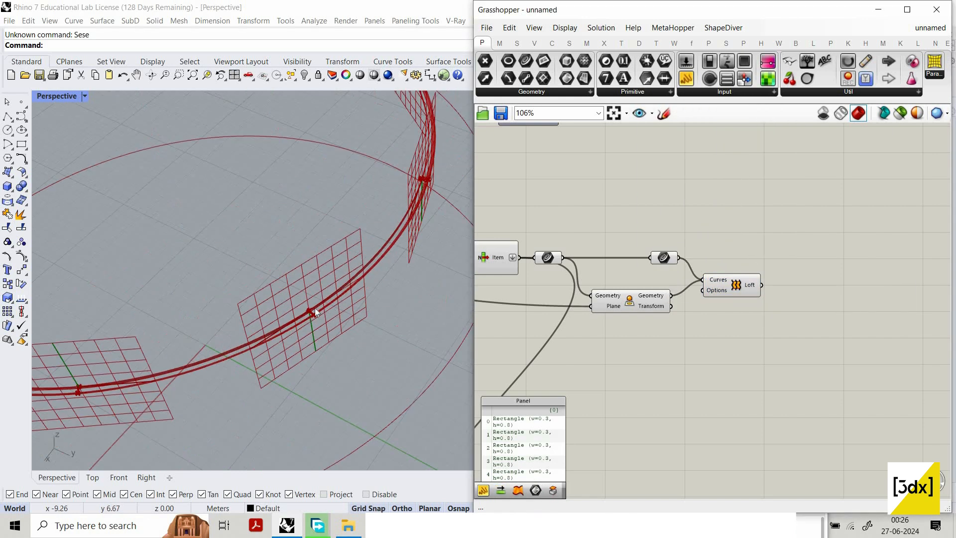
scroll(255, 311, up, 4)
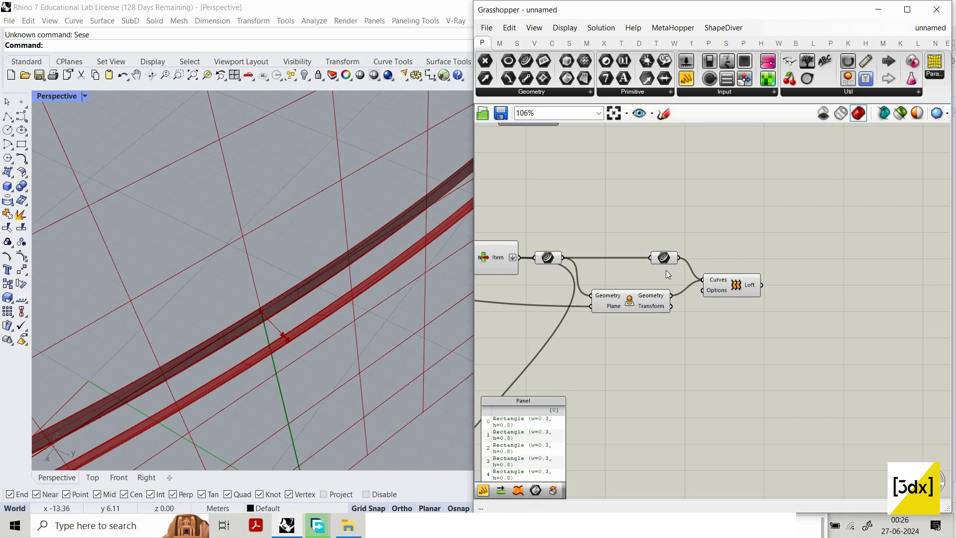
Step: Graft the Curve parameter and the Project component's Geometry output that feed the Loft, and check the whole ring
scroll(673, 251, up, 3)
right_click(673, 252)
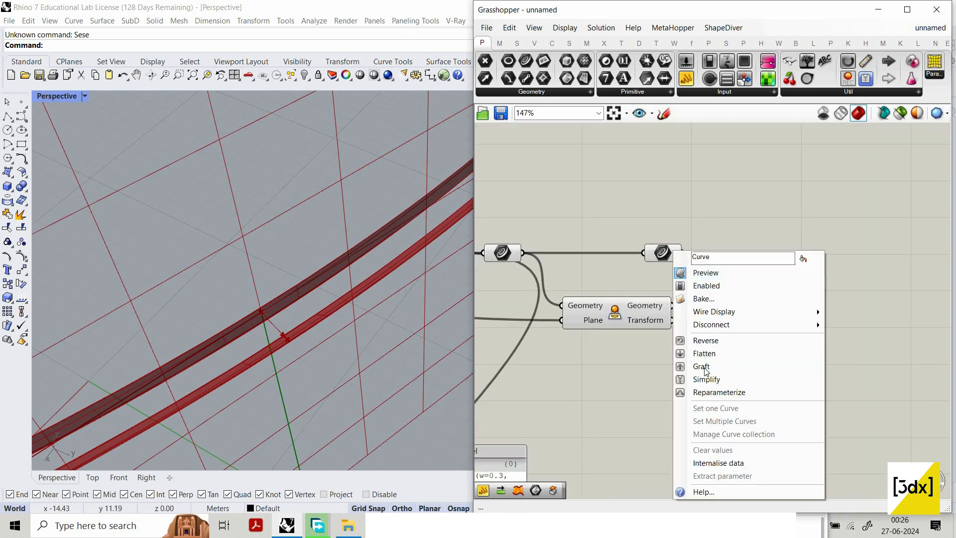
click(702, 367)
right_click(671, 305)
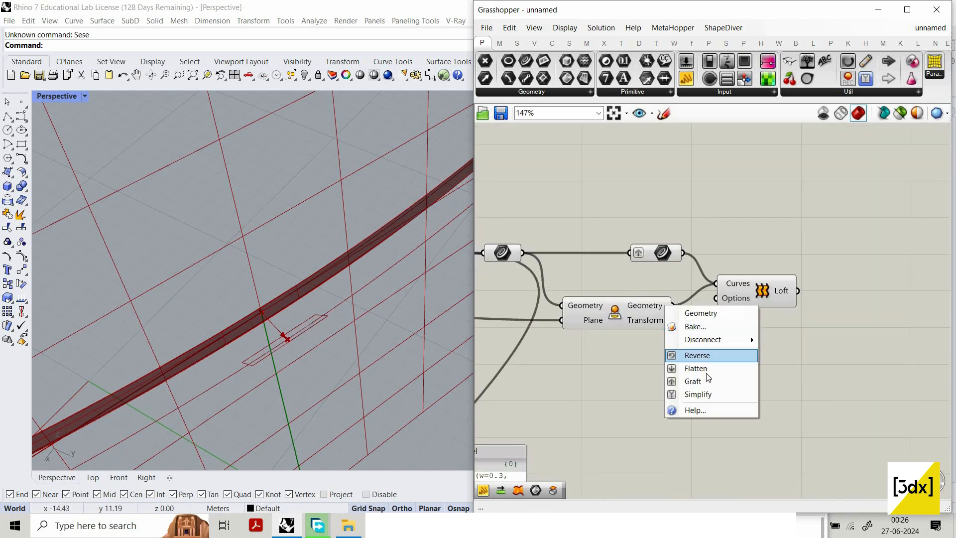
click(697, 381)
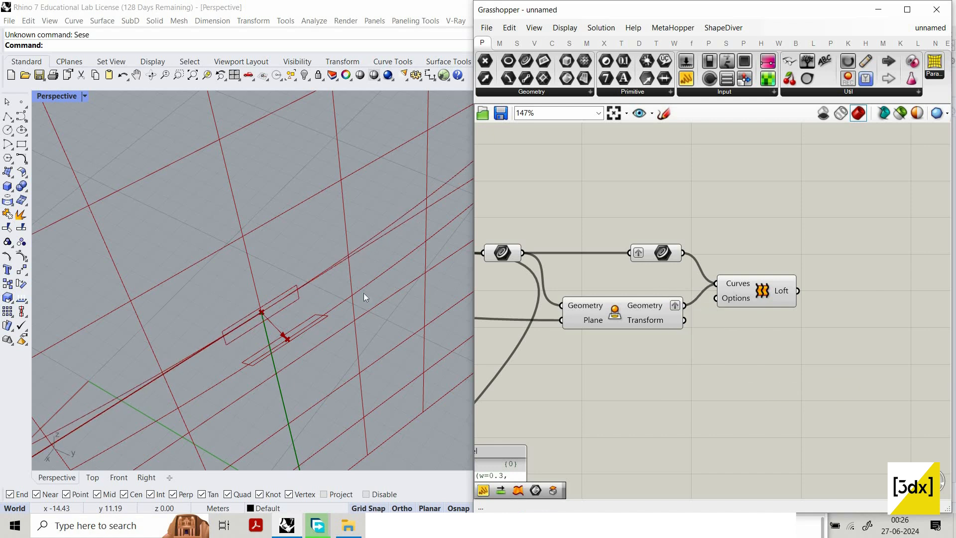
scroll(353, 297, down, 10)
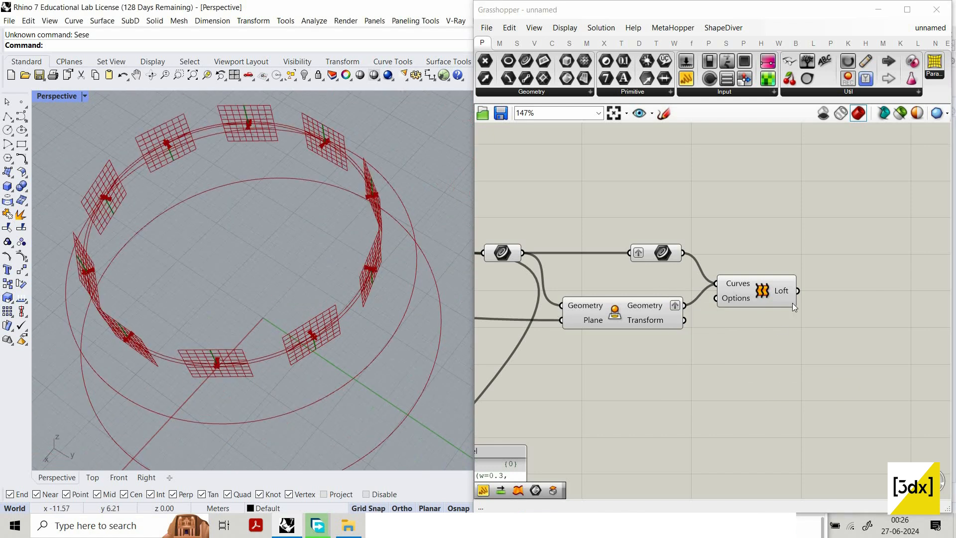
Step: Flatten the Plane input of the Project component and inspect the resulting loft at one rib plane
scroll(731, 288, up, 3)
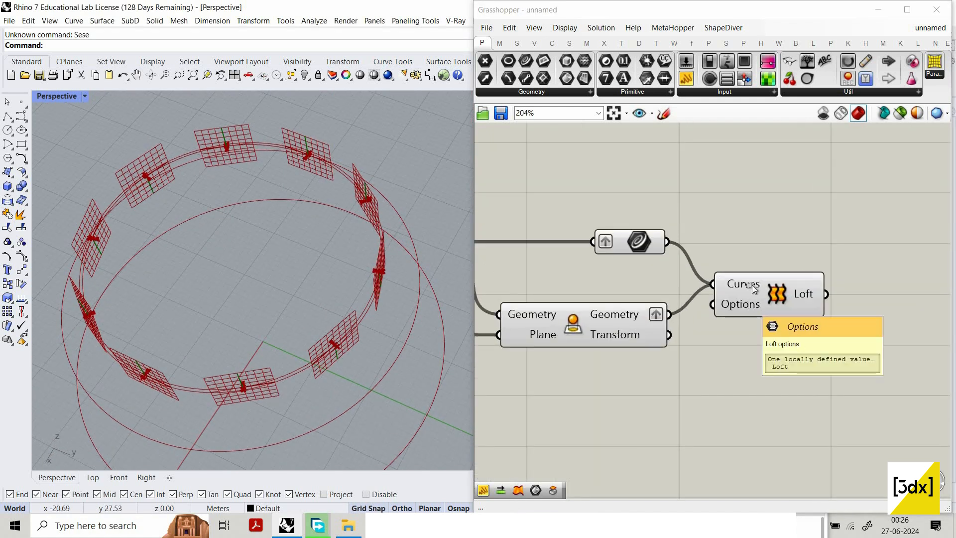
click(752, 284)
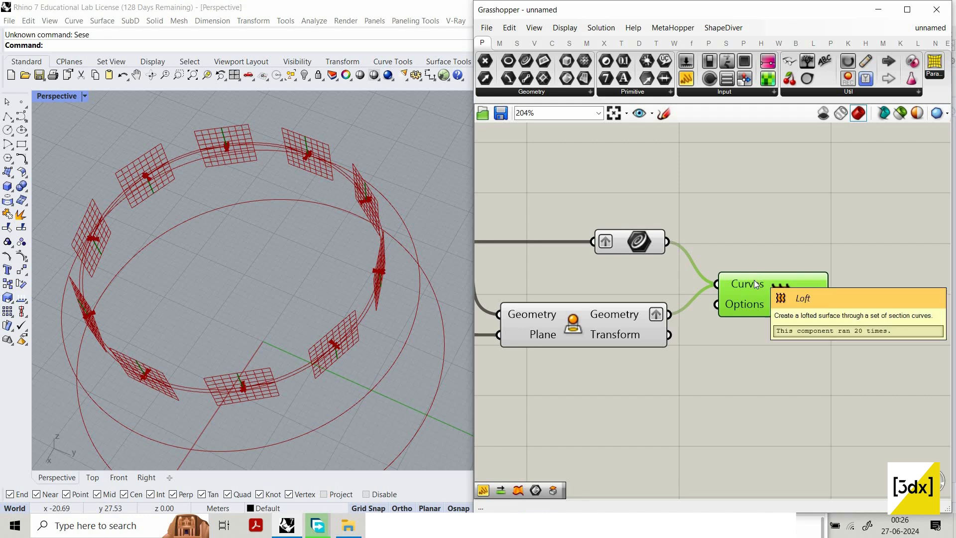
scroll(769, 304, down, 3)
scroll(620, 325, up, 5)
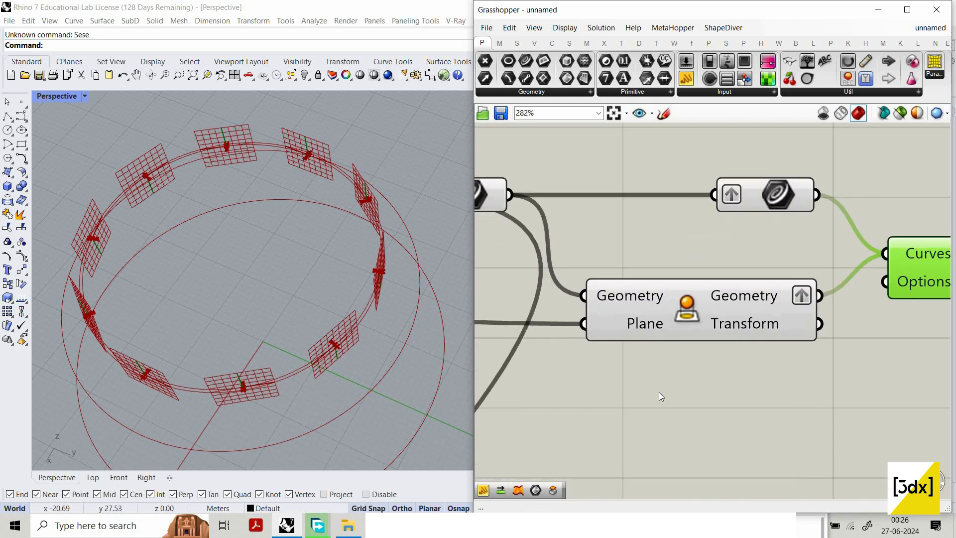
right_click(609, 324)
click(641, 379)
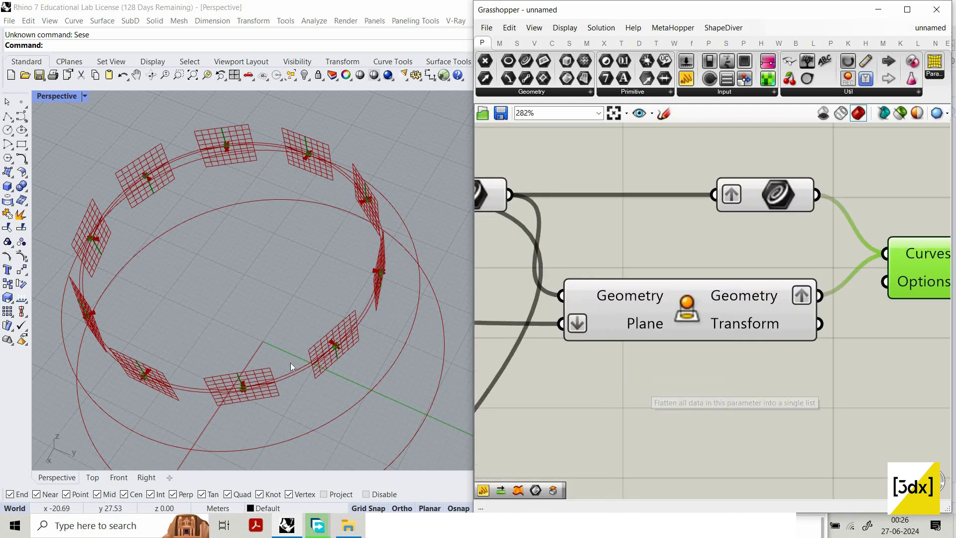
scroll(298, 376, up, 3)
scroll(302, 374, up, 6)
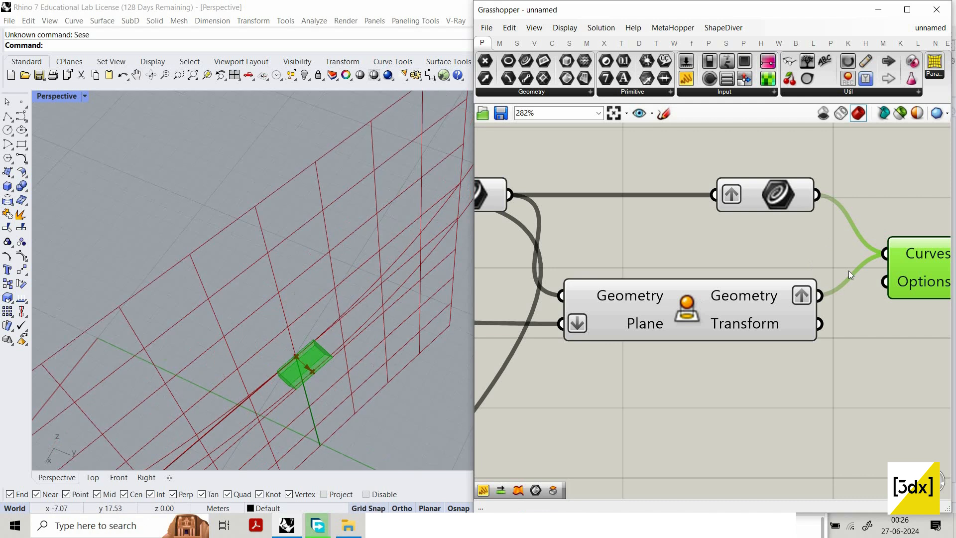
Step: Remove the graft from the Project component's Geometry output and from the Curve parameter feeding the Loft
scroll(850, 269, down, 3)
right_drag(771, 312, 760, 294)
drag(801, 277, 817, 262)
right_drag(684, 276, 663, 251)
scroll(677, 258, down, 1)
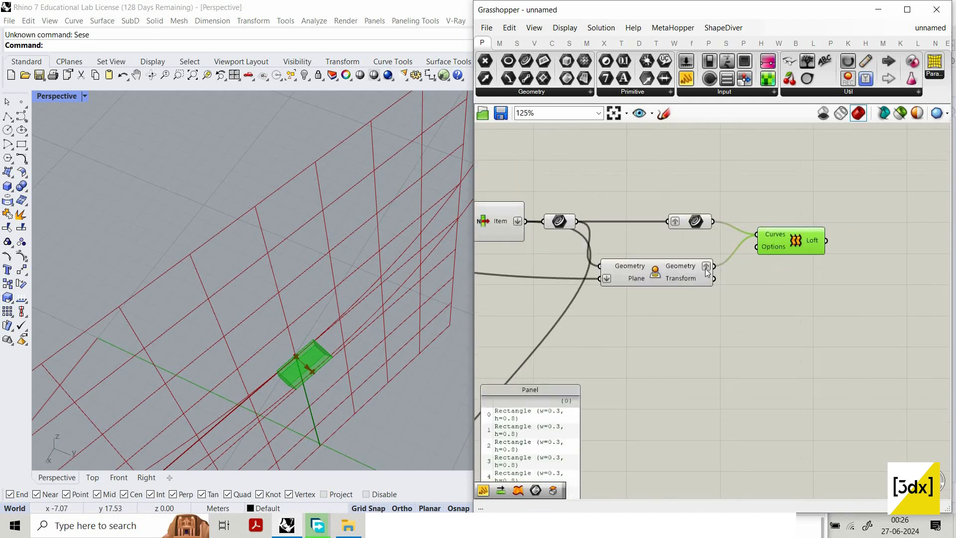
scroll(702, 269, up, 1)
scroll(739, 319, up, 2)
right_click(704, 267)
click(724, 343)
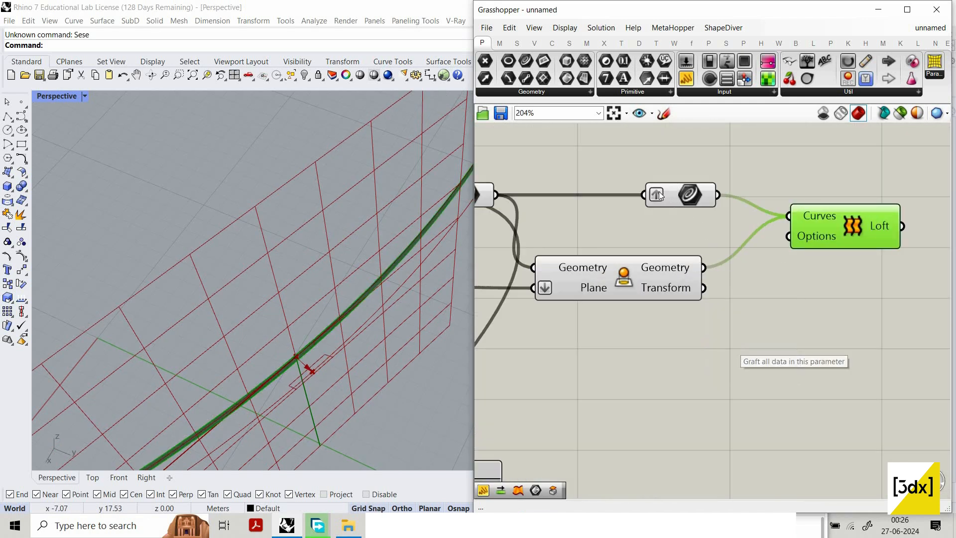
right_click(660, 193)
click(731, 307)
Step: Shift the rectangle panel clear below the Project component and compare its entries with those in the plane panel
scroll(737, 255, down, 4)
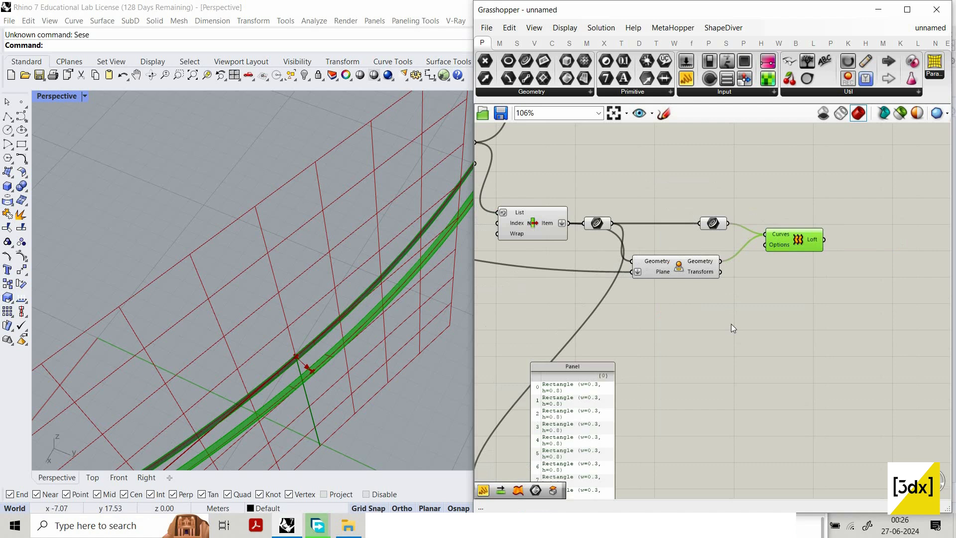
drag(605, 369, 733, 319)
scroll(732, 319, down, 4)
scroll(679, 306, up, 3)
scroll(718, 281, down, 3)
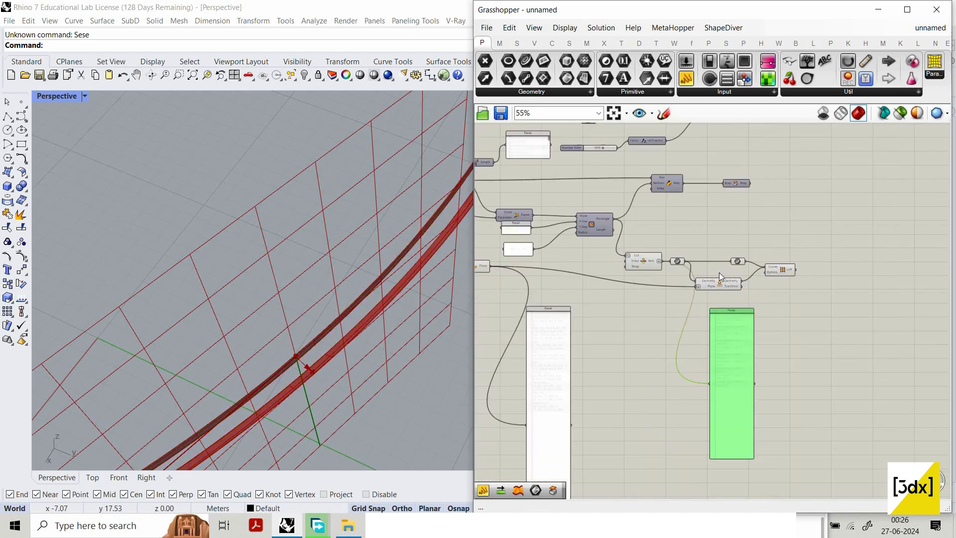
scroll(702, 326, up, 2)
scroll(696, 323, down, 1)
right_drag(766, 336, 885, 310)
scroll(807, 313, up, 1)
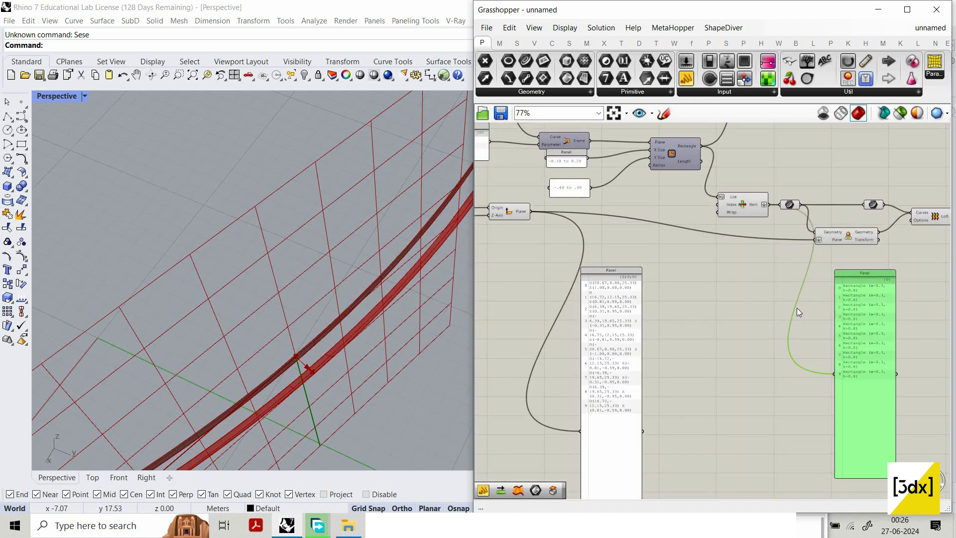
scroll(821, 231, up, 4)
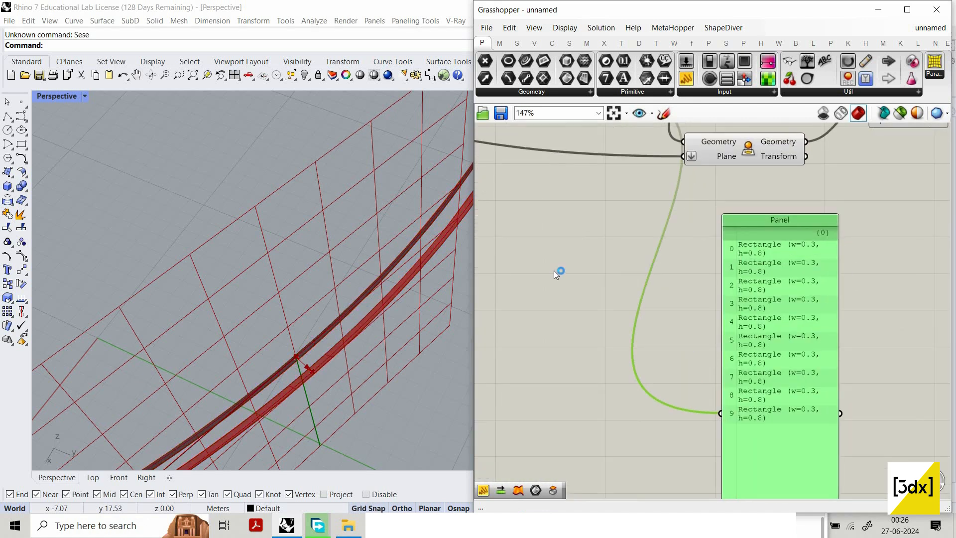
scroll(587, 239, down, 4)
scroll(586, 238, up, 4)
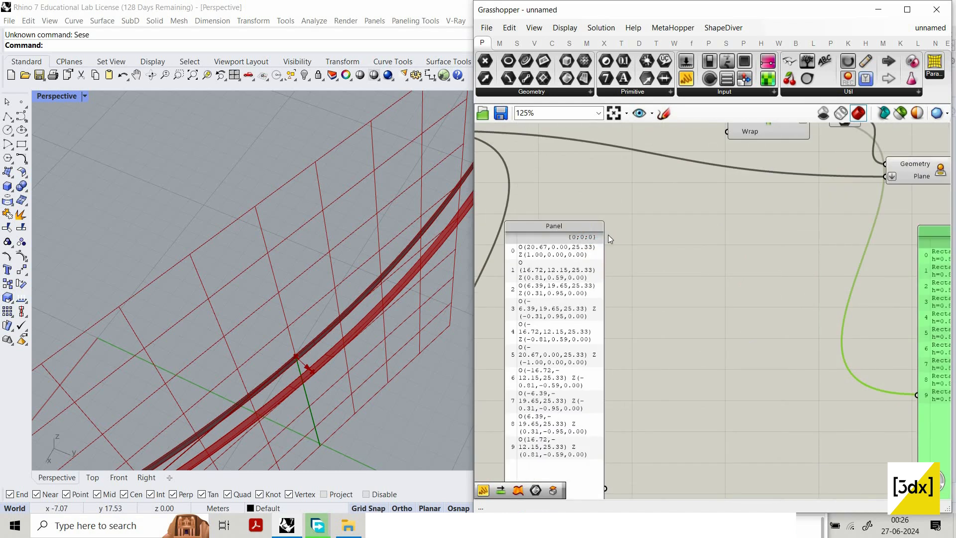
scroll(572, 238, down, 3)
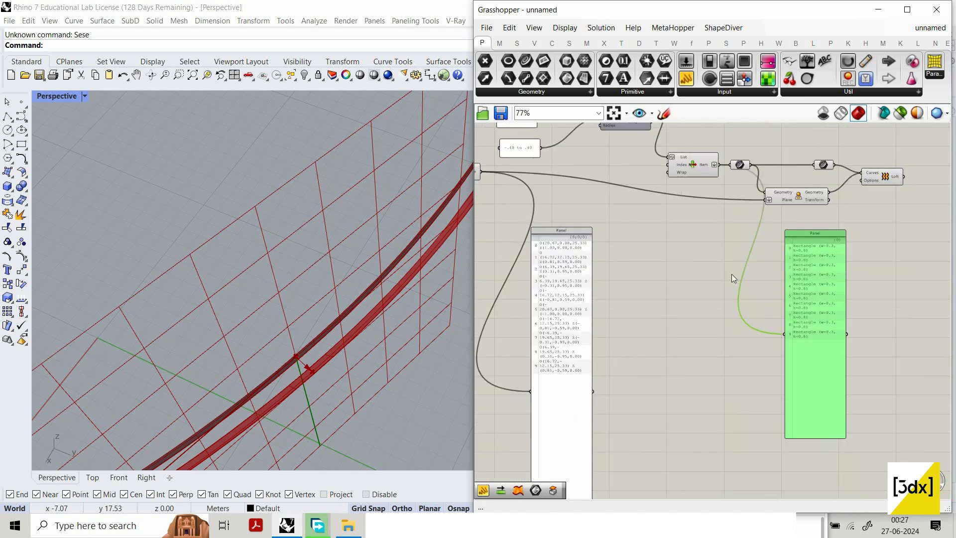
Step: Delete the plane panel and the rectangle panel
right_drag(571, 247, 500, 241)
drag(819, 309, 495, 239)
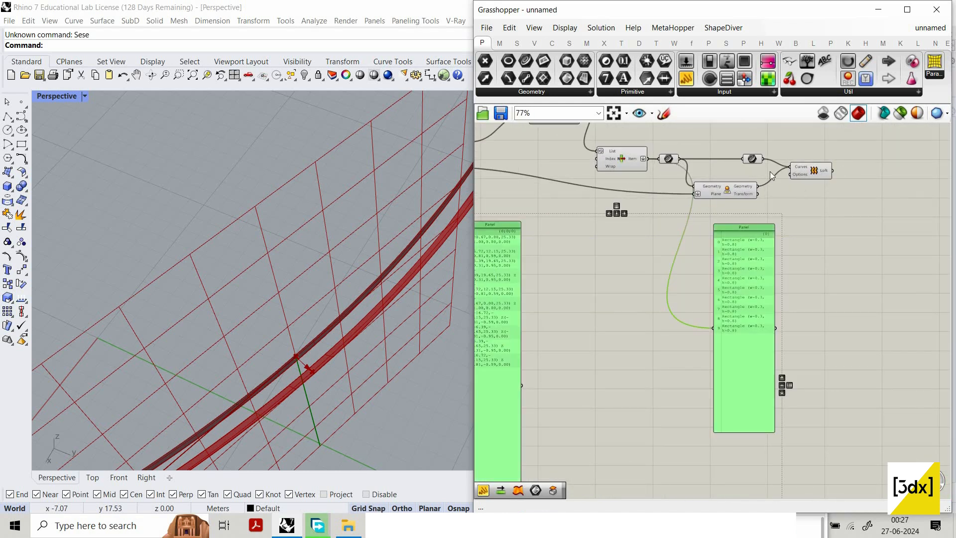
key(Delete)
Step: Add a Panel fed by the second Curve parameter's output, lengthen it to show every entry and place it beyond the Loft
scroll(738, 214, up, 2)
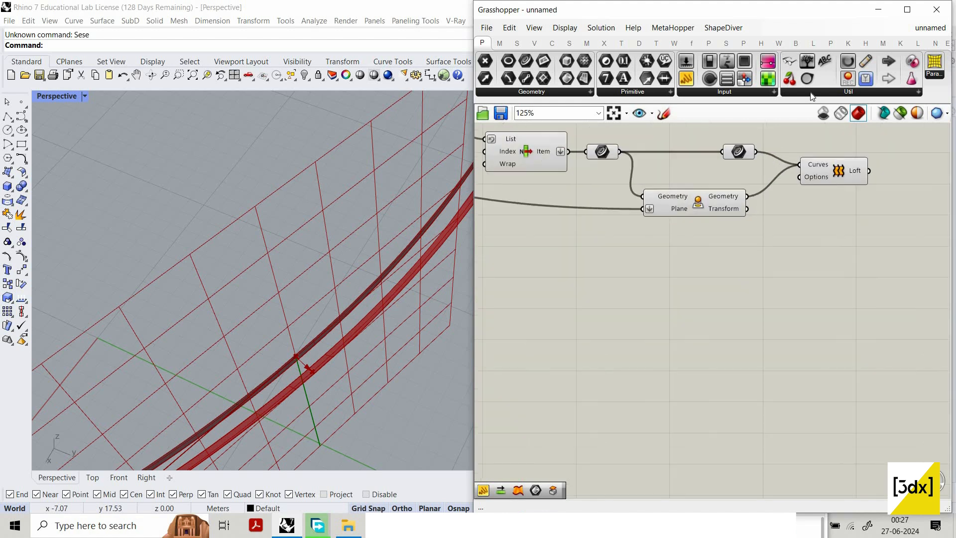
click(686, 78)
right_drag(706, 168, 645, 202)
scroll(645, 202, down, 1)
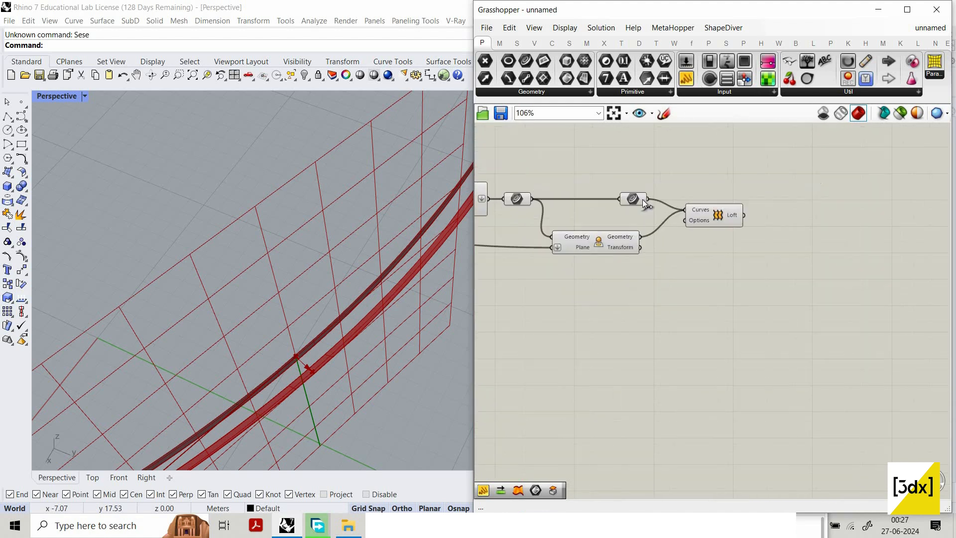
scroll(690, 174, up, 1)
click(704, 169)
drag(639, 203, 655, 168)
drag(715, 171, 721, 371)
drag(719, 133, 794, 86)
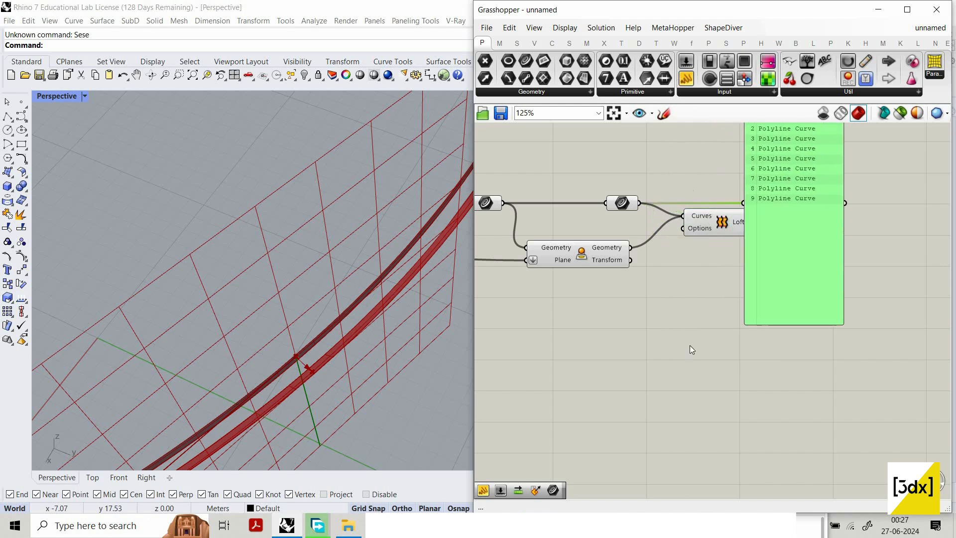
Step: Add another Panel below the Project component, feed it from the Geometry output and enlarge it to list every curve
click(689, 350)
drag(630, 247, 639, 350)
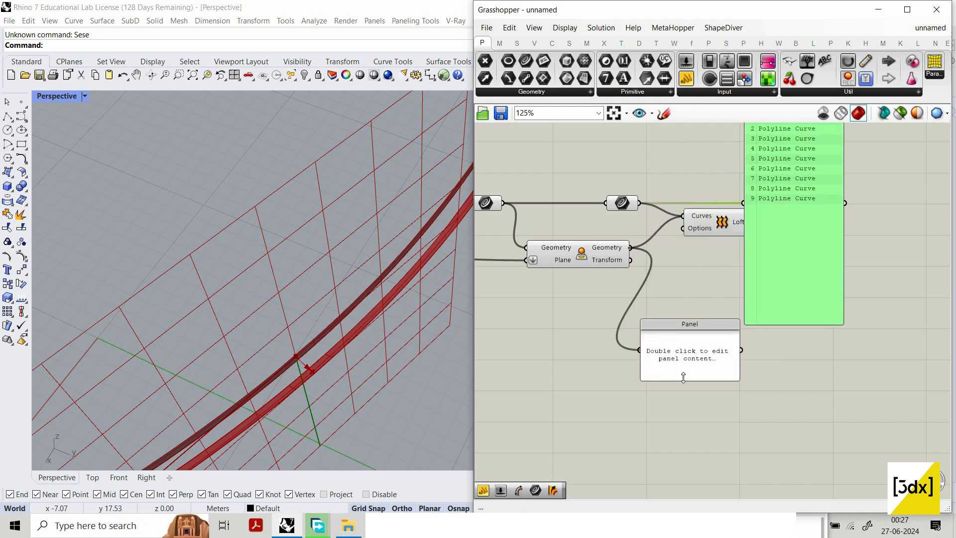
scroll(697, 394, down, 2)
right_drag(717, 342, 693, 378)
drag(704, 365, 754, 331)
Step: Delete the Loft component
drag(719, 342, 703, 324)
drag(714, 357, 682, 319)
key(Delete)
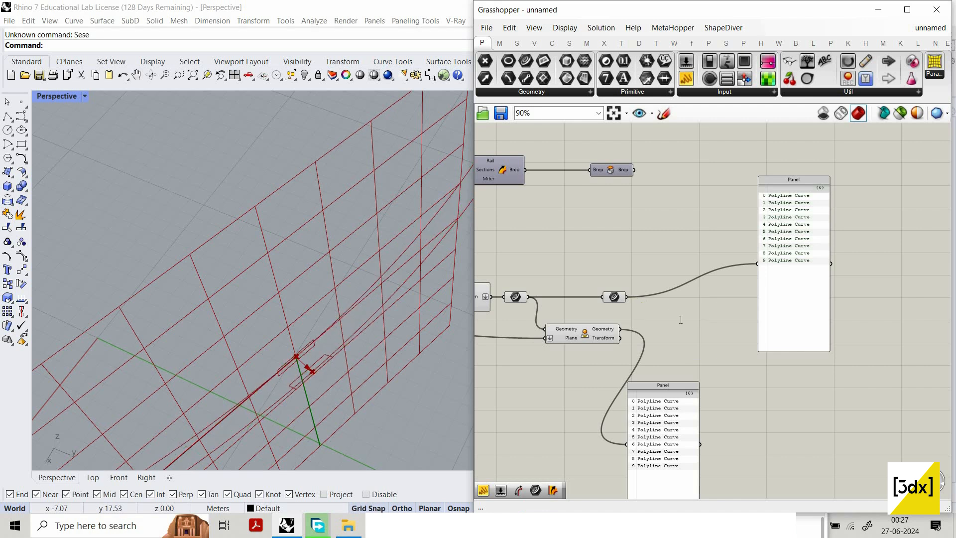
Step: Add a Merge component and connect the second Curve parameter to its first input and Project's Geometry output to its second
double_click(680, 319)
text(merg)
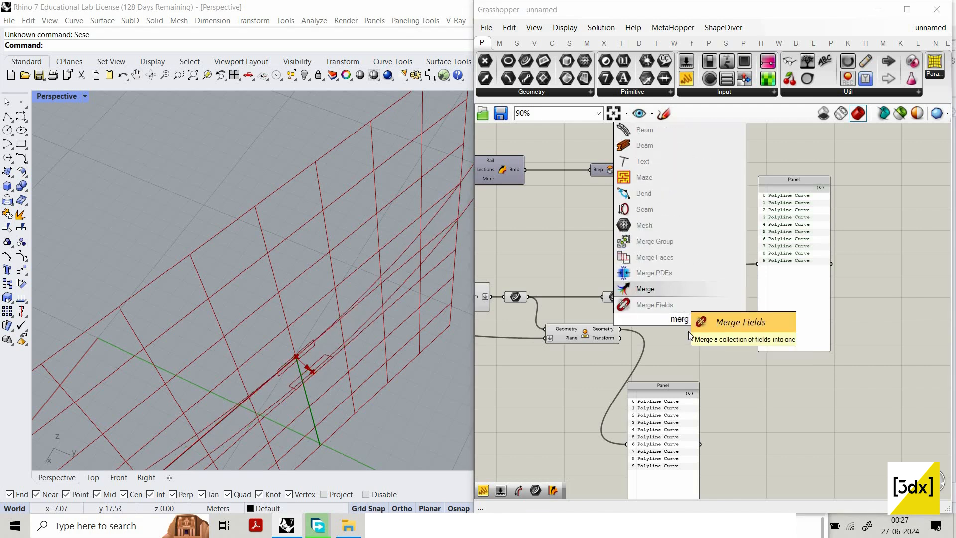
click(647, 289)
scroll(667, 314, up, 3)
drag(633, 305, 589, 276)
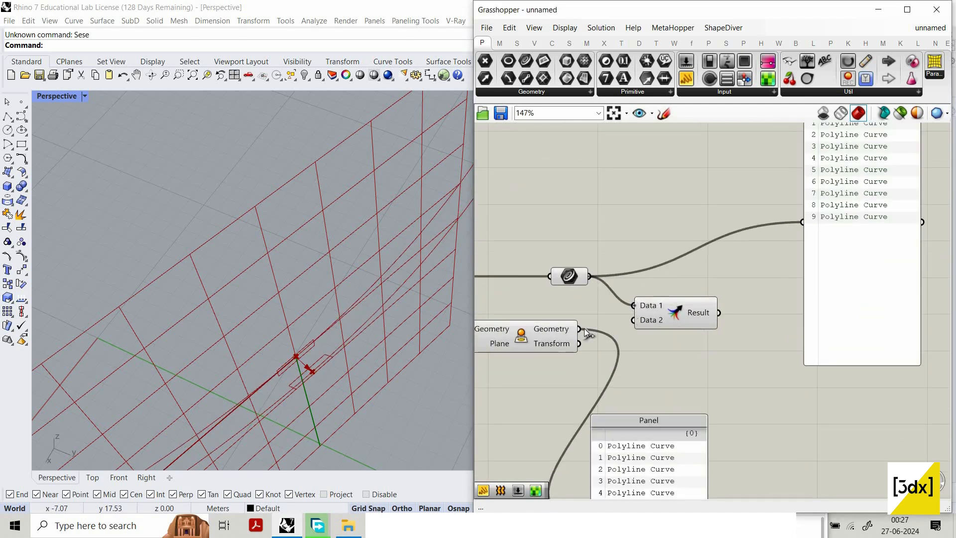
drag(633, 321, 579, 328)
Step: Add a Panel fed by the Merge component's Result output, lengthen it and move it beyond the Merge component
scroll(579, 321, down, 3)
scroll(656, 318, up, 2)
drag(686, 78, 666, 308)
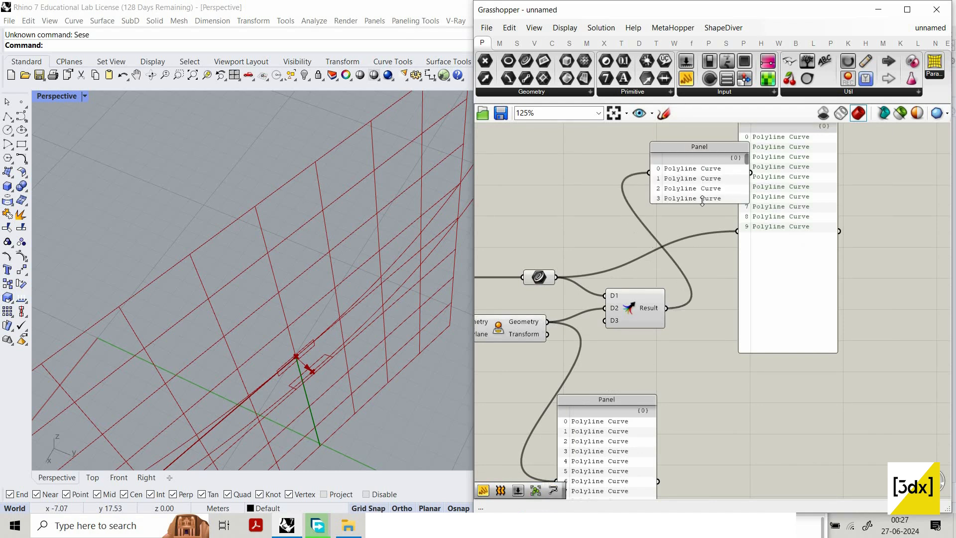
drag(738, 203, 738, 485)
drag(698, 268, 816, 370)
scroll(816, 371, down, 2)
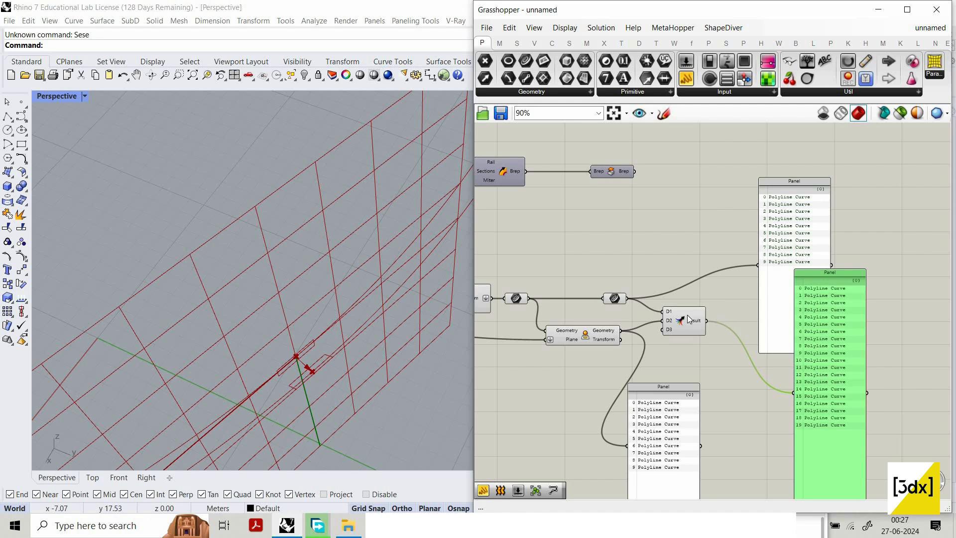
Step: Graft the second Curve parameter and Project's Geometry output so the Merge component pairs their curves branch by branch
scroll(672, 310, up, 3)
right_click(673, 329)
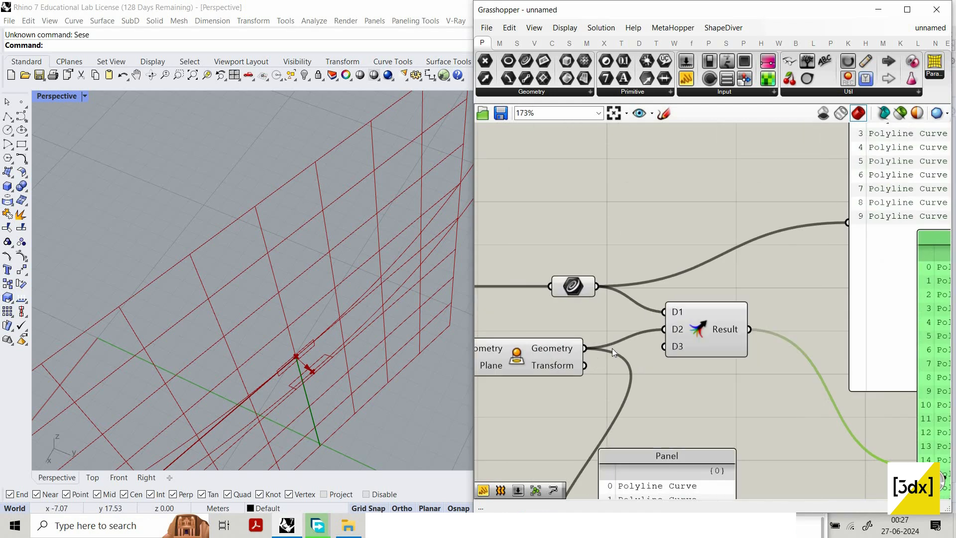
right_click(568, 286)
click(612, 377)
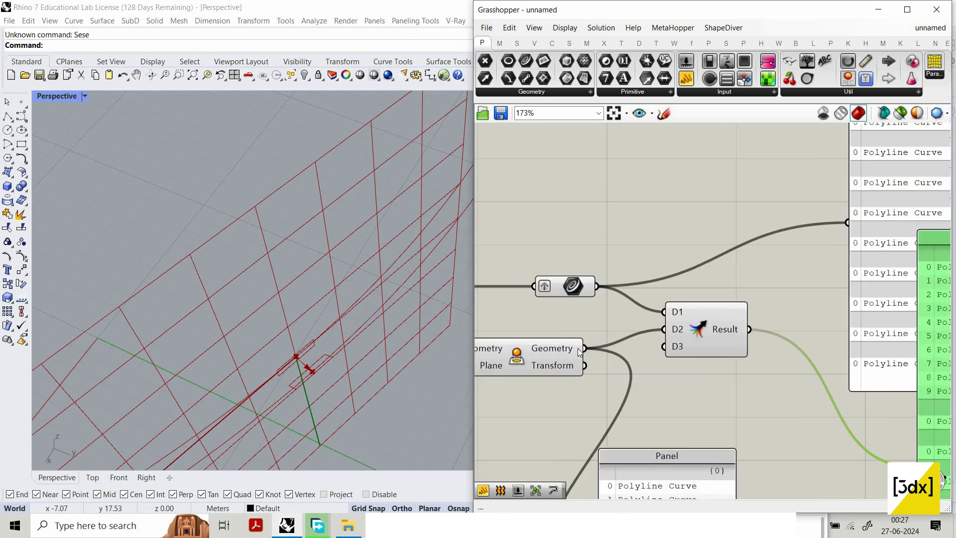
right_click(580, 350)
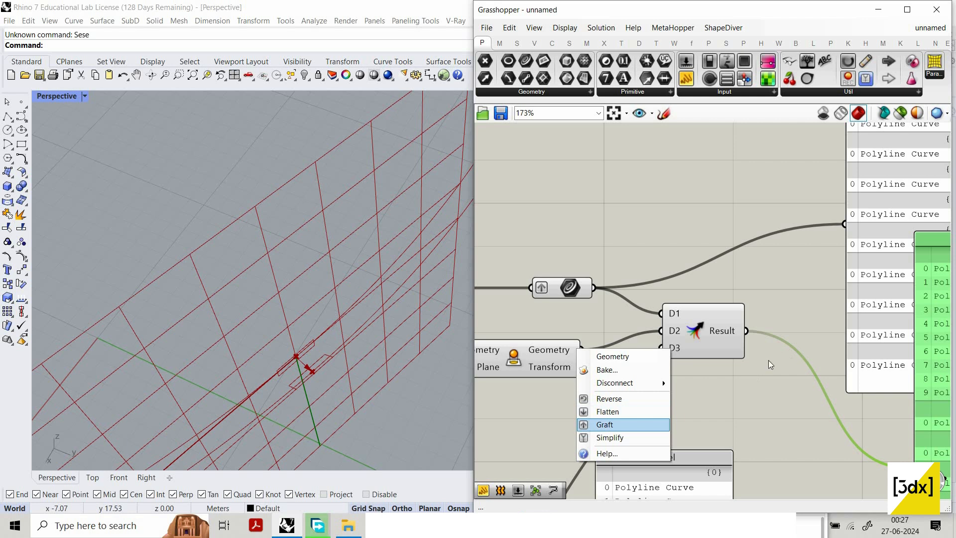
click(605, 424)
scroll(595, 409, down, 3)
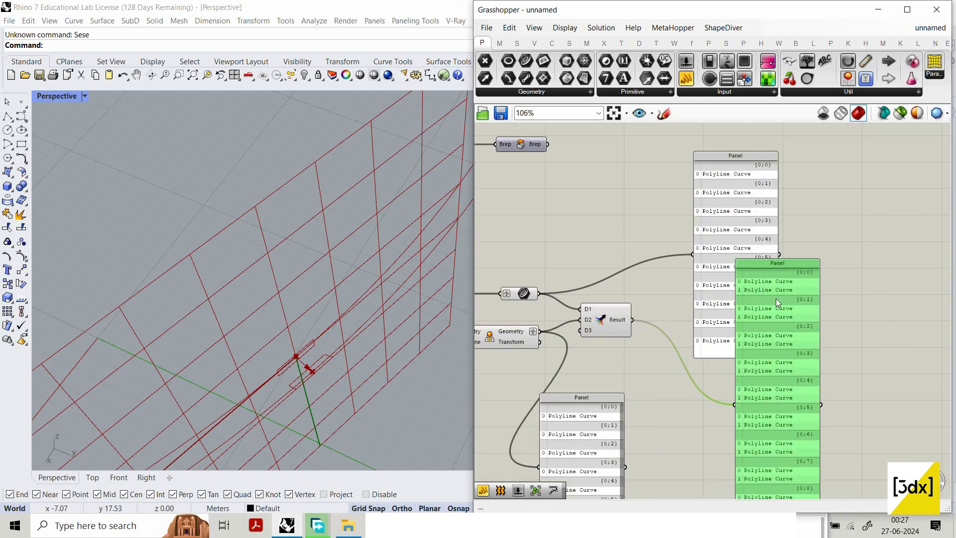
Step: Delete the Panels attached to the second Curve parameter, Project and Merge
scroll(775, 297, up, 3)
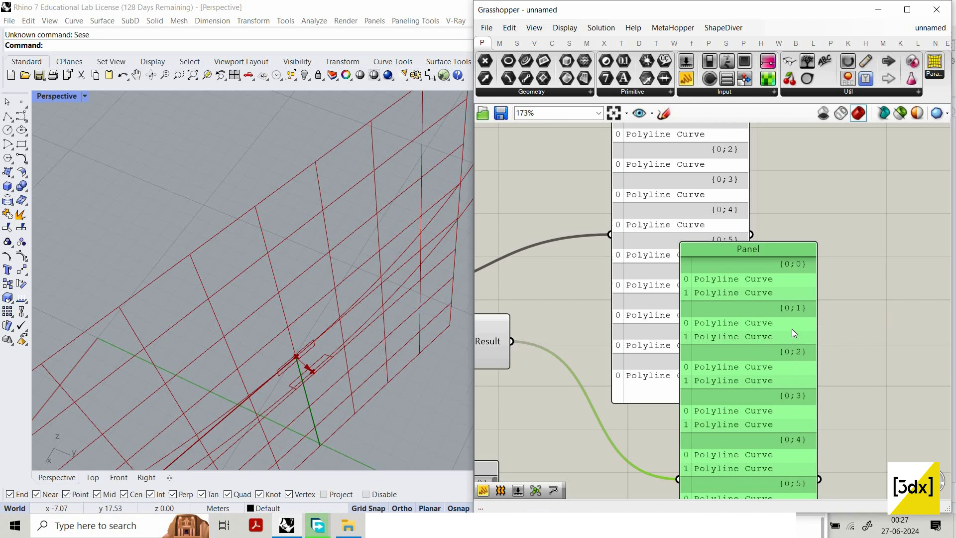
scroll(793, 332, down, 3)
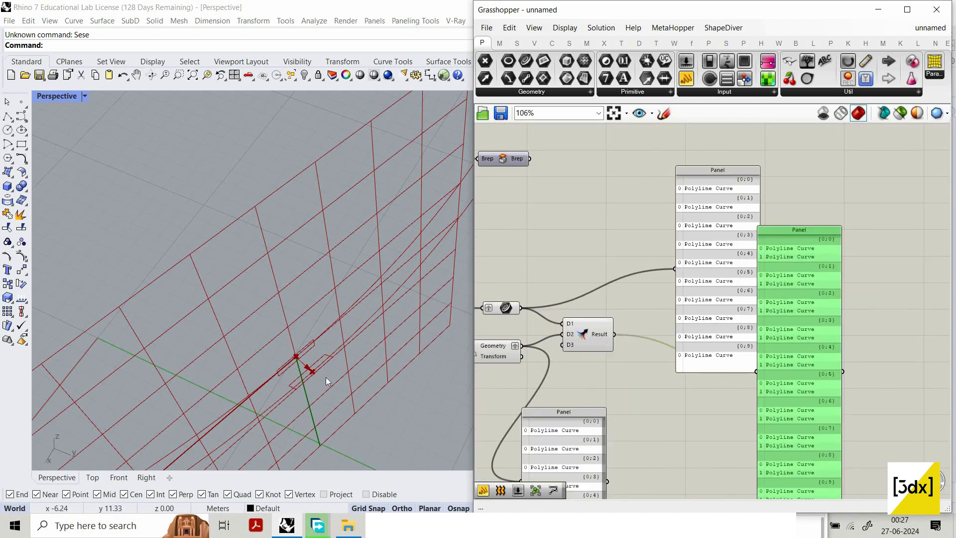
drag(870, 406, 650, 383)
key(Delete)
Step: Add a Loft component beside Merge and connect Merge's Result output to its Curves input
double_click(691, 352)
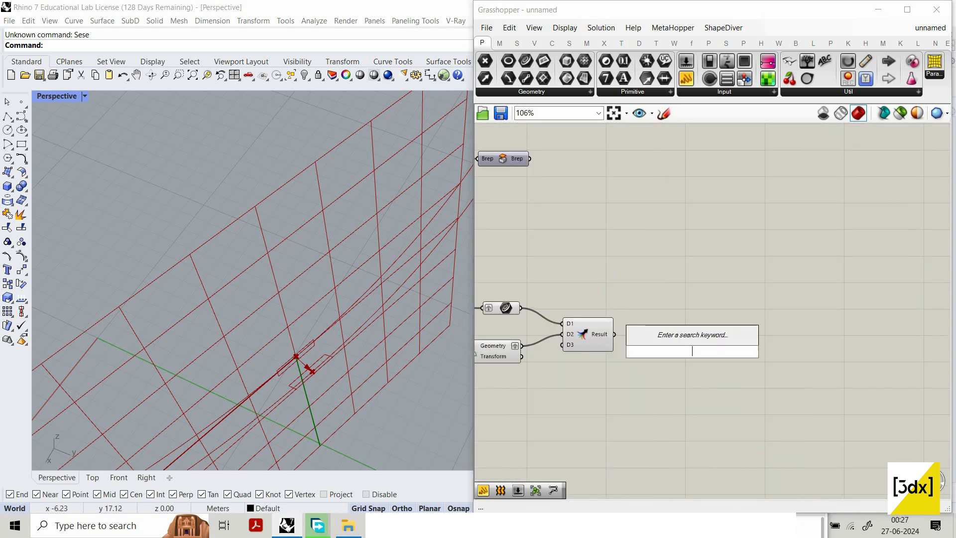
text(loft)
click(678, 338)
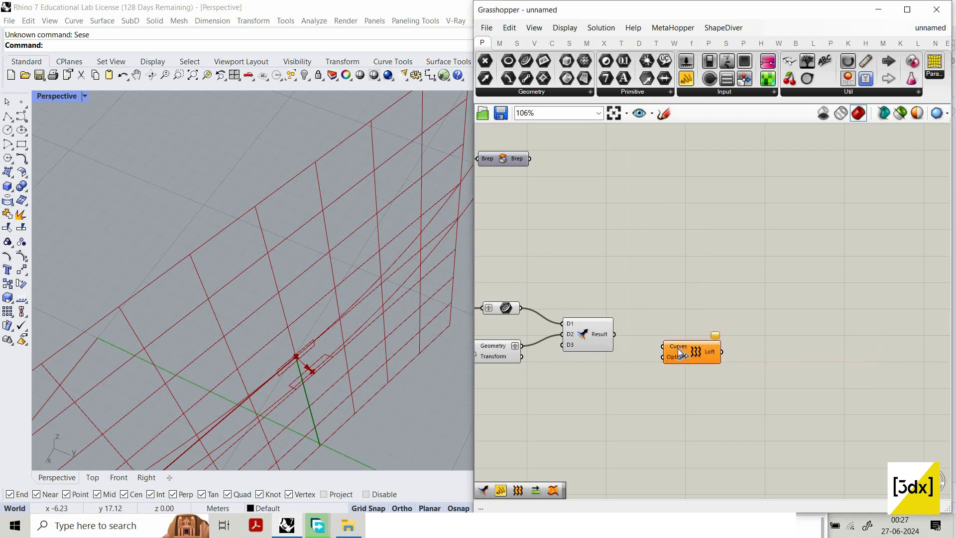
mouse_move(676, 348)
mouse_down()
mouse_move(608, 333)
mouse_move(687, 343)
mouse_up()
Step: Turn off the preview of the Curve parameters, Project, Merge and the upstream components feeding the new Loft
scroll(583, 274, down, 4)
right_drag(583, 273, 642, 301)
drag(660, 305, 539, 350)
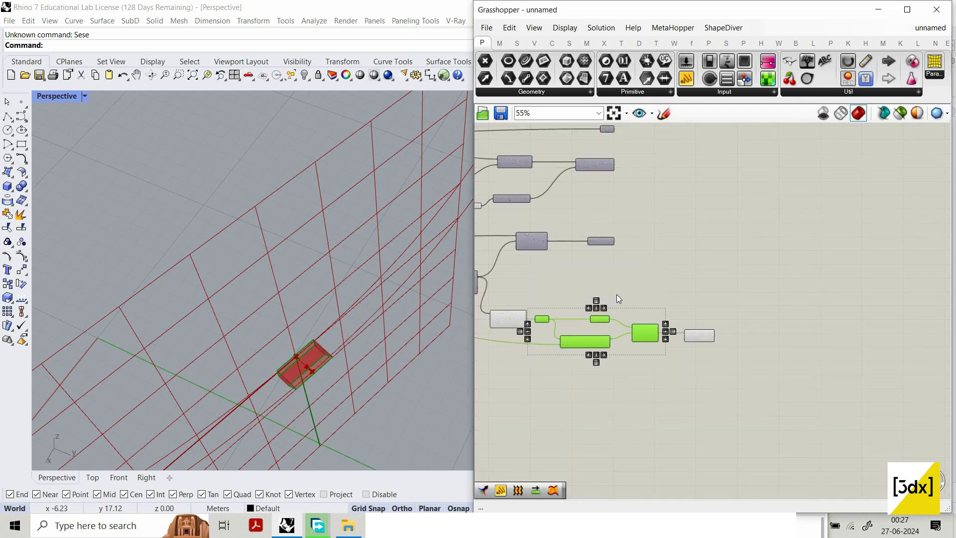
right_click(583, 274)
click(621, 320)
scroll(611, 308, down, 3)
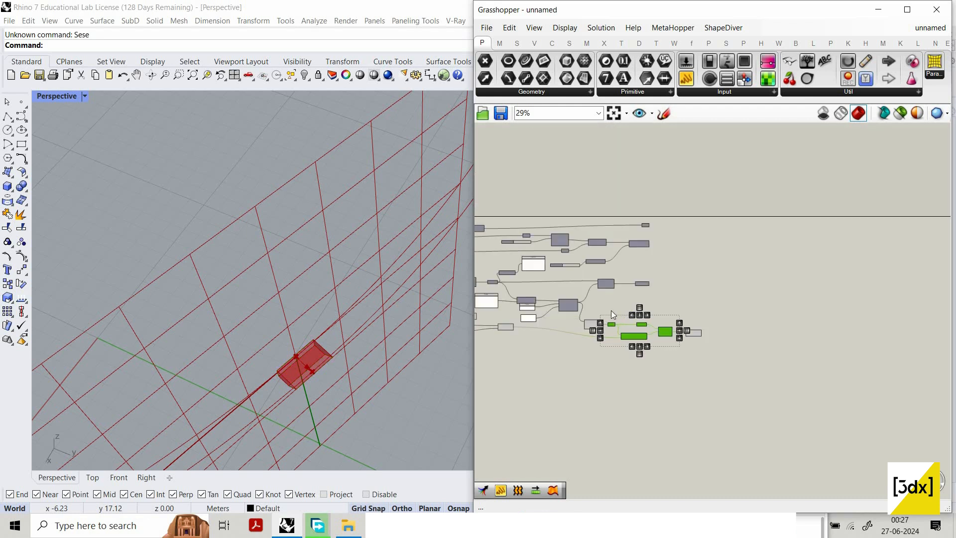
click(646, 328)
scroll(770, 343, up, 5)
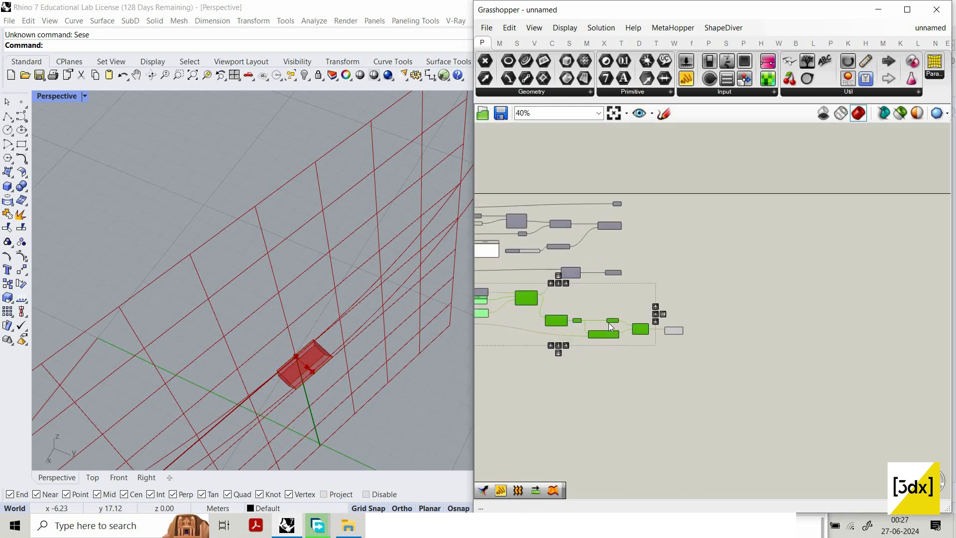
Step: Add a Brep parameter fed by the Loft output and place it level with the Loft component
scroll(742, 346, up, 3)
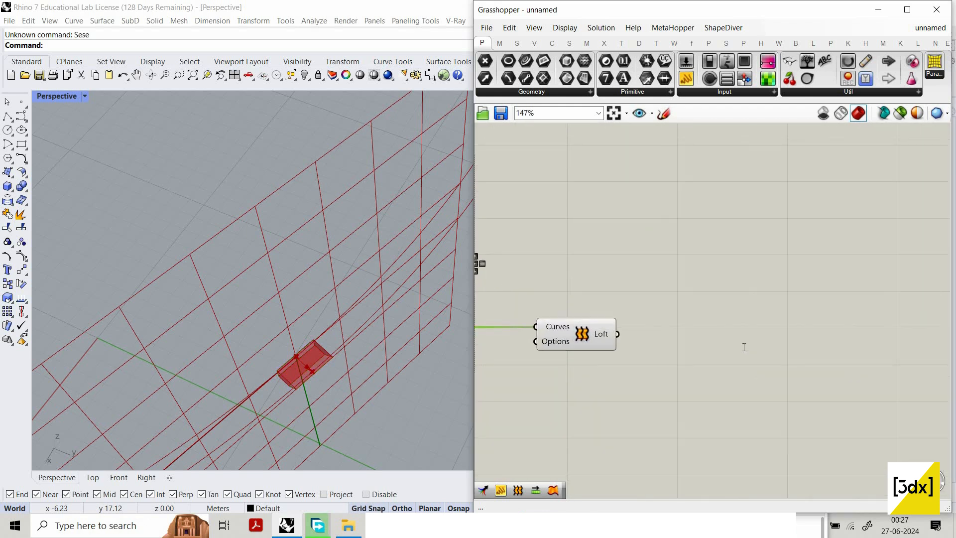
double_click(742, 347)
text(brep)
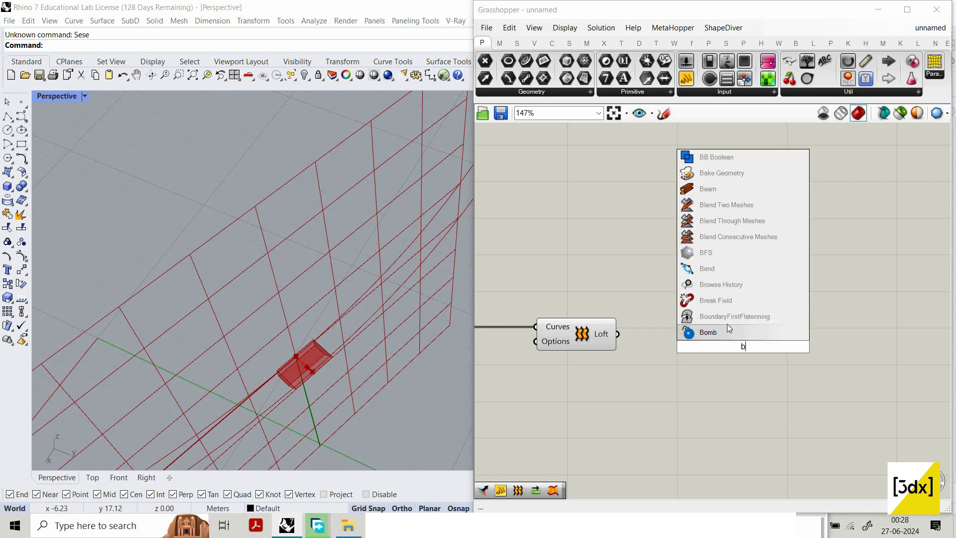
click(726, 301)
drag(722, 346, 618, 334)
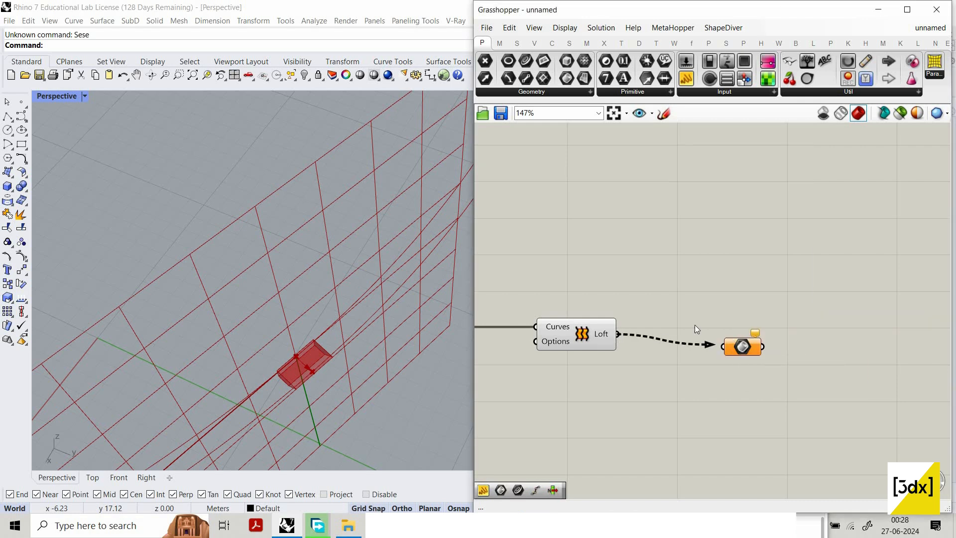
drag(740, 347, 693, 333)
Step: Turn off the preview of the new Loft component
click(582, 328)
right_click(577, 269)
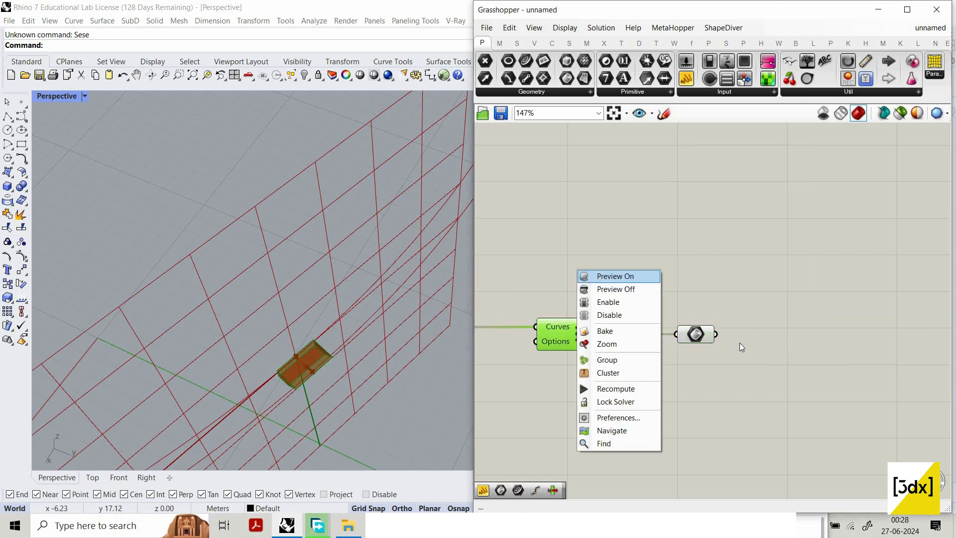
click(612, 292)
scroll(739, 343, down, 4)
scroll(755, 340, up, 4)
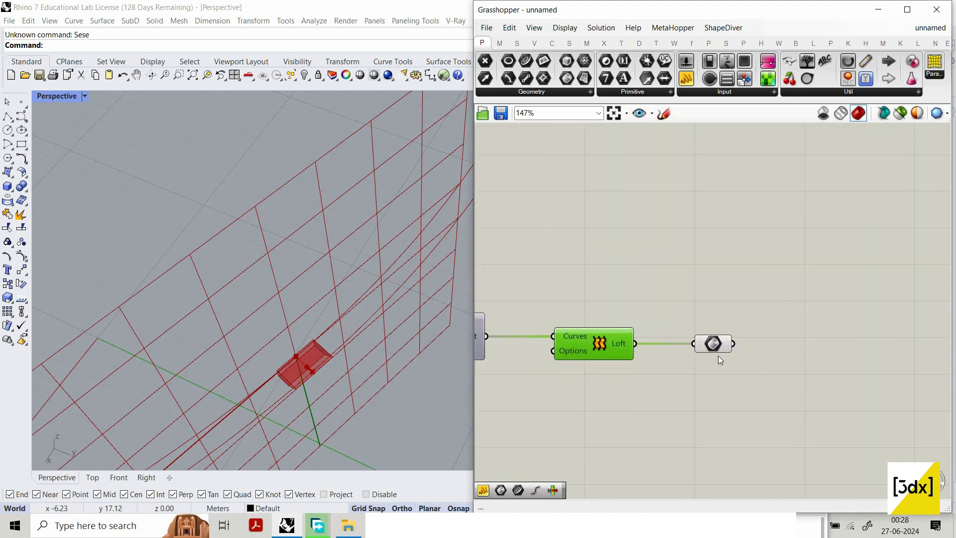
Step: Move the Brep parameter aside and insert a Cap Holes component between the Loft and the Brep parameter
drag(713, 344, 758, 291)
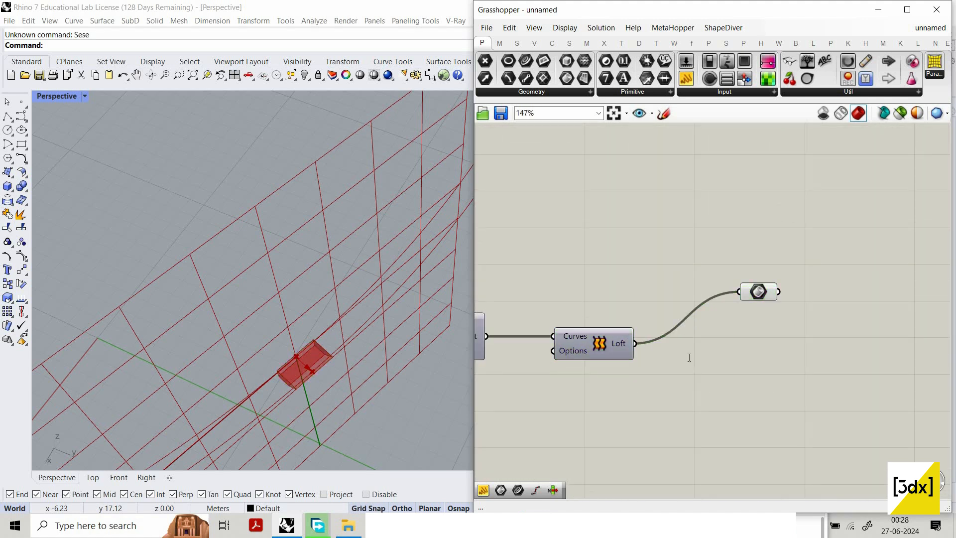
double_click(689, 342)
text(cap)
key(Return)
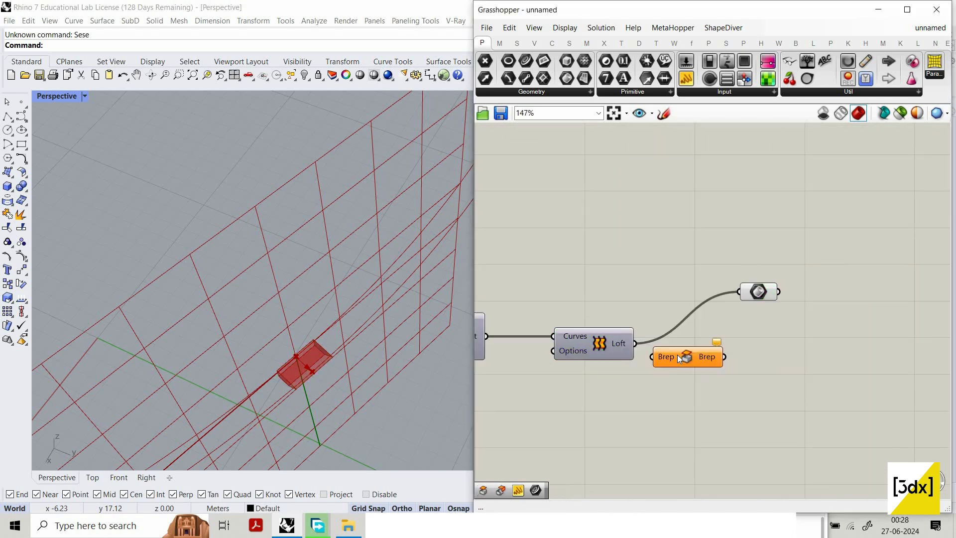
drag(634, 344, 651, 356)
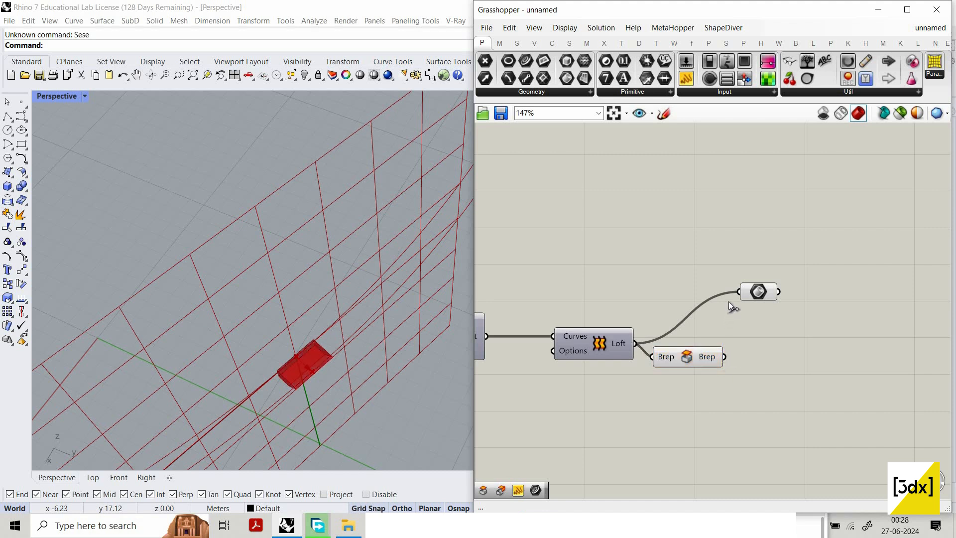
drag(724, 356, 739, 292)
Step: Turn off the preview of the Loft and Cap Holes components and move the Brep parameter further along
drag(694, 381, 566, 279)
right_click(623, 277)
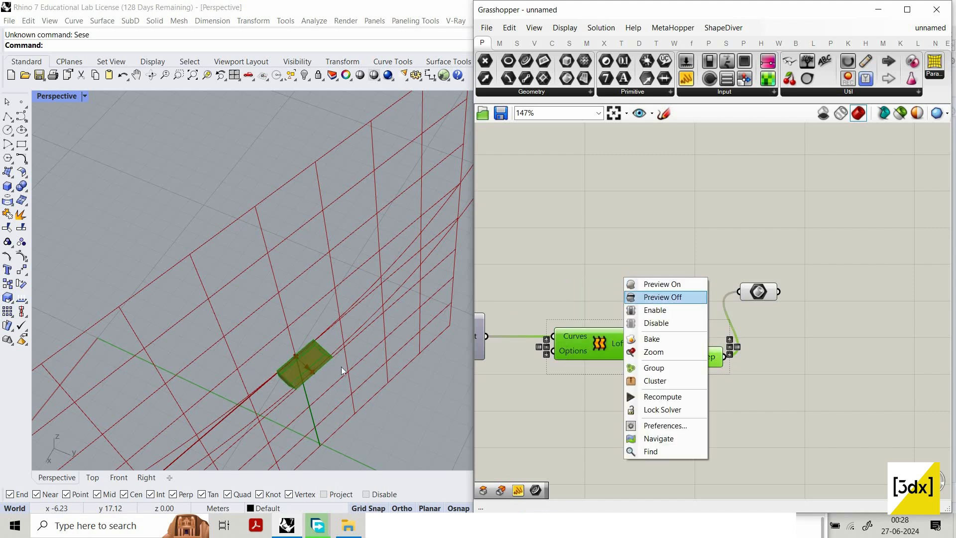
click(670, 302)
scroll(732, 320, down, 3)
drag(730, 316, 762, 343)
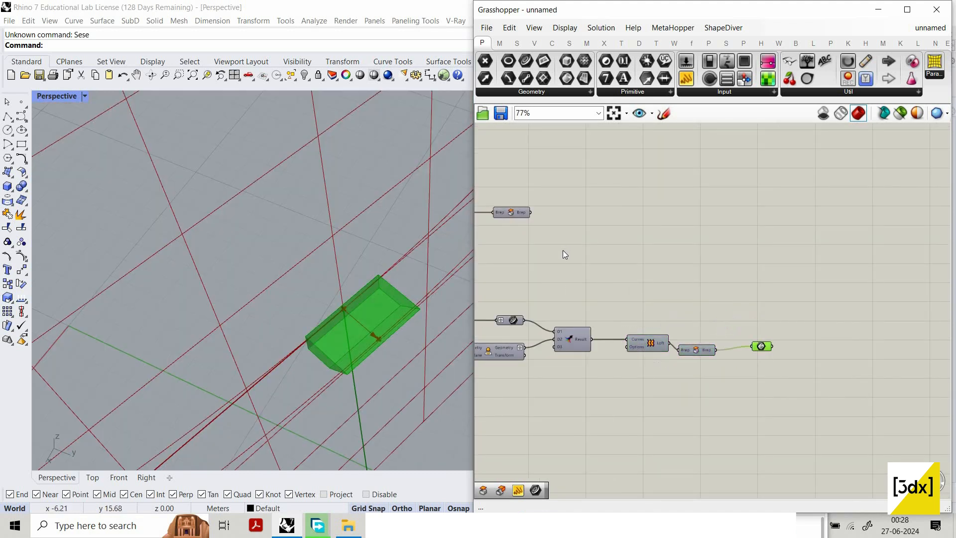
Step: Select the ribs' Cap Holes component and examine how the new capped lofts meet the tops of the ribs
scroll(601, 220, down, 2)
scroll(601, 220, up, 2)
drag(583, 277, 595, 262)
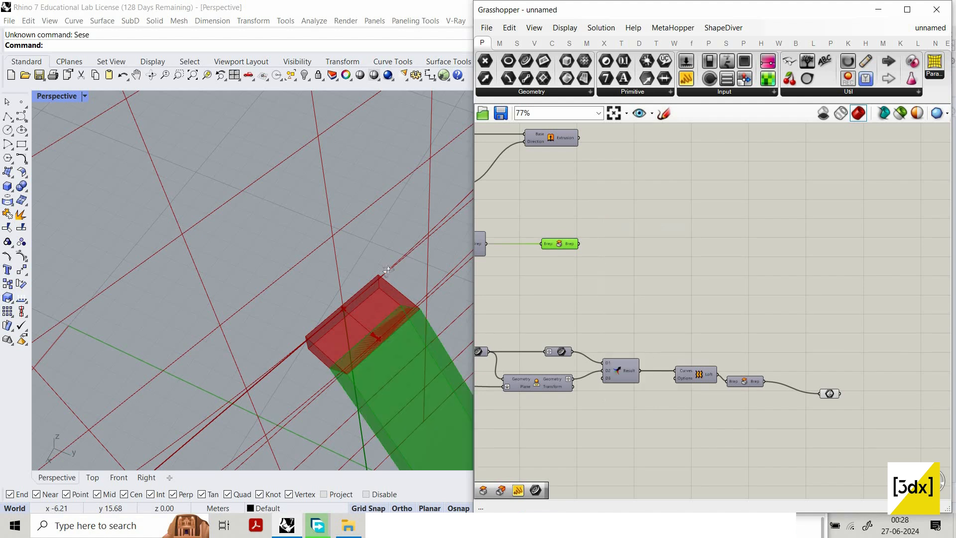
scroll(370, 263, down, 8)
right_drag(366, 266, 336, 174)
scroll(368, 210, down, 8)
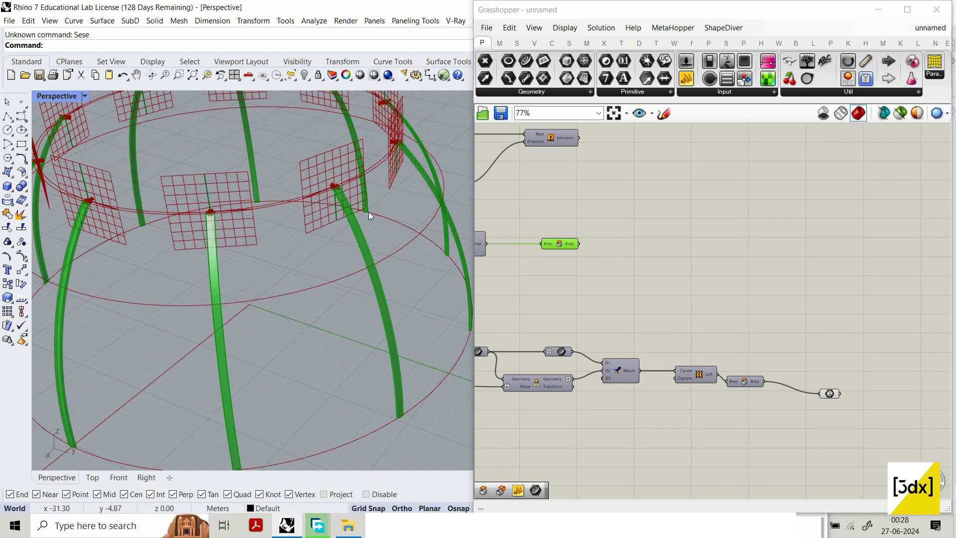
scroll(333, 196, up, 12)
scroll(753, 351, down, 5)
Step: Turn off the preview of the helper components that generate the rib-end planes, rectangles and guide curves
click(733, 397)
drag(708, 357, 488, 310)
scroll(791, 363, down, 3)
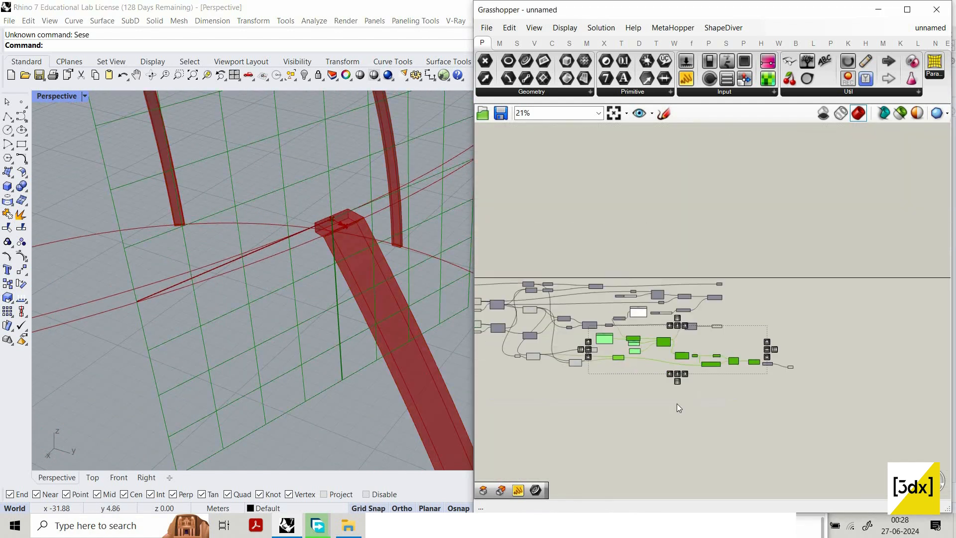
scroll(650, 357, up, 2)
scroll(737, 391, down, 3)
shift+drag(668, 415, 559, 273)
middle_click(565, 265)
click(604, 285)
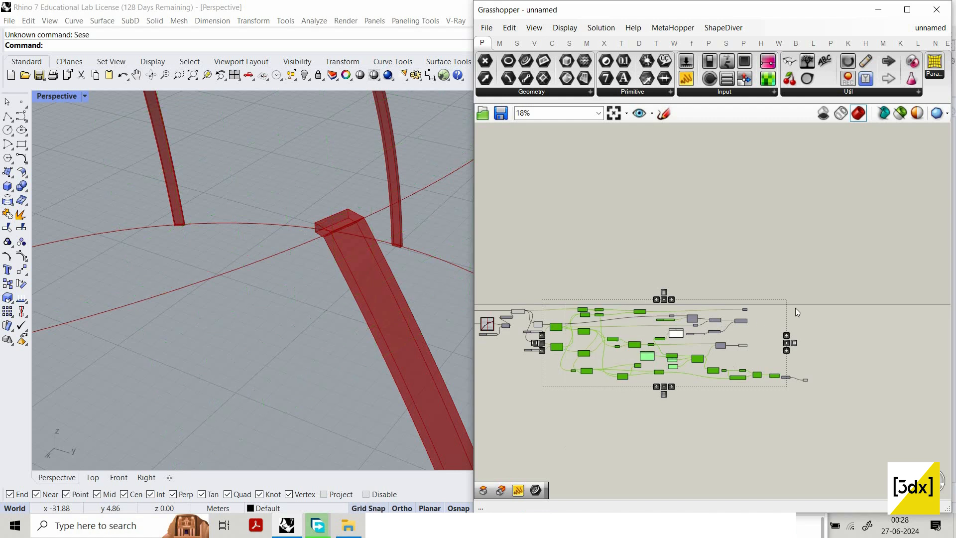
Step: Turn on the preview of the final Brep parameter, the Extrude component and the ribs' Cap Holes component
scroll(752, 367, up, 6)
click(709, 207)
drag(797, 211, 704, 375)
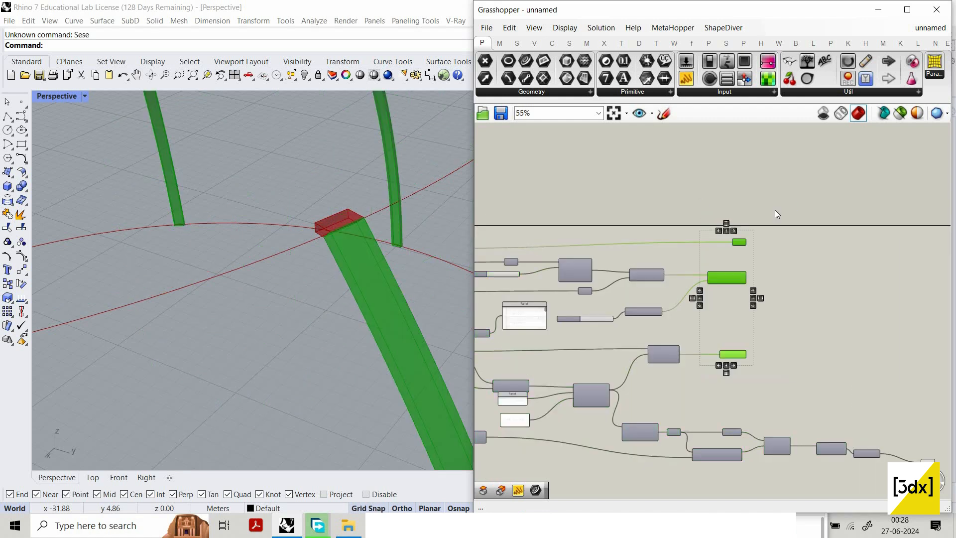
middle_click(775, 210)
click(774, 218)
scroll(334, 266, down, 5)
scroll(283, 276, up, 5)
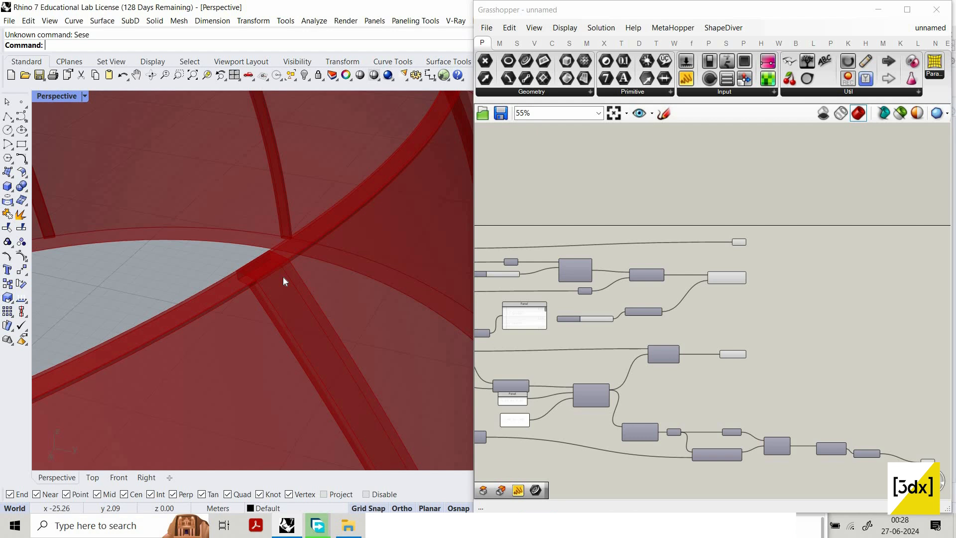
right_drag(268, 276, 274, 224)
scroll(335, 202, down, 5)
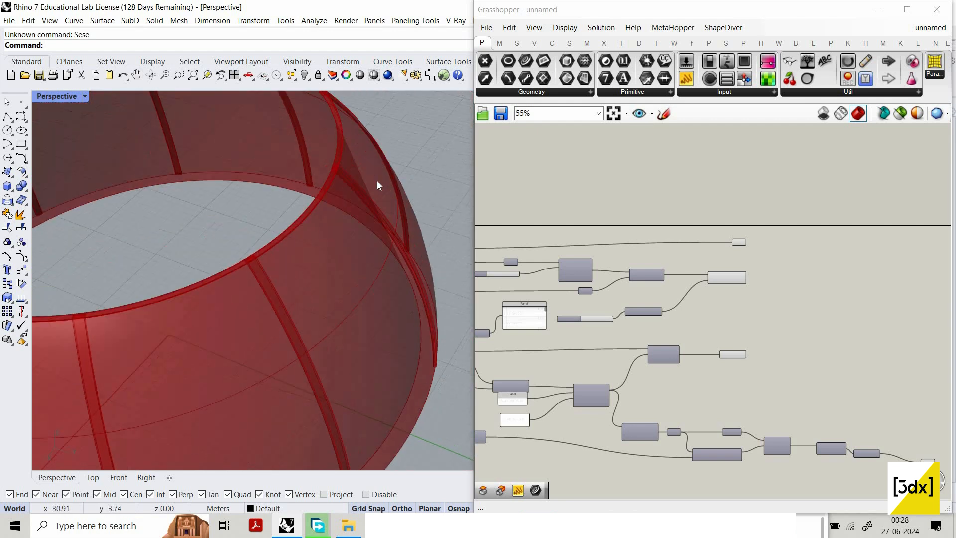
Step: Align the lofted Brep parameter with its Cap Holes component and select the rib-end components to check their pieces on the ring
click(769, 404)
scroll(770, 404, up, 3)
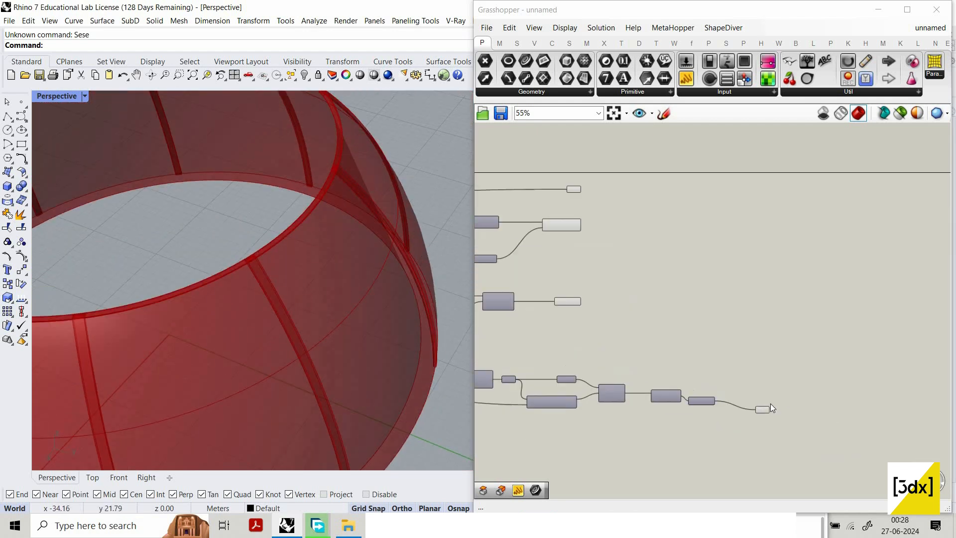
drag(759, 415, 760, 404)
scroll(846, 397, down, 3)
drag(825, 410, 531, 345)
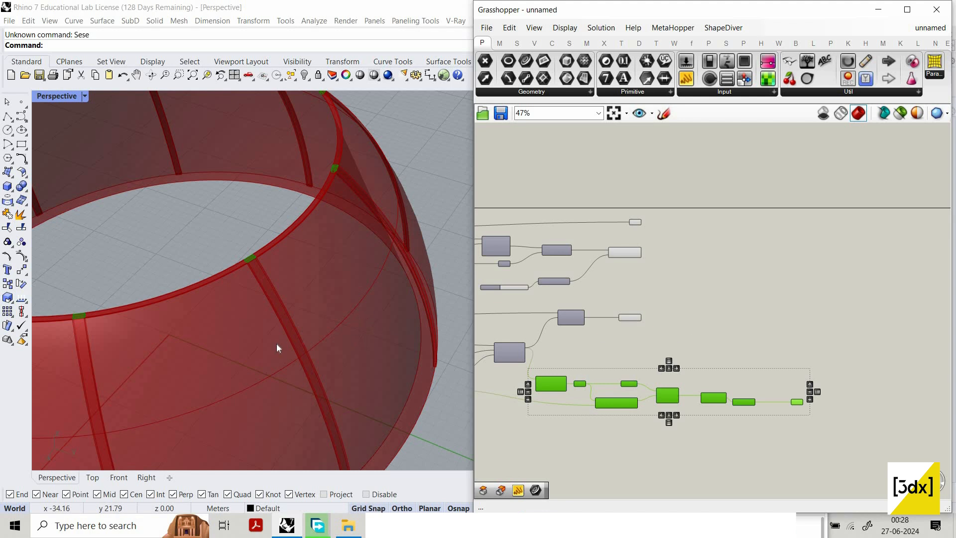
scroll(277, 343, down, 7)
scroll(110, 301, up, 4)
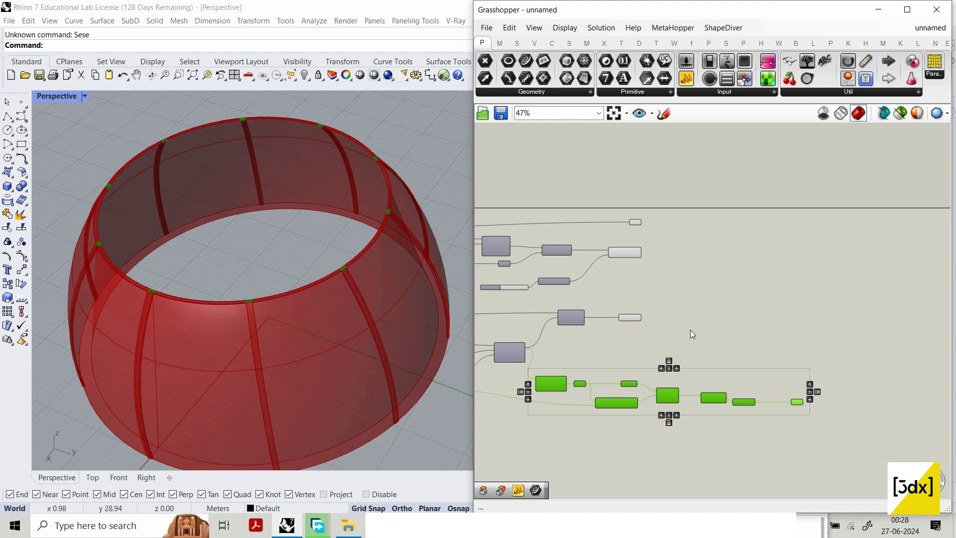
click(799, 386)
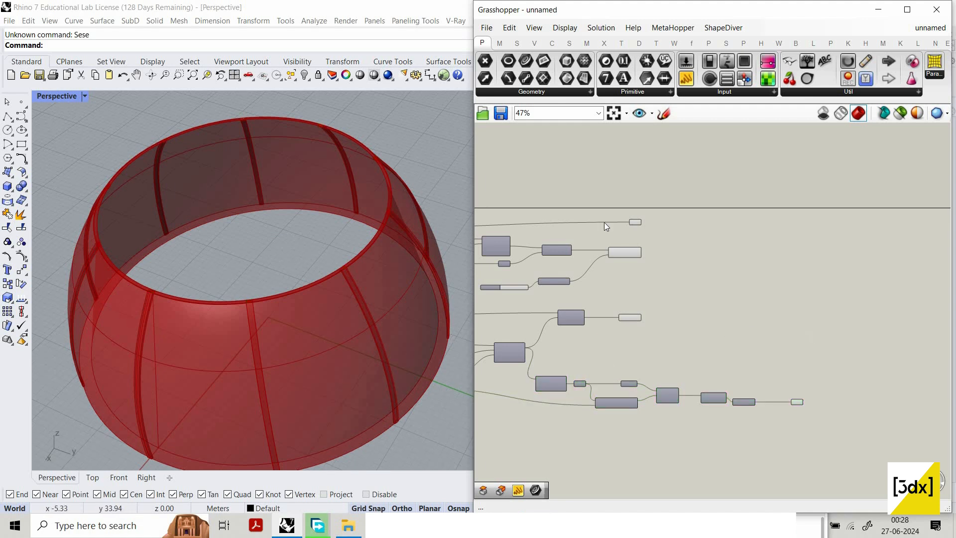
Step: Turn off the preview of the surface, upper ring, rib and rib-end components
right_click(712, 241)
click(758, 259)
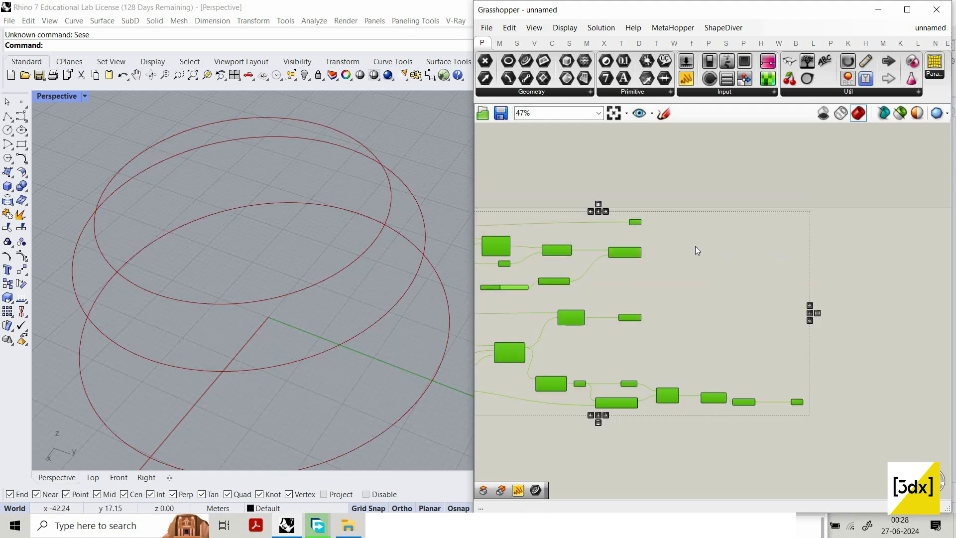
middle_click(715, 321)
click(728, 330)
scroll(750, 300, down, 6)
scroll(746, 309, up, 3)
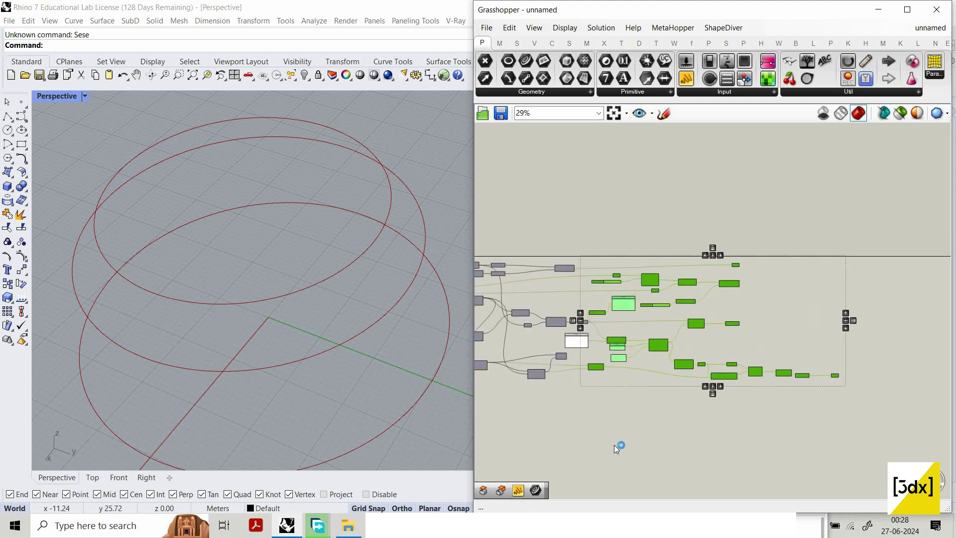
Step: Add a List Item component below the existing List Item and curve offset components
scroll(633, 372, down, 2)
scroll(633, 372, up, 2)
right_drag(633, 371, 797, 328)
scroll(661, 416, up, 5)
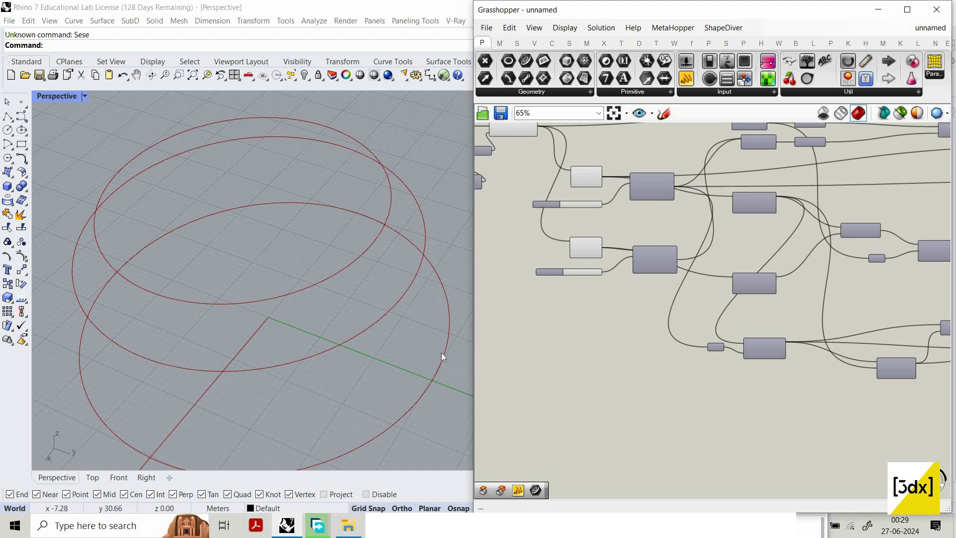
scroll(642, 294, down, 4)
scroll(673, 224, up, 8)
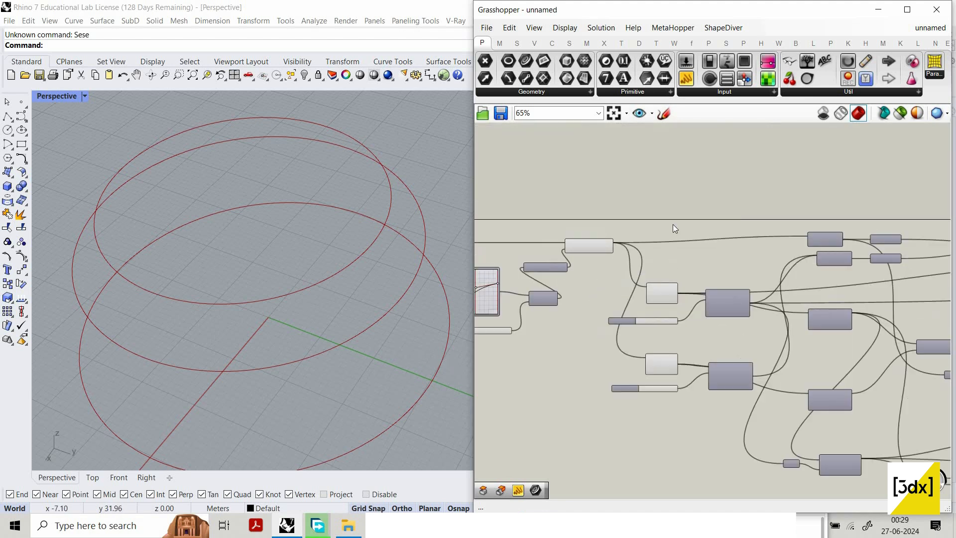
scroll(685, 231, down, 6)
scroll(704, 404, up, 5)
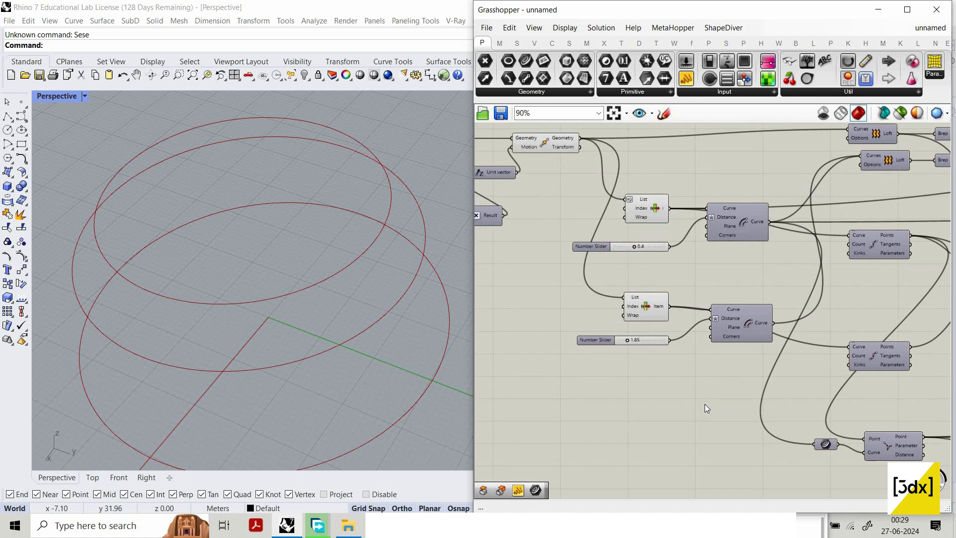
text(list)
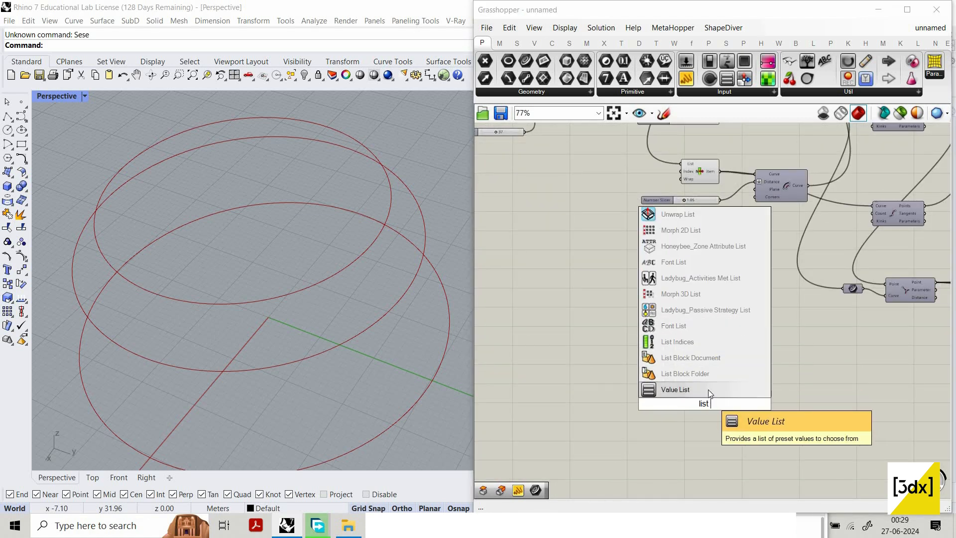
text( ite)
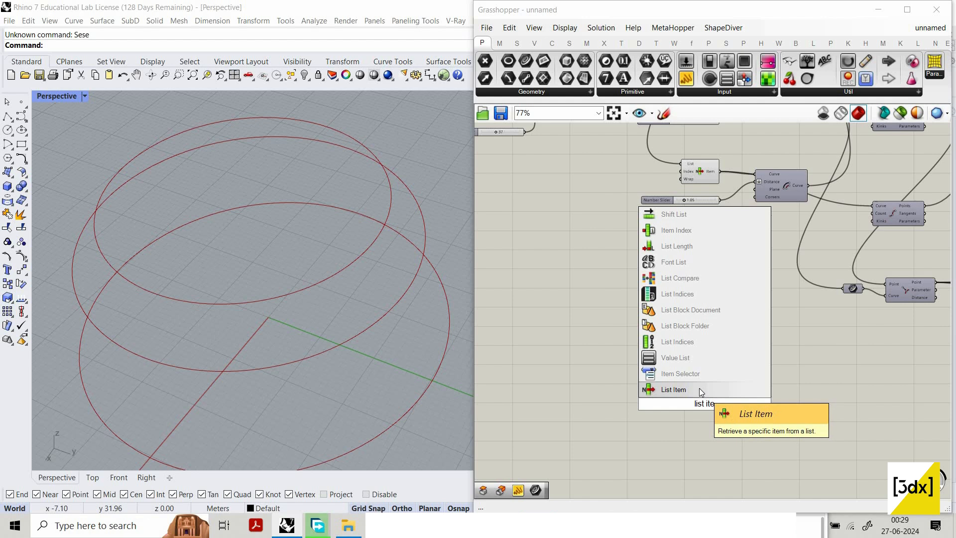
click(699, 389)
Step: Connect the Move component's Geometry output to the List input of the new List Item component
scroll(658, 242, down, 3)
scroll(675, 166, up, 5)
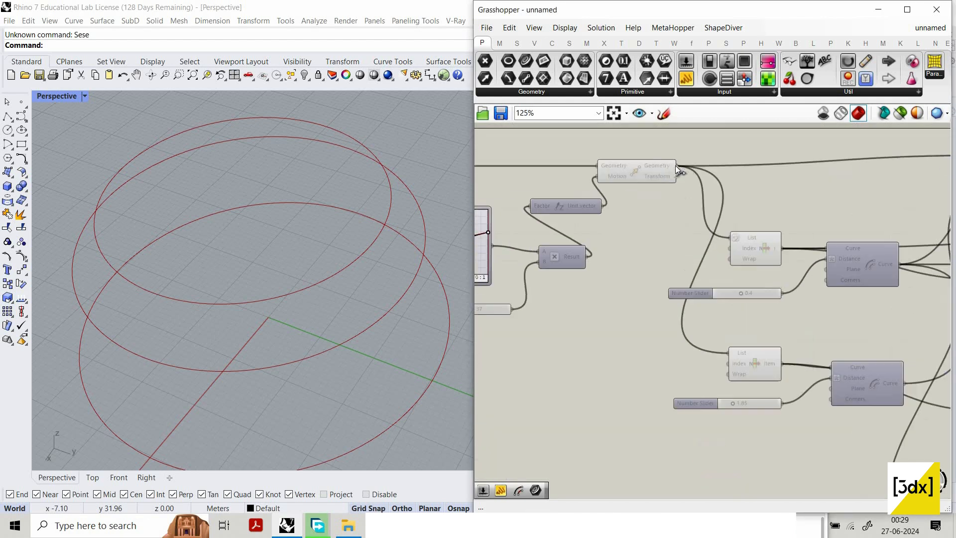
scroll(699, 467, down, 3)
drag(700, 466, 716, 483)
scroll(710, 488, up, 3)
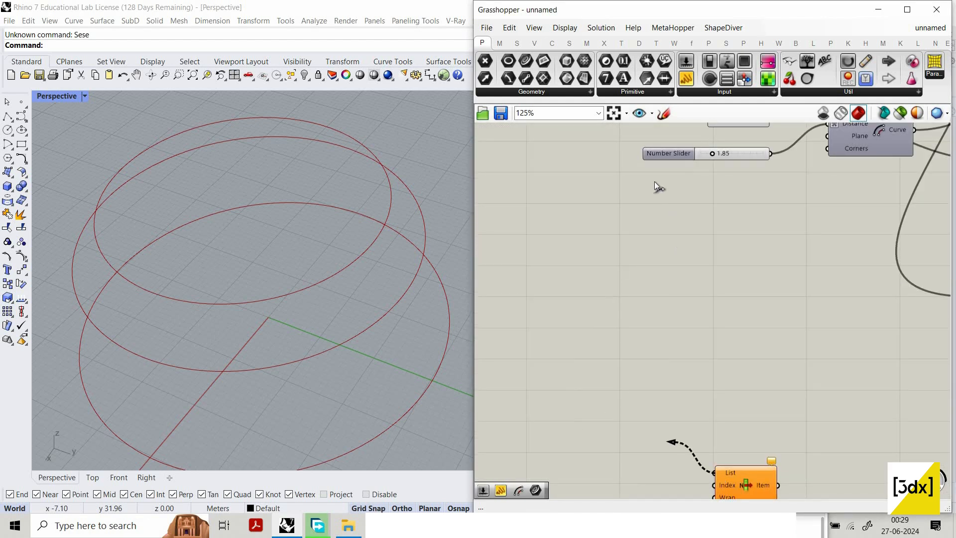
scroll(656, 191, down, 4)
scroll(659, 193, down, 2)
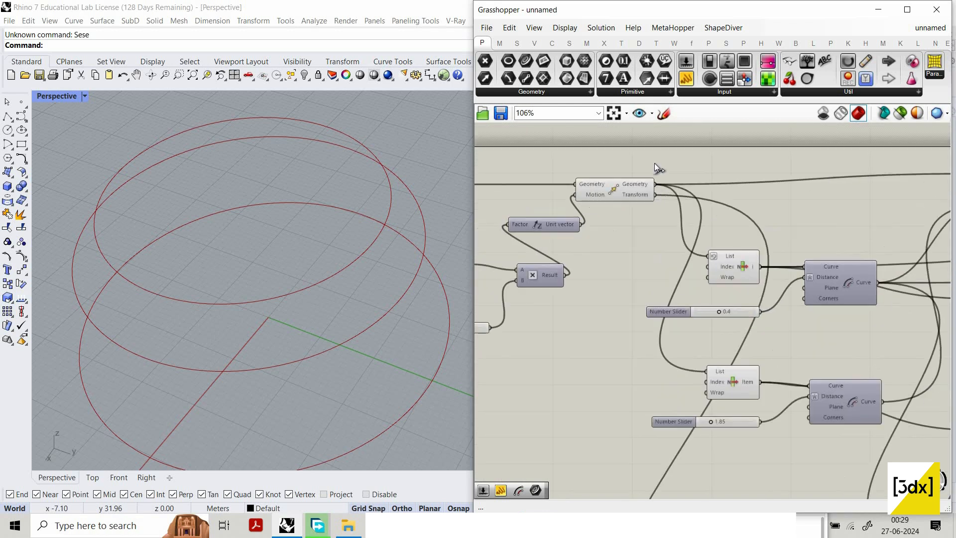
scroll(655, 170, up, 4)
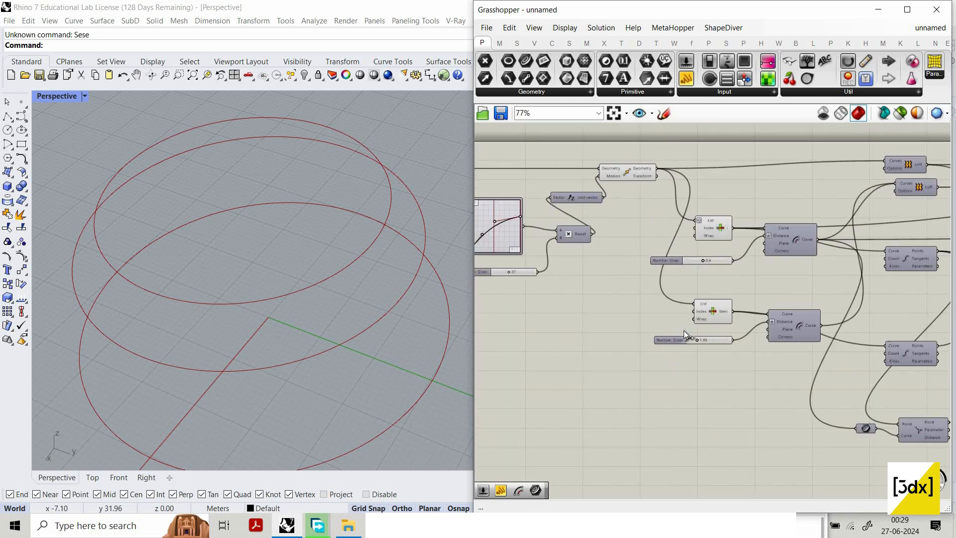
scroll(656, 170, down, 1)
scroll(657, 170, down, 4)
drag(656, 170, 672, 315)
scroll(672, 318, up, 4)
scroll(673, 318, up, 5)
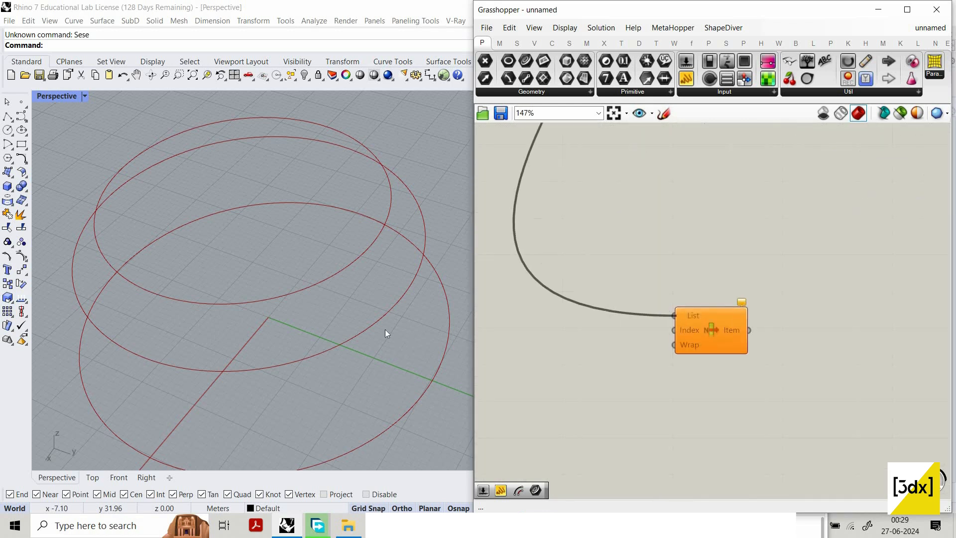
Step: Add a number slider with the value 1 and connect it to the new List Item's Index input
click(712, 331)
scroll(677, 312, up, 3)
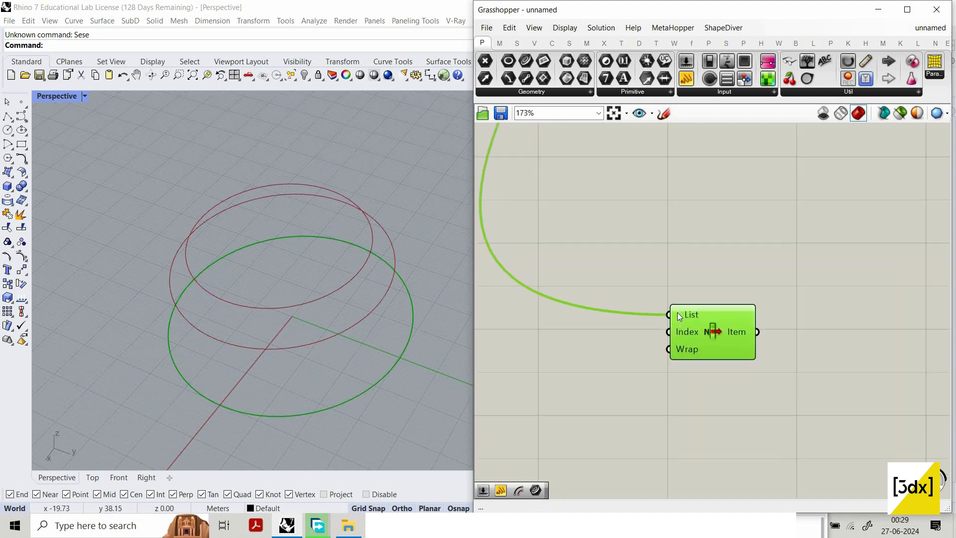
right_click(677, 312)
click(390, 343)
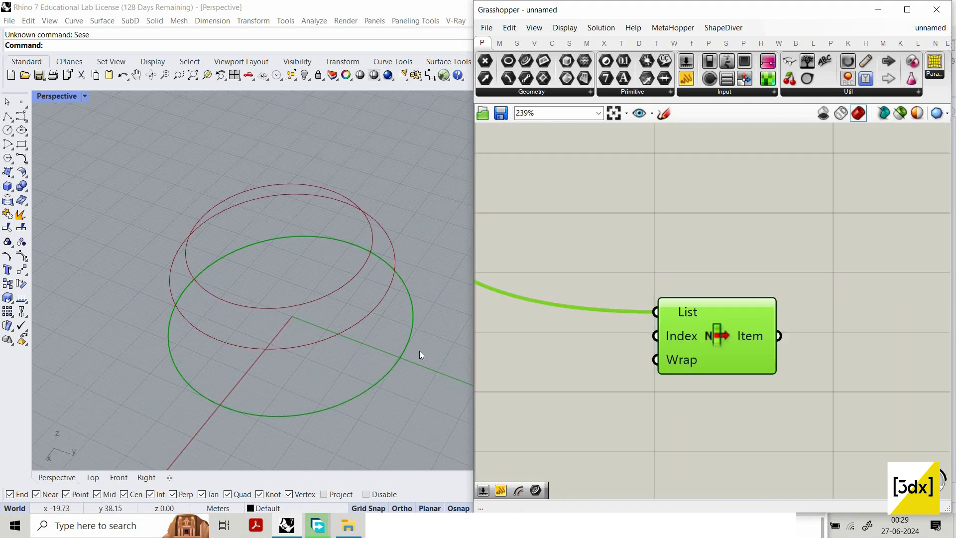
click(552, 348)
double_click(547, 346)
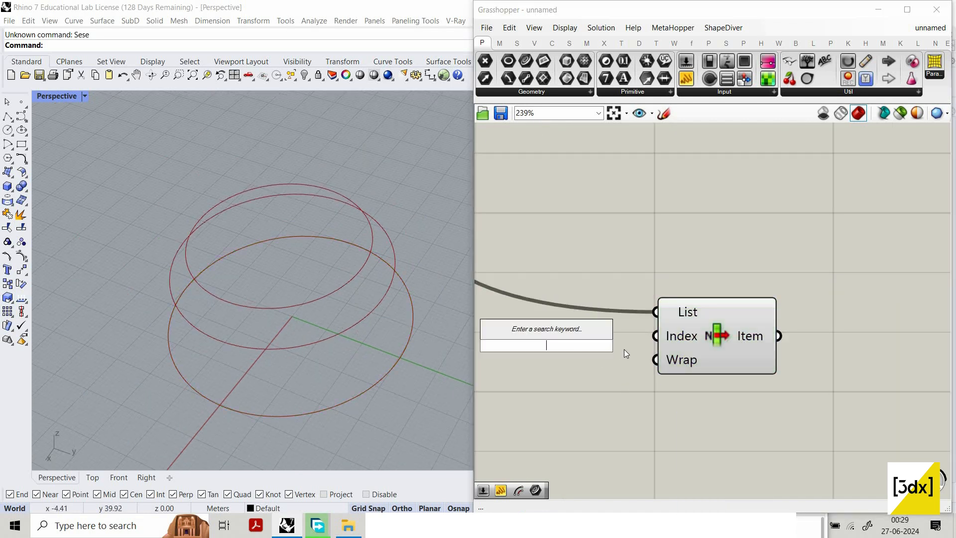
text(1)
key(Return)
drag(623, 346, 655, 335)
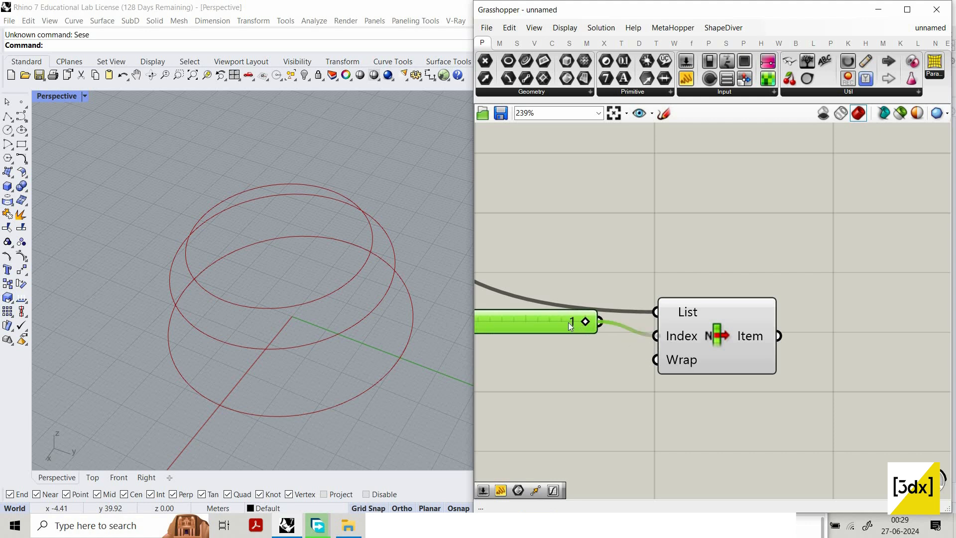
Step: Add the -1 and +1 outputs to the new List Item component
scroll(720, 263, up, 4)
scroll(711, 262, up, 1)
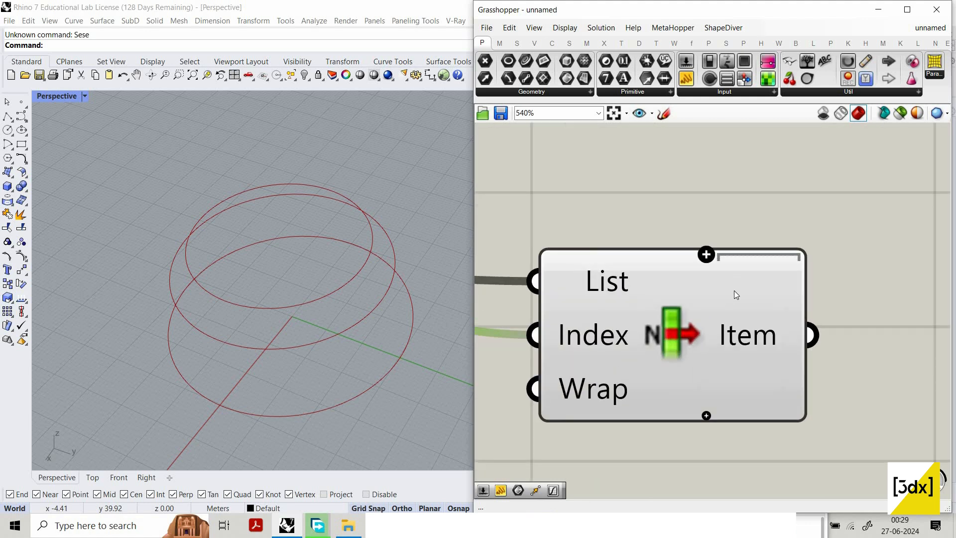
click(733, 291)
click(673, 299)
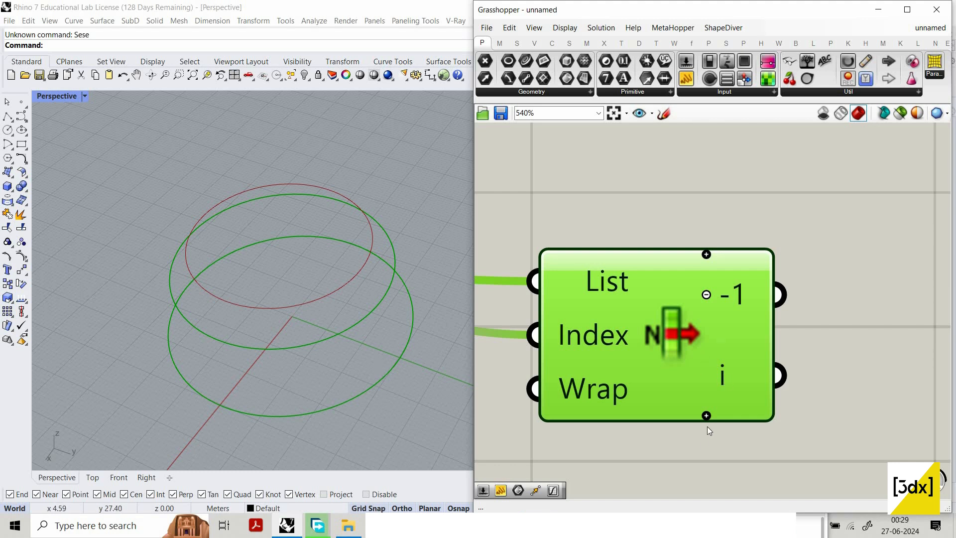
scroll(707, 423, up, 2)
click(706, 406)
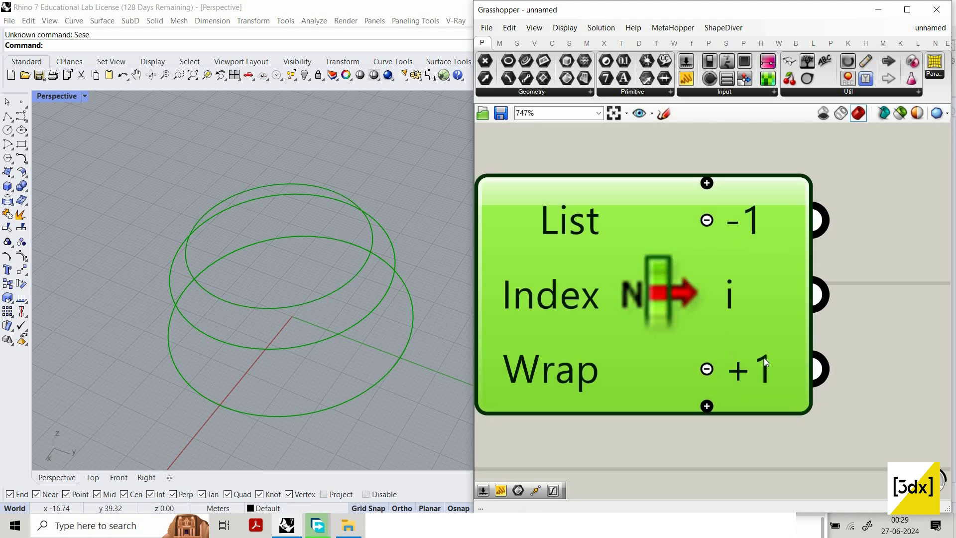
scroll(865, 345, down, 4)
click(864, 345)
Step: Undo the addition of the -1 and +1 outputs on the List Item component
key(ctrl+z)
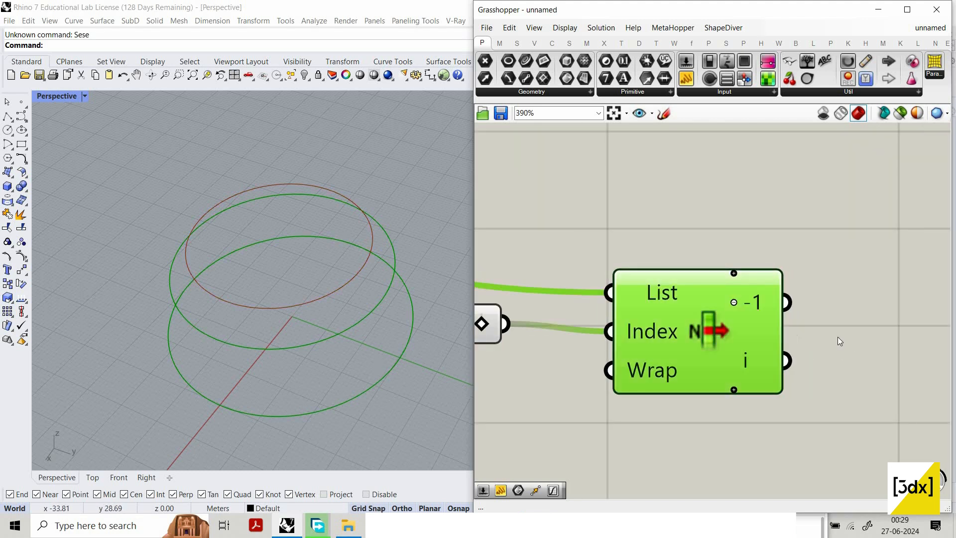
key(ctrl+z)
click(700, 367)
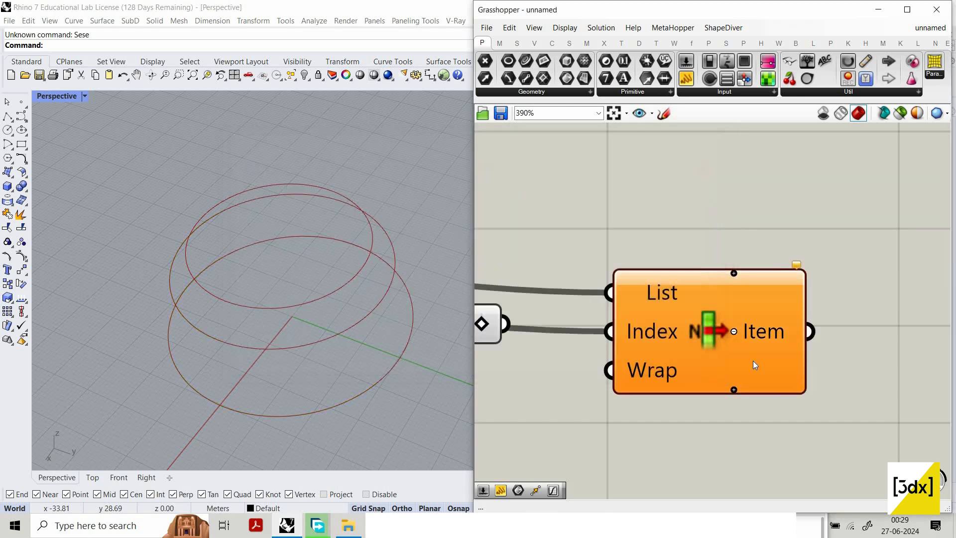
Step: Reconnect the List Item's List input to the Geometry output of the Move component
scroll(799, 383, down, 5)
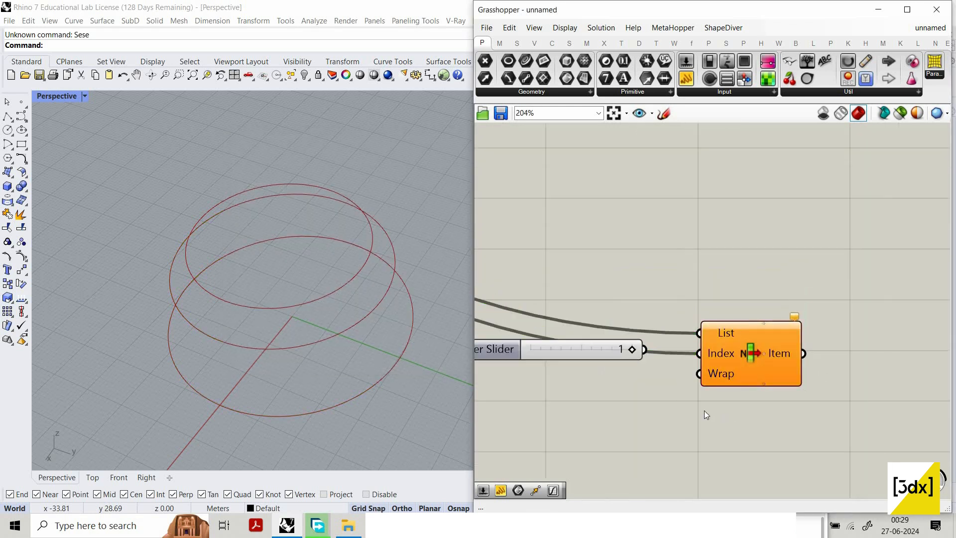
scroll(662, 377, up, 4)
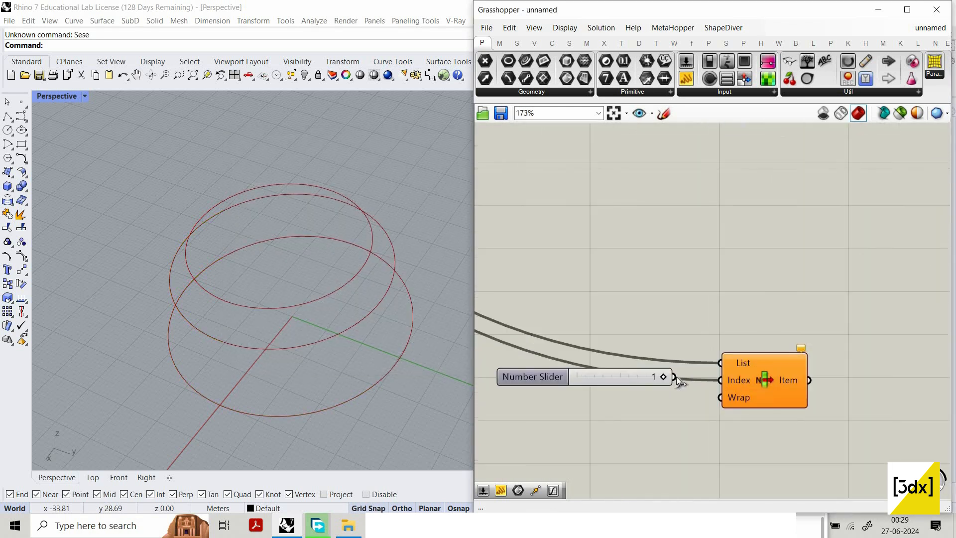
click(795, 382)
scroll(598, 228, down, 6)
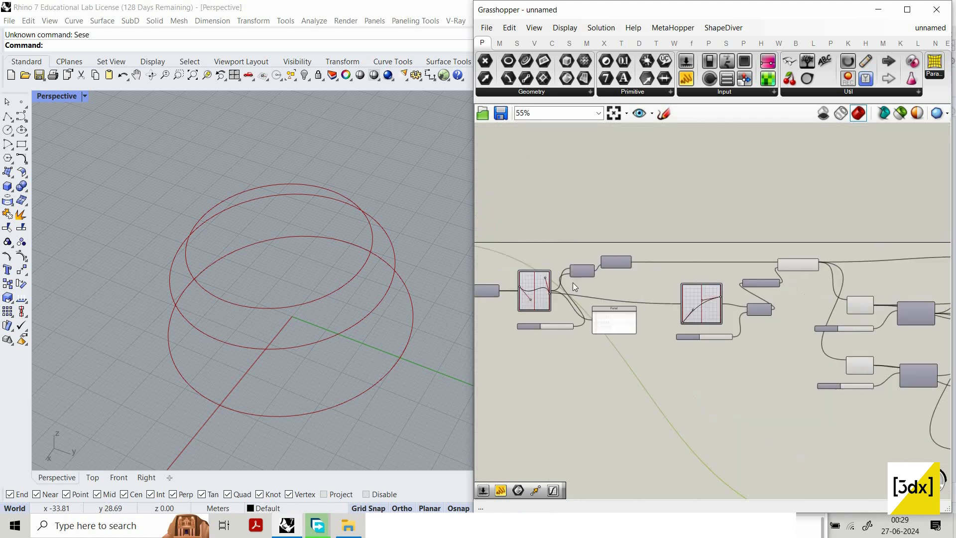
scroll(657, 310, up, 4)
right_drag(901, 483, 596, 307)
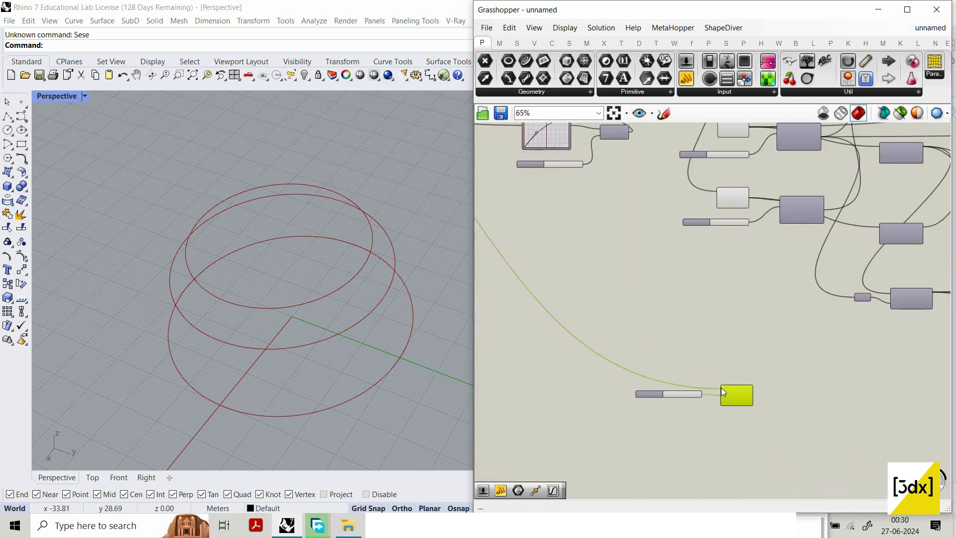
scroll(706, 236, down, 3)
scroll(706, 236, up, 5)
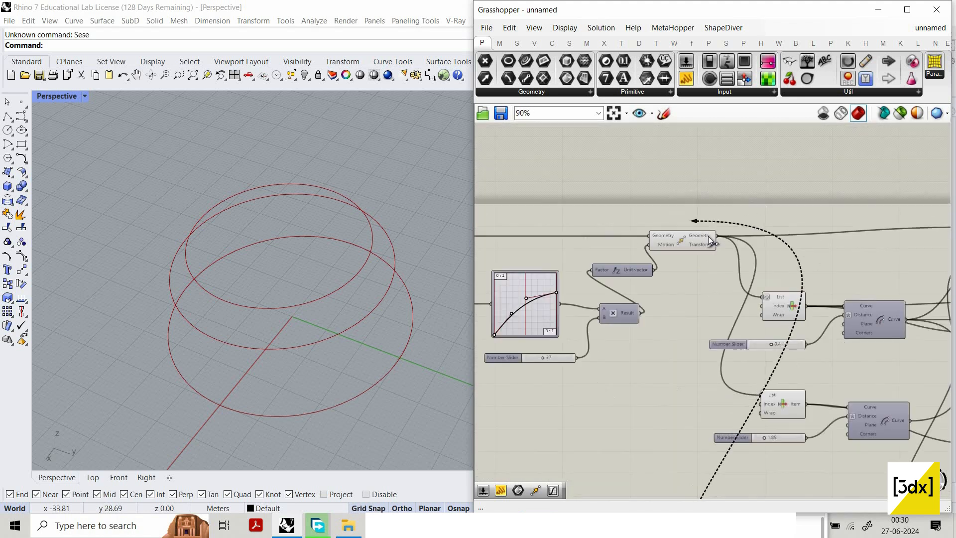
scroll(780, 479, down, 5)
scroll(709, 398, up, 7)
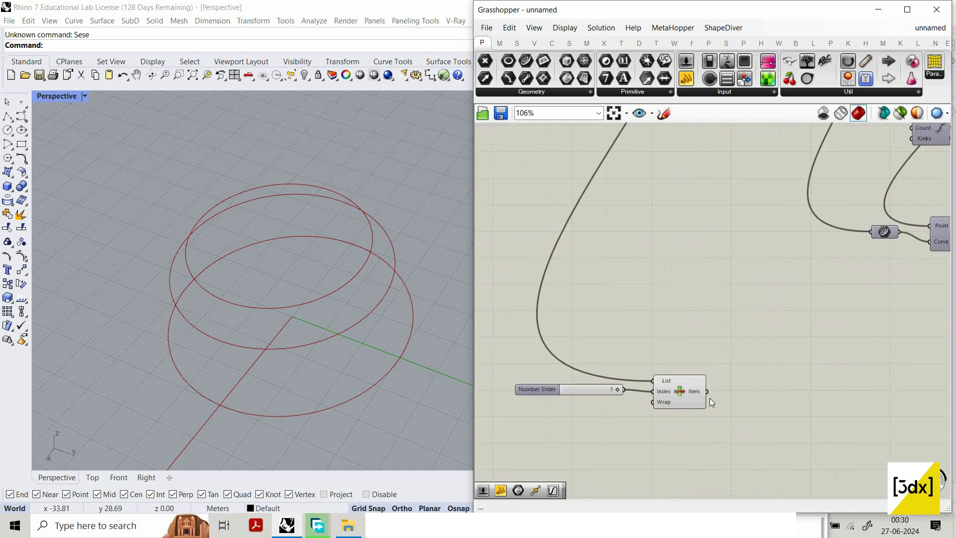
Step: Delete the new List Item component together with its index number slider
click(691, 398)
scroll(560, 380, up, 3)
click(572, 388)
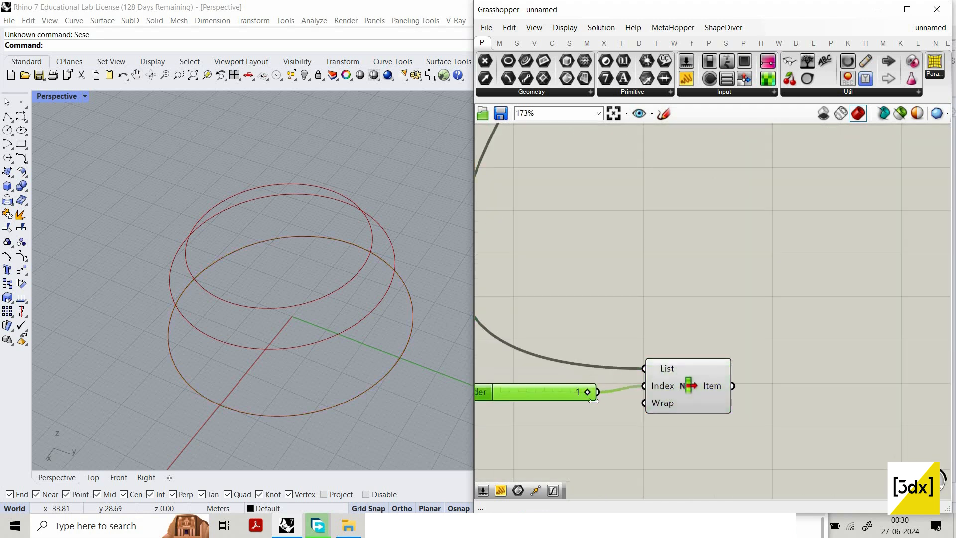
scroll(647, 413, up, 1)
drag(599, 416, 576, 401)
drag(756, 475, 611, 356)
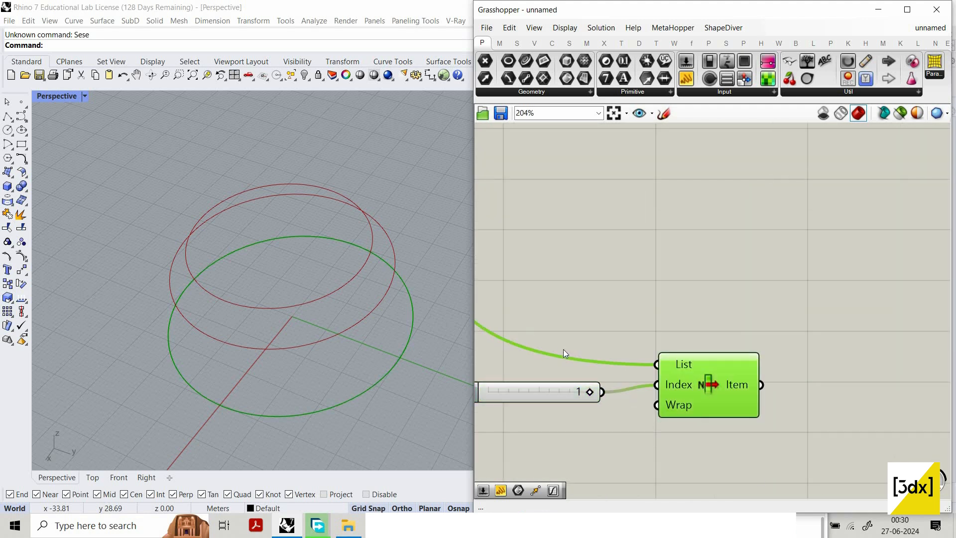
drag(760, 451, 535, 325)
key(Delete)
Step: Add a fresh List Item component below the offset components and feed its List input from the Move component's Geometry output
double_click(578, 366)
text(li)
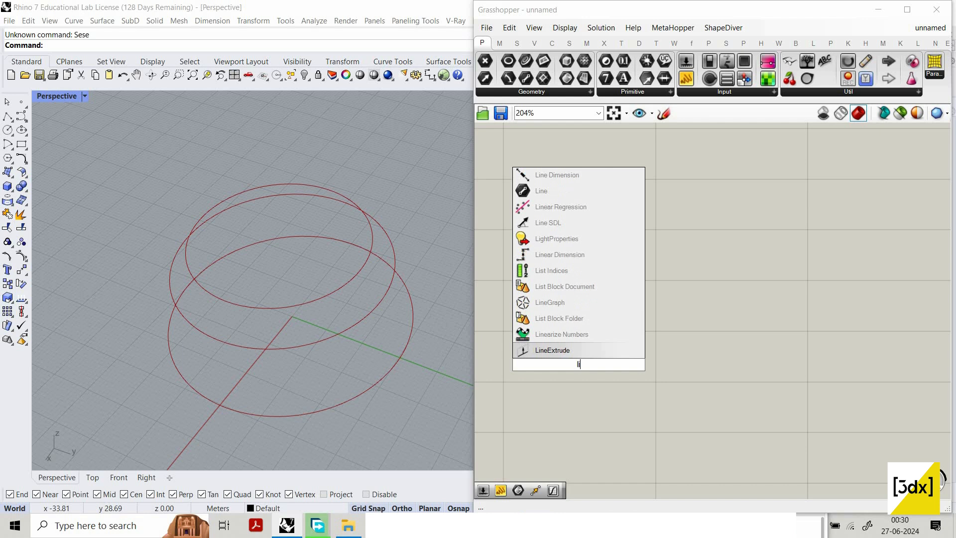
text(st ite)
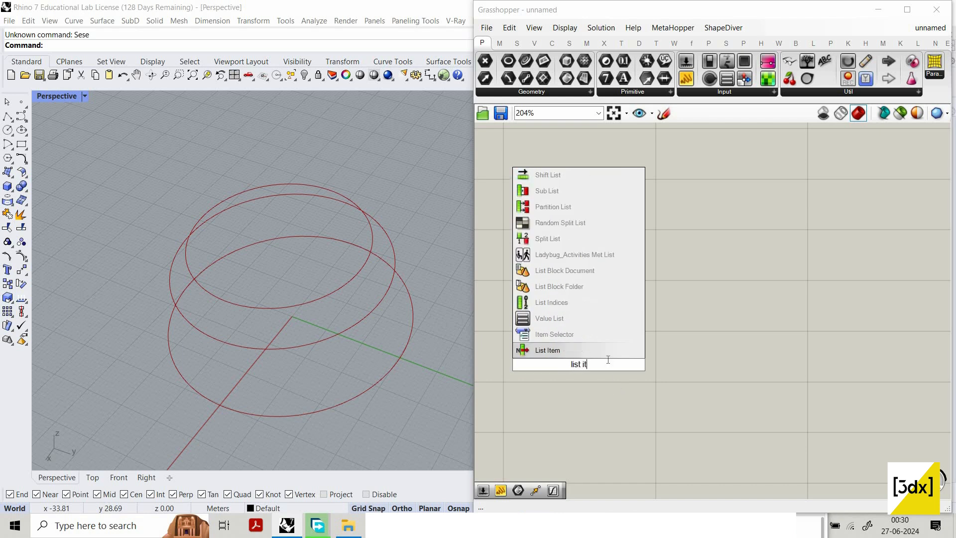
click(610, 352)
scroll(640, 384, down, 3)
drag(611, 365, 616, 160)
scroll(661, 204, down, 4)
scroll(619, 169, down, 2)
scroll(618, 160, up, 5)
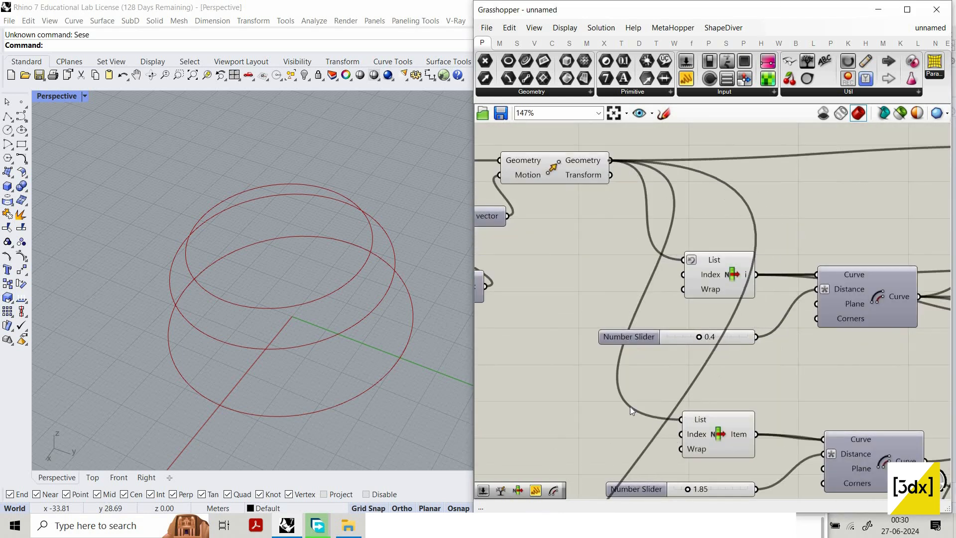
scroll(621, 437, down, 3)
scroll(584, 449, up, 6)
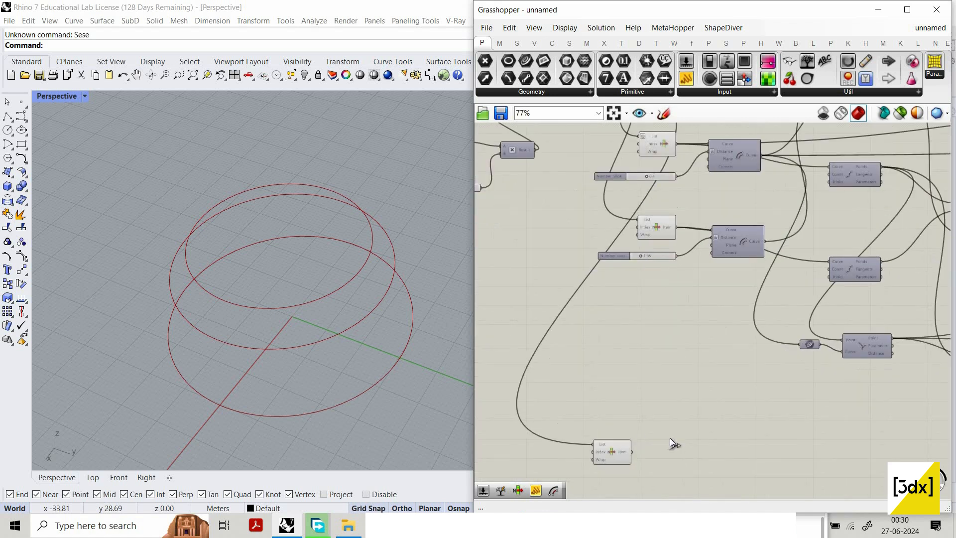
Step: Add a number slider with value 1 beside the new List Item component and connect it to the Index input
click(577, 449)
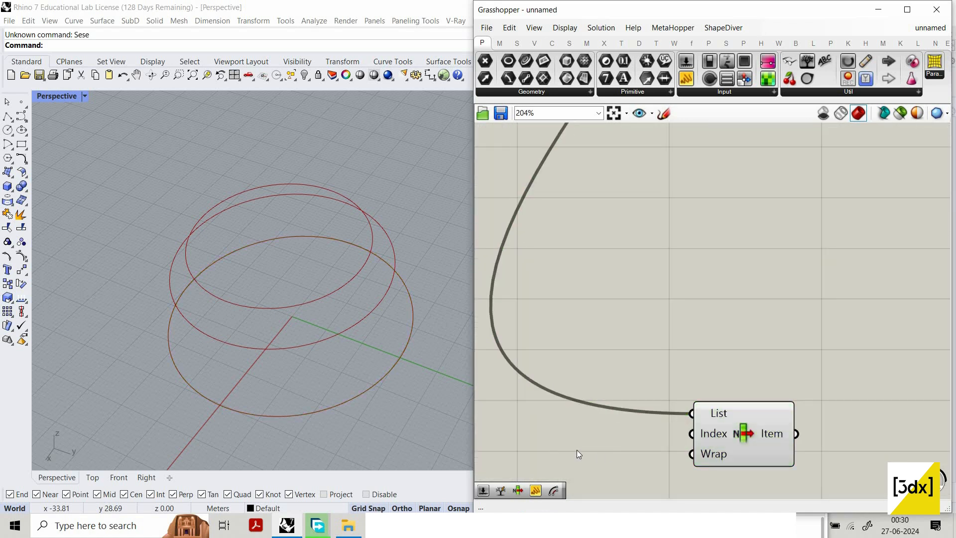
double_click(548, 434)
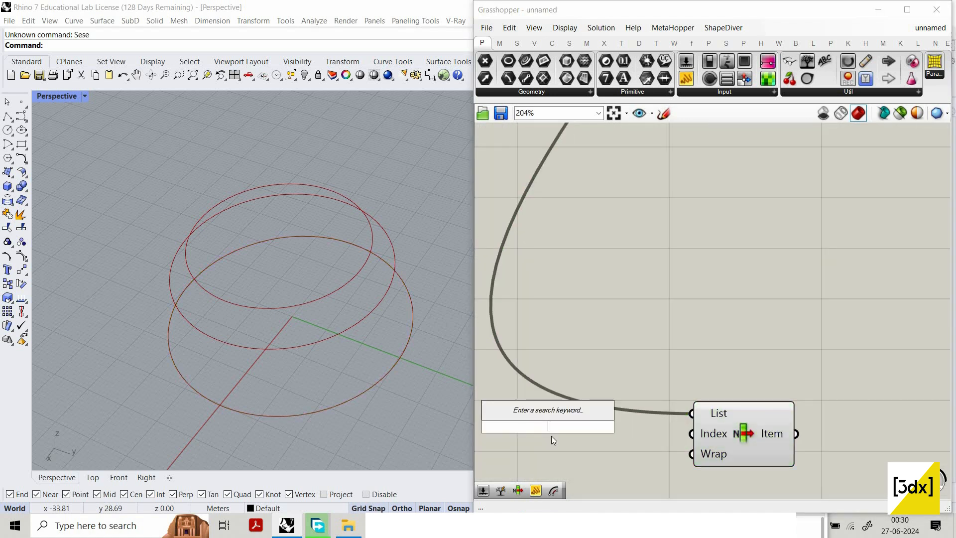
text(q)
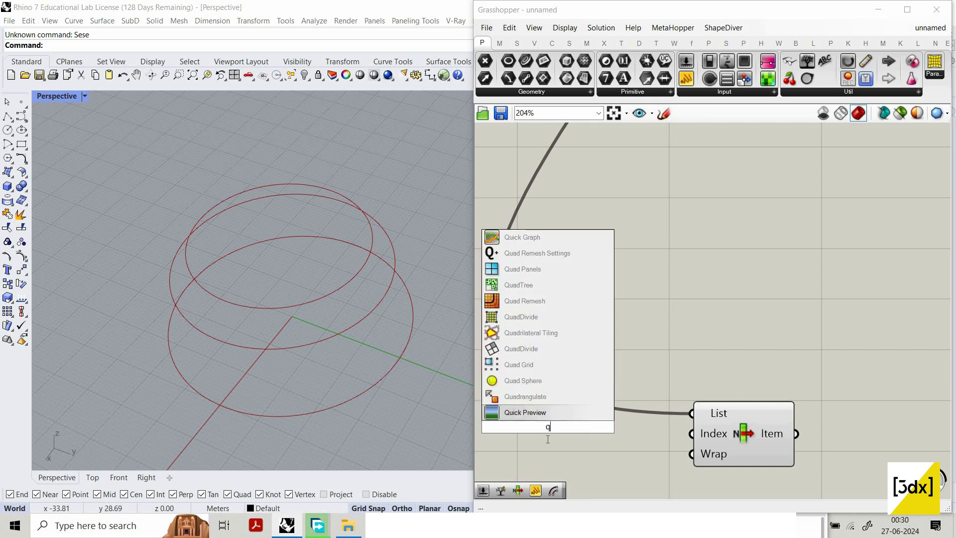
key(BackSpace)
text(1)
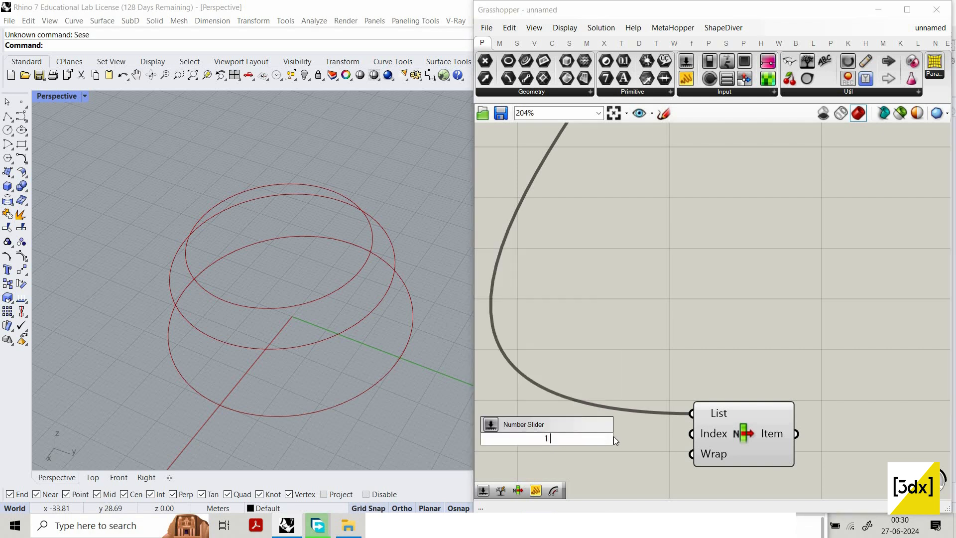
key(Return)
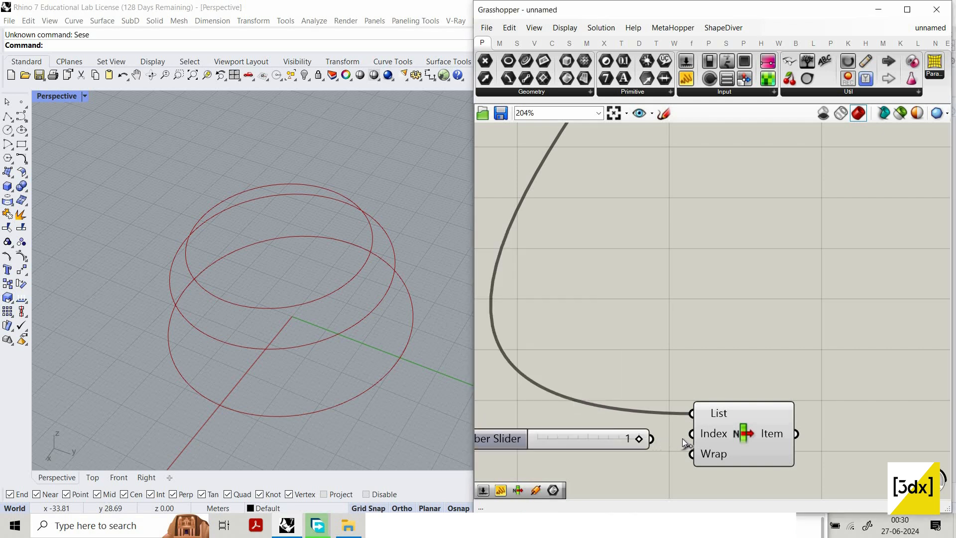
drag(651, 439, 691, 433)
click(741, 441)
click(612, 457)
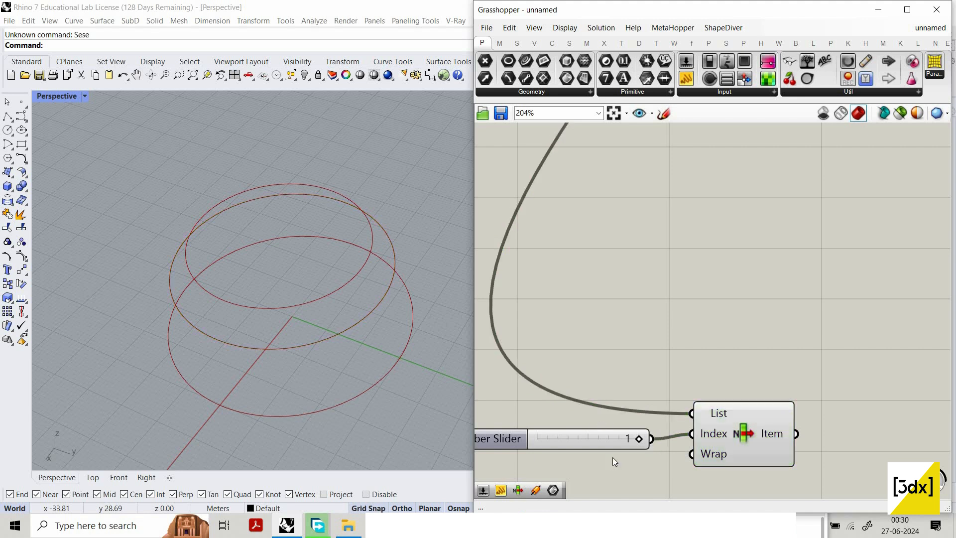
Step: Delete the index number slider and set the List Item's Index input directly to the integer 1
click(569, 431)
key(Delete)
scroll(734, 457, up, 2)
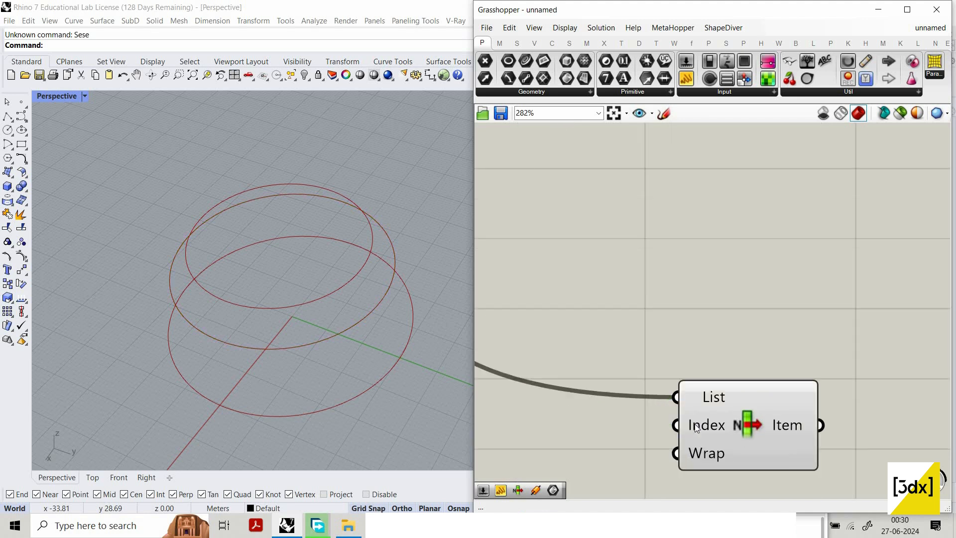
right_click(695, 427)
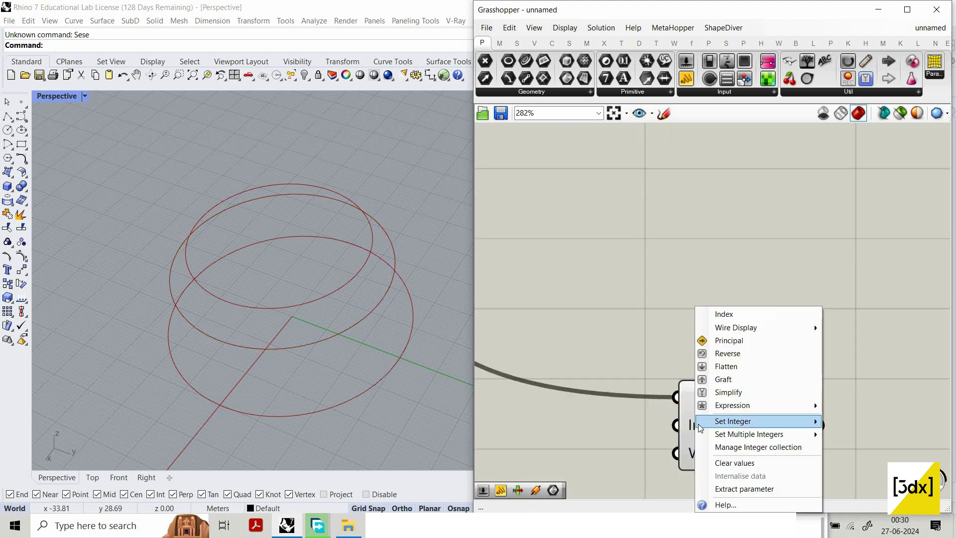
mouse_move(725, 409)
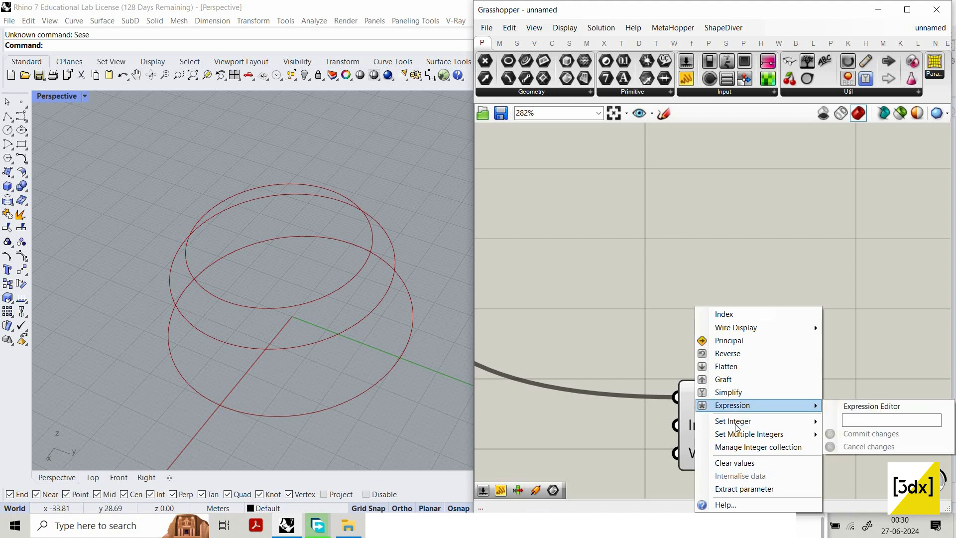
text(1)
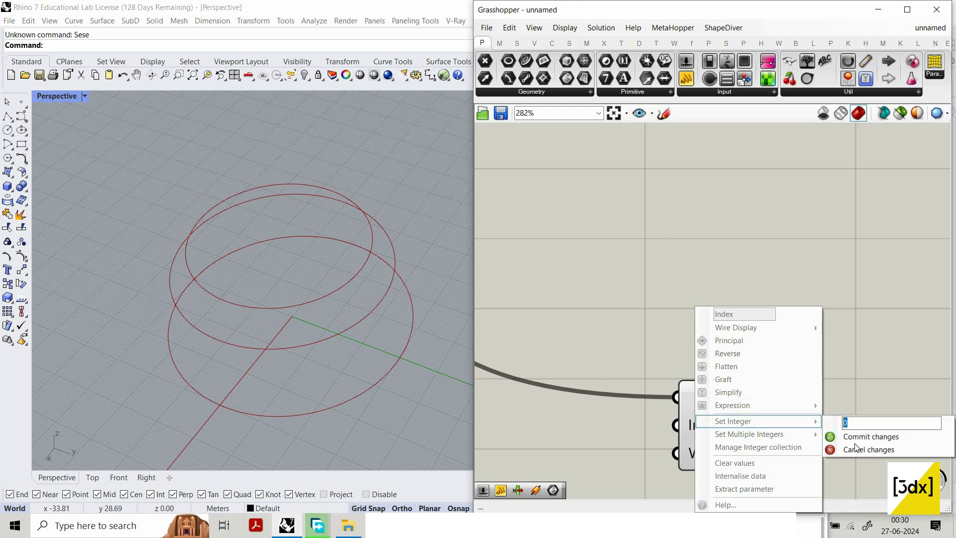
click(856, 436)
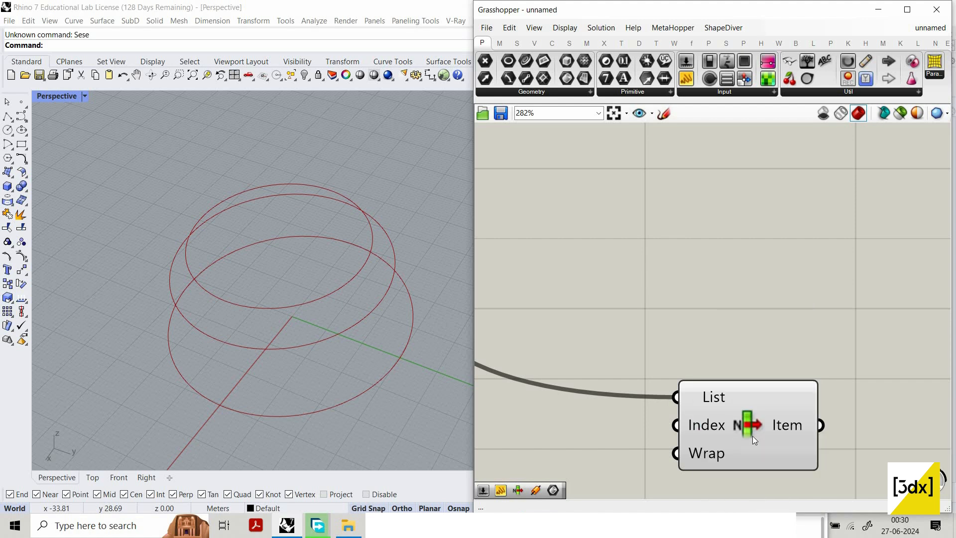
click(686, 408)
scroll(739, 398, down, 3)
scroll(794, 408, up, 1)
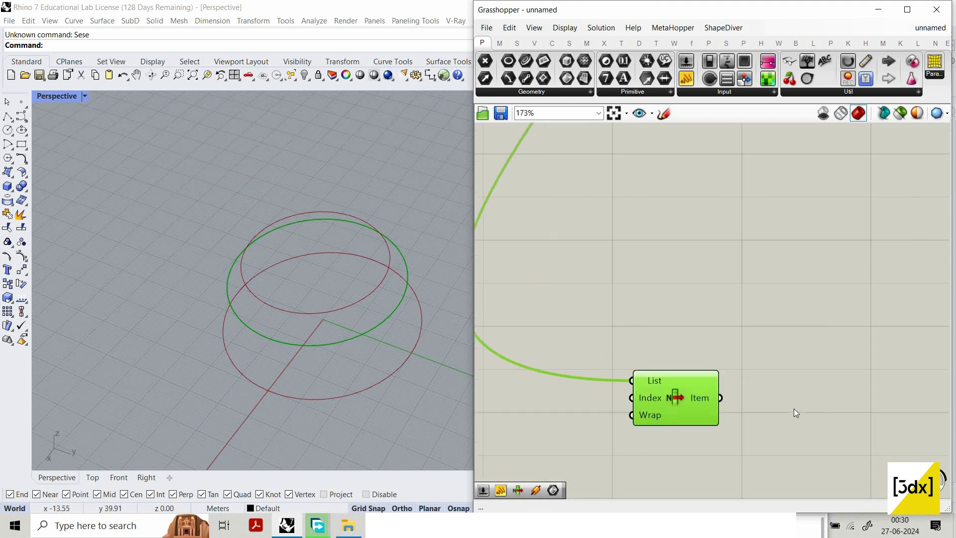
scroll(793, 408, down, 2)
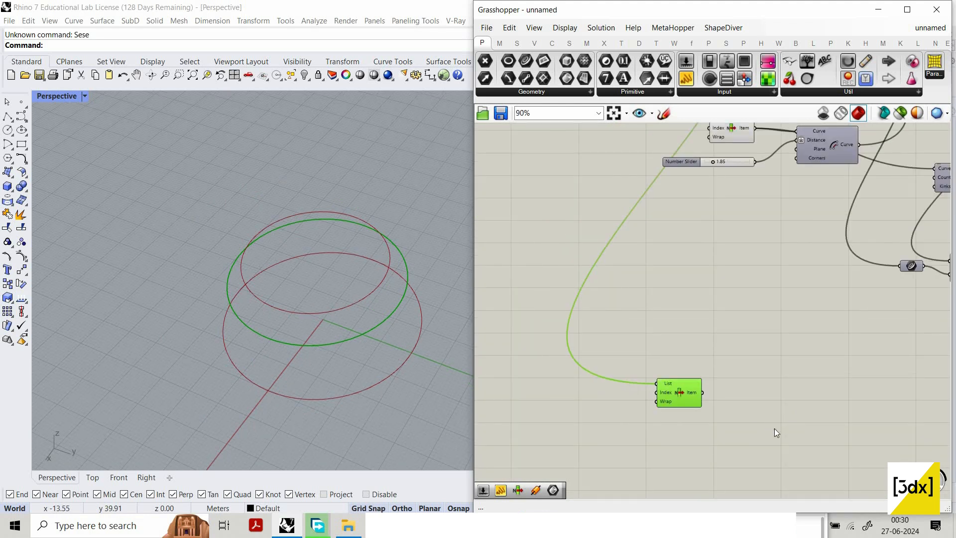
Step: Add an Offset on Srf component beside the new List Item and feed its Curve input from the Item output
scroll(767, 421, down, 1)
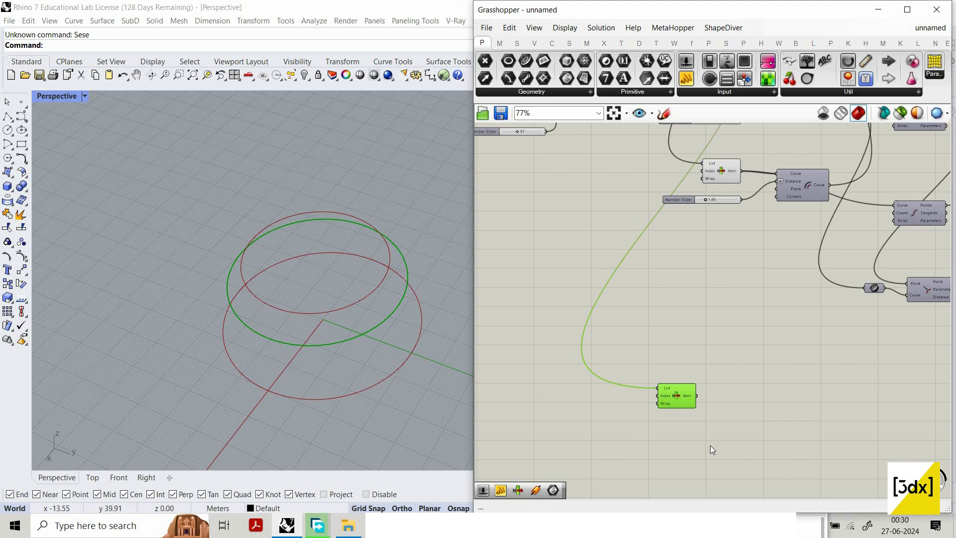
scroll(687, 406, up, 3)
double_click(687, 406)
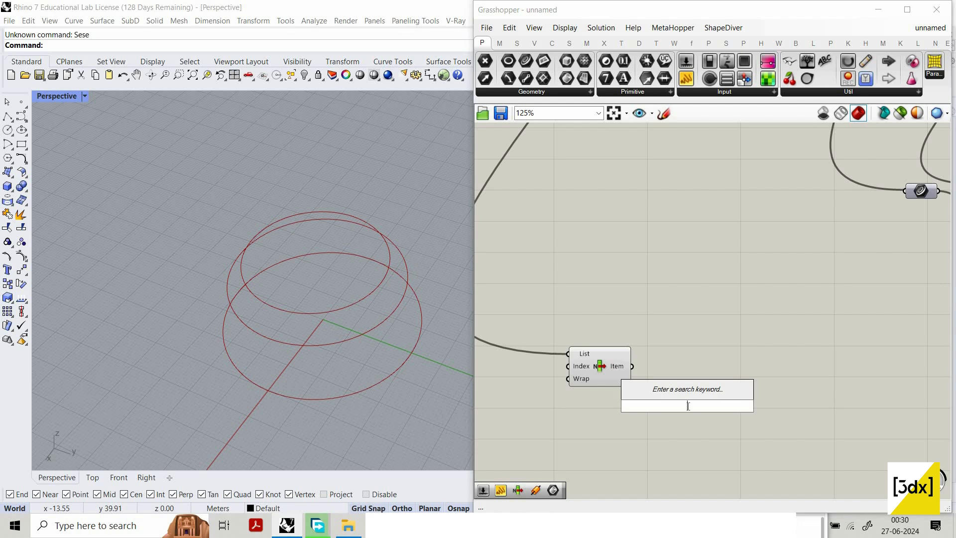
text(off)
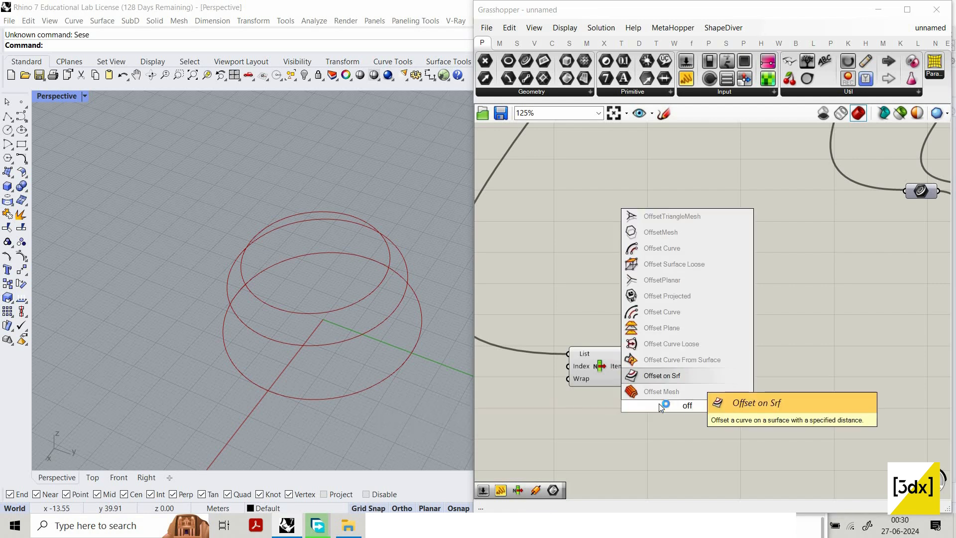
click(666, 377)
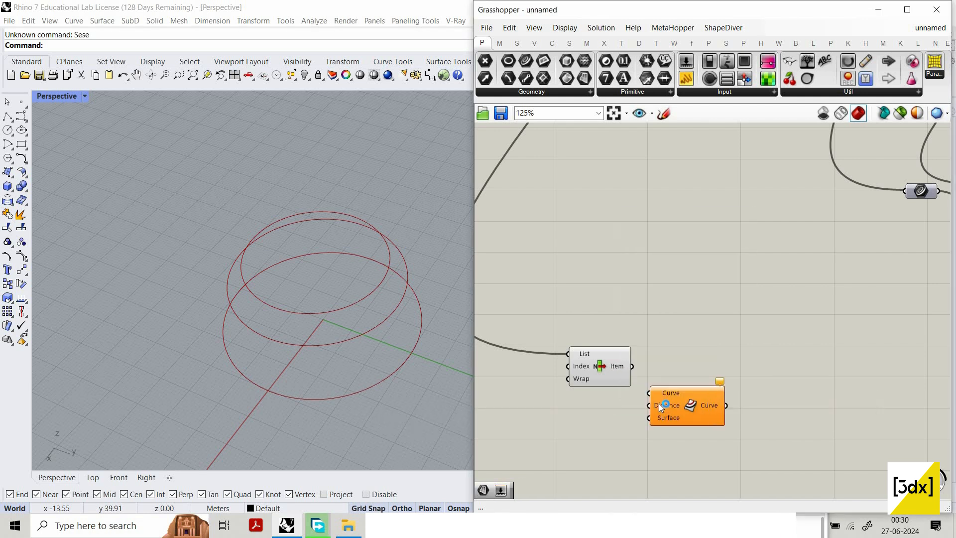
scroll(646, 399, up, 3)
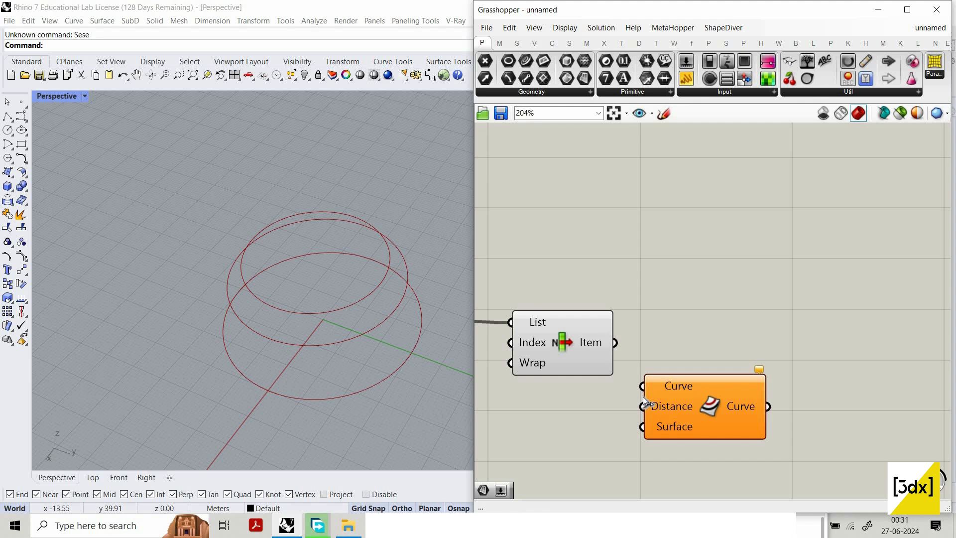
scroll(619, 367, up, 1)
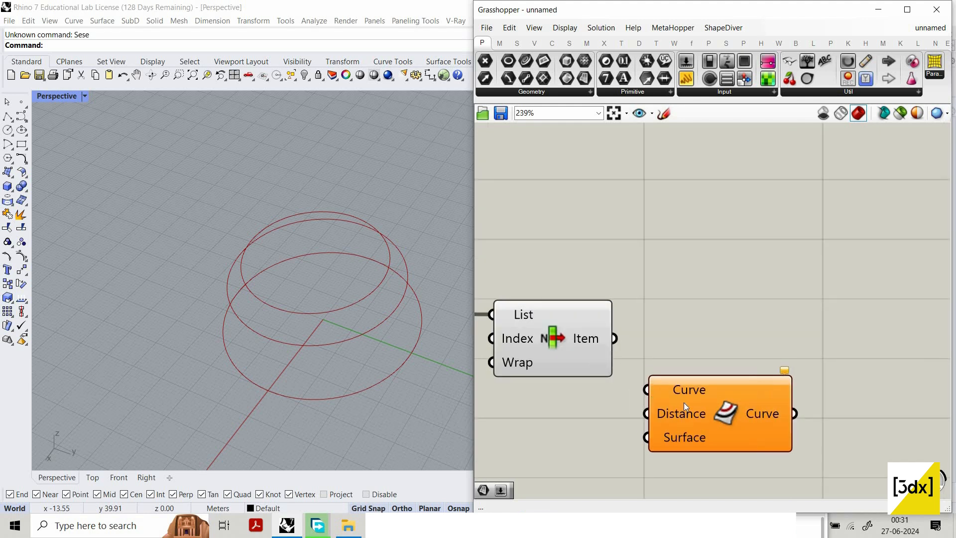
drag(646, 390, 616, 339)
drag(769, 386, 847, 367)
drag(722, 381, 726, 381)
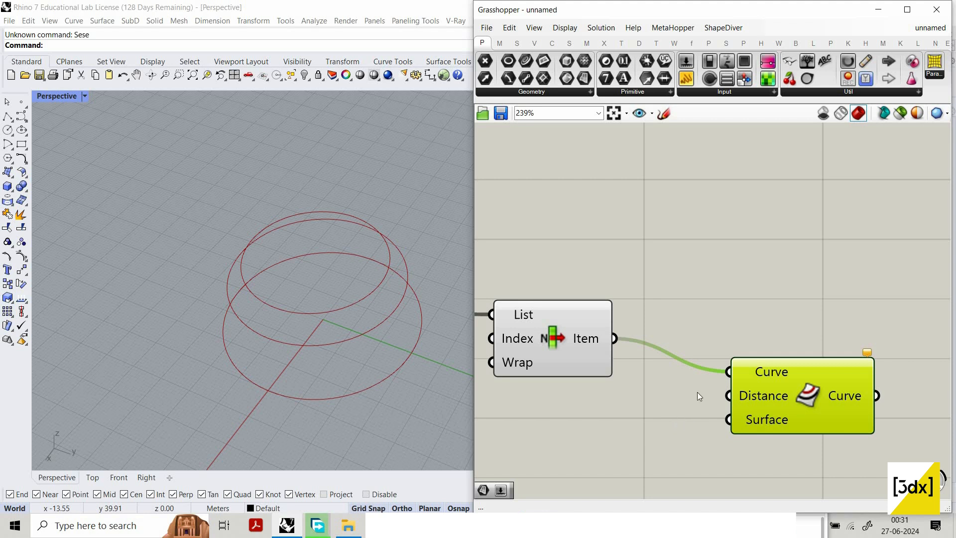
scroll(642, 369, down, 5)
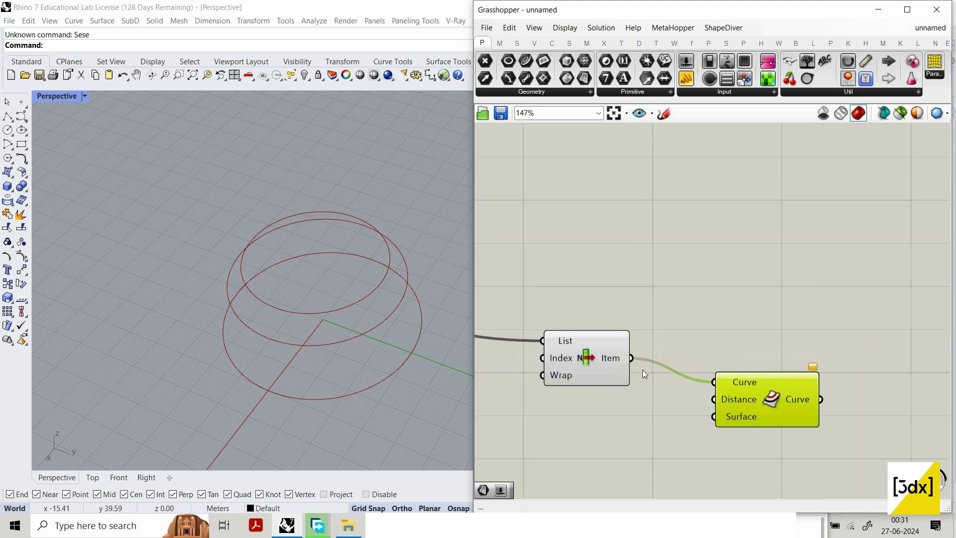
scroll(790, 268, up, 5)
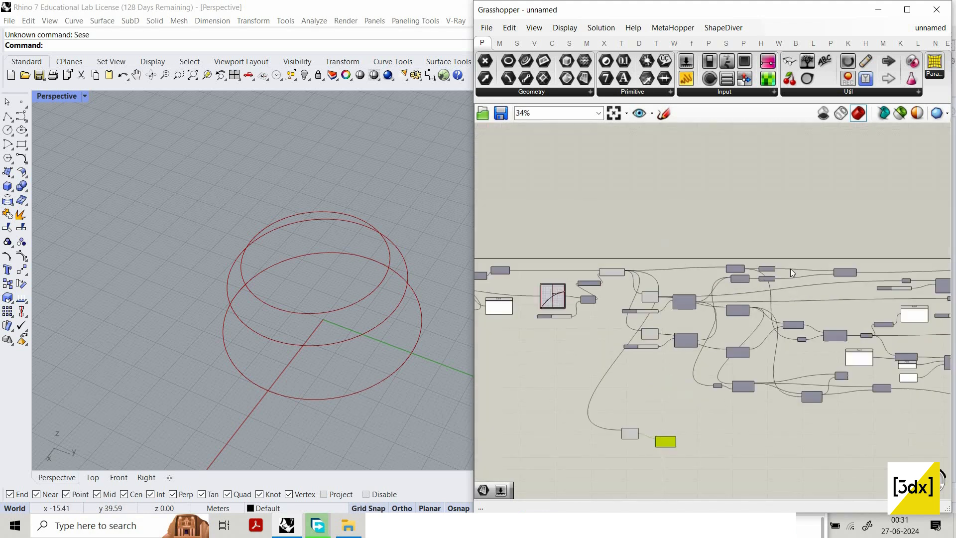
Step: Add a Surface parameter above the upper Loft component and connect that Loft's output to it
double_click(707, 253)
text(srf)
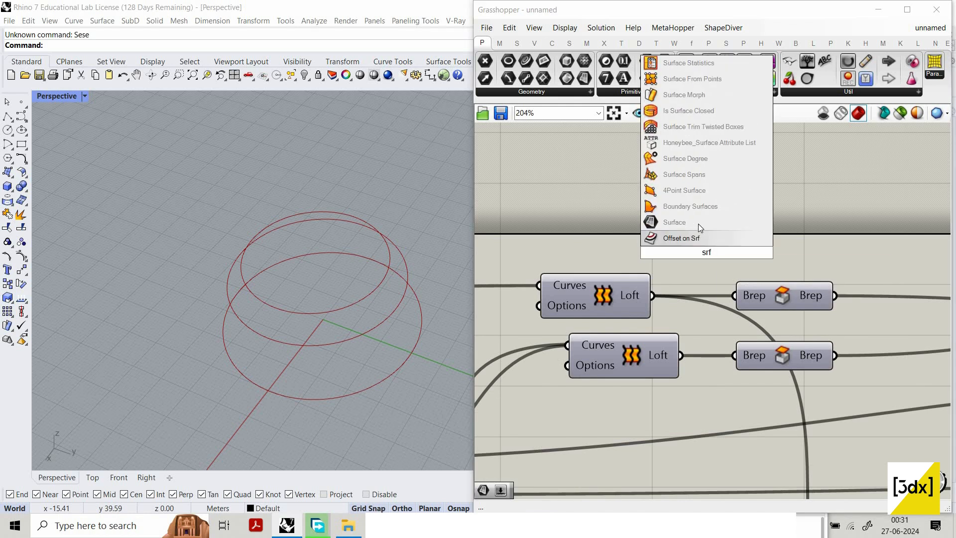
key(Return)
drag(652, 295, 743, 239)
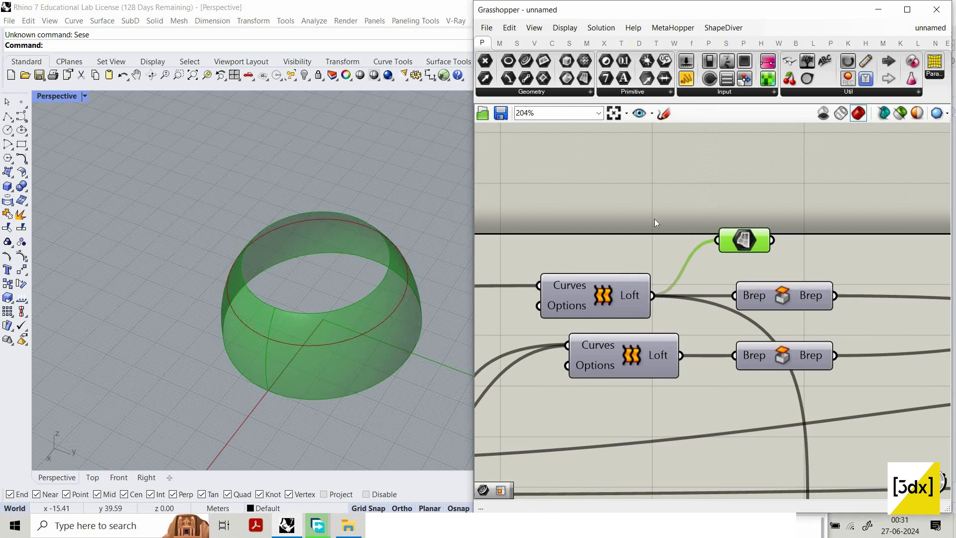
double_click(654, 219)
text(brep)
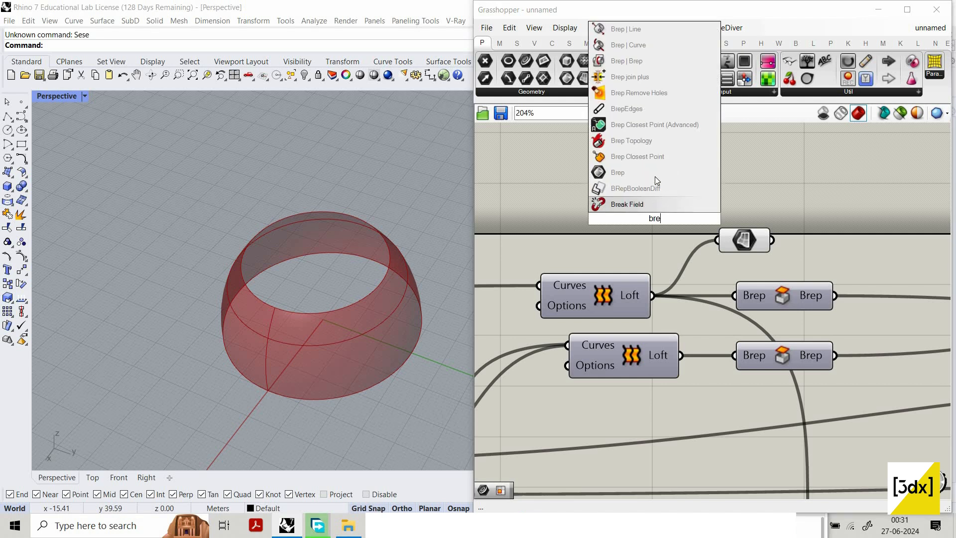
click(647, 175)
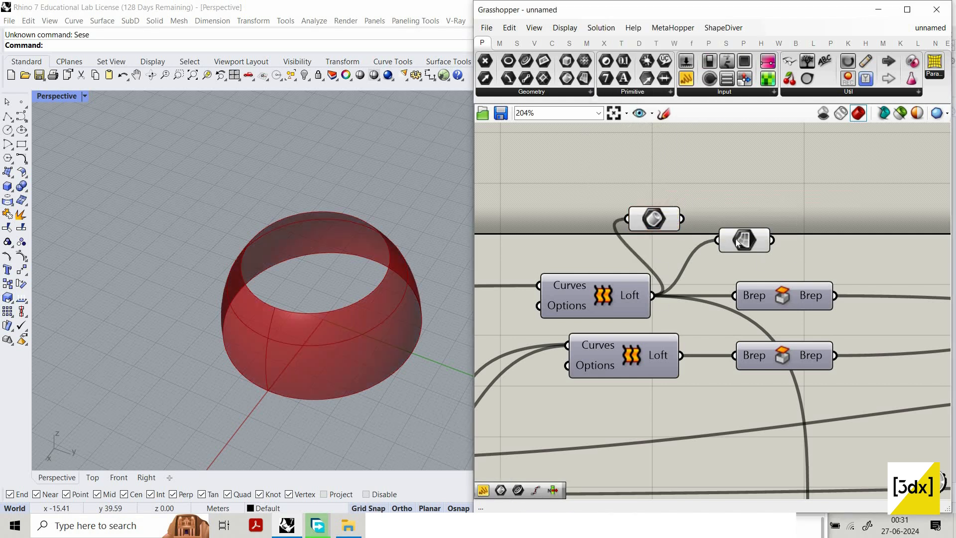
drag(665, 228, 652, 254)
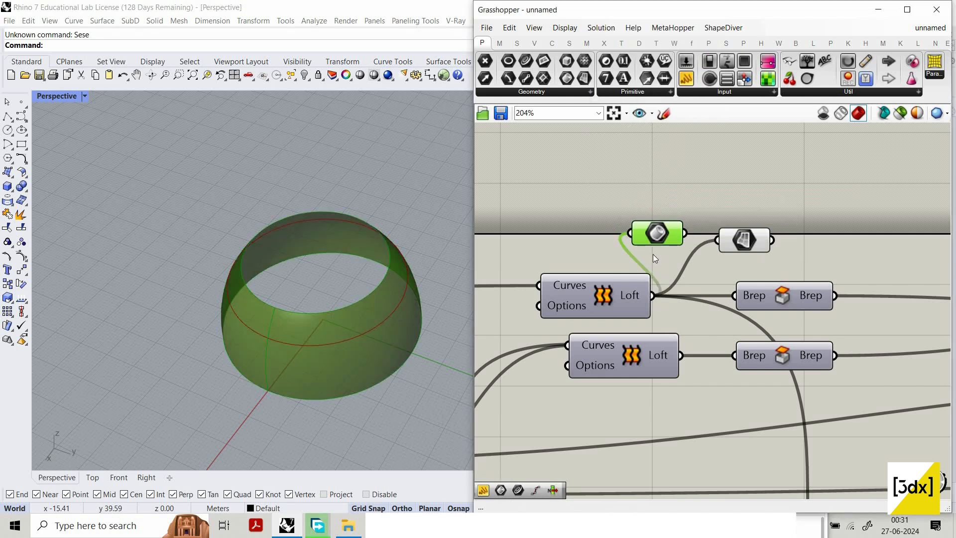
key(Delete)
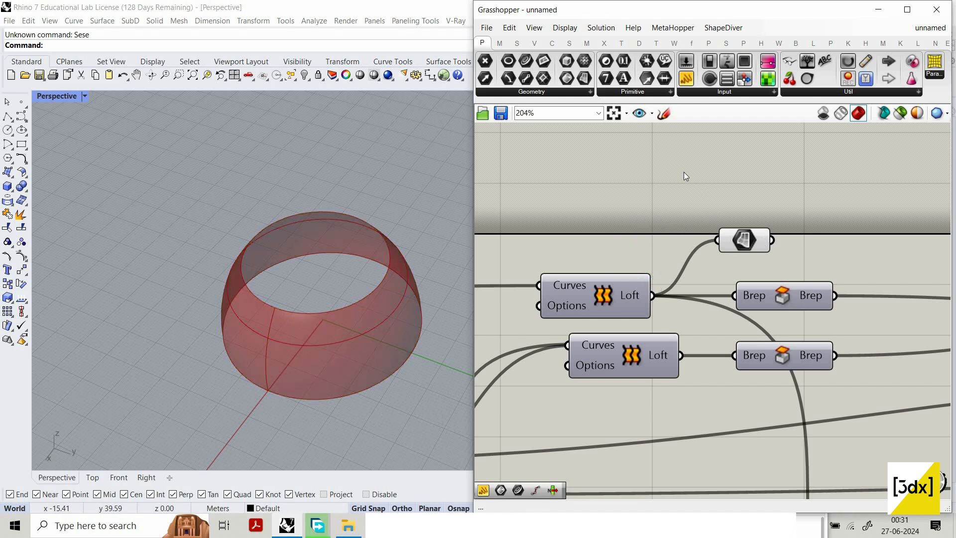
Step: Move the Surface parameter below the List Item component, next to the Offset on Srf component
drag(732, 233, 580, 350)
scroll(704, 180, down, 10)
scroll(599, 339, up, 8)
scroll(598, 344, up, 5)
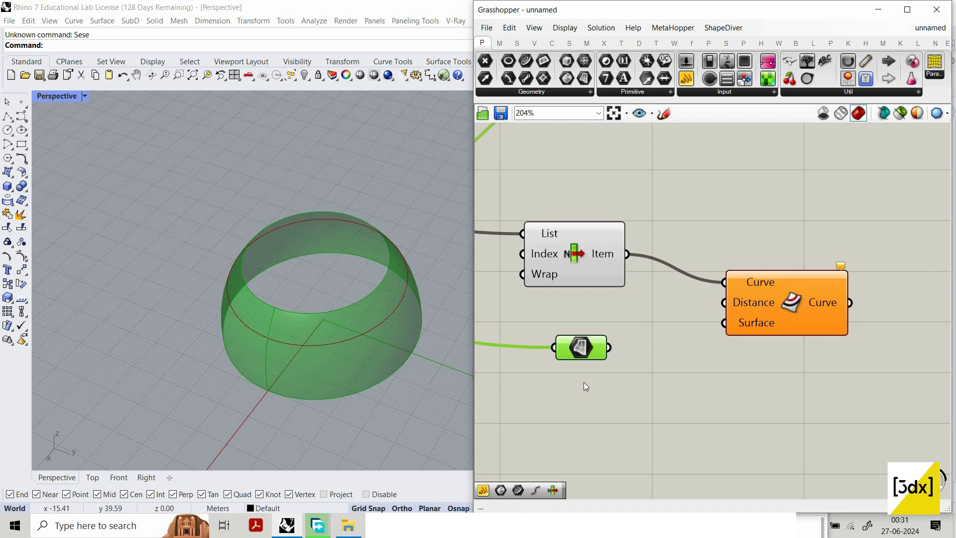
double_click(601, 399)
click(566, 422)
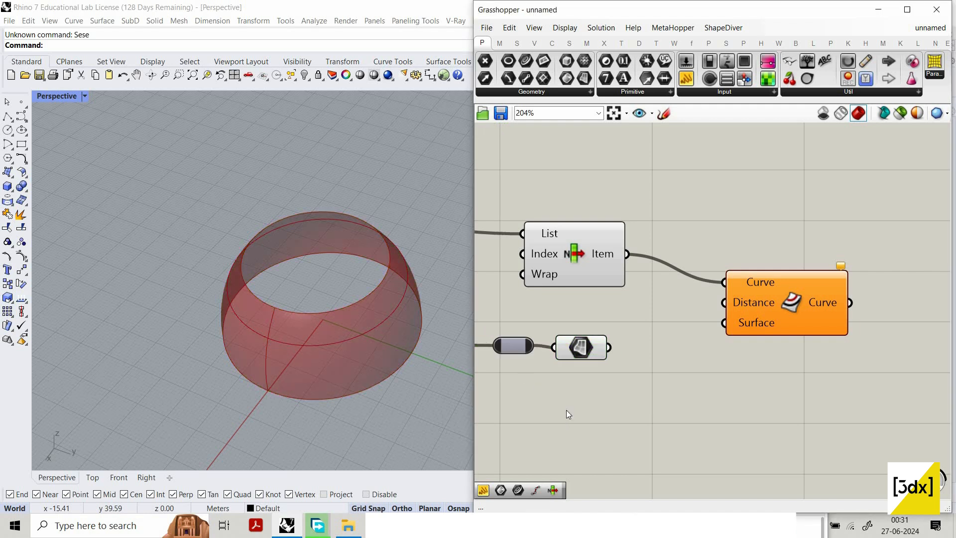
double_click(566, 414)
text(brep)
key(Return)
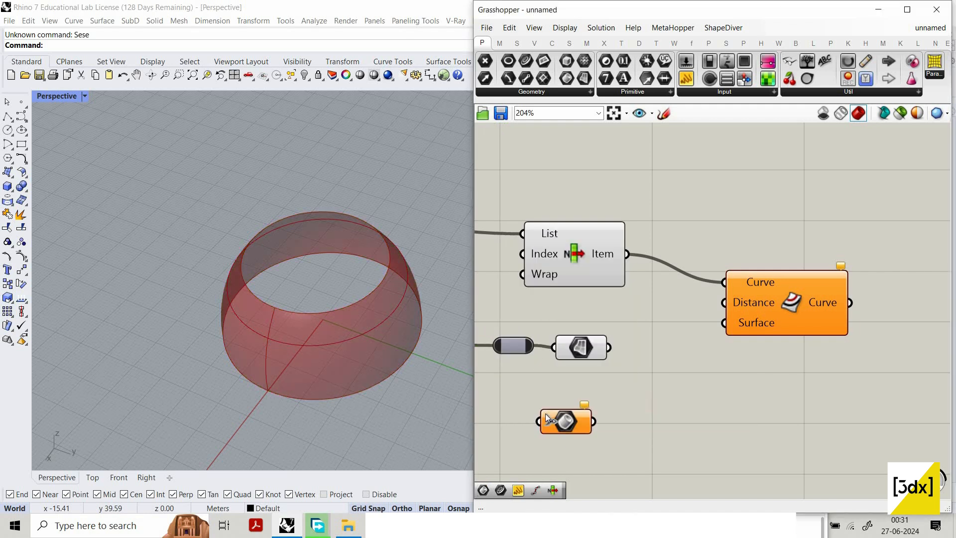
drag(534, 345, 538, 421)
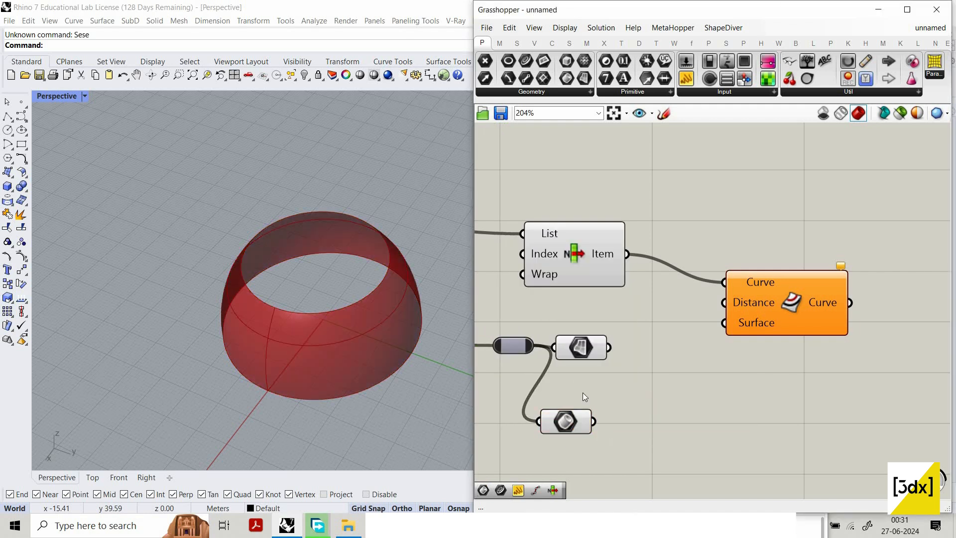
double_click(620, 423)
text(de)
click(629, 413)
double_click(623, 427)
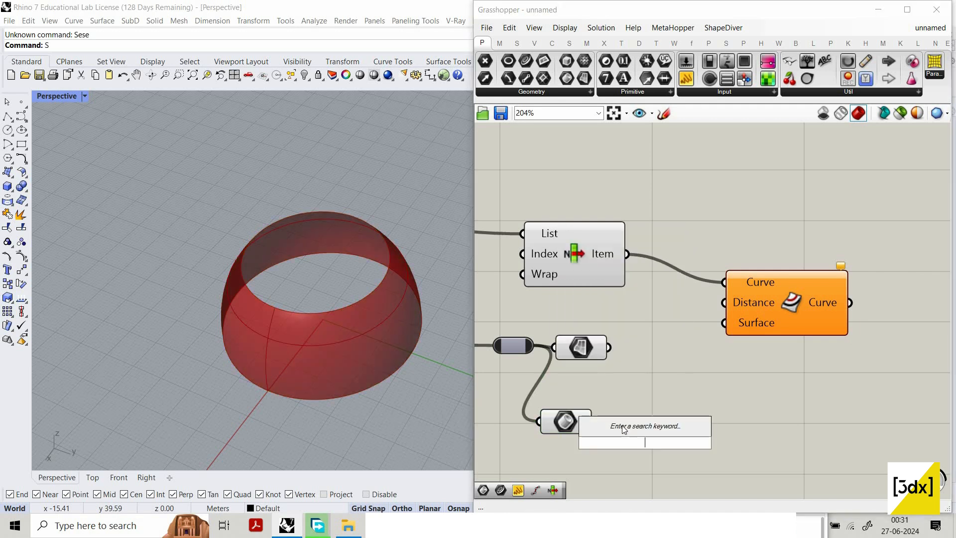
text(sd)
click(580, 422)
key(Delete)
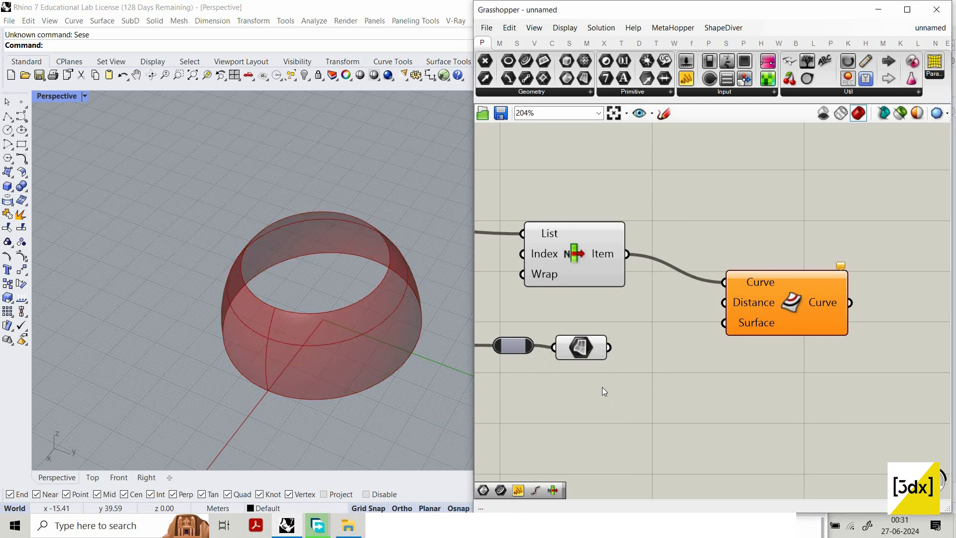
key(ctrl+z)
key(ctrl+z)
key(ctrl+z)
Step: Connect the Surface parameter to the Surface input of Offset on Srf and inspect the offset curve on the model
drag(608, 347, 748, 323)
scroll(753, 329, down, 3)
scroll(404, 309, up, 5)
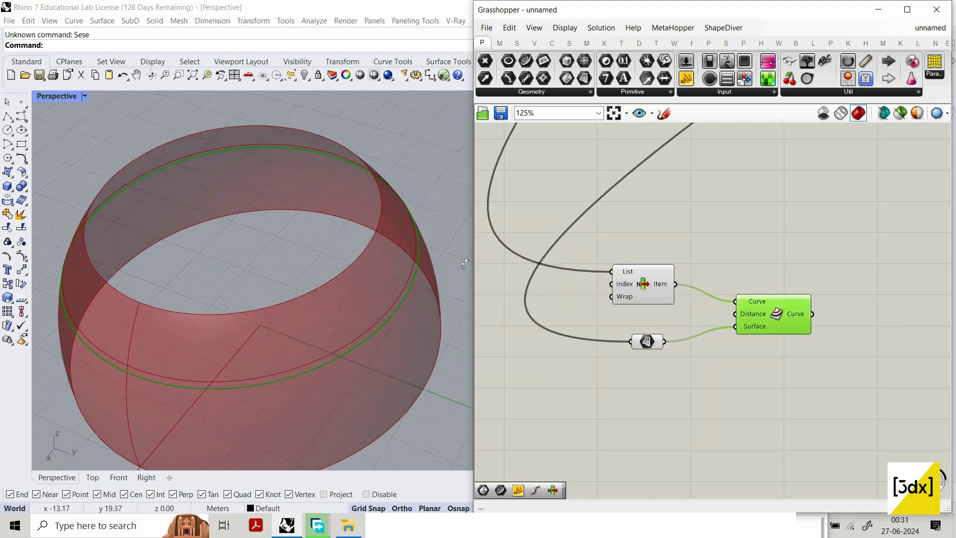
scroll(410, 298, up, 6)
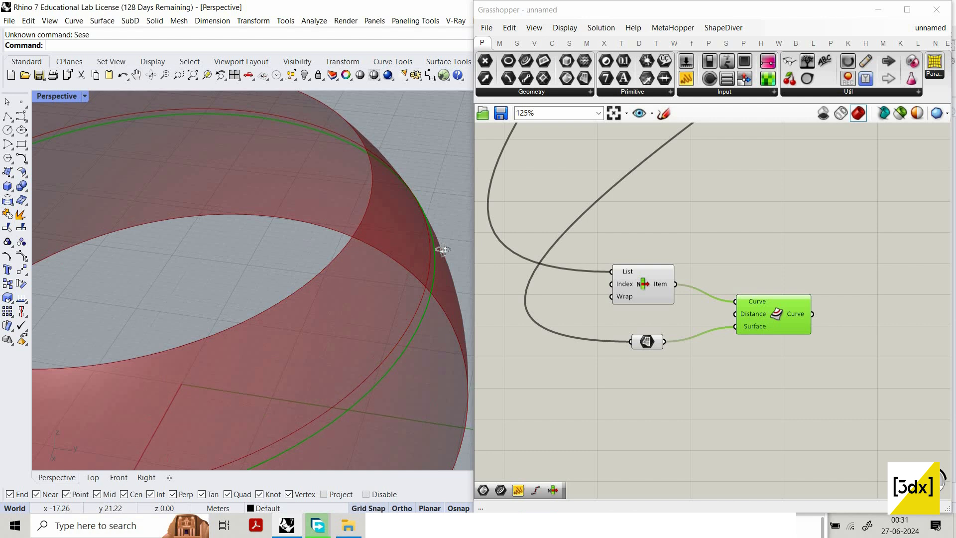
right_drag(403, 255, 423, 239)
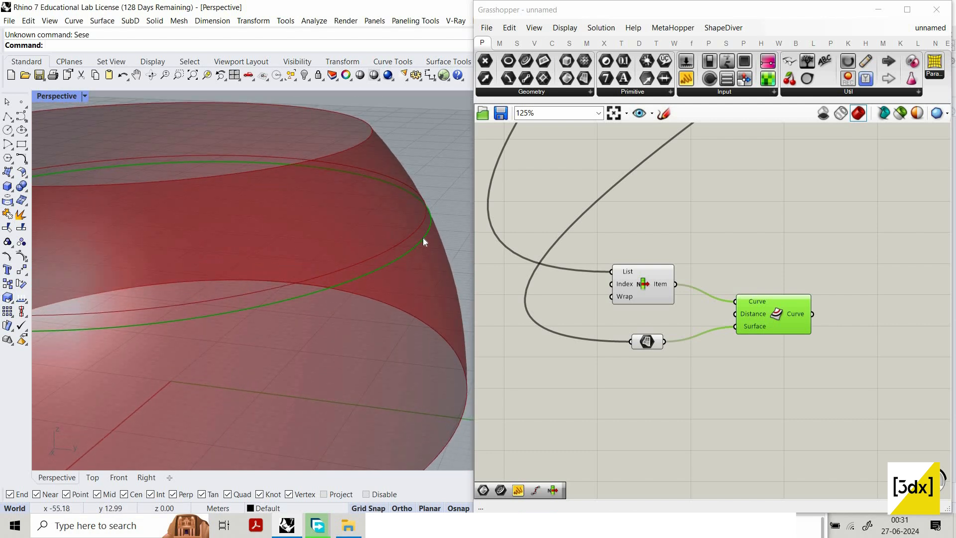
Step: Add a number slider set to 0.79 and connect it to the Distance input of Offset on Srf
double_click(616, 321)
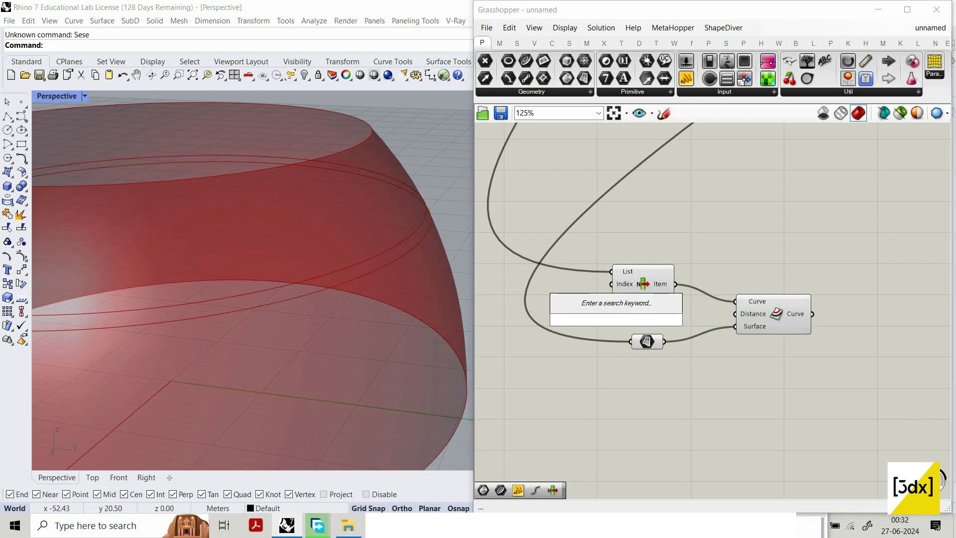
text(0.79)
key(Return)
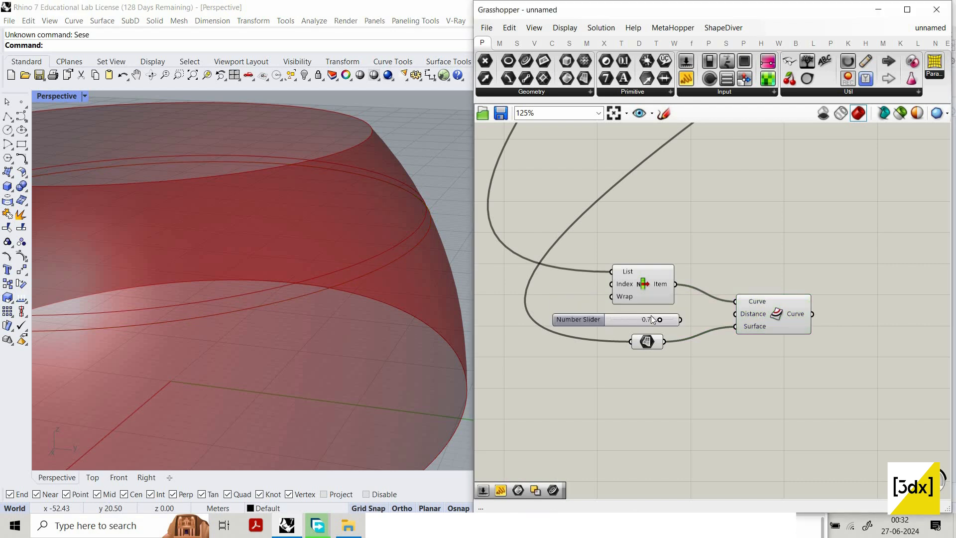
drag(737, 314, 680, 319)
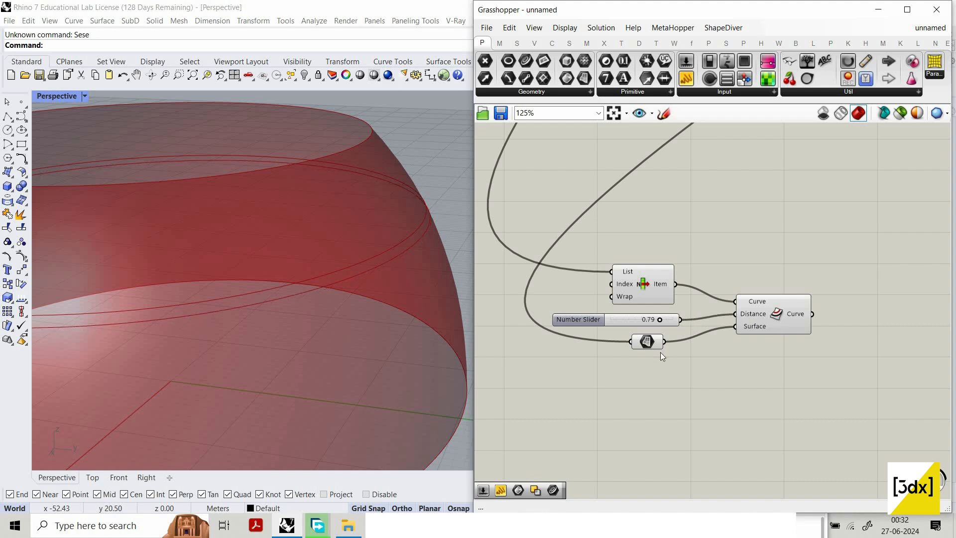
scroll(721, 310, down, 2)
scroll(722, 310, up, 2)
double_click(721, 311)
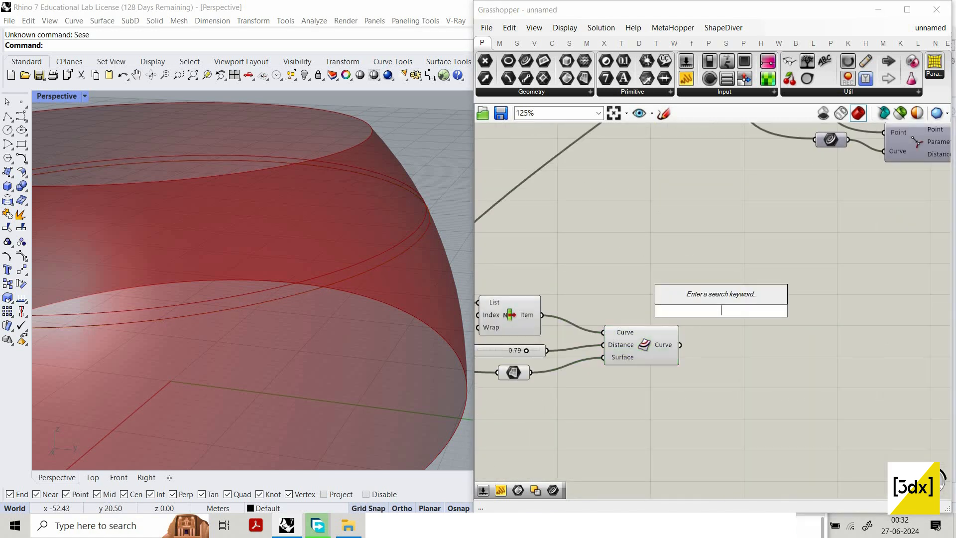
text(off)
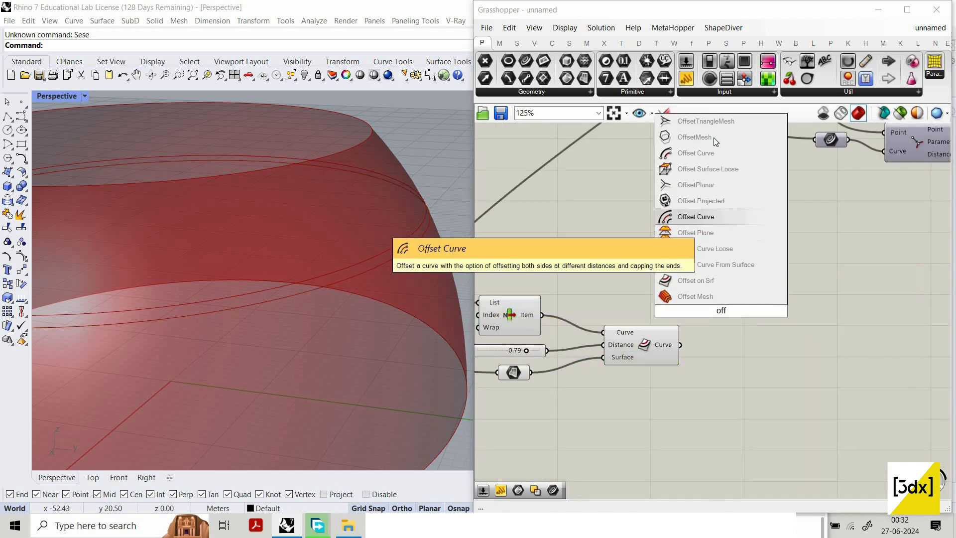
key(Return)
scroll(697, 318, up, 2)
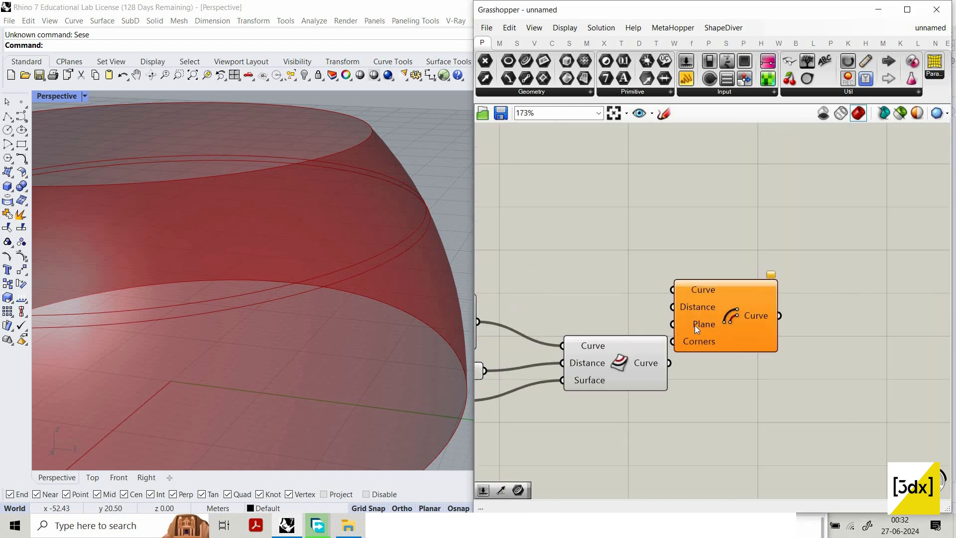
drag(683, 299, 706, 262)
drag(670, 221, 710, 309)
key(Delete)
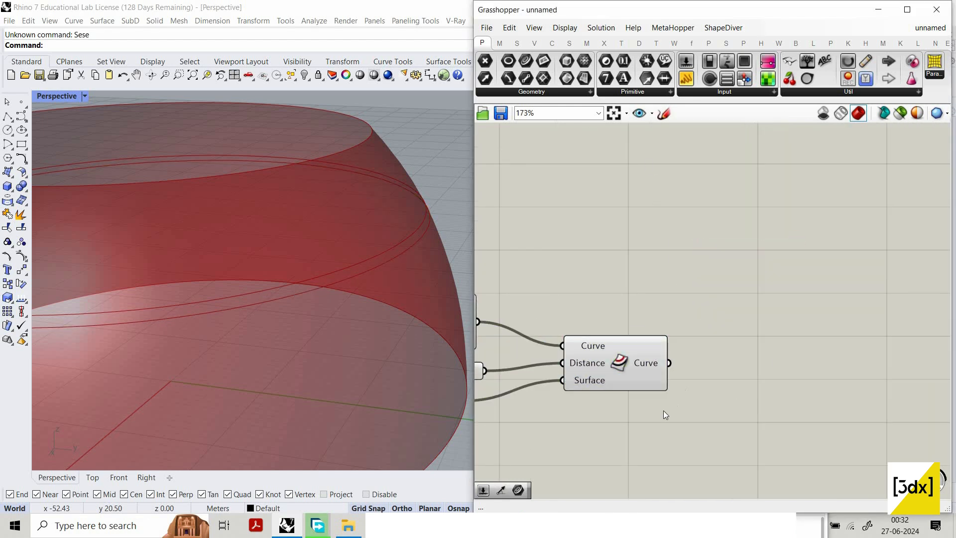
Step: Add a Curve parameter above Offset on Srf, feed it from the List Item output, and flatten its data
scroll(664, 408, down, 2)
right_drag(757, 354, 708, 352)
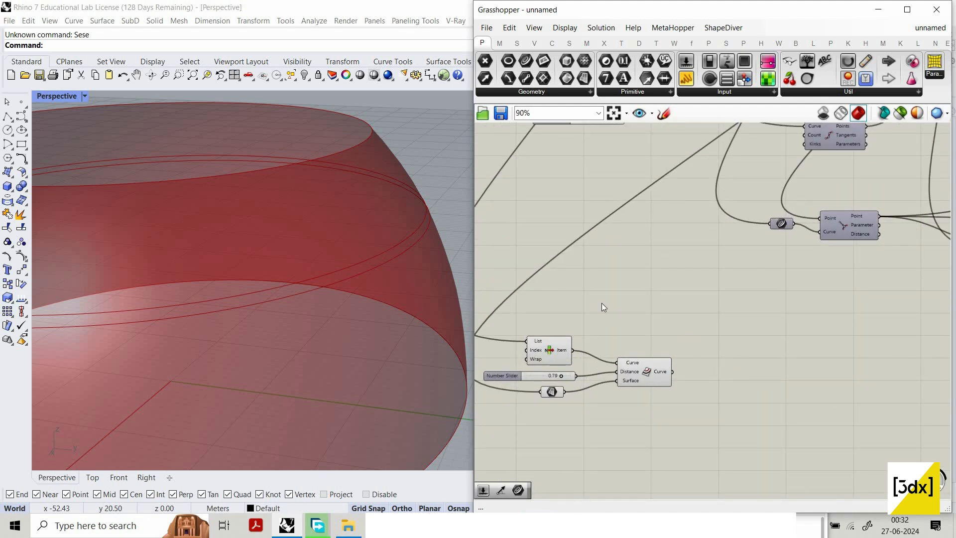
scroll(617, 327, up, 2)
double_click(622, 330)
text(c)
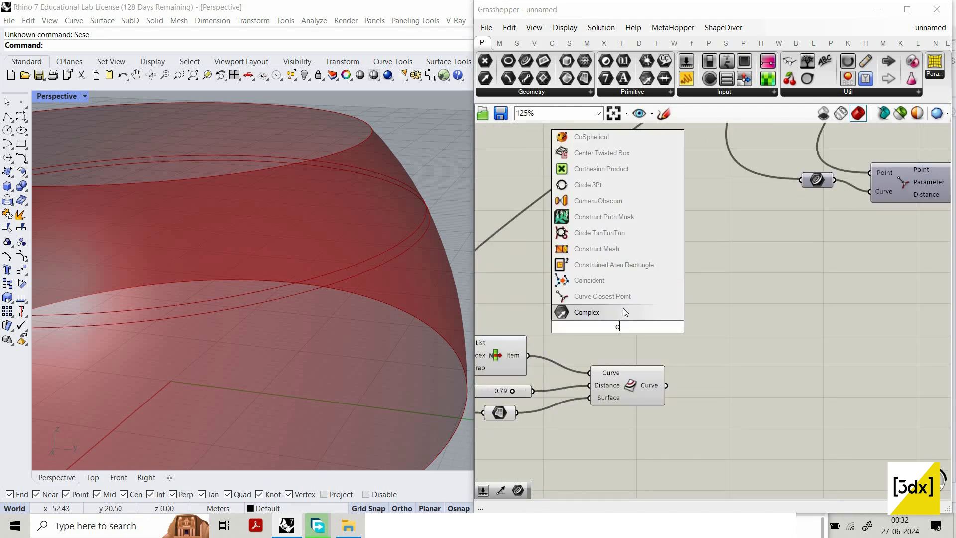
text(rv)
click(622, 309)
drag(528, 355, 601, 327)
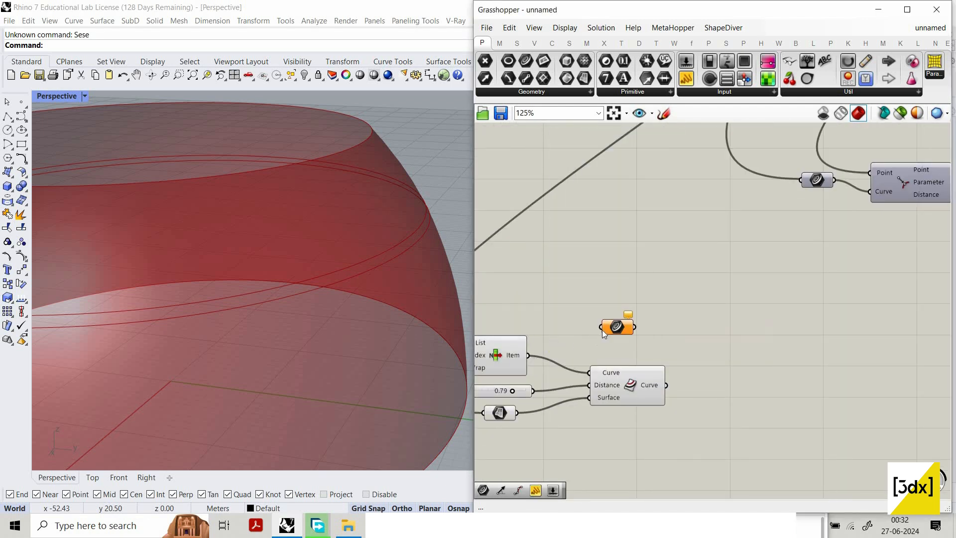
right_click(669, 343)
click(697, 365)
Step: Flatten the Curve output of the Offset on Srf component
scroll(643, 355, down, 1)
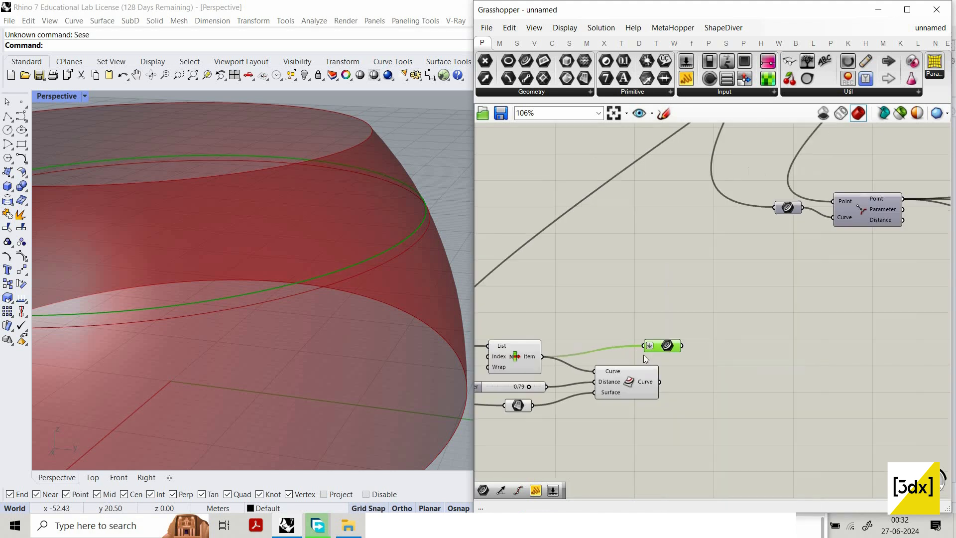
scroll(644, 357, up, 1)
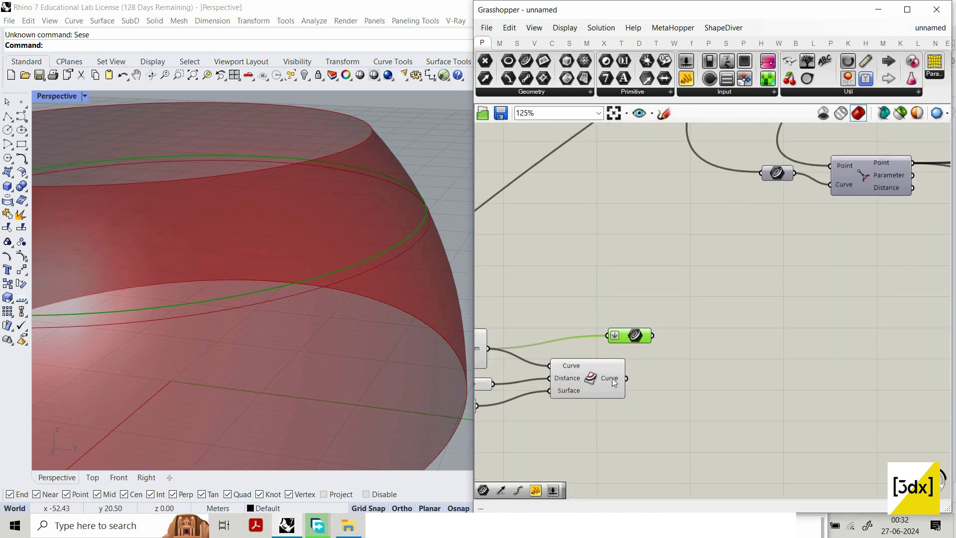
scroll(635, 391, up, 2)
right_click(611, 376)
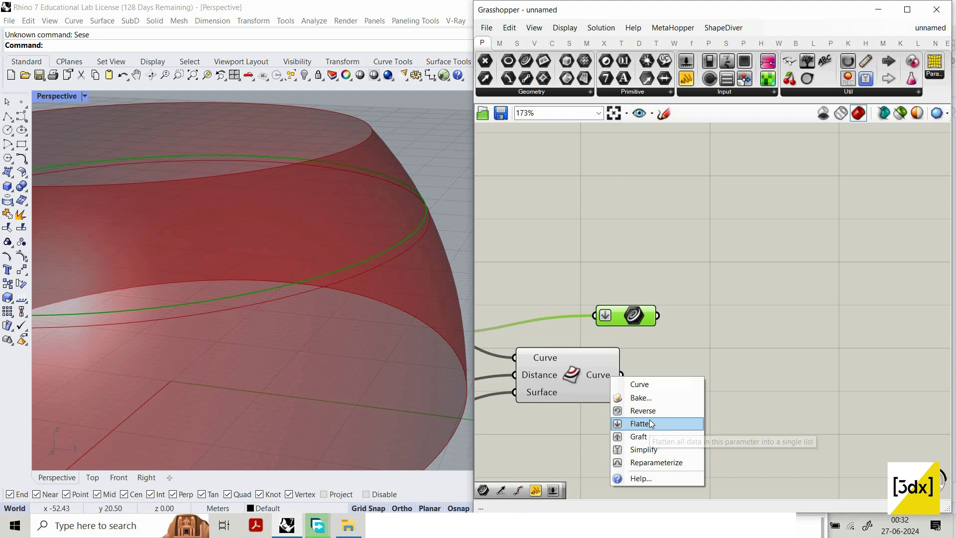
click(651, 423)
scroll(581, 386, down, 2)
scroll(581, 386, up, 2)
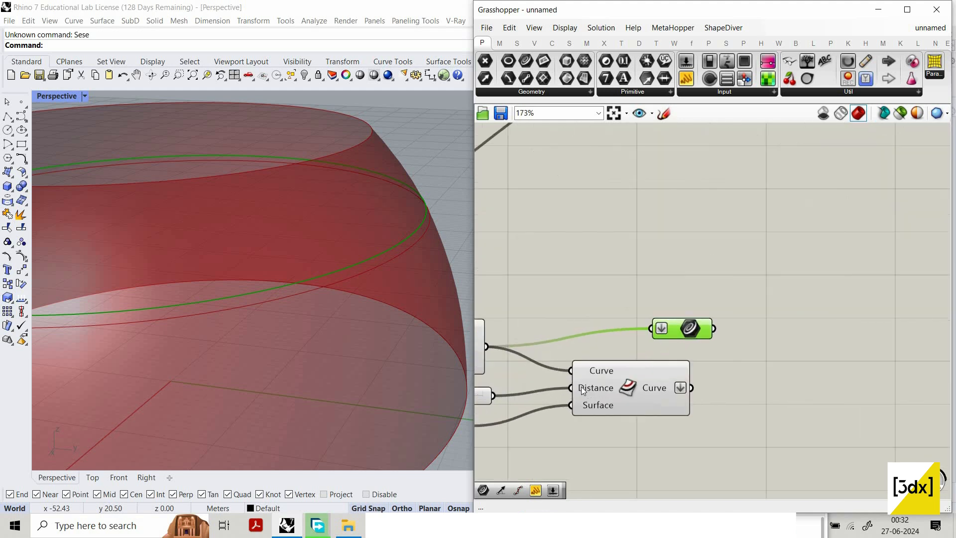
Step: Apply the expression -x to the Distance input of Offset on Srf and check the curve on the model
right_click(582, 388)
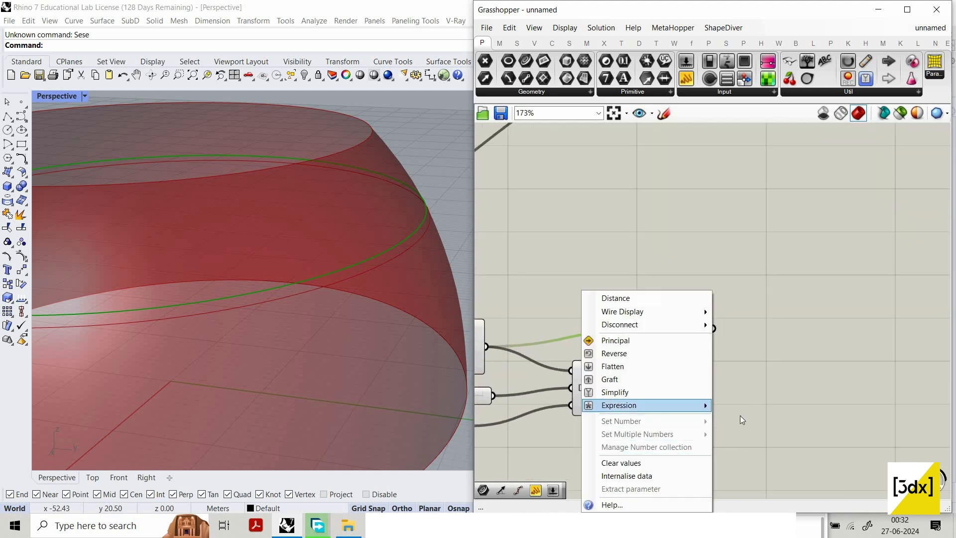
mouse_move(702, 404)
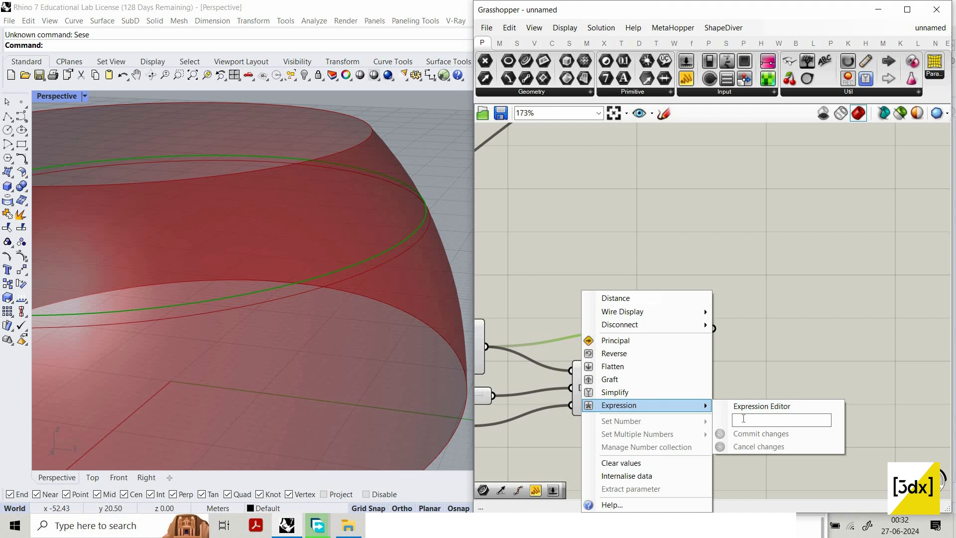
click(743, 419)
text(-x)
click(770, 434)
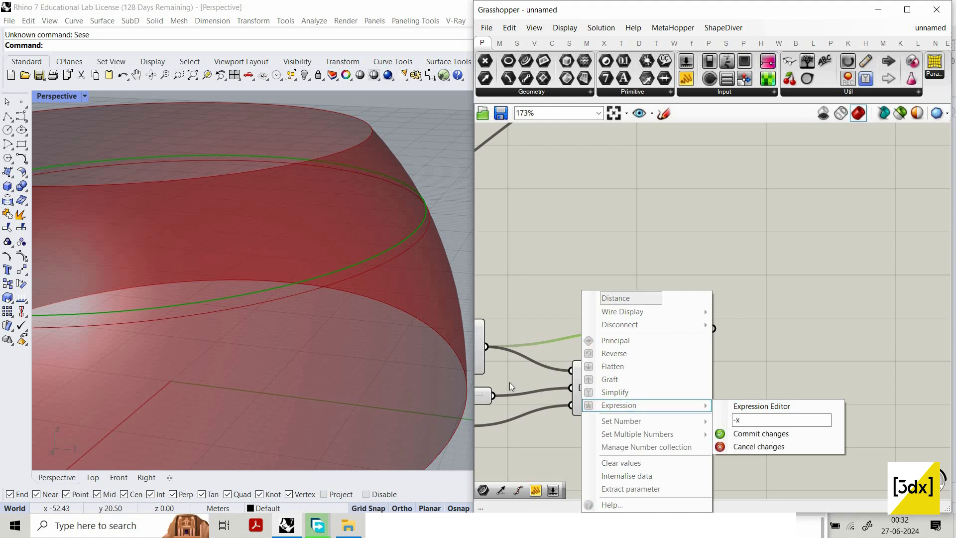
right_drag(452, 359, 645, 352)
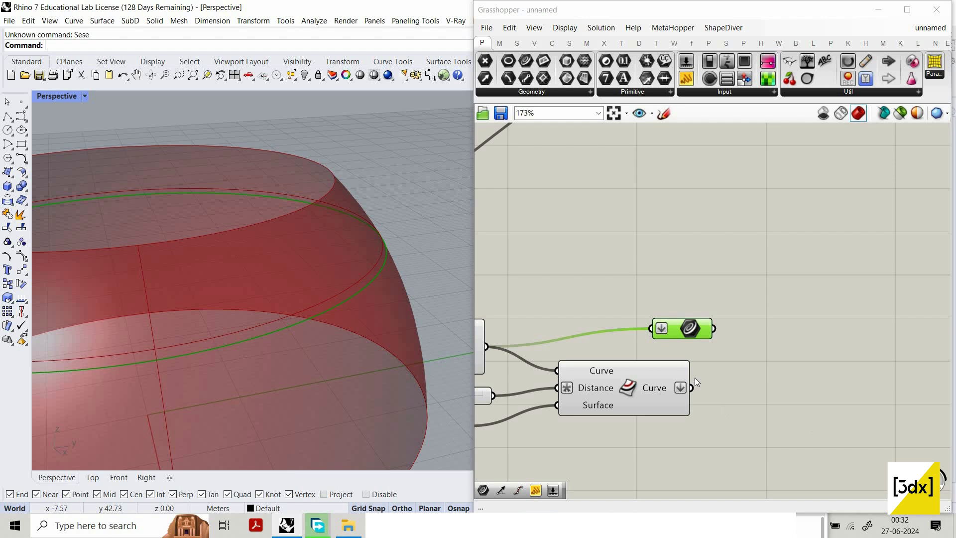
Step: Add a Loft component beside the flattened Curve parameter and the Offset on Srf component
scroll(763, 366, up, 1)
double_click(765, 367)
text(loft)
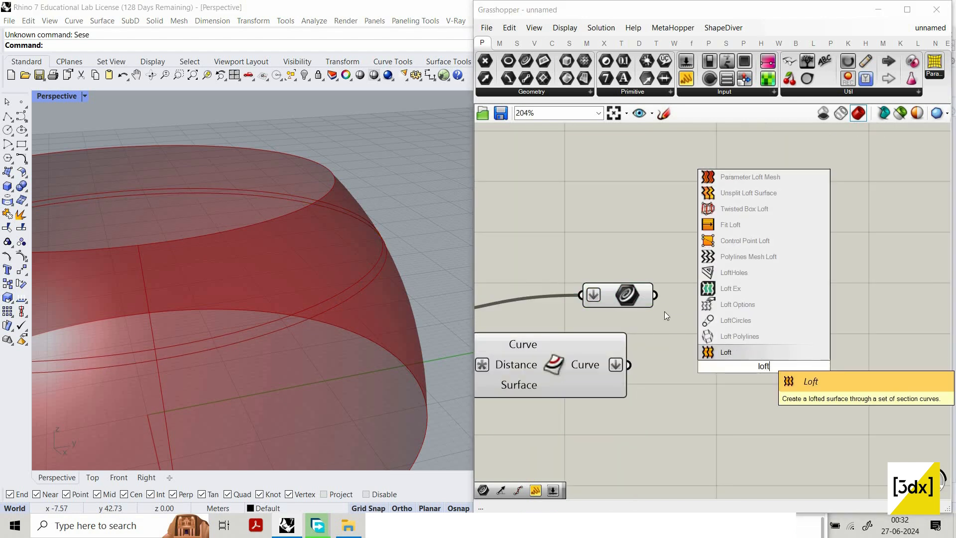
key(Return)
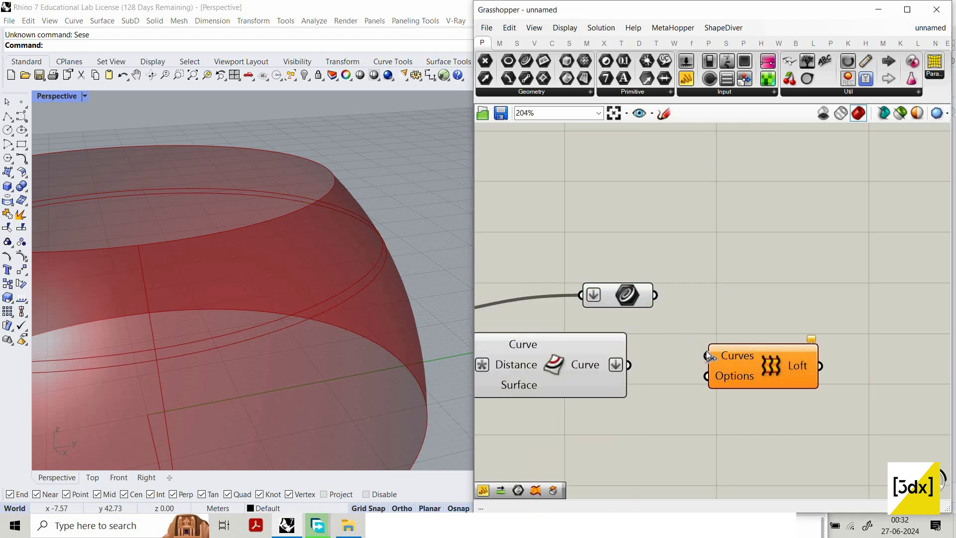
Step: Connect the flattened Curve parameter and the Offset on Srf output to the Curves input of Loft
drag(706, 353, 654, 295)
shift+drag(628, 366, 705, 355)
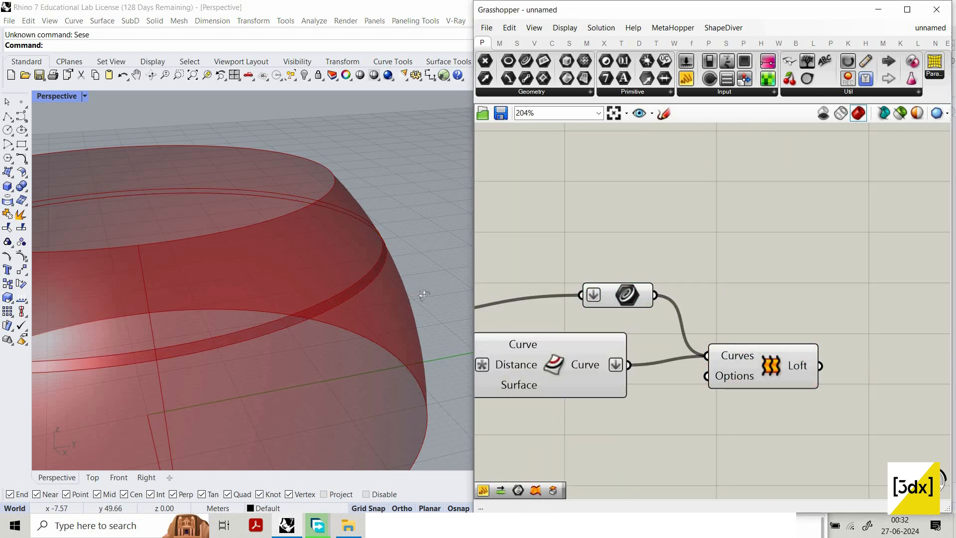
scroll(383, 286, down, 5)
Step: Turn off the preview of the Curve parameter and the Offset on Srf component
drag(649, 413, 616, 231)
right_click(616, 231)
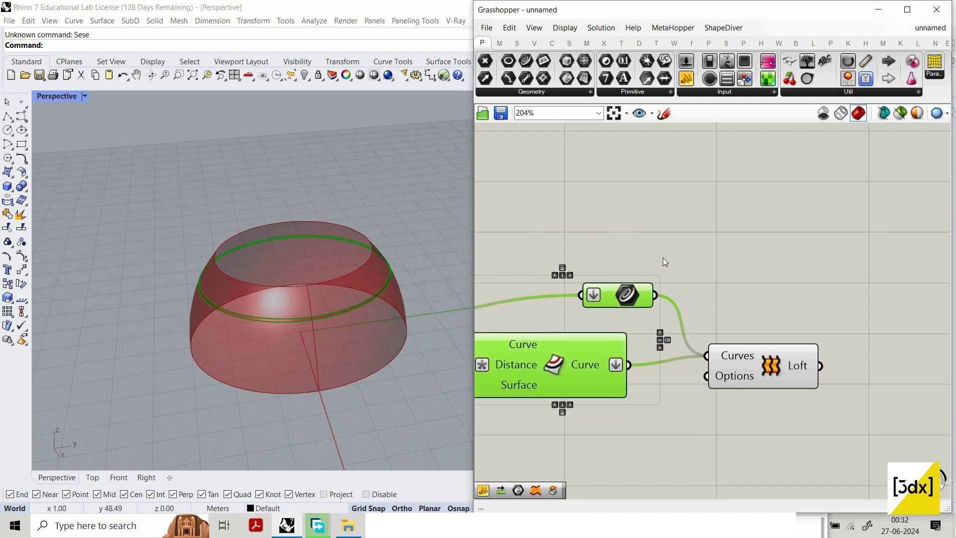
scroll(397, 318, up, 6)
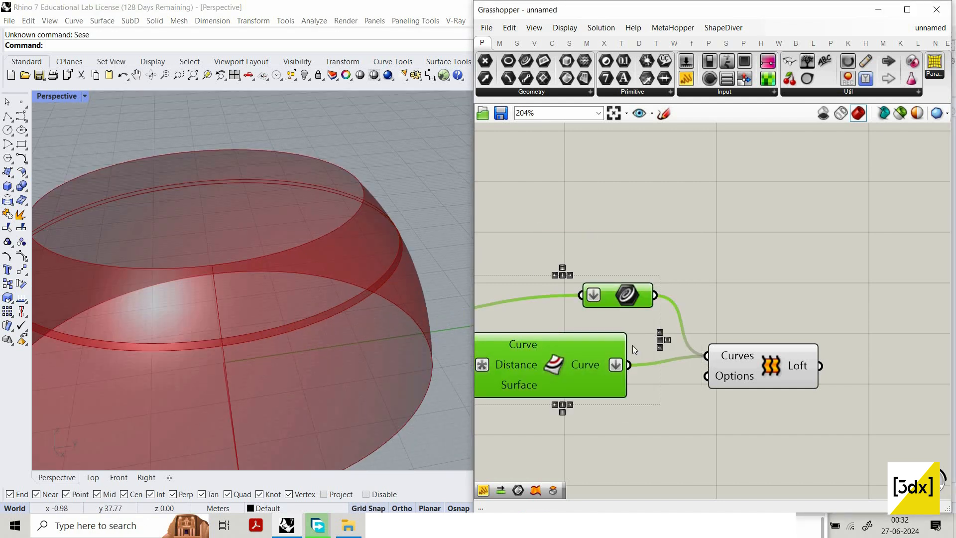
scroll(709, 316, down, 4)
scroll(710, 316, up, 4)
Step: Add a Scale component after the Loft component
double_click(709, 315)
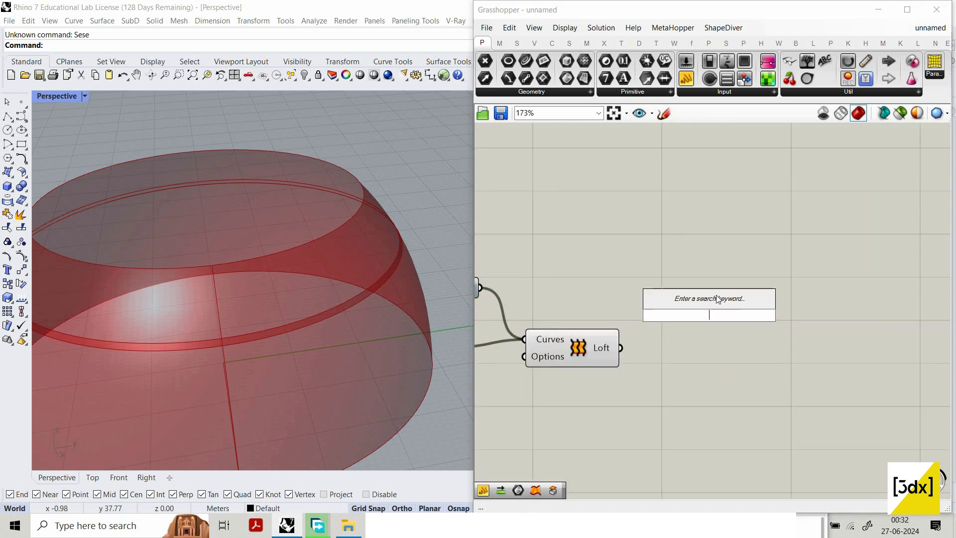
text(sc)
click(700, 268)
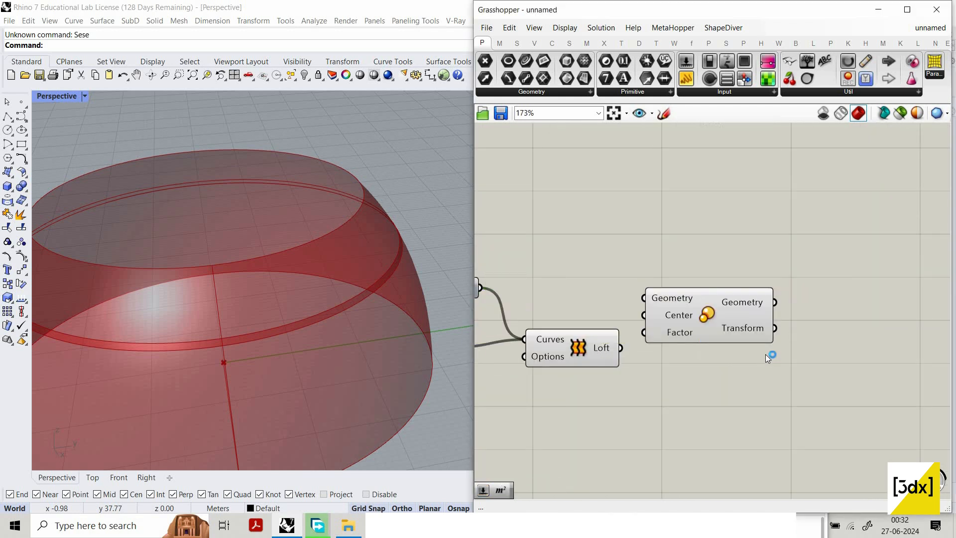
scroll(611, 298, up, 2)
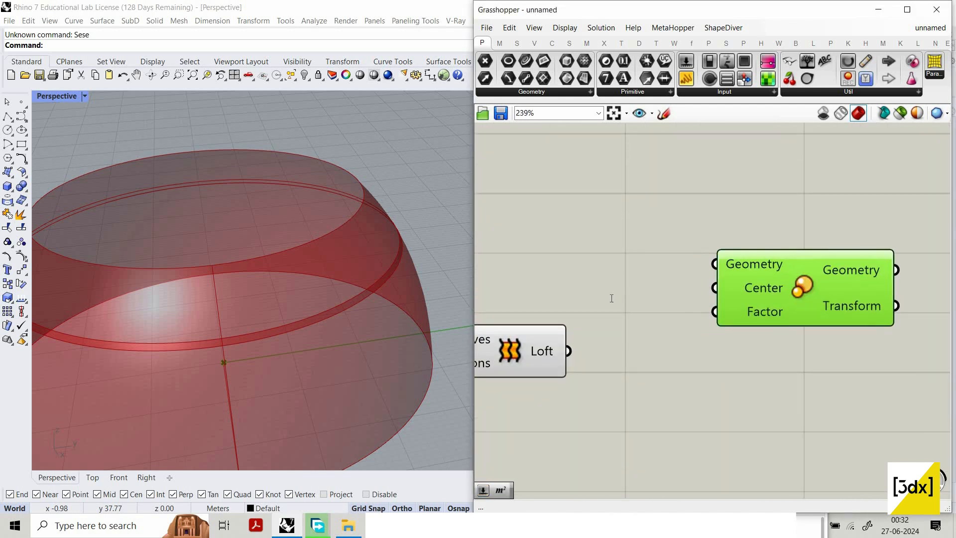
Step: Add an Area component above Loft and feed its Geometry input from the Loft output
double_click(611, 298)
text(area)
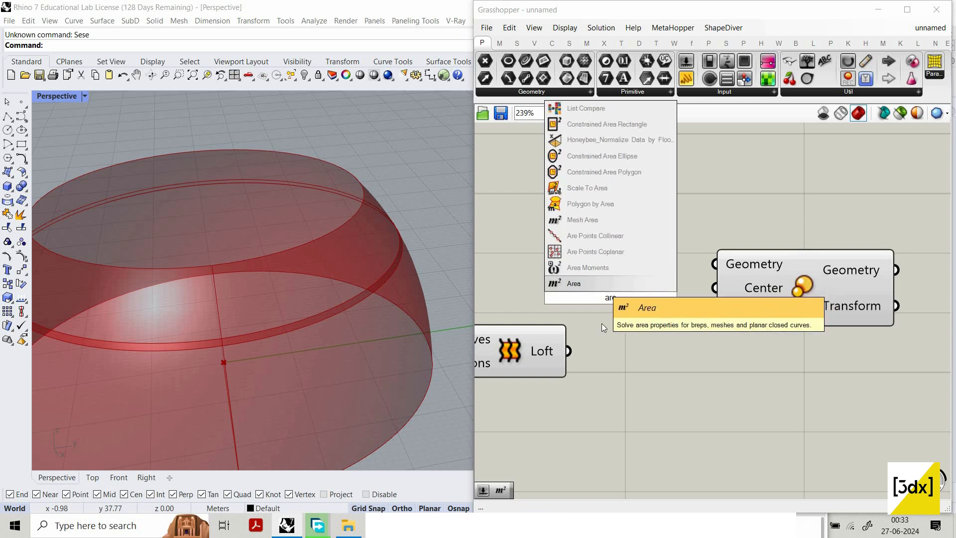
click(601, 311)
drag(569, 351, 523, 297)
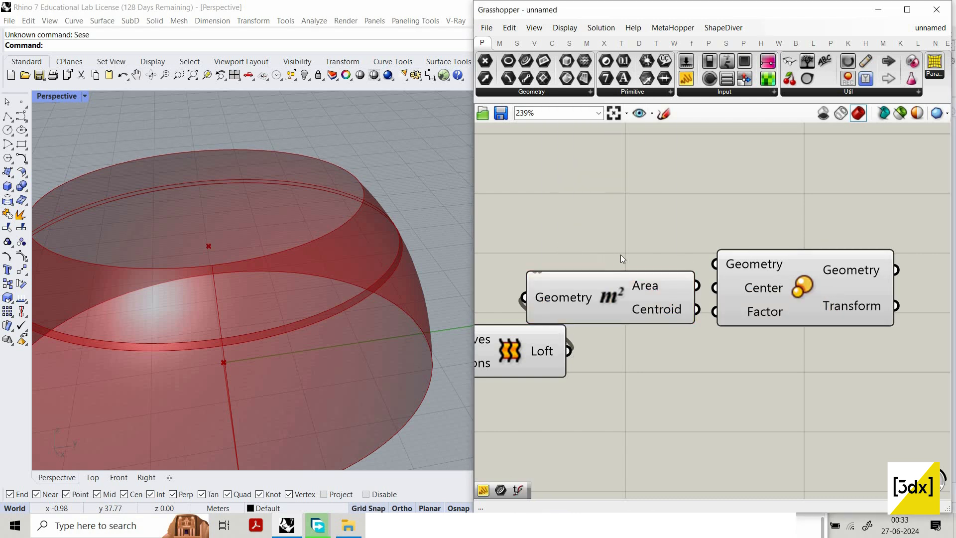
drag(615, 285, 602, 206)
Step: Scale the lofted band about its Area centroid, feeding the Factor input from a number slider set to 1.016
drag(715, 286, 810, 238)
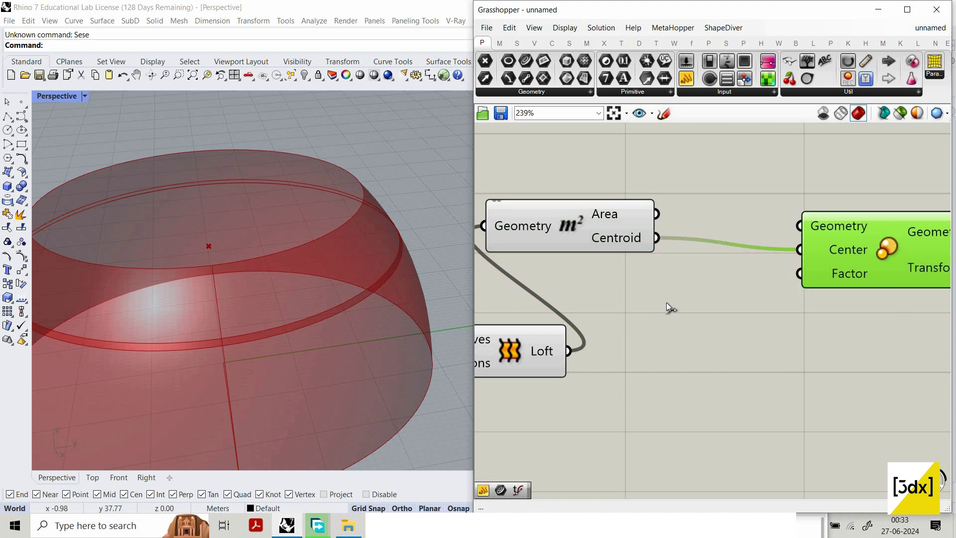
drag(800, 226, 627, 289)
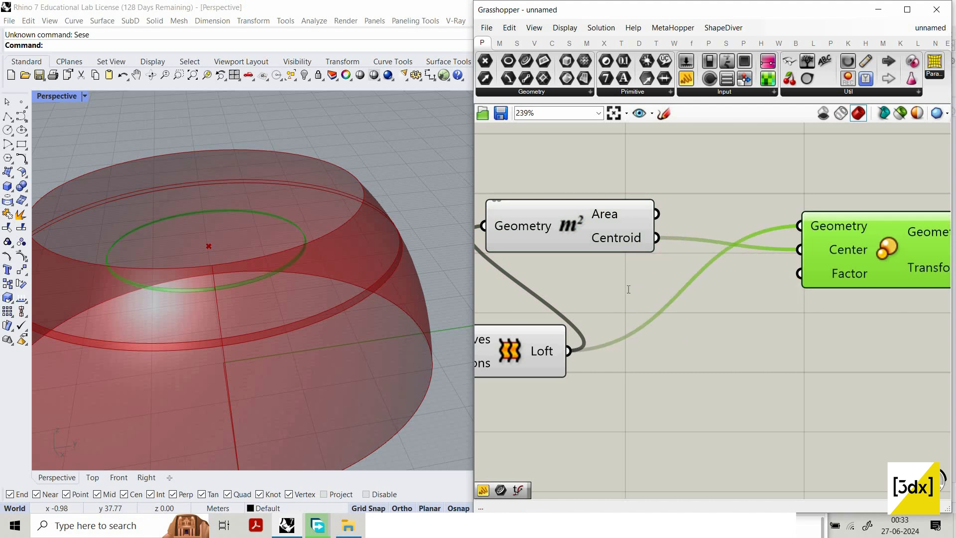
double_click(627, 289)
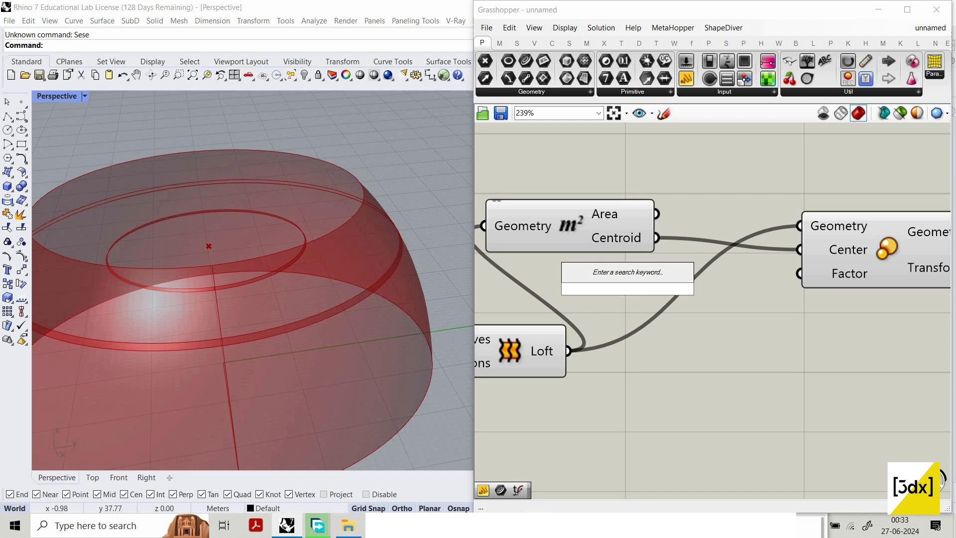
text(1.016)
key(Return)
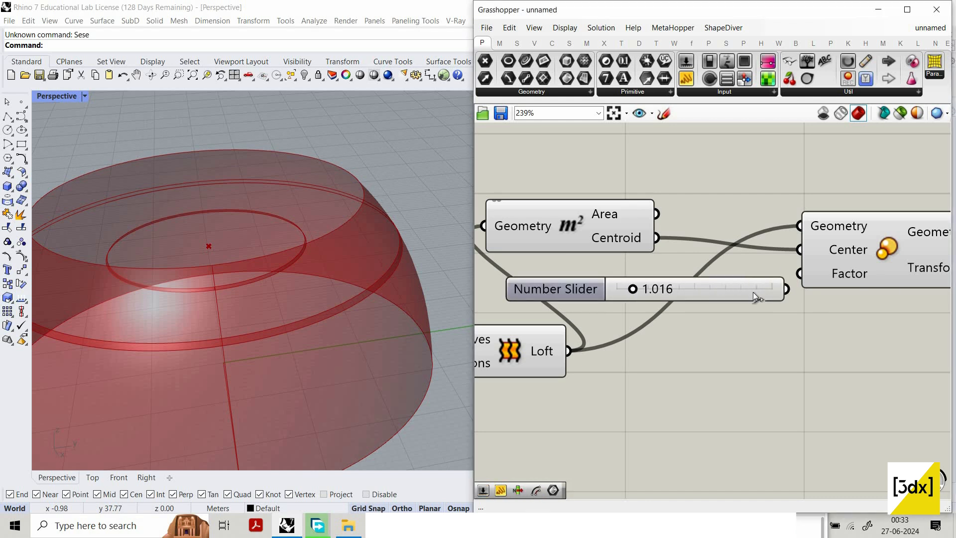
drag(785, 271, 721, 294)
click(715, 287)
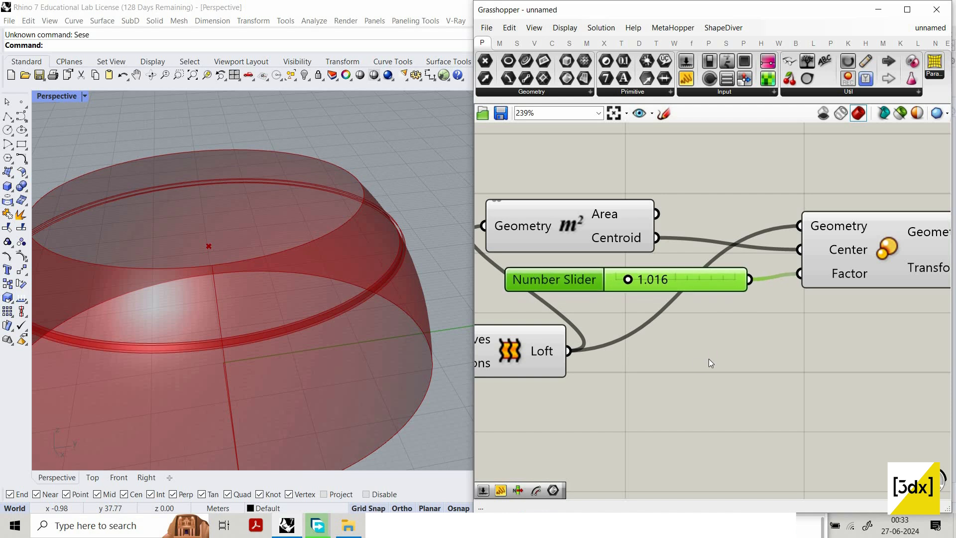
Step: Turn off the preview of the Area and Loft components
scroll(710, 278, down, 3)
drag(717, 366, 480, 209)
right_click(546, 160)
click(598, 181)
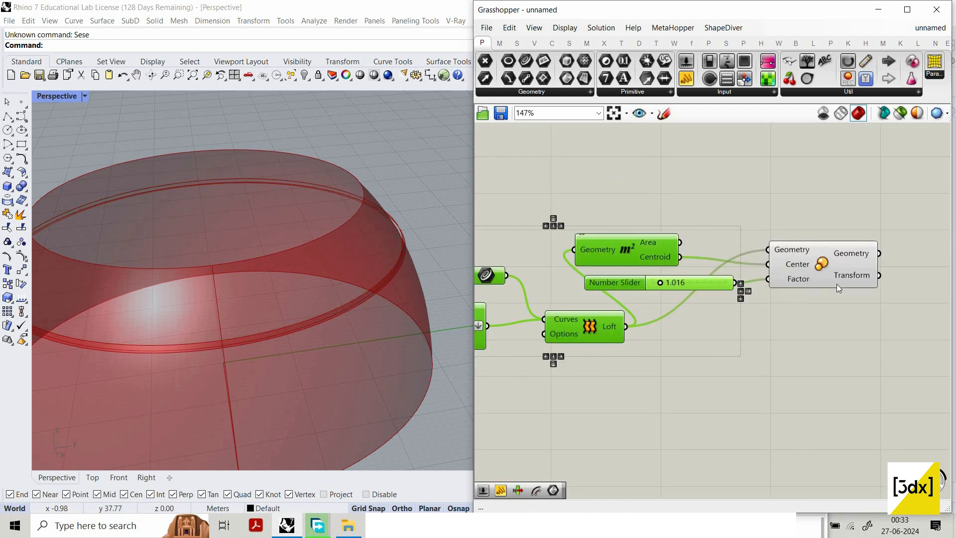
scroll(829, 277, down, 2)
scroll(829, 278, up, 3)
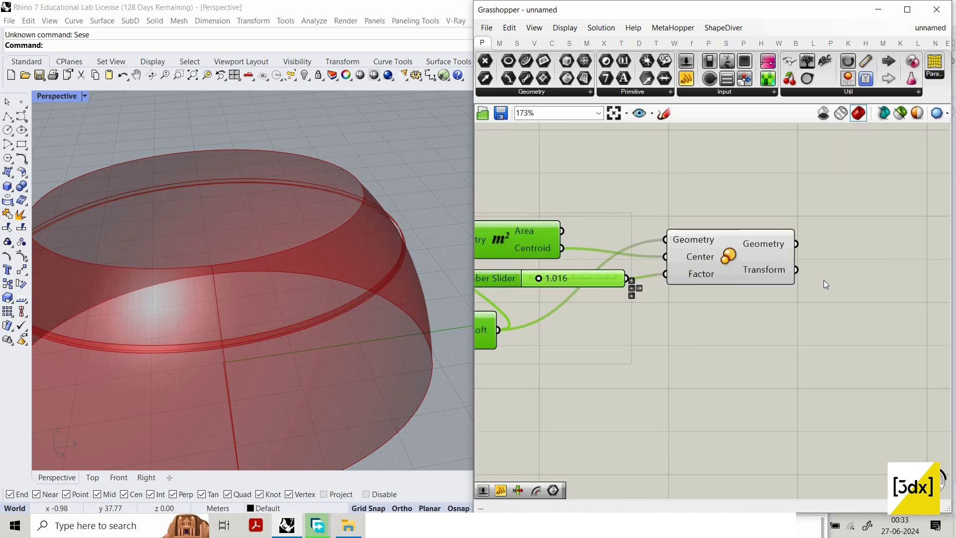
scroll(856, 269, down, 2)
scroll(855, 269, up, 1)
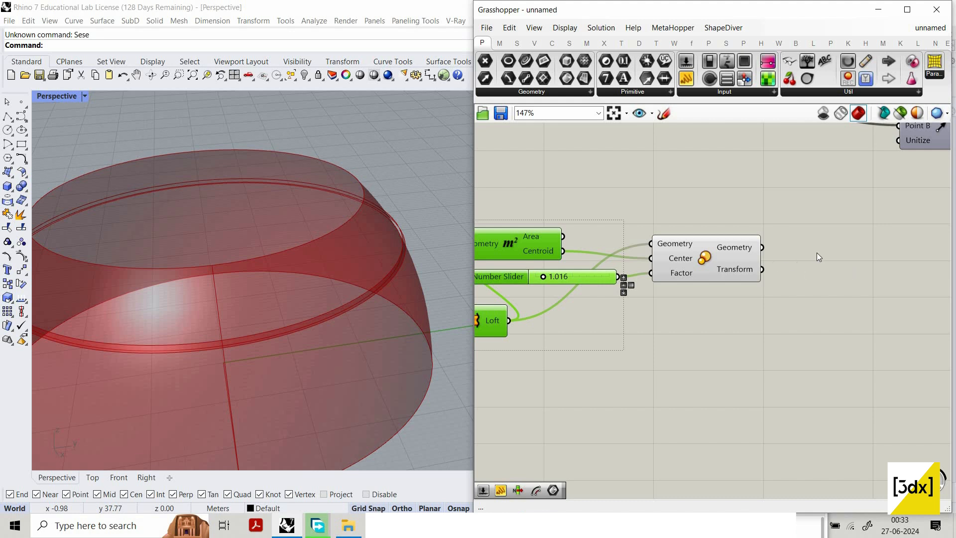
Step: Add a Cap Holes component after Scale and connect the scaled Geometry output to its Brep input
right_drag(812, 265, 740, 260)
double_click(799, 251)
text(ca)
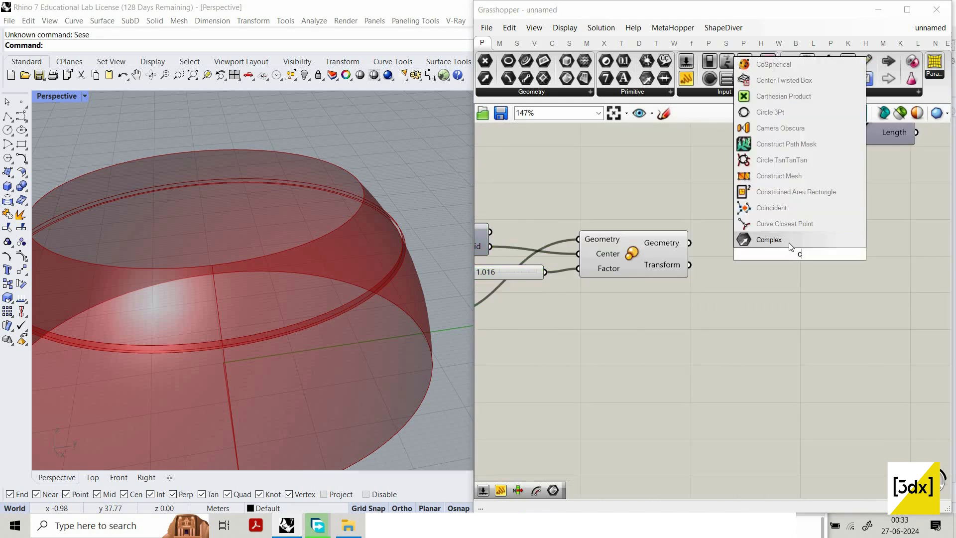
click(787, 226)
scroll(757, 251, up, 2)
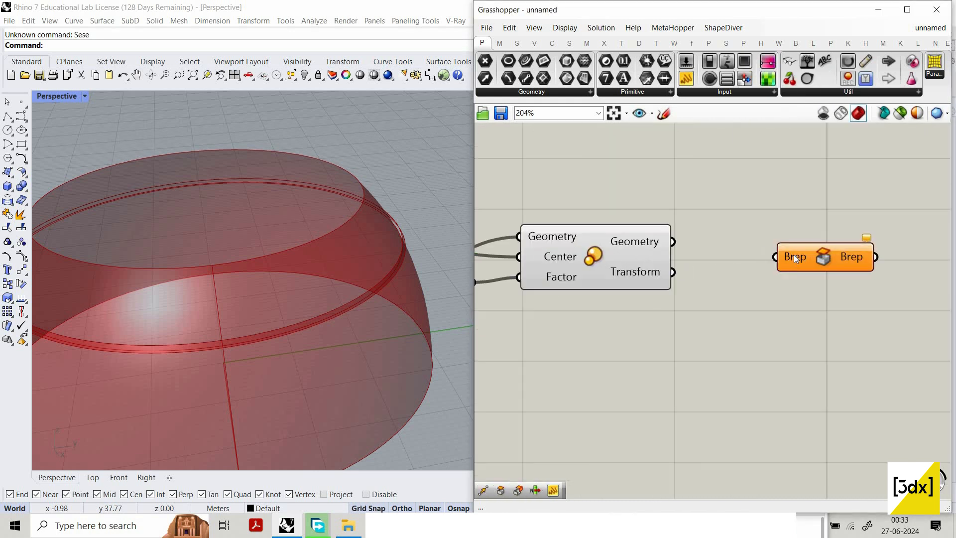
drag(775, 257, 672, 241)
scroll(738, 263, down, 2)
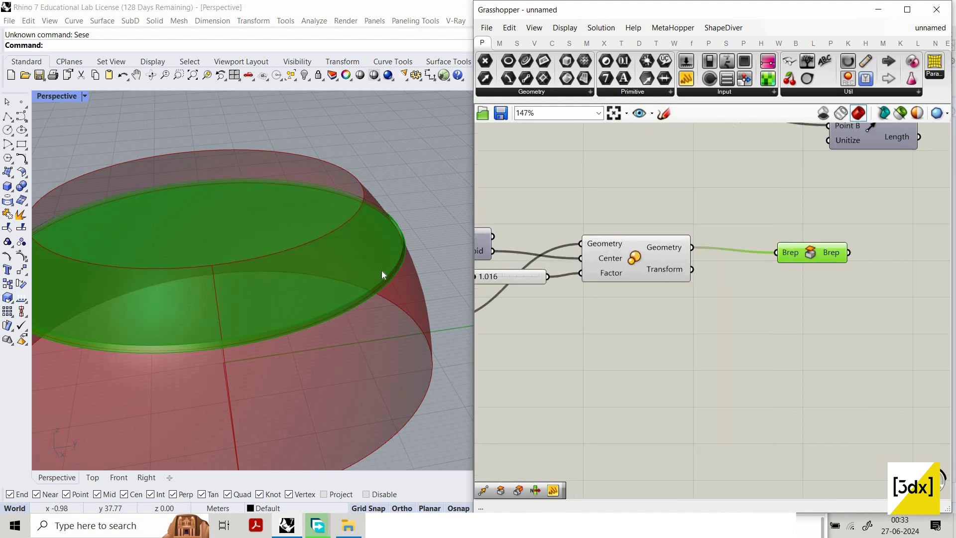
Step: Turn off the preview of the Scale component and the Area and Loft components feeding it
scroll(382, 274, up, 1)
scroll(387, 296, up, 2)
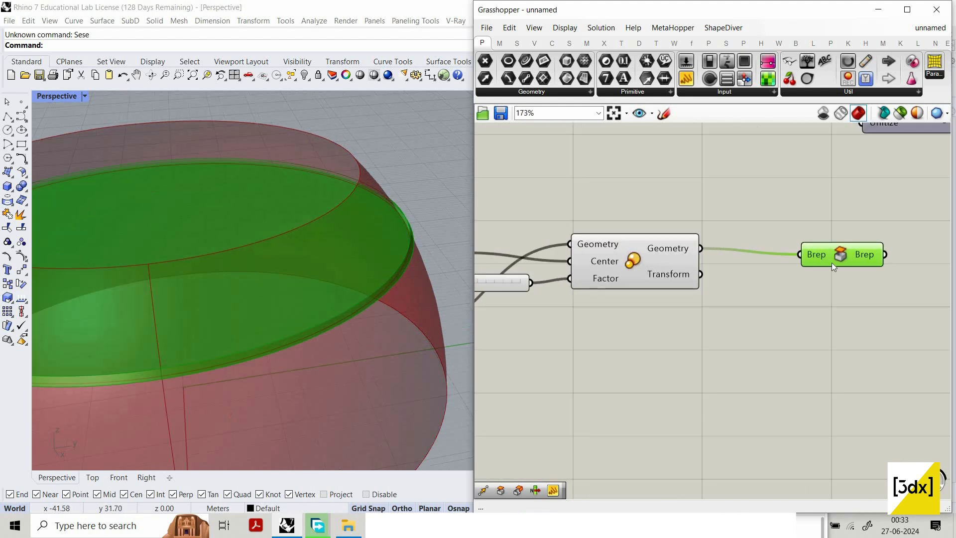
click(680, 238)
middle_click(688, 200)
click(692, 200)
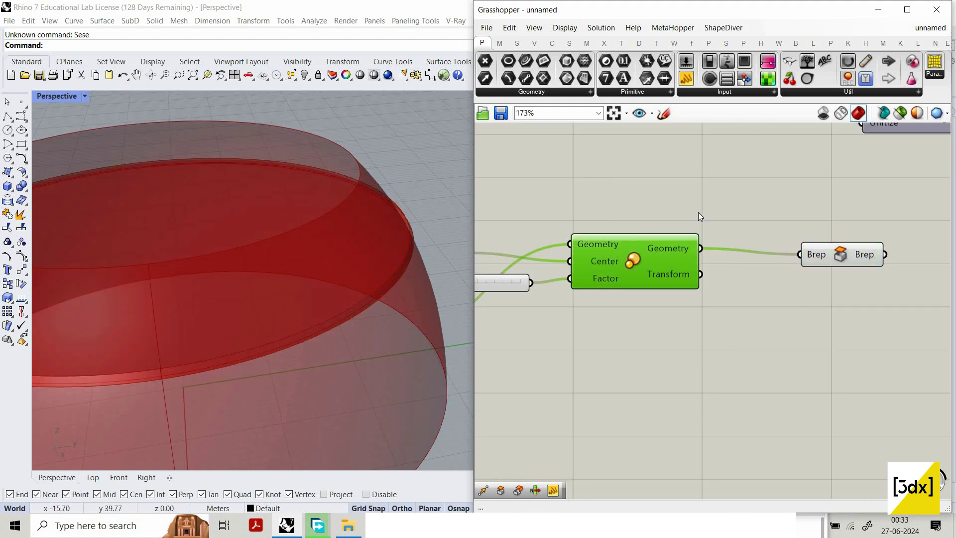
scroll(712, 243, down, 4)
scroll(706, 298, up, 1)
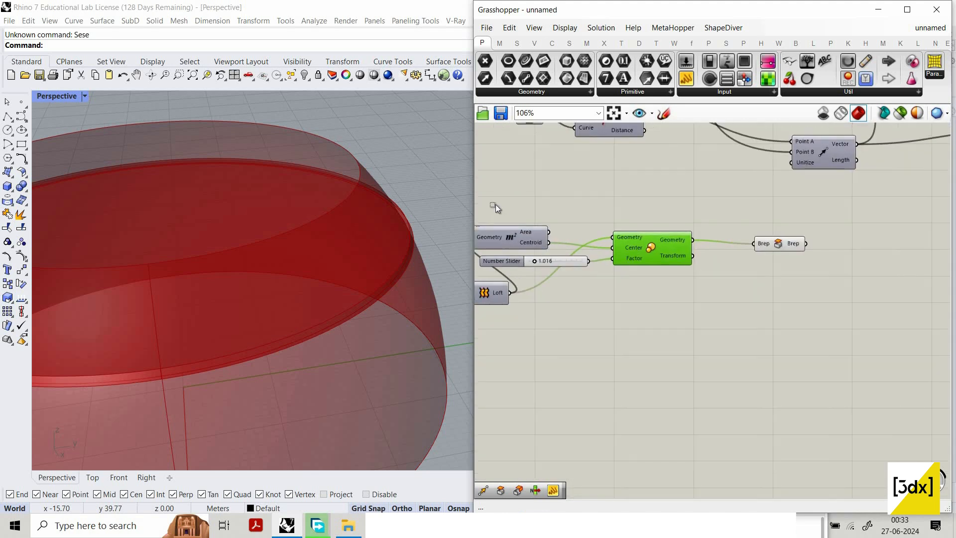
drag(495, 204, 694, 293)
middle_click(650, 211)
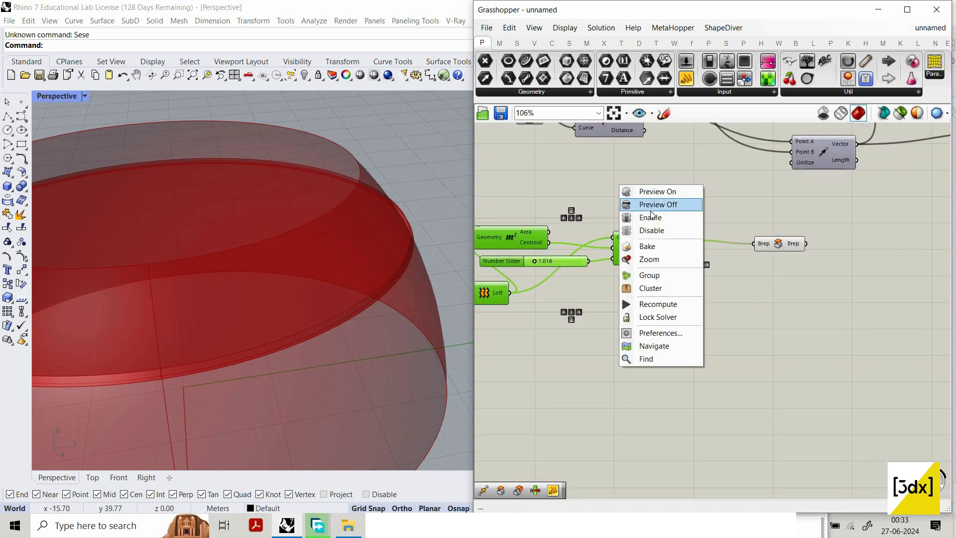
click(650, 211)
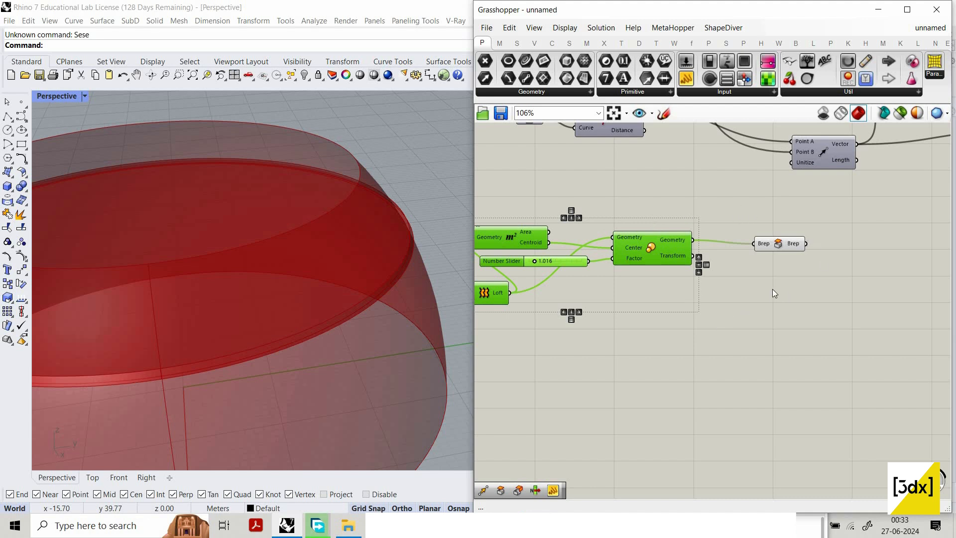
Step: Check the capped scaled band on the model and line up the Cap Holes component with Scale
scroll(772, 288, down, 1)
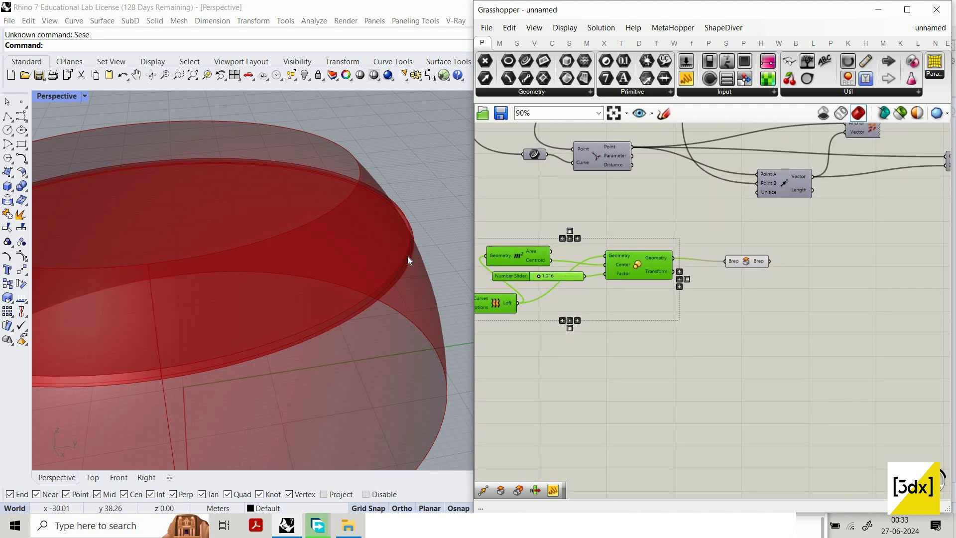
scroll(769, 252, up, 2)
click(750, 244)
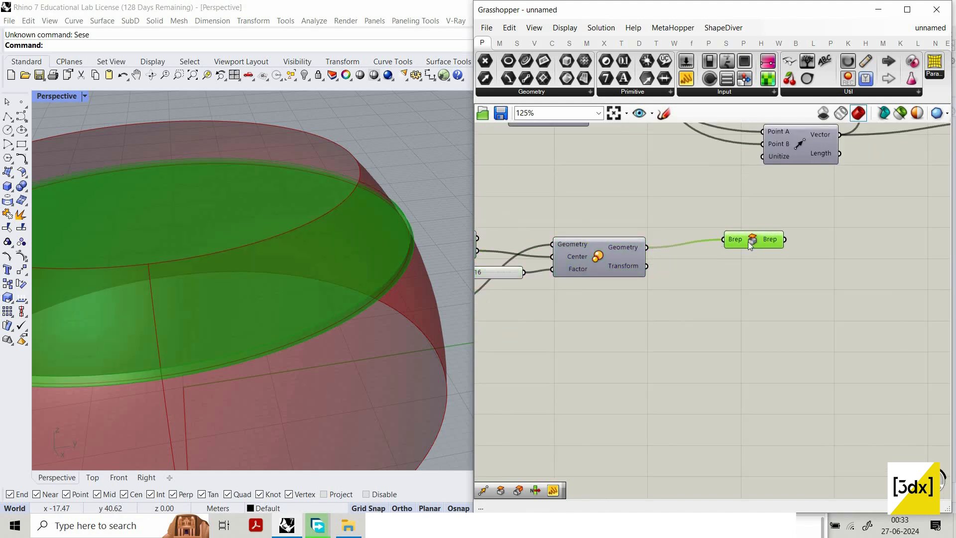
drag(754, 243, 760, 254)
right_drag(604, 323, 635, 316)
click(651, 306)
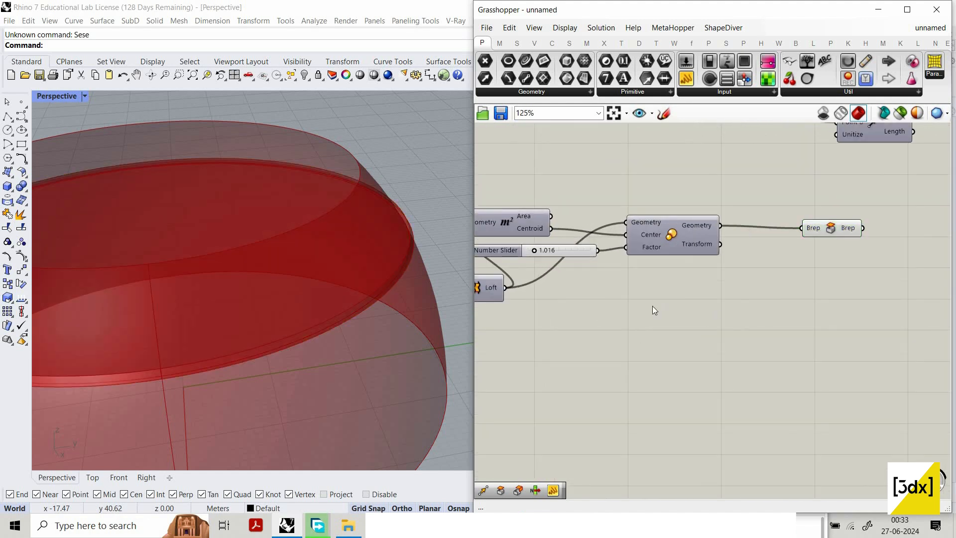
scroll(652, 306, down, 4)
scroll(588, 351, down, 3)
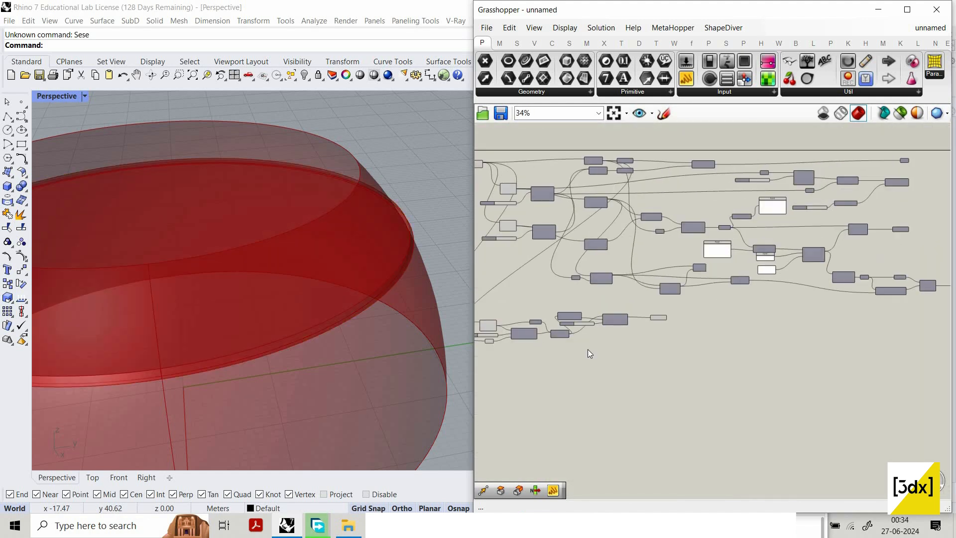
scroll(667, 362, up, 5)
double_click(667, 362)
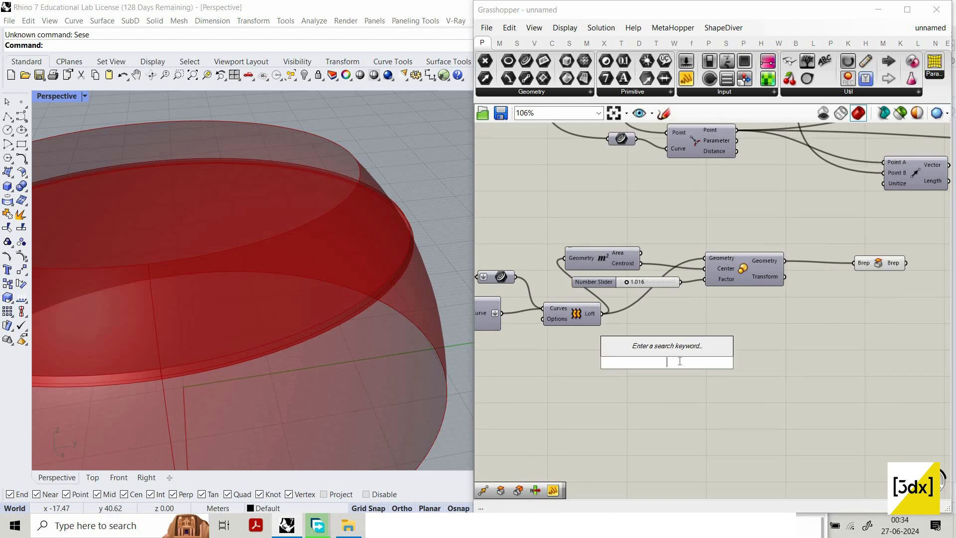
text(bre)
key(Escape)
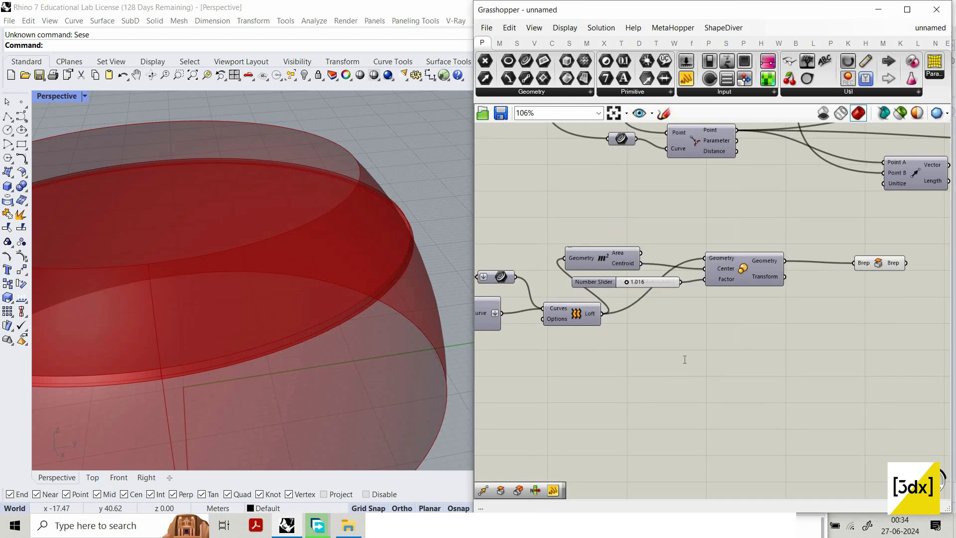
Step: Add a second Cap Holes component below Scale and feed its Brep input from the Loft output
double_click(683, 358)
text(cap)
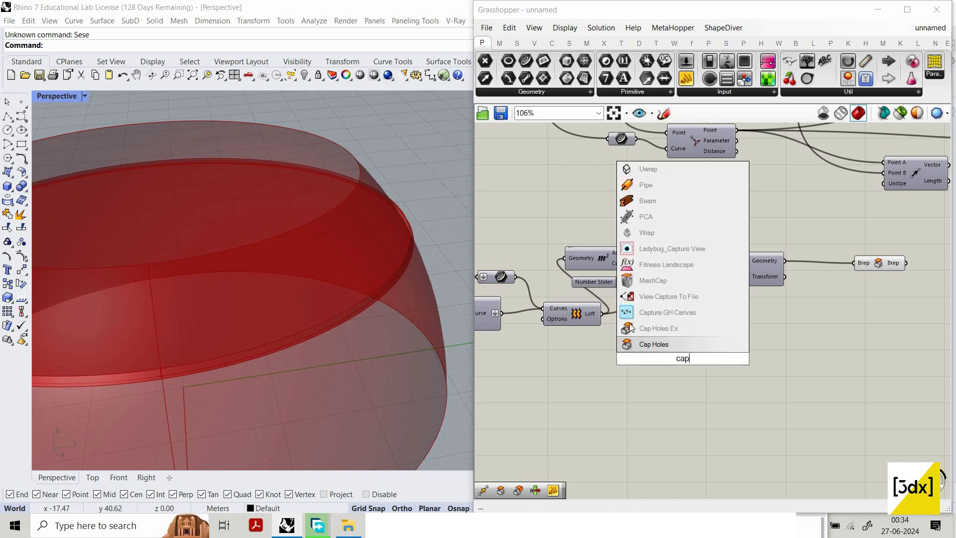
click(691, 343)
drag(602, 313, 657, 358)
drag(690, 359, 764, 356)
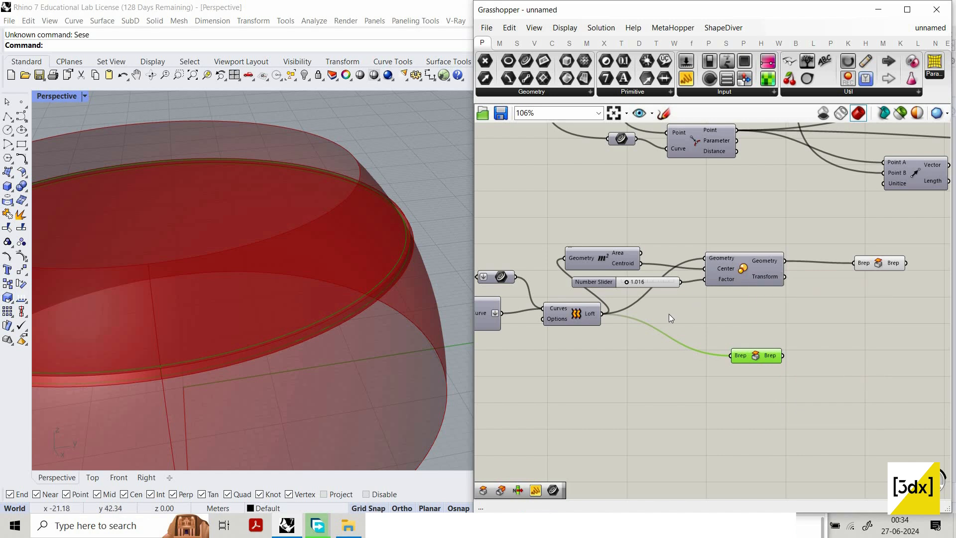
Step: Add a Scale NU component beside the lower Cap Holes component and feed its Geometry input from the capped Brep output
scroll(774, 350, down, 2)
double_click(772, 347)
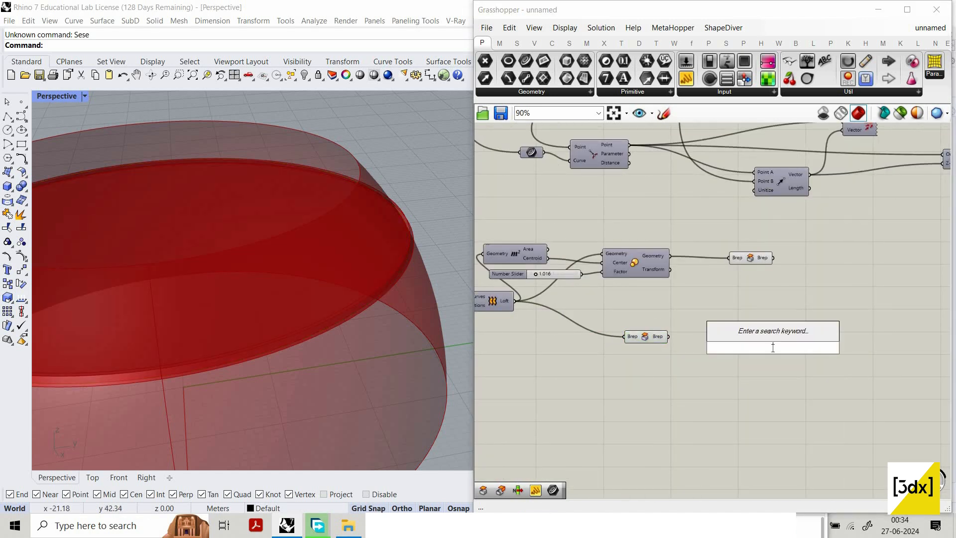
text(scale)
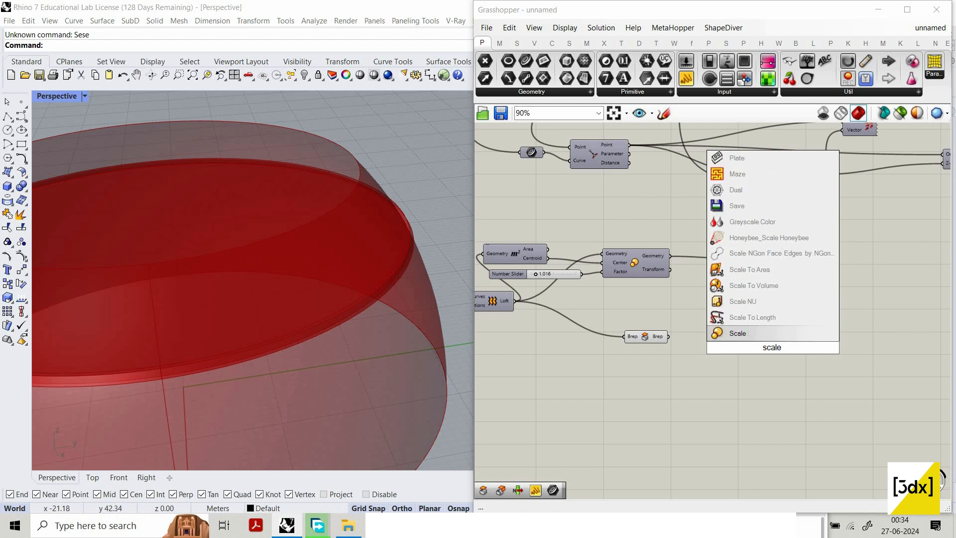
text( nu)
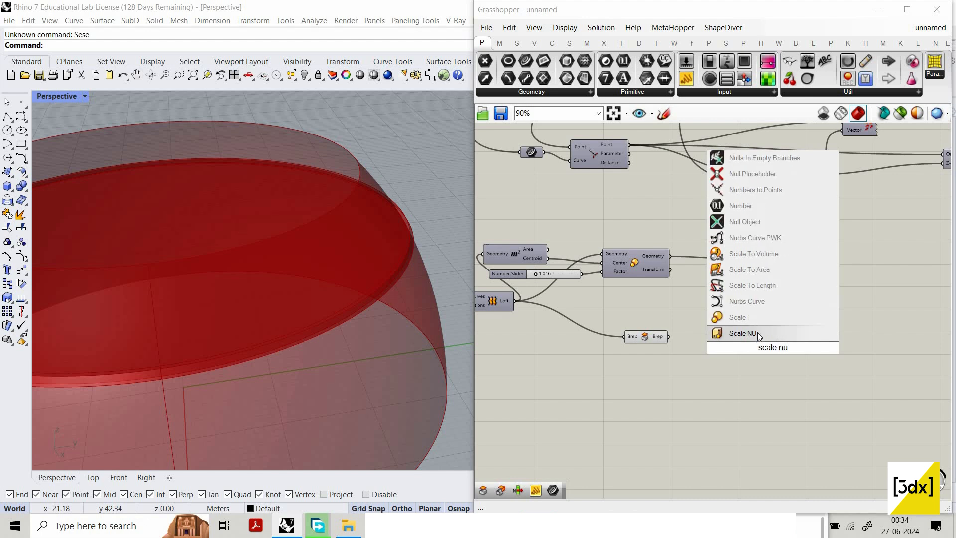
click(757, 333)
scroll(695, 336, up, 3)
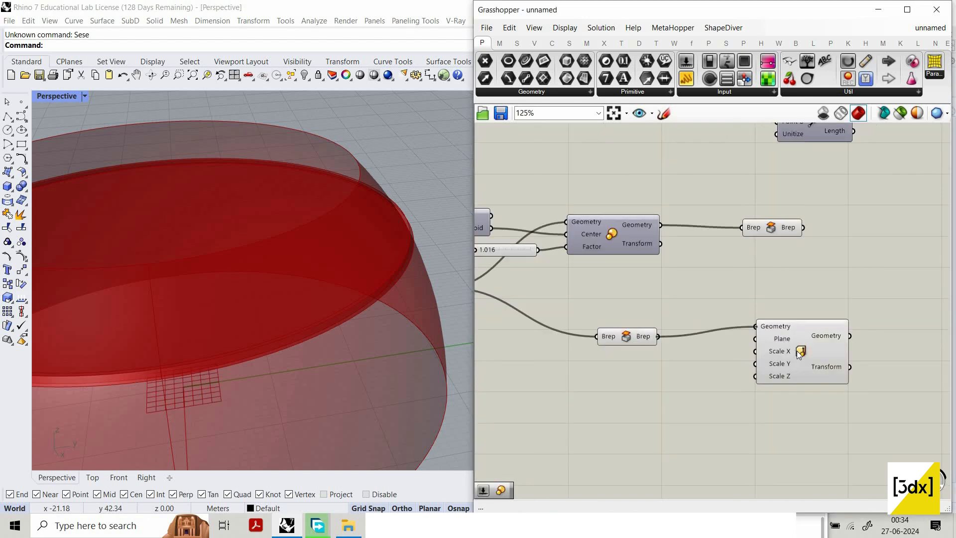
drag(798, 353, 819, 362)
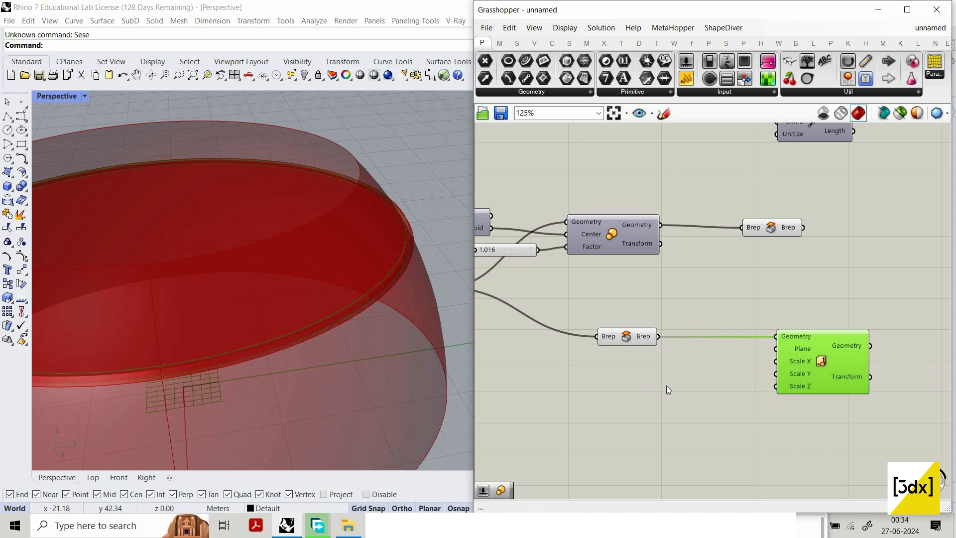
Step: Add an Area component fed from the lower Cap Holes output and connect its Centroid to the Plane input of Scale NU
double_click(674, 375)
text(re)
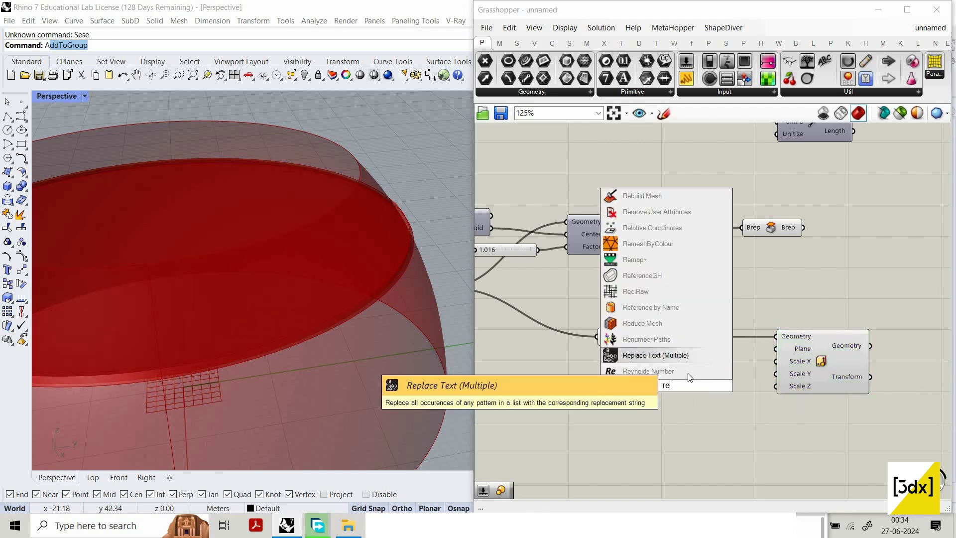
key(Escape)
double_click(687, 372)
text(are)
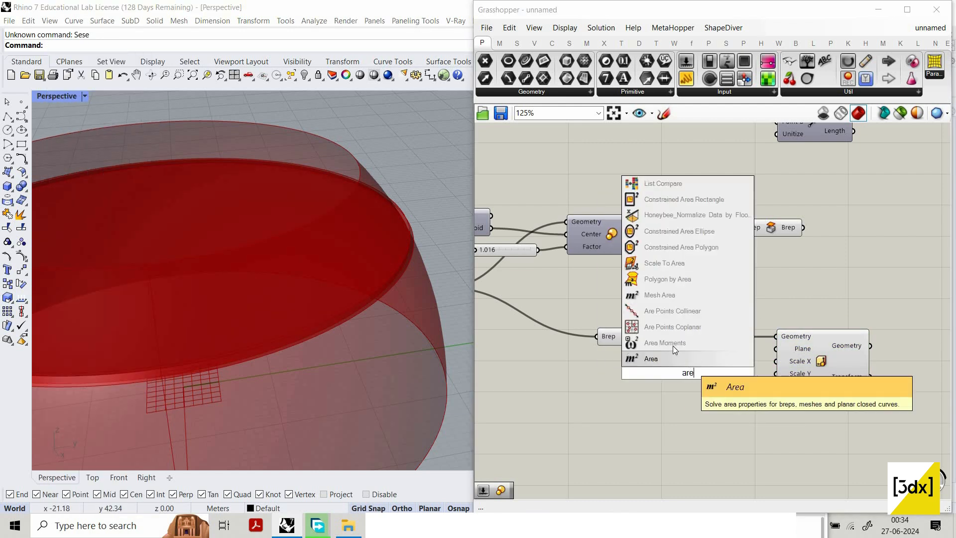
key(Return)
drag(658, 336, 641, 372)
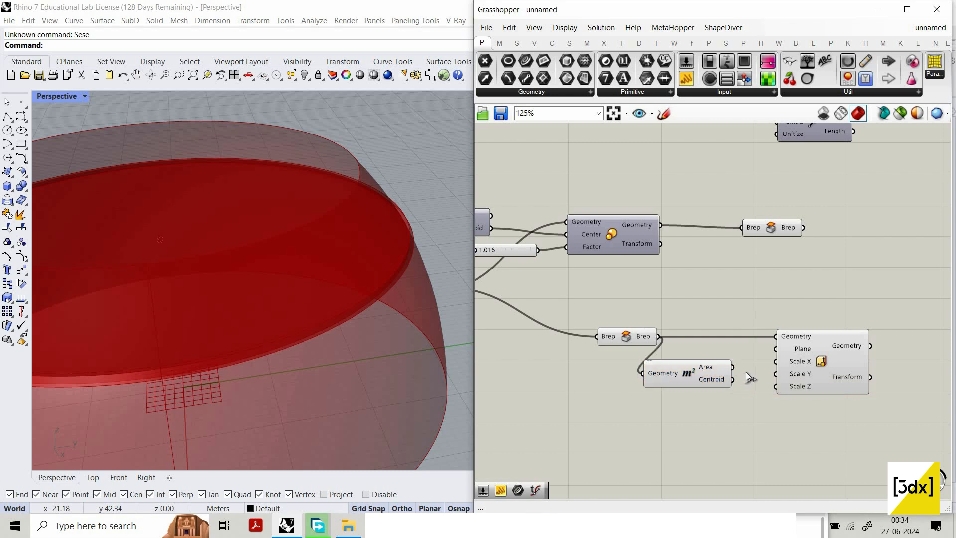
drag(732, 379, 775, 348)
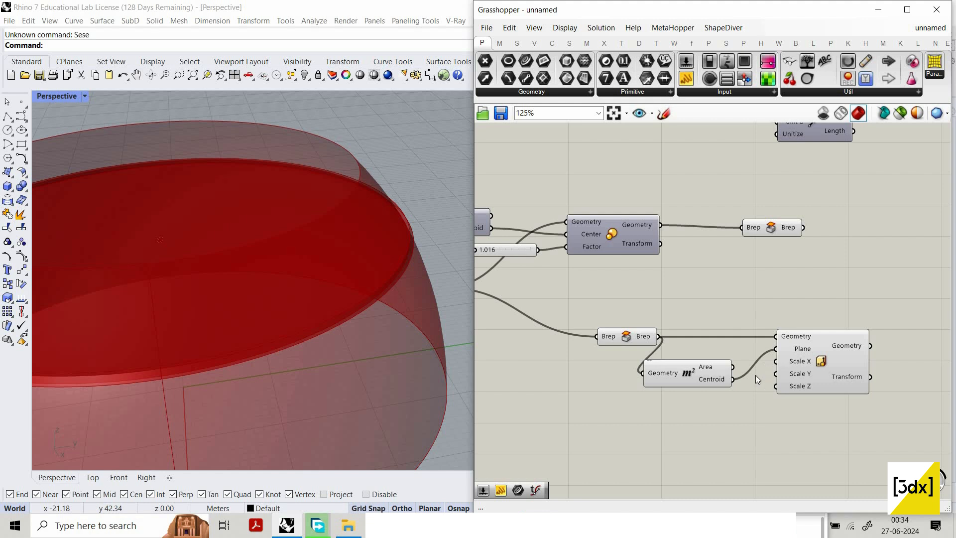
Step: Add a number slider set to 10, connect it to Scale Z of Scale NU, and check the stretched band on the model
double_click(654, 410)
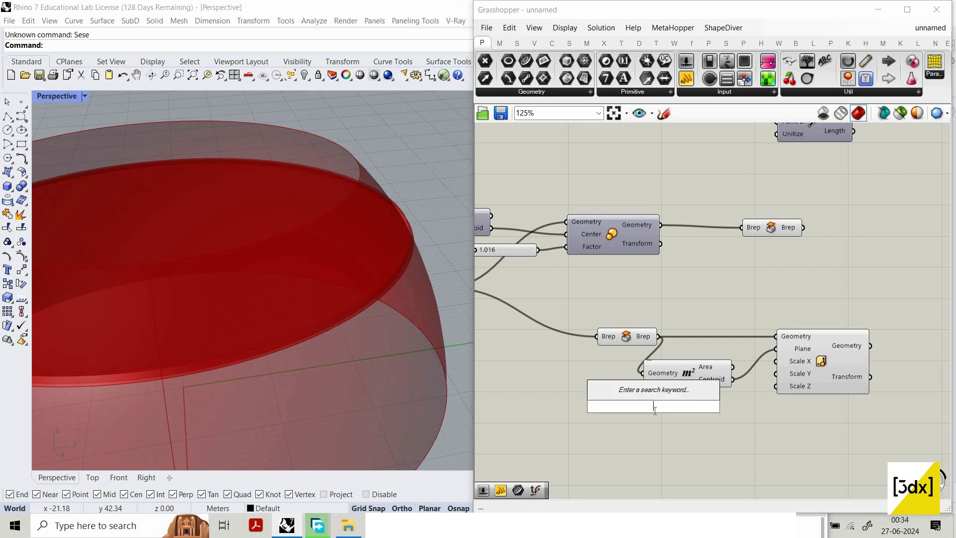
text(10)
key(Return)
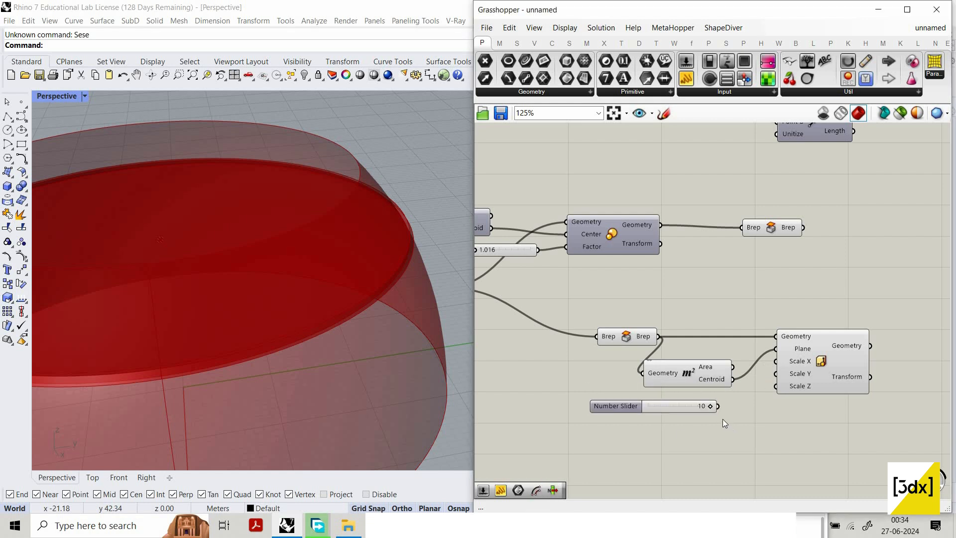
drag(776, 387, 719, 407)
scroll(658, 388, down, 3)
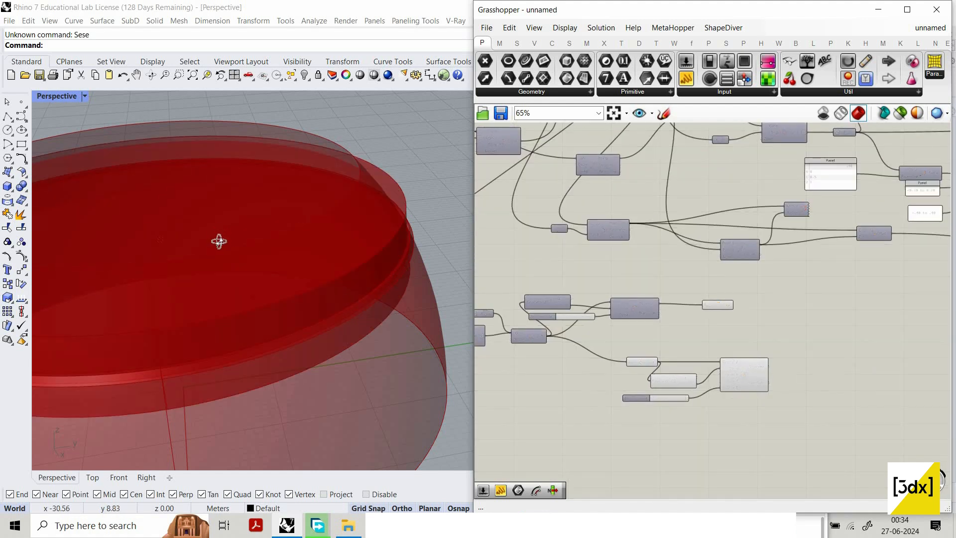
right_drag(218, 241, 342, 214)
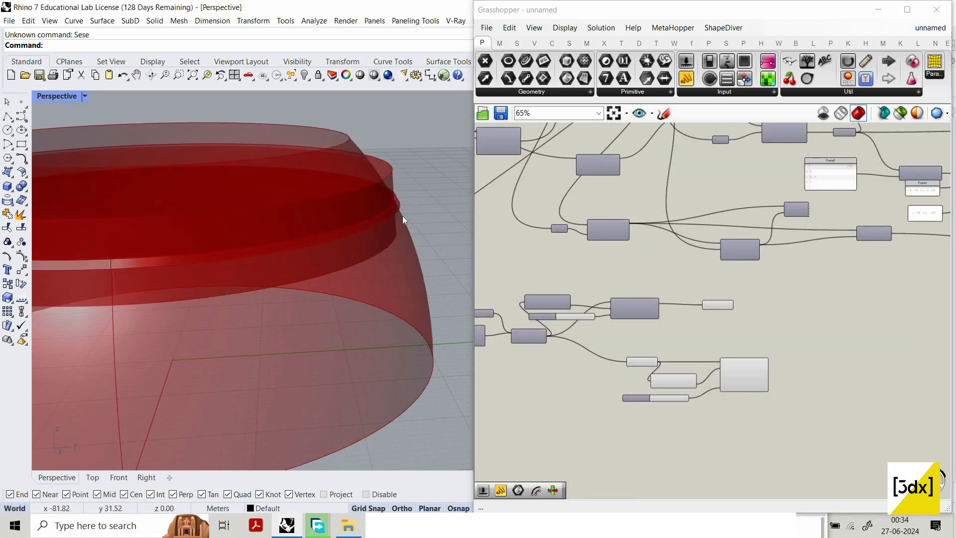
scroll(414, 215, up, 2)
scroll(644, 384, up, 4)
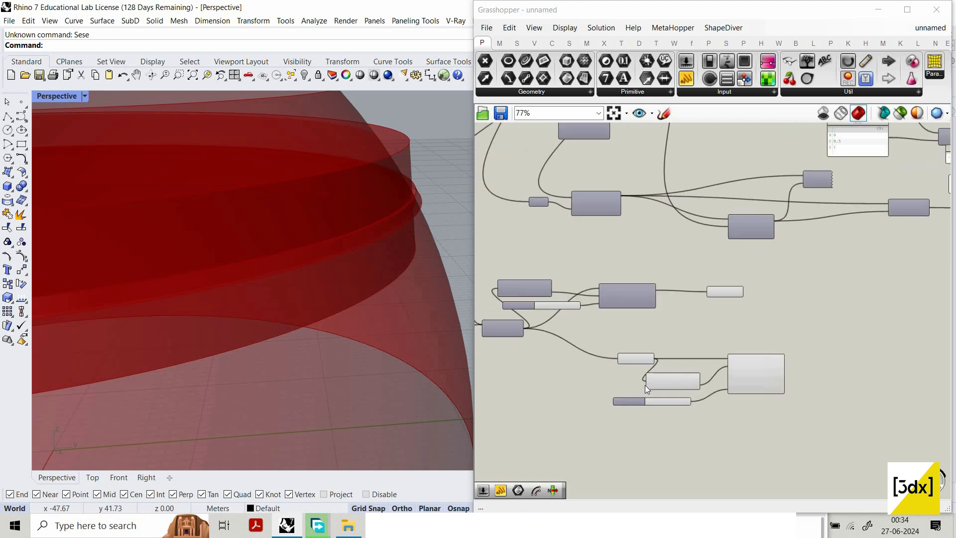
scroll(878, 286, down, 2)
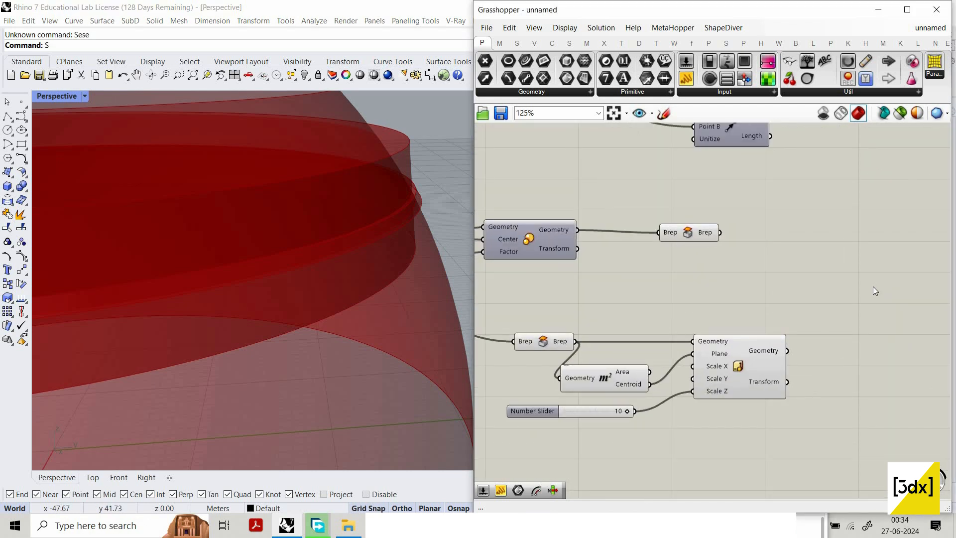
Step: Add a Solid Difference component and connect the upper Cap Holes output to its Breps A input
key(Escape)
double_click(870, 289)
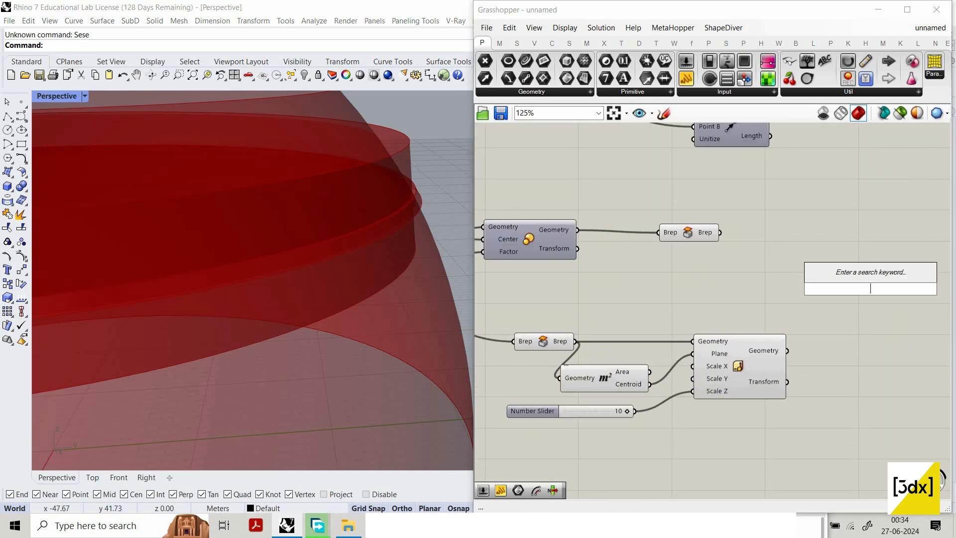
text(solid)
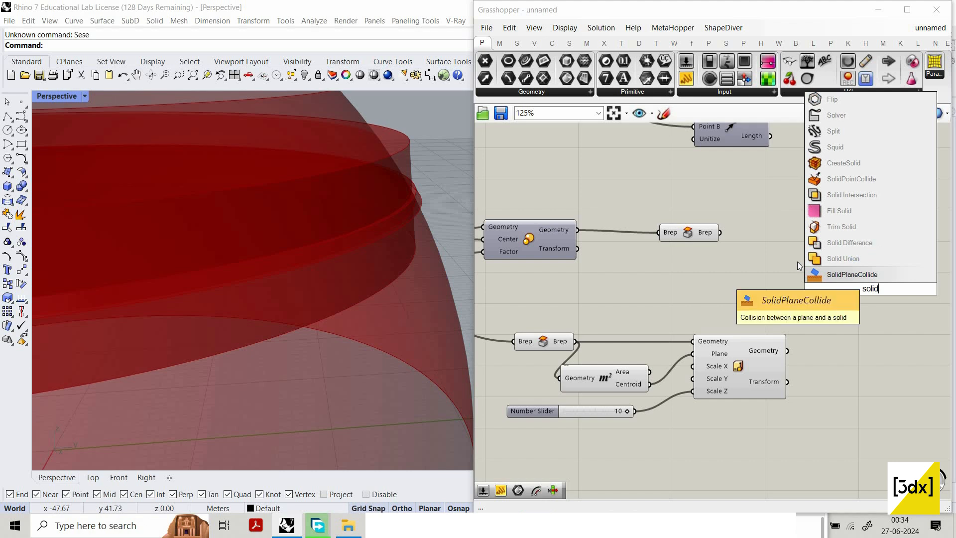
key(Up)
key(Up)
key(Return)
drag(720, 233, 833, 281)
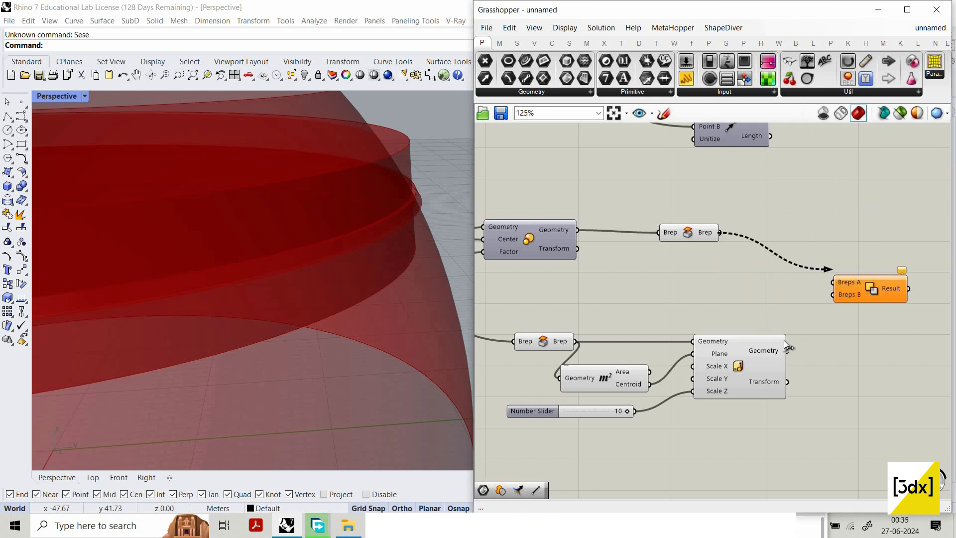
Step: Connect the Geometry output of Scale NU to the Breps B input of Solid Difference, keeping the upper Cap Holes on Breps A
drag(787, 351, 832, 282)
scroll(808, 325, down, 3)
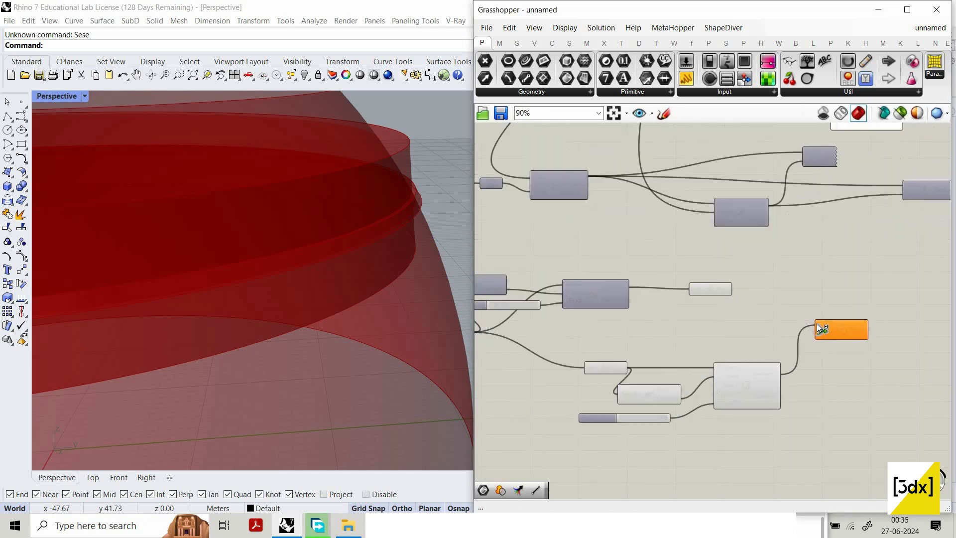
scroll(817, 323, up, 2)
key(ctrl+z)
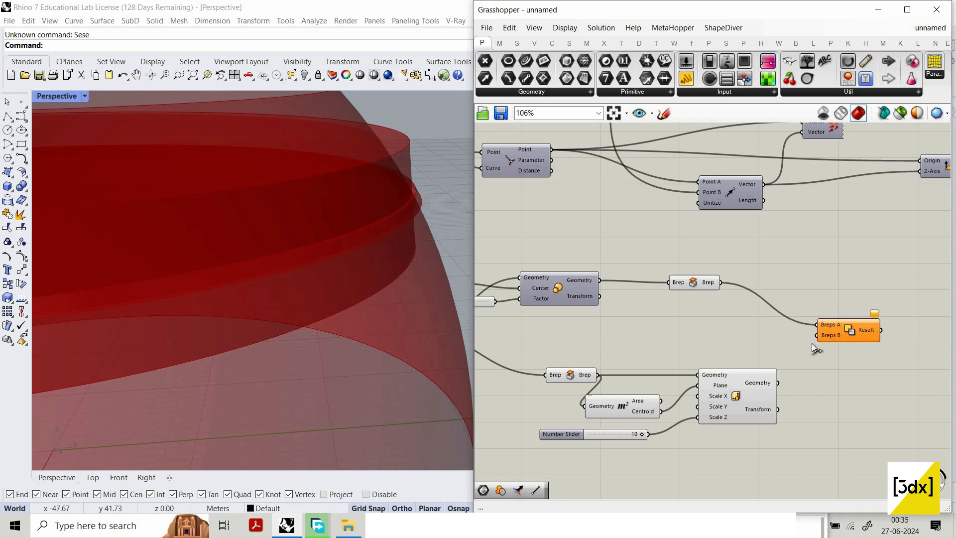
scroll(780, 368, down, 3)
Step: Turn off the preview of the scaling, area and capping components feeding Solid Difference and inspect the remaining ring
mouse_move(641, 324)
mouse_down()
mouse_move(779, 423)
mouse_move(637, 307)
mouse_up()
right_click(640, 288)
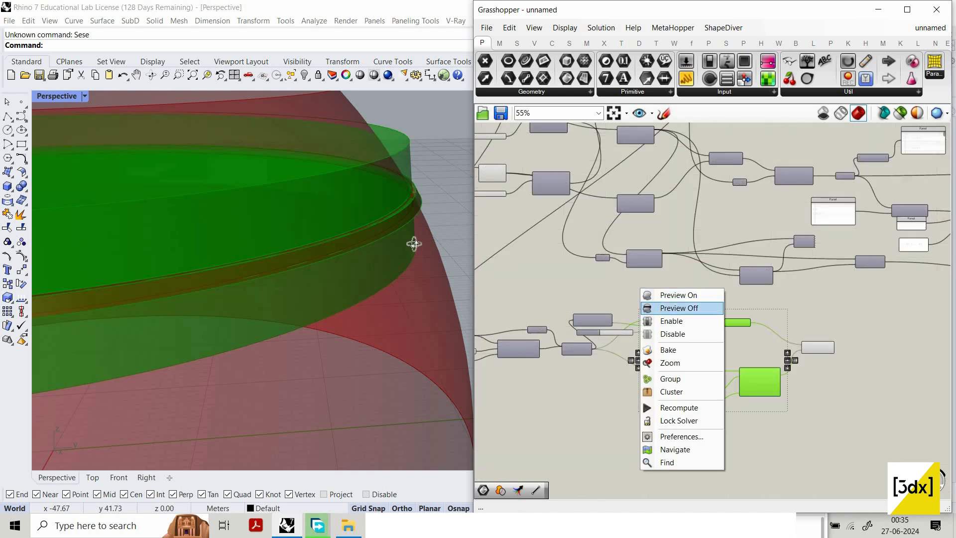
click(679, 306)
right_drag(410, 264, 382, 221)
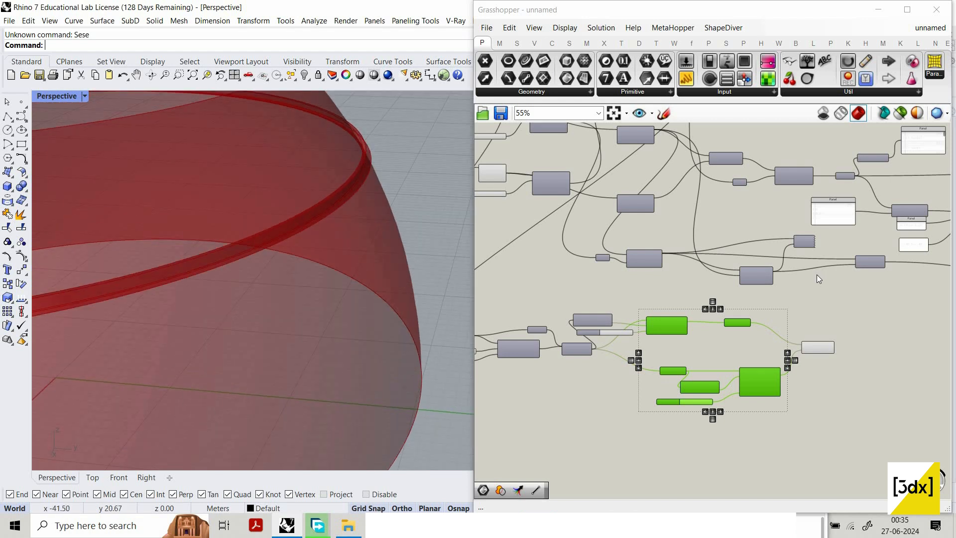
Step: Add a Brep parameter after Solid Difference and connect the Result output to it
scroll(709, 359, down, 2)
right_drag(904, 366, 710, 358)
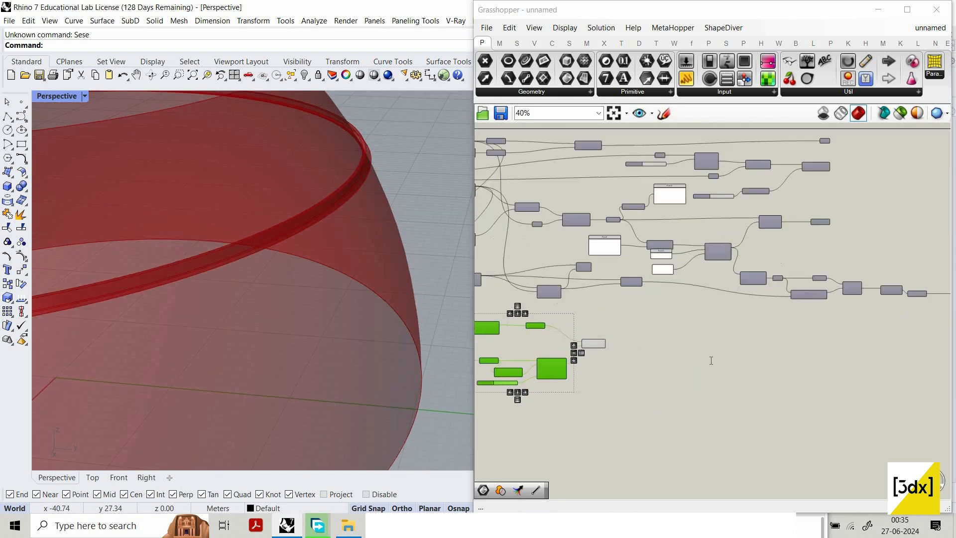
scroll(711, 360, up, 1)
double_click(710, 361)
text(bre)
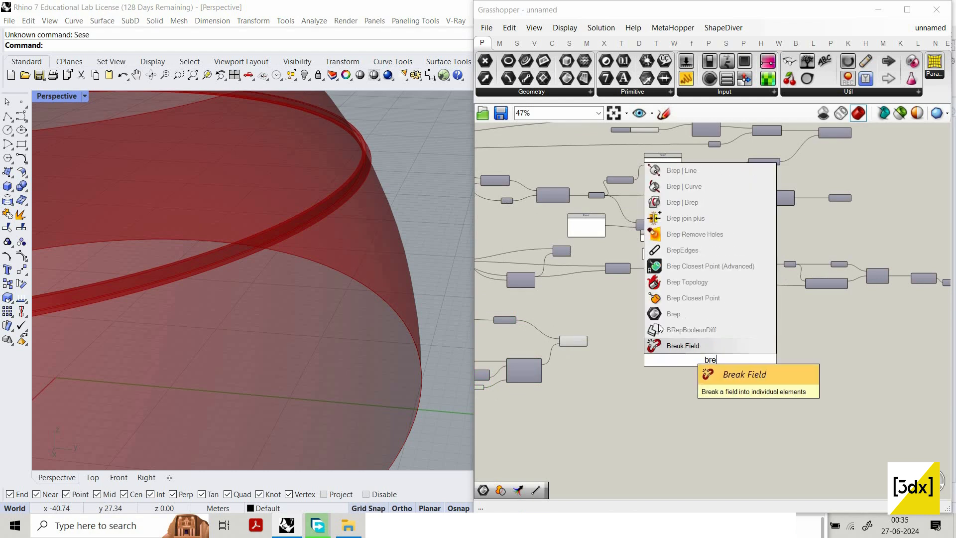
key(Up)
key(Up)
key(Return)
scroll(603, 343, up, 3)
drag(767, 371, 578, 340)
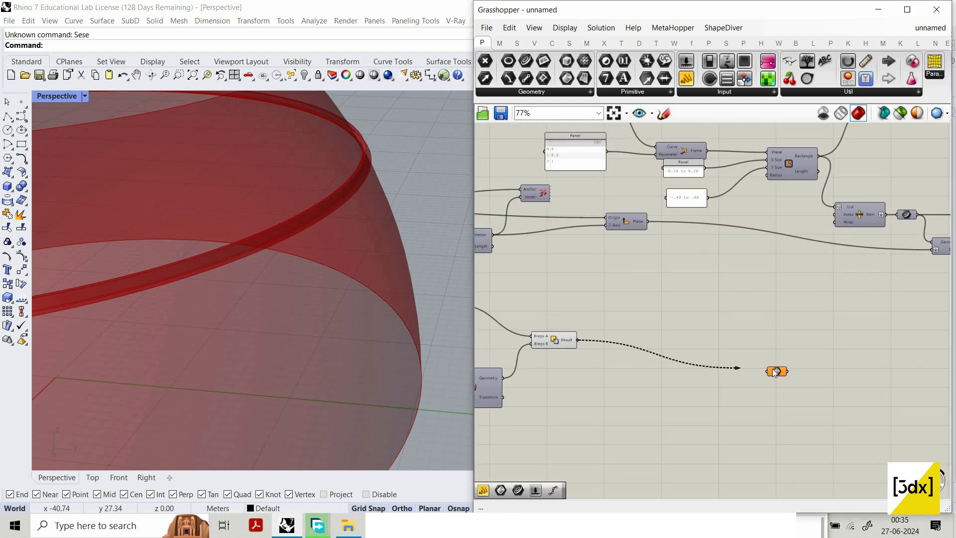
drag(777, 370, 806, 361)
Step: Turn off the preview of the Solid Difference component
drag(531, 302, 682, 413)
right_click(593, 296)
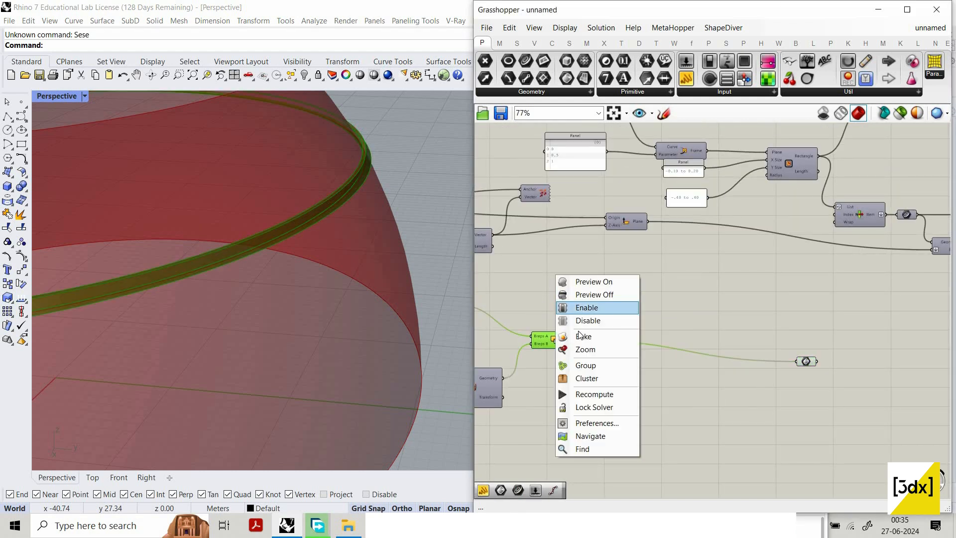
click(577, 292)
Step: Move the ring's Brep parameter below the Brep parameter that ends the lofted, capped branch and select both
scroll(578, 347, down, 5)
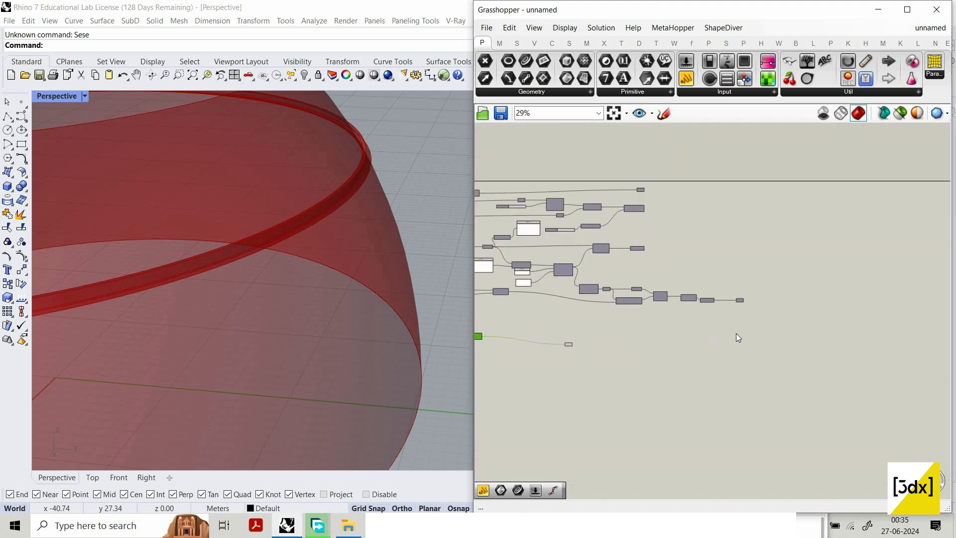
drag(736, 333, 753, 332)
drag(792, 282, 739, 340)
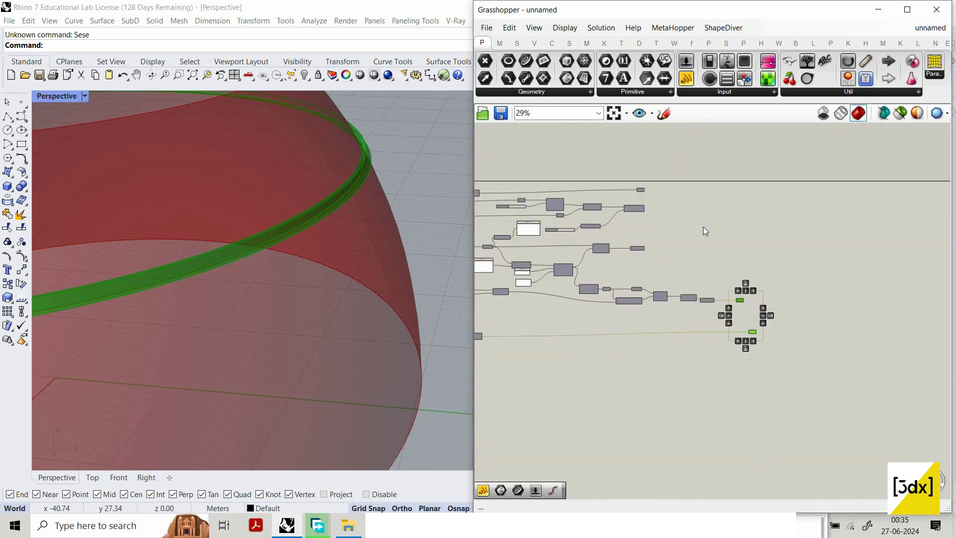
Step: Add a Brep parameter for the swept ribs and connect the output of the sweep branch's Cap Holes component to it
scroll(608, 254, up, 5)
drag(650, 250, 598, 292)
scroll(680, 266, down, 3)
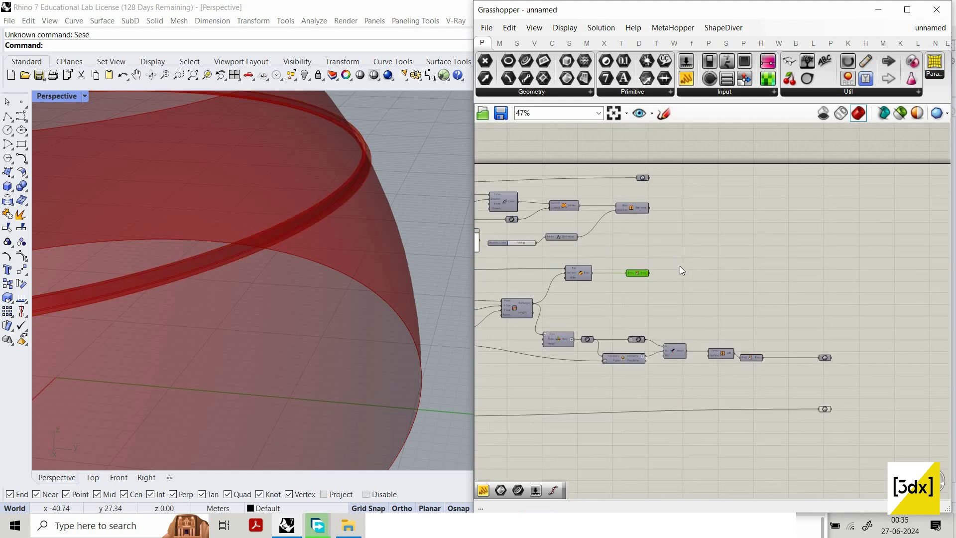
scroll(680, 267, up, 2)
double_click(683, 275)
text(bre)
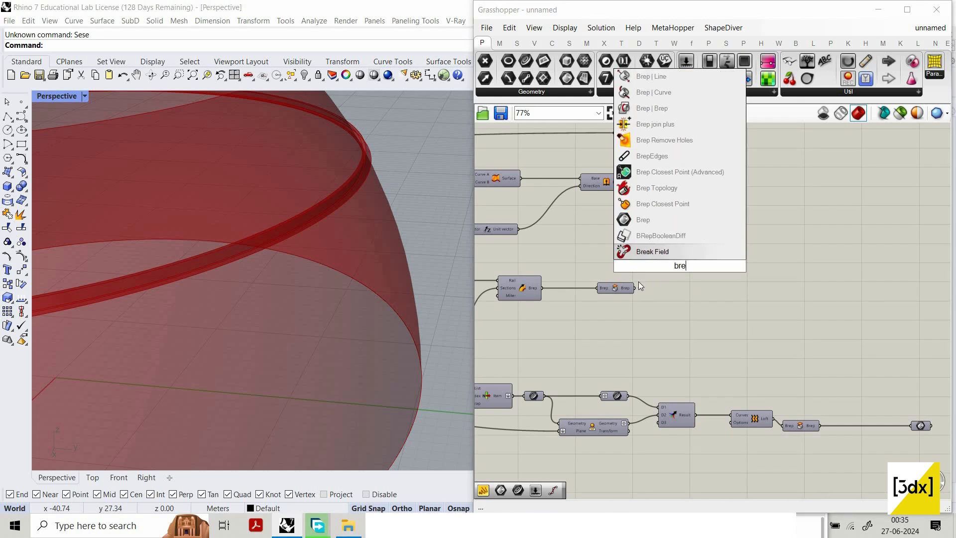
click(643, 220)
drag(634, 288, 841, 420)
Step: Select the three Brep parameters at the ends of the branches together to examine the ribs and ring on the model
scroll(816, 295, down, 3)
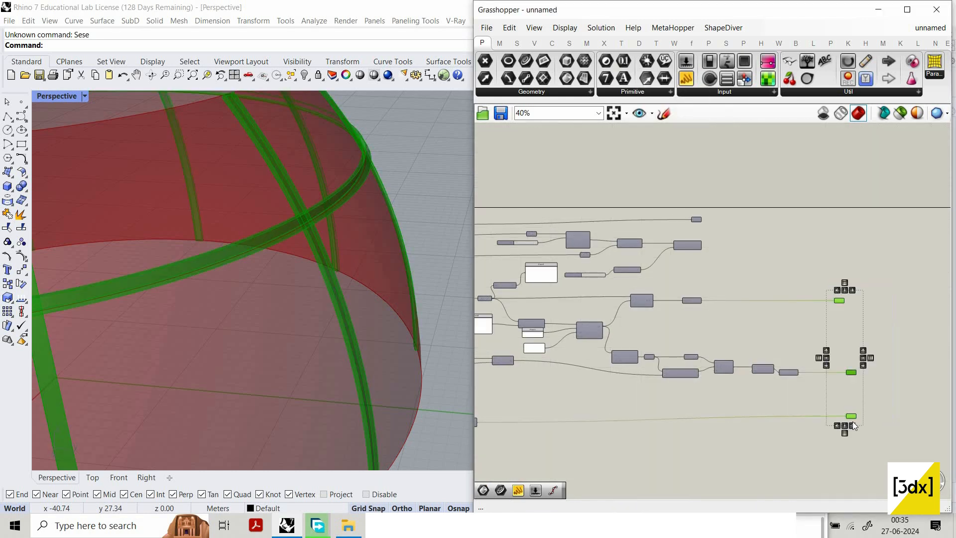
click(884, 418)
scroll(887, 422, down, 2)
scroll(886, 428, up, 2)
drag(885, 280, 853, 409)
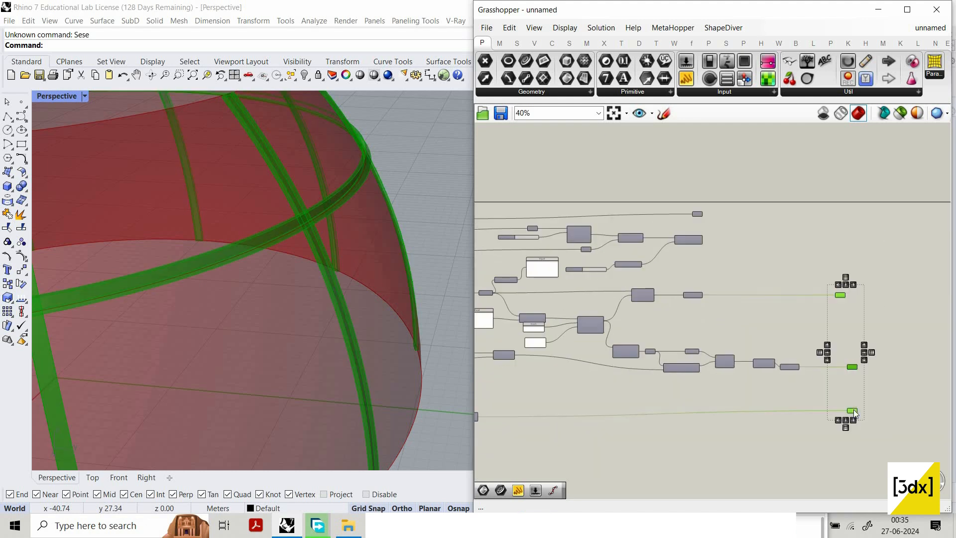
Step: Add two Brep parameters, one fed from the Extrusion output and one from the Brep parameter above it
click(721, 232)
scroll(720, 232, up, 4)
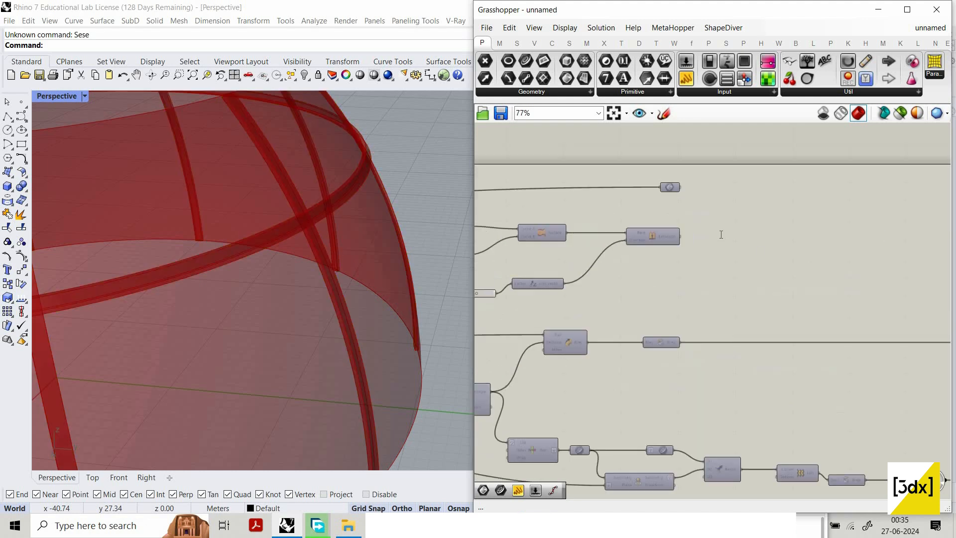
double_click(721, 233)
text(brep)
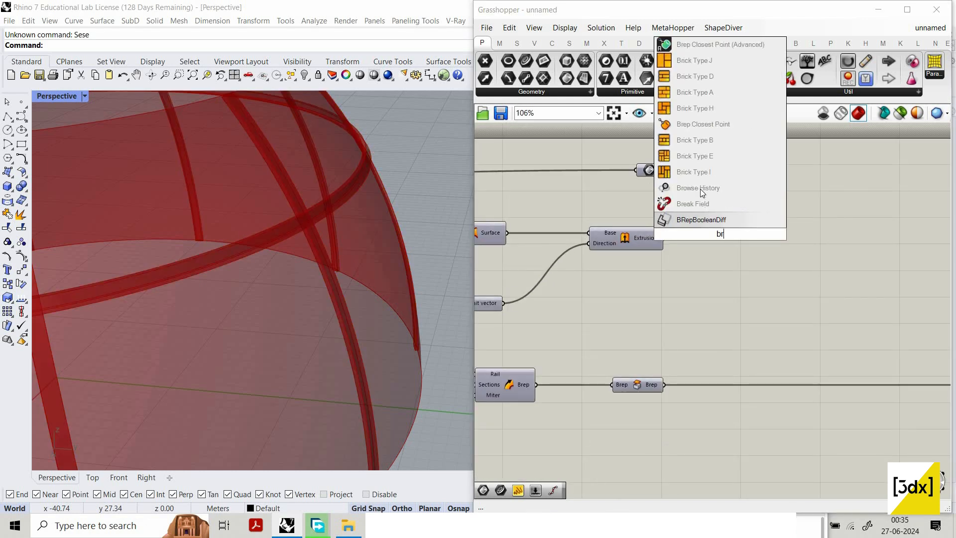
key(Return)
drag(665, 237, 663, 169)
drag(683, 252, 584, 158)
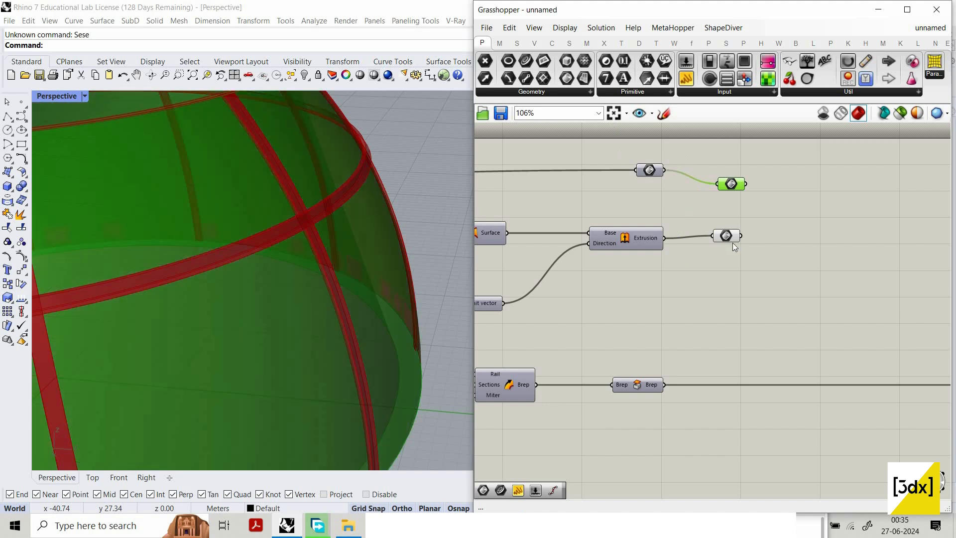
Step: Align the two newly added Brep parameters vertically and level the upper one with the Brep parameter that feeds it
click(719, 144)
drag(718, 150, 742, 244)
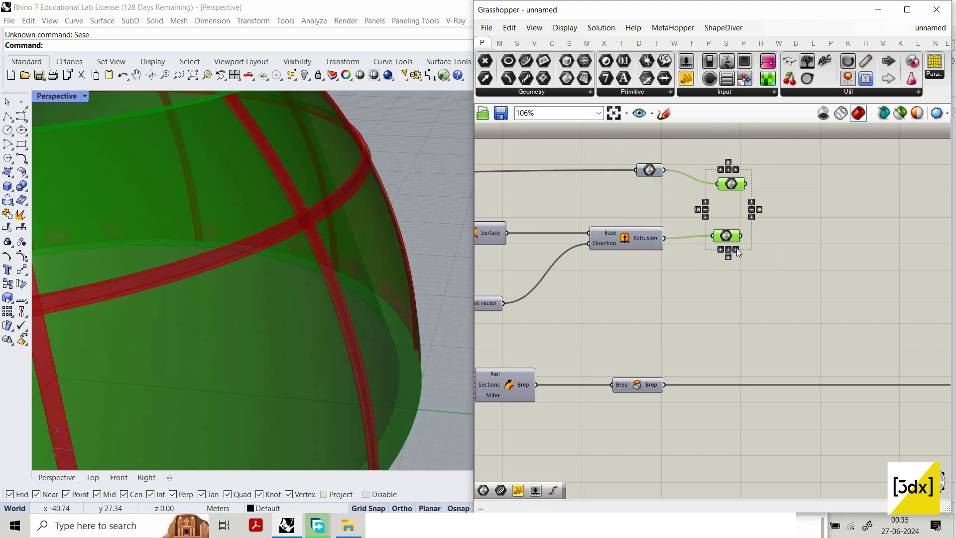
drag(820, 152, 658, 191)
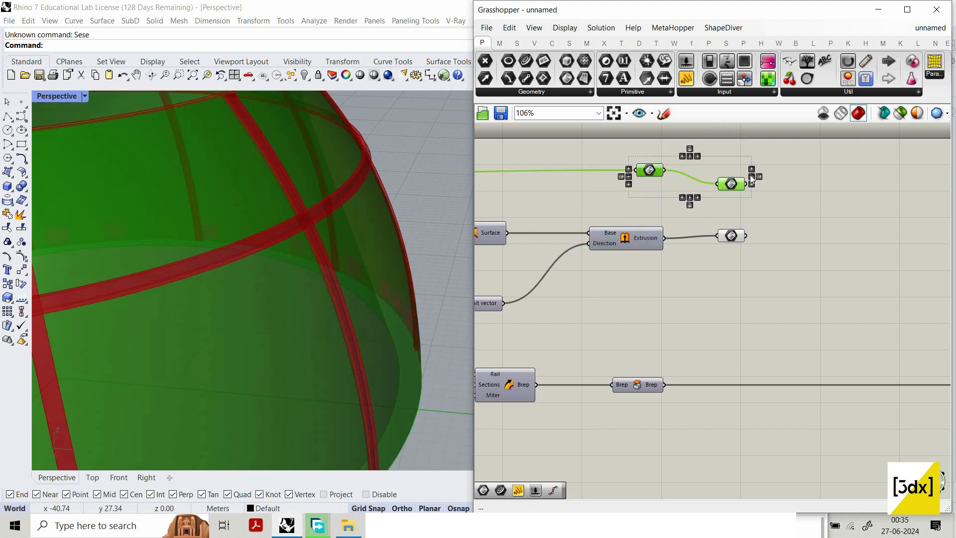
click(751, 176)
Step: Align the Brep parameters at the ends of all five branches in one column
drag(790, 272, 698, 153)
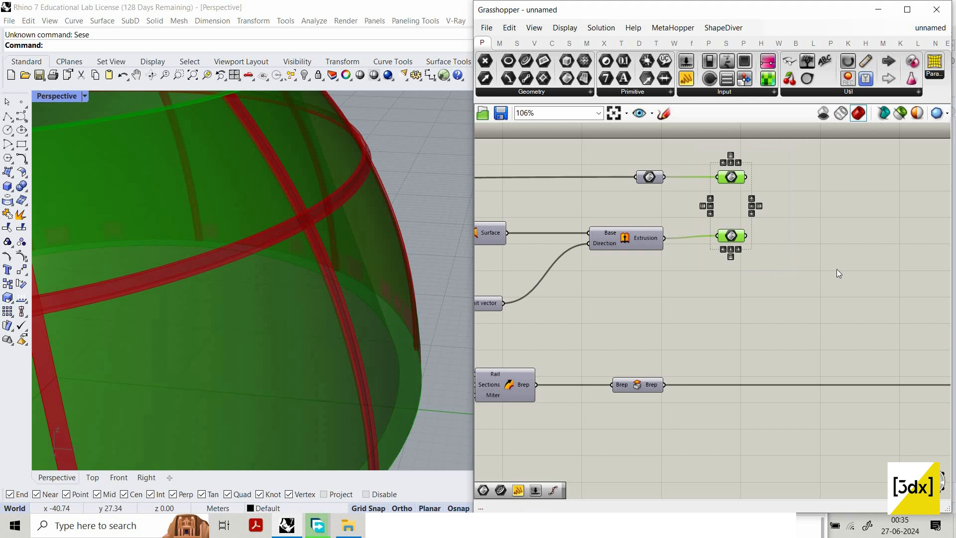
scroll(828, 227, down, 5)
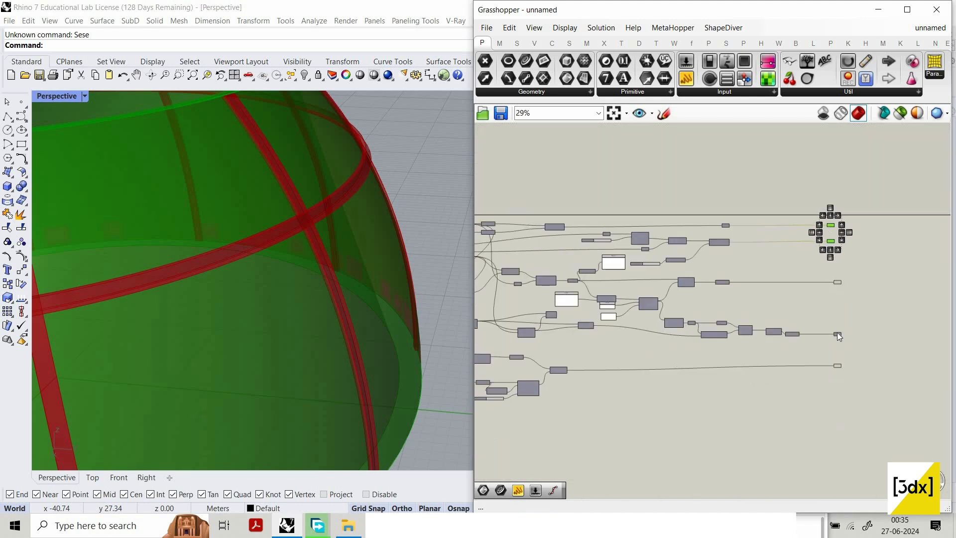
drag(809, 205, 843, 377)
click(881, 332)
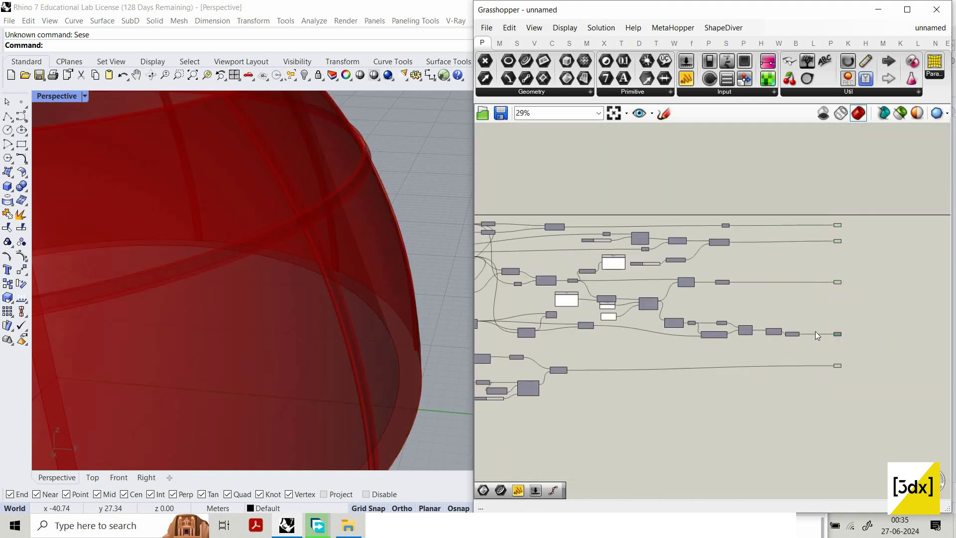
Step: Examine the complete model with its ribs and ring in the Perspective view from closer and farther away
scroll(787, 344, up, 2)
scroll(374, 309, down, 5)
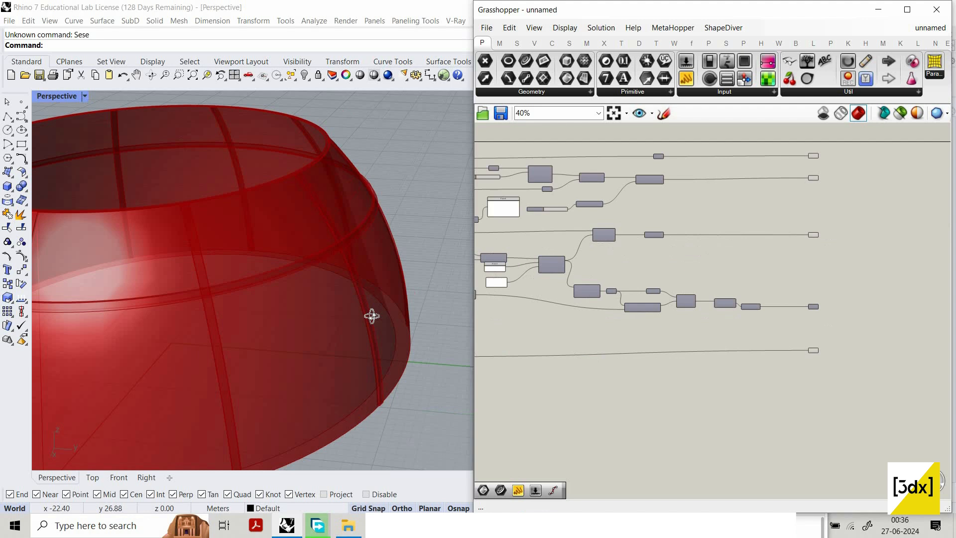
right_drag(371, 328, 344, 292)
scroll(317, 255, up, 5)
scroll(343, 321, down, 4)
scroll(344, 292, up, 3)
scroll(252, 270, up, 2)
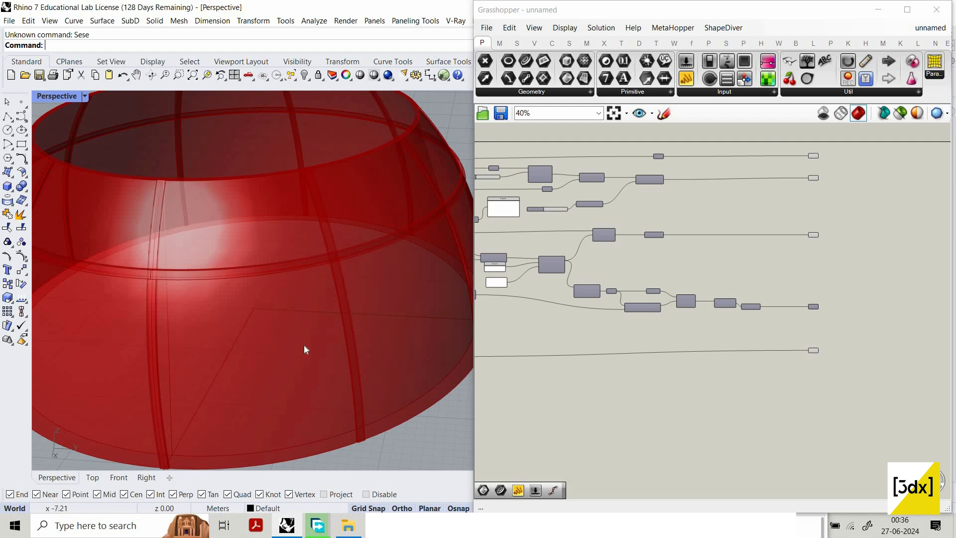
scroll(307, 396, down, 3)
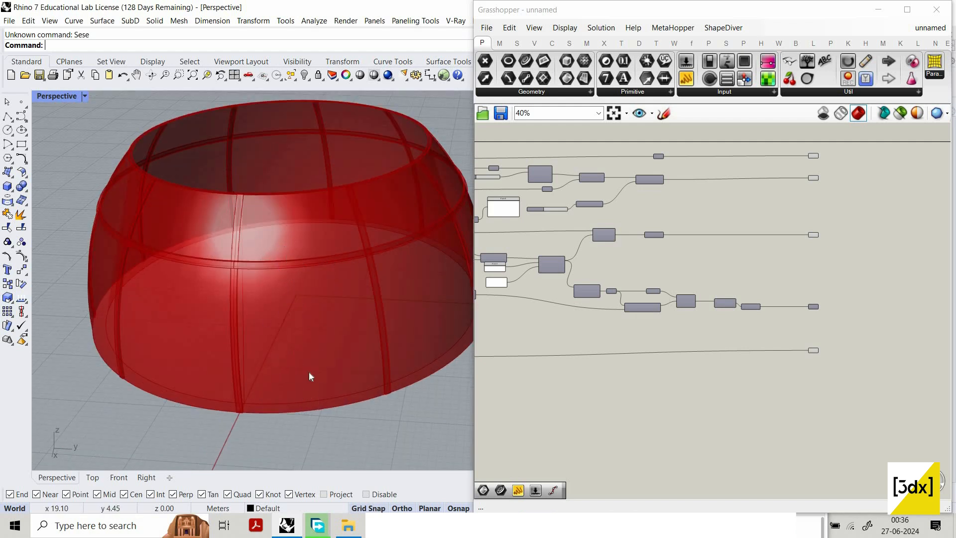
scroll(856, 321, down, 4)
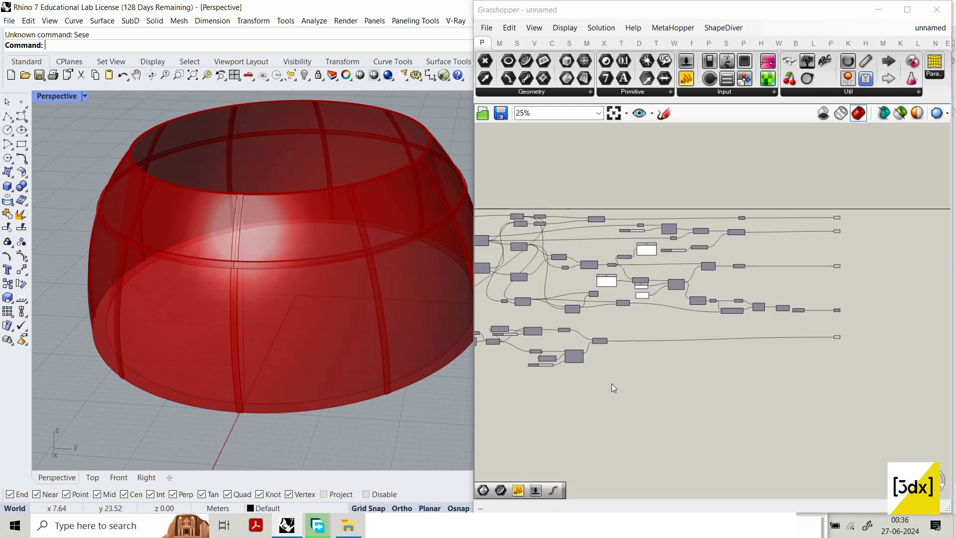
Step: Review the Loft, Divide Curve, Line and projection components in the Grasshopper definition
scroll(689, 201, up, 5)
scroll(742, 202, down, 3)
scroll(741, 205, up, 3)
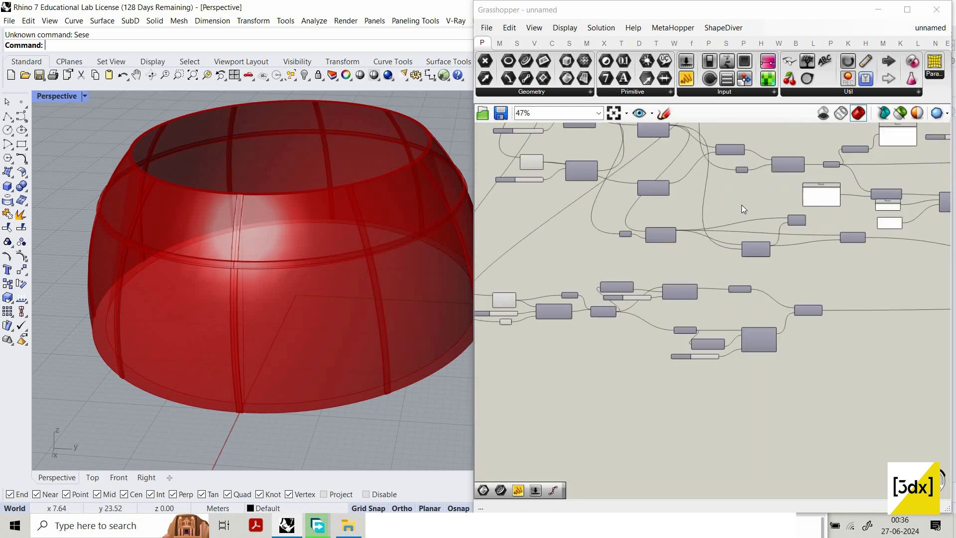
right_drag(737, 177, 694, 199)
scroll(693, 199, up, 3)
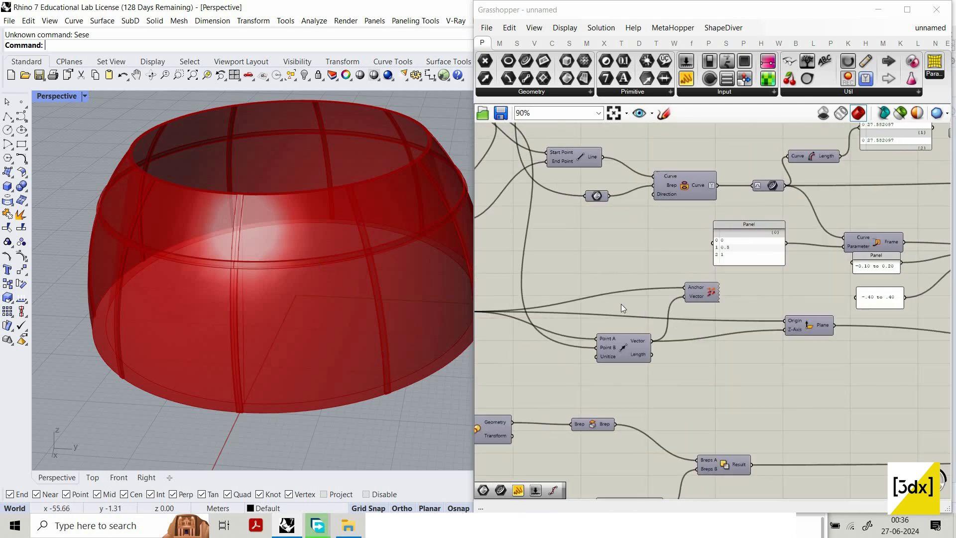
scroll(694, 351, down, 3)
scroll(689, 263, up, 3)
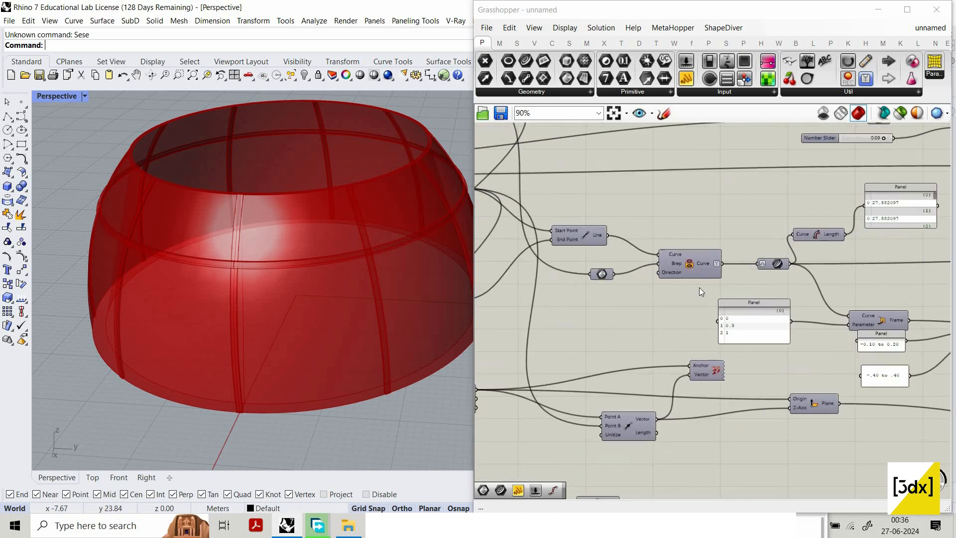
scroll(699, 288, down, 3)
scroll(577, 237, up, 3)
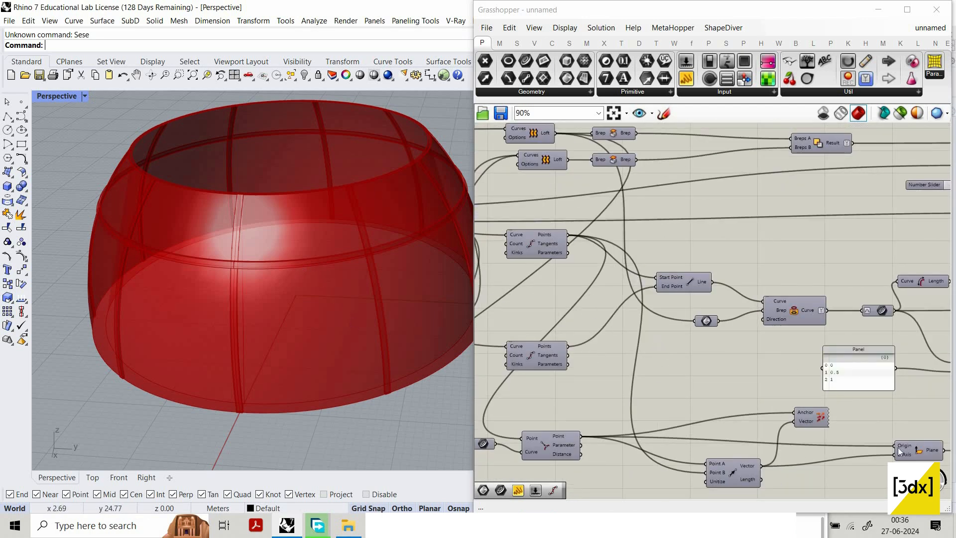
Step: Turn off the preview of the Brep parameters that end the branches and the nearby components before them
scroll(642, 349, down, 9)
scroll(880, 409, up, 1)
drag(897, 443, 775, 240)
middle_click(820, 258)
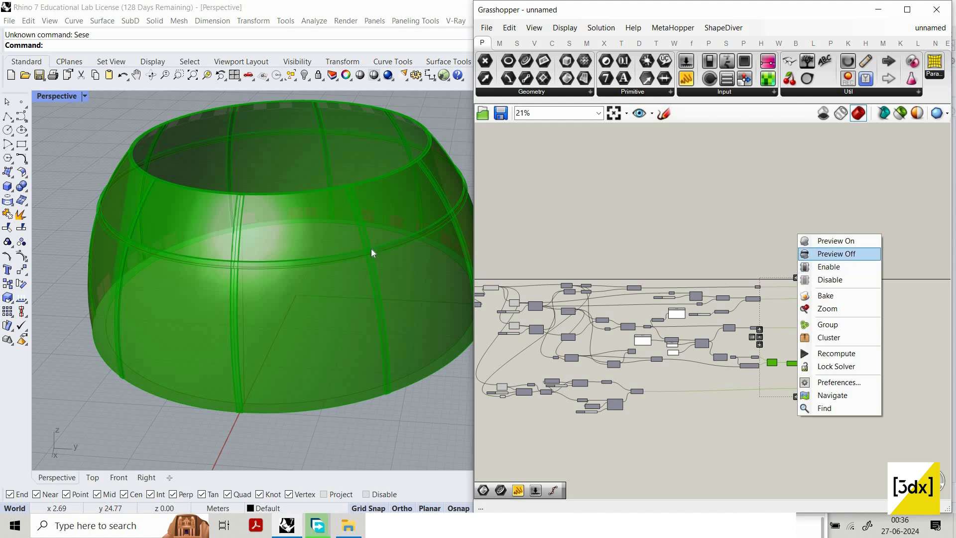
right_drag(599, 177, 703, 221)
scroll(703, 221, down, 2)
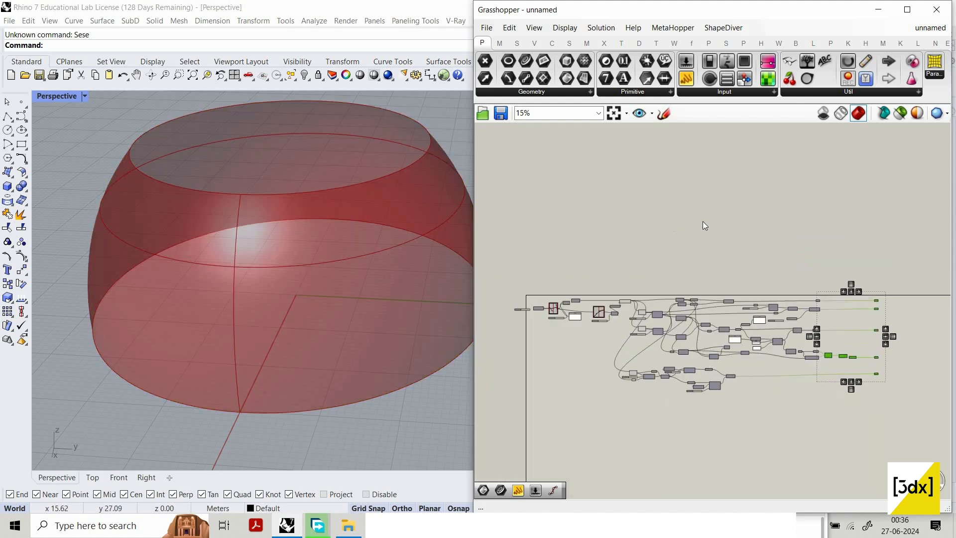
Step: Turn off the preview of all components that follow the source curves so only the three circles display
drag(914, 420, 653, 218)
middle_click(702, 220)
click(724, 241)
drag(941, 242, 631, 415)
middle_click(702, 274)
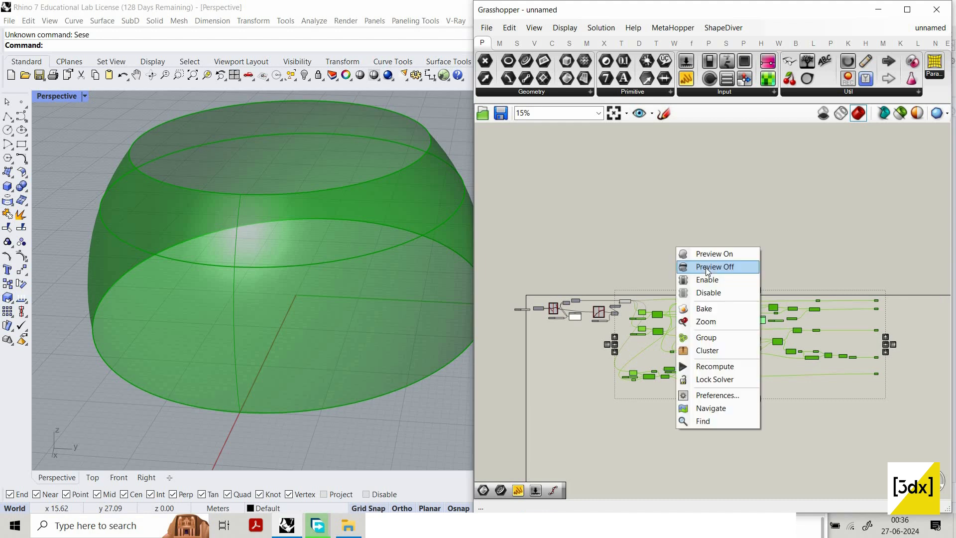
click(707, 267)
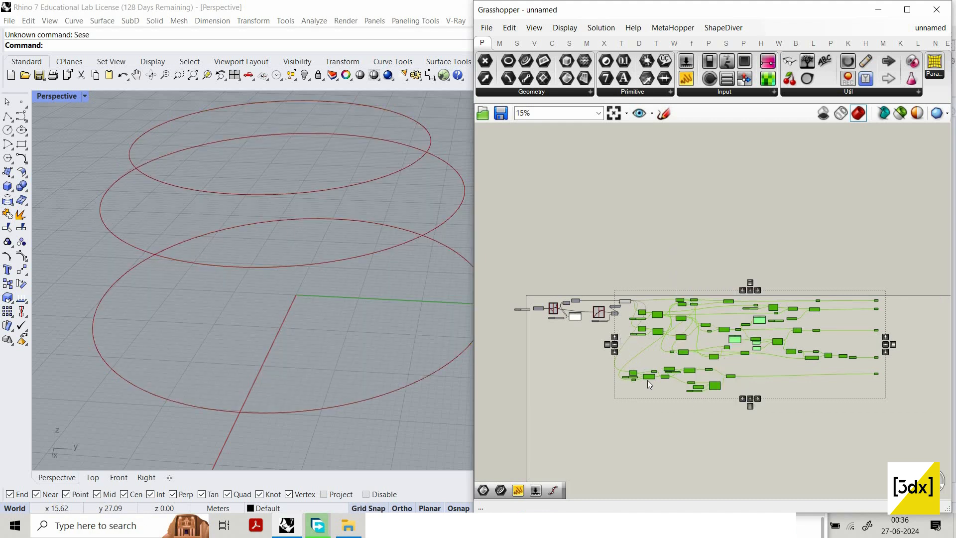
Step: Add a Curve parameter below the ring branch and connect the output of that branch's List Item component to it
scroll(664, 356, up, 6)
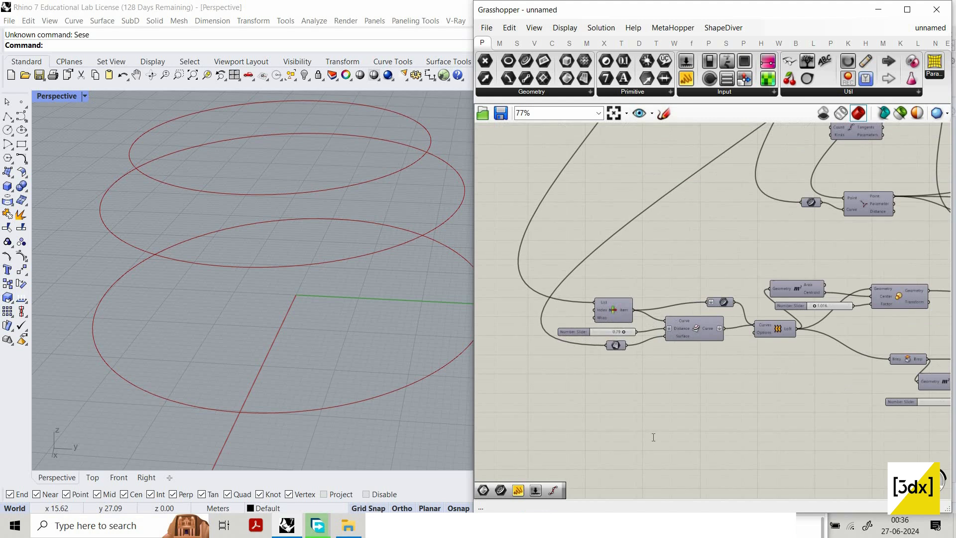
double_click(651, 418)
text(curve)
key(Return)
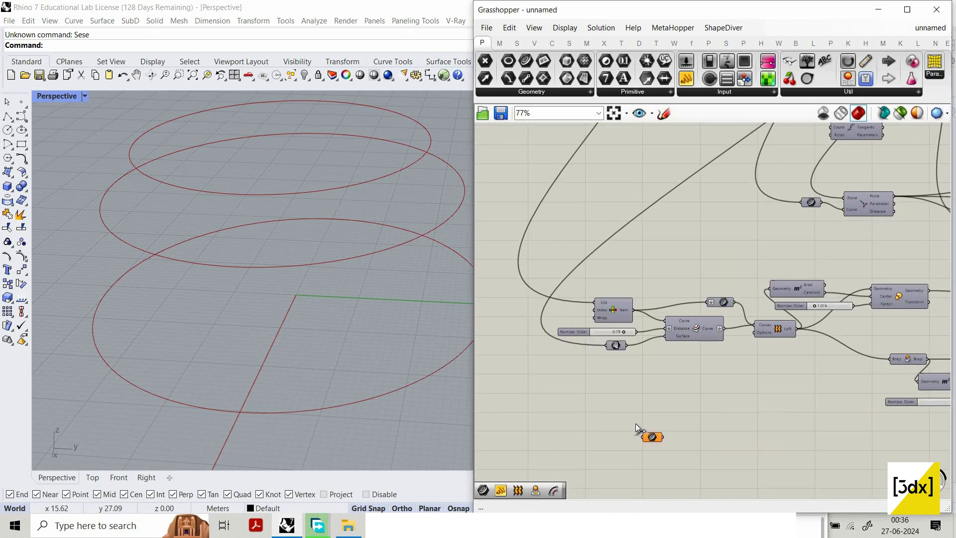
drag(643, 436, 633, 309)
scroll(676, 466, down, 2)
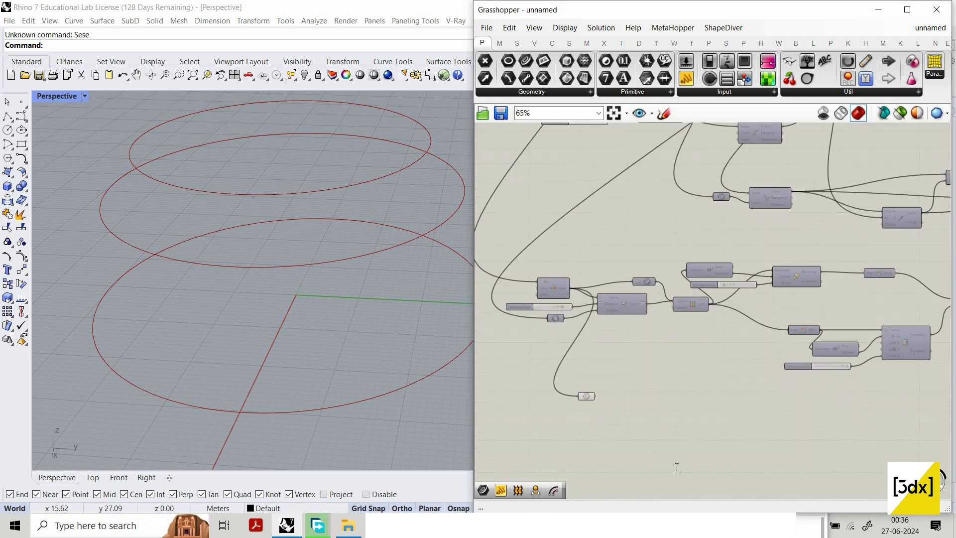
Step: Add a Divide Curve component and connect the new Curve parameter to its Curve input
double_click(675, 450)
text(divid)
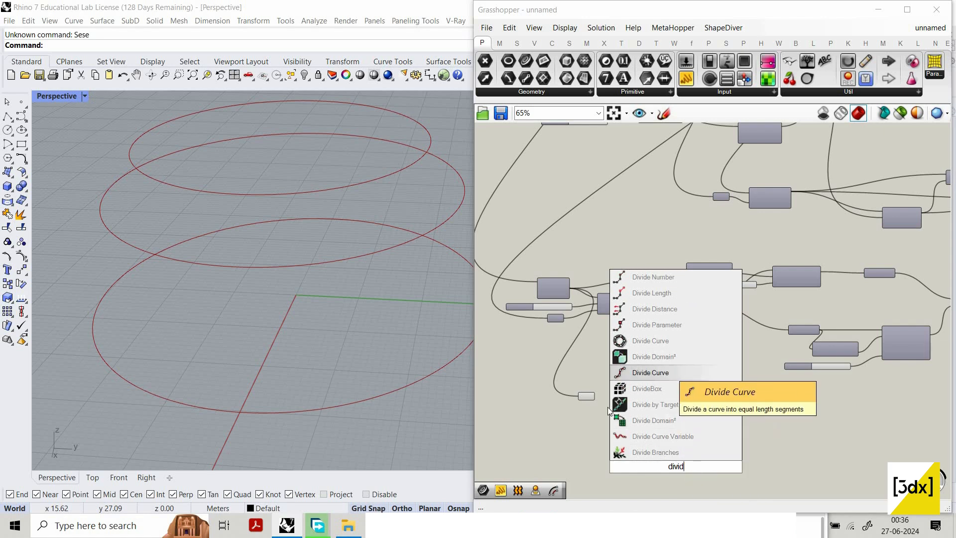
click(662, 372)
scroll(609, 395, up, 2)
drag(589, 385, 618, 397)
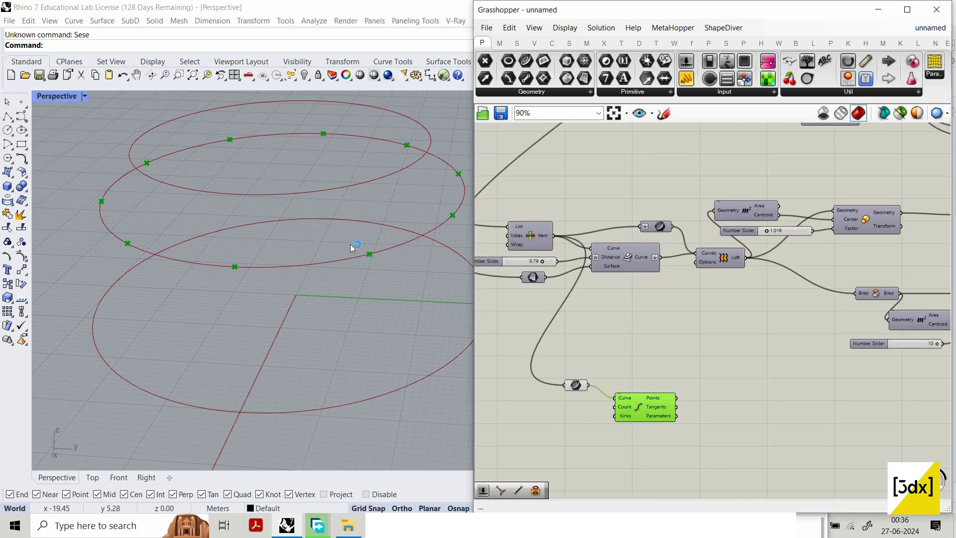
Step: Add a number slider set to 30, connect it to the Count input of Divide Curve, and reposition Divide Curve
scroll(546, 408, up, 2)
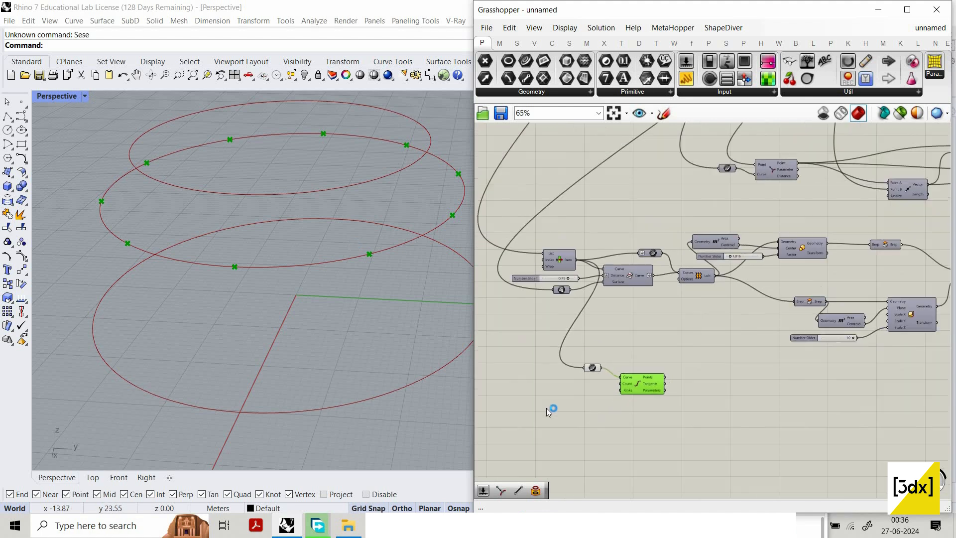
click(545, 406)
double_click(545, 407)
text(number slider)
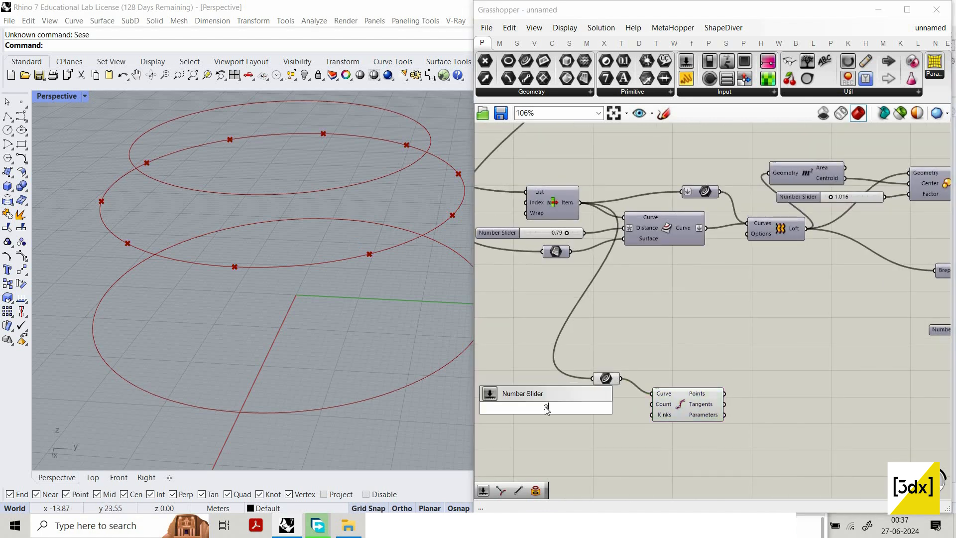
key(Return)
drag(649, 404, 601, 407)
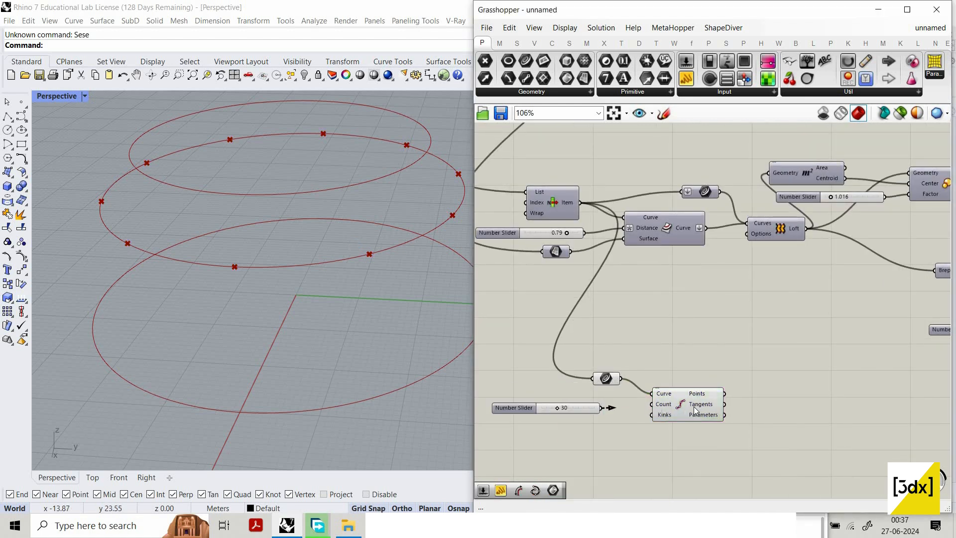
drag(692, 403, 702, 398)
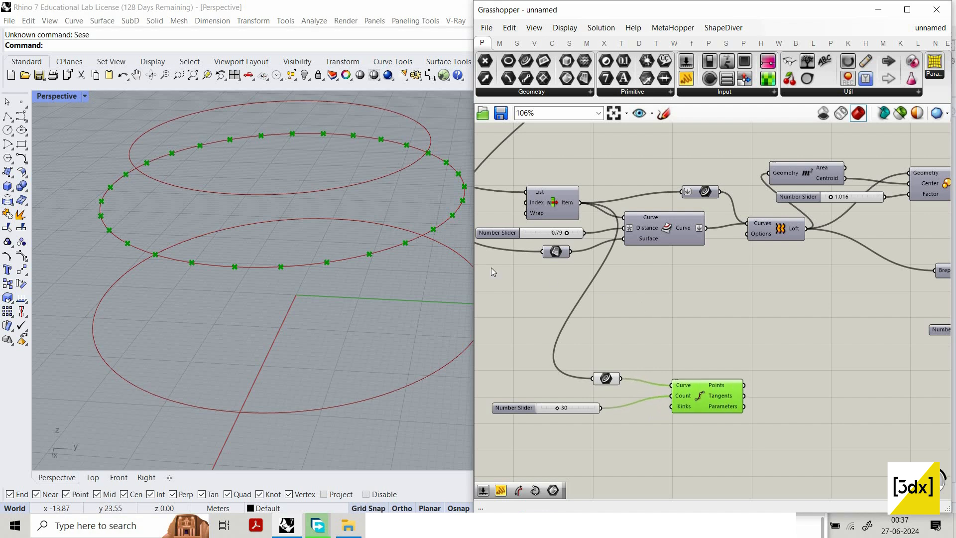
Step: Examine how the rib branch connects its divided points to the Line component and projects the lines onto the Brep
scroll(700, 329, down, 3)
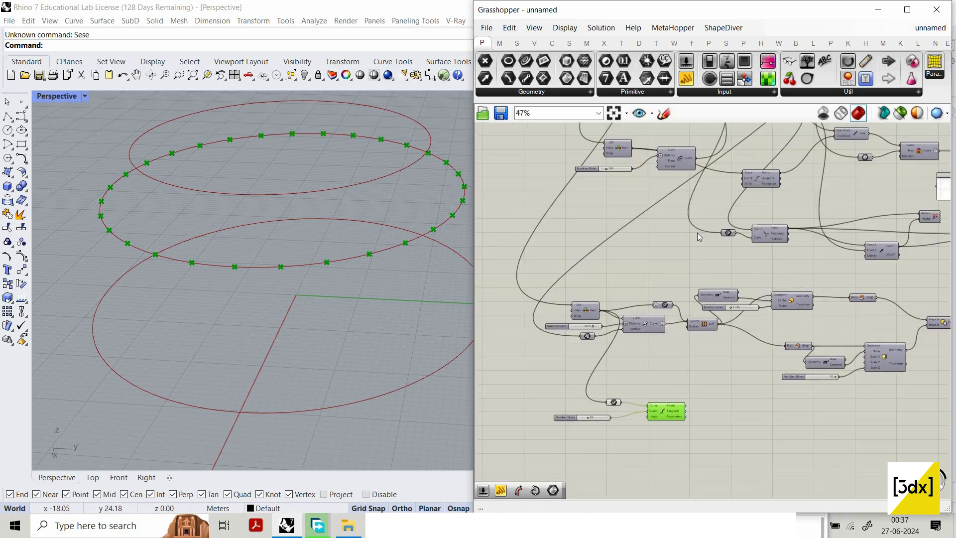
scroll(697, 232, down, 2)
scroll(718, 231, up, 4)
scroll(675, 211, down, 2)
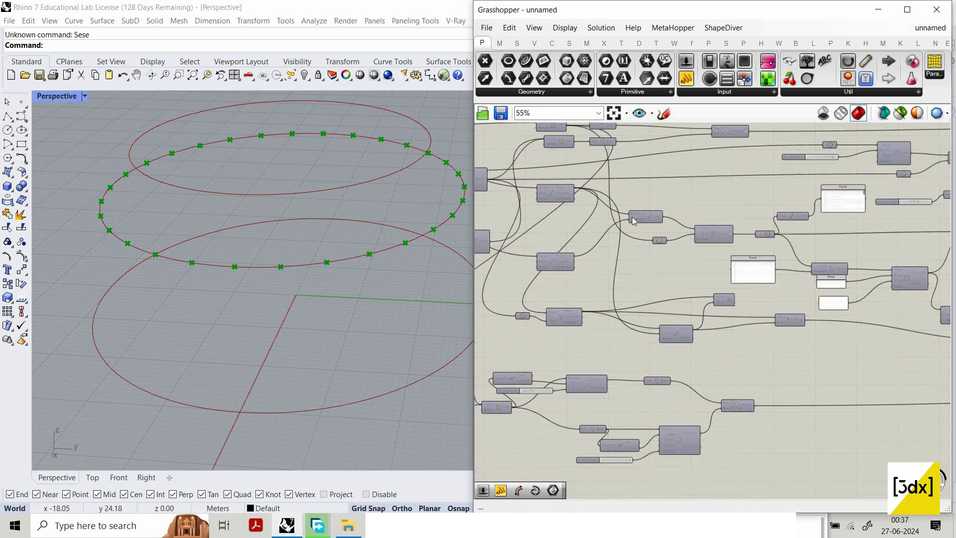
scroll(631, 217, up, 4)
mouse_move(633, 221)
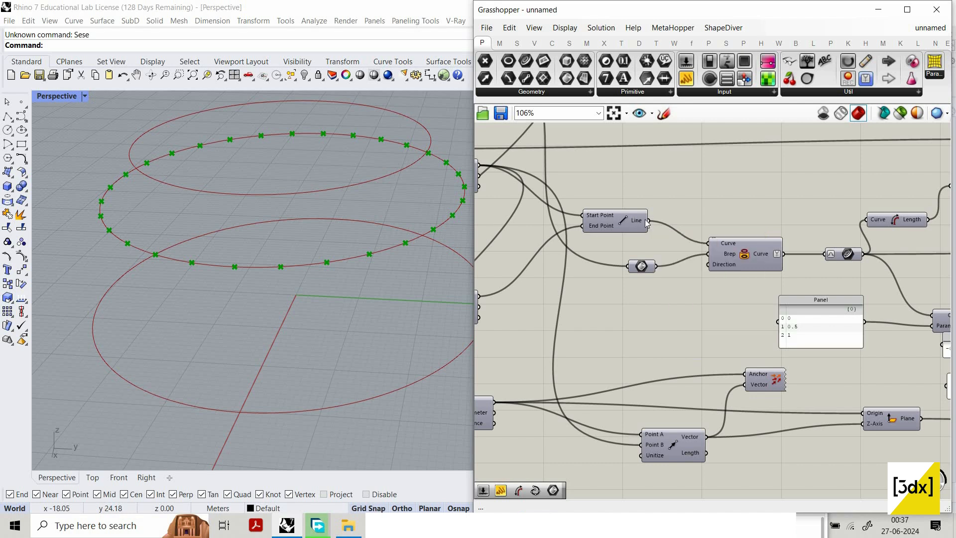
scroll(608, 400, down, 4)
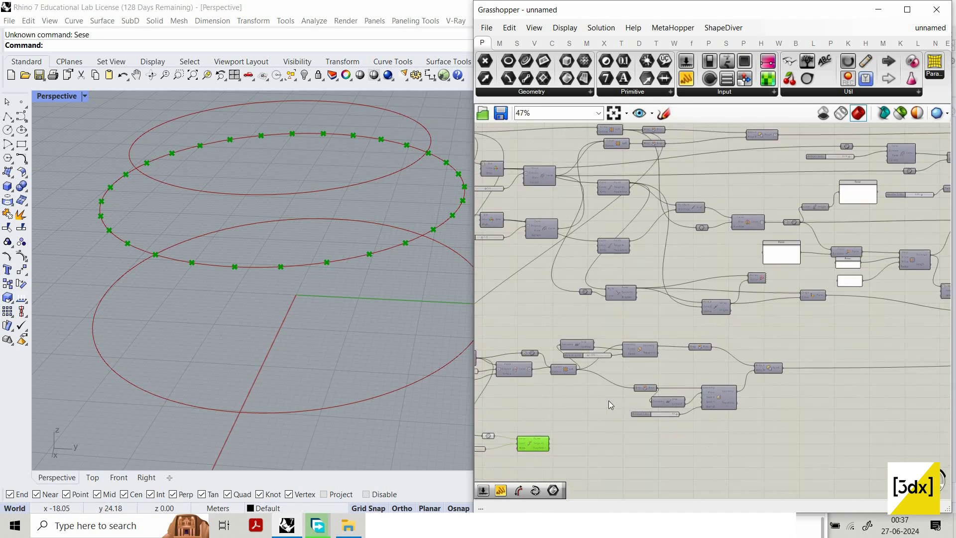
scroll(612, 343, up, 4)
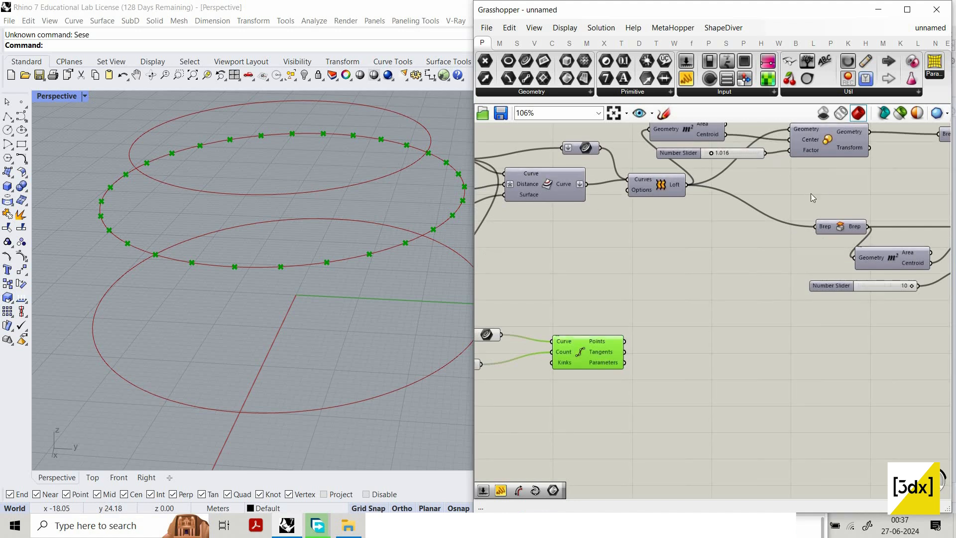
scroll(633, 292, down, 3)
scroll(593, 312, up, 1)
scroll(593, 311, up, 1)
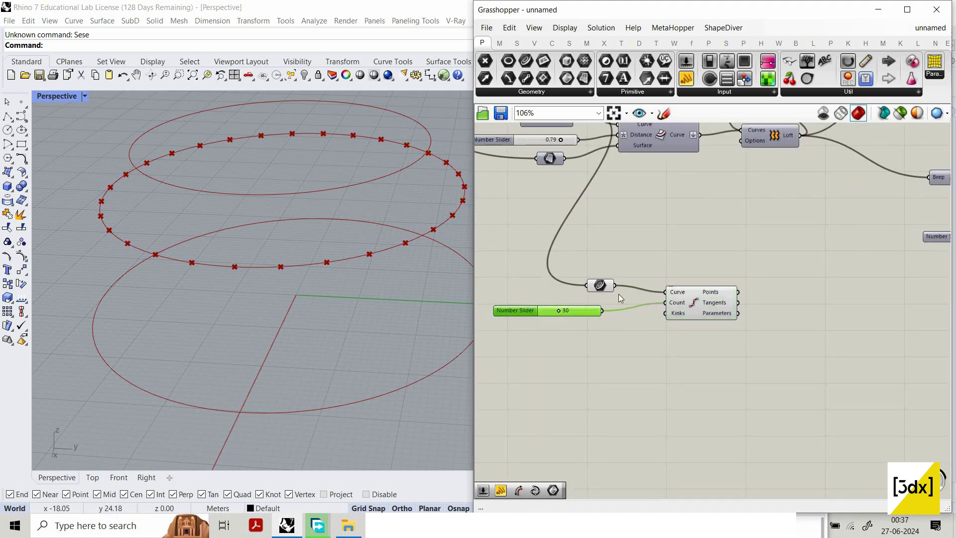
scroll(801, 145, down, 4)
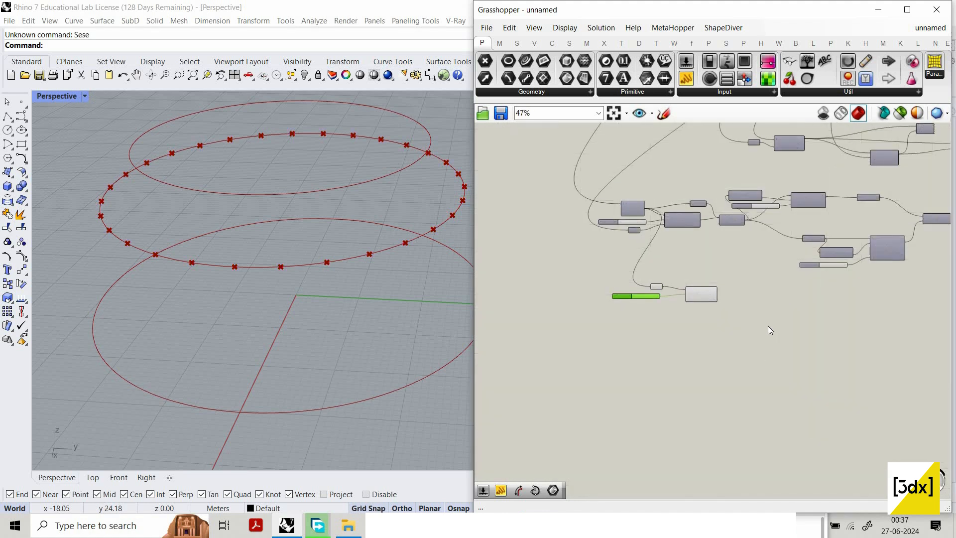
scroll(678, 294, up, 4)
double_click(677, 290)
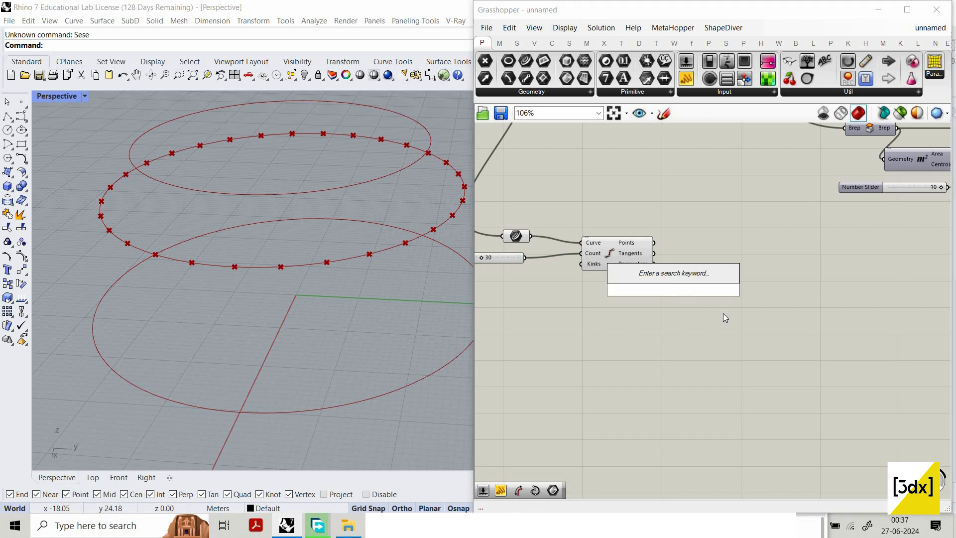
click(692, 327)
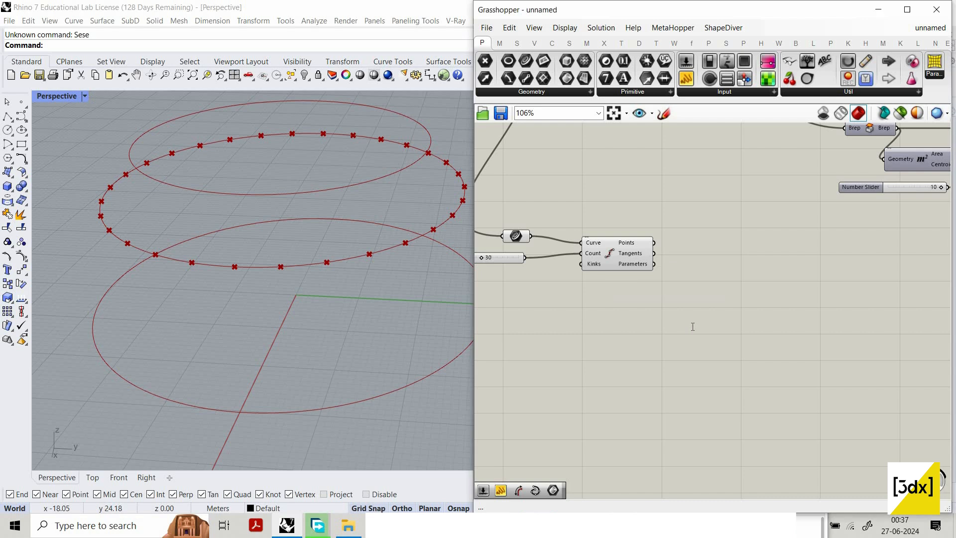
double_click(691, 326)
text(eval)
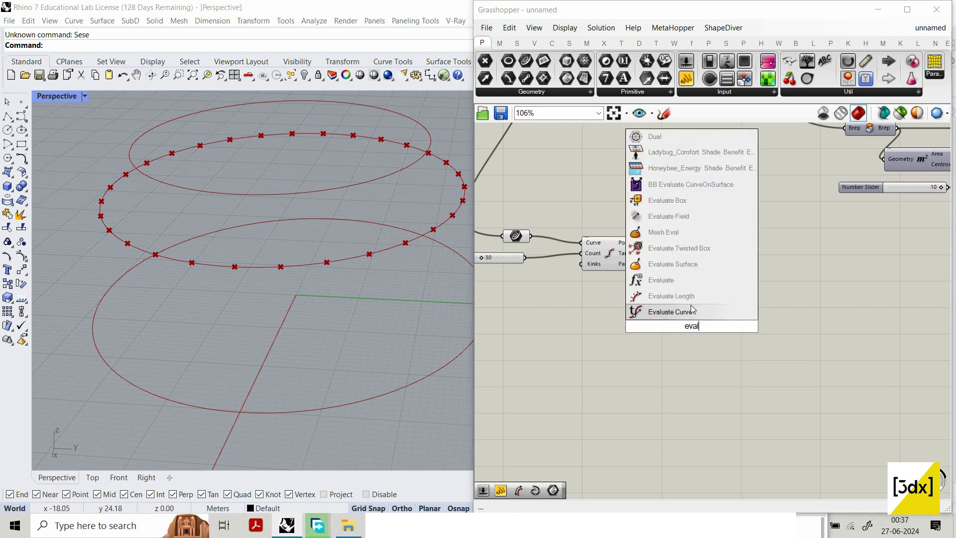
click(689, 337)
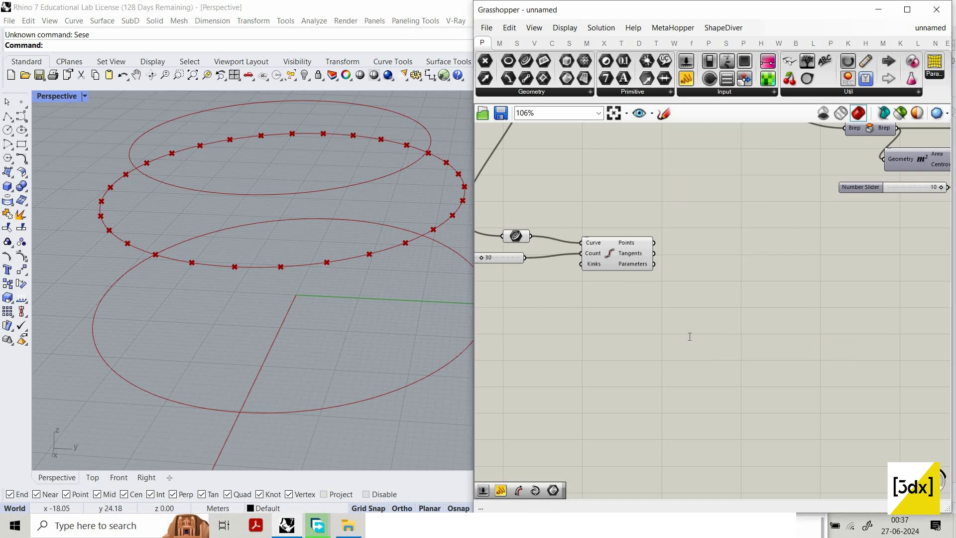
Step: Add a Curve Closest Point component below Divide Curve and connect the divided points to its Point input
double_click(689, 337)
text(cu)
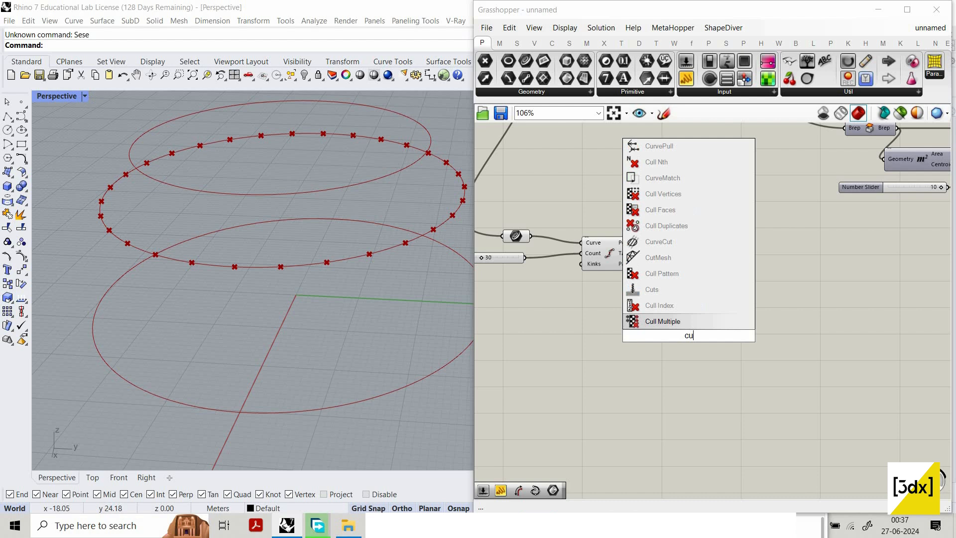
text(r)
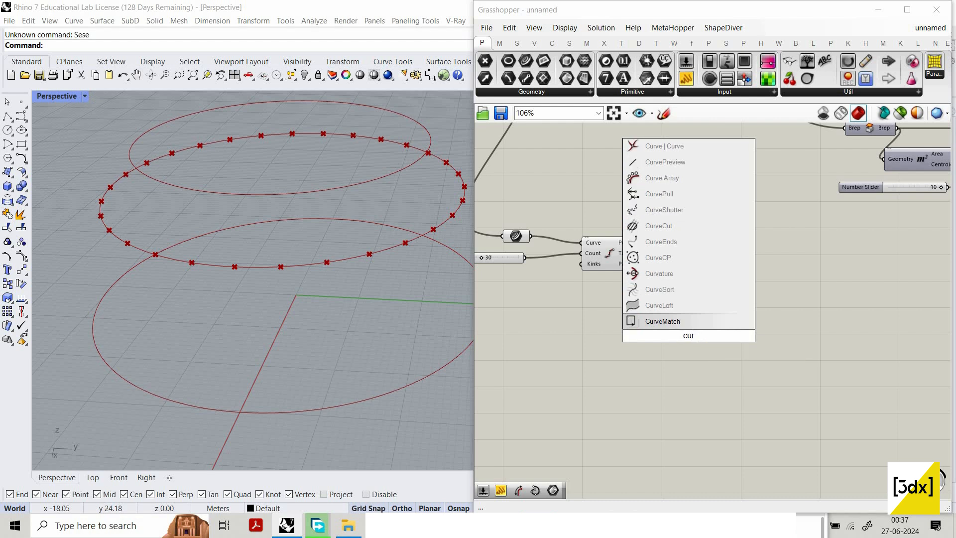
text(ve cl)
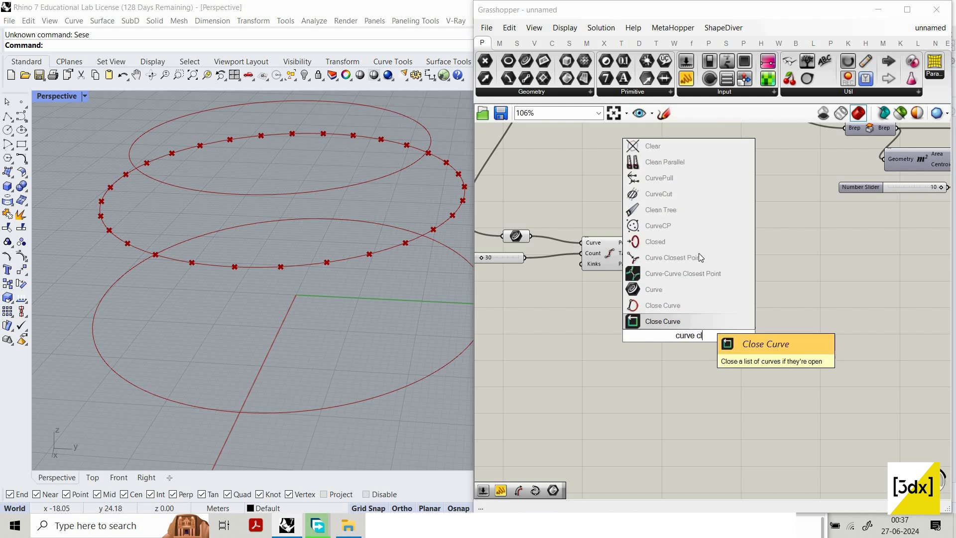
click(657, 257)
scroll(652, 276, up, 3)
drag(655, 221, 656, 359)
Step: Connect the form's bottom curve to the Curve input of Curve Closest Point and insert a relay on that wire
scroll(718, 413, down, 8)
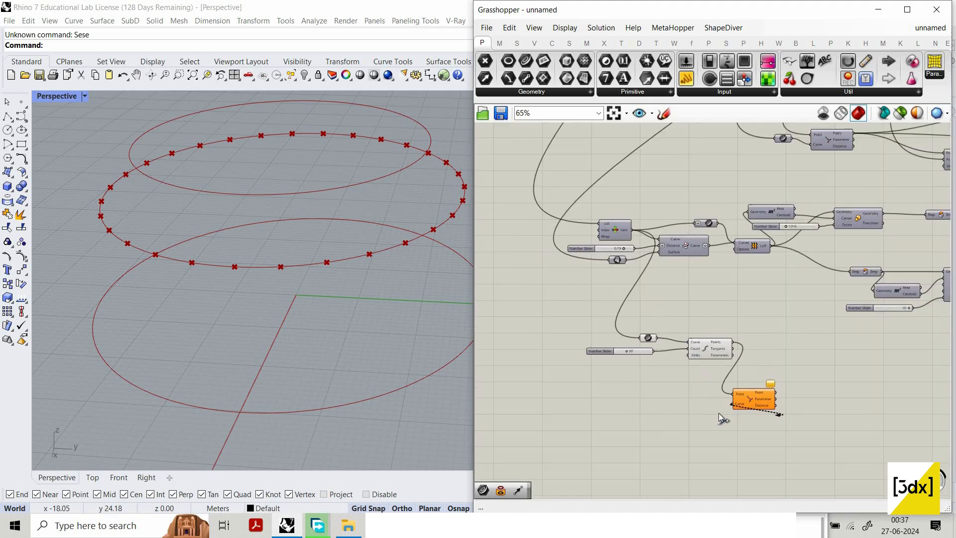
scroll(716, 409, down, 2)
scroll(691, 324, up, 7)
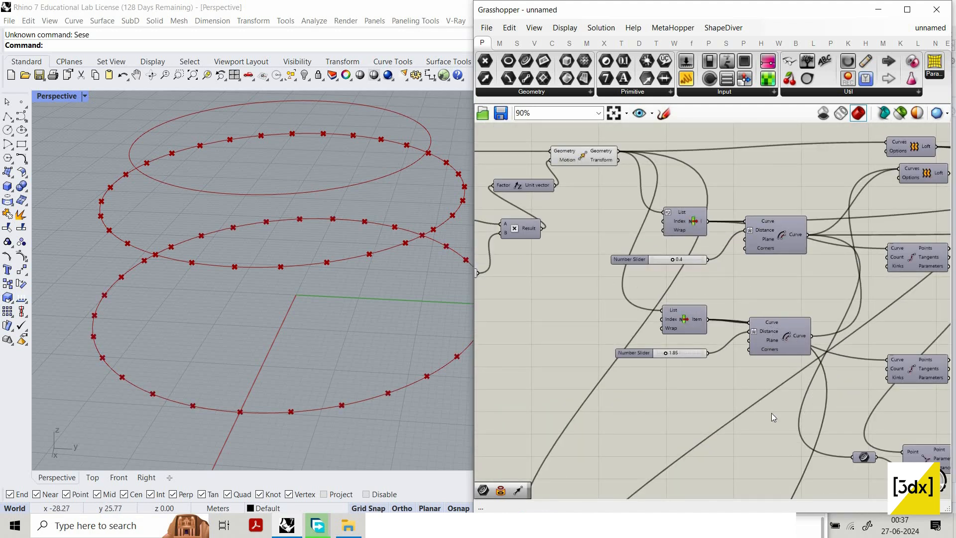
scroll(640, 416, down, 3)
scroll(634, 419, up, 3)
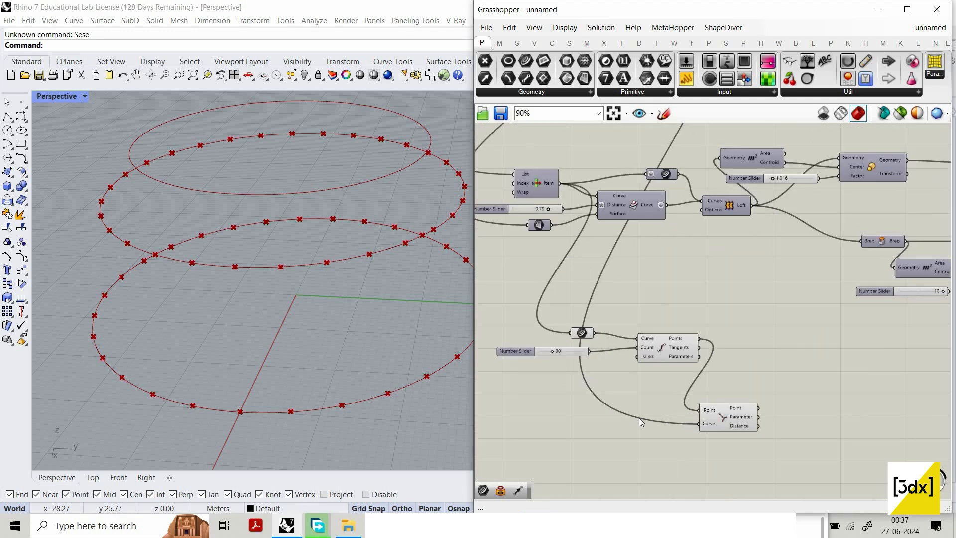
double_click(553, 427)
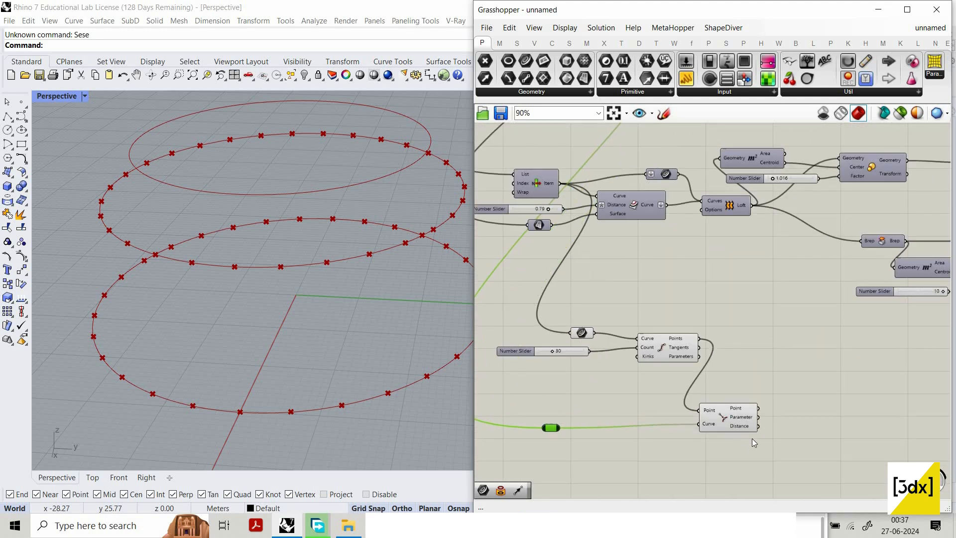
Step: Add a Line component with the divided points as Start Point and the closest points as End Point
scroll(726, 397, down, 1)
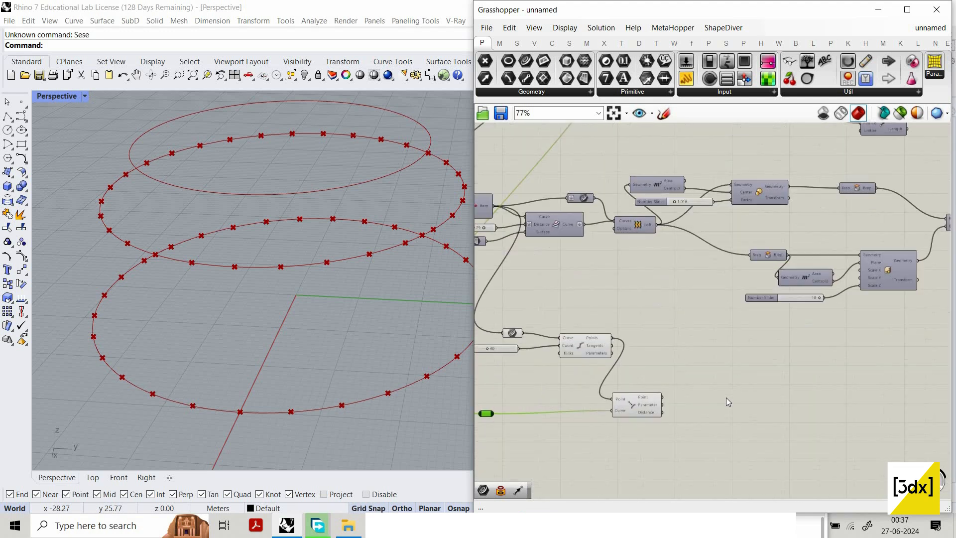
double_click(732, 380)
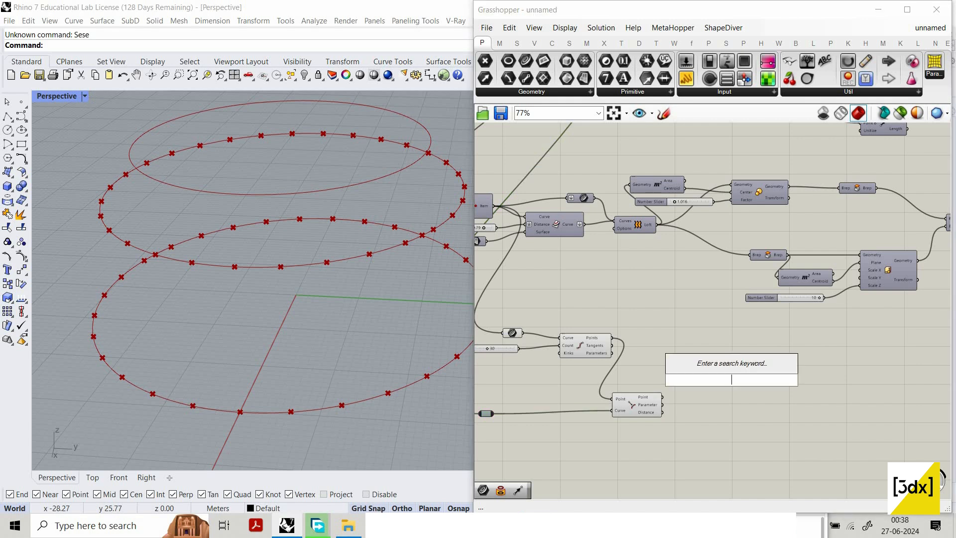
text(line)
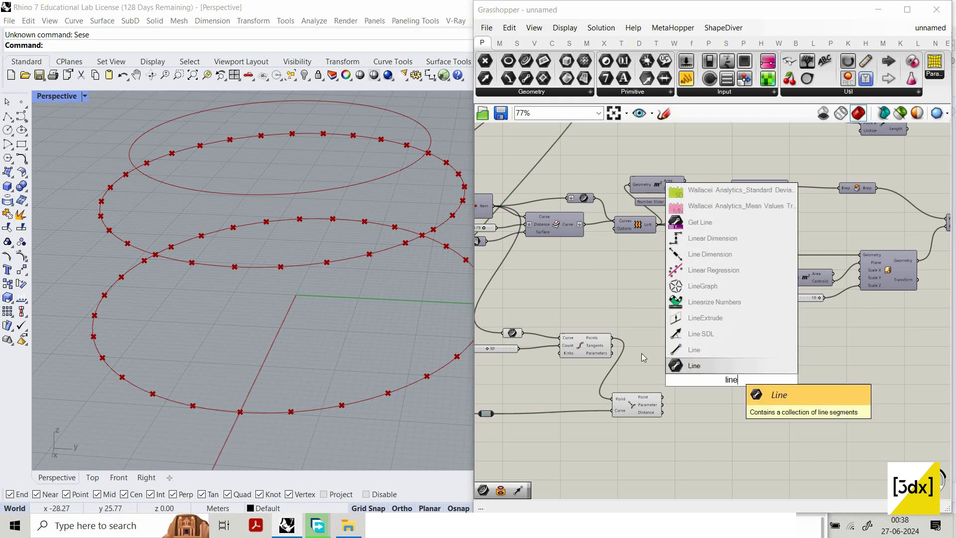
key(Return)
drag(612, 337, 708, 377)
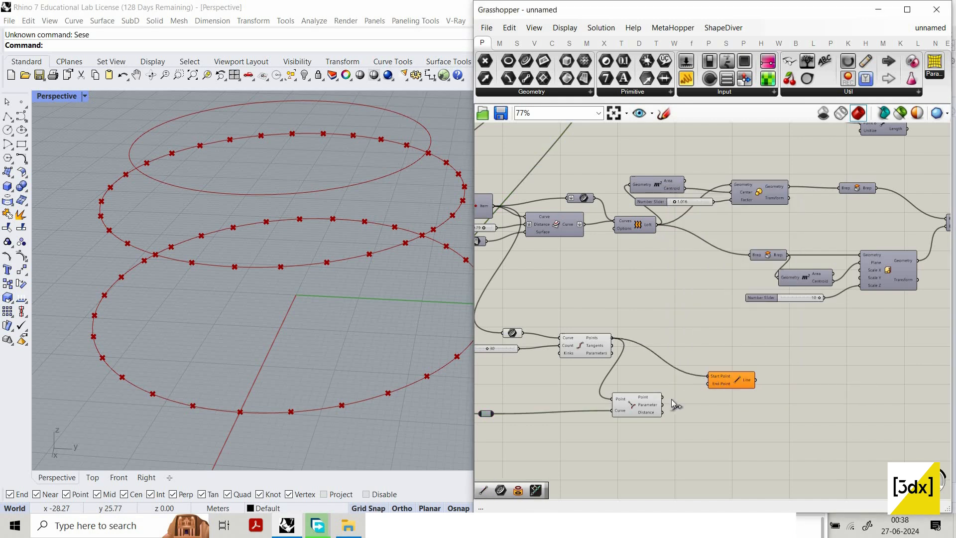
drag(662, 397, 707, 383)
Step: Turn off the preview of the new branch's Divide Curve and Curve Closest Point components
drag(674, 439, 490, 292)
right_click(568, 296)
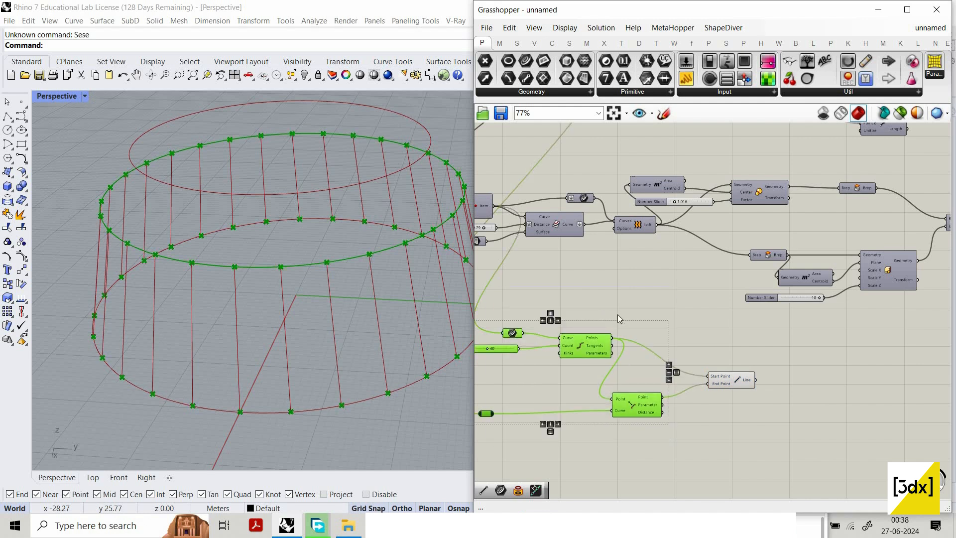
drag(644, 316, 587, 404)
middle_click(669, 330)
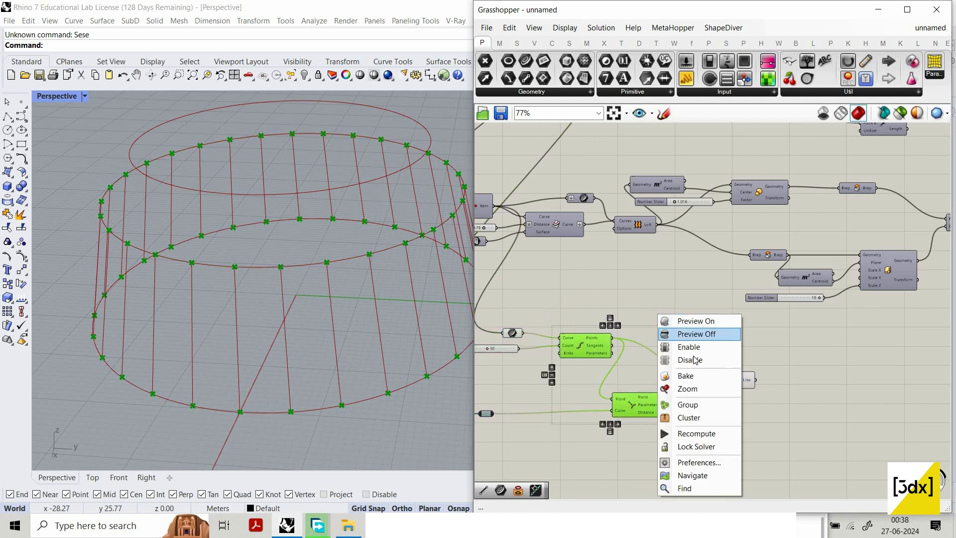
click(694, 335)
scroll(791, 371, down, 1)
right_drag(790, 371, 694, 356)
scroll(694, 356, up, 1)
double_click(693, 356)
text(o)
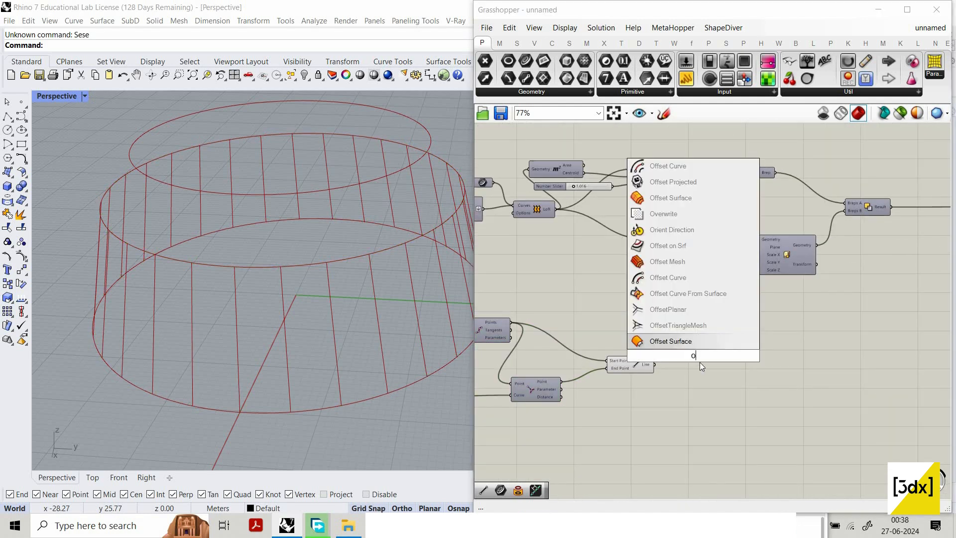
key(Escape)
double_click(700, 362)
text(prp)
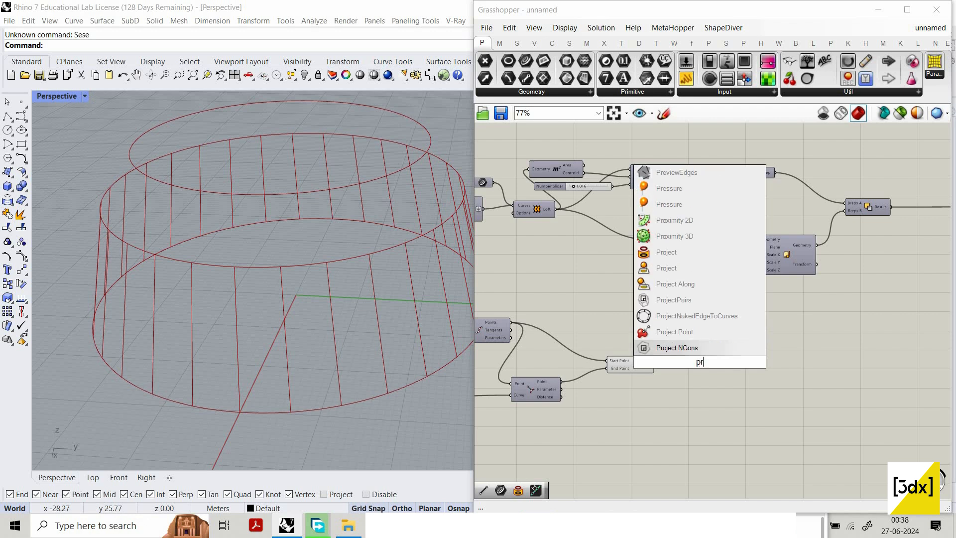
key(BackSpace)
key(BackSpace)
text(rojec)
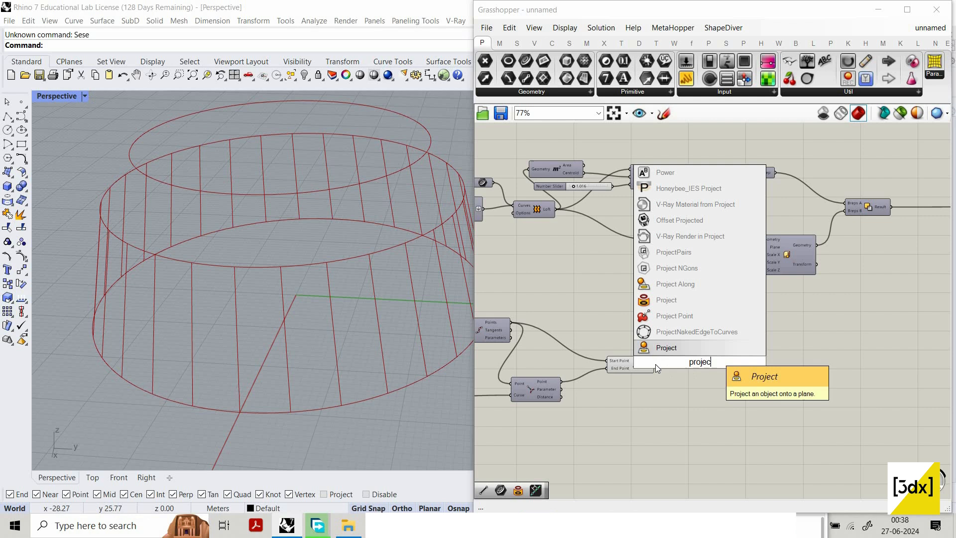
key(Return)
scroll(727, 393, up, 2)
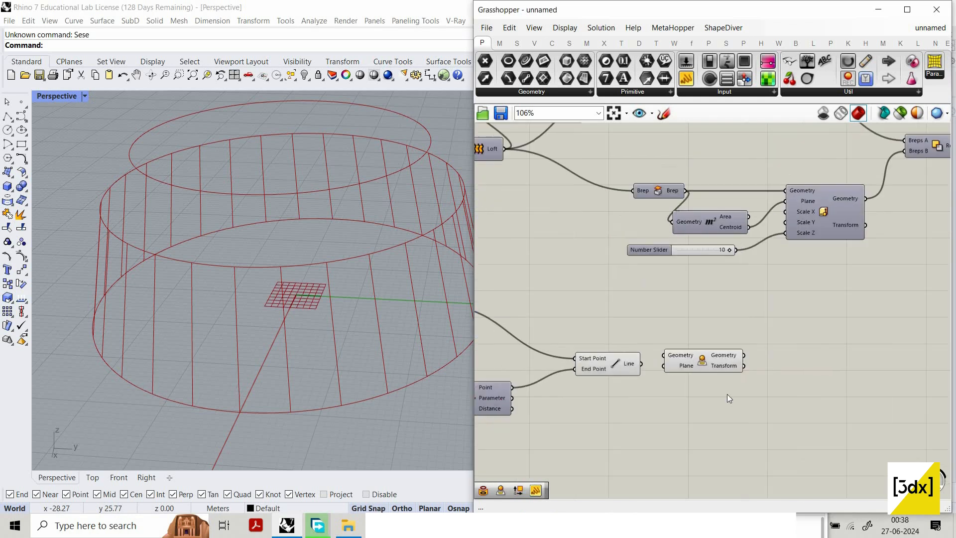
key(Delete)
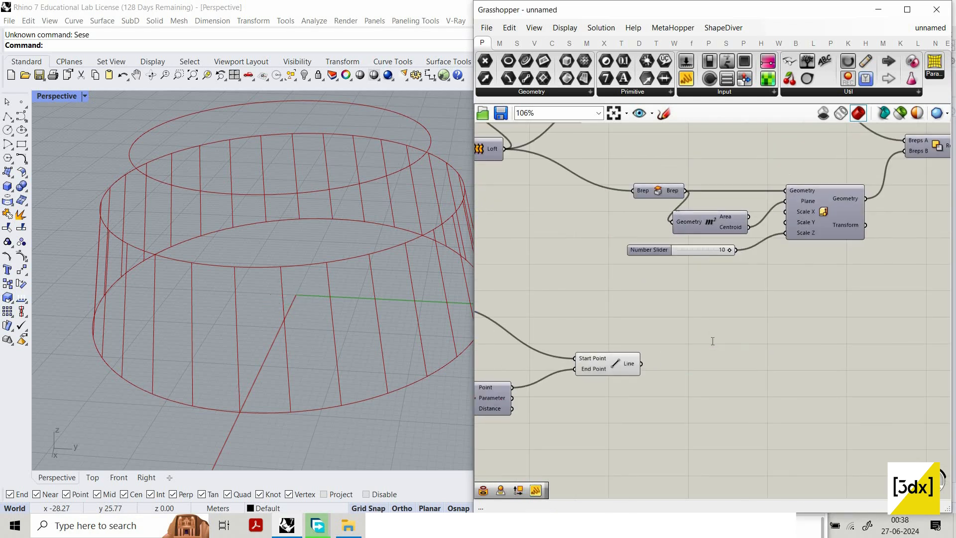
Step: Add the Project component that projects curves onto a Brep and connect the Line output to its Curve input
double_click(712, 340)
text(pro)
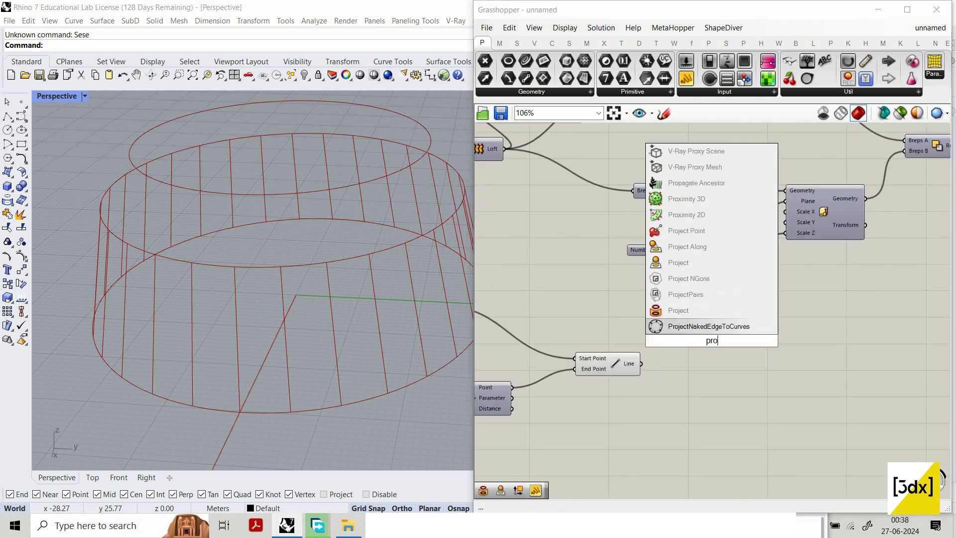
text(ject)
key(Return)
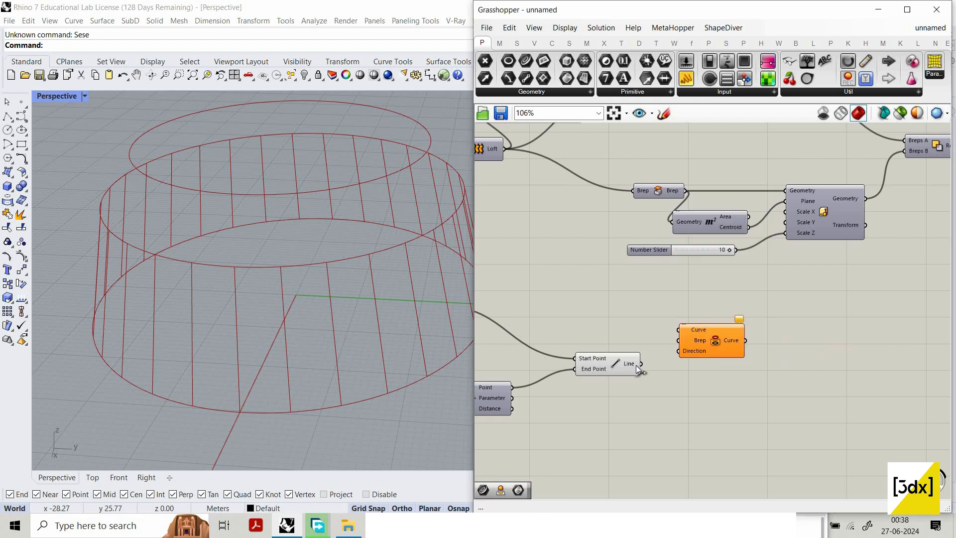
Step: Add a Surface parameter above the upper Loft component, connect the Loft output to it, and hide its incoming wire
scroll(724, 393, down, 8)
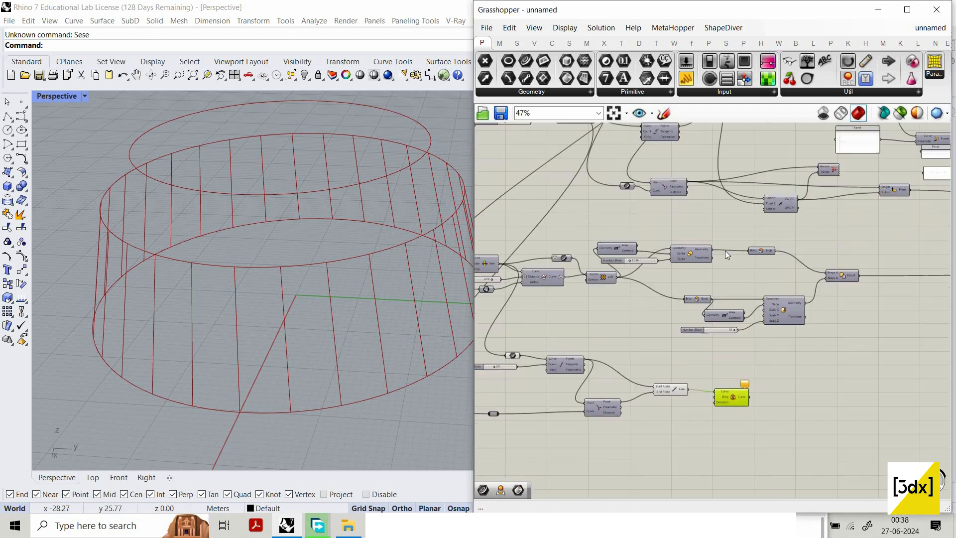
scroll(626, 240, up, 8)
double_click(626, 240)
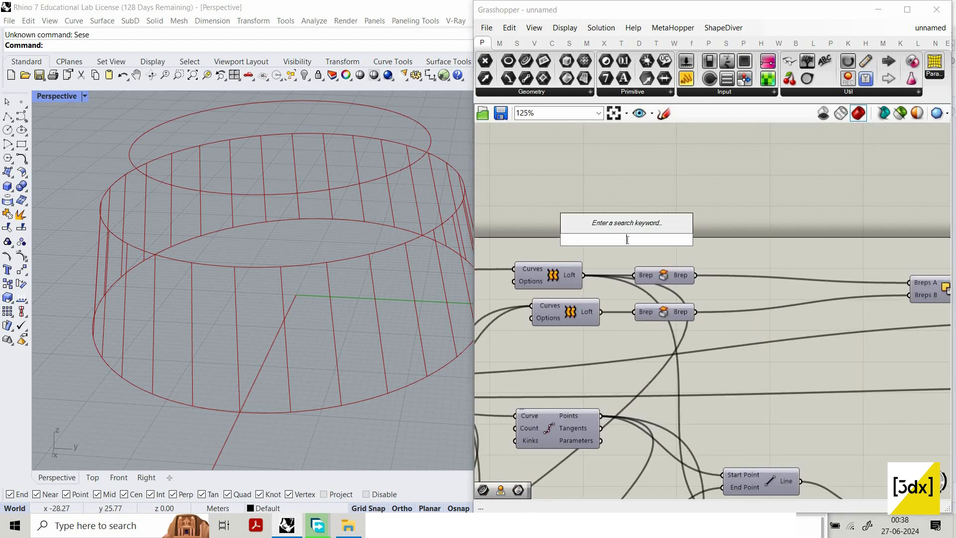
text(srf)
click(628, 211)
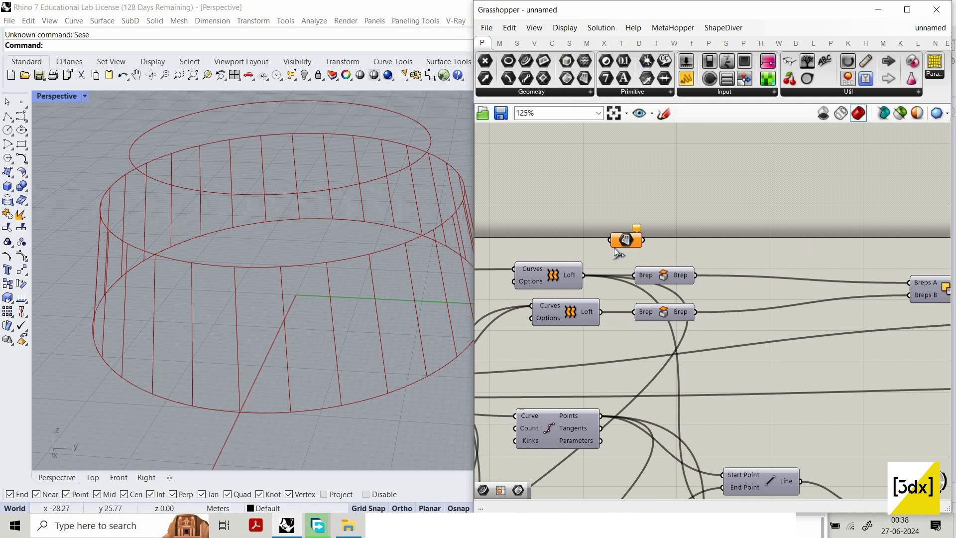
drag(583, 275, 616, 241)
right_click(617, 240)
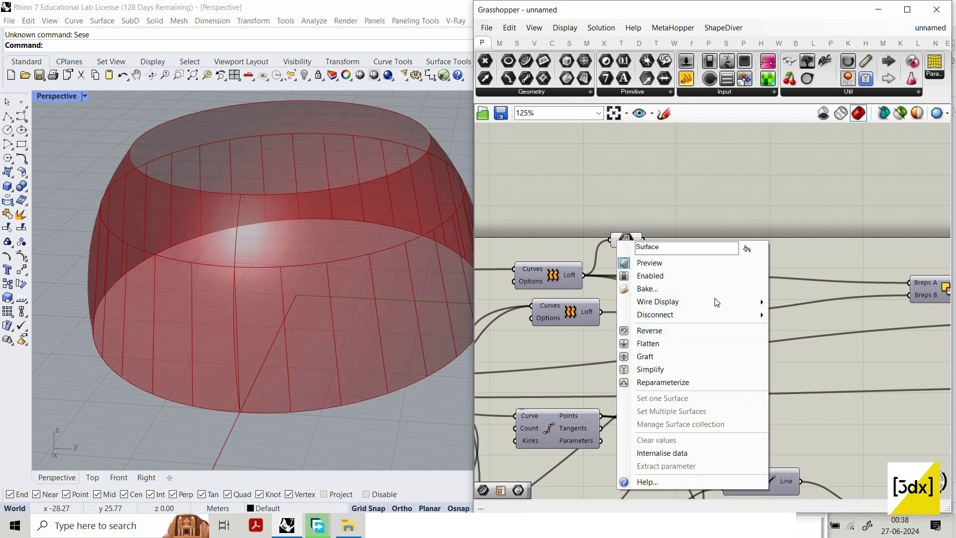
mouse_move(722, 315)
click(799, 326)
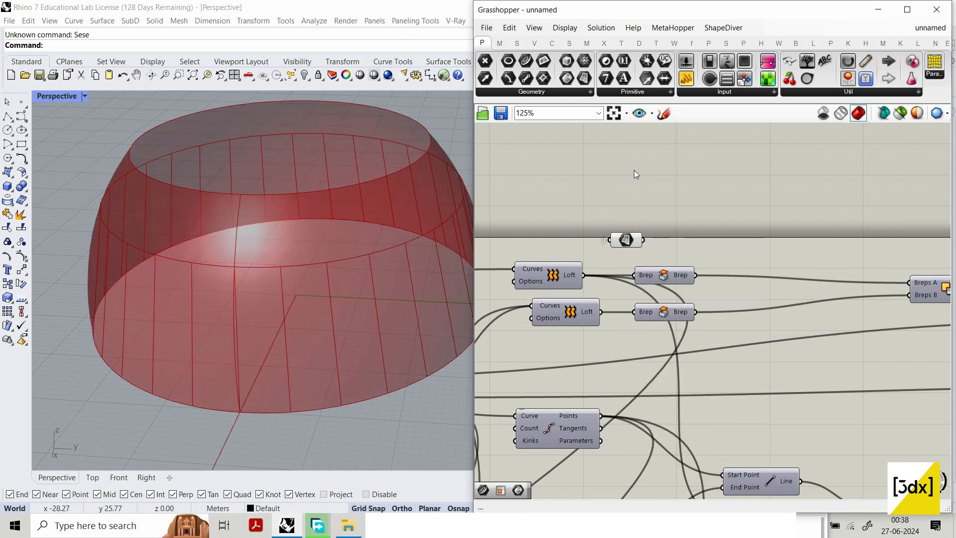
Step: Move the Surface parameter below the new Line component, connect it to the Brep input of Project, and align Project with Line
drag(625, 238, 635, 125)
scroll(642, 425, down, 5)
scroll(678, 413, up, 7)
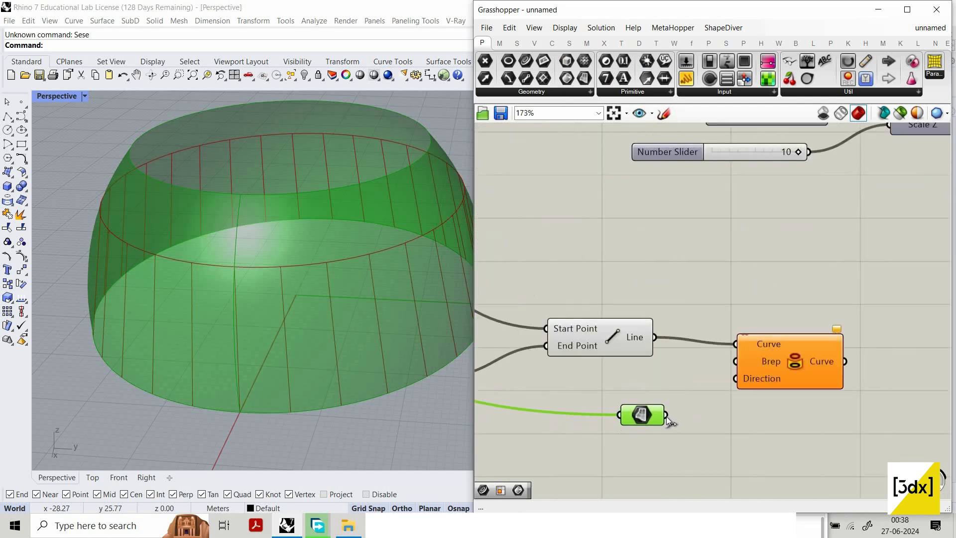
drag(723, 373, 782, 367)
right_drag(388, 338, 500, 375)
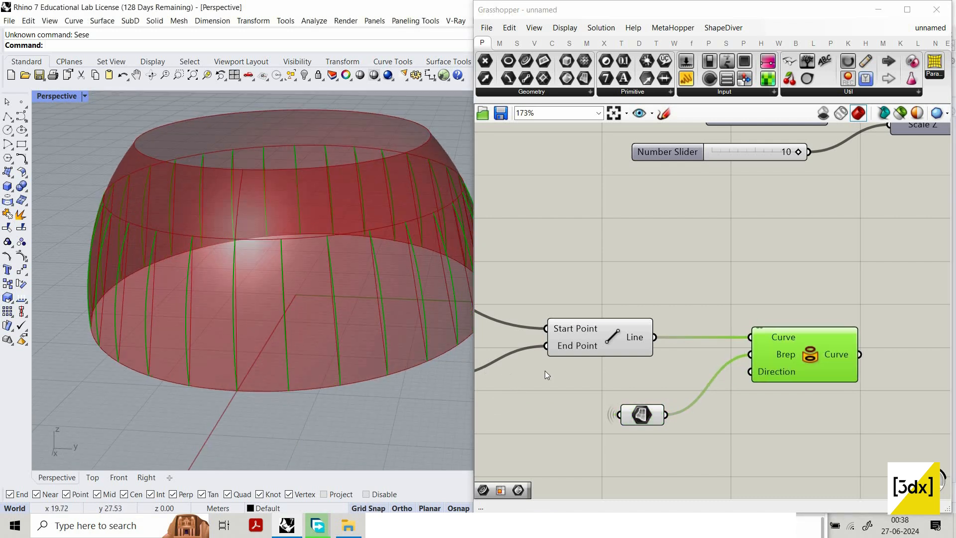
Step: Turn off the preview of the Line component and the Surface parameter
drag(606, 446, 673, 303)
right_click(673, 303)
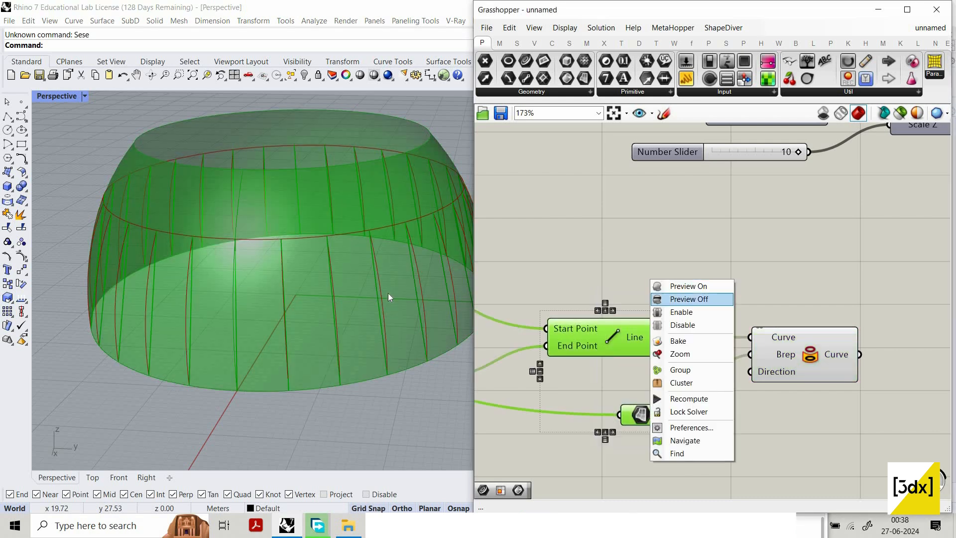
click(703, 298)
right_drag(369, 277, 361, 302)
Step: Add a Curve parameter beside the Project component and connect the projected curves to it
scroll(637, 316, down, 4)
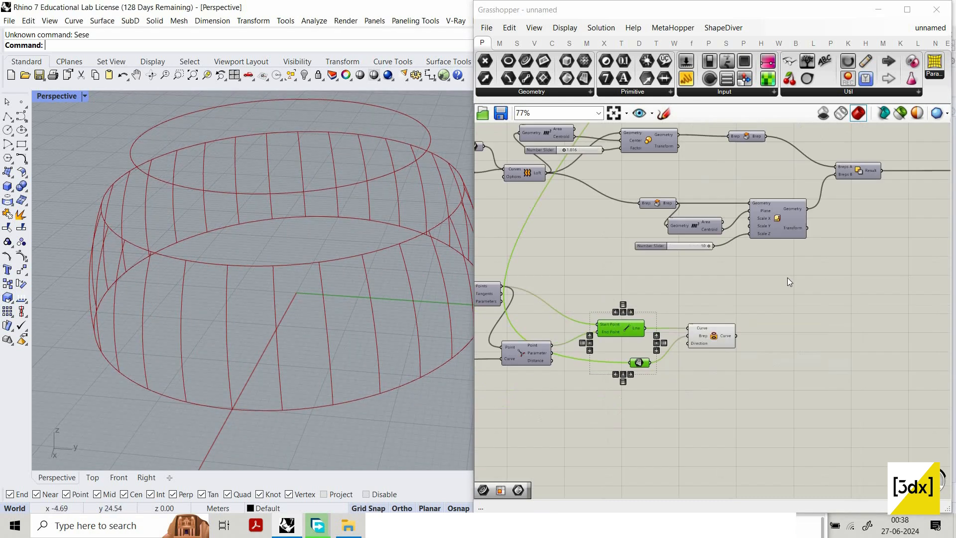
right_drag(787, 277, 662, 316)
scroll(662, 316, down, 8)
scroll(692, 337, up, 6)
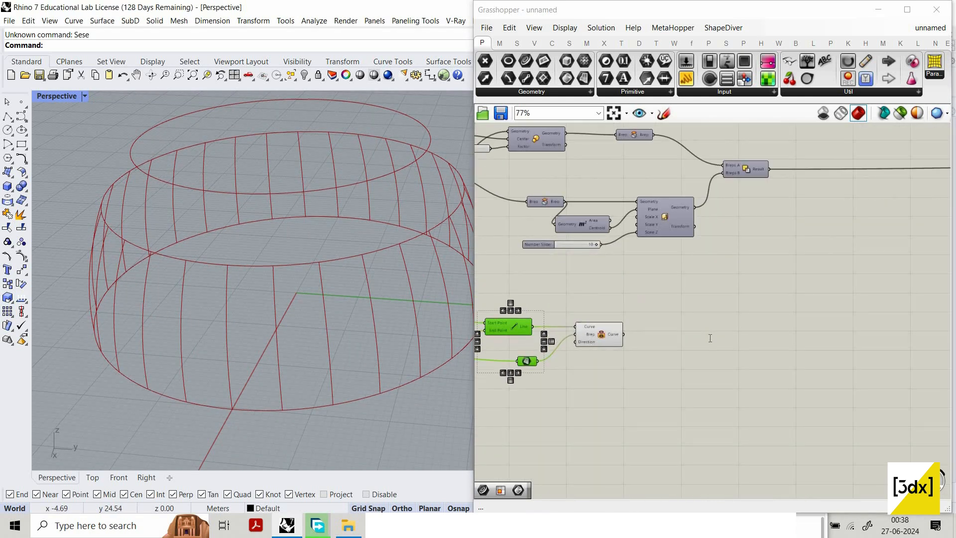
double_click(662, 328)
scroll(665, 329, up, 2)
double_click(661, 334)
text(crv)
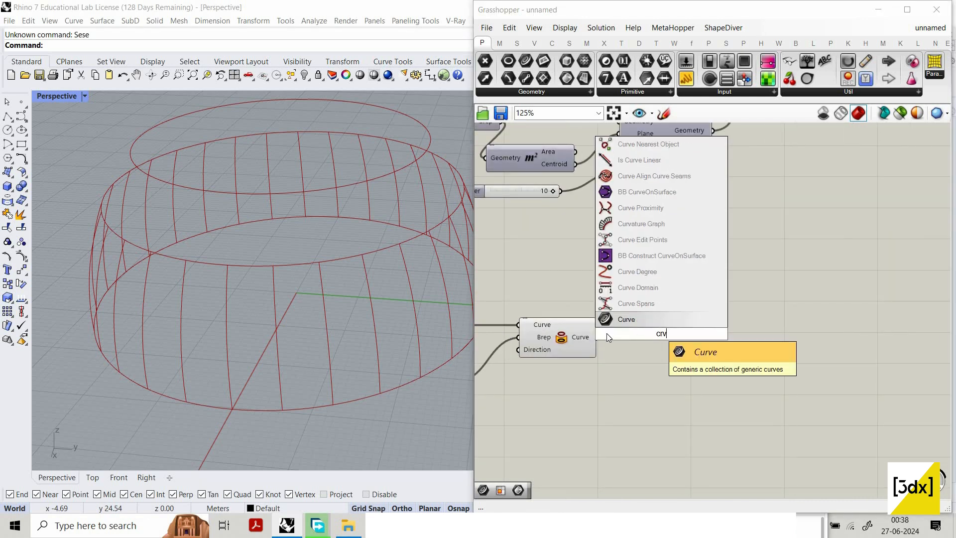
click(657, 324)
scroll(659, 338, up, 2)
drag(592, 340, 658, 334)
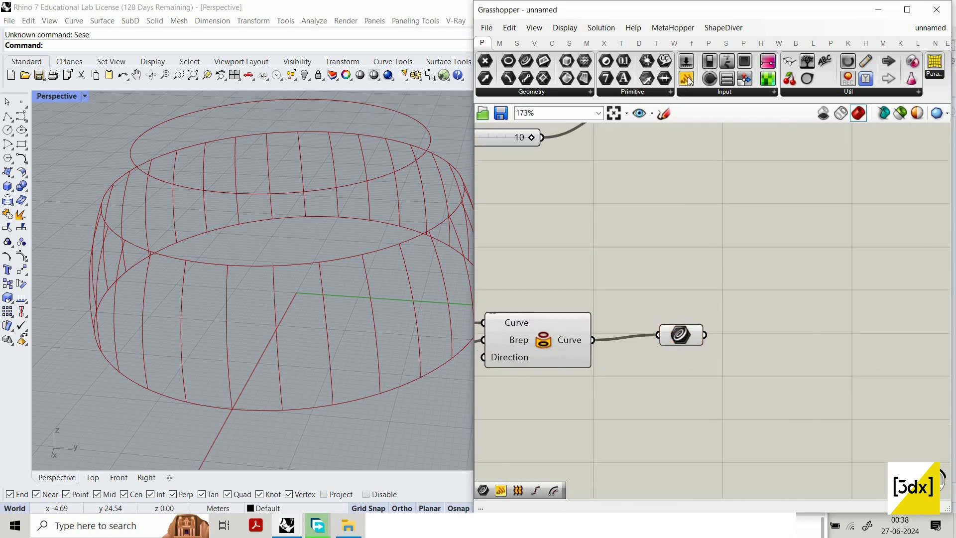
Step: Add a temporary panel above Project and connect its Curve output to examine the data tree of the projected curves
drag(686, 78, 663, 223)
drag(599, 337, 592, 223)
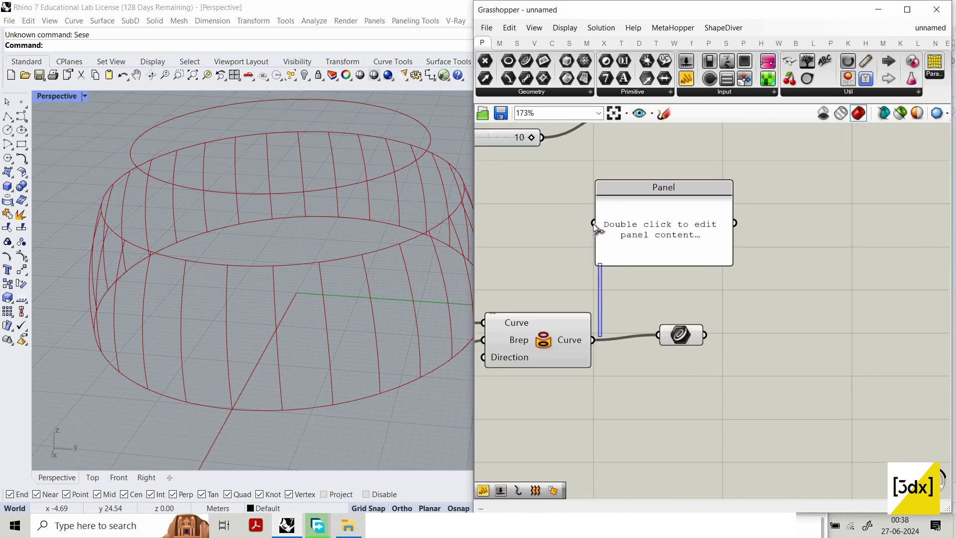
drag(590, 338, 592, 223)
drag(728, 198, 750, 191)
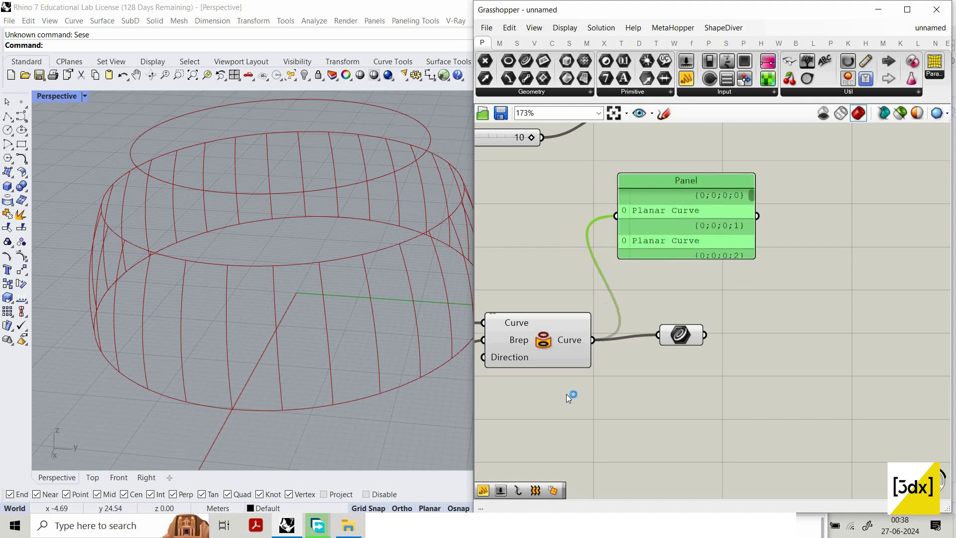
Step: Simplify the Curve output of Project, then remove the temporary panel and align the Curve parameter with Project
right_click(578, 340)
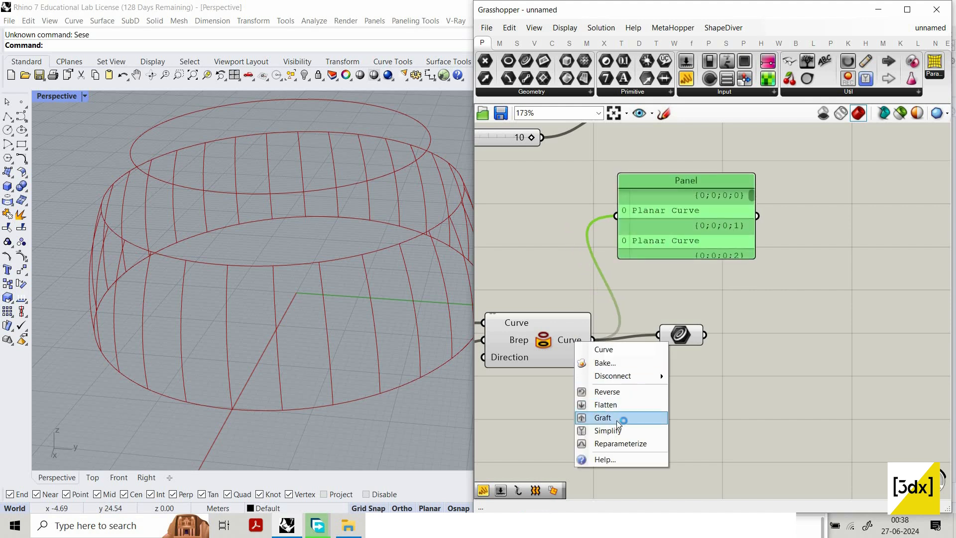
key(Return)
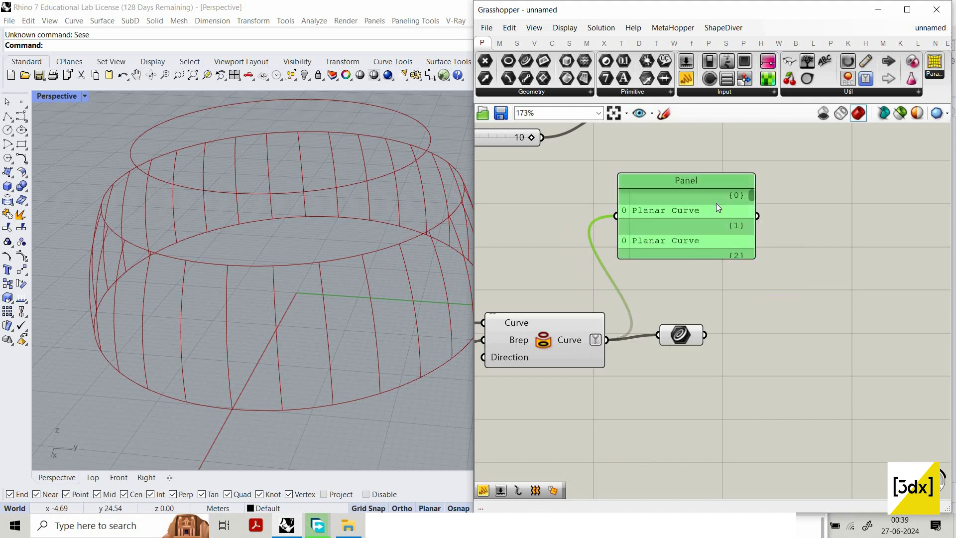
key(Delete)
click(696, 335)
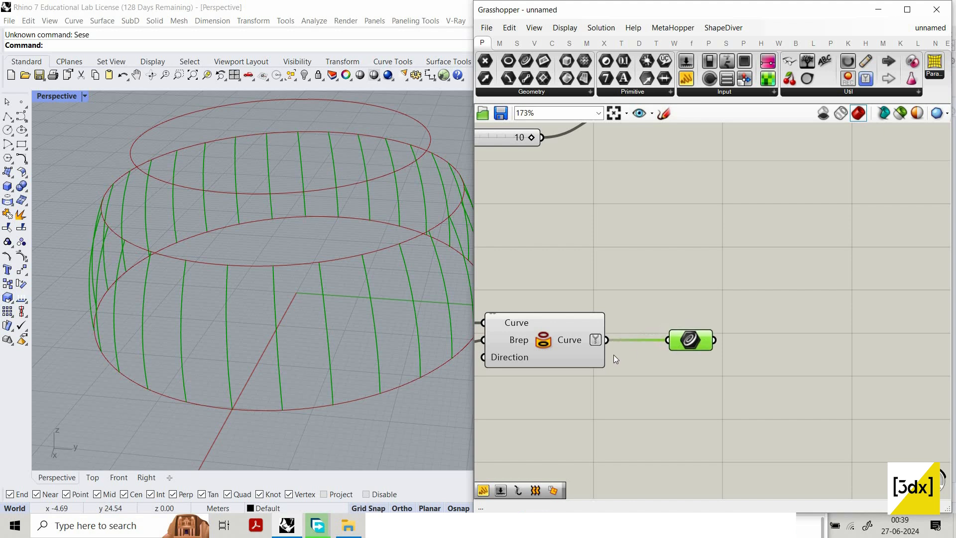
scroll(685, 400, down, 1)
double_click(686, 399)
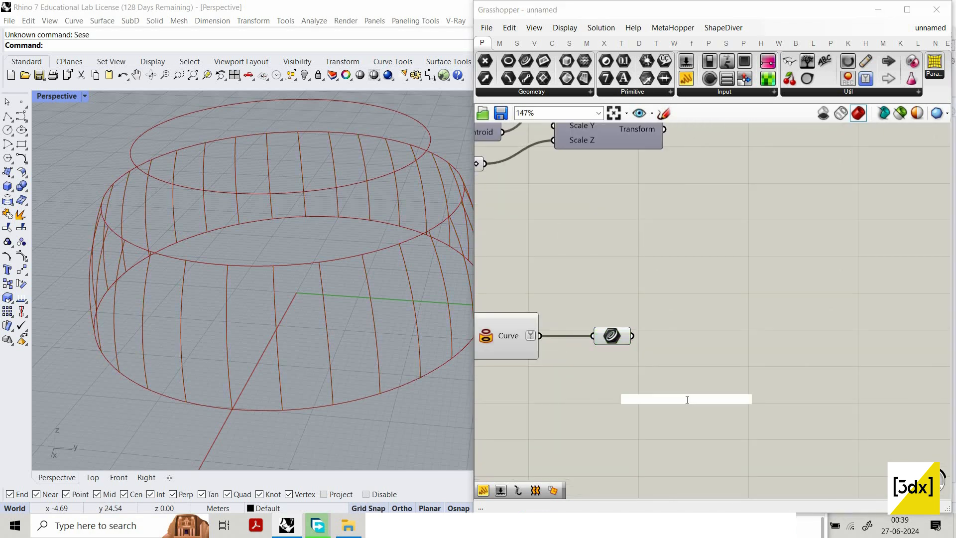
text(r)
click(681, 416)
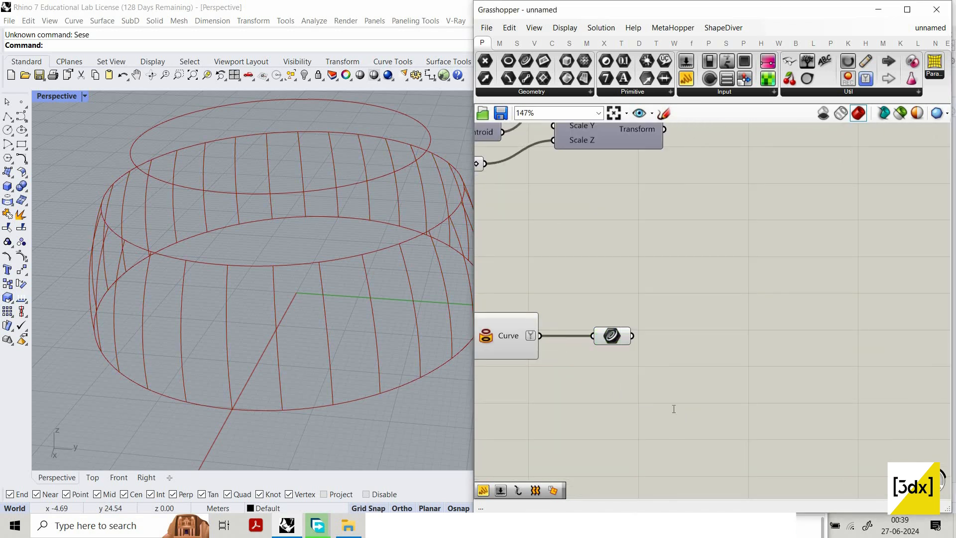
Step: Add a Perp Frame component beyond the Curve parameter and connect the projected curves to its Curve input
double_click(674, 408)
text(perp)
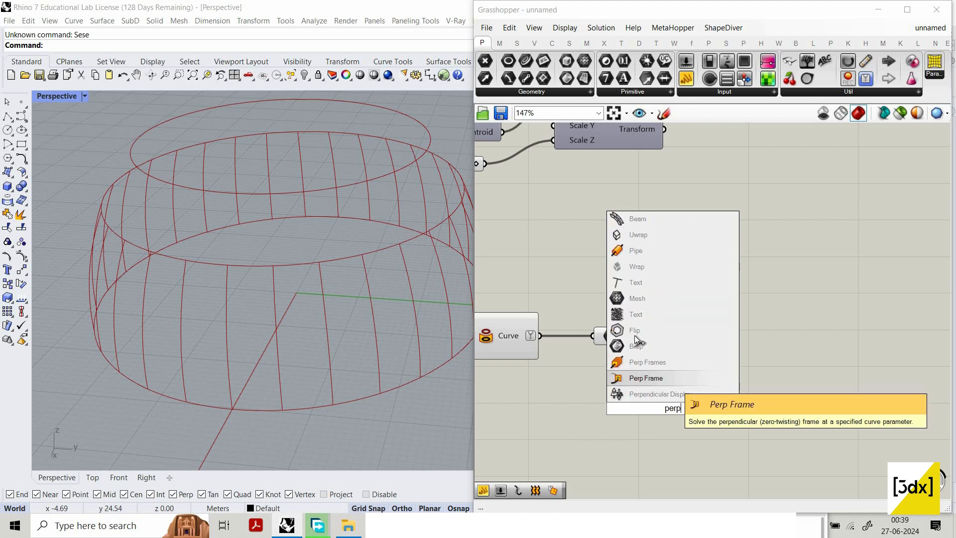
click(670, 378)
drag(632, 335, 623, 401)
Step: Create a panel listing 0, 0.5 and 1 as separate items and connect it to the Parameter input of Perp Frame
click(686, 78)
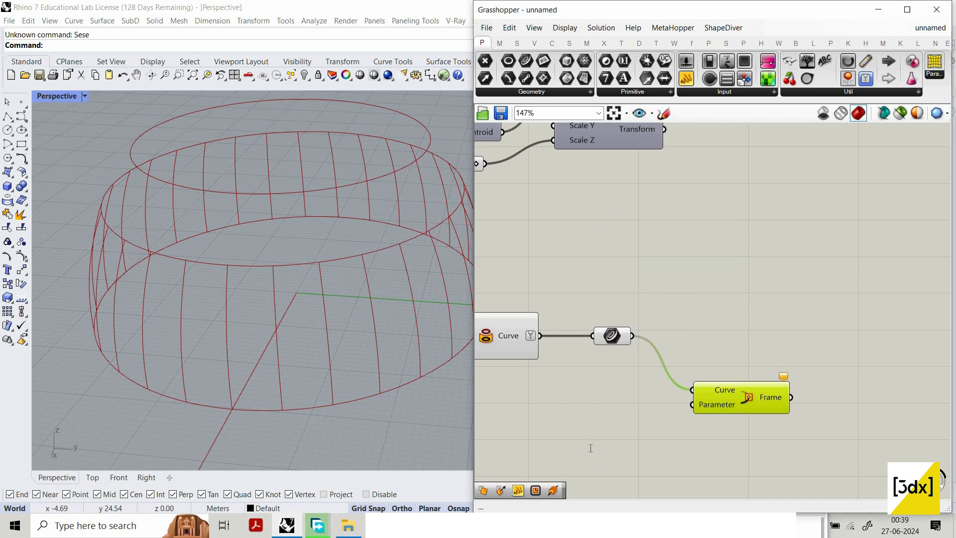
click(589, 447)
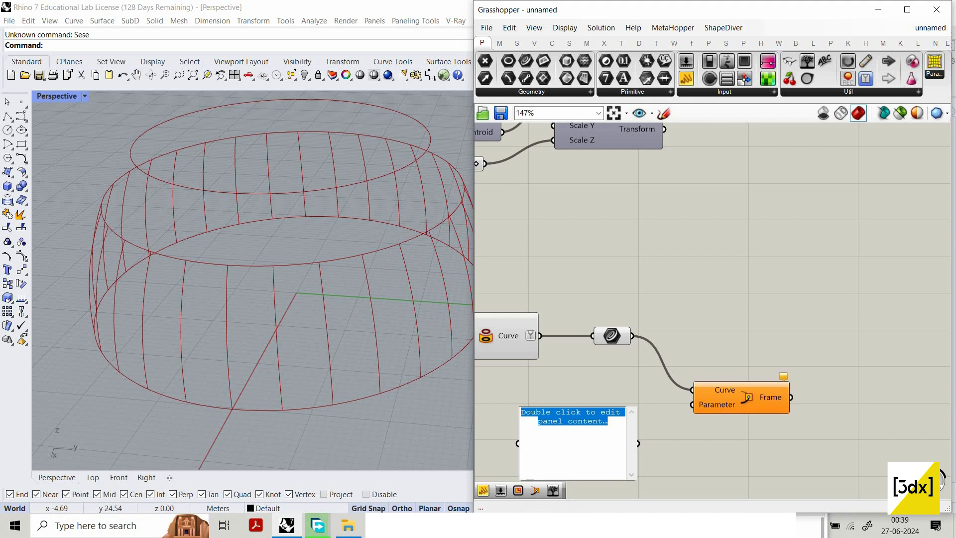
text(0)
key(Return)
text(0.5)
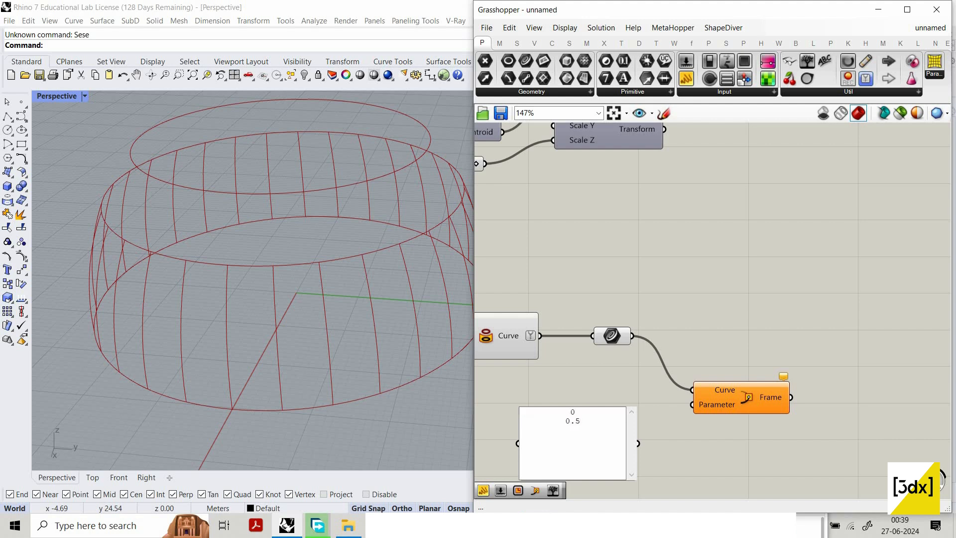
click(640, 267)
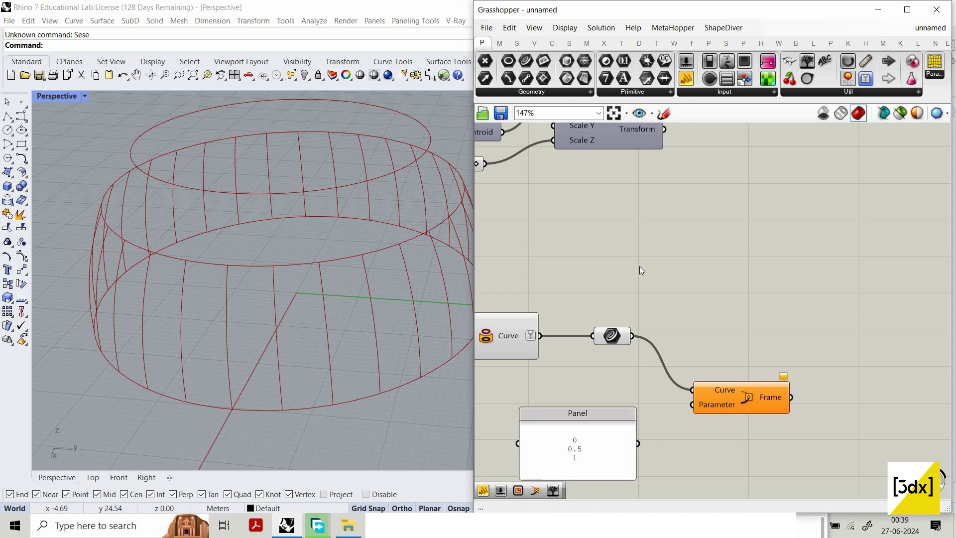
right_click(590, 441)
click(642, 267)
drag(672, 419, 693, 405)
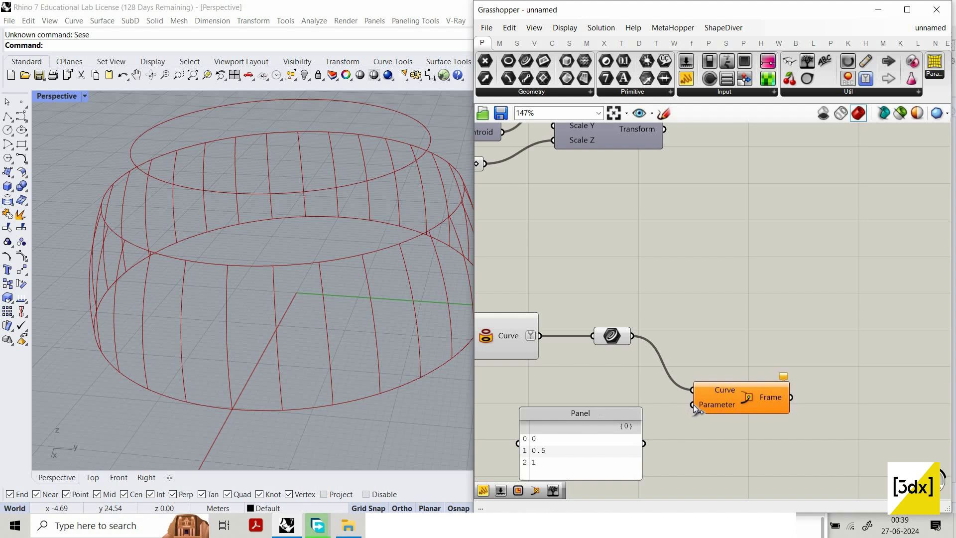
Step: Reparameterize the Curve parameter feeding Perp Frame and reposition the Perp Frame component
right_drag(669, 408, 645, 403)
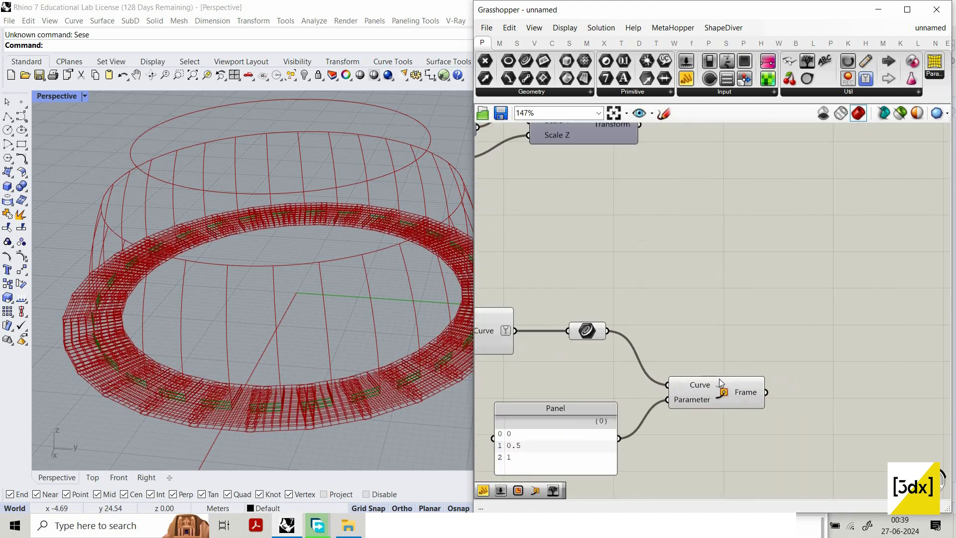
drag(700, 397, 714, 385)
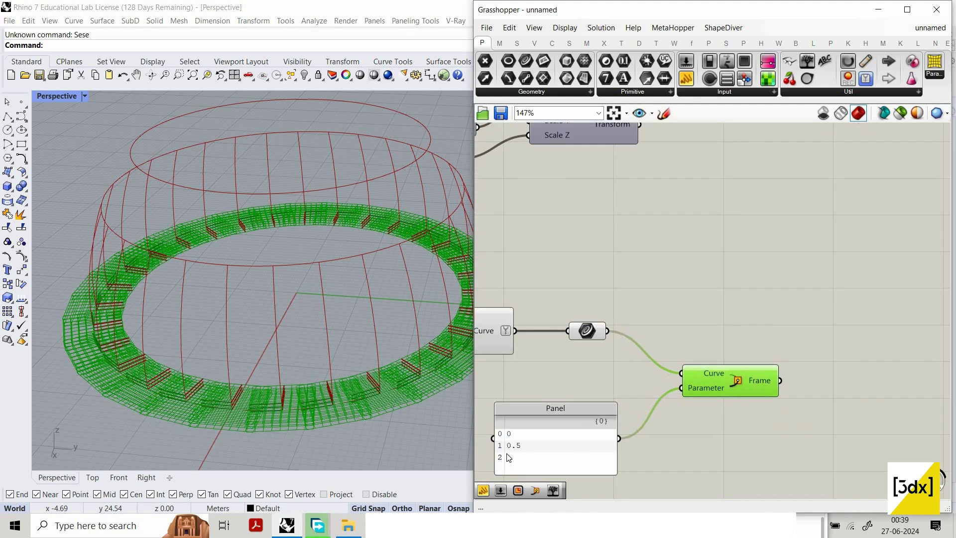
scroll(587, 331, up, 2)
right_click(572, 330)
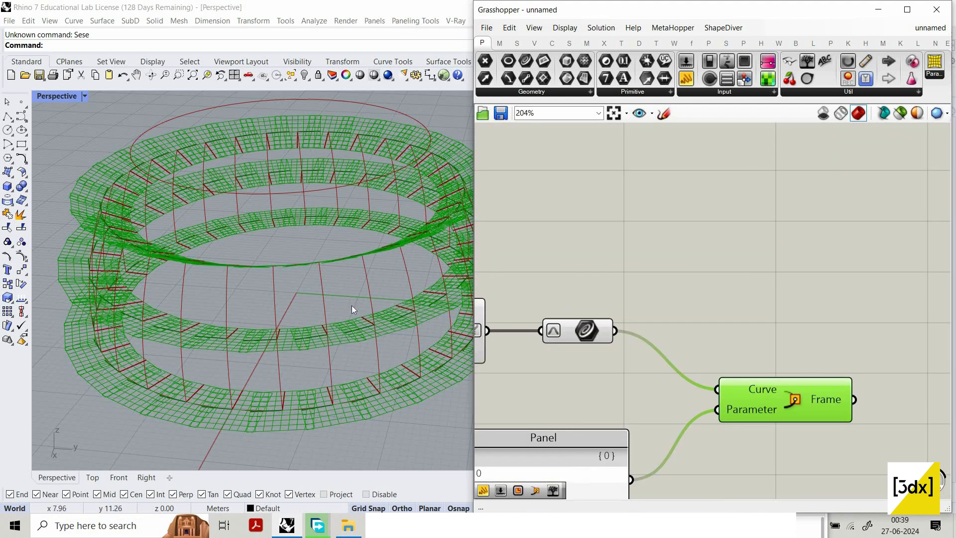
right_drag(351, 306, 372, 337)
drag(786, 379, 785, 318)
drag(784, 351, 827, 404)
scroll(773, 408, down, 1)
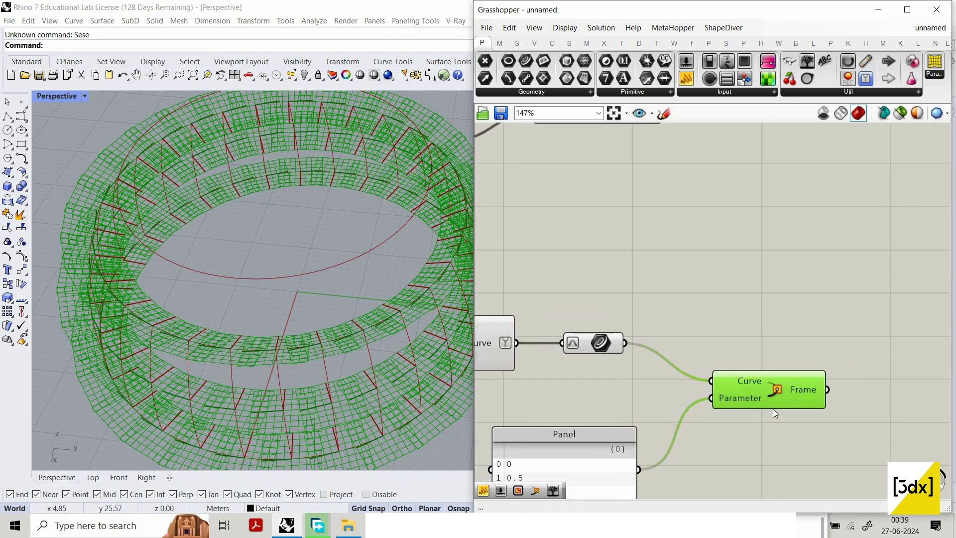
Step: Add a Rotate Plane component beside Perp Frame
right_drag(772, 408, 626, 417)
double_click(773, 408)
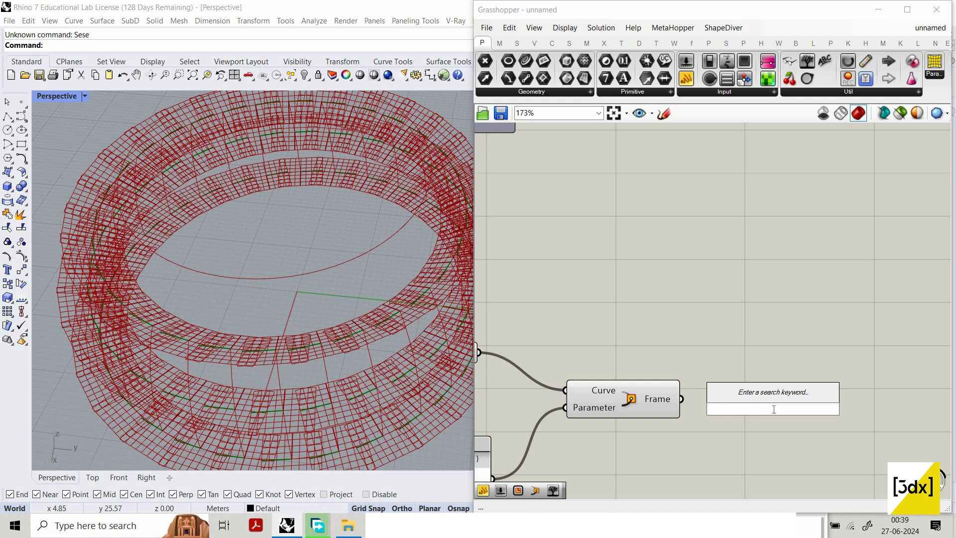
text(rotate)
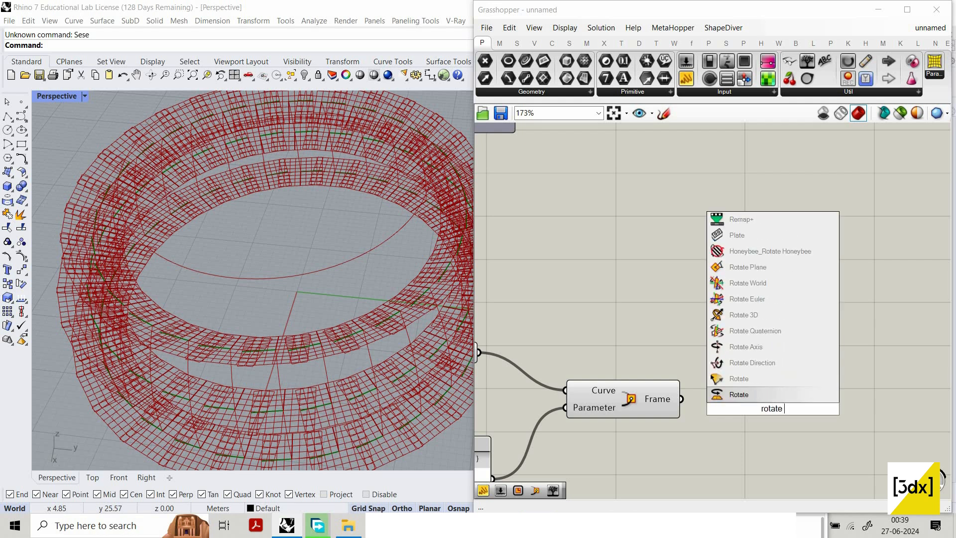
text( pla)
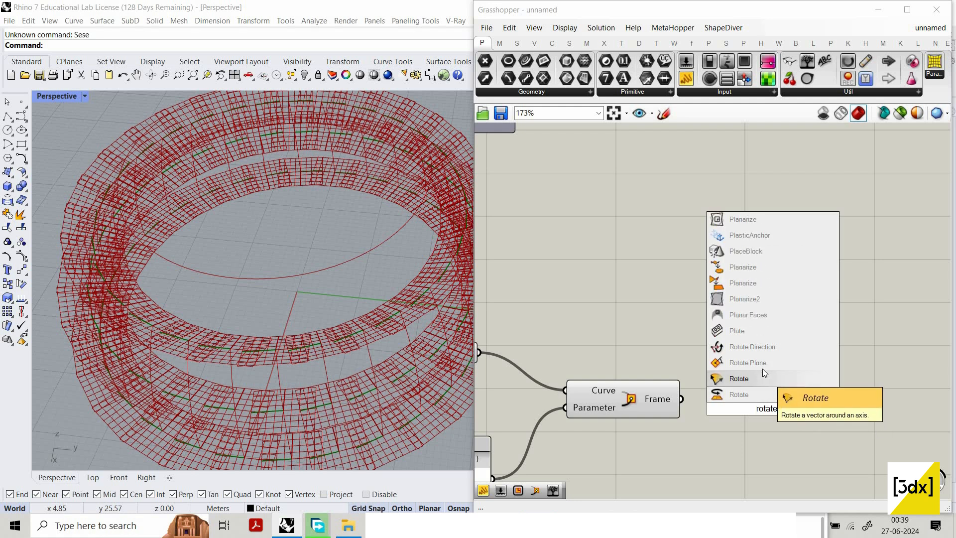
key(Return)
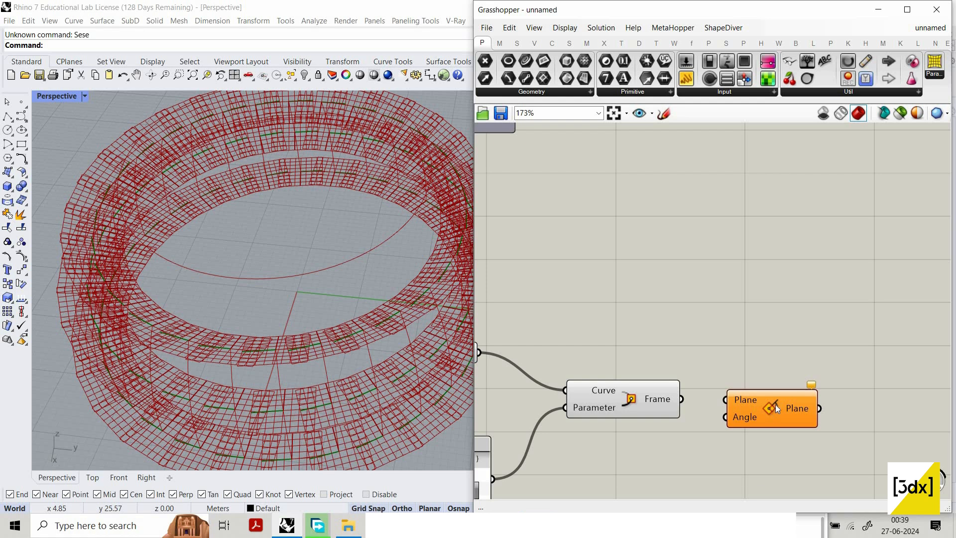
key(super)
key(Escape)
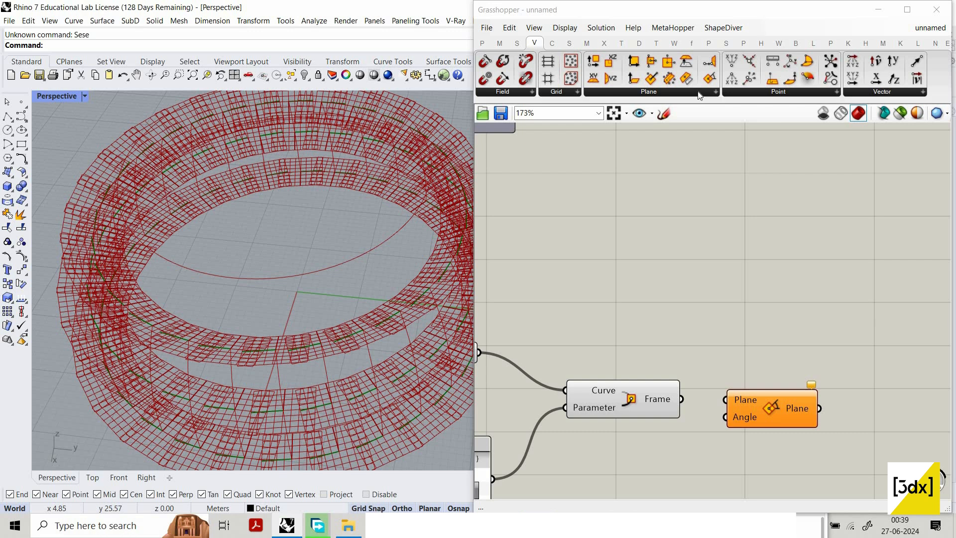
Step: Replace the Rotate Plane component with Align Plane and connect the Frame output of Perp Frame to its Plane input
click(698, 91)
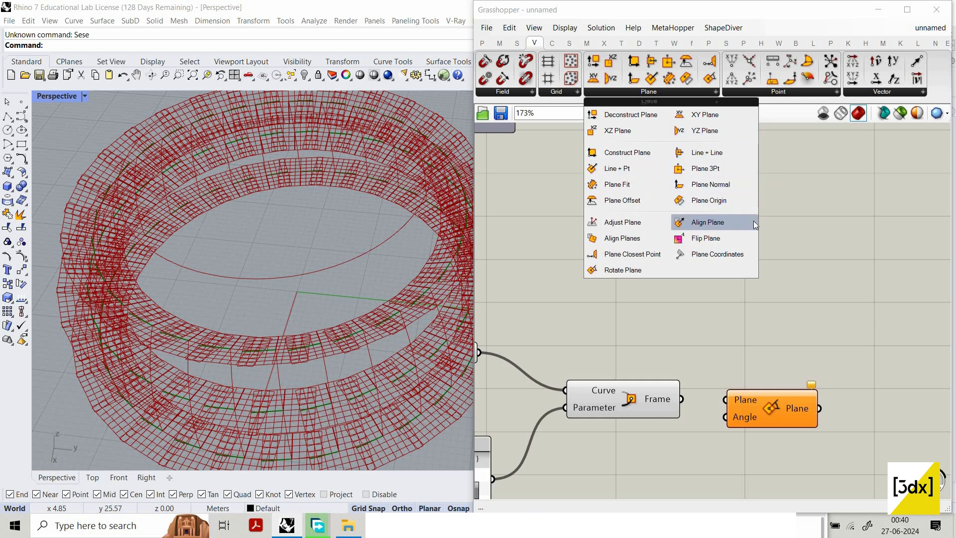
click(768, 346)
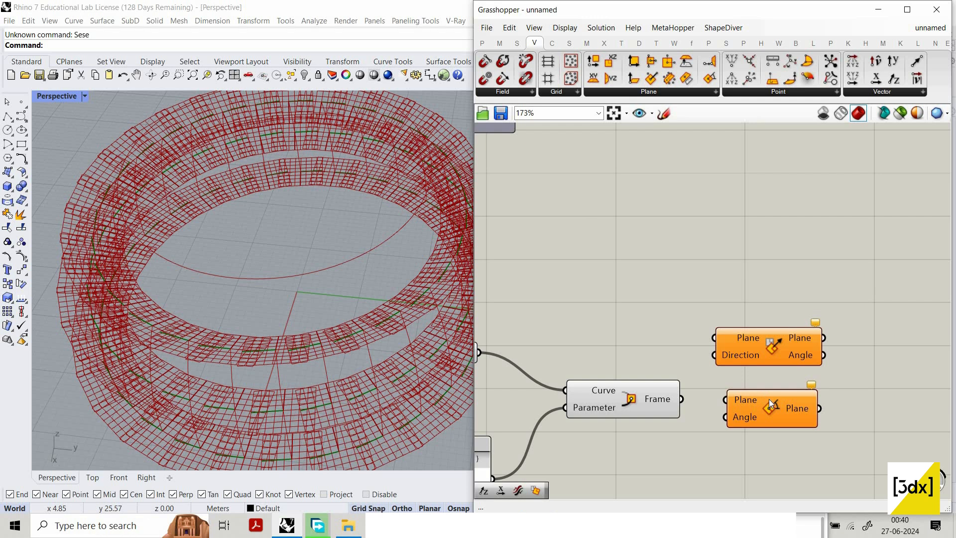
click(768, 398)
key(Delete)
drag(751, 346, 771, 385)
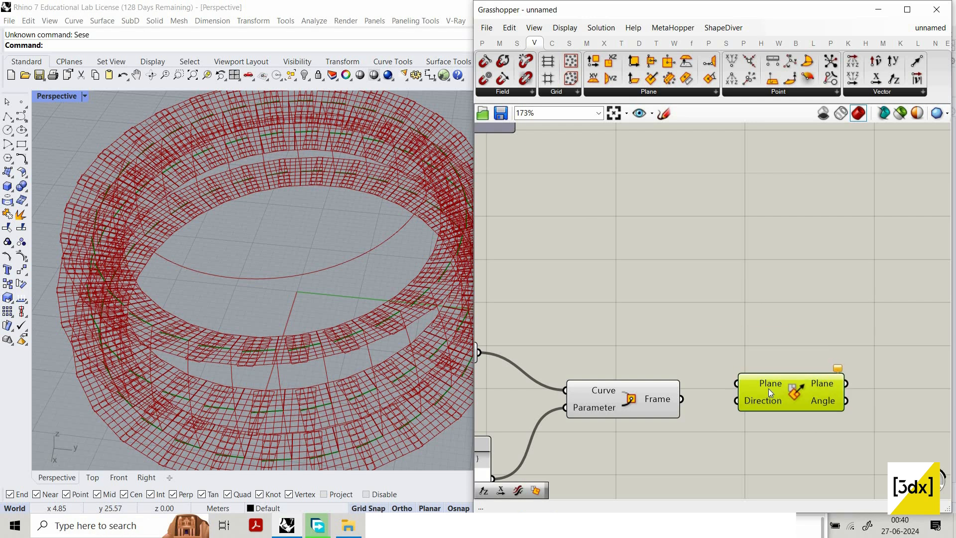
scroll(827, 410, up, 1)
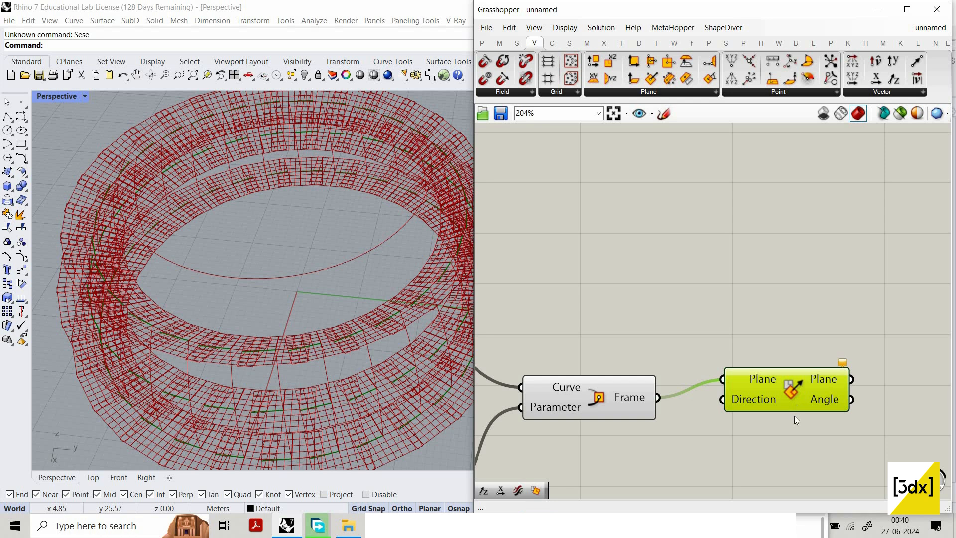
Step: Add a Unit Z vector below Perp Frame and connect it to the Direction input of Align Plane
double_click(582, 444)
text(u)
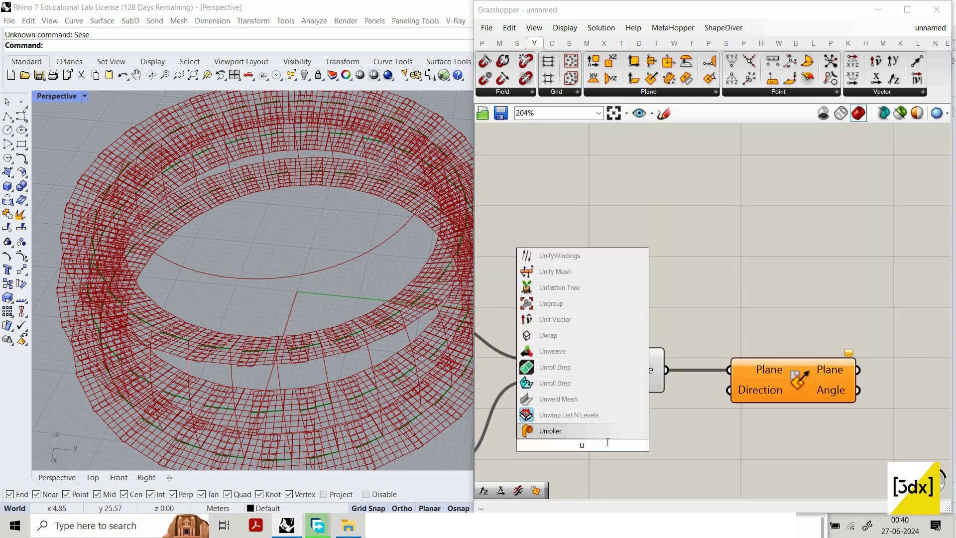
text(nit z)
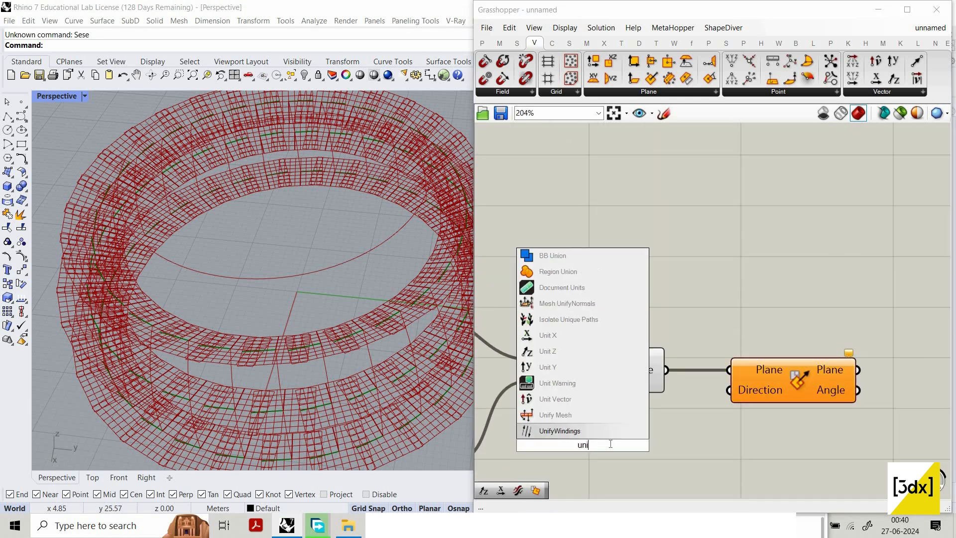
key(Return)
drag(652, 445, 736, 390)
click(796, 391)
scroll(889, 378, down, 1)
right_drag(889, 378, 764, 375)
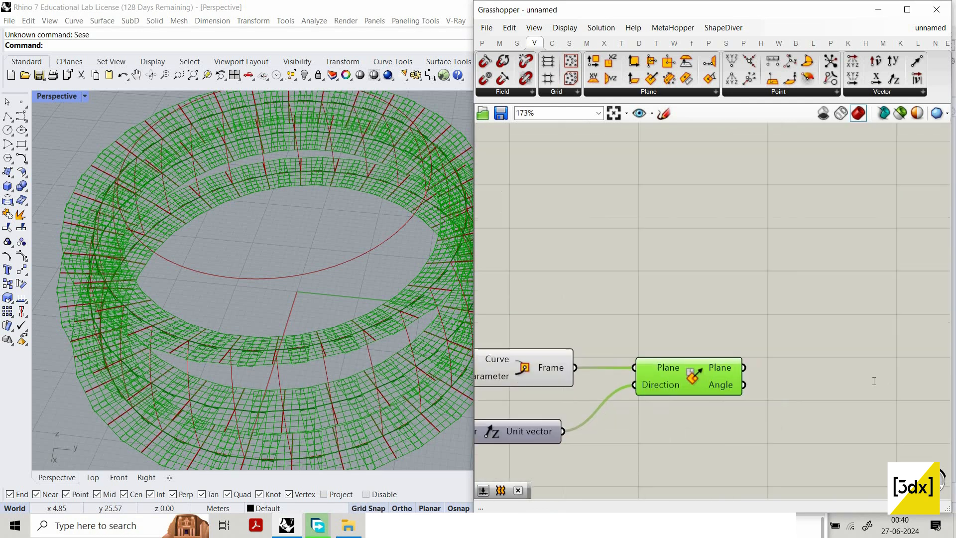
double_click(881, 379)
text(recat)
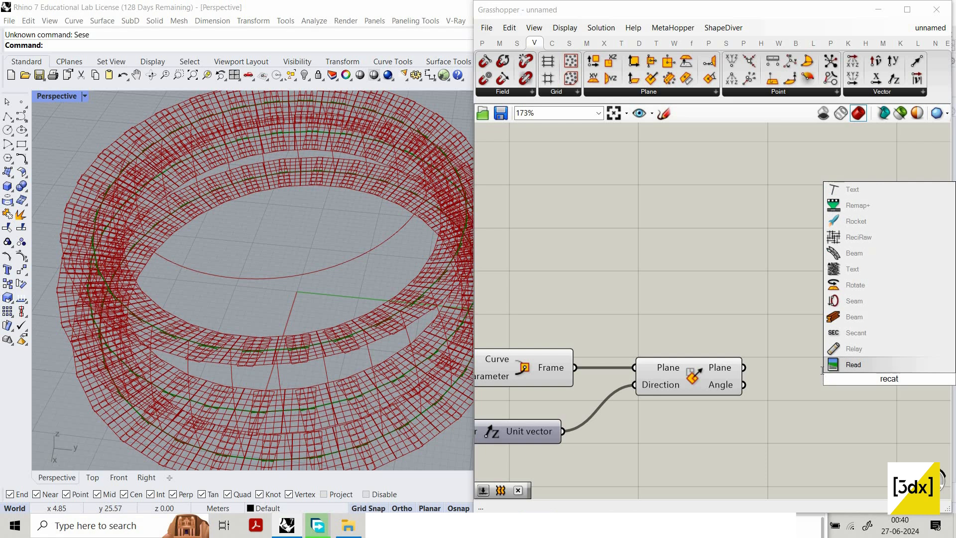
key(Escape)
Step: Add a Rectangle component beyond Align Plane and connect the aligned planes to its Plane input
double_click(822, 370)
text(rea)
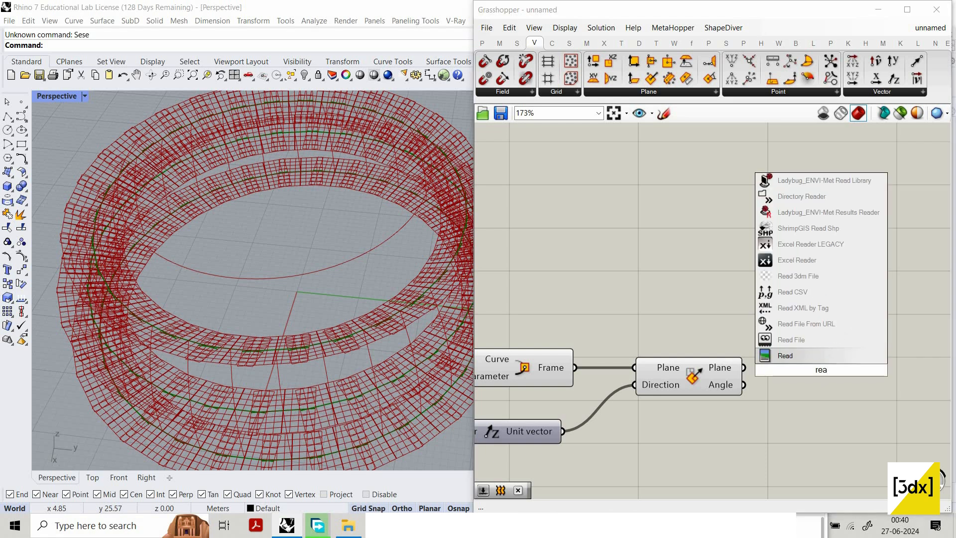
key(BackSpace)
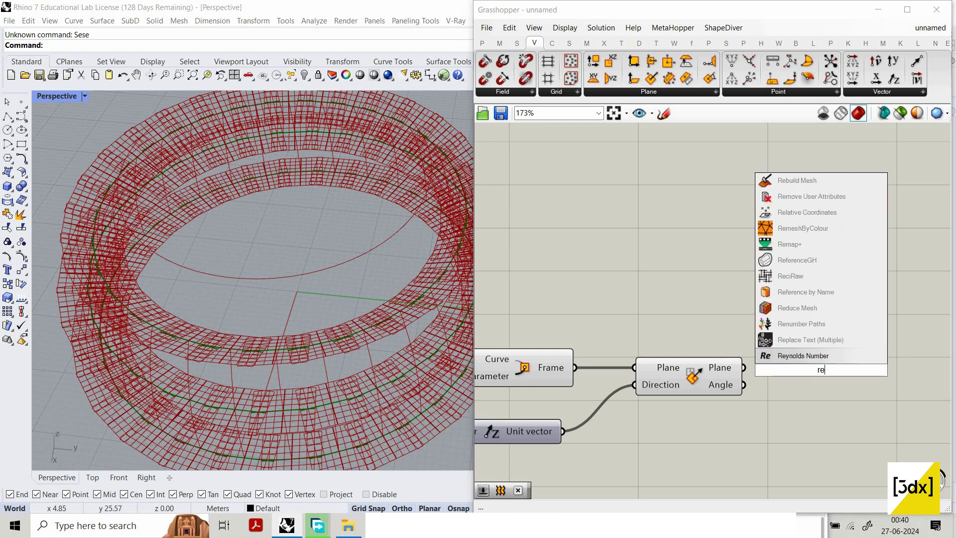
text(ctangle)
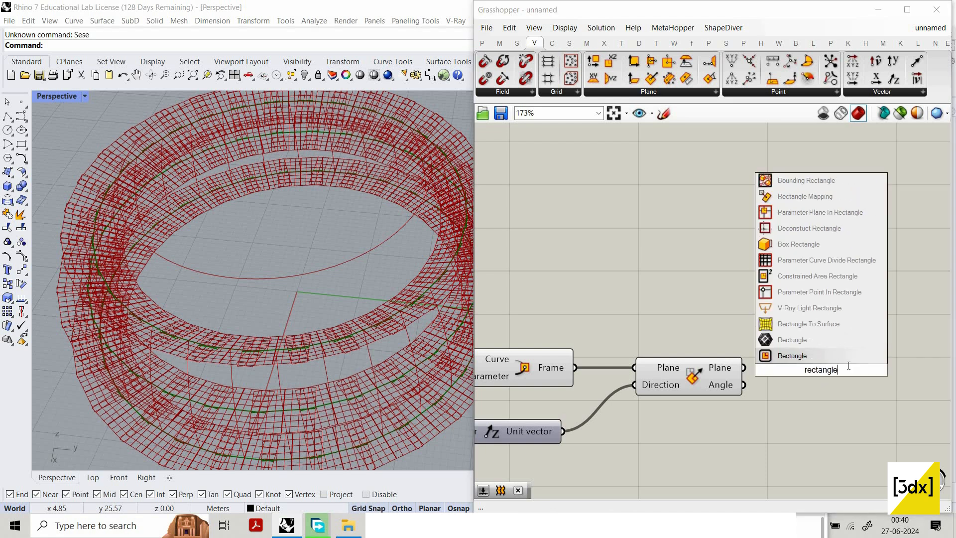
click(851, 354)
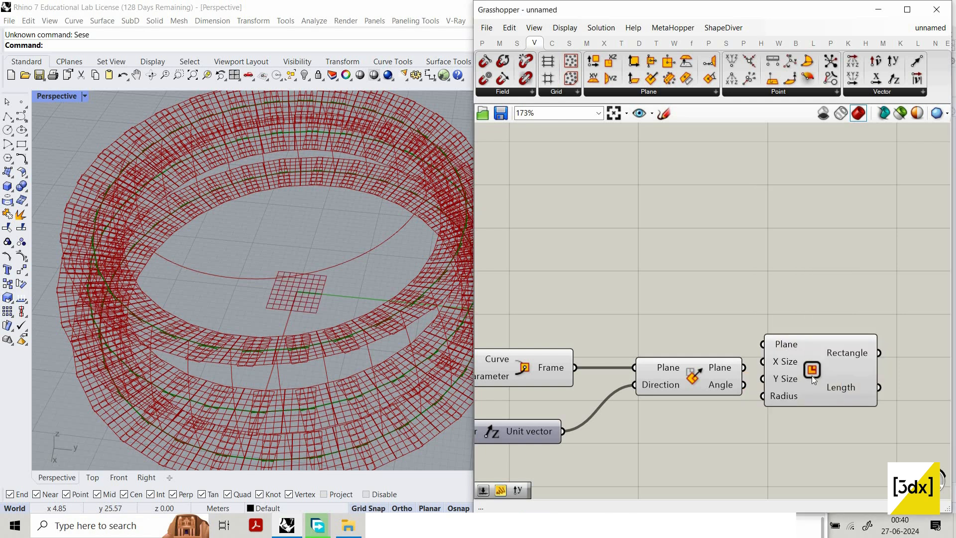
drag(762, 345, 743, 367)
drag(822, 398, 873, 422)
scroll(759, 404, down, 3)
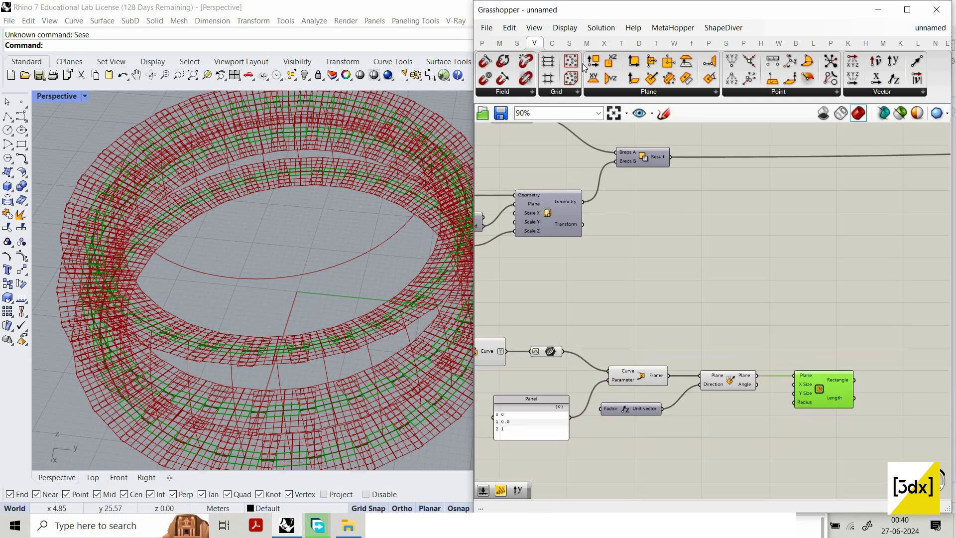
Step: Add a panel containing "-0.10 to 0.10" below Align Plane and connect it to the Rectangle's X Size input
scroll(738, 437, up, 3)
drag(686, 78, 684, 423)
double_click(706, 420)
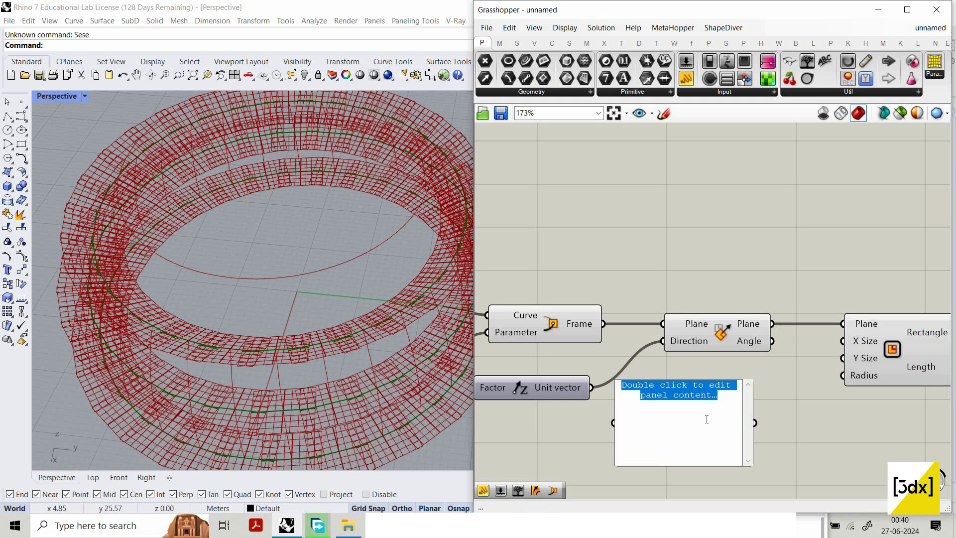
key(BackSpace)
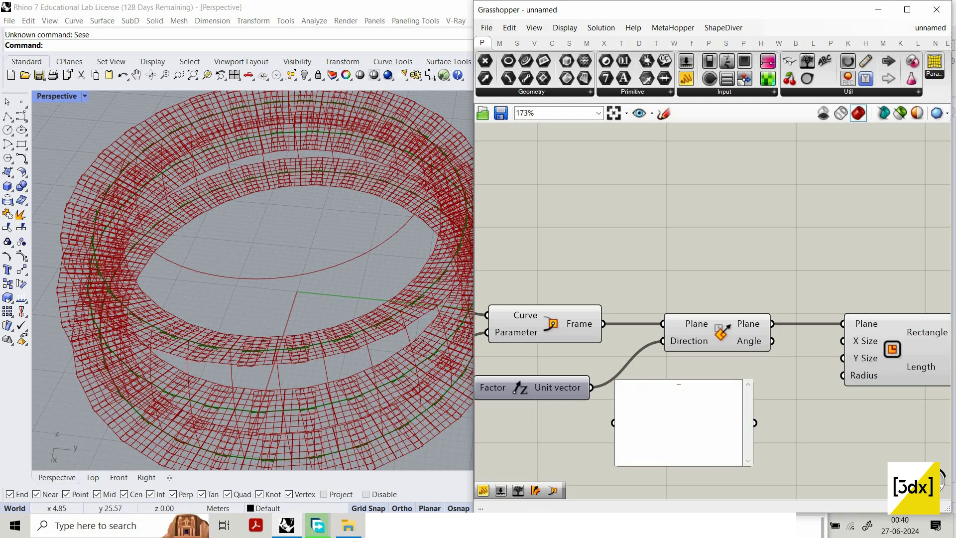
text(-0.10 to 0.10)
mouse_move(756, 423)
mouse_down()
mouse_move(846, 335)
mouse_move(757, 406)
mouse_up()
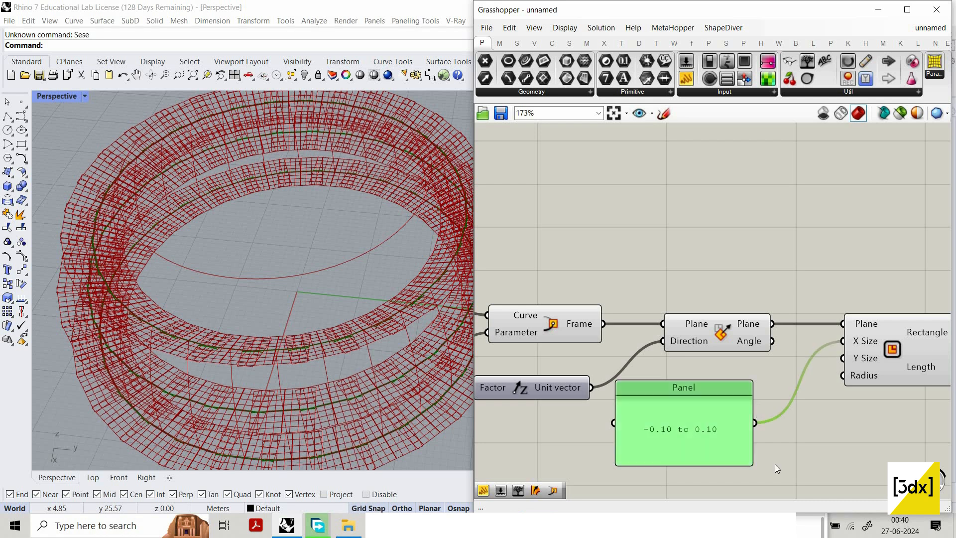
Step: Shrink the "-0.10 to 0.10" panel, align it under Align Plane and place a copy of it below
drag(768, 450, 740, 400)
drag(762, 299, 737, 480)
click(715, 428)
click(742, 405)
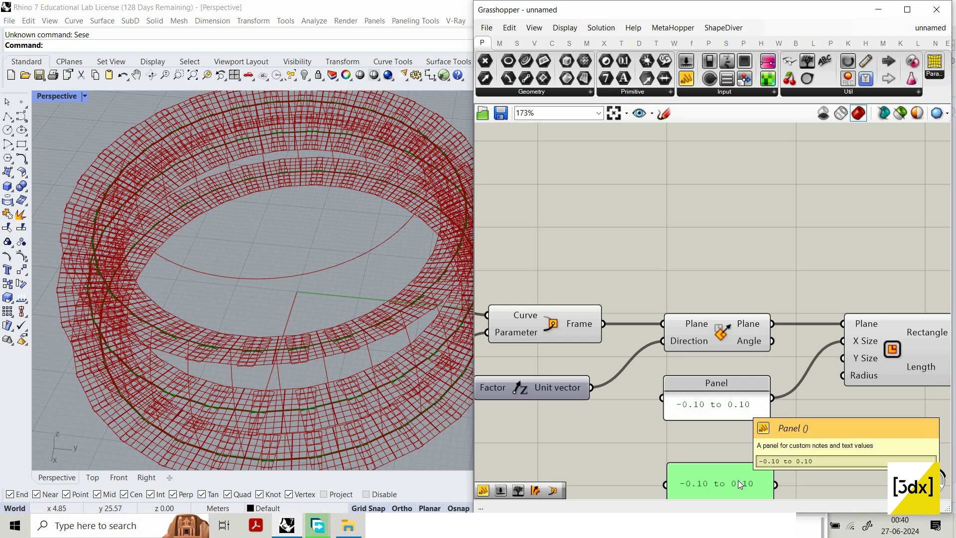
Step: Change the copied panel's text to "-0.25 to 0.25" and connect it to the Rectangle's Y Size input
double_click(759, 479)
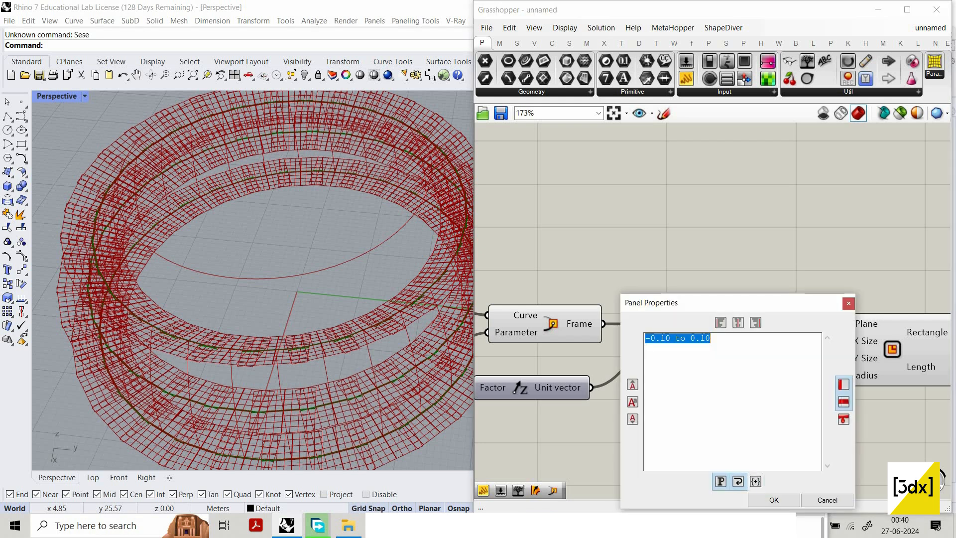
key(BackSpace)
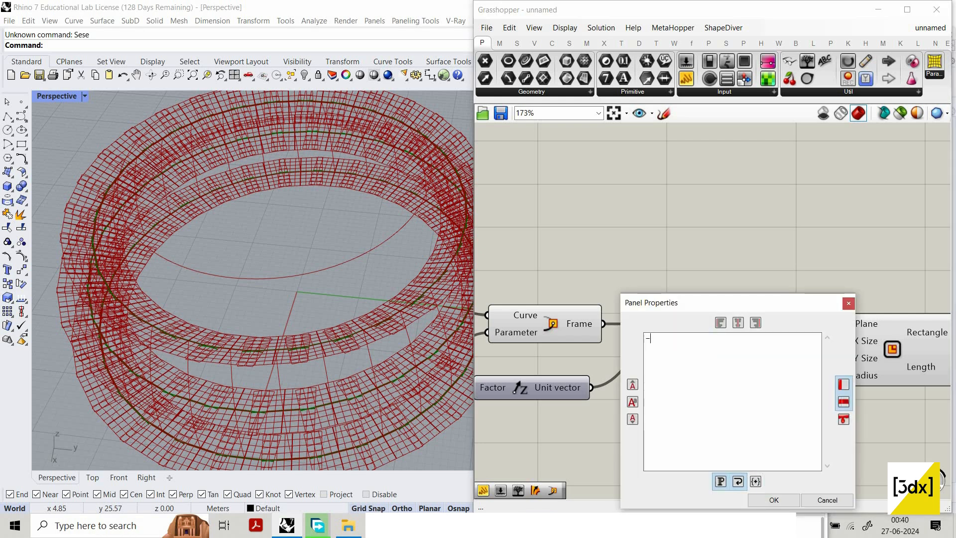
text(-0.25 t)
text(o 0.25)
click(782, 499)
drag(834, 365, 842, 358)
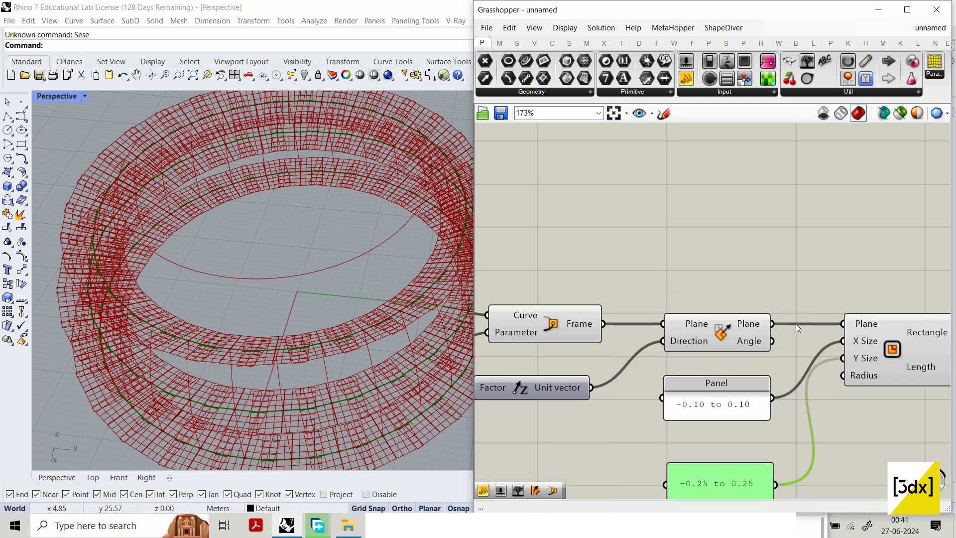
Step: Add a single-rail sweep component, connecting the Rectangle output to Sections and the projected curves to Rail
scroll(802, 323, down, 6)
scroll(811, 324, up, 5)
scroll(841, 294, down, 3)
scroll(841, 294, up, 3)
double_click(841, 293)
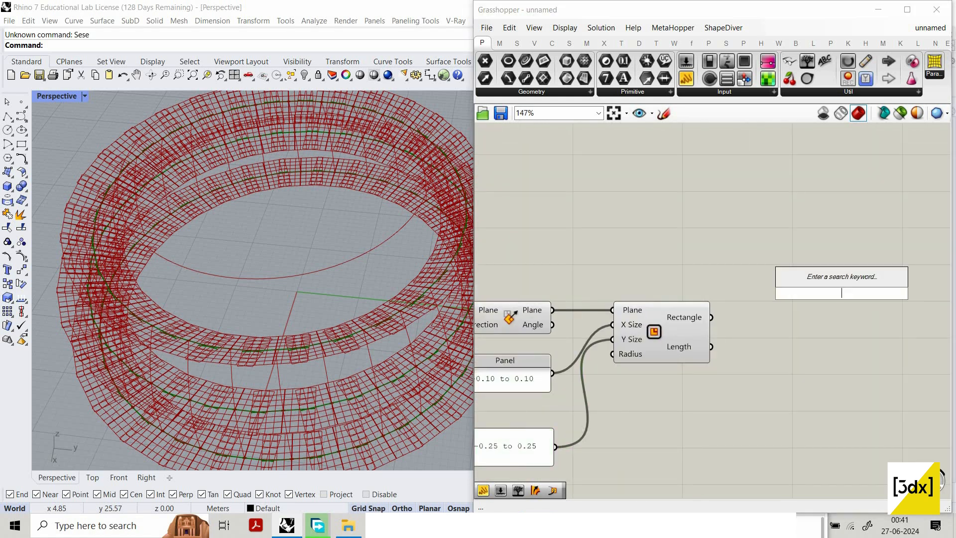
text(swe)
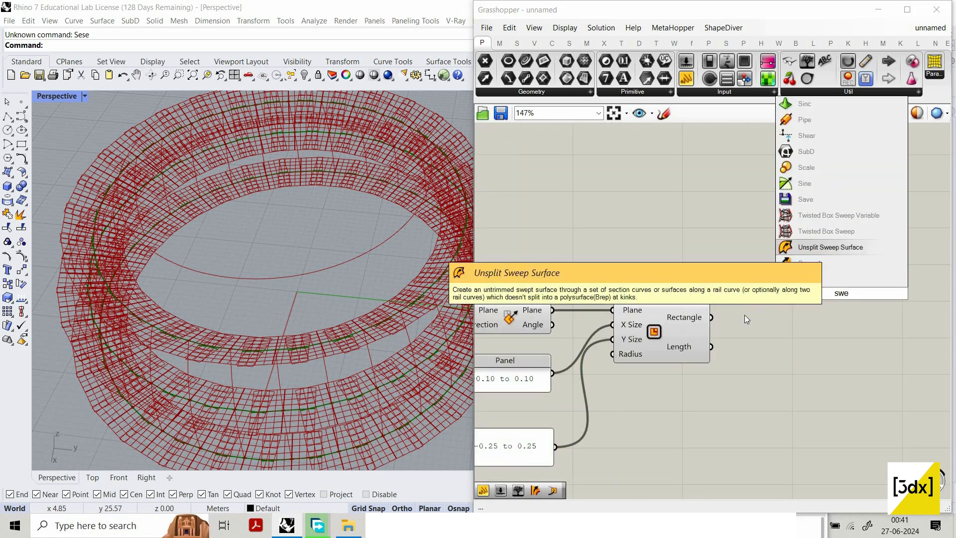
click(832, 263)
drag(711, 317, 798, 292)
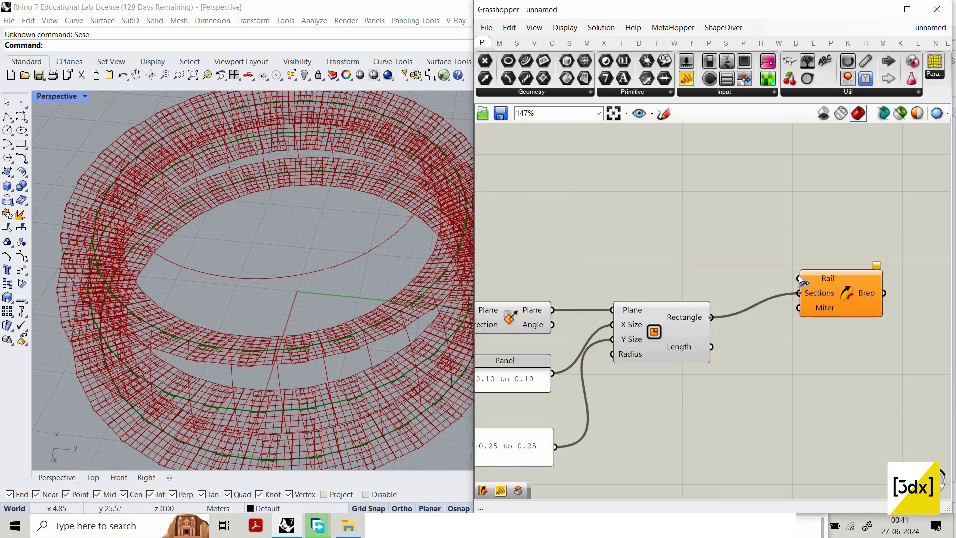
scroll(681, 249, down, 4)
drag(681, 249, 510, 269)
scroll(561, 271, up, 3)
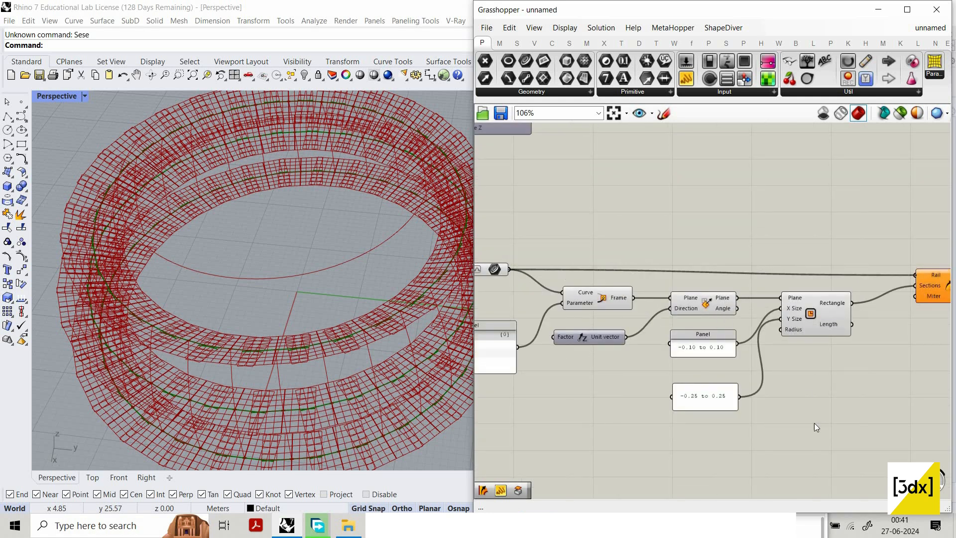
Step: Turn off the preview of all components in this branch that come before the sweep
scroll(712, 321, down, 3)
drag(567, 256, 810, 423)
right_click(626, 251)
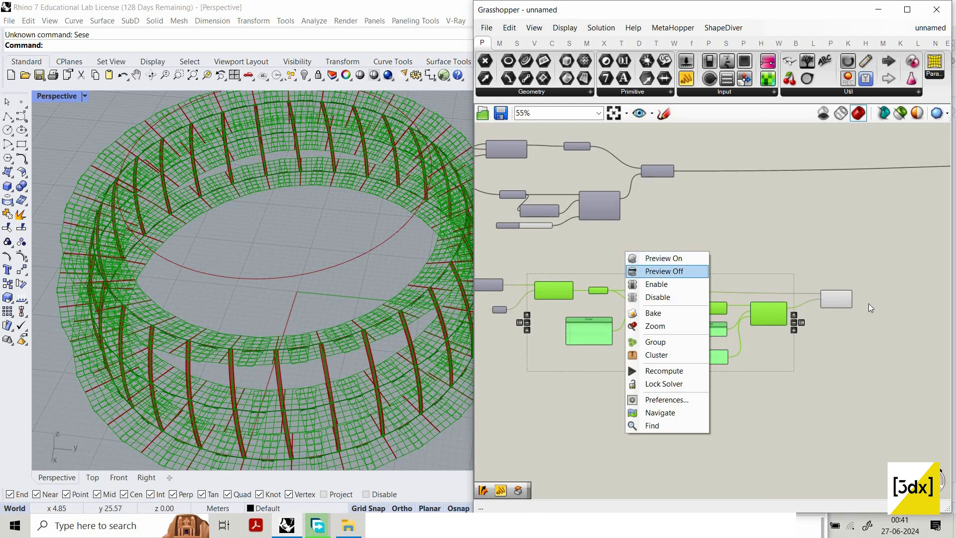
click(648, 270)
Step: Add a Cap component beyond the sweep and connect the sweep's Brep output to it
scroll(736, 288, up, 3)
double_click(736, 287)
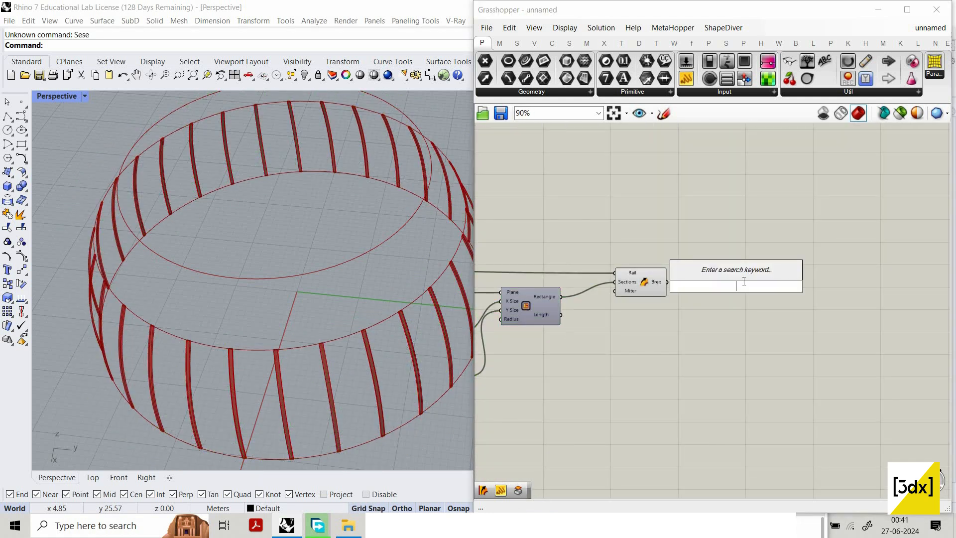
text(cap)
click(716, 272)
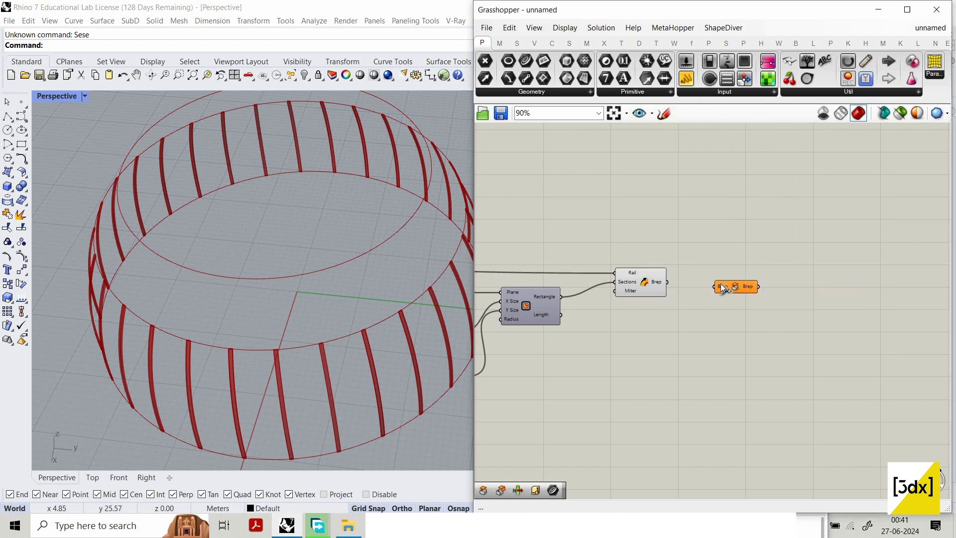
mouse_move(743, 281)
mouse_down()
mouse_move(715, 286)
mouse_move(743, 279)
mouse_up()
Step: Turn off the preview of the sweep component and line the Cap component up with its output
click(676, 220)
click(655, 276)
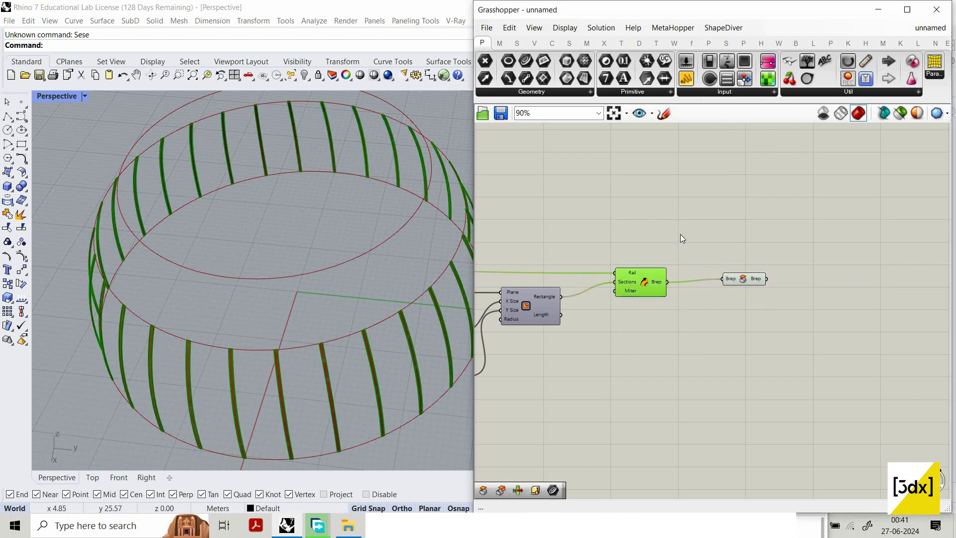
right_click(680, 232)
click(687, 228)
right_drag(673, 264, 552, 248)
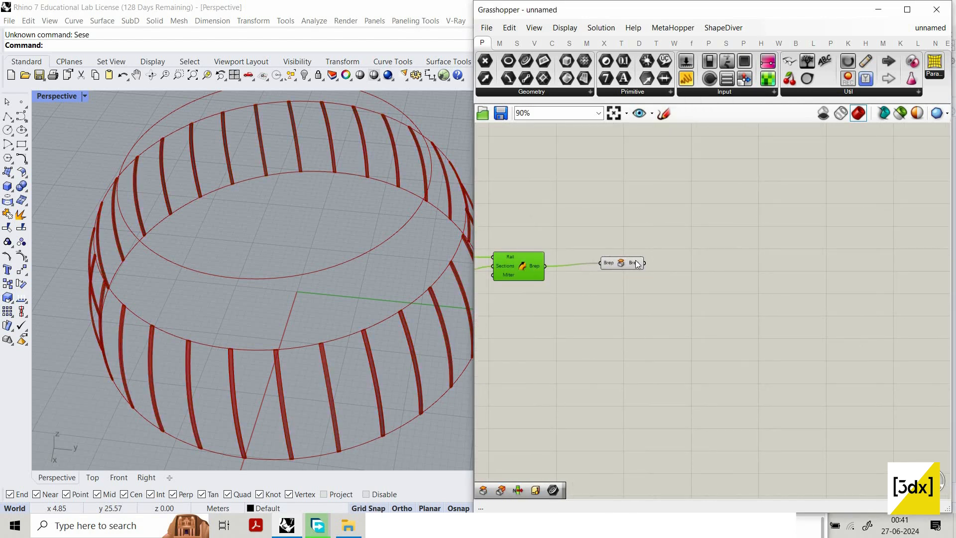
click(637, 262)
drag(637, 263, 646, 267)
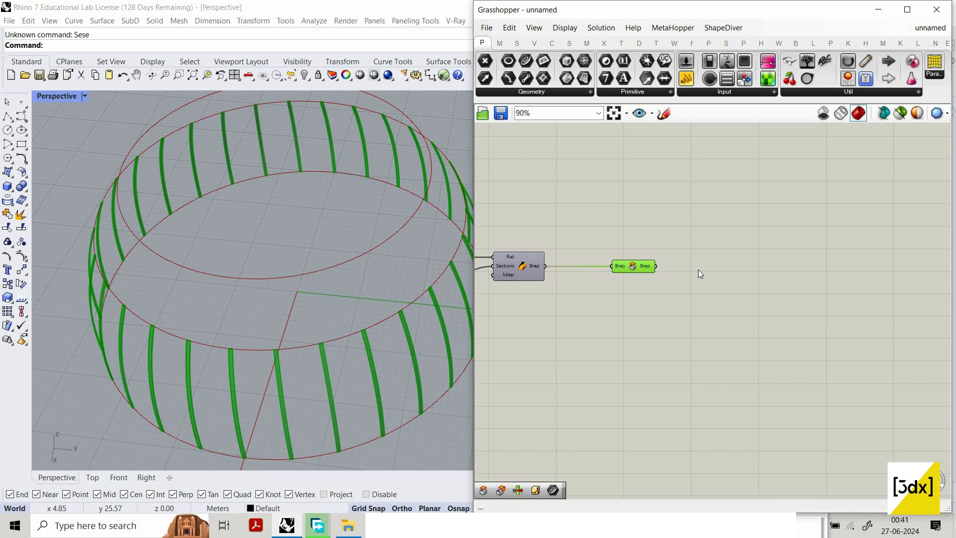
Step: Add a Brep parameter beyond the Cap component and connect the capped Breps to it
scroll(719, 271, up, 2)
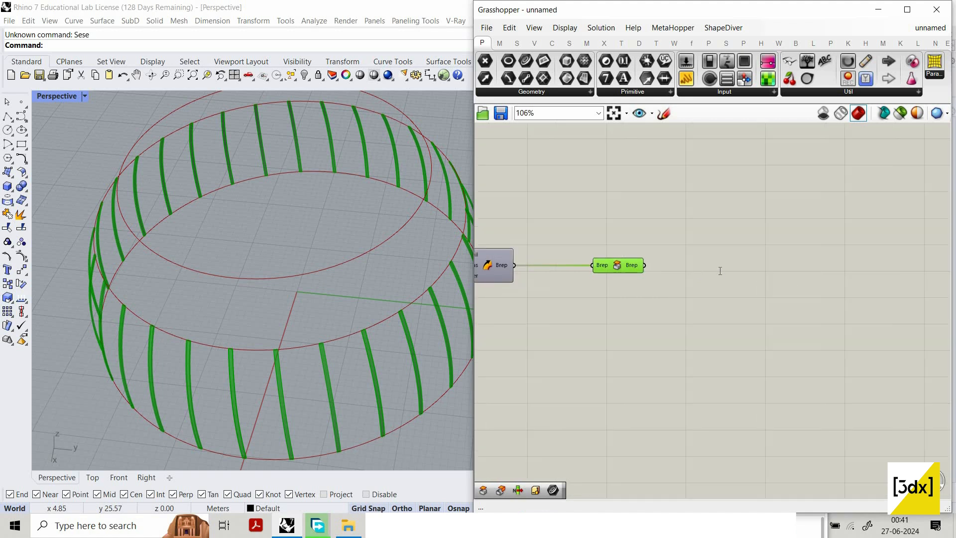
click(719, 271)
double_click(719, 271)
text(brep)
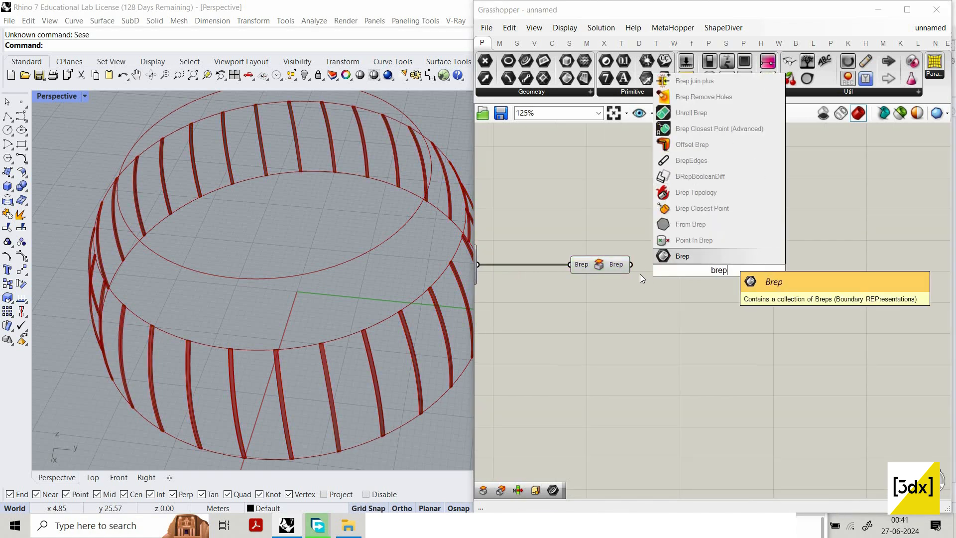
key(Return)
drag(622, 264, 623, 264)
Step: Turn off the preview of the Cap component
drag(674, 310, 624, 225)
middle_click(625, 226)
click(625, 226)
Step: Turn on the preview of the five output parameters at the ends of the upper branches
scroll(829, 223, down, 7)
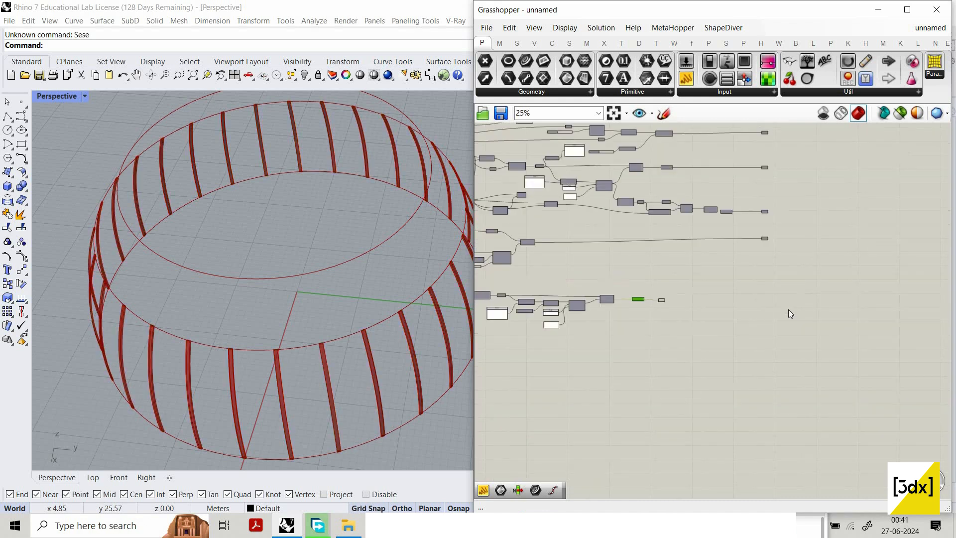
scroll(829, 222, up, 3)
scroll(787, 309, down, 3)
drag(790, 309, 738, 136)
right_click(820, 170)
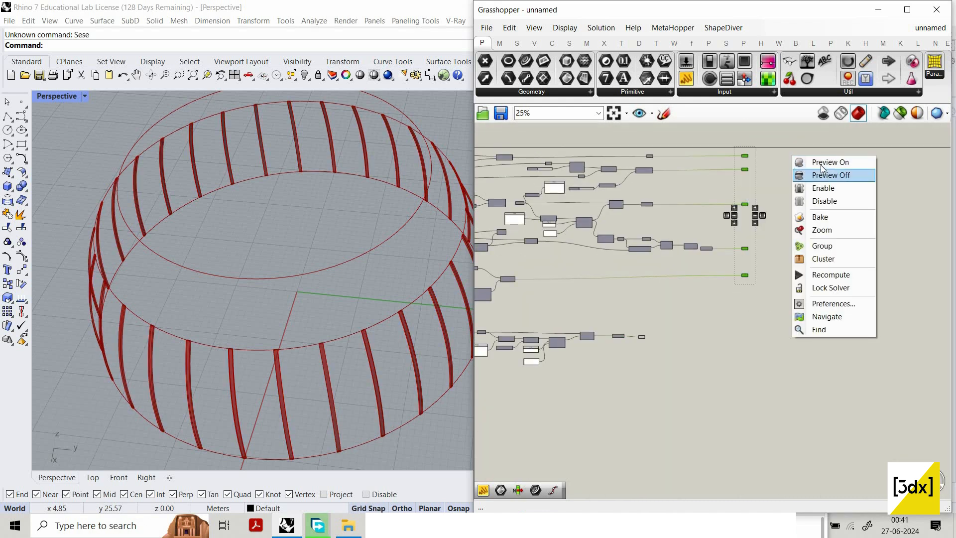
click(828, 159)
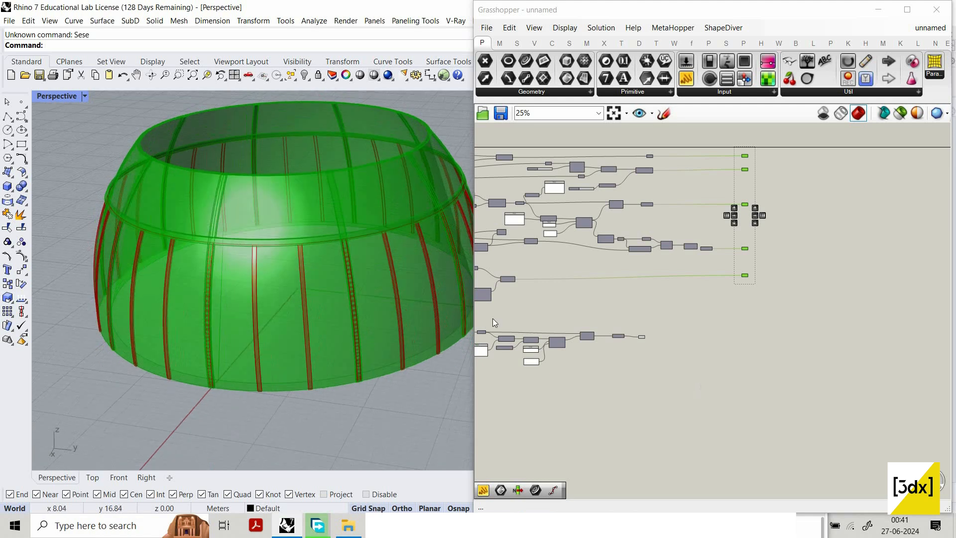
Step: Examine how the new swept ribs sit on the shell beside the existing ribs, highlighting the new Brep parameter's geometry
right_drag(384, 284, 331, 283)
scroll(321, 294, up, 8)
scroll(330, 283, down, 3)
mouse_move(390, 263)
right_down()
mouse_move(399, 260)
mouse_move(397, 272)
right_up()
scroll(399, 264, down, 5)
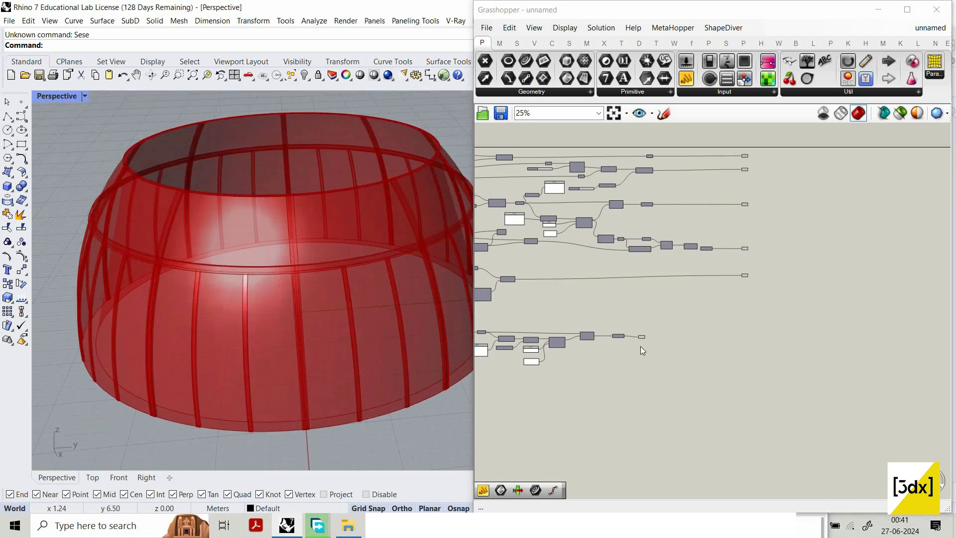
scroll(639, 315, up, 6)
drag(637, 324, 640, 317)
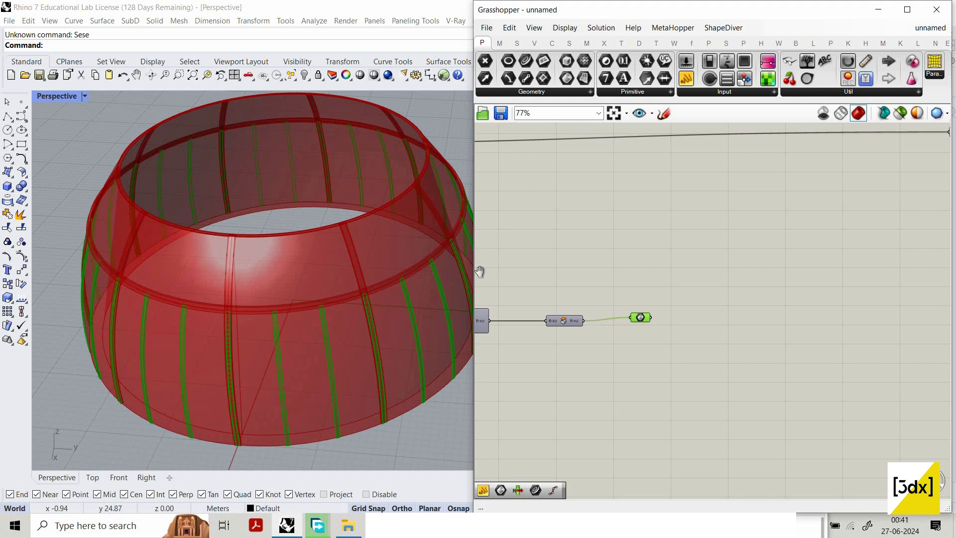
right_drag(943, 277, 923, 279)
scroll(521, 318, up, 1)
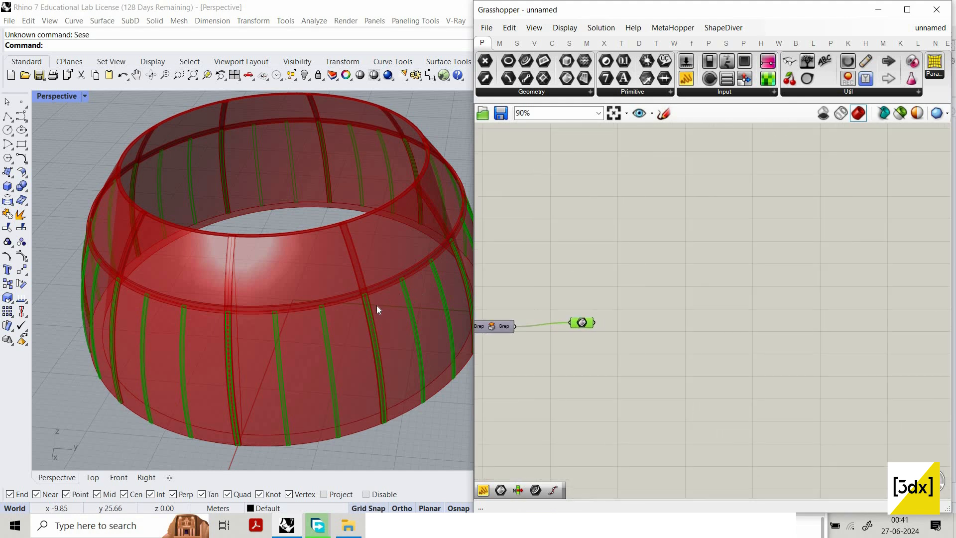
scroll(423, 294, up, 5)
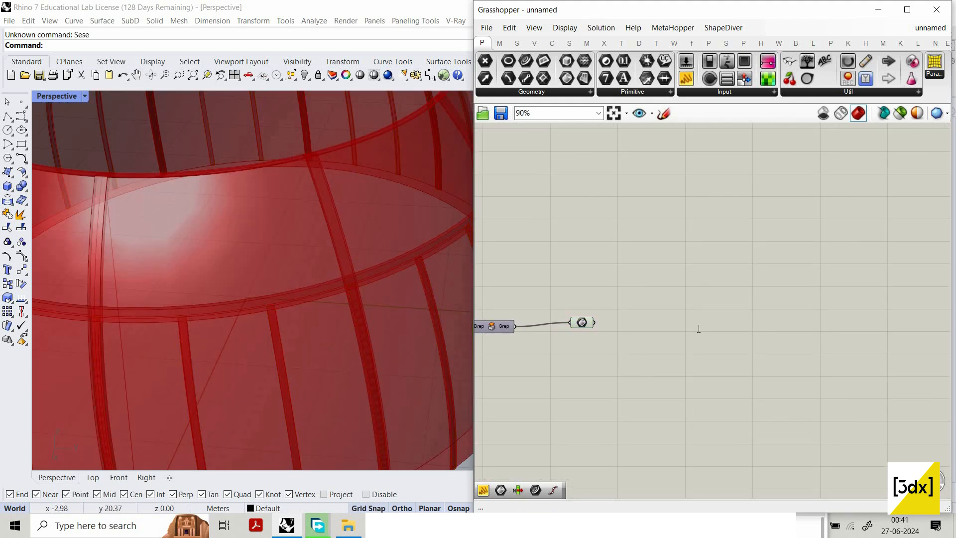
Step: Add a List Item component, connect the new Brep parameter to its List input and align the two
double_click(698, 329)
text(list item)
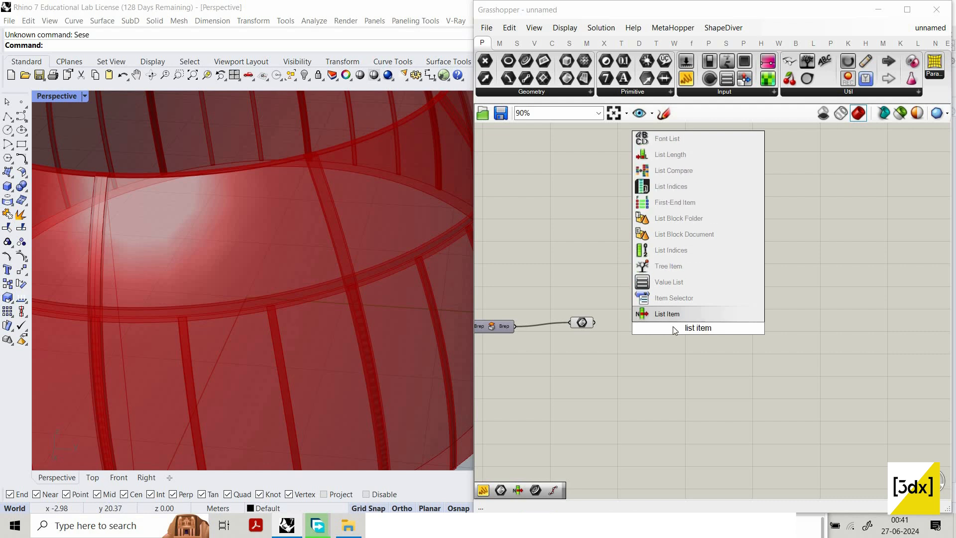
key(Return)
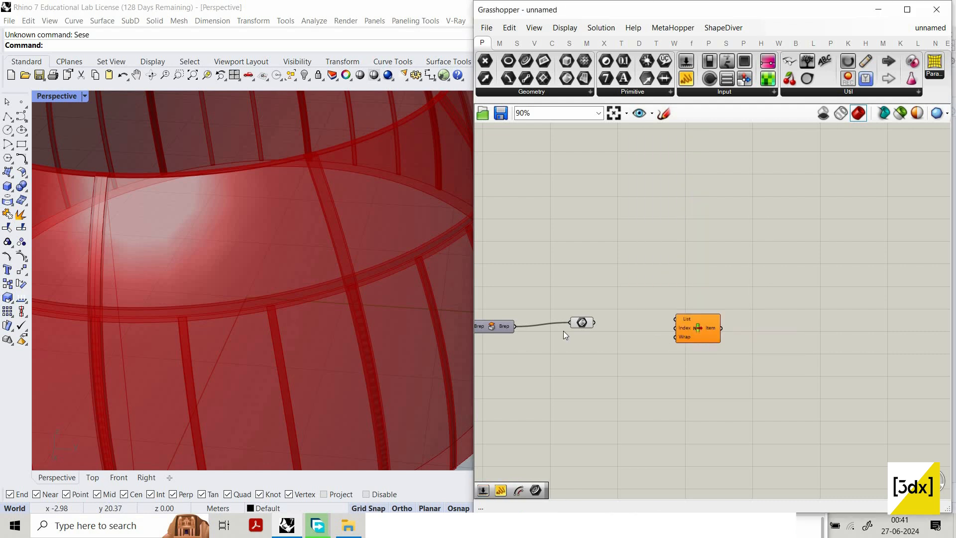
scroll(659, 328, up, 3)
drag(553, 317, 673, 332)
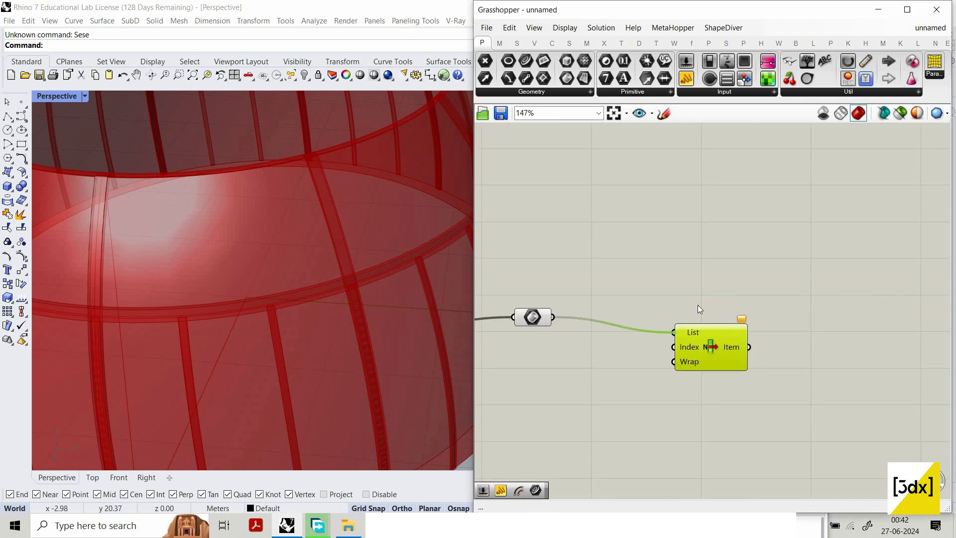
drag(717, 355, 706, 347)
right_drag(702, 349, 712, 330)
drag(710, 347, 703, 318)
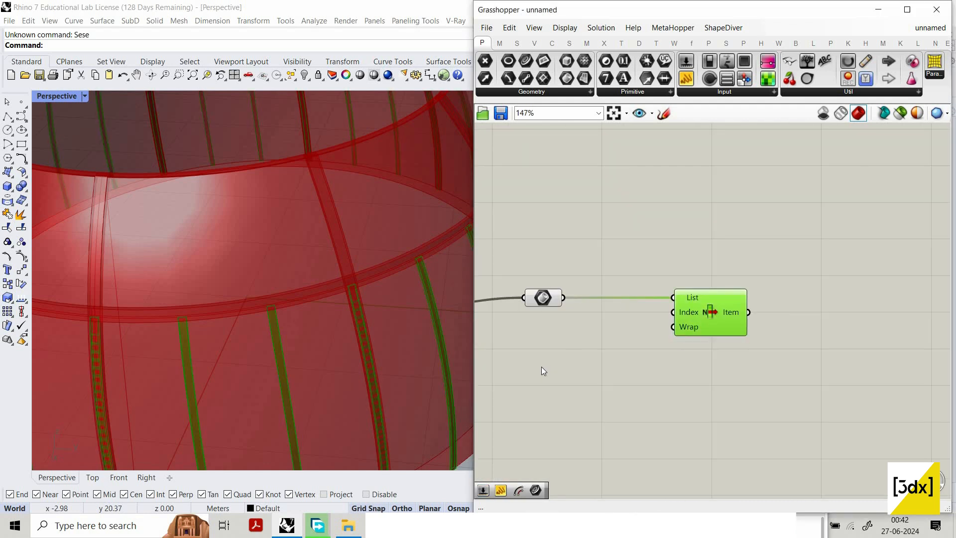
Step: Add a Series component below the Brep parameter, in front of List Item
double_click(542, 367)
text(series)
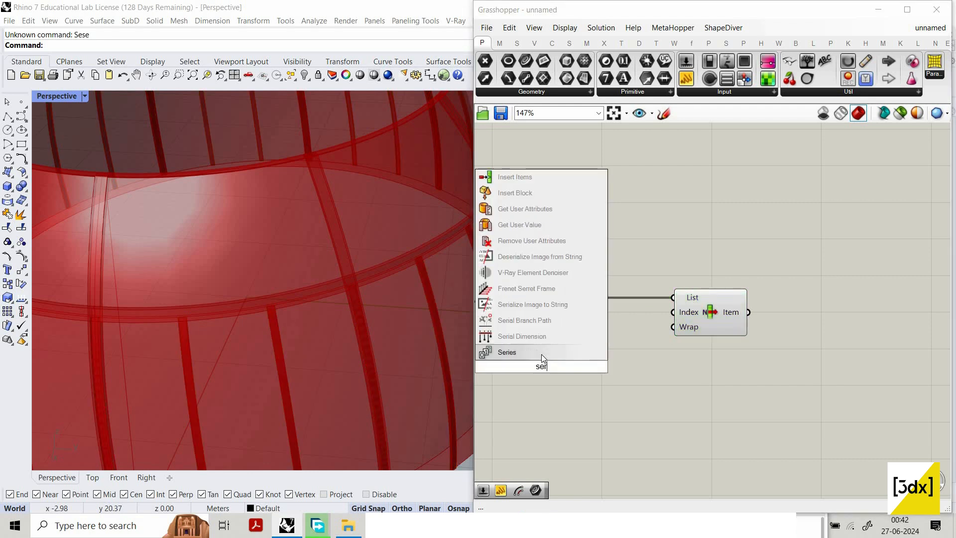
key(Return)
drag(673, 312, 614, 369)
scroll(640, 374, down, 3)
scroll(585, 376, up, 2)
scroll(544, 374, down, 2)
scroll(481, 371, up, 2)
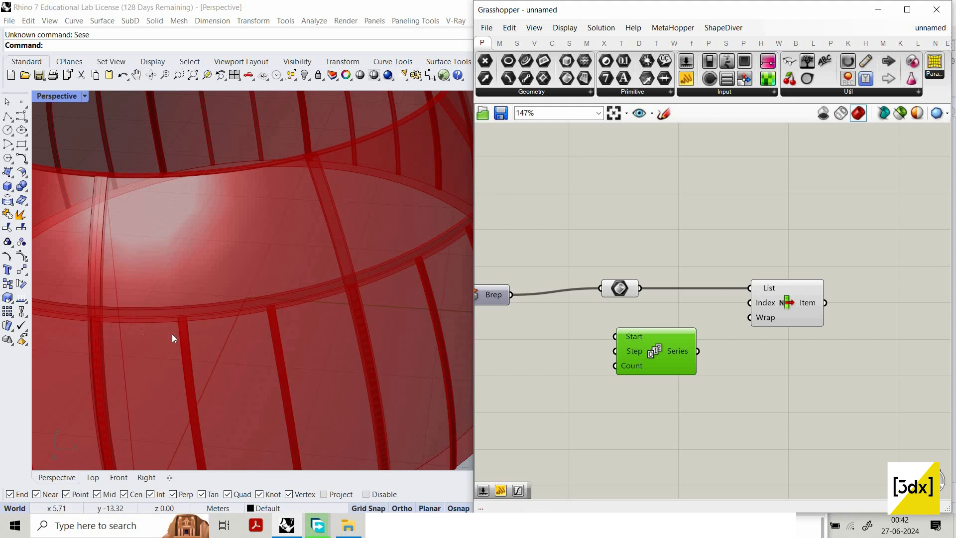
drag(641, 353, 645, 353)
Step: Add number sliders of 0 and 3 and connect them to the Series' Start and Step inputs respectively
double_click(507, 353)
text(0)
key(Return)
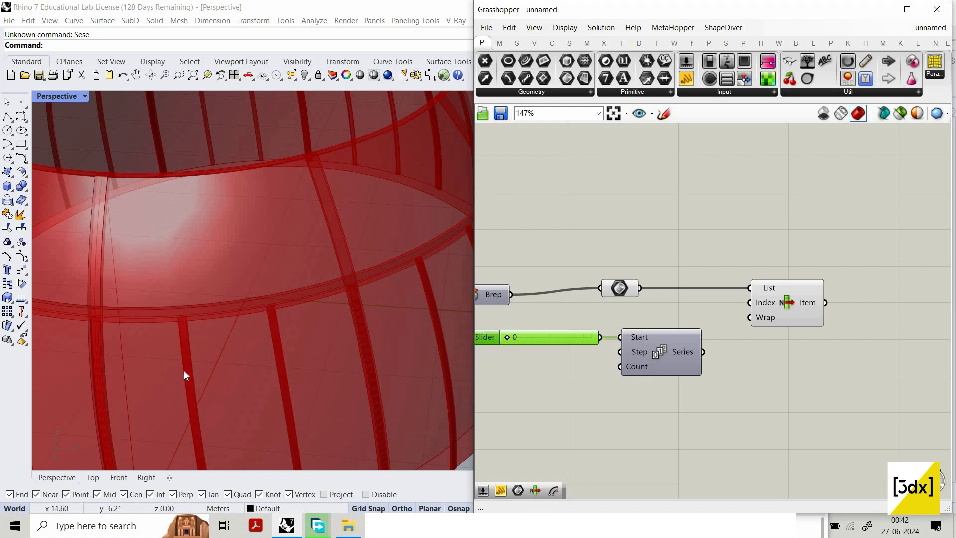
double_click(565, 367)
text(3)
key(Return)
drag(597, 367, 620, 353)
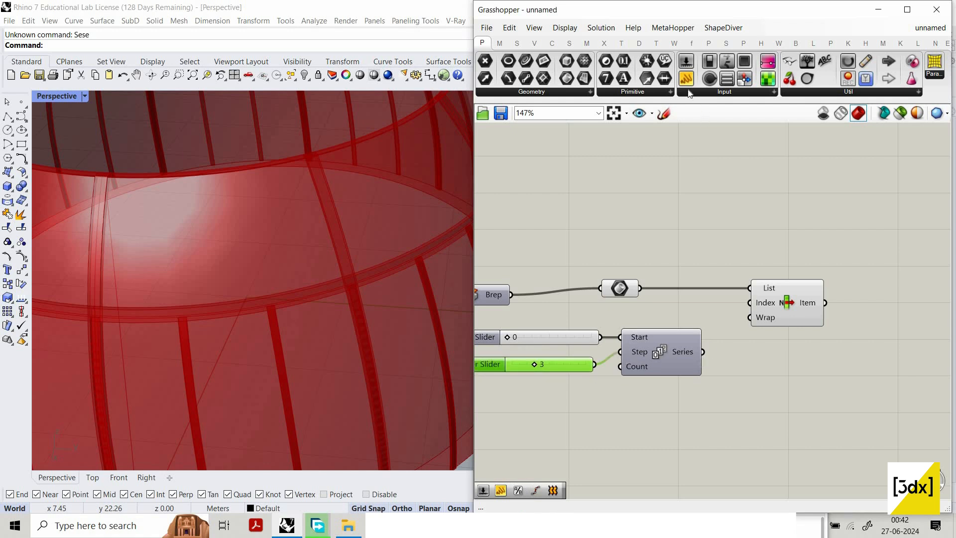
Step: Add a panel beside the Series component and connect the Series output to it
click(795, 360)
drag(702, 352, 775, 379)
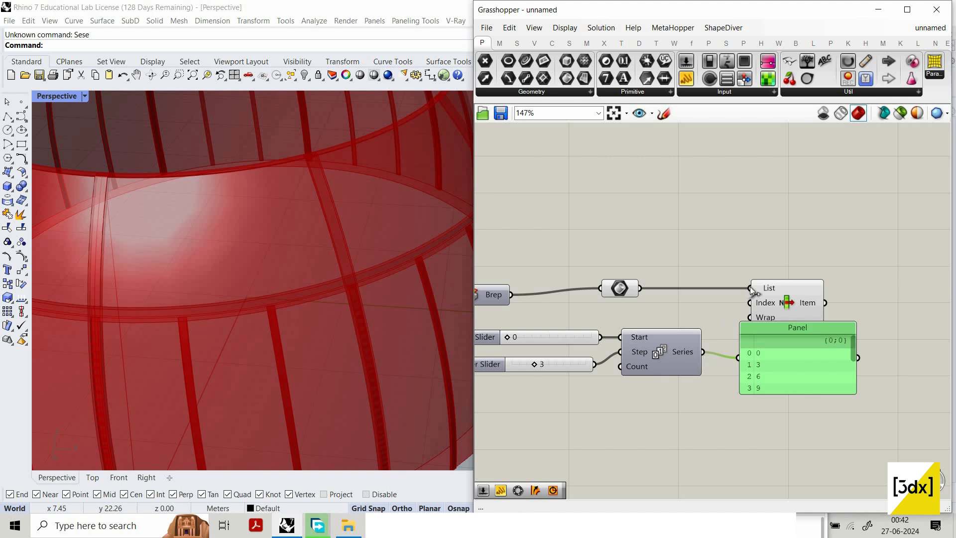
Step: Connect the Series output to List Item's Index input and flatten List Item's List input
drag(703, 352, 750, 303)
click(758, 317)
scroll(354, 322, down, 8)
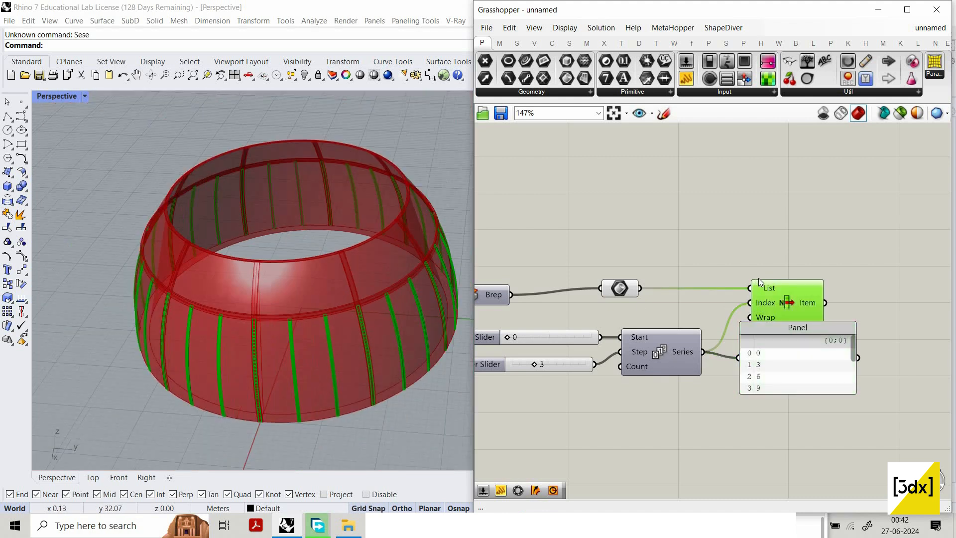
scroll(758, 278, up, 1)
right_click(759, 280)
click(787, 367)
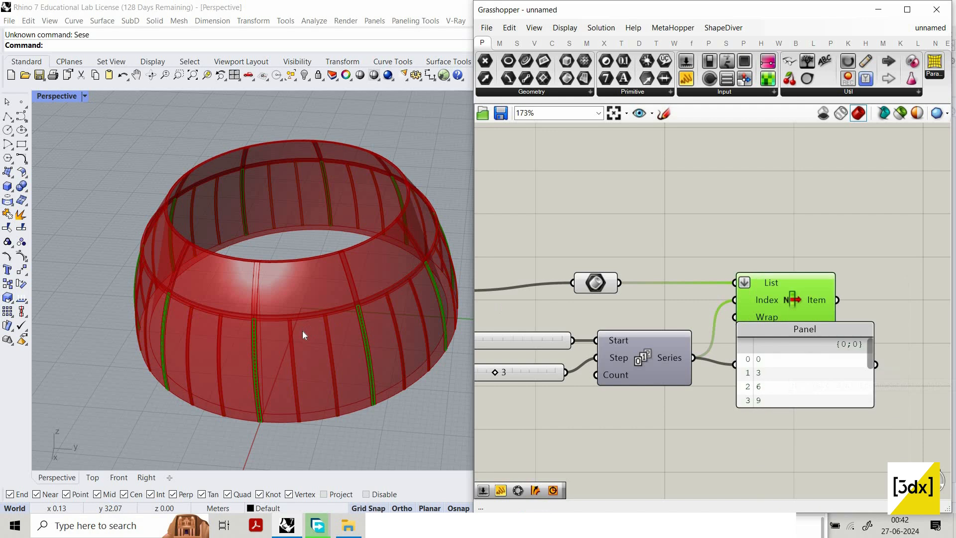
scroll(331, 367, down, 5)
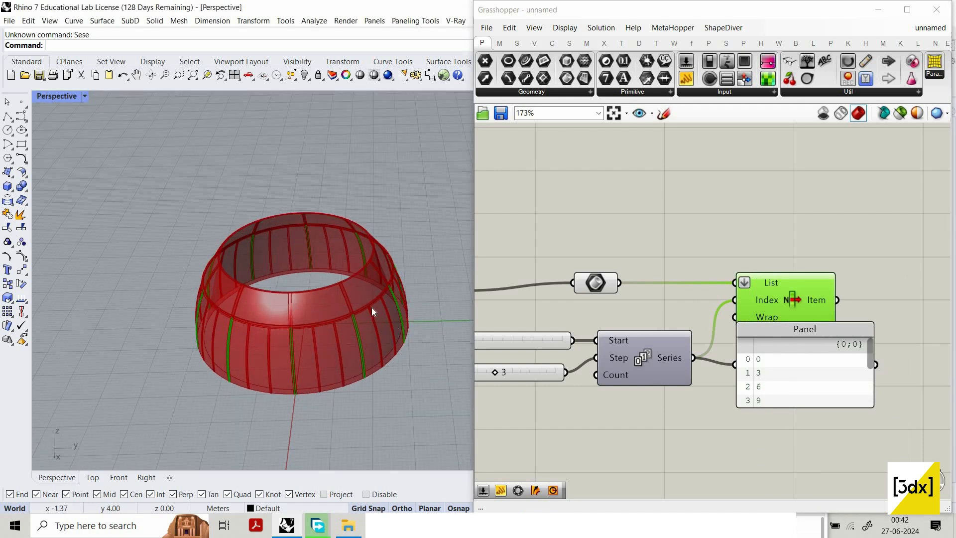
scroll(372, 312, up, 3)
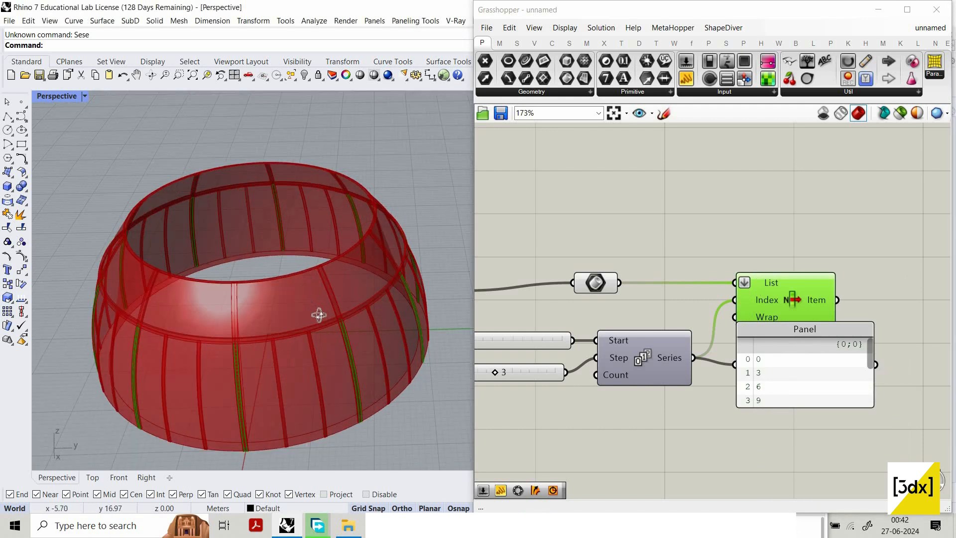
right_drag(319, 315, 811, 321)
Step: Move the panel below List Item and add +1 and +2 outputs to the List Item component
drag(808, 328, 808, 368)
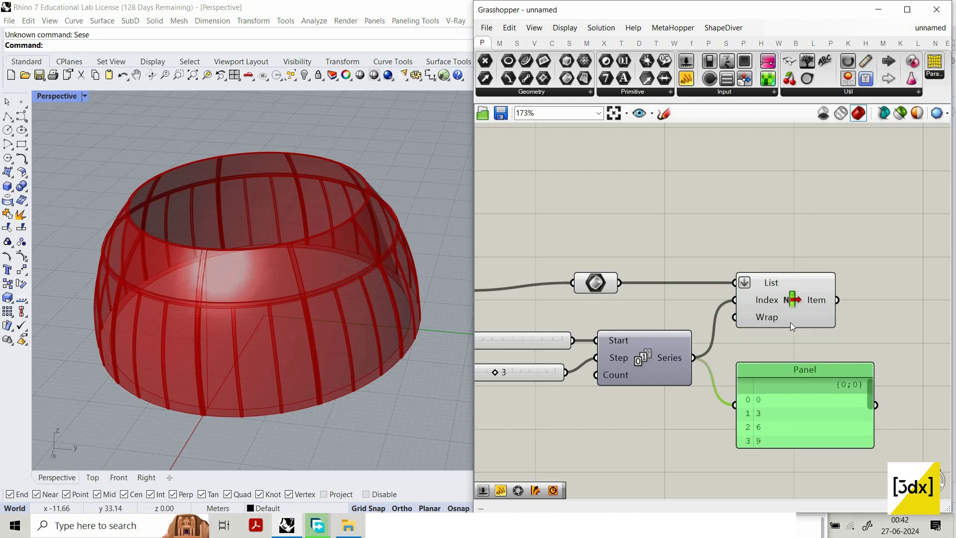
scroll(801, 328, up, 5)
click(802, 273)
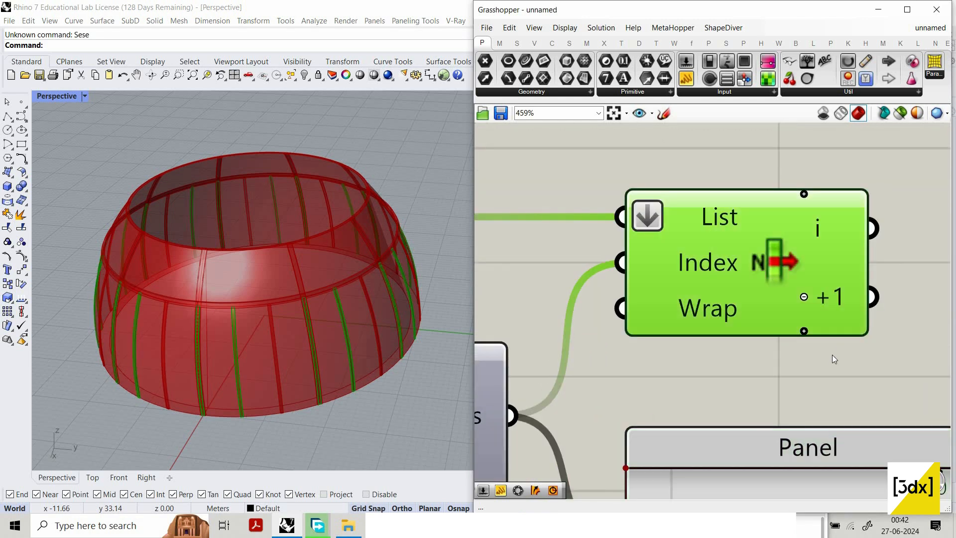
click(757, 348)
right_drag(735, 280, 702, 287)
click(769, 337)
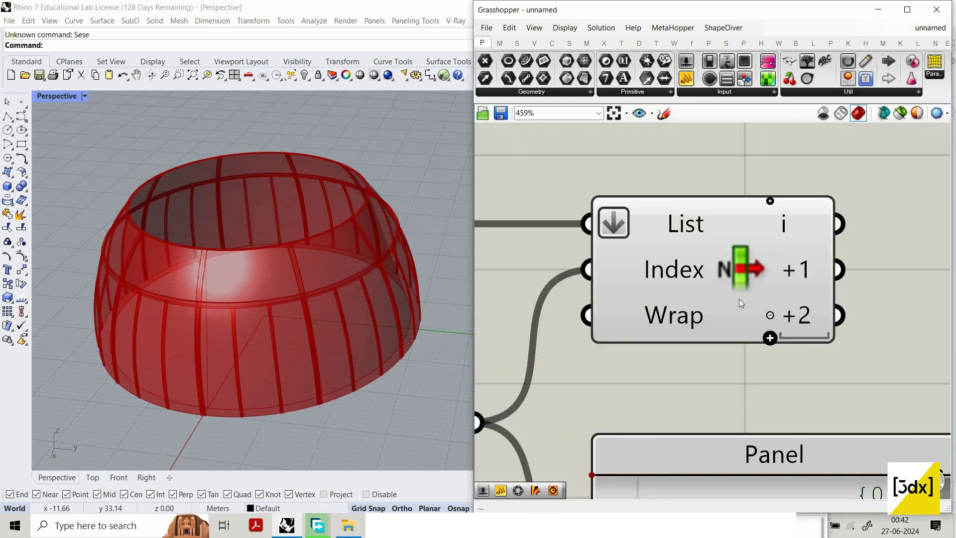
click(773, 304)
scroll(795, 303, down, 1)
right_drag(795, 303, 705, 304)
click(795, 299)
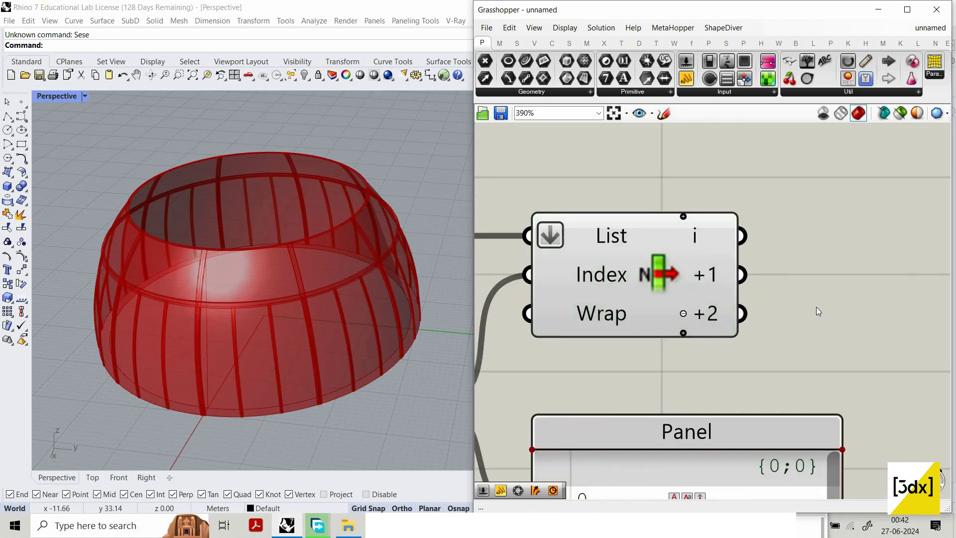
Step: Add a Brep parameter after List Item and connect both the +1 and +2 outputs to it
text(Bre)
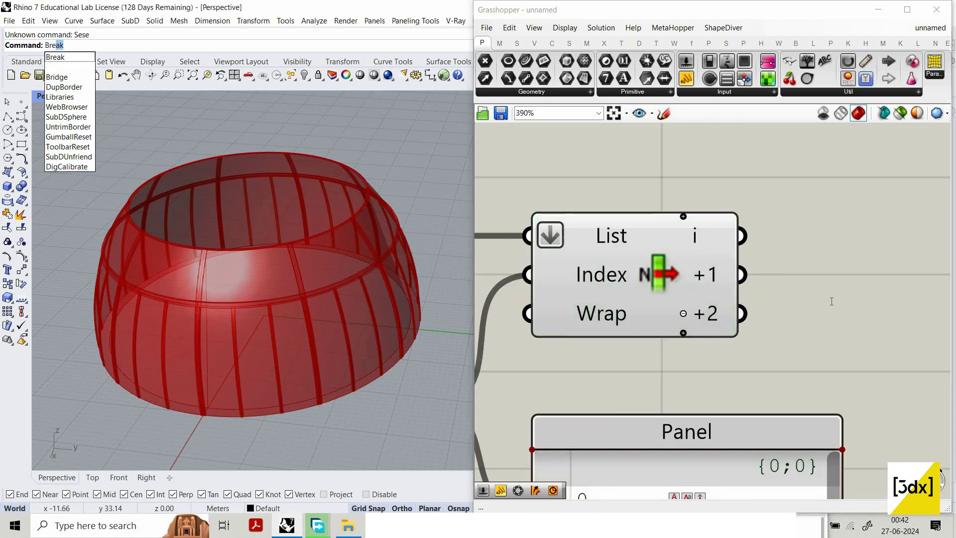
key(Escape)
double_click(831, 301)
text(bre)
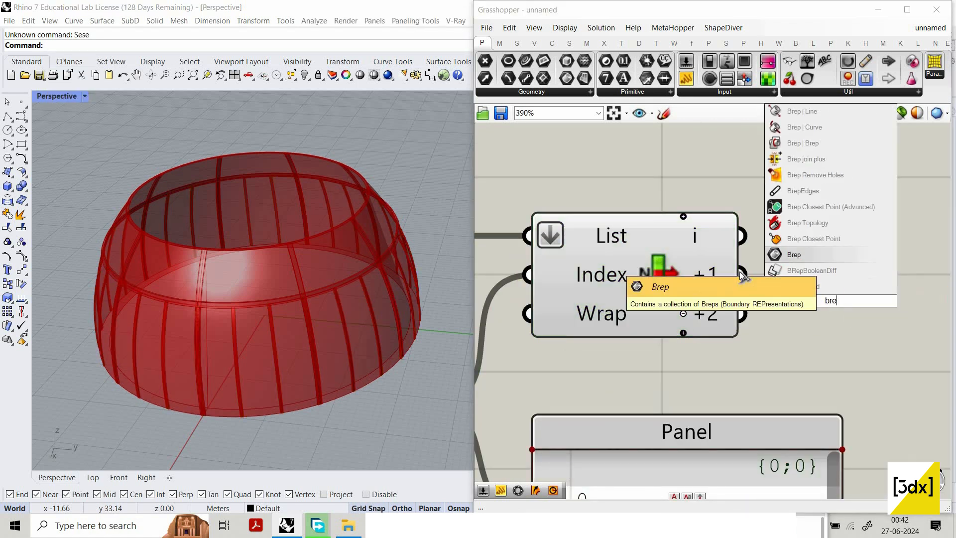
click(821, 256)
drag(776, 299, 742, 314)
scroll(732, 351, down, 4)
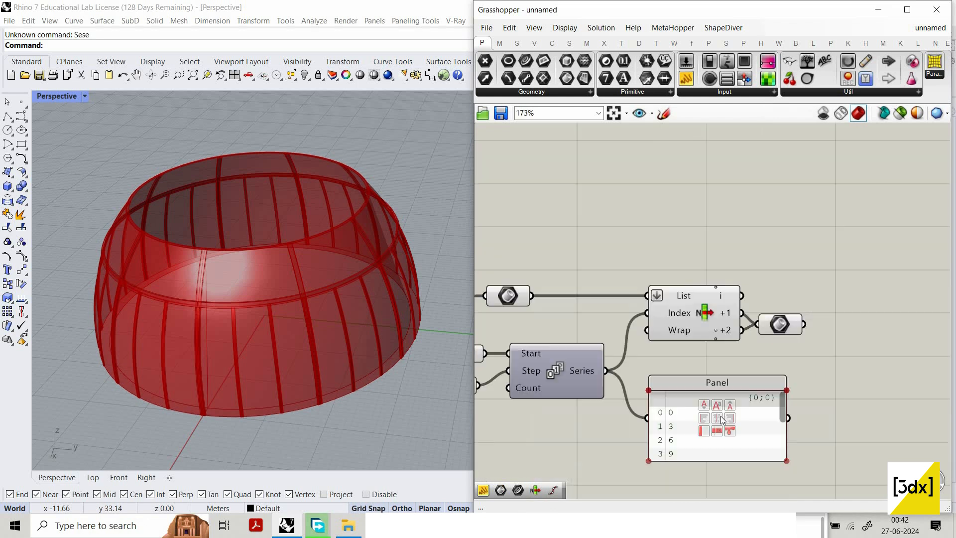
Step: Move the panel clear of List Item and disable the preview of the source Brep parameter, Series and List Item
drag(705, 382, 724, 397)
click(592, 237)
drag(703, 274, 518, 377)
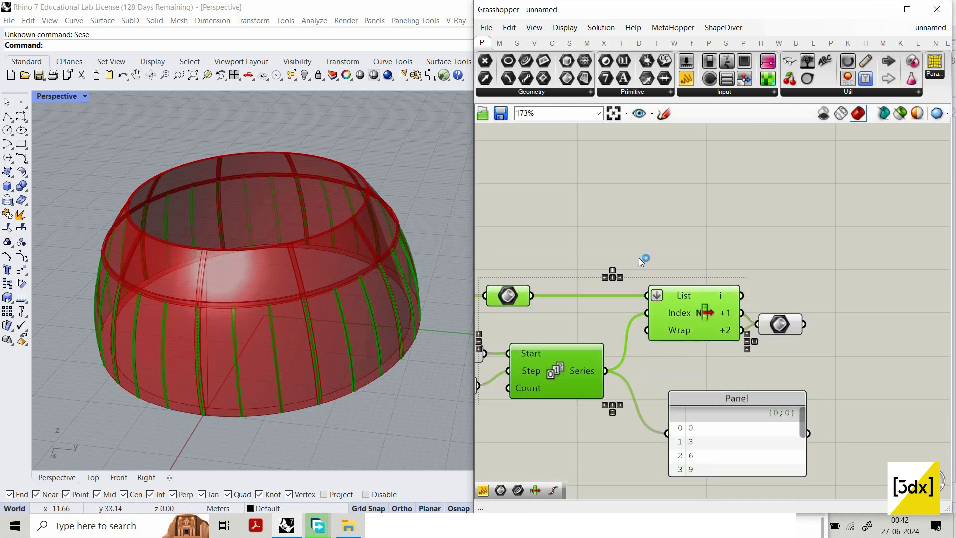
middle_click(638, 258)
click(638, 258)
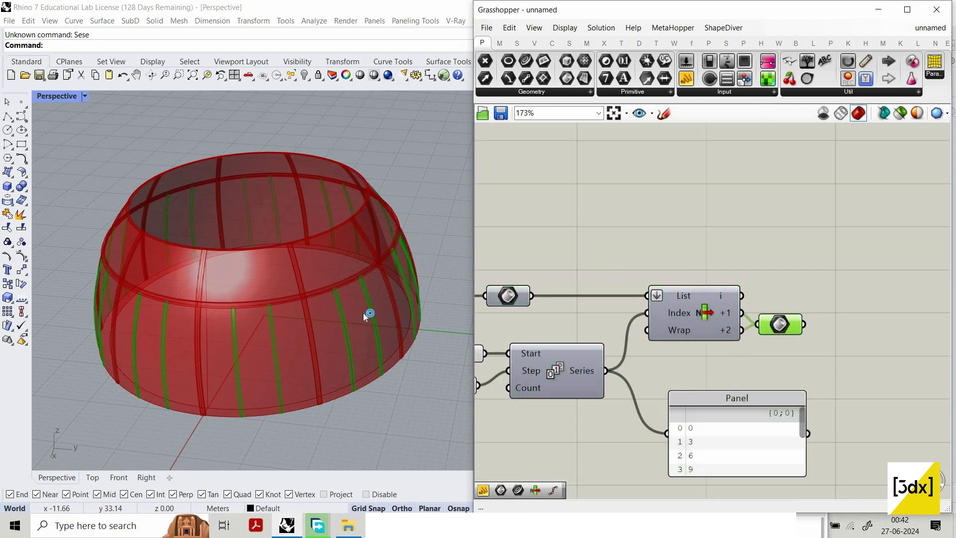
Step: Examine the pairs of ribs collected by the new Brep parameter from around the model
scroll(352, 309, down, 6)
right_drag(353, 309, 399, 323)
scroll(370, 299, up, 4)
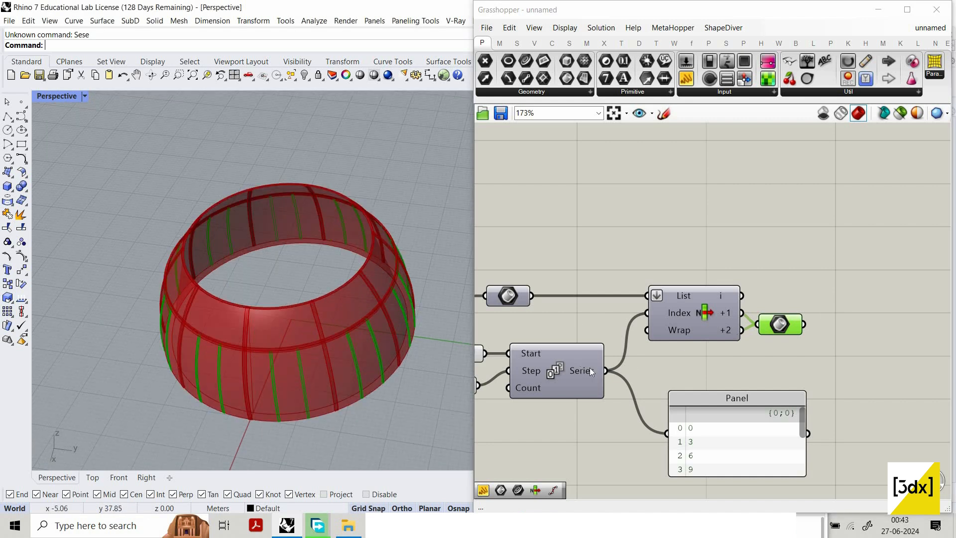
scroll(589, 368, down, 1)
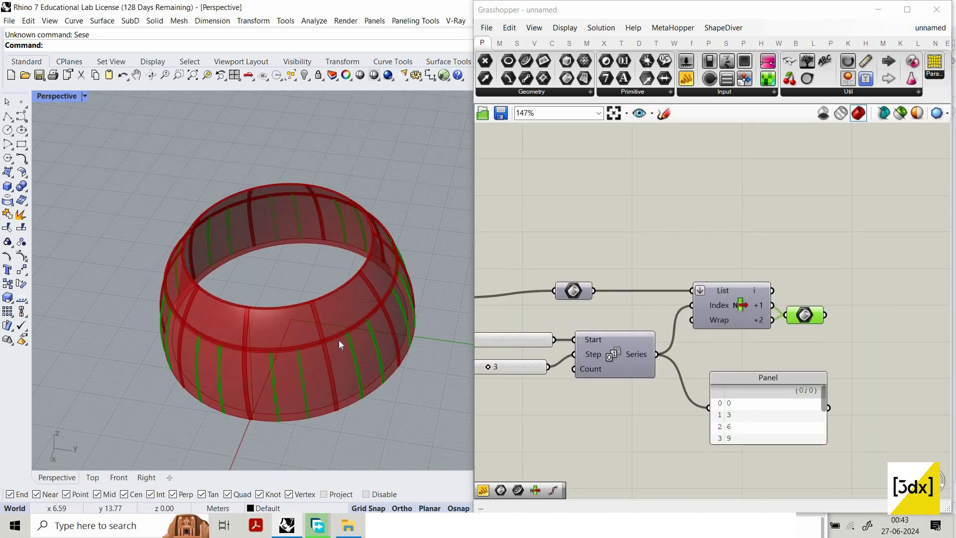
scroll(337, 337, up, 3)
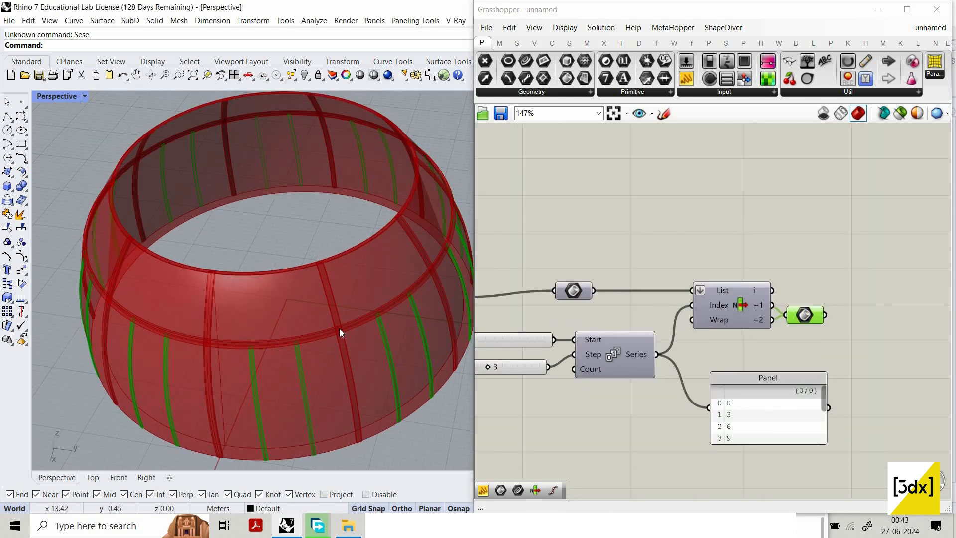
scroll(410, 299, down, 3)
scroll(410, 300, up, 3)
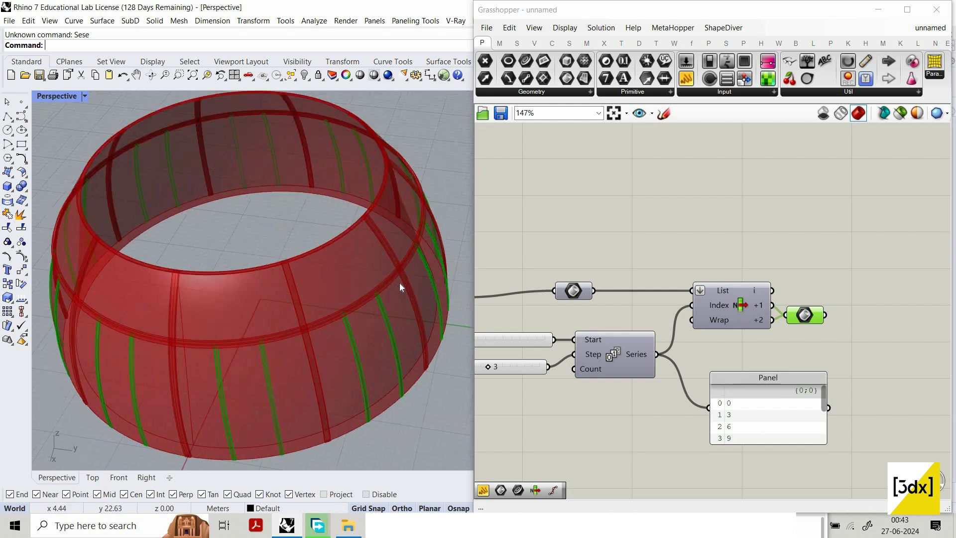
scroll(319, 353, down, 3)
scroll(359, 334, up, 1)
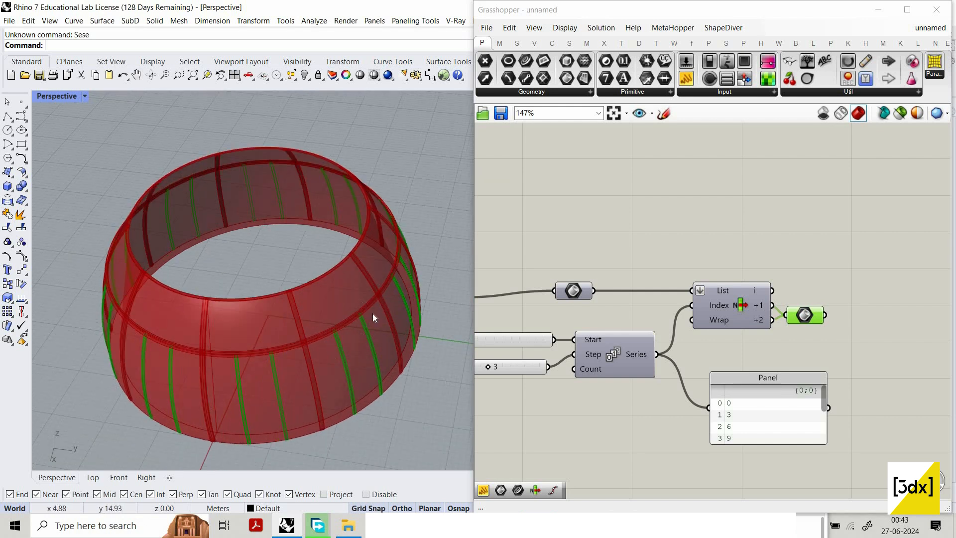
scroll(428, 204, up, 3)
scroll(578, 315, down, 1)
Step: Delete the panel attached to the Series output
right_drag(729, 377, 605, 350)
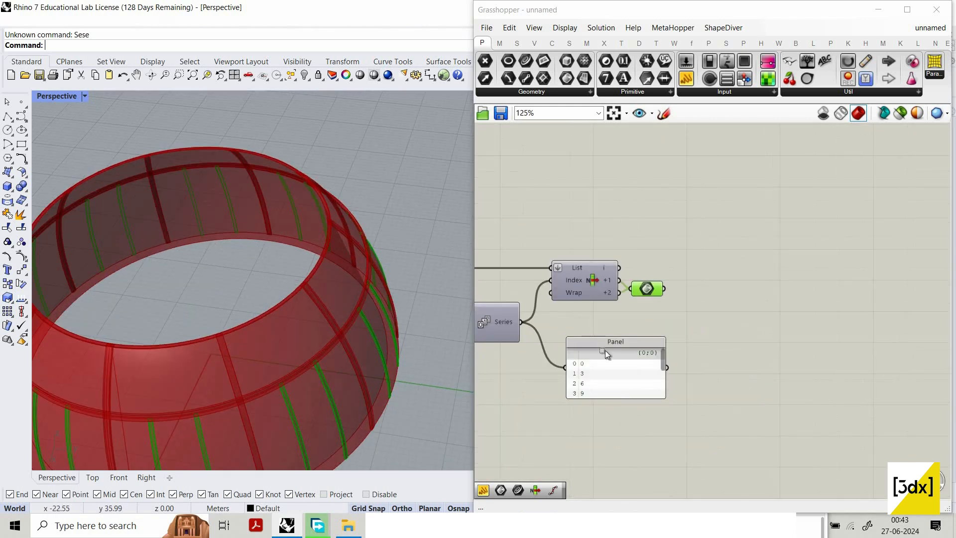
click(605, 350)
key(Delete)
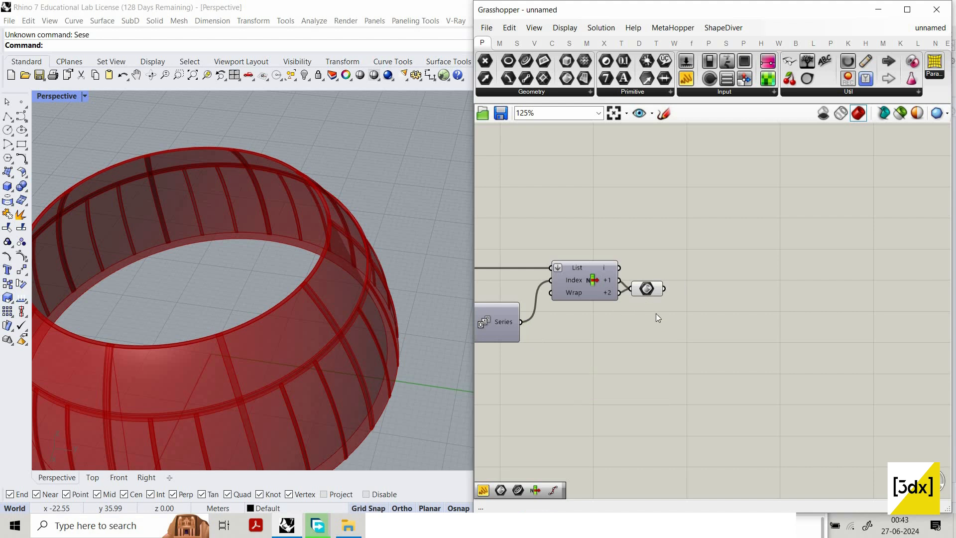
Step: Move the new Brep parameter away from List Item, roughly in line with the end parameters of the other branches
click(647, 288)
scroll(706, 344, down, 5)
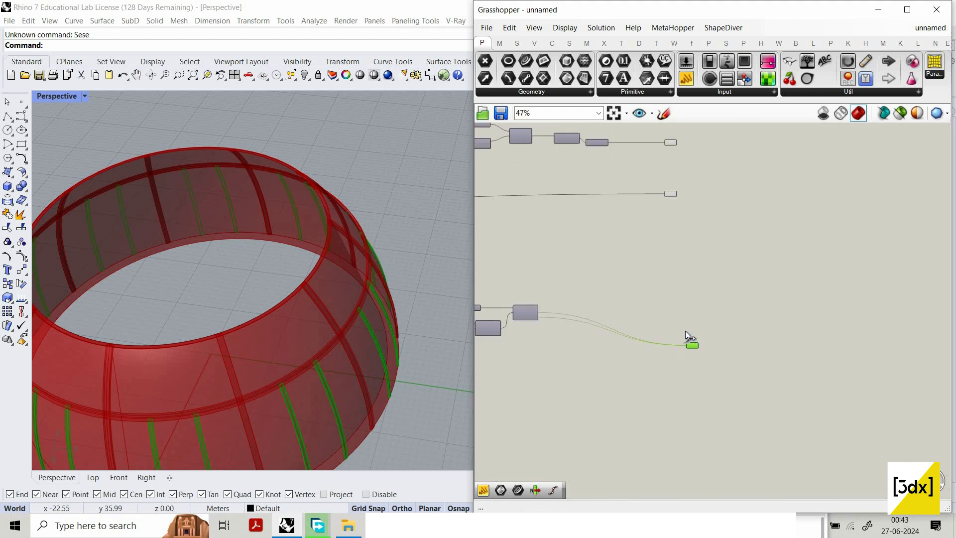
scroll(691, 342, up, 2)
drag(691, 345, 681, 314)
scroll(709, 307, down, 2)
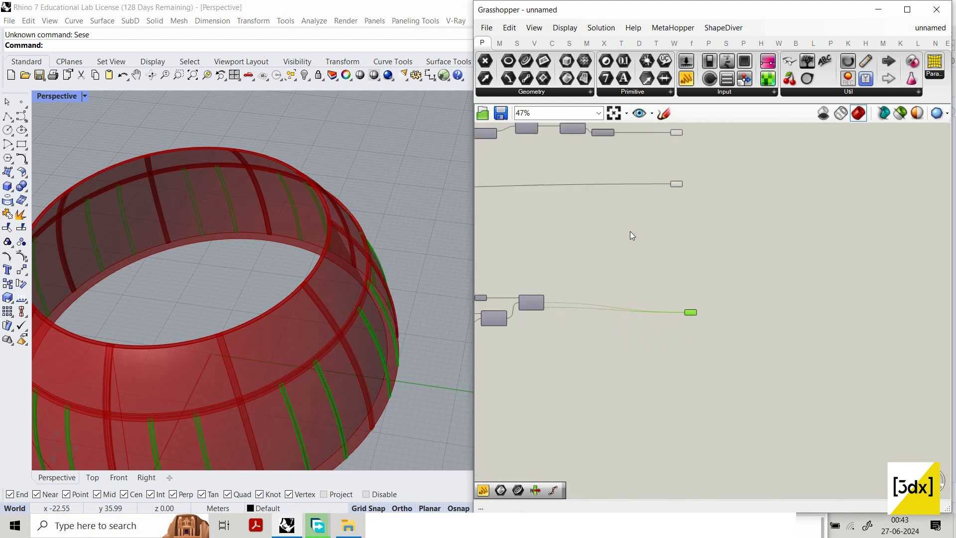
right_drag(629, 231, 719, 231)
scroll(567, 326, up, 5)
click(483, 490)
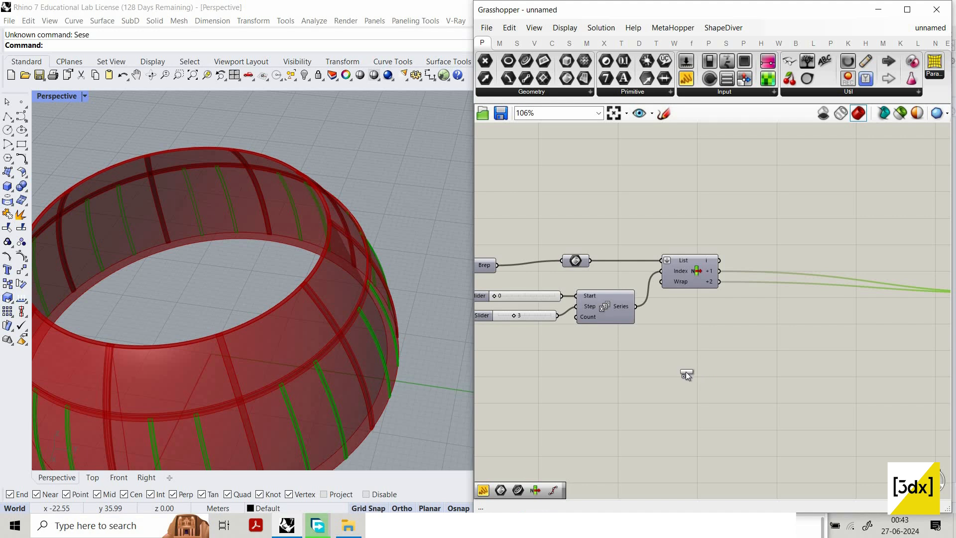
double_click(683, 361)
text(cu)
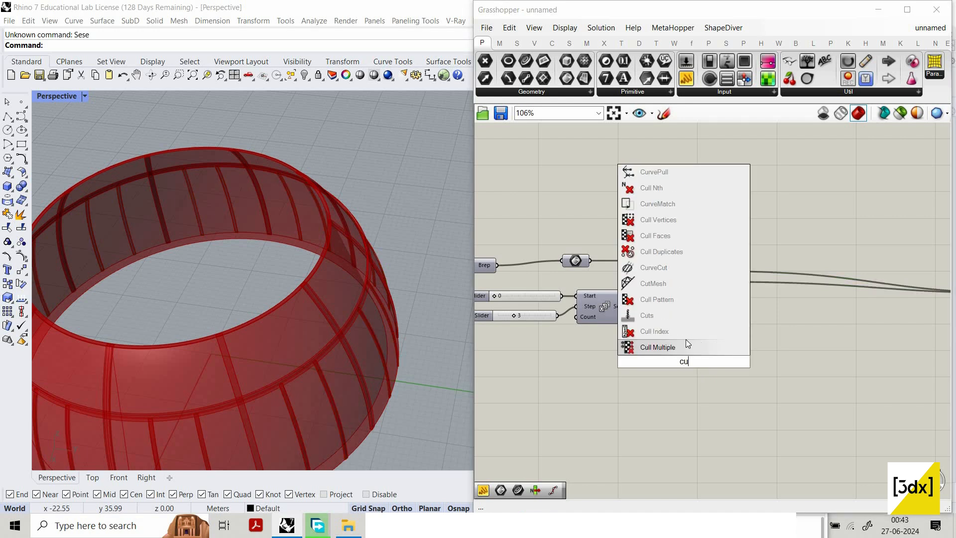
text(l)
click(682, 337)
click(681, 351)
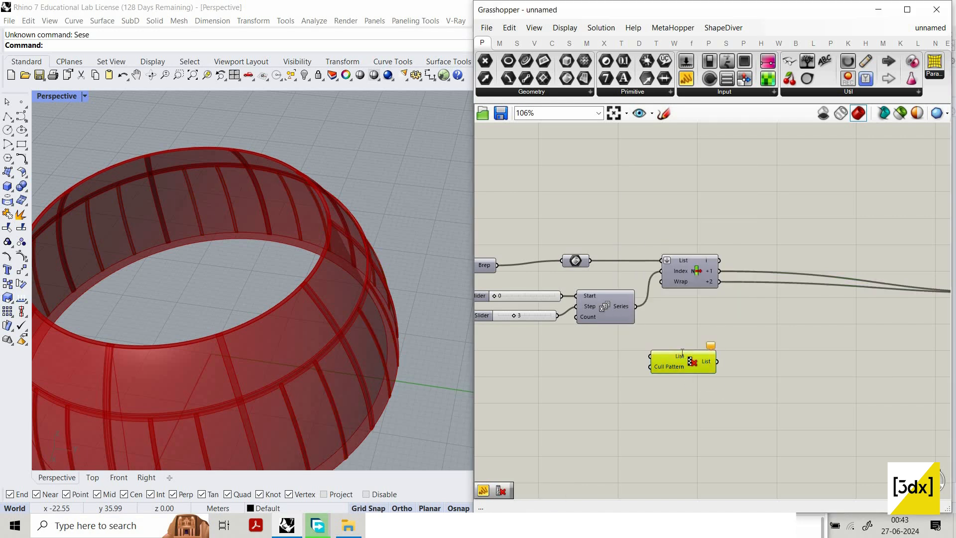
key(Delete)
Step: Add a Cull Pattern component below List Item and connect the source Brep parameter to its List input
double_click(682, 351)
text(cull)
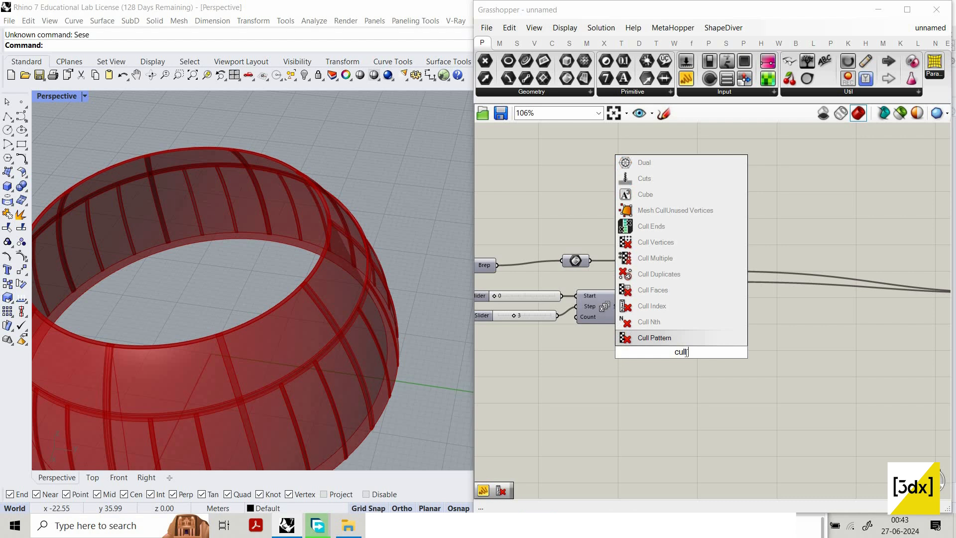
text(pa)
click(685, 338)
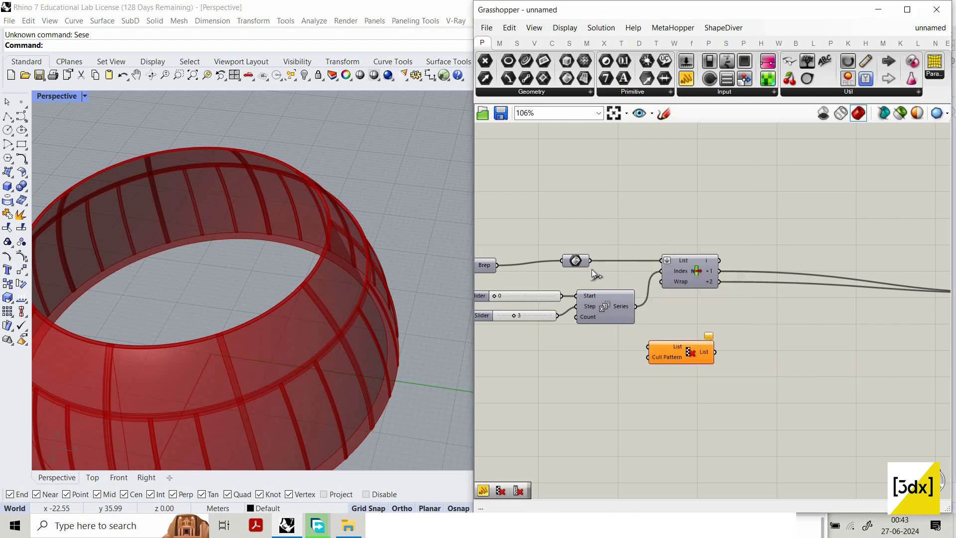
drag(590, 260, 712, 348)
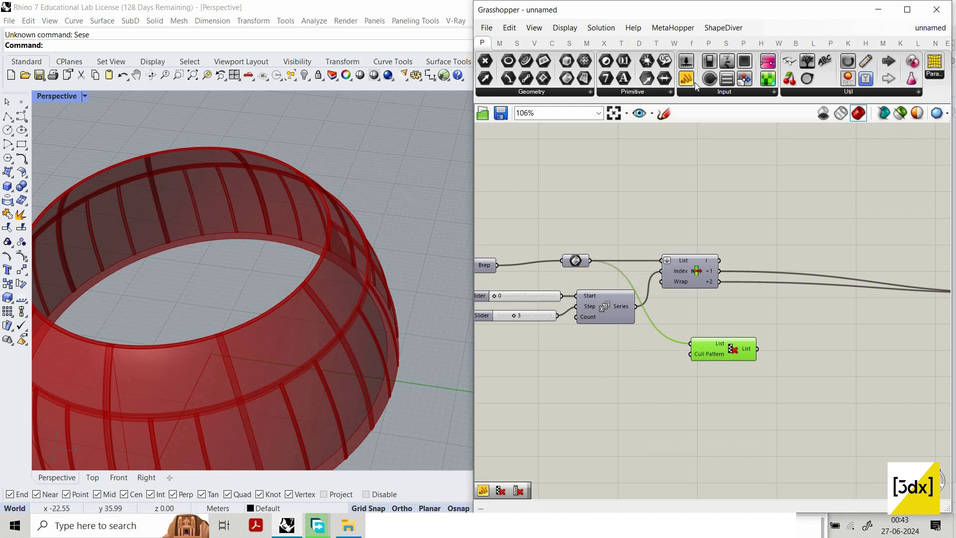
Step: Add a panel containing False, True, True on separate lines and connect it to the Cull Pattern input
click(635, 361)
click(625, 373)
double_click(625, 372)
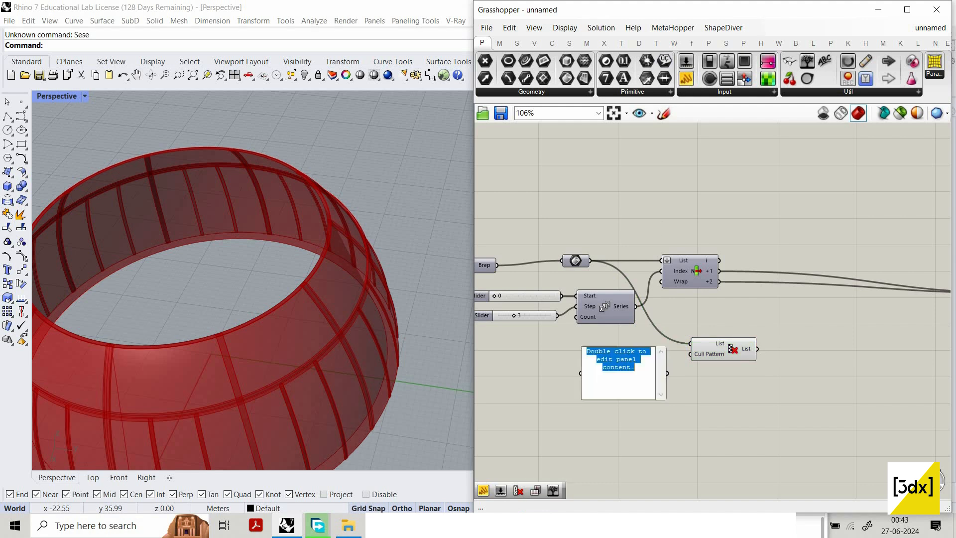
text(False)
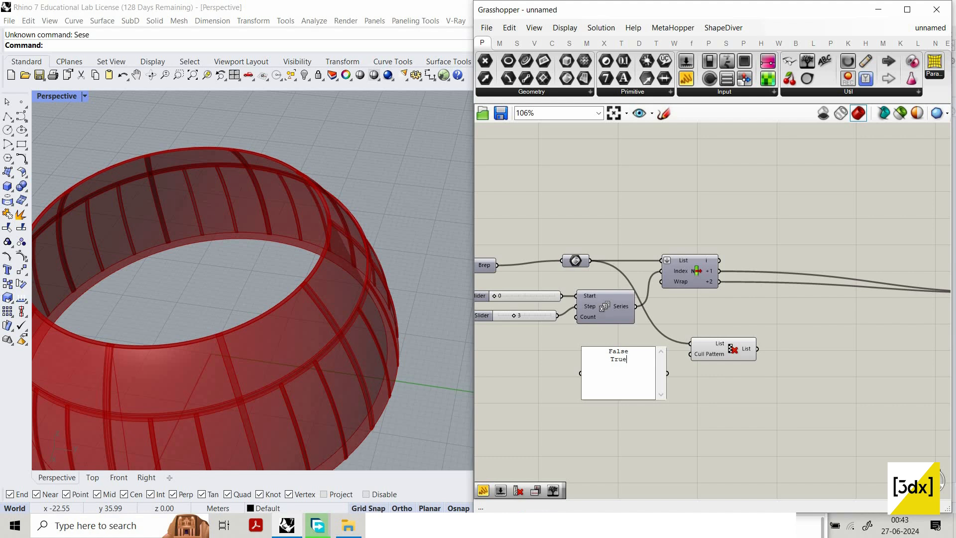
text(True True)
scroll(622, 367, up, 2)
click(664, 265)
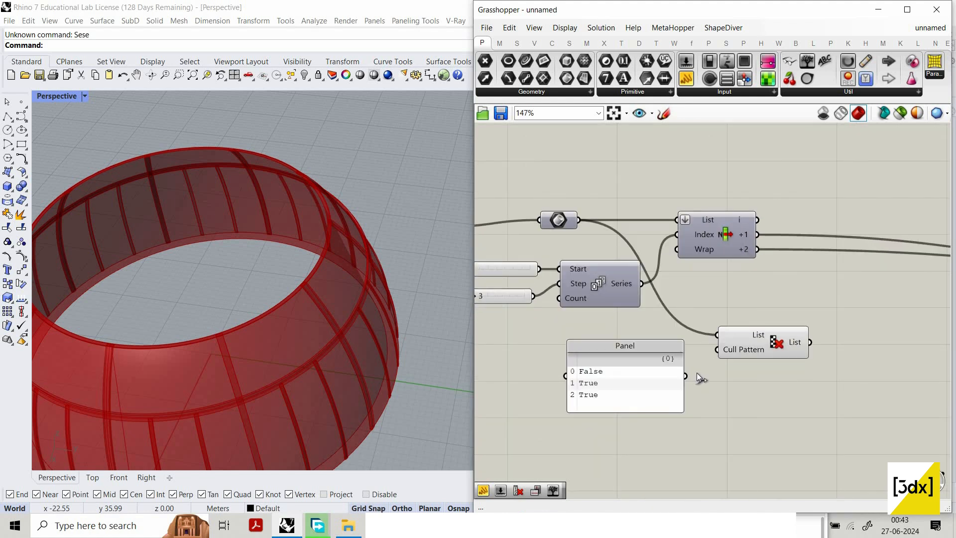
drag(692, 376, 749, 345)
click(760, 339)
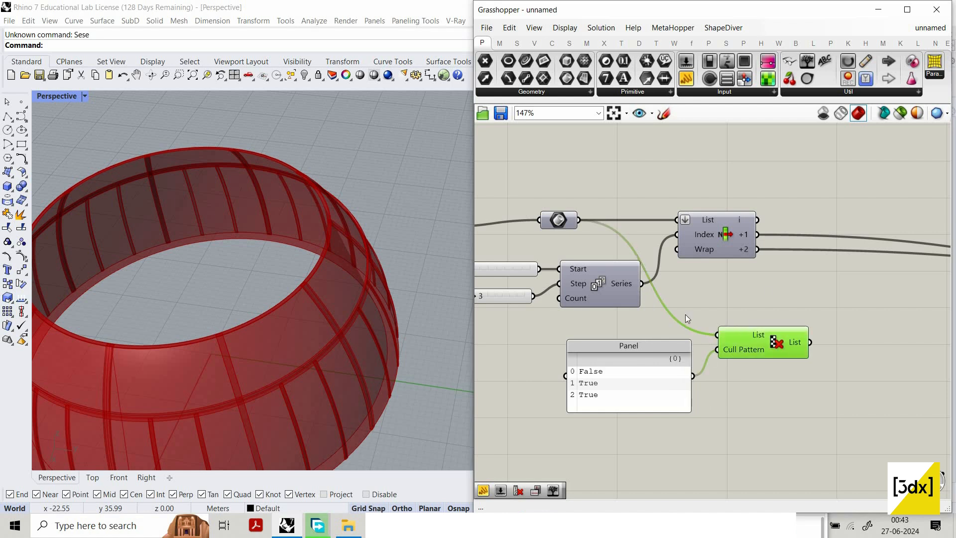
Step: Flatten the List input of the Cull Pattern component and inspect the ribs it keeps
scroll(675, 309, down, 3)
scroll(712, 343, up, 4)
right_click(675, 310)
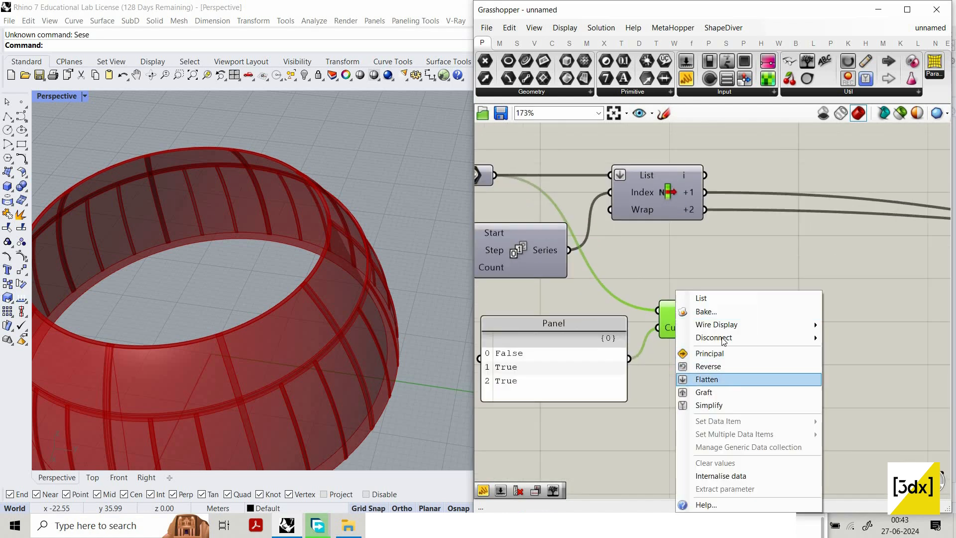
click(704, 376)
right_drag(342, 362, 280, 360)
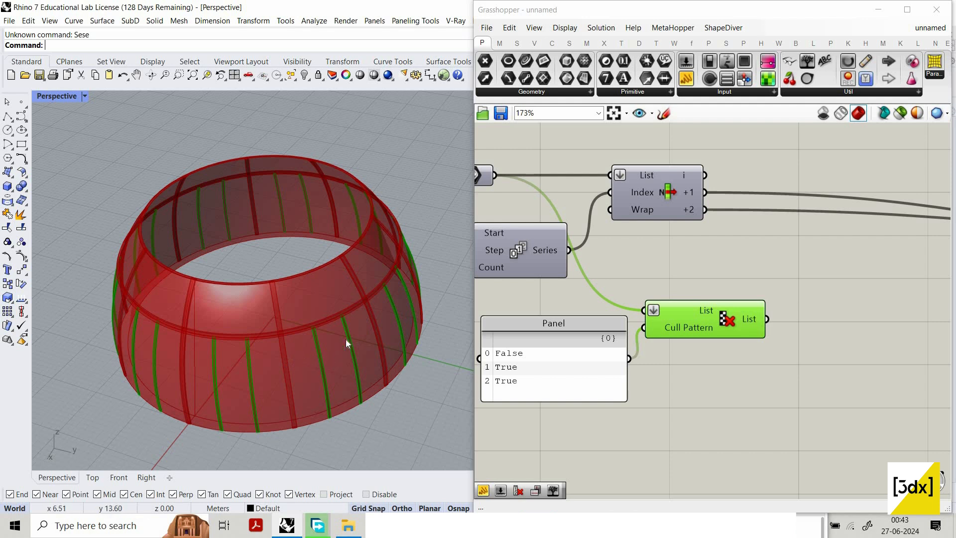
Step: Replace the Cull Pattern panel's contents with 0, 1, 1 on separate lines
double_click(552, 370)
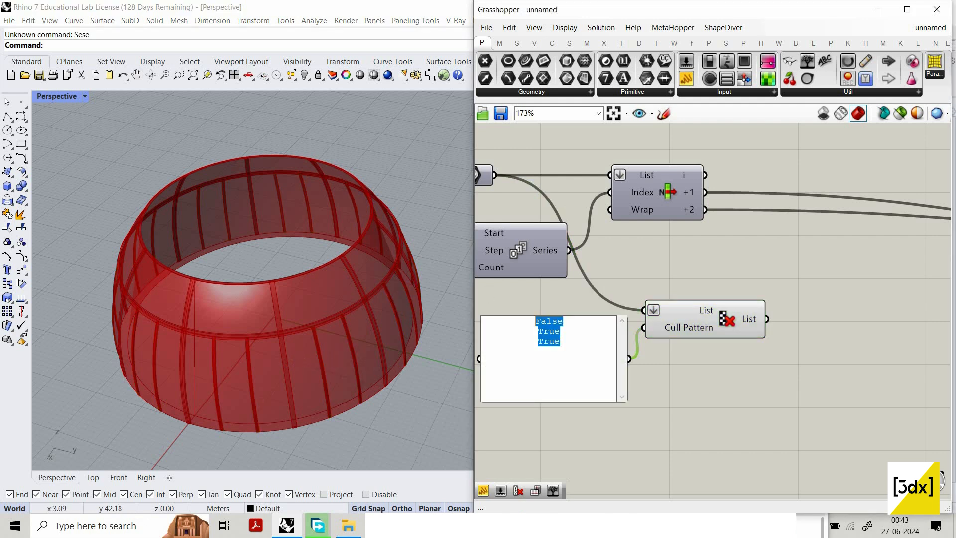
text(0)
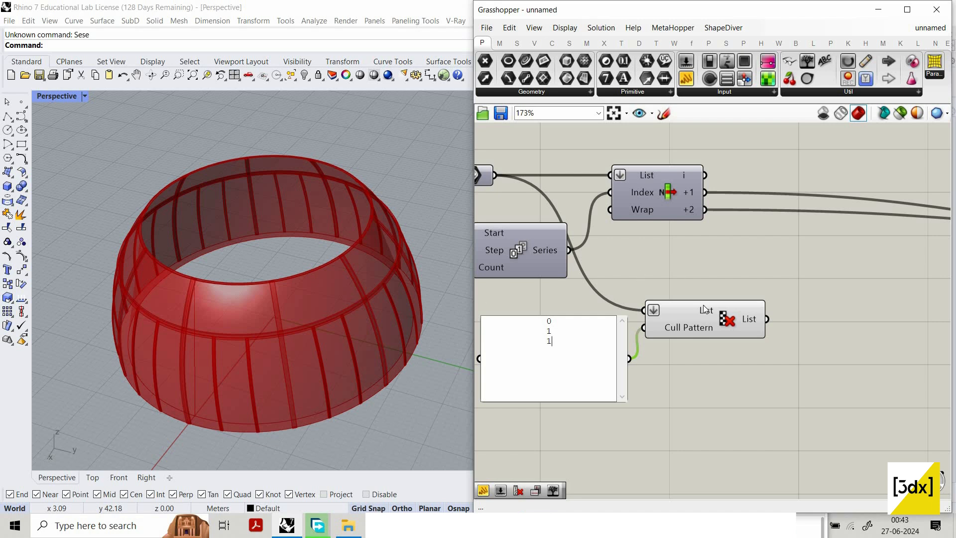
click(652, 403)
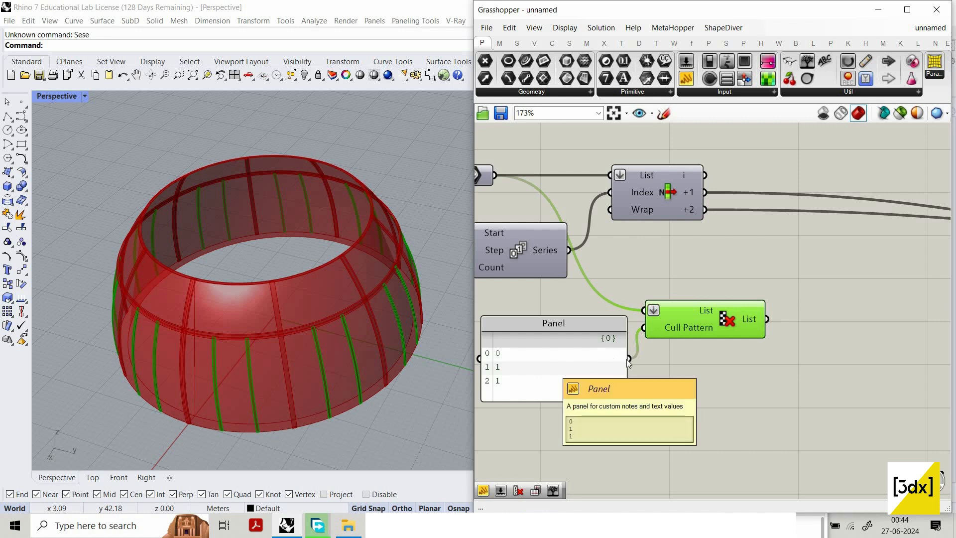
Step: Delete the Cull Pattern component together with its input panel
scroll(502, 358, down, 3)
shift+click(565, 338)
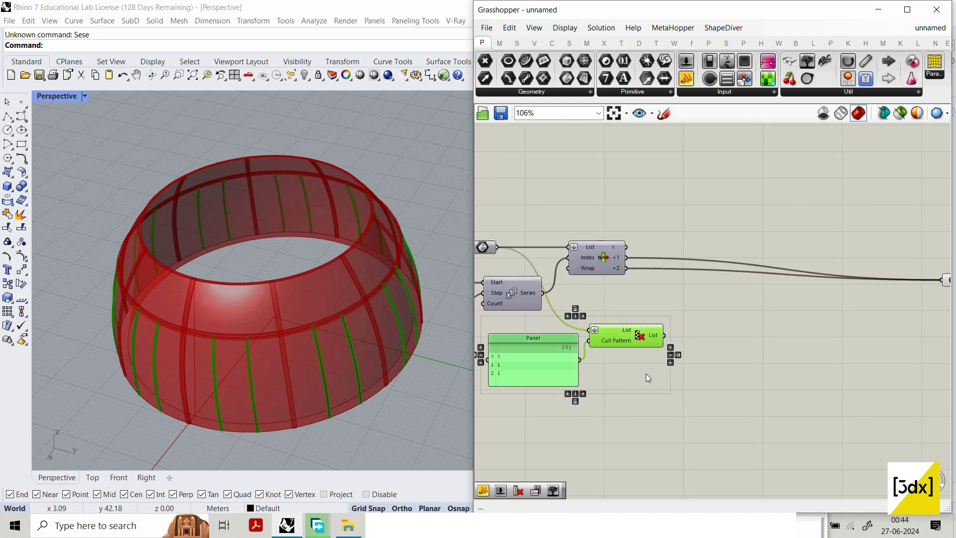
key(Delete)
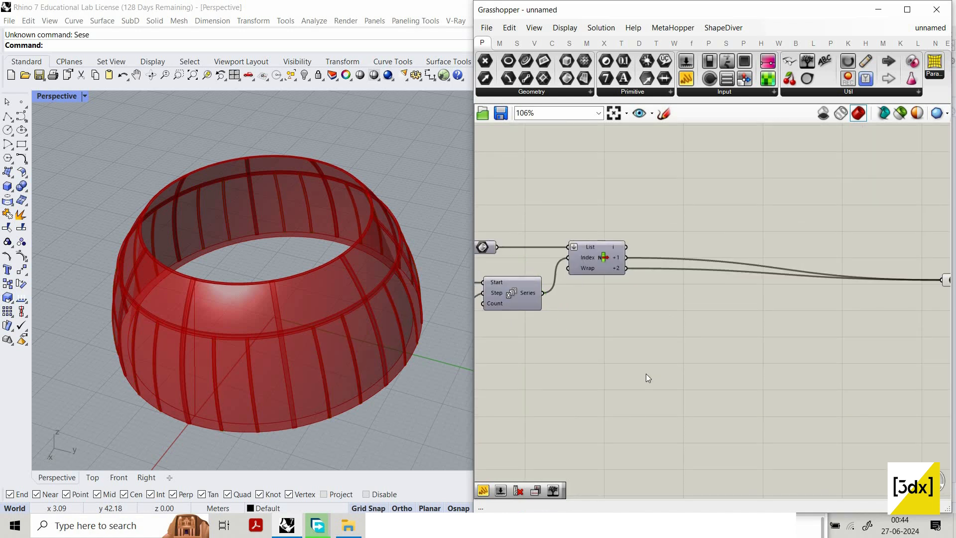
Step: Align the end parameters of all branches vertically along their right edges
scroll(855, 327, down, 6)
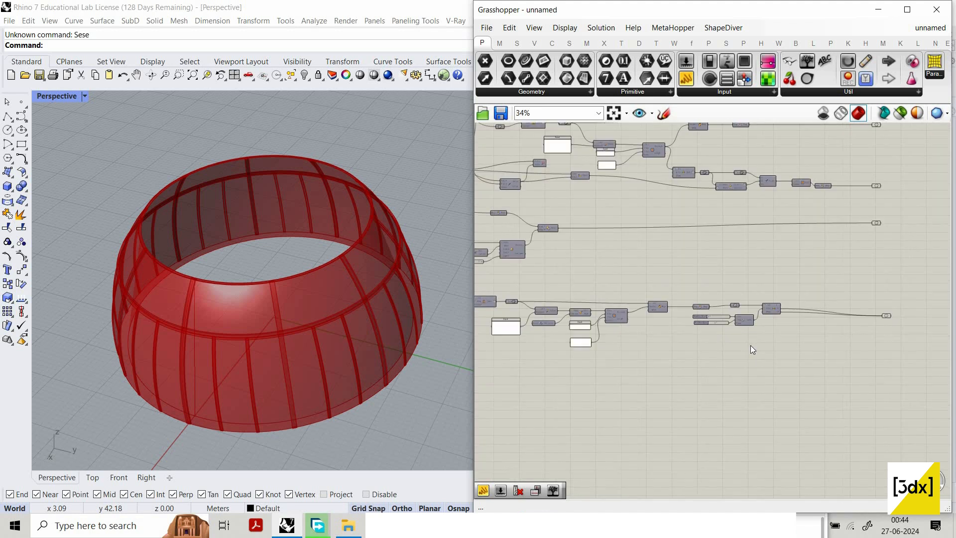
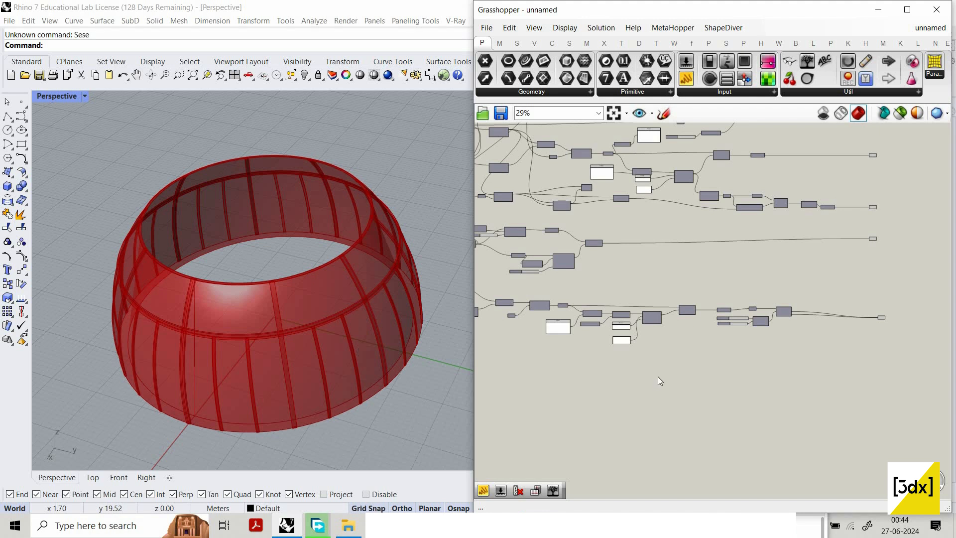
right_drag(849, 351, 722, 375)
scroll(722, 375, down, 1)
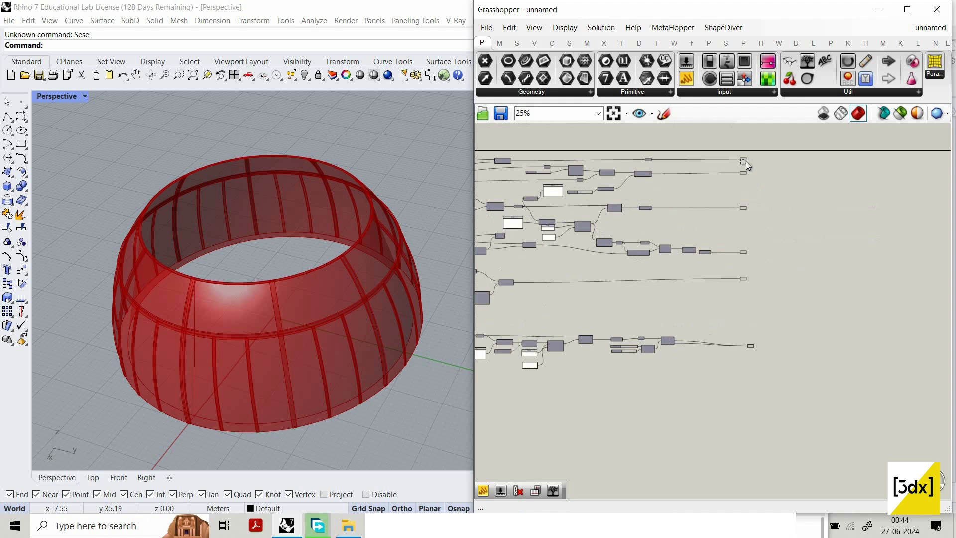
drag(842, 348, 741, 159)
scroll(745, 365, up, 2)
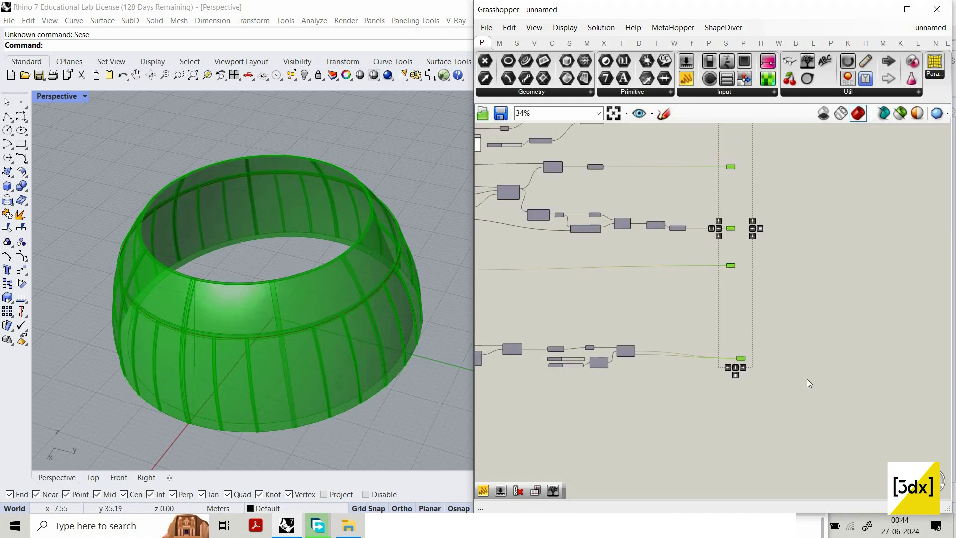
click(742, 367)
click(696, 396)
scroll(348, 390, down, 5)
scroll(349, 390, up, 5)
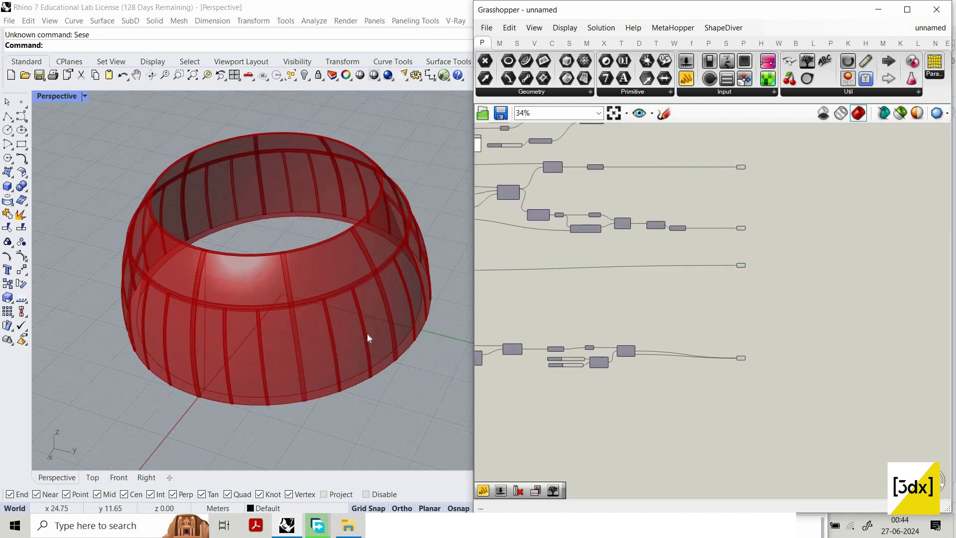
right_drag(367, 333, 309, 366)
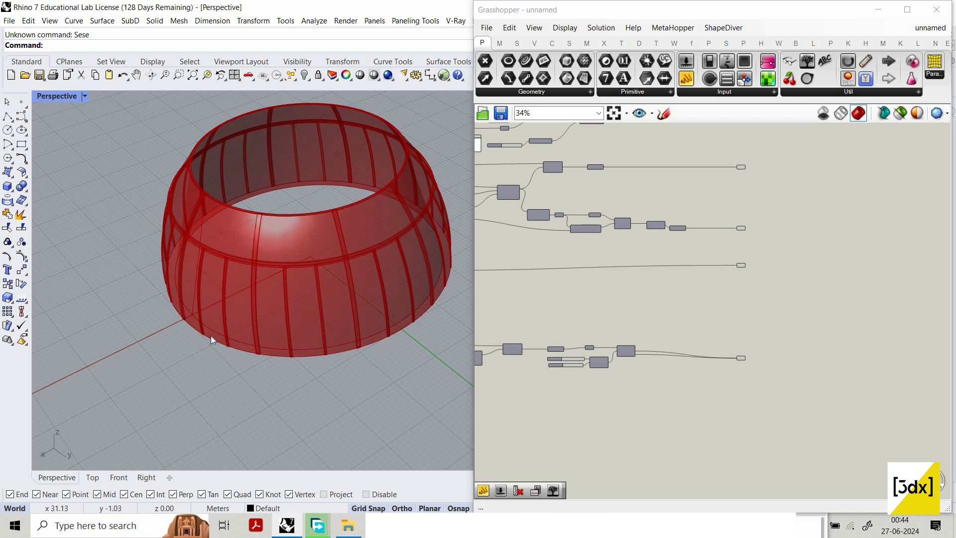
scroll(605, 326, down, 4)
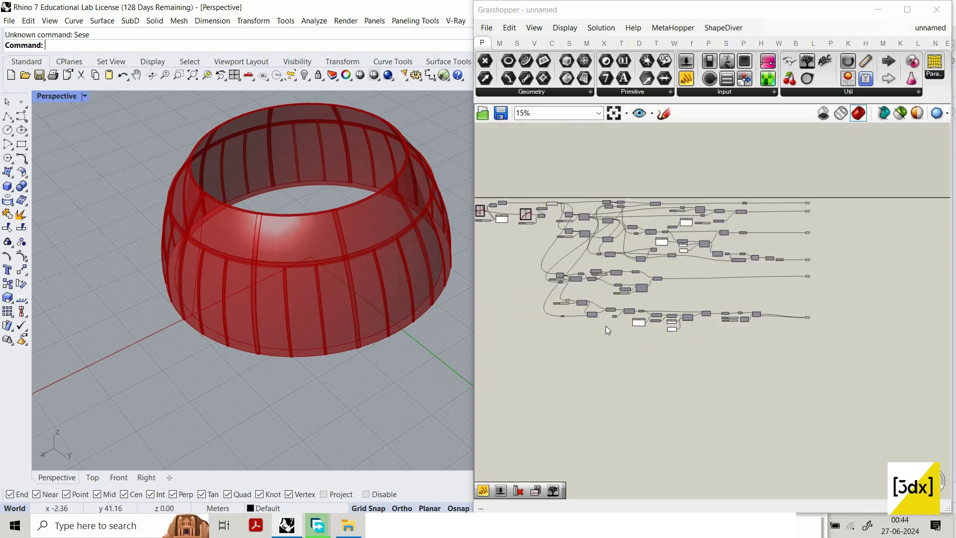
scroll(548, 343, up, 1)
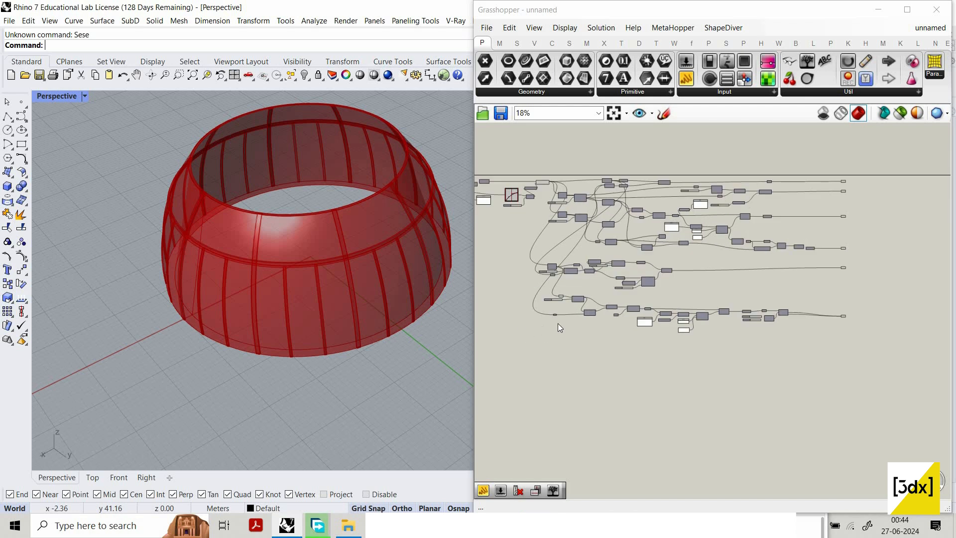
scroll(558, 325, up, 3)
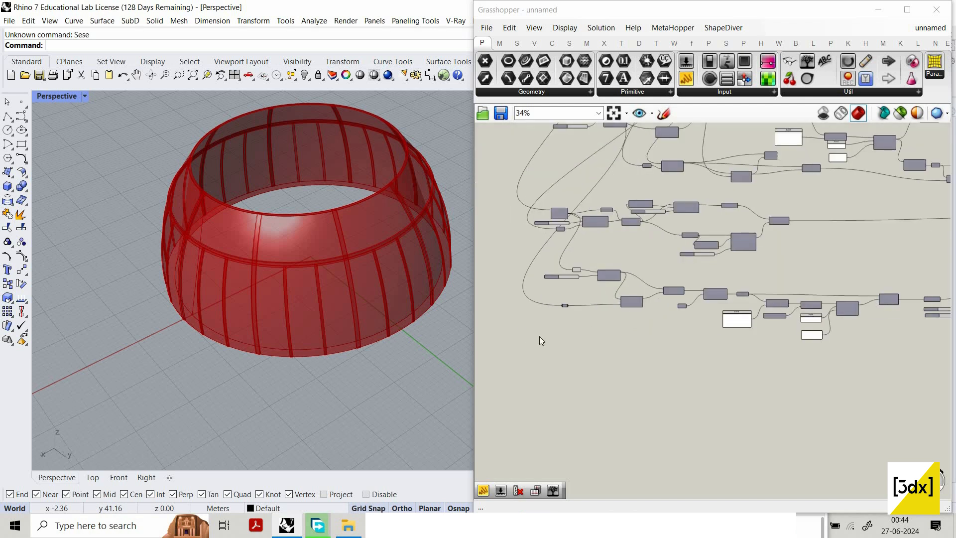
scroll(596, 353, up, 5)
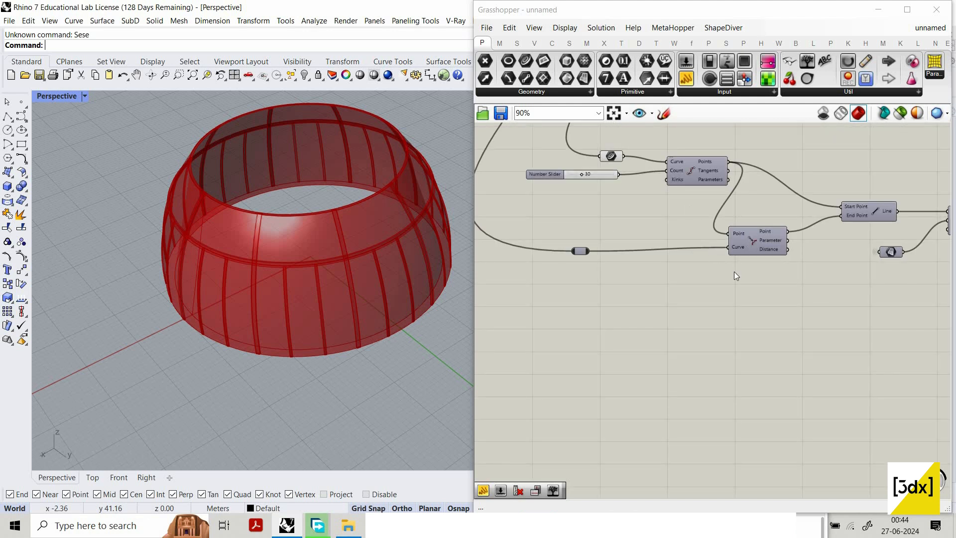
scroll(623, 336, up, 3)
double_click(622, 335)
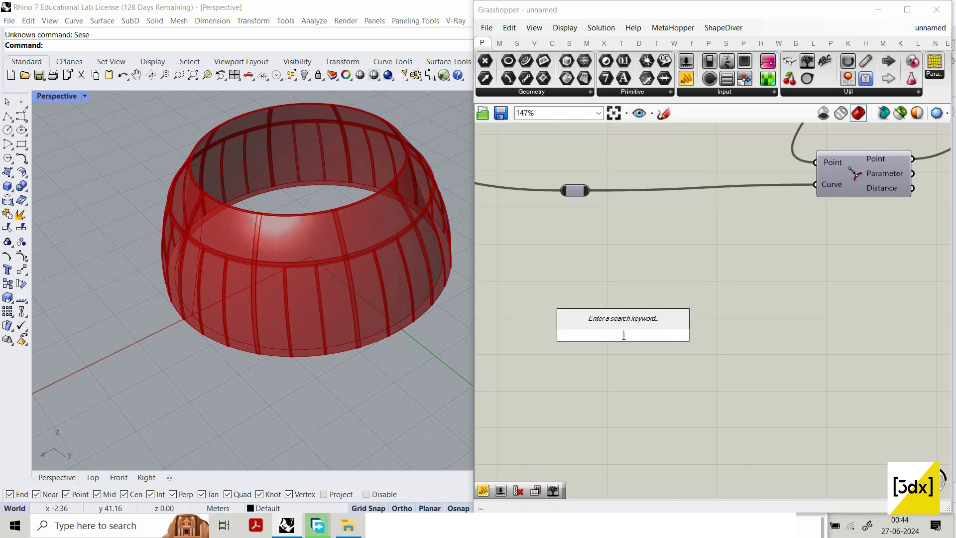
text(crv)
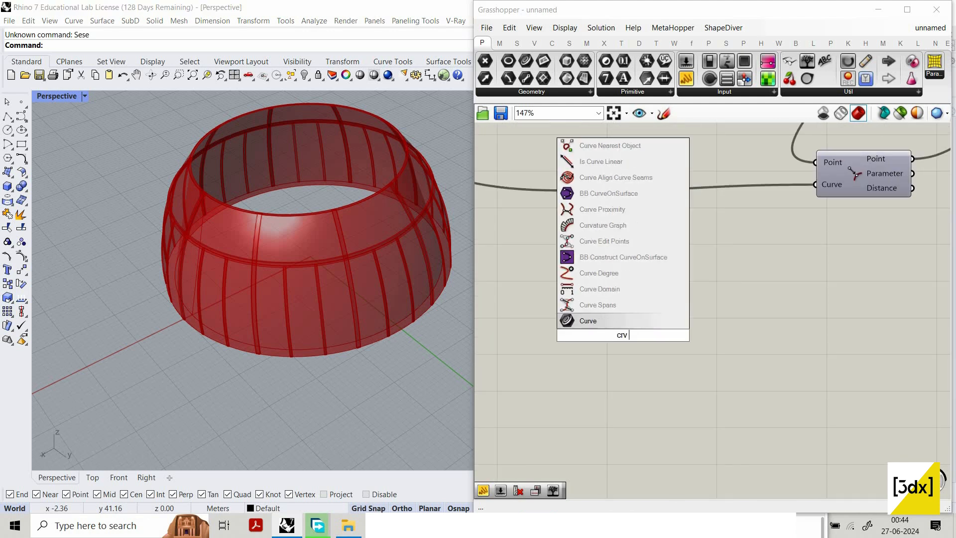
text( on)
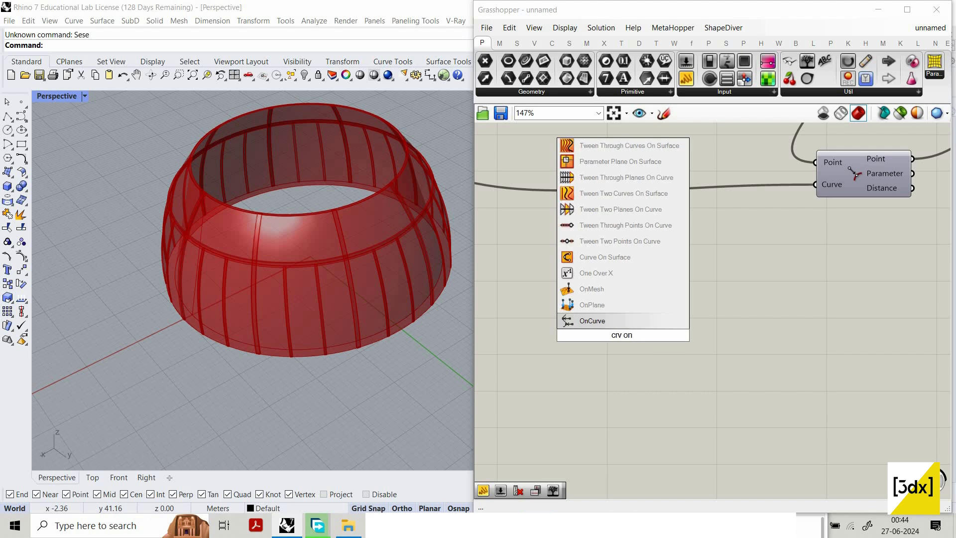
key(Escape)
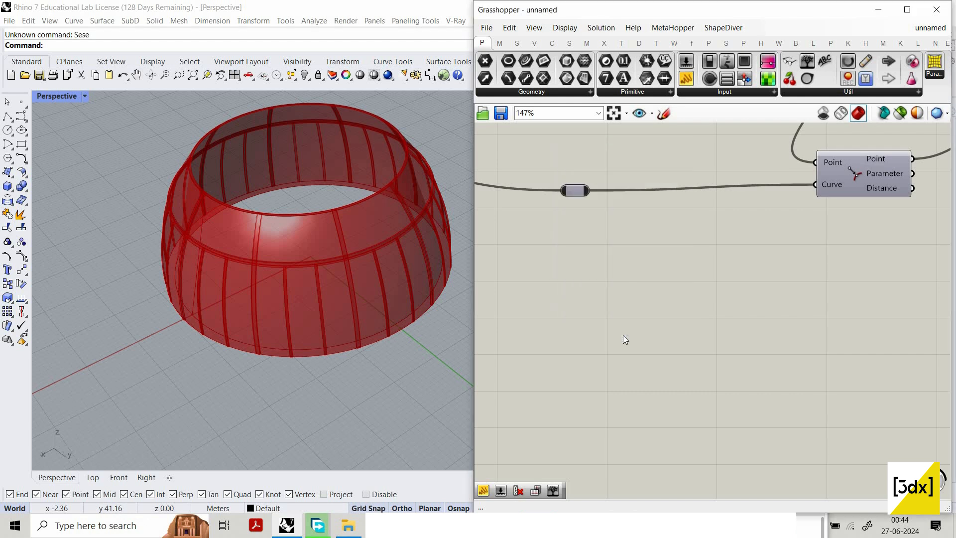
text(off)
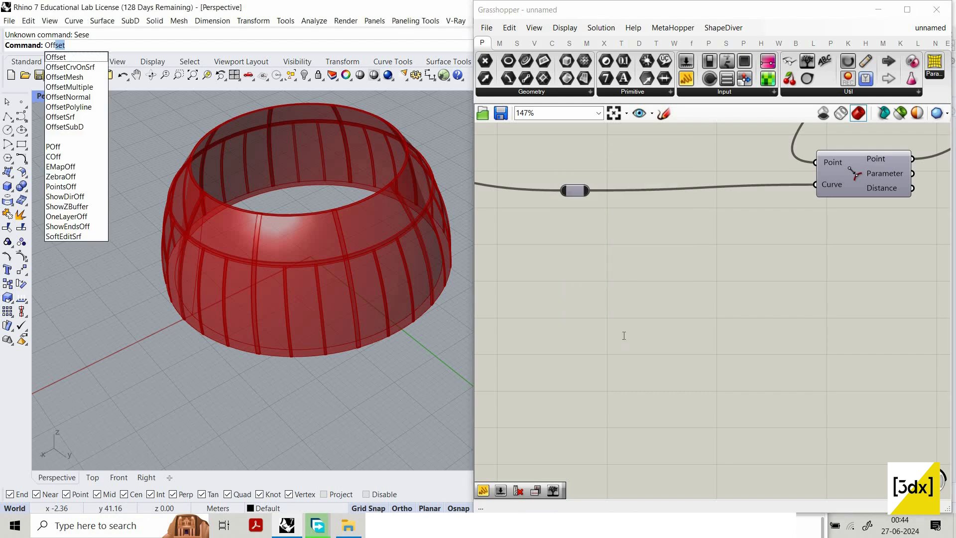
key(Escape)
Step: Add an Offset on Srf component below the start of the lowest branch
double_click(624, 336)
text(offs)
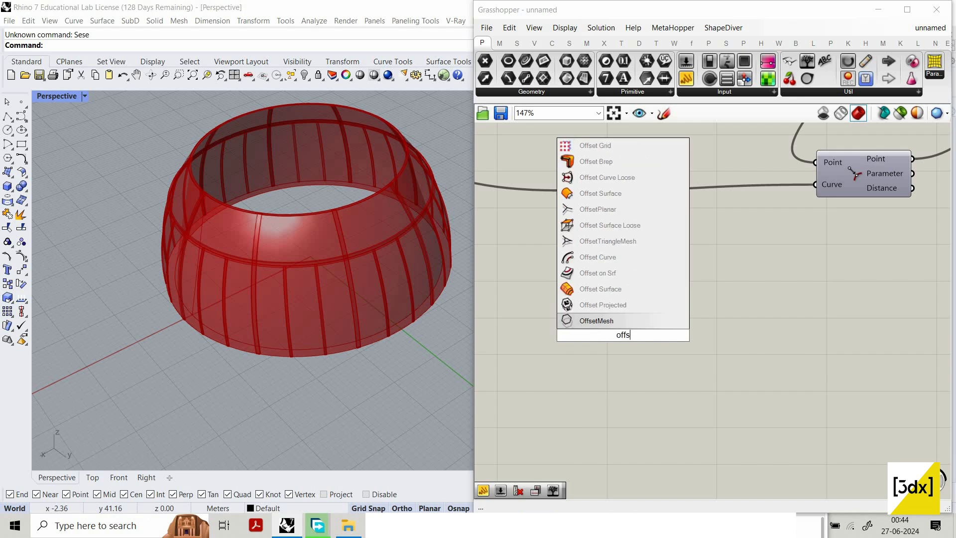
text(et on srf)
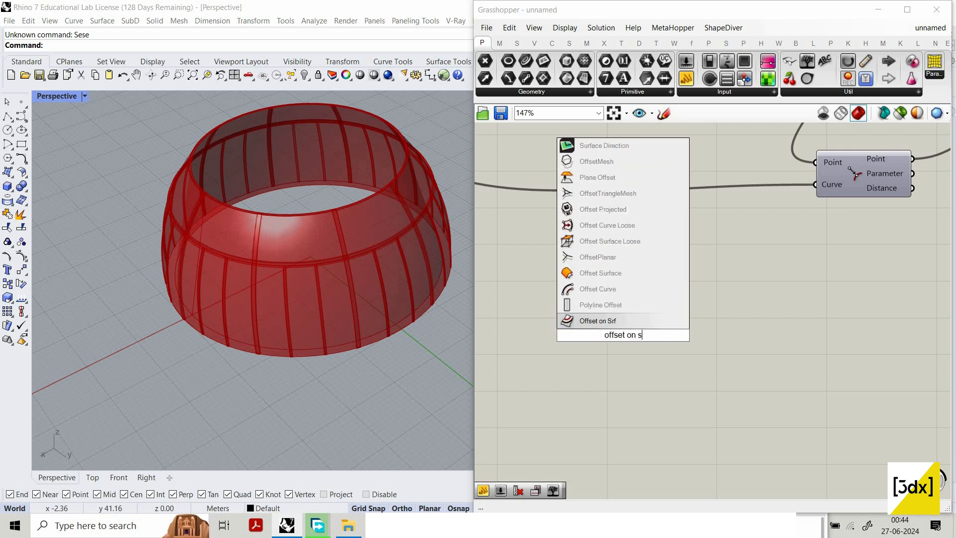
click(623, 321)
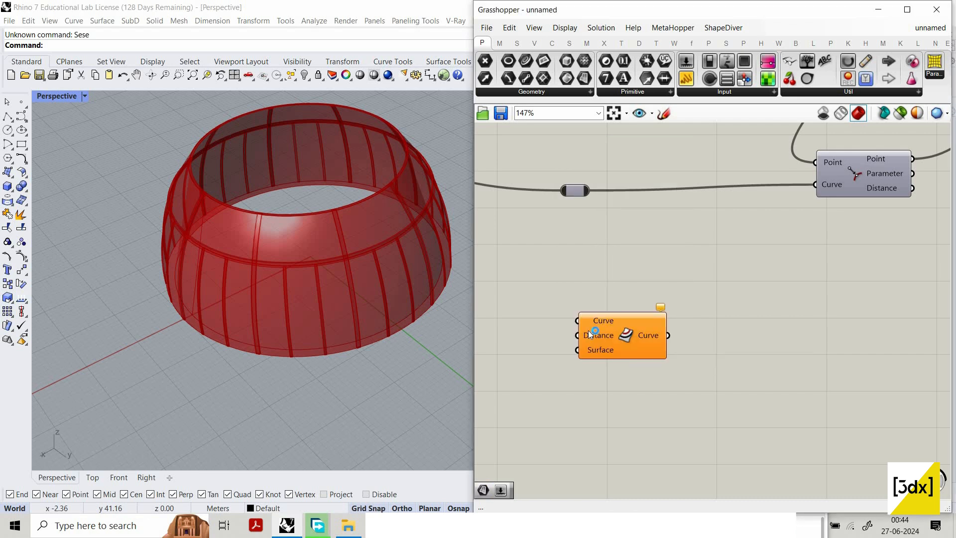
Step: Connect the Curve output of the Offset Curve component with the 1.85 distance slider to the new Offset on Srf's Curve input
scroll(677, 351, down, 10)
drag(676, 350, 665, 181)
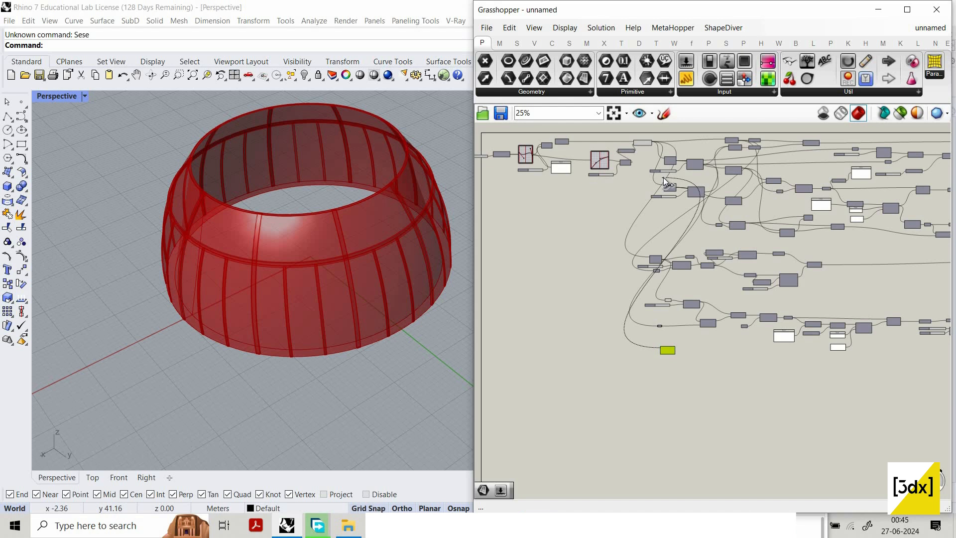
drag(663, 177, 704, 196)
scroll(681, 190, up, 6)
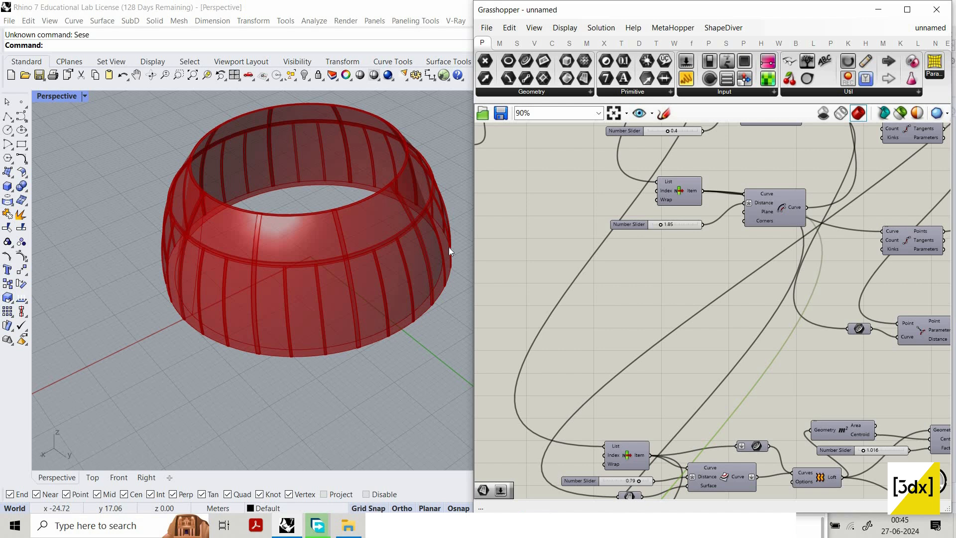
scroll(622, 368, down, 6)
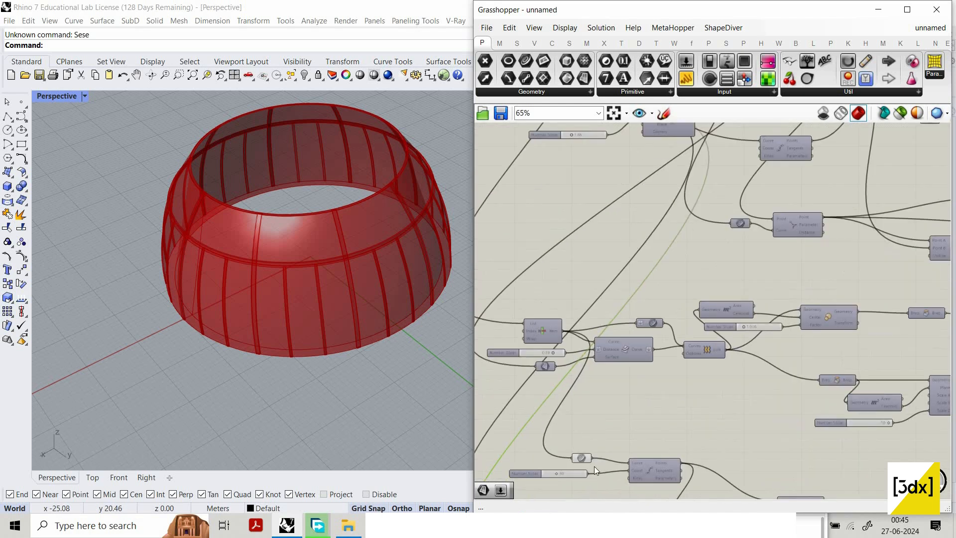
scroll(597, 379, up, 6)
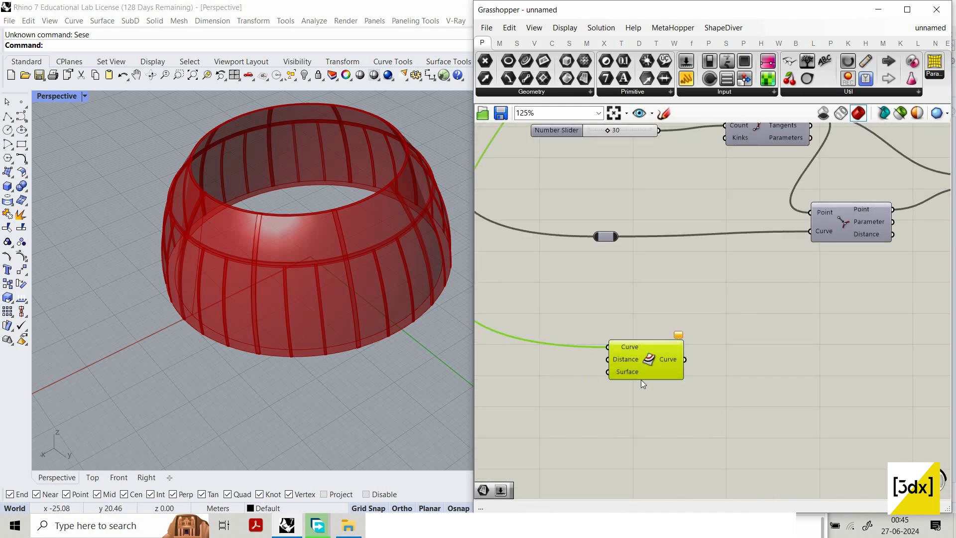
Step: Connect the Surface parameter feeding the upper Offset on Srf to the new Offset on Srf's Surface input and check the component's status
scroll(639, 378, down, 2)
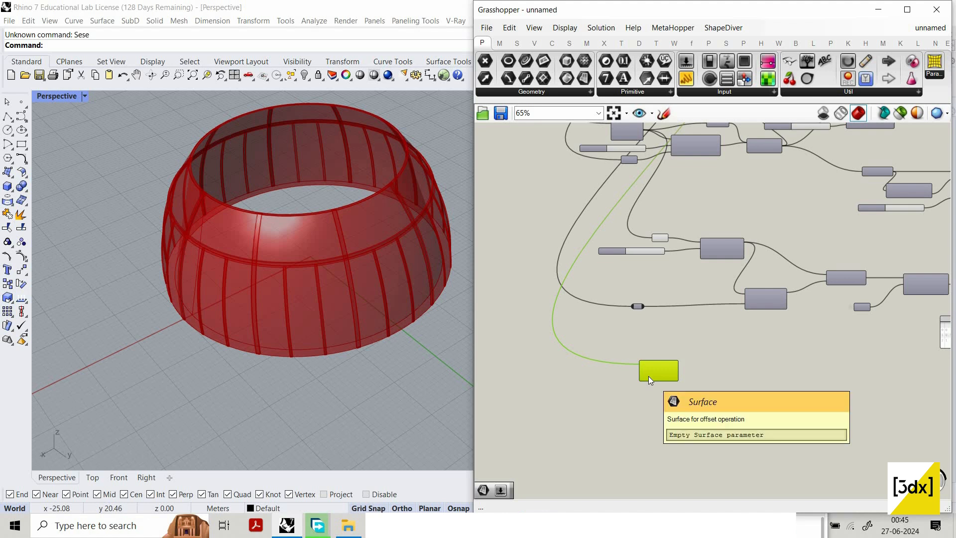
scroll(692, 313, down, 2)
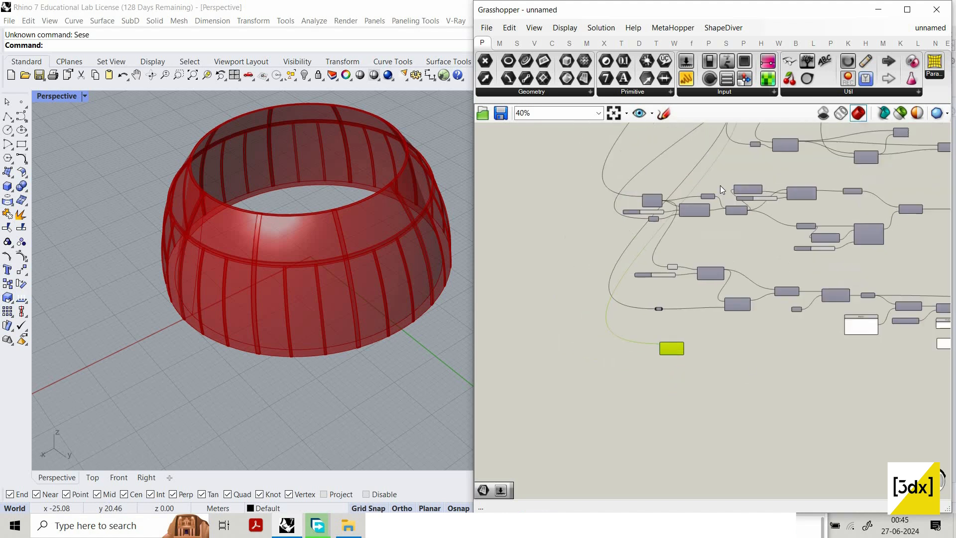
scroll(700, 217, up, 1)
scroll(718, 244, up, 2)
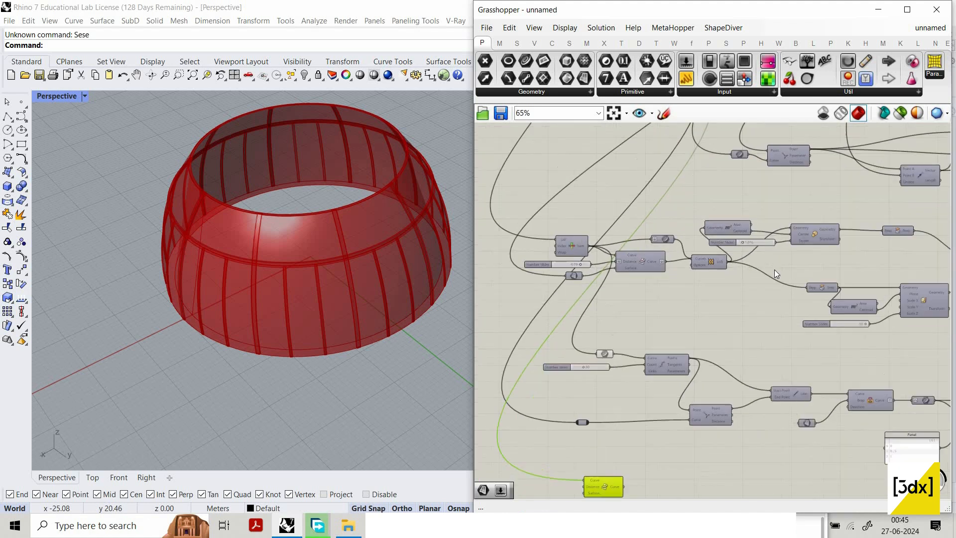
scroll(732, 229, down, 2)
scroll(736, 254, up, 4)
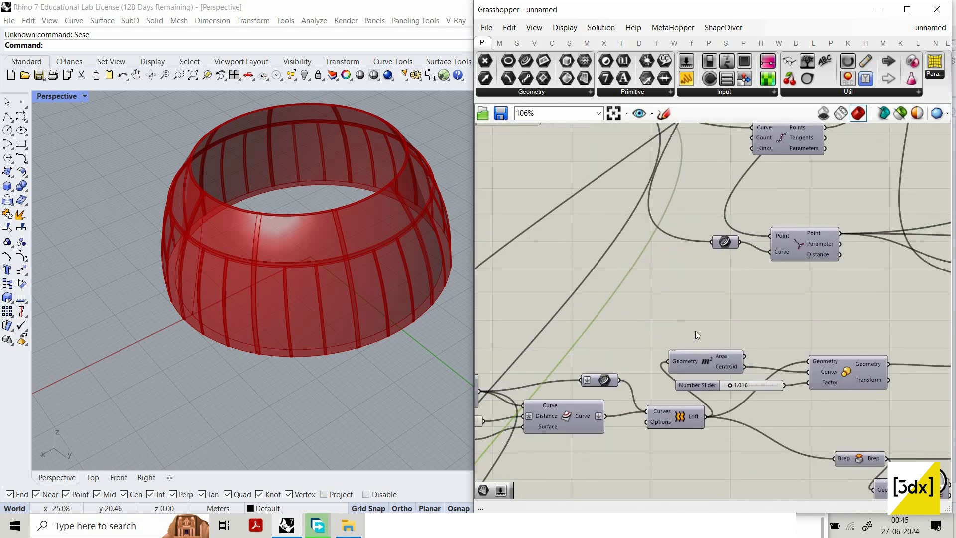
scroll(574, 353, down, 2)
scroll(596, 308, up, 2)
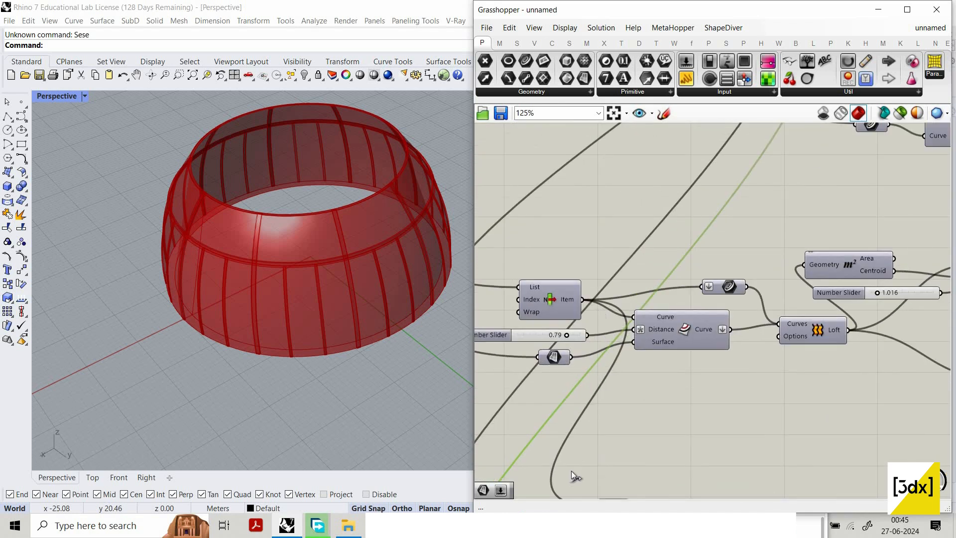
scroll(578, 477, down, 3)
scroll(643, 480, up, 3)
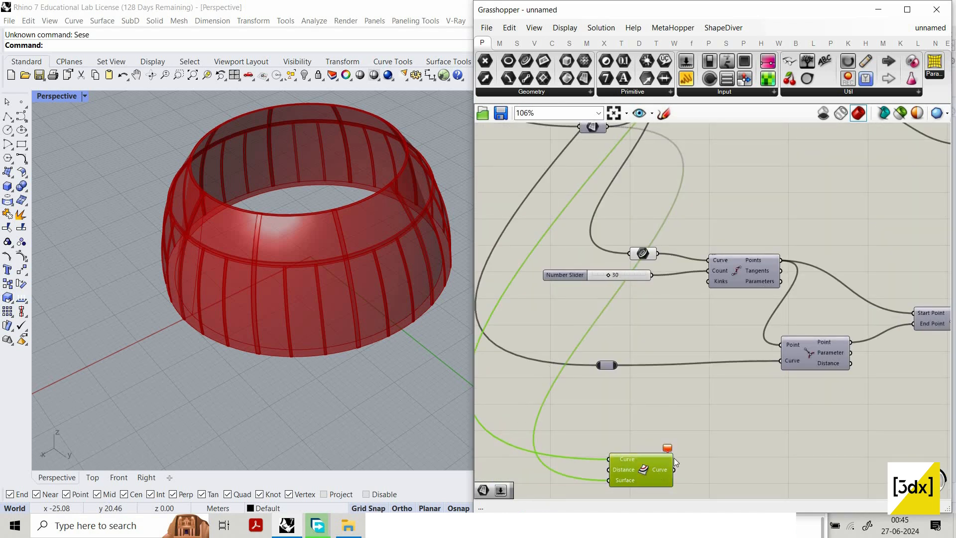
scroll(592, 190, down, 3)
scroll(618, 253, up, 2)
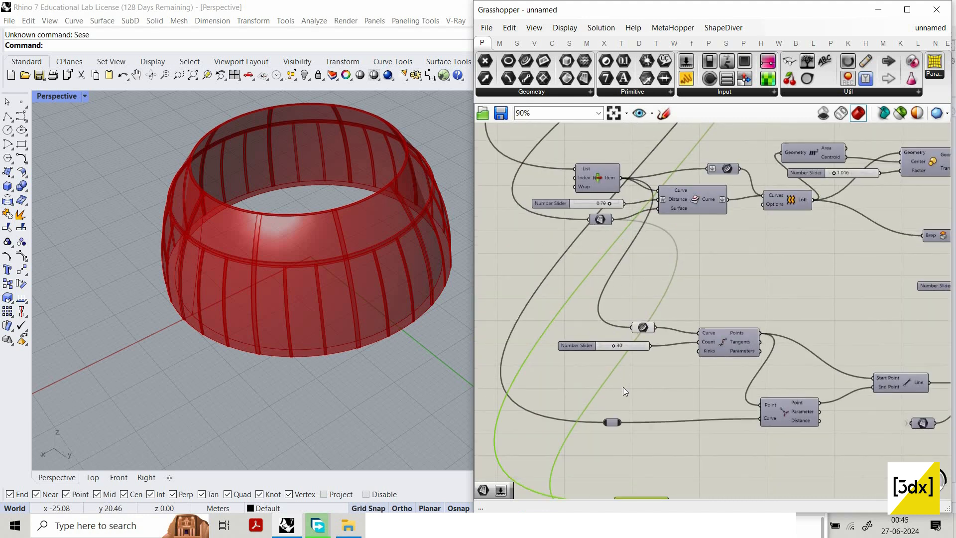
scroll(660, 412, up, 3)
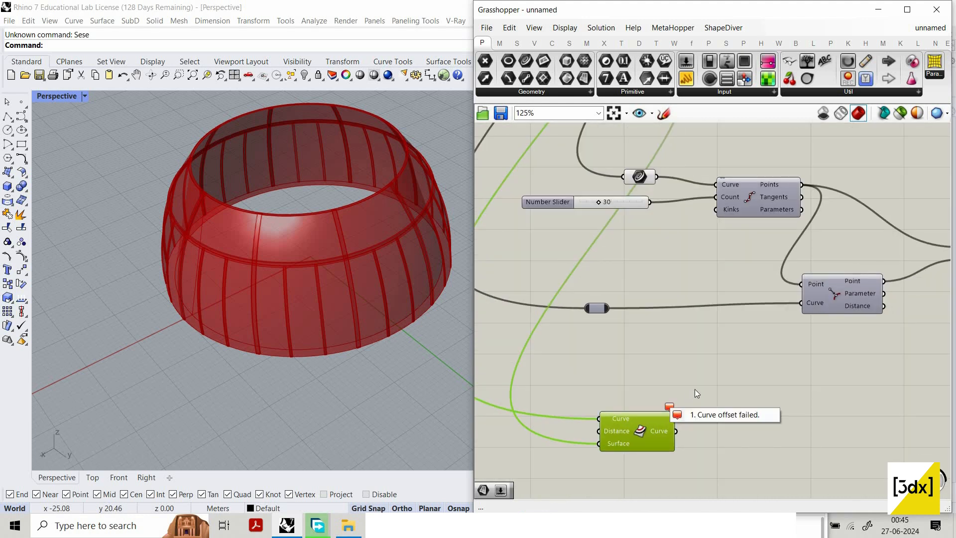
Step: Examine the Surface parameter under the 0.79 slider and the wiring that feeds the new Offset on Srf
click(682, 397)
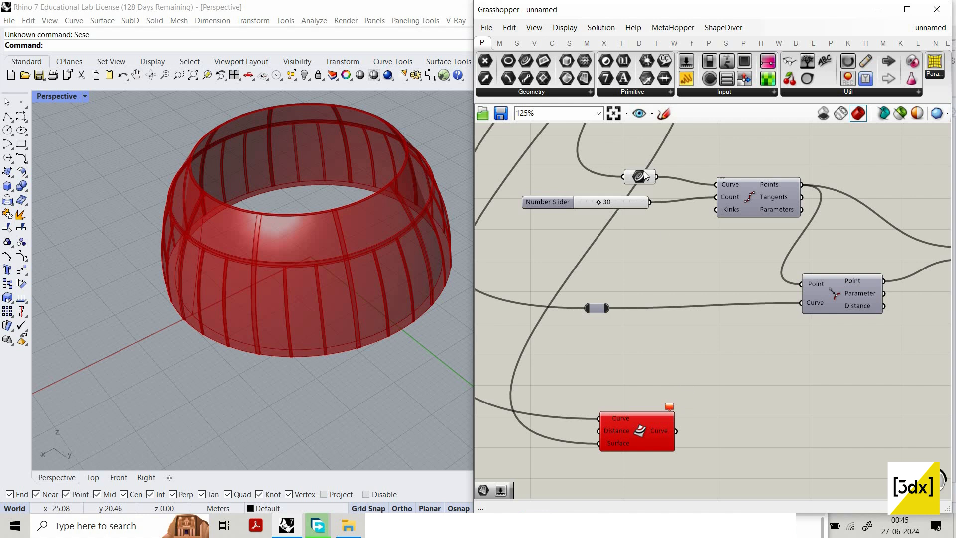
scroll(611, 141, down, 2)
scroll(610, 142, up, 1)
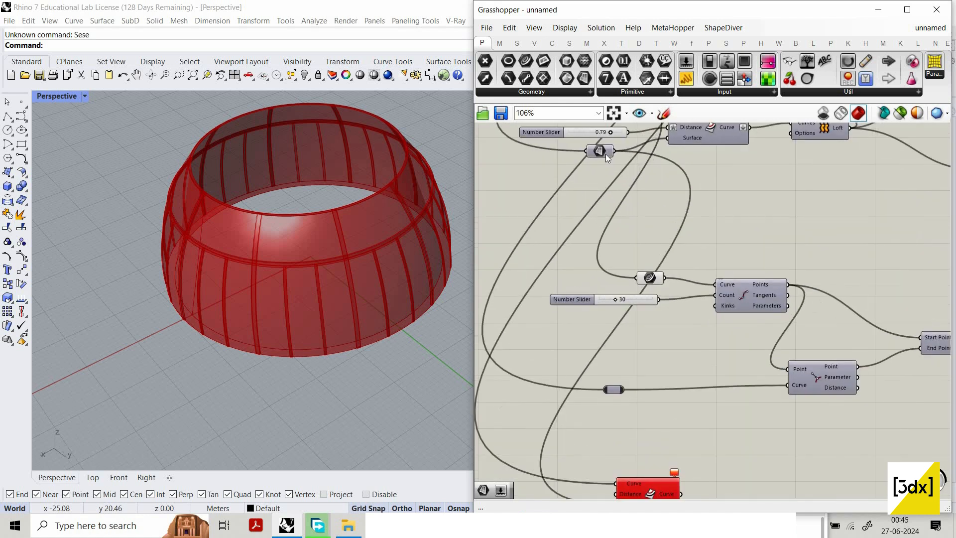
click(605, 154)
scroll(630, 432, down, 2)
right_drag(635, 432, 649, 381)
scroll(649, 381, up, 1)
scroll(706, 223, down, 10)
scroll(712, 234, up, 5)
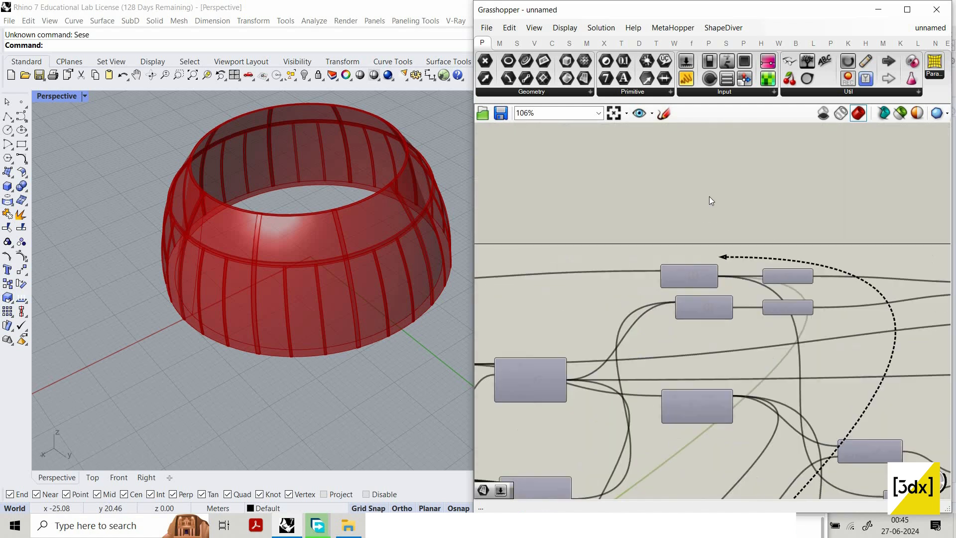
scroll(617, 433, down, 4)
scroll(617, 423, up, 10)
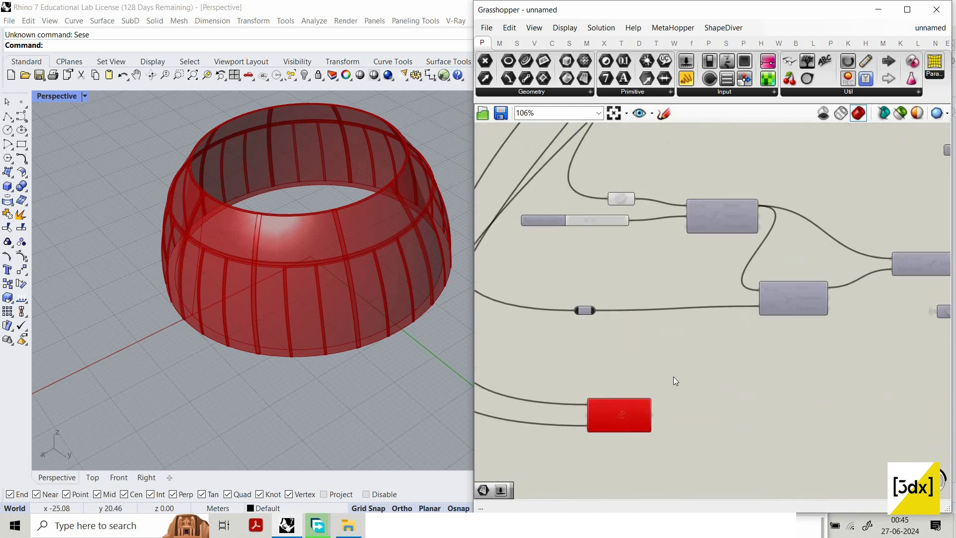
Step: Add a Number Slider set to 4 and connect it to the Distance input of the new Offset on Srf
double_click(510, 408)
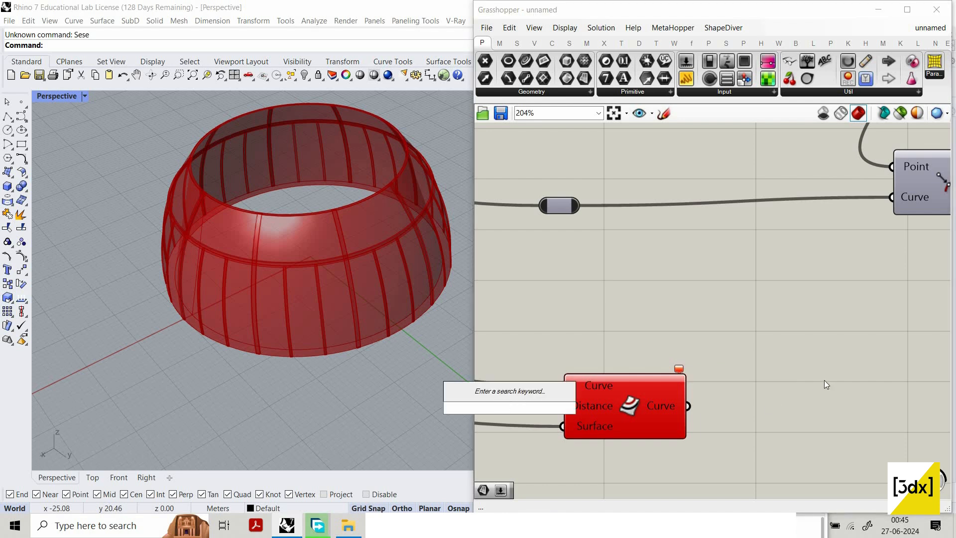
scroll(625, 414, down, 2)
right_drag(492, 410, 581, 404)
scroll(581, 405, up, 1)
double_click(582, 404)
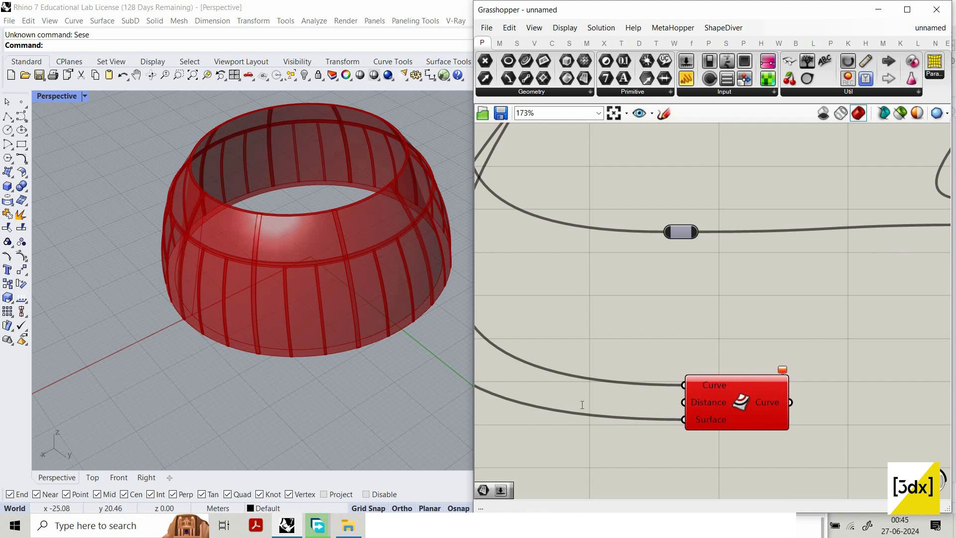
double_click(582, 405)
text(4)
key(Return)
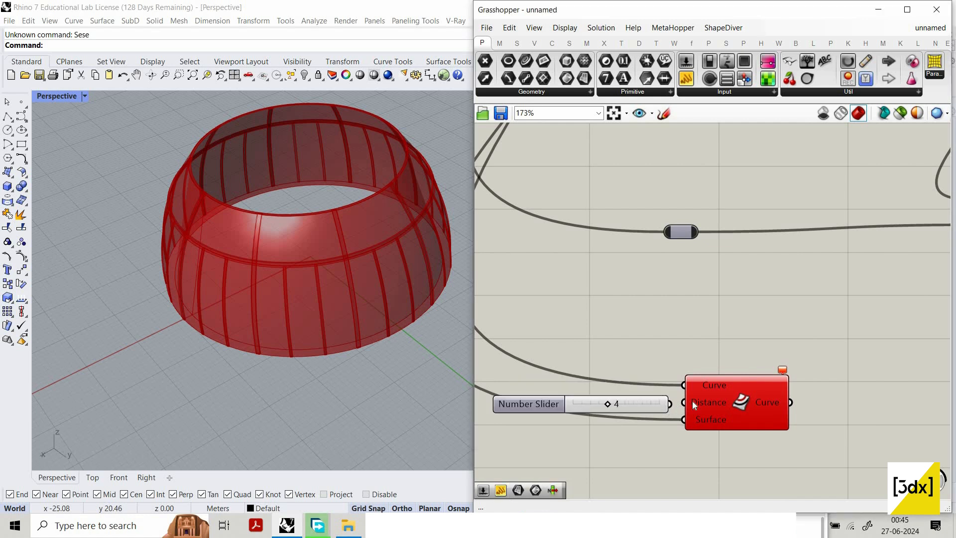
scroll(779, 404, down, 2)
scroll(778, 404, up, 2)
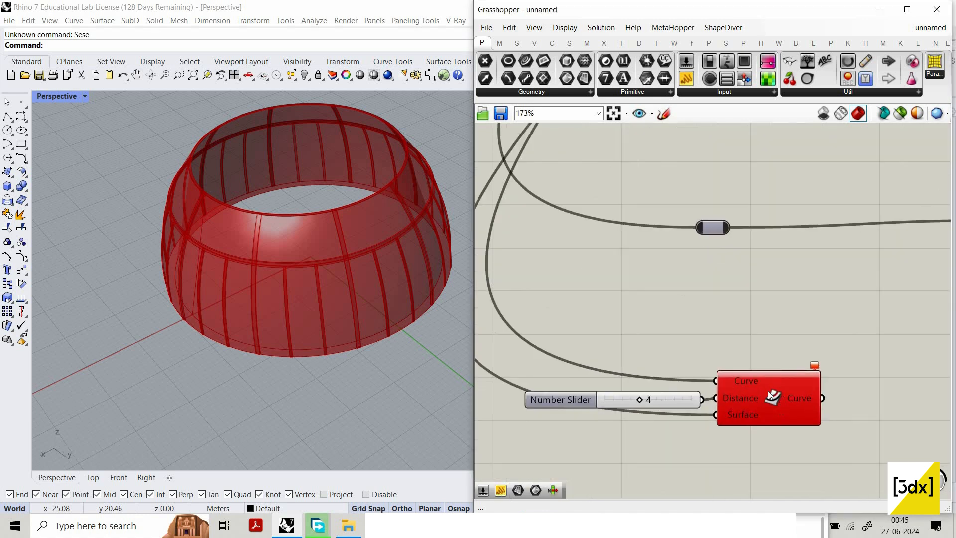
Step: Inspect the new Offset on Srf's Curve input and trace its source among the List Item and Offset Curve components
click(757, 389)
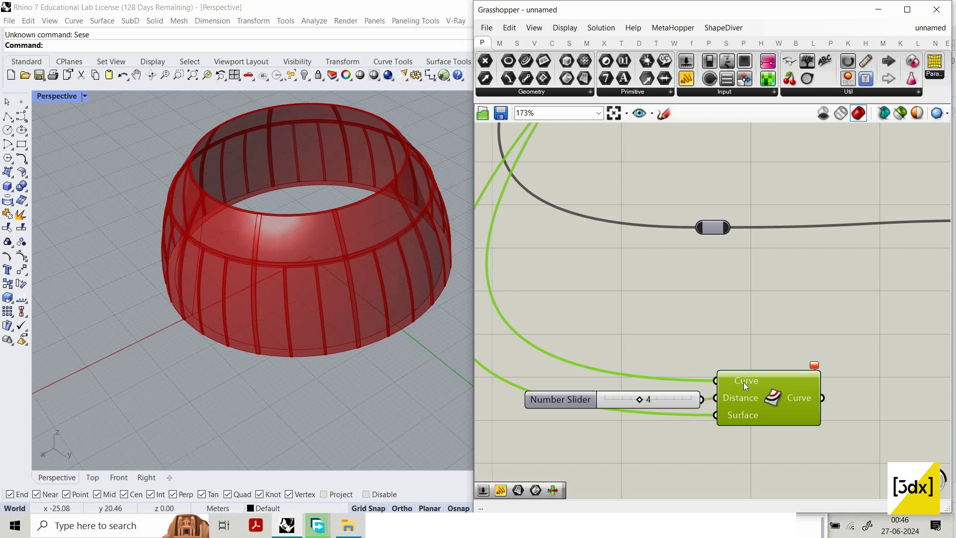
mouse_move(743, 382)
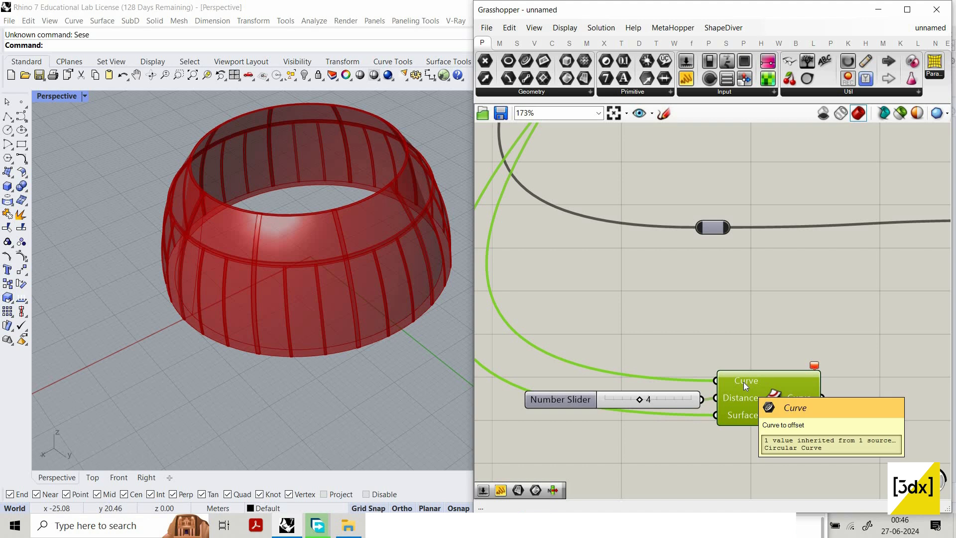
scroll(742, 381, down, 2)
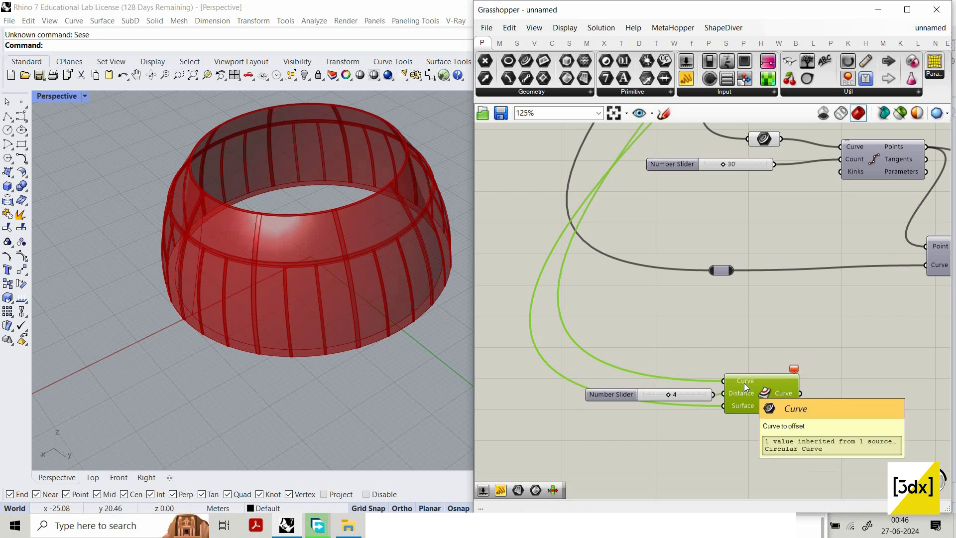
scroll(723, 377, up, 3)
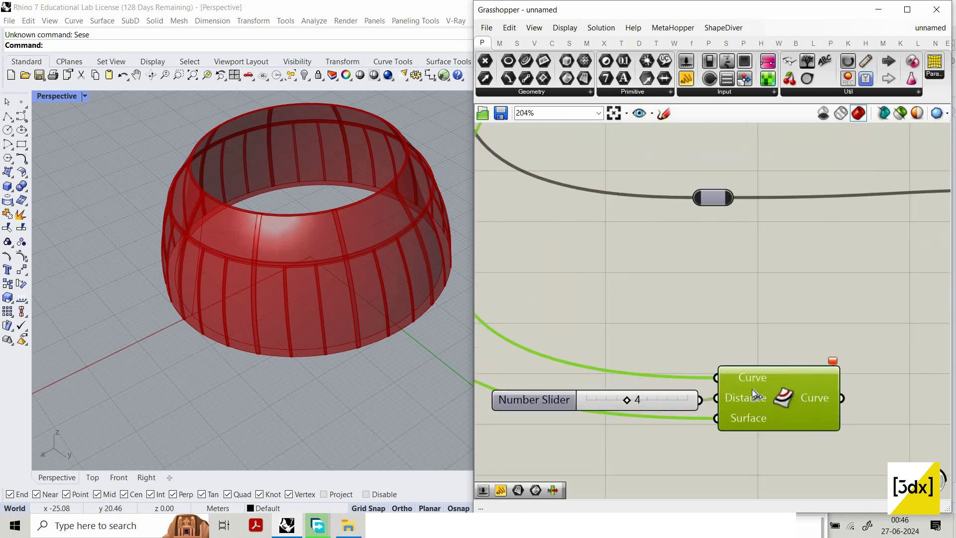
scroll(747, 357, down, 10)
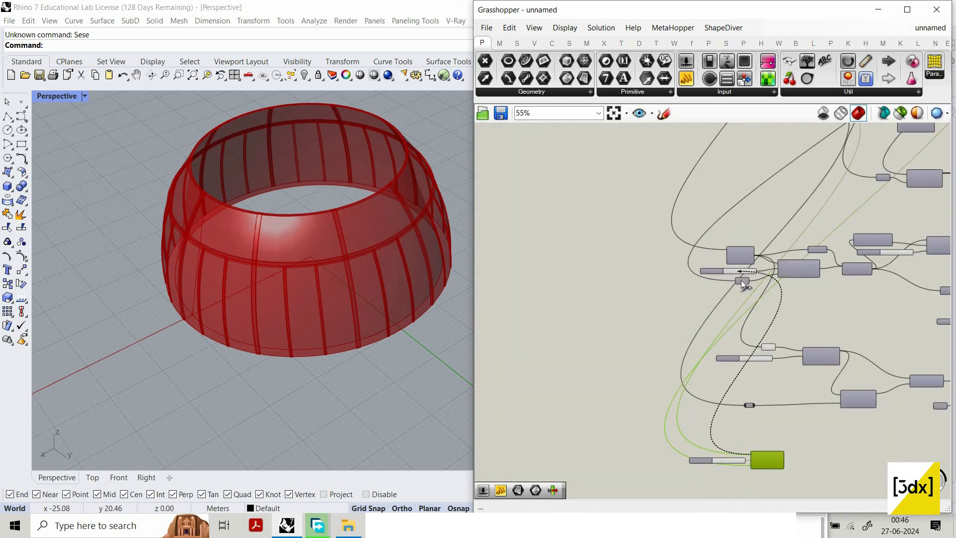
scroll(692, 259, up, 8)
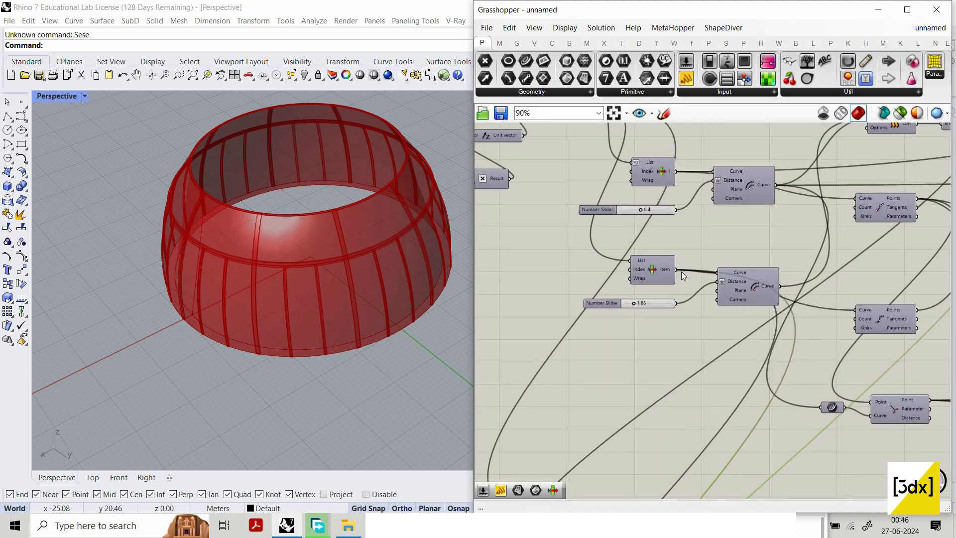
scroll(678, 253, down, 8)
scroll(637, 395, up, 7)
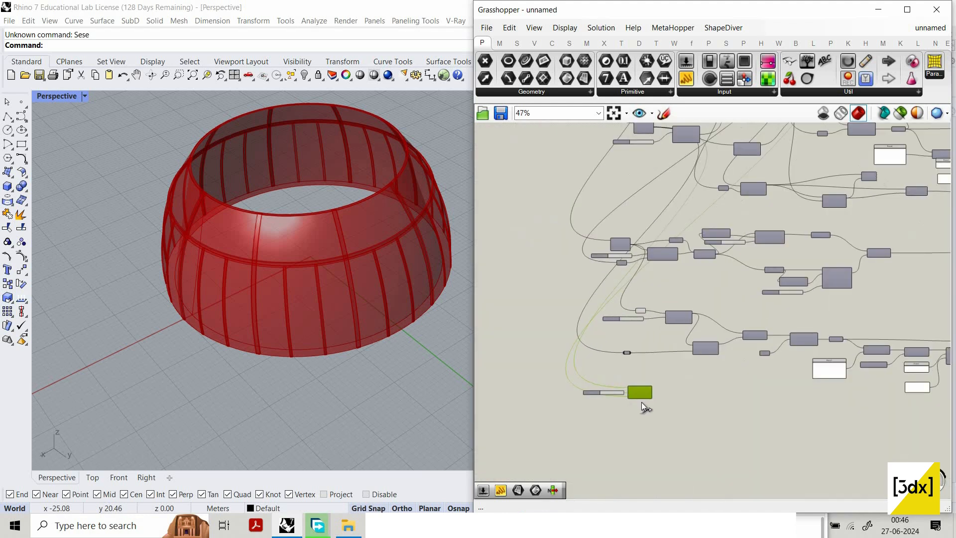
scroll(643, 267, down, 6)
scroll(646, 258, up, 6)
scroll(641, 206, down, 3)
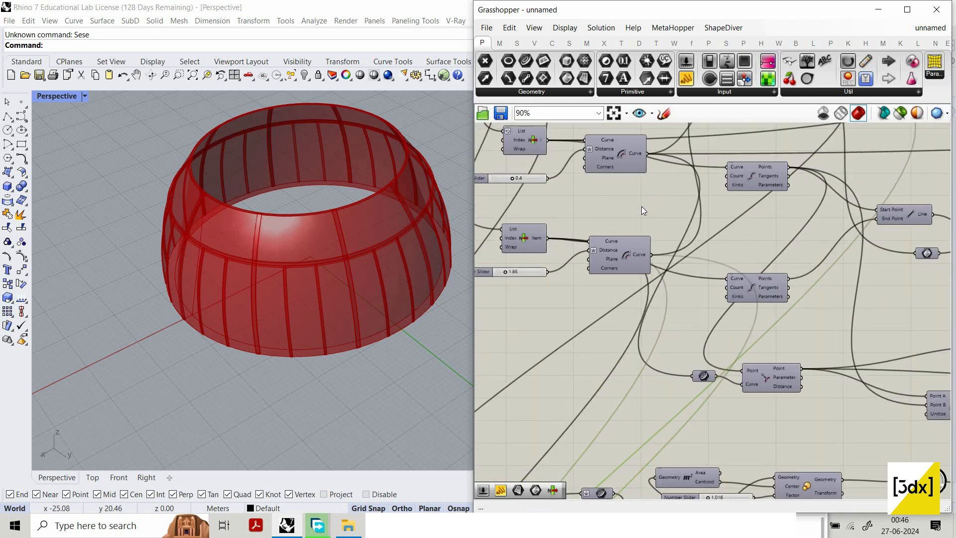
Step: Delete the lowest Offset on Srf component together with its Number Slider of 4
scroll(533, 323, down, 3)
scroll(535, 327, up, 7)
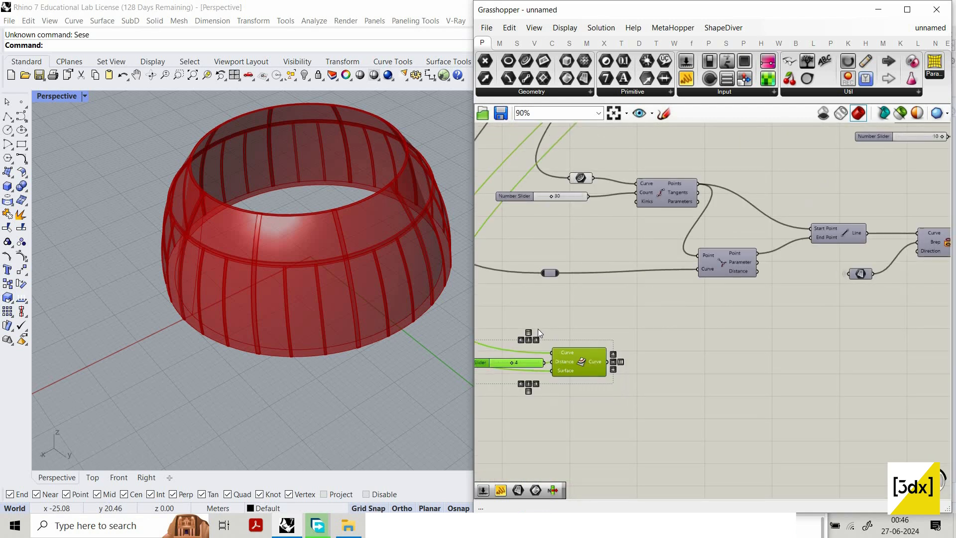
key(Delete)
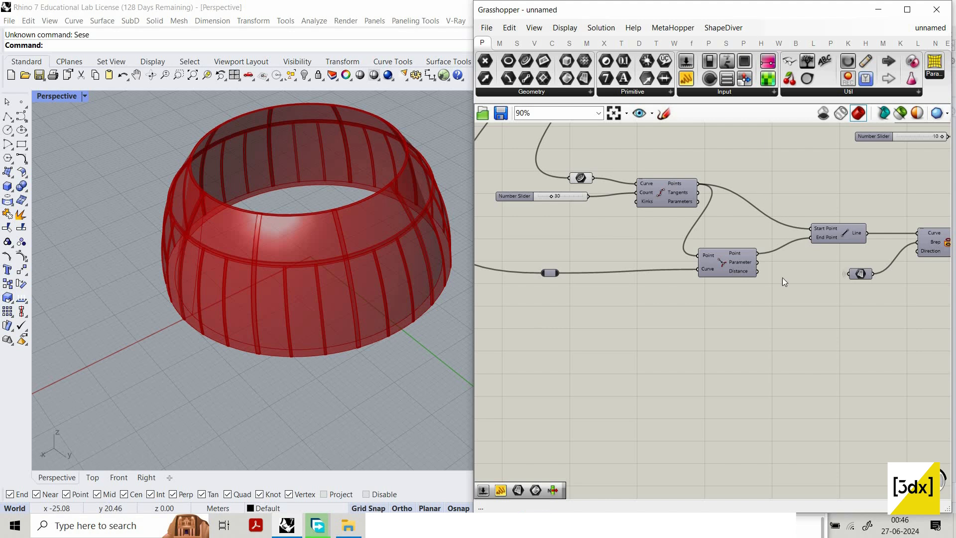
Step: Add a Curve parameter below the 1.85 distance slider
scroll(697, 287, down, 3)
scroll(700, 285, up, 3)
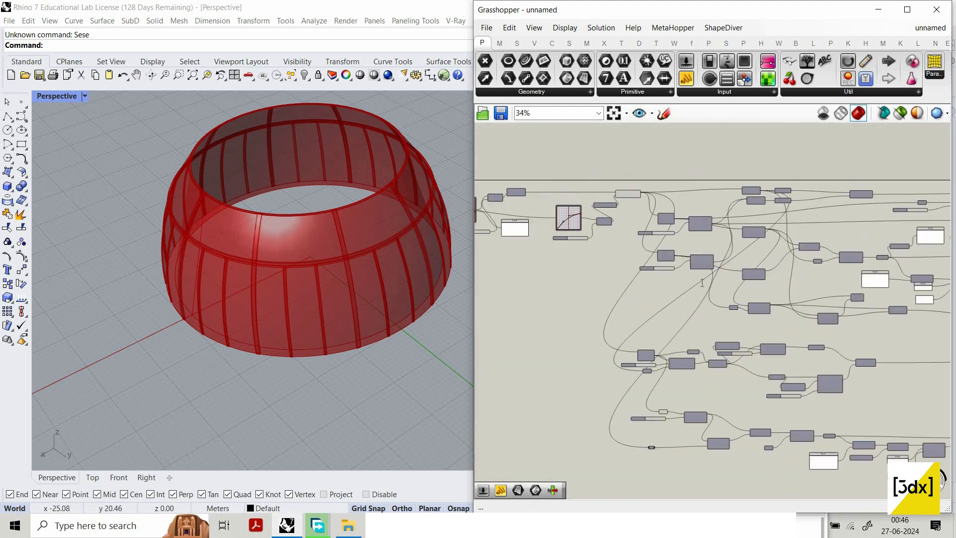
double_click(704, 276)
text(crv)
click(680, 273)
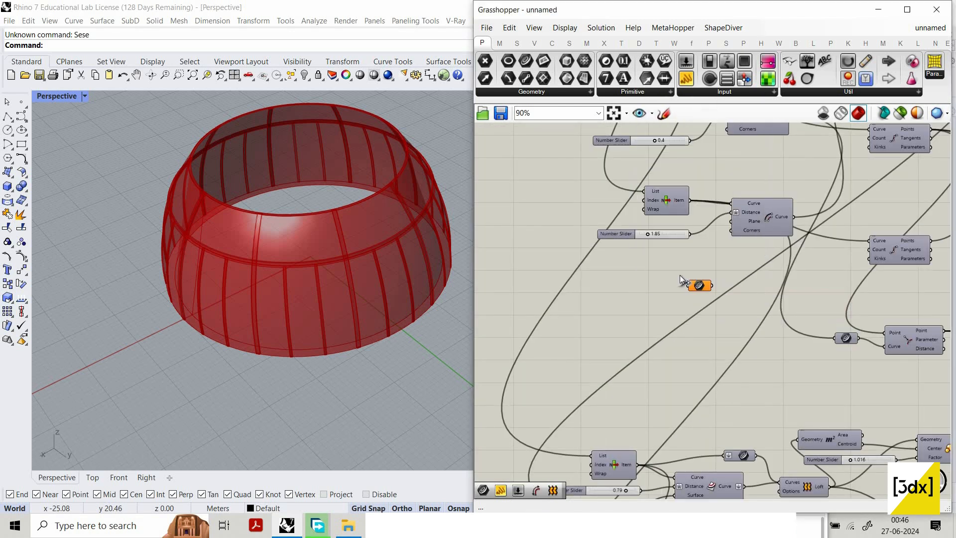
Step: Connect the Item output of the List Item above the 1.85 slider to the Curve parameter and move it below the lowest branch
drag(689, 200, 688, 285)
drag(698, 285, 644, 297)
scroll(676, 219, down, 5)
scroll(690, 421, up, 3)
scroll(667, 357, up, 3)
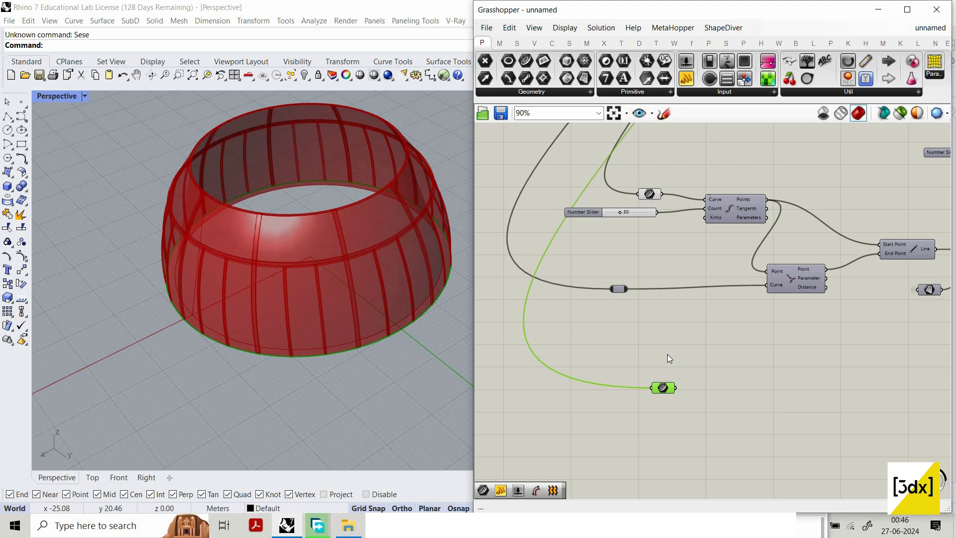
Step: Switch to the other open Grasshopper definition and locate its pair of Offset on Srf components feeding a Loft
click(924, 31)
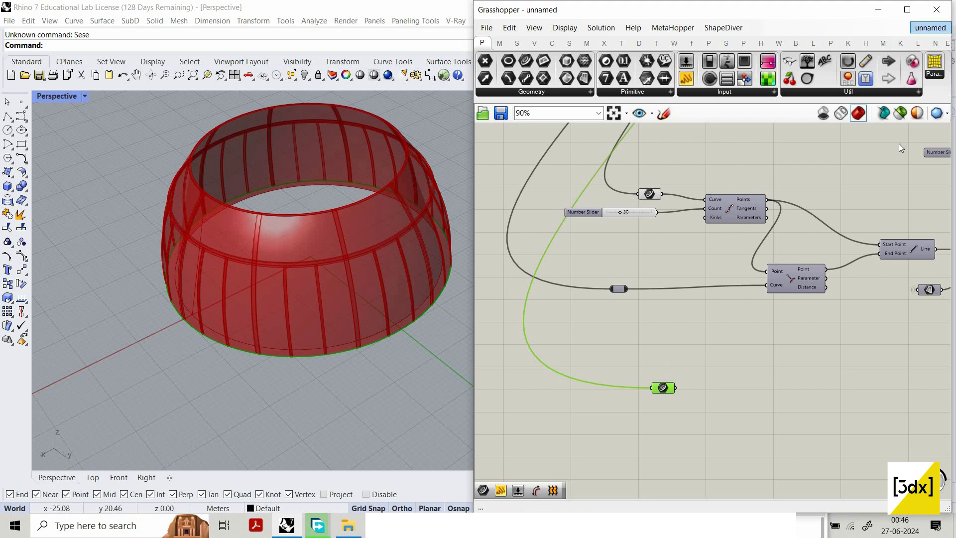
click(901, 143)
scroll(641, 346, down, 1)
scroll(641, 342, up, 4)
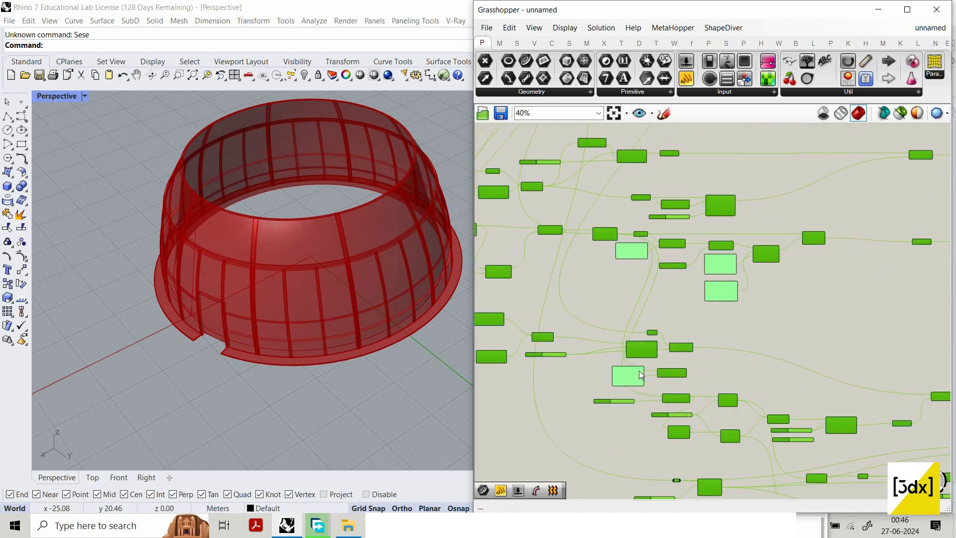
scroll(659, 375, up, 4)
scroll(738, 299, down, 5)
scroll(738, 402, up, 6)
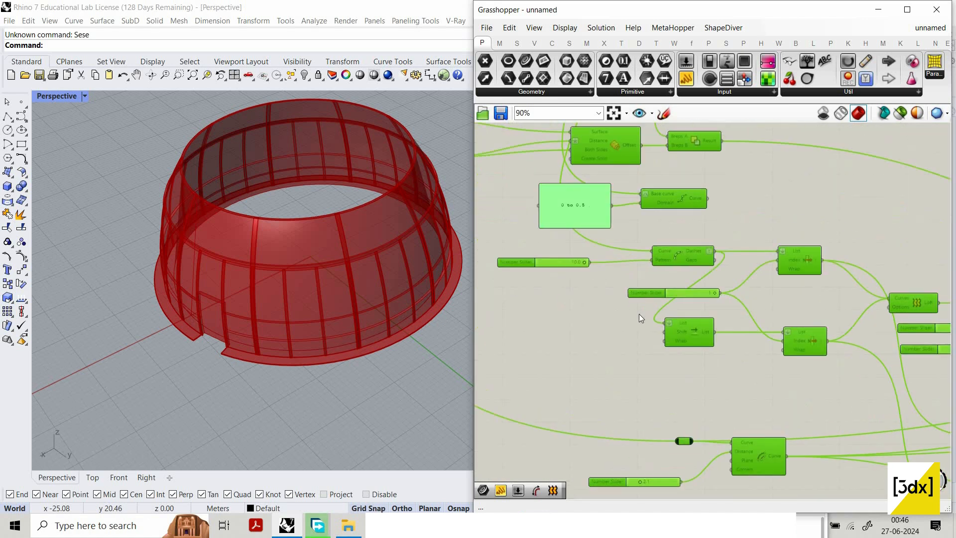
click(637, 313)
scroll(597, 310, down, 6)
scroll(579, 286, up, 6)
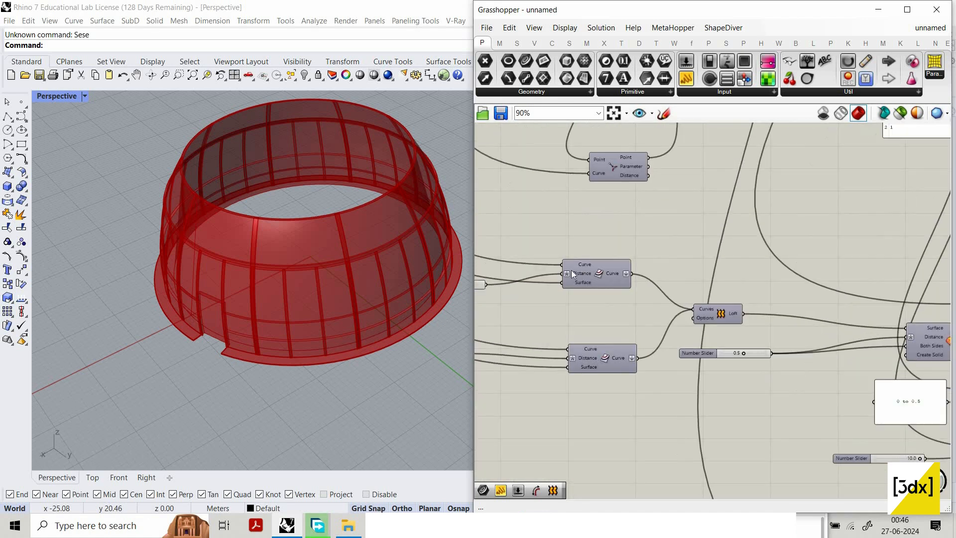
Step: Trace the inputs of the upper Offset on Srf in the reference definition and return to the working definition
click(583, 280)
scroll(604, 296, down, 5)
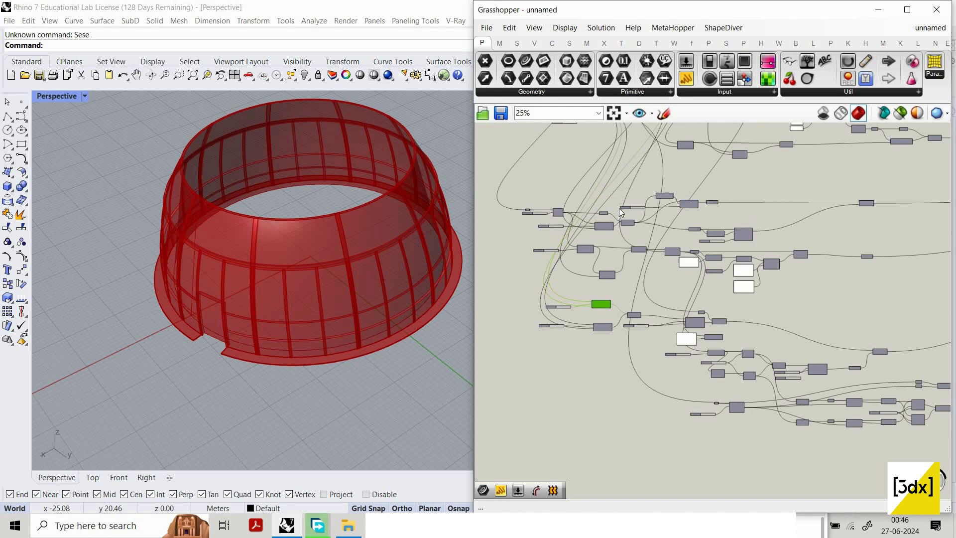
scroll(622, 204, up, 5)
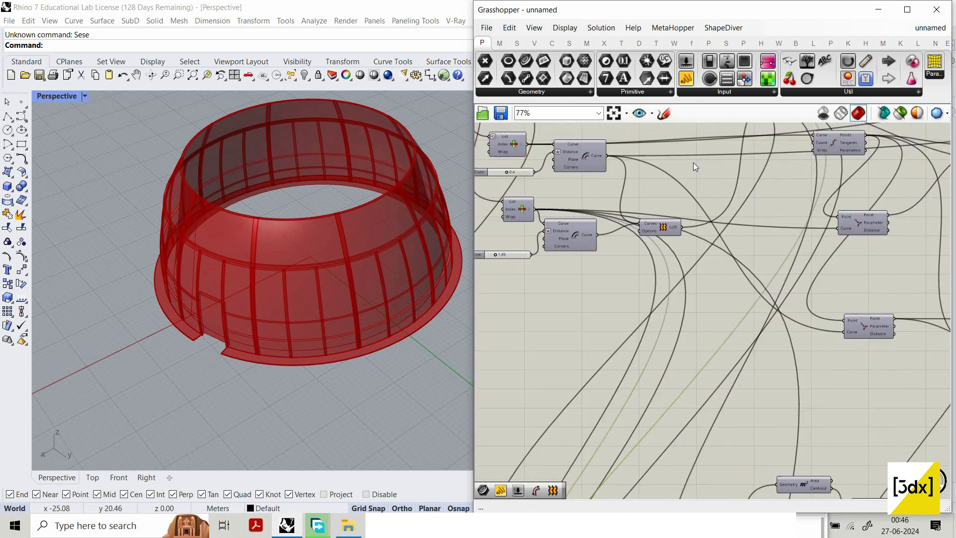
scroll(666, 167, down, 4)
scroll(657, 159, up, 6)
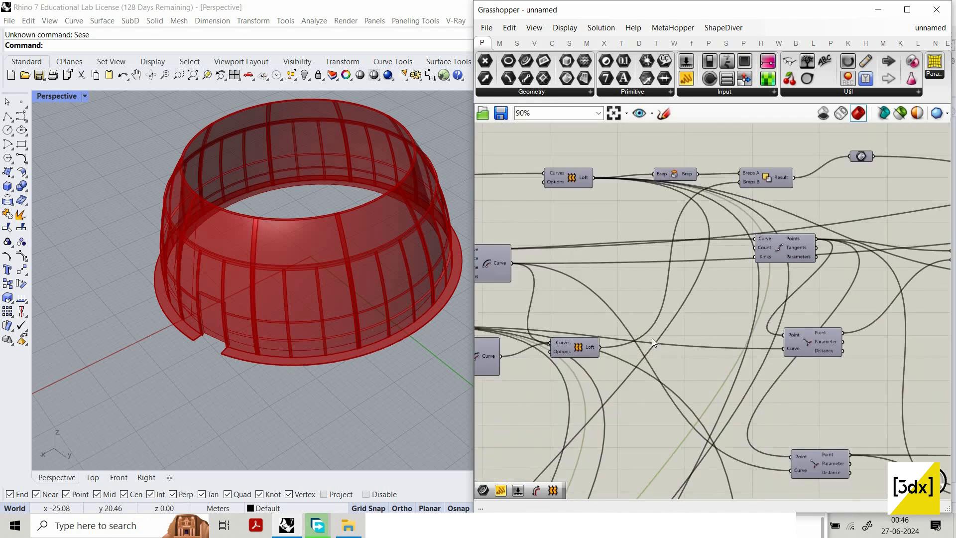
scroll(604, 273, down, 4)
scroll(626, 157, up, 5)
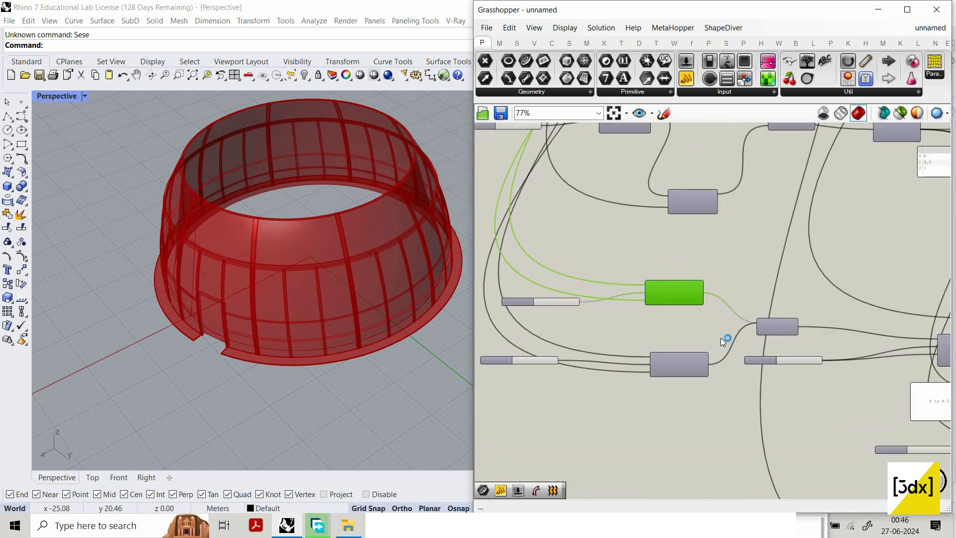
scroll(721, 338, up, 5)
scroll(741, 299, down, 3)
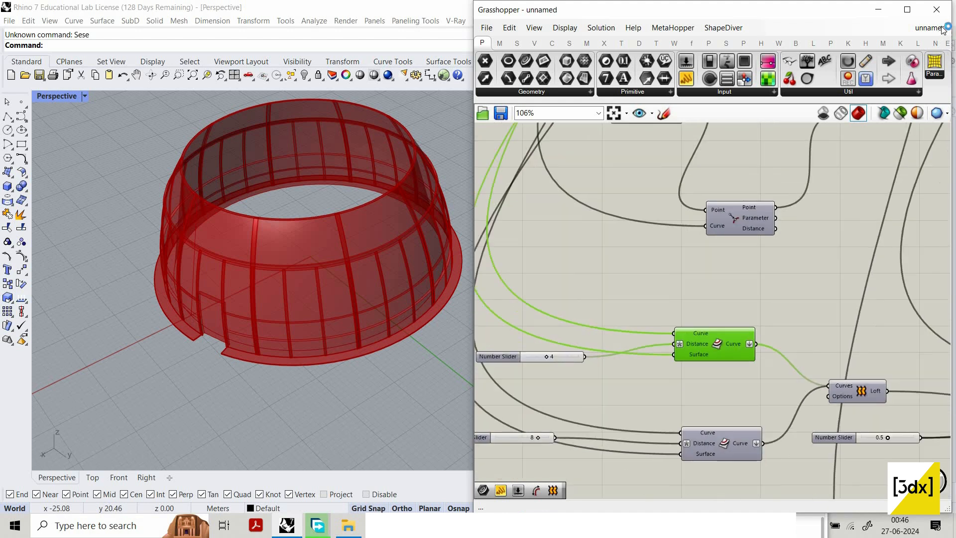
click(888, 149)
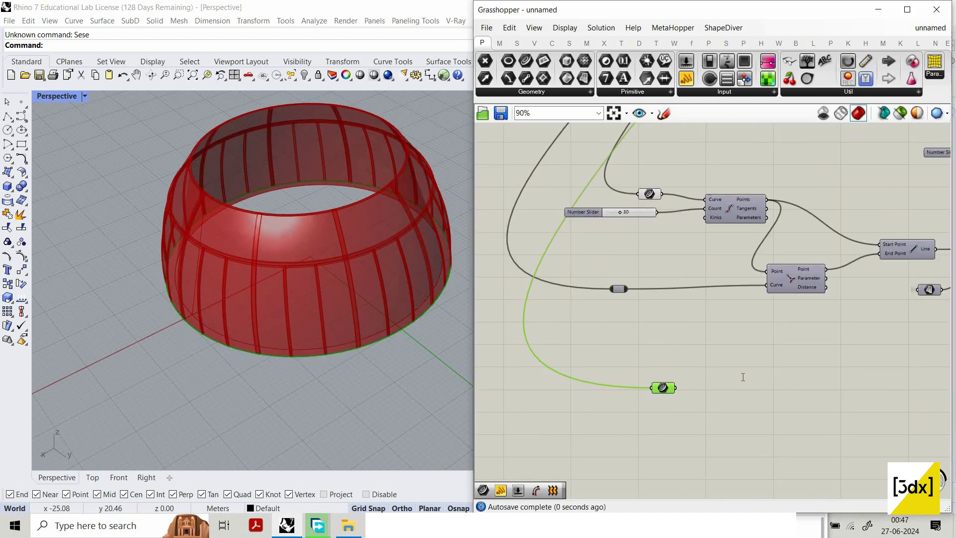
Step: Add an Offset on Srf component beside the lowest Curve parameter and connect that parameter to its Curve input
double_click(742, 377)
text(cr)
click(720, 386)
double_click(720, 386)
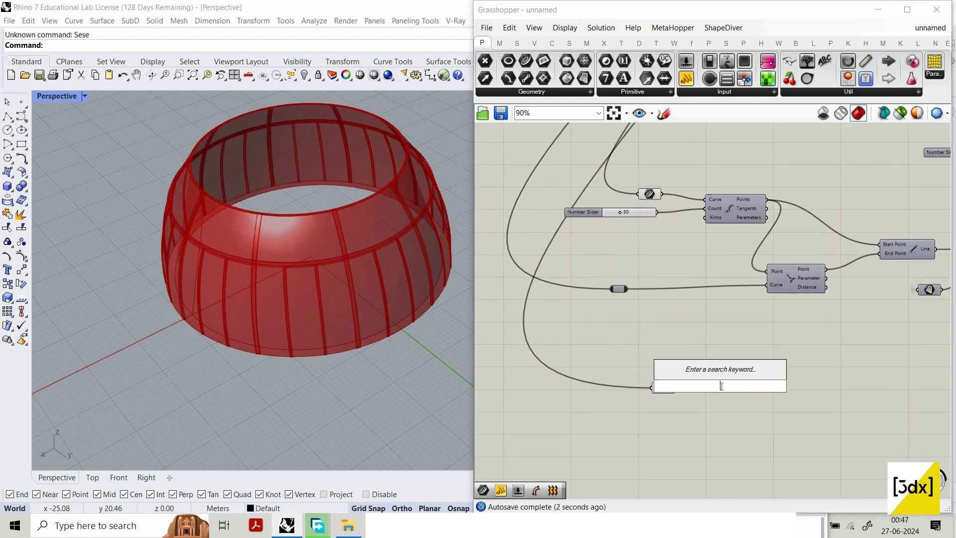
text(off)
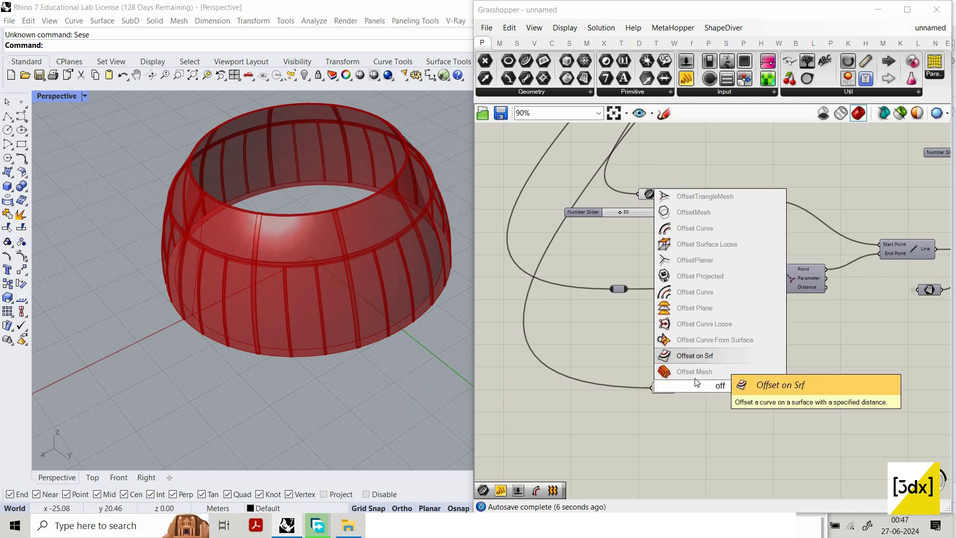
click(716, 356)
scroll(653, 392, up, 3)
click(712, 382)
drag(663, 394, 705, 381)
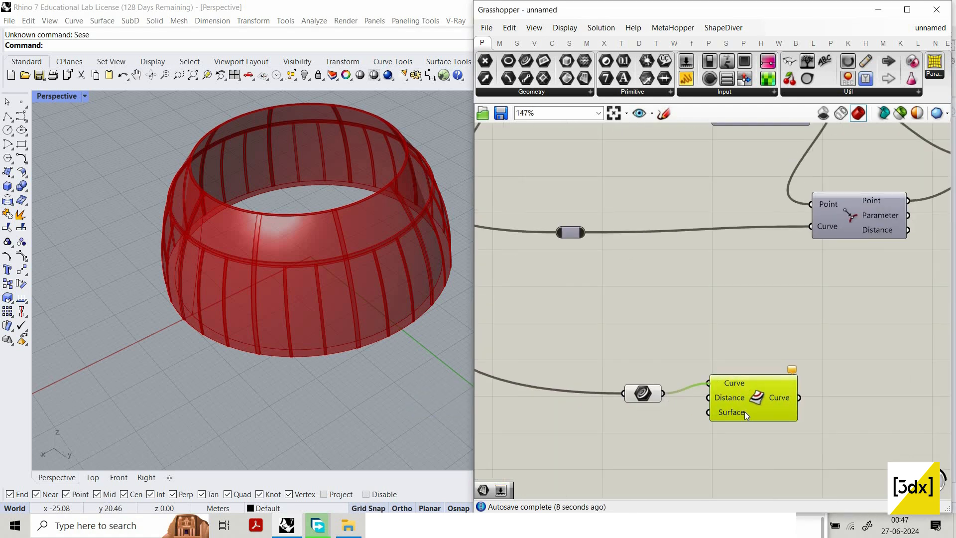
Step: Connect the Surface parameter below the 0.79 slider to the new Offset on Srf's Surface input
drag(718, 422, 656, 193)
scroll(736, 401, down, 5)
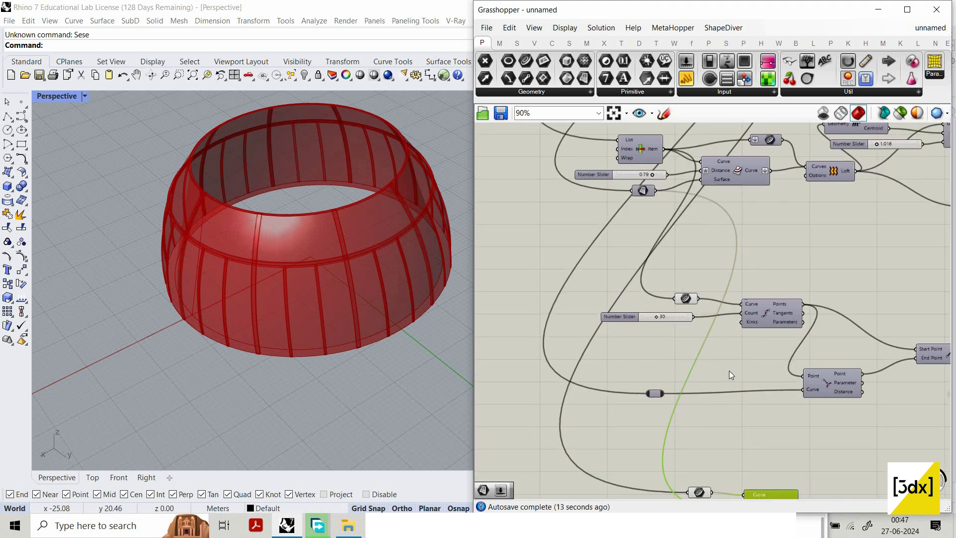
Step: Flatten the lowest Curve parameter that feeds the new Offset on Srf component
scroll(729, 370, up, 2)
scroll(748, 355, up, 4)
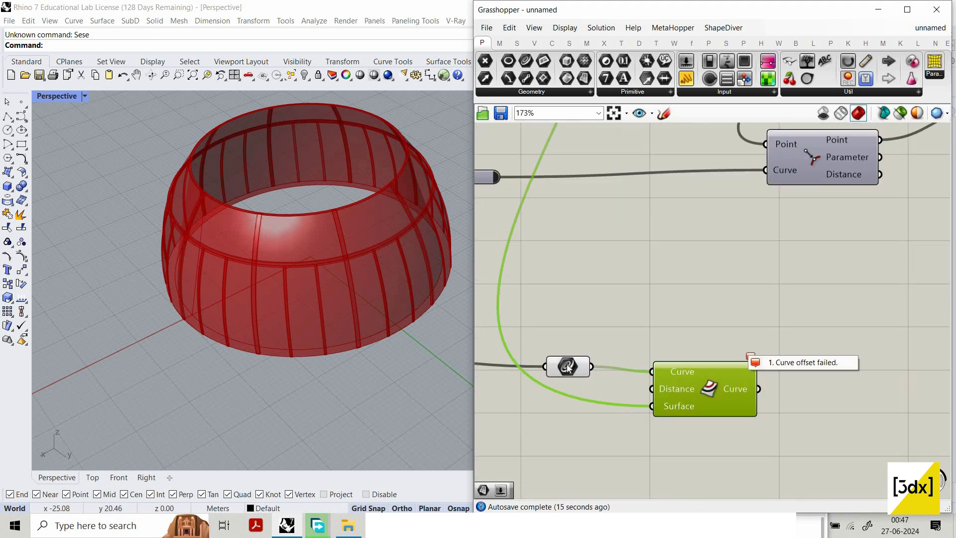
right_click(581, 368)
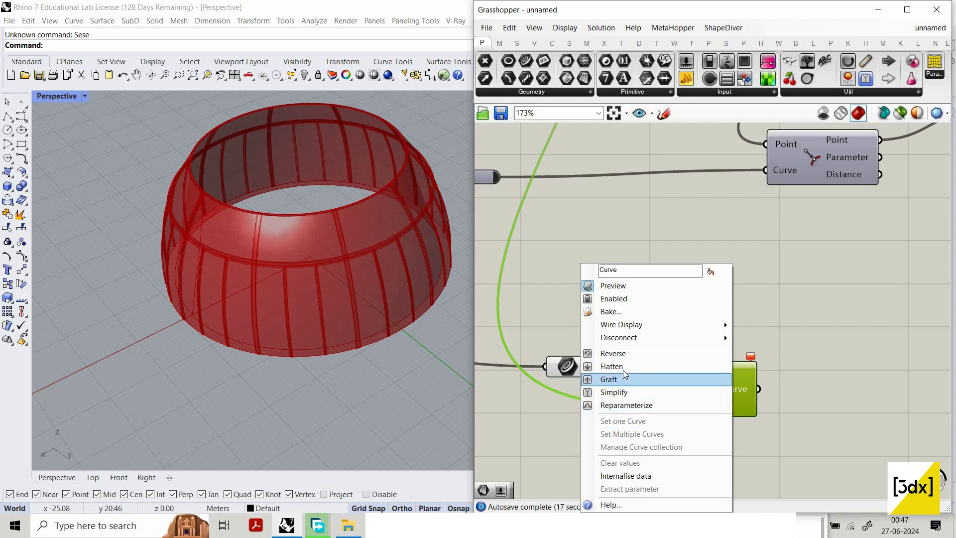
click(611, 366)
scroll(606, 160, down, 4)
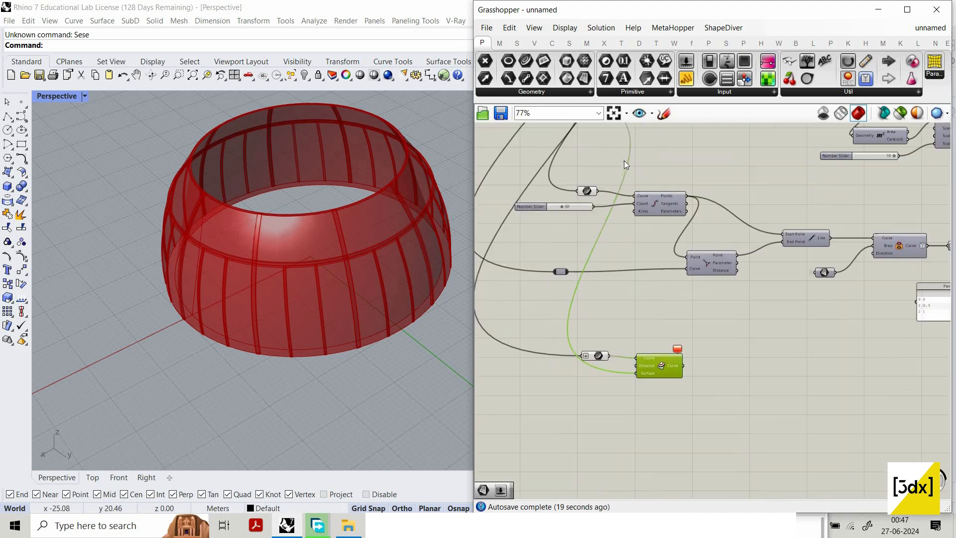
Step: Flatten the Surface parameter below the 0.79 slider and check the error message on the new Offset on Srf
scroll(550, 160, up, 2)
right_click(532, 167)
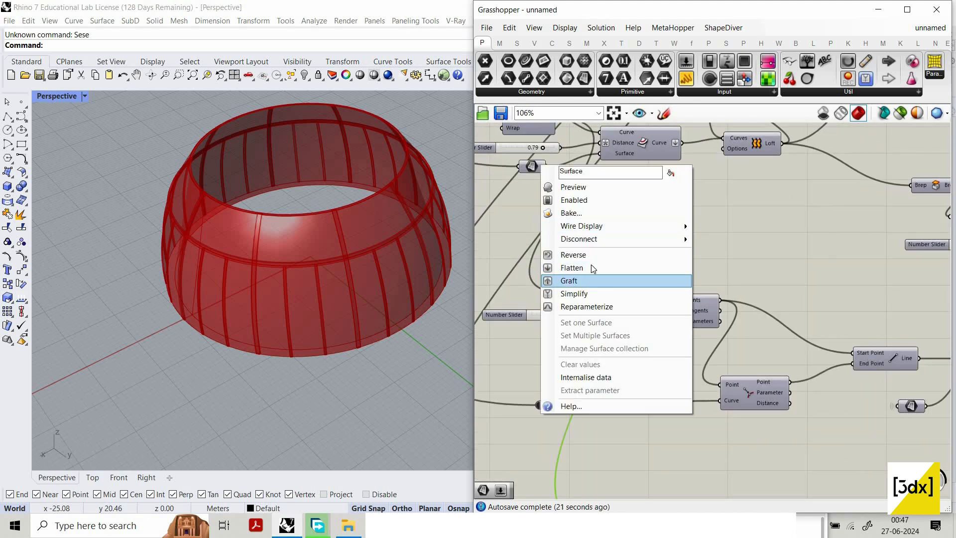
click(590, 269)
scroll(617, 383, down, 5)
scroll(637, 381, up, 8)
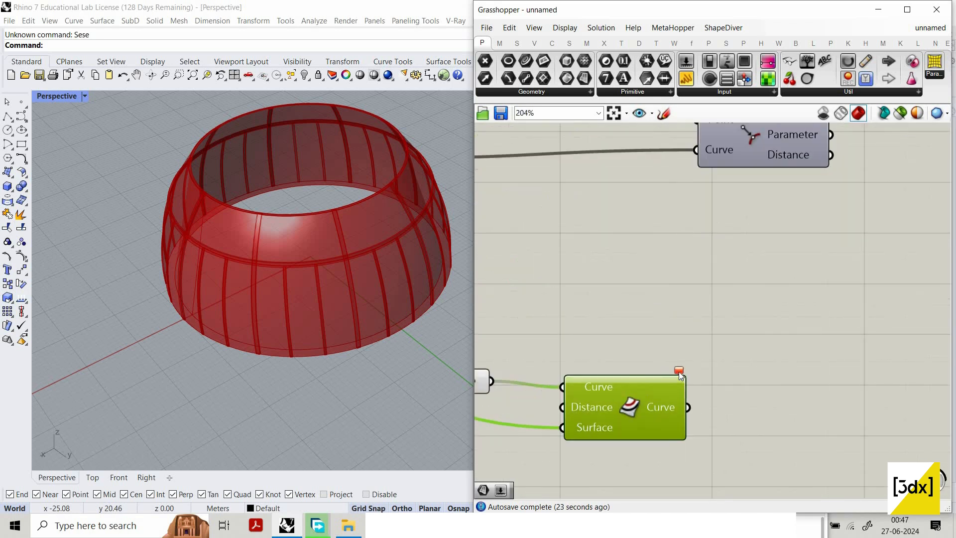
mouse_move(688, 366)
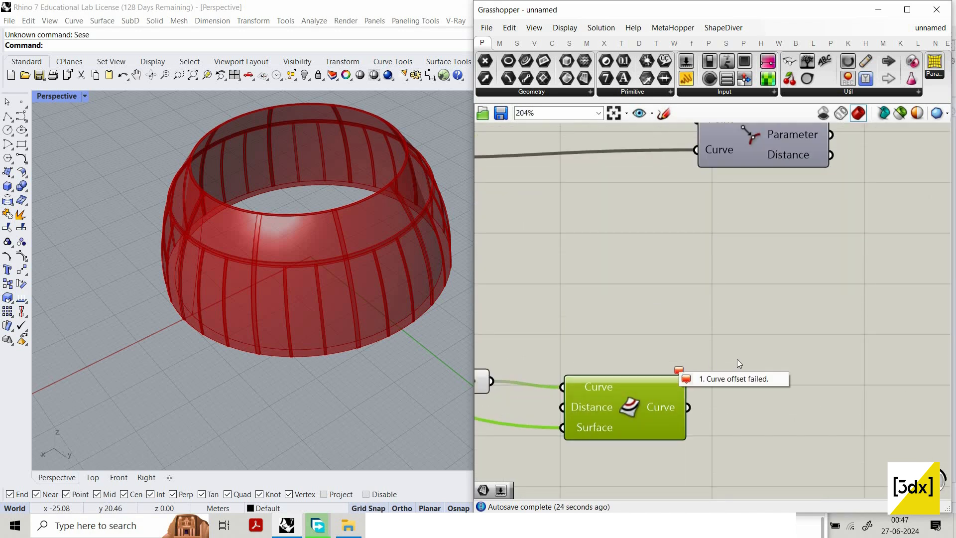
click(784, 365)
Step: Replace the lowest Curve parameter and its Offset on Srf with a fresh Offset on Srf component in the same area
scroll(791, 365, down, 4)
scroll(562, 396, up, 3)
double_click(560, 396)
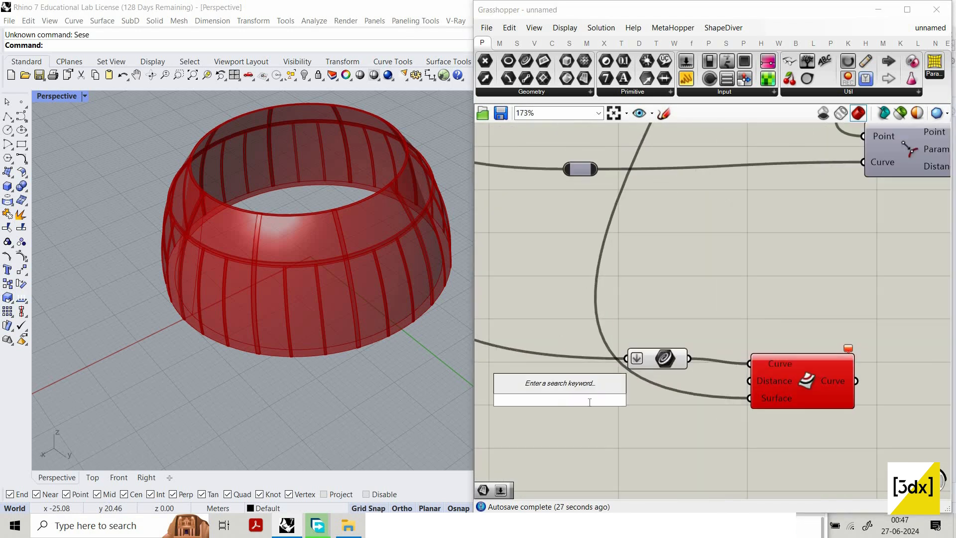
double_click(589, 401)
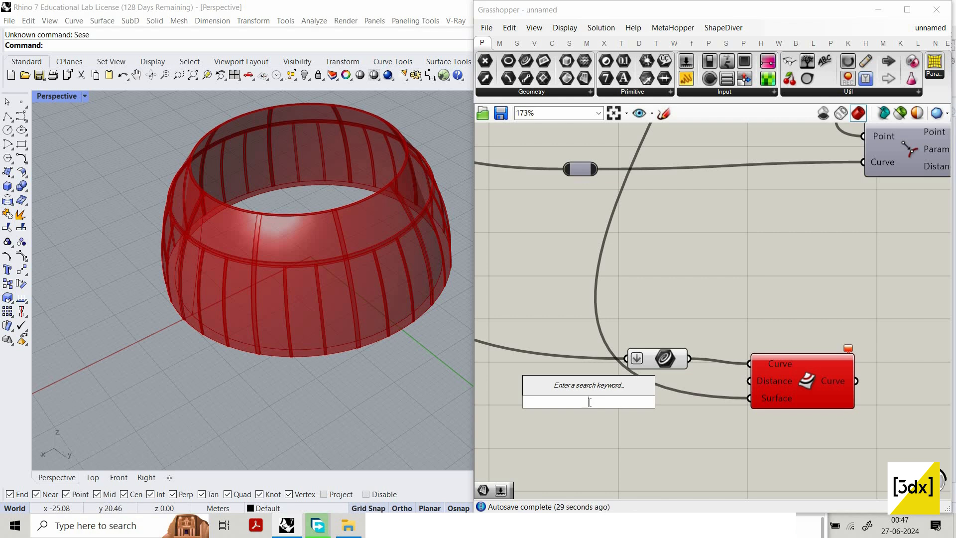
scroll(590, 401, down, 4)
text(offs)
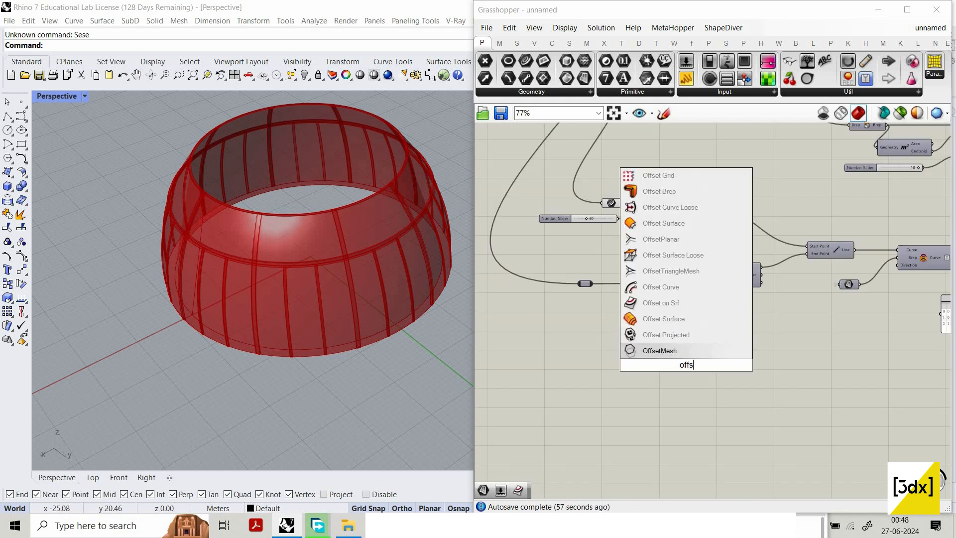
text(et crv)
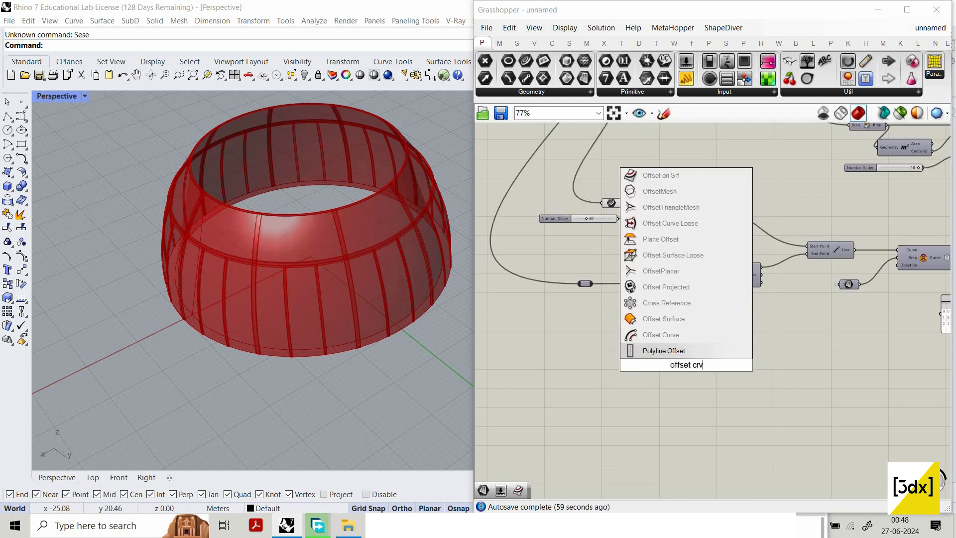
text( on s)
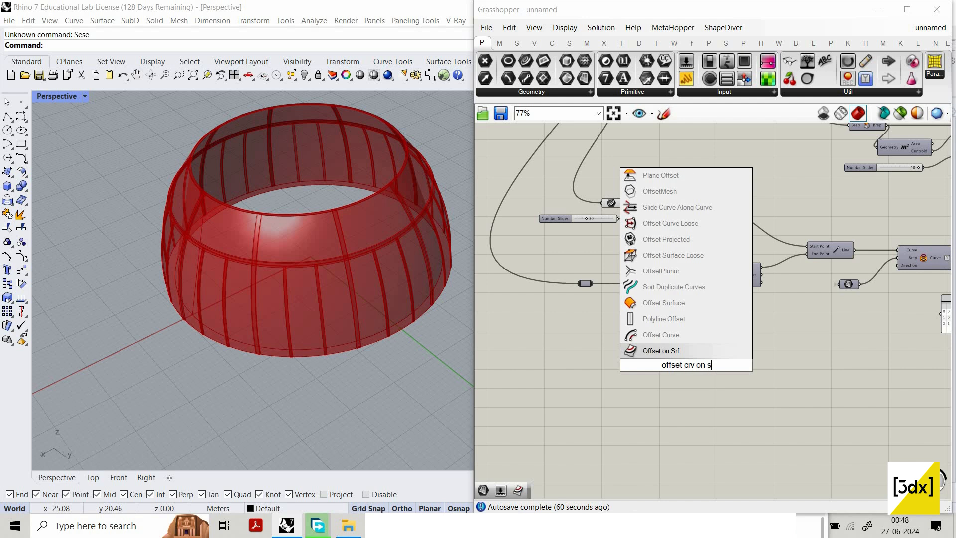
text(urface)
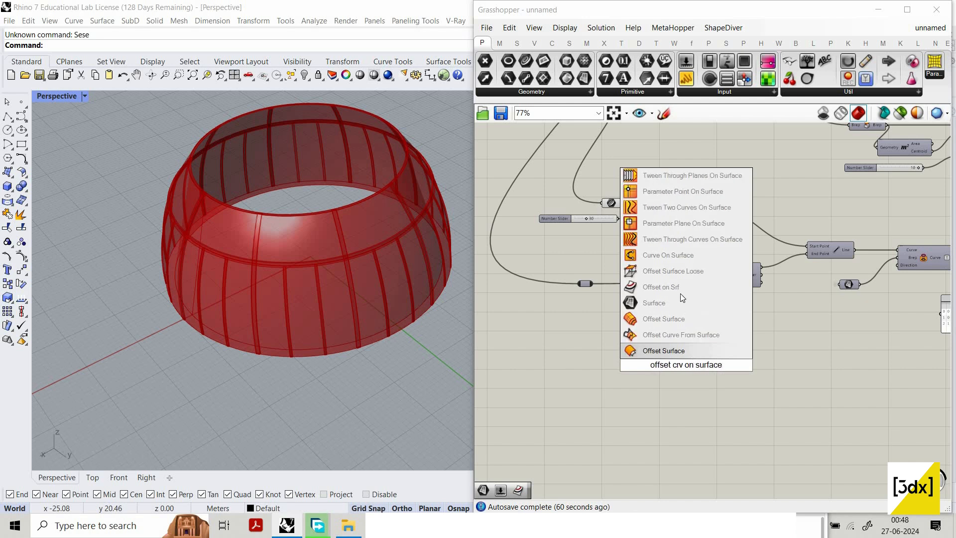
key(Return)
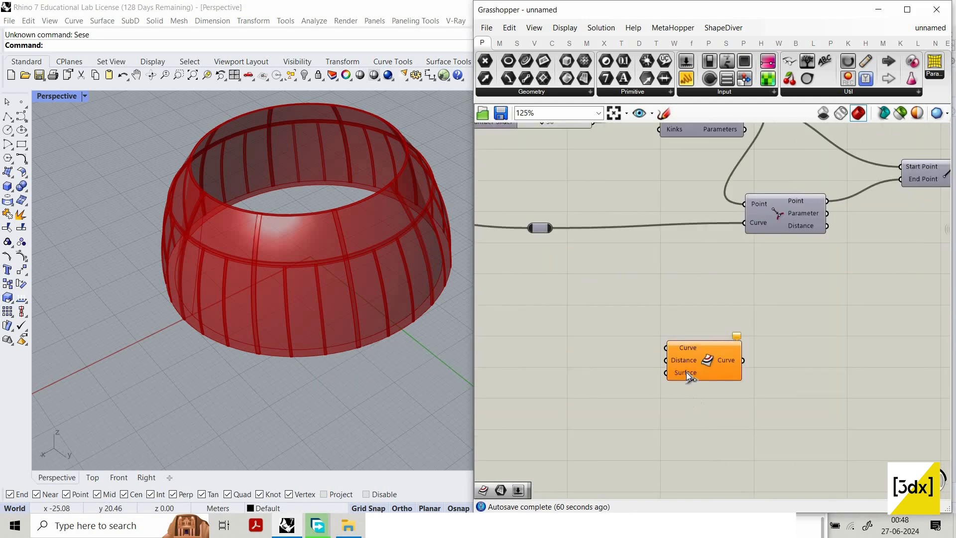
Step: Connect the upstream base curve directly to the fresh Offset on Srf's Curve input
scroll(686, 371, down, 6)
scroll(664, 375, up, 5)
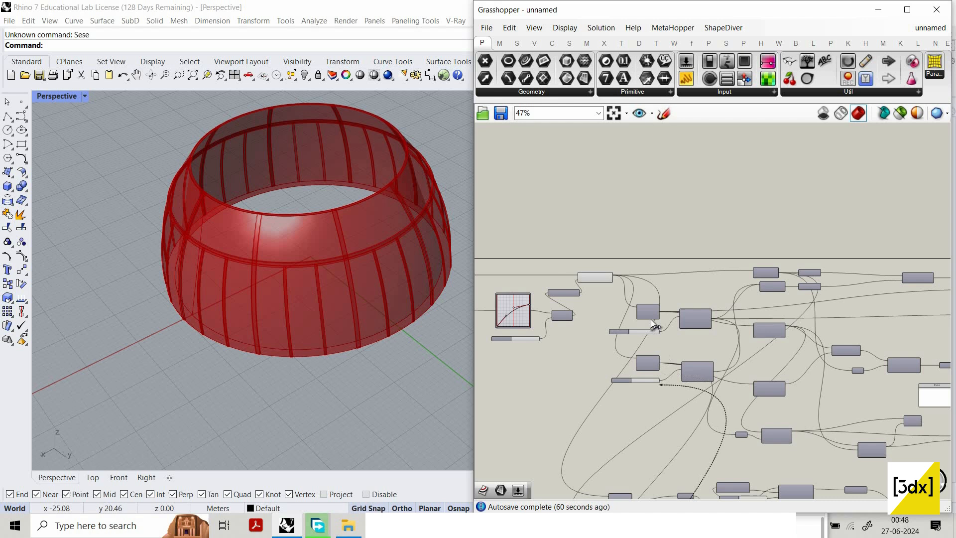
scroll(652, 378, up, 5)
scroll(648, 398, down, 8)
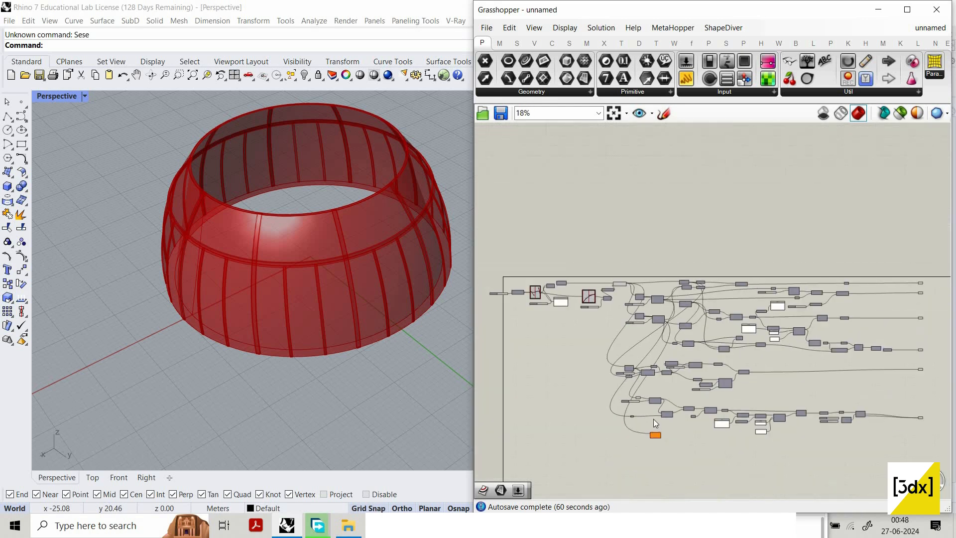
scroll(652, 418, up, 7)
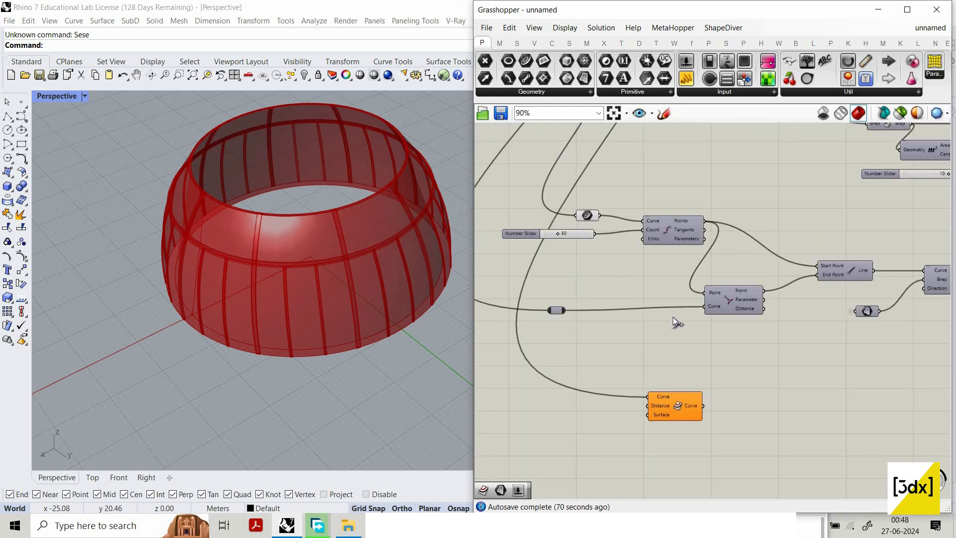
Step: Connect the upstream surface to the fresh Offset on Srf's Surface input and check the component's error message
scroll(675, 315, down, 5)
scroll(692, 293, up, 4)
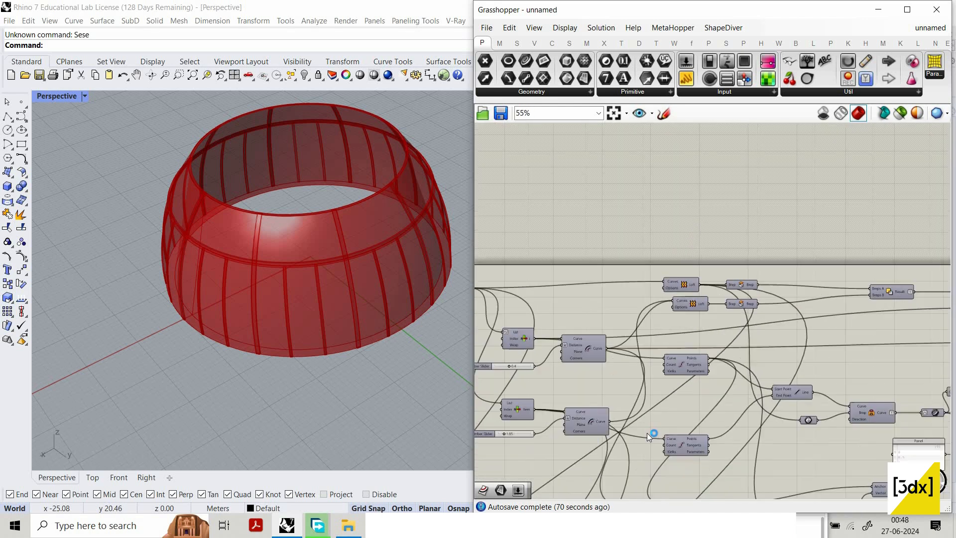
scroll(647, 432, down, 3)
scroll(700, 362, up, 8)
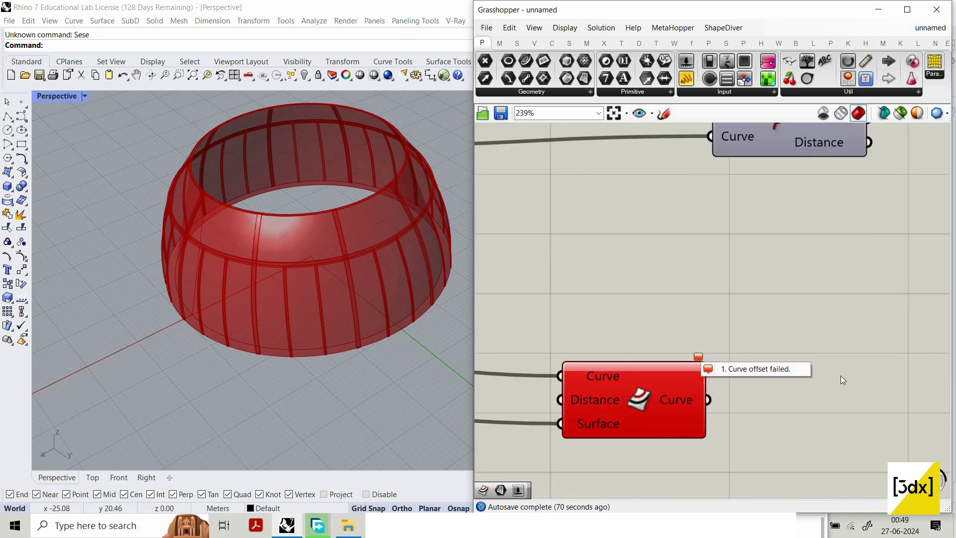
Step: Add a number slider with value 4 and connect it to the Distance input of the failing curve-on-surface offset component
right_drag(583, 400, 675, 382)
scroll(674, 382, up, 3)
right_click(674, 382)
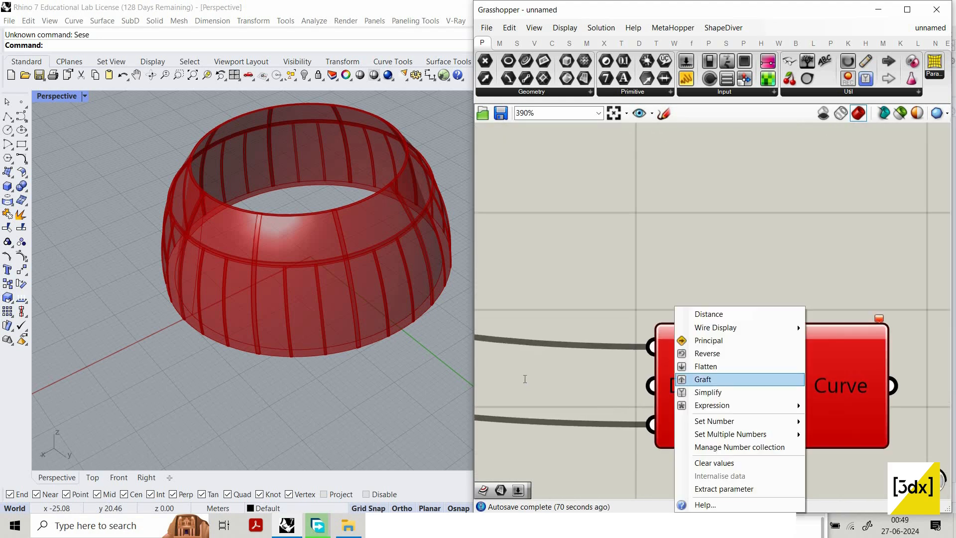
click(525, 379)
double_click(524, 379)
text(4)
key(Return)
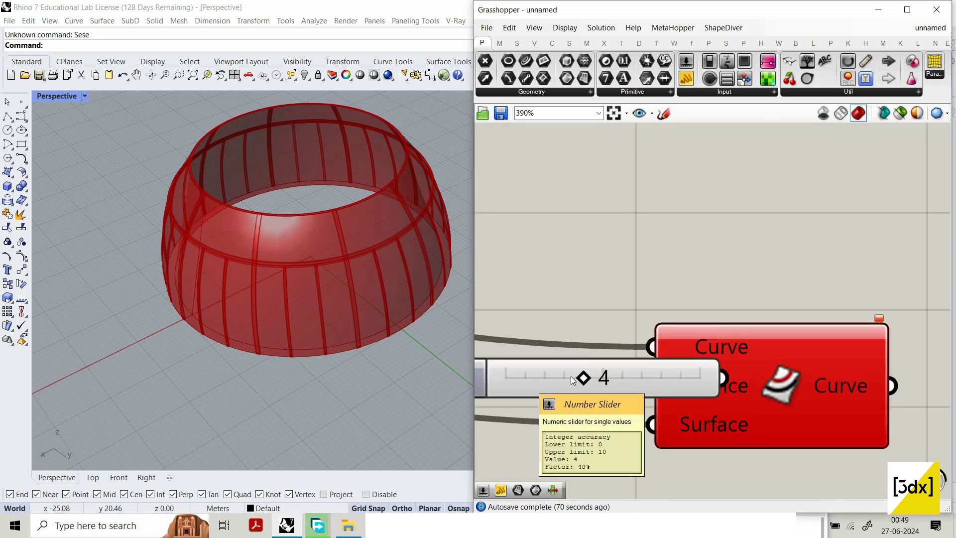
scroll(573, 404, down, 4)
scroll(640, 343, up, 4)
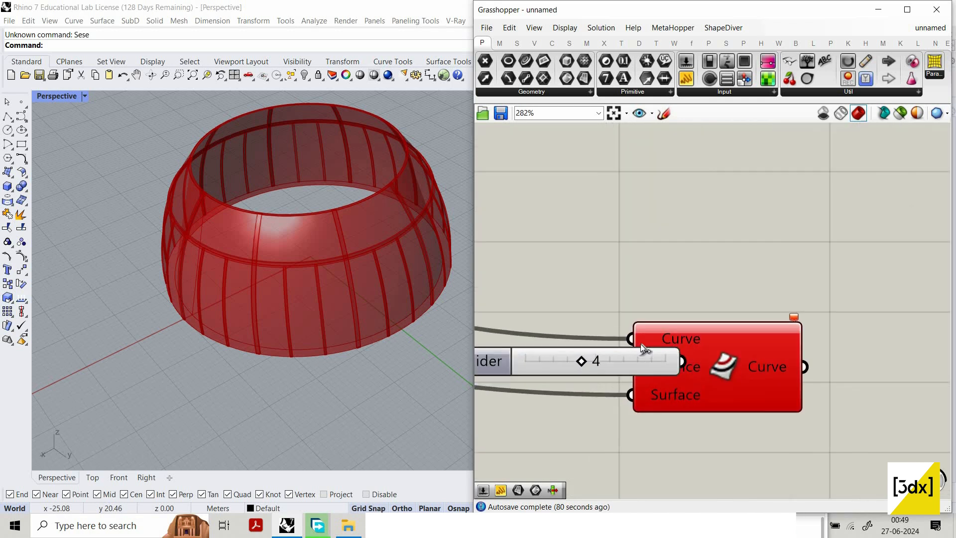
drag(544, 366, 355, 390)
drag(534, 374, 670, 356)
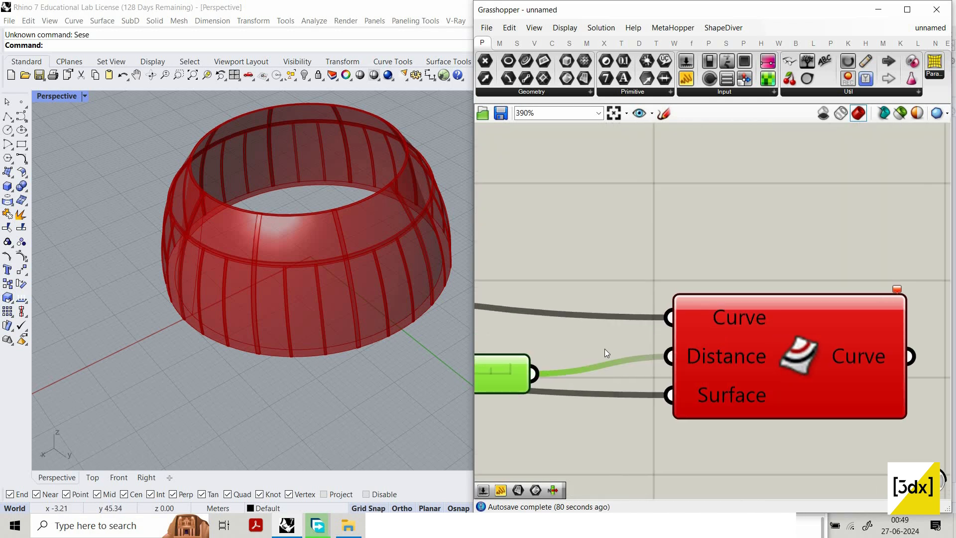
Step: Apply the expression -x to the Distance input of the curve-on-surface offset
right_drag(744, 385, 622, 386)
right_click(623, 386)
mouse_move(647, 405)
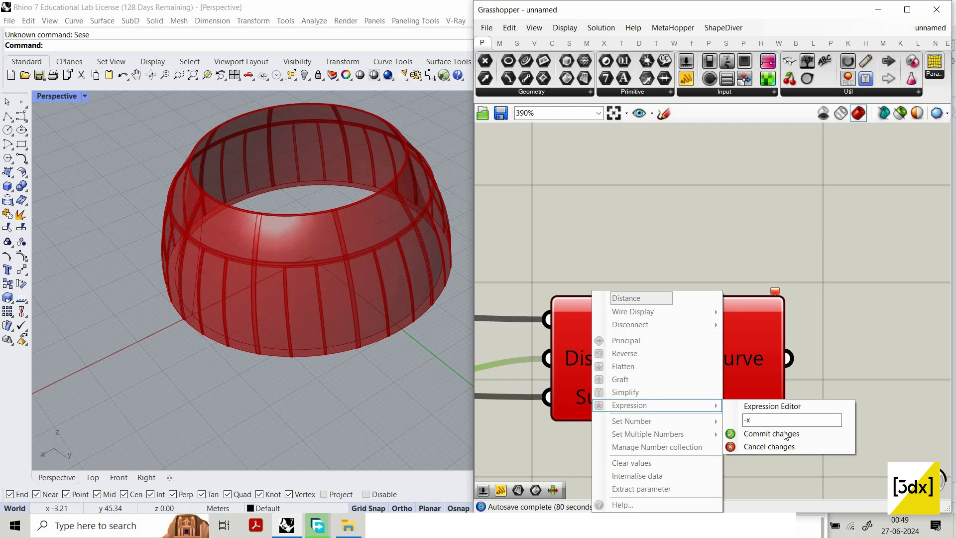
click(771, 433)
scroll(599, 345, down, 5)
scroll(650, 368, up, 2)
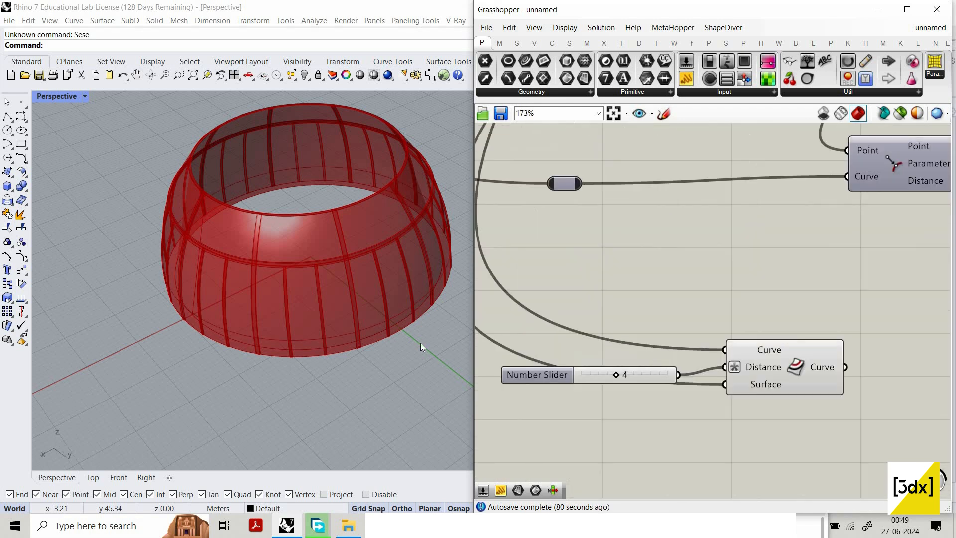
Step: Raise the distance slider in line with its input and inspect the offset curve near the dome's base in the model
drag(537, 374, 536, 362)
click(691, 299)
click(797, 368)
scroll(358, 297, up, 8)
mouse_move(359, 297)
right_down()
mouse_move(334, 280)
mouse_move(318, 348)
mouse_move(349, 299)
right_up()
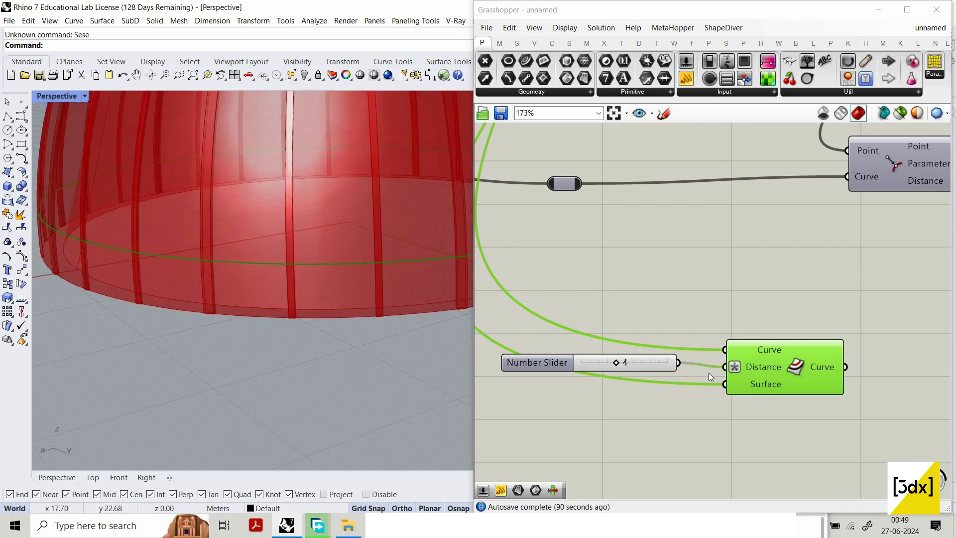
right_drag(268, 281, 300, 289)
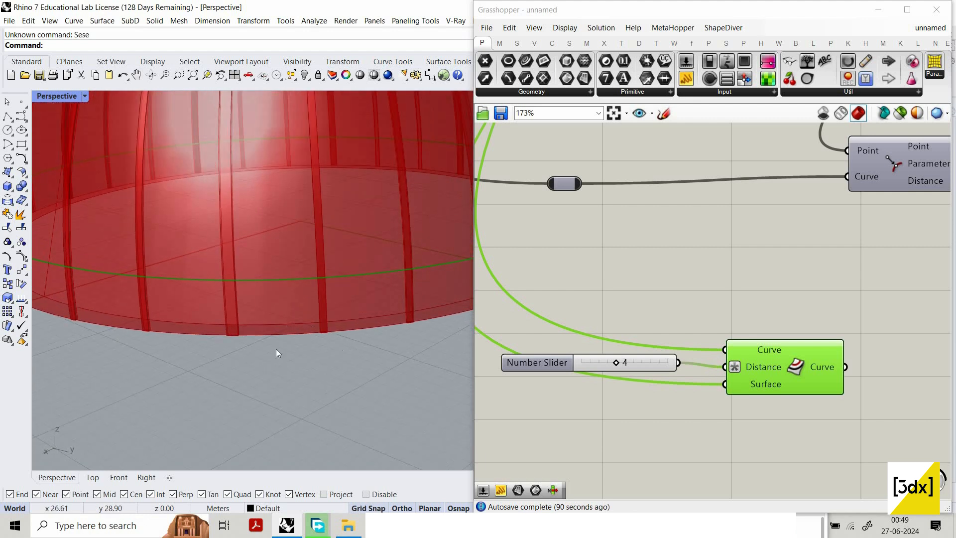
mouse_move(746, 383)
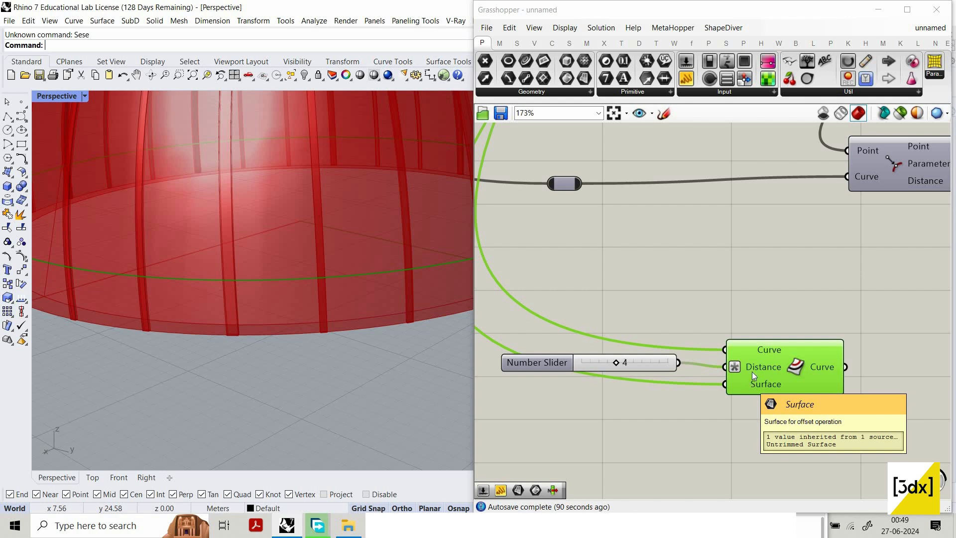
Step: Duplicate the curve-on-surface offset component together with its distance slider below the original
scroll(729, 329, down, 2)
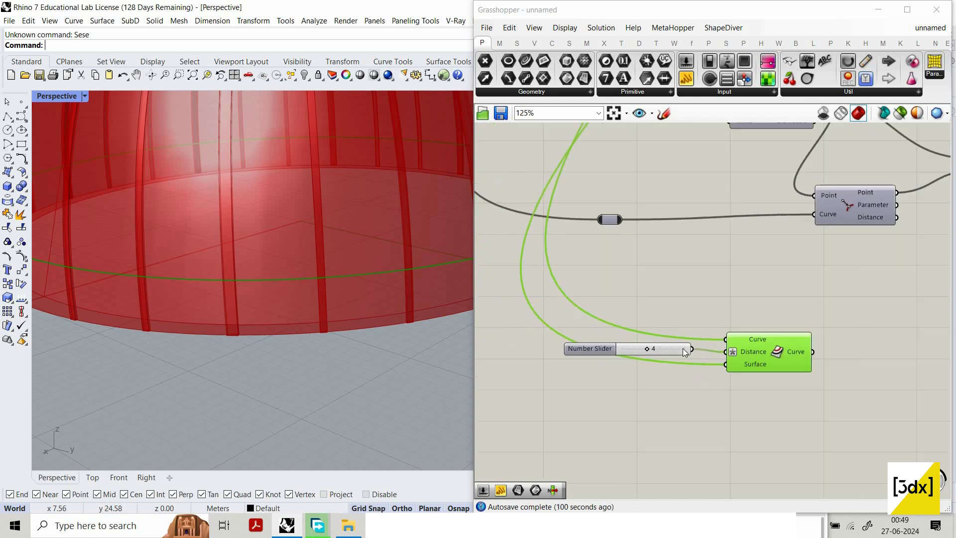
scroll(826, 400, up, 1)
drag(806, 418, 630, 325)
key(ctrl+c)
key(ctrl+v)
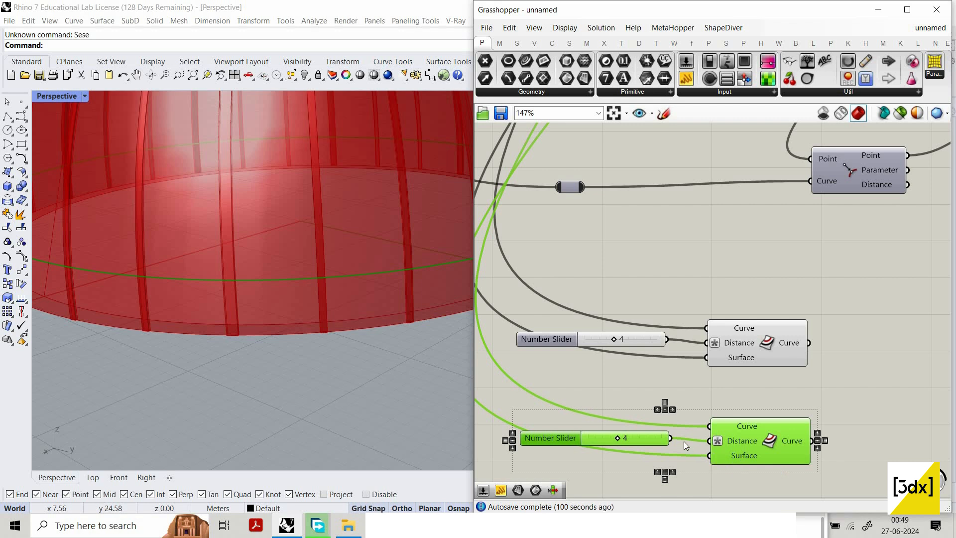
Step: Set the duplicated offset's distance slider to 8
scroll(715, 451, up, 2)
double_click(520, 426)
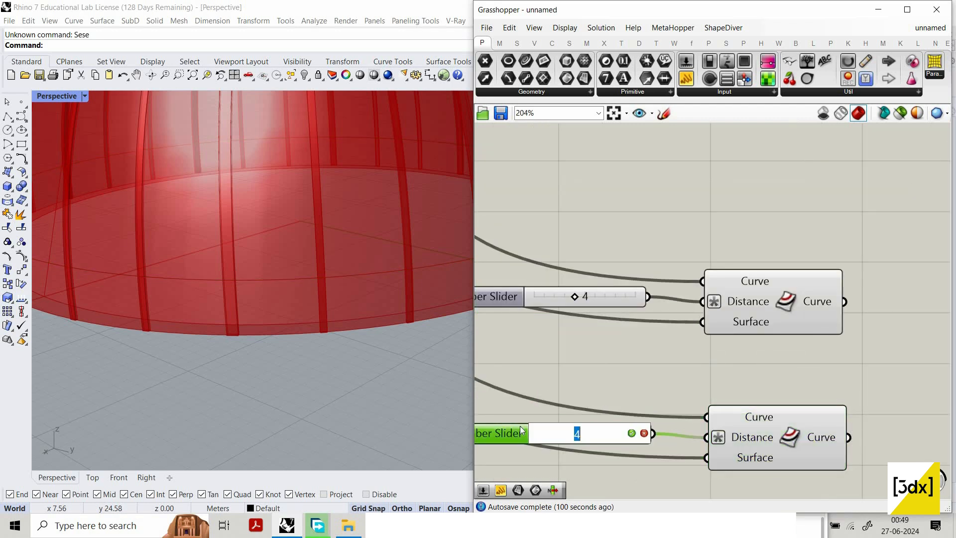
text(8)
key(Return)
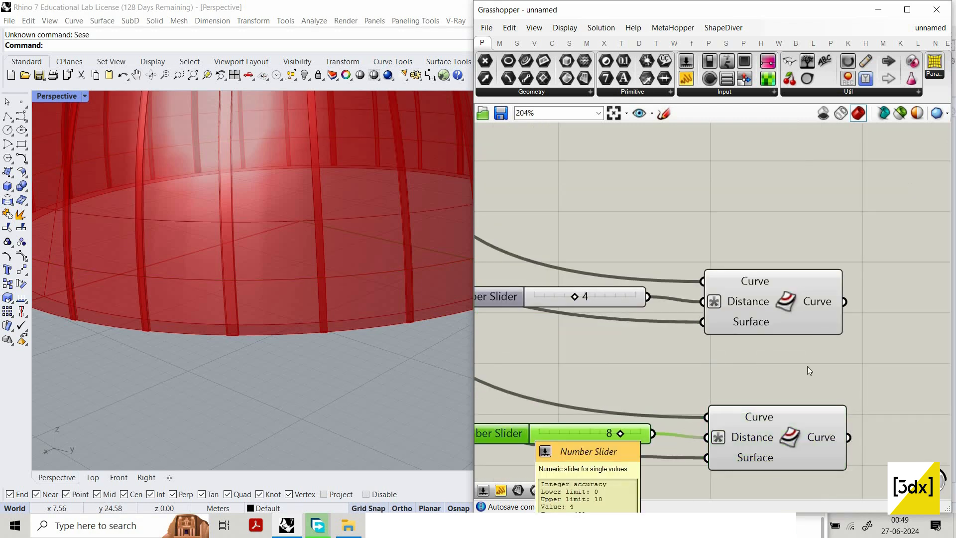
Step: Add a Loft component and feed both offset curves into its Curves input
scroll(697, 346, down, 5)
drag(870, 430, 645, 314)
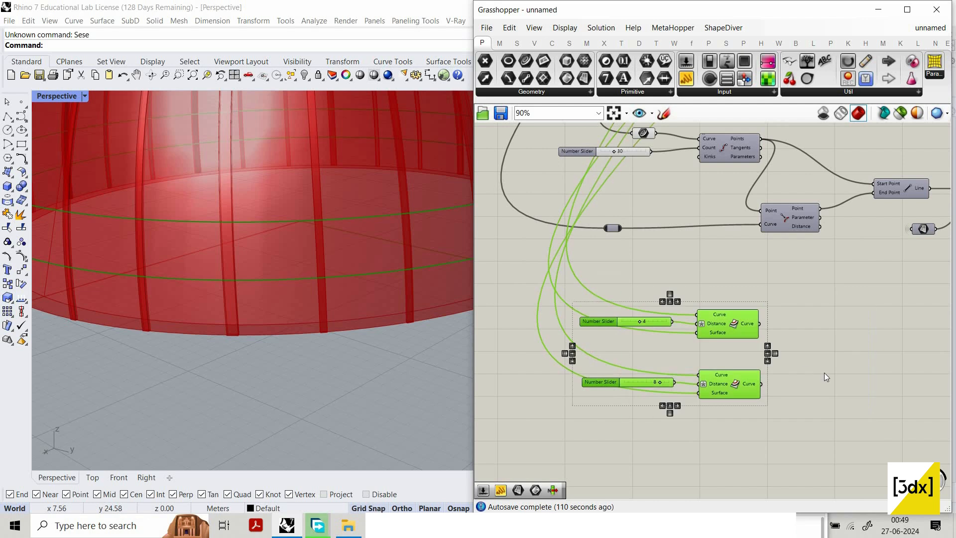
double_click(825, 372)
text(loft)
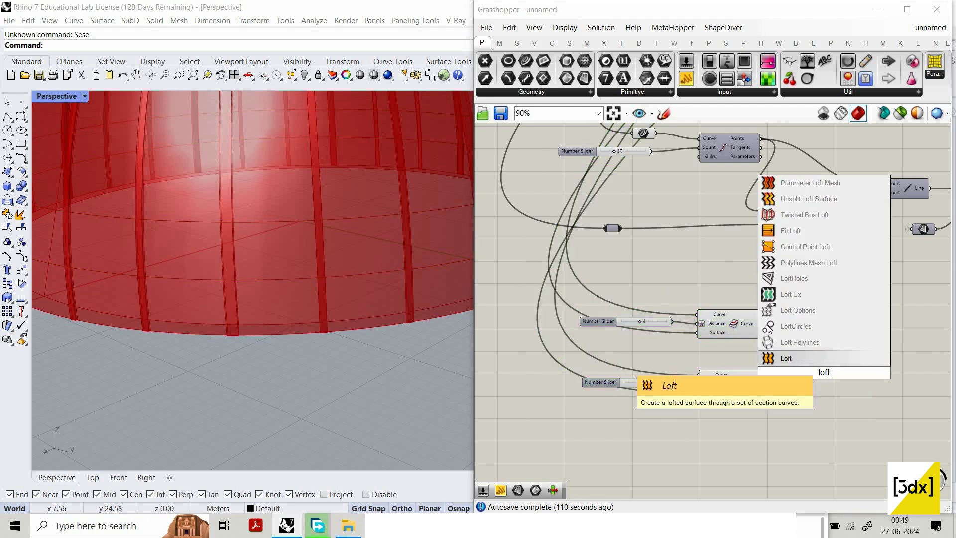
key(Return)
drag(759, 323, 799, 368)
click(761, 396)
Step: Try to align the two sliders and the two offset components along their right edges
drag(742, 288, 650, 406)
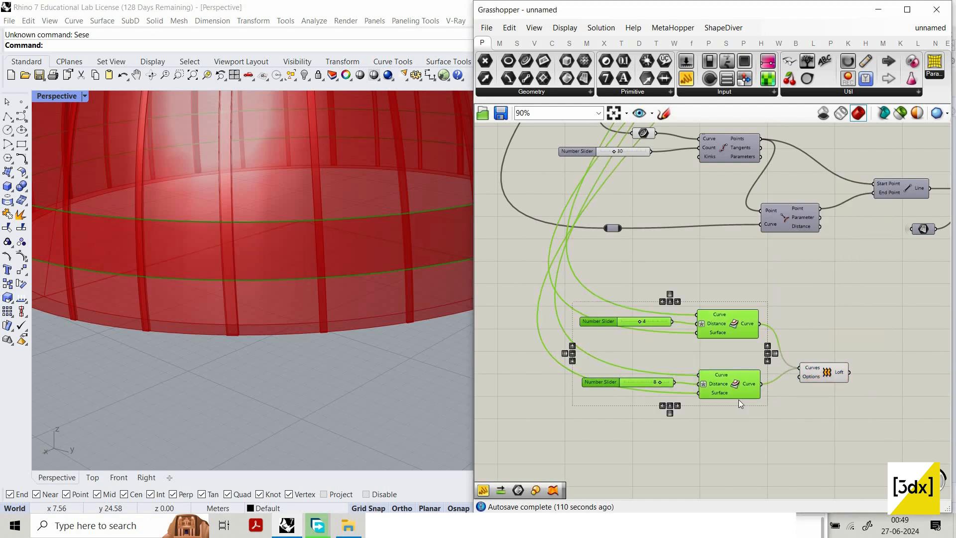
click(677, 406)
click(812, 396)
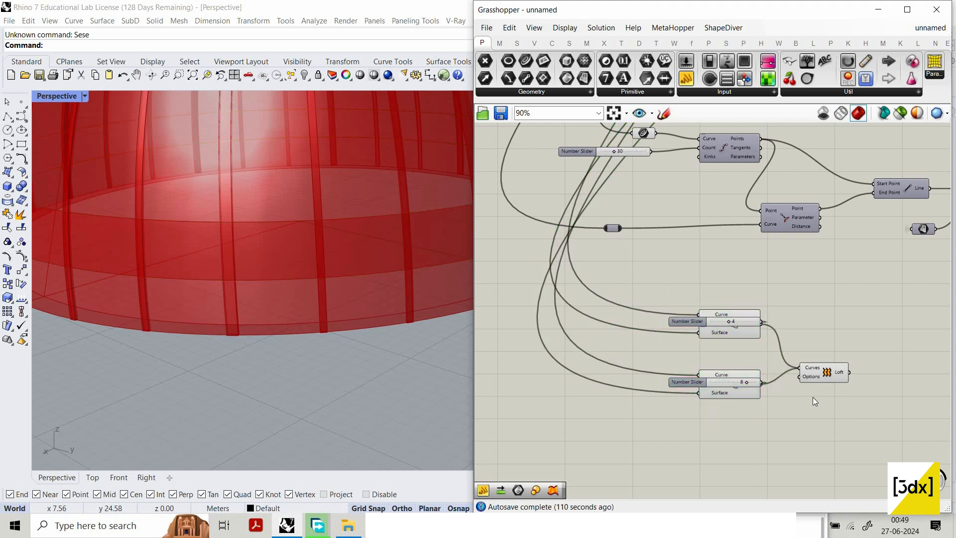
key(ctrl+z)
Step: Place Loft level between the two offsets, add the Offset Surface component that supports both sides, and connect Loft to its Surface input
drag(820, 373, 823, 348)
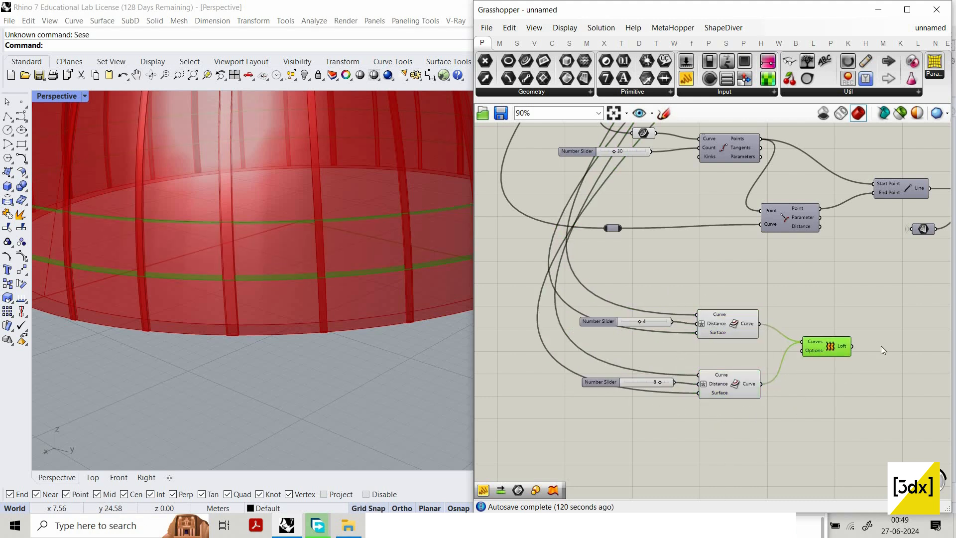
scroll(781, 351, down, 2)
right_drag(781, 351, 618, 344)
double_click(780, 350)
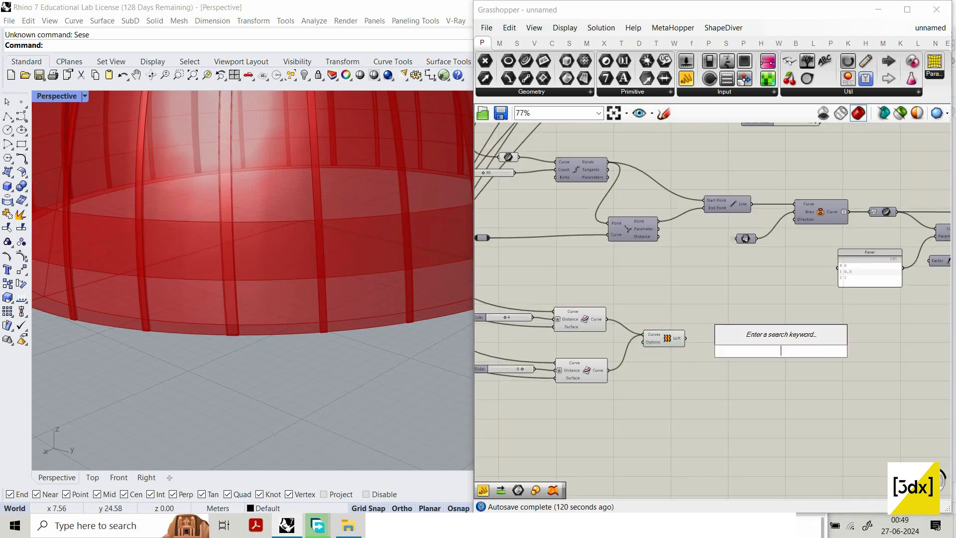
text(offset s)
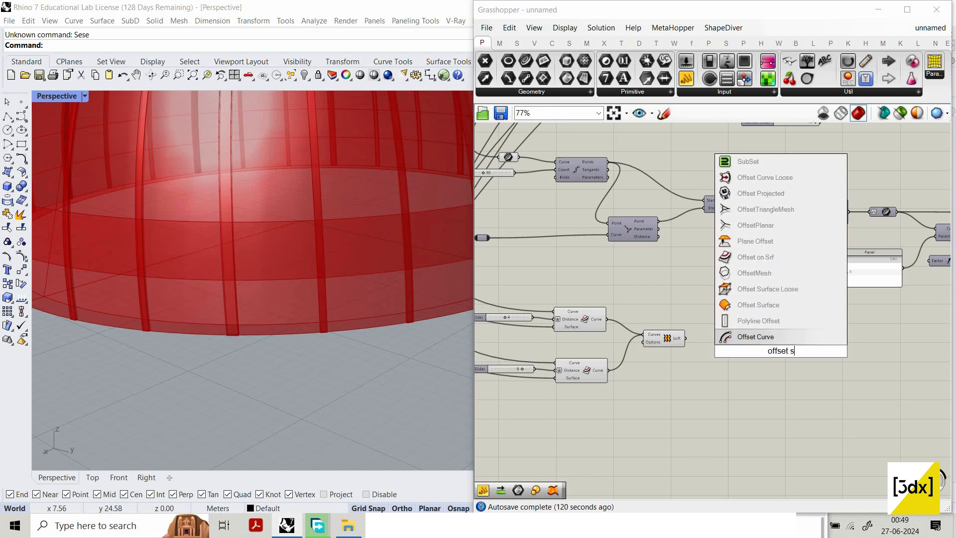
text(r)
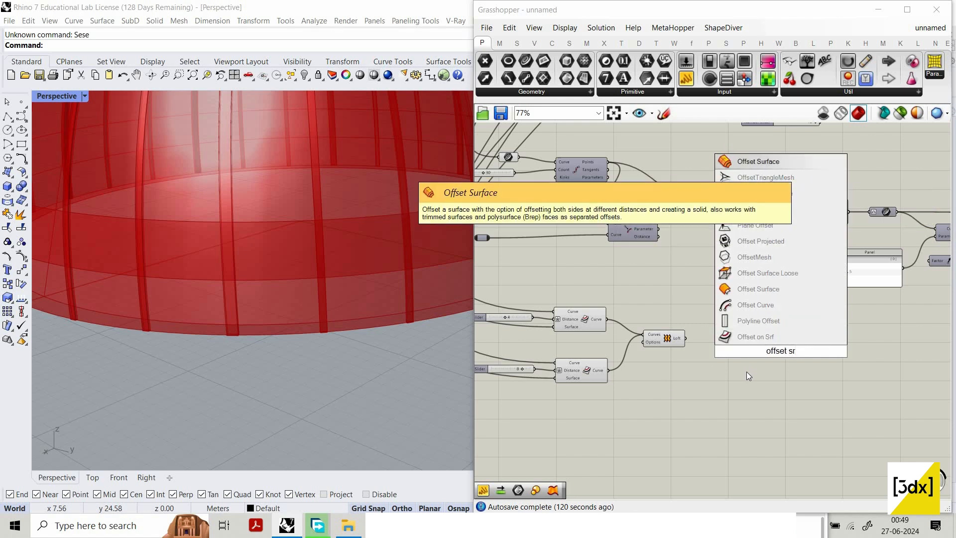
click(801, 166)
scroll(649, 318, up, 3)
drag(649, 318, 790, 327)
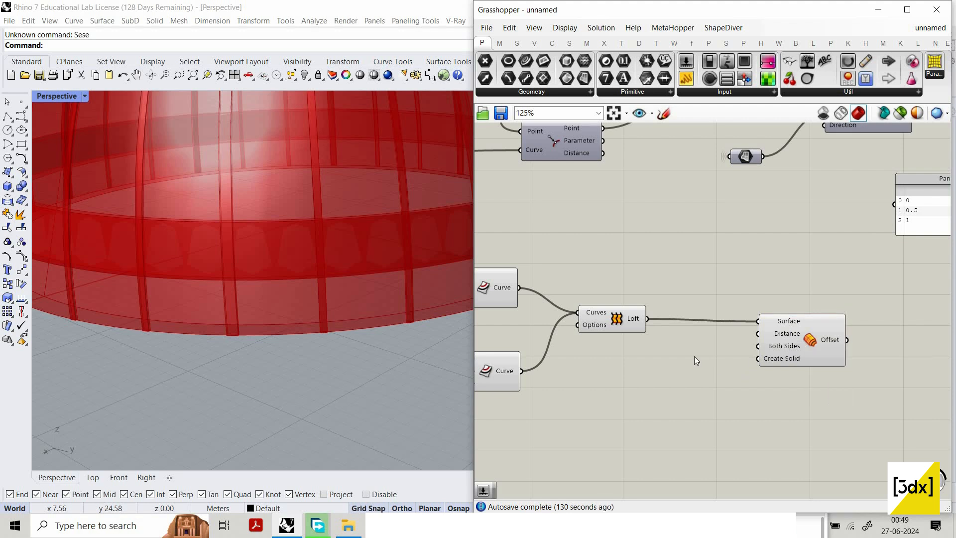
Step: Add a number slider with value 0.5 below the Loft component
scroll(605, 357, up, 2)
double_click(604, 352)
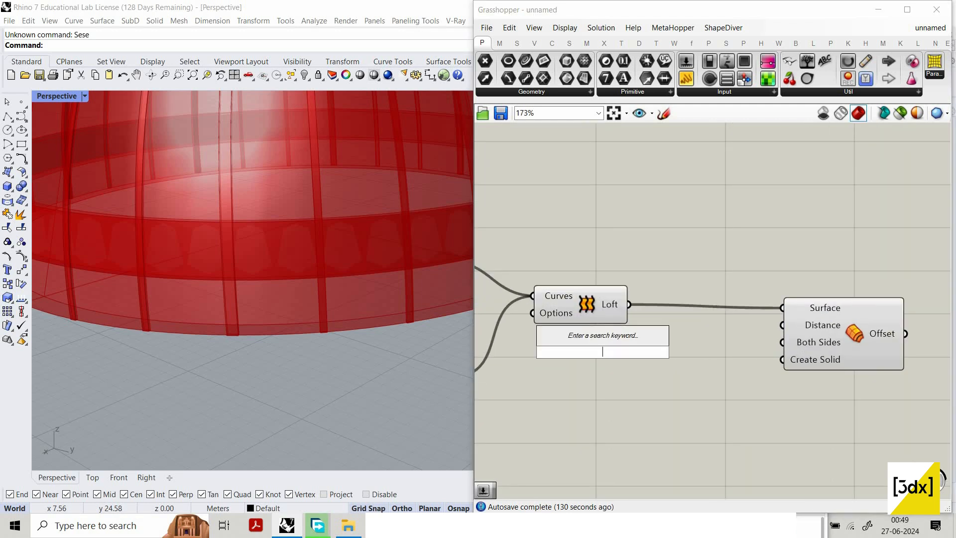
text(0.5)
key(Return)
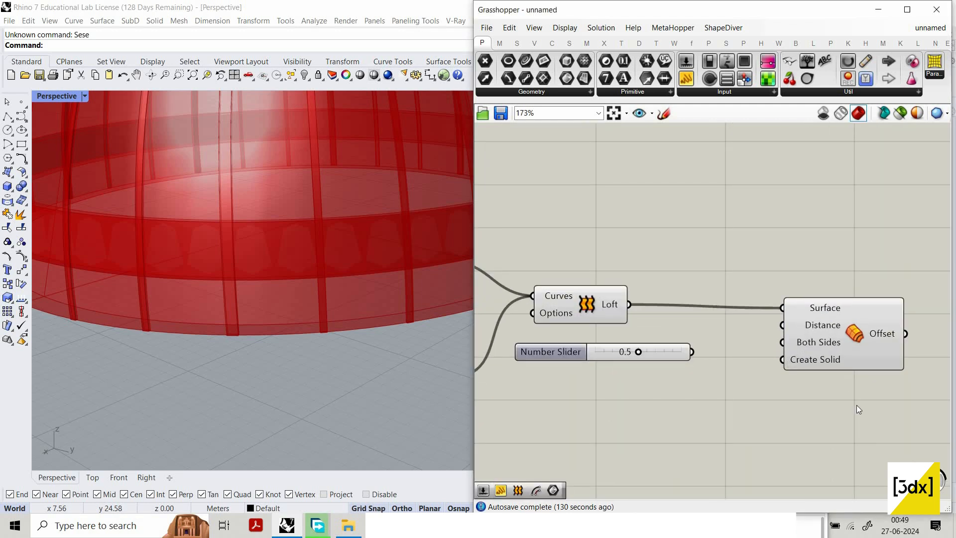
Step: Apply the expression -x to the Distance input of Offset Surface
right_click(811, 326)
mouse_move(847, 404)
click(751, 420)
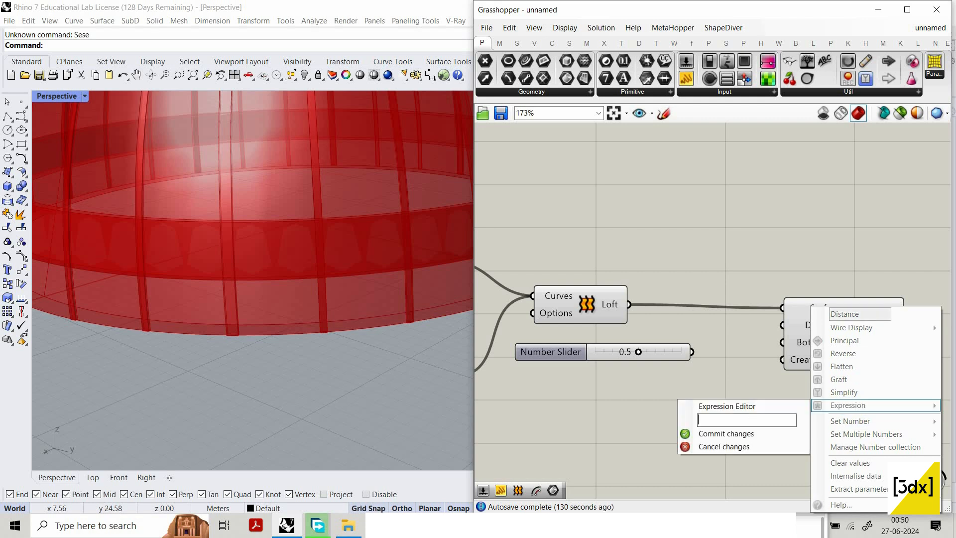
text(+)
text(-)
key(BackSpace)
key(BackSpace)
text(-x)
click(751, 433)
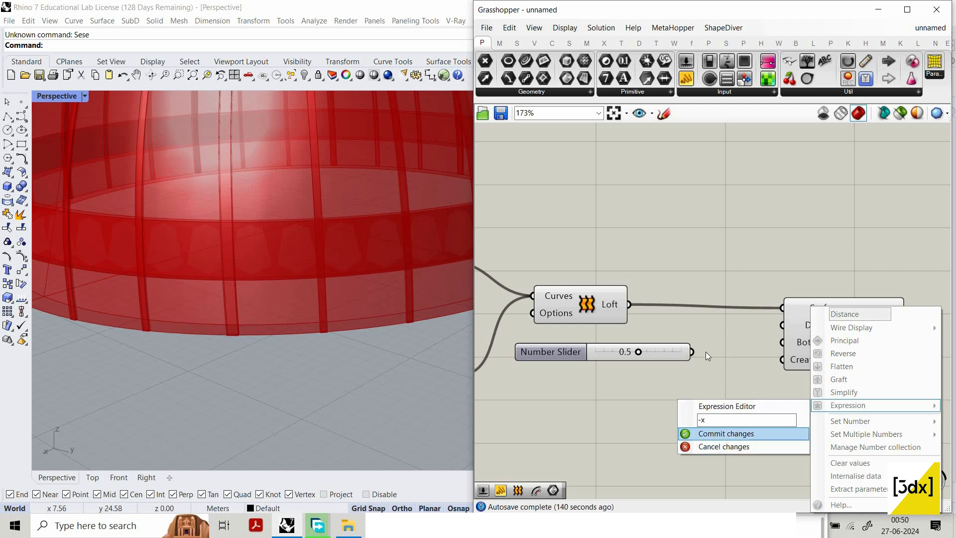
Step: Connect the 0.5 slider to the Distance and Both Sides inputs of Offset Surface and turn off the Loft preview
drag(692, 352, 770, 325)
drag(695, 350, 814, 341)
drag(621, 241, 588, 402)
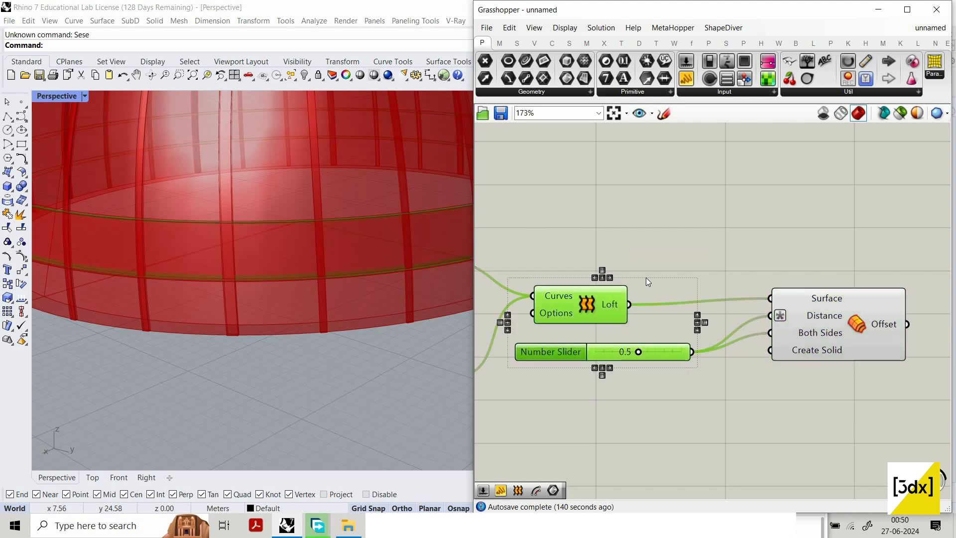
middle_click(629, 241)
click(629, 241)
scroll(663, 351, down, 4)
scroll(785, 356, up, 3)
Step: Line up the Offset Surface component with the Loft output on the canvas
click(743, 332)
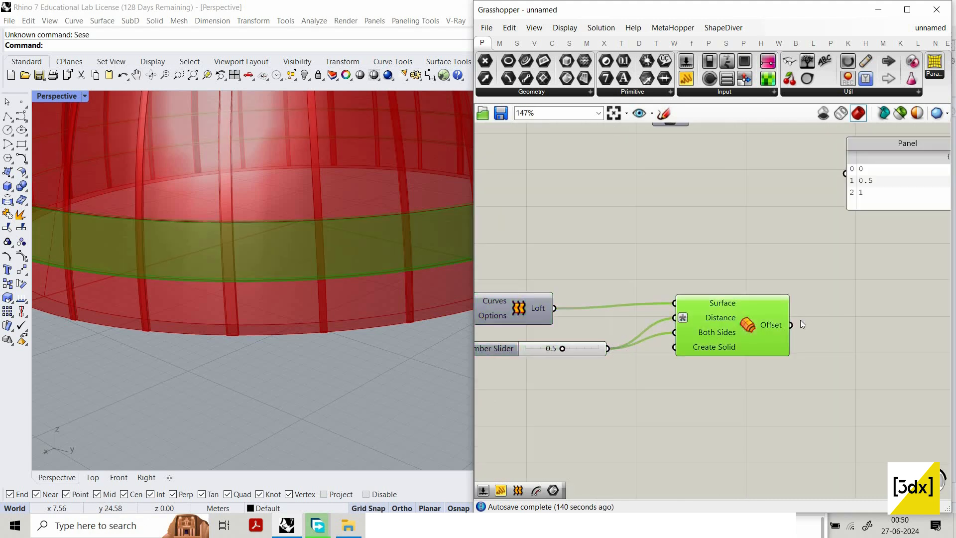
scroll(717, 301, down, 4)
click(712, 301)
scroll(708, 338, up, 2)
drag(710, 340, 711, 343)
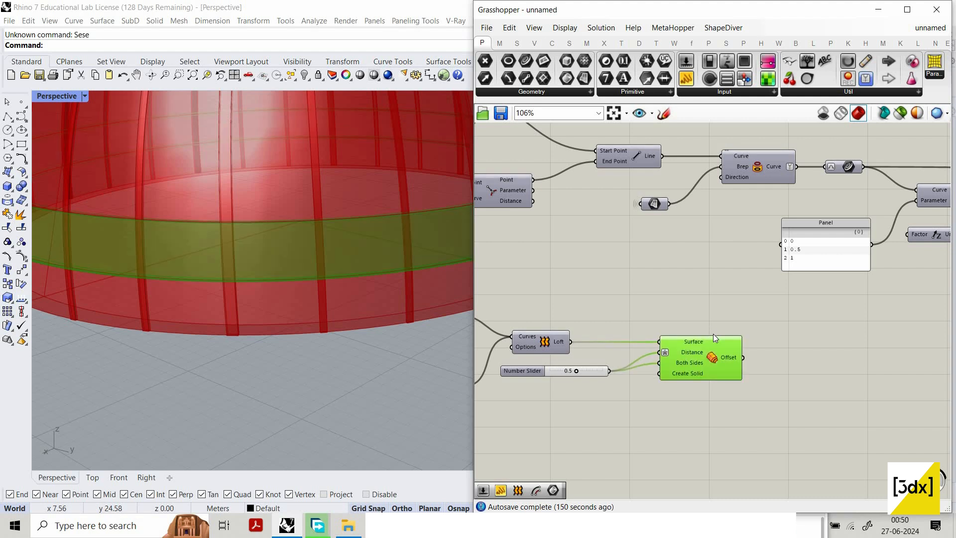
Step: Add a Brep parameter at the end of the definition and connect it to the uppermost existing Brep parameter
scroll(685, 366, down, 1)
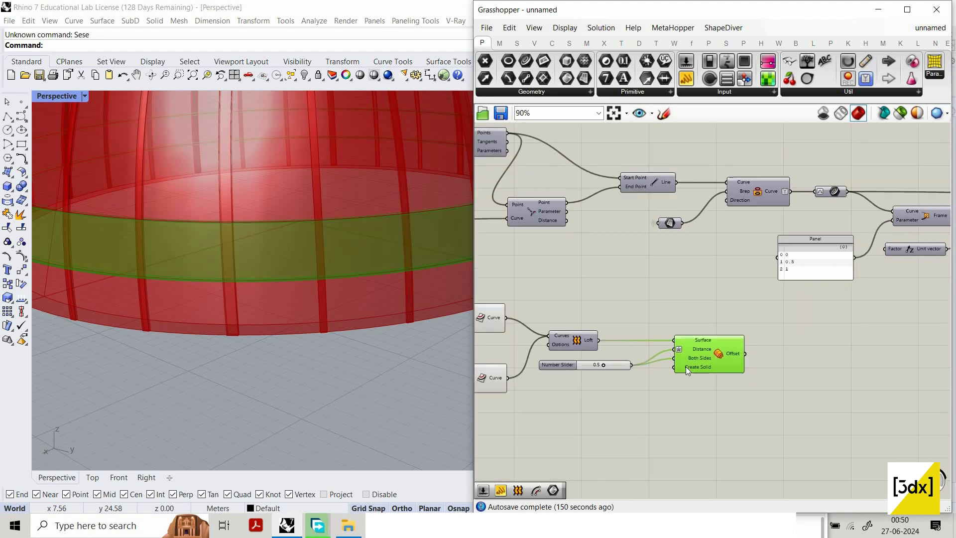
scroll(850, 243, down, 4)
scroll(835, 263, up, 5)
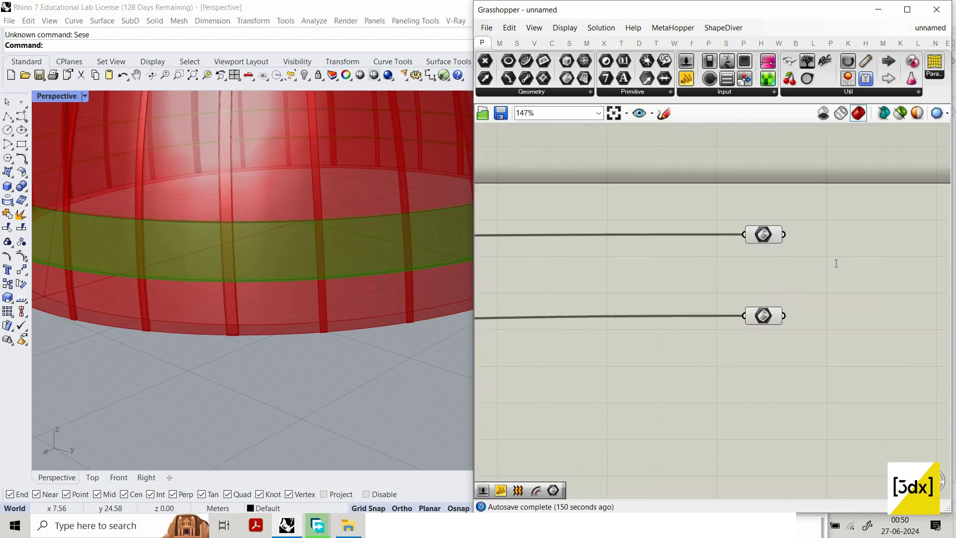
double_click(834, 263)
text(brep)
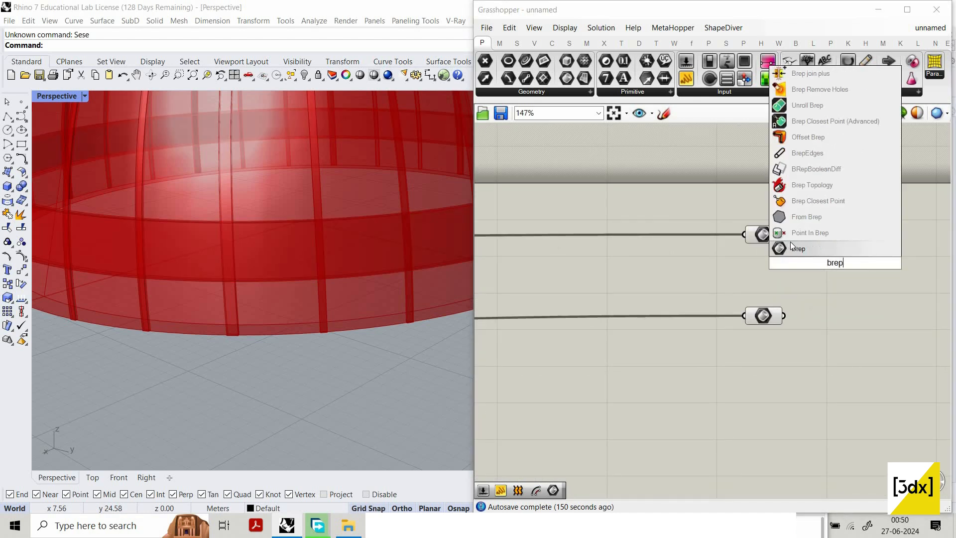
key(Return)
drag(815, 263, 785, 234)
Step: Set the new Brep parameter's wire display to Hidden and place it directly beside its source Brep
scroll(827, 264, up, 1)
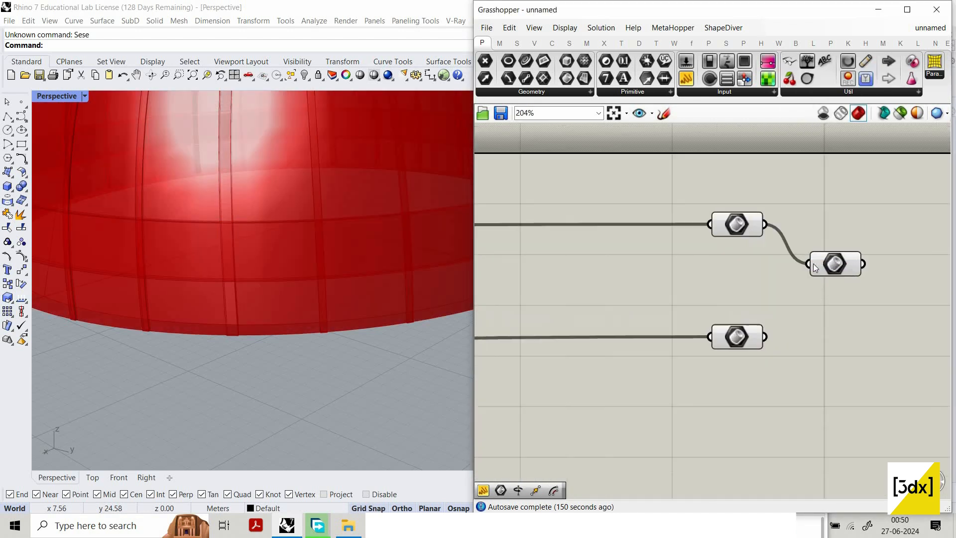
right_click(827, 263)
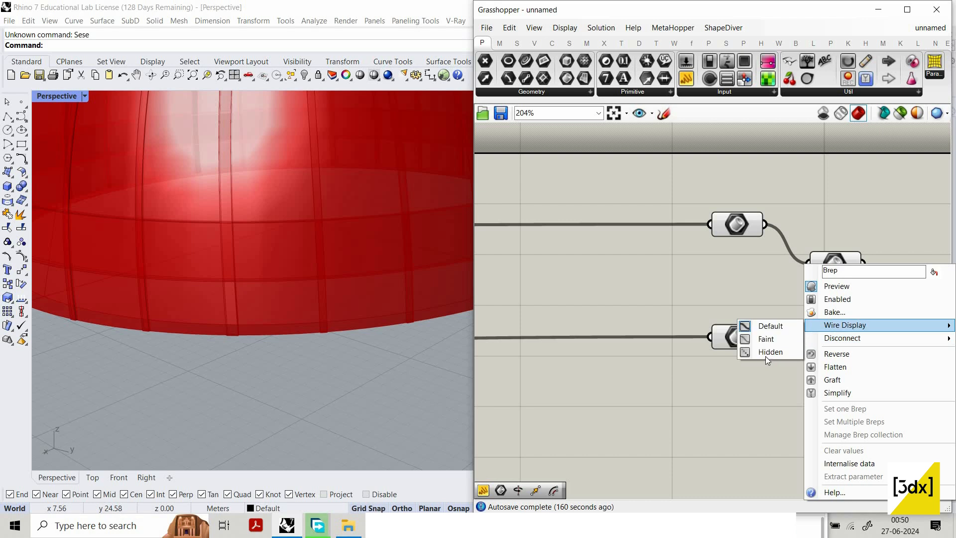
click(769, 354)
drag(835, 259, 860, 225)
scroll(717, 390, down, 3)
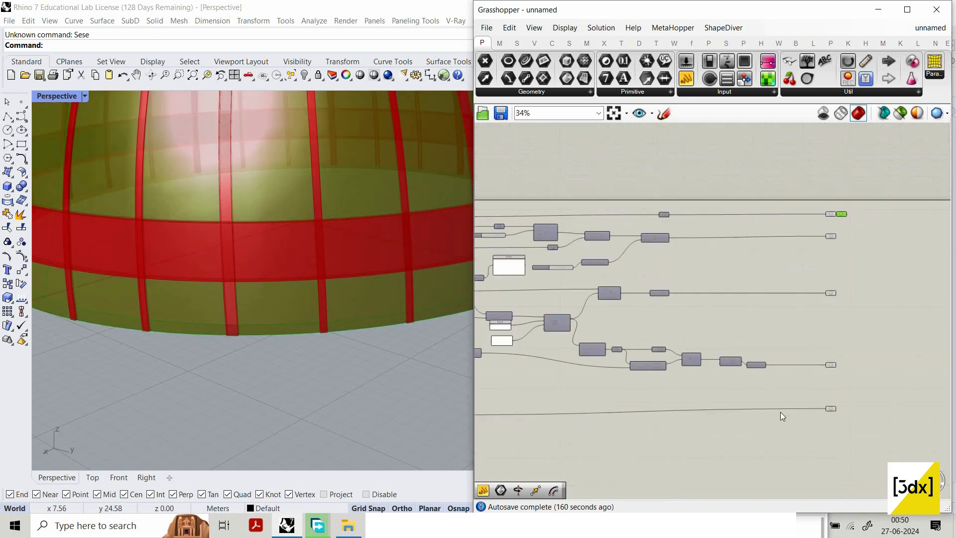
Step: Add a Solid Difference component, connecting the hidden-wire Brep parameter to Breps A and the Offset Surface output to Breps B
scroll(700, 392, down, 3)
scroll(700, 391, up, 6)
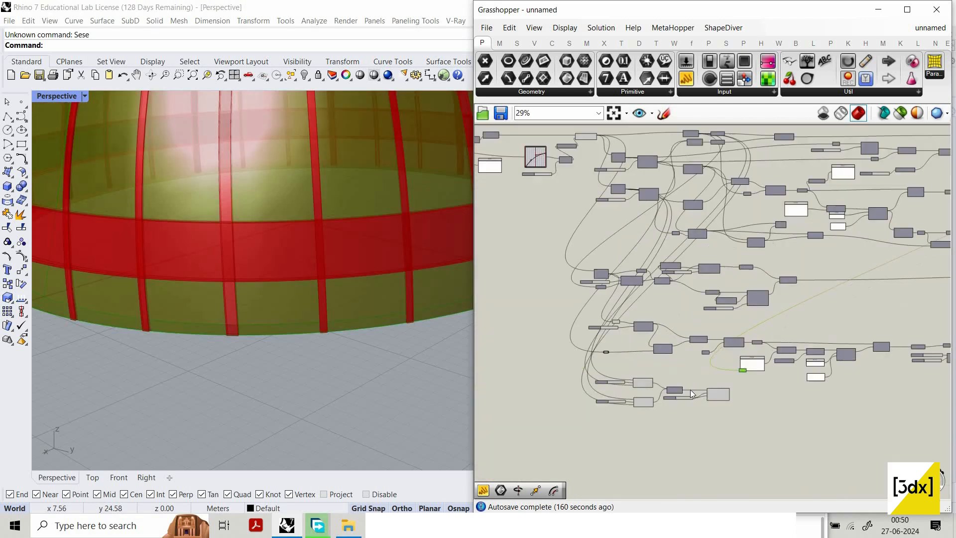
double_click(804, 395)
text(so)
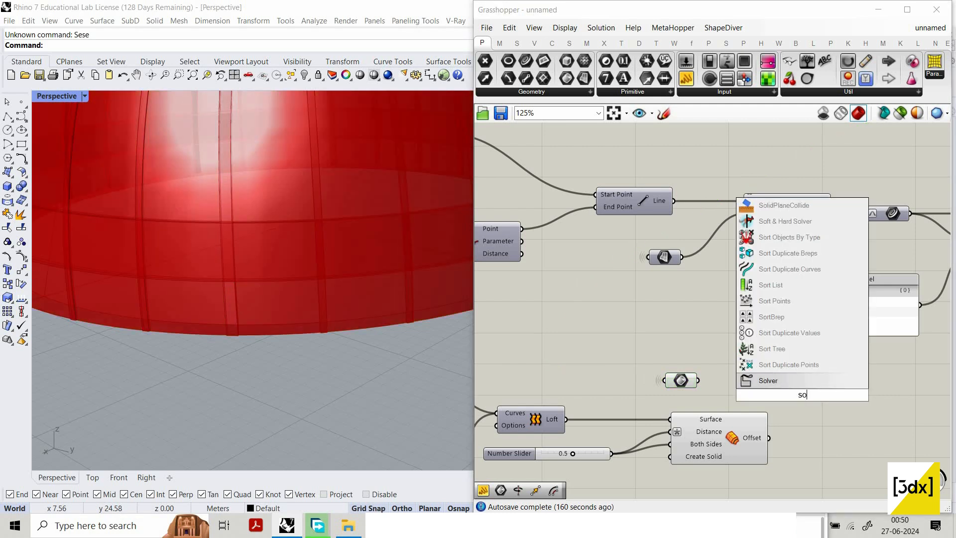
text(lid dif)
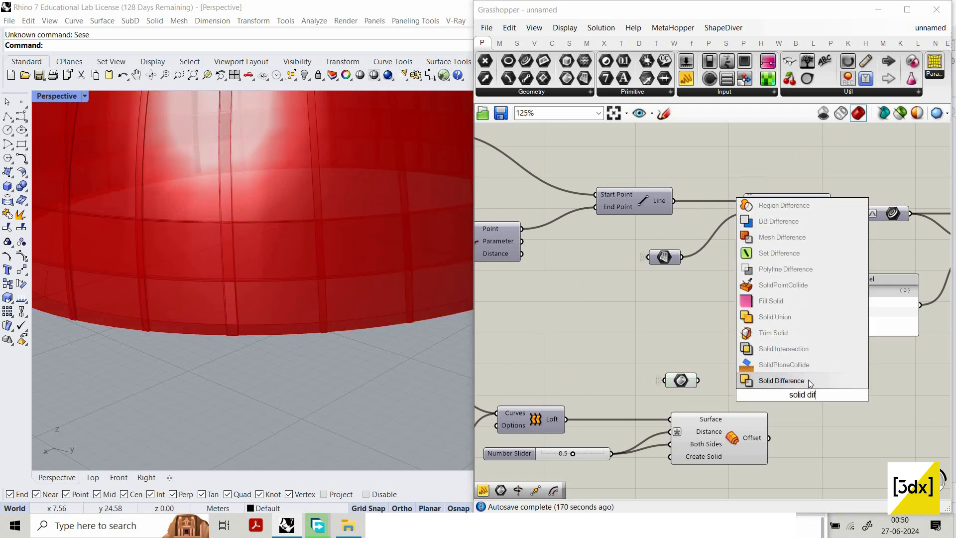
key(Return)
drag(697, 381, 765, 389)
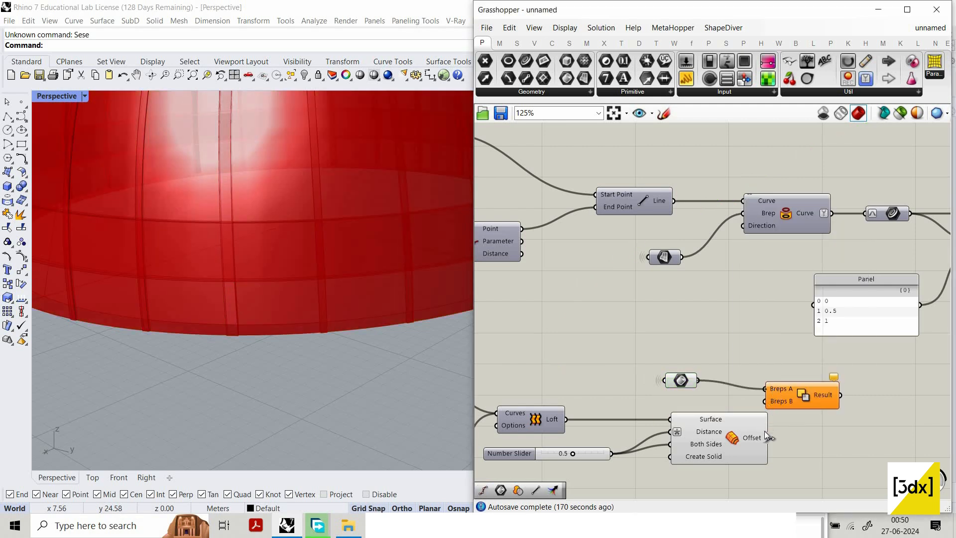
drag(768, 437, 764, 401)
Step: Turn off the preview of the Brep parameter and Offset Surface component feeding Solid Difference
drag(734, 487, 624, 309)
middle_click(703, 330)
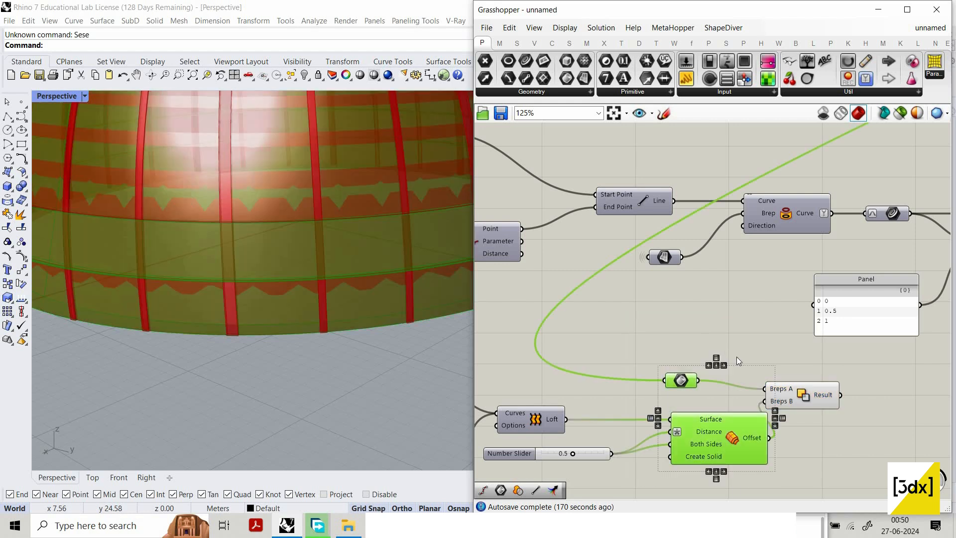
click(738, 351)
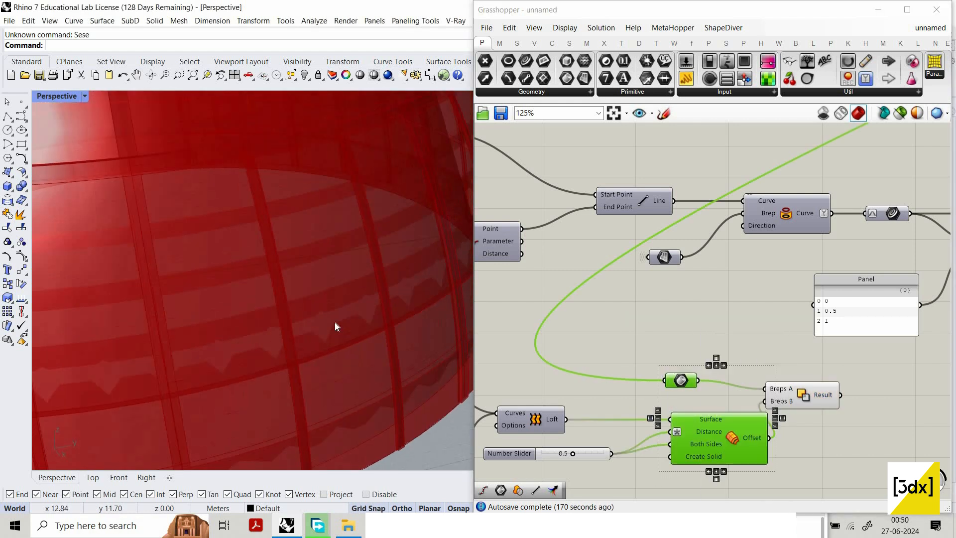
Step: Turn off the preview of the column of Brep parameters at the end of the definition
right_drag(299, 319, 318, 313)
scroll(696, 351, down, 1)
right_drag(921, 220, 729, 335)
scroll(730, 335, down, 7)
right_drag(866, 258, 753, 299)
scroll(756, 309, down, 3)
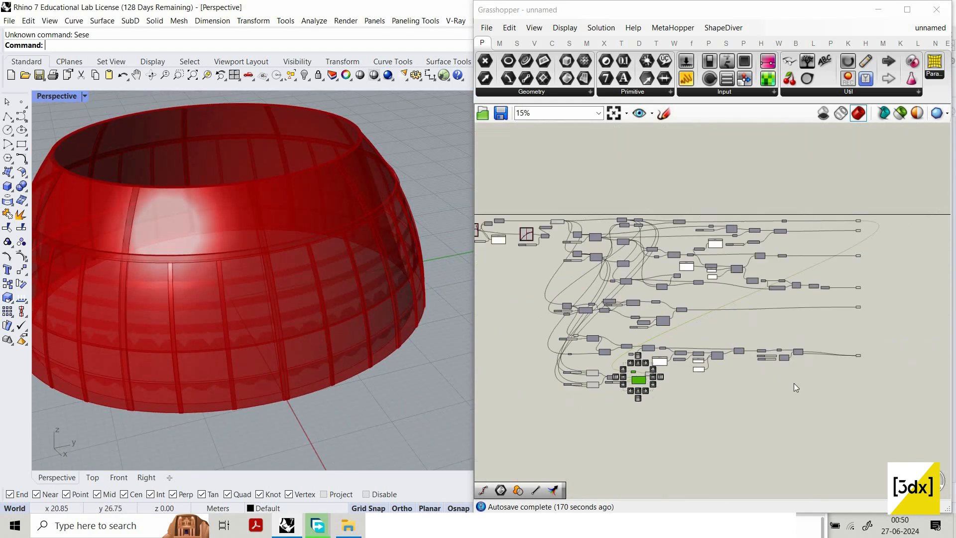
scroll(896, 380, up, 2)
right_drag(896, 381, 805, 471)
scroll(748, 324, up, 2)
drag(757, 209, 738, 480)
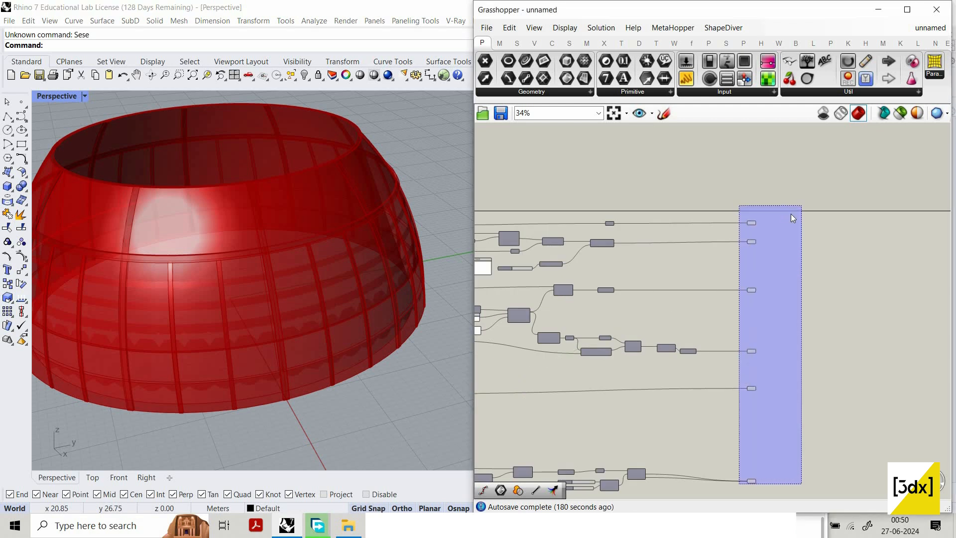
right_click(760, 197)
click(796, 216)
scroll(747, 190, up, 3)
click(747, 226)
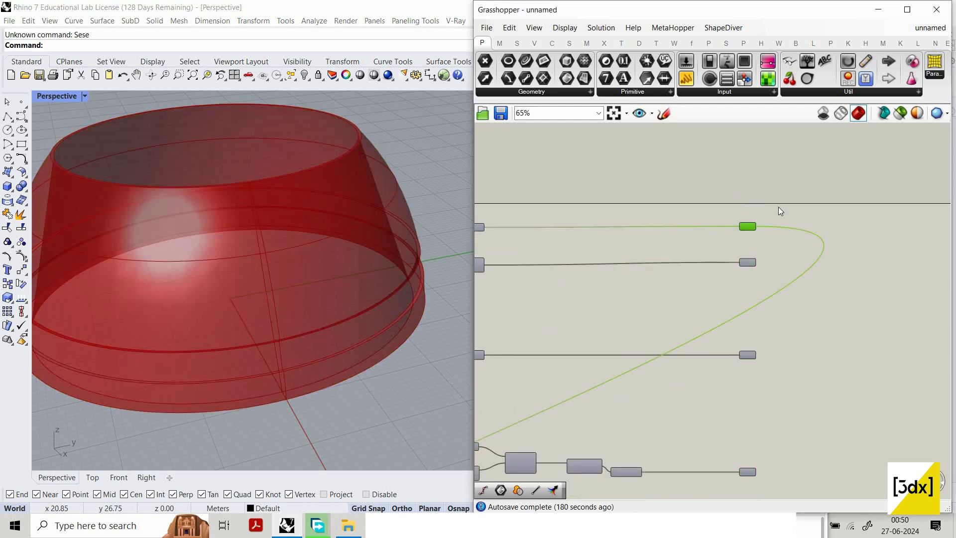
right_click(778, 207)
click(778, 209)
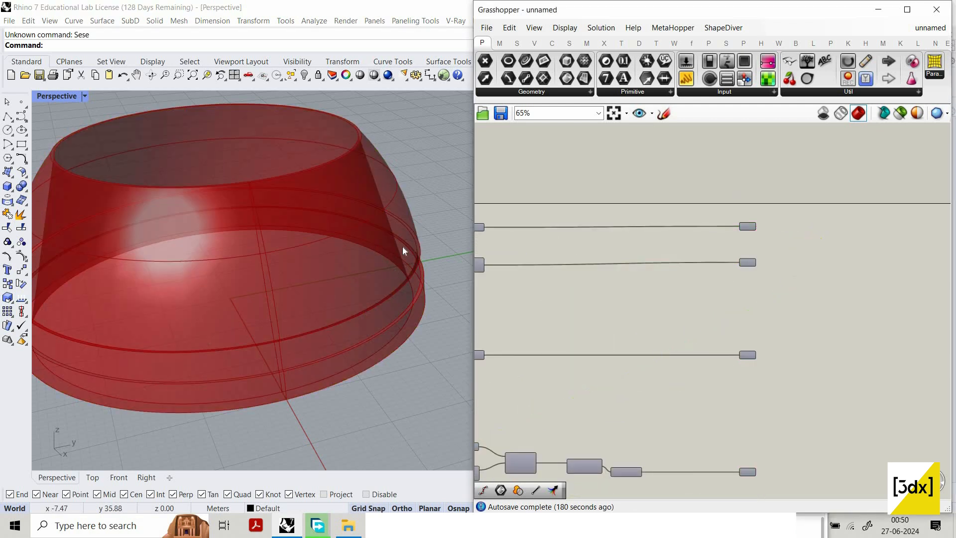
Step: Shift the Solid Difference component clear of Offset Surface and check its result and the projected curves in the model
scroll(400, 246, down, 10)
scroll(672, 324, down, 3)
scroll(315, 188, up, 10)
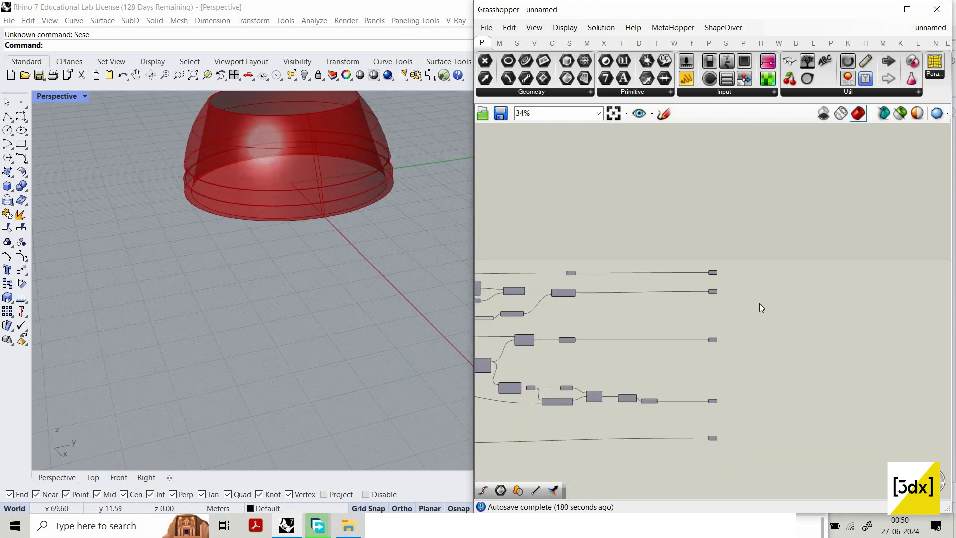
scroll(687, 351, down, 3)
scroll(676, 324, up, 6)
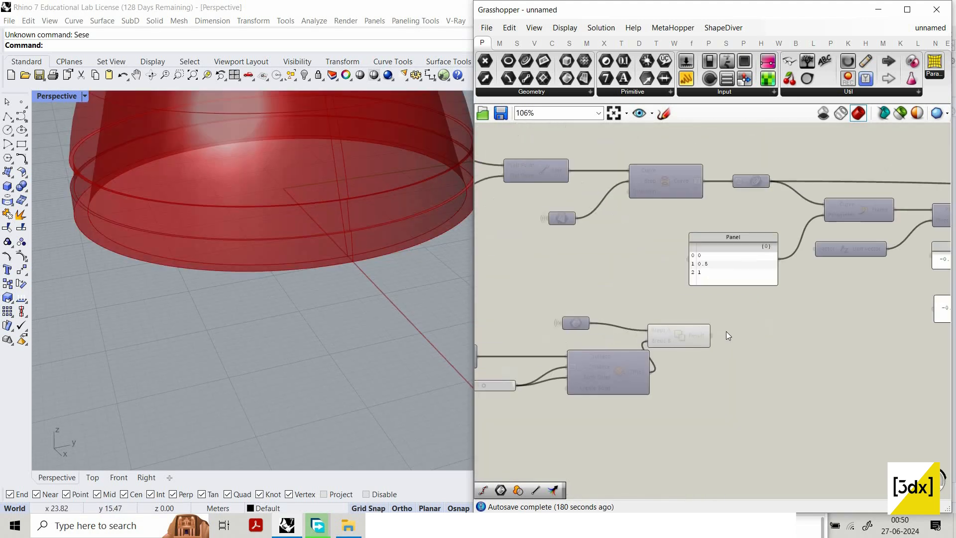
click(734, 333)
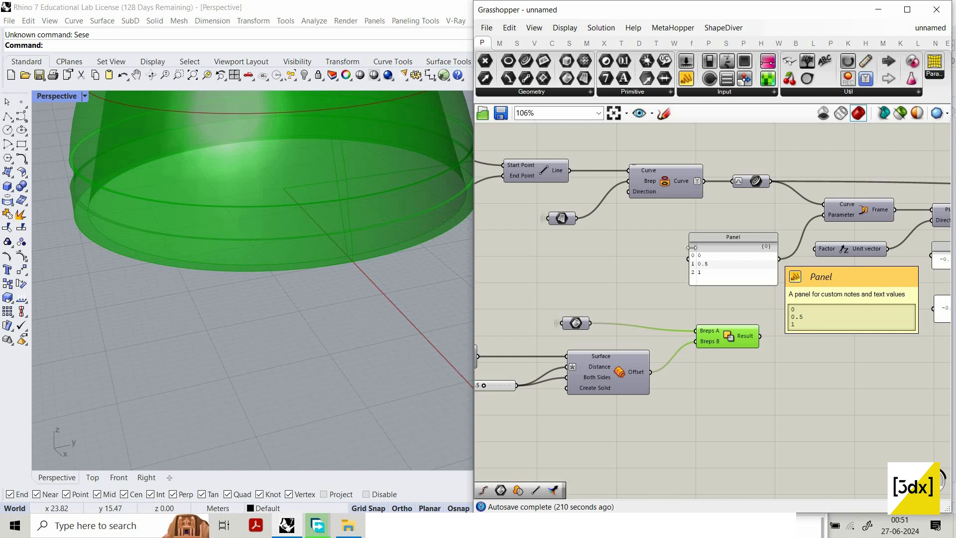
click(676, 184)
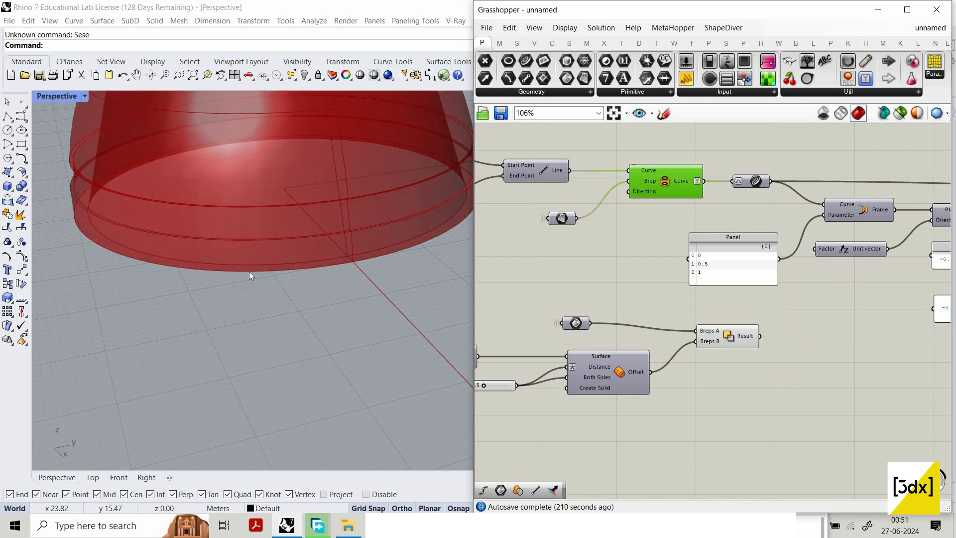
scroll(306, 261, down, 5)
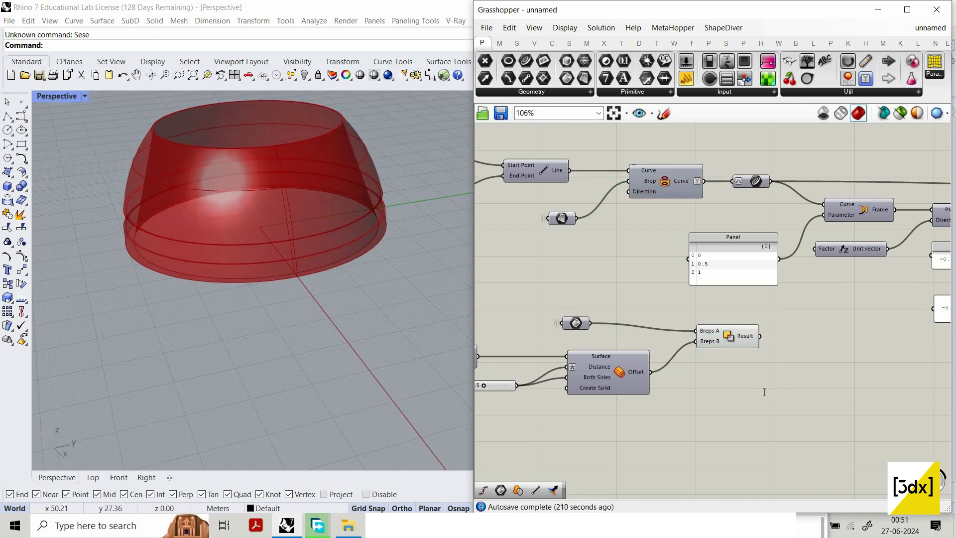
Step: Add a Dash Pattern component below the Solid Difference component
double_click(763, 389)
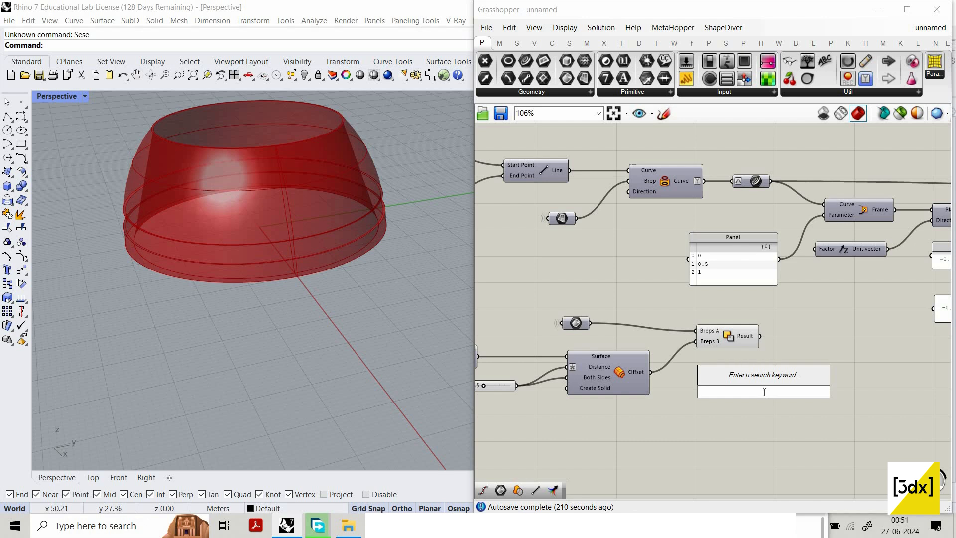
text(das)
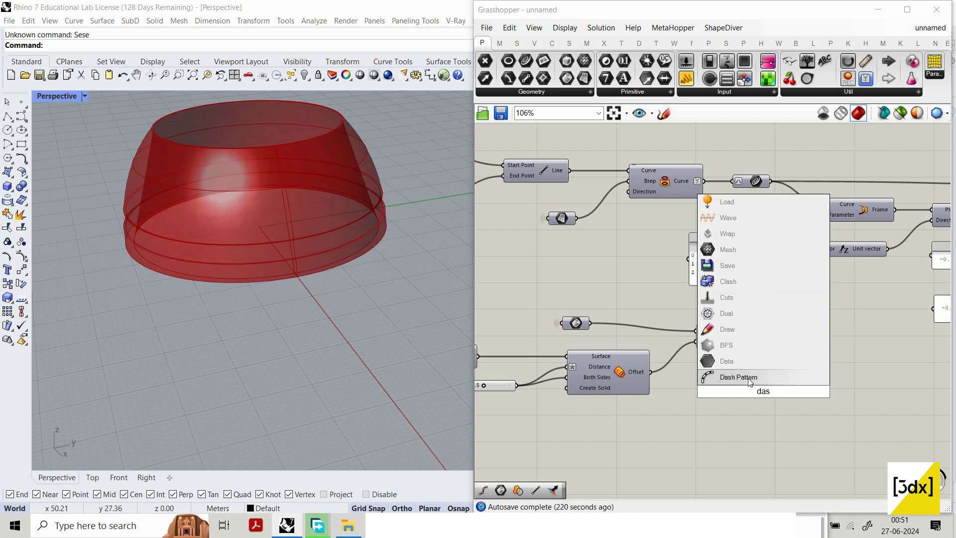
click(742, 377)
double_click(830, 329)
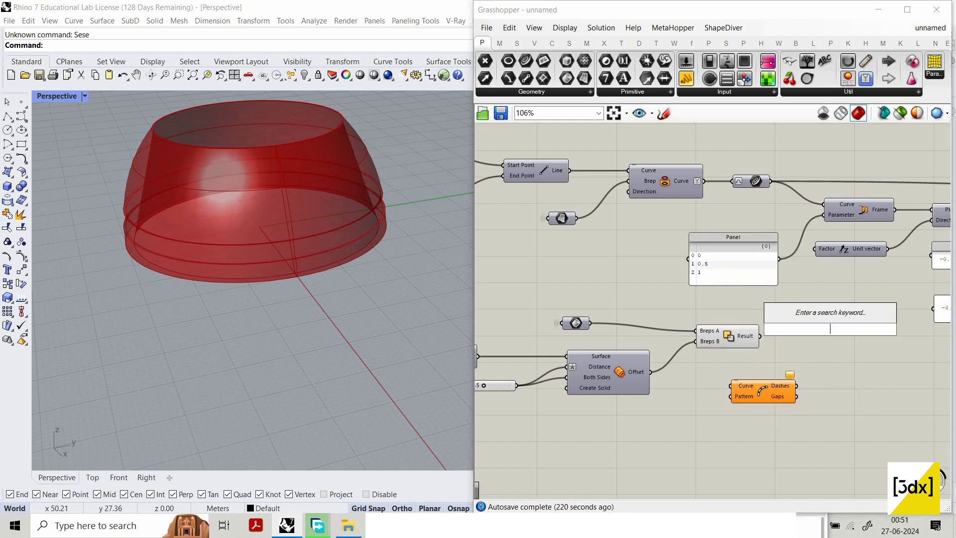
text(sub crv)
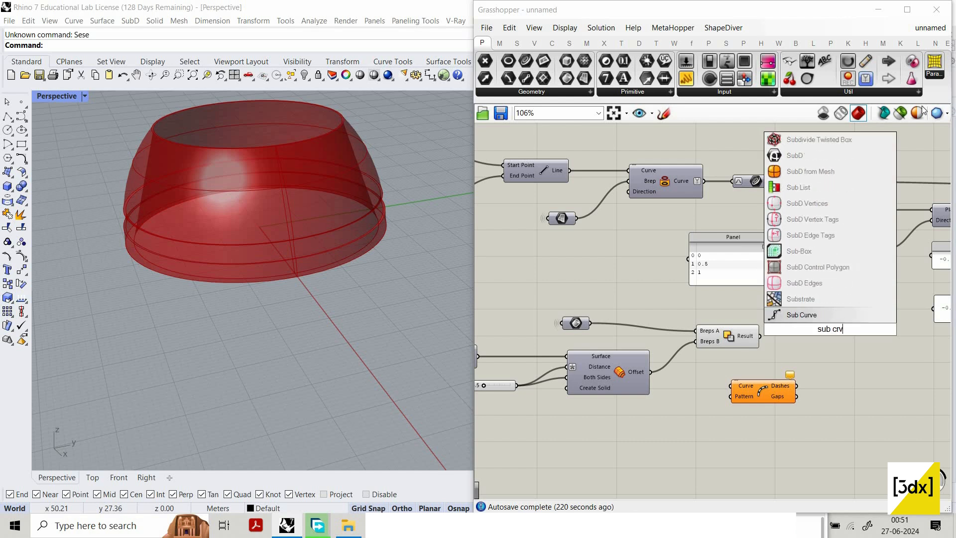
click(751, 334)
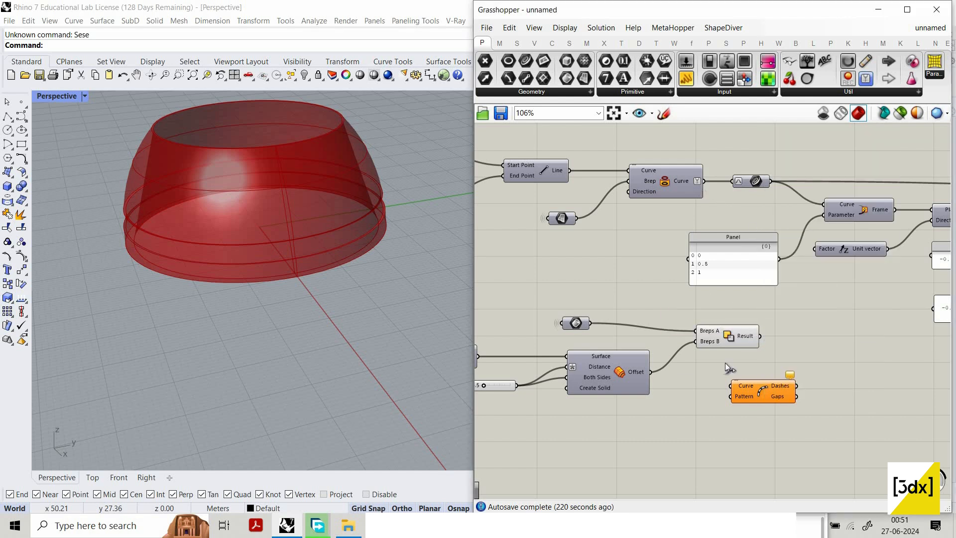
Step: Connect the Project component's Curve output to the Dash Pattern Curve input and move Dash Pattern farther below Solid Difference
drag(735, 387, 704, 182)
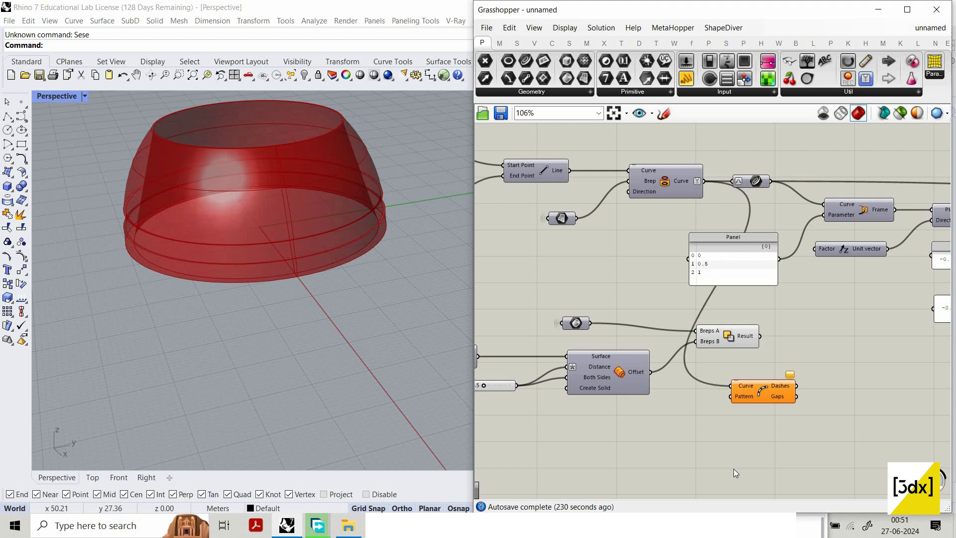
drag(757, 385, 733, 469)
scroll(796, 438, down, 2)
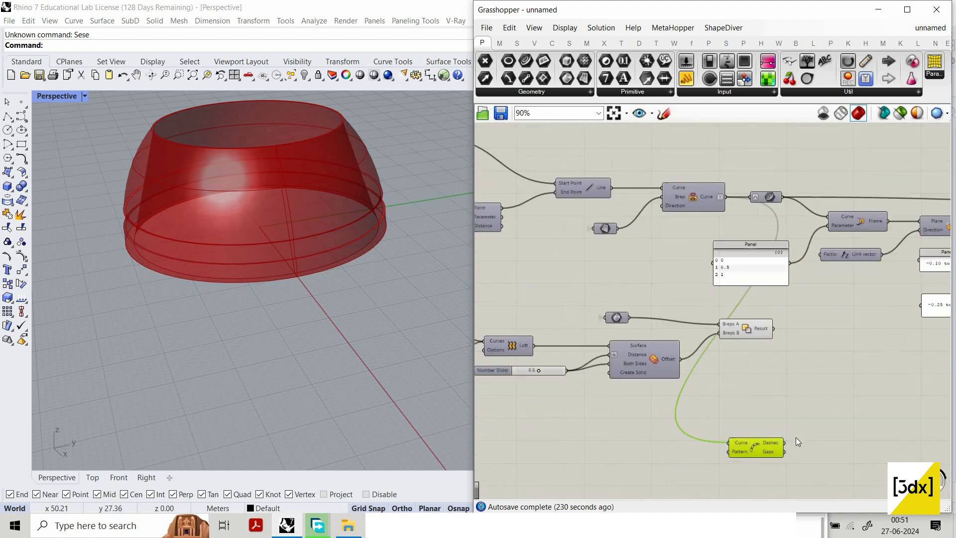
click(632, 457)
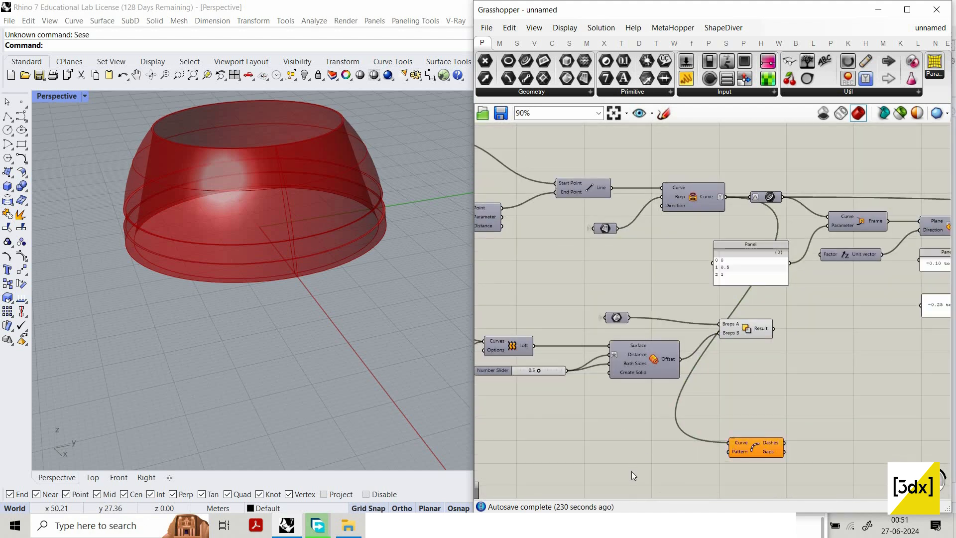
Step: Add a number slider with value 5 beside Dash Pattern and connect it to the Pattern input
double_click(609, 457)
text(number)
key(Return)
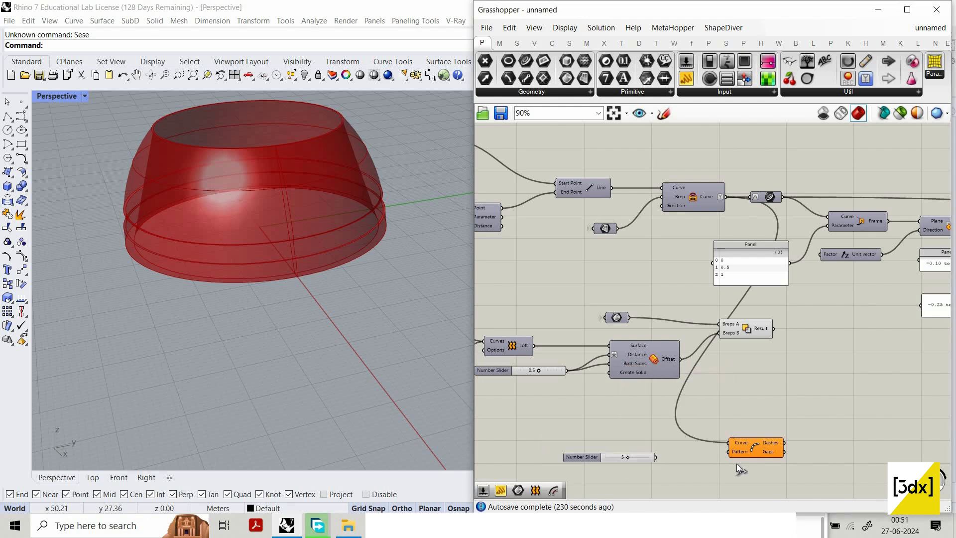
drag(655, 457, 741, 453)
scroll(309, 273, up, 5)
scroll(309, 274, down, 3)
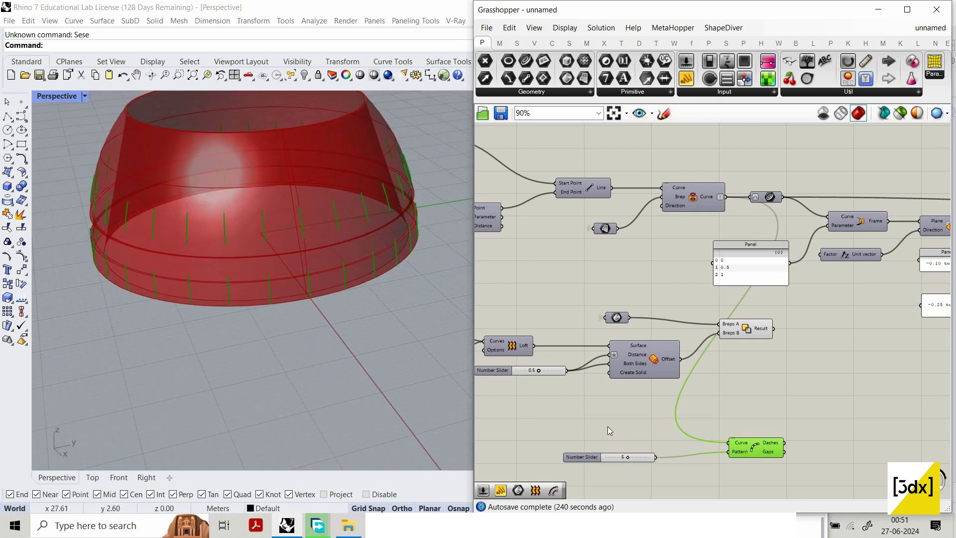
Step: Set the Dash Pattern slider to 10
scroll(632, 467, up, 4)
drag(620, 470, 683, 468)
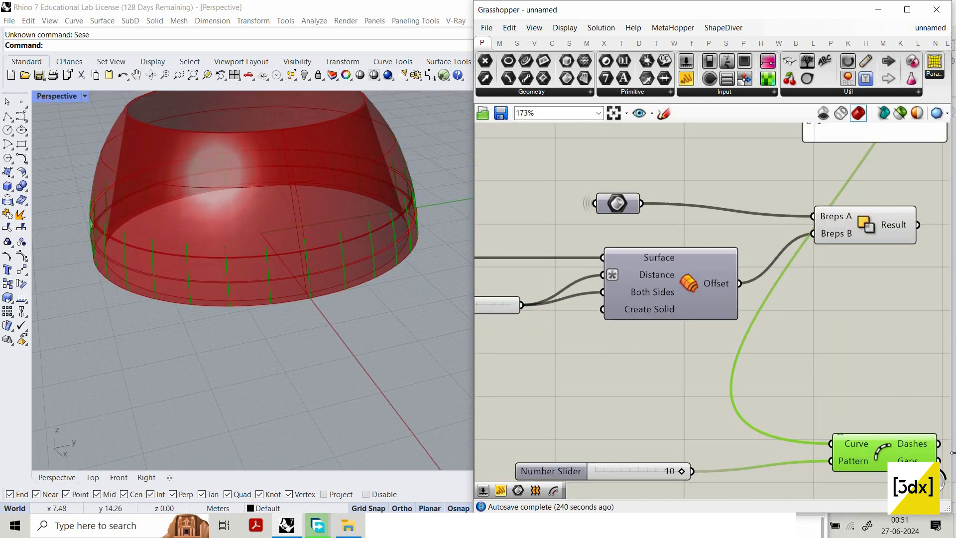
scroll(702, 408, down, 1)
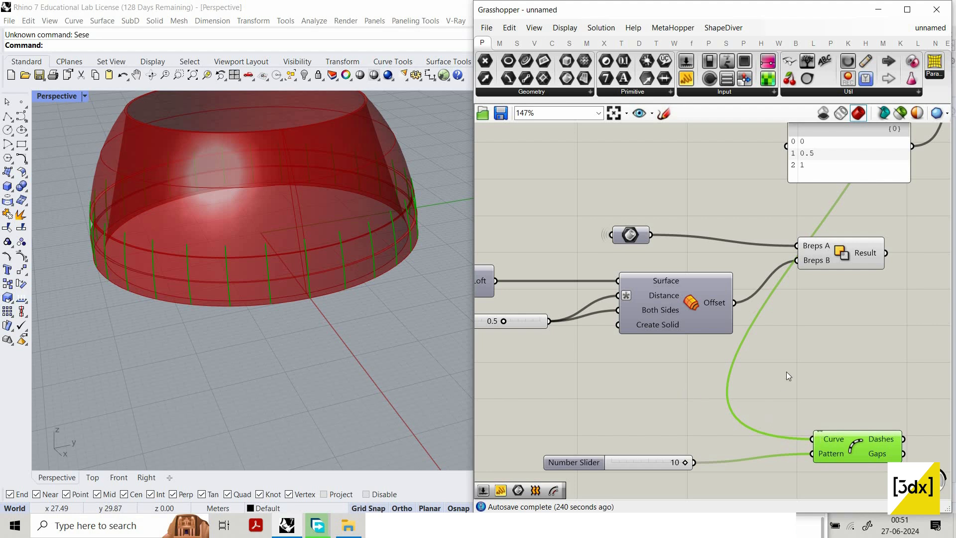
scroll(786, 371, down, 1)
scroll(734, 364, down, 1)
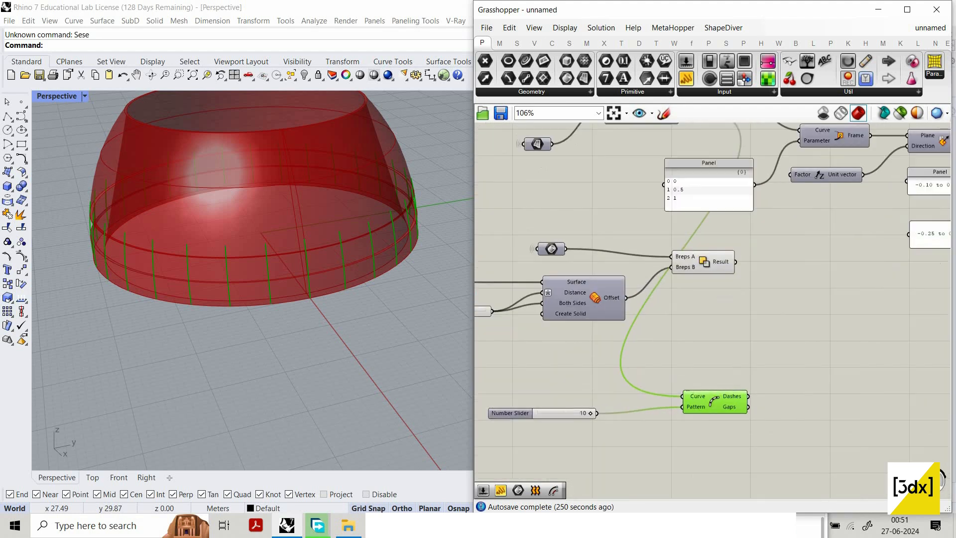
double_click(735, 365)
text(s)
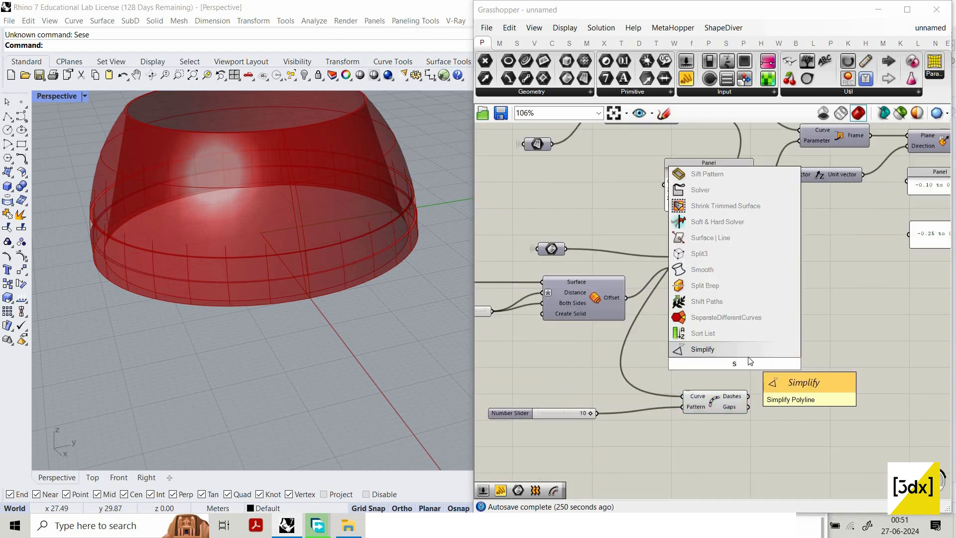
key(Escape)
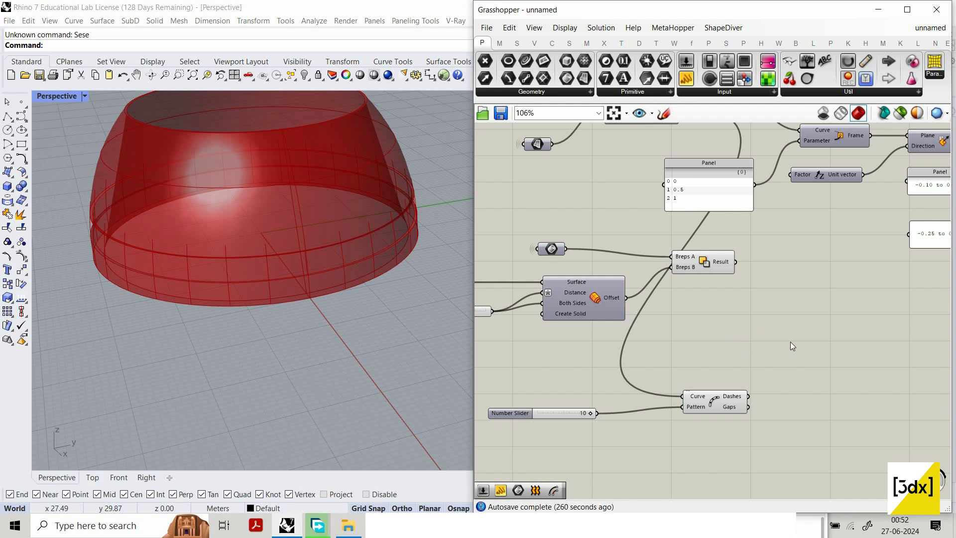
Step: Add a Panel and connect it to the Dashes output to inspect its data structure
scroll(754, 396, down, 2)
scroll(726, 363, up, 5)
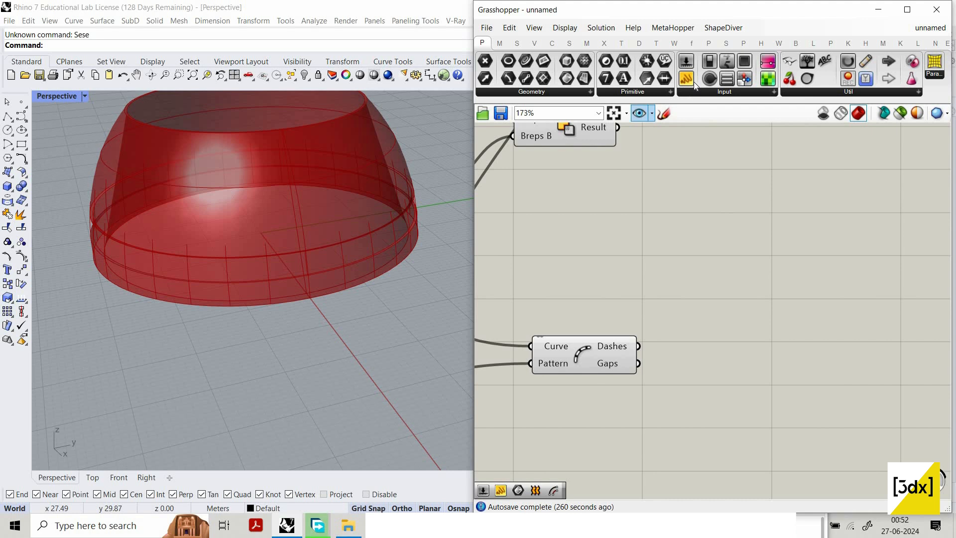
drag(741, 261, 741, 260)
drag(639, 345, 671, 259)
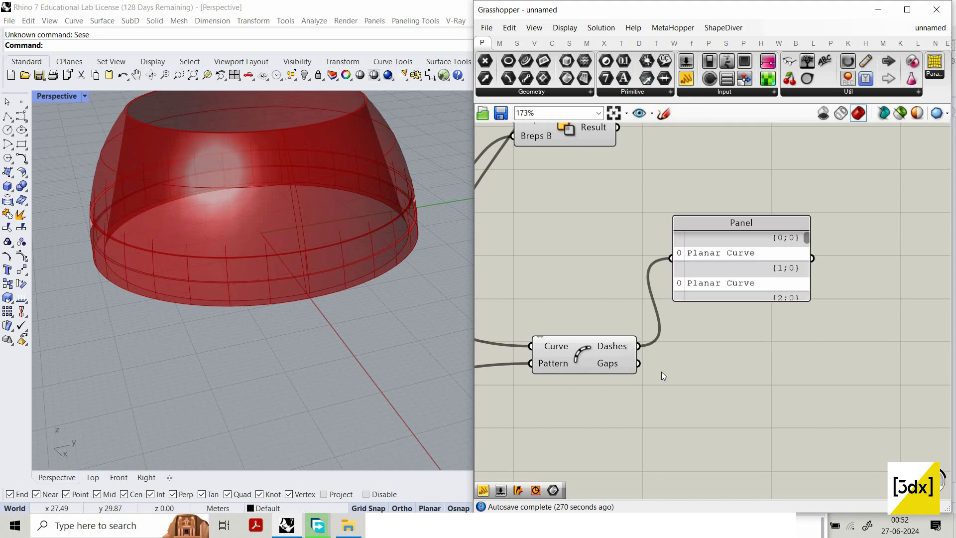
Step: Simplify the Dashes output of Dash Pattern and delete the inspection Panel
right_click(638, 346)
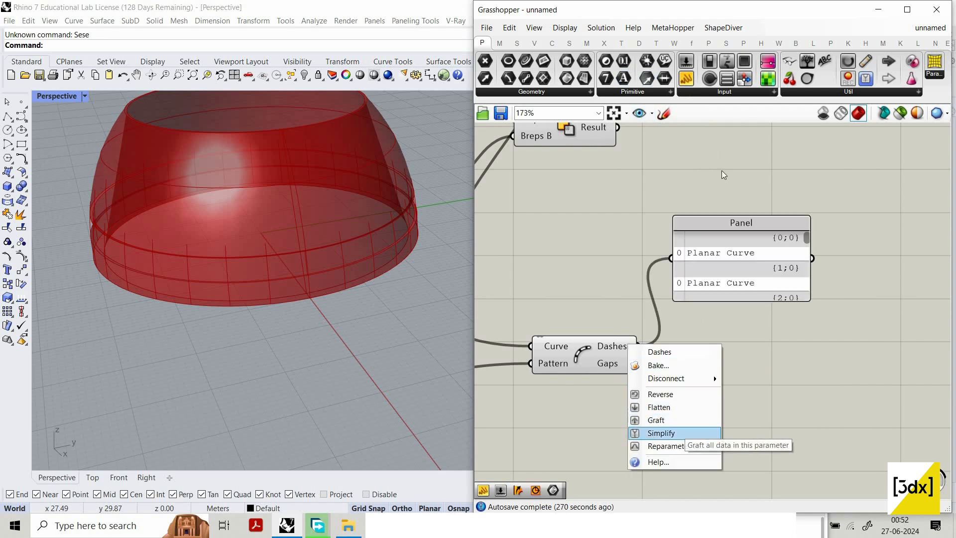
click(692, 434)
click(753, 251)
key(Delete)
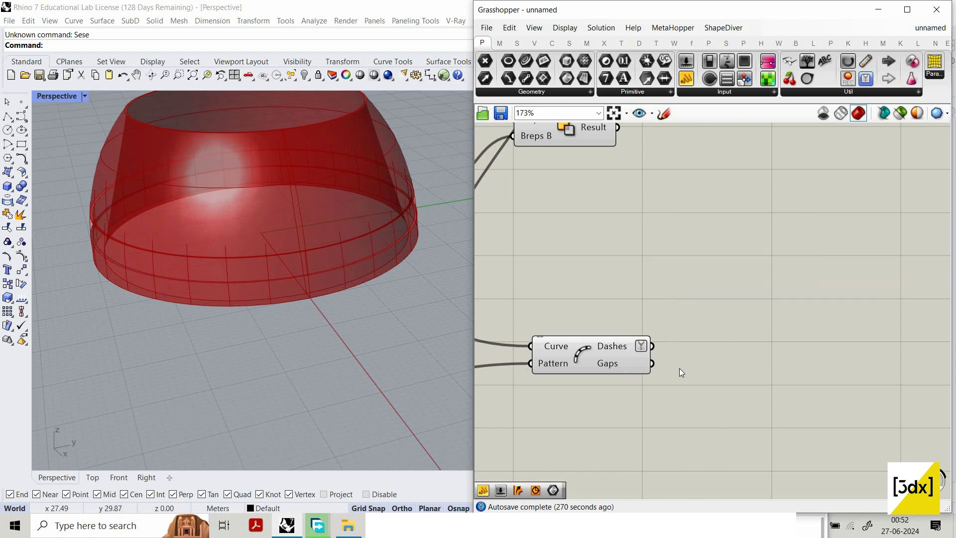
Step: Add a List Item component beside Dash Pattern and connect the Dashes output to its List input
double_click(734, 377)
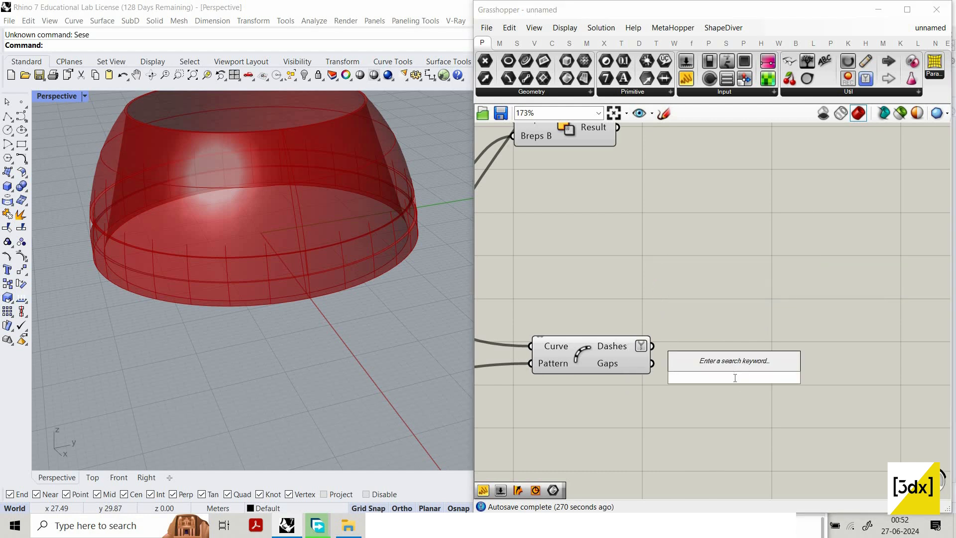
text(li)
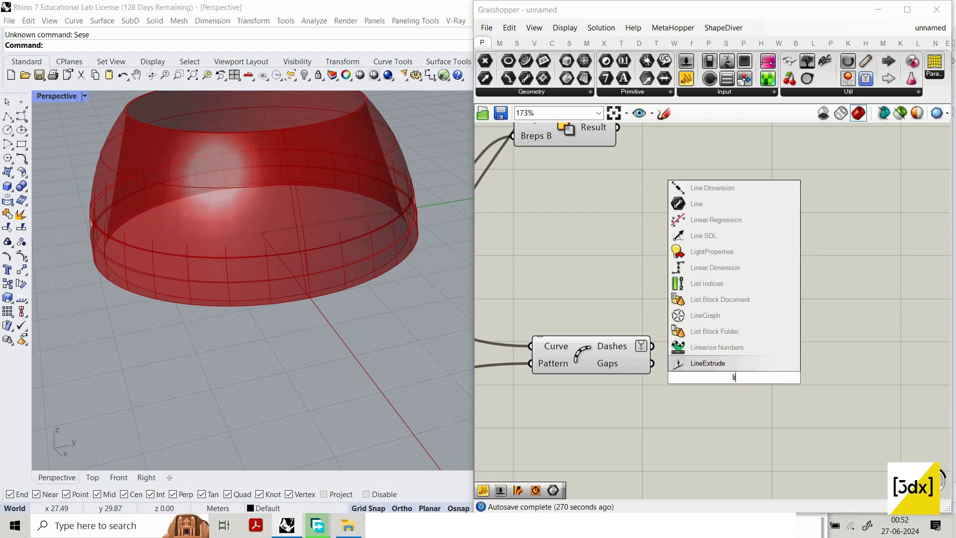
text(st item)
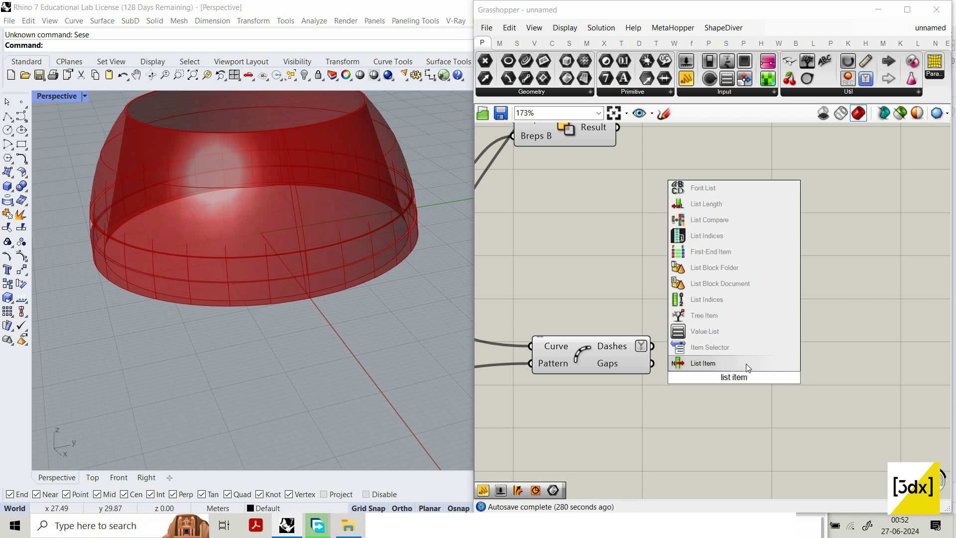
click(746, 363)
drag(652, 344, 826, 364)
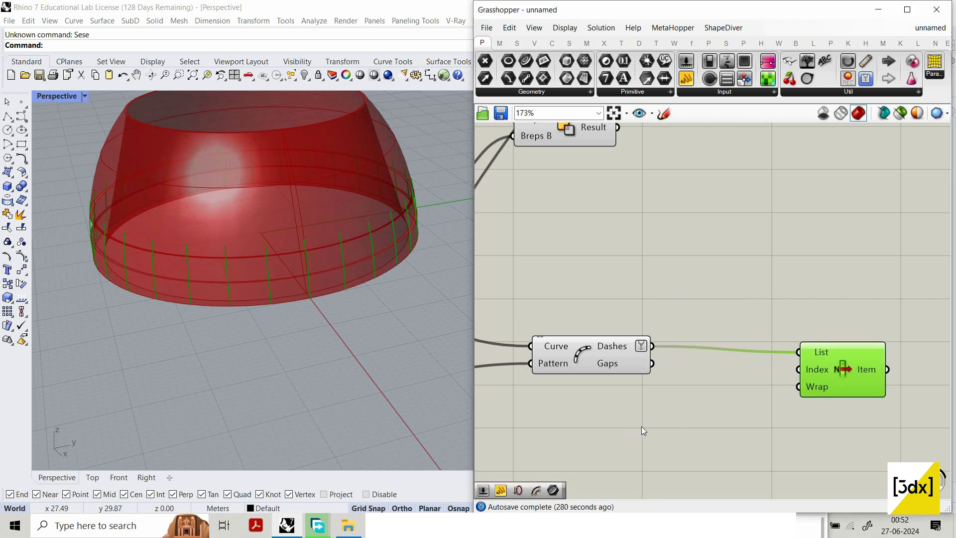
Step: Connect a Panel to the Dashes output of Dash Pattern to inspect its branch structure
double_click(654, 417)
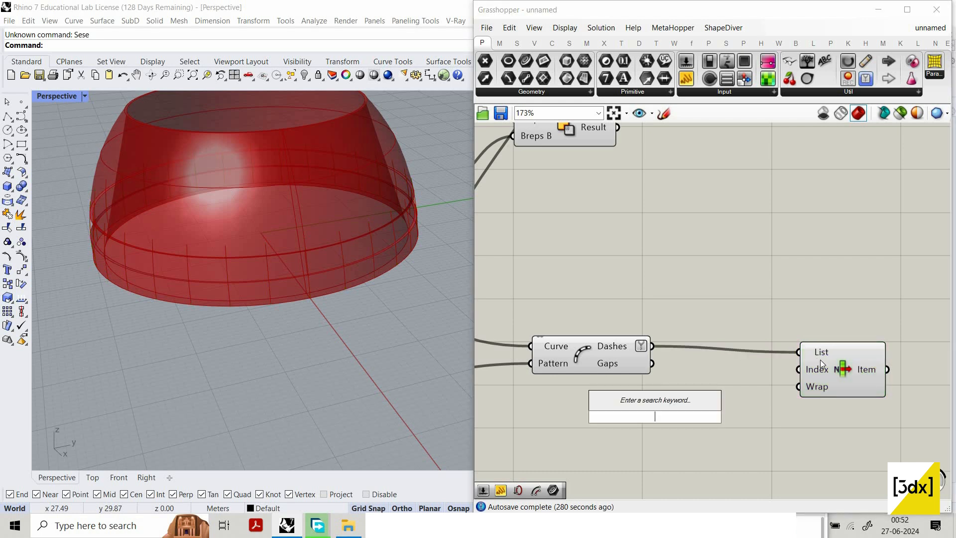
scroll(675, 390, up, 2)
click(792, 383)
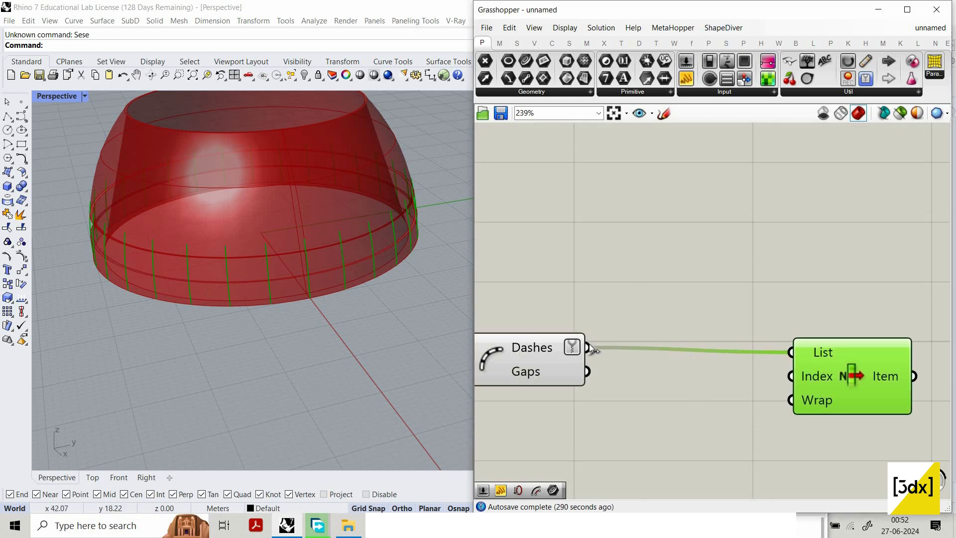
drag(588, 347, 604, 214)
drag(711, 242, 784, 443)
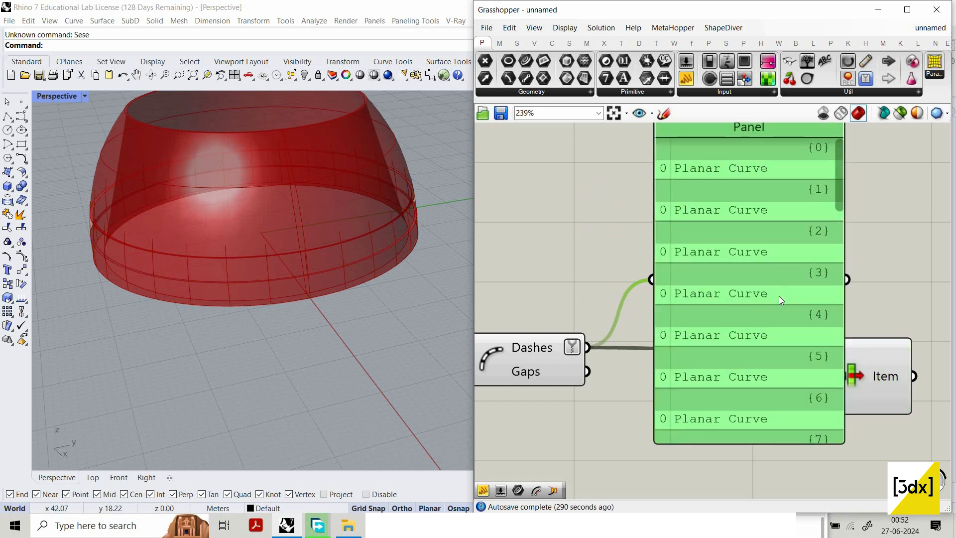
double_click(631, 265)
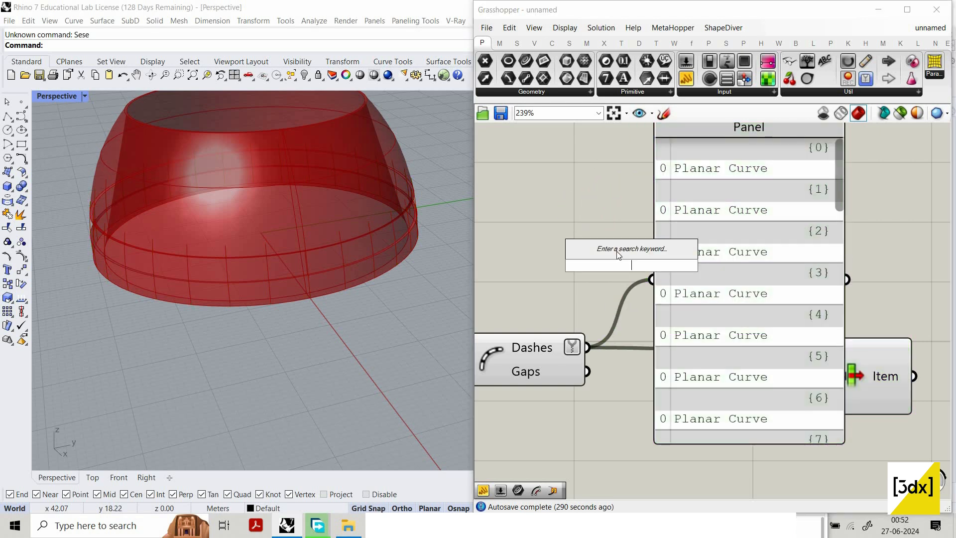
text(tre)
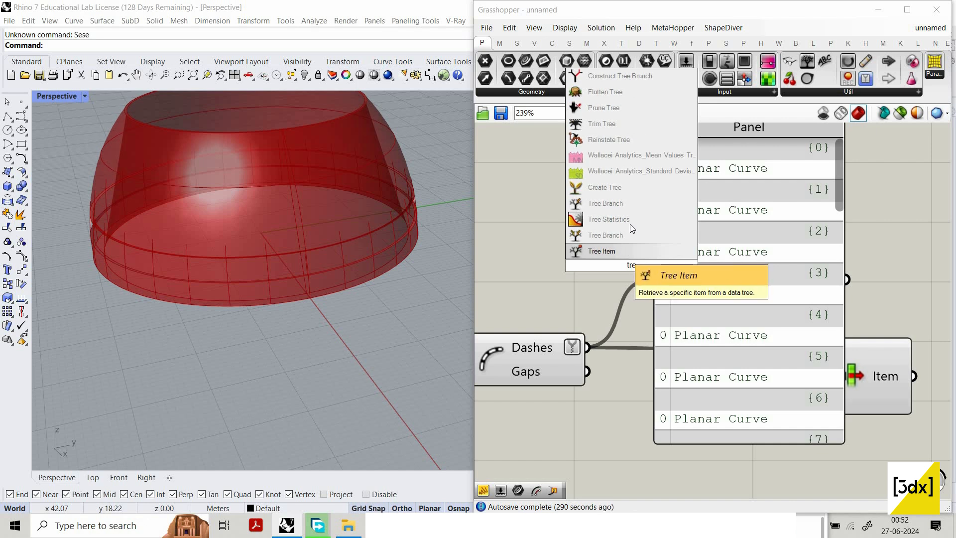
click(617, 203)
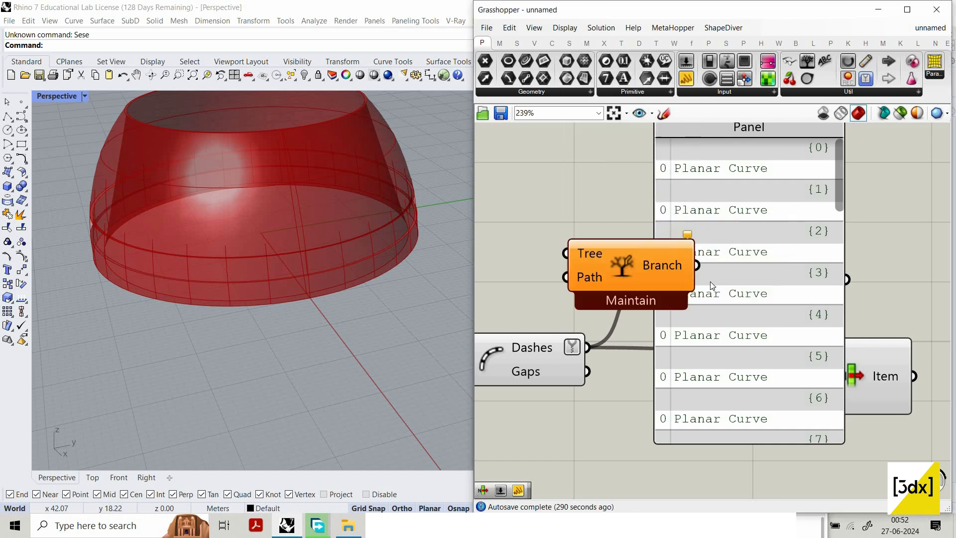
click(641, 270)
key(Delete)
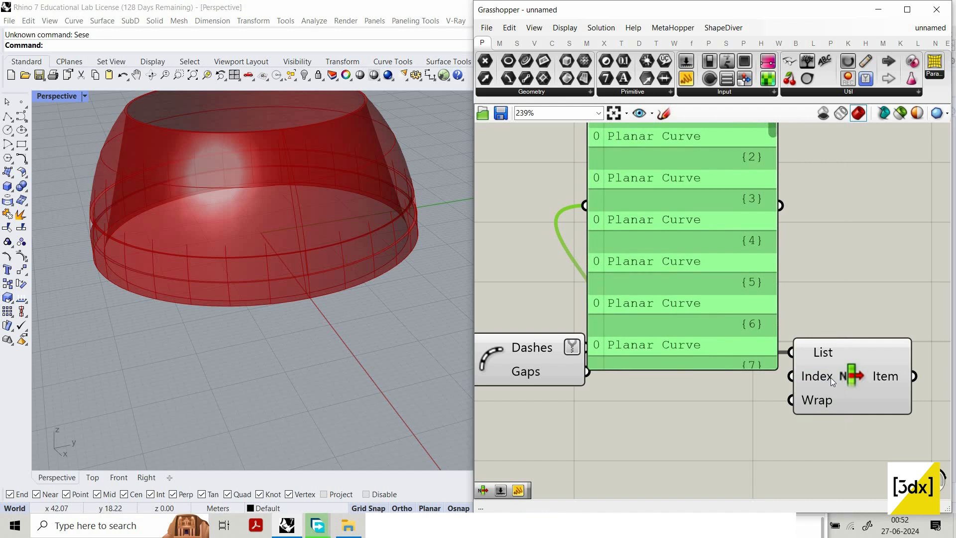
Step: Flatten the List input of List Item and move the Panel clear above the component
right_click(812, 352)
click(832, 376)
drag(752, 277, 824, 229)
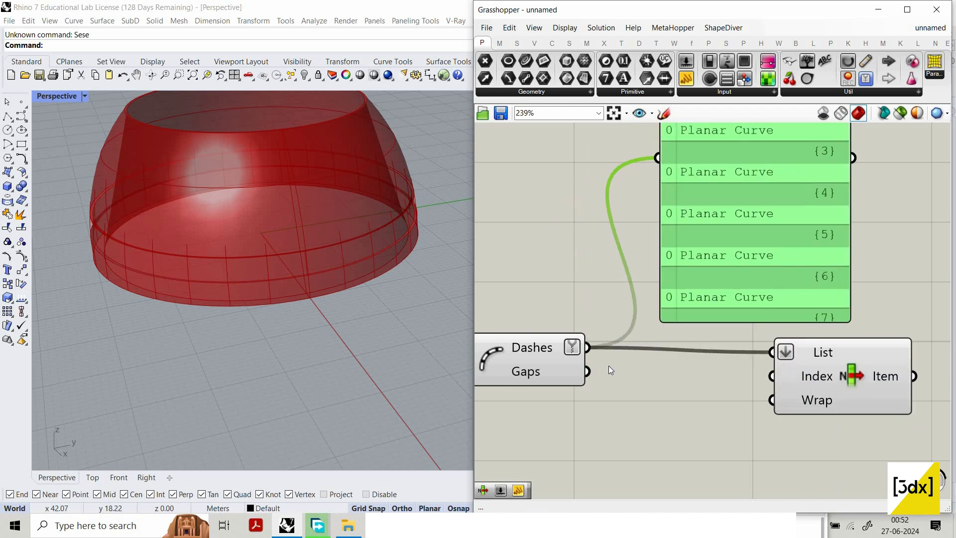
Step: Add a number slider with value 1, connect it to List Item's Index input, and place it below Dash Pattern
double_click(609, 365)
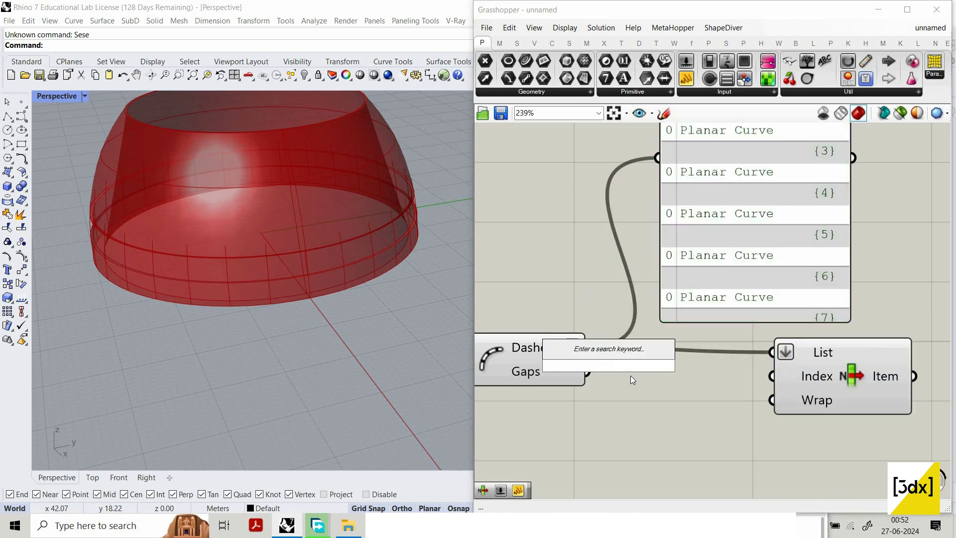
text(1)
key(Return)
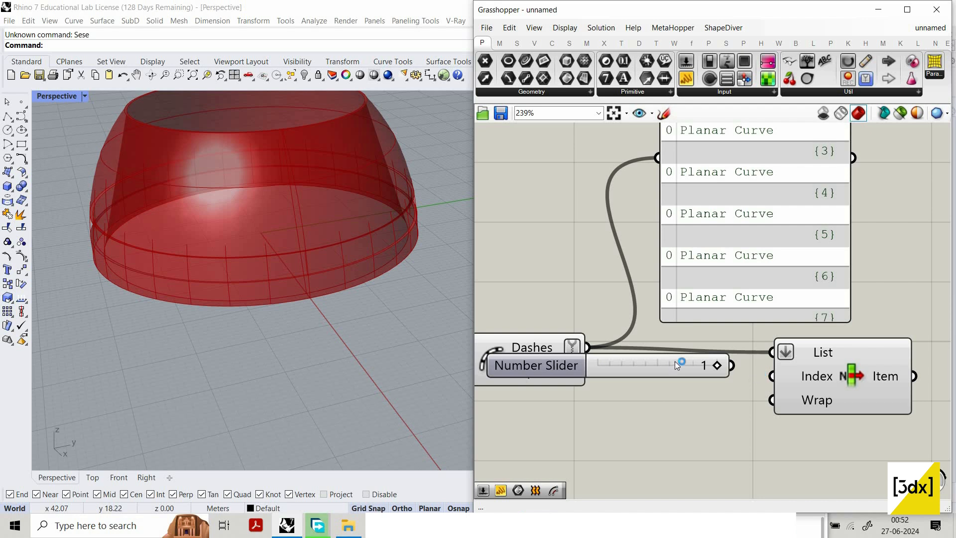
drag(731, 365, 772, 376)
drag(689, 361, 610, 411)
scroll(715, 423, down, 5)
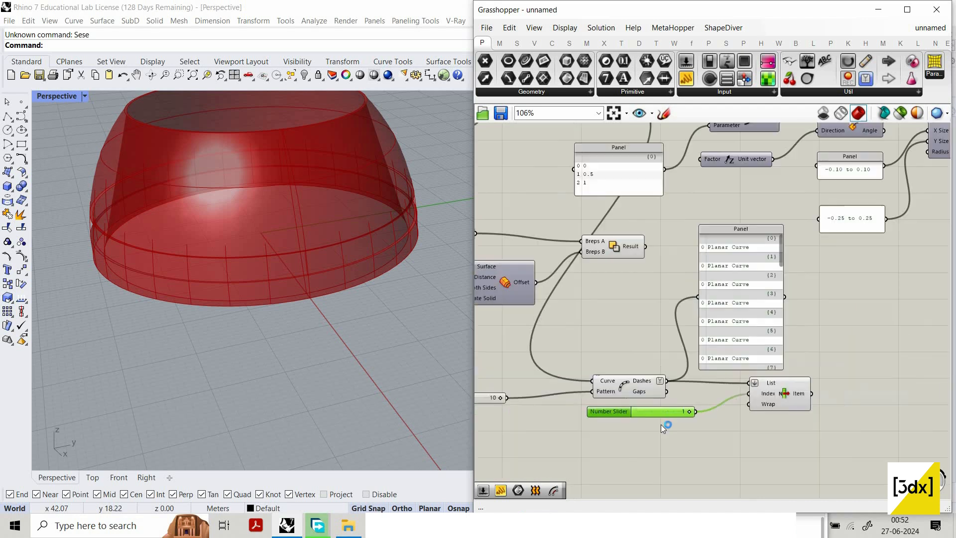
scroll(714, 423, up, 3)
drag(703, 437, 580, 326)
click(714, 427)
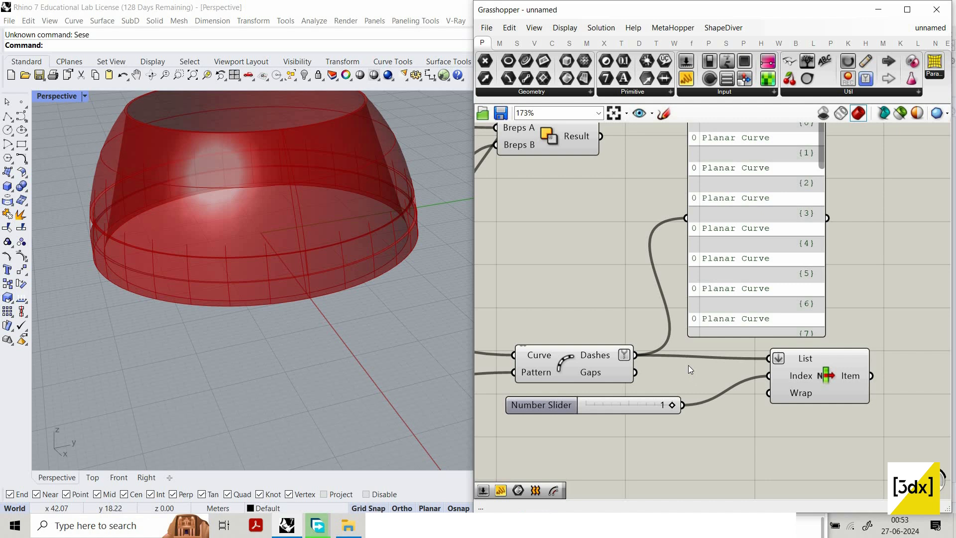
Step: Add a Shift List component below the slider, feed it the Dashes output, and flatten its List input
scroll(622, 461, up, 2)
double_click(622, 461)
text(shift)
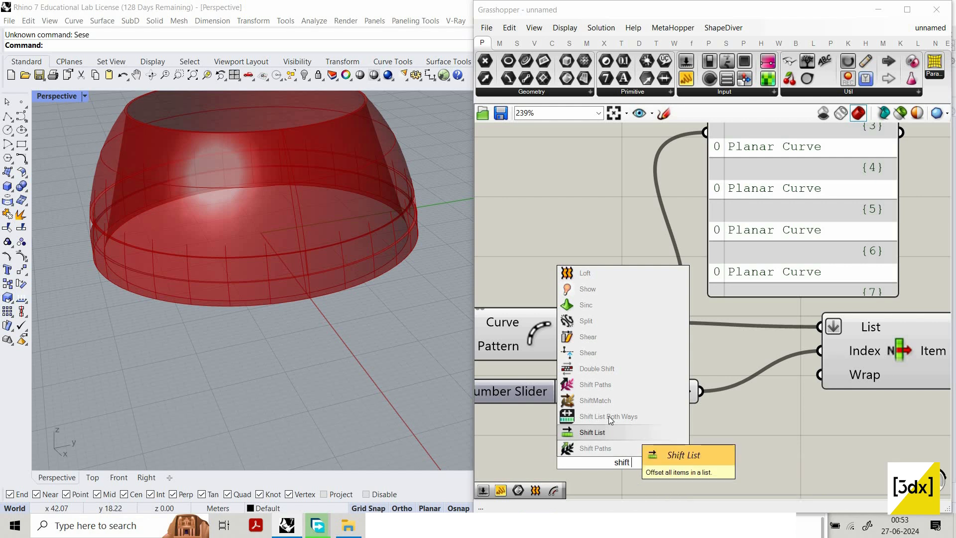
click(626, 431)
scroll(617, 435, up, 2)
drag(640, 284, 561, 437)
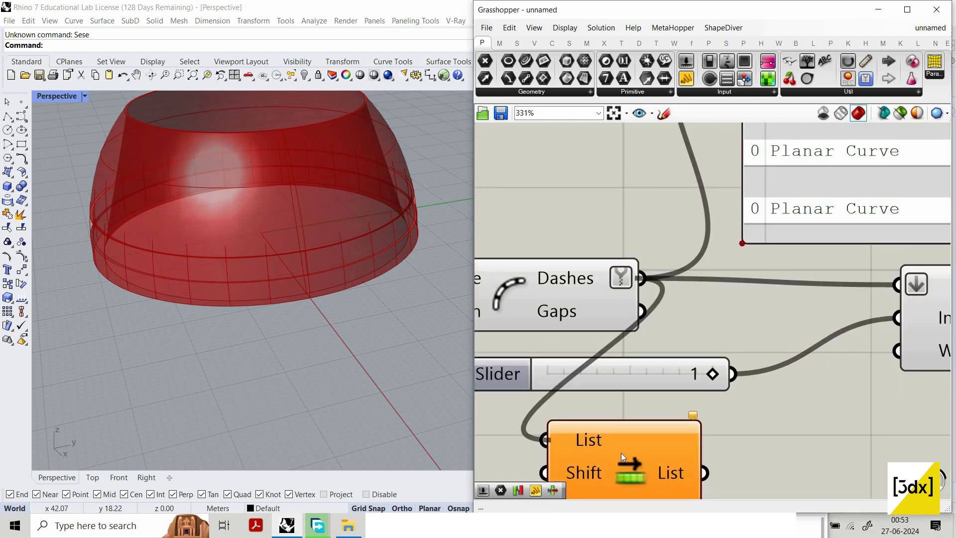
right_click(577, 440)
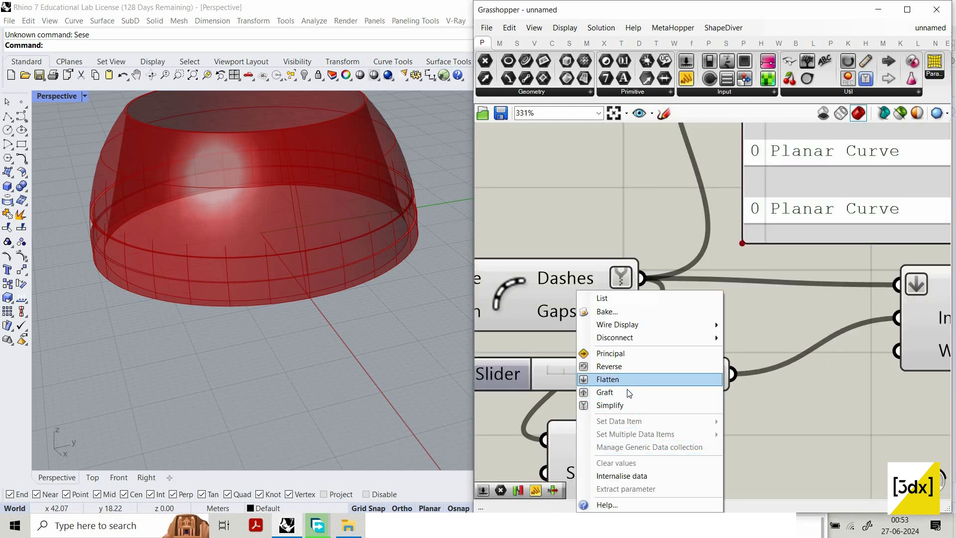
click(628, 379)
Step: Duplicate List Item below the original and connect the Shift List output to the copy's List input
scroll(775, 356, down, 2)
right_drag(938, 327, 804, 318)
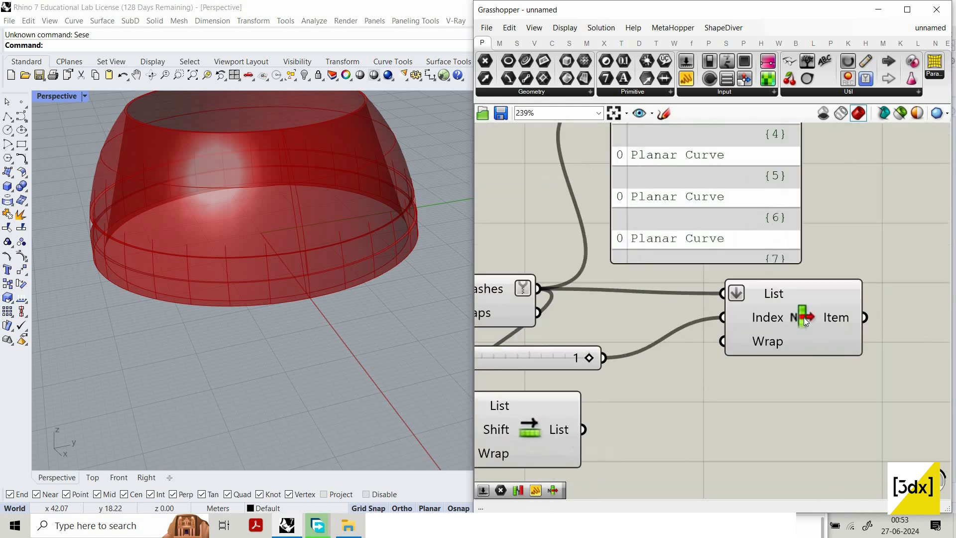
click(801, 337)
key(ctrl+c)
key(ctrl+v)
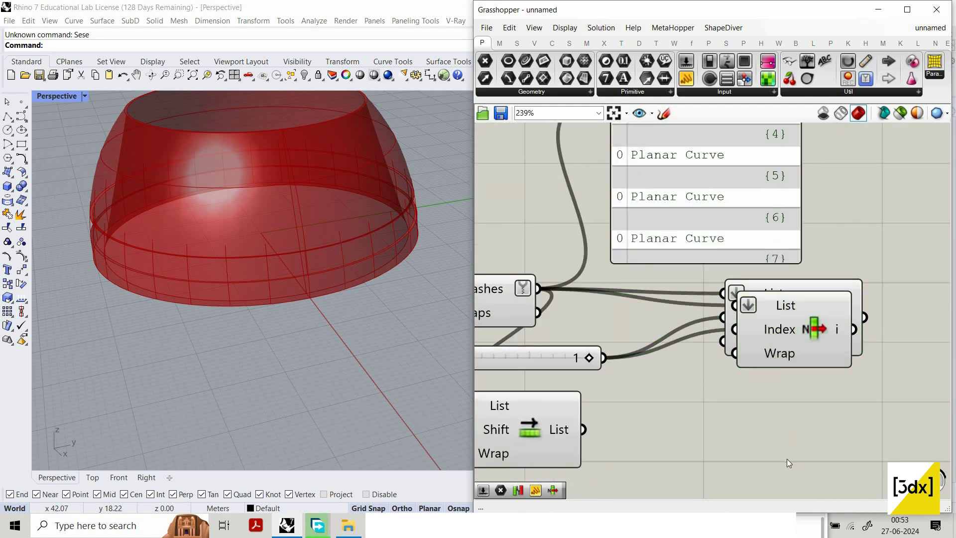
drag(749, 367, 754, 469)
scroll(727, 456, down, 3)
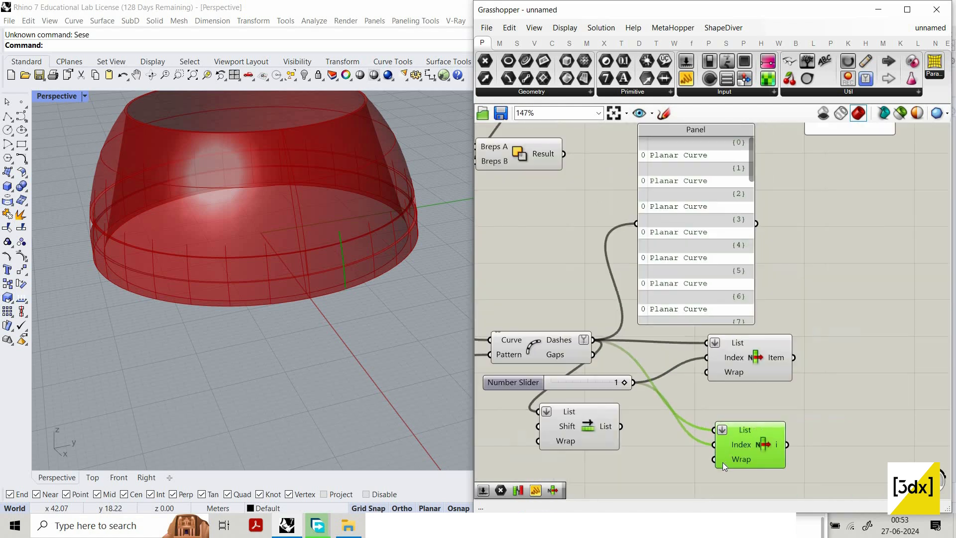
scroll(722, 462, up, 2)
drag(712, 419, 583, 413)
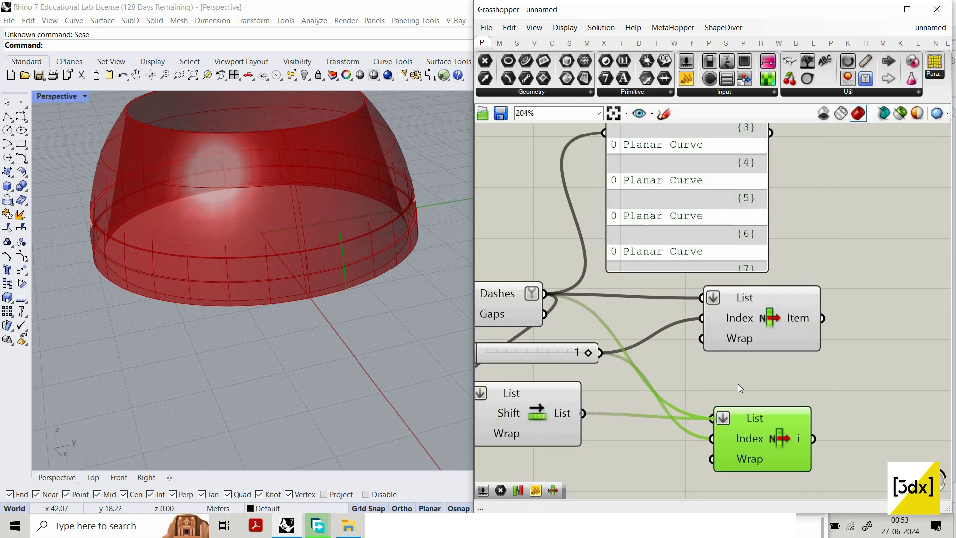
Step: Move the Dashes Panel further up and align the right edges of the two List Item components
scroll(702, 360, down, 3)
drag(702, 286, 703, 239)
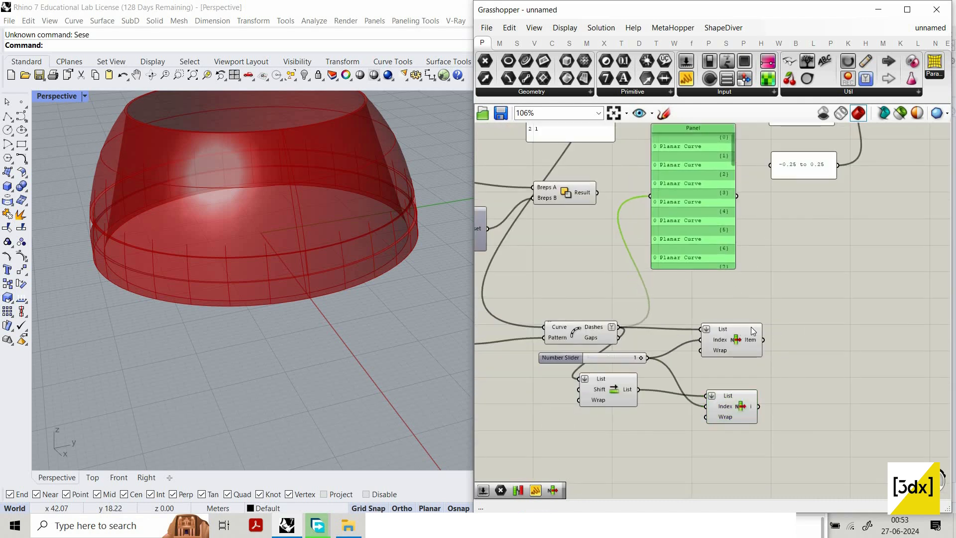
drag(779, 311, 737, 428)
Step: Turn off the preview of Dash Pattern and Shift List
drag(558, 237, 559, 242)
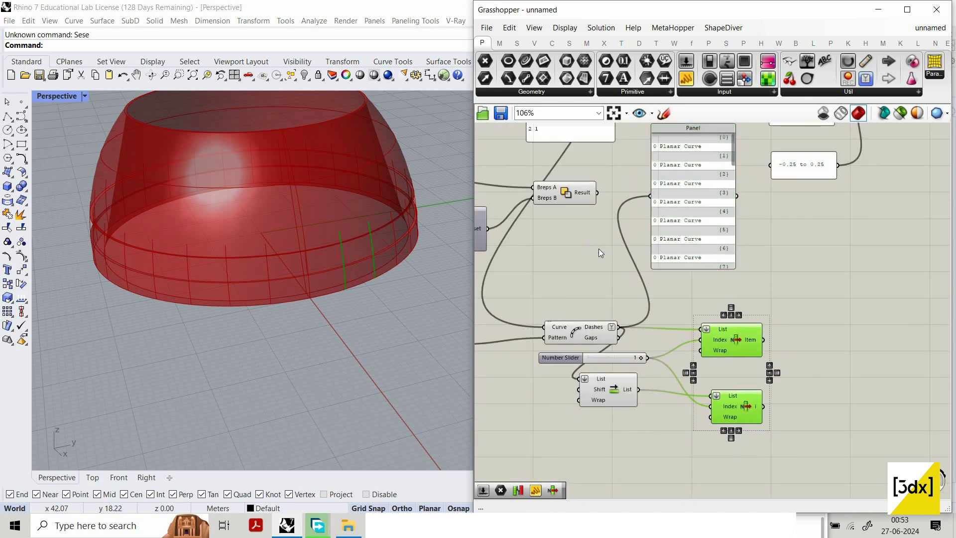
middle_click(625, 266)
click(625, 264)
Step: Add a Loft component and connect the outputs of both List Item components to its Curves input
scroll(375, 244, up, 4)
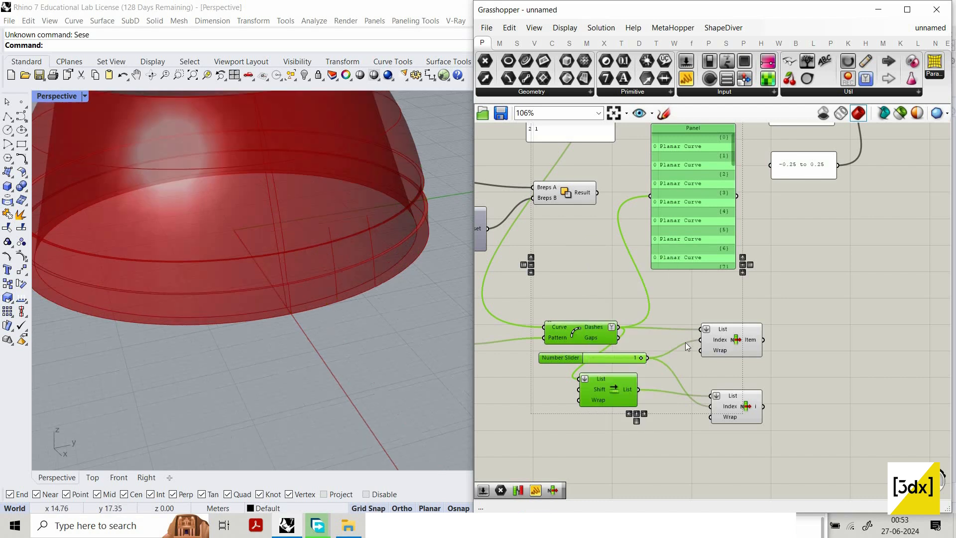
scroll(685, 341, up, 3)
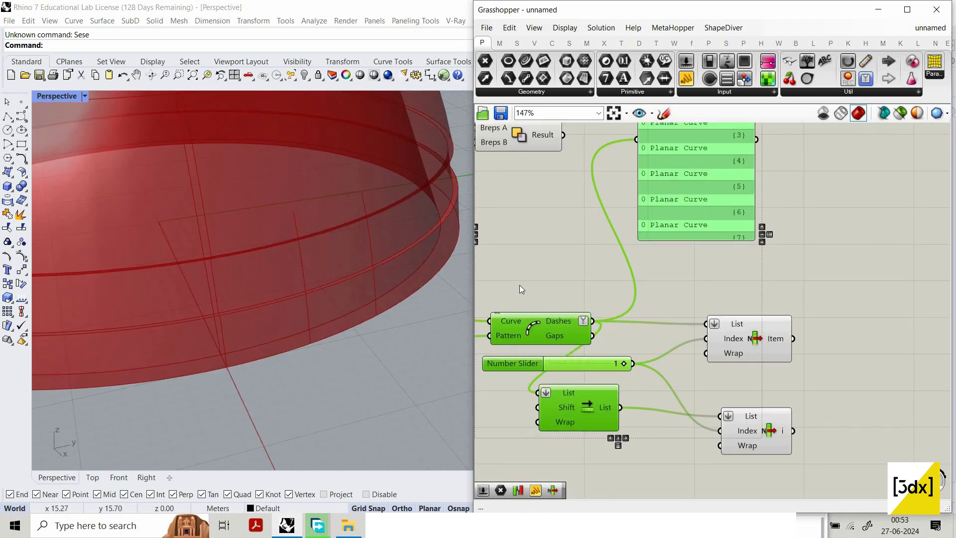
double_click(858, 387)
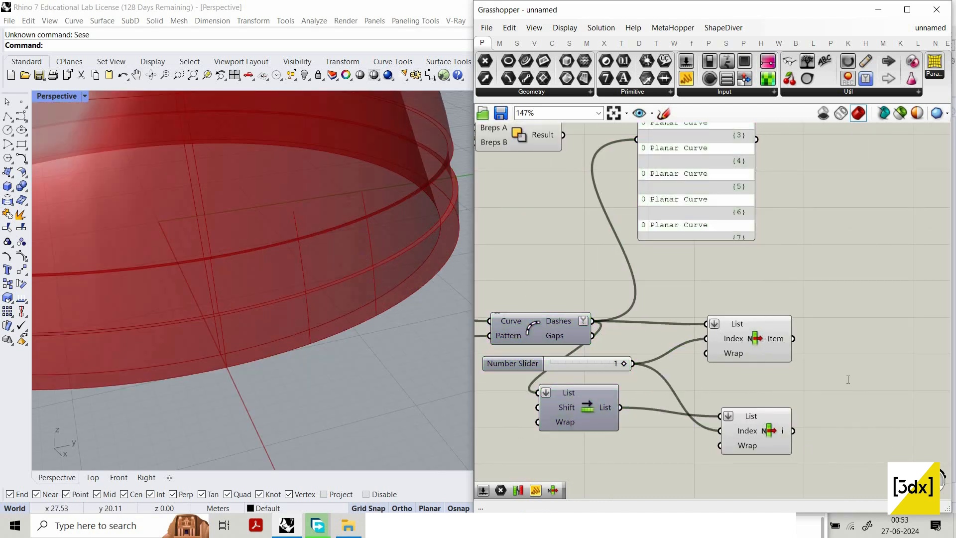
text(loft)
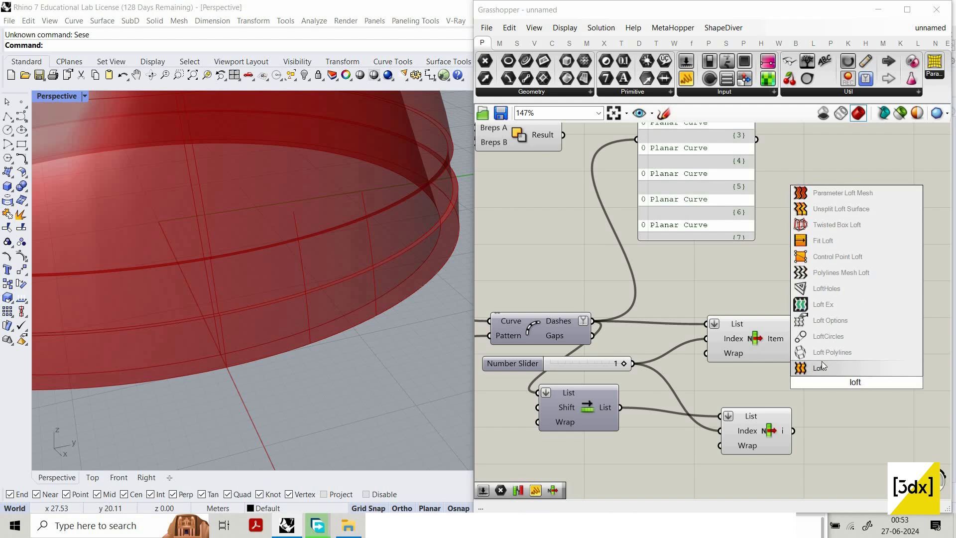
click(821, 363)
drag(792, 338, 815, 373)
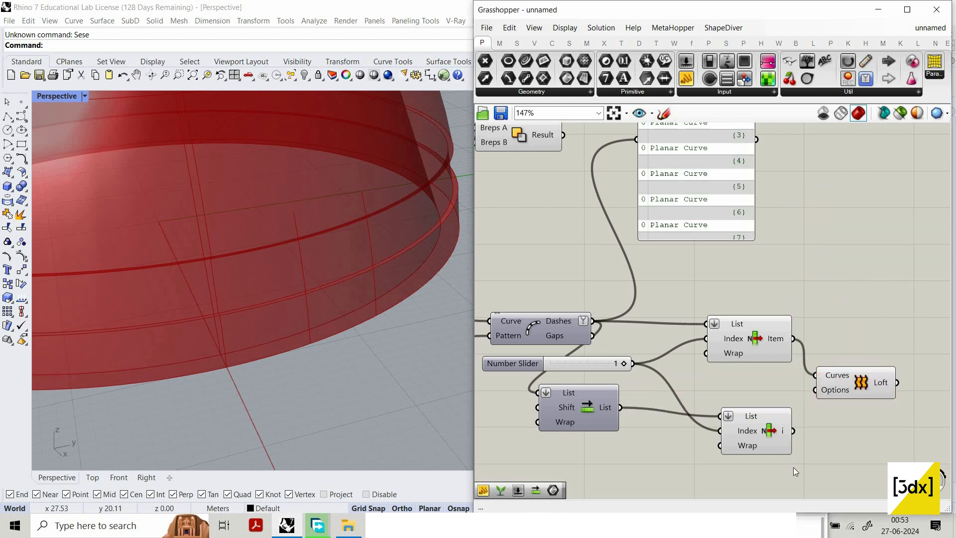
shift+drag(792, 430, 815, 374)
Step: Turn off the preview of both List Item components and highlight the Loft result
drag(736, 258, 712, 433)
middle_click(780, 286)
click(785, 278)
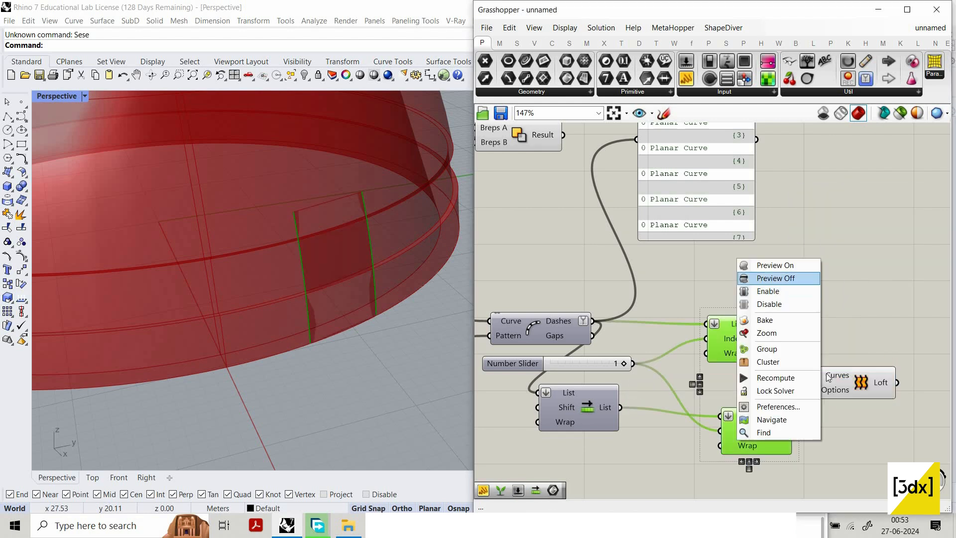
click(866, 382)
Step: Add an Offset Surface component and connect the Loft output to its Surface input
scroll(737, 333, down, 4)
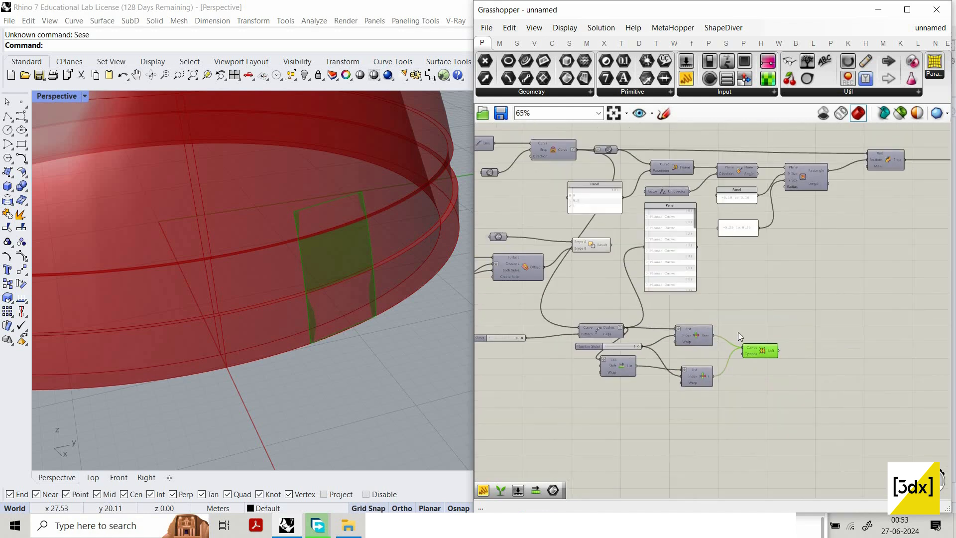
scroll(739, 332, up, 3)
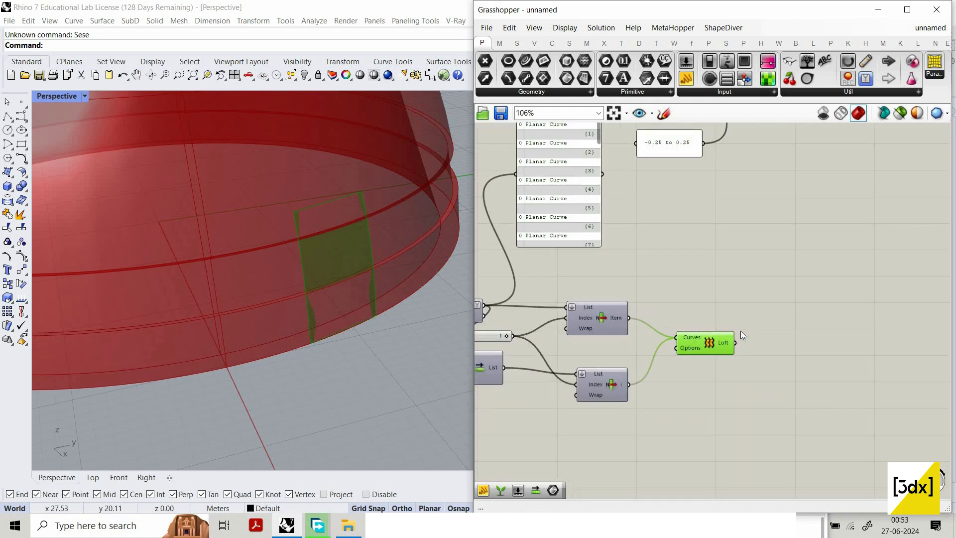
scroll(819, 364, down, 2)
scroll(819, 364, up, 2)
double_click(819, 363)
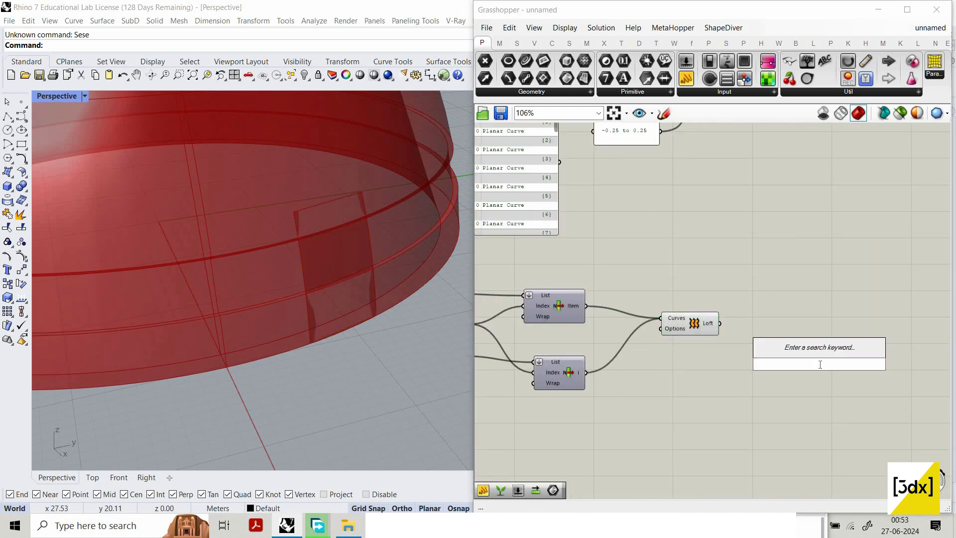
text(offset)
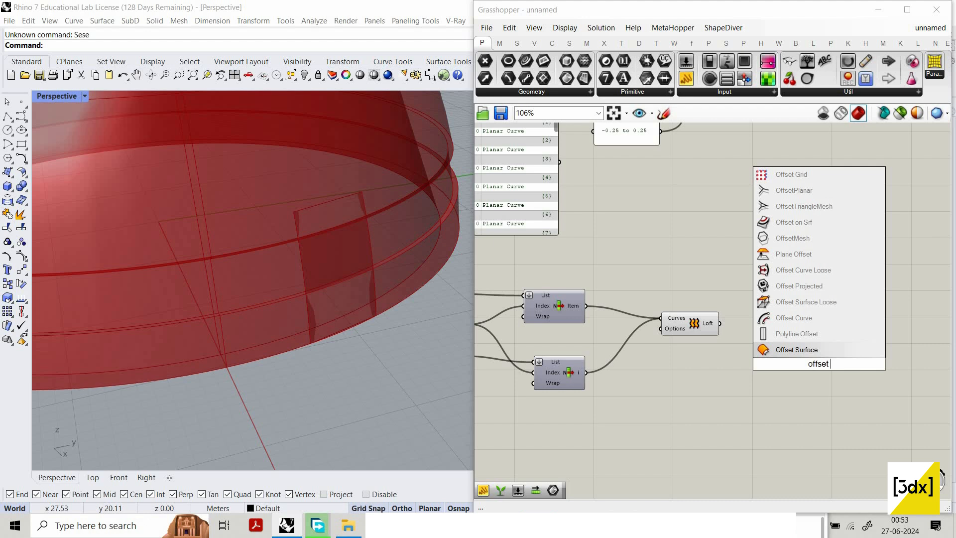
text( su)
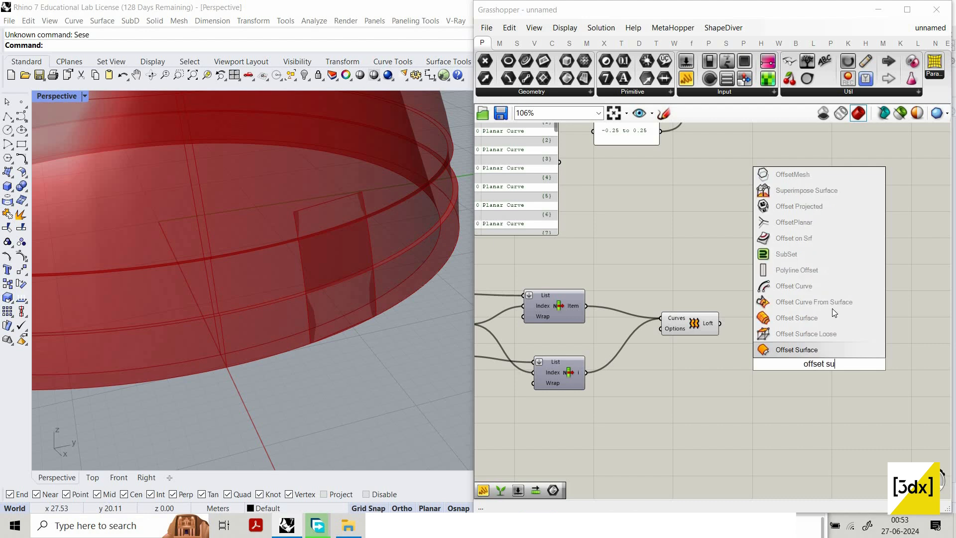
key(Return)
drag(720, 323, 846, 347)
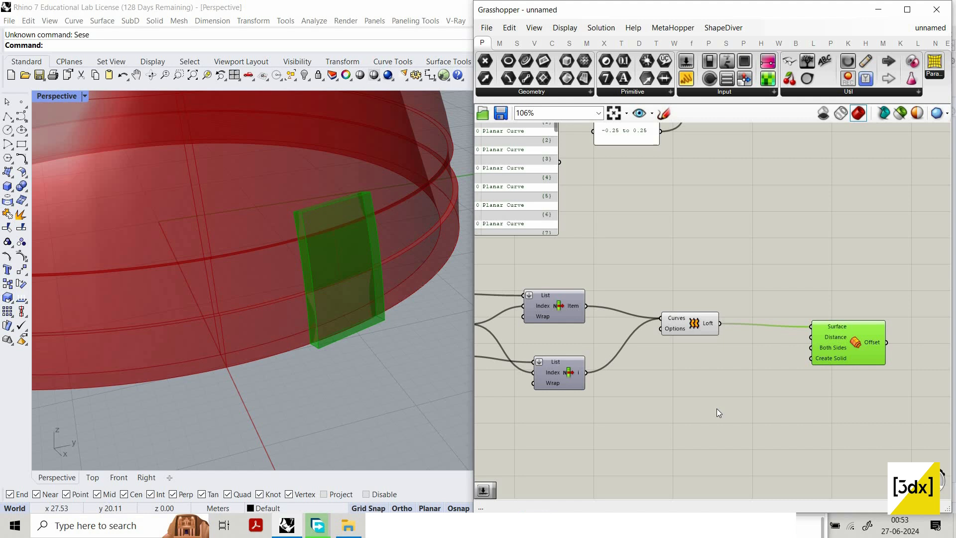
Step: Set the expression of the Offset Surface component's Distance input to -x
scroll(856, 348, up, 3)
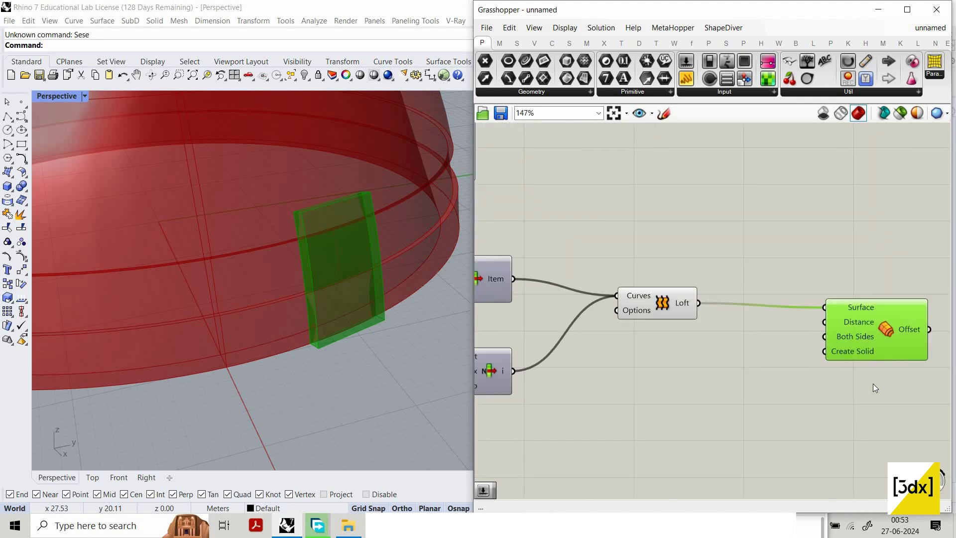
right_click(846, 322)
mouse_move(876, 405)
click(778, 418)
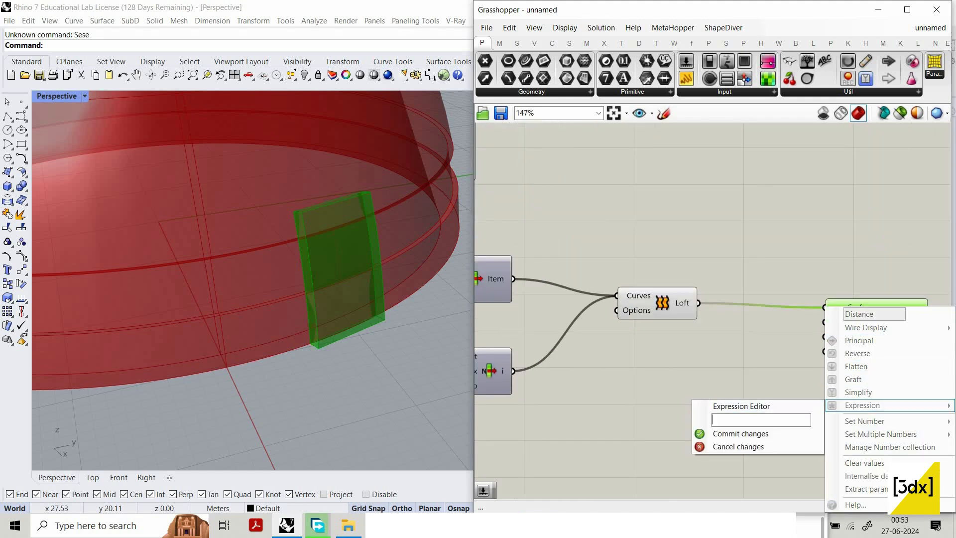
text(-x)
click(776, 430)
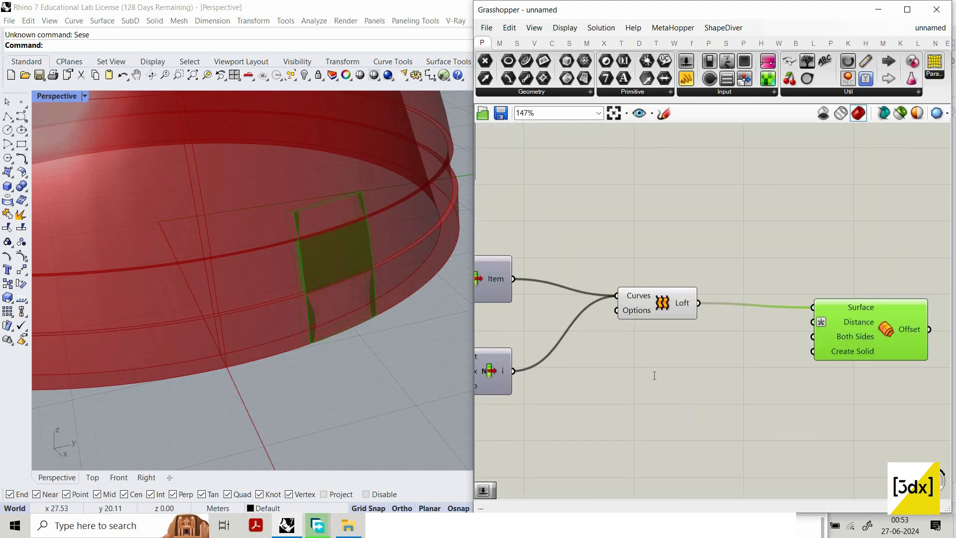
Step: Add a Number Slider with value 0.6 and connect it to the Distance and Both Sides inputs of Offset Surface
click(653, 375)
double_click(653, 375)
text(0.6)
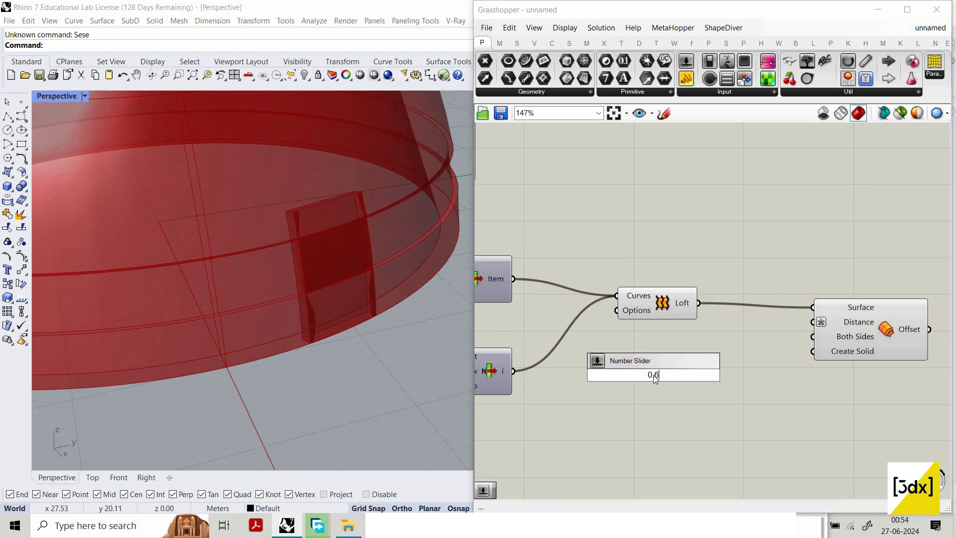
key(Return)
drag(730, 374, 813, 322)
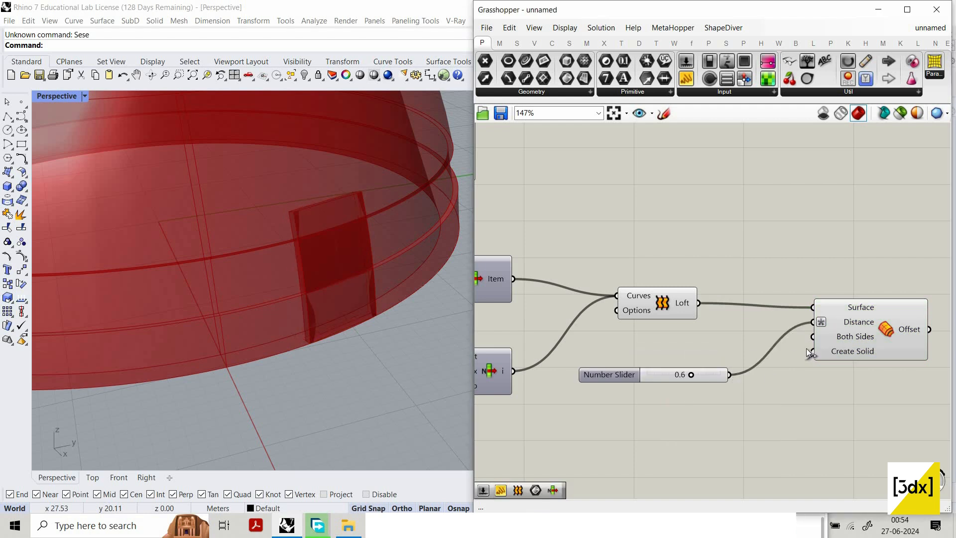
drag(730, 375, 837, 338)
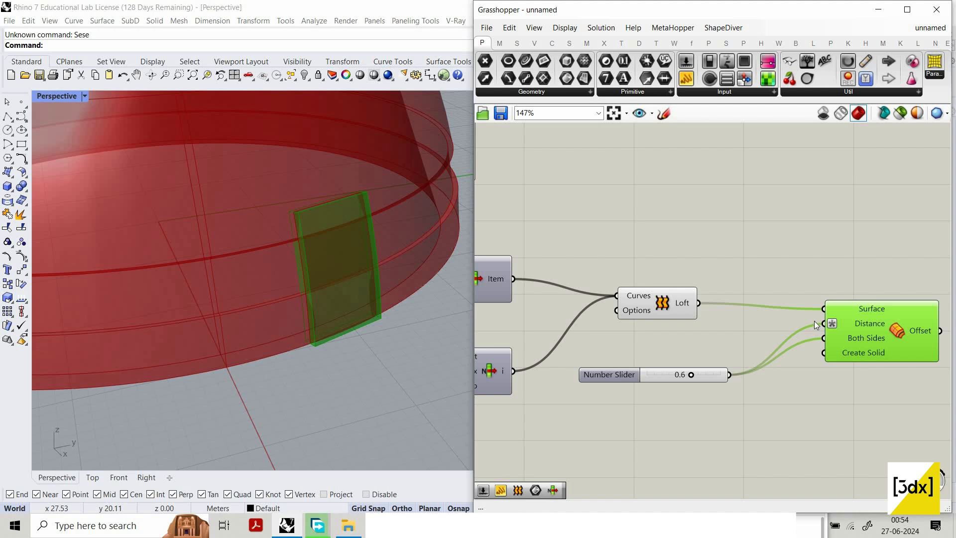
Step: Add a Cap Holes component and connect the Offset Surface output to its Brep input
scroll(878, 328, down, 1)
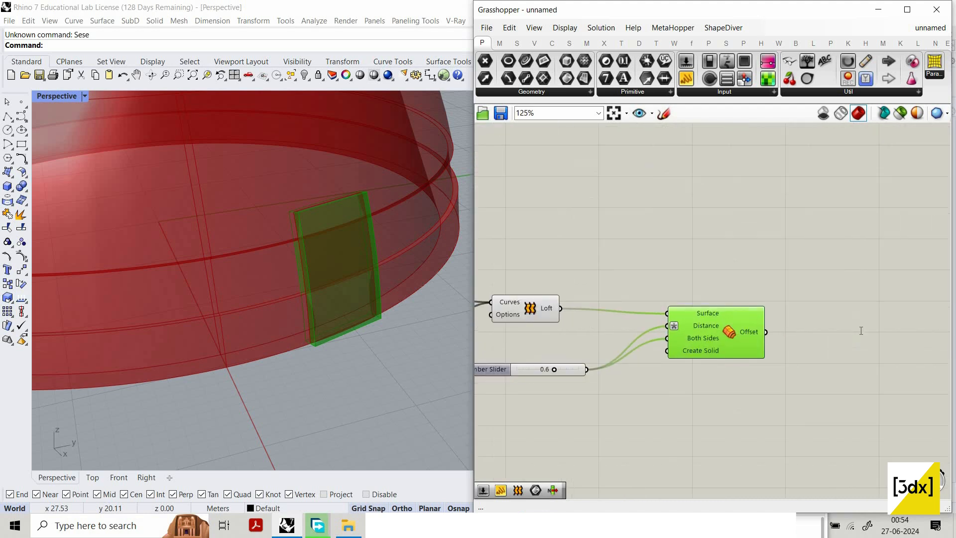
double_click(859, 330)
text(cap)
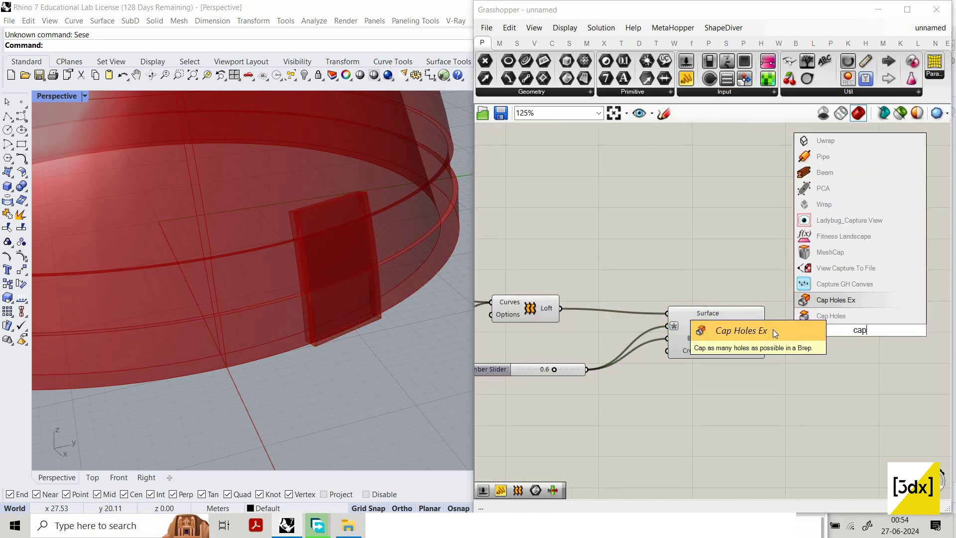
click(839, 315)
drag(766, 331, 832, 332)
Step: Turn off the preview of the Loft and Offset Surface components
scroll(653, 333, down, 3)
scroll(529, 215, up, 2)
drag(505, 228, 680, 349)
right_click(538, 210)
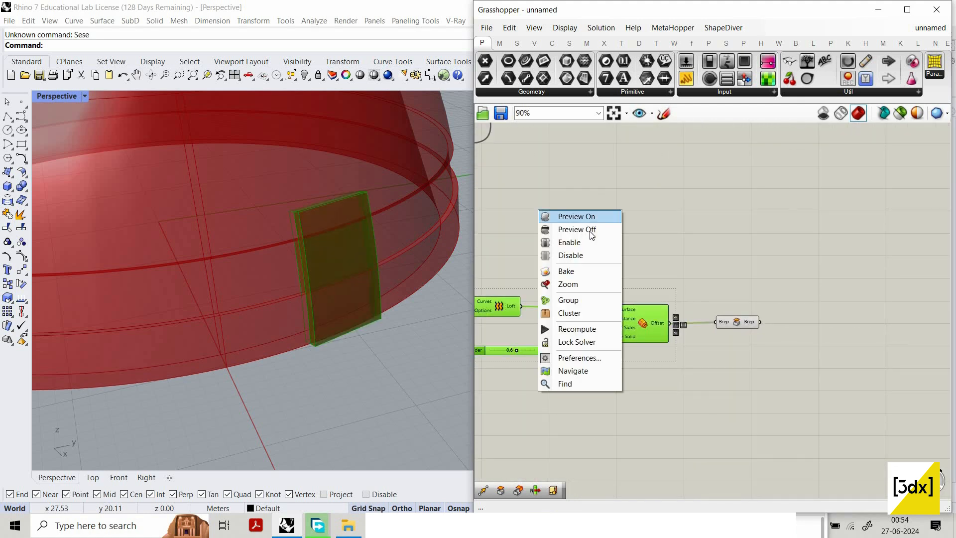
click(558, 228)
Step: Move the whole chain from the dash pattern to Cap Holes further down the canvas
scroll(677, 239, down, 4)
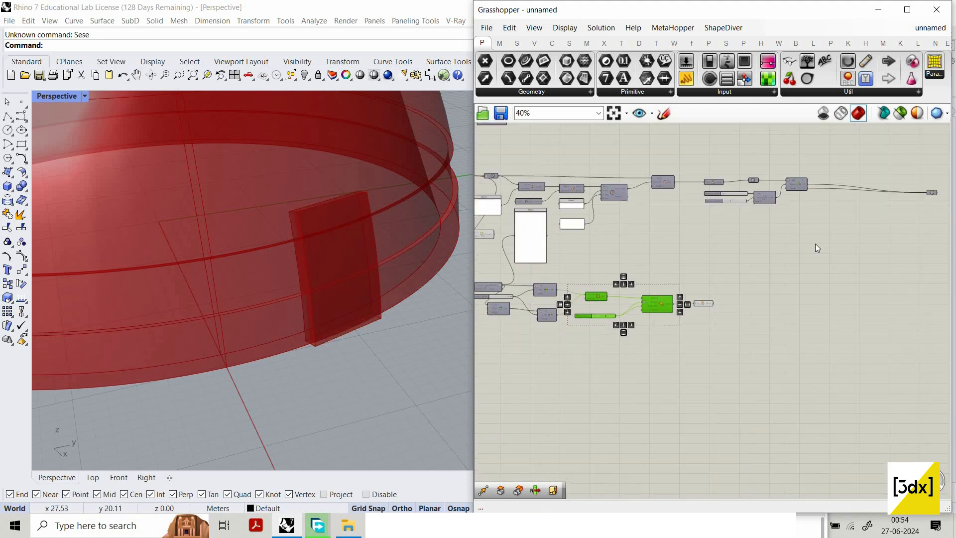
scroll(780, 304, down, 4)
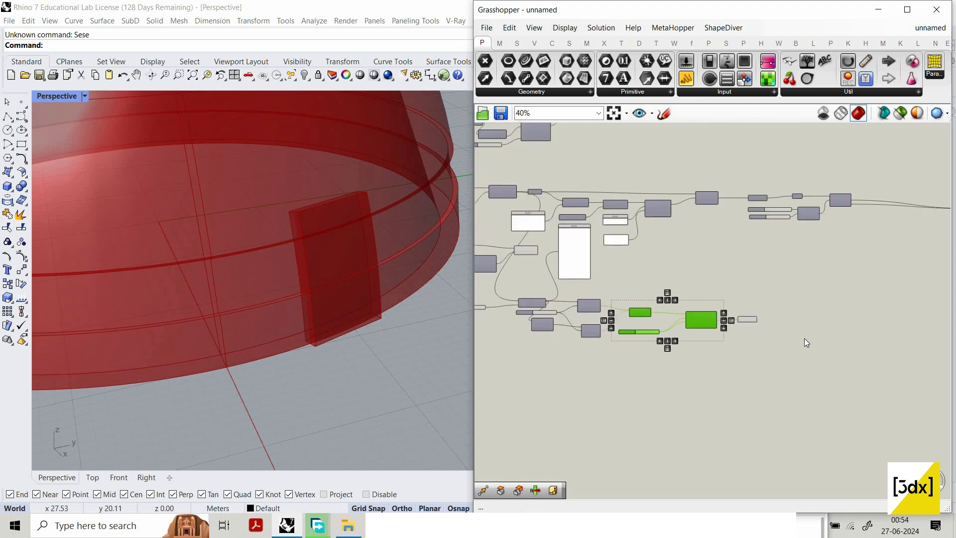
scroll(804, 338, up, 3)
drag(784, 334, 544, 269)
click(686, 300)
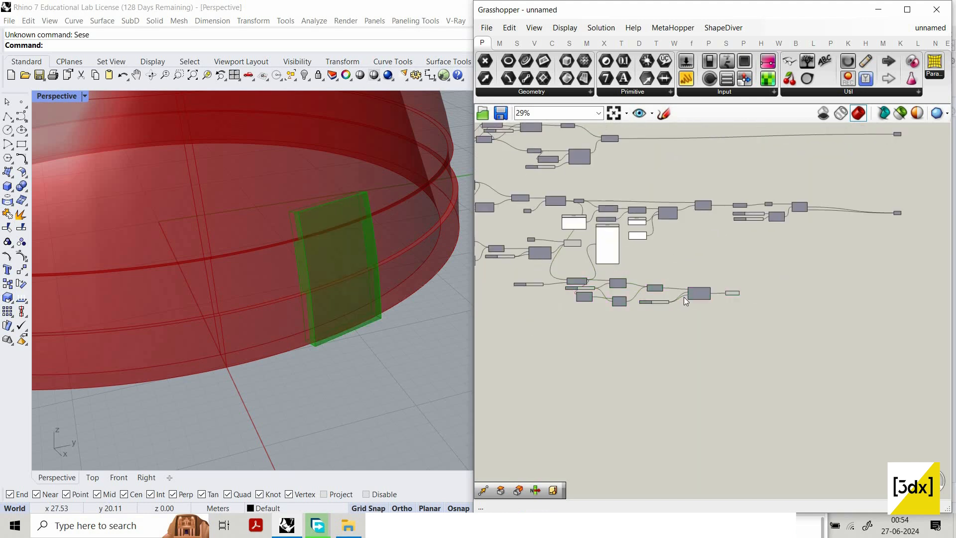
drag(760, 322, 534, 269)
drag(698, 295, 696, 322)
Step: Move the existing Solid Difference component down, closer to the dash pattern chain
click(847, 205)
scroll(847, 205, up, 4)
scroll(746, 202, up, 4)
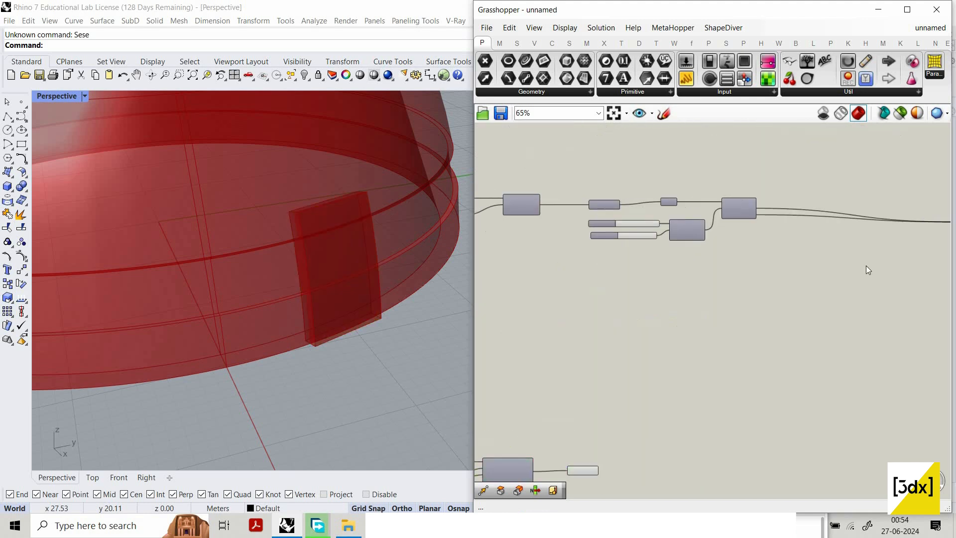
right_drag(931, 290, 871, 244)
scroll(564, 250, down, 5)
scroll(638, 276, up, 2)
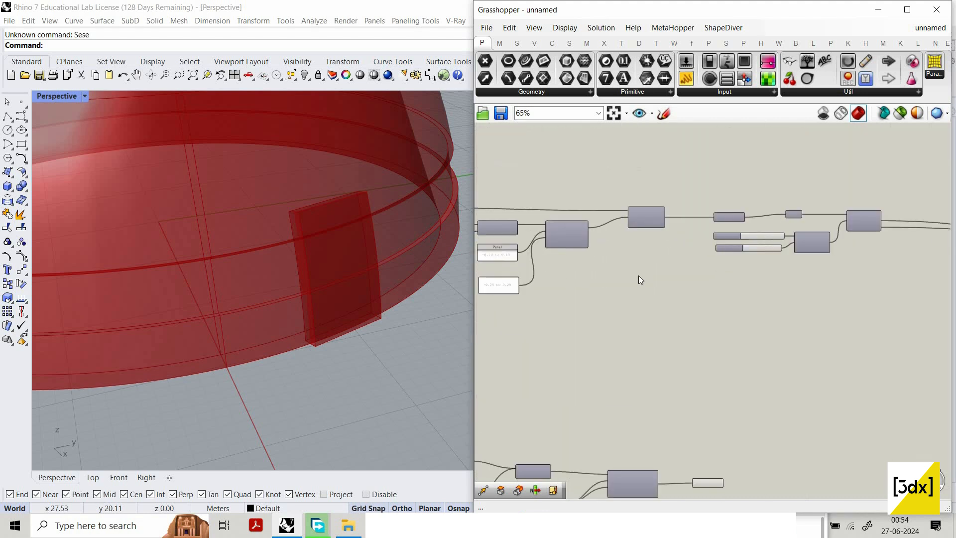
scroll(638, 275, down, 3)
right_drag(582, 278, 659, 269)
scroll(567, 284, up, 8)
drag(596, 285, 753, 462)
scroll(659, 368, down, 4)
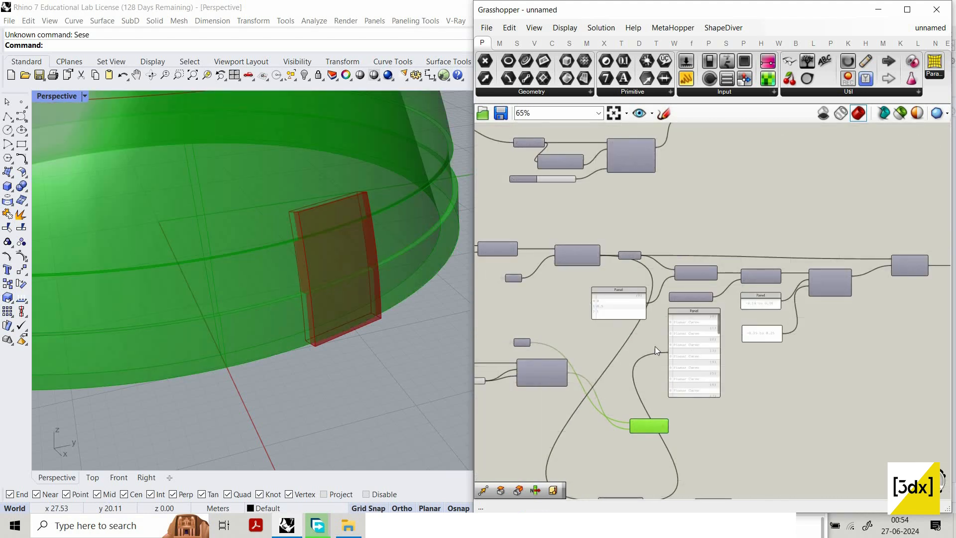
Step: Add a second Solid Difference with the first Solid Difference result as Breps A and the Cap Holes output as Breps B
scroll(772, 455, down, 3)
right_drag(829, 421, 769, 369)
scroll(798, 443, up, 5)
right_drag(931, 416, 867, 398)
scroll(867, 398, down, 1)
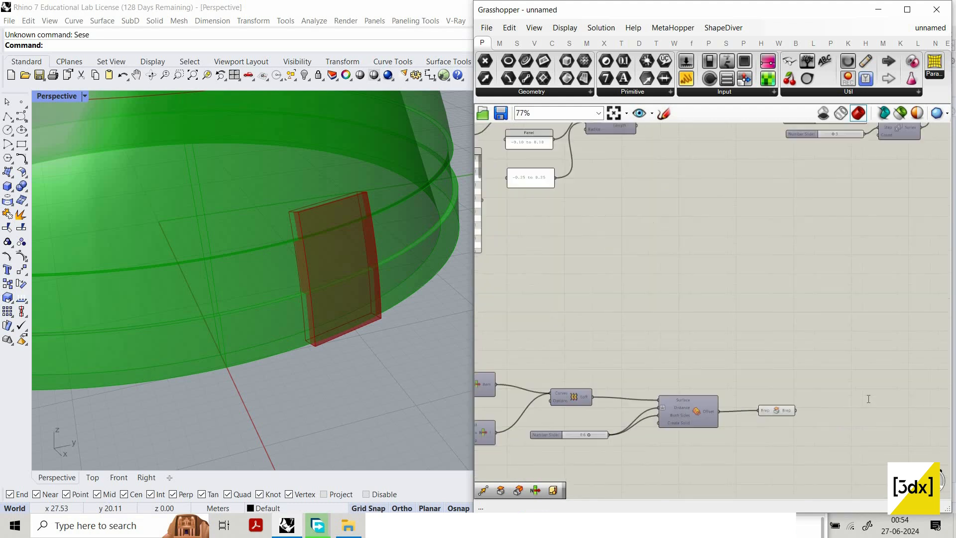
scroll(867, 398, up, 1)
double_click(867, 399)
text(soli)
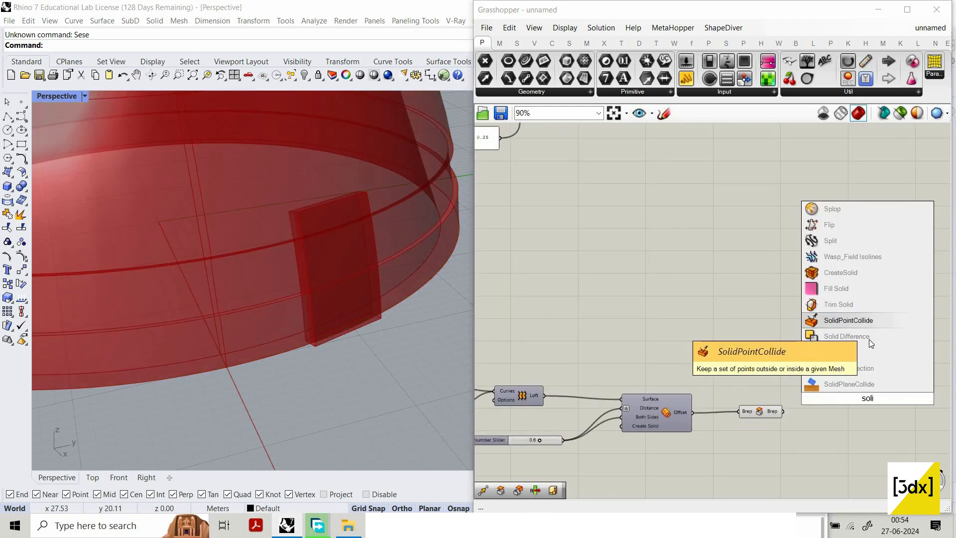
key(Return)
scroll(771, 419, up, 3)
drag(771, 420, 865, 406)
scroll(659, 334, down, 6)
drag(659, 334, 610, 321)
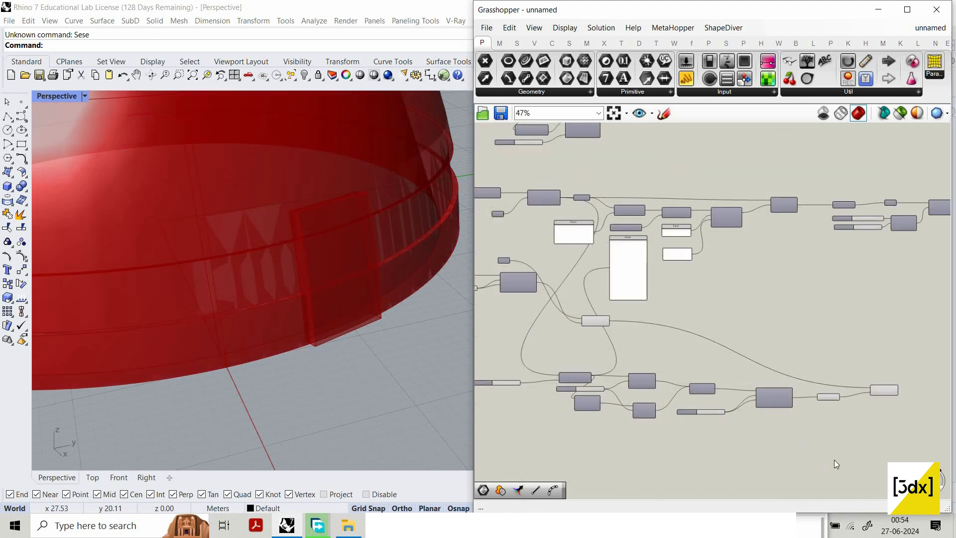
Step: Turn off the preview of the first Solid Difference and the List Item, Loft, Offset Surface and Cap Holes components
drag(845, 443, 599, 319)
right_click(733, 331)
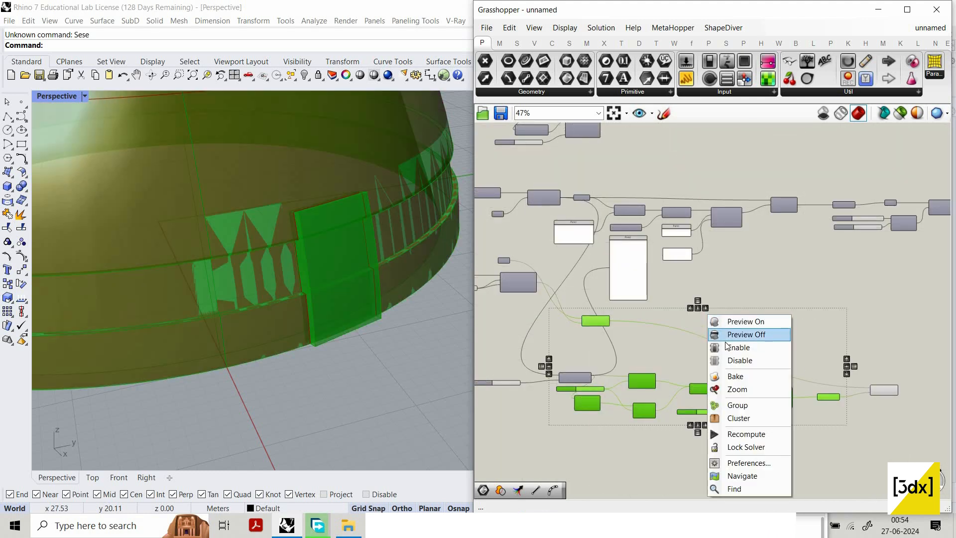
click(733, 333)
scroll(894, 392, up, 2)
click(885, 383)
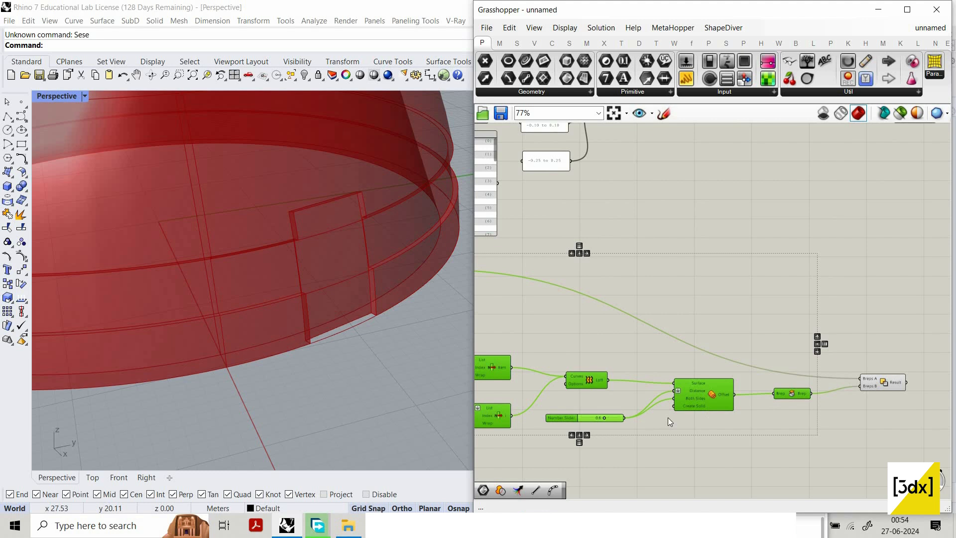
Step: Set the offset distance slider to 1.0 and extend its maximum, undoing a trial value of 2.0
scroll(602, 418, up, 2)
drag(599, 420, 687, 422)
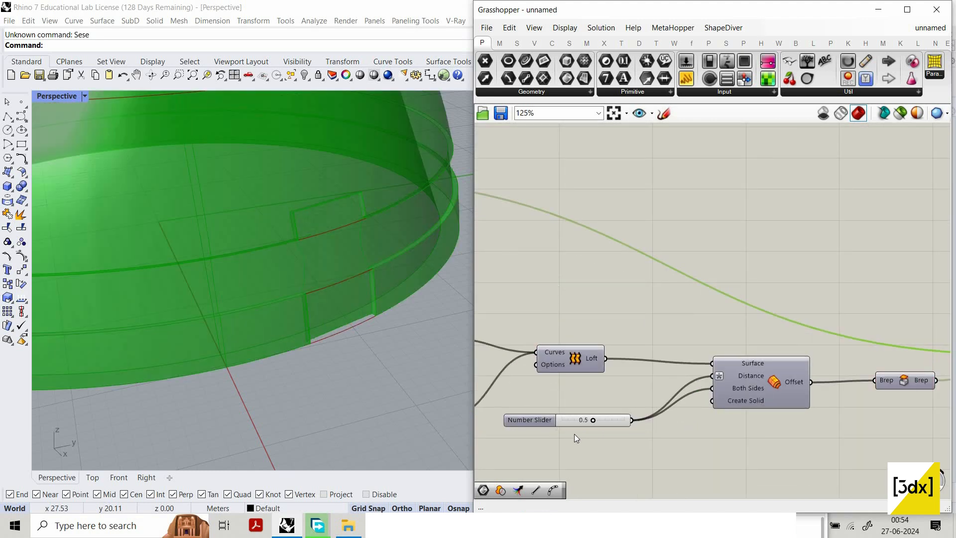
double_click(538, 418)
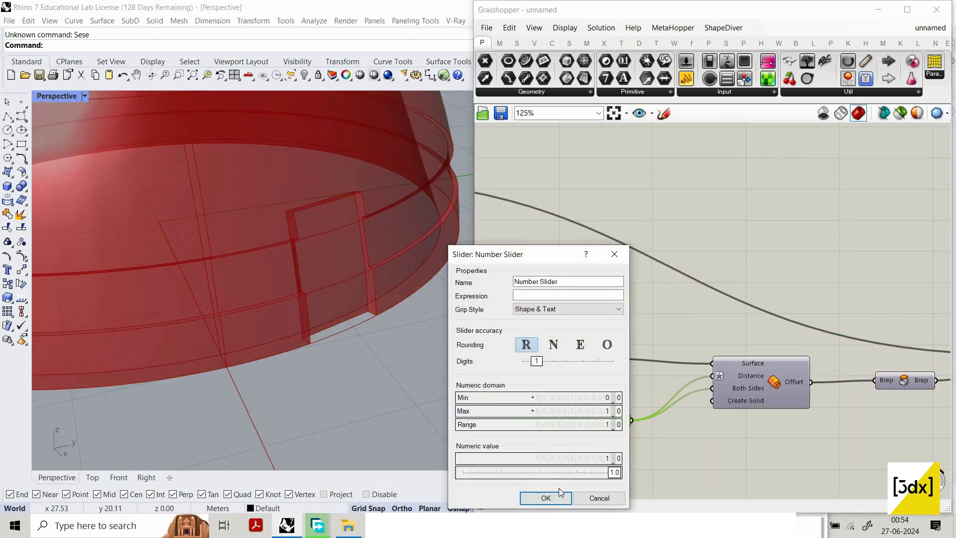
drag(607, 413, 595, 428)
key(Return)
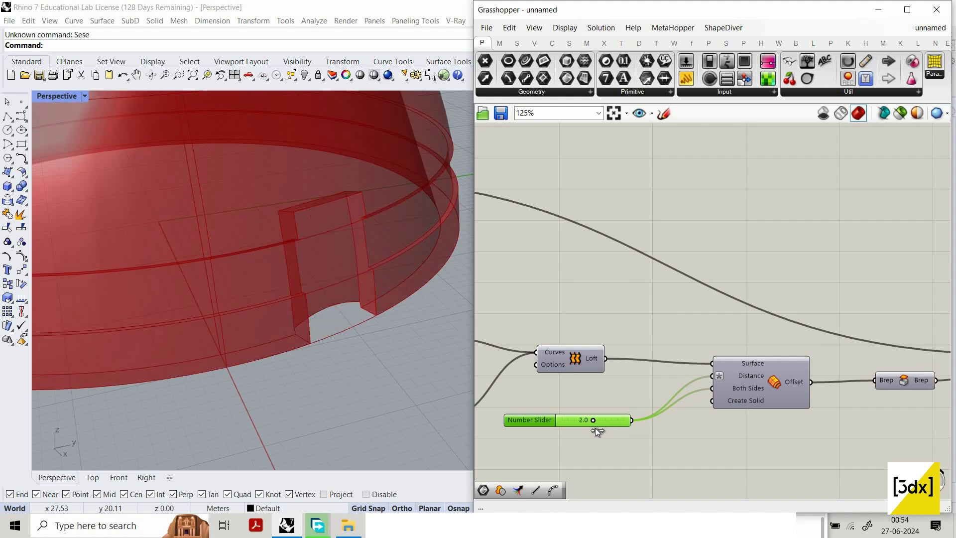
click(637, 443)
key(ctrl+z)
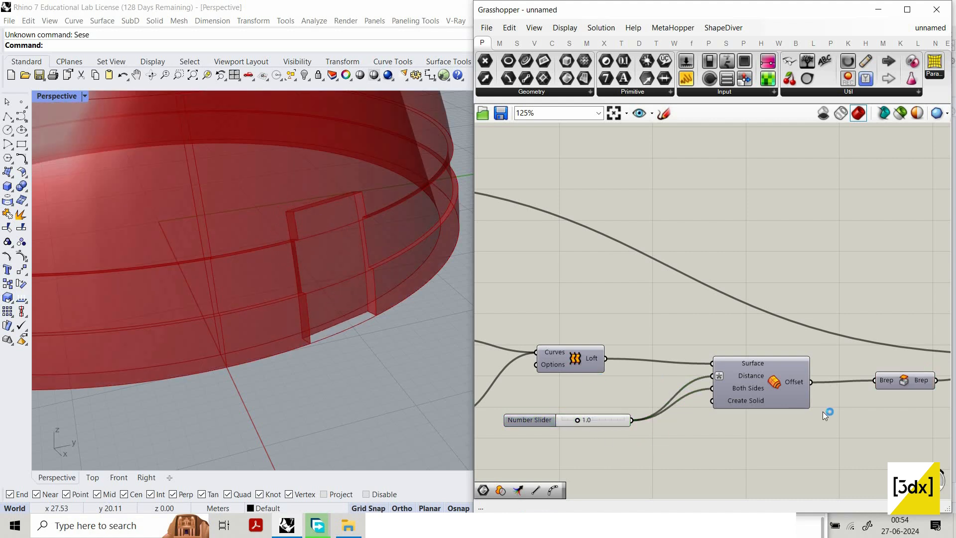
Step: Add a Brep parameter, connect the second Solid Difference result to it, and place it to the upper right of that component
scroll(822, 411, down, 4)
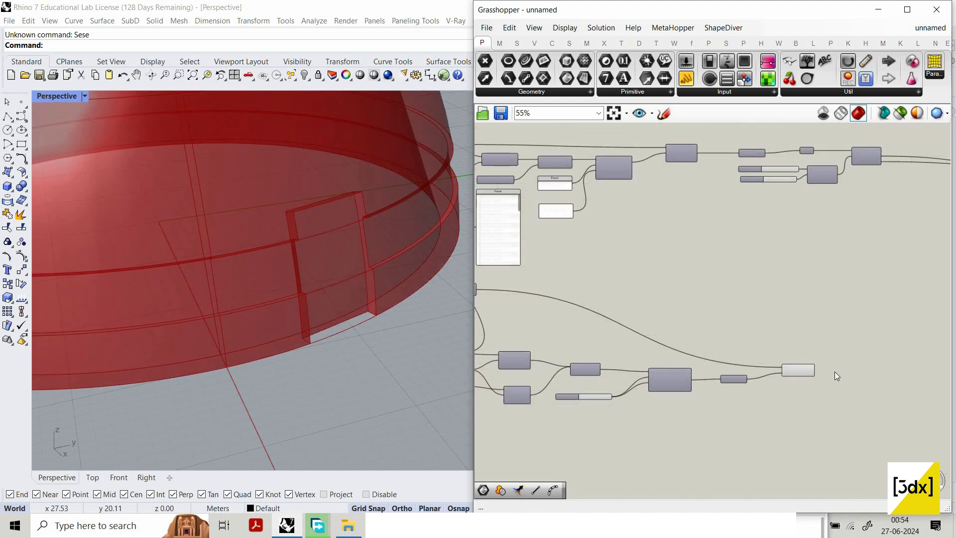
scroll(801, 357, up, 5)
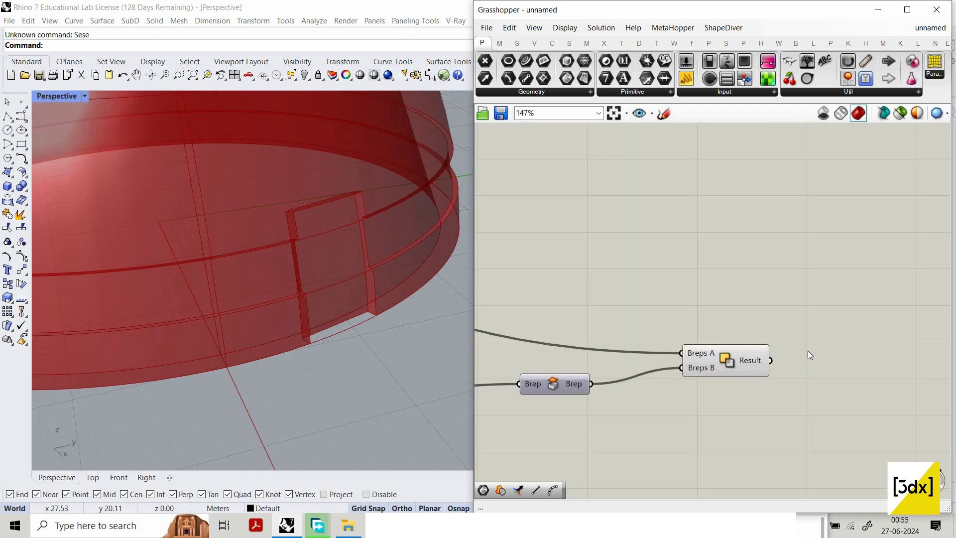
scroll(847, 377, up, 1)
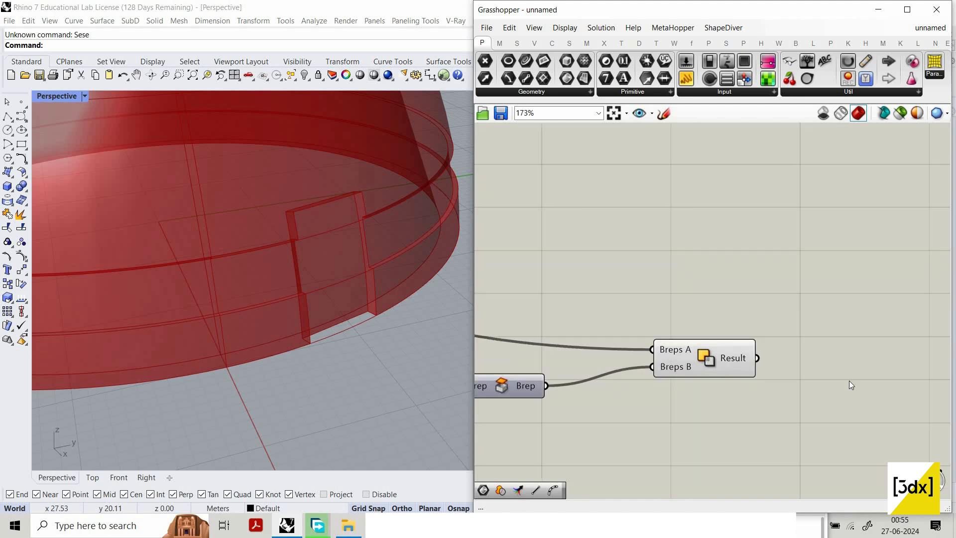
double_click(848, 376)
text(bre)
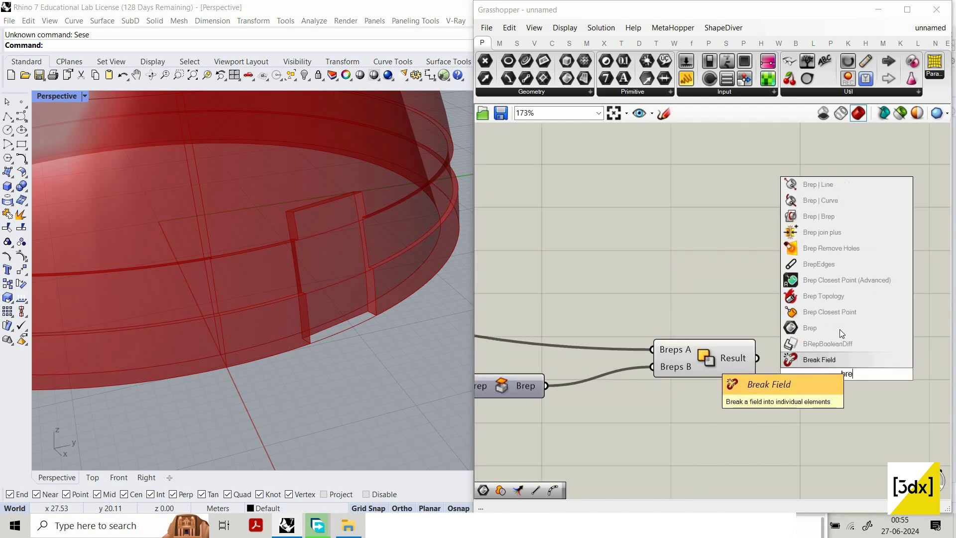
click(839, 329)
drag(757, 358, 821, 374)
drag(842, 378, 889, 332)
Step: Turn off the preview of the second Solid Difference and Cap Holes components
drag(801, 414, 535, 321)
right_click(696, 284)
click(710, 303)
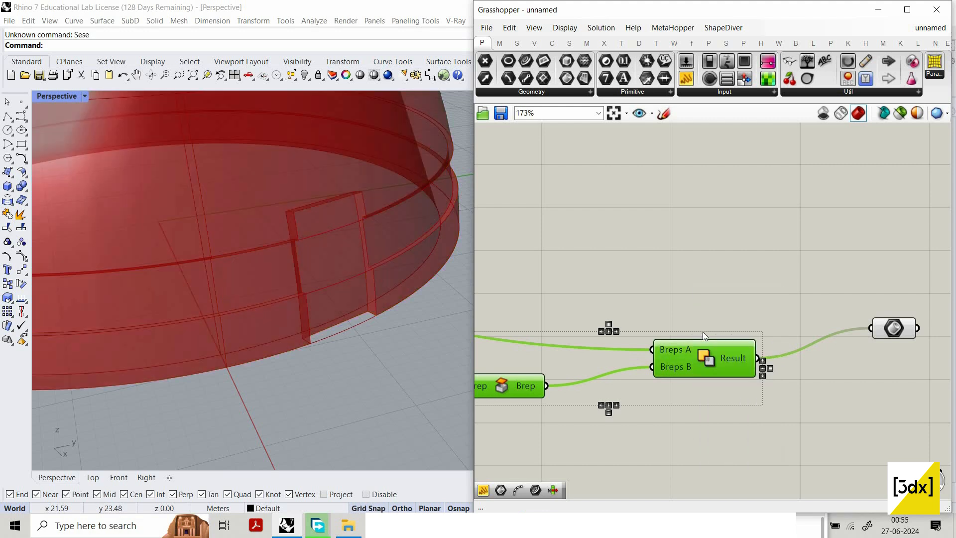
Step: Nudge the new Brep parameter upward, then turn on the topmost output parameter's preview and move that parameter closer to its source component
scroll(696, 337, down, 10)
drag(818, 299, 819, 285)
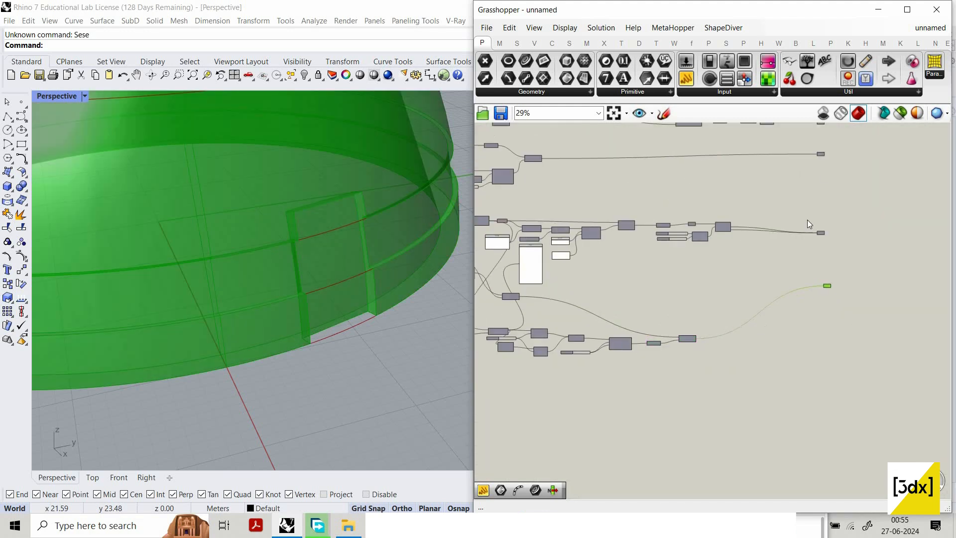
right_drag(846, 149, 790, 301)
scroll(748, 159, up, 1)
scroll(748, 159, up, 3)
click(754, 174)
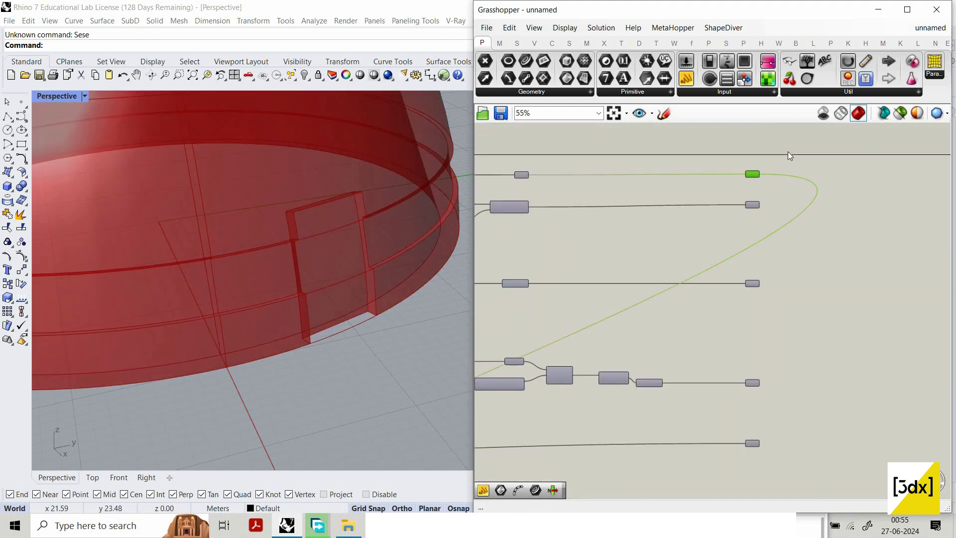
right_click(788, 151)
click(785, 153)
drag(599, 178, 566, 172)
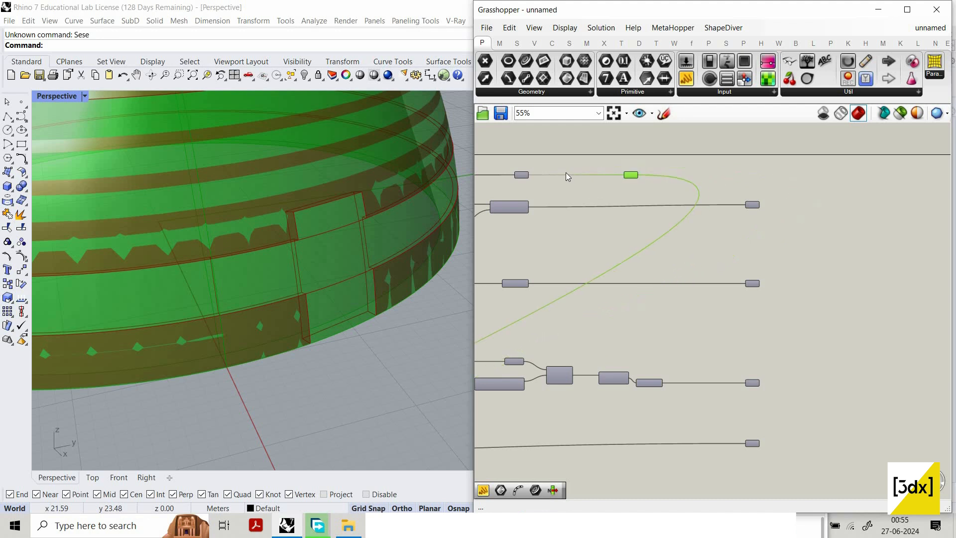
Step: Turn on the preview of the column of final output parameters below the topmost one, including the door-cut Brep
scroll(741, 375, down, 4)
click(684, 438)
drag(707, 451, 679, 171)
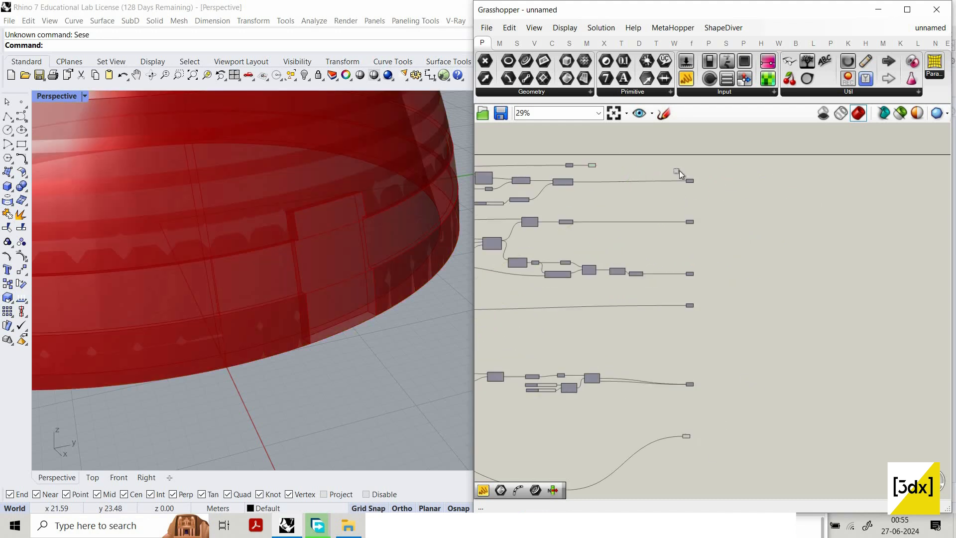
right_click(732, 172)
click(755, 180)
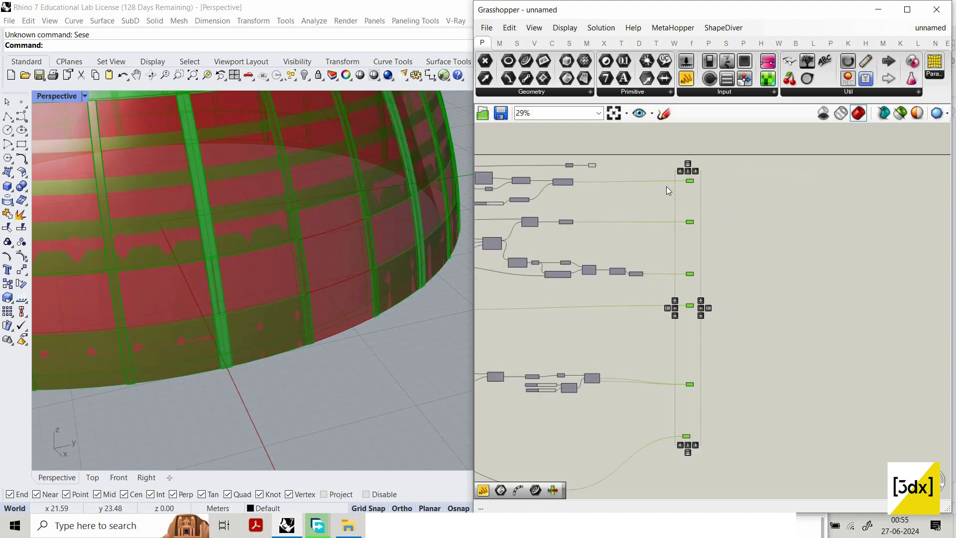
Step: Turn off the preview of the topmost output parameter and the two components beside it at the upper end of the definition
scroll(755, 259, down, 4)
click(755, 259)
scroll(657, 188, up, 3)
drag(642, 180, 717, 252)
right_click(694, 192)
click(714, 211)
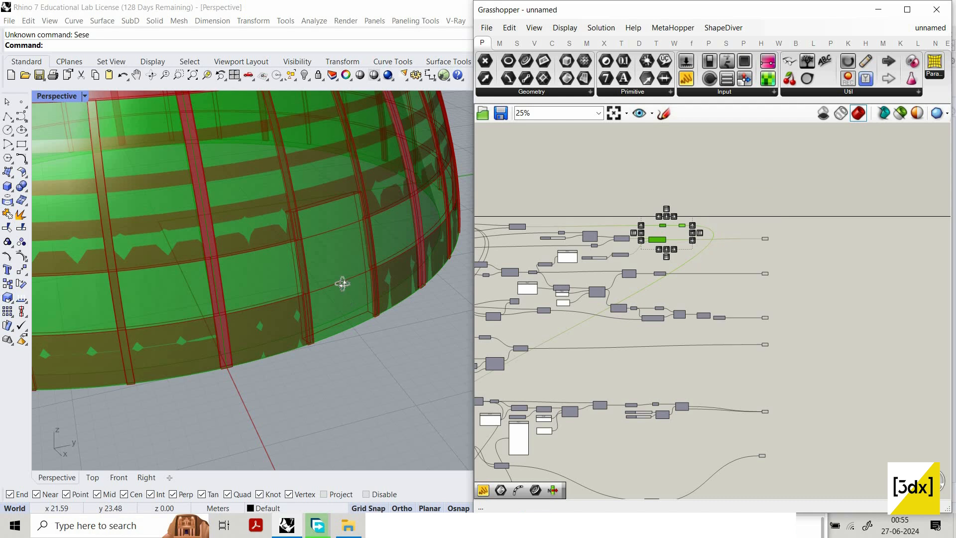
Step: Examine the door opening and facade ribs up close and from outside, highlighting the final output parameters
scroll(351, 294, down, 8)
right_drag(351, 293, 313, 300)
scroll(293, 277, up, 8)
scroll(314, 274, up, 6)
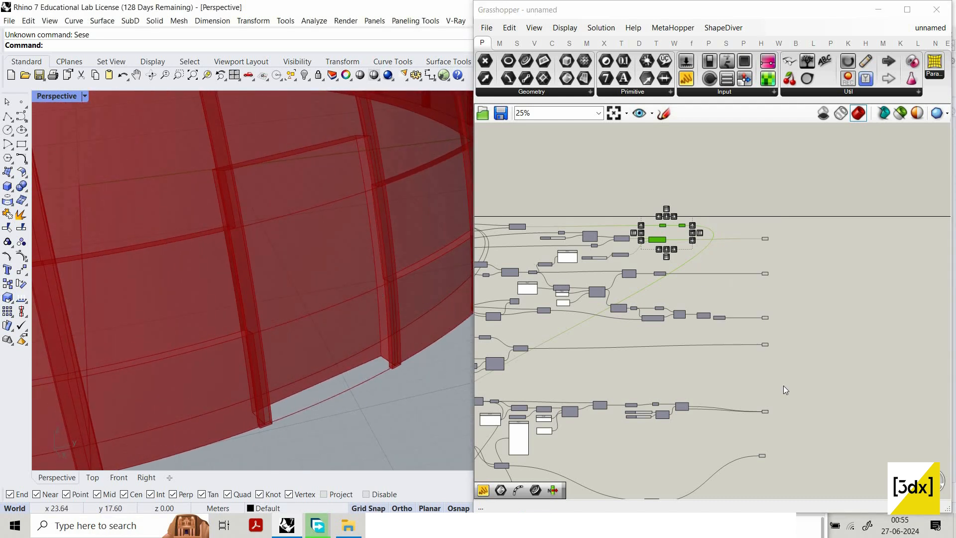
scroll(737, 196, down, 1)
drag(788, 412, 735, 196)
scroll(396, 318, down, 4)
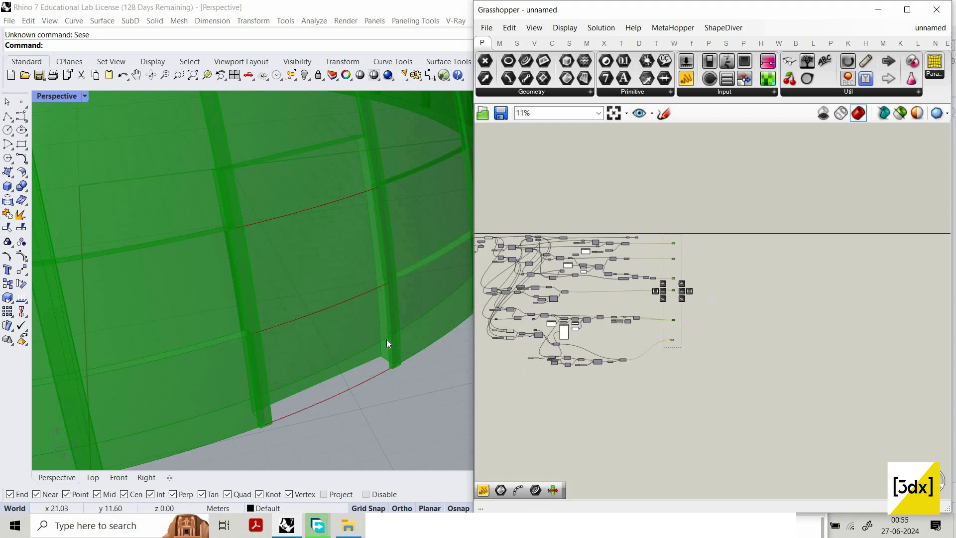
scroll(386, 339, down, 8)
right_drag(126, 213, 127, 245)
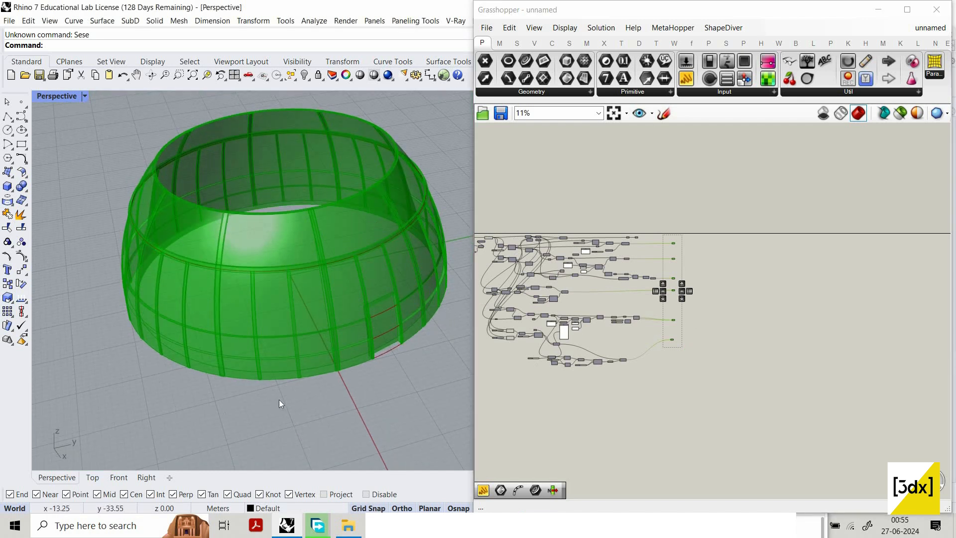
scroll(347, 379, up, 4)
scroll(346, 377, up, 1)
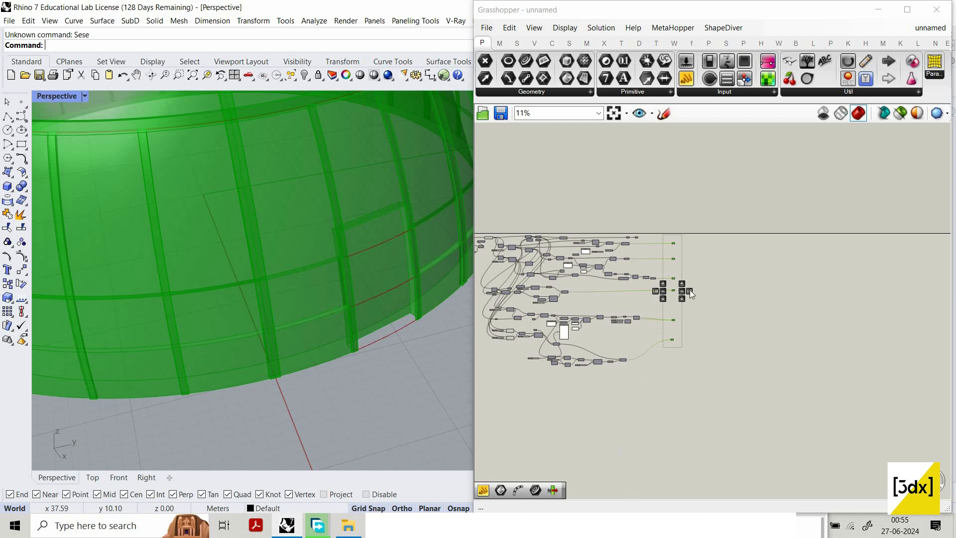
scroll(693, 373, up, 3)
click(689, 359)
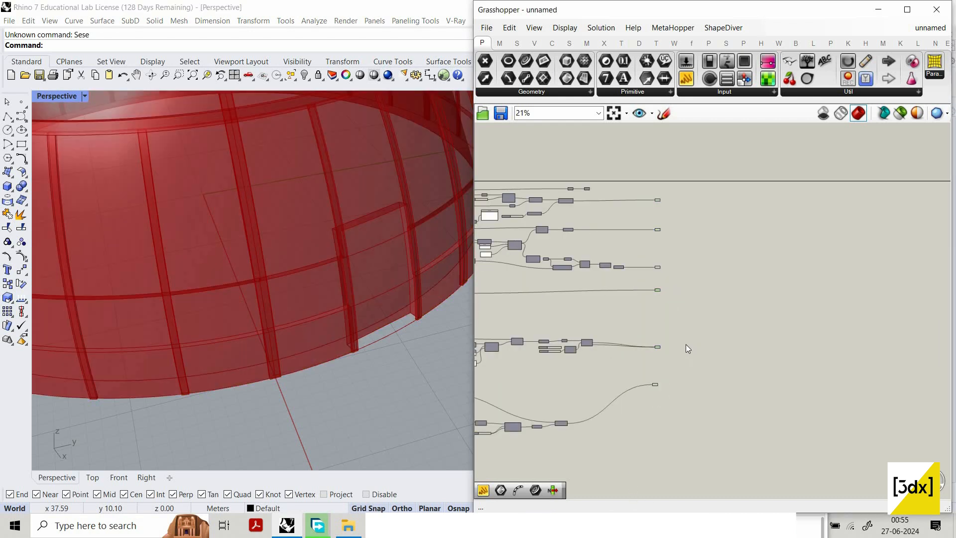
Step: Add a Curve parameter in the empty area below the definition
scroll(616, 386, down, 3)
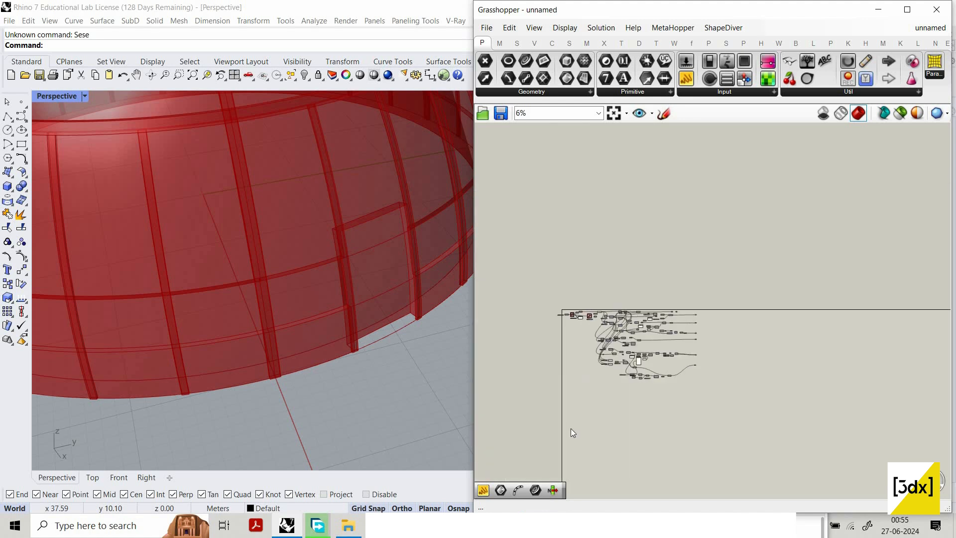
scroll(570, 428, up, 3)
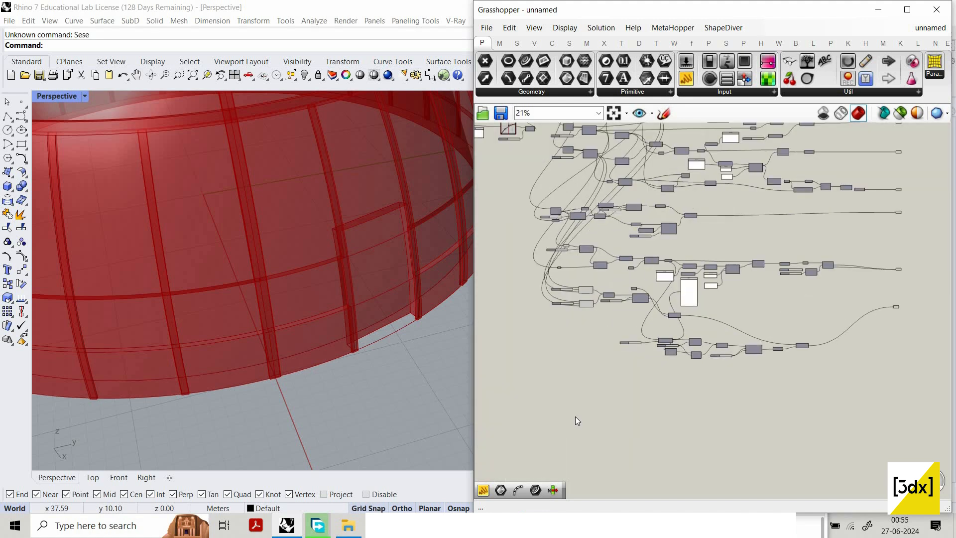
scroll(615, 389, up, 2)
double_click(613, 390)
text(cr)
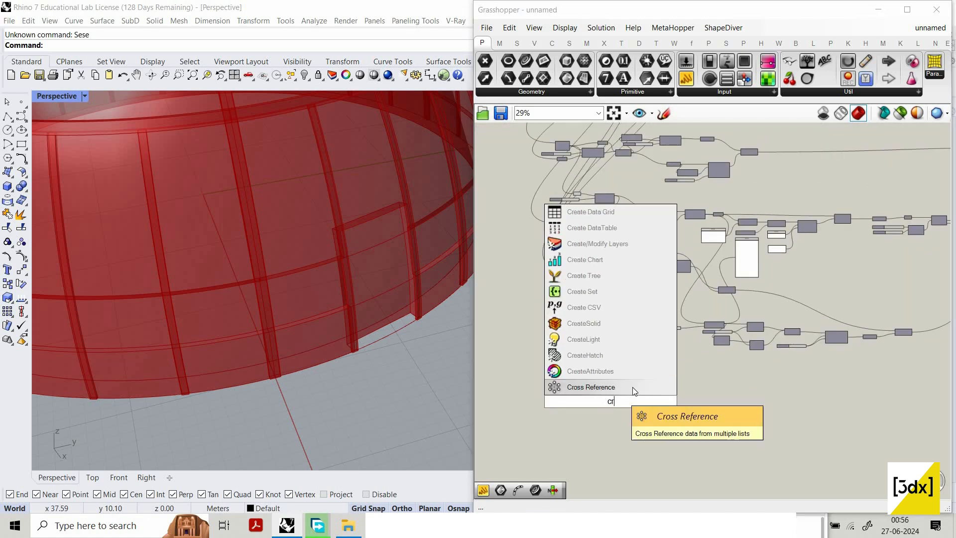
text(v)
click(618, 387)
scroll(619, 390, down, 4)
Step: Connect the List Item feeding the 1.85 curve offset to the new Curve parameter and keep it below the door-cutting components
scroll(605, 213, up, 7)
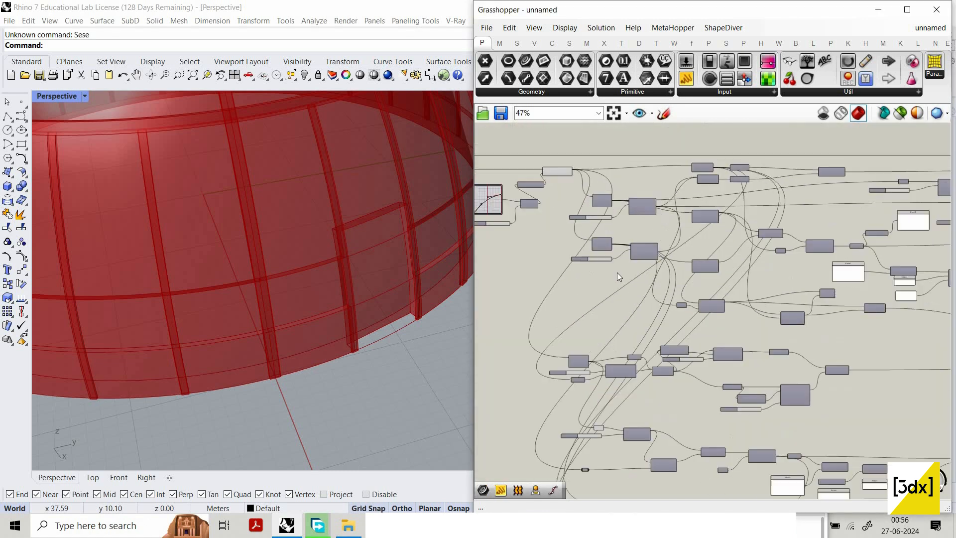
scroll(617, 273, up, 5)
click(612, 273)
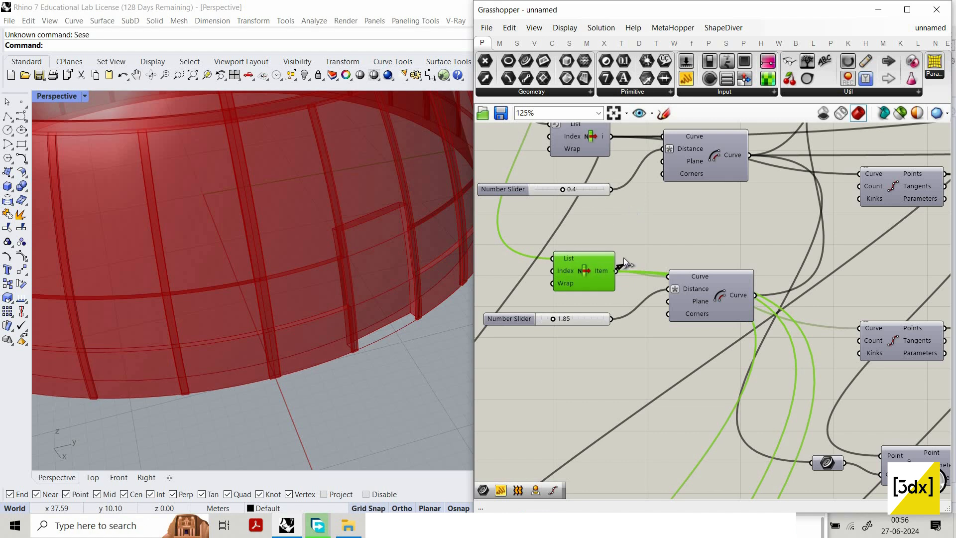
scroll(625, 262, down, 5)
drag(624, 263, 619, 421)
scroll(677, 415, up, 3)
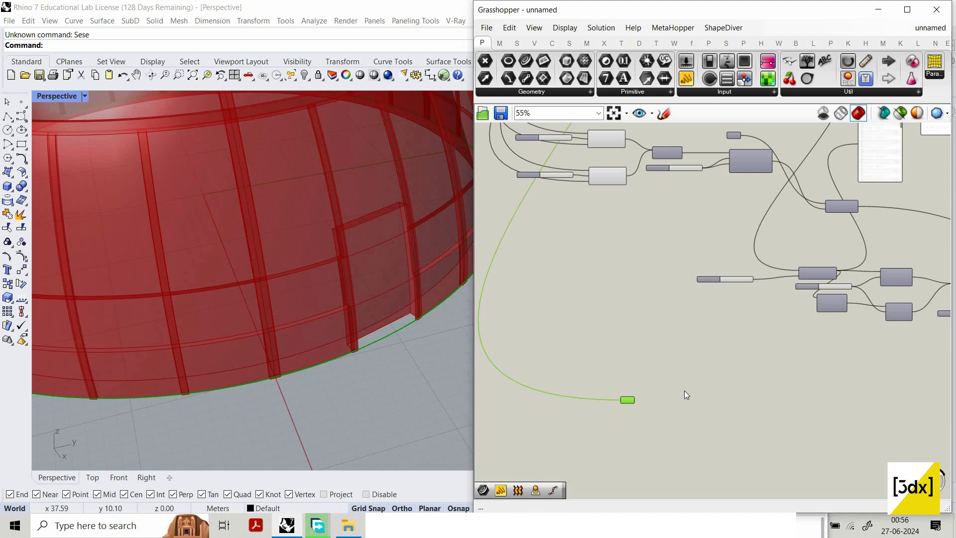
scroll(639, 391, up, 4)
Step: Add an Offset Curve component beside the Curve parameter and connect the base curve to its Curve input
double_click(637, 387)
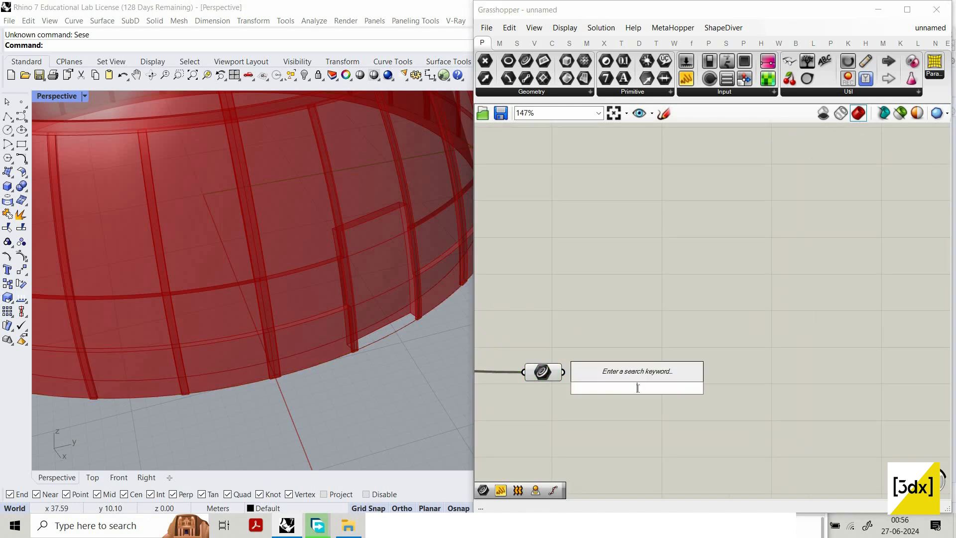
text(offse)
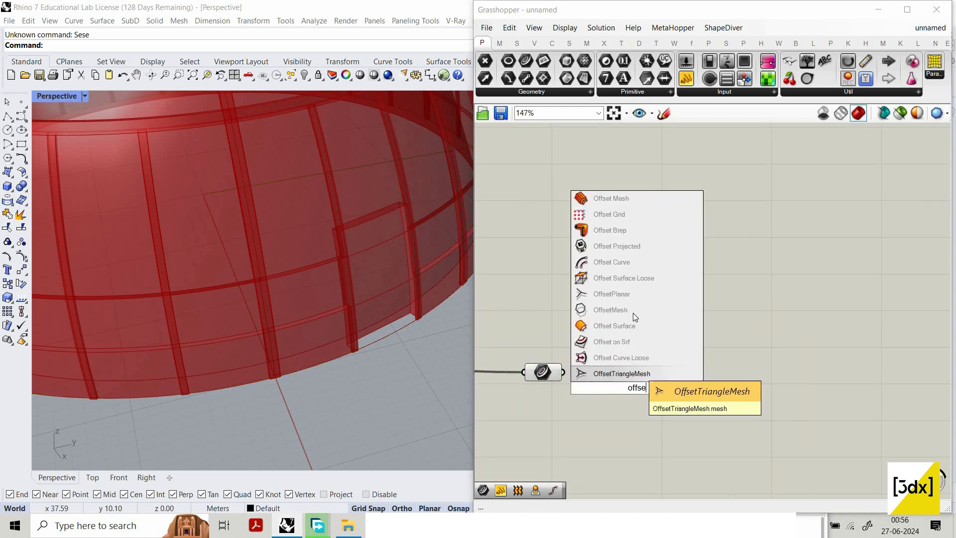
key(Up)
key(Up)
key(Up)
key(Up)
key(Up)
key(Up)
key(Up)
key(Up)
key(Down)
key(Down)
key(Down)
key(Down)
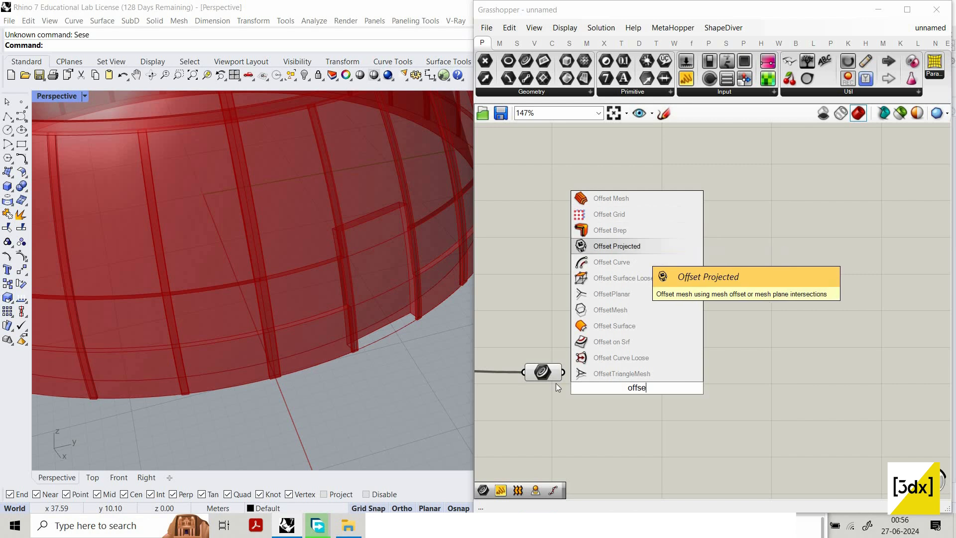
key(Return)
drag(624, 376, 680, 389)
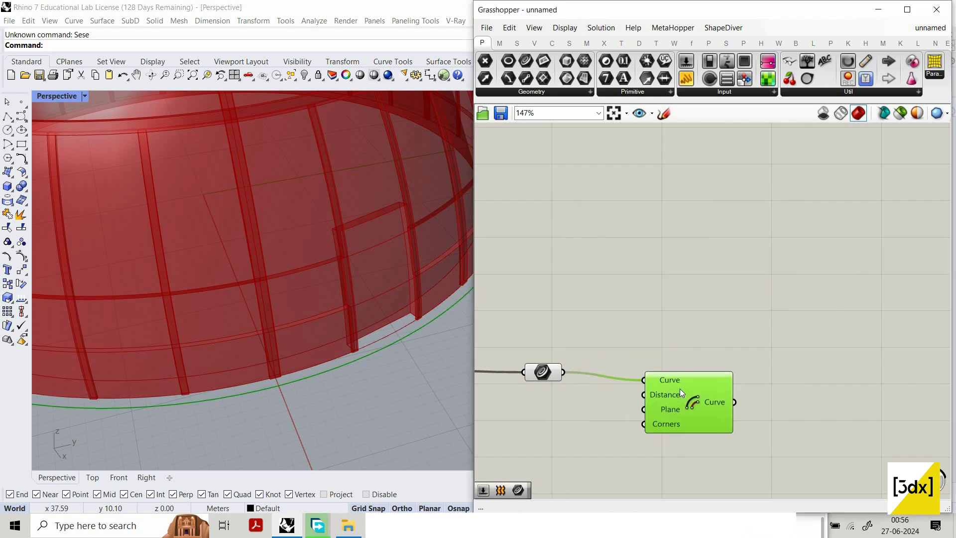
Step: Add a whole-number slider, connect it to the Offset Curve's Distance input, and set it to 3
double_click(519, 429)
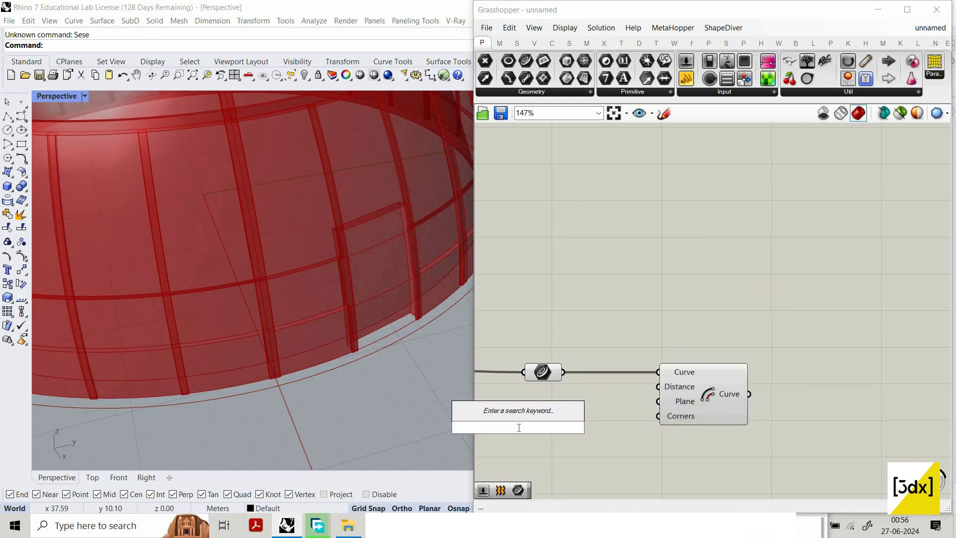
text(2)
key(Return)
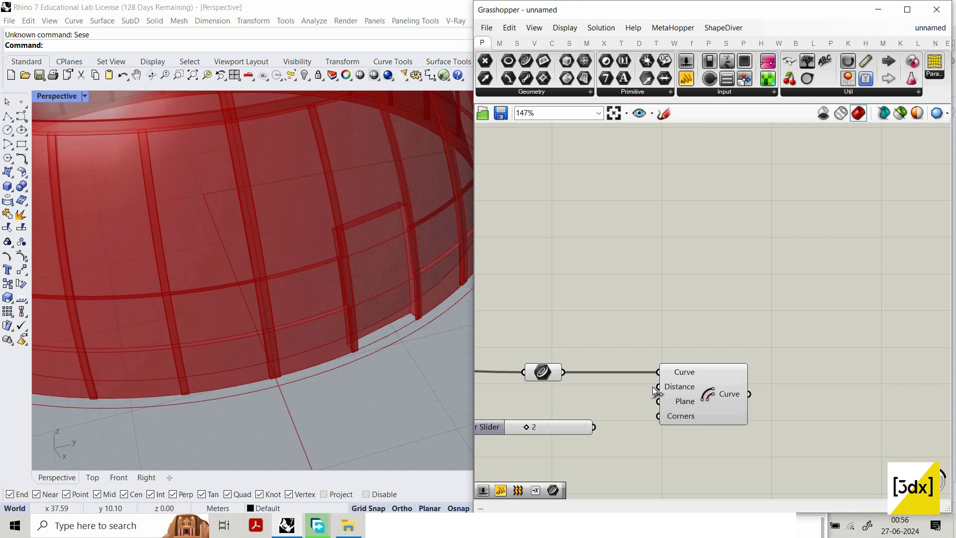
drag(658, 387, 593, 427)
scroll(431, 440, down, 3)
scroll(546, 423, up, 3)
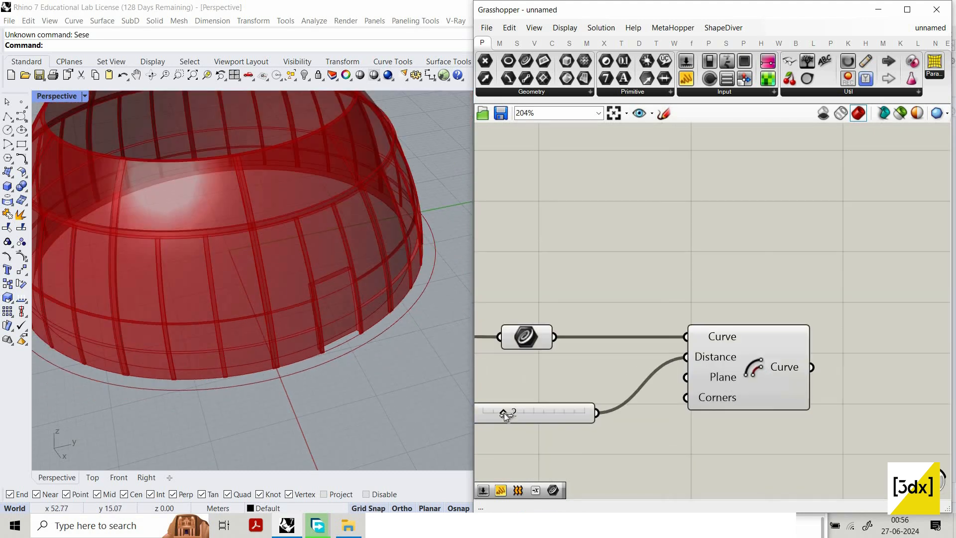
drag(504, 415, 516, 413)
scroll(700, 358, down, 3)
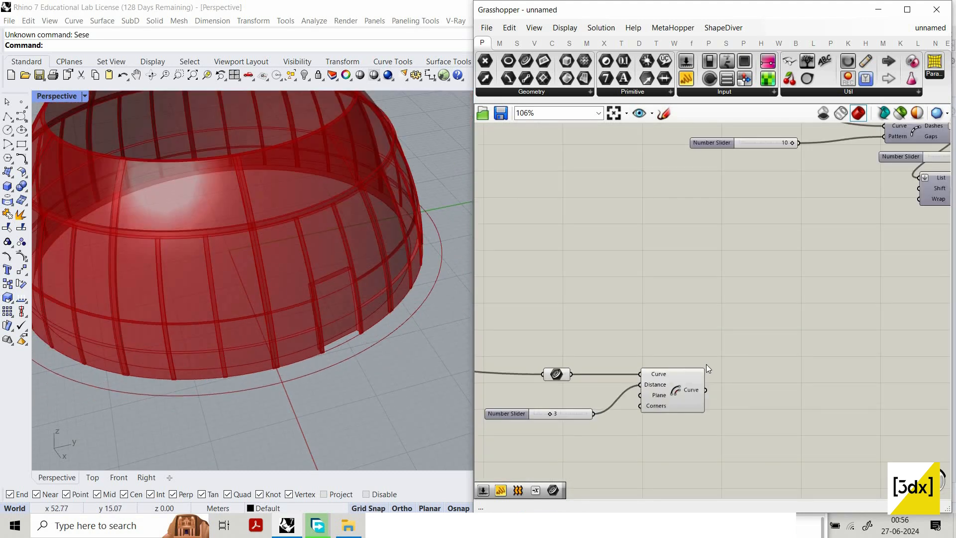
Step: Turn on the preview of the lower List Item that feeds the door panel's Loft
scroll(787, 279, down, 4)
scroll(826, 264, up, 2)
right_drag(827, 263, 741, 258)
scroll(789, 267, up, 1)
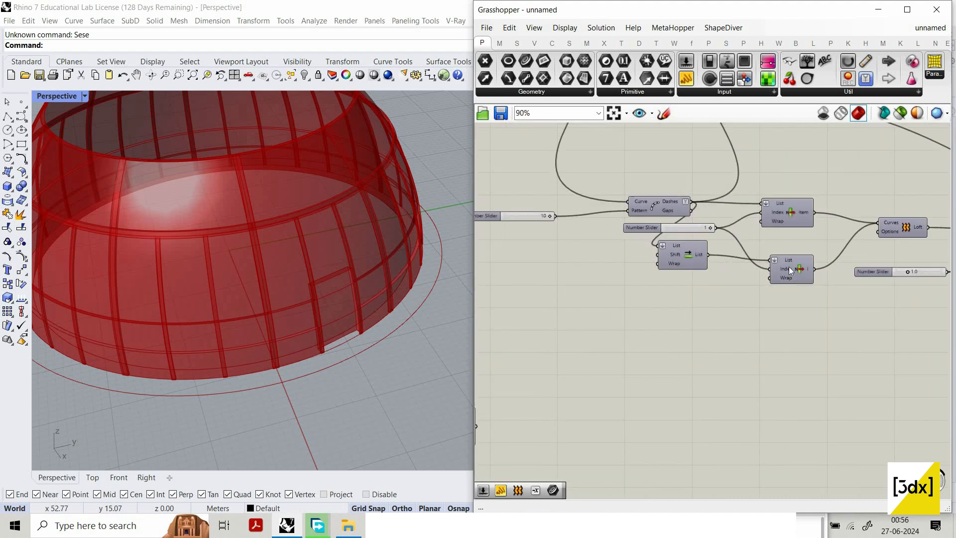
click(797, 272)
scroll(805, 291, down, 1)
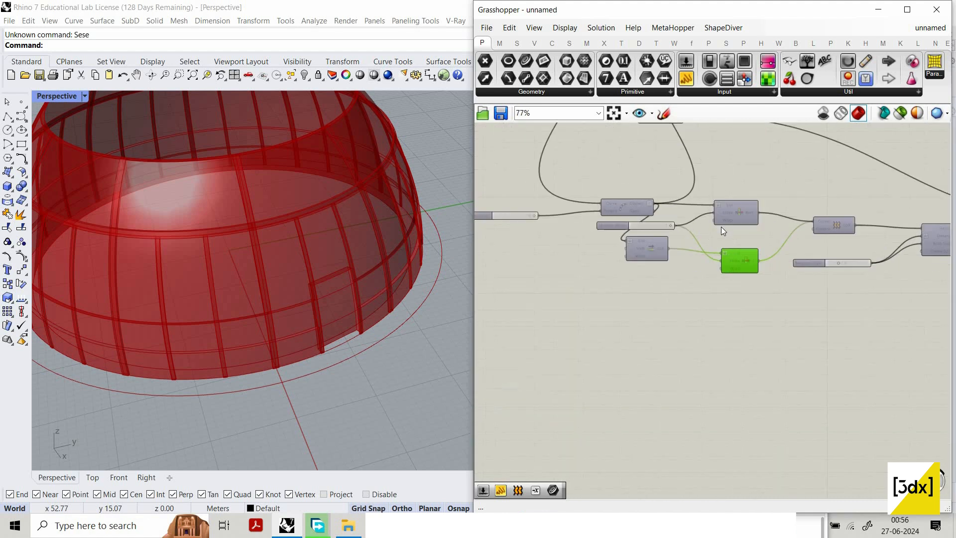
scroll(732, 219, up, 3)
middle_click(736, 223)
click(738, 224)
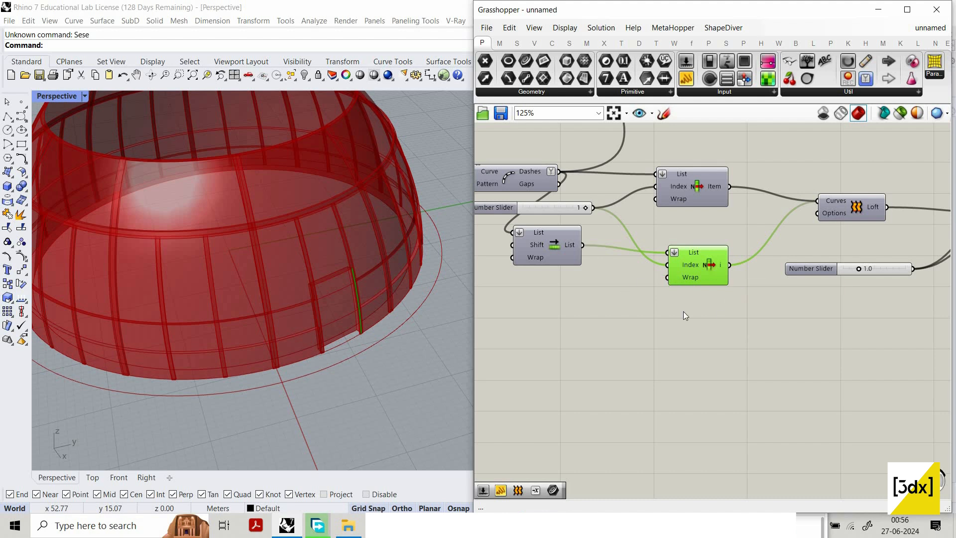
Step: Add an End Points component below the door panel's Loft and connect the upper List Item to its Curve input
scroll(682, 303, down, 3)
scroll(680, 291, up, 3)
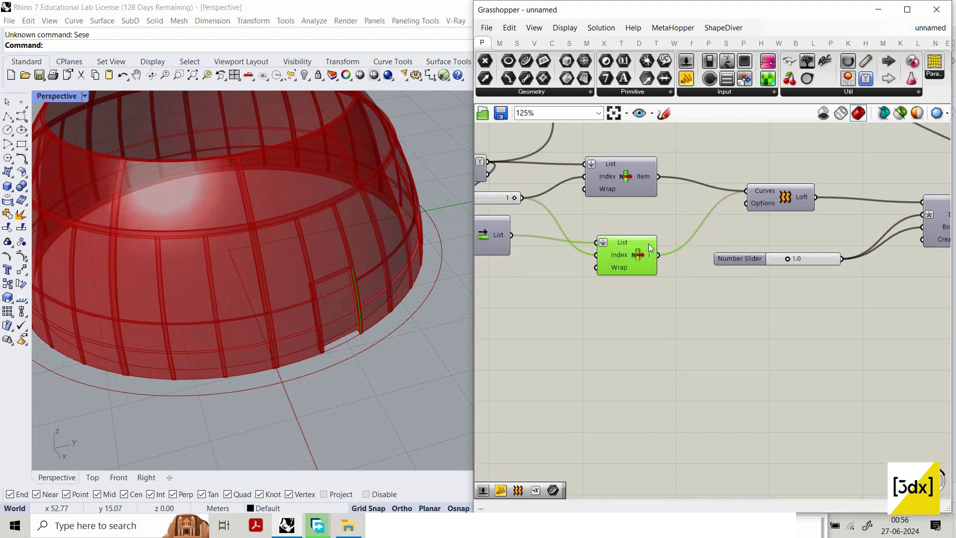
double_click(707, 381)
text(end)
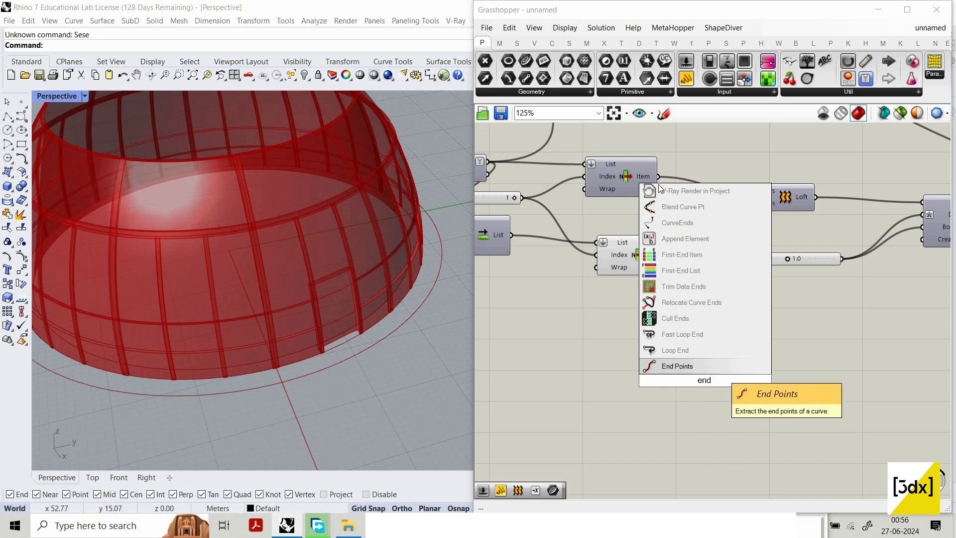
click(674, 365)
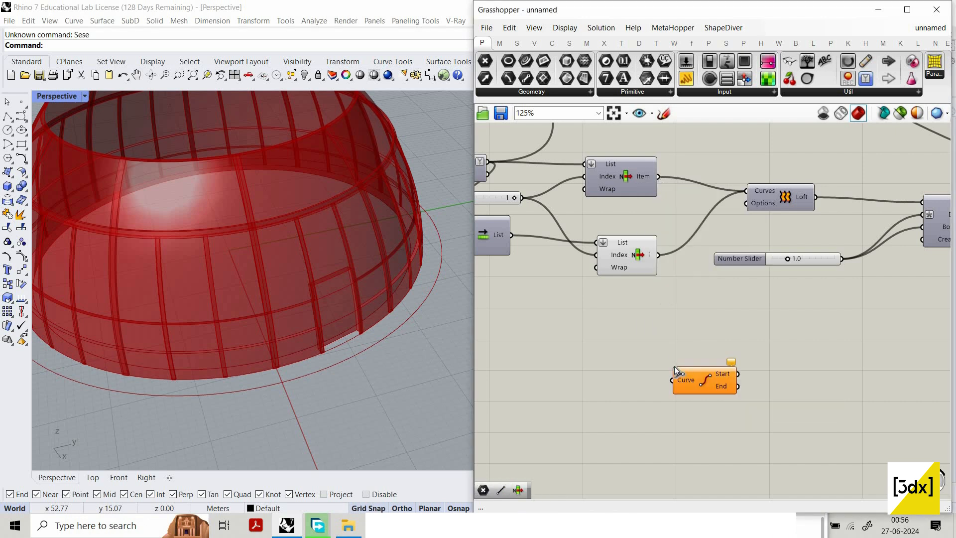
drag(706, 378, 785, 366)
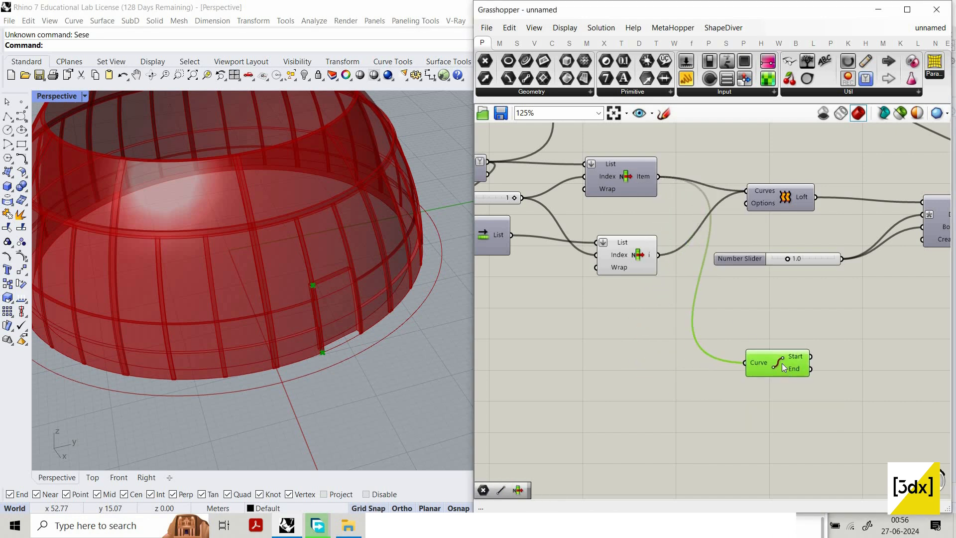
Step: Duplicate the End Points component below the original and connect the lower List Item to the copy's Curve input
key(ctrl+c)
key(ctrl+v)
drag(658, 255, 763, 427)
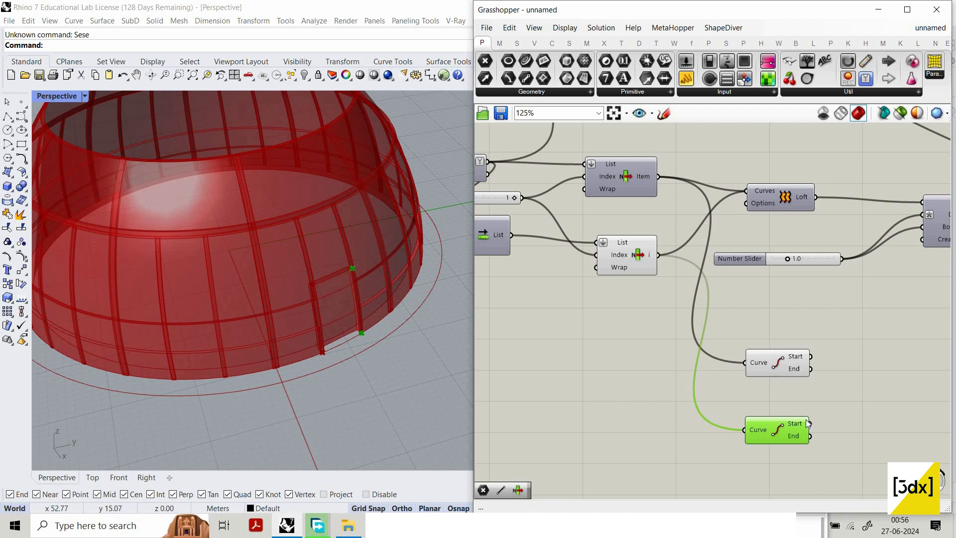
Step: Add a Point parameter beside the two End Points components
scroll(748, 381, down, 4)
scroll(747, 381, up, 4)
double_click(748, 382)
text(po)
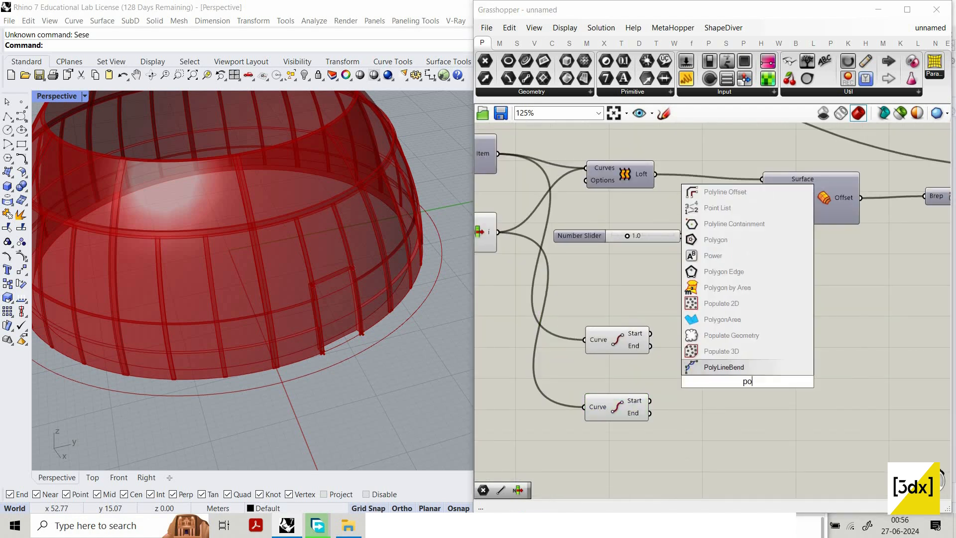
text(int)
key(Return)
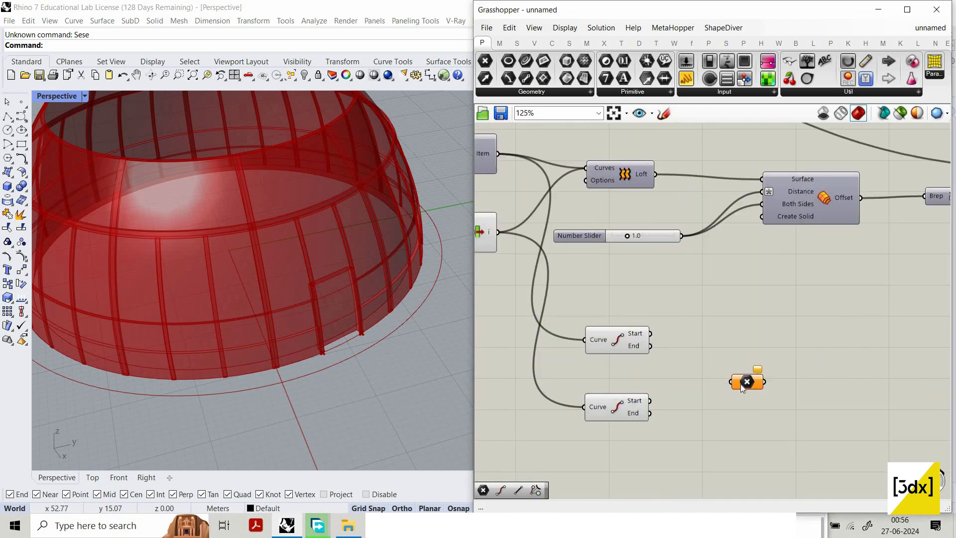
Step: Connect the upper End Points' Start output to the Point parameter, then duplicate the parameter and feed it from the lower End Points' Start output
drag(650, 333, 758, 329)
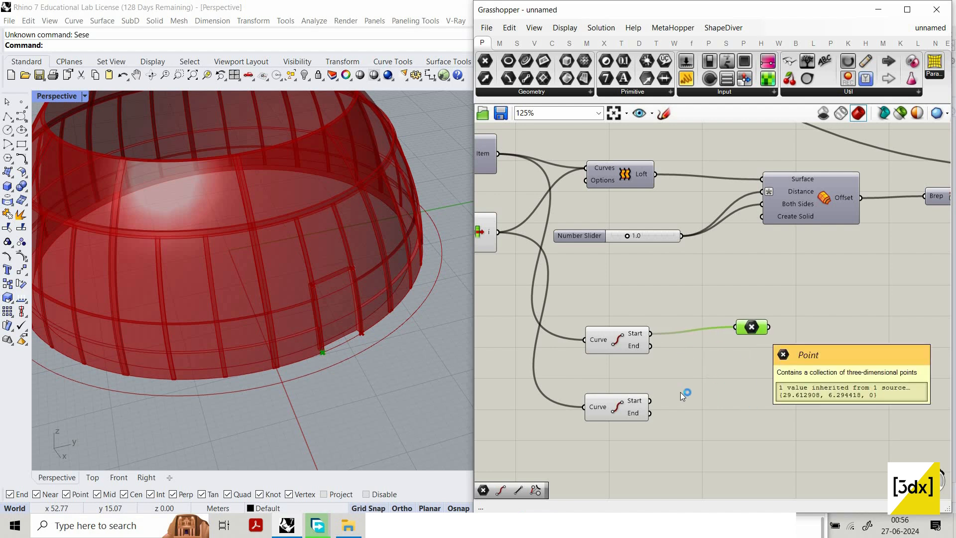
key(ctrl+c)
key(ctrl+v)
drag(650, 401, 760, 399)
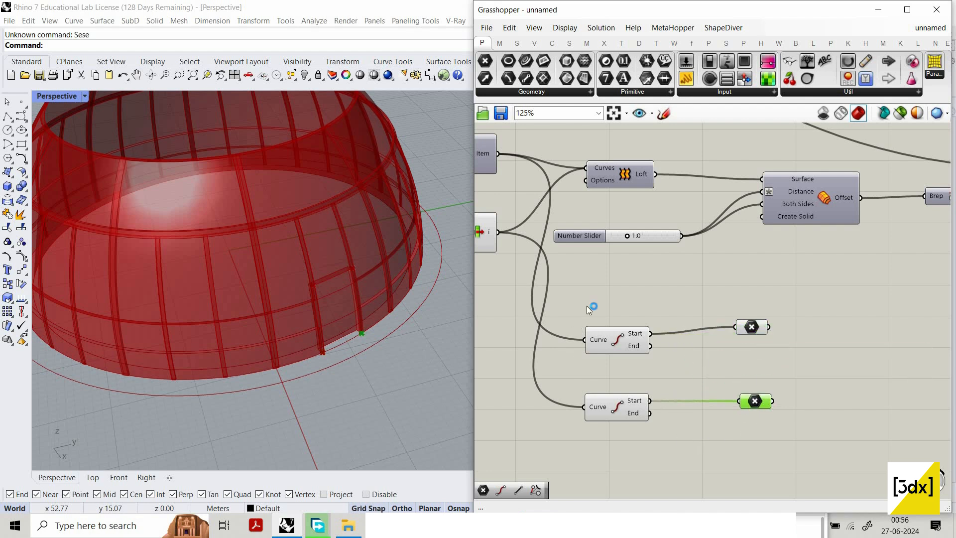
Step: Hide the preview of both End Points components and line up the upper Point parameter with the lower one
drag(568, 435, 669, 309)
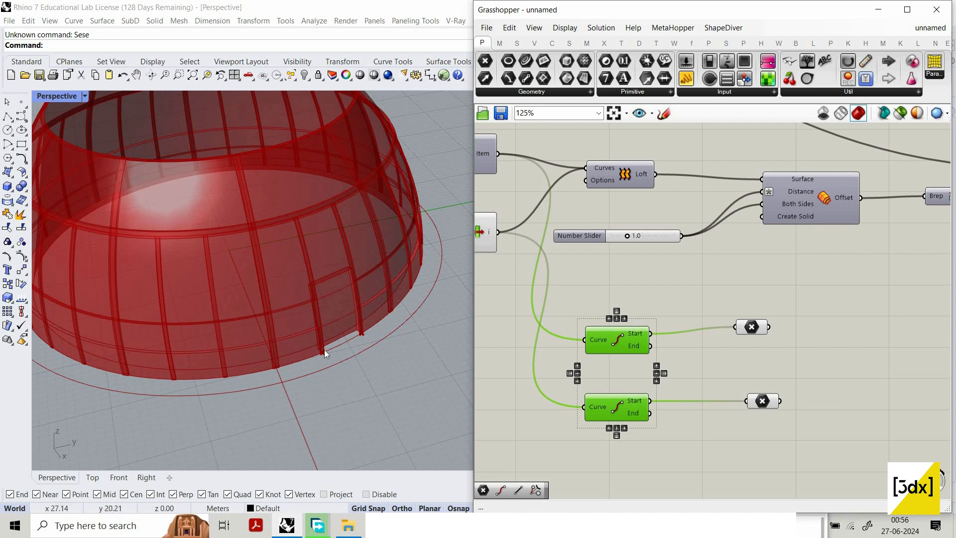
scroll(319, 352, up, 3)
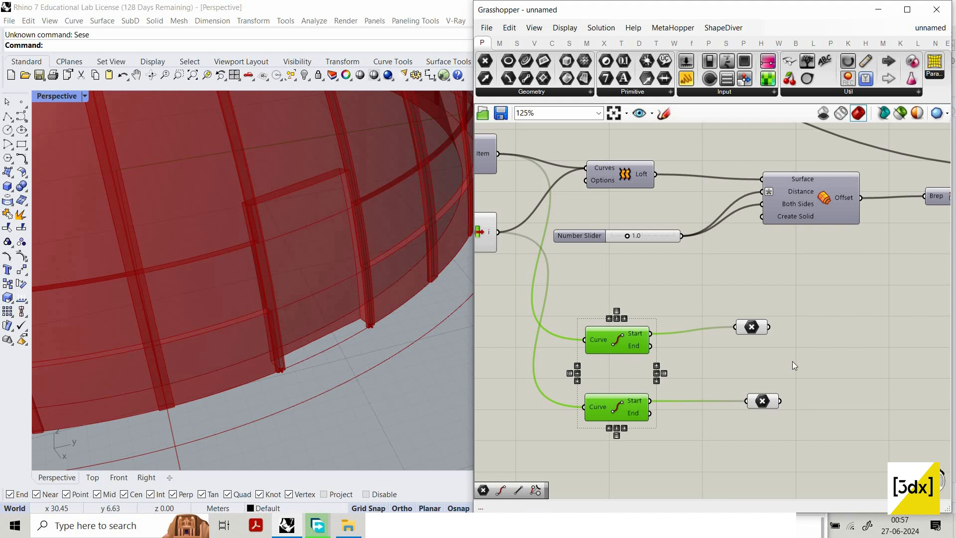
scroll(792, 360, down, 1)
right_drag(767, 350, 568, 314)
click(566, 305)
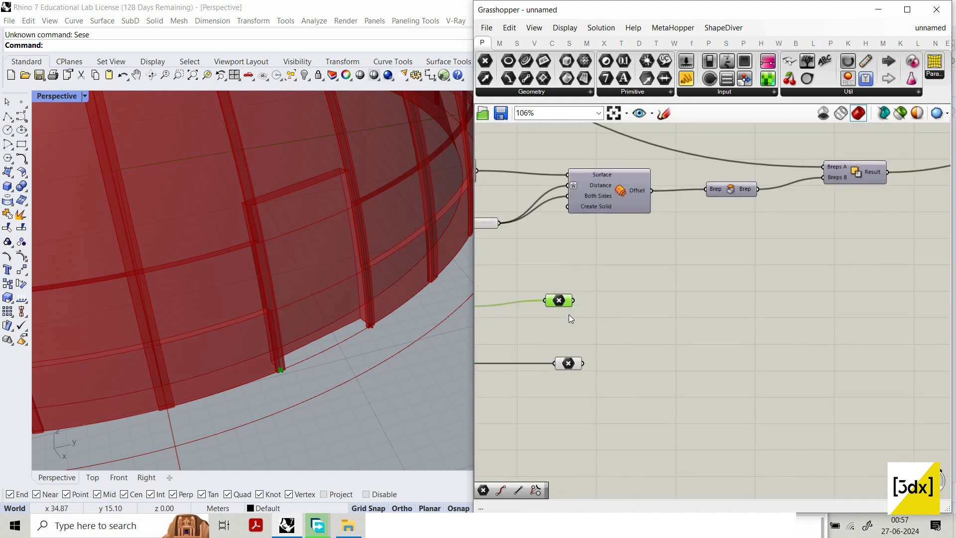
drag(562, 303, 569, 315)
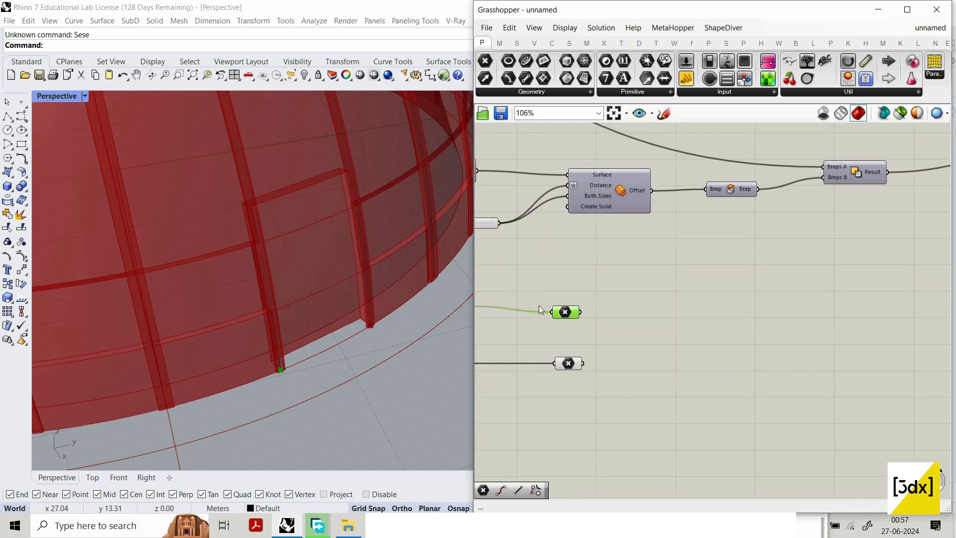
drag(565, 311, 569, 304)
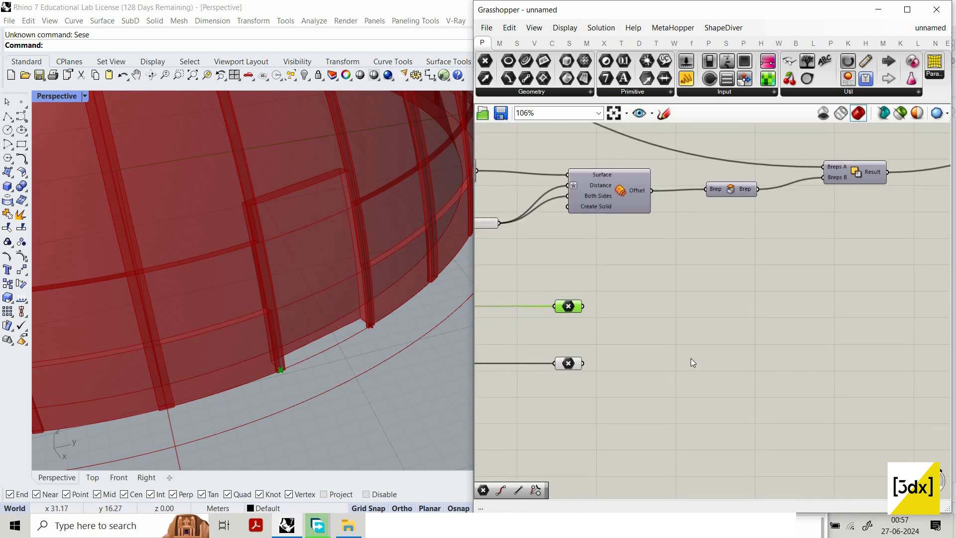
Step: Add a Curve Closest Point component beside the Point parameters and connect the upper Point parameter to its Point input
double_click(691, 357)
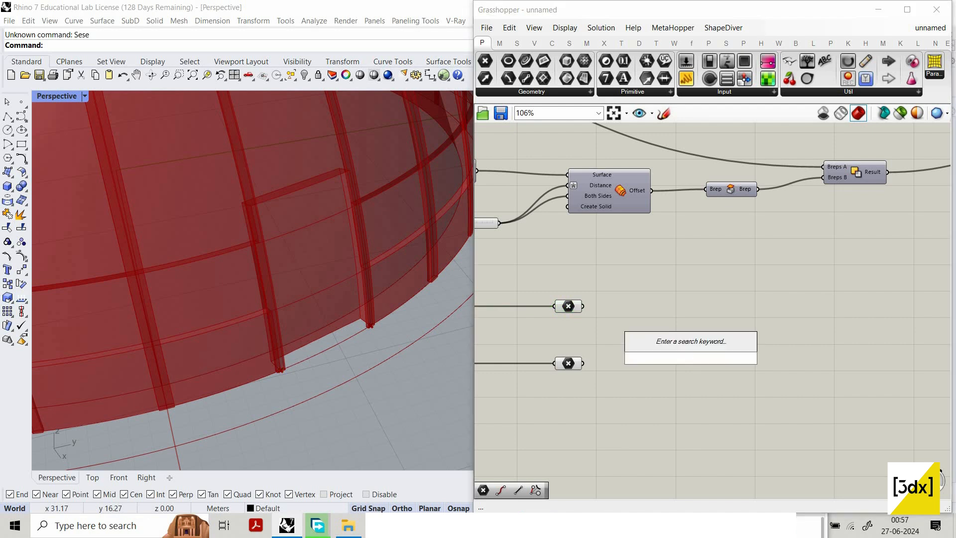
text(curve)
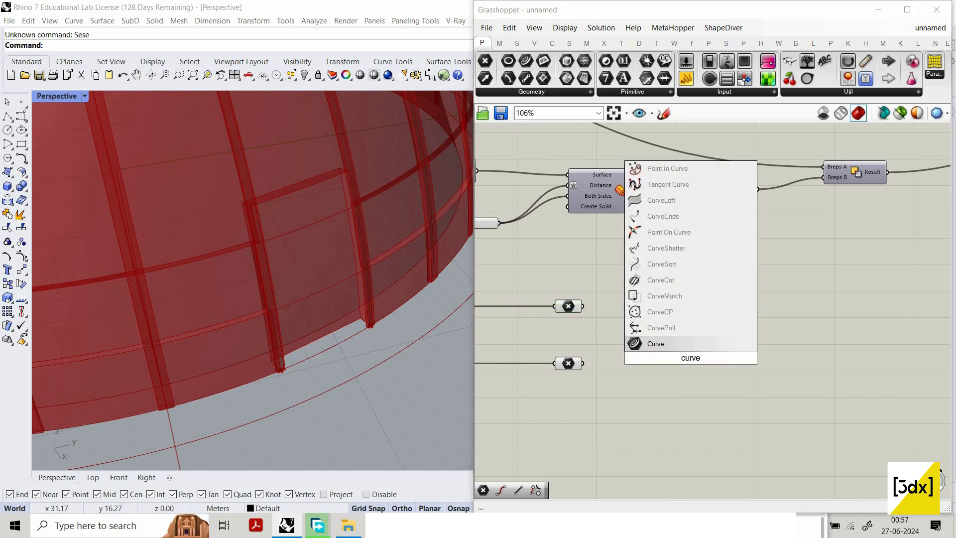
text( cl)
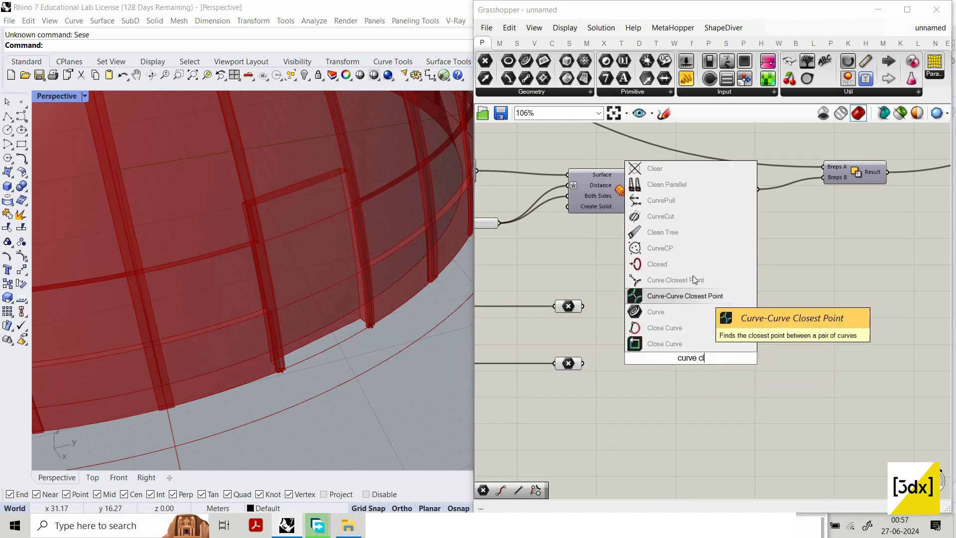
click(692, 278)
scroll(627, 344, up, 3)
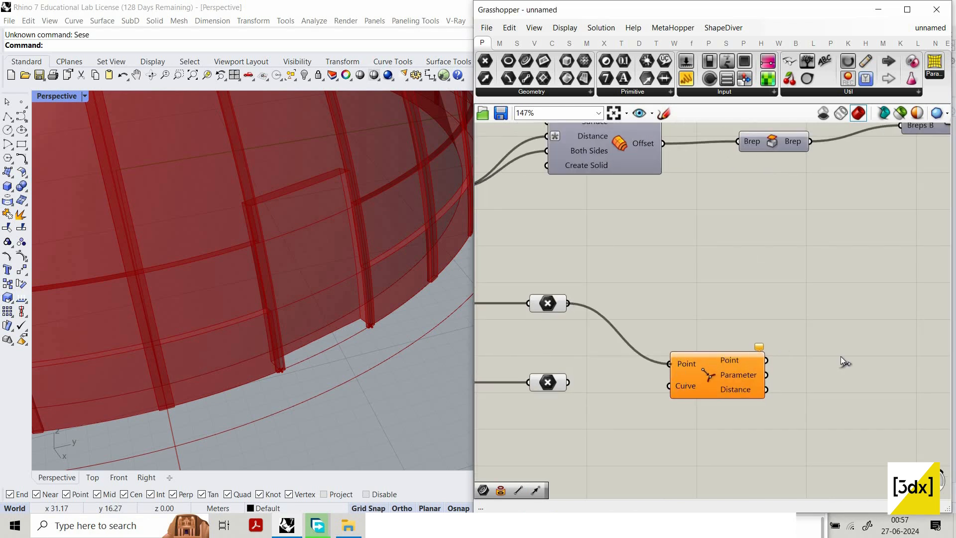
Step: Connect the Offset Curve output to the Curve Closest Point's Curve input and move the component up beside the upper Point parameter
scroll(647, 420, down, 6)
scroll(725, 393, up, 5)
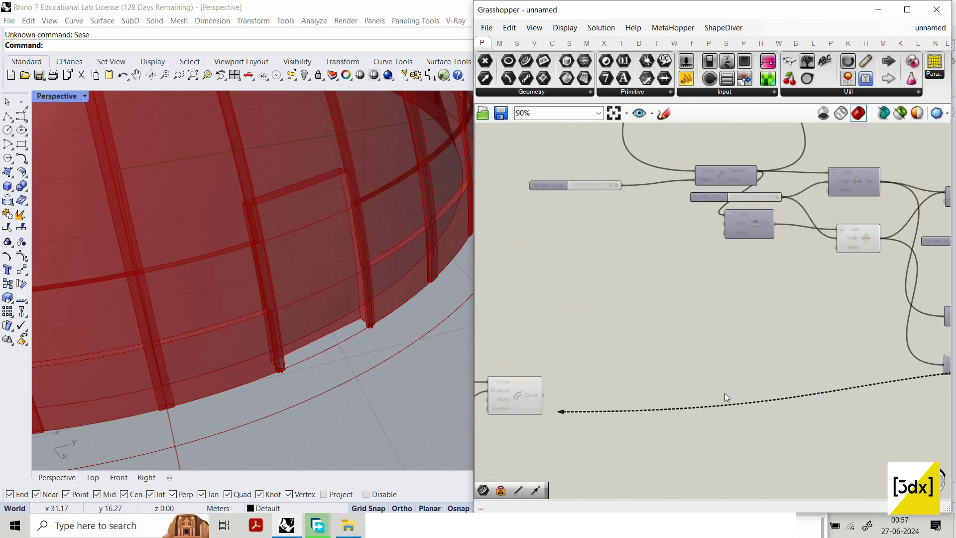
drag(558, 412, 543, 395)
scroll(725, 393, down, 5)
scroll(906, 363, up, 6)
drag(875, 352, 874, 321)
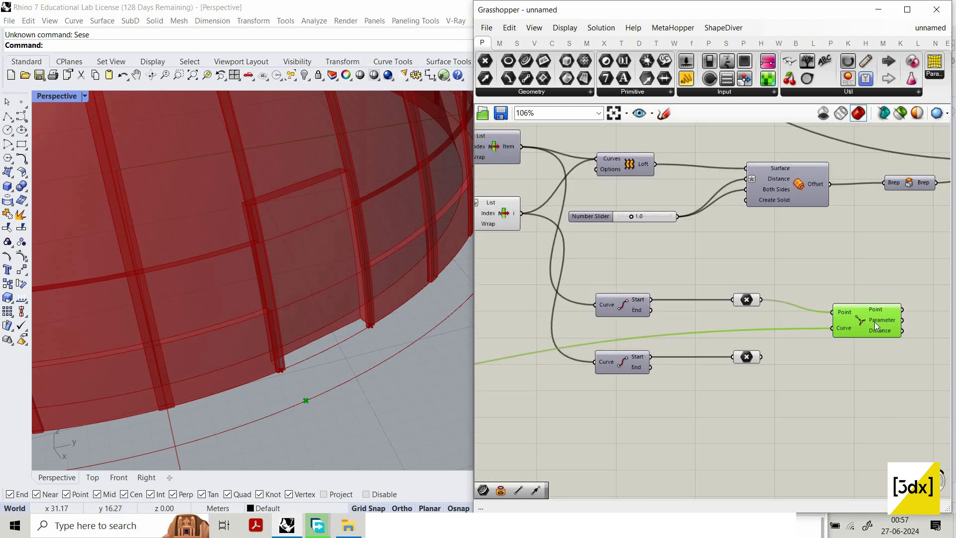
Step: Duplicate the Curve Closest Point component below the original and connect the lower Point parameter to the copy's Point input
key(ctrl+c)
key(ctrl+v)
drag(846, 394, 763, 358)
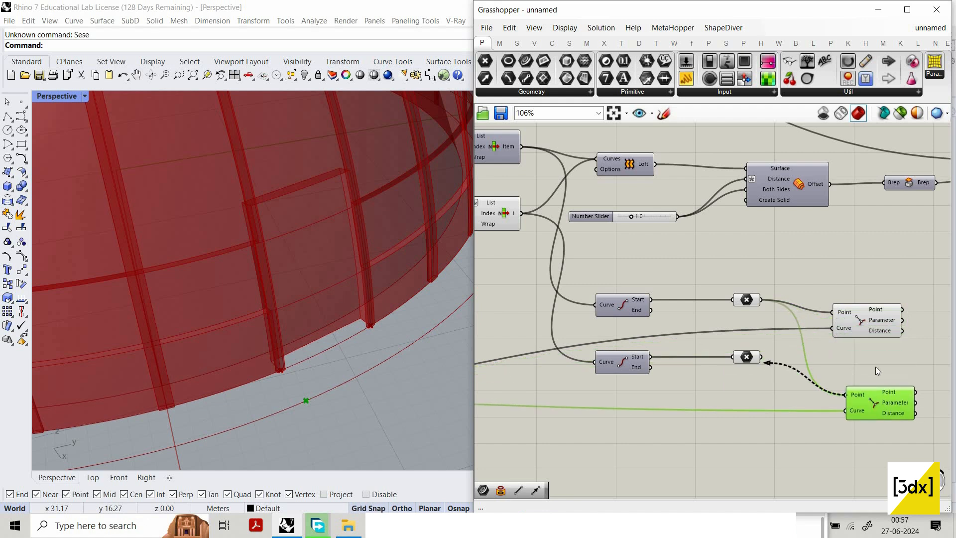
scroll(878, 378, down, 4)
scroll(878, 378, up, 3)
click(878, 378)
text(li)
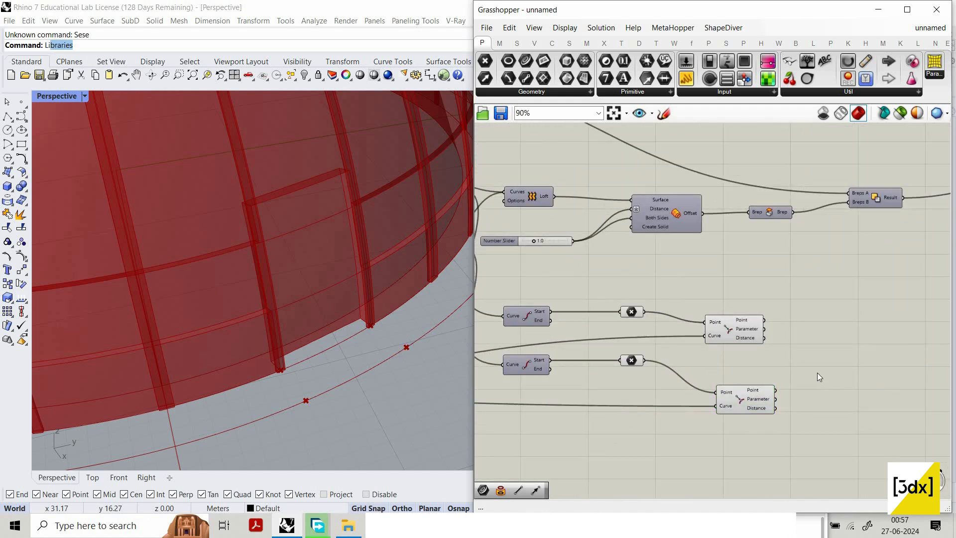
key(Escape)
Step: Add a Line component with the upper closest point as Start Point and the upper Point parameter as End Point
double_click(817, 371)
text(li)
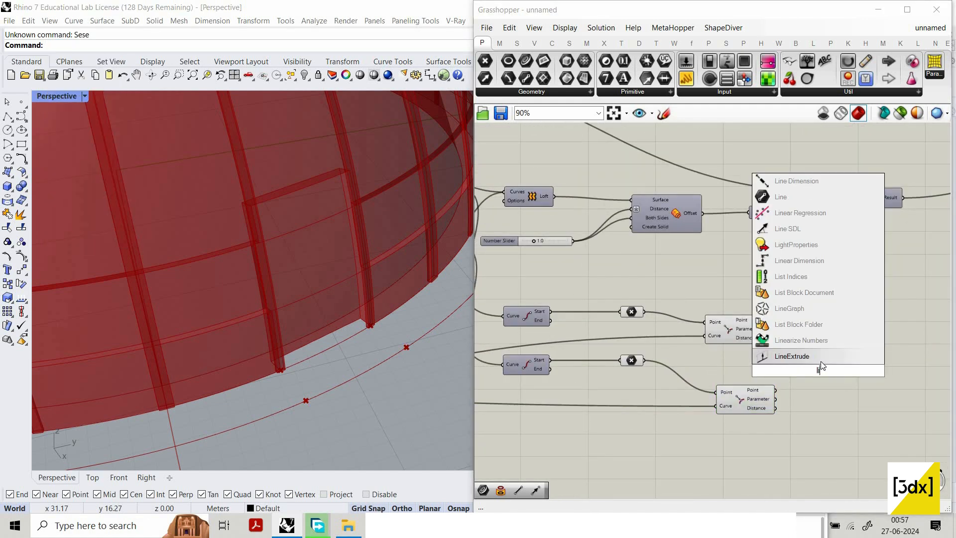
text(ne)
click(794, 348)
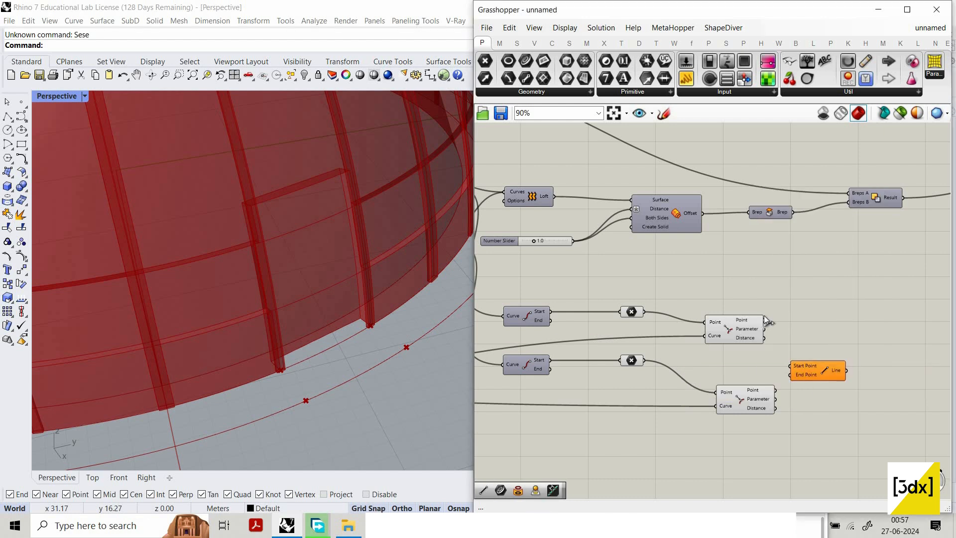
click(762, 320)
drag(798, 368, 763, 320)
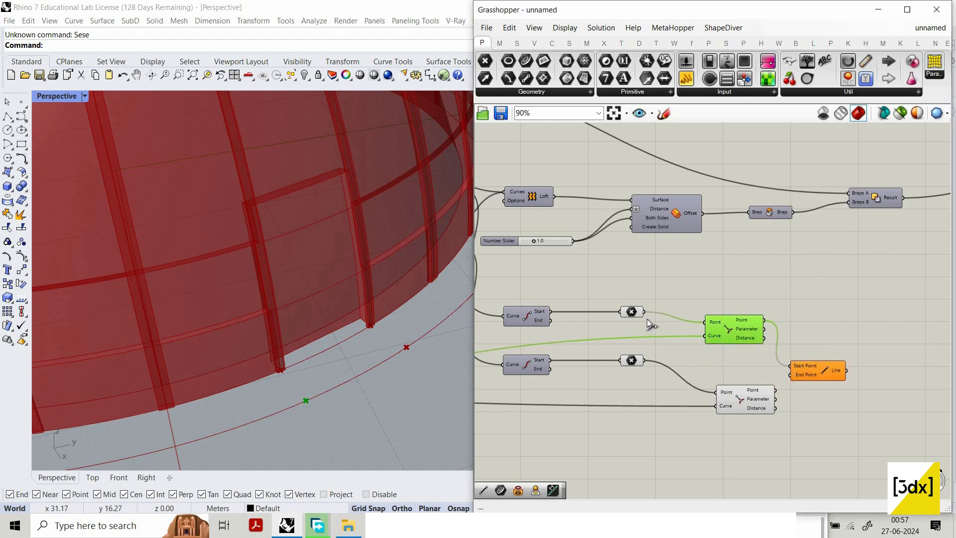
drag(643, 312, 811, 329)
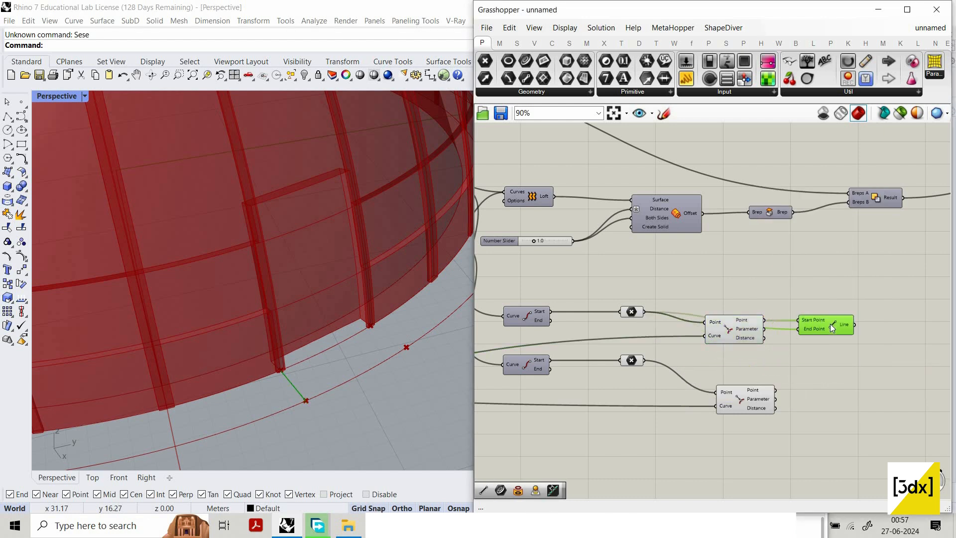
Step: Duplicate the Line component and connect the lower closest point to its Start Point and the lower Point parameter to its End Point
key(ctrl+v)
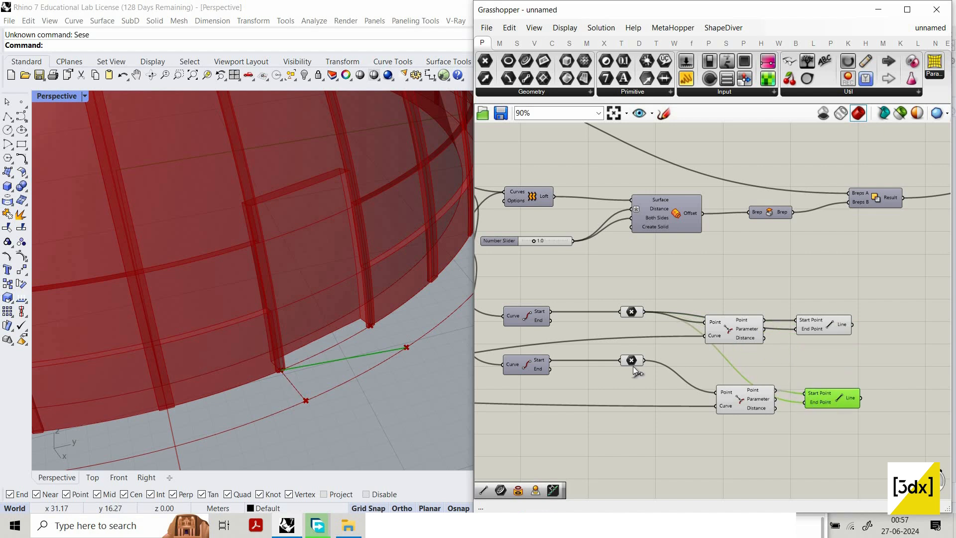
drag(642, 360, 805, 392)
scroll(593, 321, down, 2)
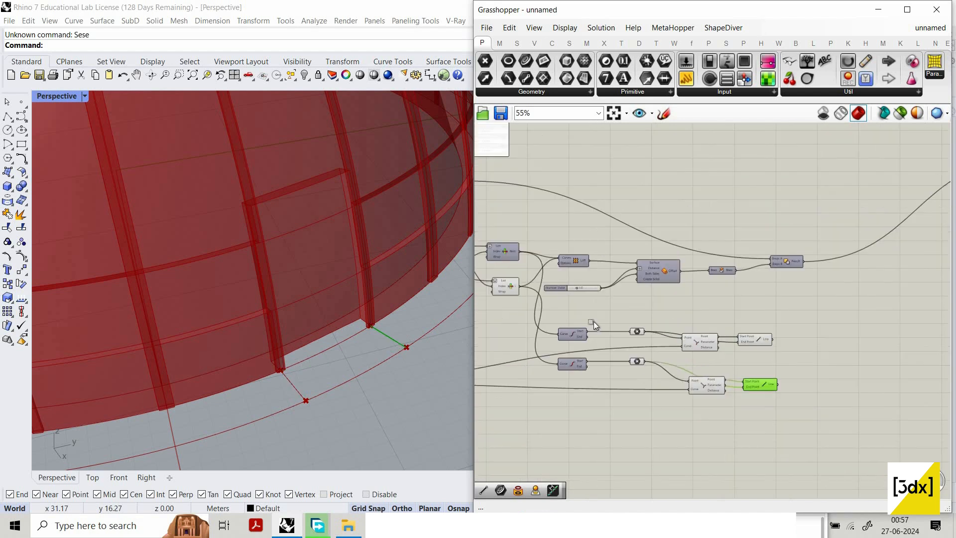
Step: Hide the preview of both Point parameters and both Curve Closest Point components, and align the two Line components with each other
drag(700, 413, 556, 285)
middle_click(598, 277)
click(639, 297)
click(797, 387)
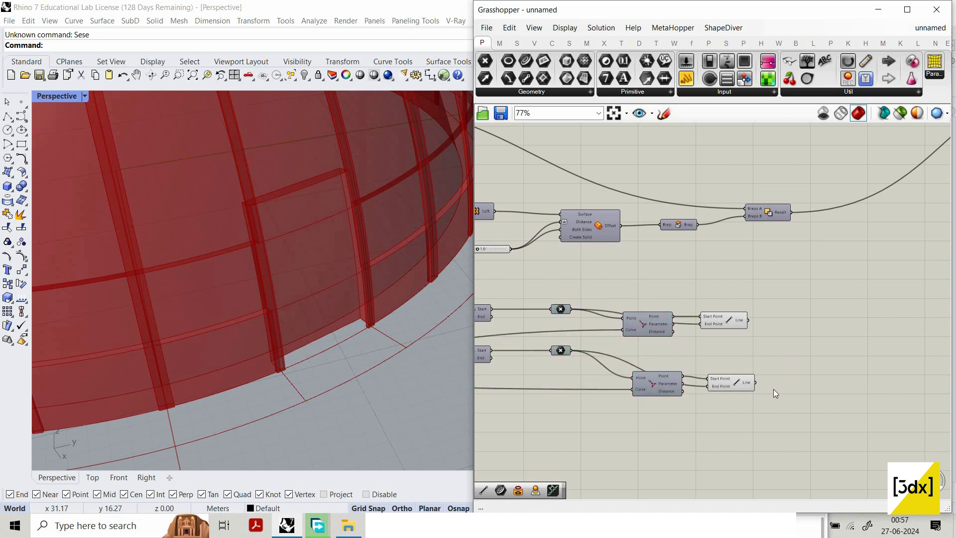
drag(801, 394, 697, 299)
scroll(770, 395, up, 2)
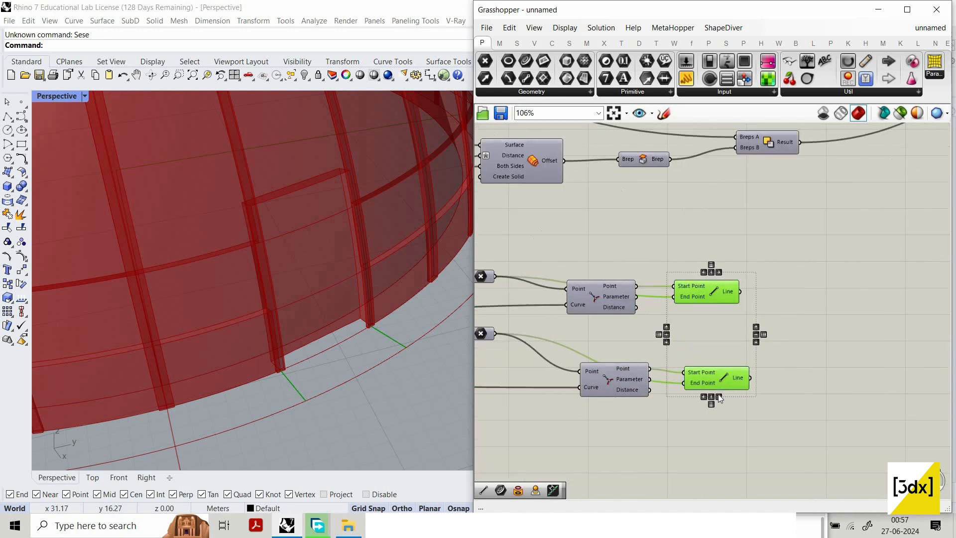
Step: Add an Extend Curve component and connect the upper Line to its Curve input
double_click(825, 339)
text(exten)
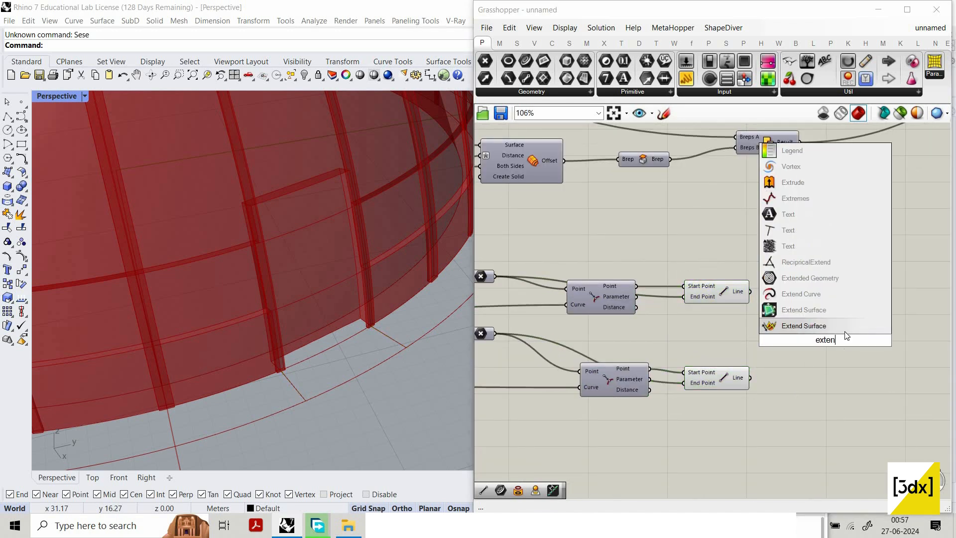
text(d)
key(Up)
key(Up)
key(Up)
key(Return)
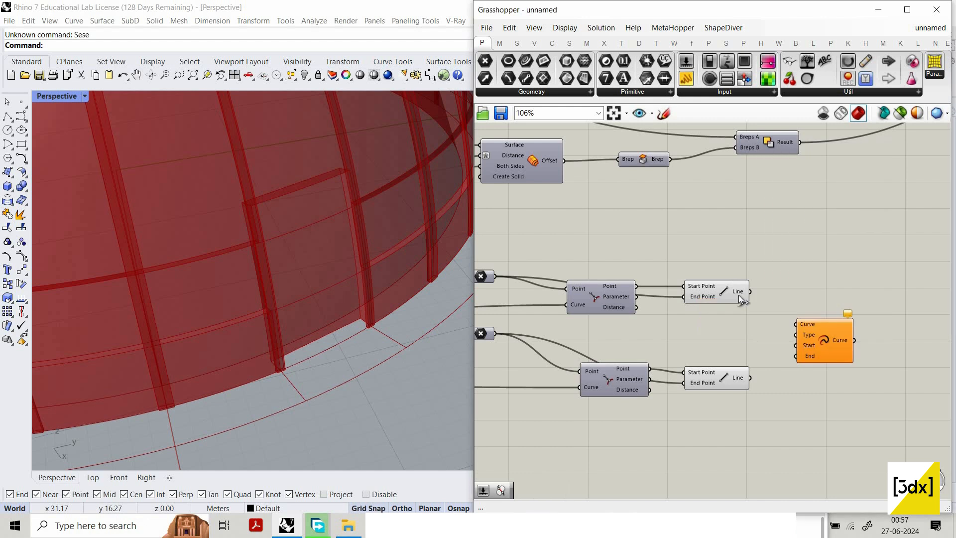
scroll(738, 294, up, 2)
drag(738, 289, 840, 308)
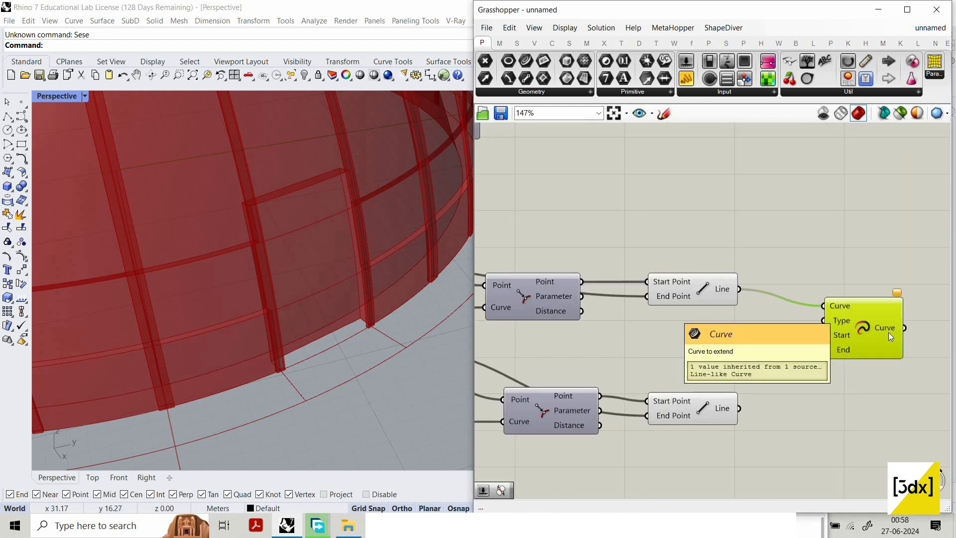
drag(878, 334, 879, 323)
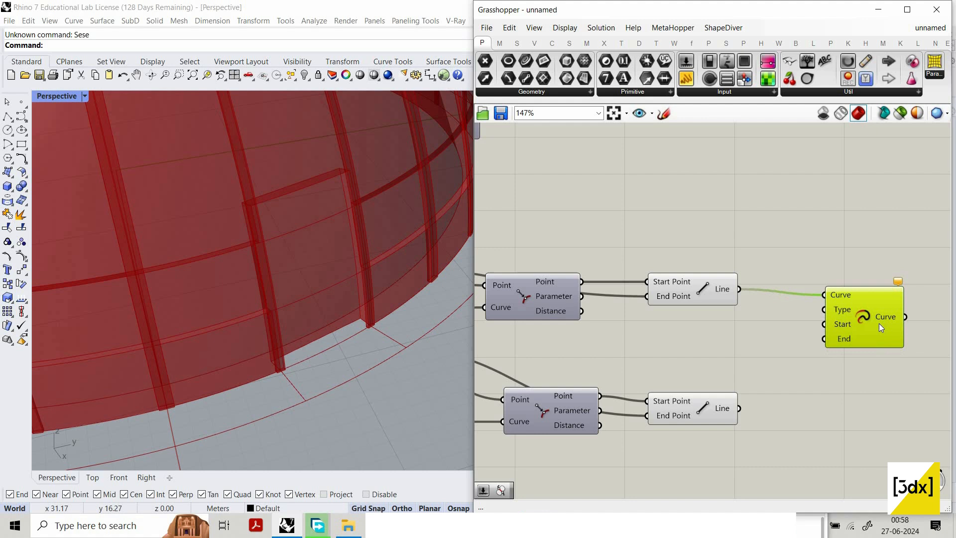
Step: Duplicate the Extend Curve component below the original and connect the lower Line to the copy's Curve input
key(ctrl+c)
key(ctrl+v)
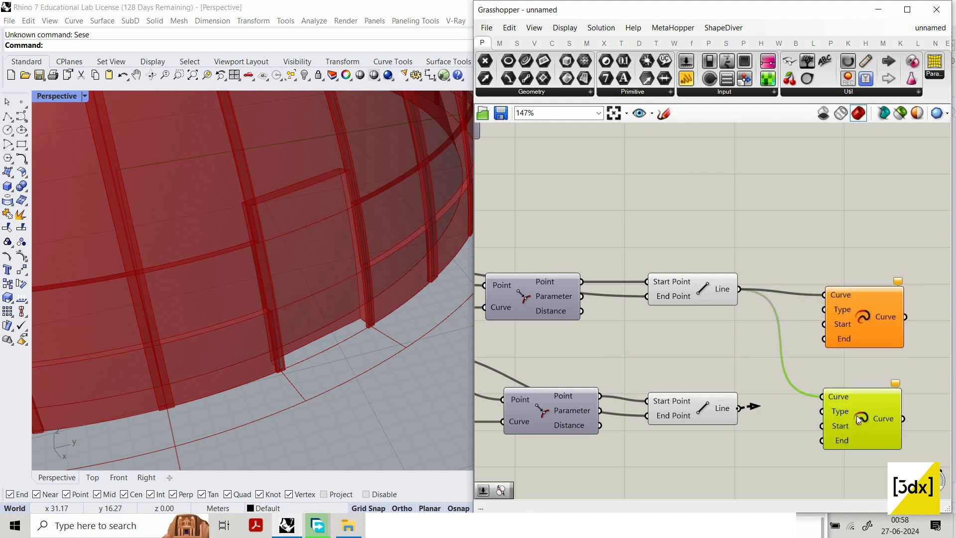
drag(738, 408, 859, 429)
right_drag(661, 331, 606, 312)
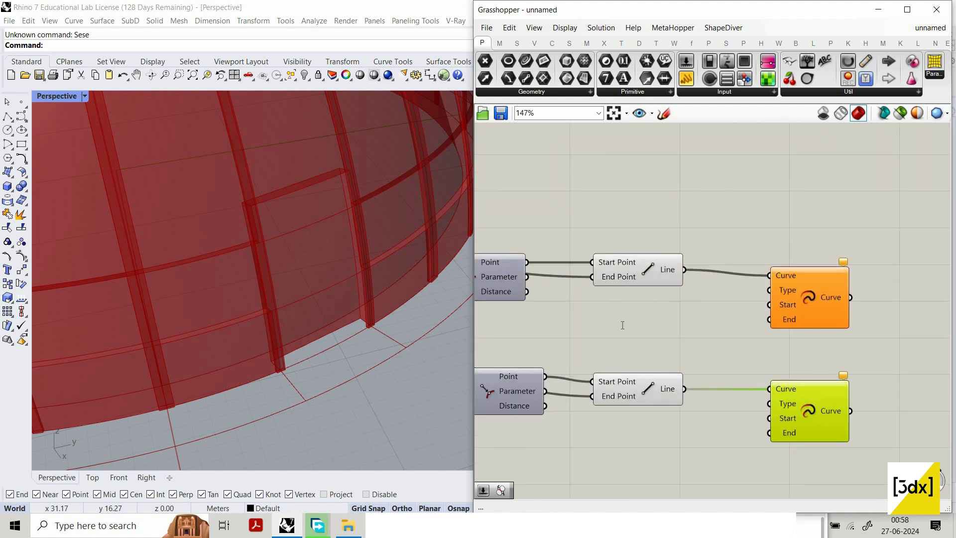
Step: Add a Number Slider set to 0.8 and connect it to the Start and End inputs of both Extend Curve components
double_click(622, 325)
text(0.8)
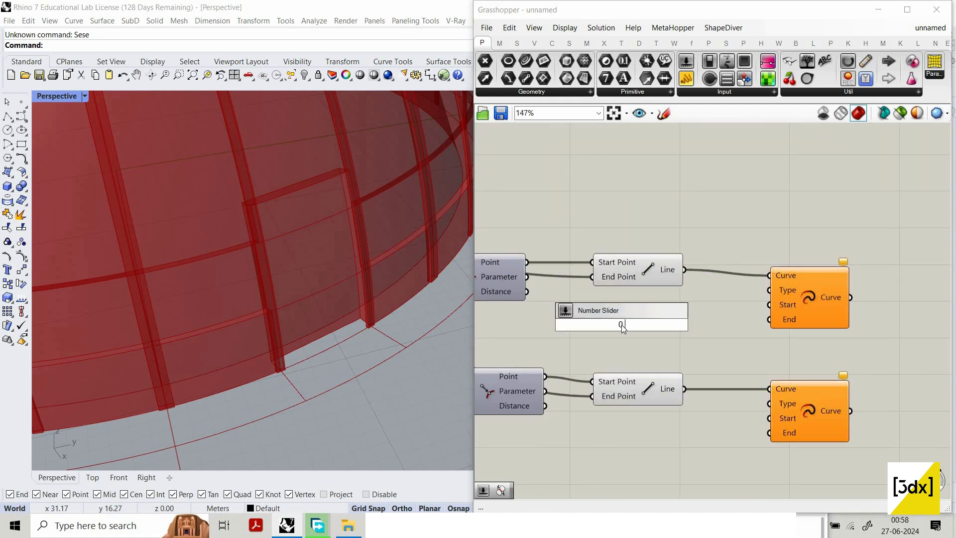
key(Return)
mouse_move(697, 325)
mouse_down()
mouse_move(768, 305)
mouse_move(697, 323)
mouse_up()
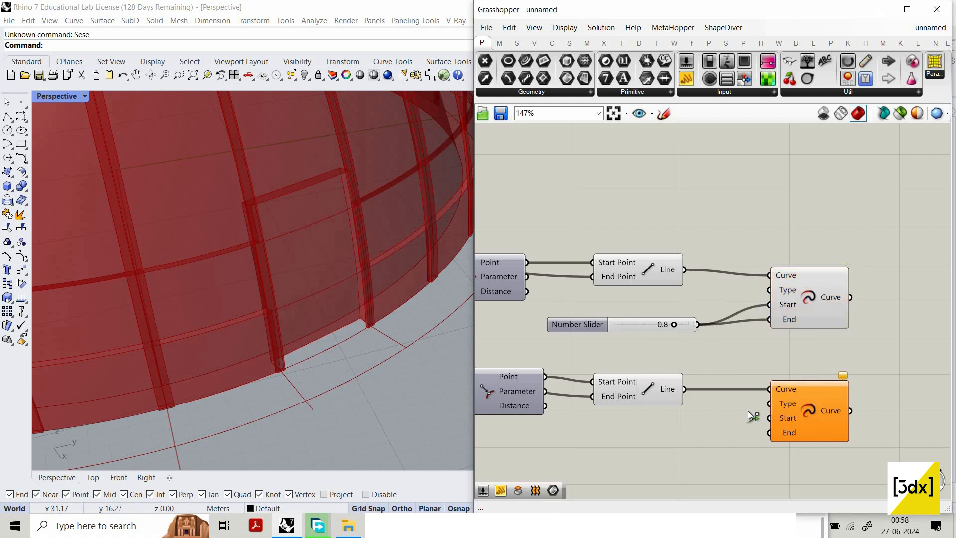
drag(697, 324, 744, 402)
drag(698, 325, 769, 432)
Step: Add a Ruled Surface component and connect the upper and lower Extend Curve outputs to its Curve A and Curve B inputs
scroll(741, 352, down, 3)
scroll(740, 353, up, 2)
text(r)
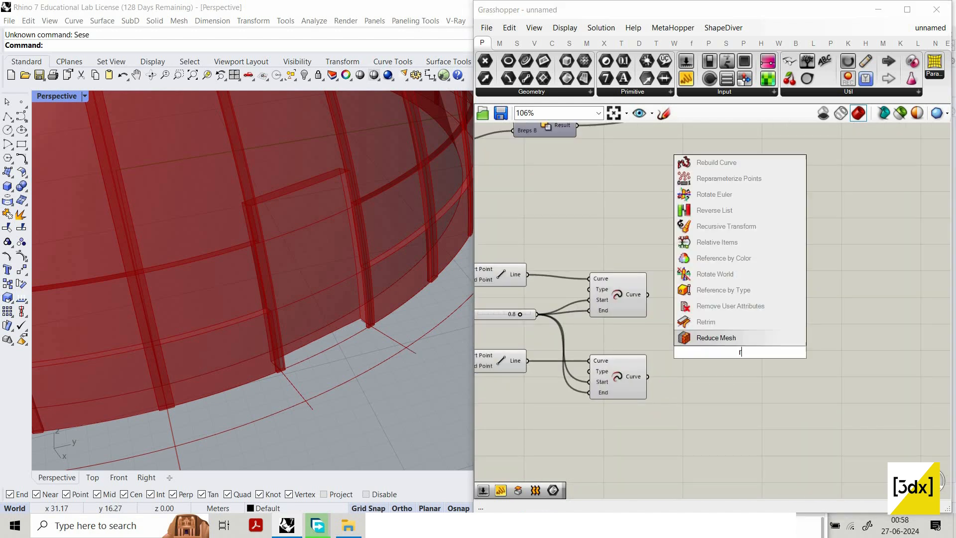
text(uled)
key(Return)
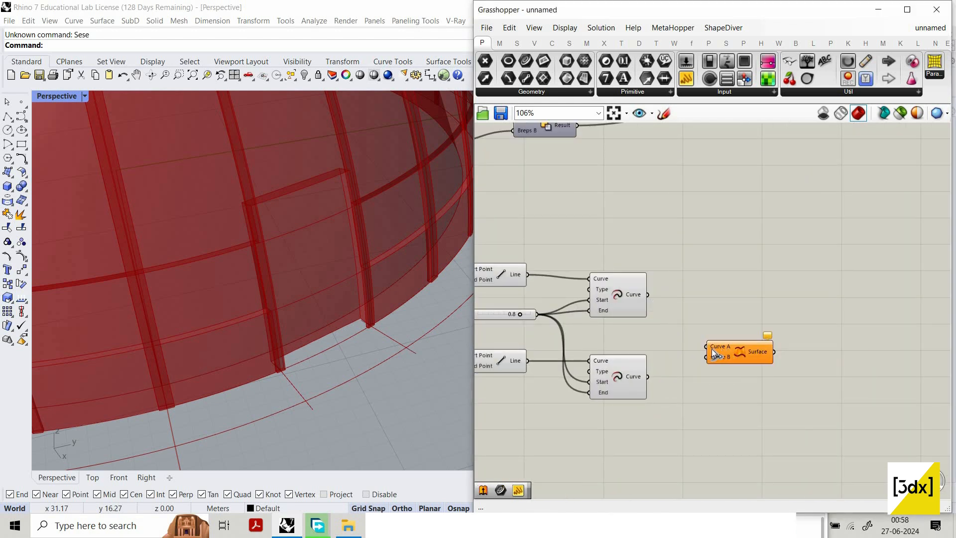
drag(706, 346, 648, 377)
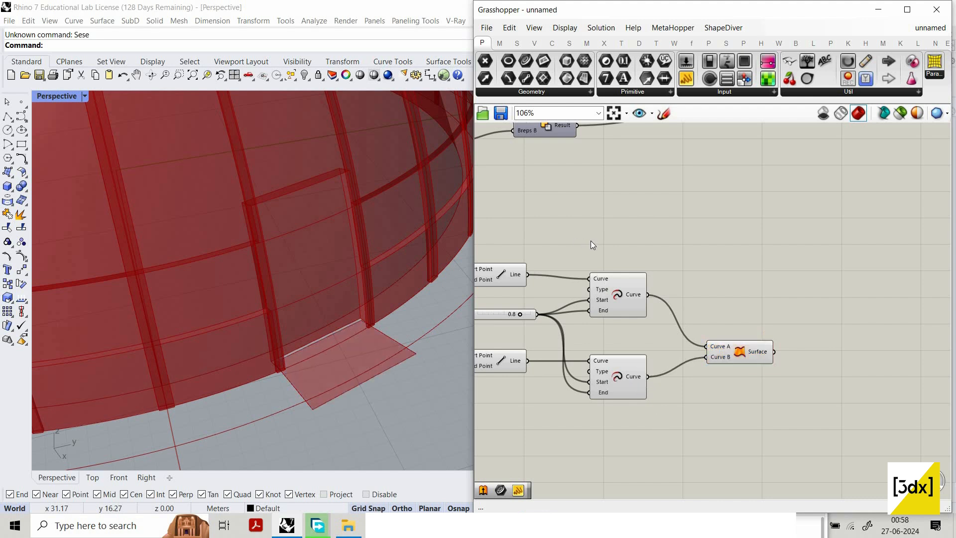
Step: Hide the preview of both Extend Curve components
drag(575, 238, 659, 423)
middle_click(633, 258)
click(633, 258)
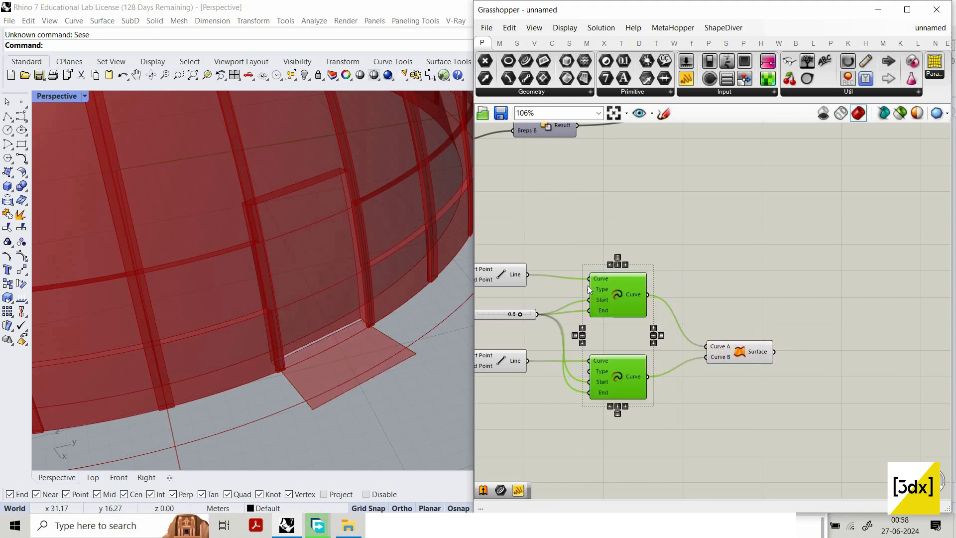
Step: Add a Curve parameter near the Offset Curve component and connect the base Curve parameter to it
scroll(652, 327, down, 2)
scroll(538, 329, down, 3)
scroll(617, 289, up, 3)
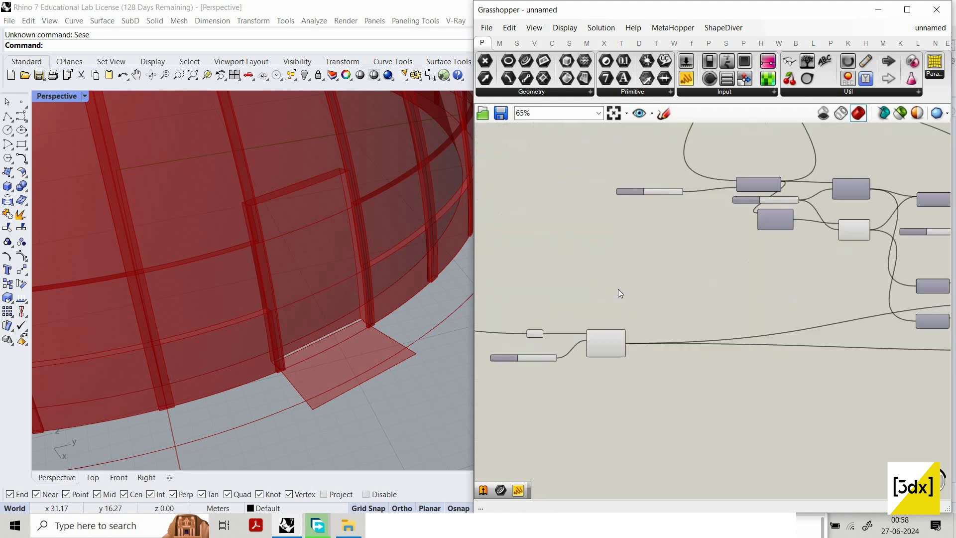
scroll(539, 327, up, 4)
double_click(617, 289)
text(crv)
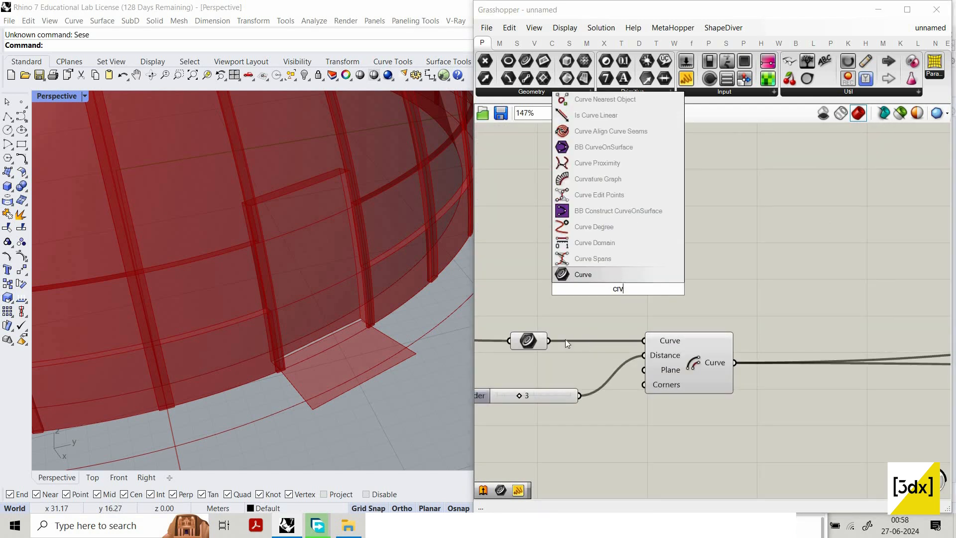
key(Return)
drag(548, 340, 810, 352)
Step: Duplicate the new Curve parameter and connect the Offset Curve output to the copy
key(ctrl+c)
key(ctrl+v)
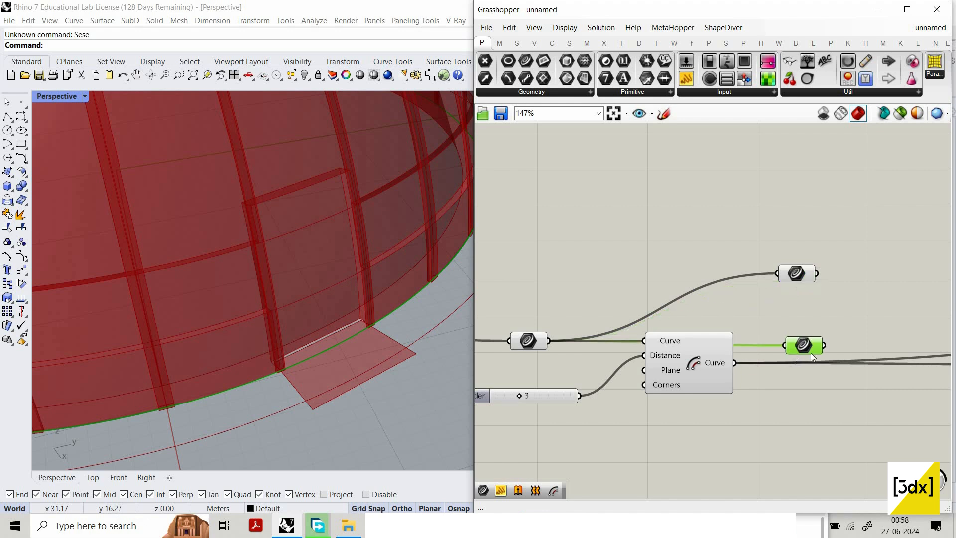
drag(734, 363, 785, 345)
drag(839, 241, 799, 344)
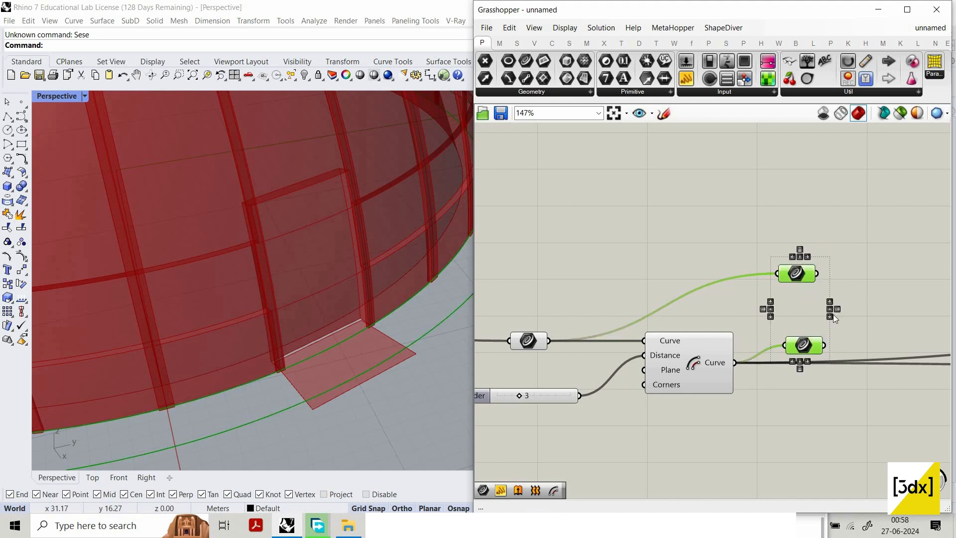
Step: Add a Ruled Surface component and connect the base and offset Curve parameters to its Curve A and Curve B inputs
scroll(841, 321, down, 1)
right_drag(886, 328, 768, 310)
double_click(834, 314)
text(r)
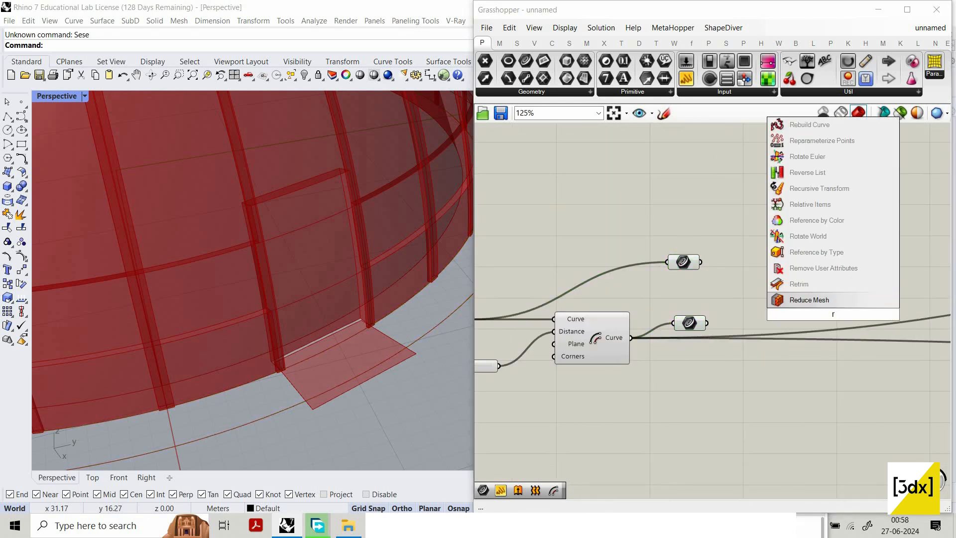
text(uled)
key(Return)
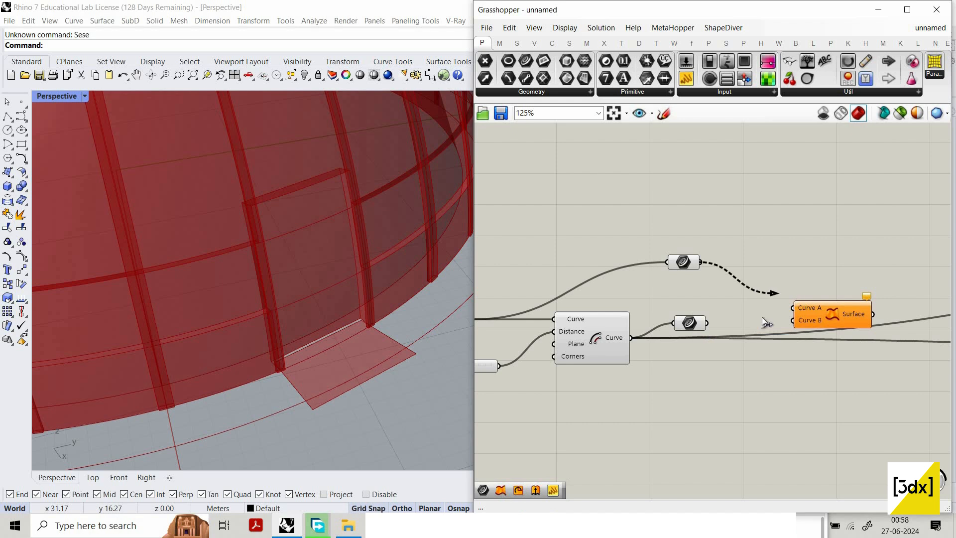
drag(700, 261, 792, 307)
drag(707, 322, 792, 320)
Step: Move the new Ruled Surface component along the canvas to just below the entrance's Ruled Surface component
drag(851, 320, 812, 270)
scroll(816, 279, down, 2)
right_drag(815, 280, 764, 279)
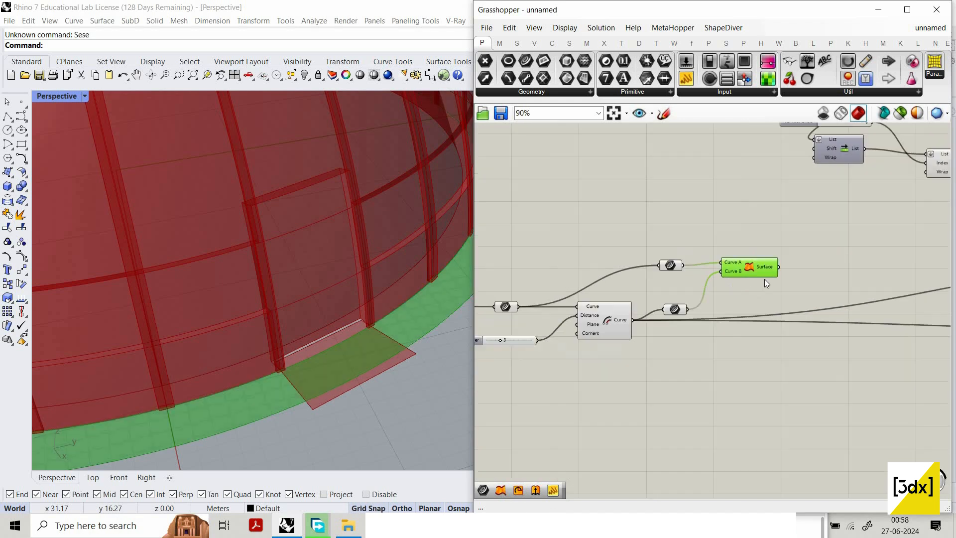
scroll(765, 283, down, 2)
drag(716, 268, 702, 356)
scroll(699, 386, down, 2)
right_drag(874, 384, 661, 378)
drag(488, 358, 904, 347)
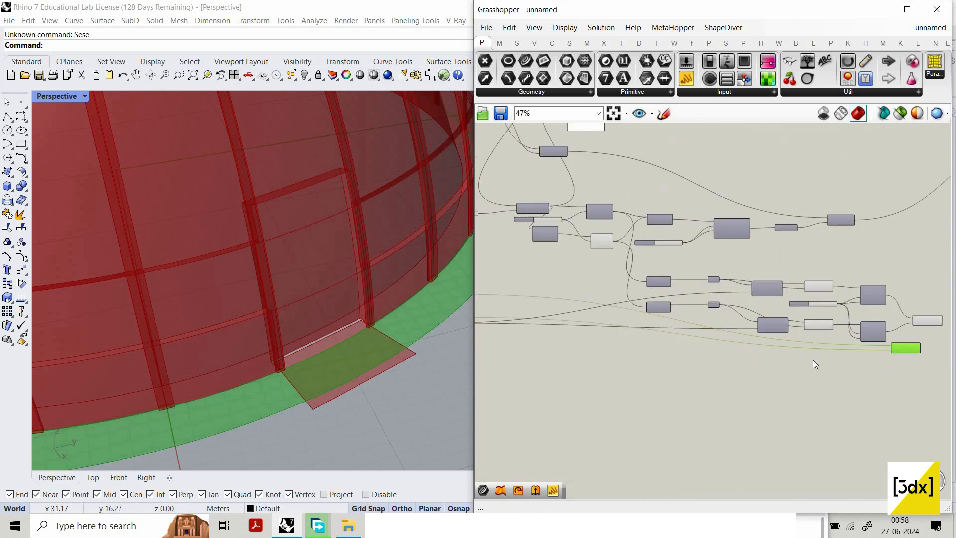
right_drag(812, 360, 707, 359)
drag(799, 348, 809, 381)
Step: Move the two Curve parameters feeding the new Ruled Surface to below the Offset Curve component
scroll(819, 358, down, 1)
scroll(819, 358, up, 1)
scroll(581, 359, down, 4)
scroll(588, 332, up, 3)
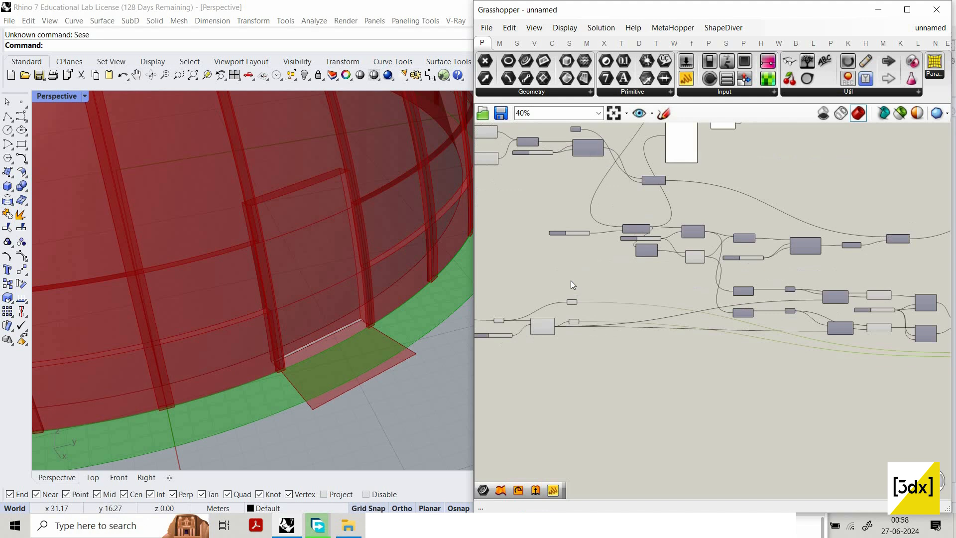
drag(571, 284, 594, 375)
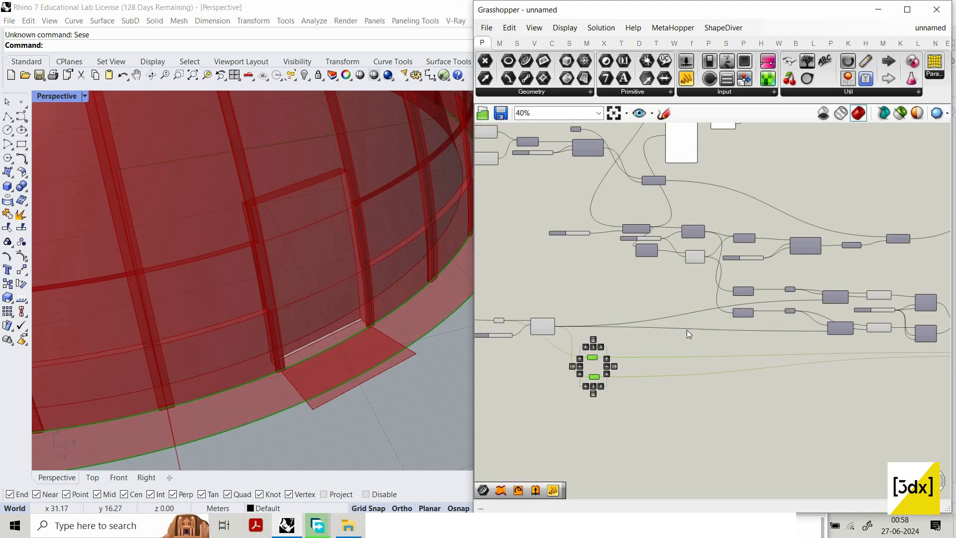
Step: Select both Ruled Surface components and align them vertically one above the other
scroll(866, 260, down, 1)
right_drag(866, 259, 588, 253)
scroll(677, 341, up, 5)
right_drag(677, 341, 598, 348)
click(599, 348)
drag(641, 367, 588, 265)
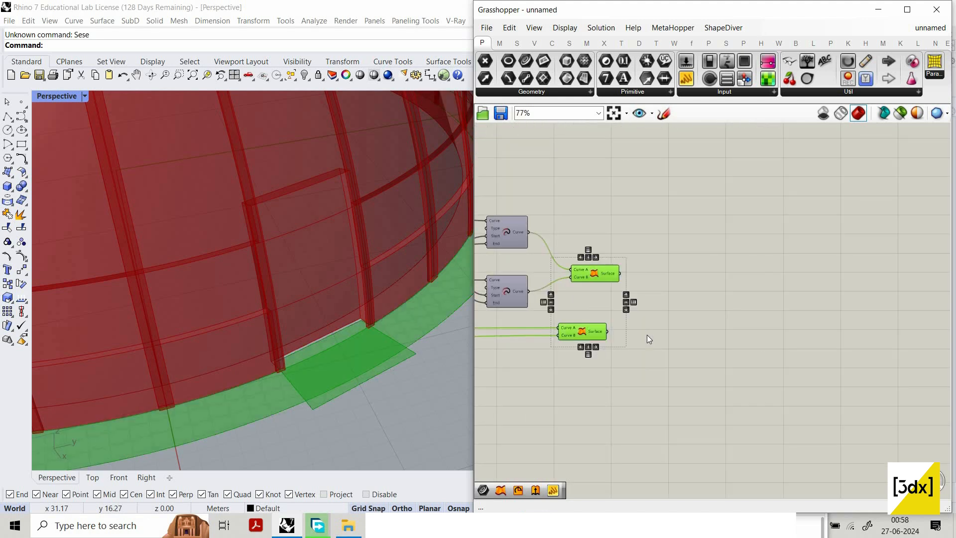
Step: Find the Split Brep component among the Intersect shape tools and place it beside the two Ruled Surface components
double_click(720, 311)
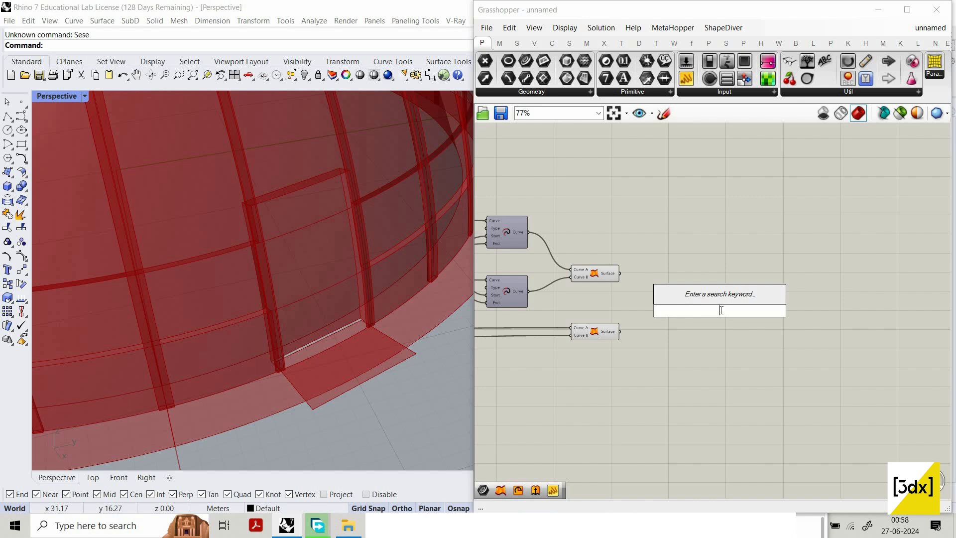
double_click(739, 289)
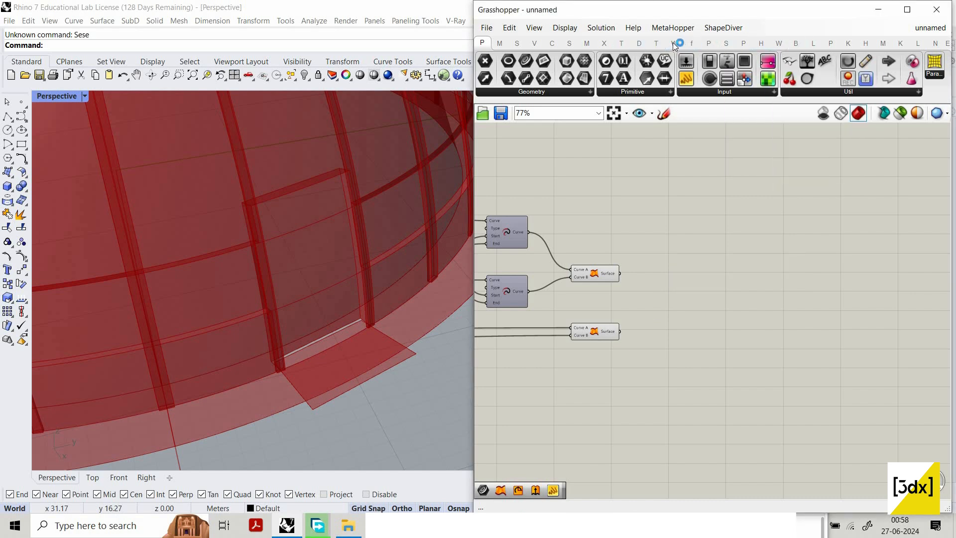
click(639, 46)
click(658, 44)
click(675, 44)
click(692, 45)
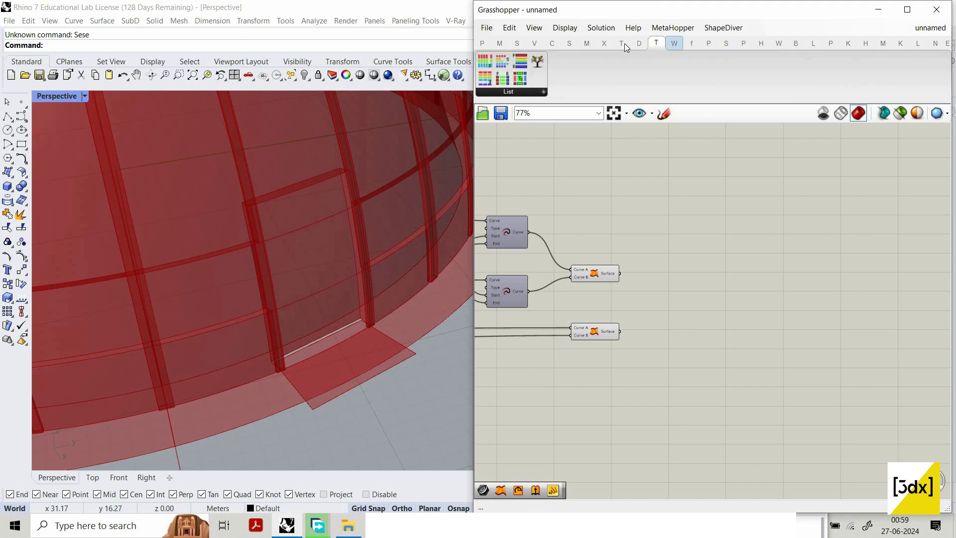
click(604, 44)
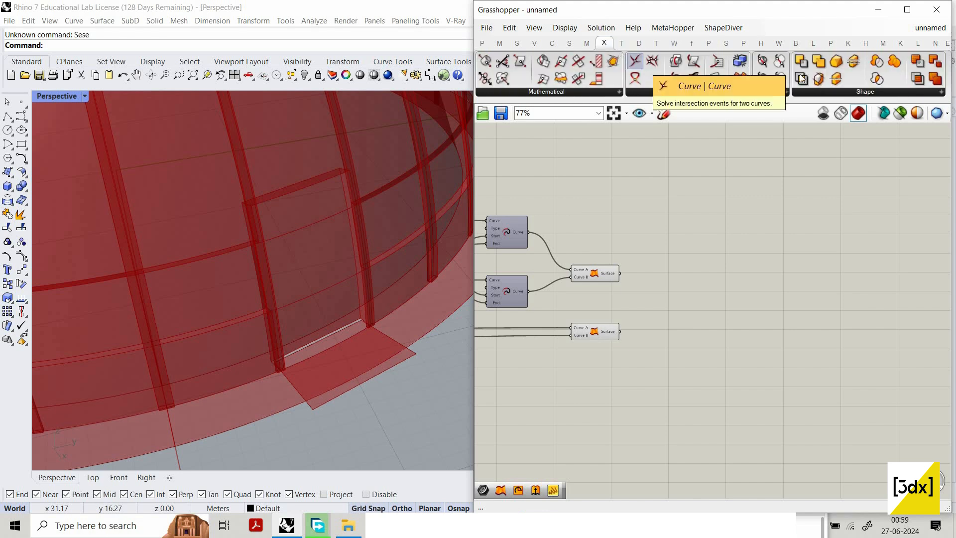
click(848, 92)
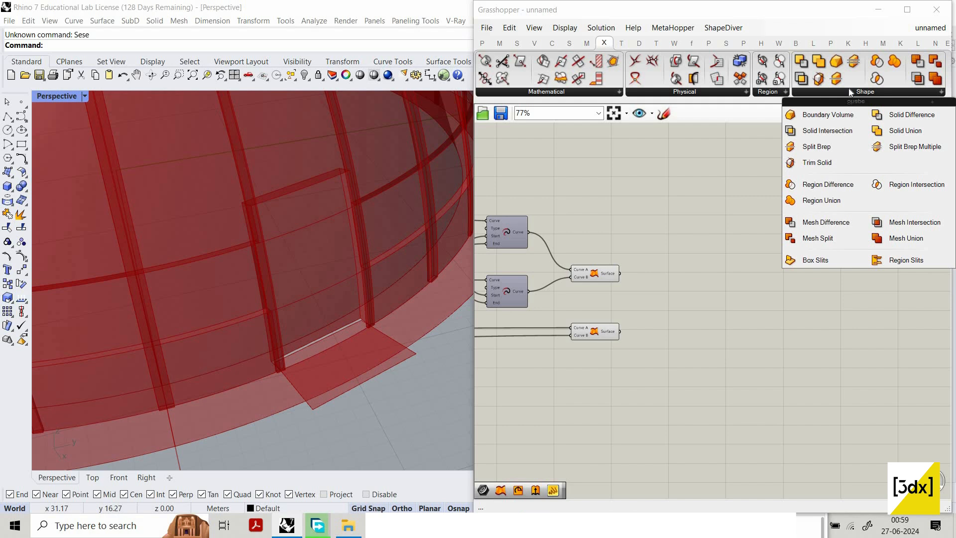
scroll(706, 318, up, 3)
click(706, 313)
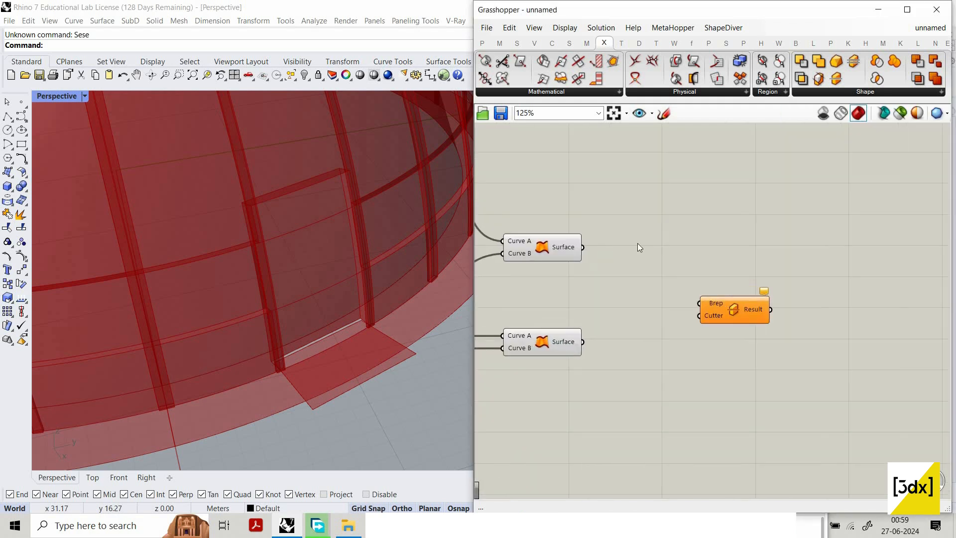
Step: Try connecting the upper Ruled Surface to Brep and the lower one to Cutter, with both surface previews hidden
drag(699, 302, 583, 247)
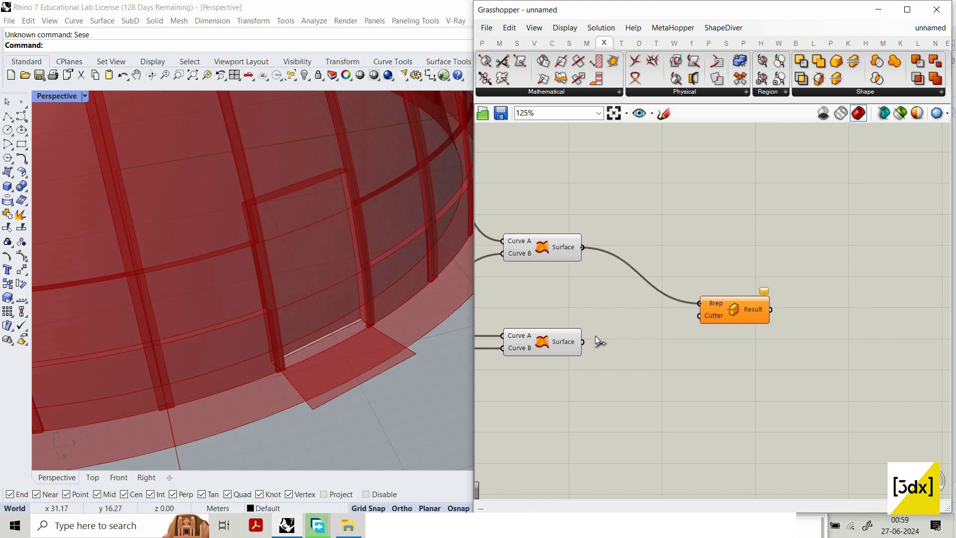
drag(583, 341, 700, 315)
drag(518, 210, 608, 378)
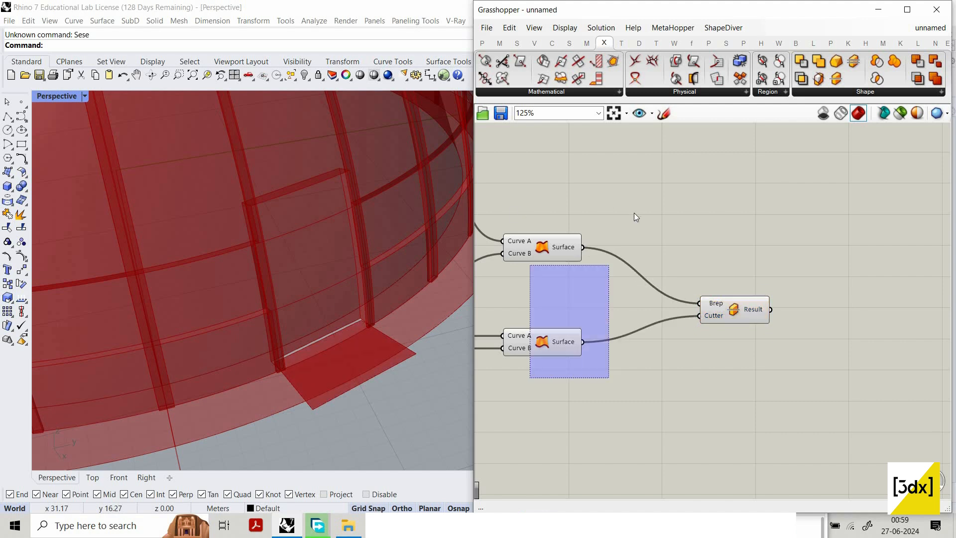
right_click(639, 222)
click(622, 209)
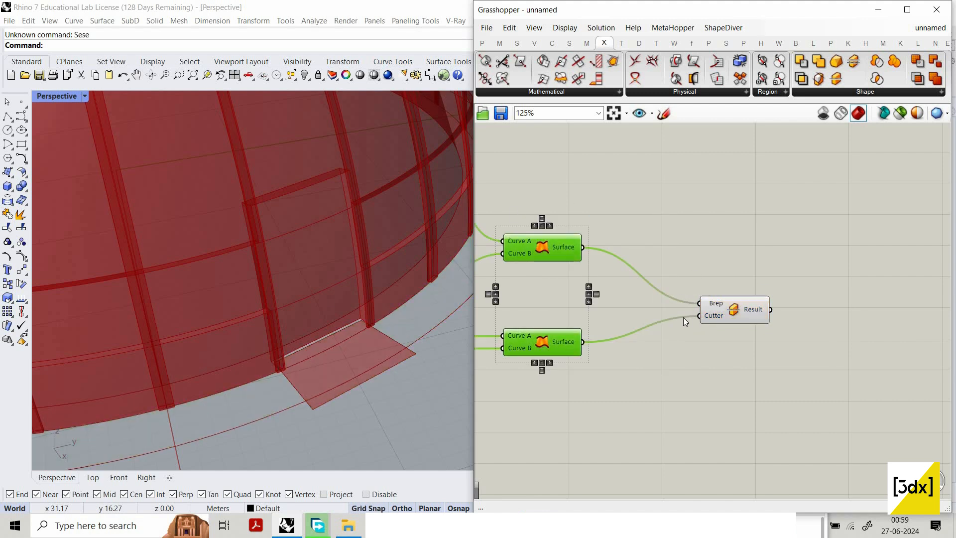
key(ctrl+z)
key(ctrl+z)
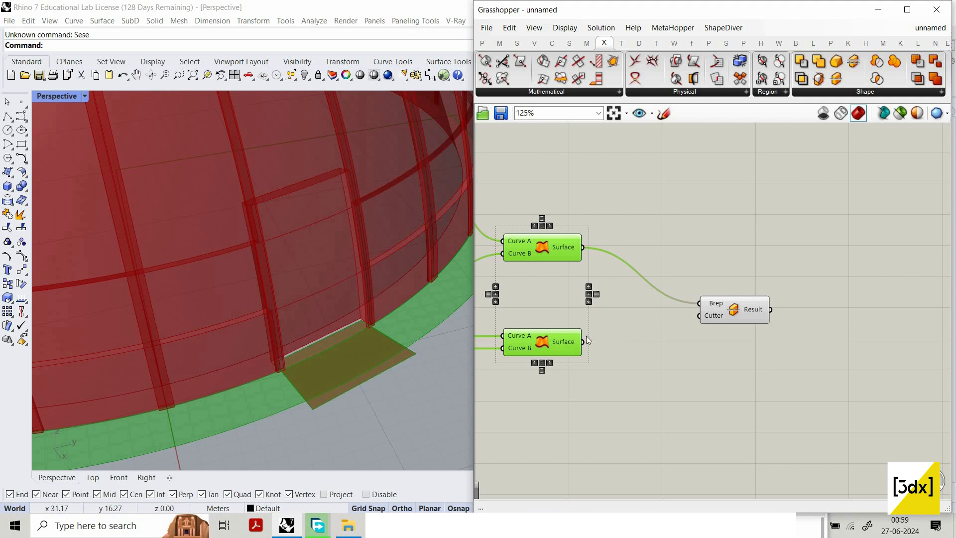
Step: Connect the lower Ruled Surface to Brep and the upper one to Cutter, and hide both Ruled Surface previews
drag(697, 303, 585, 247)
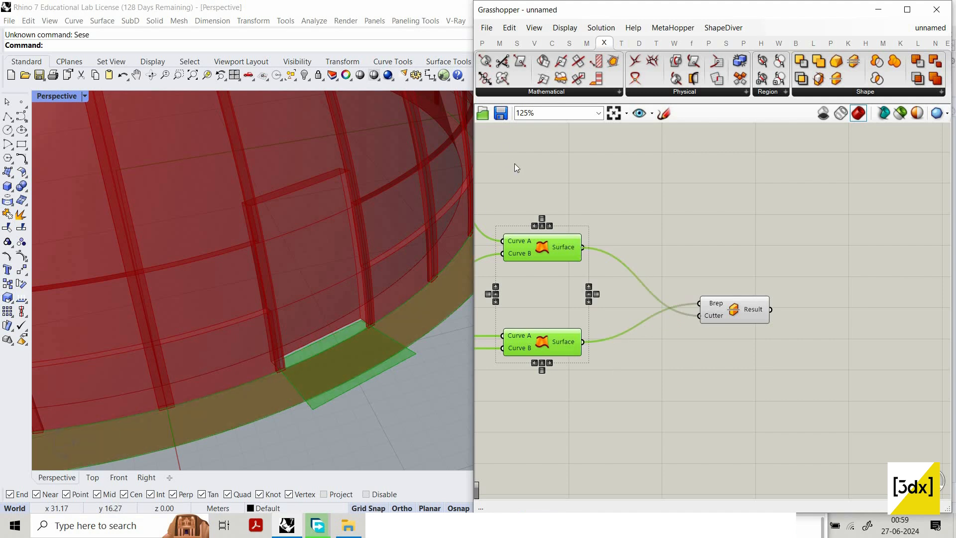
drag(516, 177, 613, 367)
right_click(648, 218)
click(648, 218)
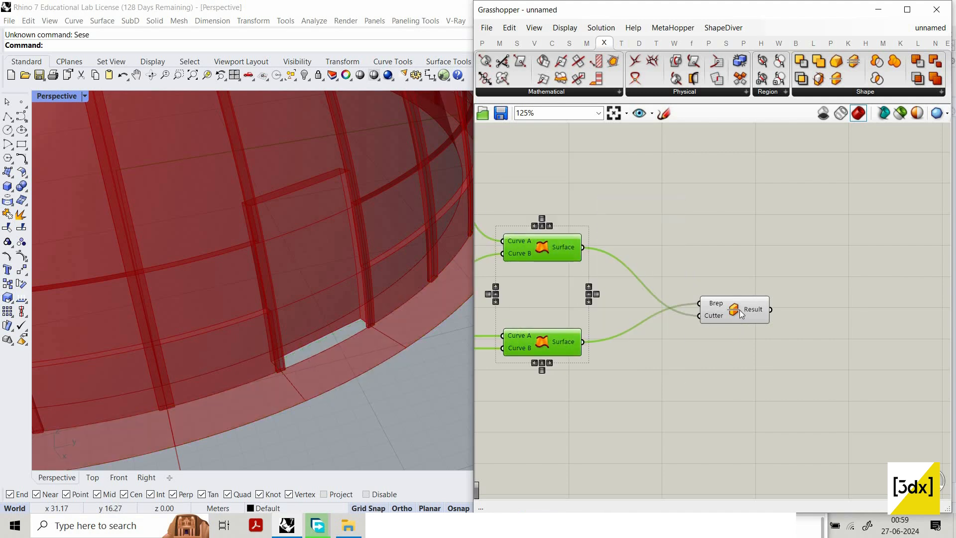
click(740, 310)
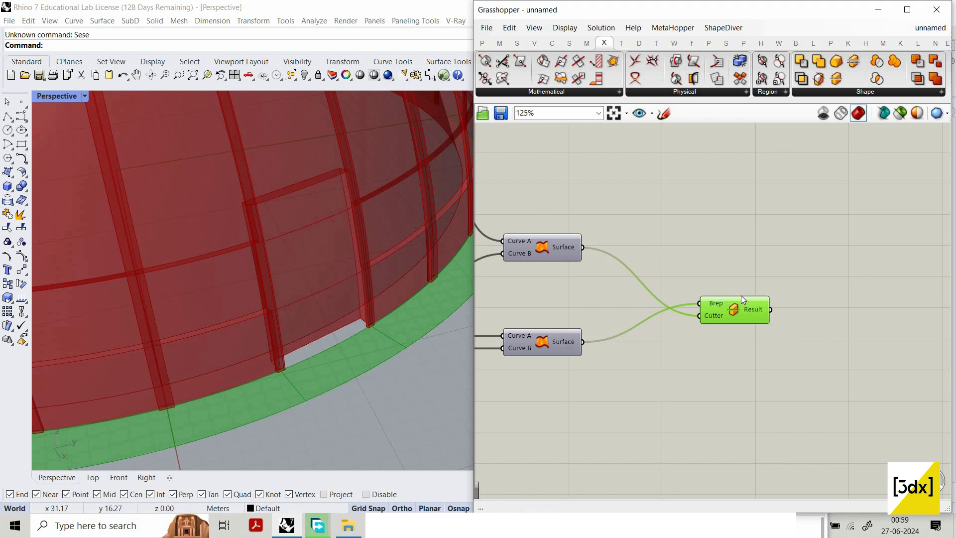
Step: Apply Simplify and Flatten to the Result output of the Split Brep component
scroll(725, 302, up, 3)
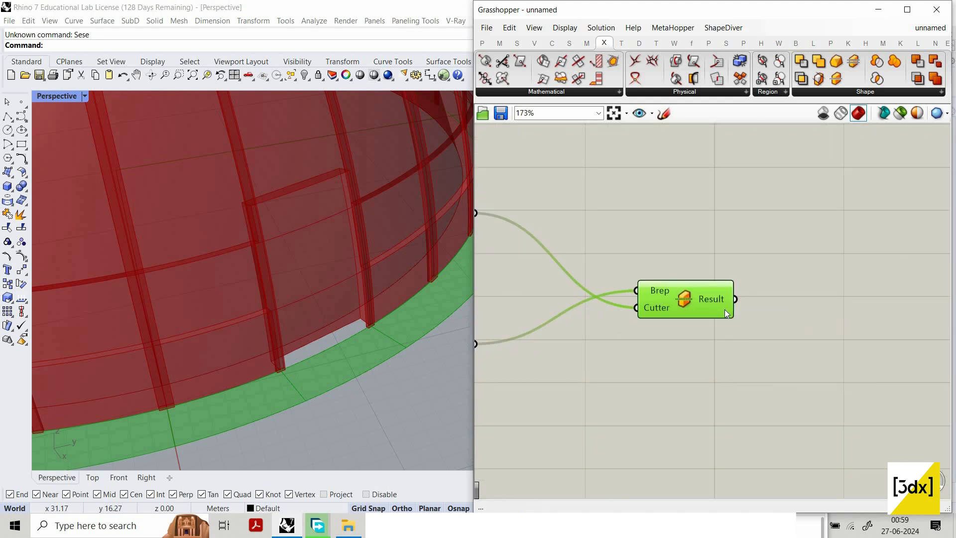
right_drag(721, 306, 721, 300)
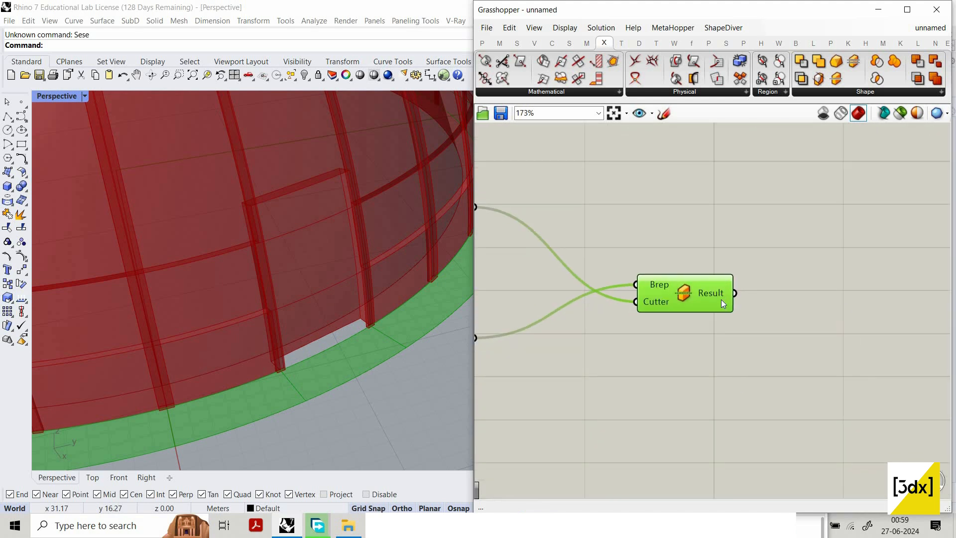
right_click(720, 300)
click(766, 371)
scroll(746, 279, up, 3)
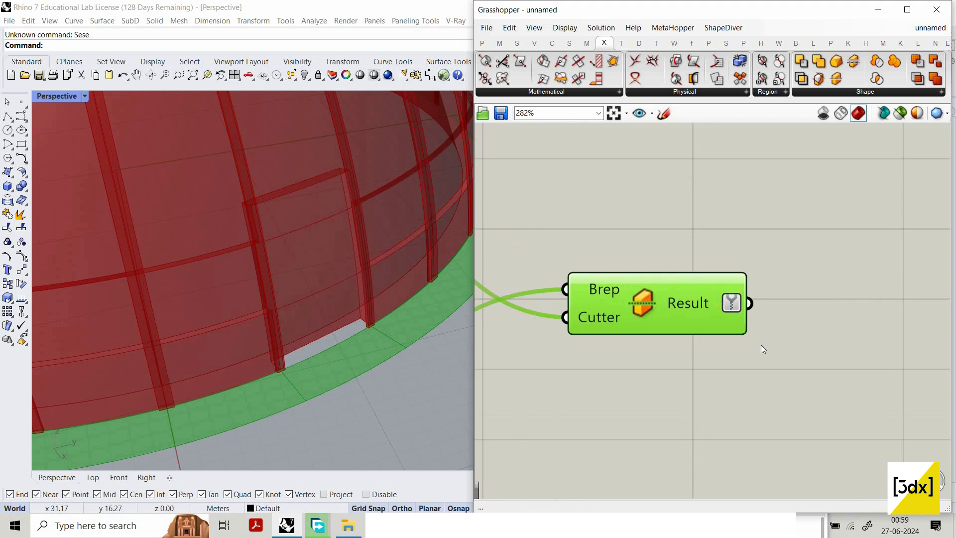
right_click(722, 300)
click(752, 344)
scroll(757, 321, down, 3)
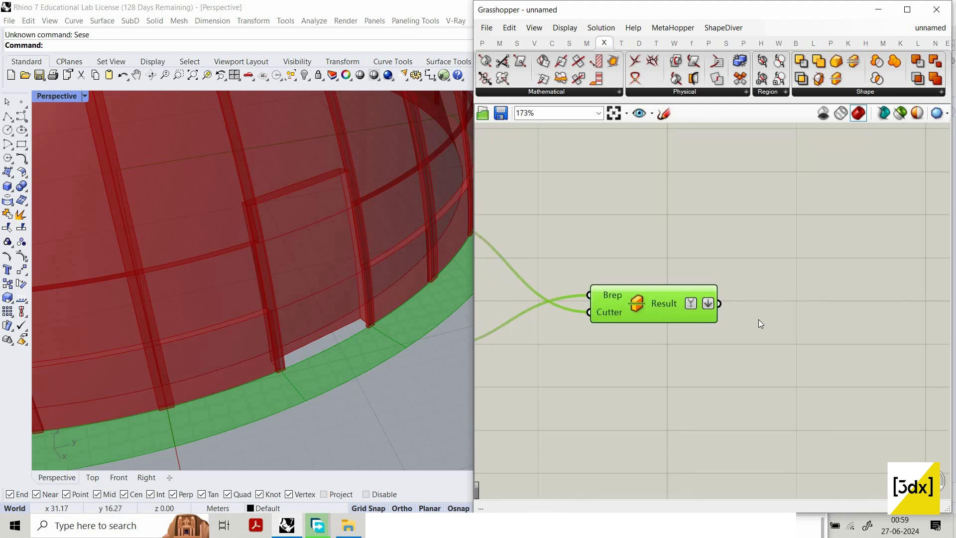
click(758, 320)
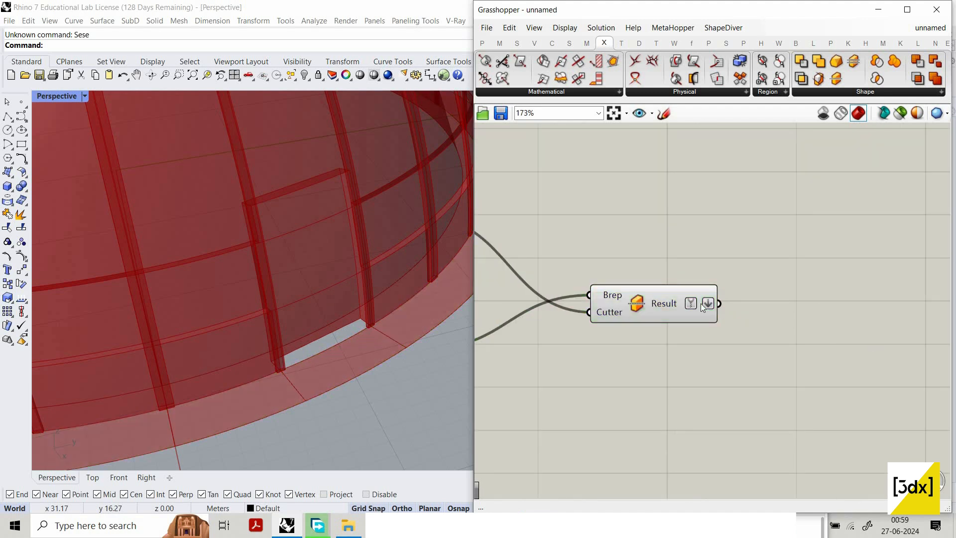
mouse_move(700, 303)
text(s)
key(BackSpace)
key(BackSpace)
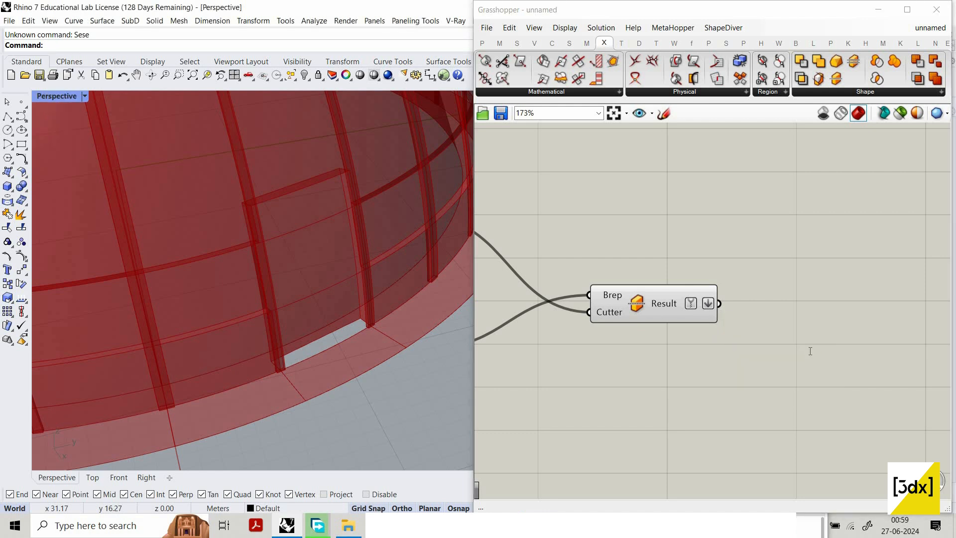
Step: Add a List Item component and connect the Split Brep Result to its List input
double_click(809, 351)
text(list)
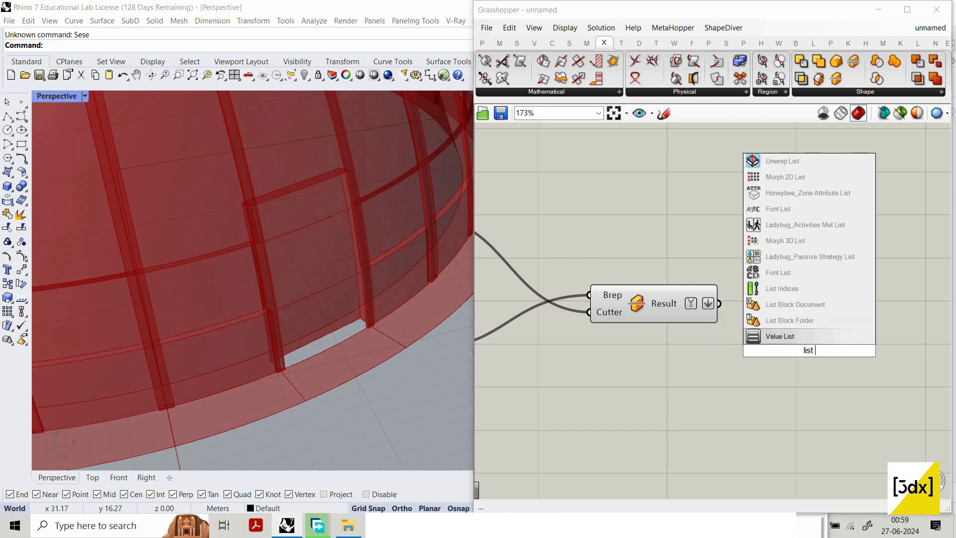
text( it)
click(811, 339)
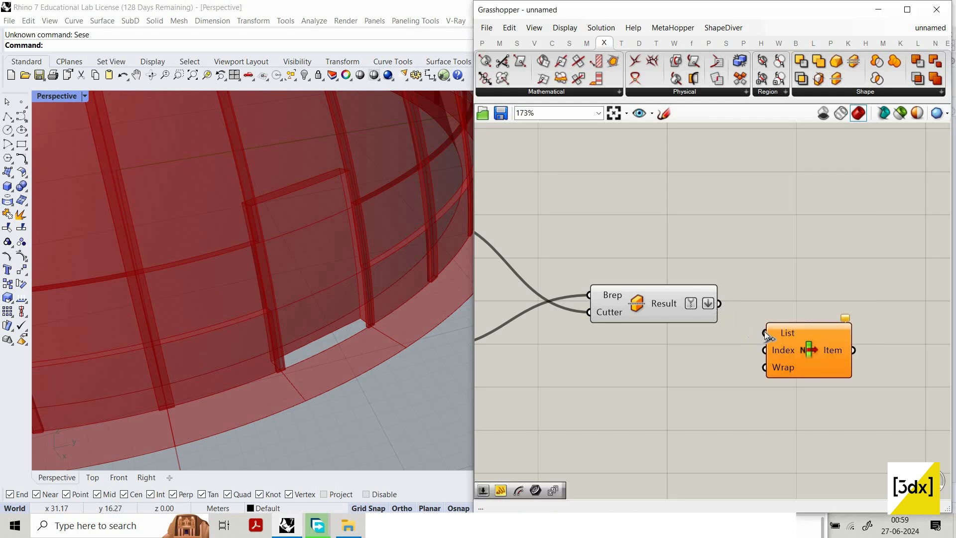
drag(719, 303, 765, 333)
Step: Apply Reverse to the List input of the List Item component
click(774, 340)
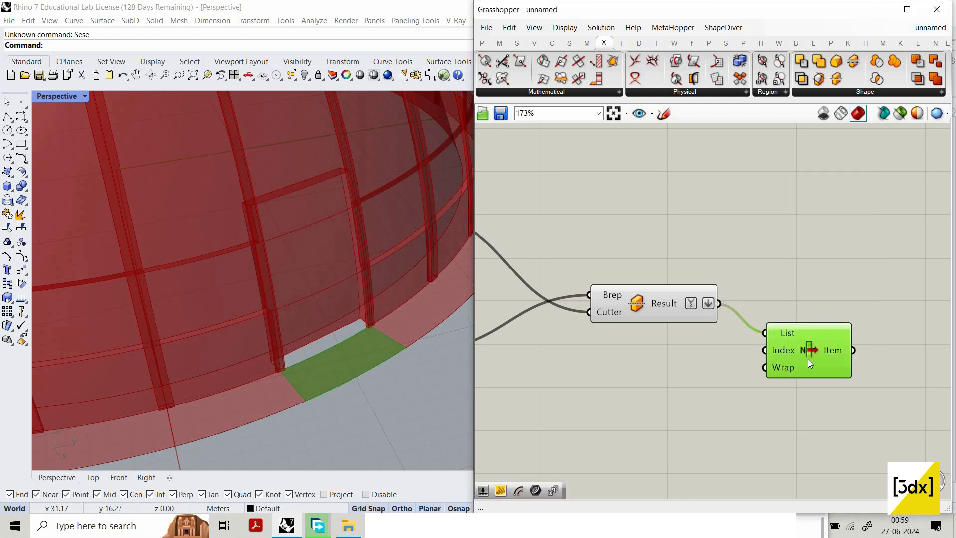
right_click(774, 333)
click(826, 366)
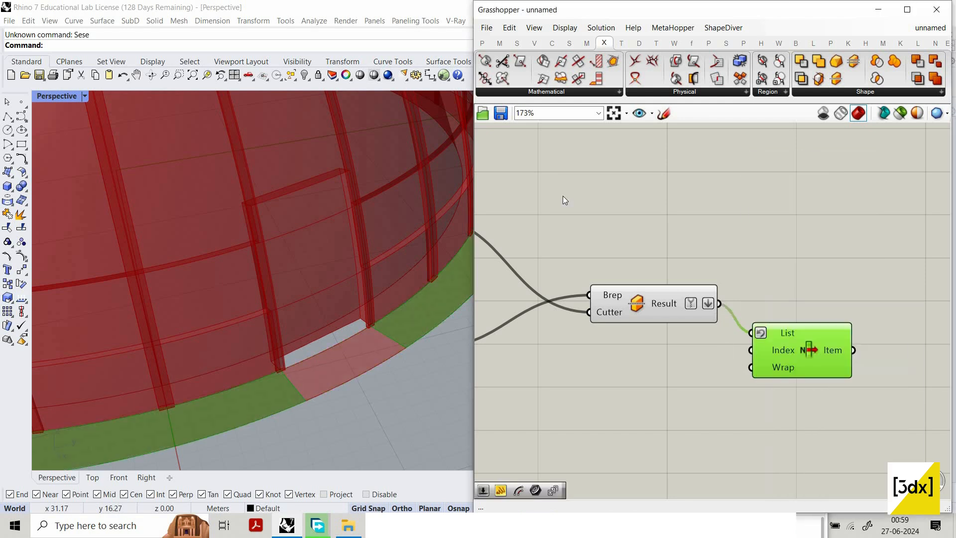
Step: Hide the preview of the Split Brep component
click(562, 197)
click(617, 303)
middle_click(591, 196)
click(625, 216)
scroll(406, 345, down, 3)
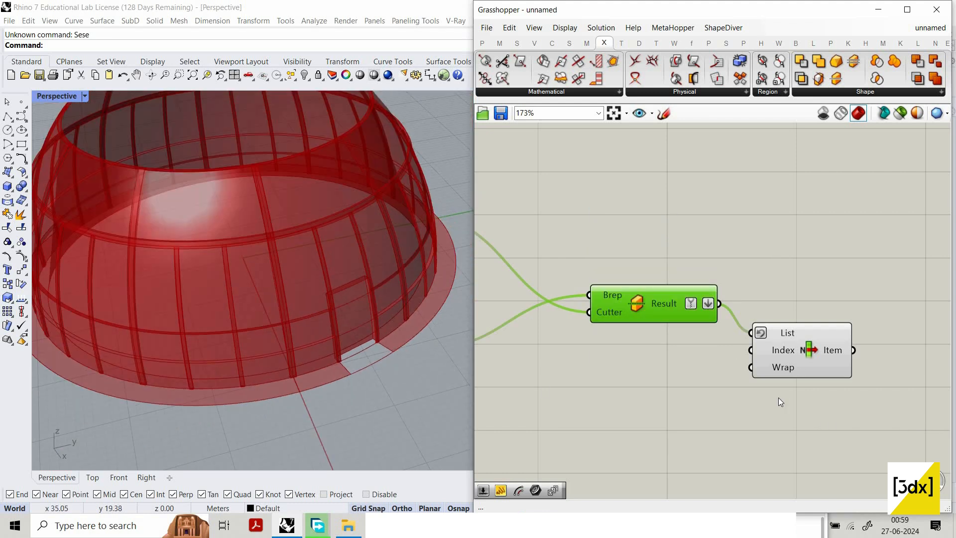
Step: Add a Curve parameter beside the List Item component and feed it from the Item output
scroll(873, 376, down, 3)
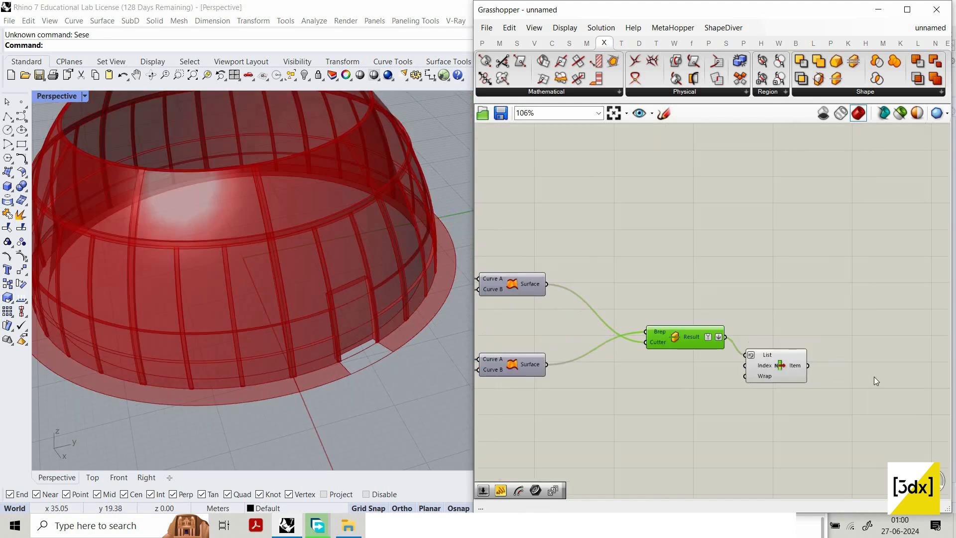
scroll(683, 343, up, 4)
click(677, 353)
scroll(717, 362, down, 1)
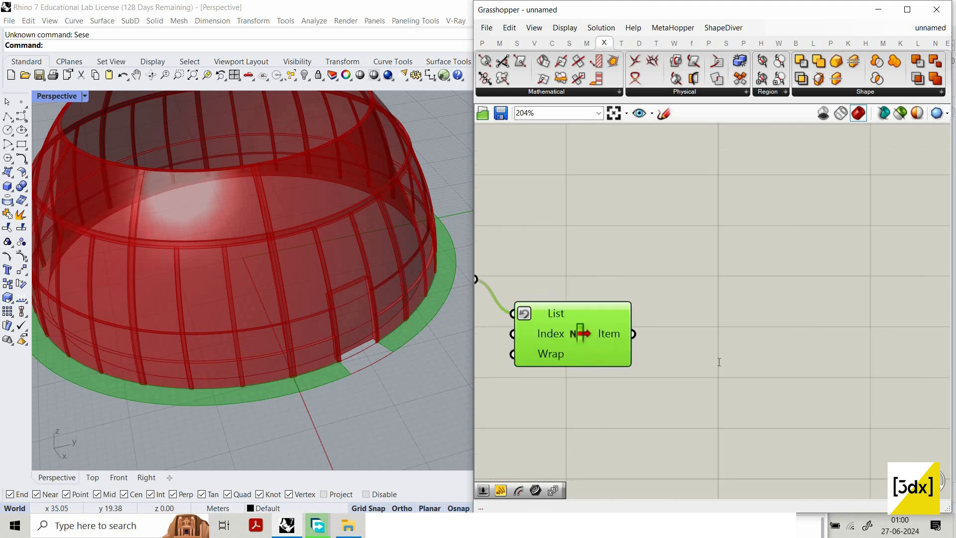
double_click(717, 362)
text(crv)
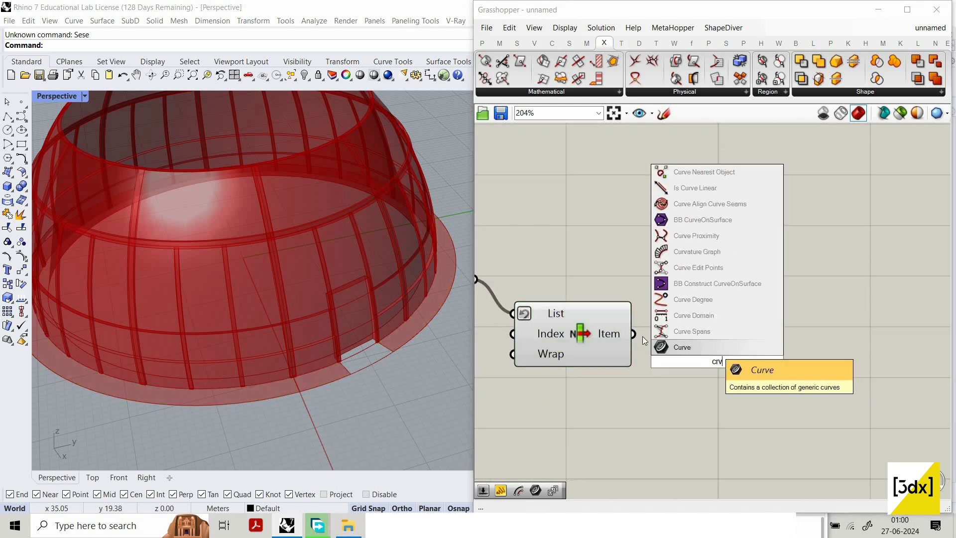
click(709, 347)
drag(690, 361, 633, 334)
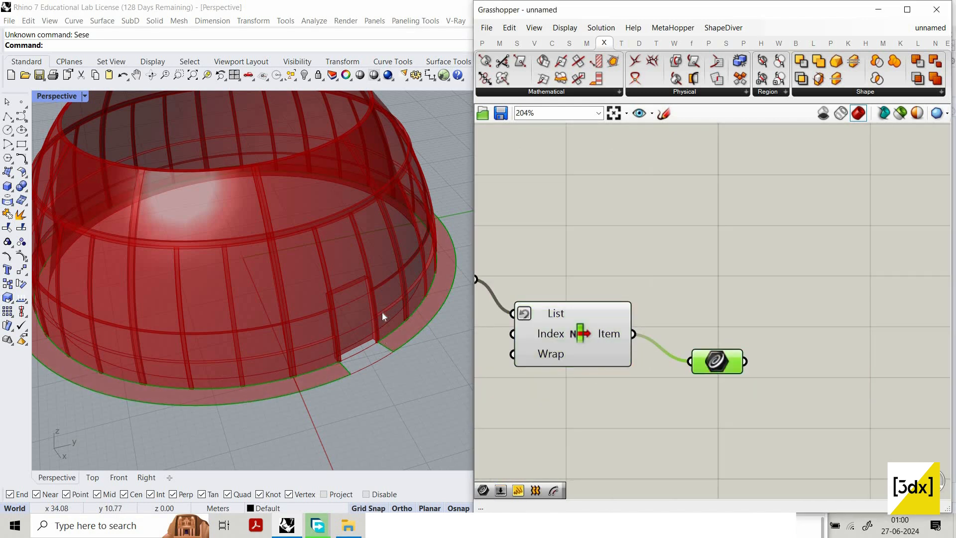
scroll(381, 312, up, 4)
drag(697, 368, 705, 383)
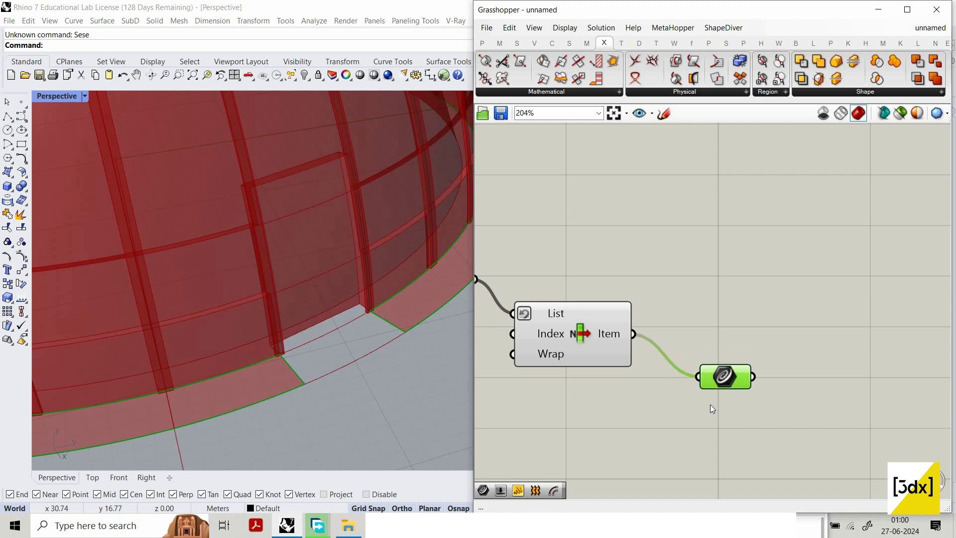
Step: Add an Offset Curve component and connect the Curve parameter to its Curve input
scroll(749, 379, down, 3)
scroll(749, 379, up, 2)
double_click(750, 378)
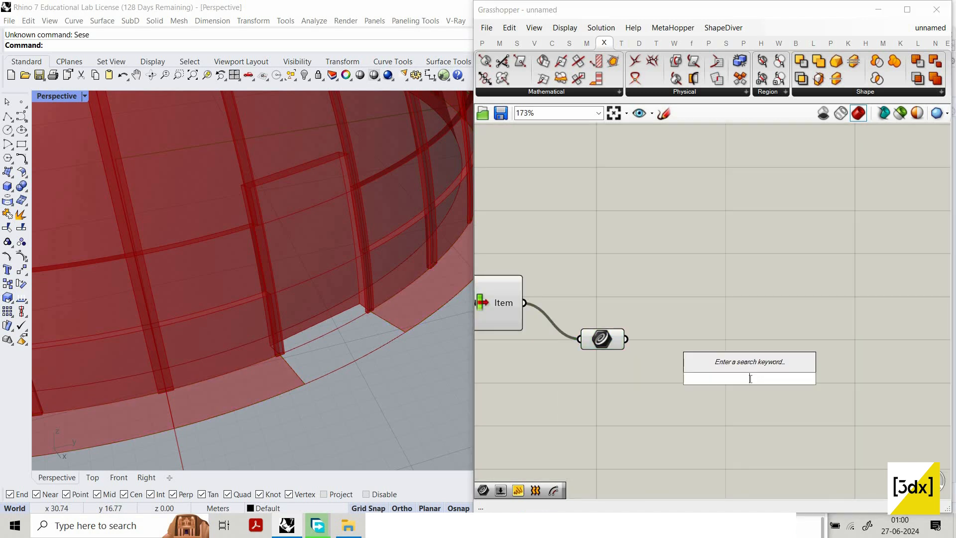
text(offset)
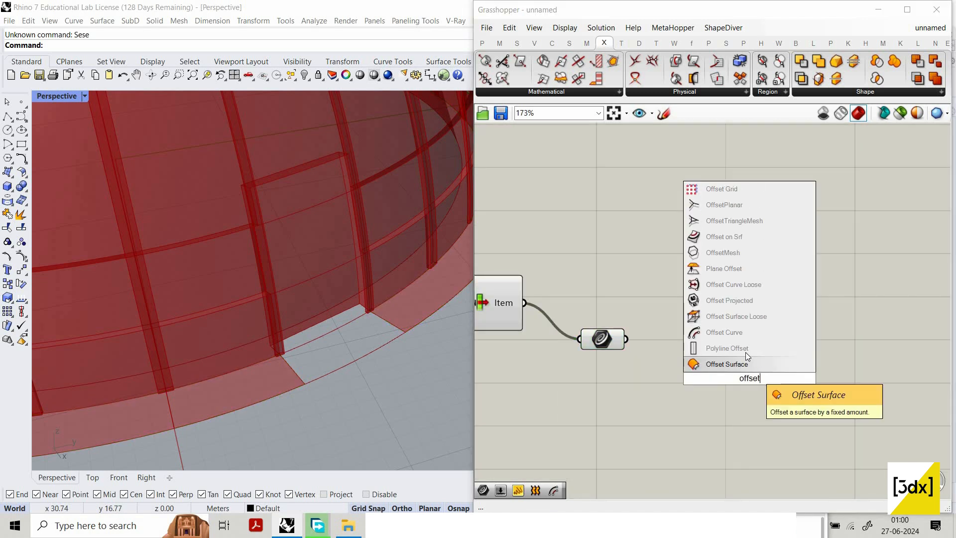
click(745, 331)
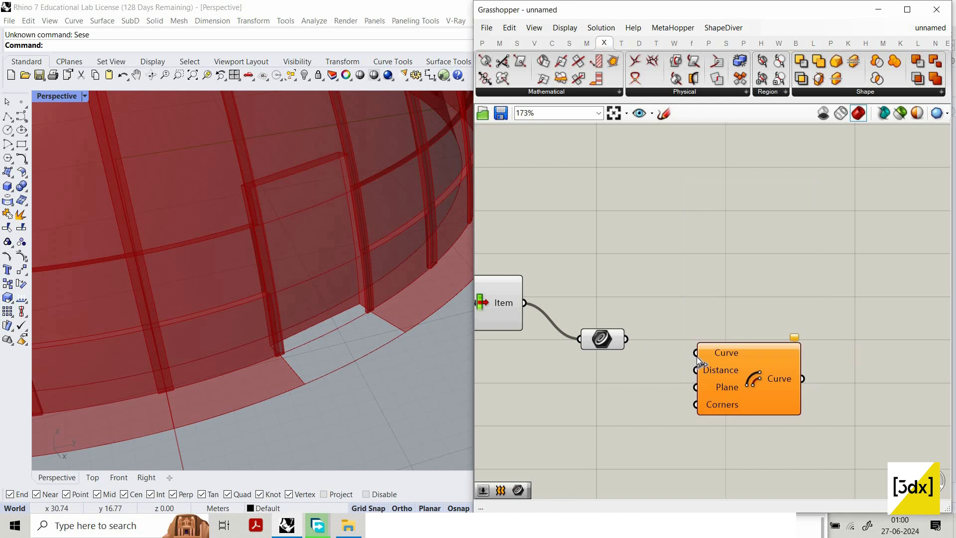
Step: Create a number slider set to 0.1 and connect it to the Distance input of Offset Curve
double_click(573, 383)
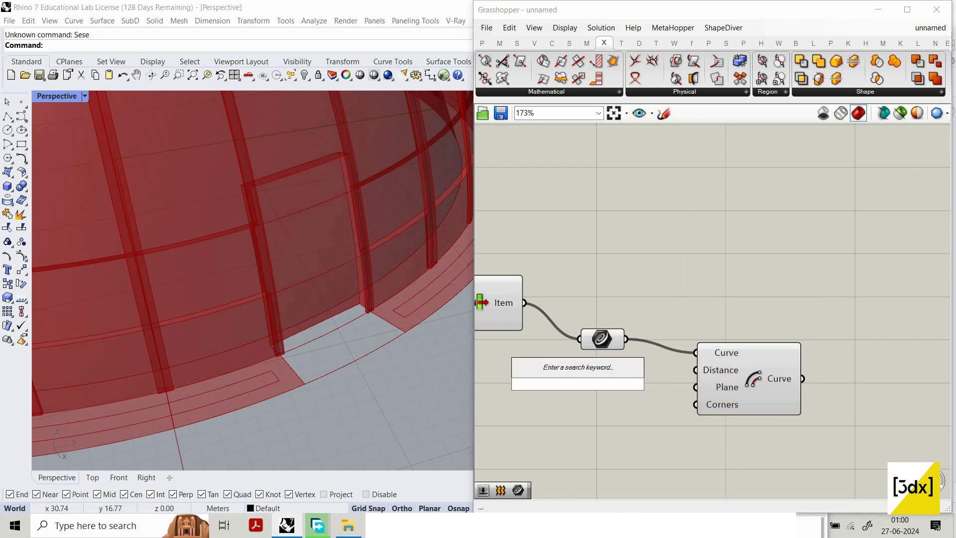
text(0.1)
key(Return)
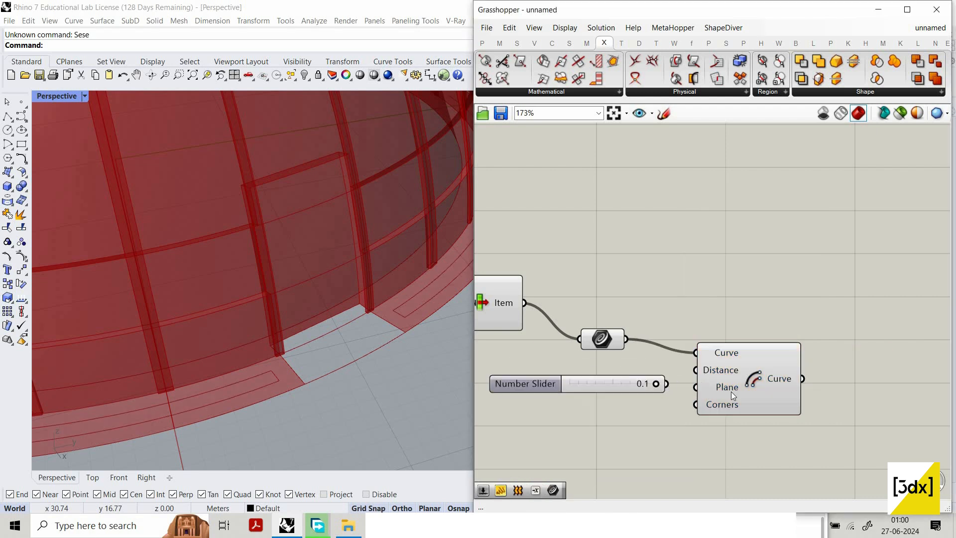
drag(696, 370, 635, 386)
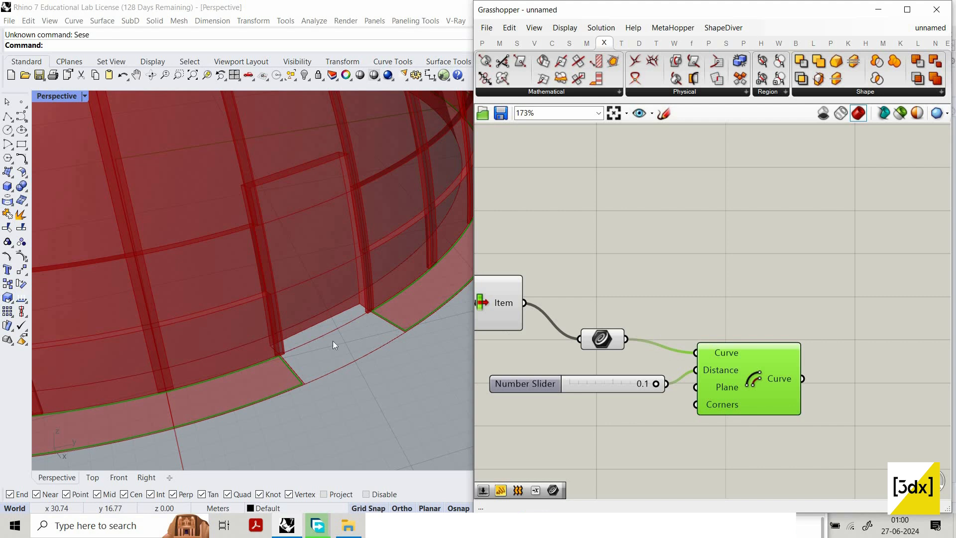
scroll(332, 340, up, 3)
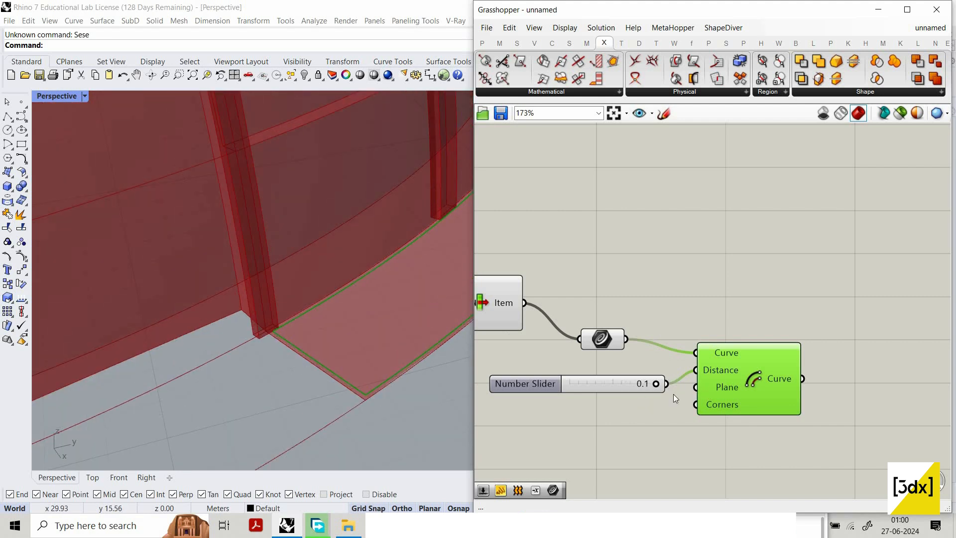
Step: Add a Fillet component, feeding its Curve input from the Curve parameter and its Radius from the 0.1 slider
scroll(799, 358, down, 2)
double_click(784, 315)
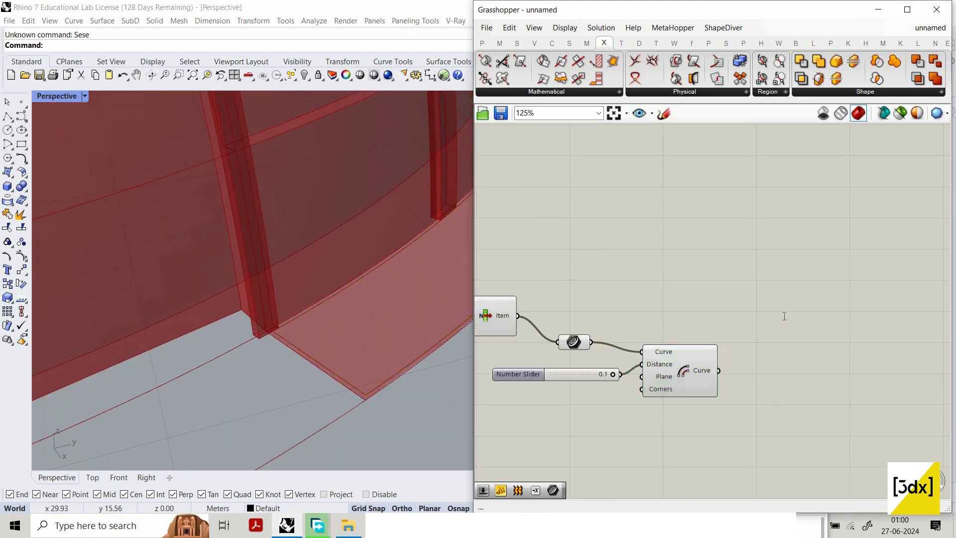
text(fillet)
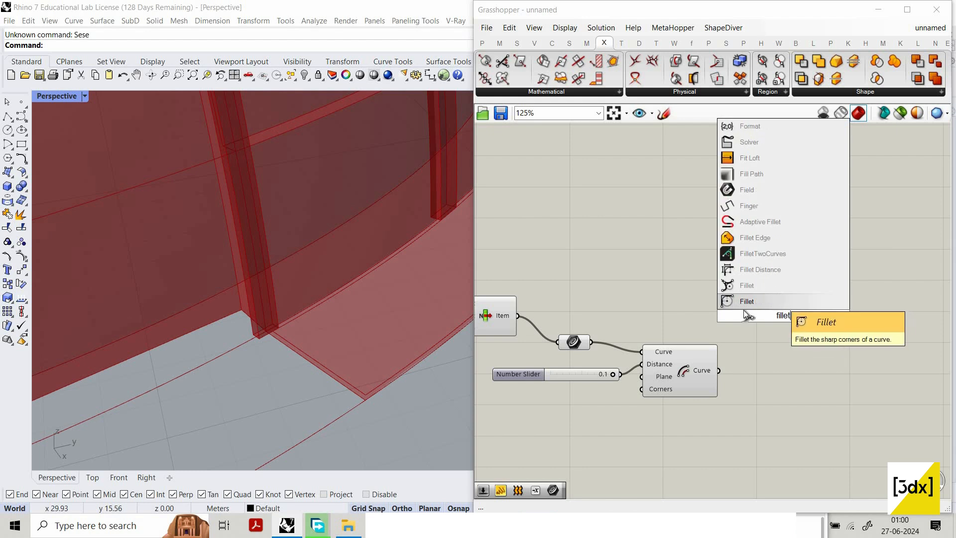
click(780, 301)
drag(690, 336, 810, 317)
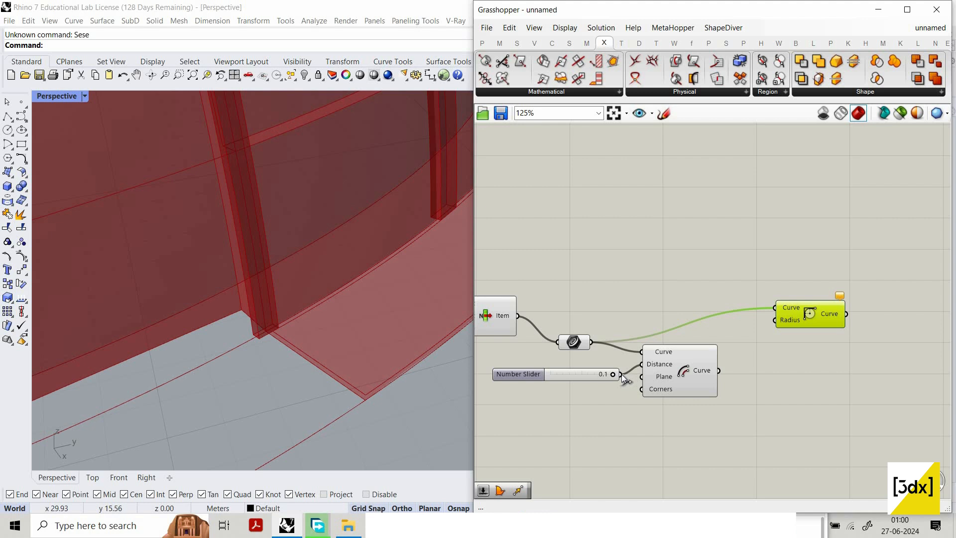
drag(621, 374, 810, 324)
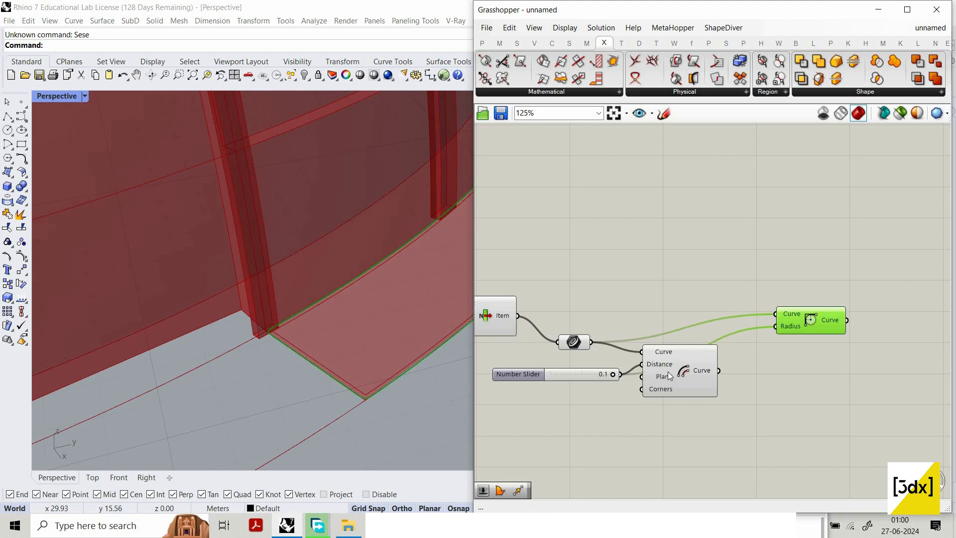
Step: Turn off the preview of the Curve parameter, the List Item and the neighbouring upstream components
drag(528, 397, 613, 289)
right_click(613, 289)
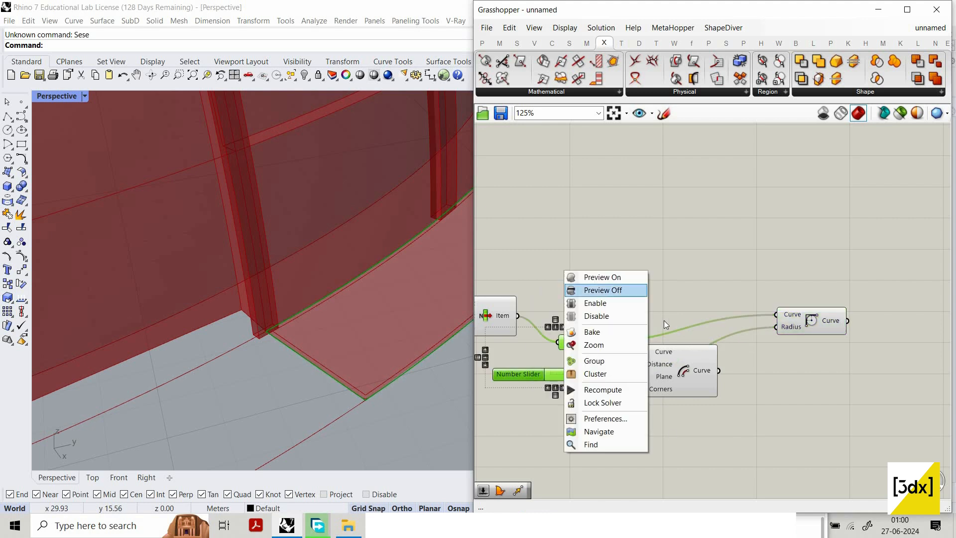
click(612, 288)
scroll(614, 275, down, 3)
drag(533, 374, 615, 275)
middle_click(615, 274)
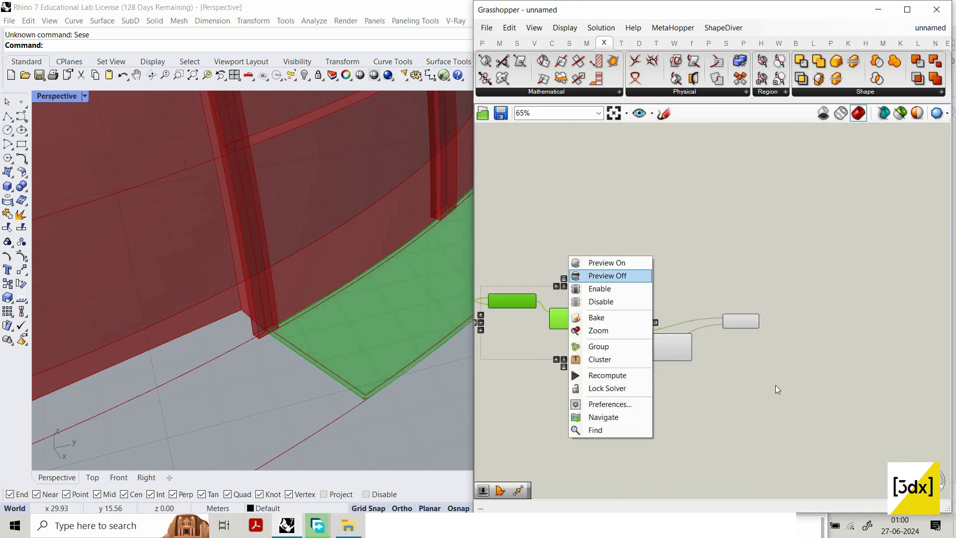
click(615, 275)
scroll(779, 387, up, 3)
click(710, 286)
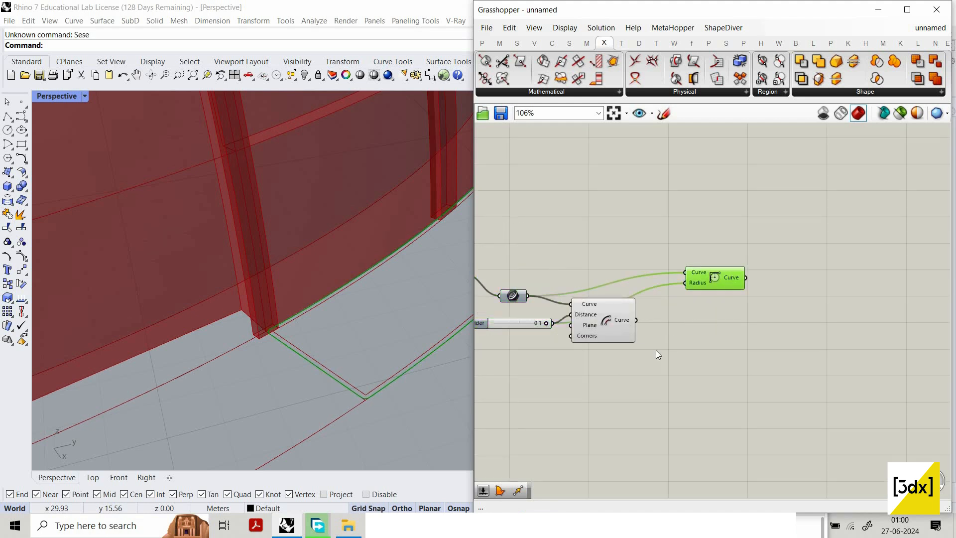
Step: Duplicate the Fillet component and feed the copy's Curve input from Offset Curve, keeping the 0.1 slider as its Radius
scroll(655, 351, down, 1)
drag(622, 324, 653, 355)
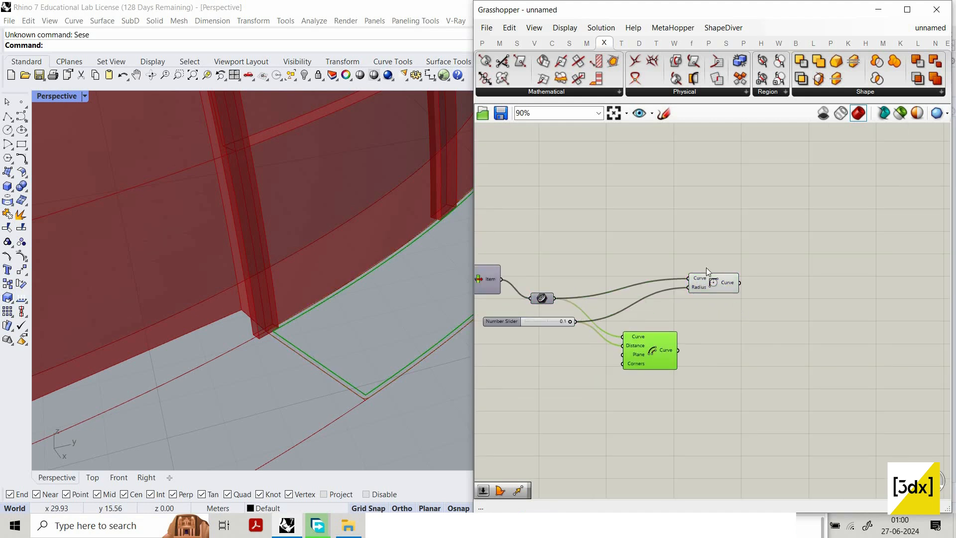
click(716, 284)
key(ctrl+v)
drag(714, 321, 727, 346)
scroll(664, 350, up, 2)
scroll(732, 357, down, 2)
click(669, 350)
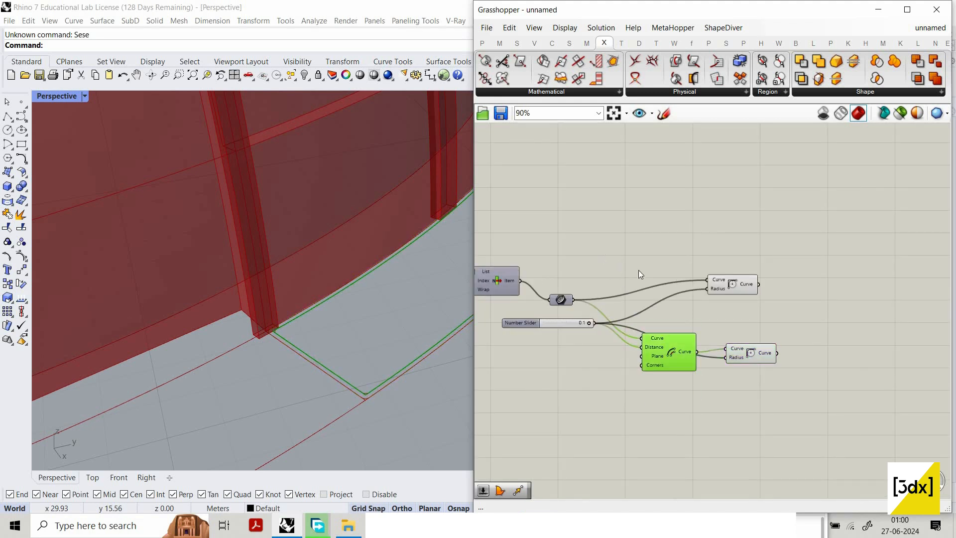
Step: Turn off the preview of Offset Curve and the upstream components that lead to the two Fillets
right_click(604, 253)
click(640, 273)
scroll(721, 354, down, 5)
scroll(712, 376, down, 3)
drag(704, 386, 559, 315)
right_click(653, 285)
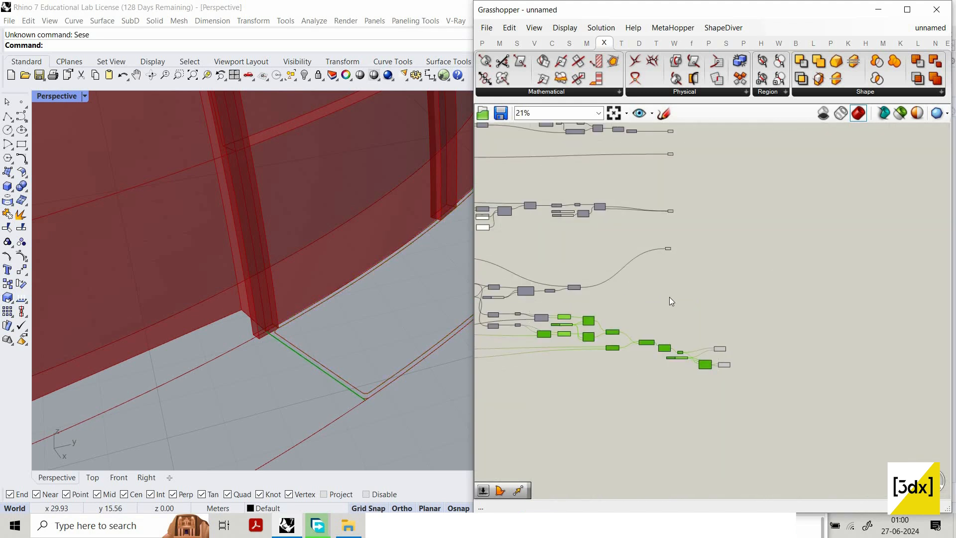
click(677, 301)
scroll(748, 361, up, 7)
drag(727, 396, 707, 321)
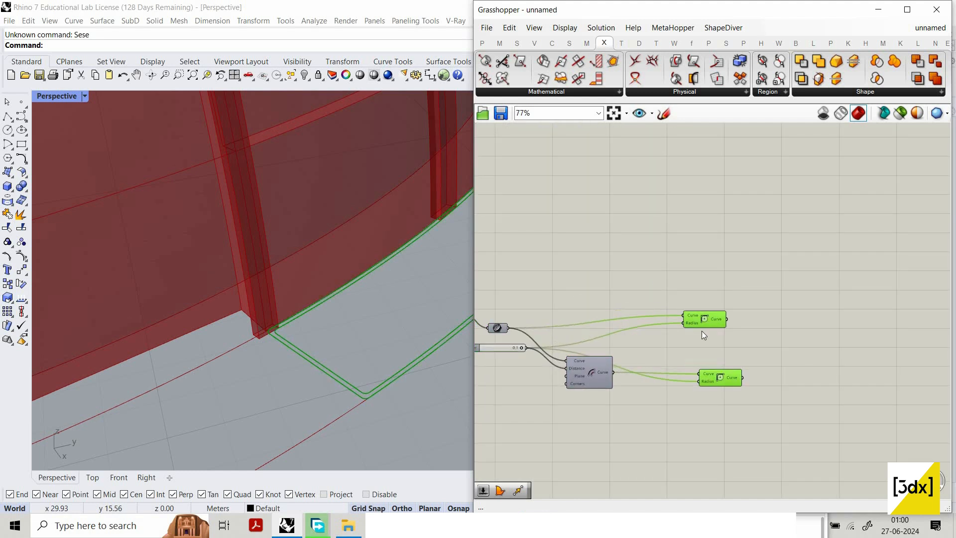
click(701, 331)
Step: Add a Boundary Surfaces component and connect the first Fillet's Curve output to its Edges input
right_drag(780, 337, 699, 316)
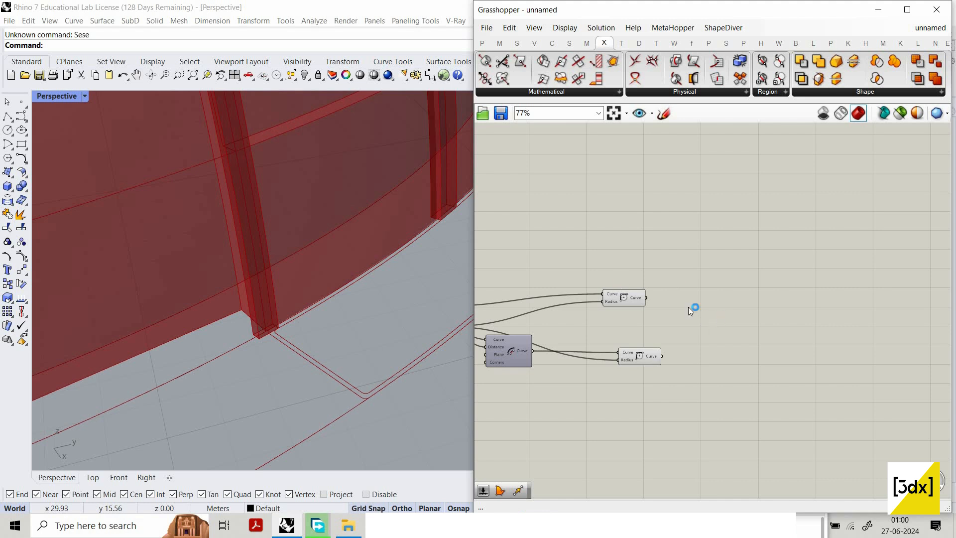
scroll(655, 299, up, 1)
double_click(655, 297)
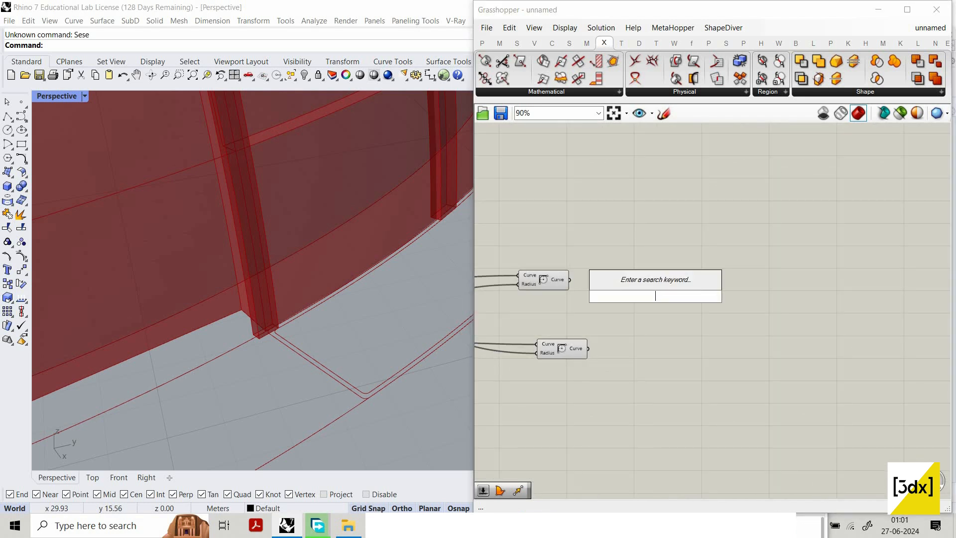
text(bound)
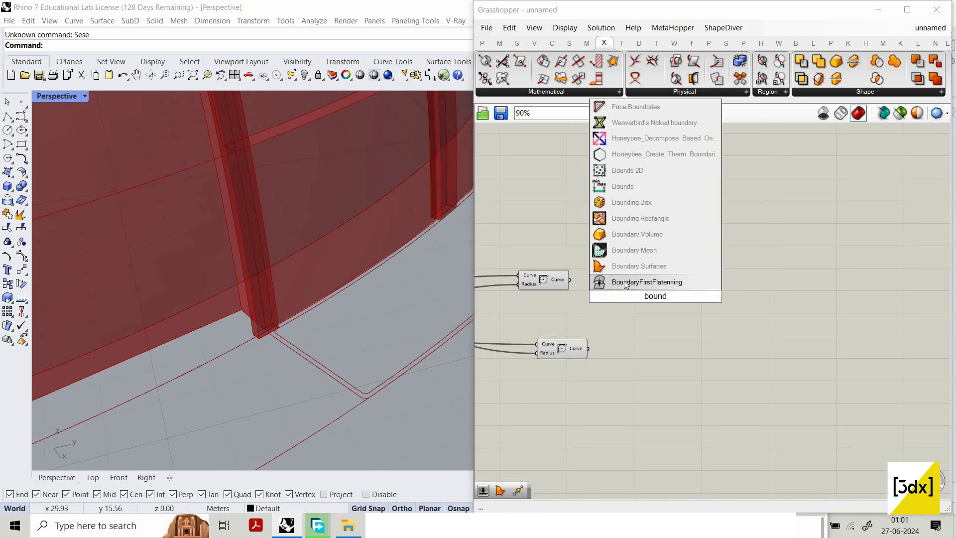
key(Return)
scroll(565, 282, up, 2)
drag(552, 279, 683, 278)
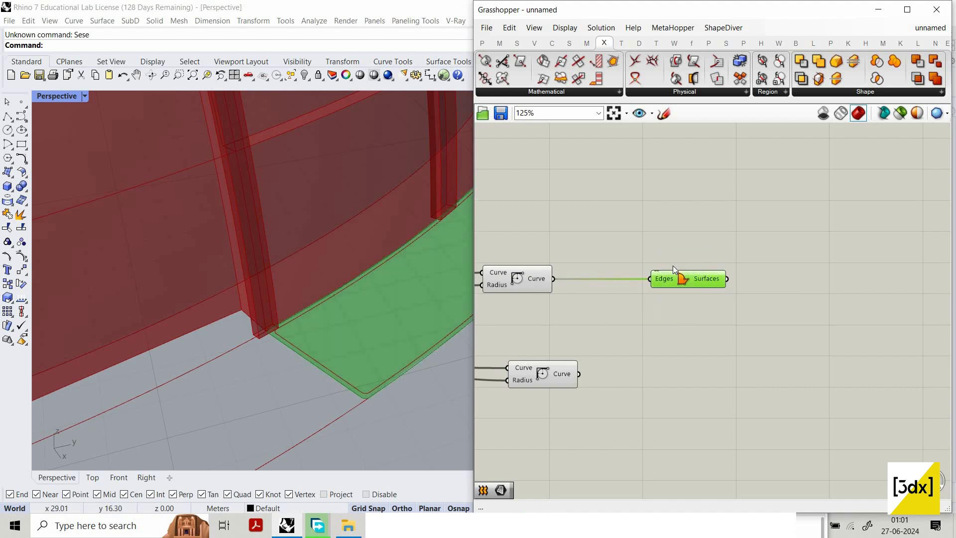
Step: Duplicate the Boundary Surfaces component and connect the offset curve's Fillet output to the copy's Edges input
key(ctrl+c)
key(ctrl+v)
drag(681, 281, 678, 371)
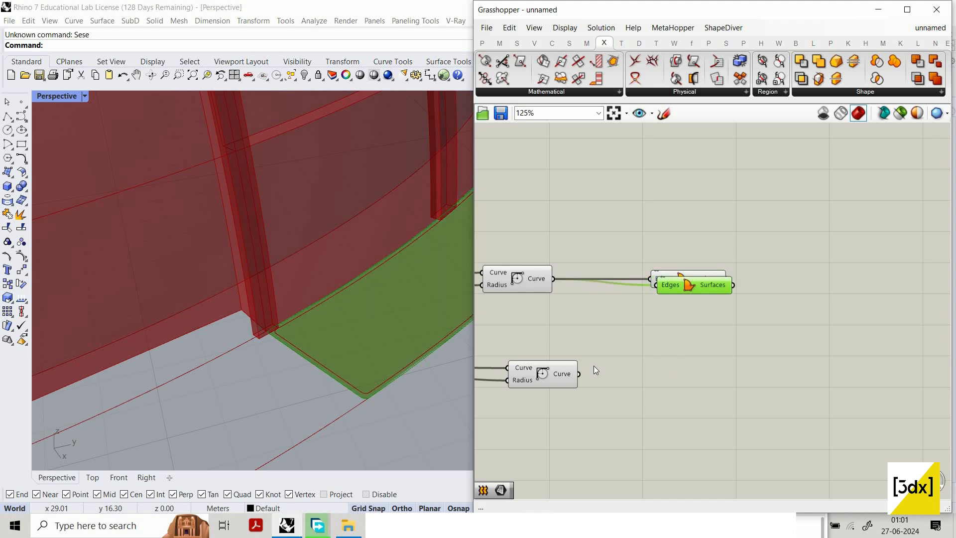
drag(579, 374, 656, 375)
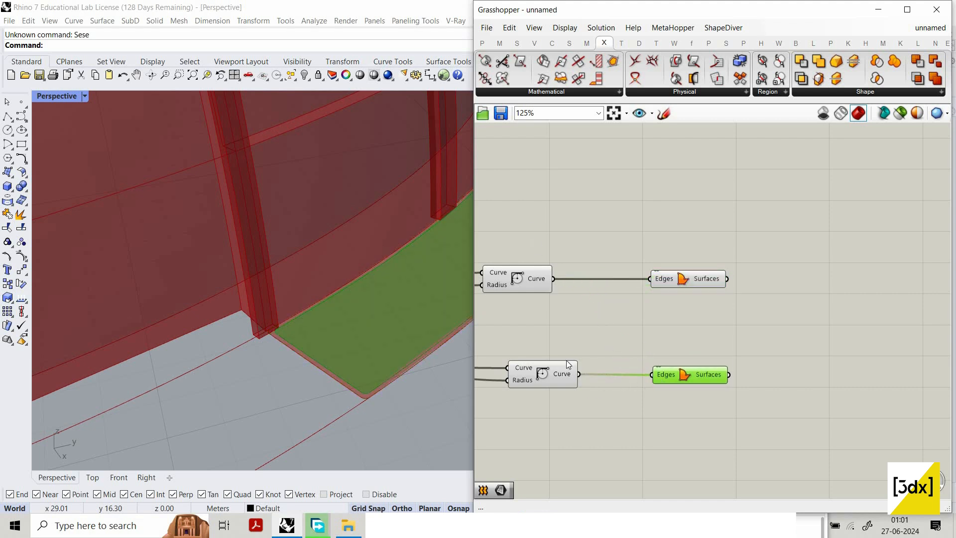
Step: Review the canvas widget options in the display settings for working with the two Fillet components
mouse_move(525, 211)
mouse_down()
mouse_move(592, 395)
mouse_move(613, 396)
mouse_up()
scroll(611, 394, down, 4)
click(679, 358)
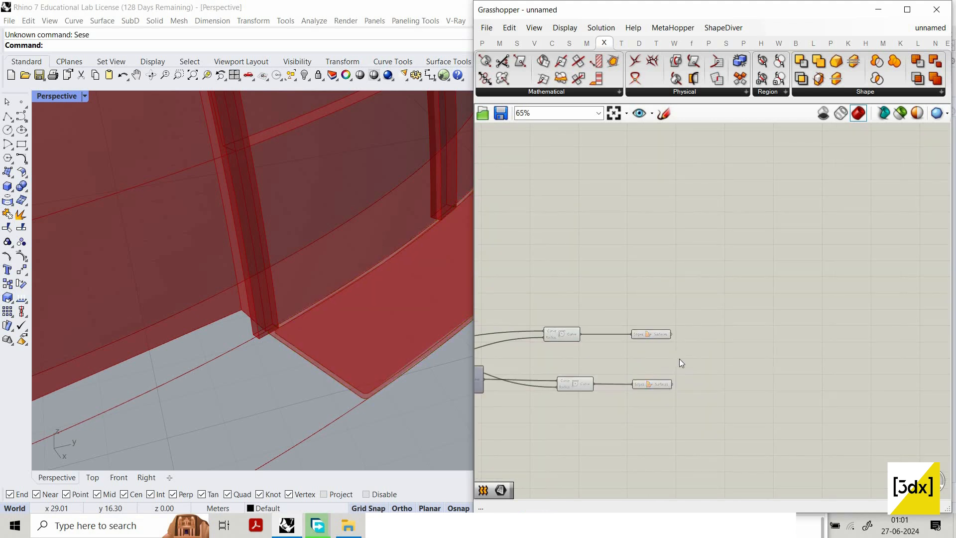
drag(539, 307, 601, 412)
right_drag(556, 371, 620, 372)
scroll(620, 372, up, 1)
click(632, 378)
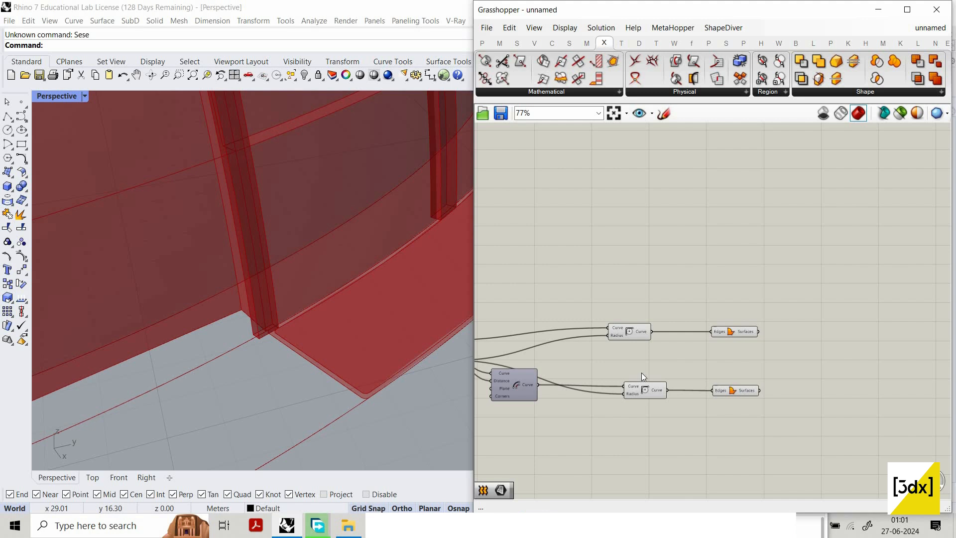
middle_click(641, 372)
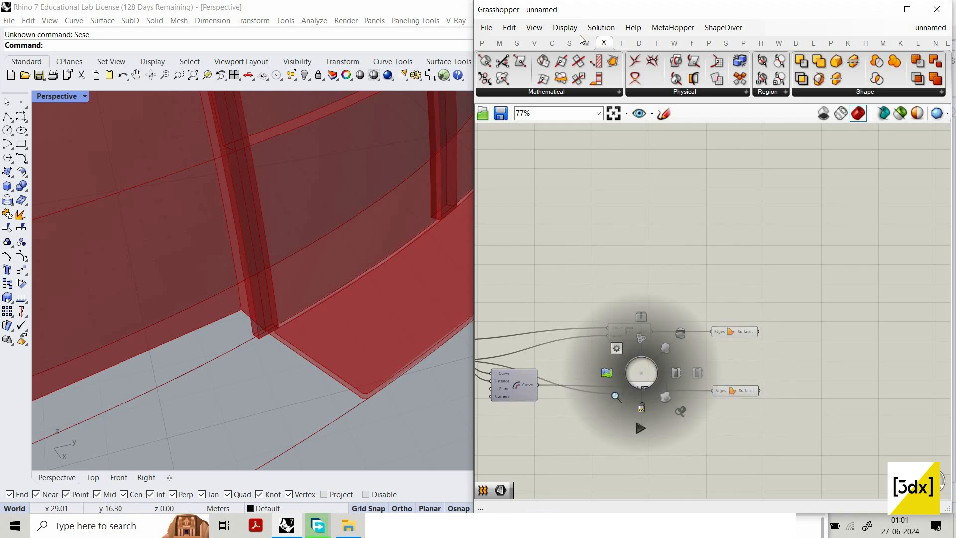
click(565, 27)
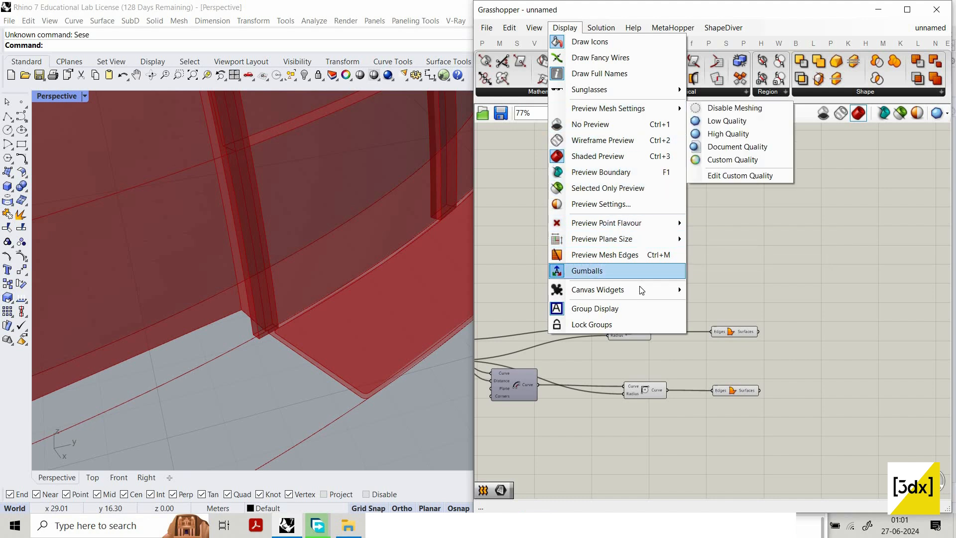
mouse_move(667, 289)
click(769, 419)
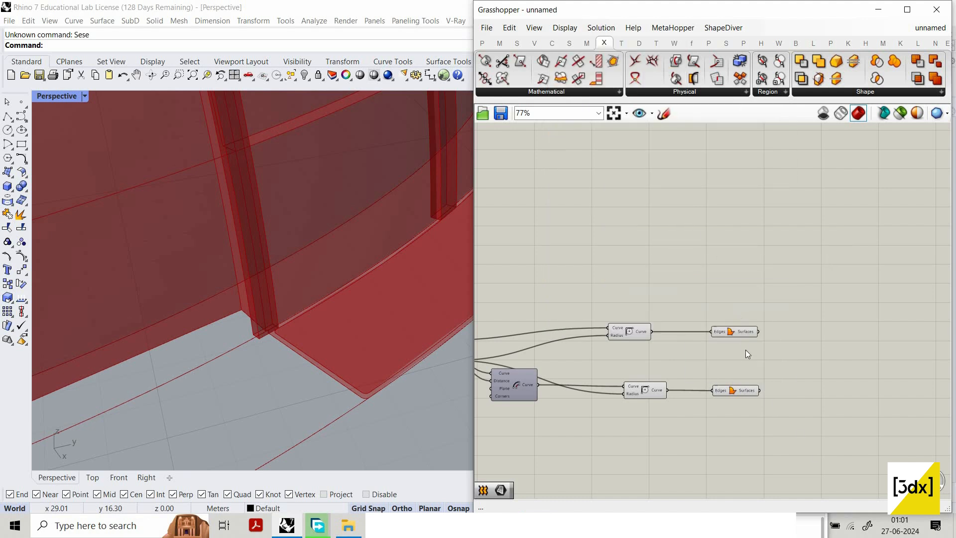
Step: Align the two Boundary Surfaces components and the two Fillet components into vertical columns on the canvas
scroll(765, 406, up, 3)
drag(769, 284, 691, 267)
click(738, 410)
click(730, 400)
drag(612, 404, 577, 279)
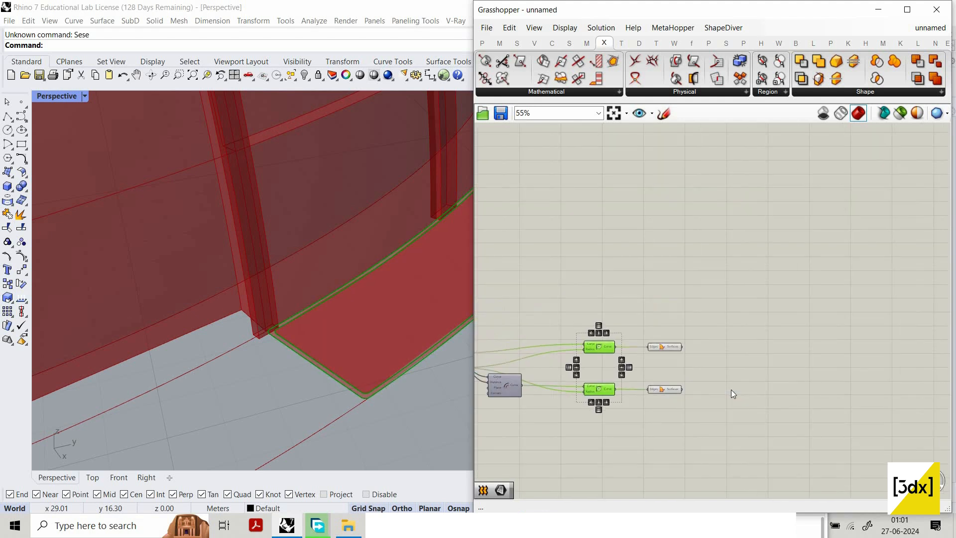
Step: Add an Extrude component beside the Boundary Surfaces components and connect the first one's Surfaces output to its Base input
click(730, 390)
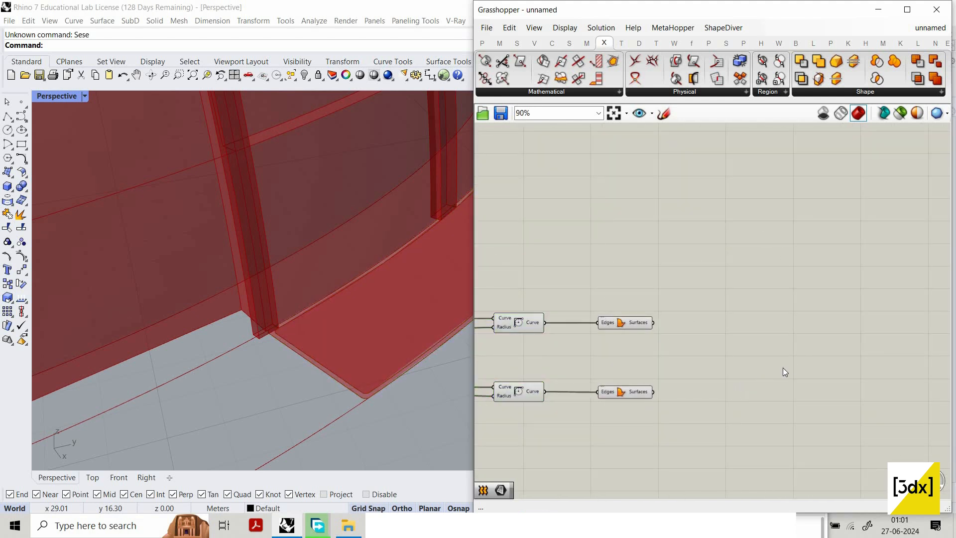
double_click(779, 339)
text(e)
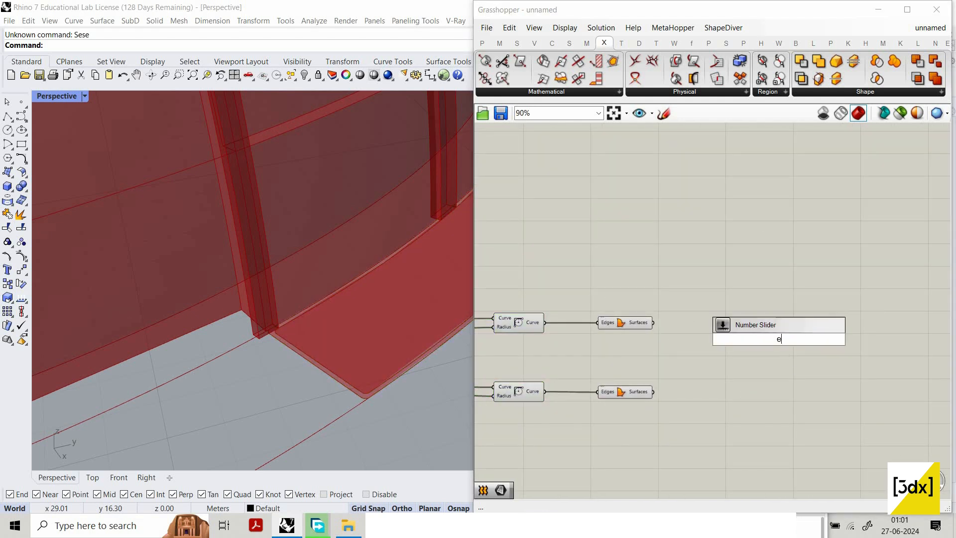
text(xtrude)
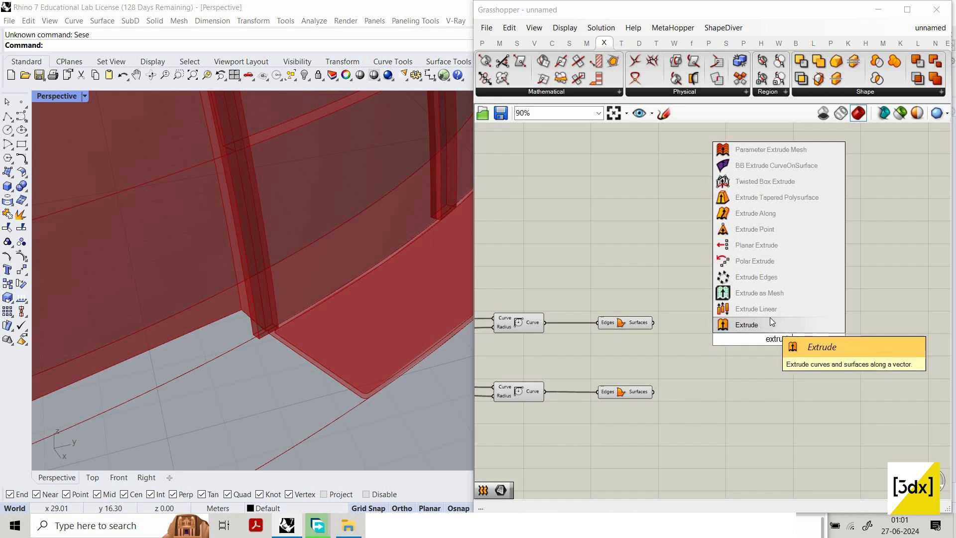
click(771, 323)
scroll(787, 346, up, 2)
drag(768, 340, 639, 323)
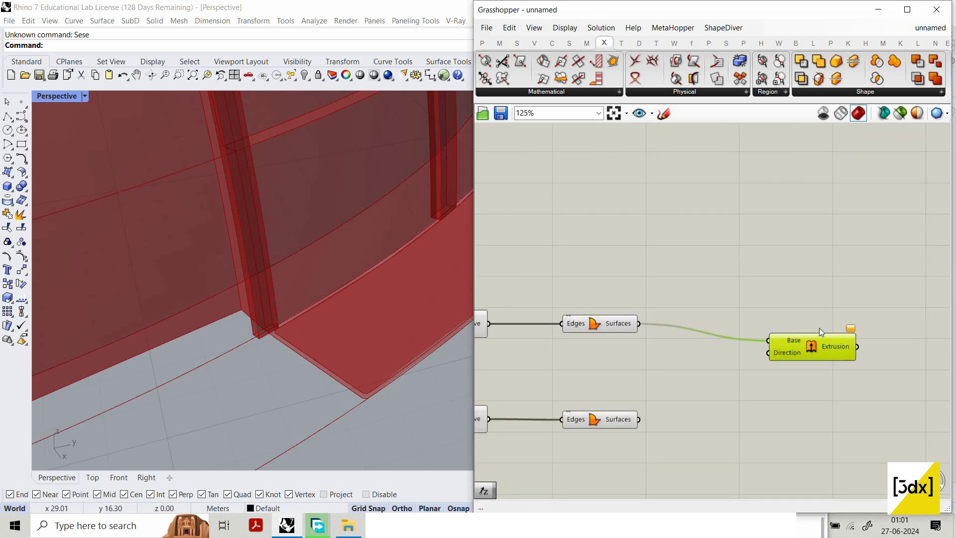
drag(816, 332, 823, 311)
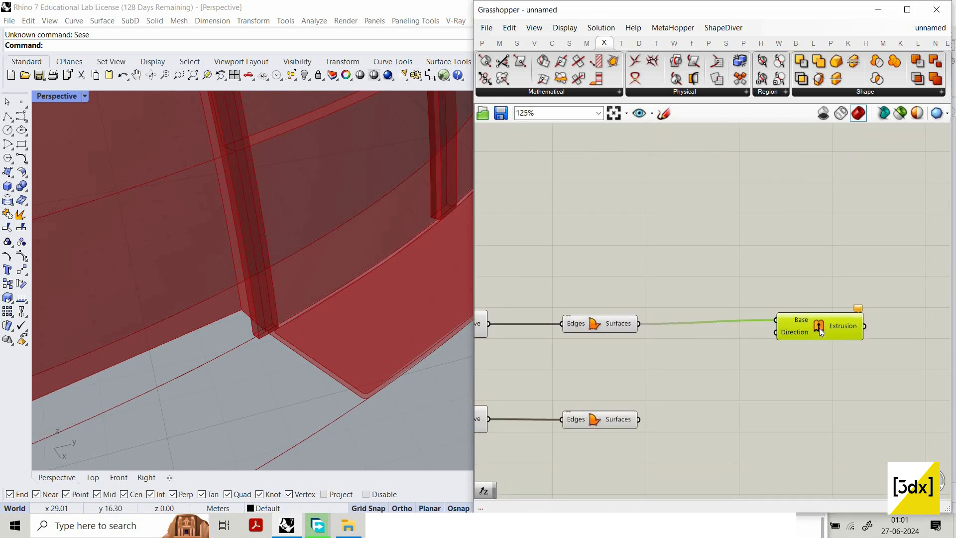
Step: Add a Unit Z component and connect its Unit vector output to the Extrude component's Direction input
double_click(569, 361)
text(unit)
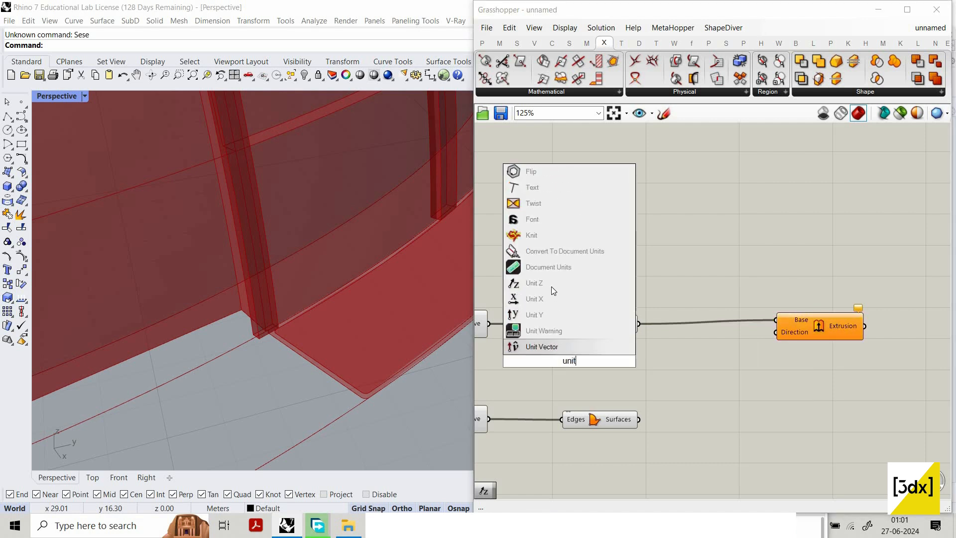
click(551, 285)
drag(763, 340, 796, 333)
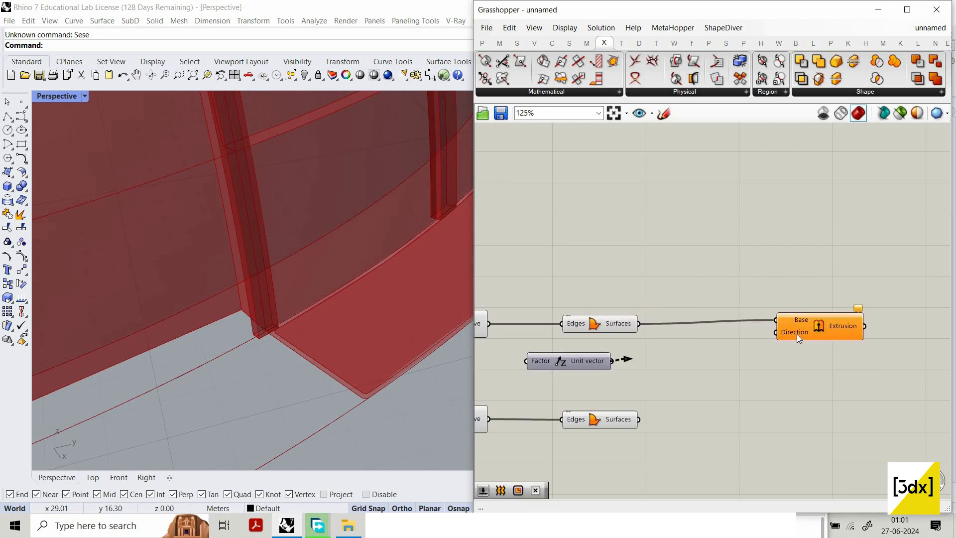
scroll(602, 360, down, 1)
Step: Add a number slider set to 0.15 and connect it to the Unit Z component's Factor input
right_drag(600, 359, 768, 345)
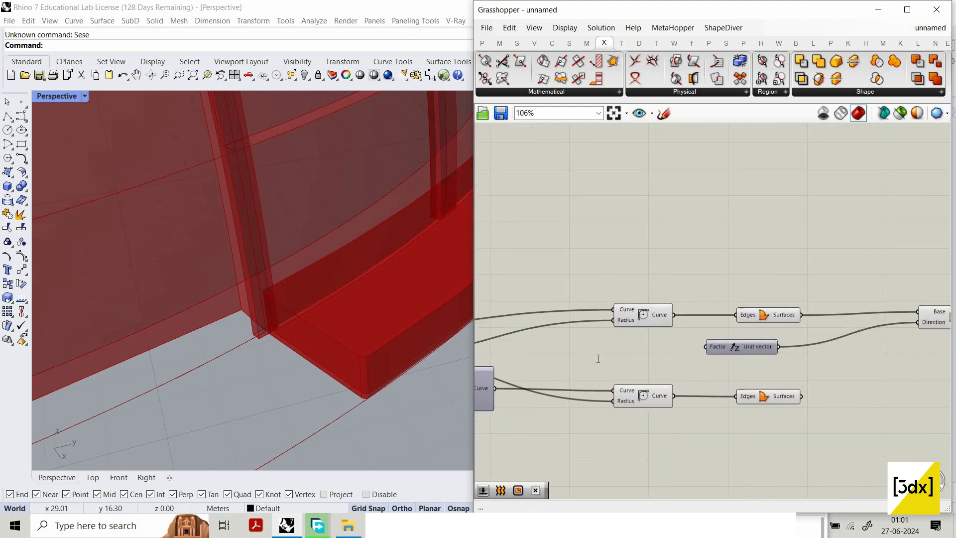
double_click(598, 358)
text(0.15)
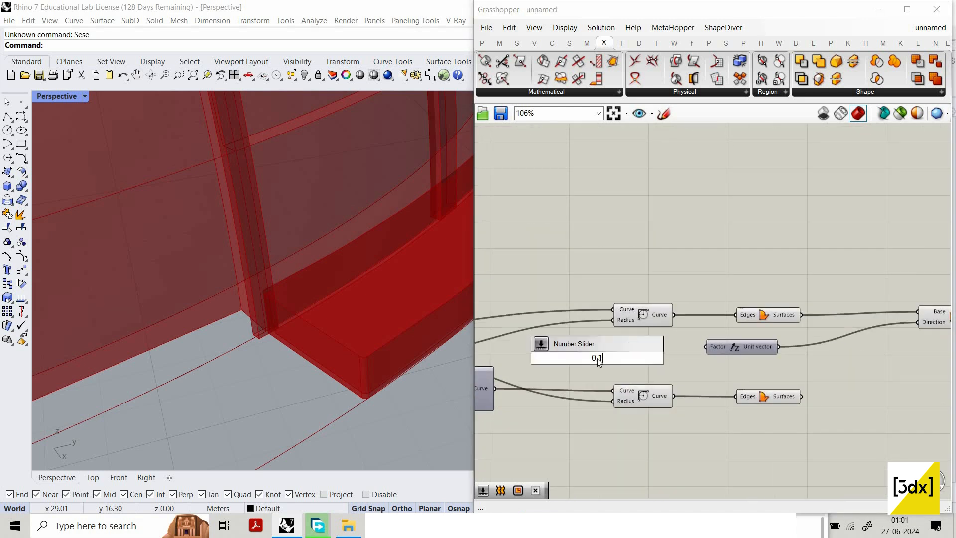
key(Return)
drag(652, 357, 707, 346)
scroll(770, 368, down, 3)
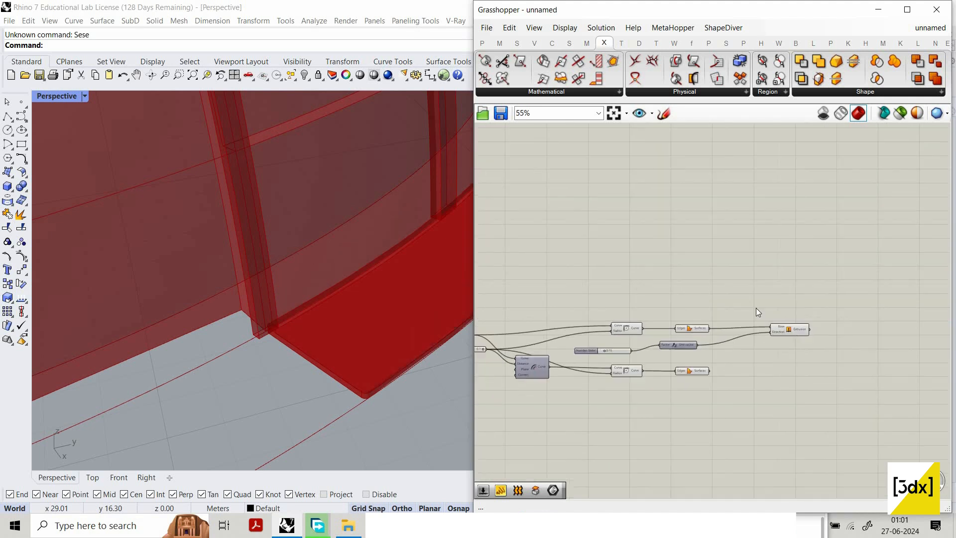
Step: Duplicate the slider, Unit Z and Extrude components below the originals and connect the second Boundary Surfaces output to the copied Extrude's Base input
drag(647, 293, 770, 370)
drag(819, 342, 779, 289)
drag(725, 345, 552, 335)
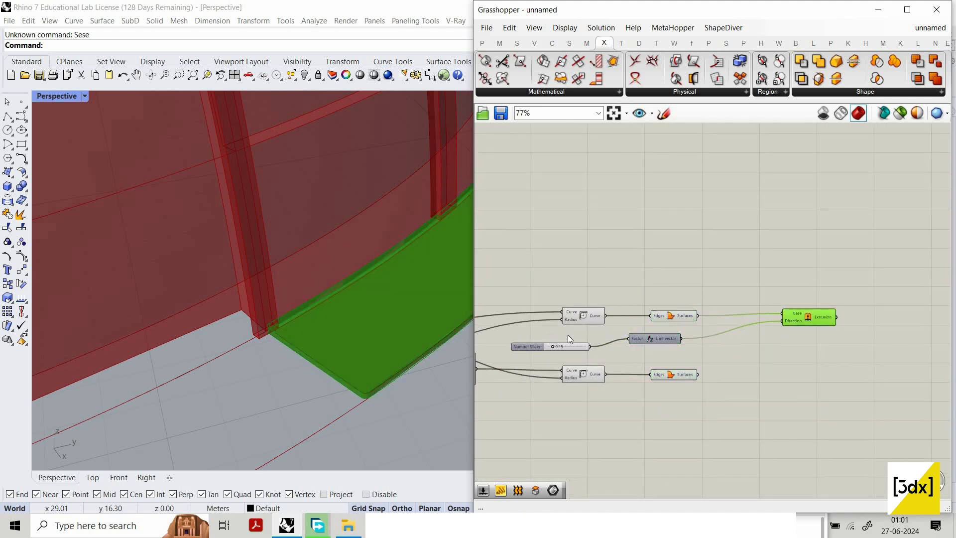
key(ctrl+c)
key(ctrl+v)
drag(812, 326, 802, 422)
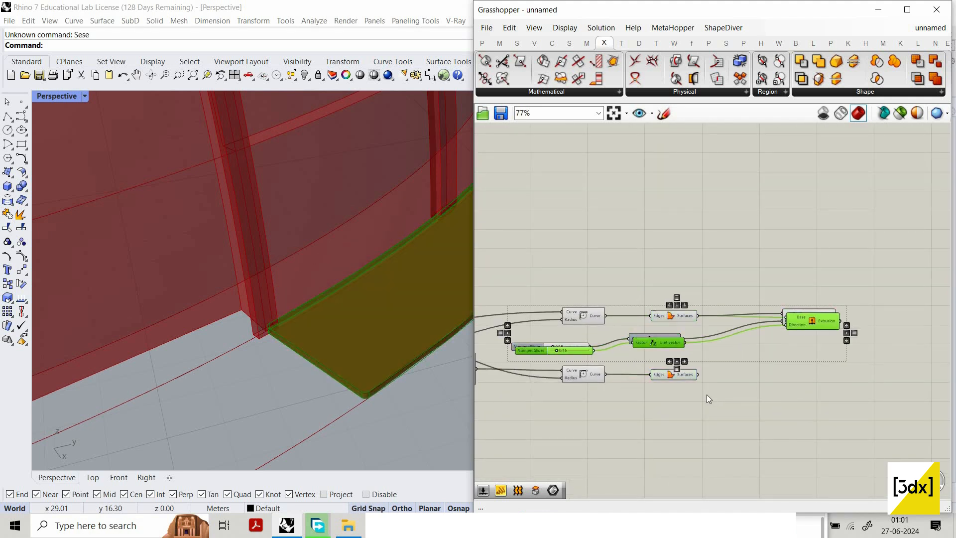
drag(698, 374, 775, 411)
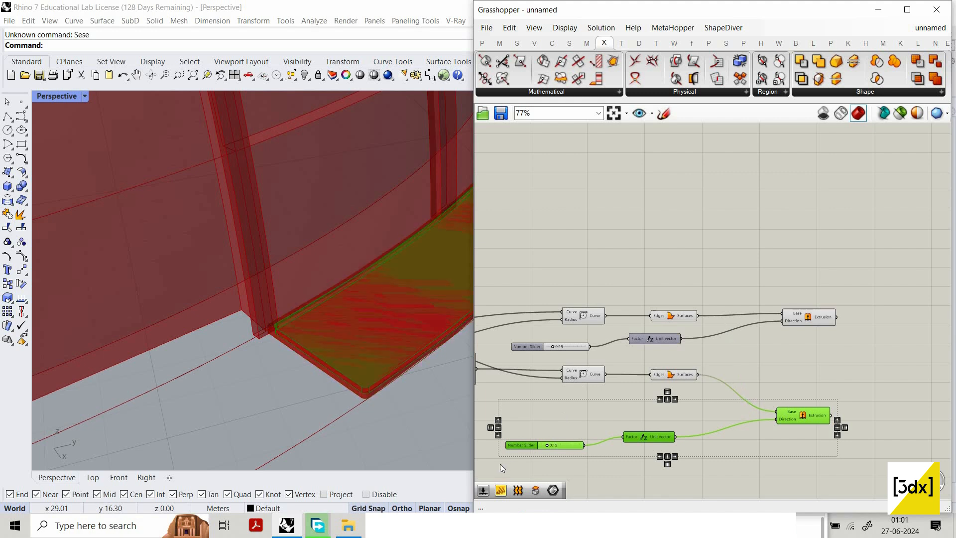
Step: Set the duplicated extrusion height slider to 0.3
scroll(590, 436, up, 3)
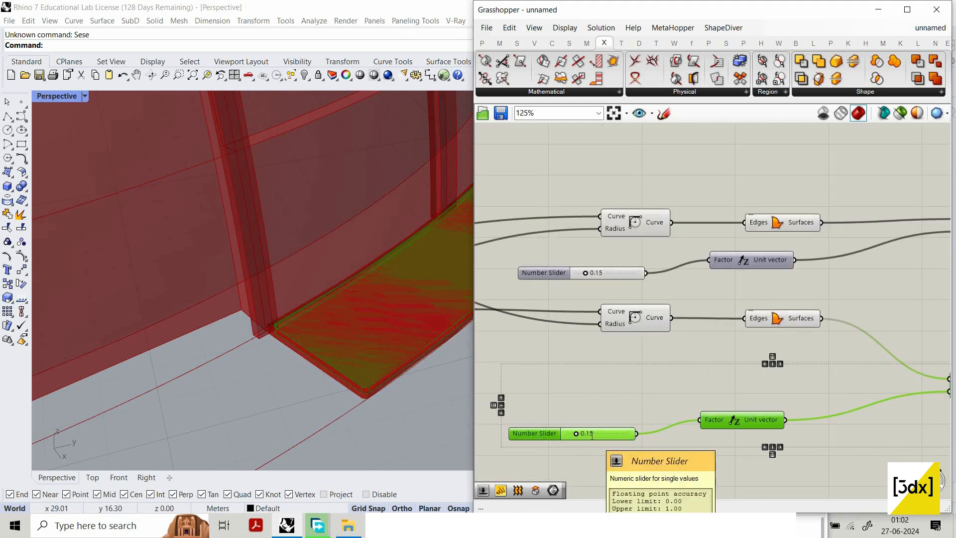
double_click(591, 434)
text(0.)
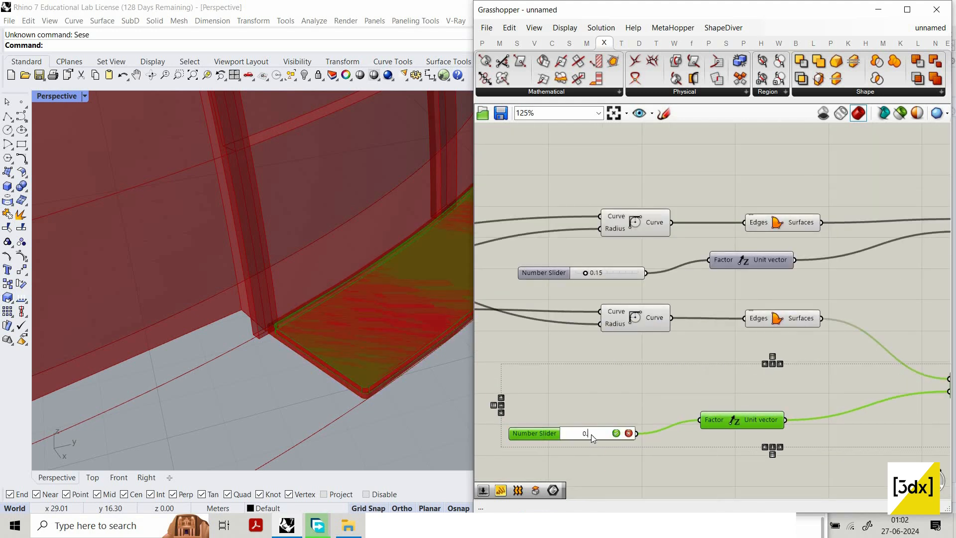
text(3)
key(Return)
click(852, 326)
scroll(852, 326, down, 5)
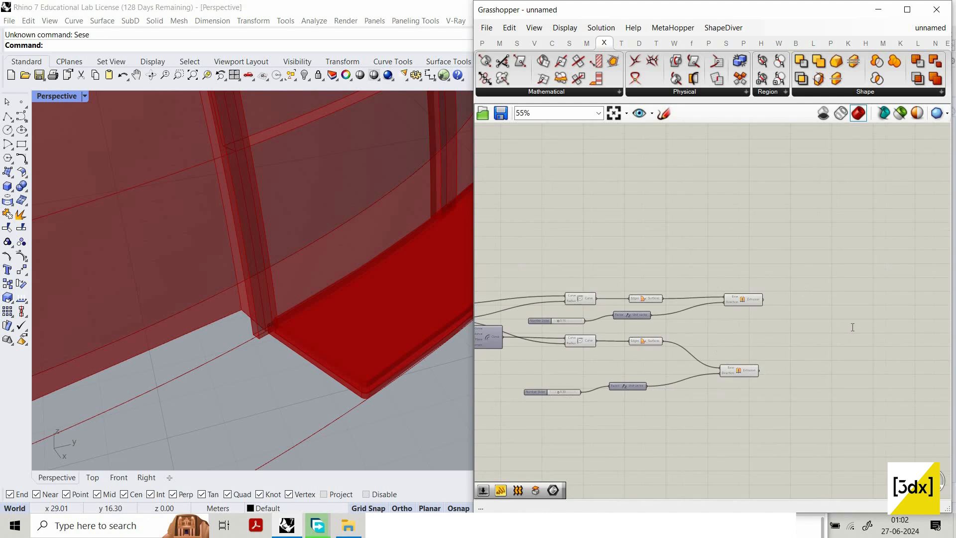
Step: Add a Solid Difference component and connect the first Extrusion output to Breps A and the second to Breps B
scroll(852, 327, up, 4)
double_click(852, 327)
text(solid)
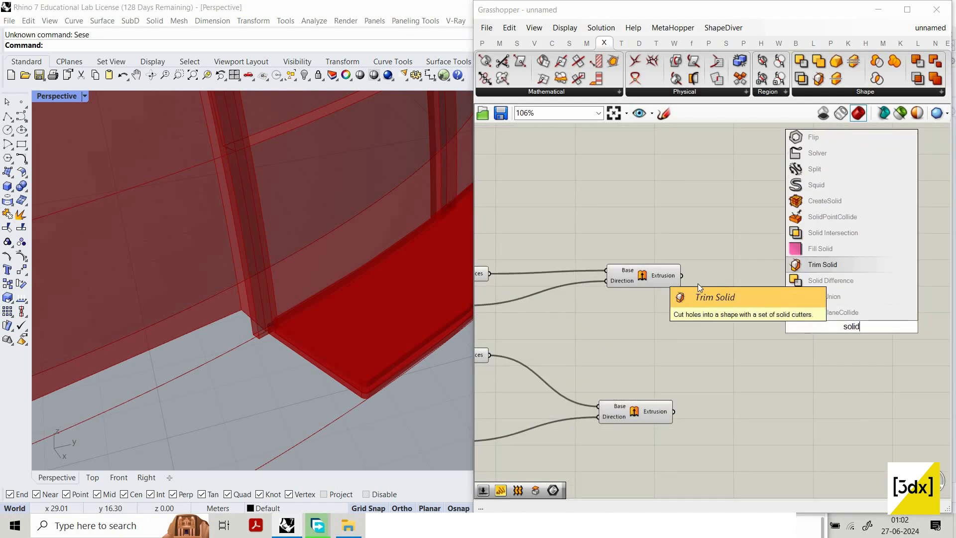
click(830, 264)
scroll(875, 339, up, 2)
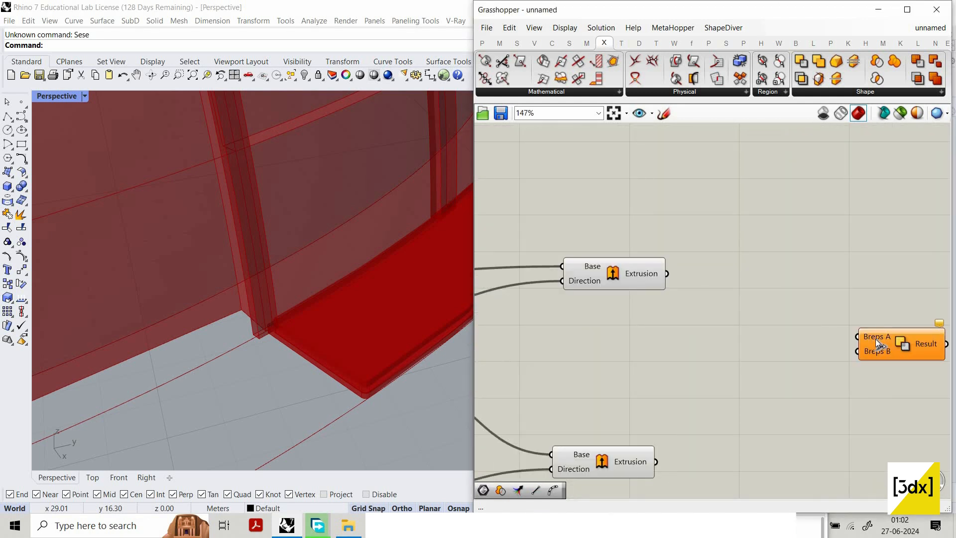
drag(857, 336, 667, 274)
drag(656, 461, 858, 351)
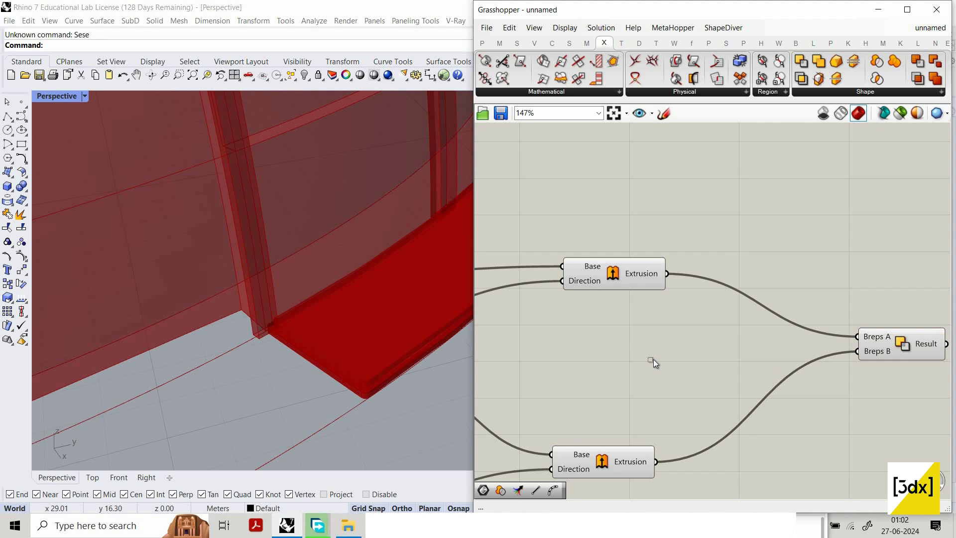
Step: Turn off the preview of all base ring components upstream of the Solid Difference component
scroll(774, 343, down, 9)
drag(776, 415, 490, 289)
right_click(681, 246)
click(703, 265)
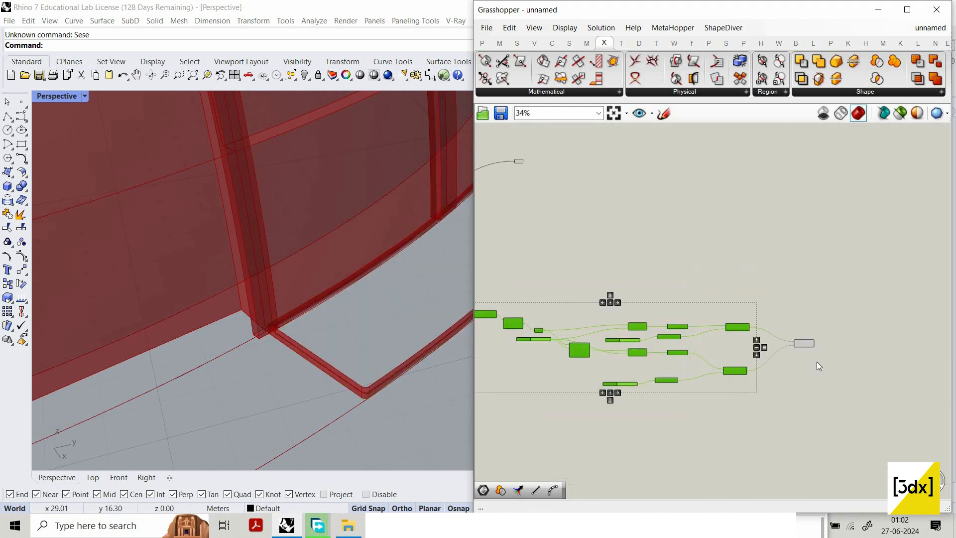
Step: Try swapping the two extrusions between the Solid Difference's Breps A and Breps B inputs, and restore the original connections
scroll(818, 366, up, 2)
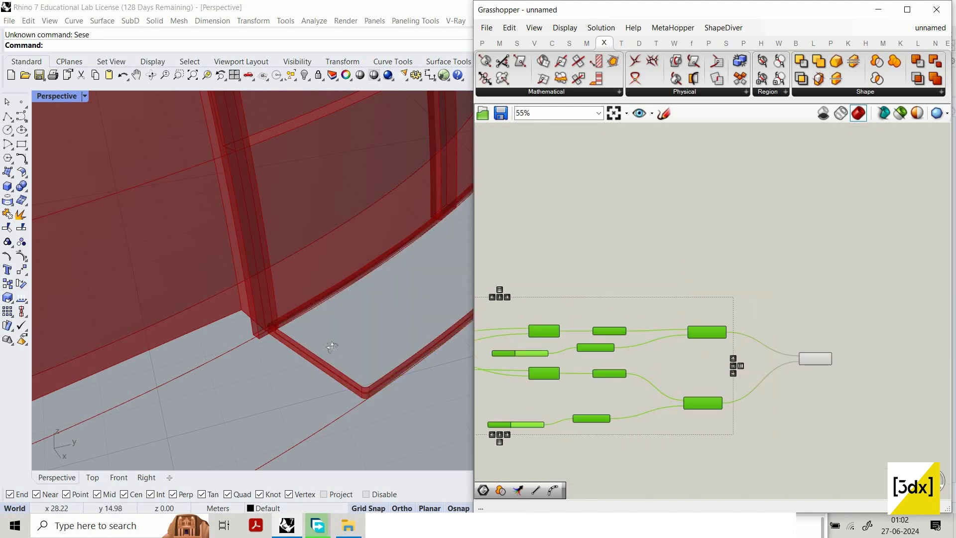
scroll(330, 345, up, 5)
right_drag(292, 342, 261, 362)
scroll(261, 361, down, 8)
scroll(267, 337, up, 4)
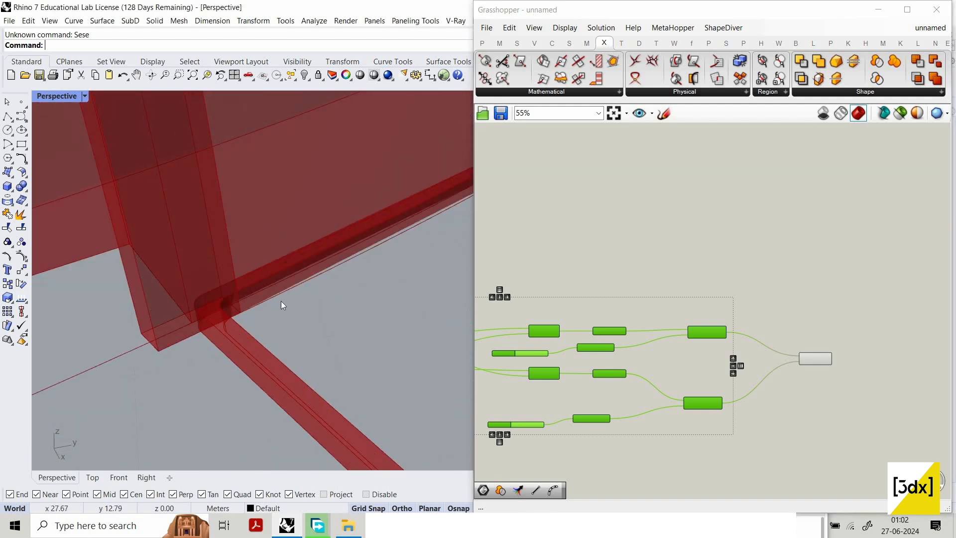
scroll(716, 398, up, 4)
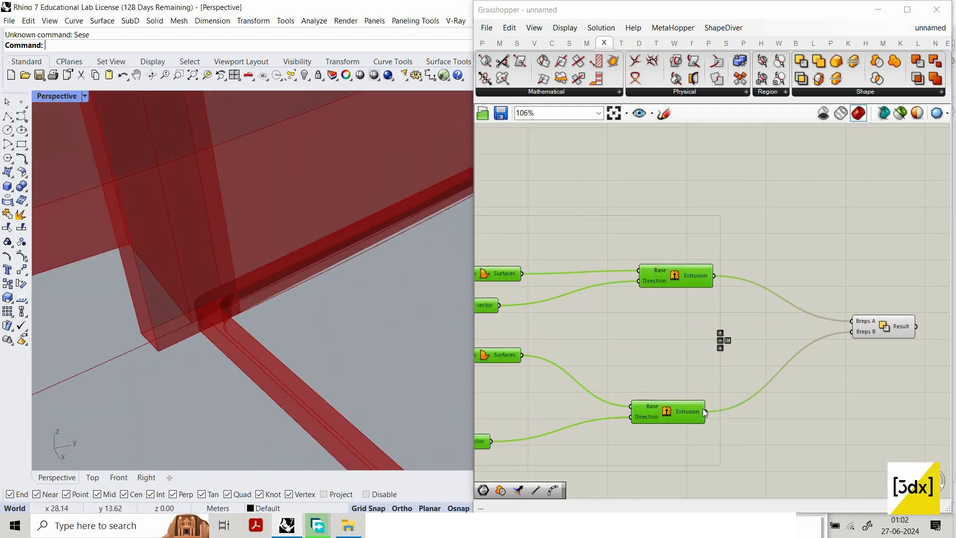
drag(867, 335, 711, 275)
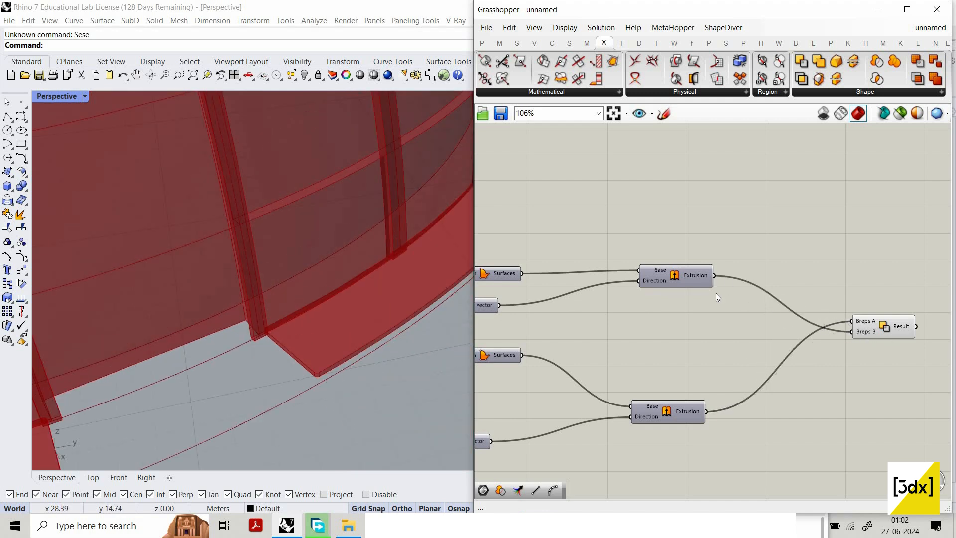
drag(829, 325, 850, 333)
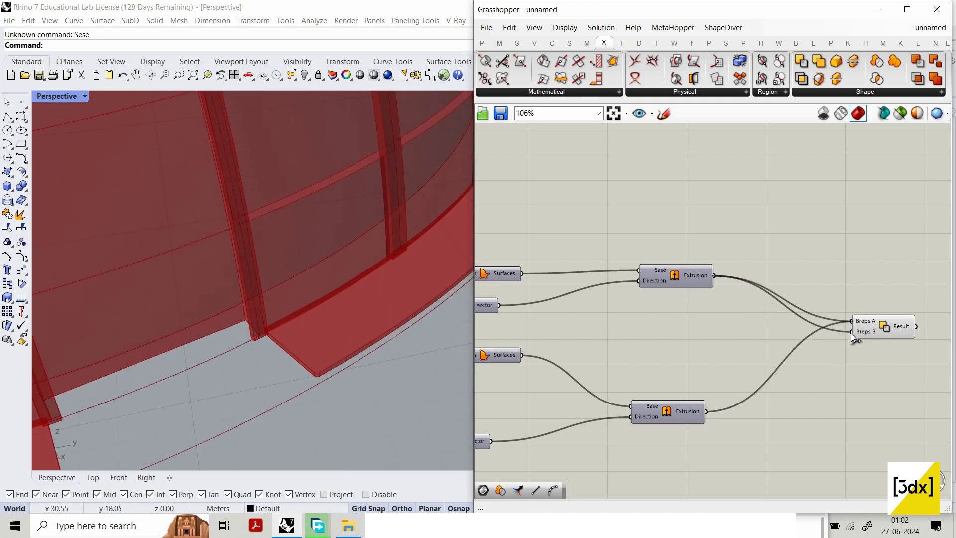
drag(709, 411, 851, 331)
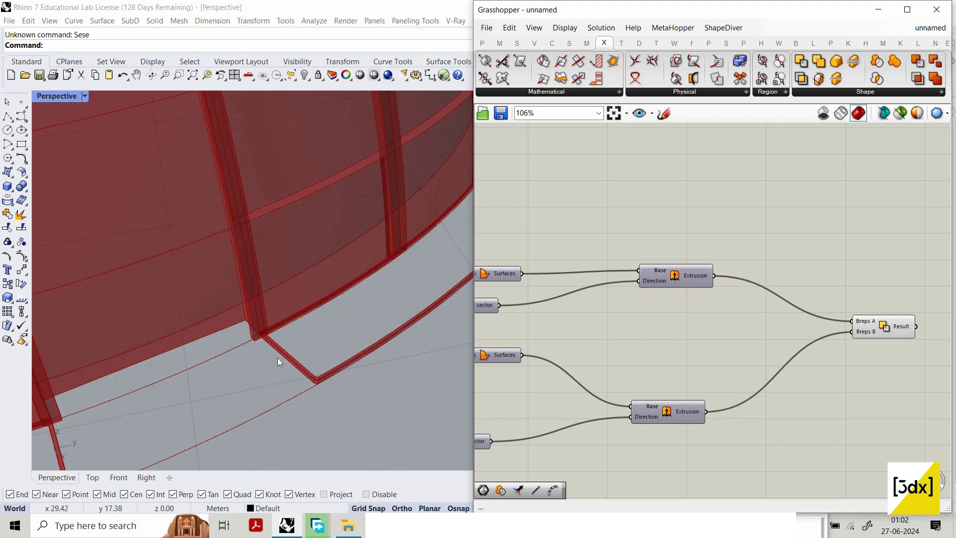
Step: Turn on the preview of both Fillet components
scroll(259, 322, up, 2)
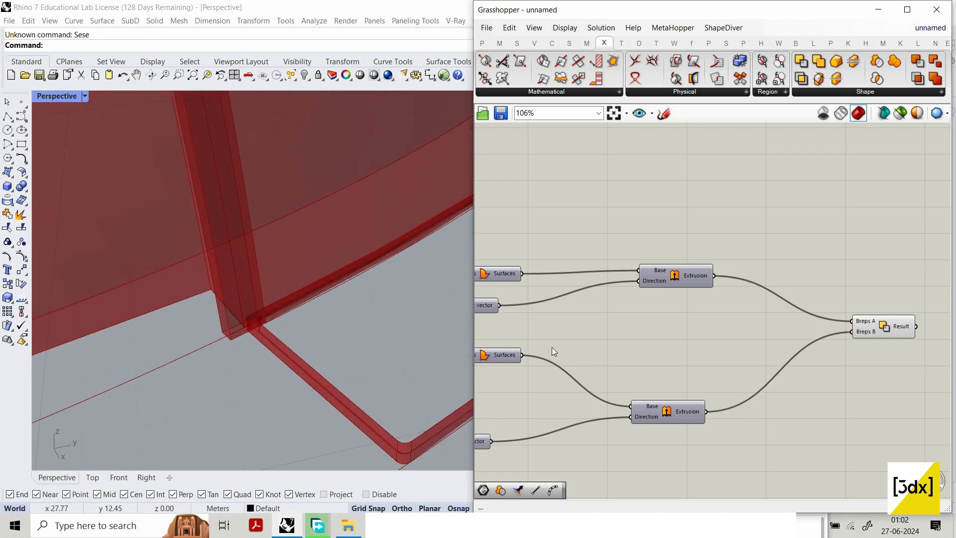
scroll(516, 342, down, 3)
scroll(686, 326, up, 3)
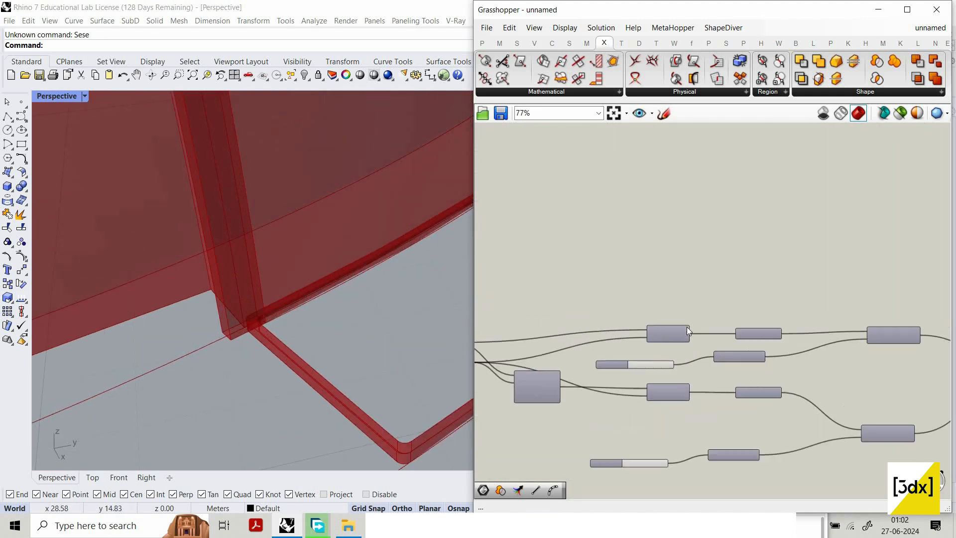
click(687, 327)
right_click(715, 264)
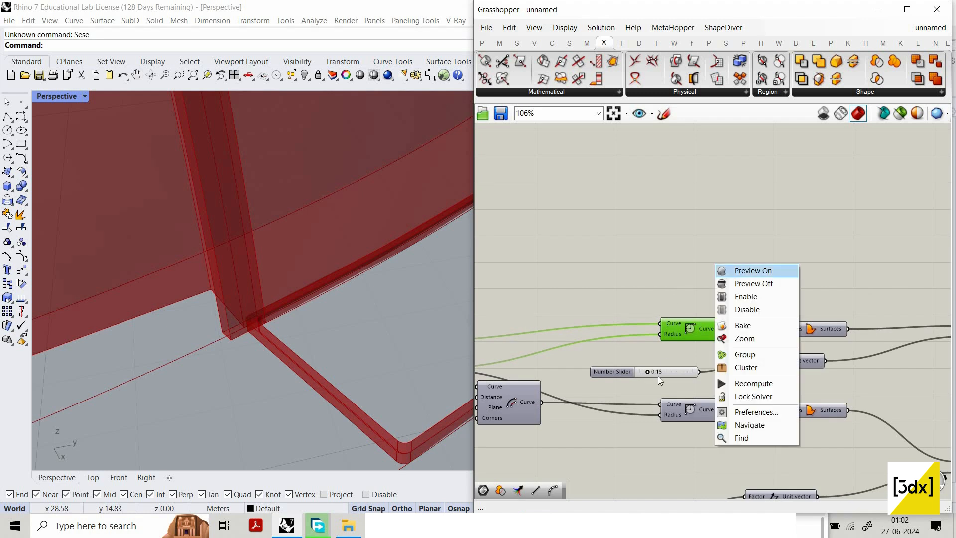
click(725, 270)
click(701, 409)
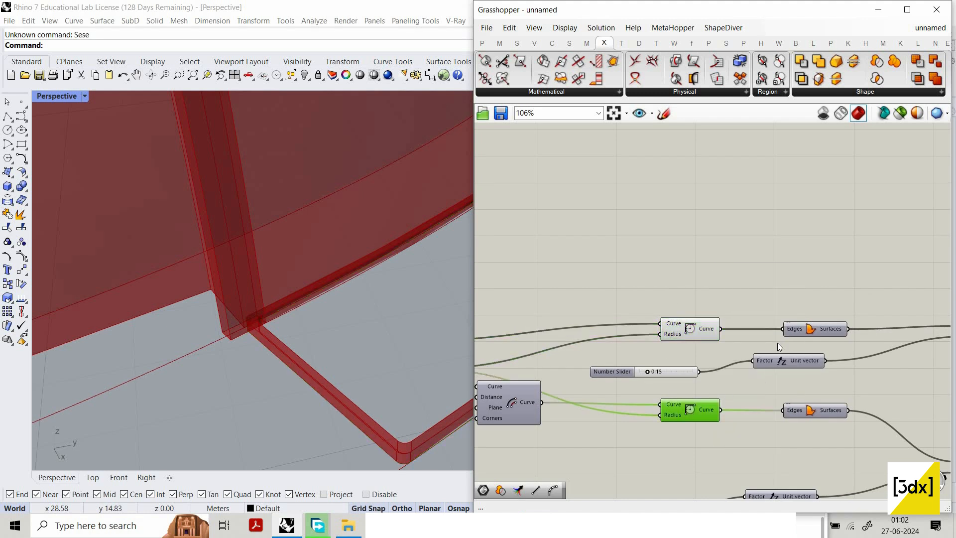
right_click(778, 342)
click(781, 337)
Step: Add a Ruled Surface component and connect the first Fillet's Curve output to Curve A and the second Fillet's to Curve B
double_click(733, 269)
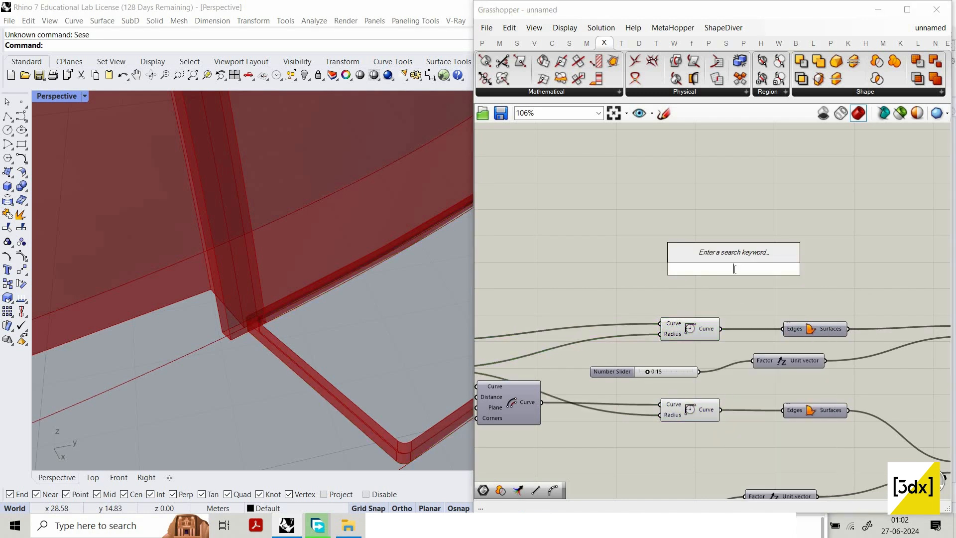
text(rul)
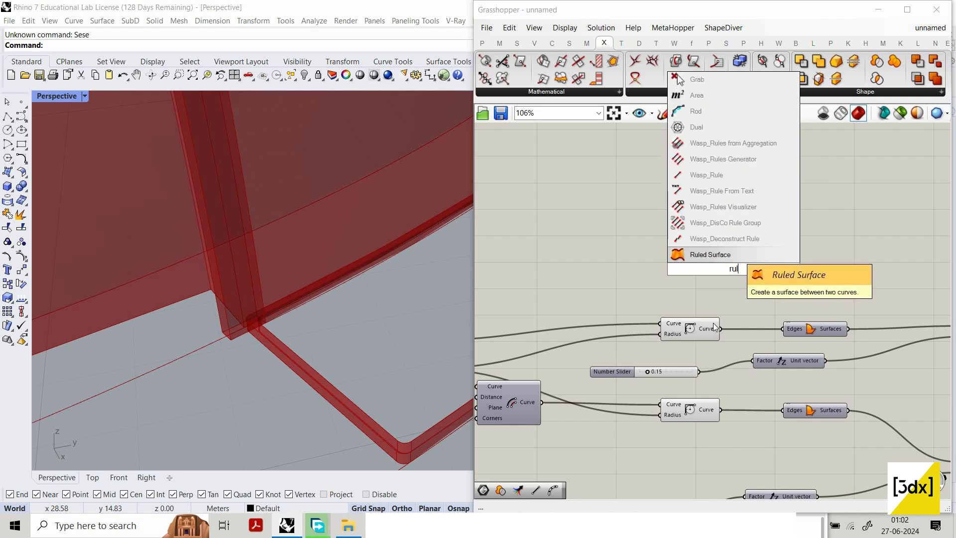
click(733, 252)
drag(700, 273, 720, 328)
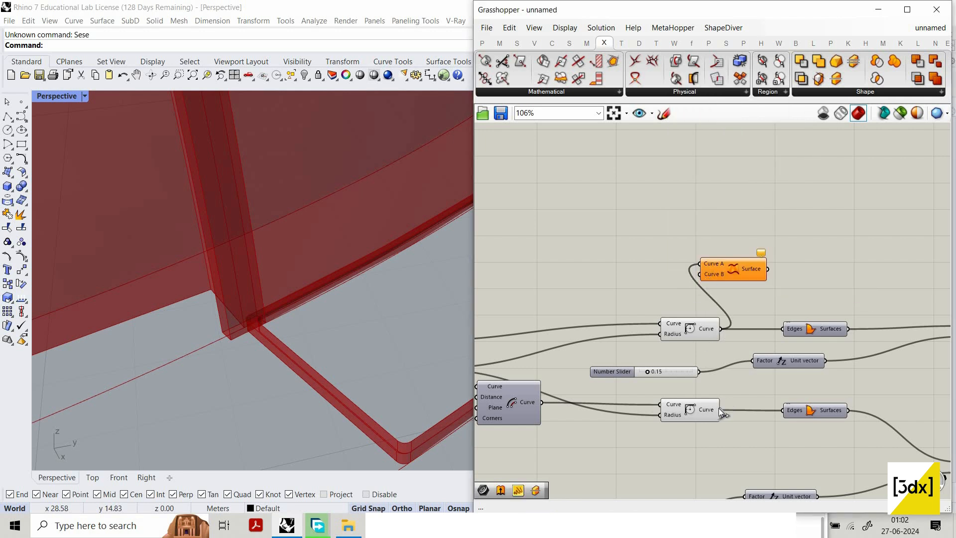
drag(720, 409, 773, 273)
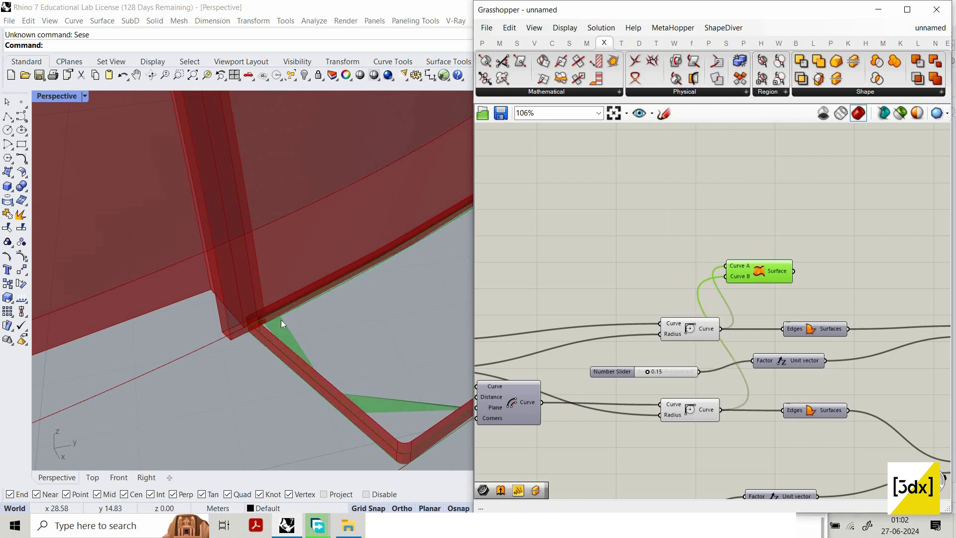
scroll(280, 320, down, 10)
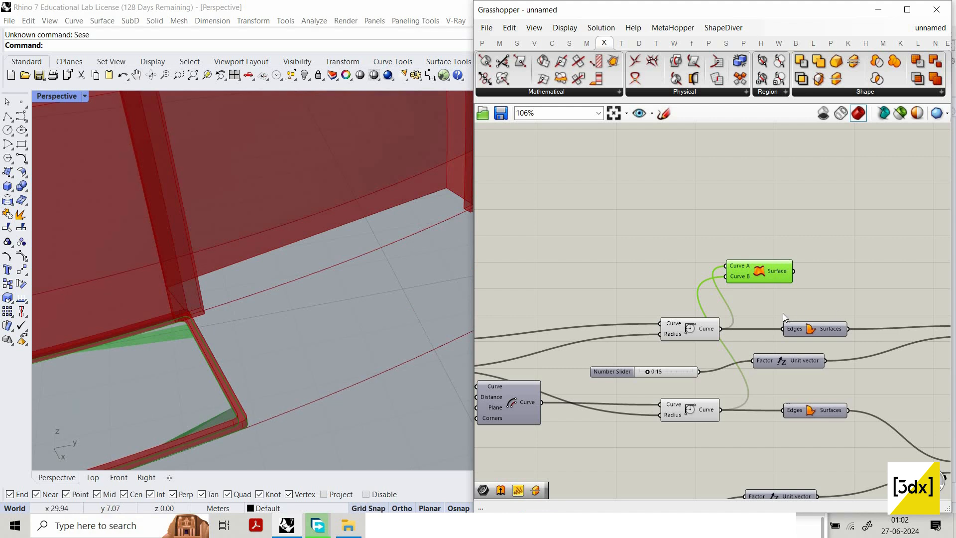
Step: Delete the Ruled Surface component
key(Delete)
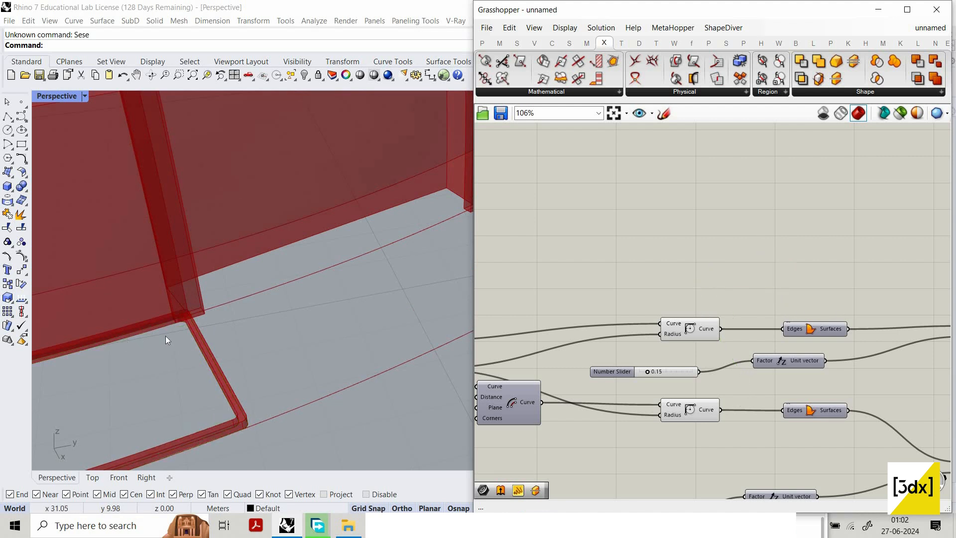
scroll(258, 312, down, 3)
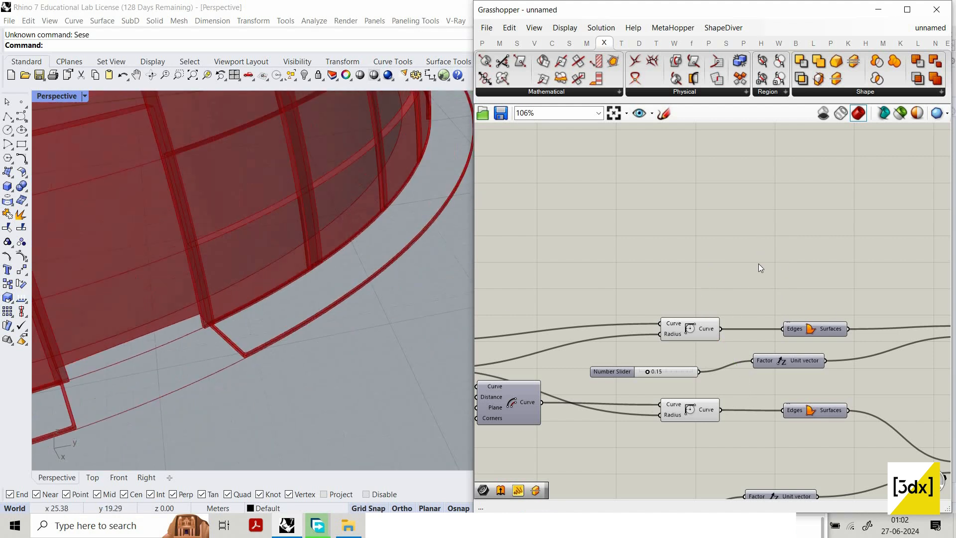
scroll(662, 339, down, 3)
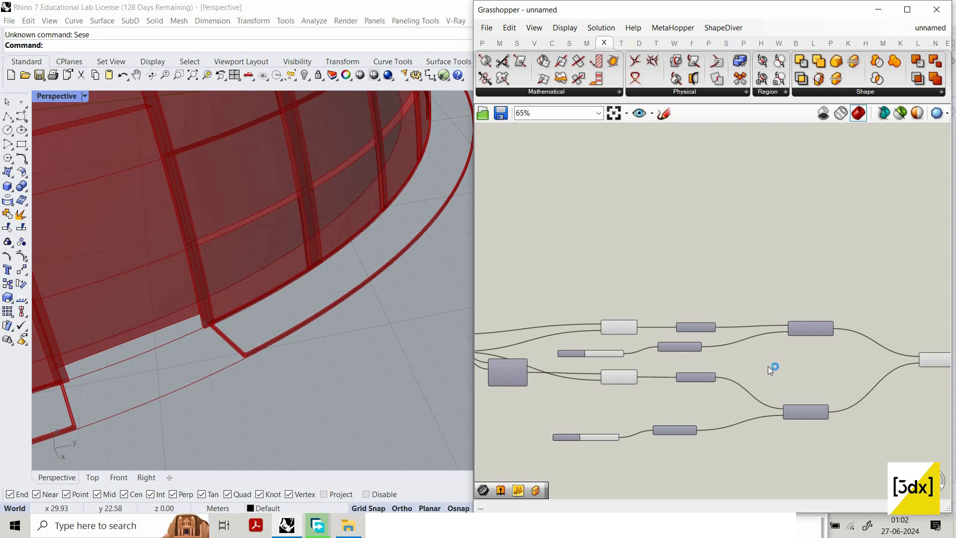
Step: Add a Brep container after the Solid Difference and connect the Result output to it
scroll(646, 377, up, 2)
double_click(746, 372)
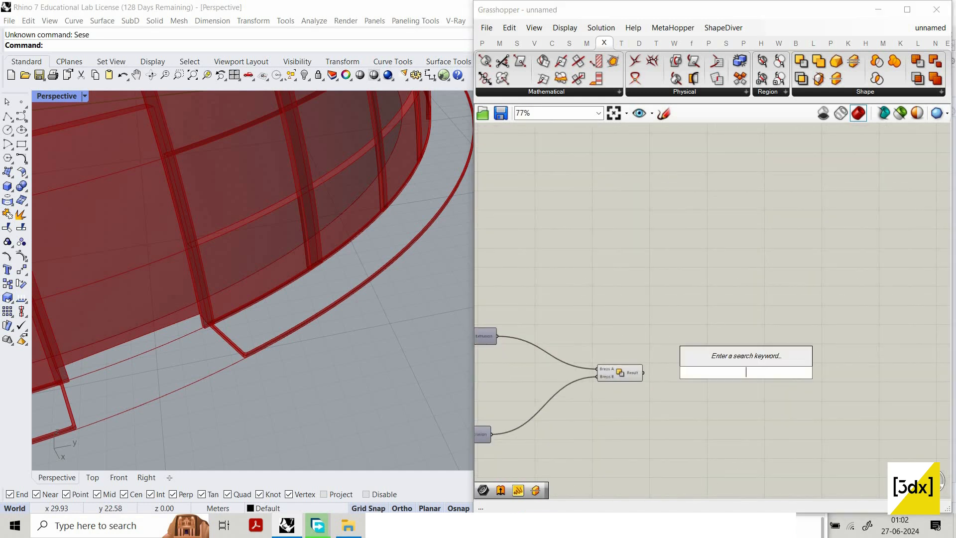
text(brep)
key(Return)
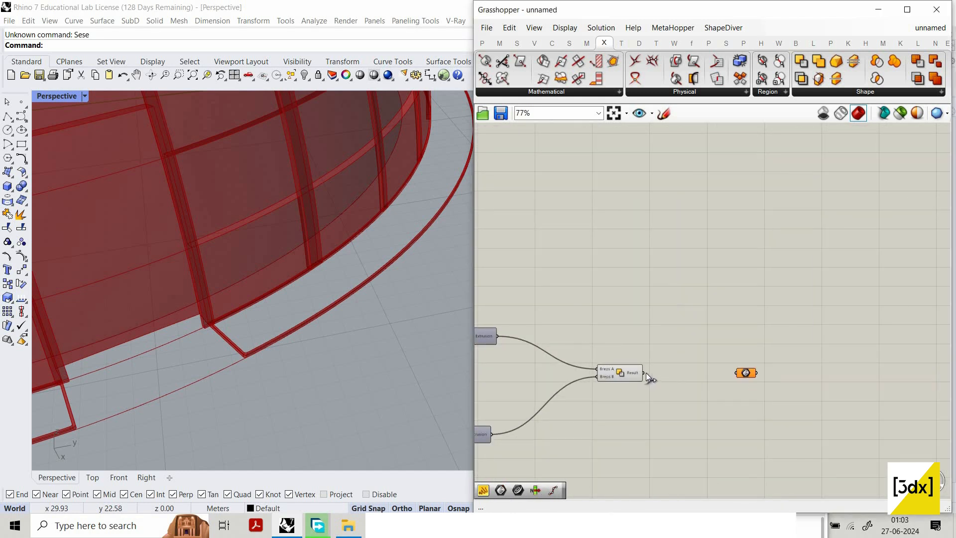
scroll(646, 373, up, 2)
drag(646, 372, 768, 374)
click(742, 392)
scroll(741, 392, down, 4)
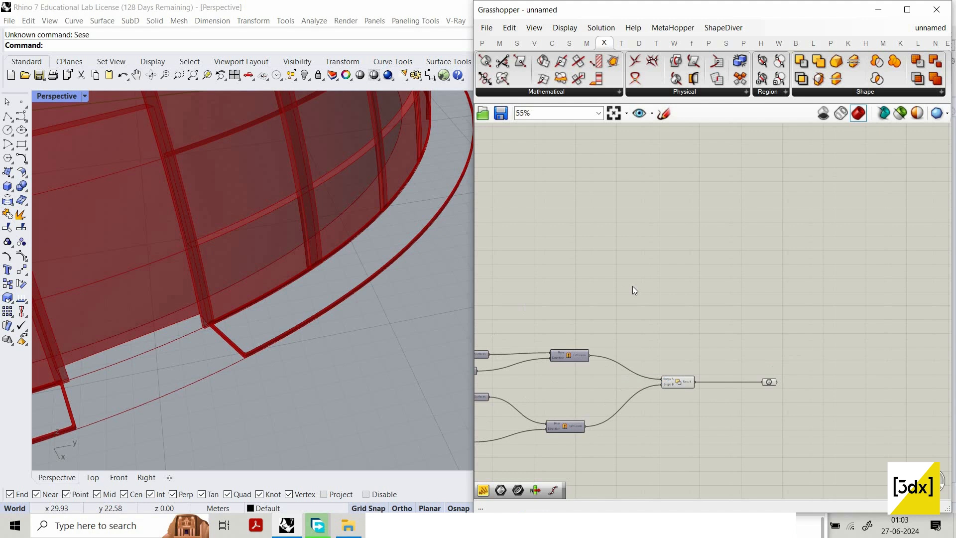
Step: Turn off the preview of the base ring components upstream of the new Brep container, including both extrusions and the Solid Difference
drag(531, 323, 712, 446)
middle_click(659, 302)
click(659, 304)
scroll(739, 378, down, 8)
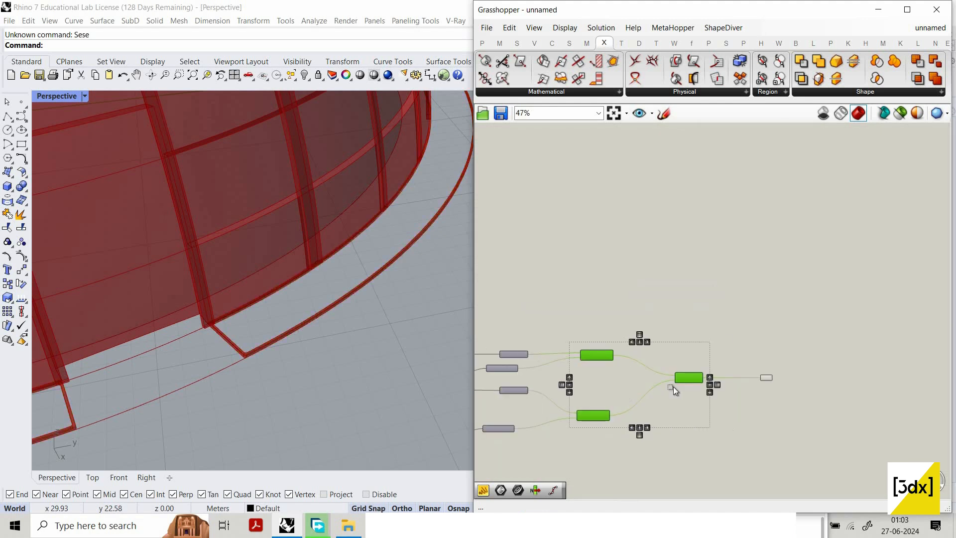
drag(563, 425, 697, 340)
right_click(672, 324)
click(695, 346)
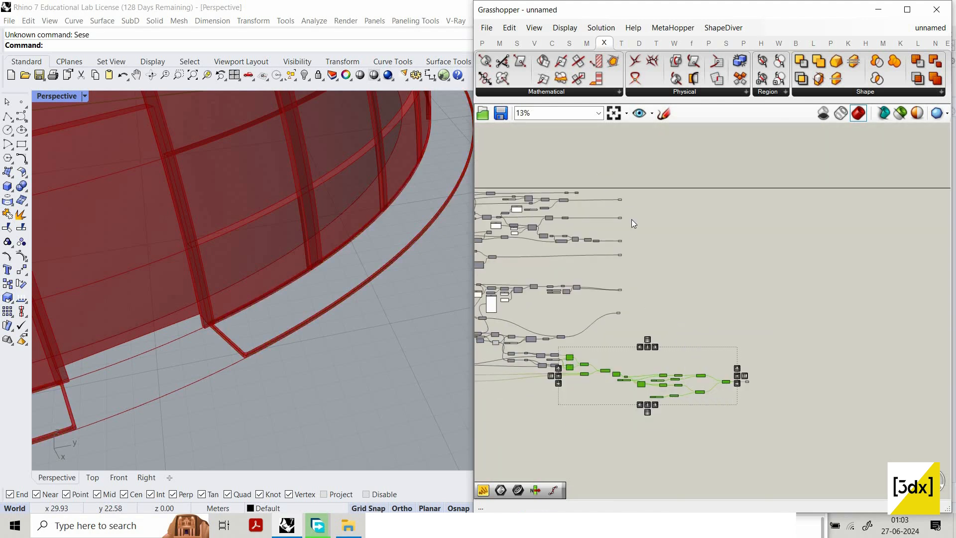
Step: Add a Merge component beyond the column of output containers
drag(602, 168, 673, 325)
drag(716, 214, 619, 215)
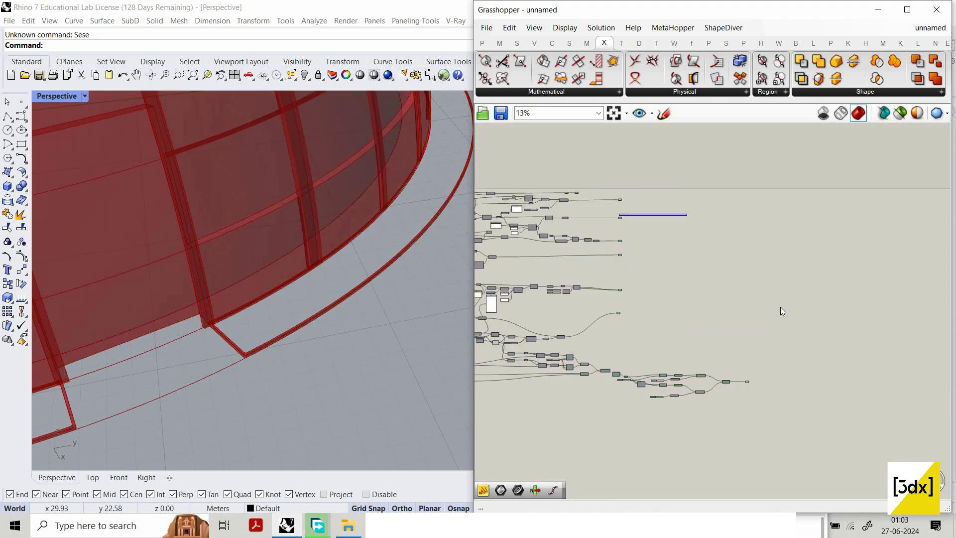
scroll(727, 263, up, 3)
double_click(727, 264)
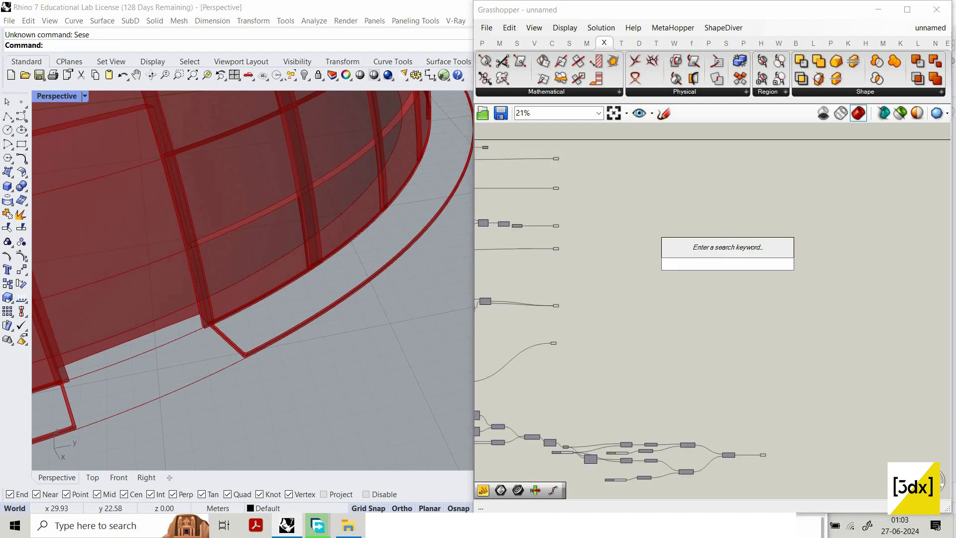
text(merg)
click(717, 234)
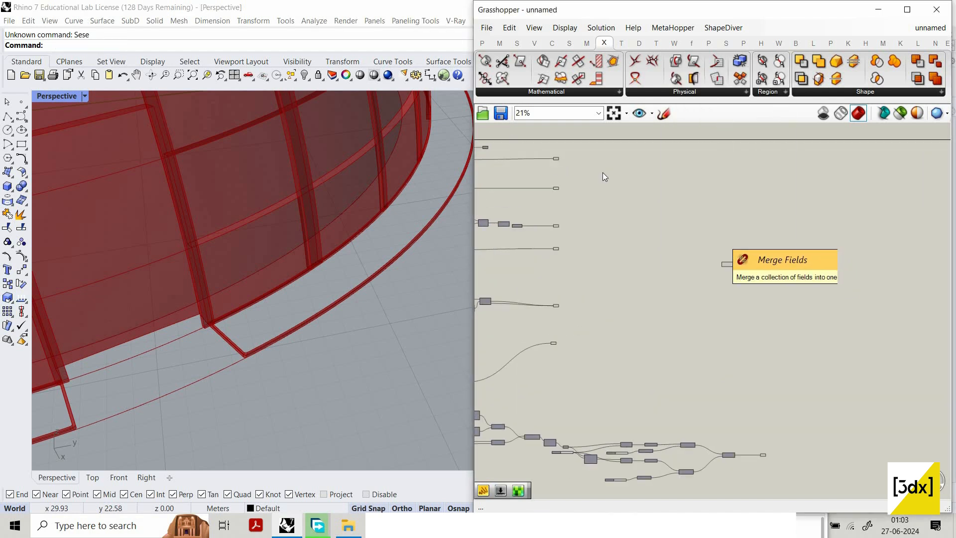
Step: Connect the first and second output containers to the Merge's D1 and D2 inputs
scroll(560, 160, up, 9)
drag(584, 170, 776, 321)
scroll(786, 306, down, 6)
scroll(772, 309, up, 6)
scroll(602, 222, down, 6)
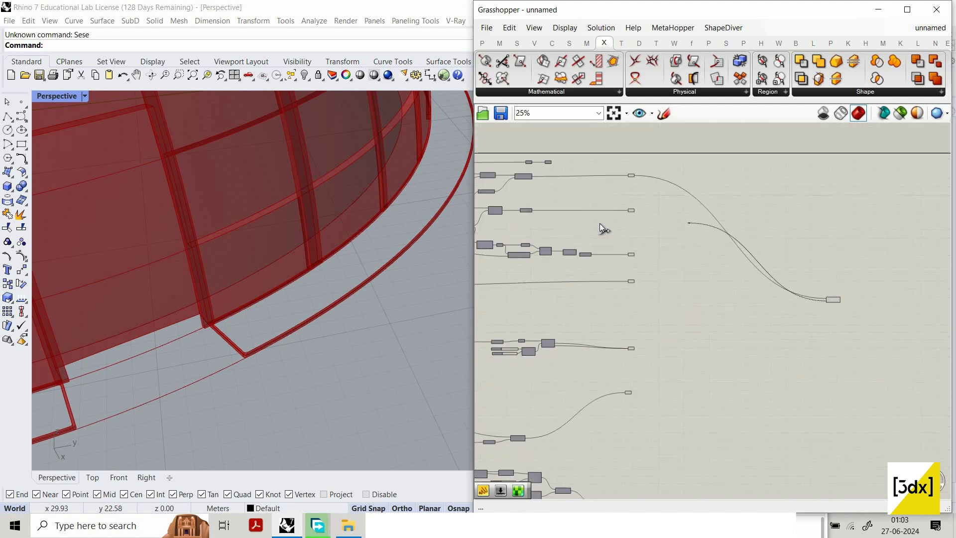
scroll(617, 279, up, 4)
scroll(595, 324, up, 2)
drag(595, 324, 712, 387)
scroll(688, 303, down, 6)
drag(707, 425, 713, 426)
scroll(718, 323, down, 7)
Step: Turn off the preview of all facade and base ring components feeding the Merge, keeping the Merge's own preview on
key(ctrl+a)
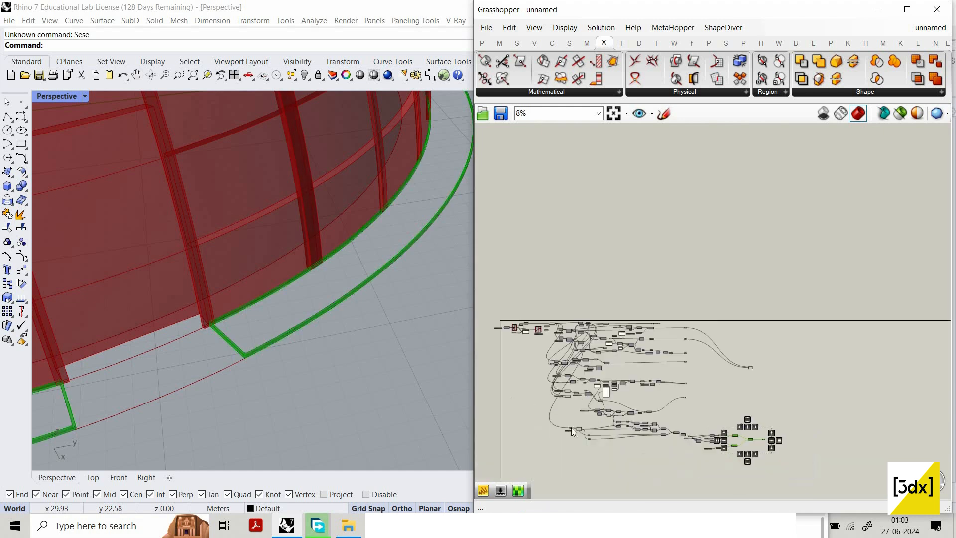
right_click(650, 339)
click(657, 341)
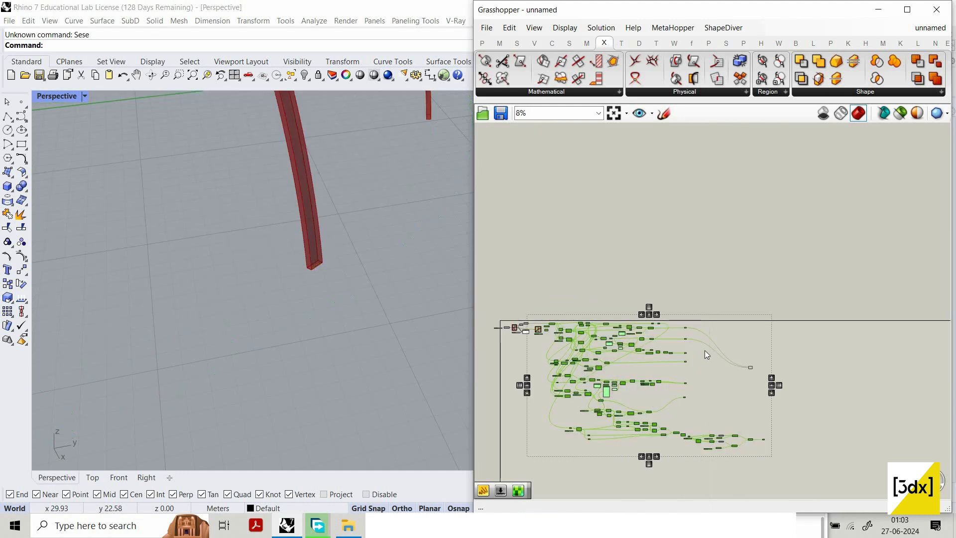
scroll(692, 353, up, 5)
click(674, 350)
Step: Connect the third, fourth and fifth output containers to the Merge's D3, D4 and D5 inputs
scroll(666, 344, up, 6)
drag(666, 344, 716, 335)
scroll(599, 320, down, 4)
scroll(751, 363, up, 7)
scroll(322, 355, down, 9)
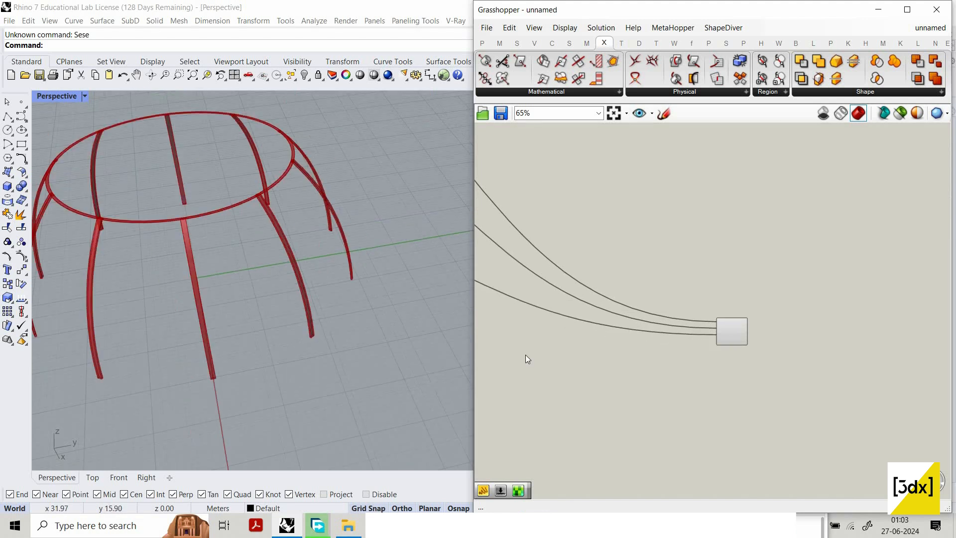
scroll(740, 366, down, 6)
scroll(565, 303, up, 12)
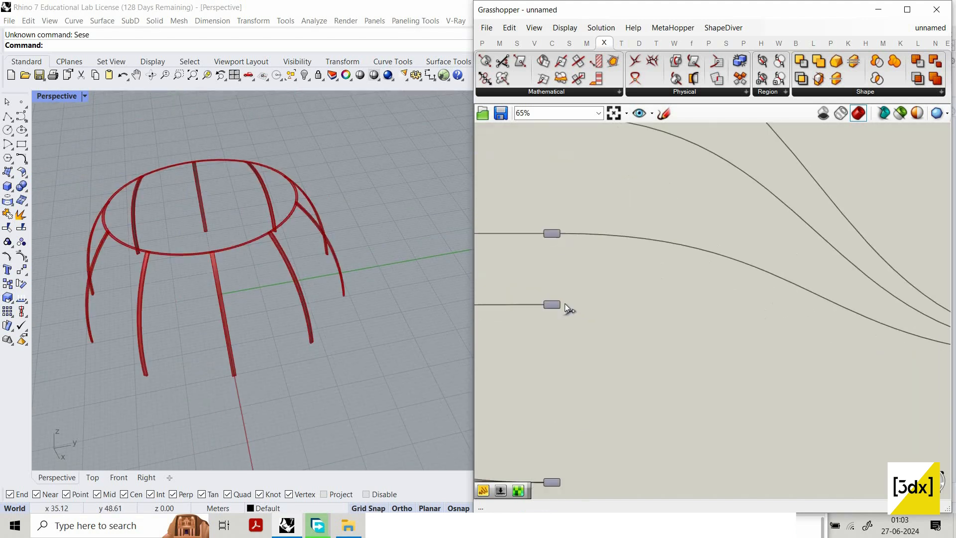
scroll(919, 350, down, 6)
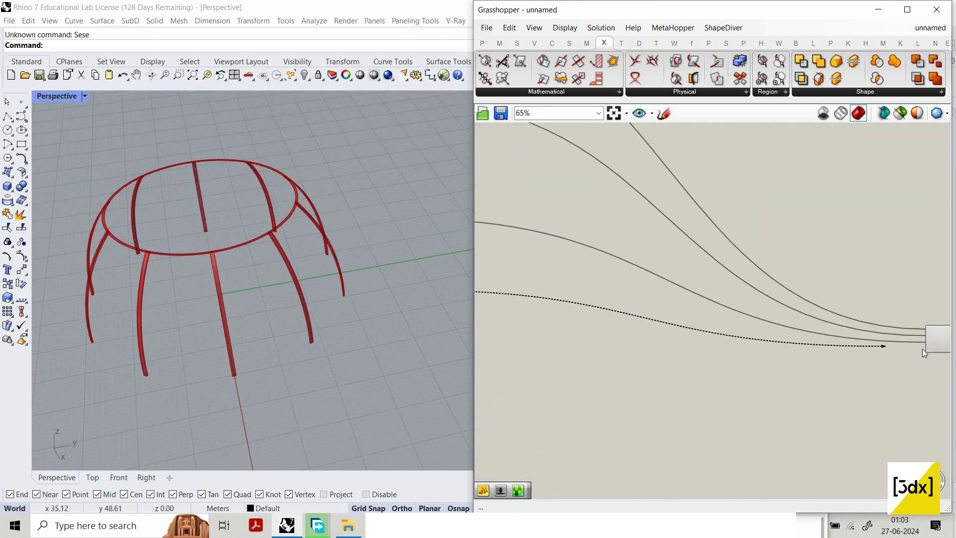
scroll(576, 416, down, 3)
scroll(574, 414, up, 7)
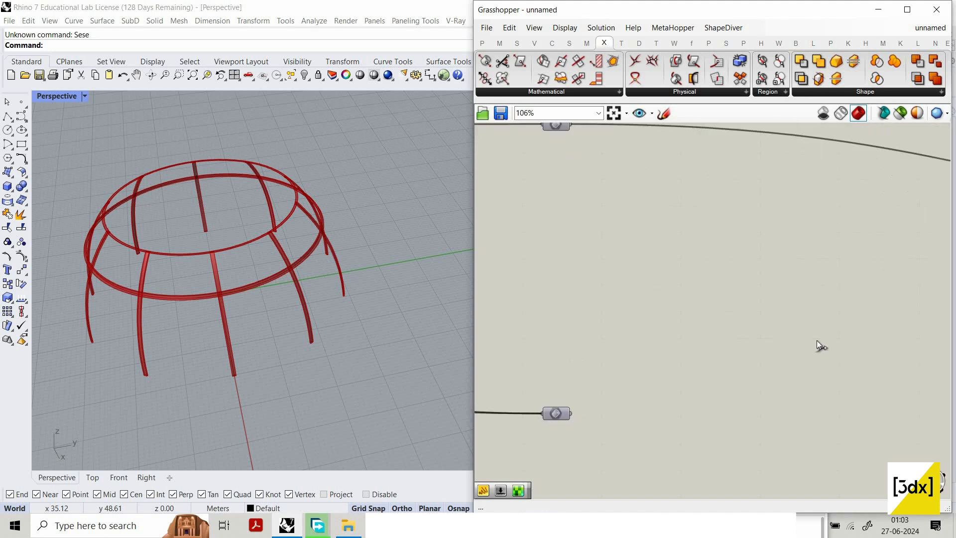
scroll(901, 294, down, 7)
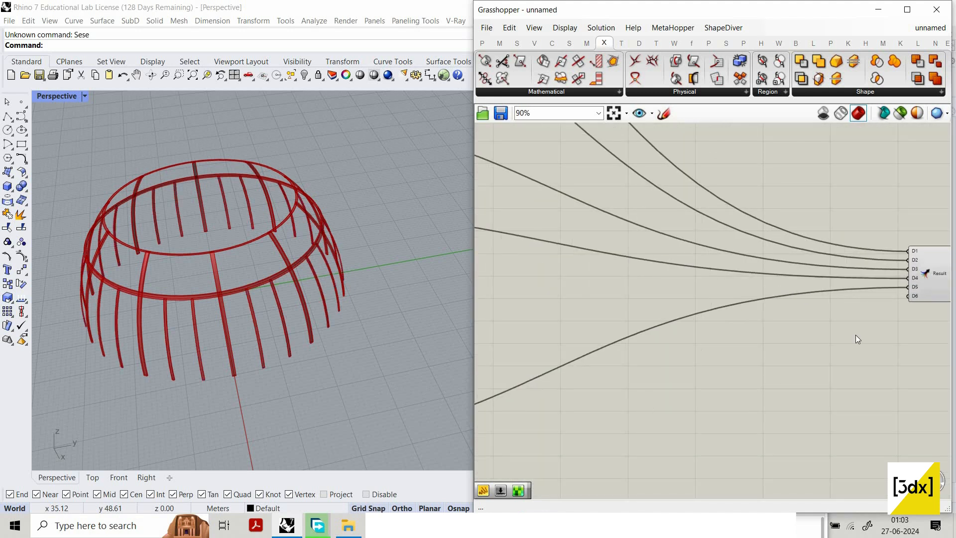
Step: Connect the sixth output container to the Merge's D6 input
scroll(672, 393, down, 5)
scroll(601, 415, up, 9)
drag(603, 414, 773, 297)
scroll(947, 298, down, 7)
right_drag(896, 270, 777, 294)
scroll(762, 302, up, 5)
drag(773, 296, 759, 291)
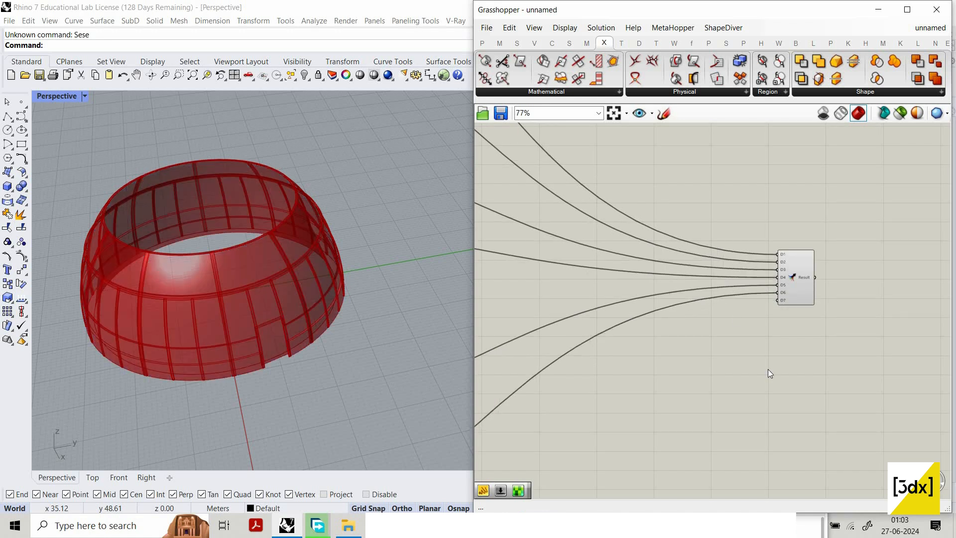
Step: Connect the Brep container of the Solid Difference to the Merge's D7 input and select the Merge
scroll(767, 369, down, 4)
scroll(777, 423, down, 4)
scroll(770, 410, up, 8)
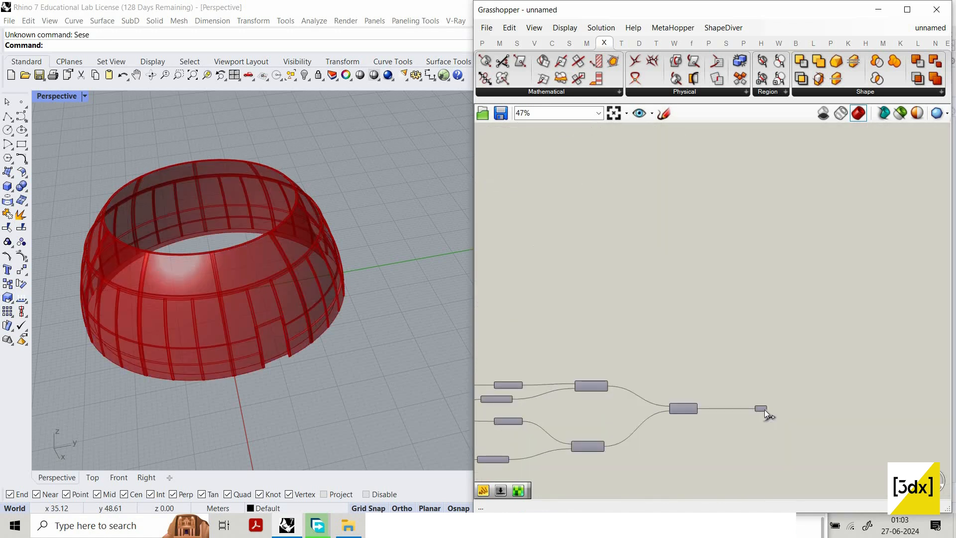
drag(761, 407, 775, 210)
scroll(757, 235, down, 6)
scroll(754, 217, up, 4)
click(777, 212)
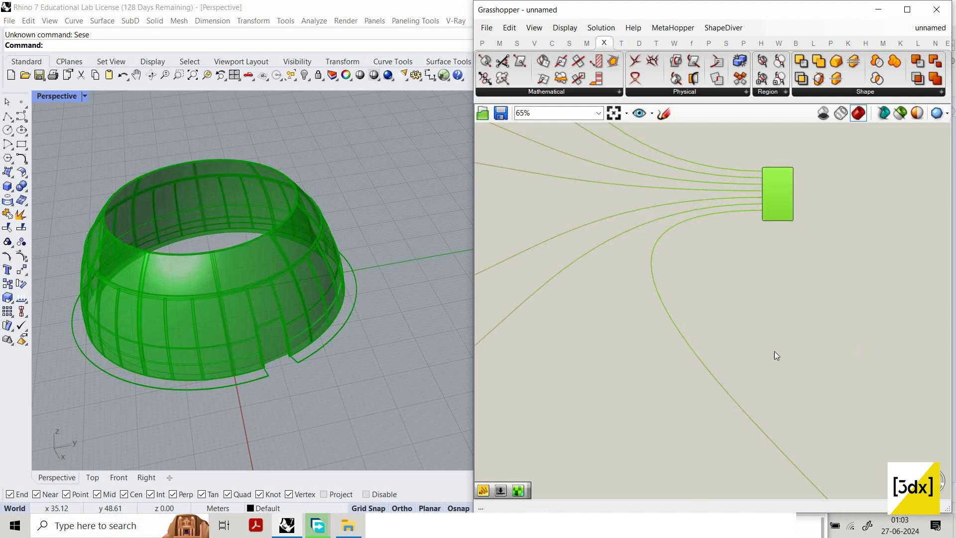
Step: Turn on the preview of the Boundary Surfaces component fed by the first Fillet
click(847, 346)
scroll(854, 344, down, 4)
scroll(795, 354, down, 3)
right_drag(745, 444, 686, 355)
scroll(680, 354, up, 7)
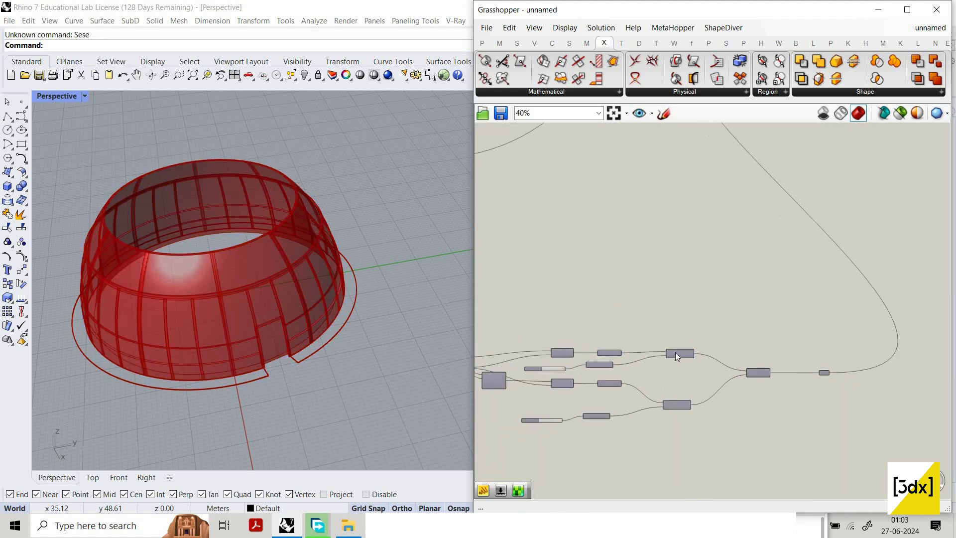
scroll(680, 352, up, 4)
click(642, 342)
click(601, 364)
scroll(592, 370, down, 1)
right_drag(576, 373, 742, 388)
scroll(736, 385, up, 1)
click(609, 367)
right_click(621, 368)
click(670, 340)
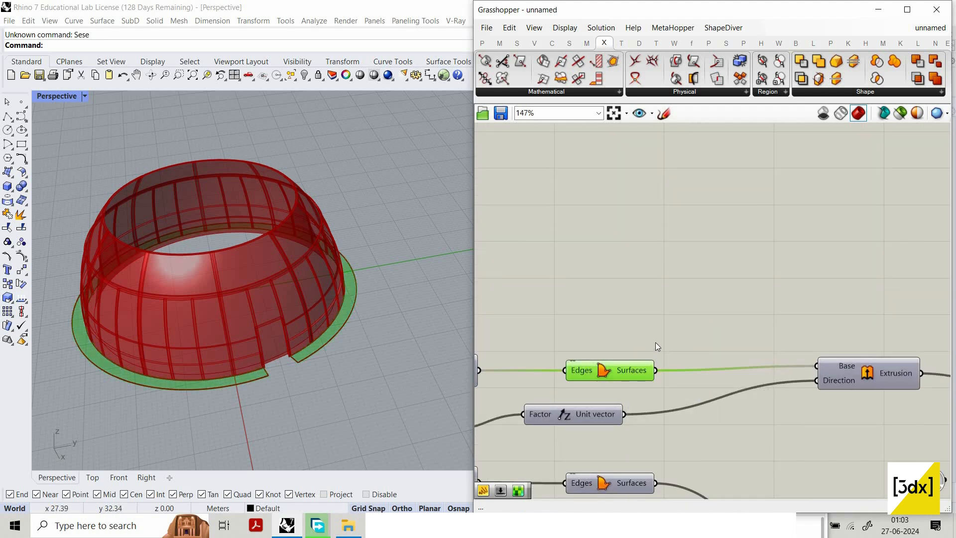
Step: Turn off the preview of the first Fillet's Boundary Surfaces component again
scroll(285, 357, up, 5)
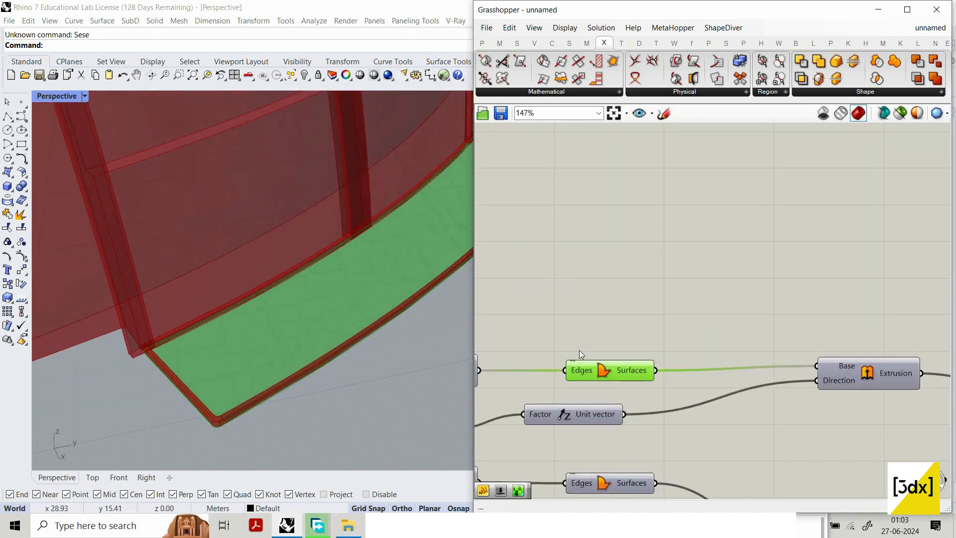
middle_click(689, 343)
click(688, 342)
Step: Preview the second Fillet's Boundary Surfaces component and connect its Surfaces output to the Merge's D8 input
scroll(684, 343, down, 3)
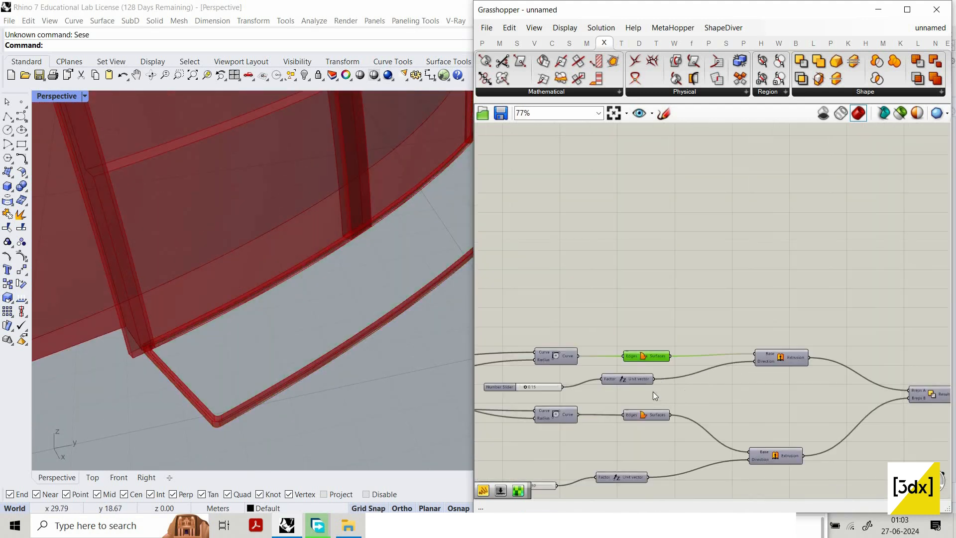
scroll(659, 424, up, 3)
right_click(715, 330)
click(735, 337)
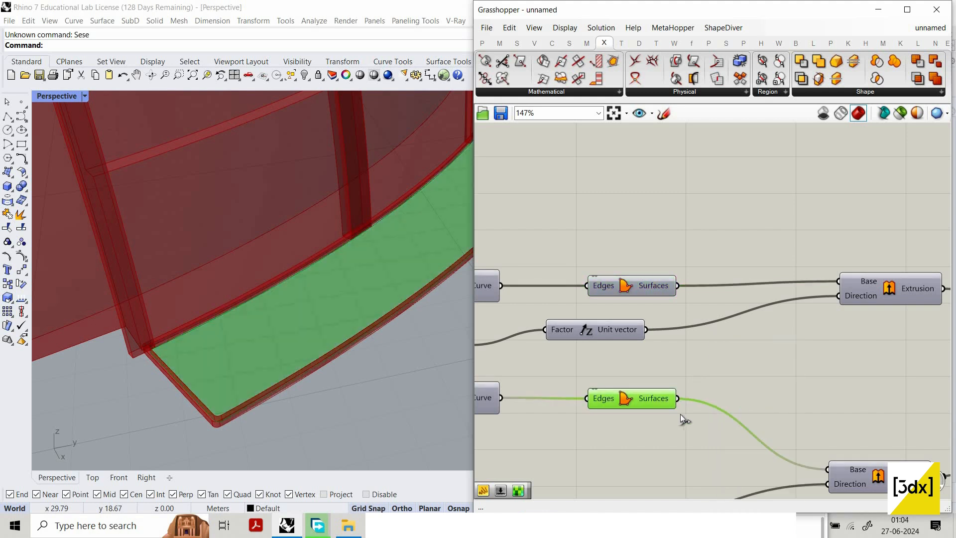
scroll(715, 292, down, 4)
drag(684, 416, 798, 273)
scroll(747, 273, up, 4)
scroll(737, 324, down, 5)
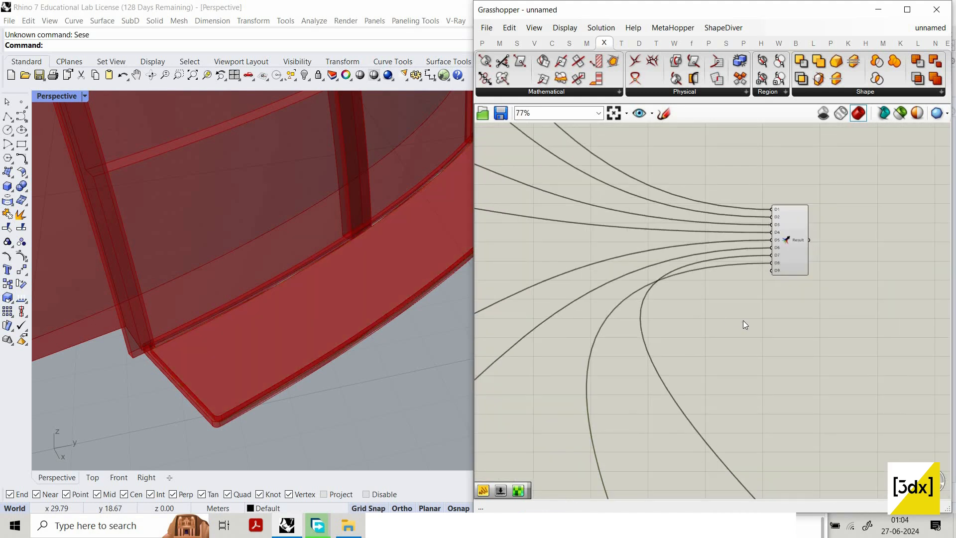
Step: Turn off the preview of every component upstream of the Merge
scroll(770, 362, down, 6)
drag(799, 363, 673, 419)
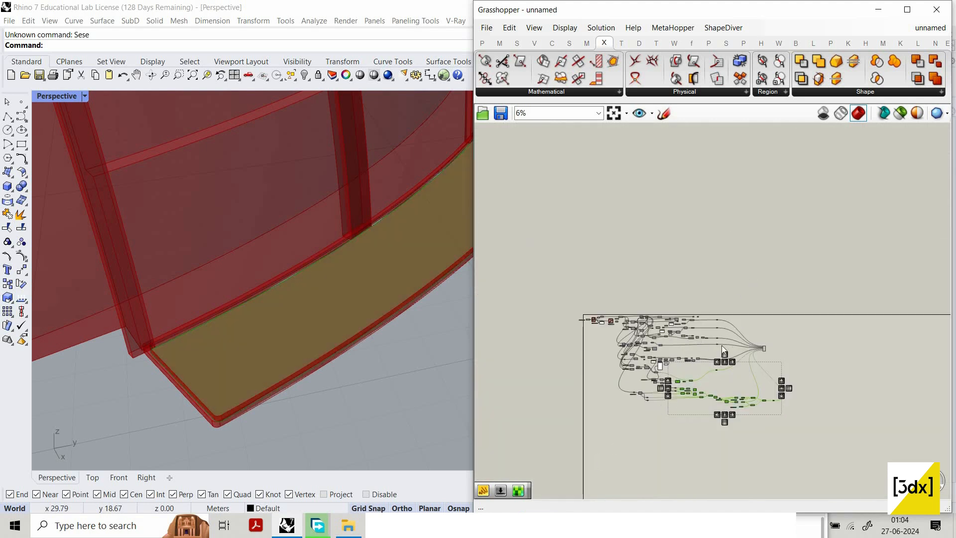
drag(748, 279, 599, 458)
drag(735, 303, 757, 316)
right_click(756, 315)
click(776, 321)
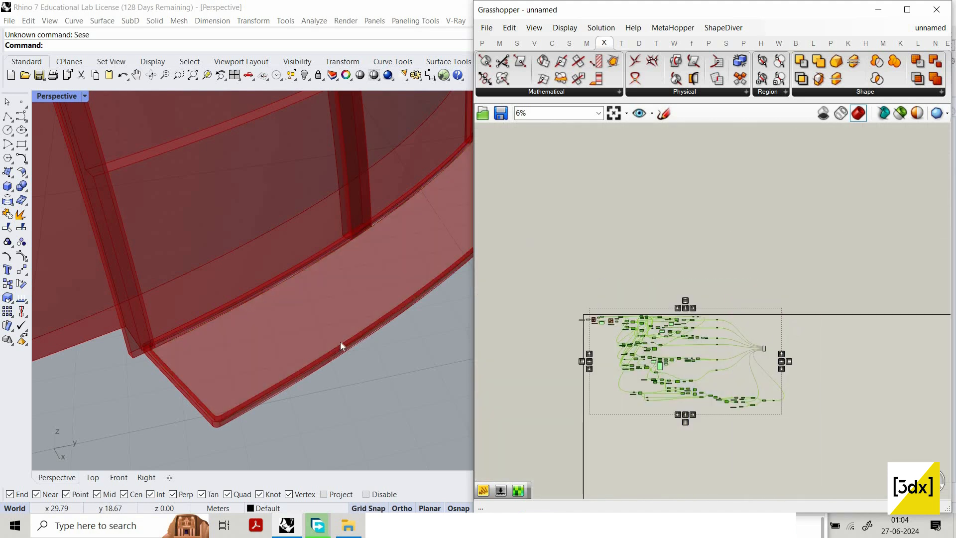
Step: Start baking the Merge's Result output with grouping enabled and select the Default layer
scroll(335, 346, down, 5)
scroll(722, 392, up, 8)
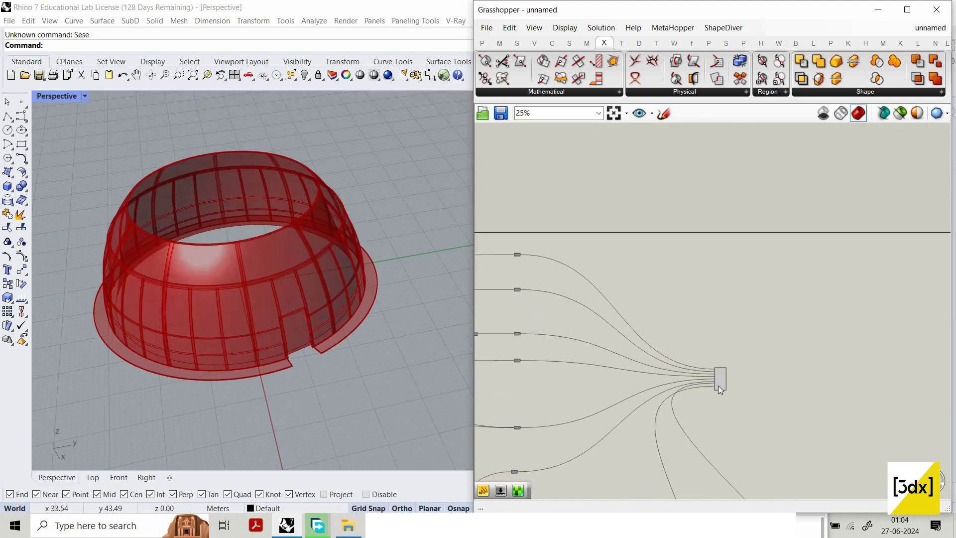
scroll(746, 403, up, 3)
right_click(729, 380)
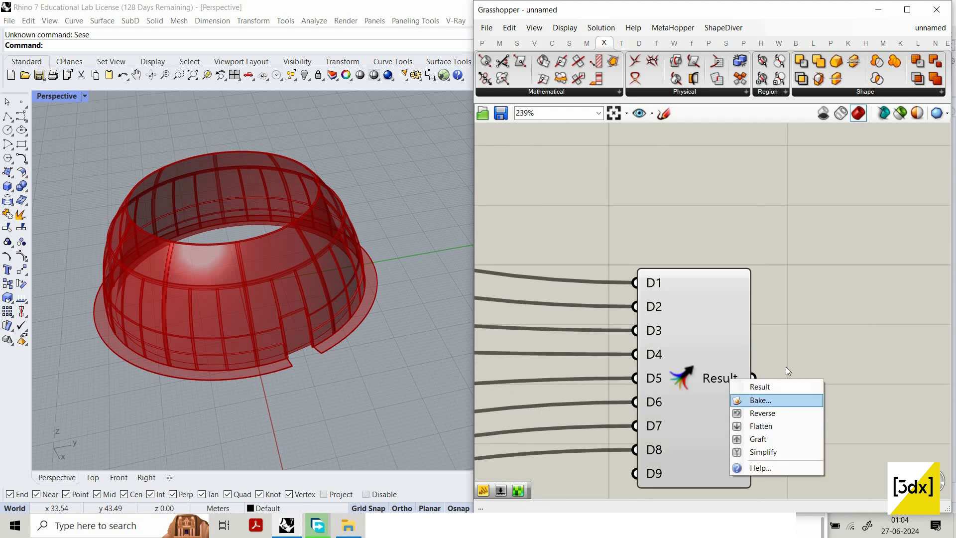
click(760, 400)
click(753, 455)
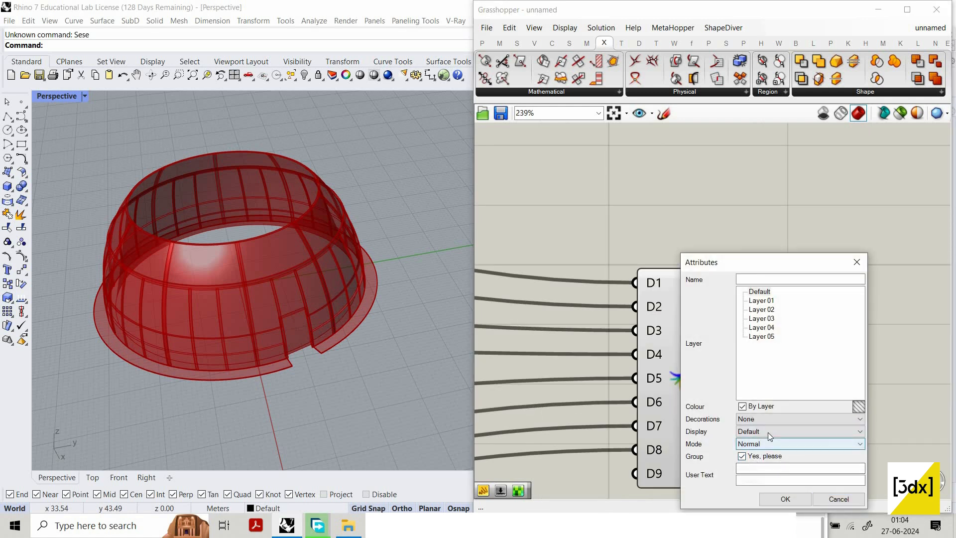
click(762, 299)
click(759, 291)
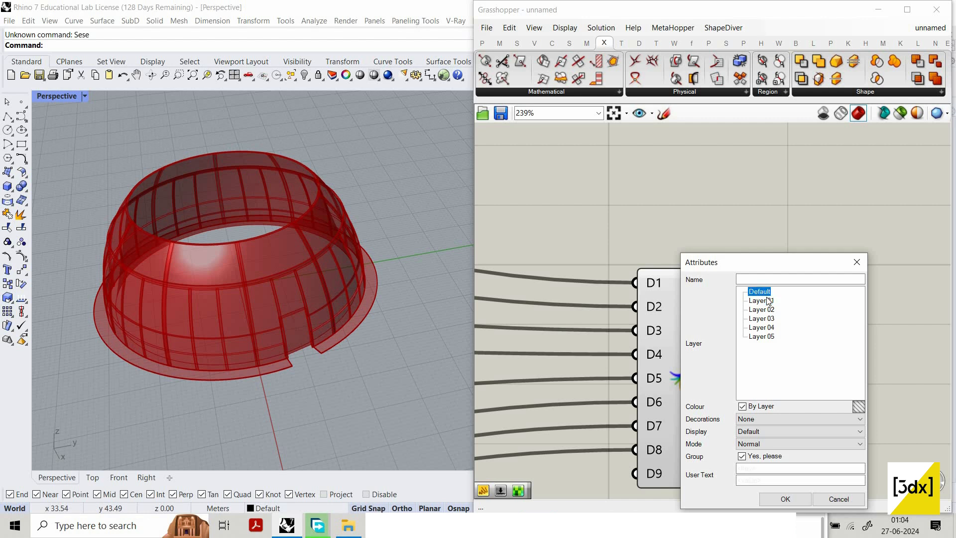
Step: Bake the merged geometry with colour By Layer and mode Normal
click(758, 407)
click(759, 408)
click(769, 408)
click(760, 407)
click(768, 441)
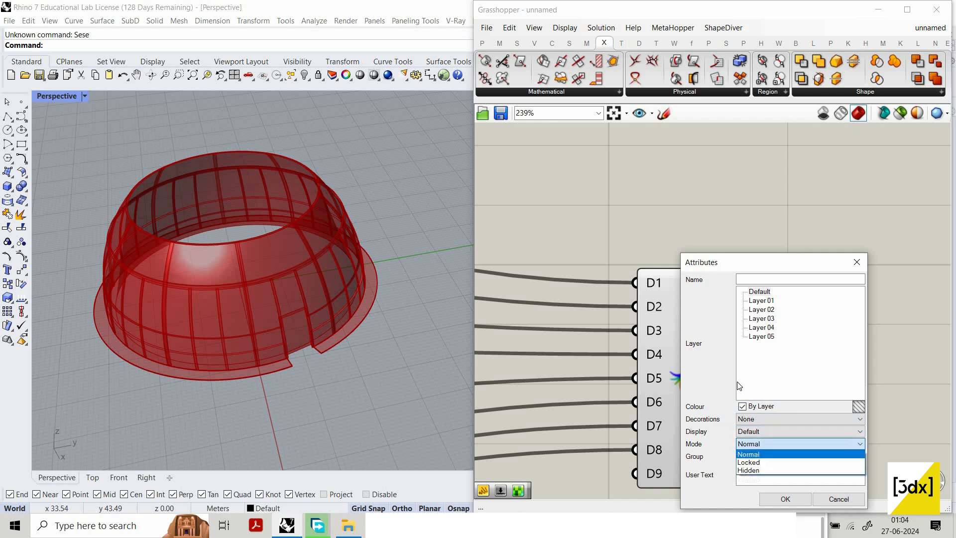
click(789, 496)
click(789, 497)
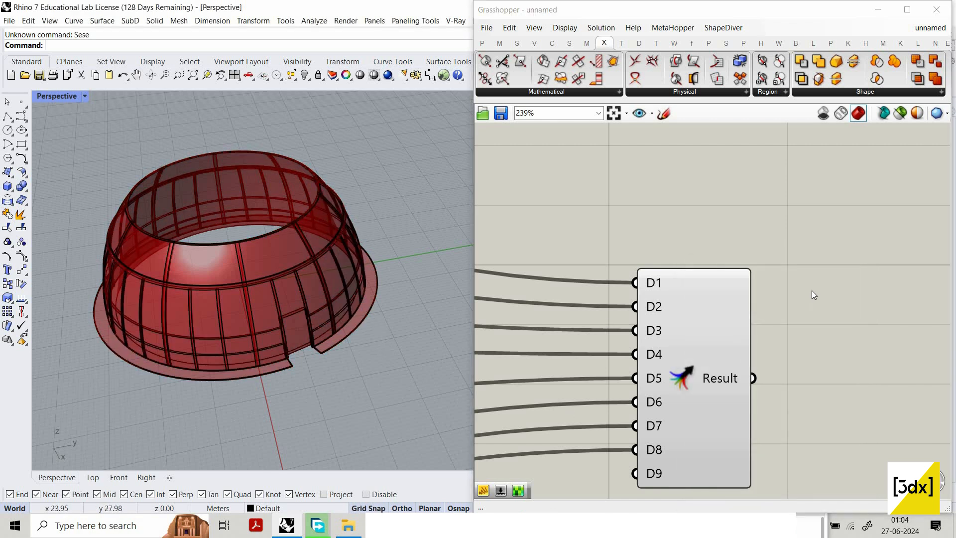
Step: Turn off the preview of all components in the Grasshopper definition
scroll(811, 291, down, 15)
key(ctrl+a)
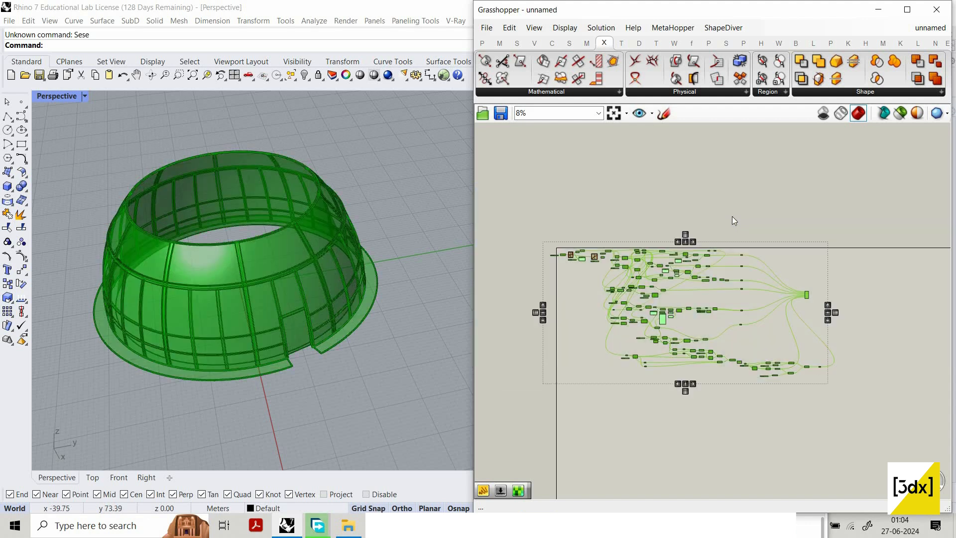
middle_click(732, 216)
click(733, 222)
Step: Switch the Perspective viewport to shaded display for the baked dome
scroll(341, 267, up, 5)
mouse_move(357, 262)
right_down()
mouse_move(316, 267)
mouse_move(305, 236)
right_up()
scroll(316, 267, down, 6)
scroll(299, 234, up, 4)
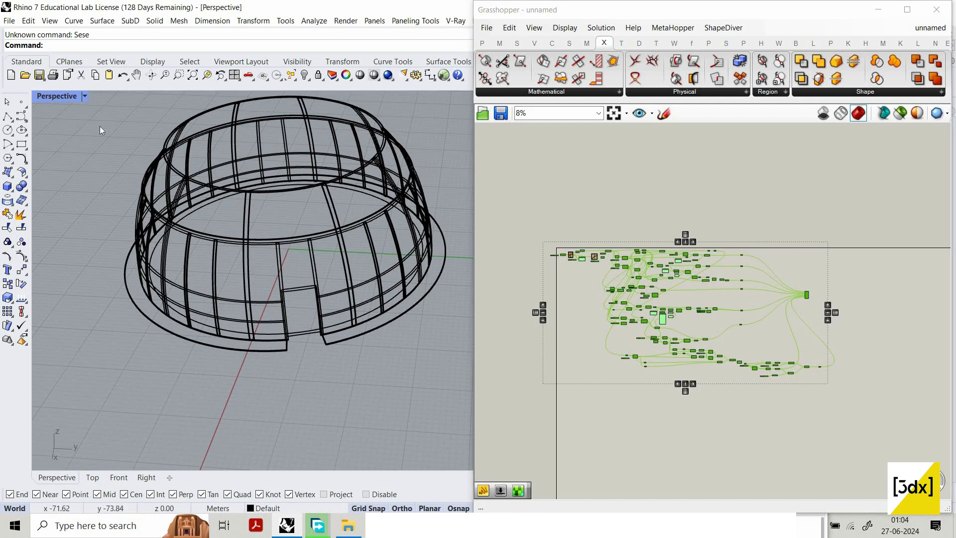
click(85, 96)
click(150, 94)
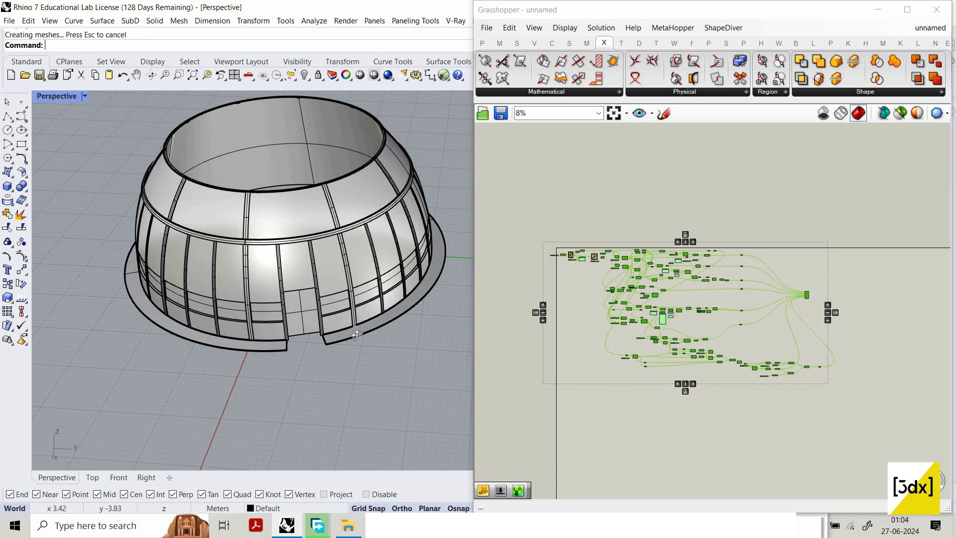
Step: Examine the baked dome's frames, door opening, upper rim and base ring from several angles and distances
mouse_move(356, 334)
right_down()
mouse_move(363, 264)
mouse_move(353, 288)
right_up()
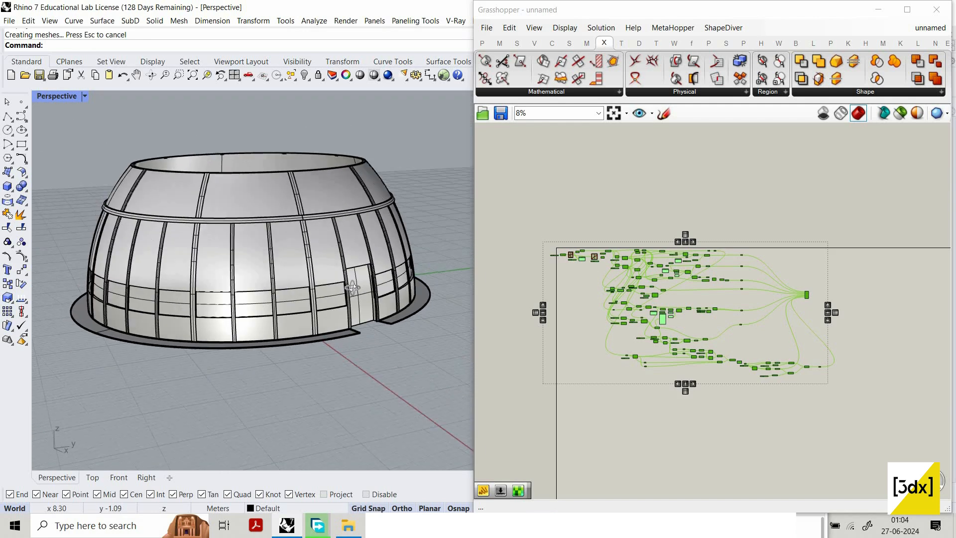
scroll(371, 285, up, 7)
right_drag(194, 266, 317, 456)
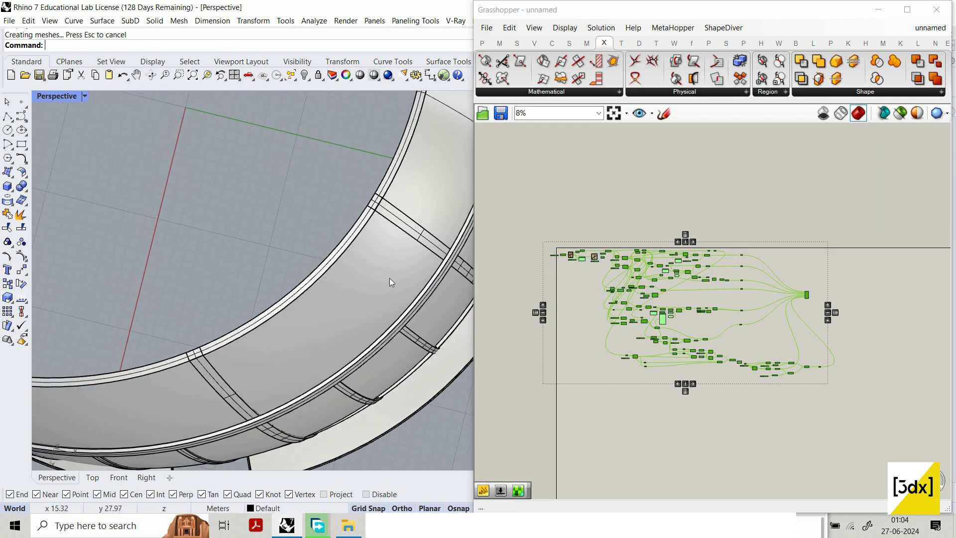
scroll(554, 255, up, 3)
scroll(554, 229, down, 1)
scroll(376, 249, down, 10)
right_drag(368, 299, 366, 246)
scroll(368, 246, down, 8)
scroll(648, 262, down, 4)
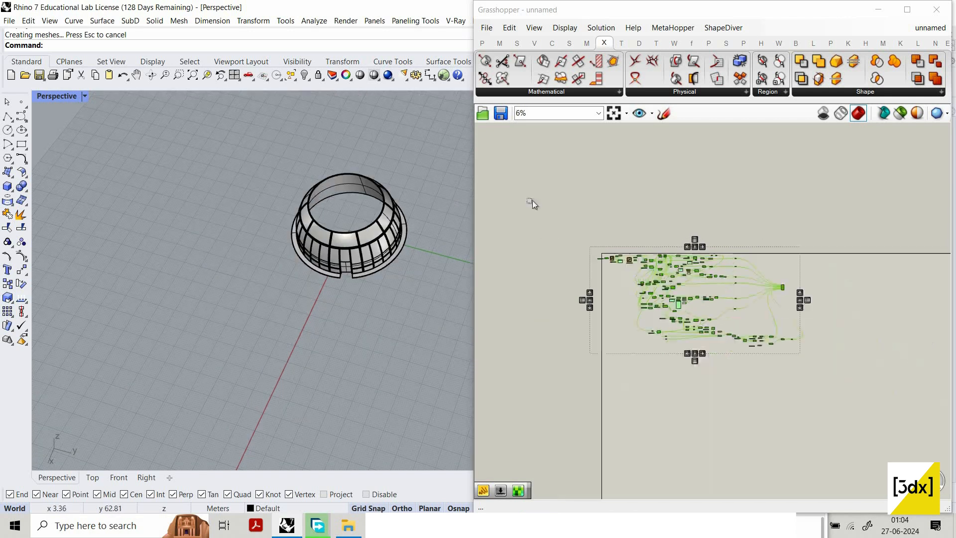
Step: Hide the baked dome group in Rhino
scroll(817, 317, up, 2)
drag(829, 396, 531, 199)
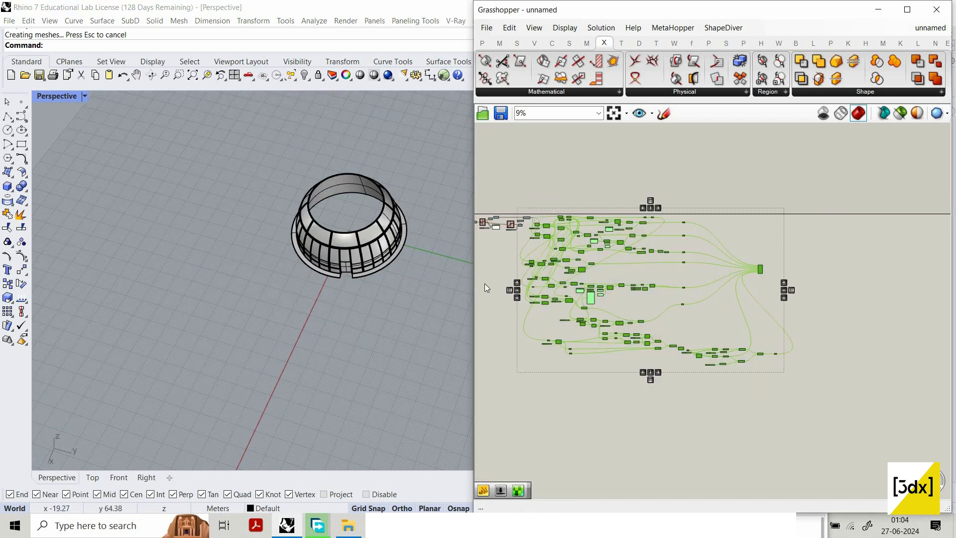
click(327, 175)
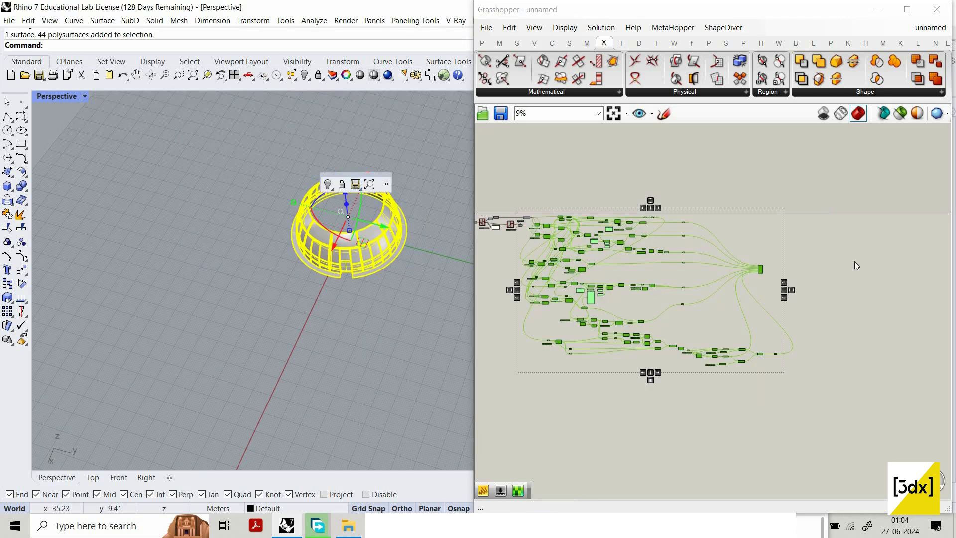
key(ctrl+h)
Step: Turn on the preview of all selected Grasshopper components
scroll(697, 282, up, 8)
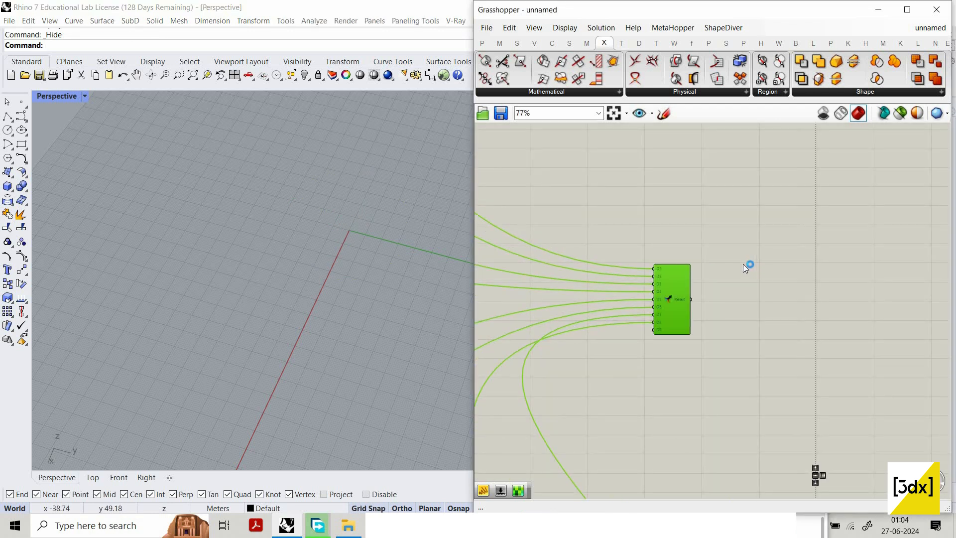
right_click(742, 259)
click(739, 254)
right_click(759, 255)
click(764, 252)
click(798, 249)
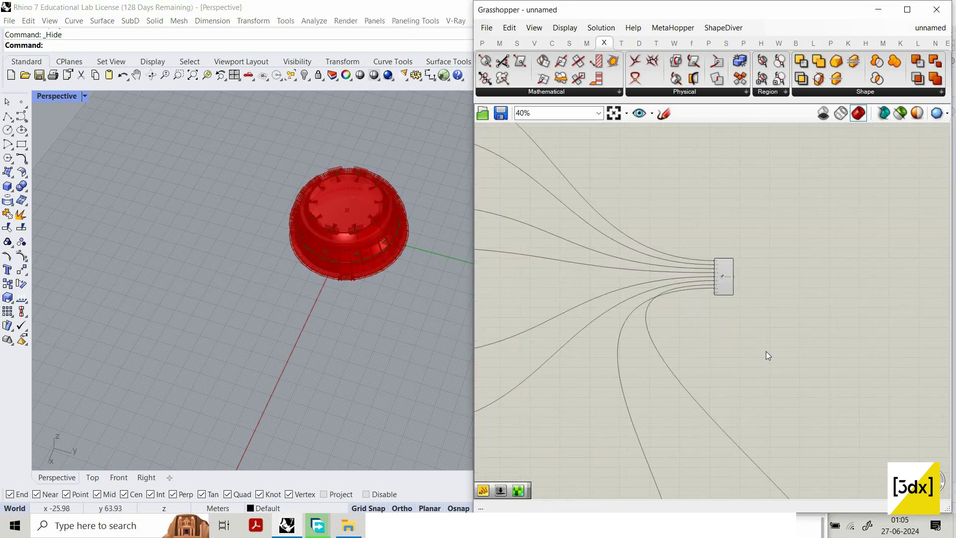
Step: Turn off the preview of all components from the base geometry through to the Merge again
scroll(774, 359, down, 8)
drag(789, 385, 510, 146)
right_click(650, 181)
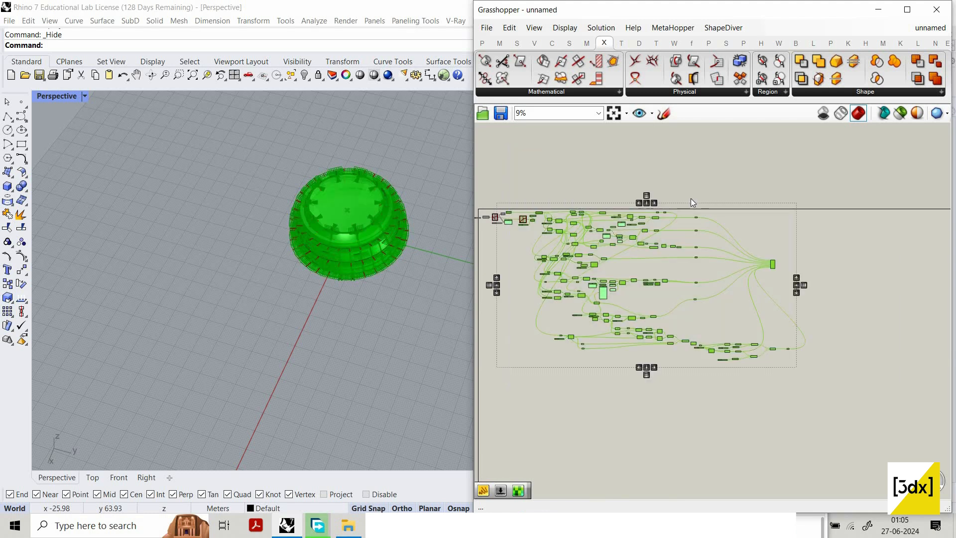
click(691, 199)
Step: Turn on the preview of only the Merge component
click(776, 297)
scroll(786, 247, up, 4)
scroll(775, 291, up, 4)
click(732, 276)
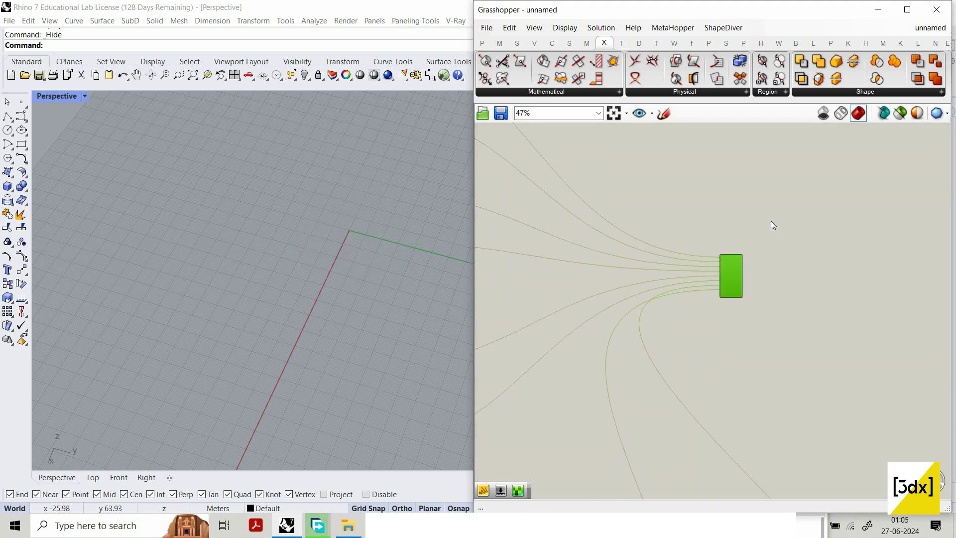
right_click(770, 220)
click(773, 219)
right_drag(715, 247, 900, 250)
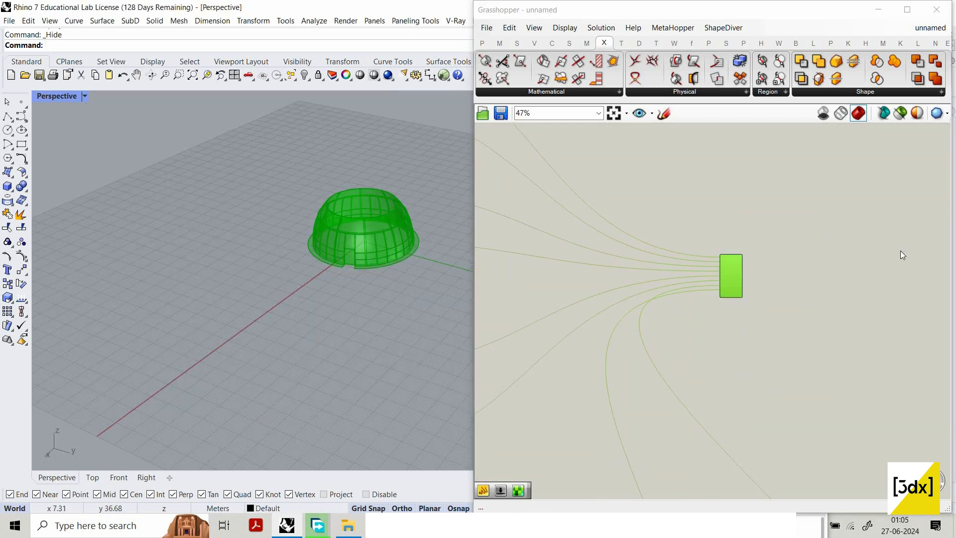
scroll(900, 250, down, 8)
scroll(591, 219, up, 4)
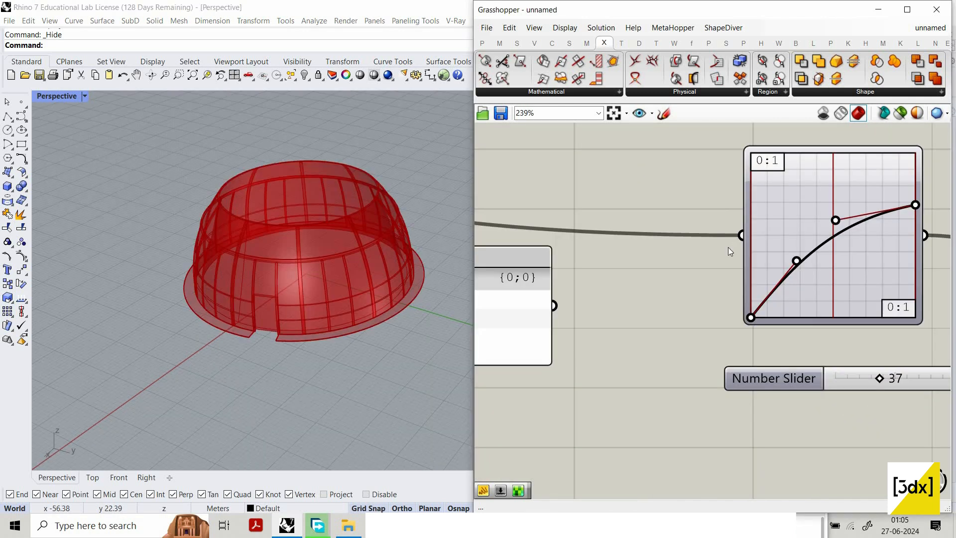
scroll(744, 274, down, 12)
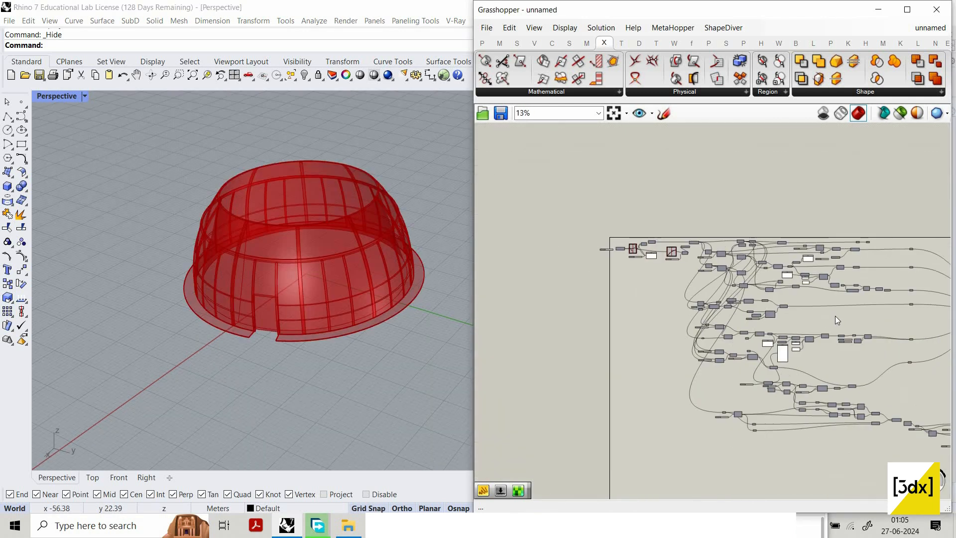
scroll(855, 323, down, 2)
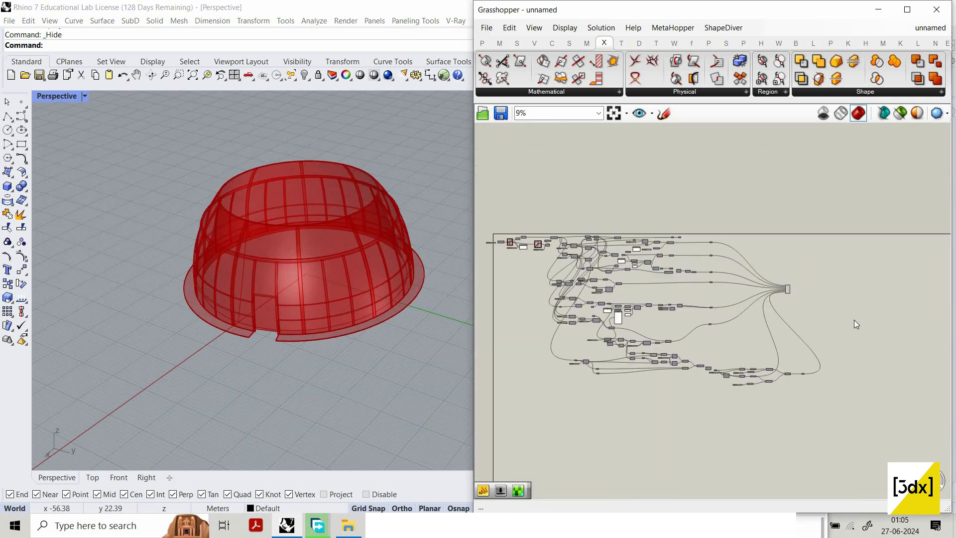